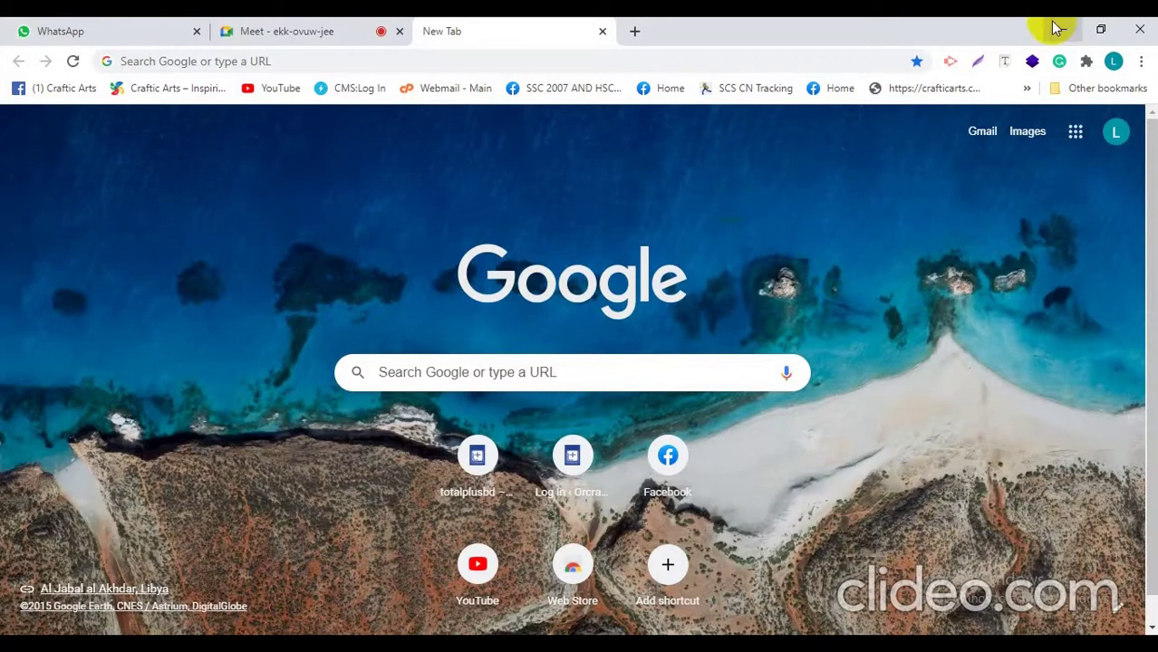
Step: Minimize Chrome and refresh the desktop
click(1055, 29)
right_click(692, 164)
click(727, 216)
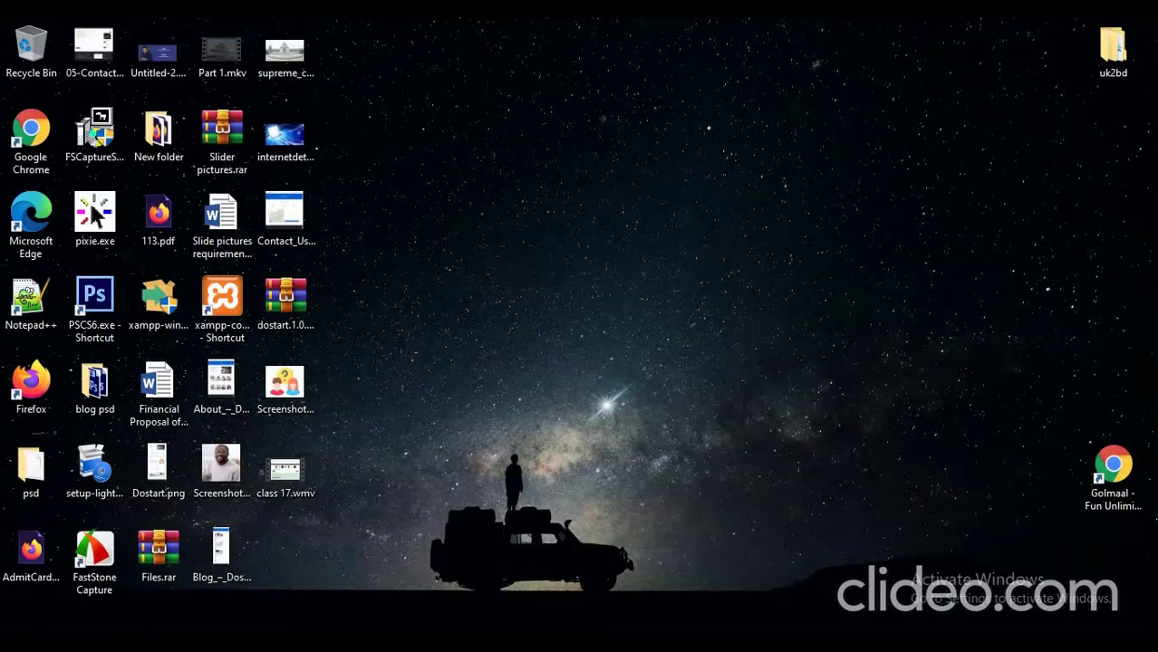
Step: Open the 562nd Batch folder on Staging (D:) in File Explorer
key(super+e)
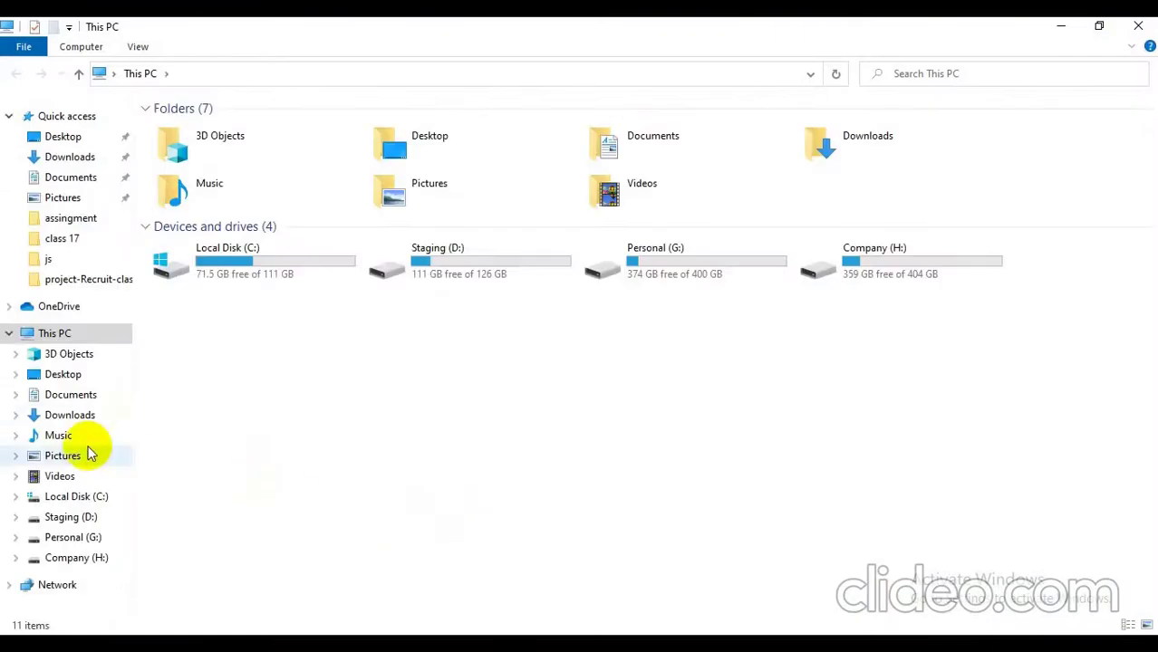
click(59, 517)
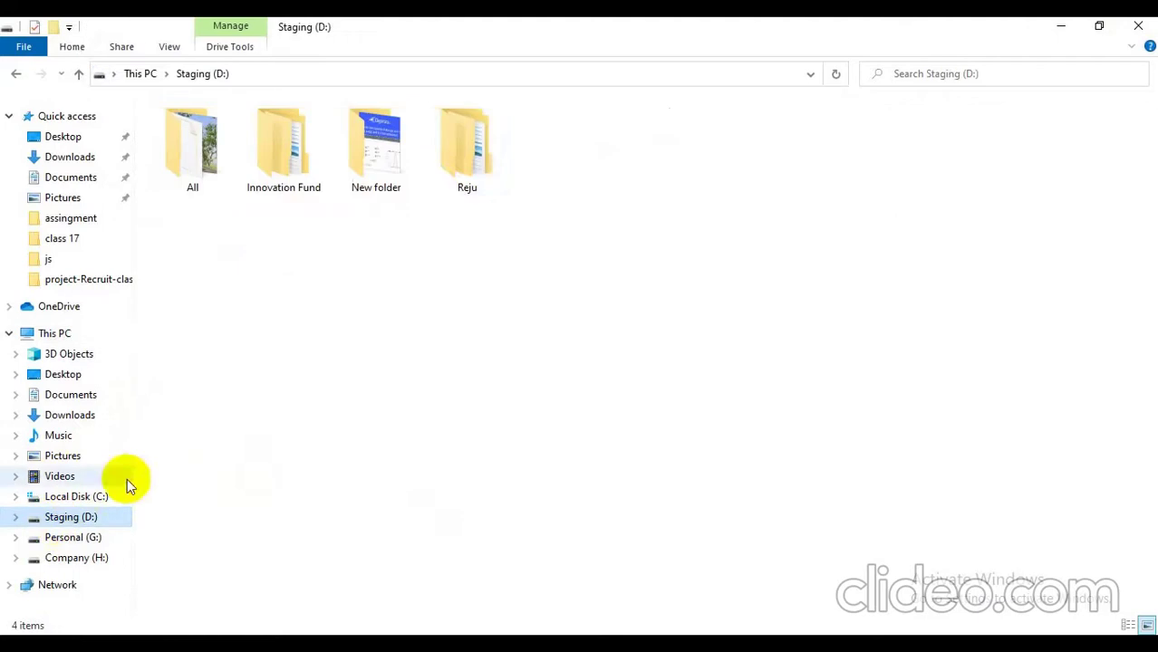
click(460, 184)
double_click(460, 185)
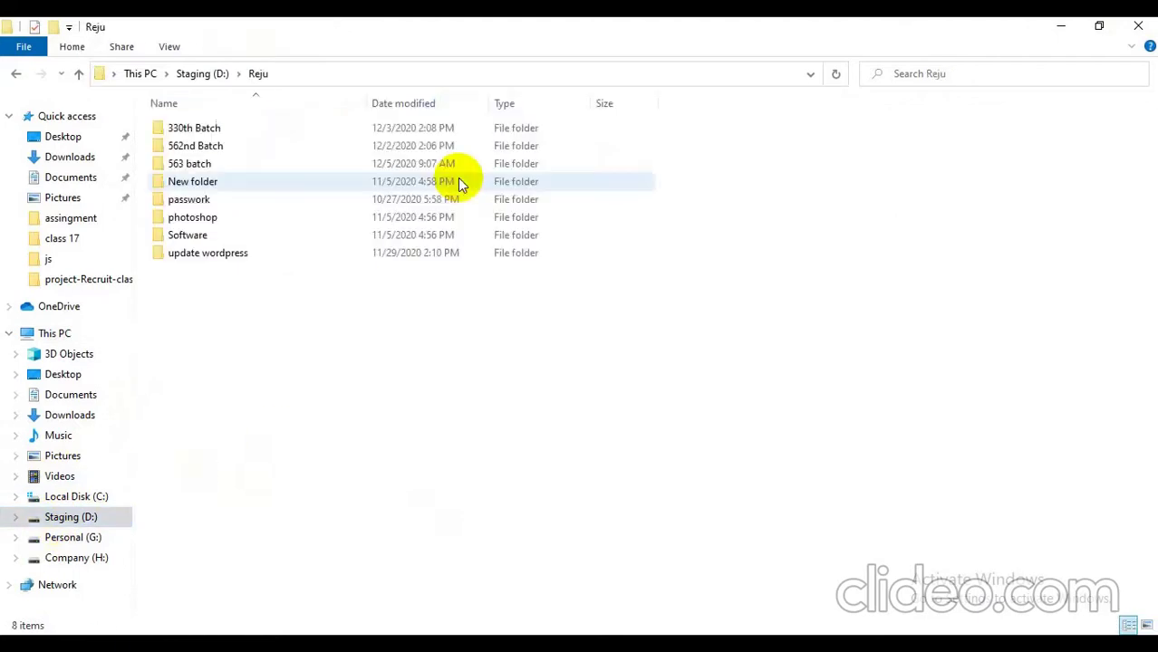
double_click(217, 147)
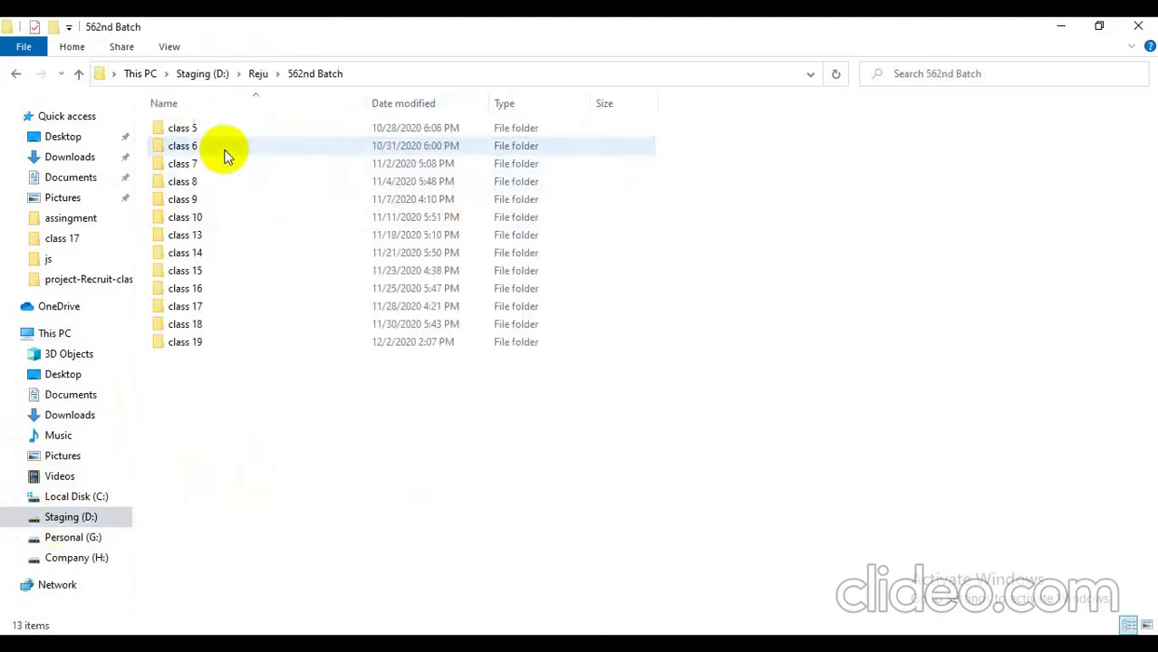
Step: Create a new folder named class 20 inside 562nd Batch and open it
right_click(222, 388)
mouse_move(313, 574)
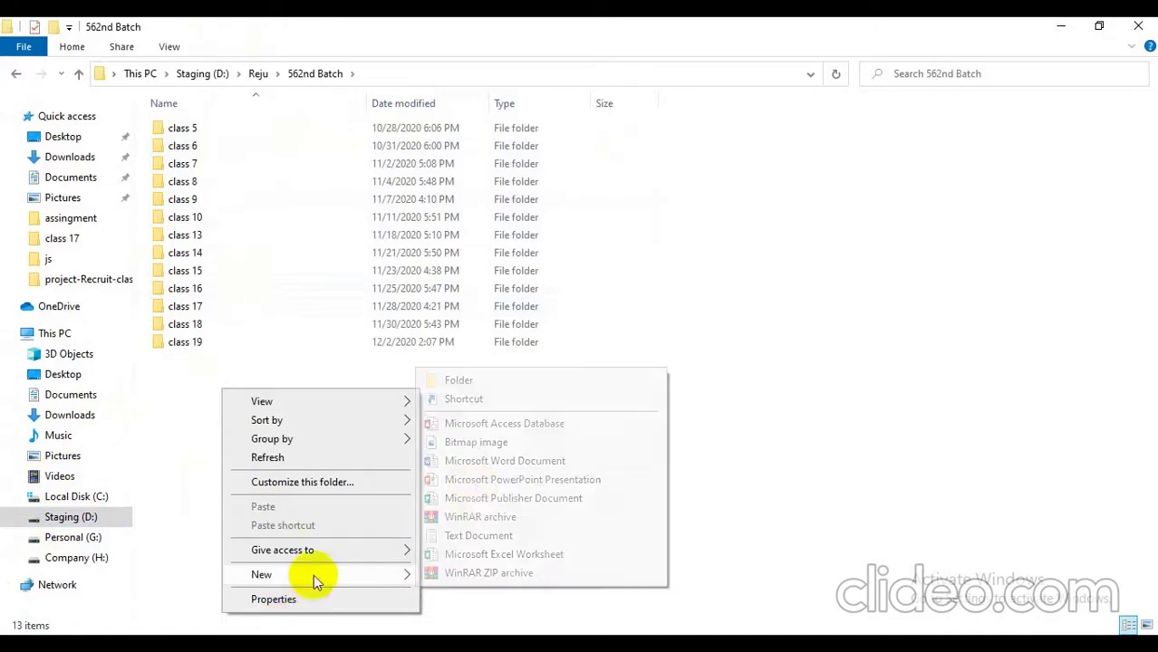
click(475, 380)
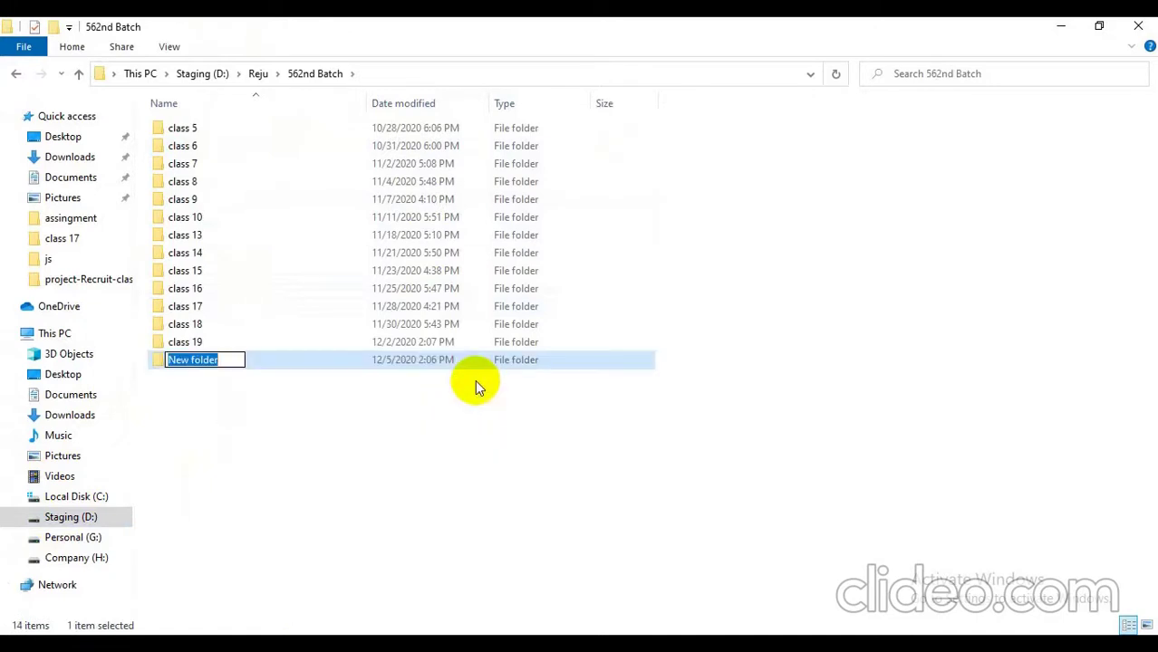
text(class 20)
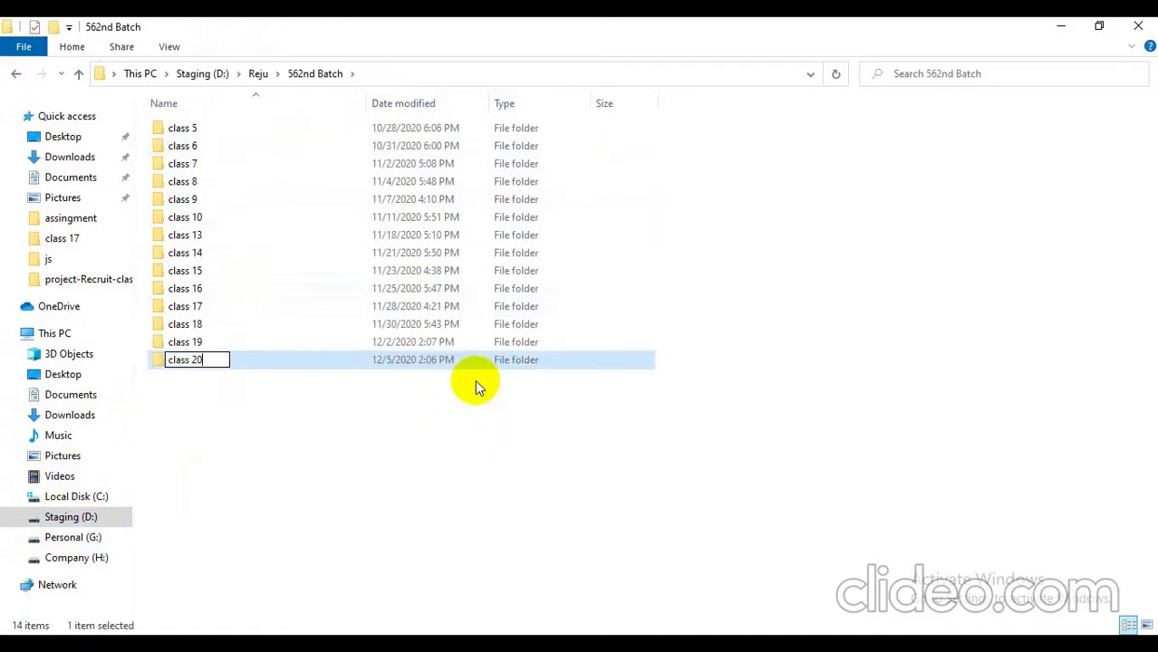
key(Return)
key(Return)
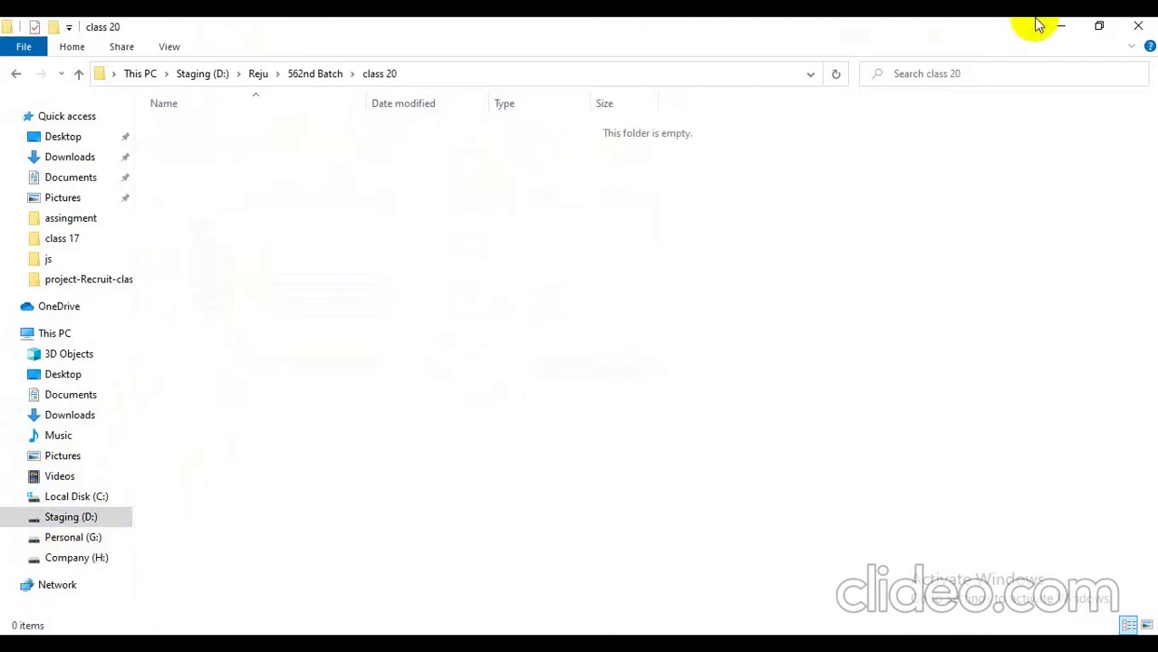
click(1067, 25)
Step: Refresh the desktop twice, then launch the xampp-control.exe shortcut
right_click(752, 150)
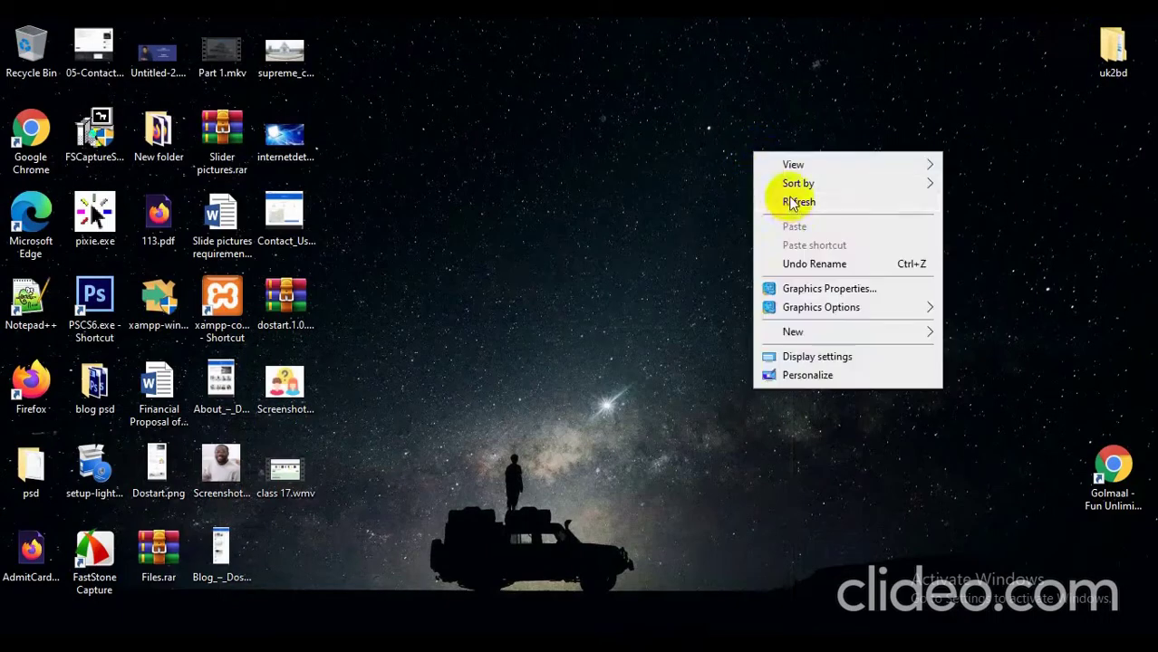
click(786, 199)
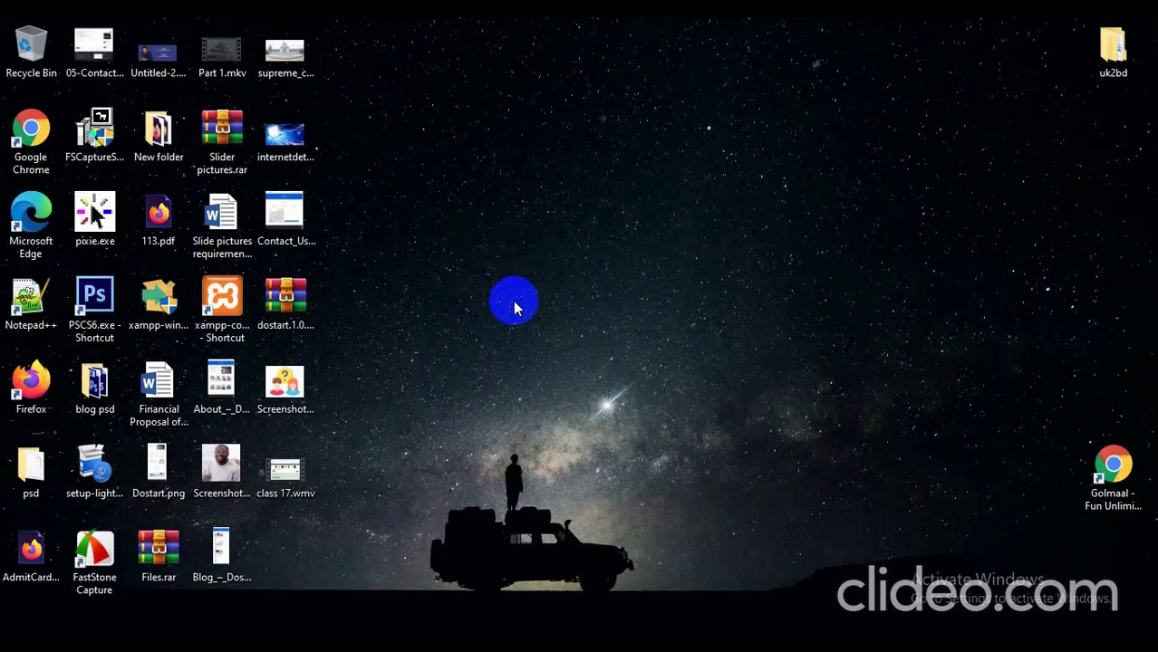
right_click(637, 211)
click(659, 256)
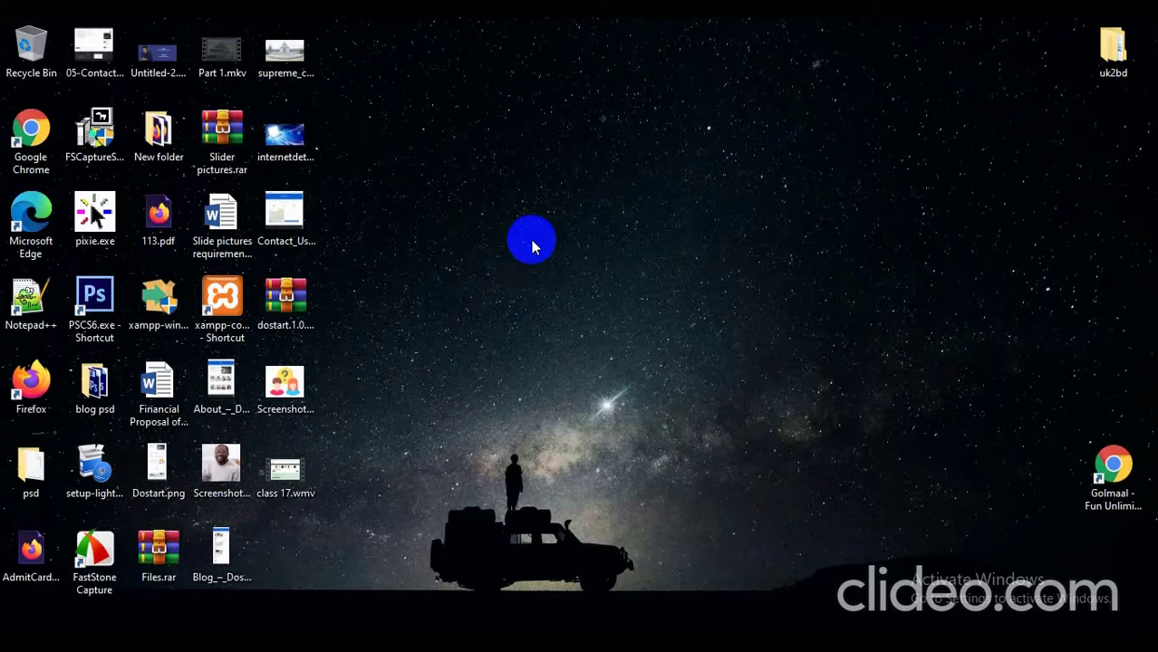
click(221, 303)
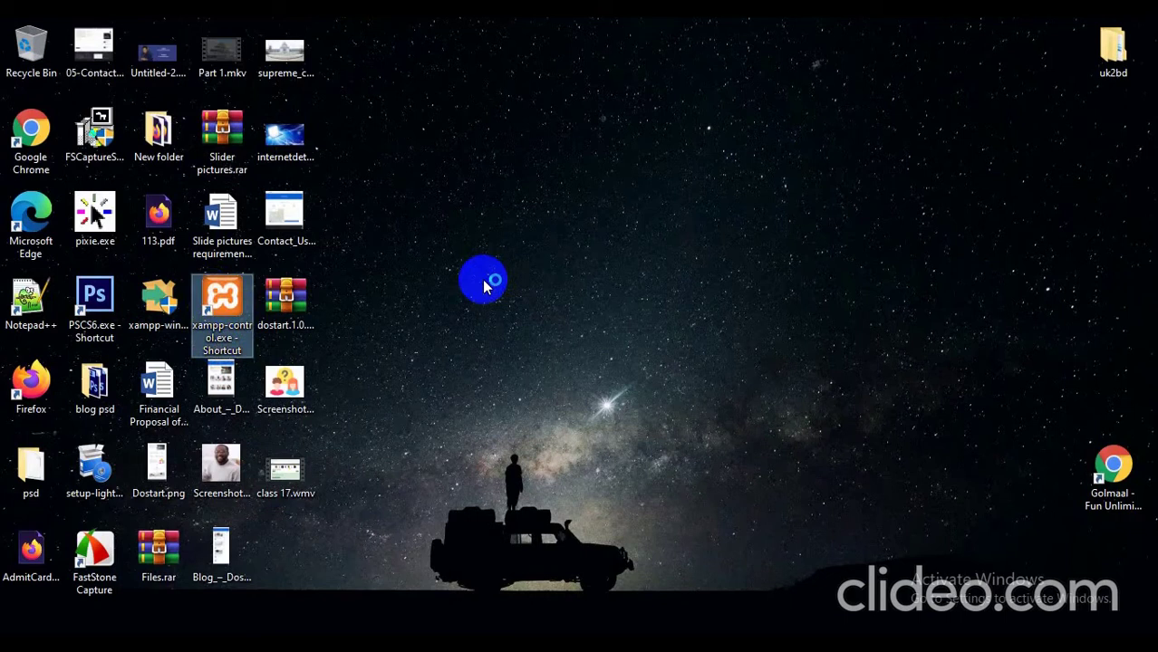
Step: Admit the waiting participant into the video call
click(597, 647)
click(506, 584)
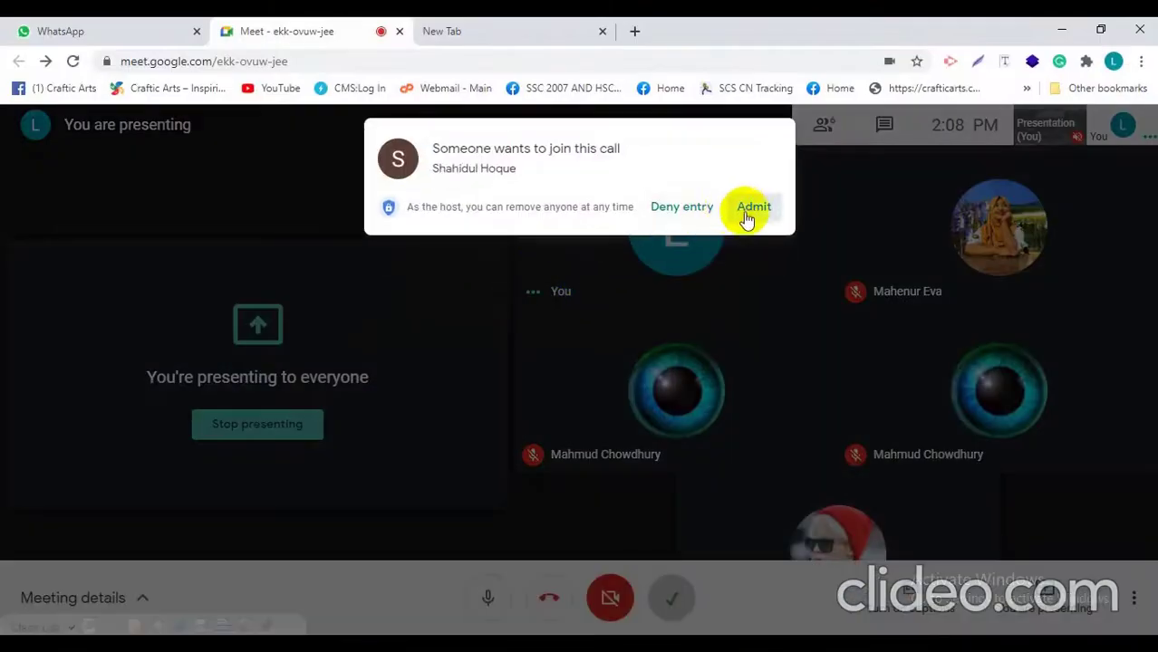
click(751, 208)
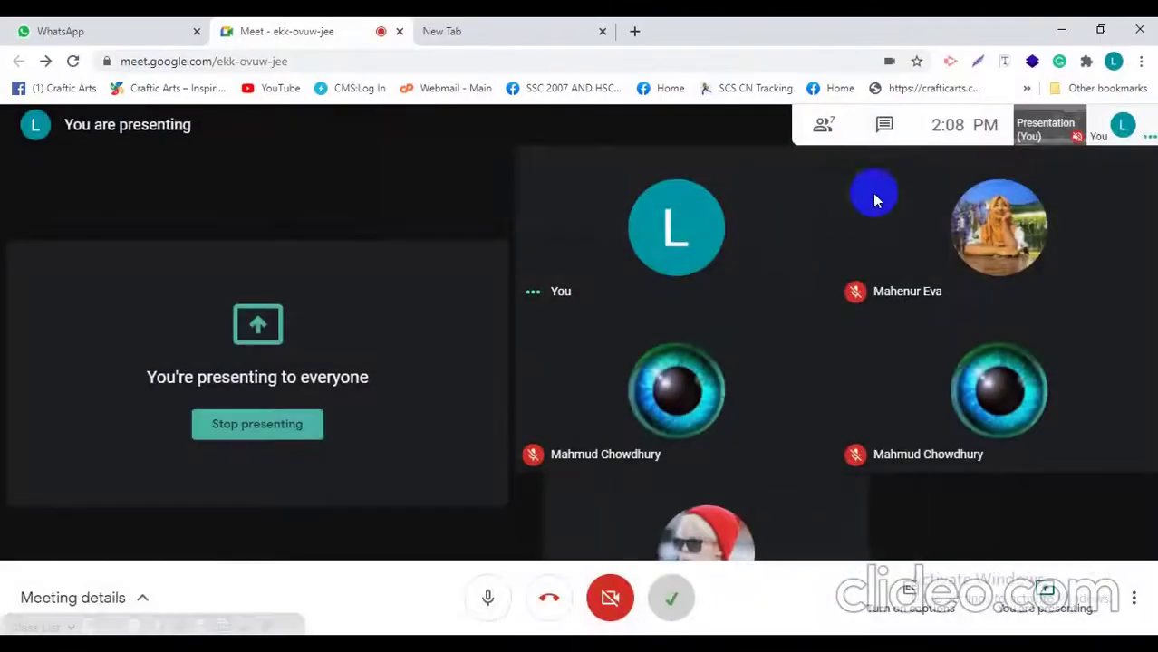
Step: Start Apache and MySQL in the XAMPP Control Panel, then minimize it
click(1062, 29)
click(294, 112)
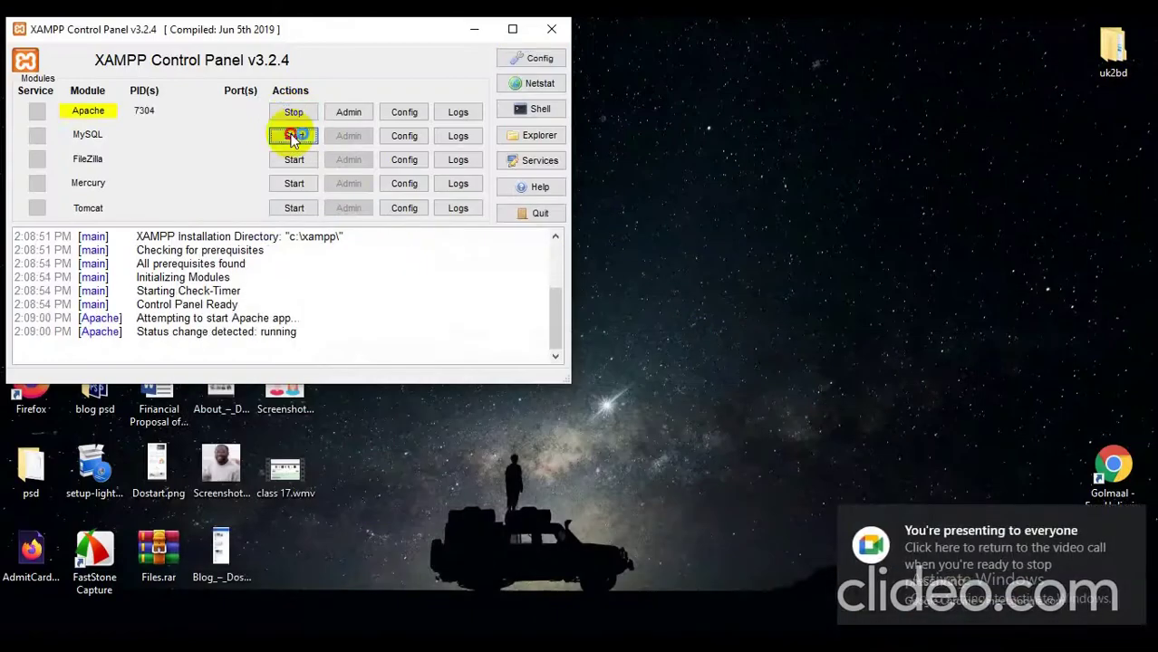
click(289, 136)
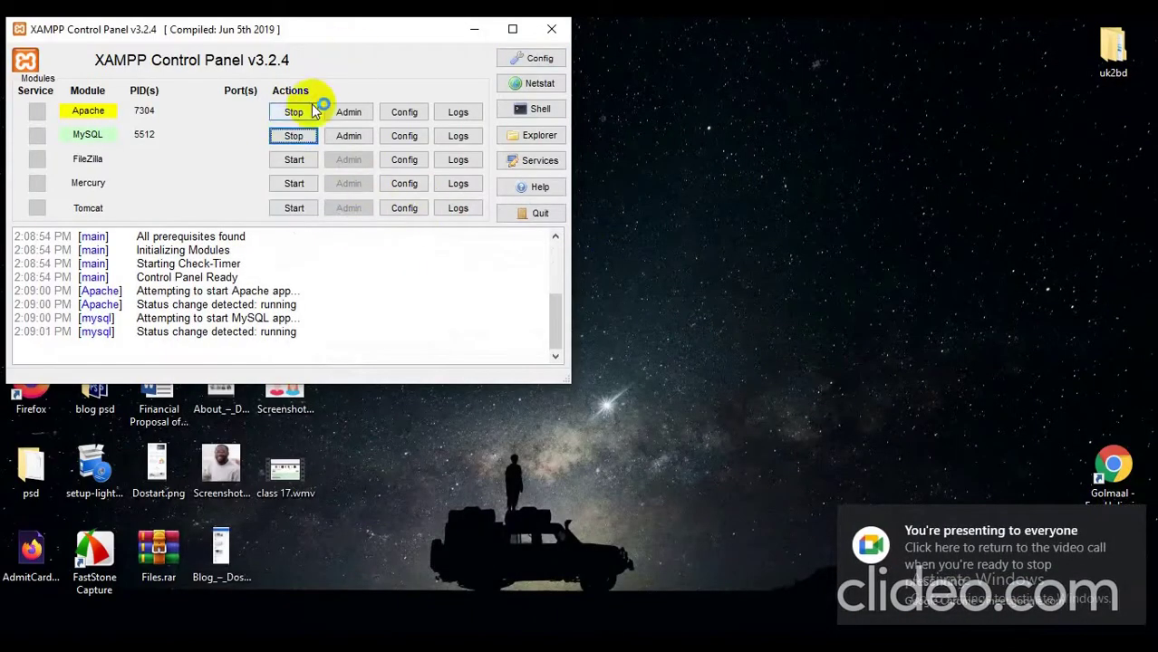
click(477, 27)
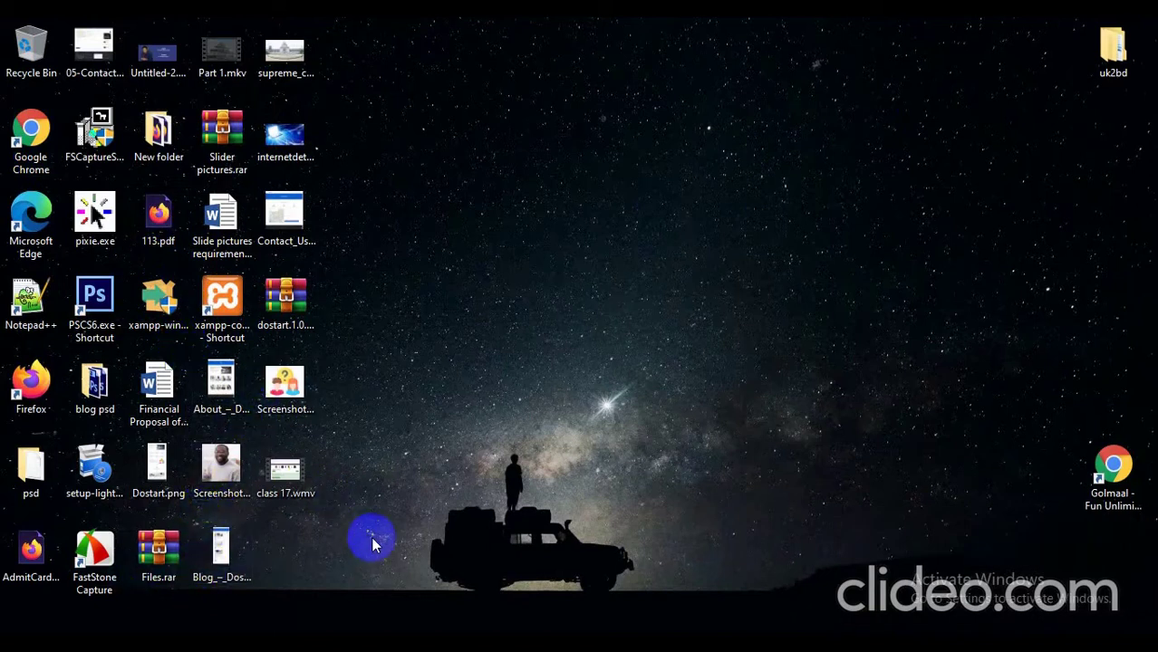
Step: Open C:\xampp in File Explorer
key(super+e)
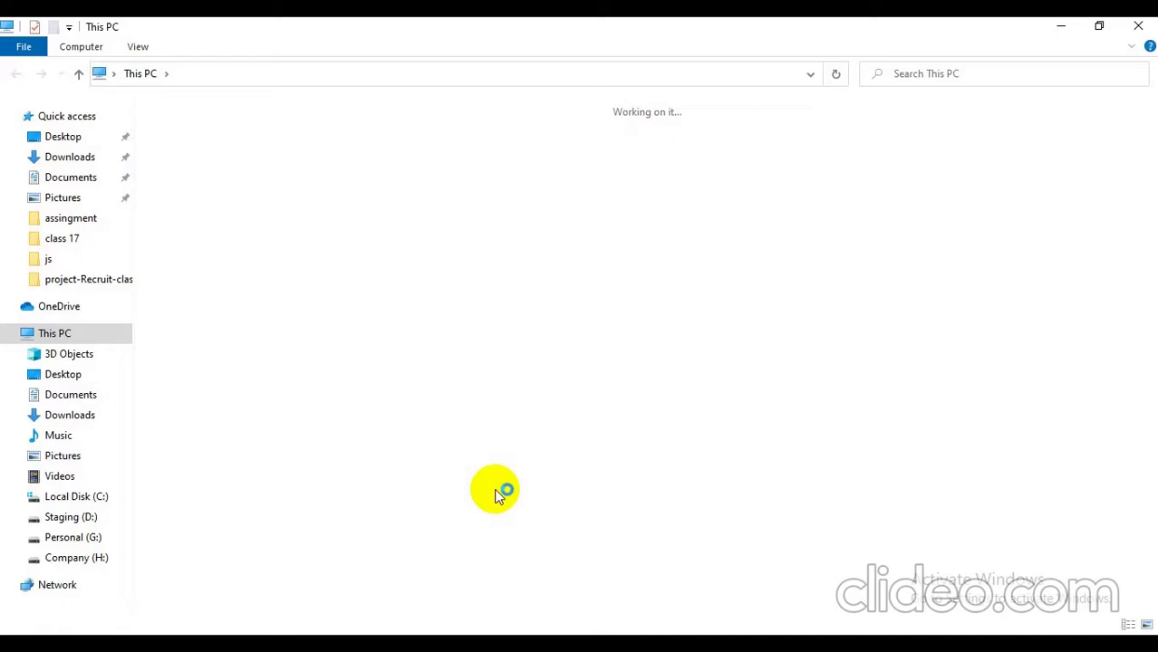
click(243, 269)
double_click(242, 269)
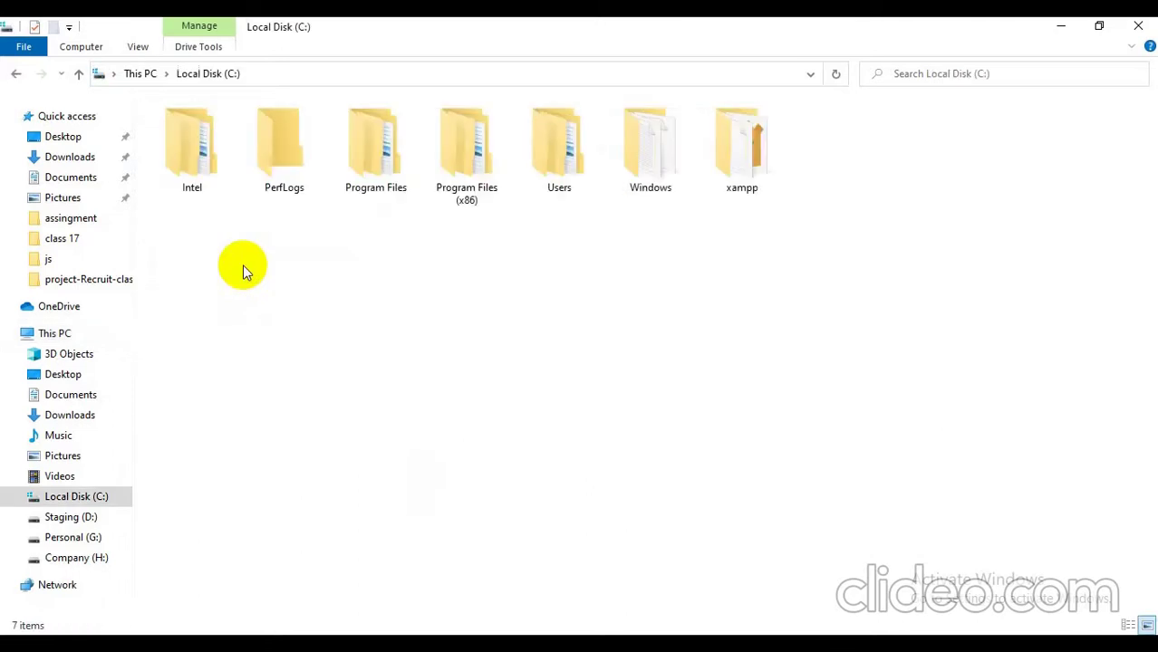
double_click(721, 172)
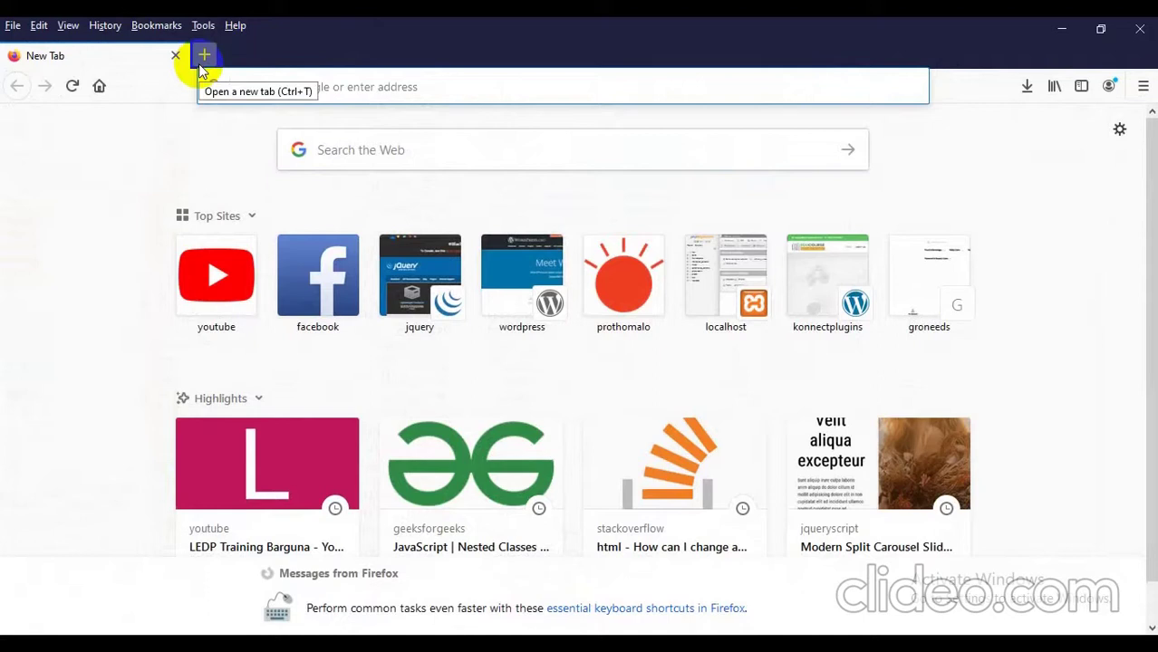
Step: Load localhost/wpproject/ in Firefox, then switch to XAMPP to check the servers
text(loca)
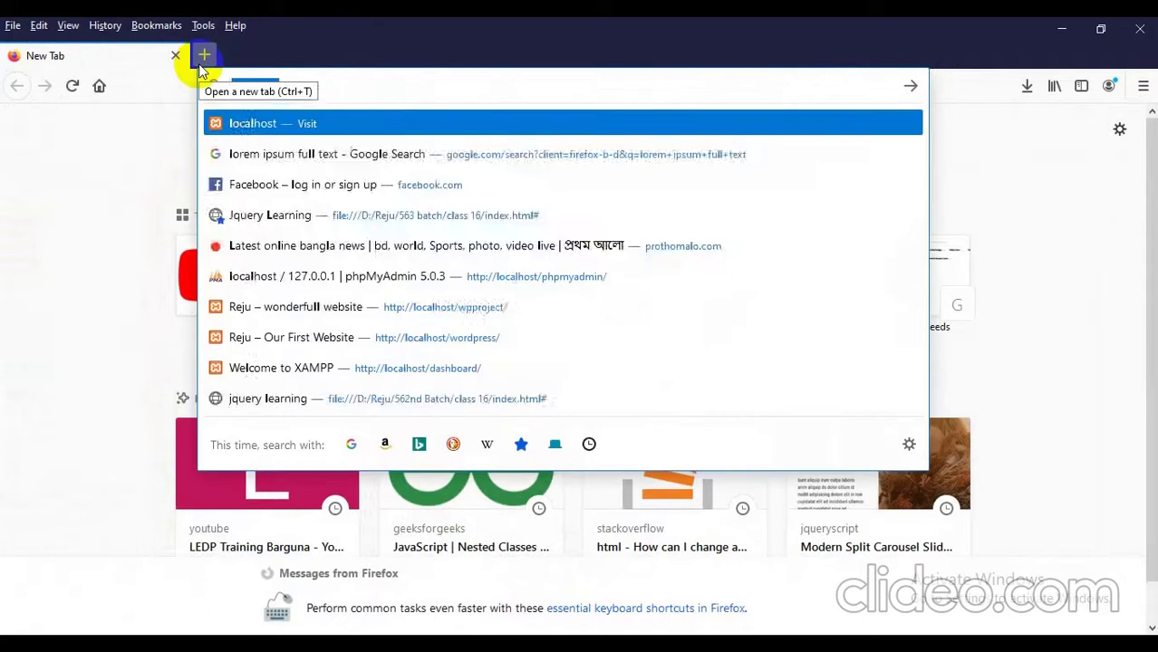
text(lhost/wpproject/)
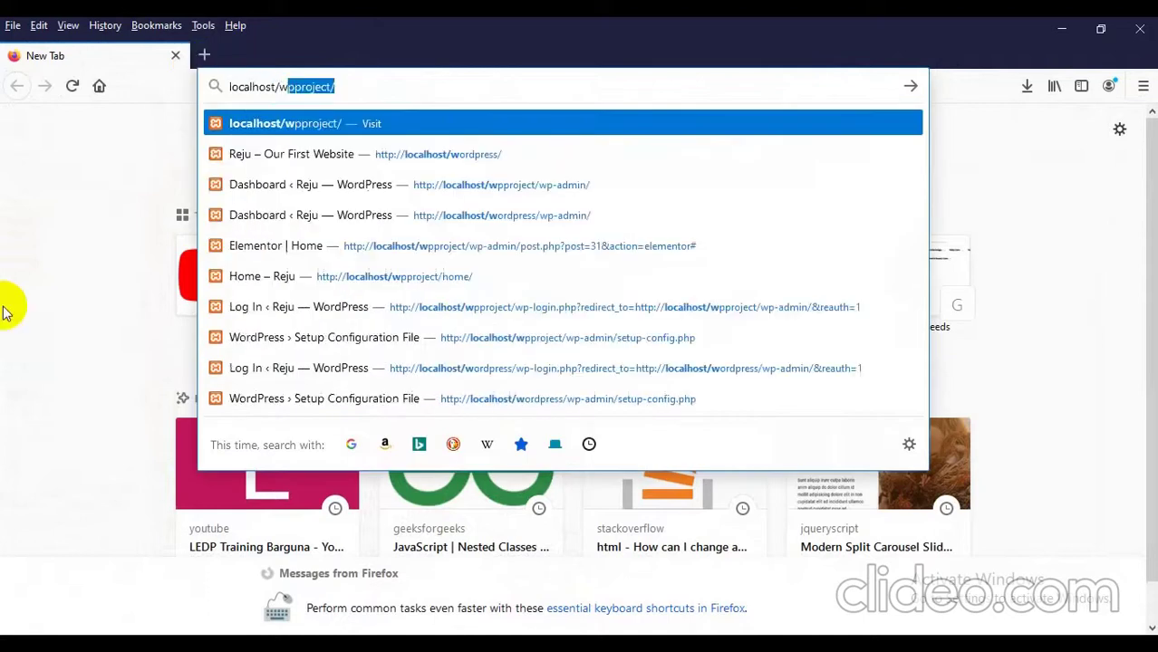
key(Return)
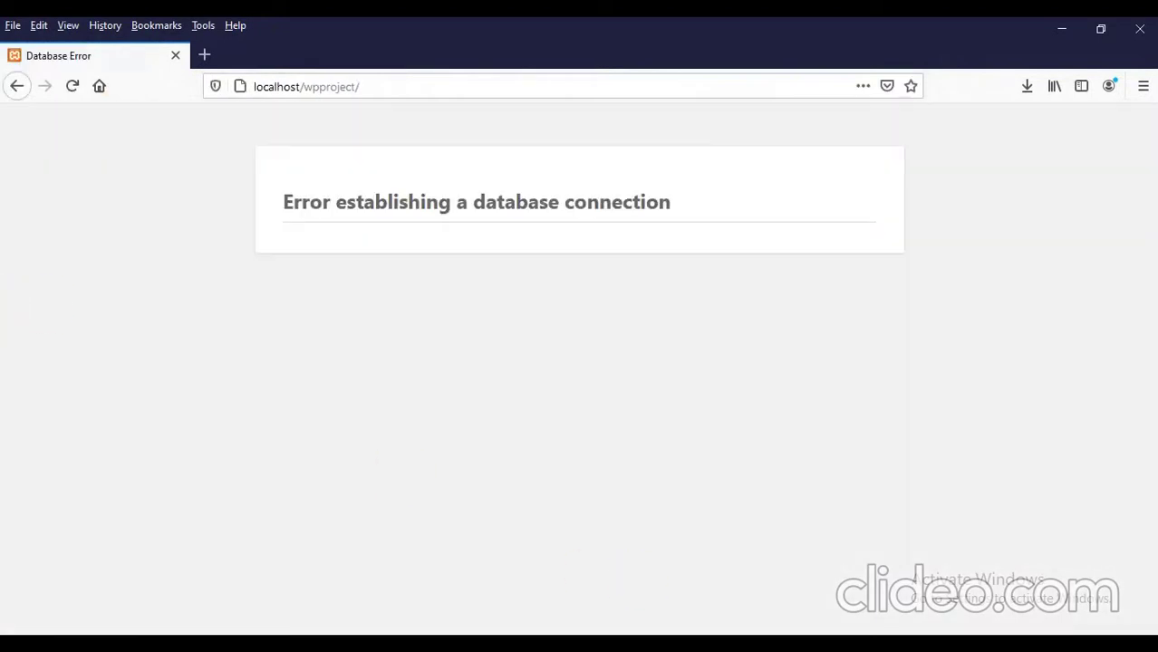
key(alt+Tab)
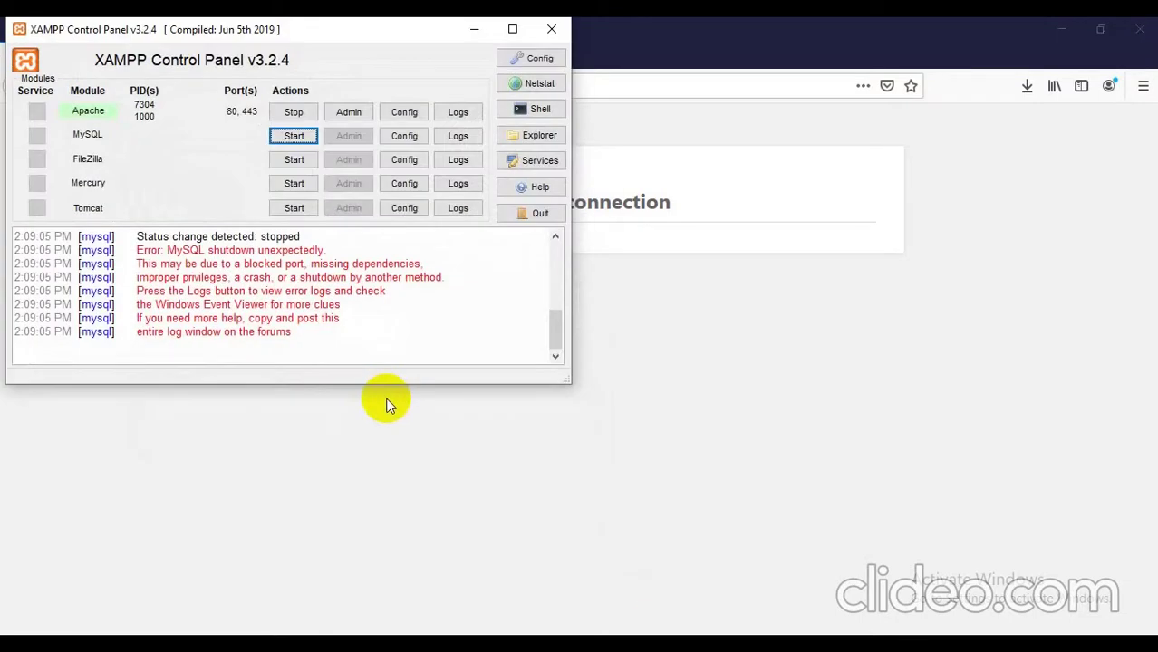
Step: Drag About_-_Dostart.png from the desktop into Firefox and view it full size
key(super+d)
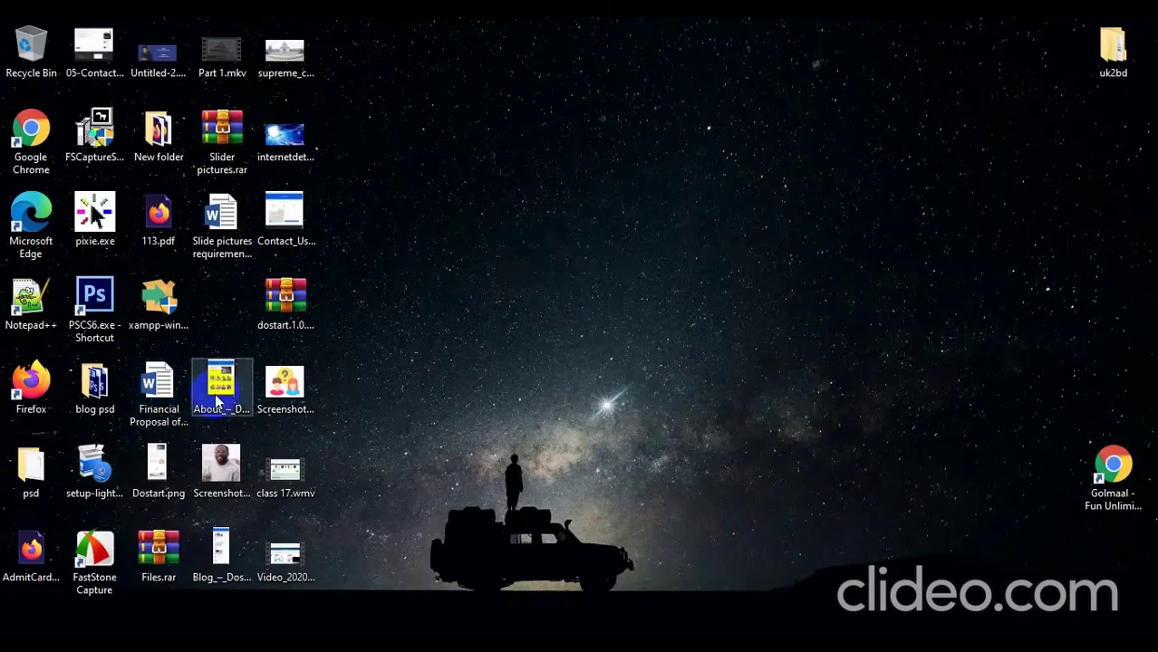
drag(224, 388, 337, 37)
click(462, 213)
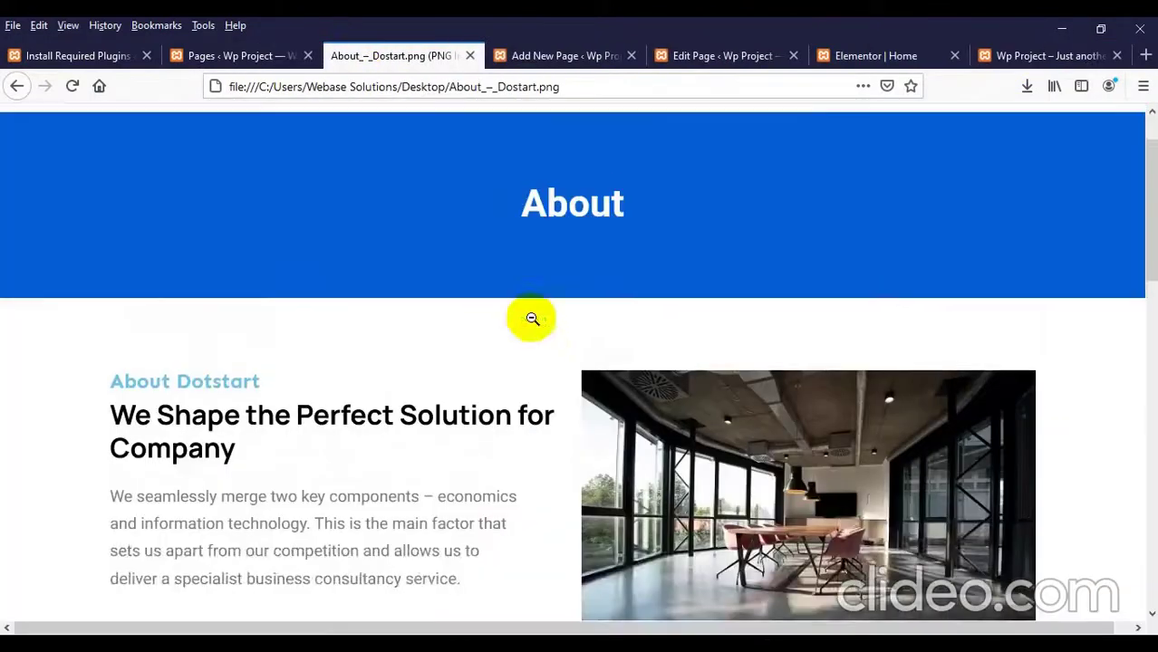
Step: Zoom the mockup to 90%, then move the WordPress Pages tab beside the image tab
key(ctrl+minus)
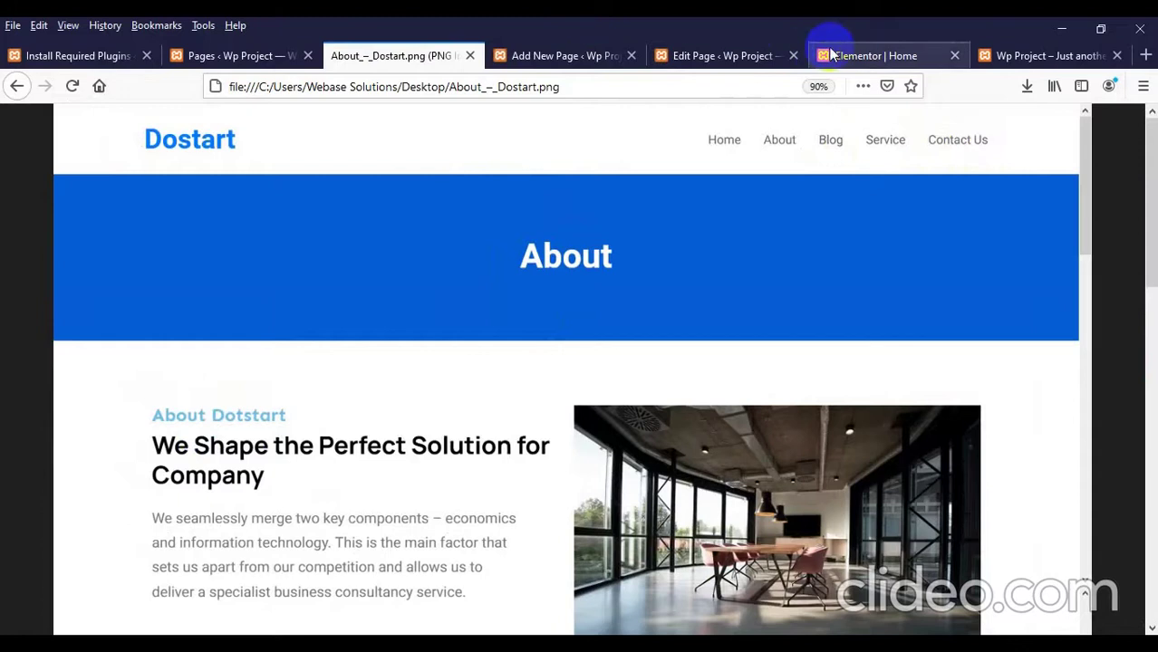
click(1000, 60)
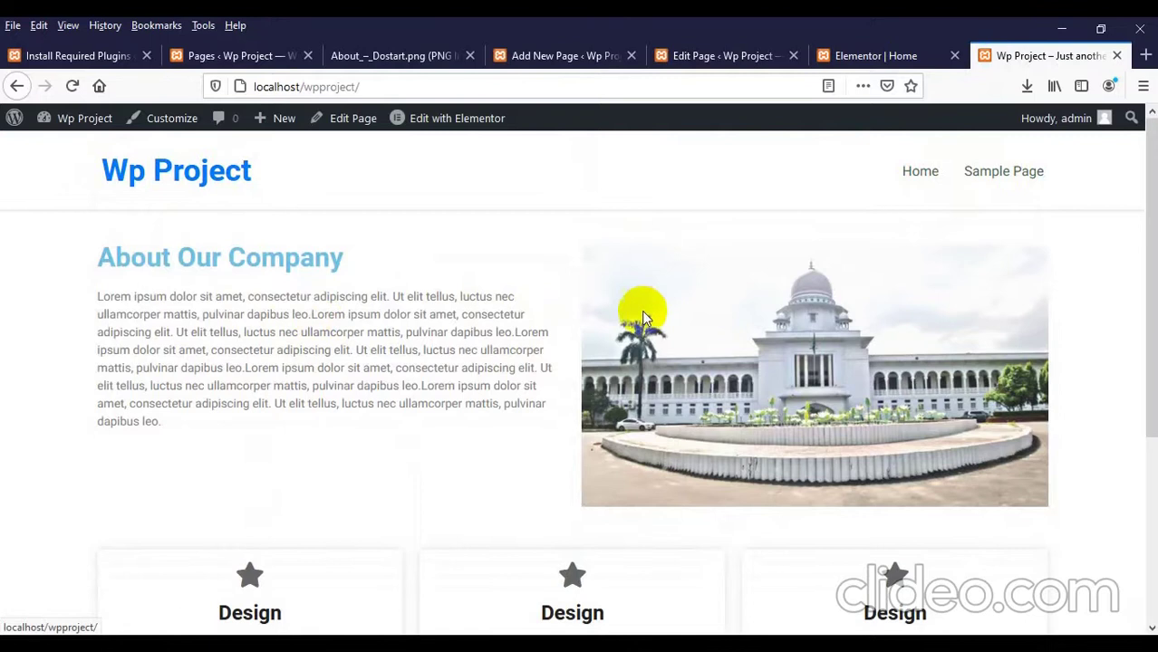
drag(222, 55, 421, 55)
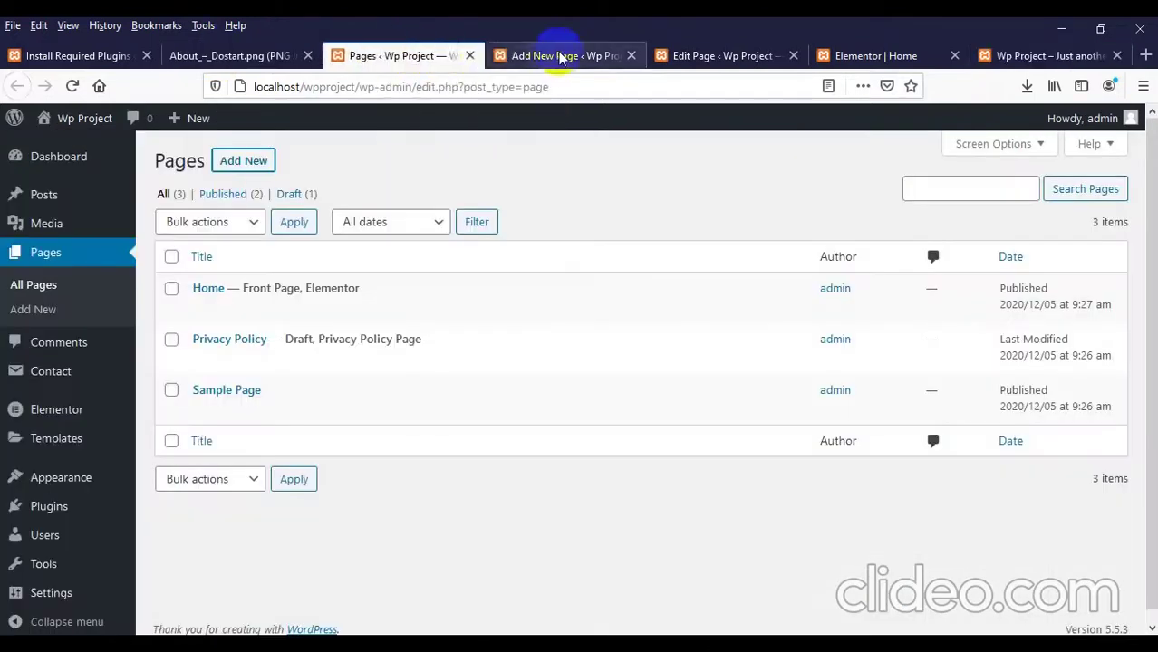
Step: Create and publish a new page titled About
click(561, 55)
text(A)
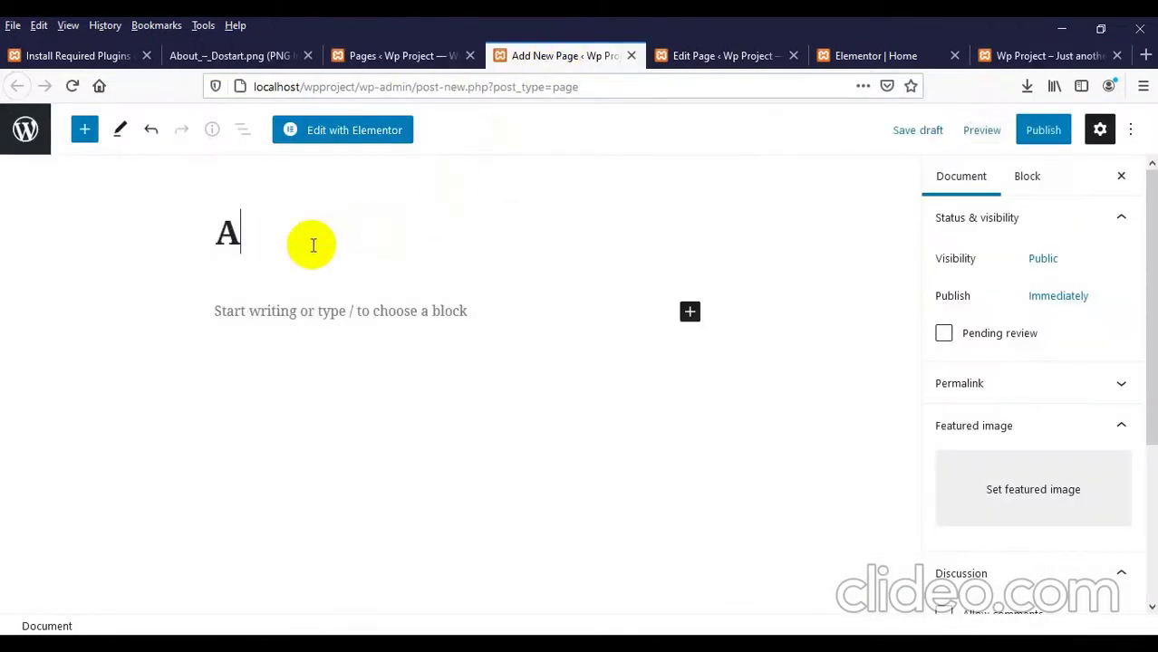
text(bout)
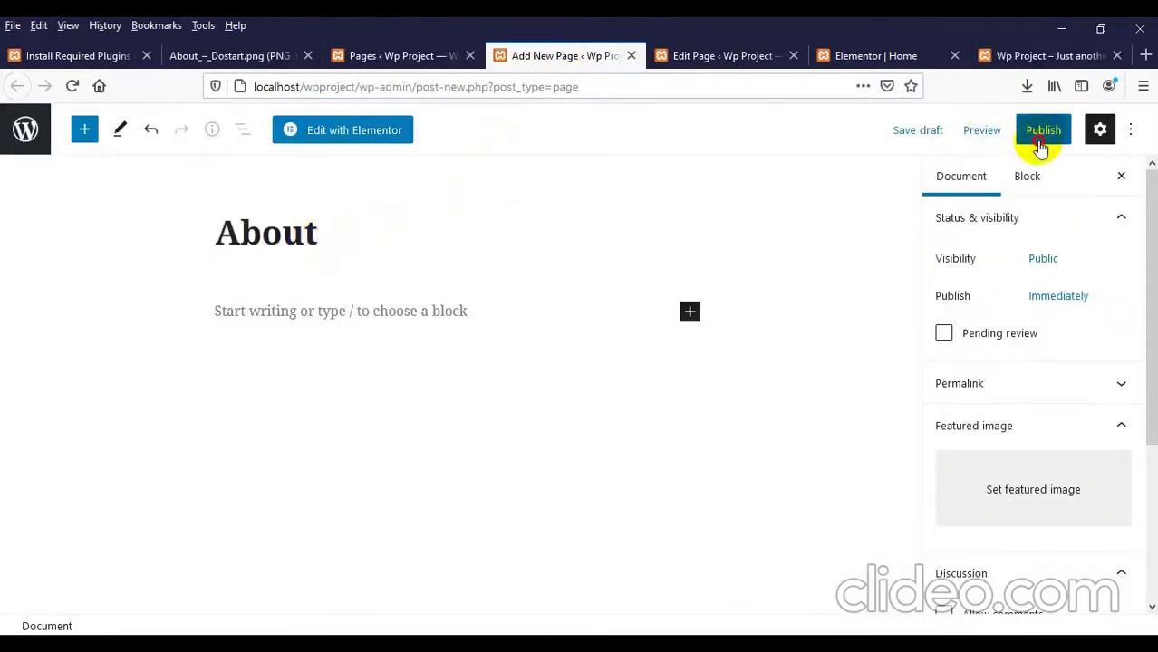
click(1042, 136)
click(942, 129)
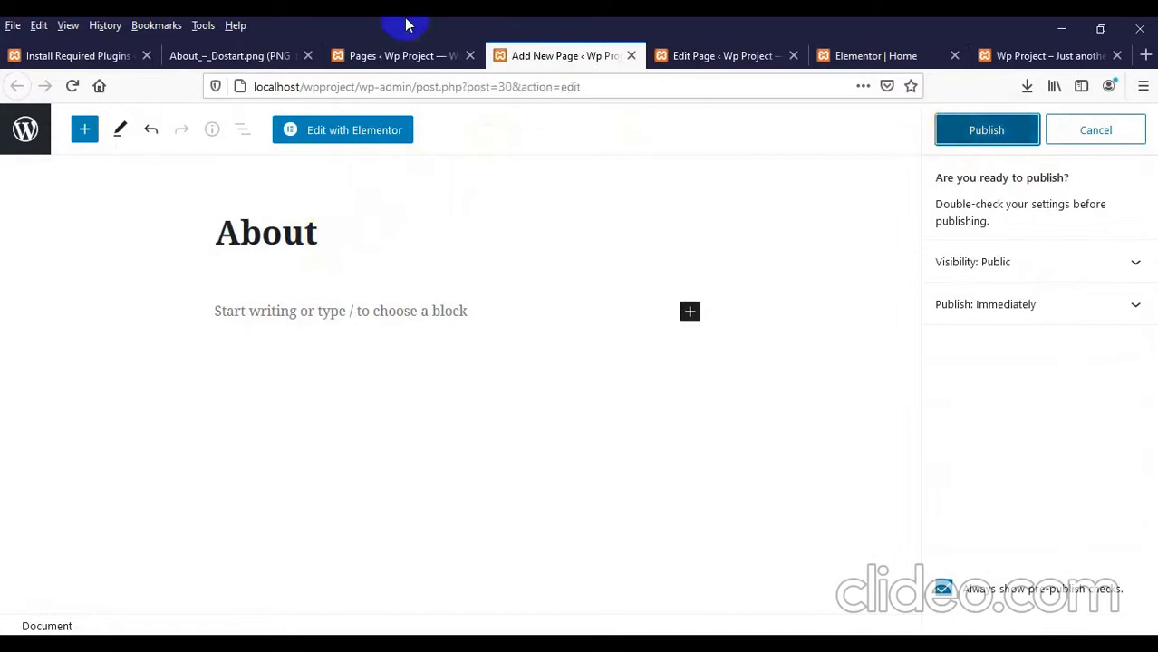
click(424, 56)
Step: Create and publish a new page titled Blog
middle_click(244, 161)
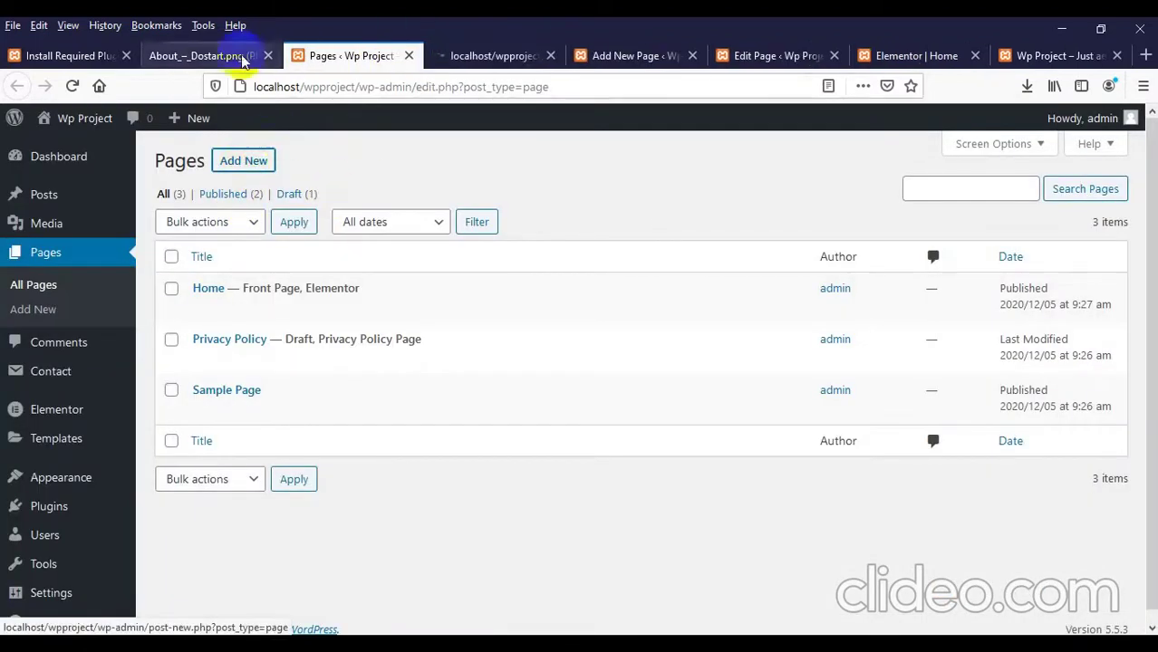
click(231, 57)
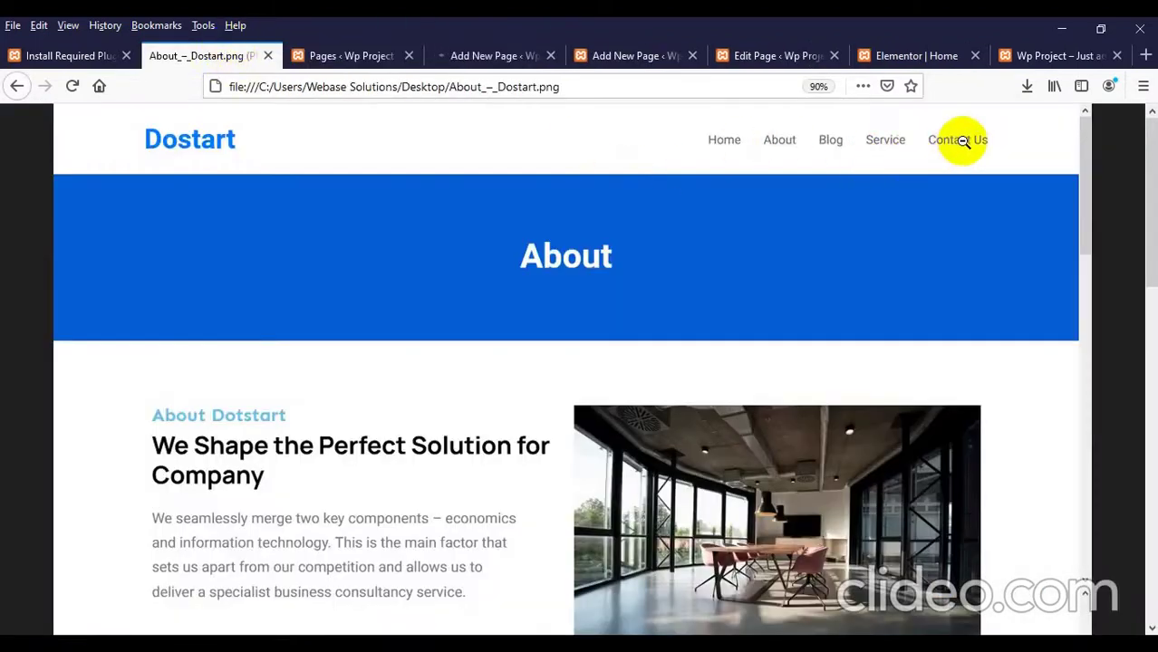
click(489, 55)
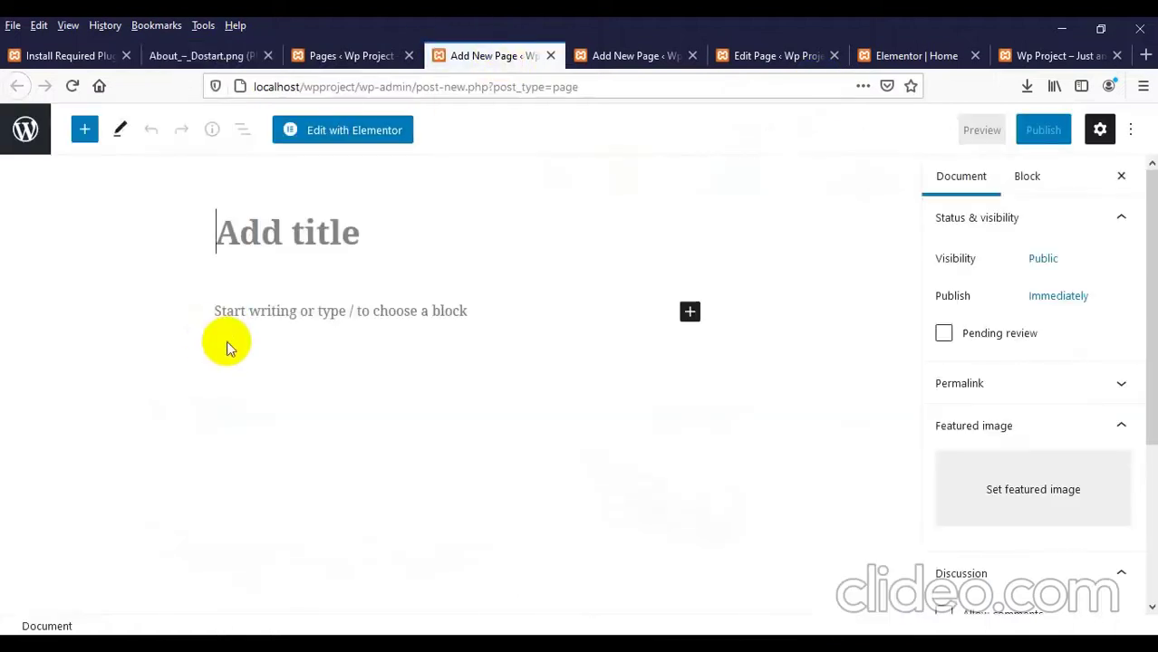
text(Blog)
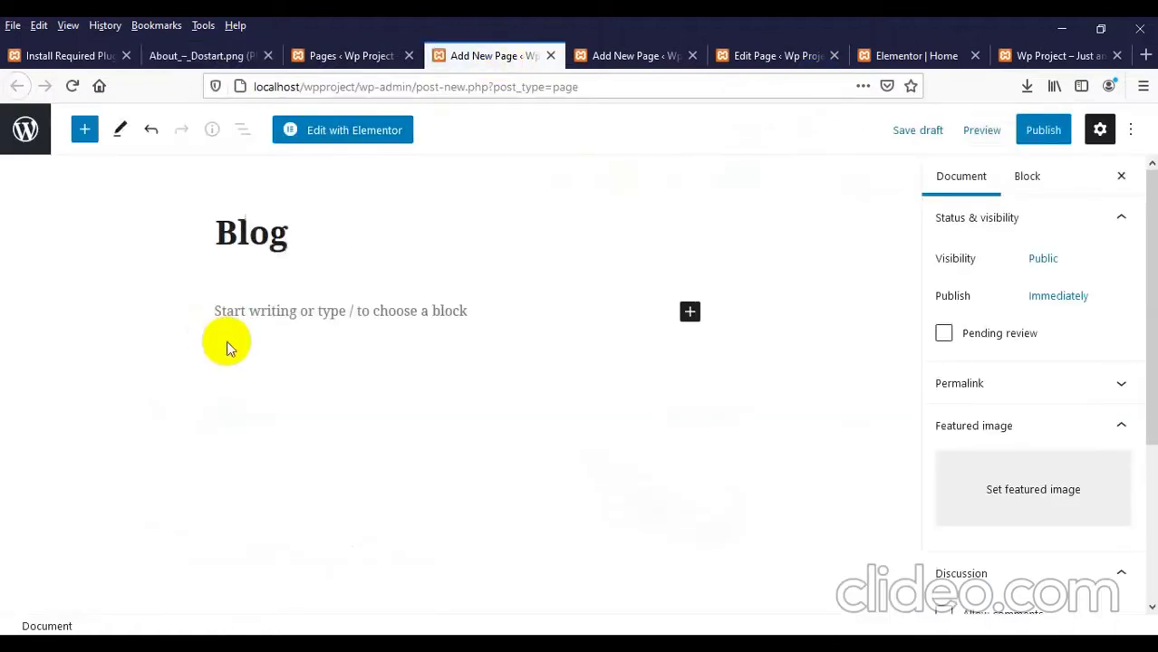
click(1041, 132)
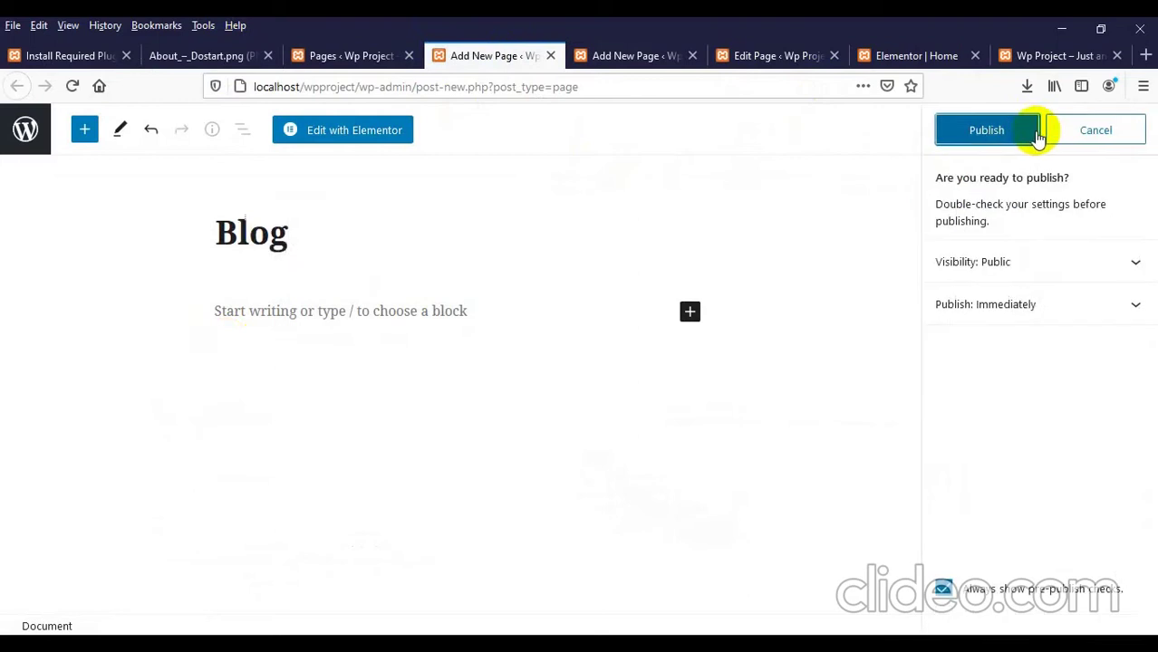
click(374, 56)
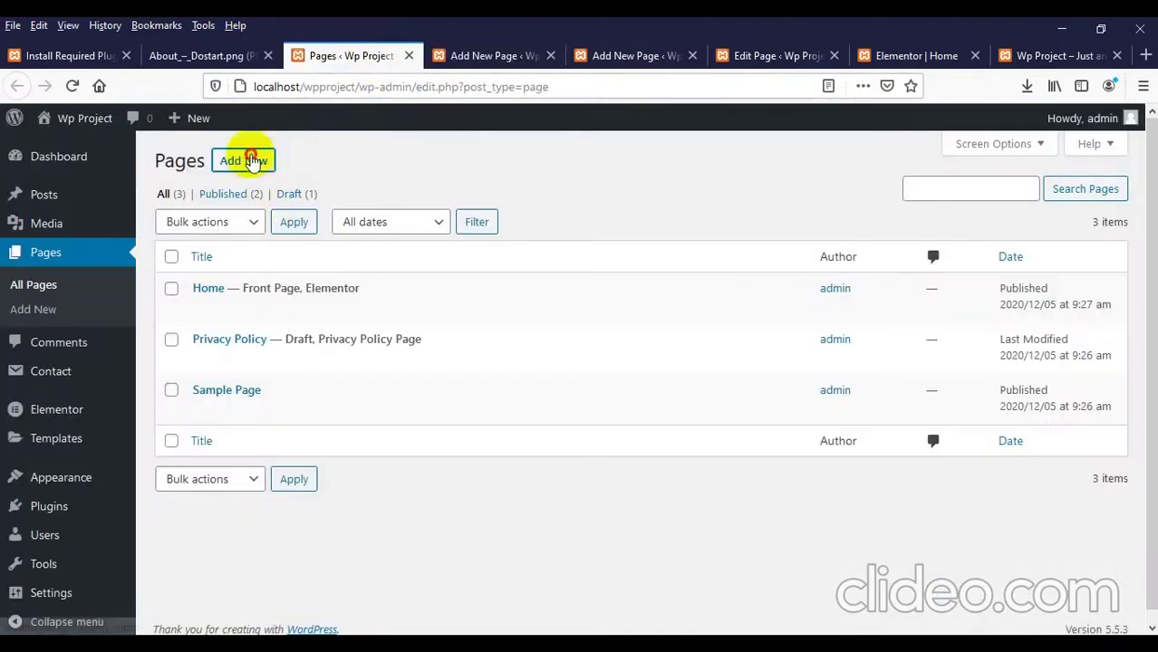
Step: Create and publish a new page titled Service
middle_click(246, 161)
click(439, 57)
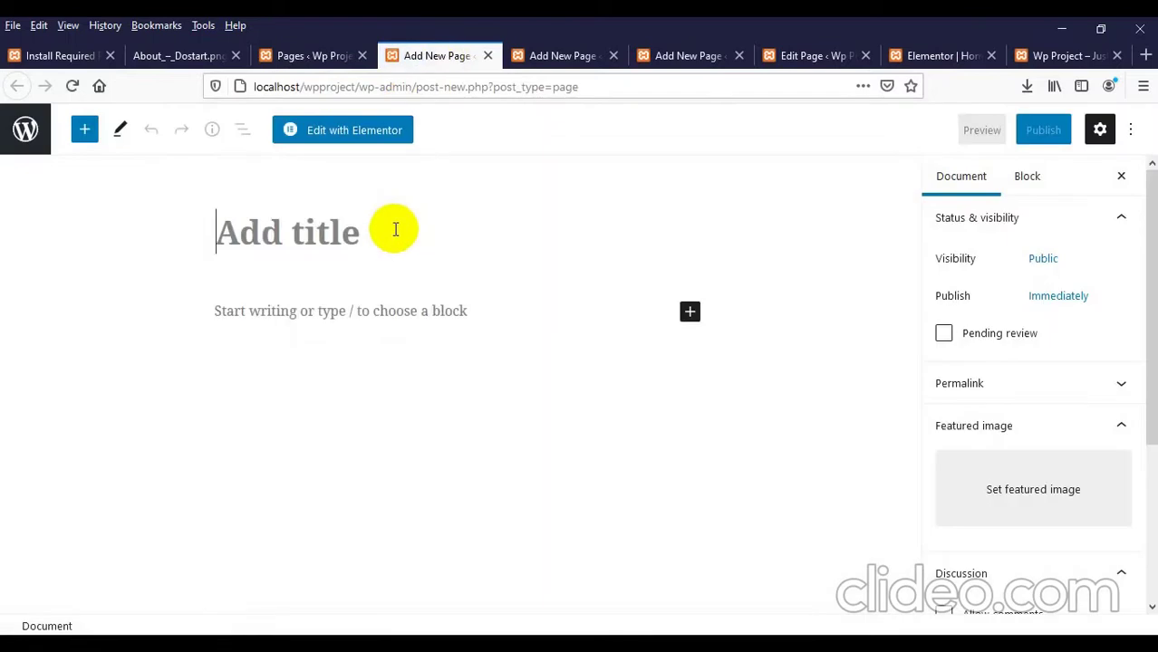
text(Service)
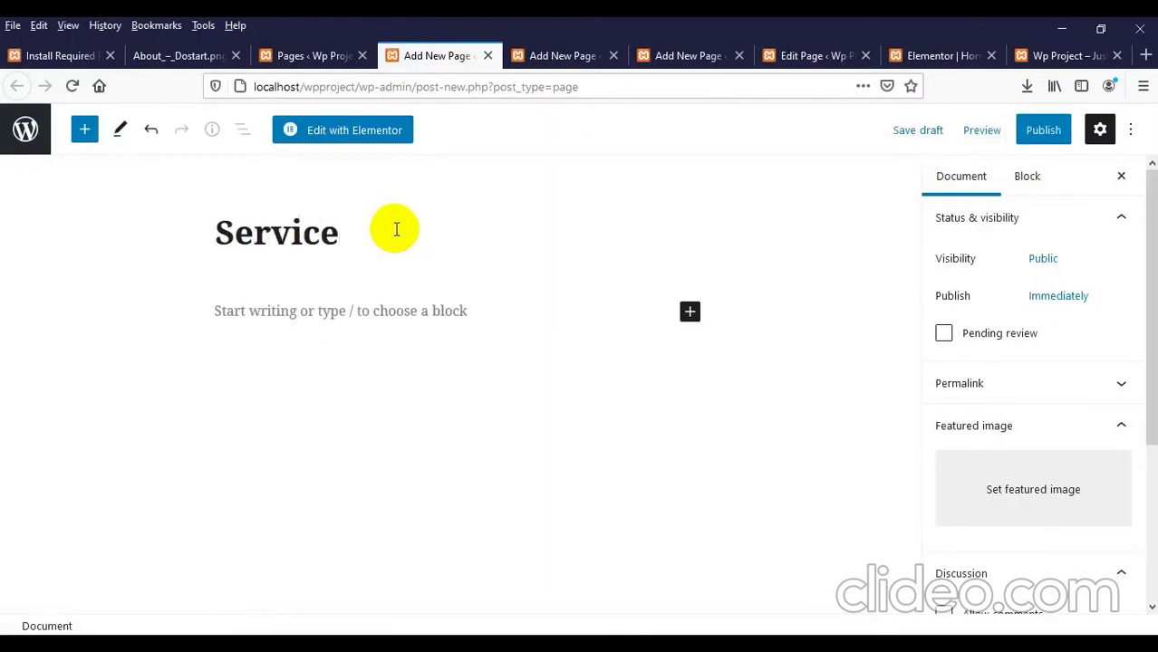
click(1043, 130)
click(1018, 129)
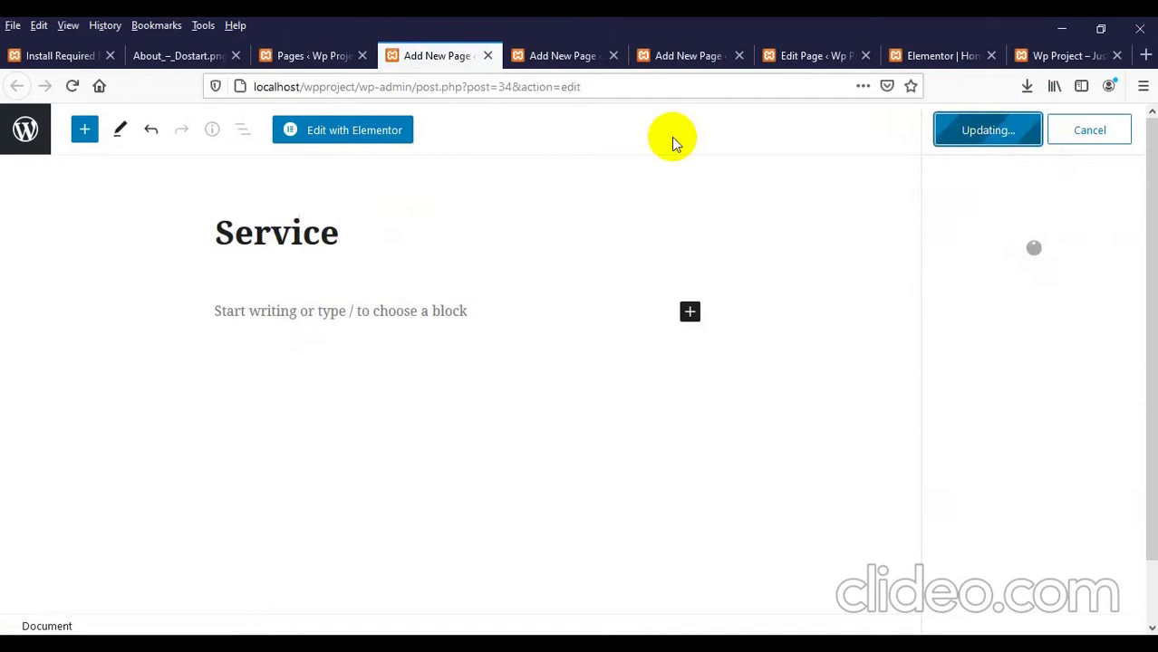
click(299, 57)
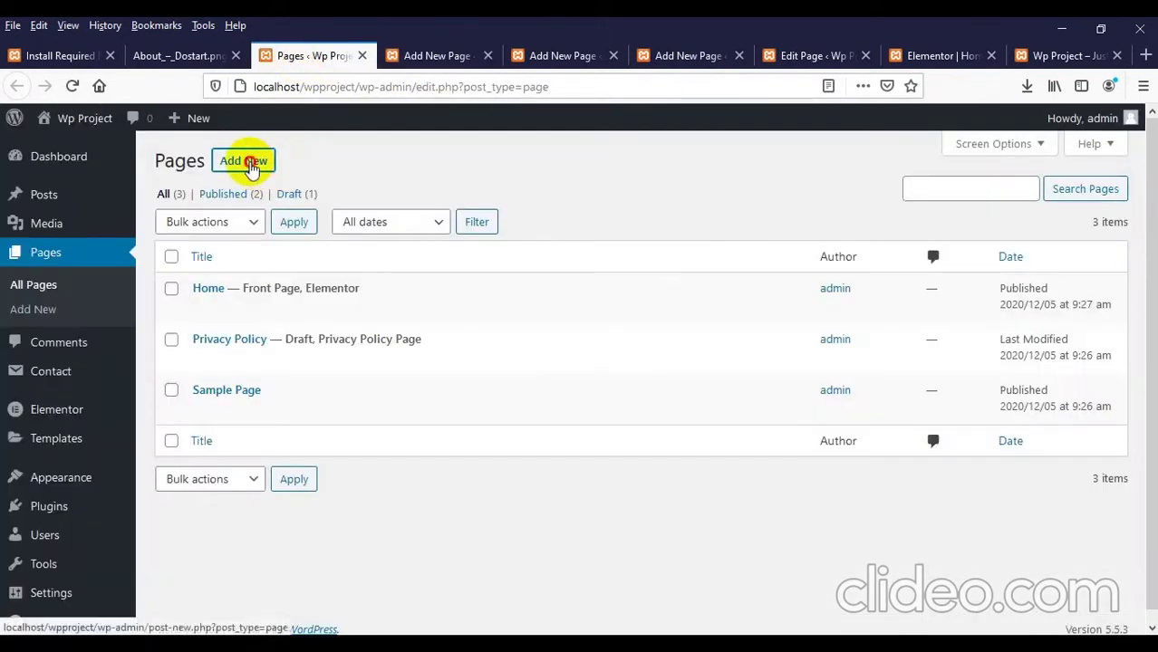
Step: Create and publish a new page titled Contact Us
middle_click(251, 168)
click(382, 58)
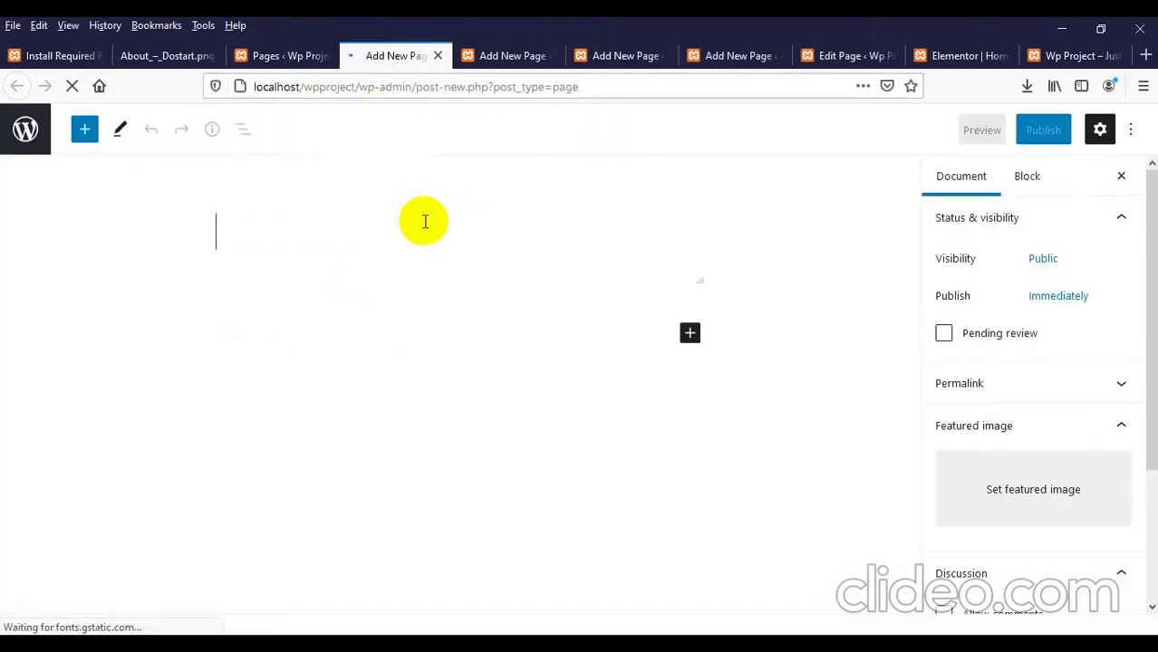
text(C)
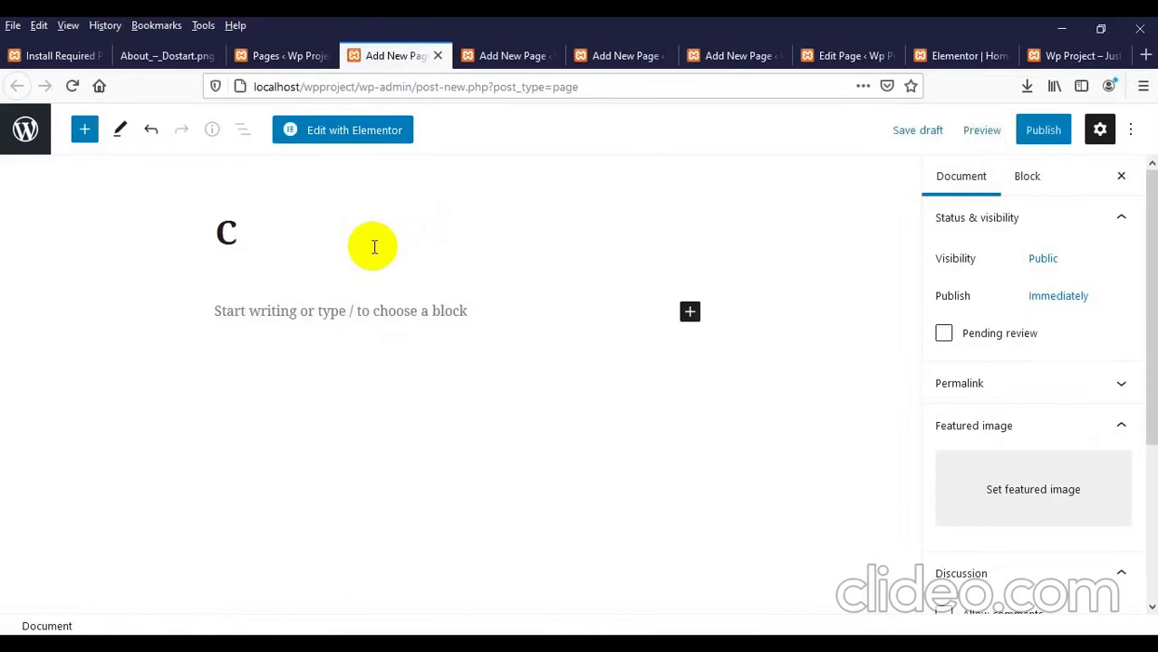
text(ontact Us)
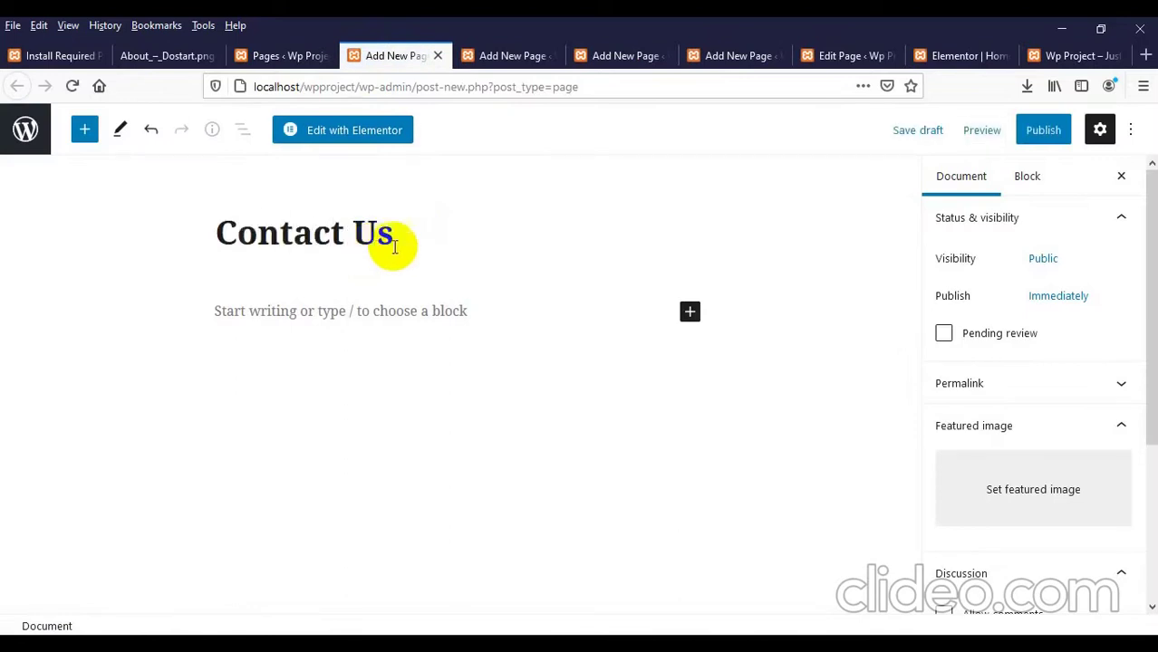
click(1042, 129)
click(1000, 135)
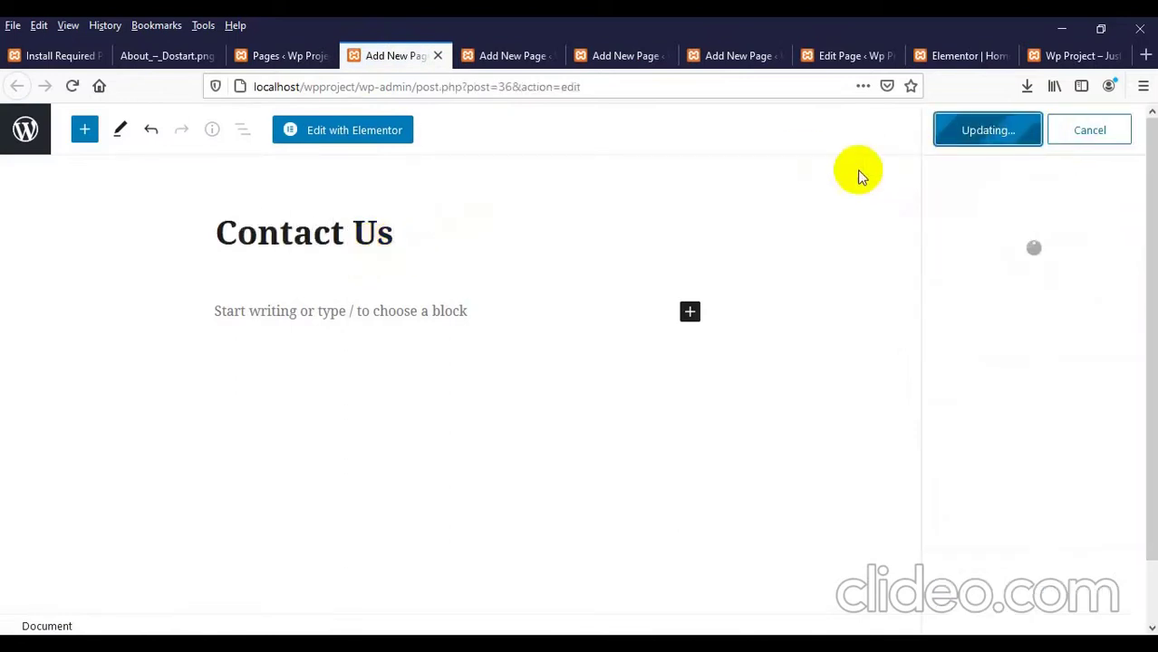
Step: Close the Contact Us, Service, Blog and About editor tabs
click(437, 56)
click(437, 56)
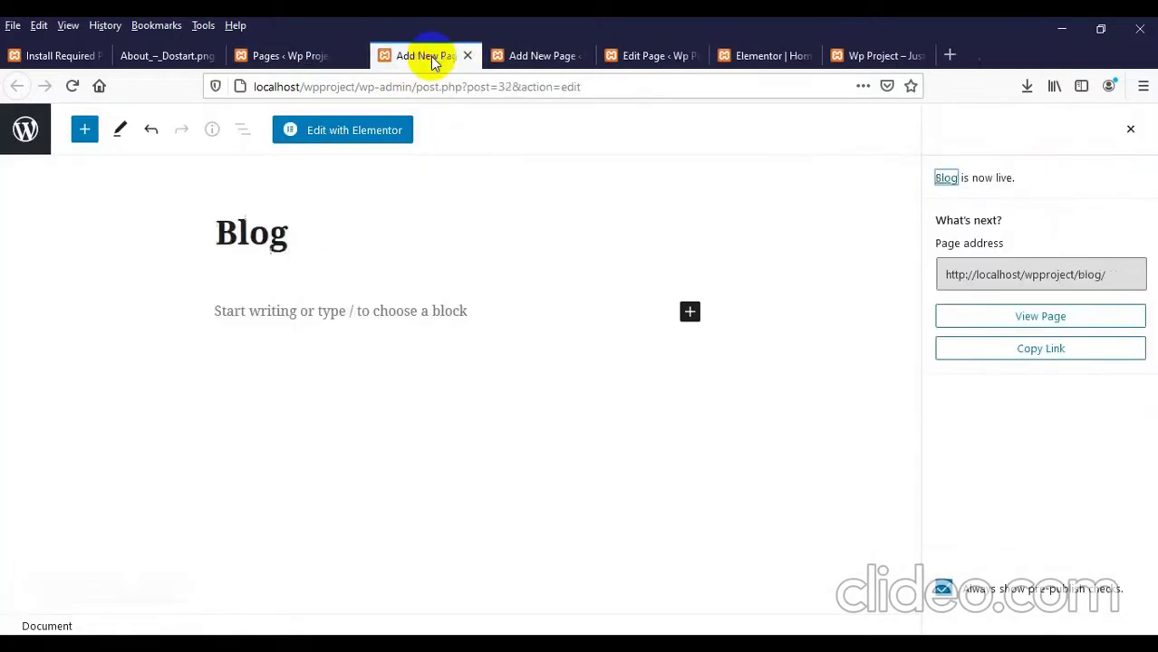
click(436, 56)
click(436, 57)
Step: Close the Home editor and Elementor tabs and reload the site's front page
click(436, 56)
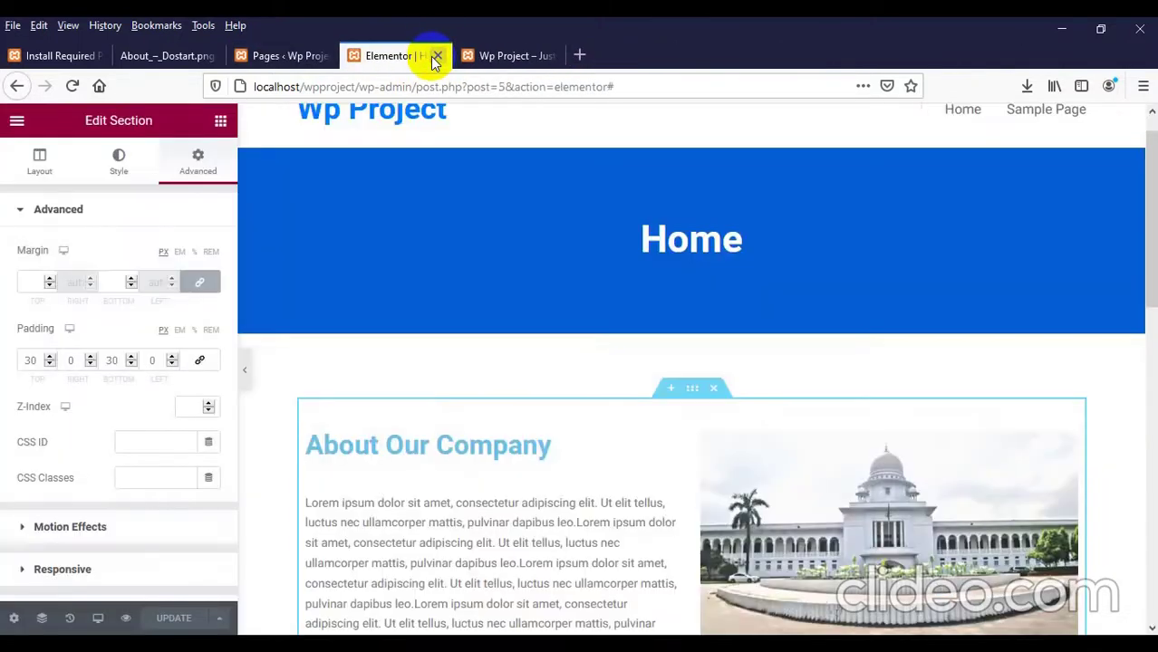
scroll(590, 281, down, 10)
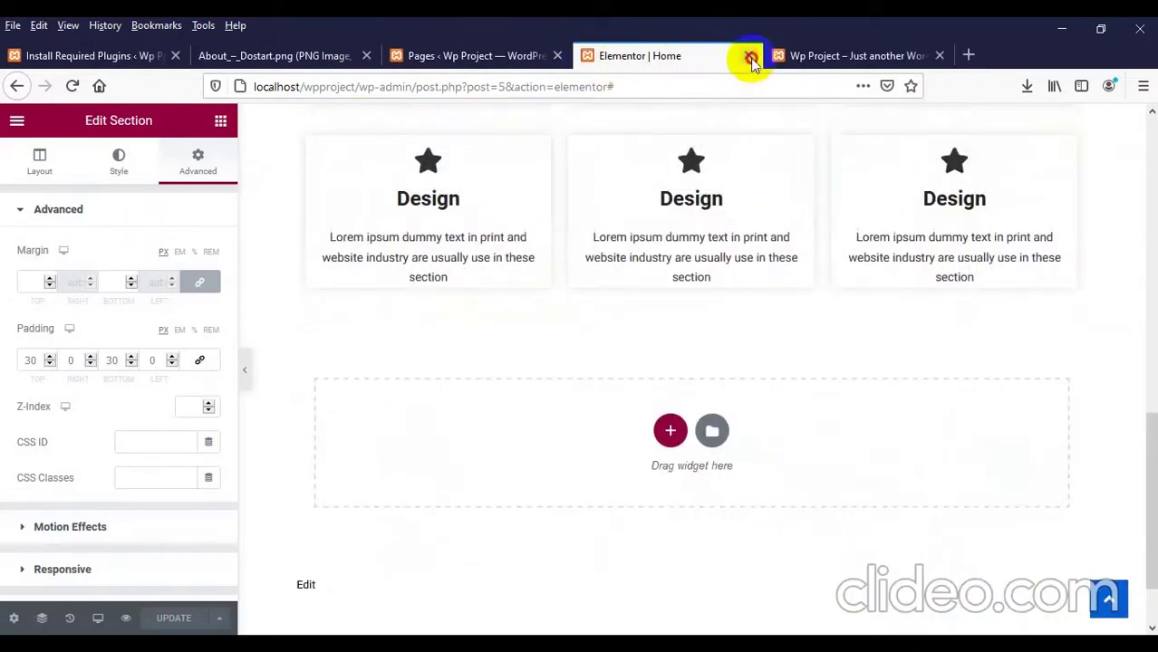
click(748, 55)
click(156, 179)
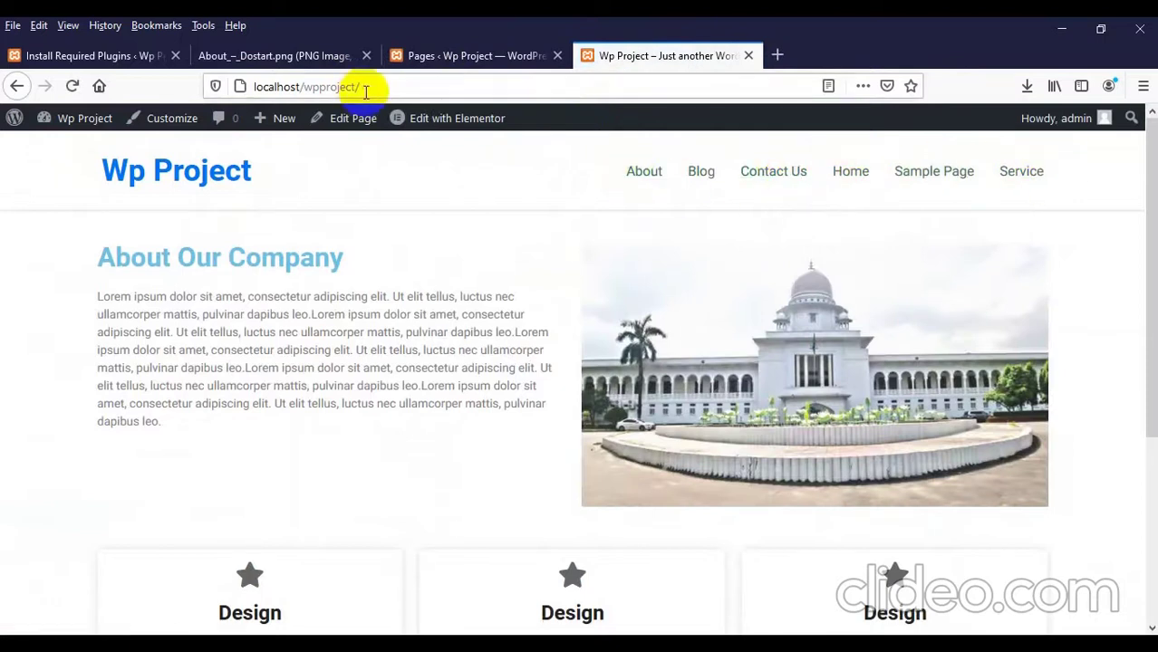
Step: Return to the admin Pages list
click(274, 58)
click(418, 57)
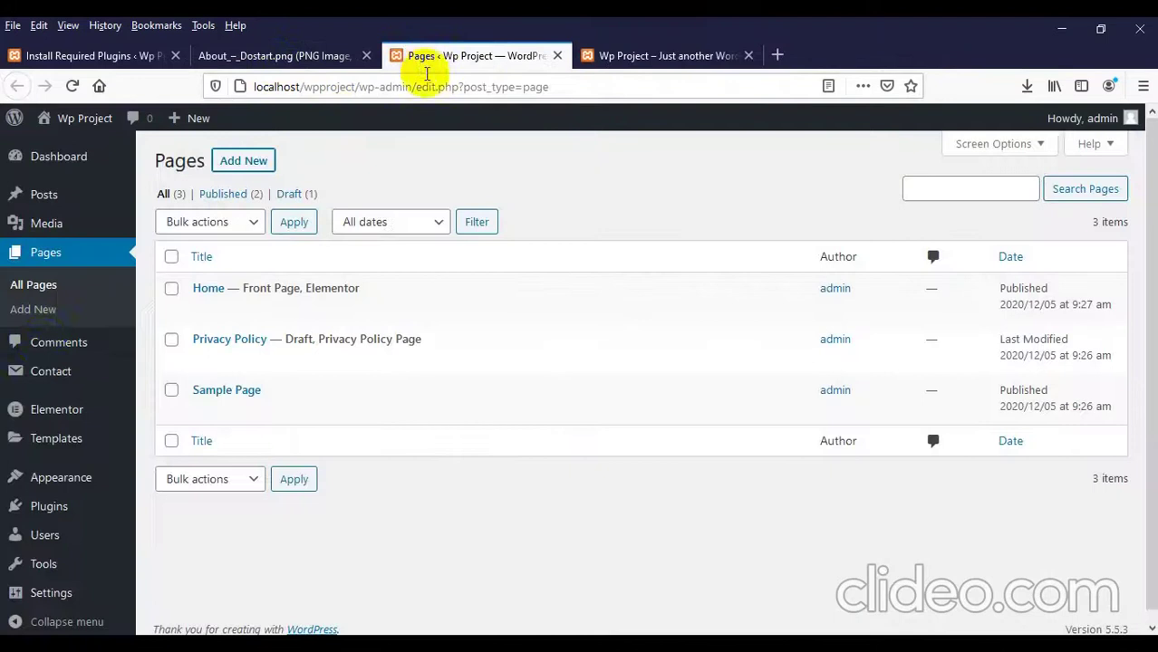
scroll(52, 381, down, 1)
Step: Build Menu 1 from all pages, moving Service before Contact Us and removing Sample Page
mouse_move(52, 380)
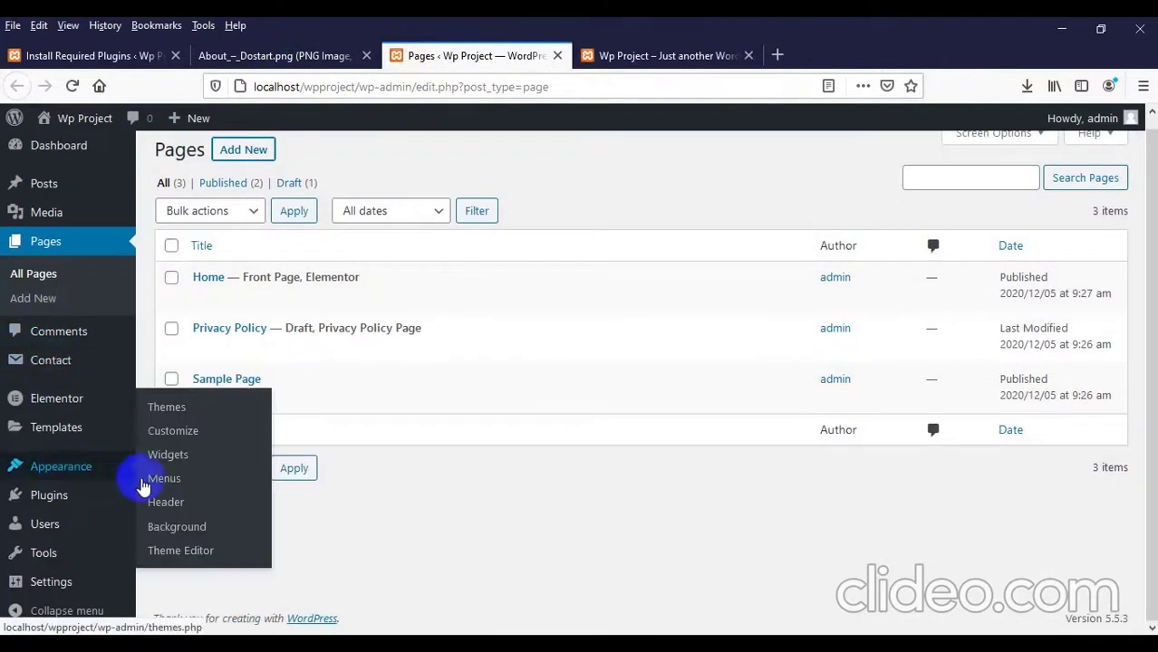
middle_click(162, 485)
click(646, 57)
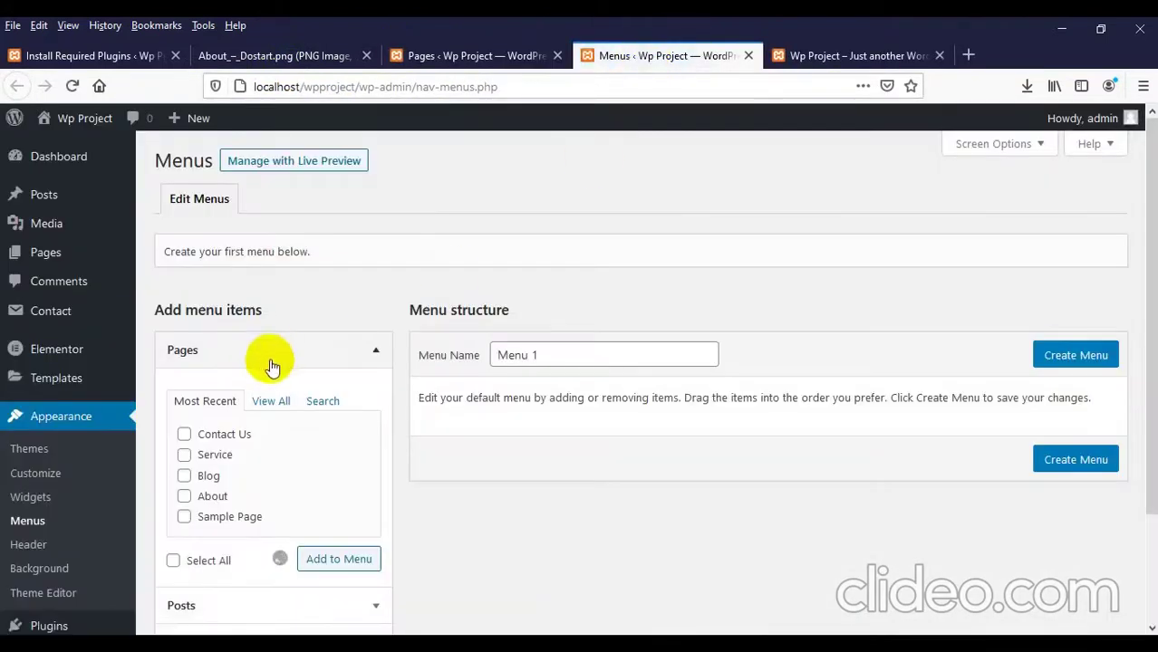
click(269, 407)
scroll(272, 380, down, 3)
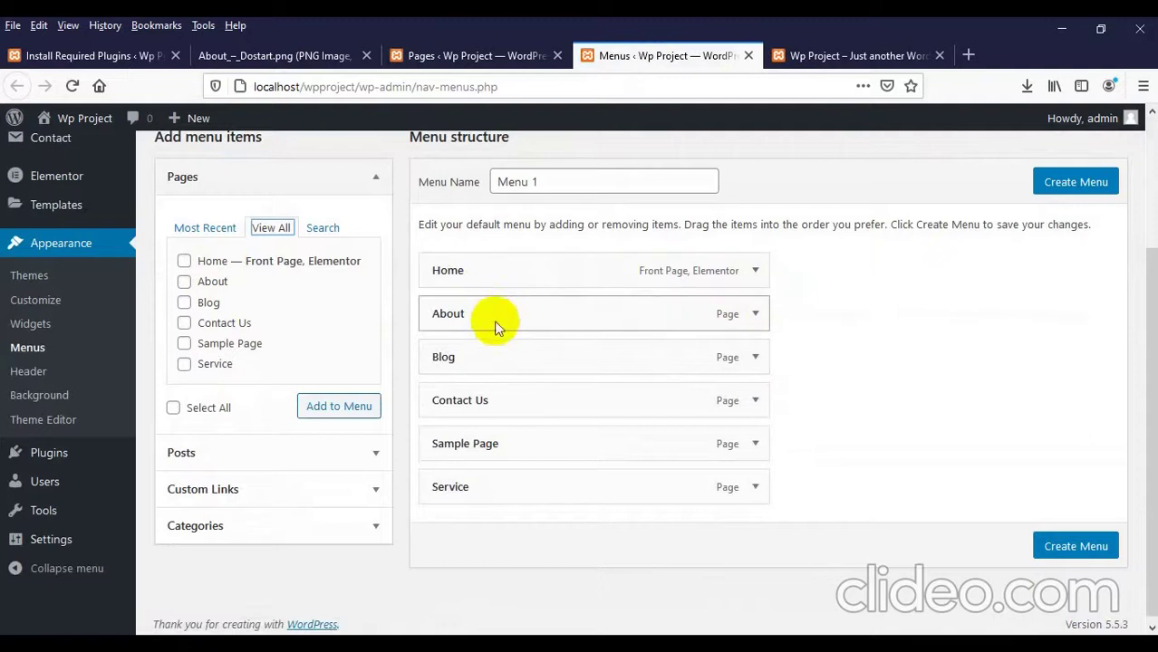
drag(467, 486, 473, 457)
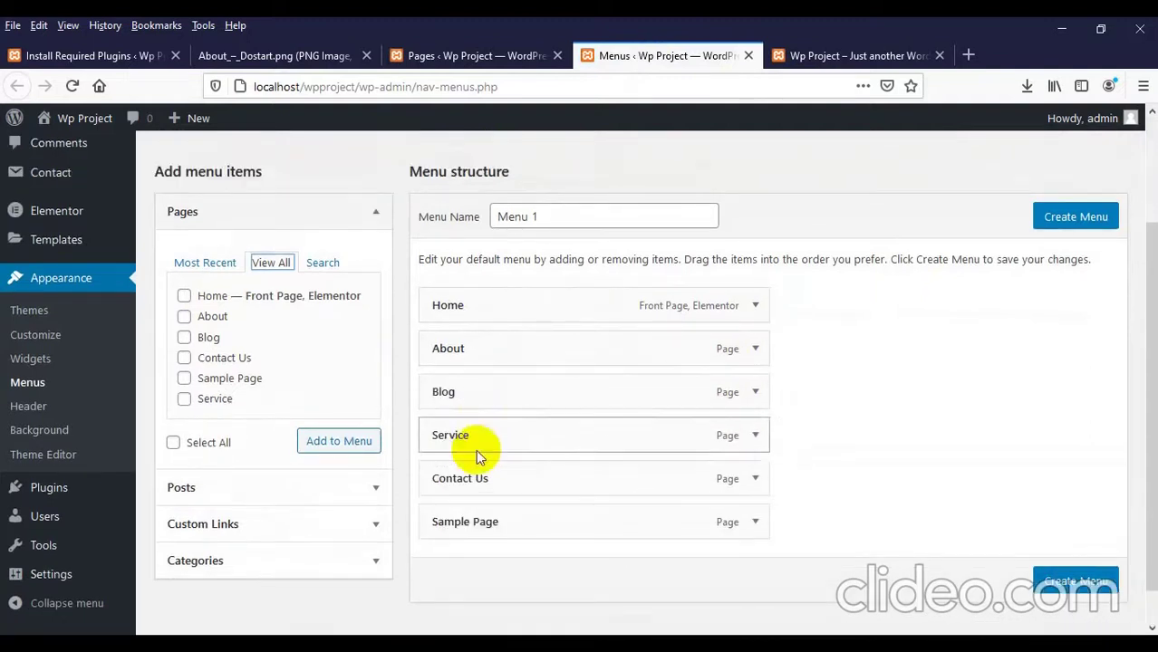
click(754, 525)
scroll(567, 415, down, 1)
scroll(567, 415, down, 2)
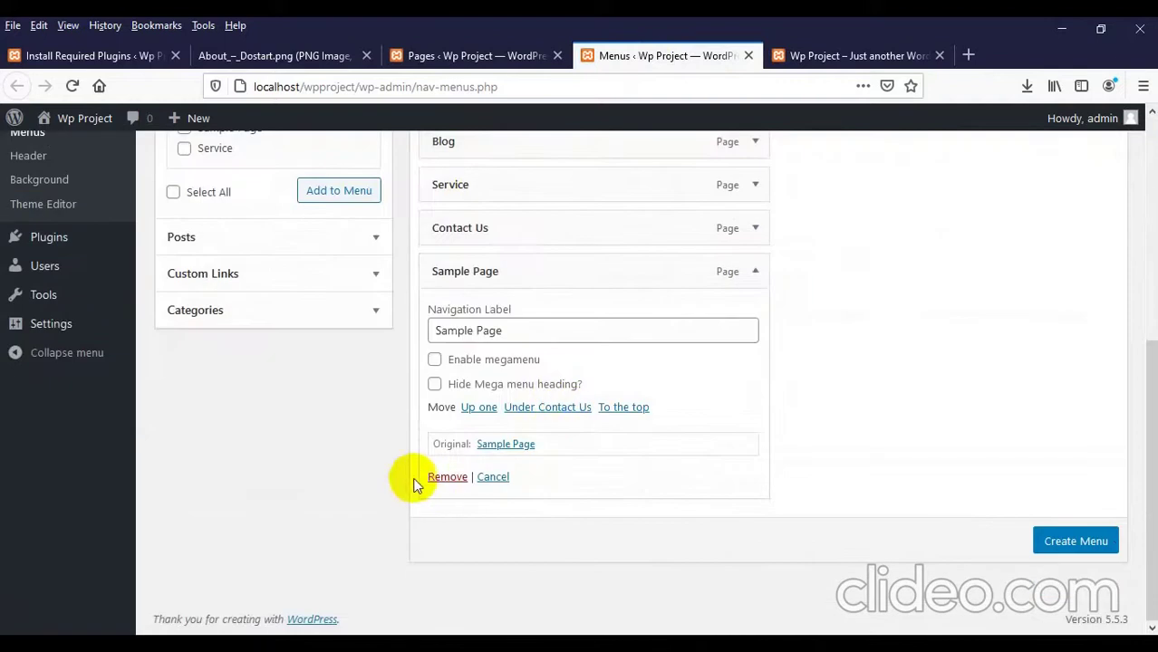
click(441, 480)
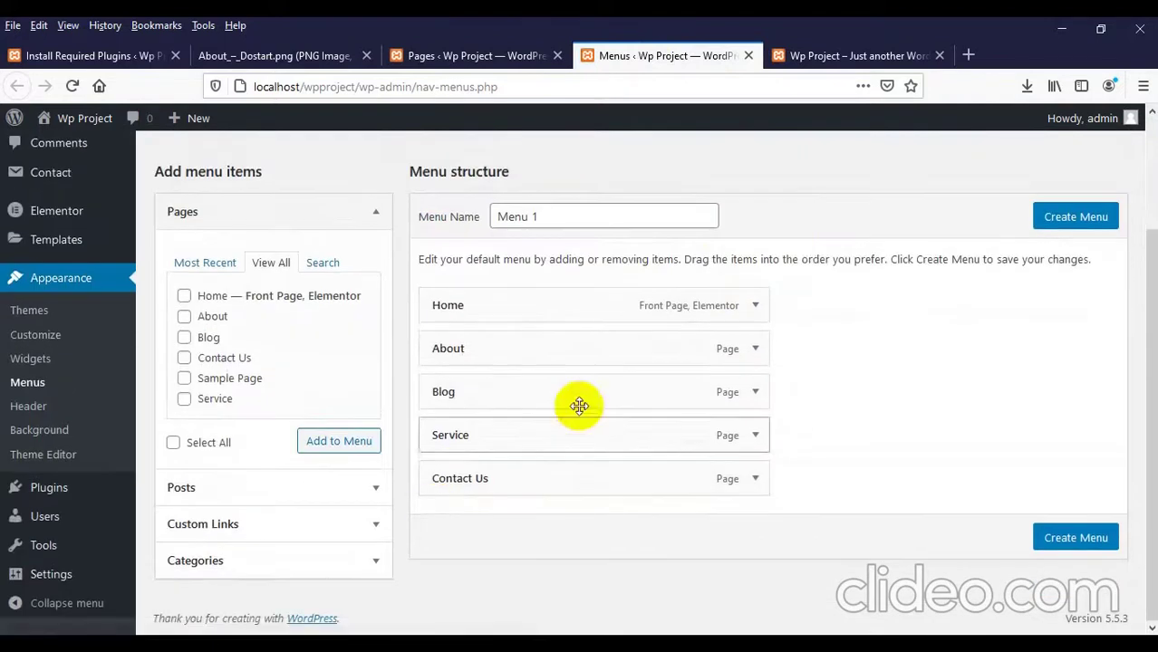
click(1092, 225)
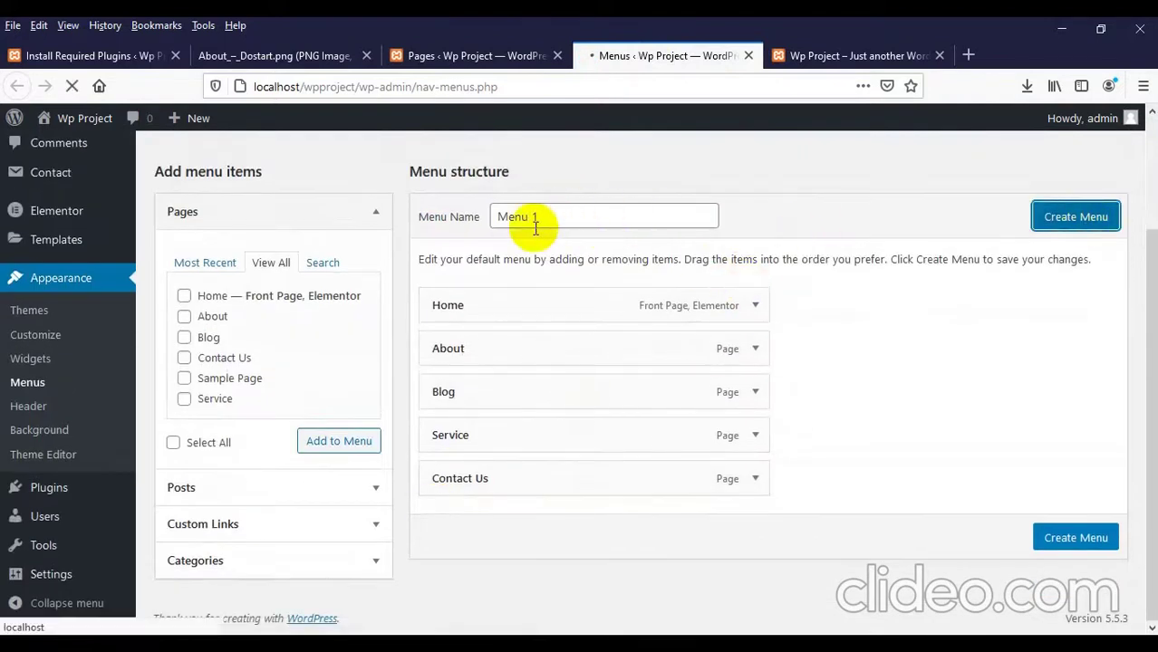
Step: Add Contact Us and Service, set Primary Menu as display location, save, and view the site
scroll(561, 259, down, 3)
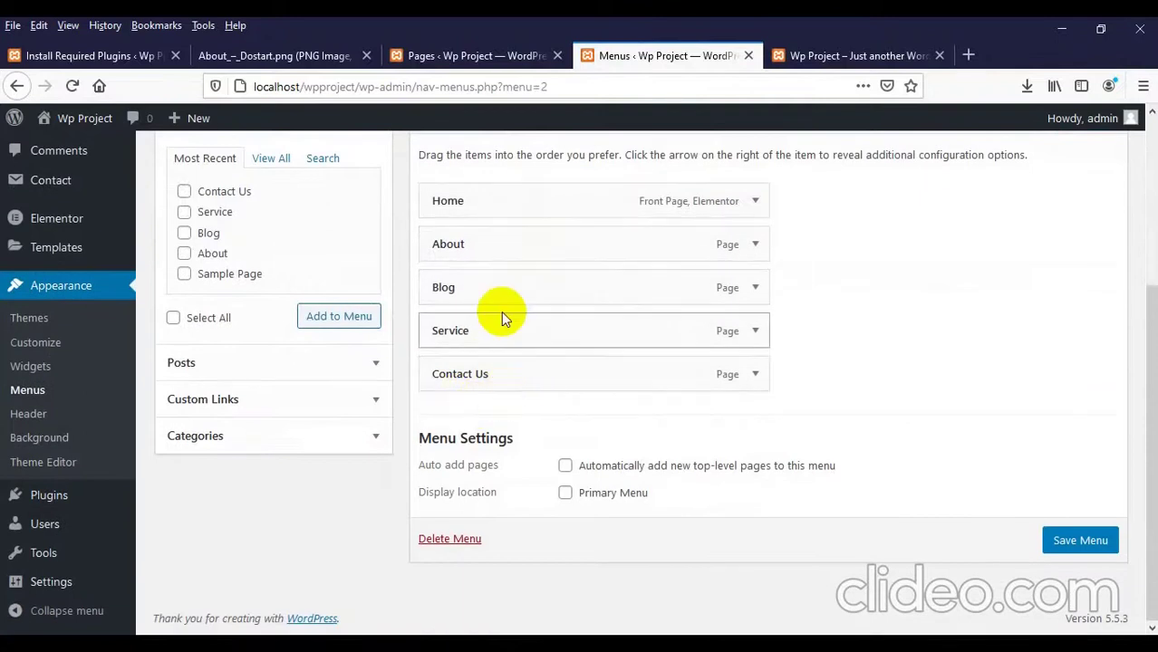
scroll(517, 202, up, 2)
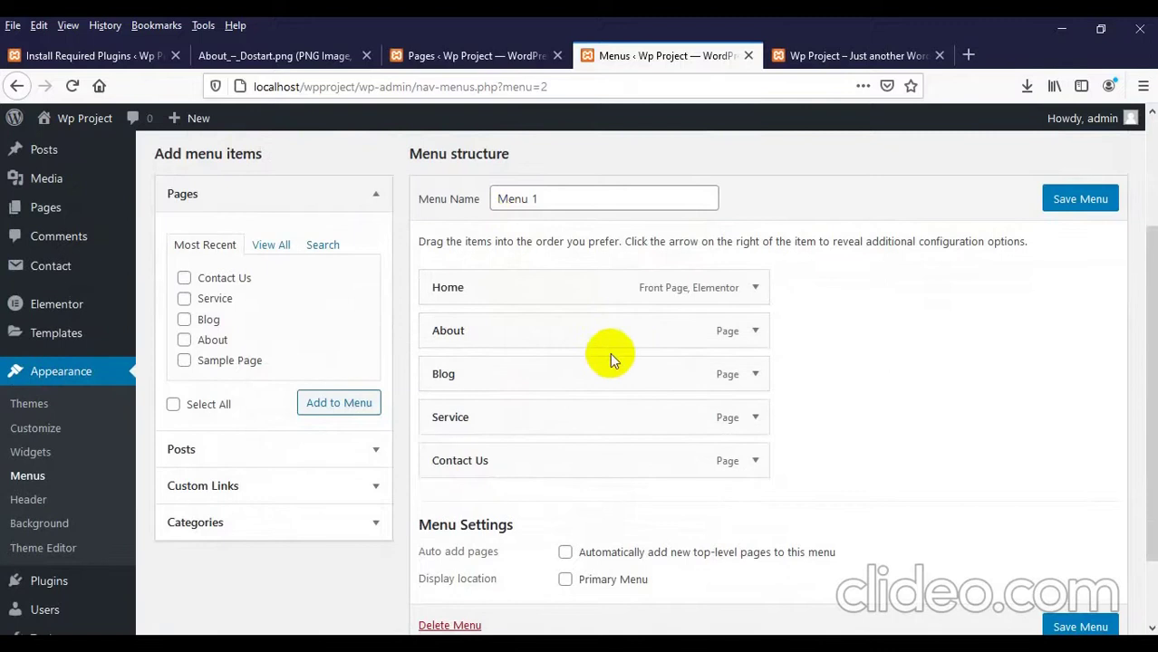
click(204, 280)
click(203, 300)
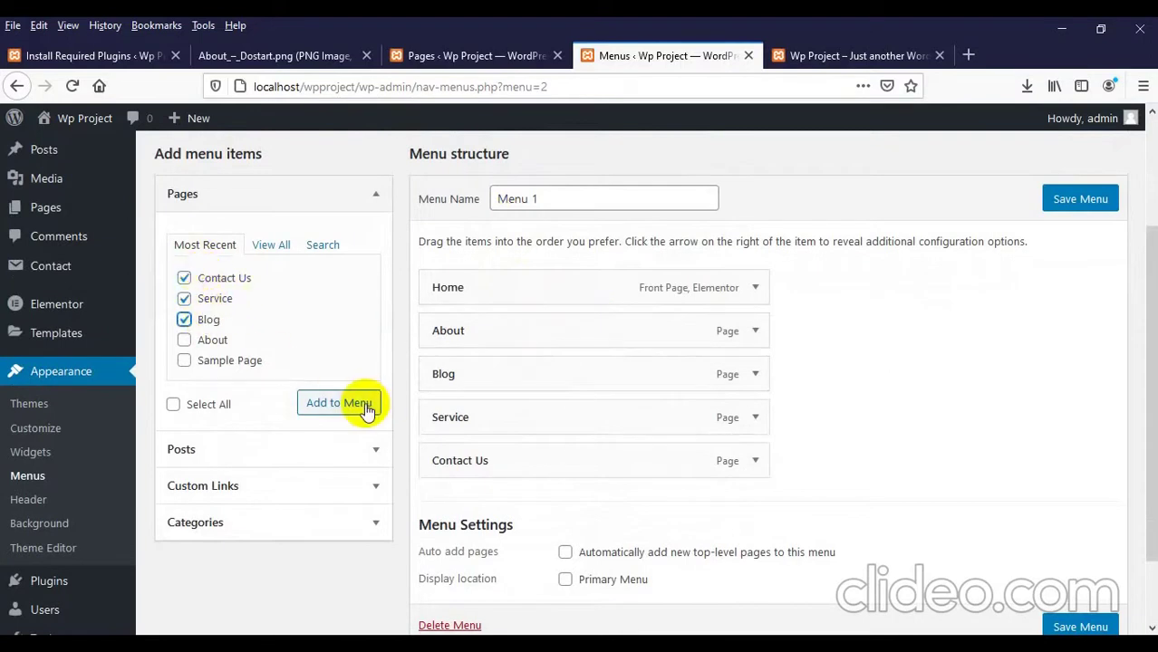
scroll(646, 414, down, 2)
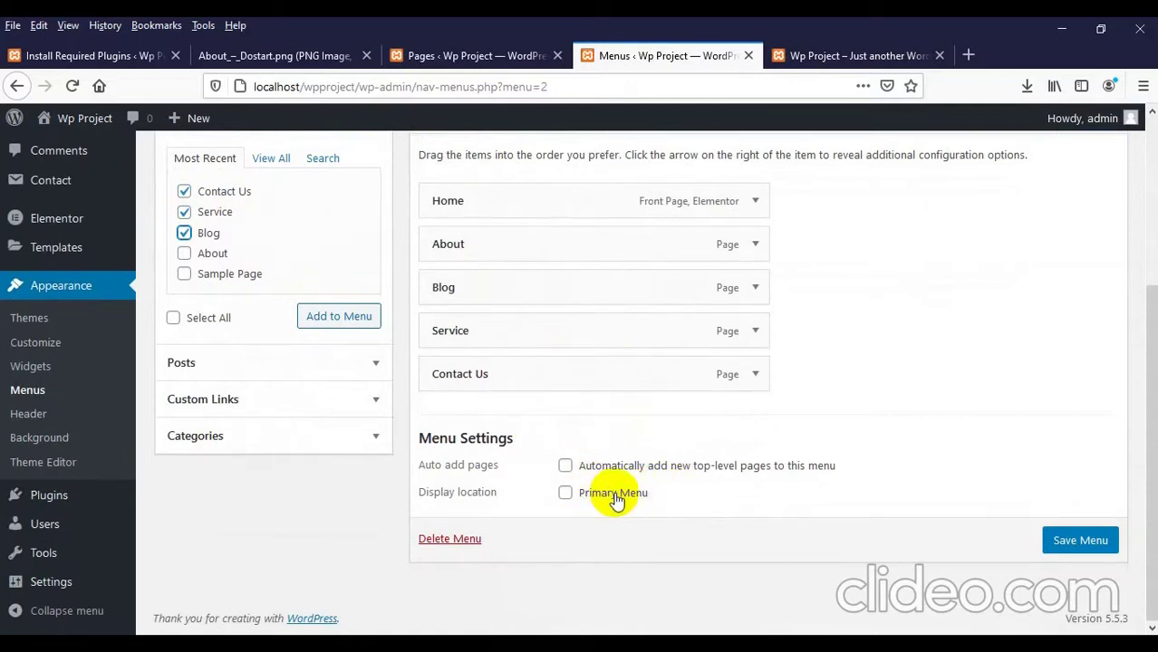
click(1072, 547)
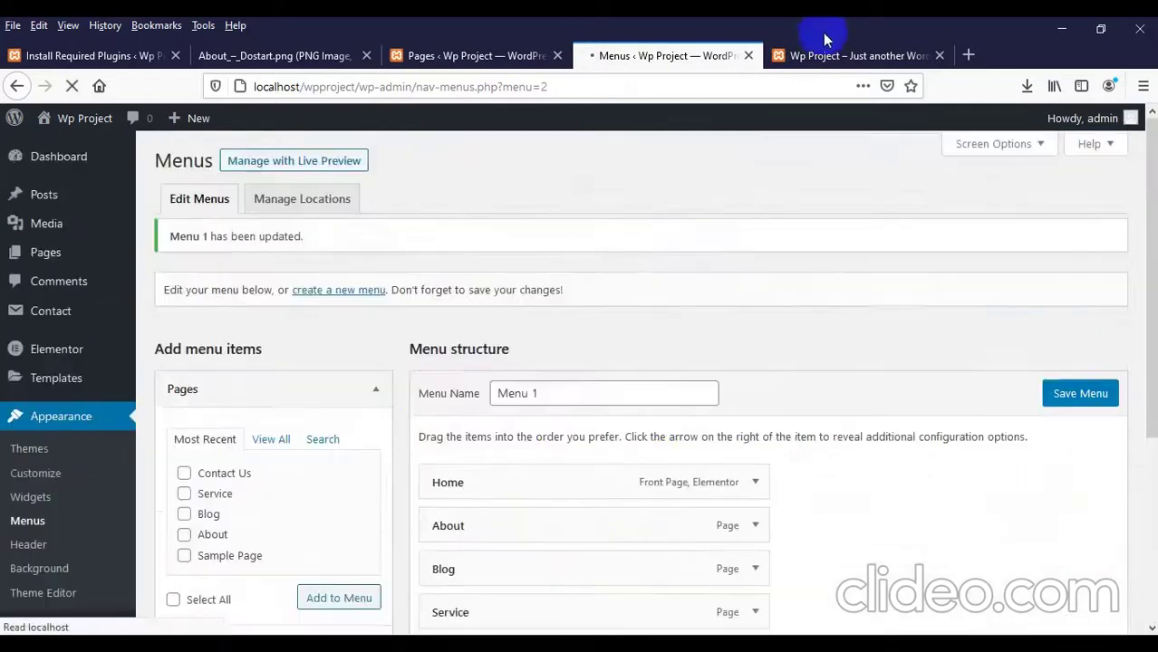
click(826, 50)
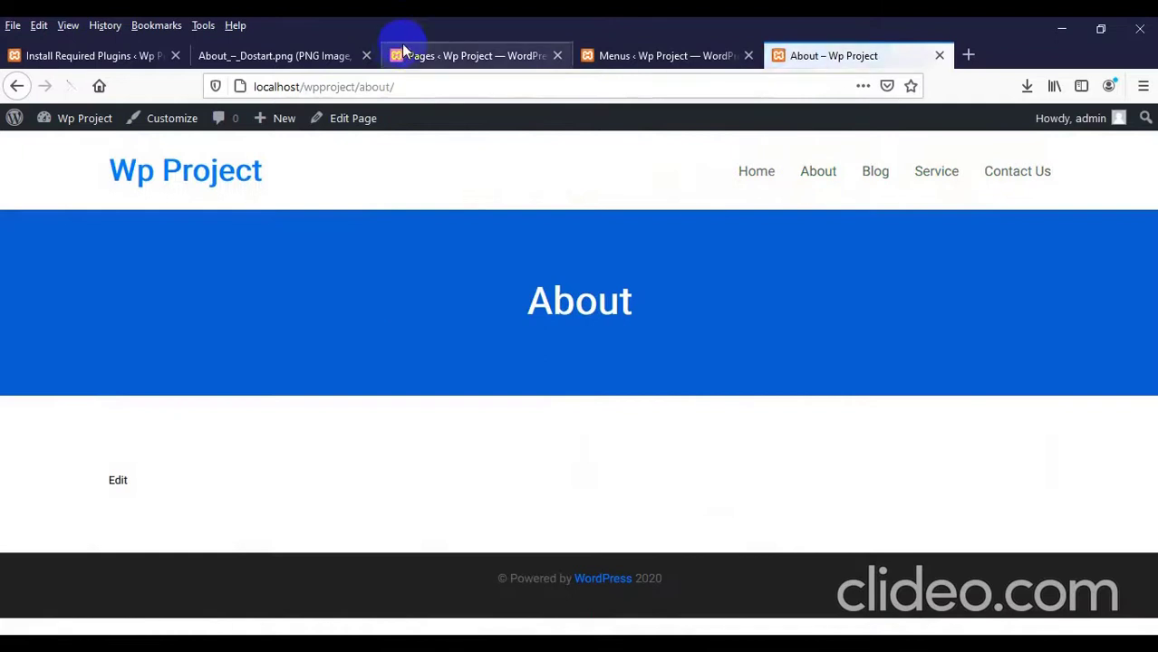
Step: Scroll through the About_-_Dostart.png mockup for reference, then return to the admin Pages list
click(269, 57)
scroll(447, 312, down, 4)
scroll(446, 312, up, 3)
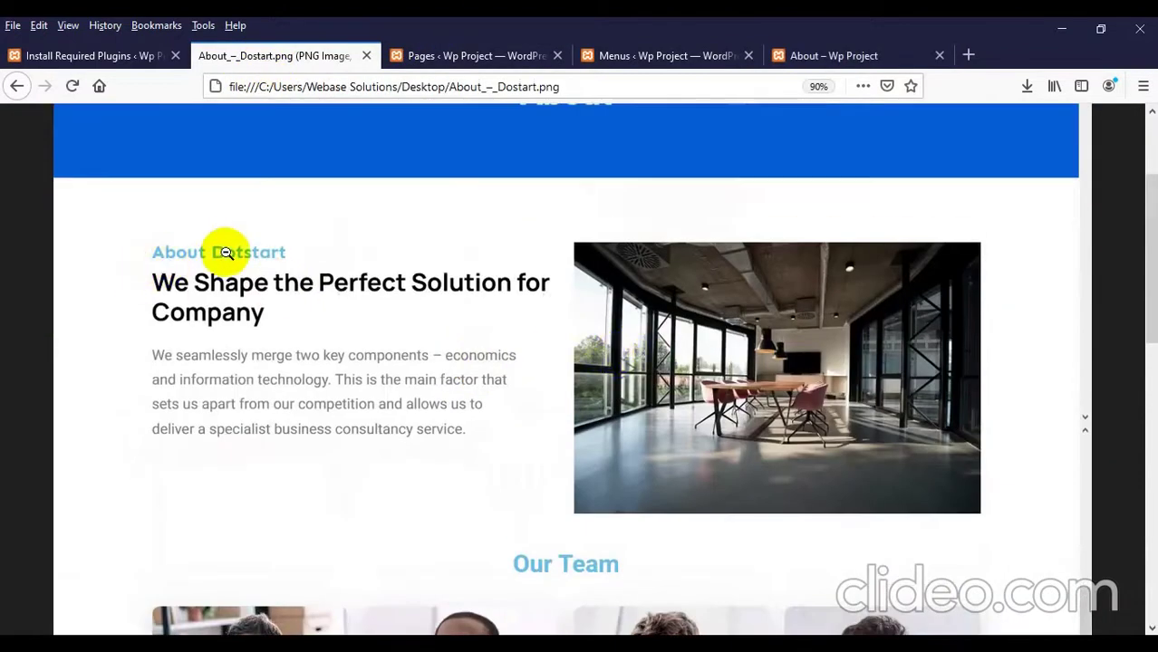
scroll(290, 250, down, 3)
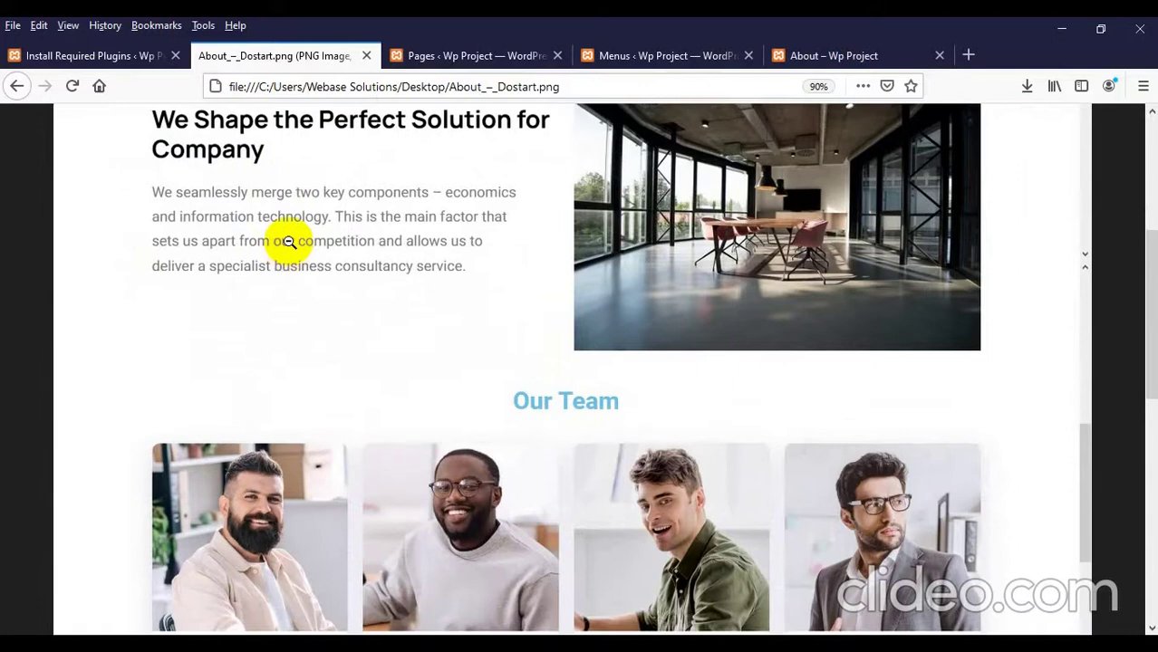
scroll(290, 239, up, 1)
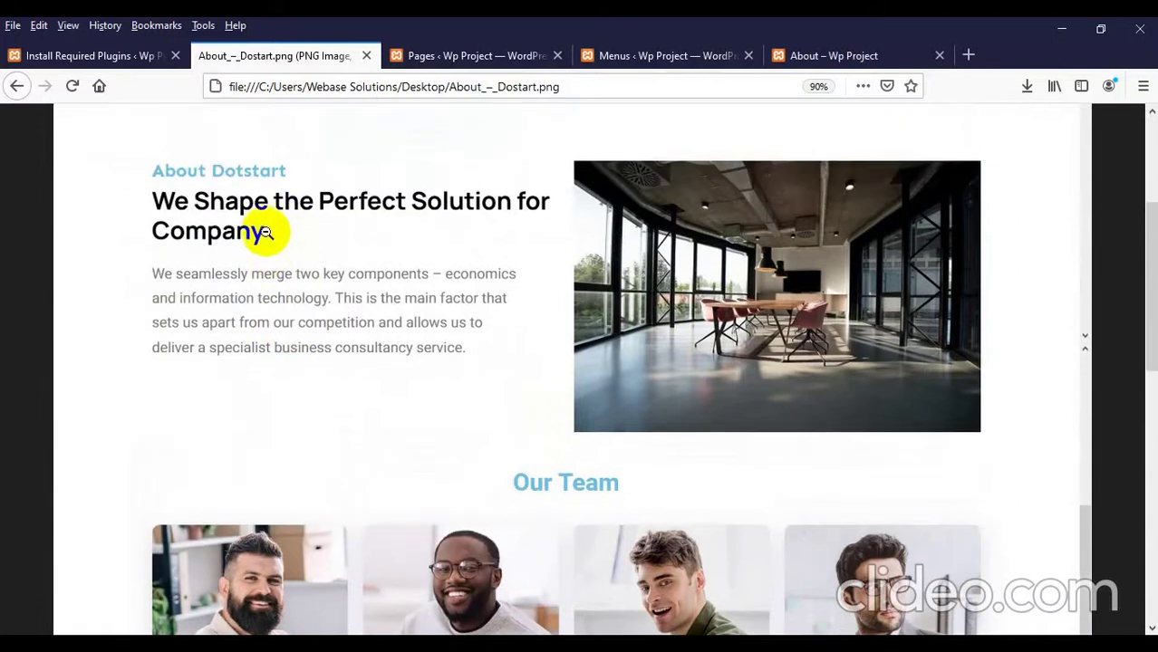
scroll(392, 391, down, 5)
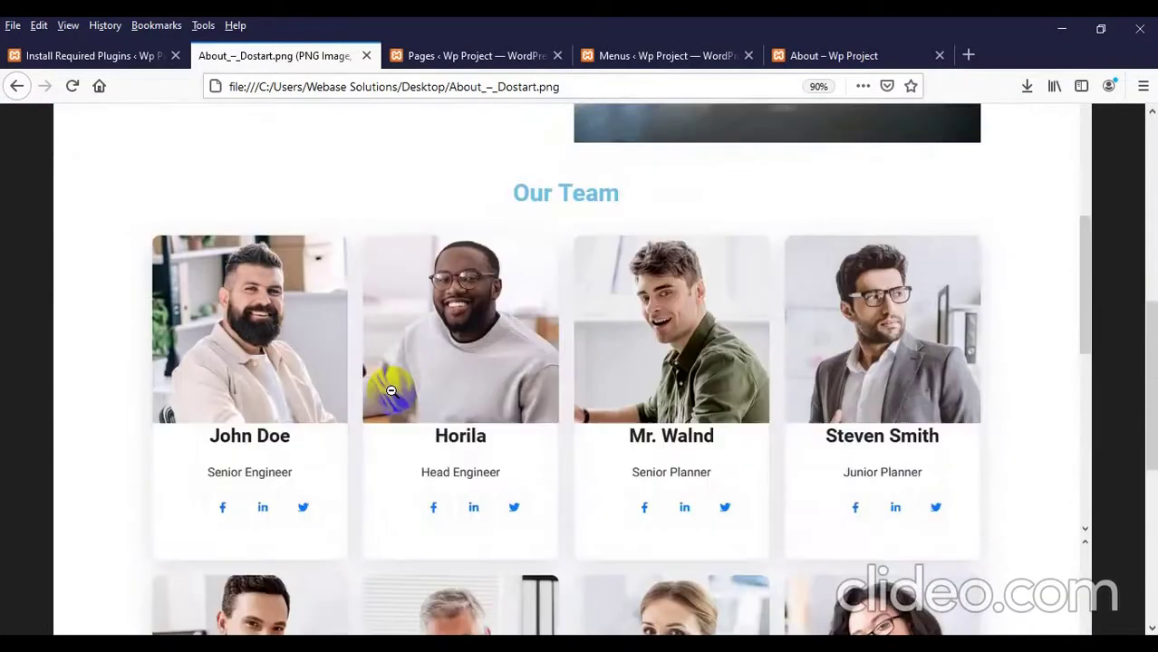
scroll(392, 391, down, 7)
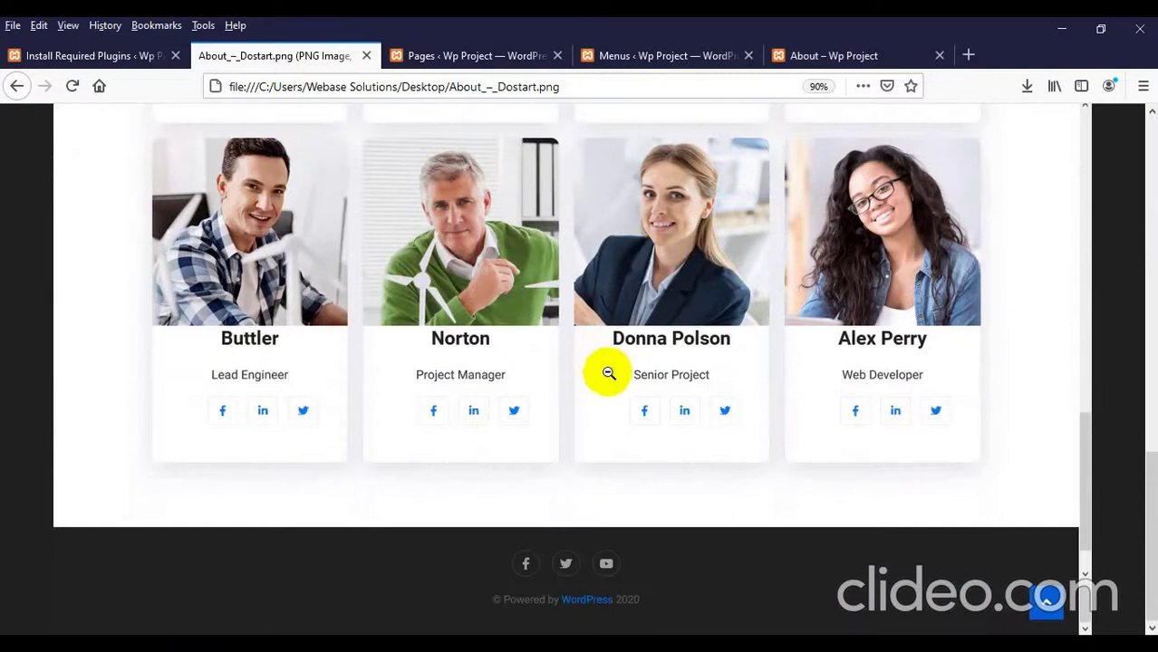
scroll(602, 384, up, 15)
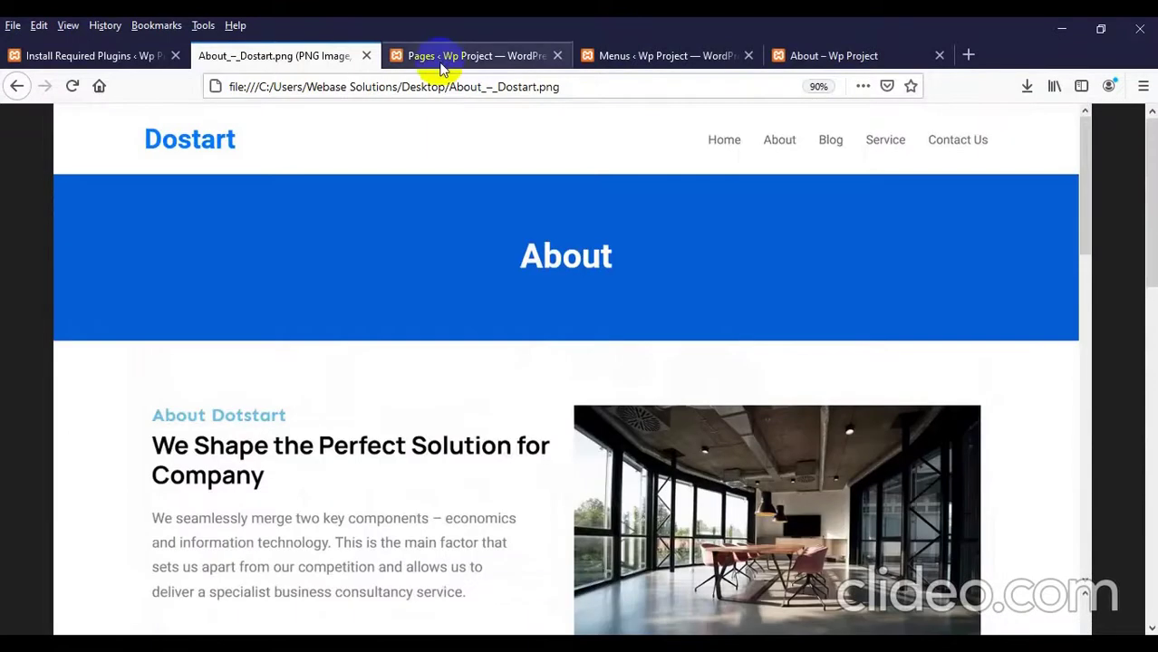
click(442, 57)
Step: Refresh the Pages list, open the About page's editor, and launch Edit with Elementor
click(51, 251)
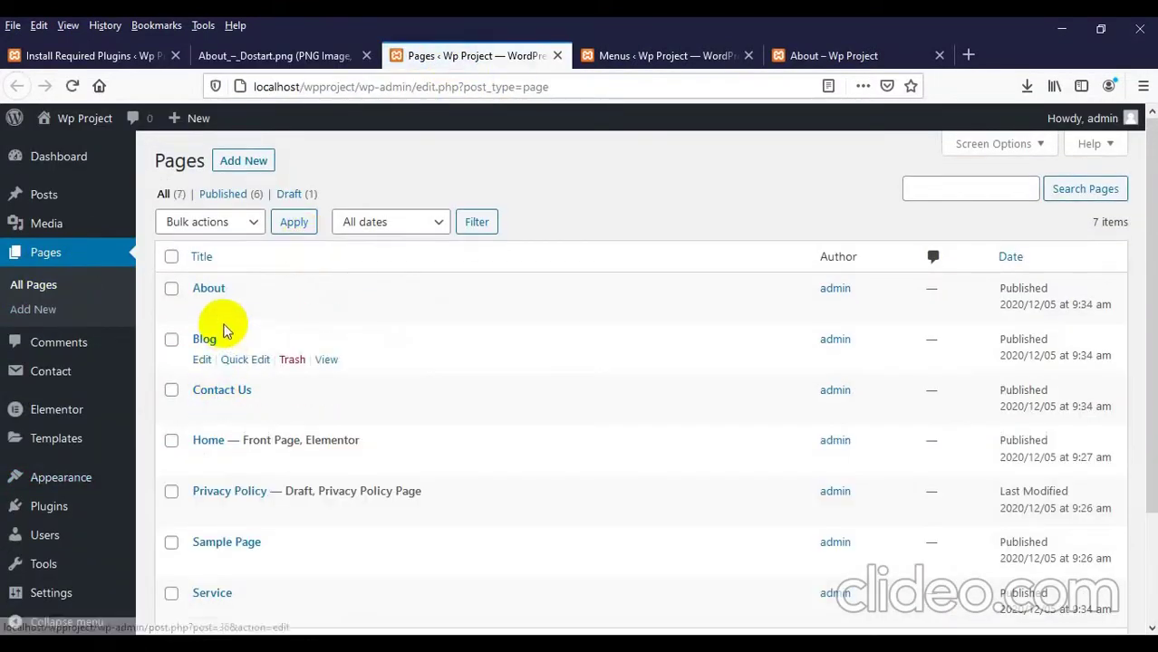
middle_click(202, 311)
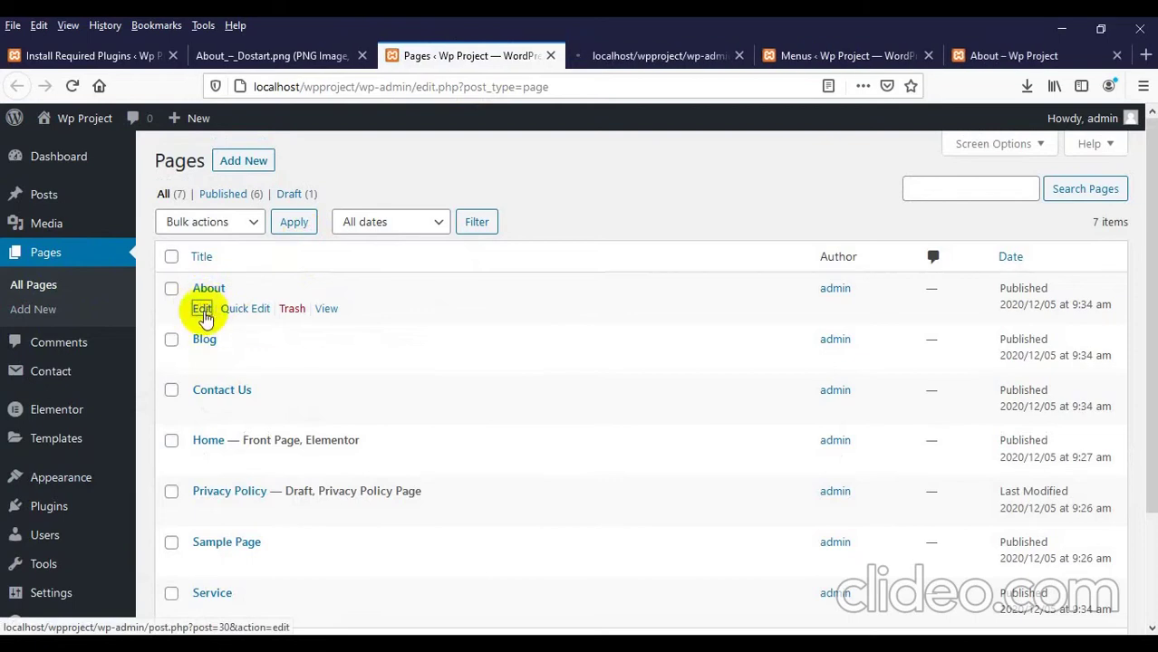
right_click(203, 312)
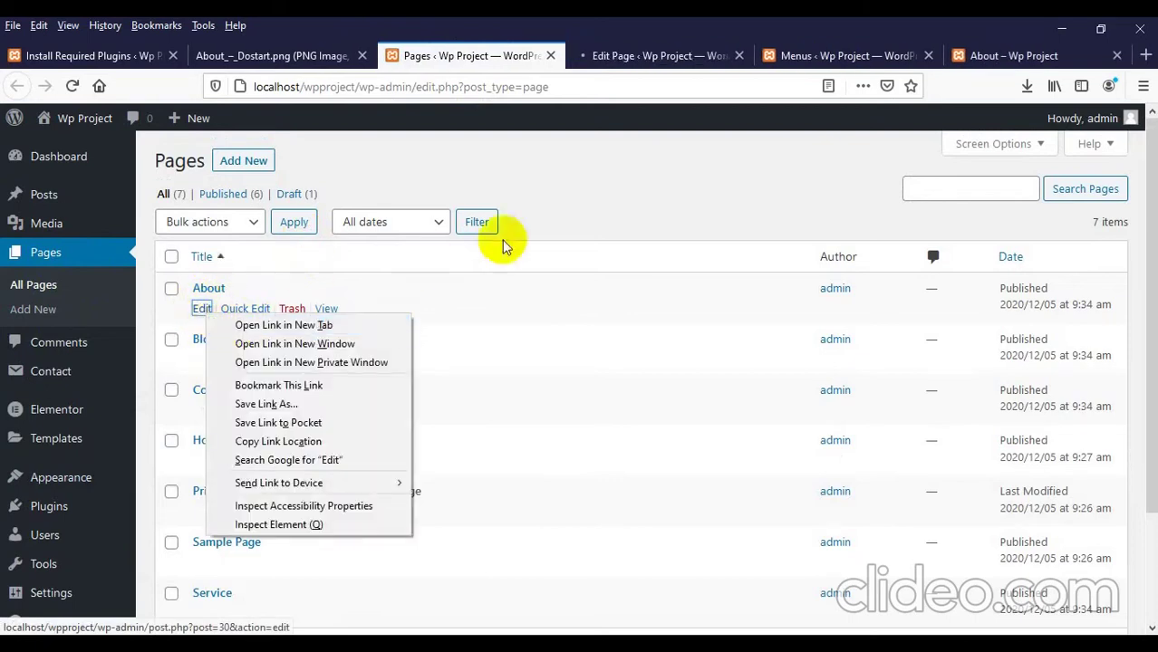
click(545, 220)
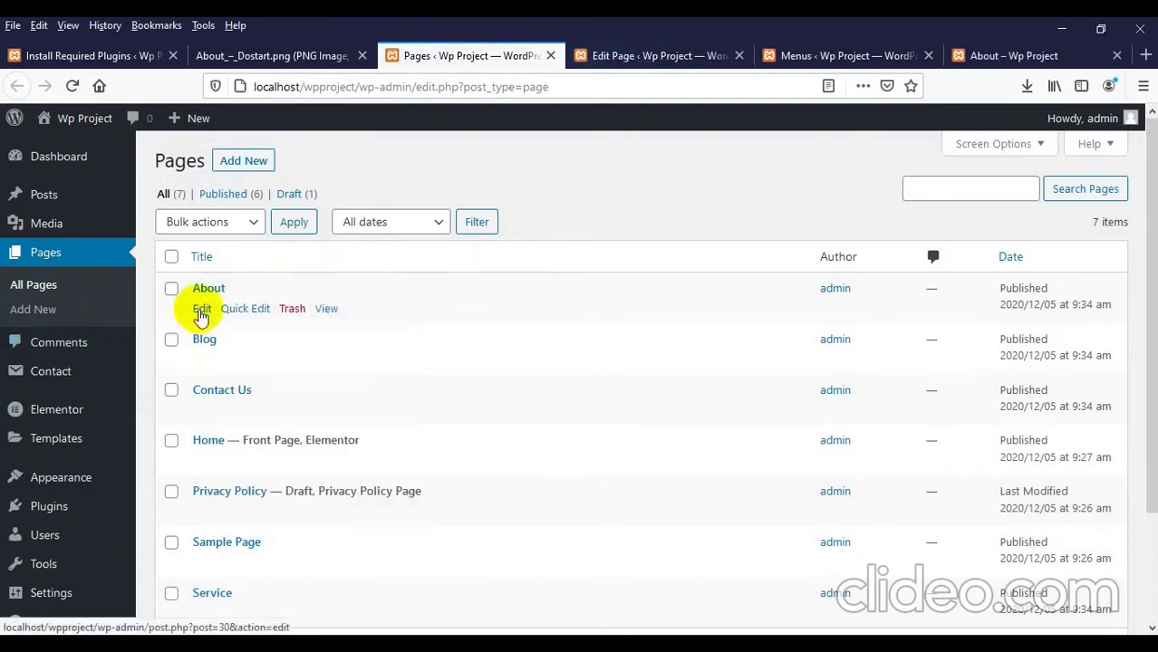
click(646, 56)
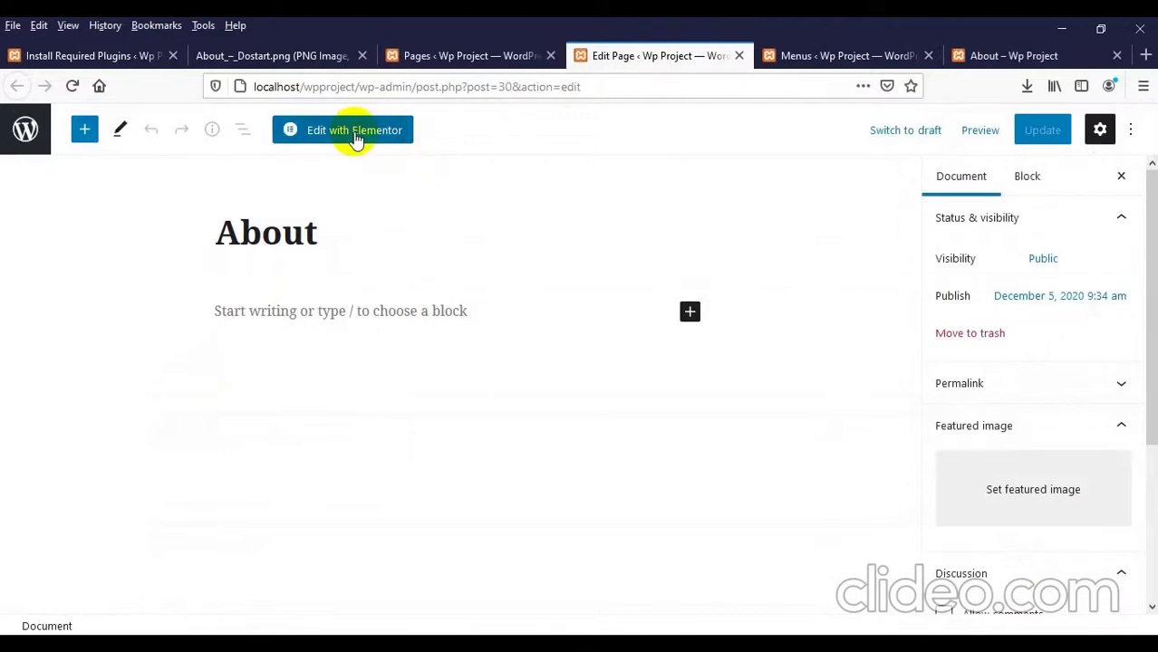
click(354, 132)
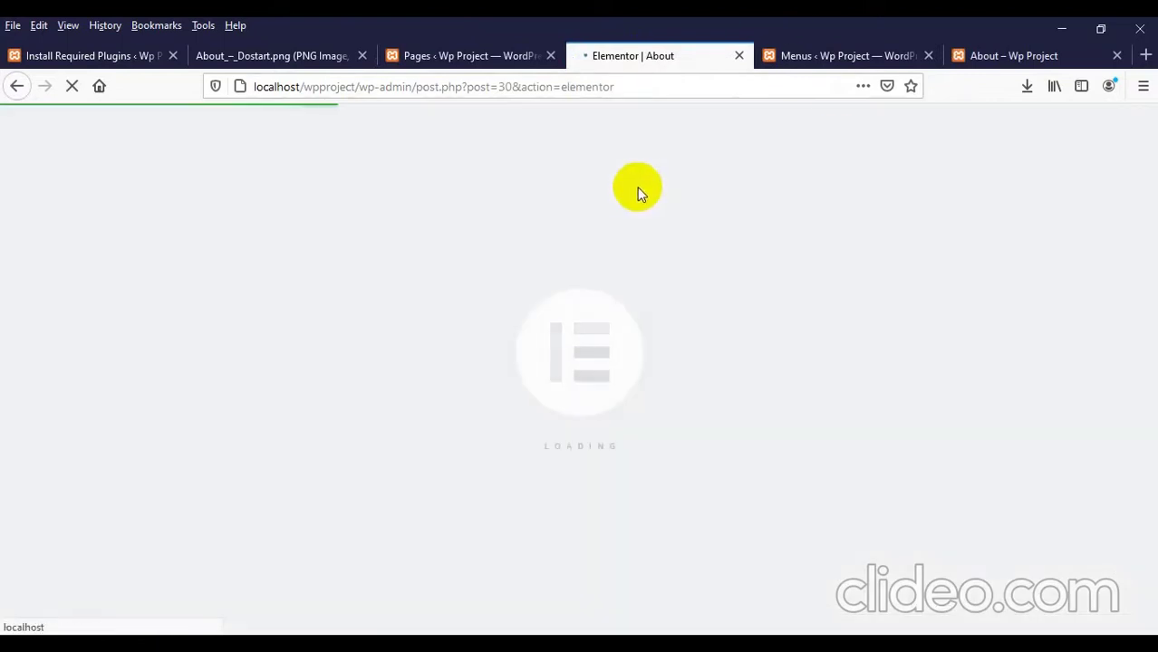
Step: Rearrange the browser tabs so the mockup sits beside the loading Elementor editor
click(840, 57)
drag(840, 57, 677, 52)
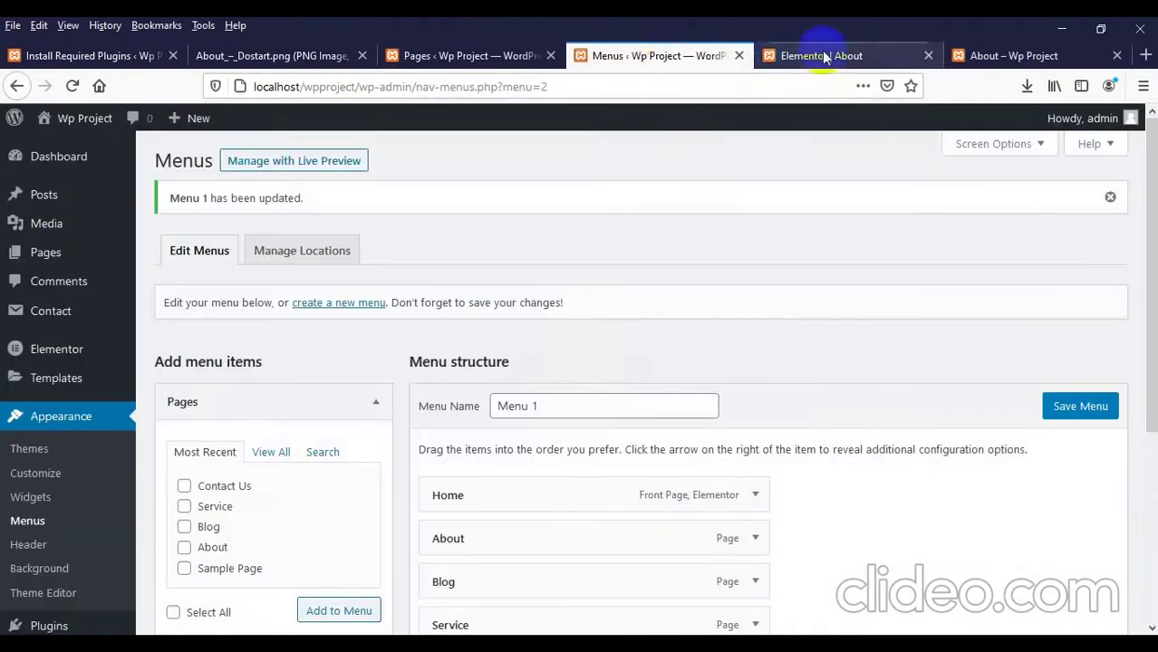
click(826, 56)
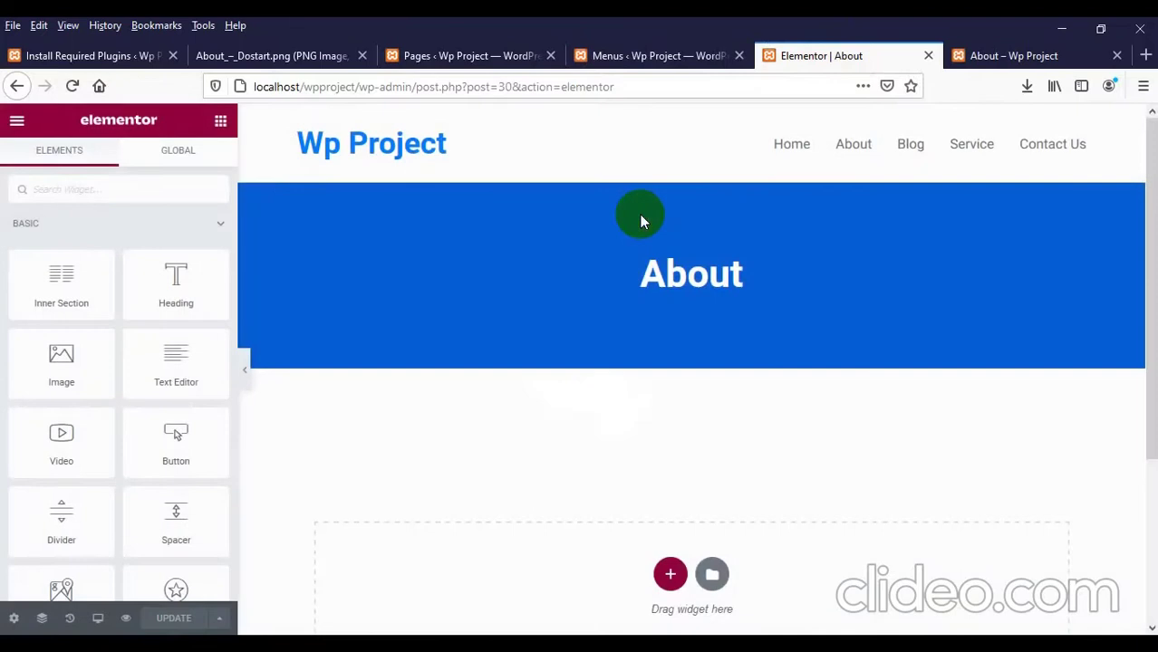
scroll(672, 362, down, 3)
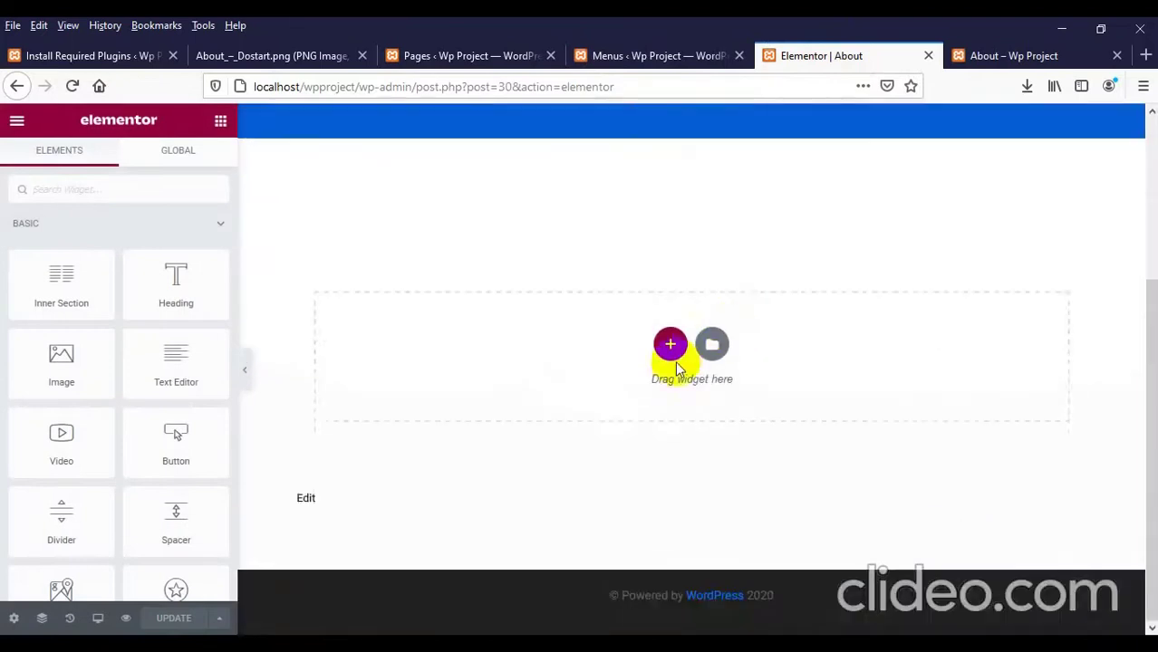
scroll(648, 331, up, 2)
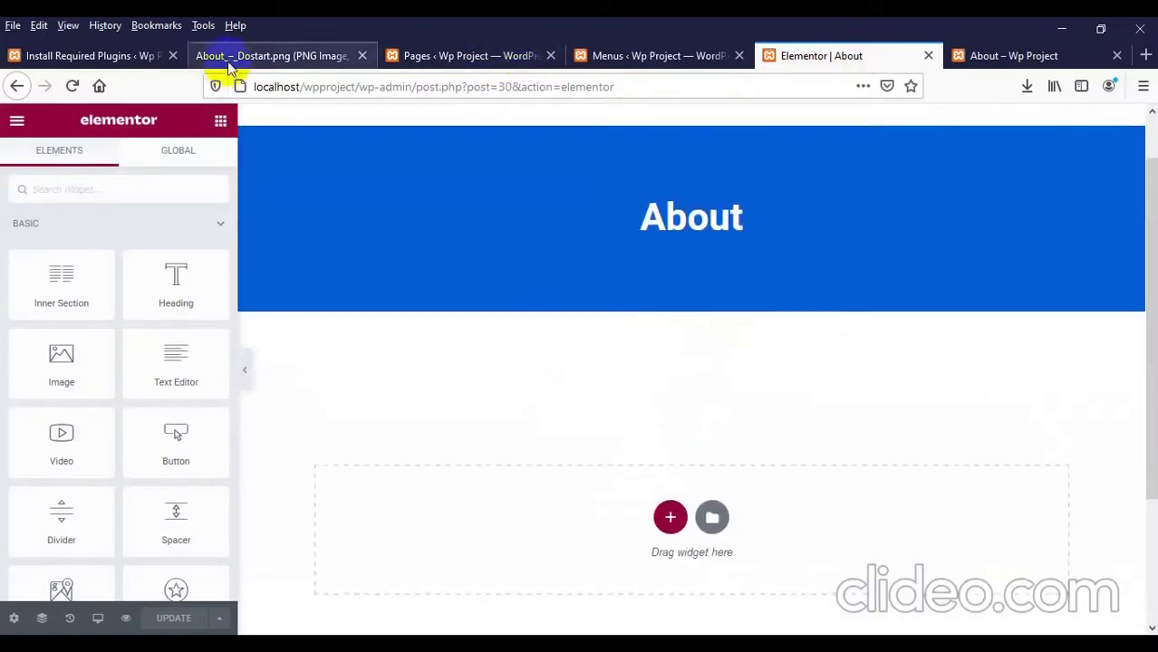
drag(222, 59, 633, 83)
Step: Start a new section under the About banner, check the mockup, and choose the two-column structure
scroll(648, 185, down, 3)
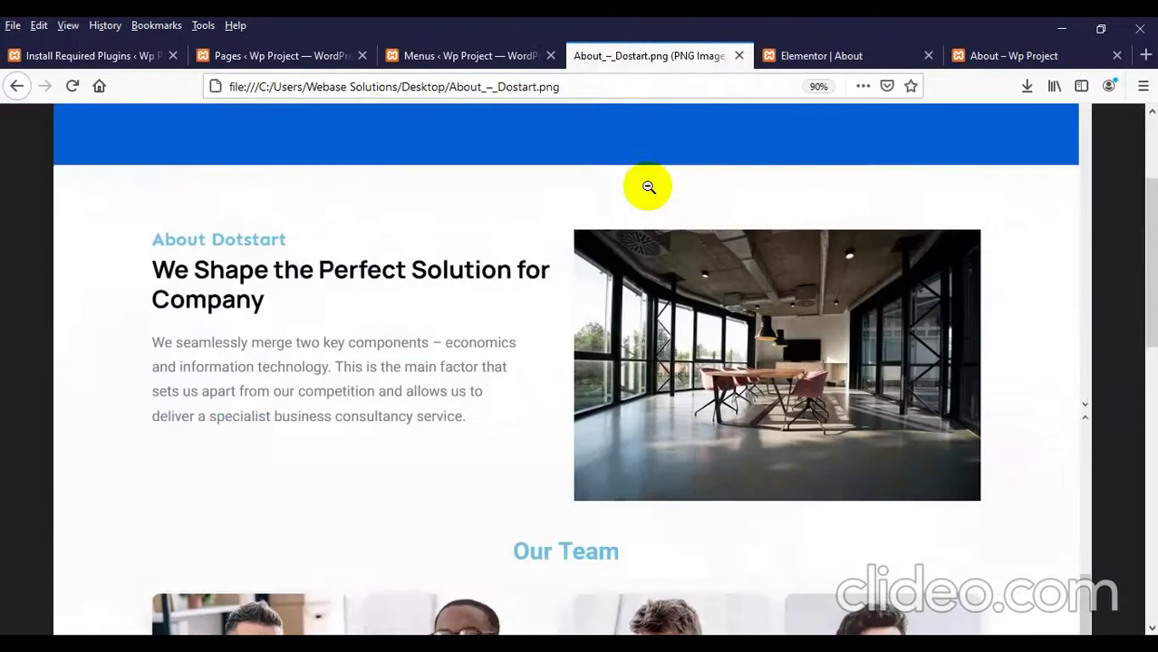
scroll(658, 154, up, 1)
click(797, 61)
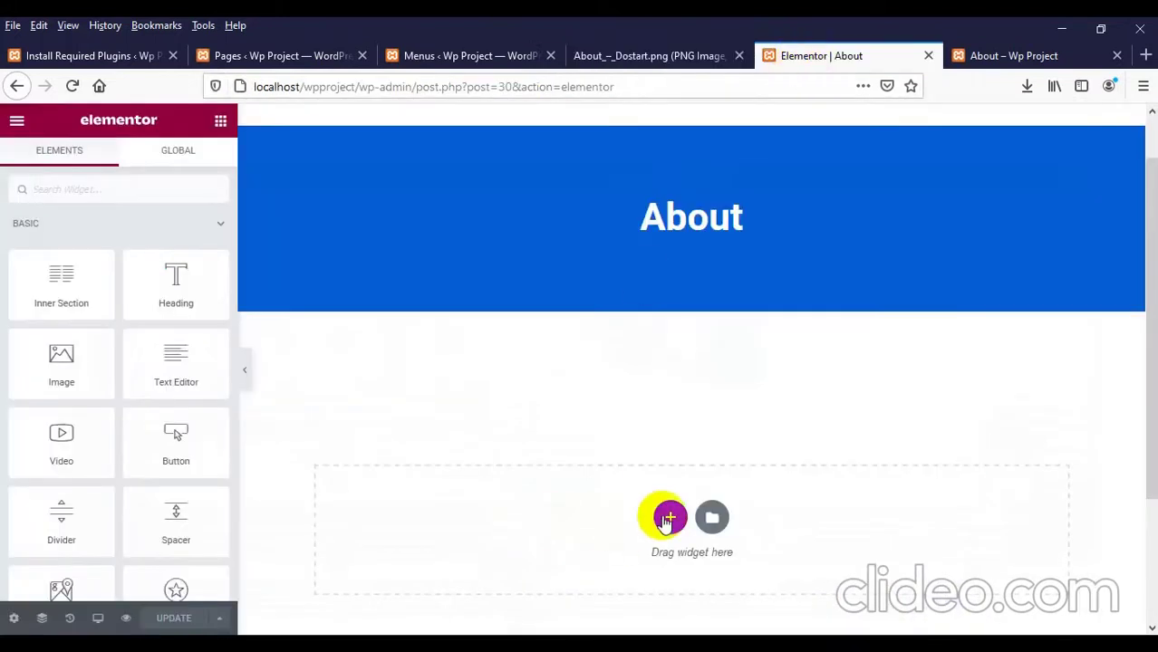
click(668, 517)
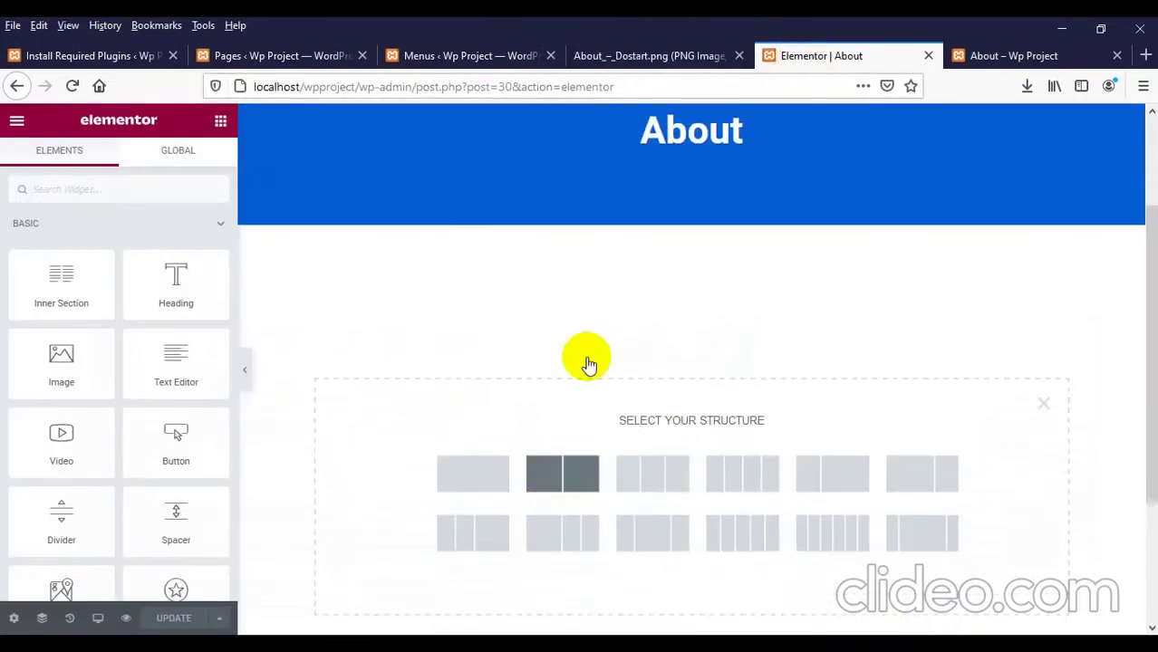
click(598, 54)
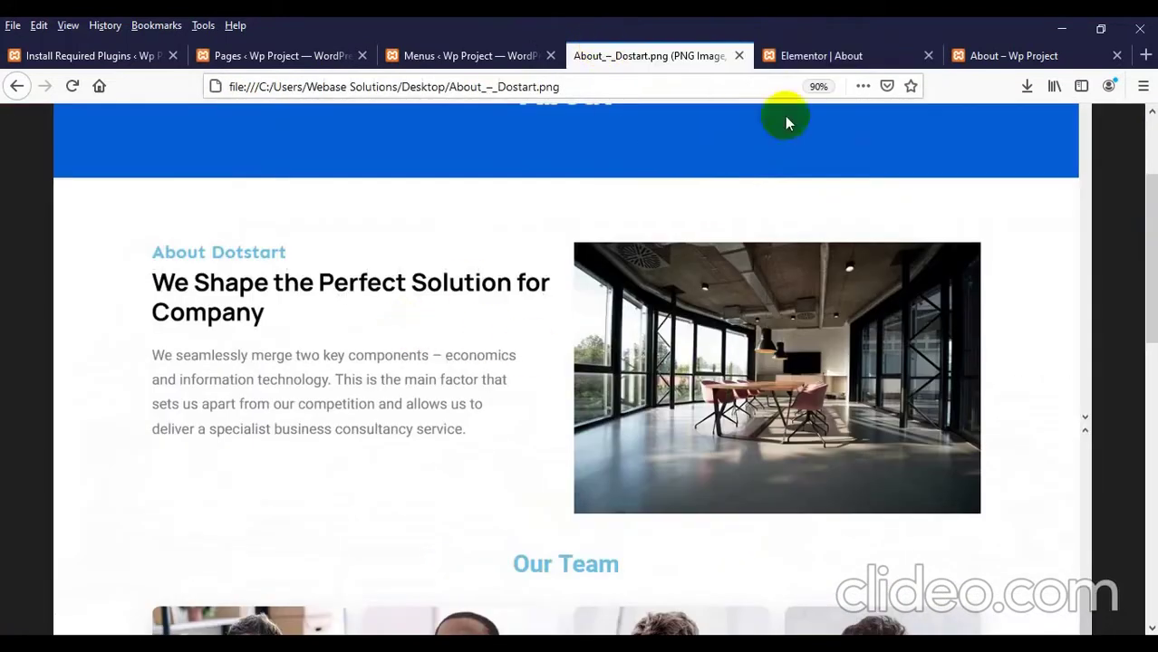
click(809, 54)
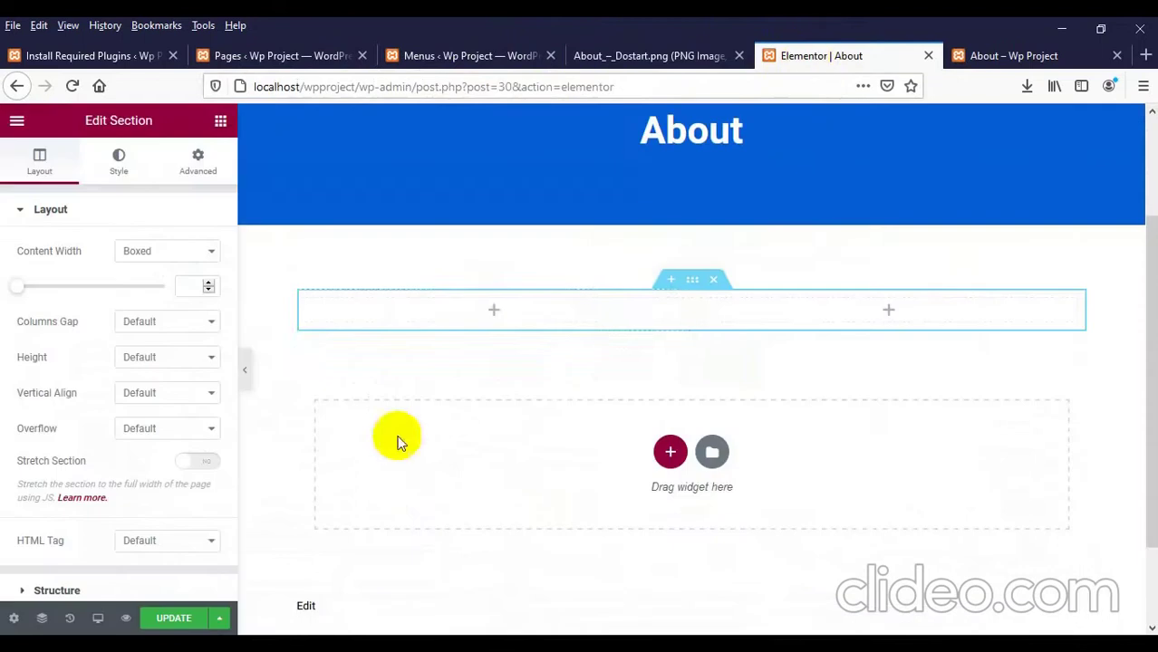
click(492, 315)
Step: Drop a Heading widget into the left column and retitle it 'About Dostart'
drag(98, 309, 455, 313)
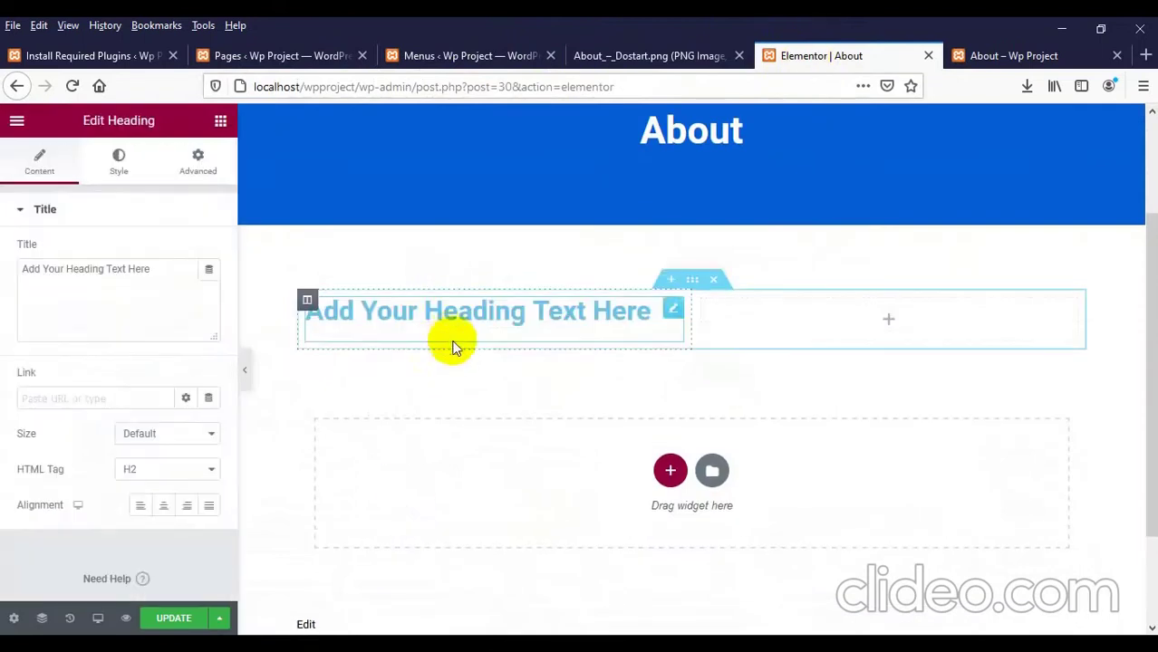
triple_click(623, 323)
click(660, 55)
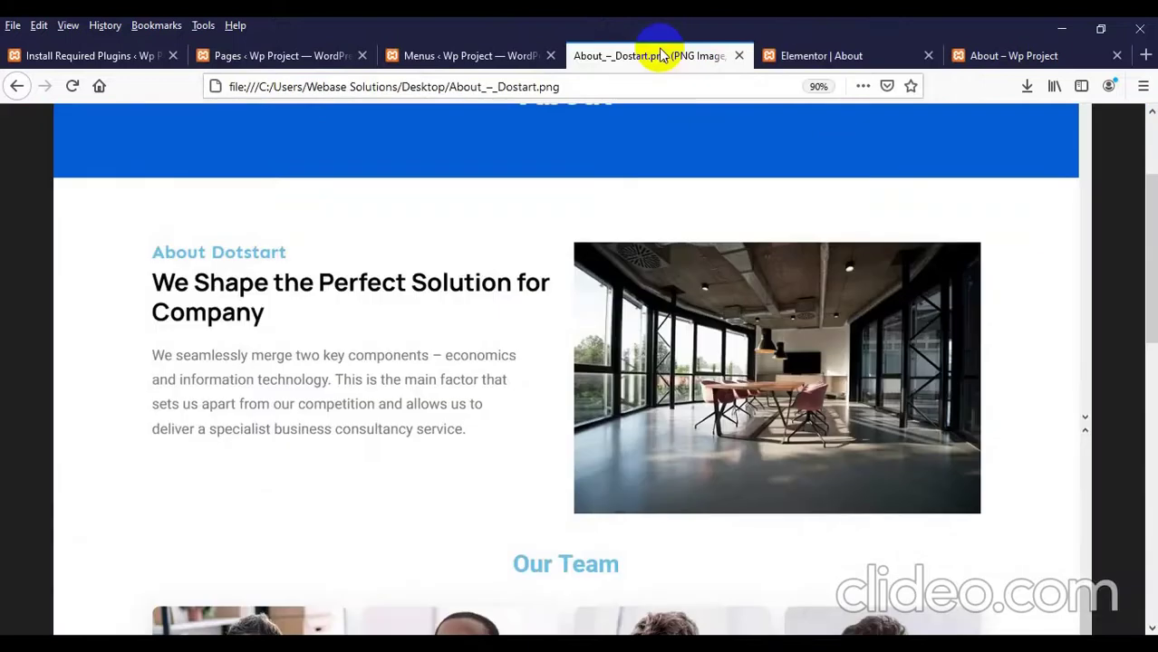
click(806, 55)
triple_click(388, 311)
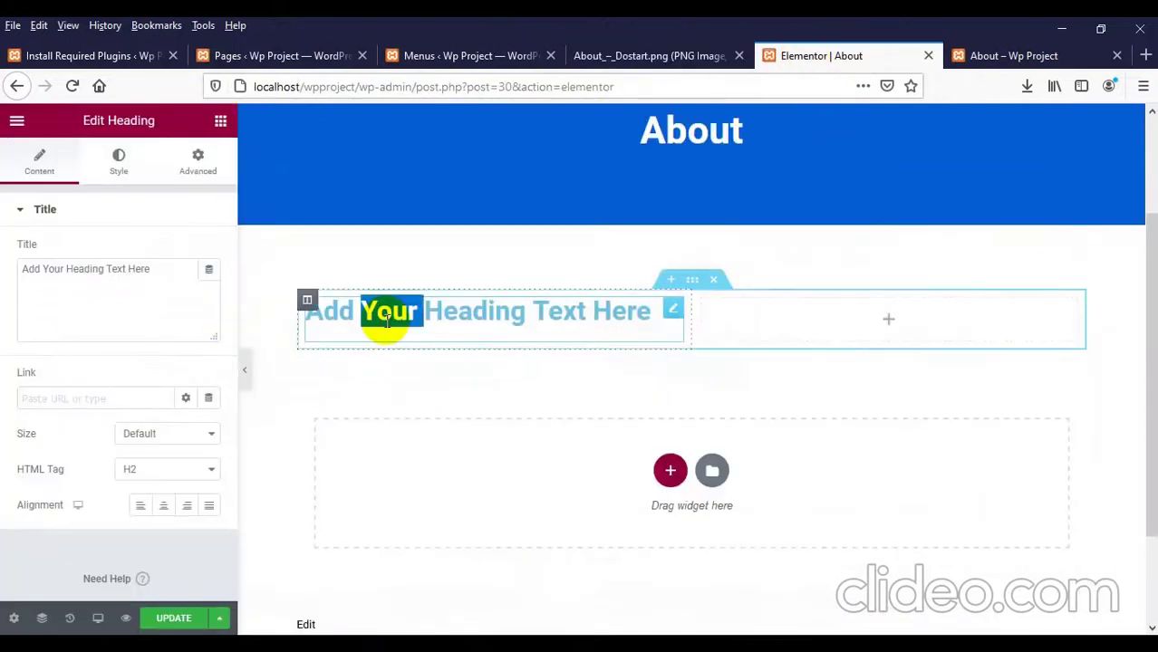
triple_click(94, 280)
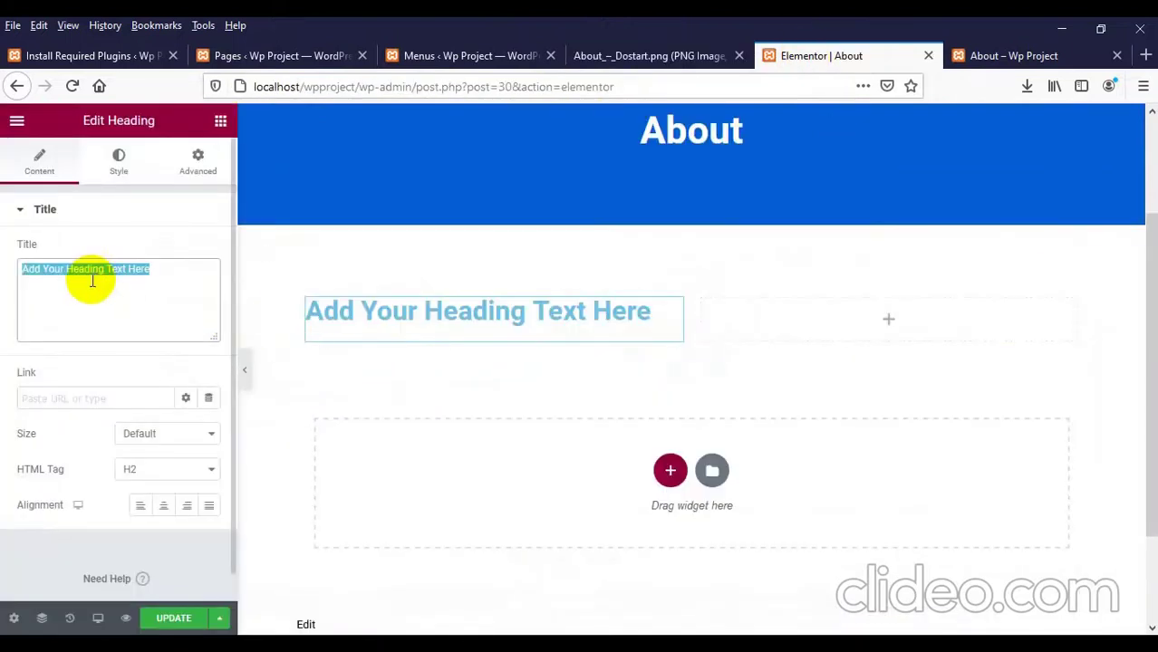
text(About Dostart)
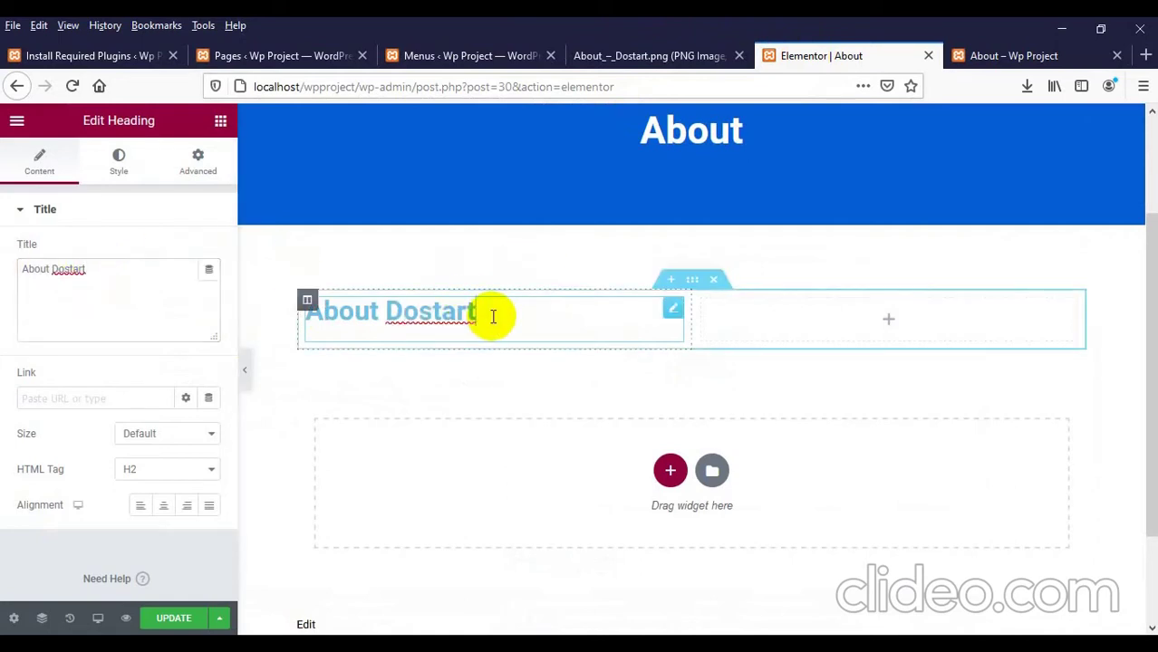
click(116, 165)
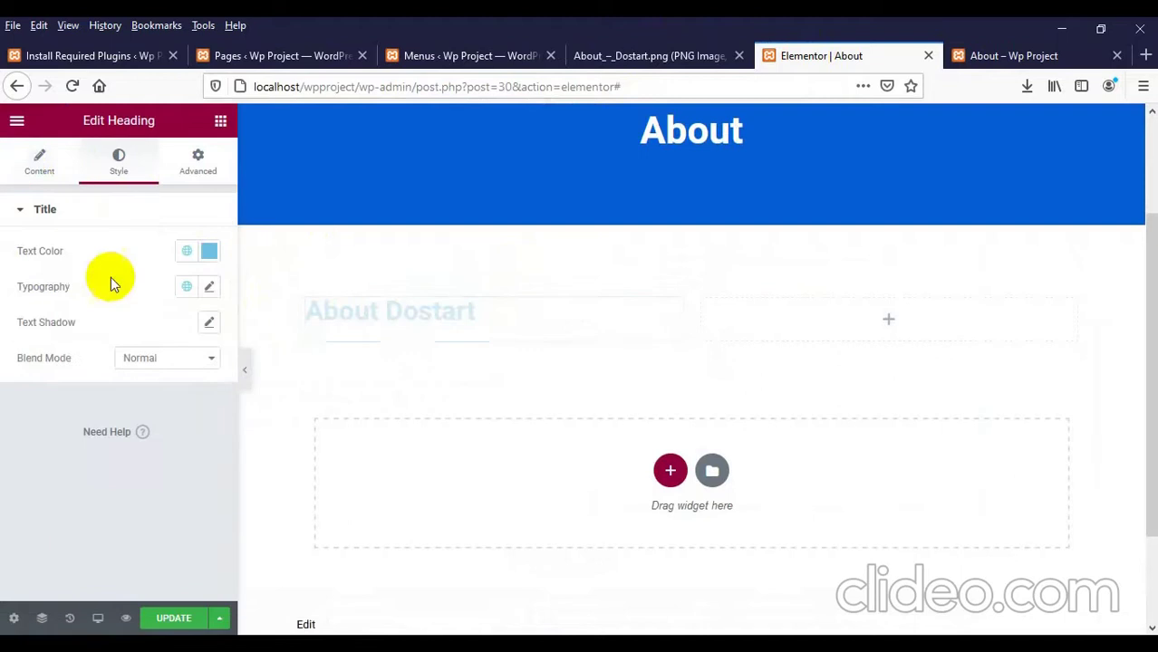
Step: Set the About Dostart heading typography to 25 px, Righteous font, weight 500
click(207, 288)
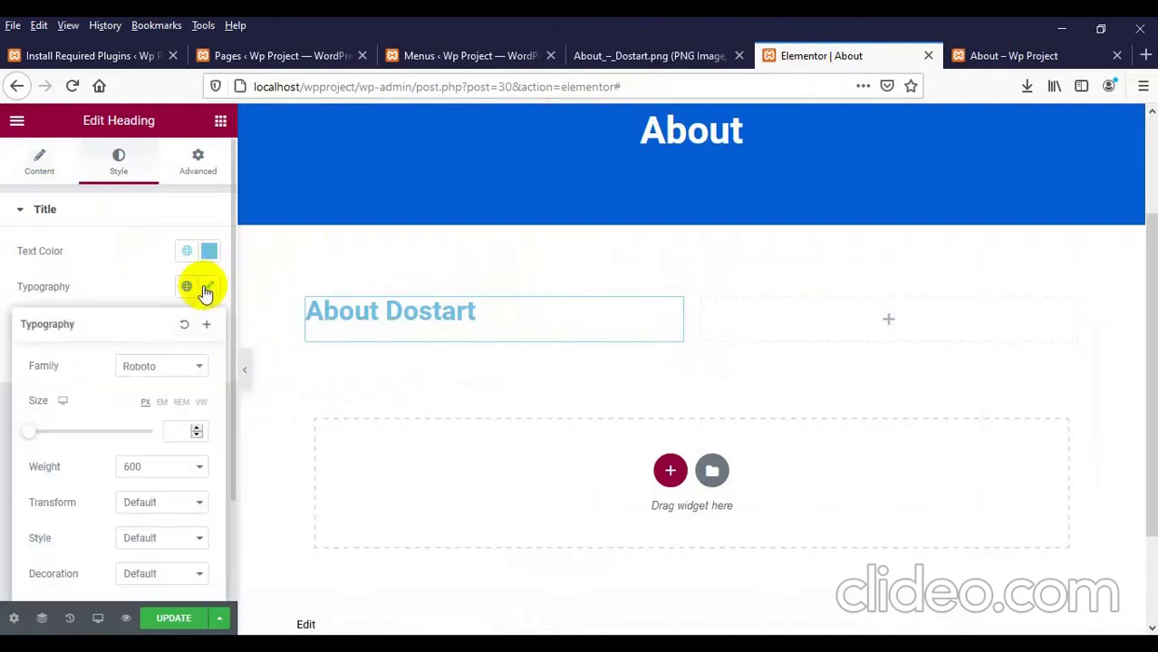
click(178, 432)
text(25)
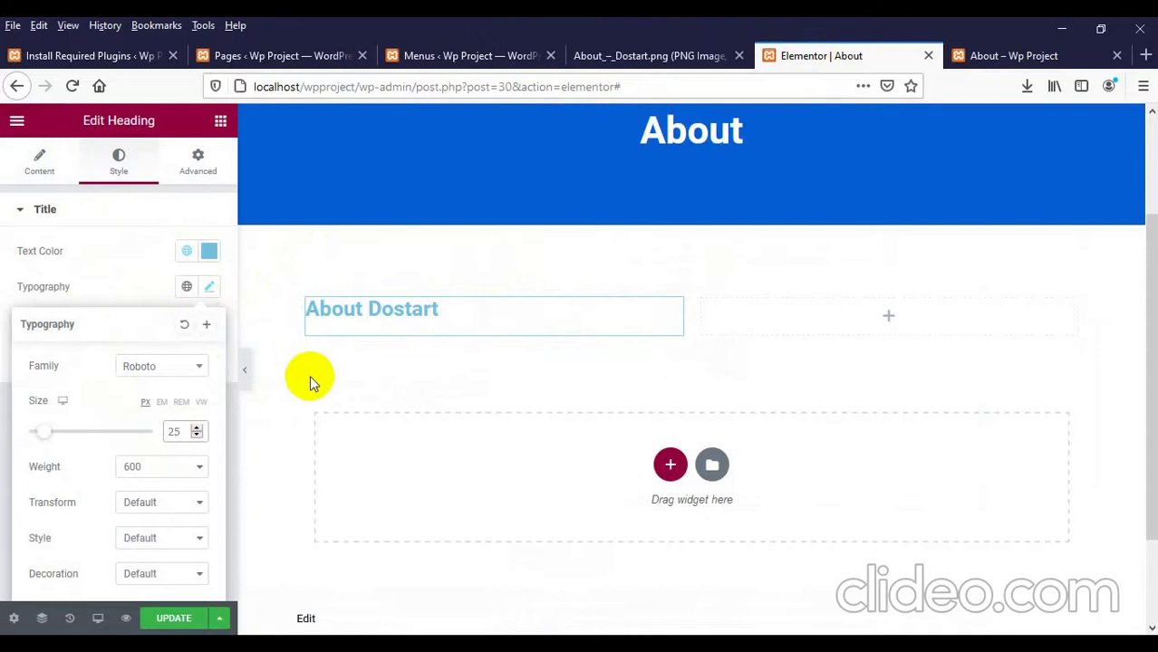
click(123, 381)
click(146, 441)
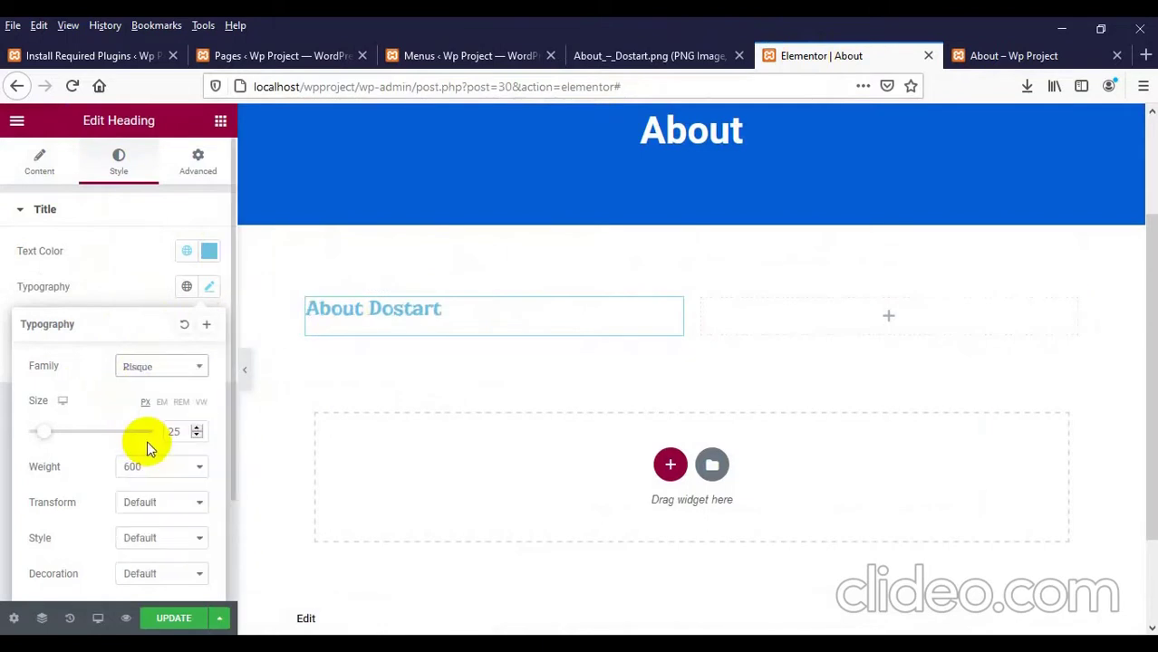
click(151, 370)
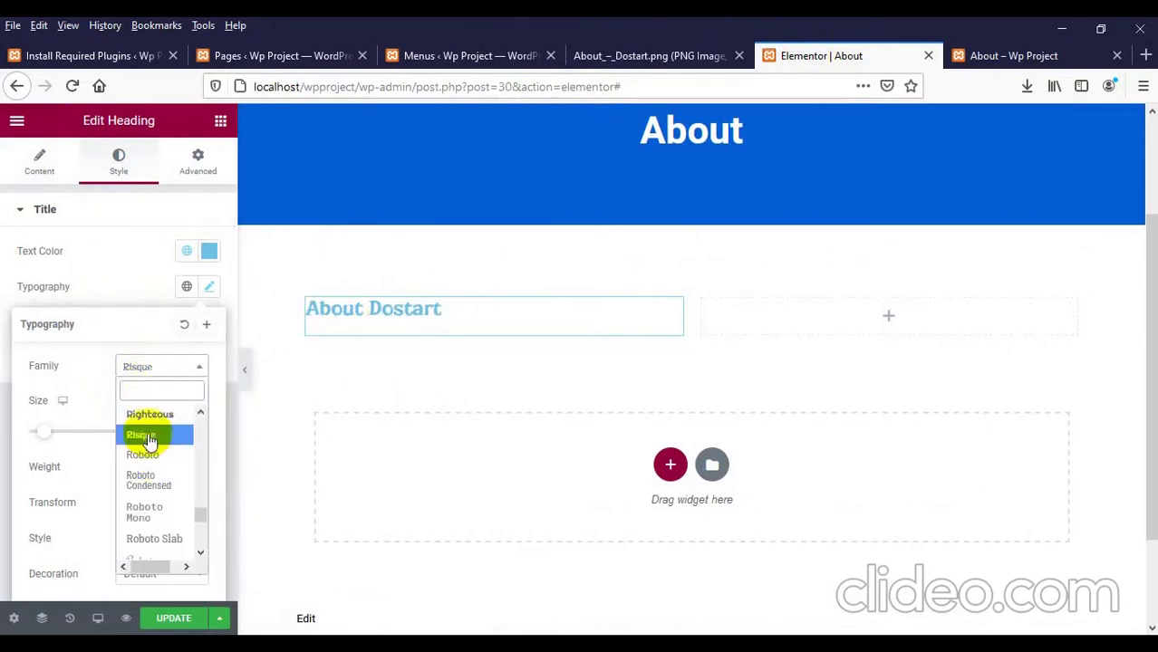
click(148, 415)
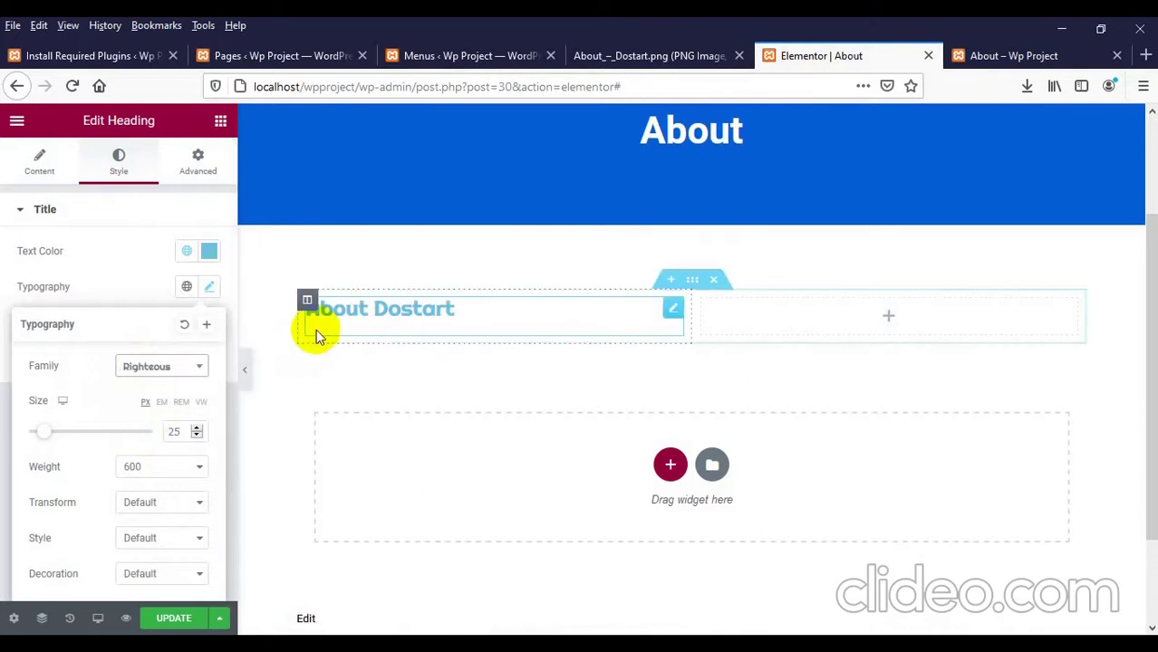
click(131, 474)
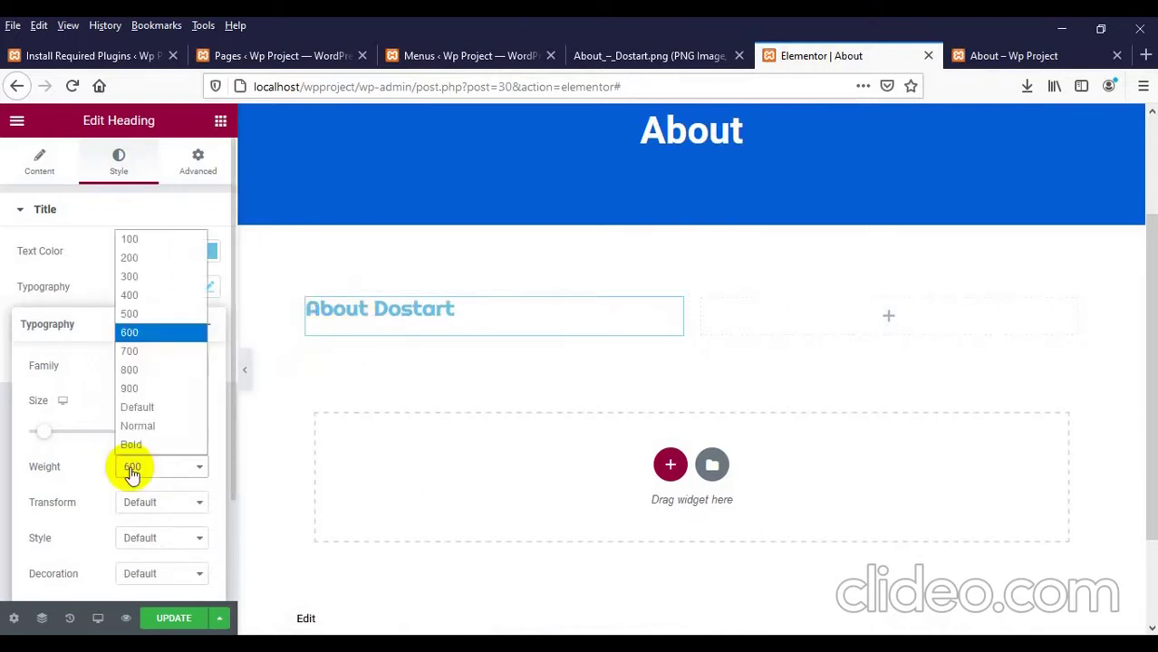
click(142, 323)
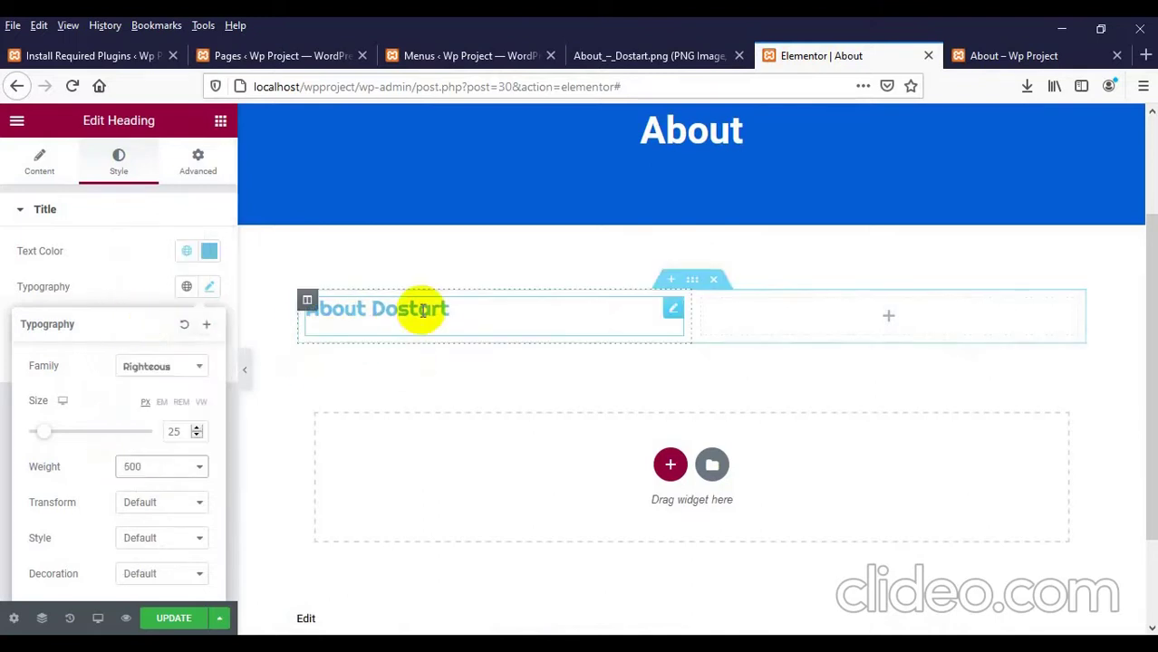
Step: Update the page and compare it against the About mockup
click(175, 620)
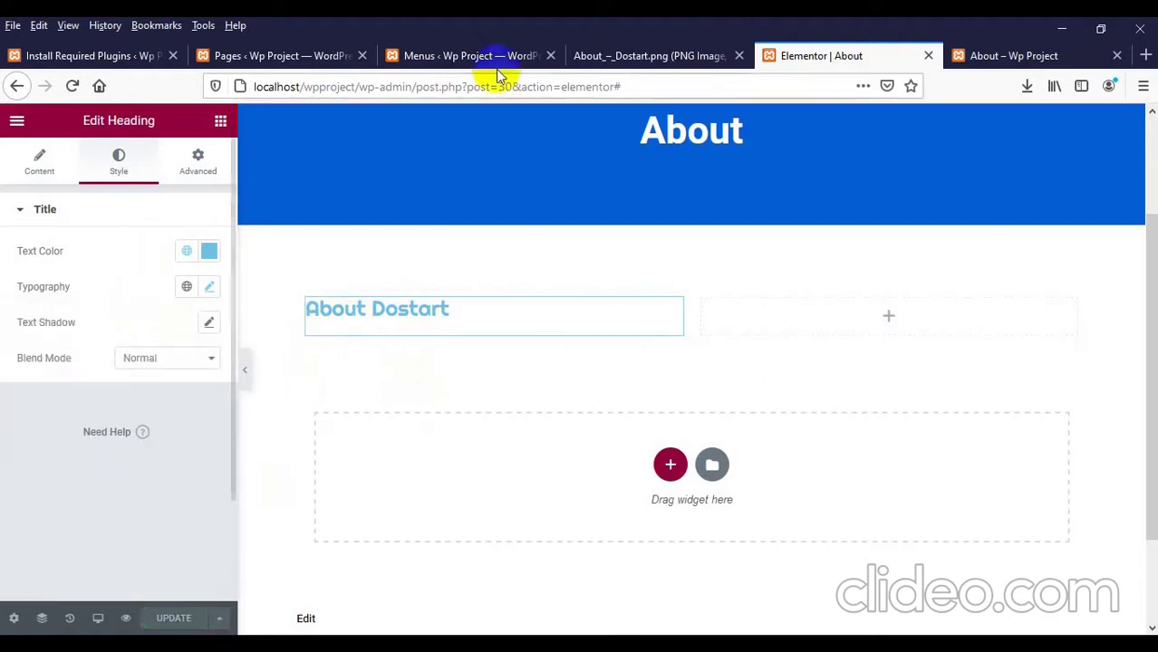
click(593, 56)
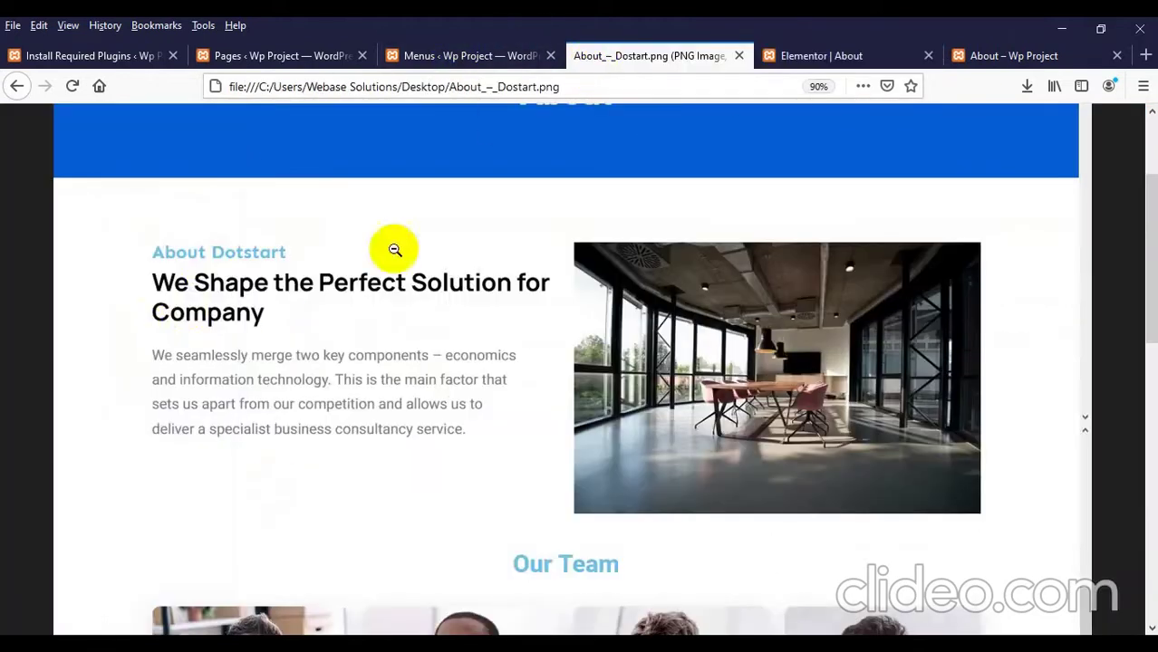
click(806, 56)
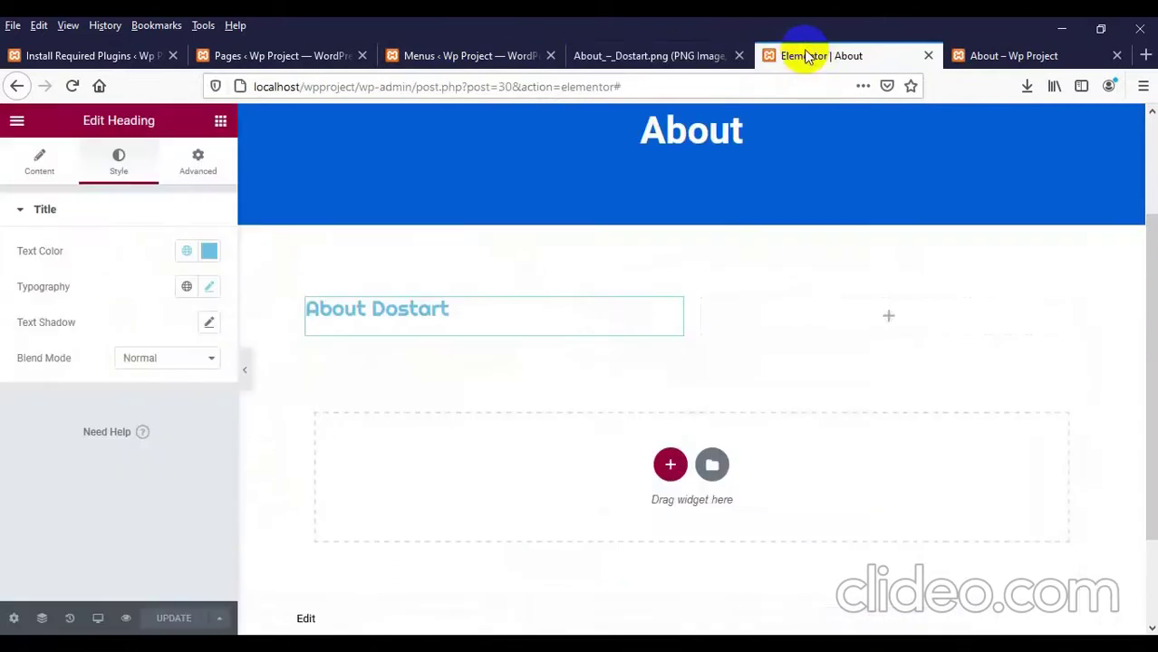
Step: Add a Heading below About Dostart reading 'We shape the perfect solution for company'
click(222, 124)
drag(174, 288, 395, 342)
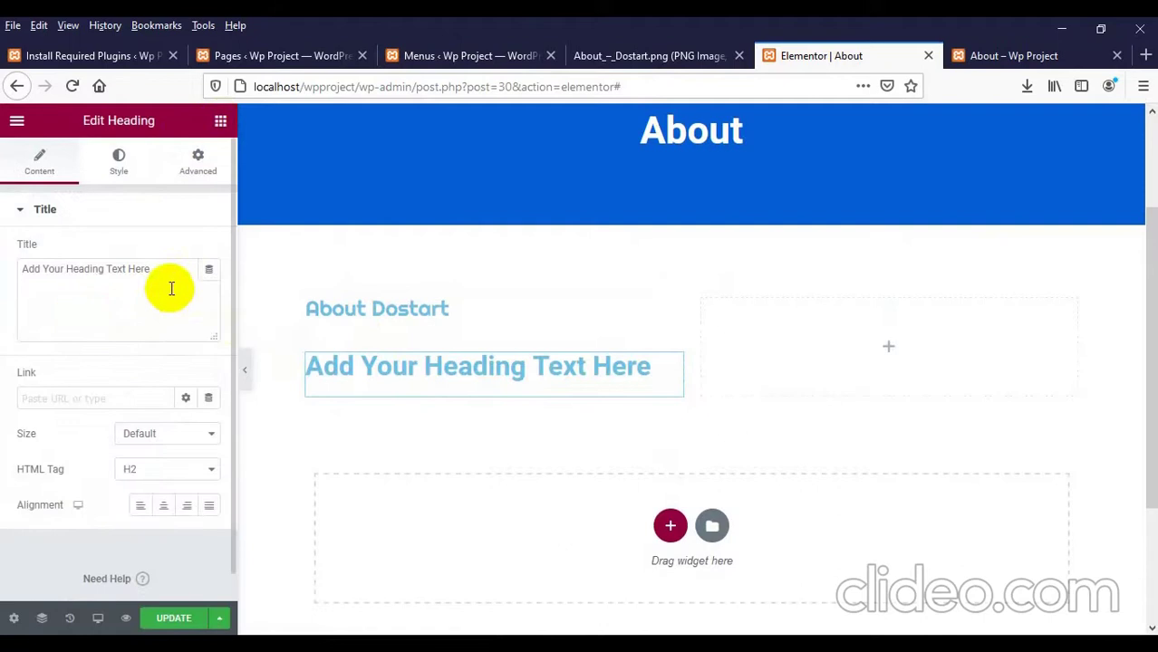
drag(171, 288, 9, 283)
text(We)
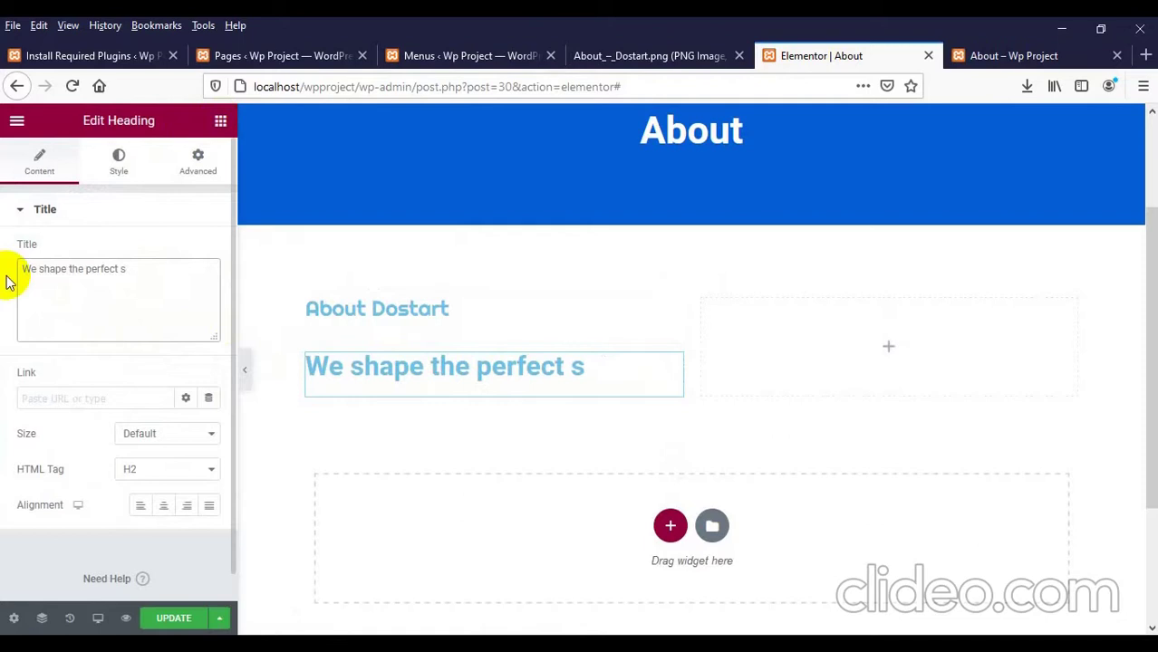
text(shape the perfect solution f)
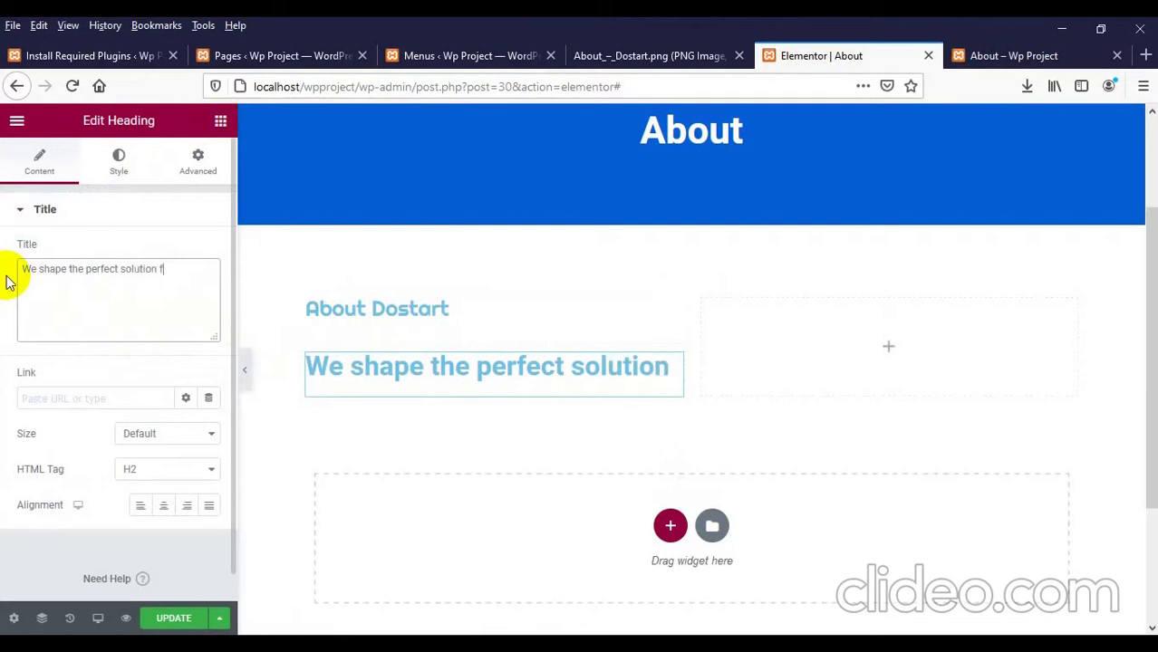
text(or company)
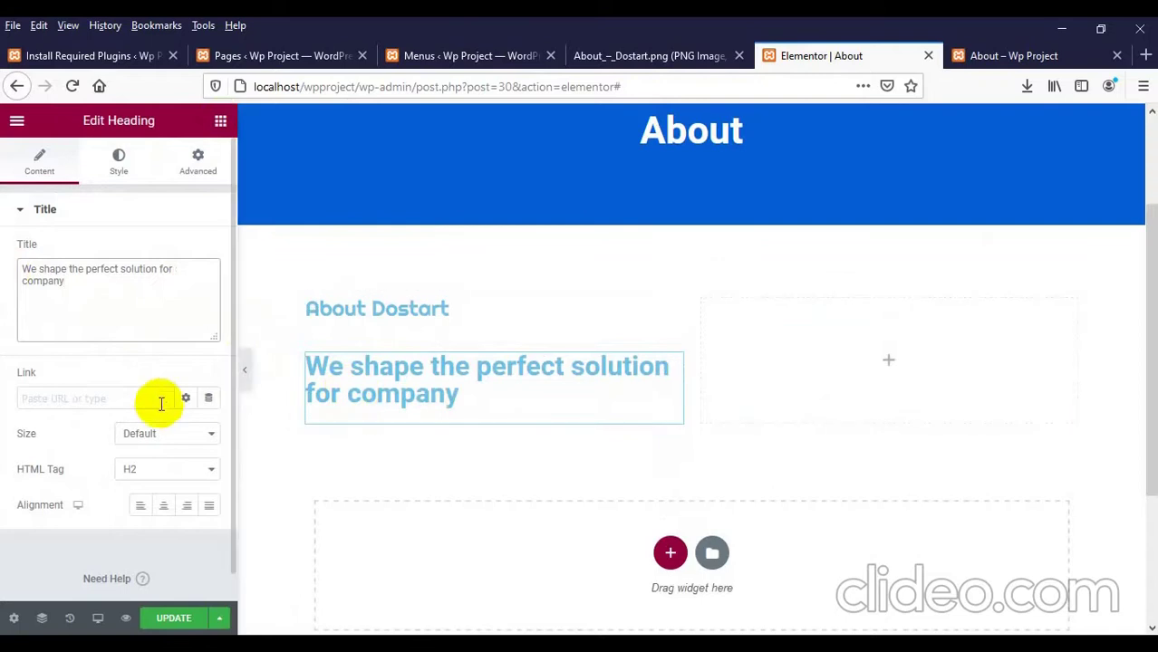
click(657, 56)
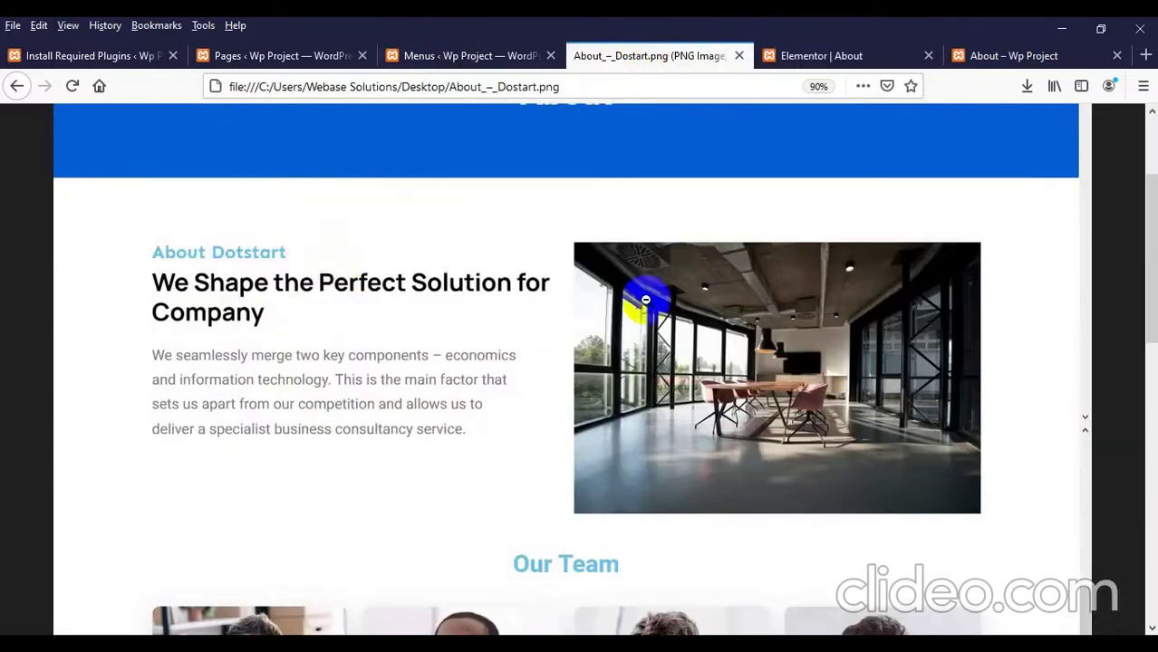
click(802, 50)
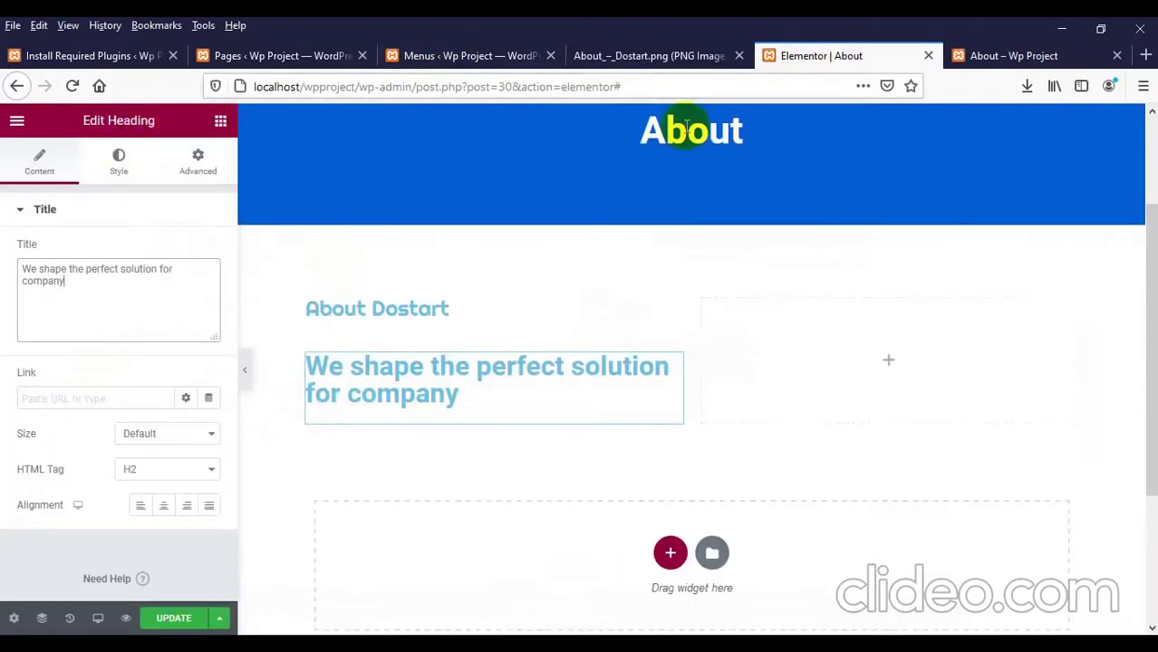
Step: Set the new heading's font weight to 500
click(118, 173)
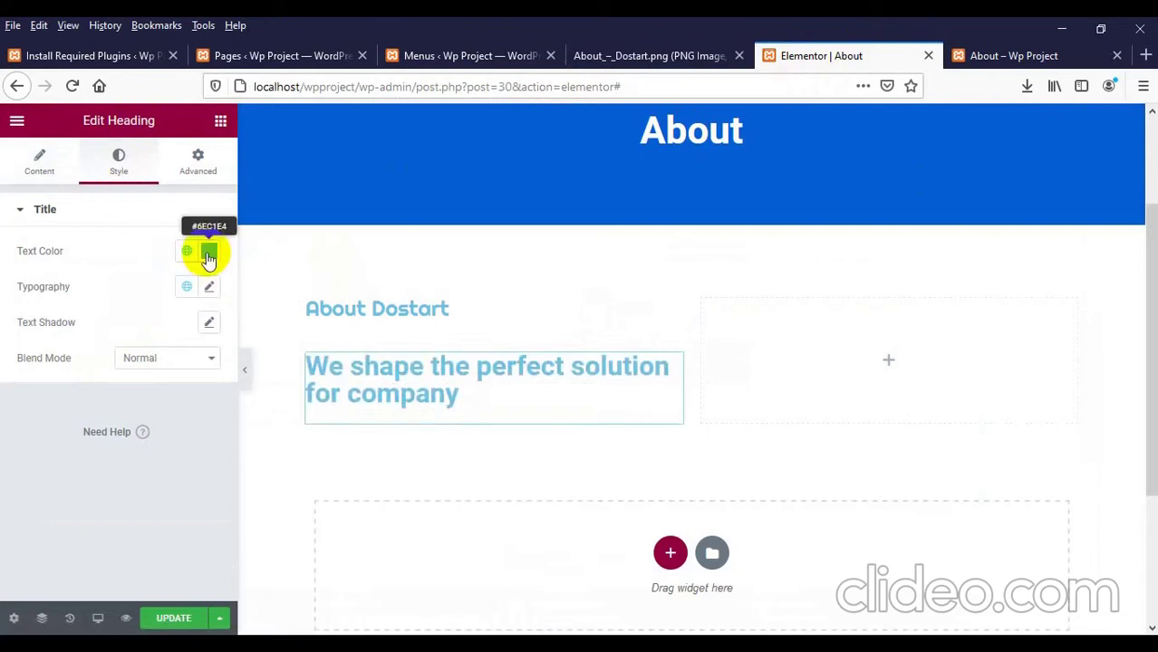
click(207, 292)
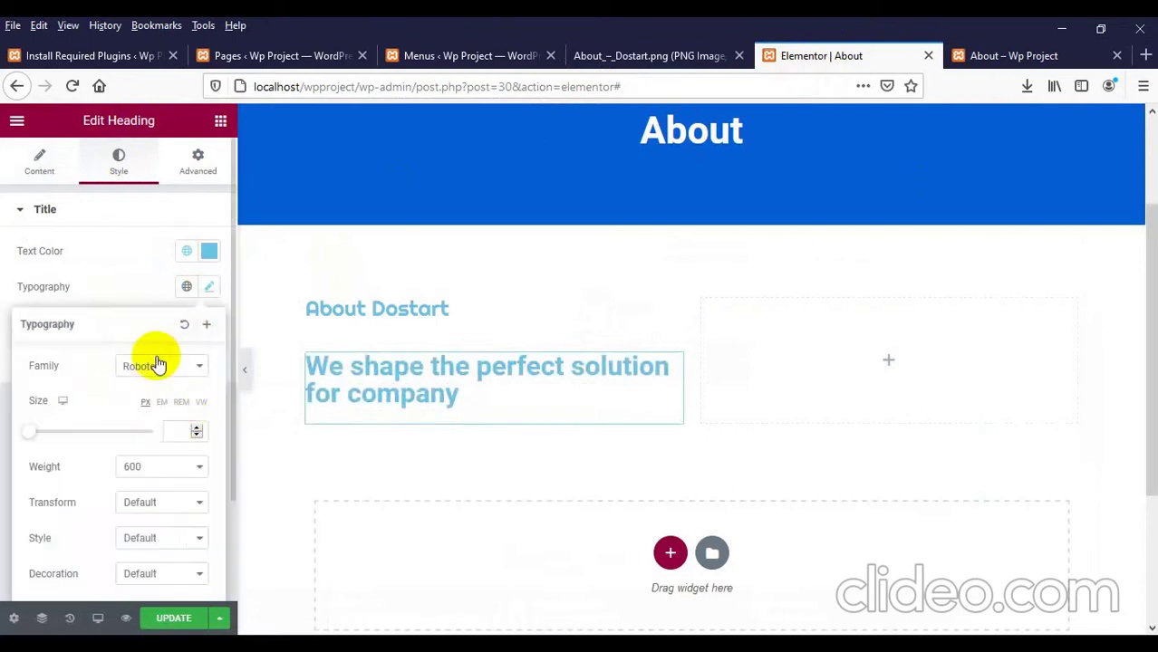
click(147, 466)
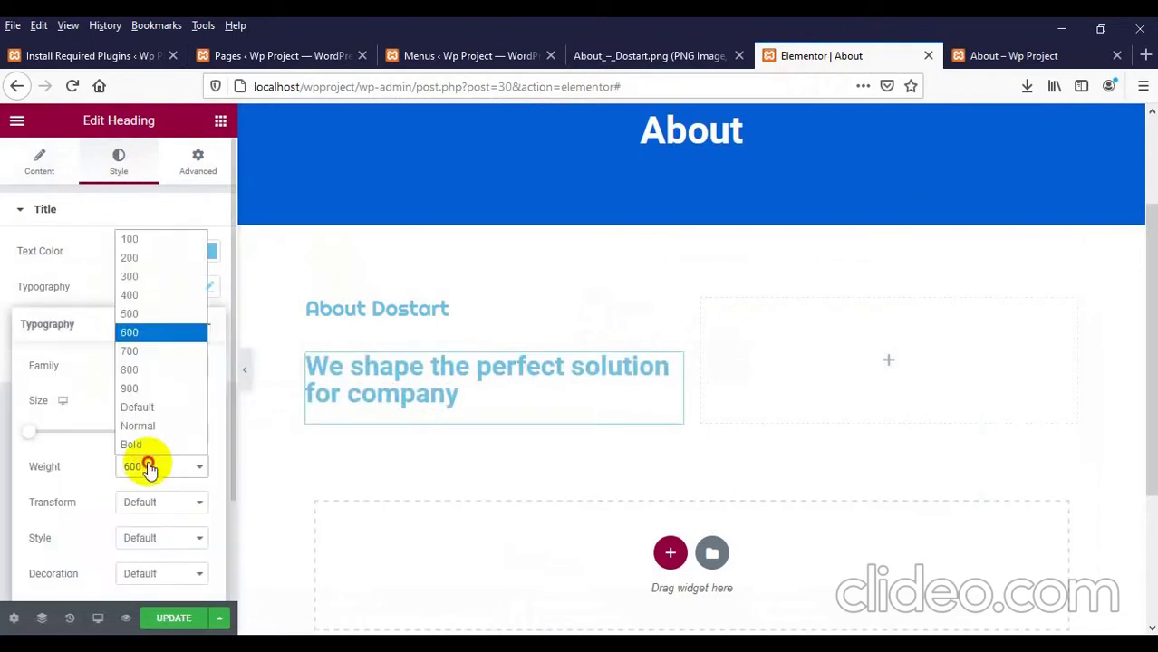
click(145, 313)
Step: Launch the Pixie colour picker and bring back the mockup to sample its heading colour
click(600, 53)
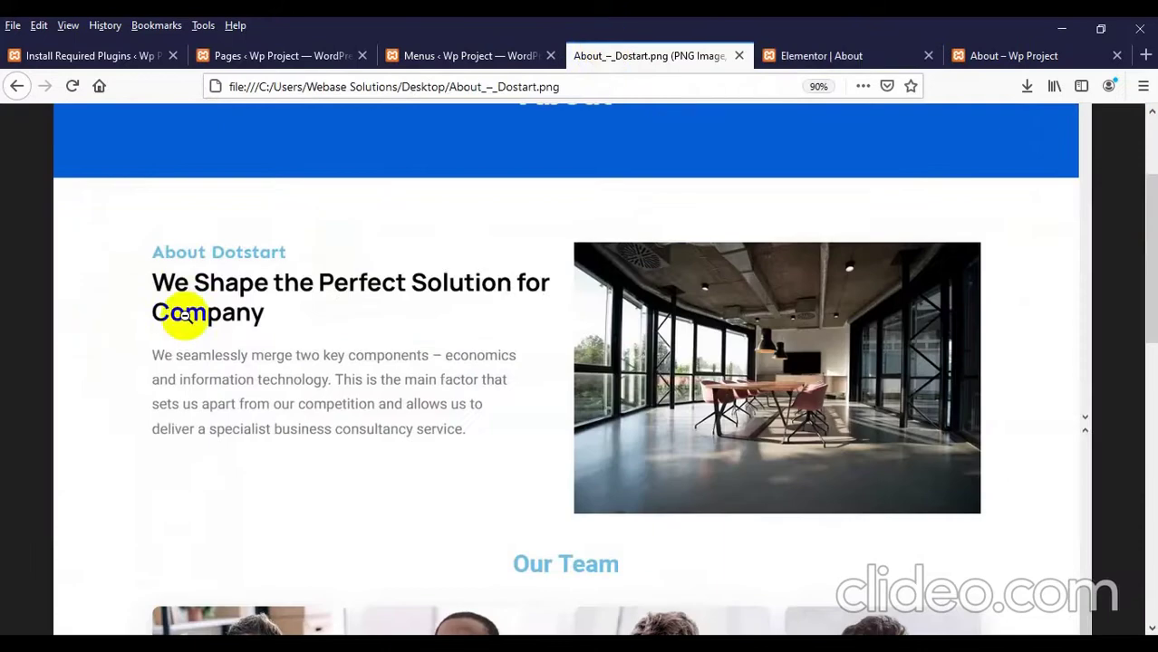
click(1078, 28)
double_click(94, 210)
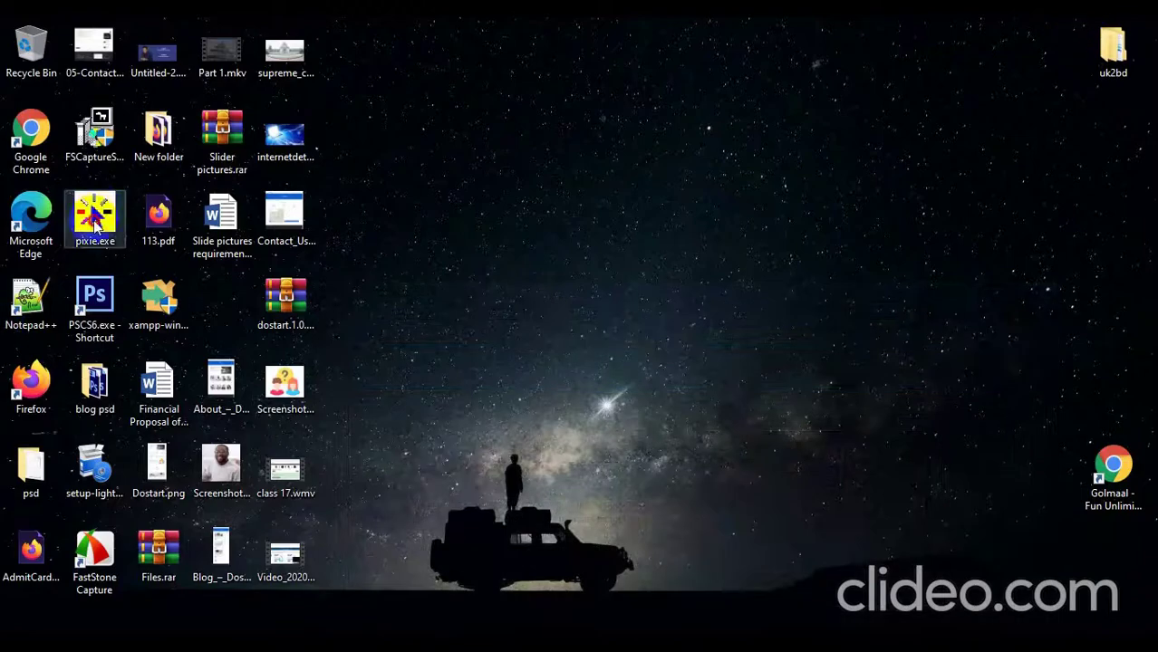
click(918, 393)
click(594, 546)
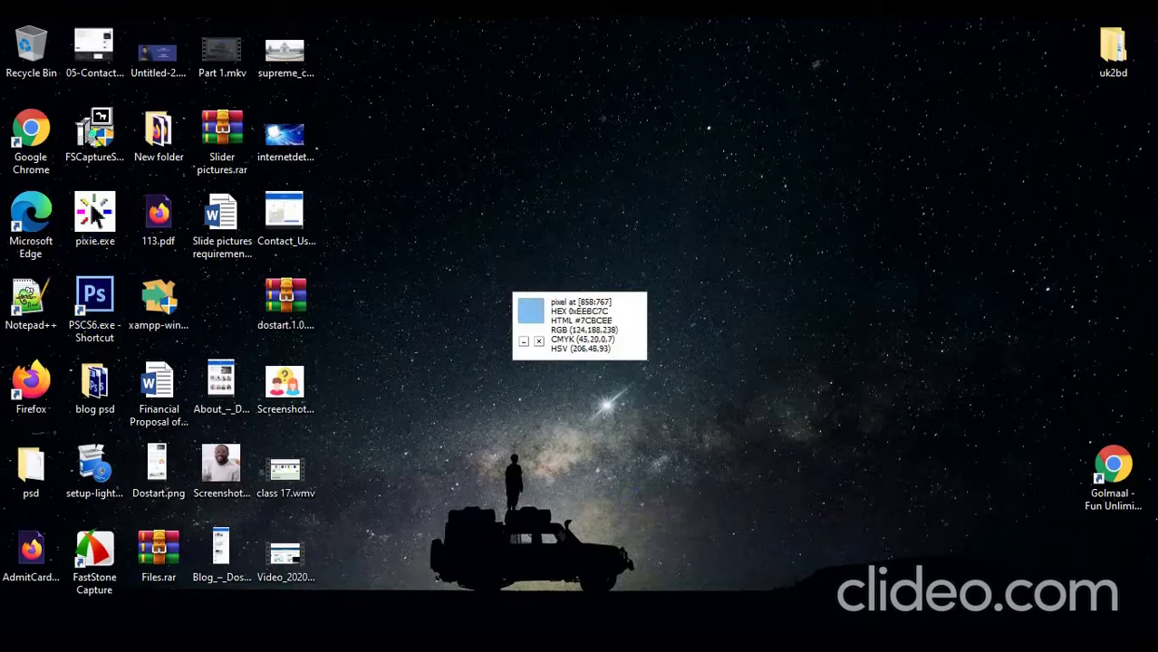
click(727, 651)
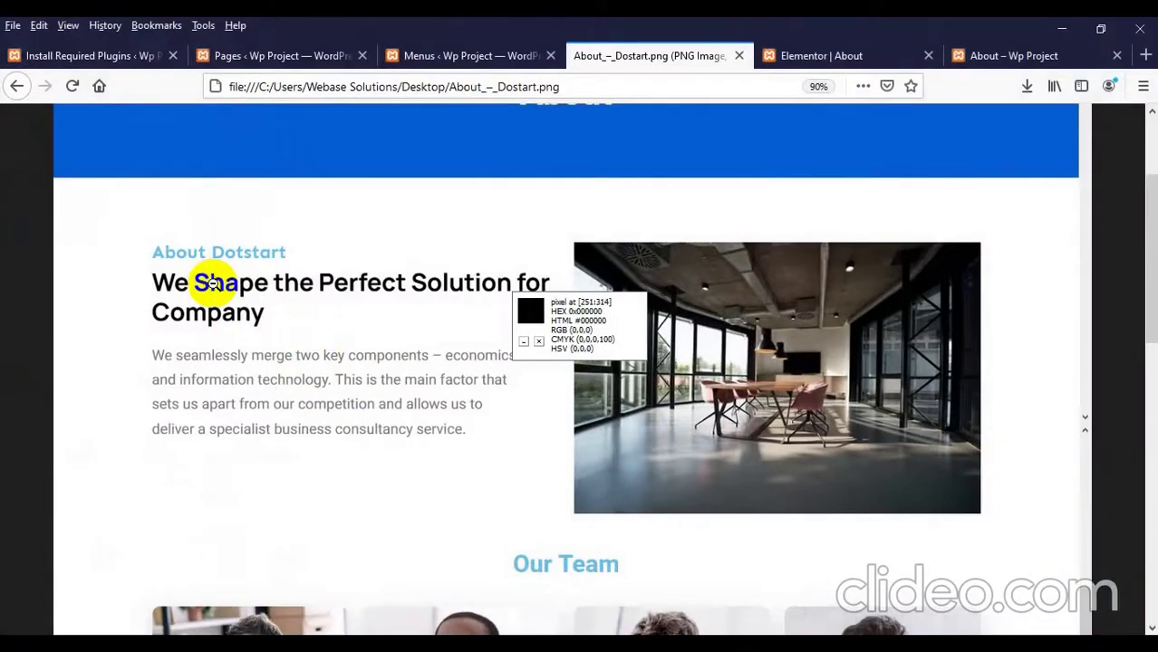
Step: Set the second heading's text colour to #000000, update the page, and view the live About page
click(806, 55)
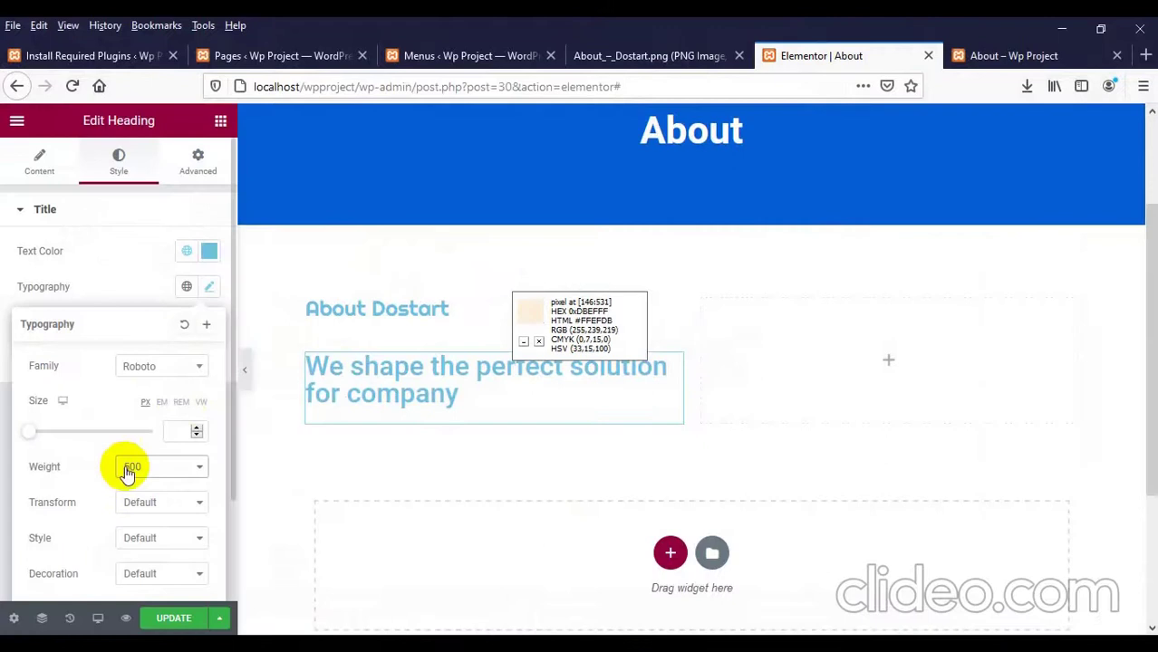
scroll(149, 430, down, 1)
scroll(136, 458, up, 1)
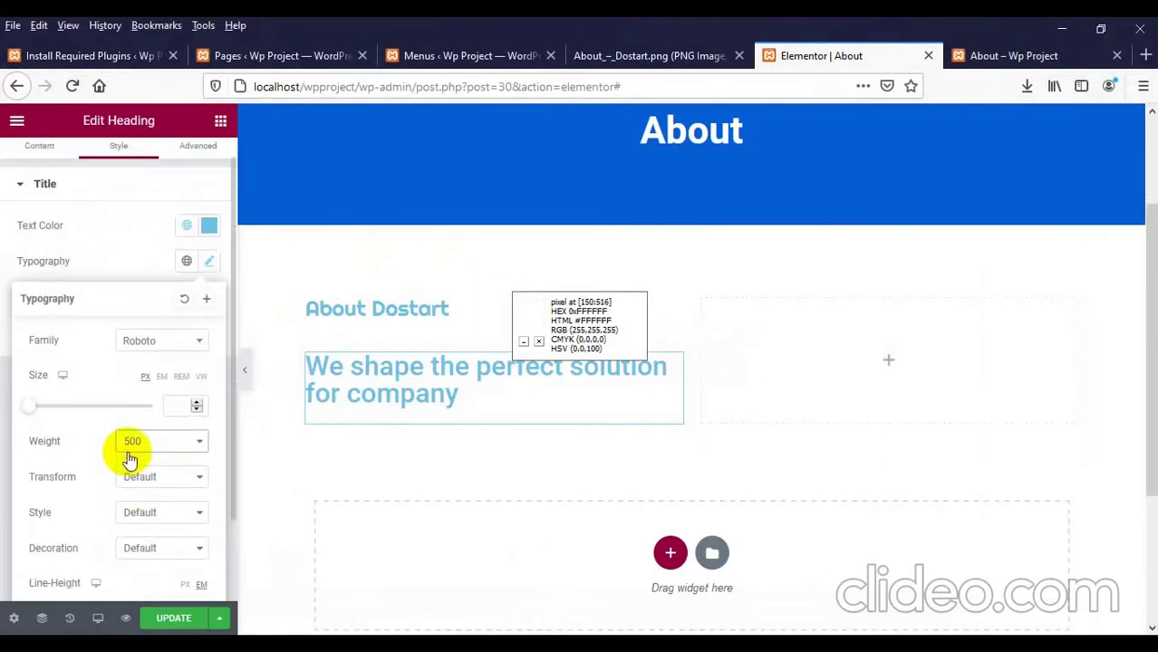
click(208, 226)
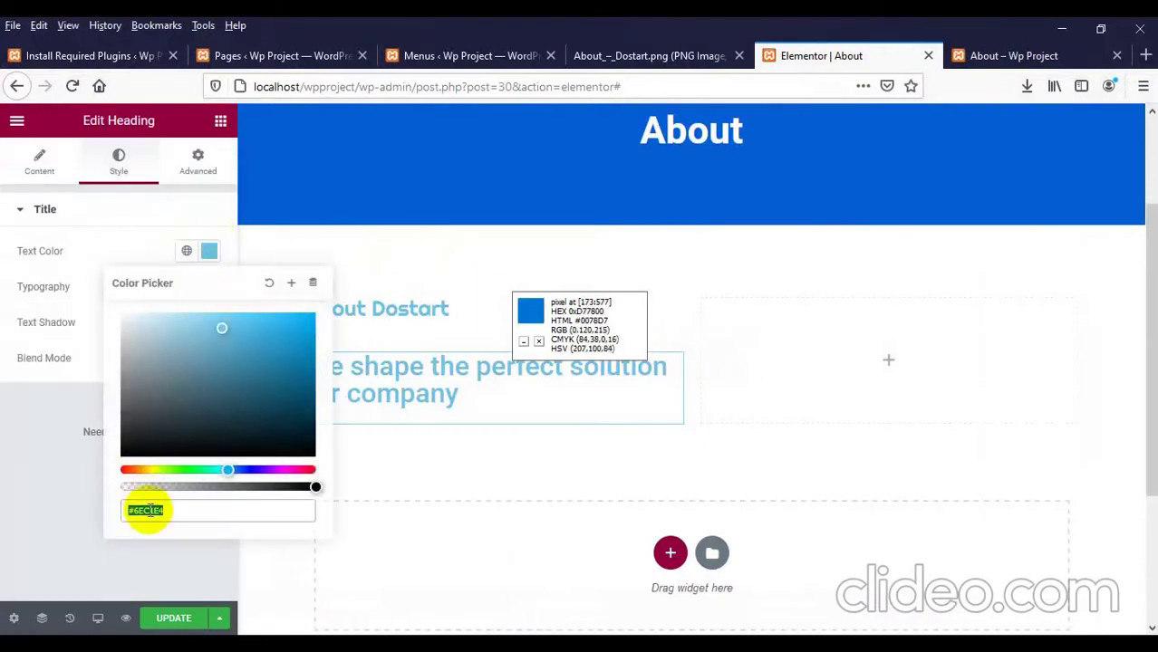
text(#000000)
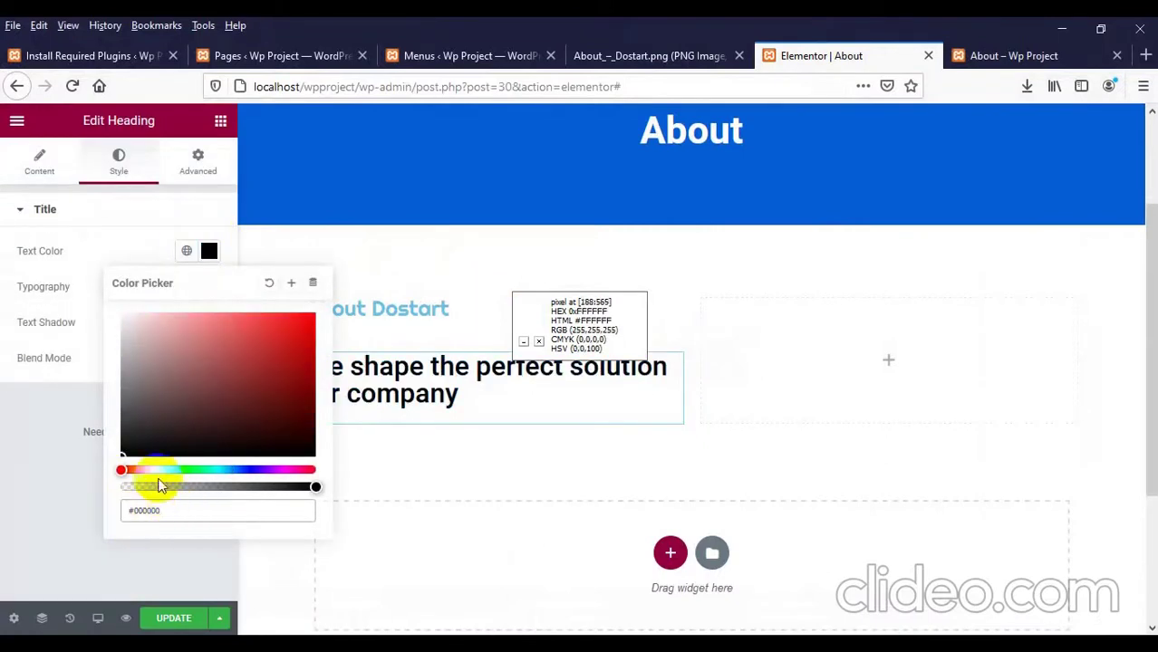
click(170, 617)
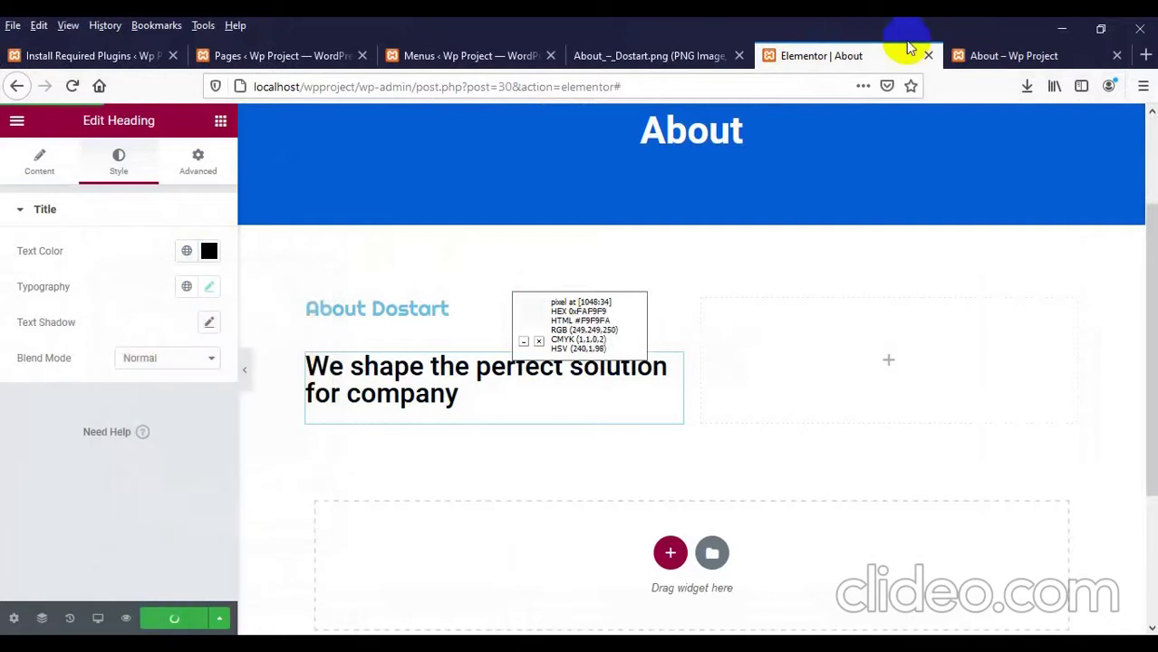
click(987, 55)
click(367, 282)
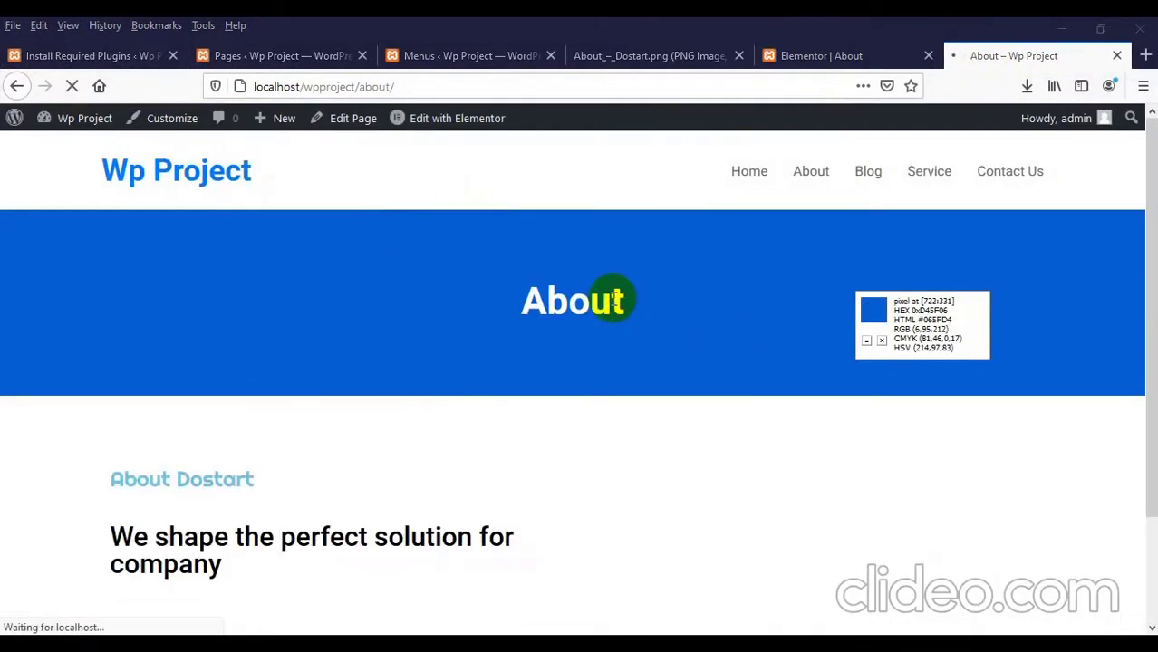
scroll(344, 344, down, 3)
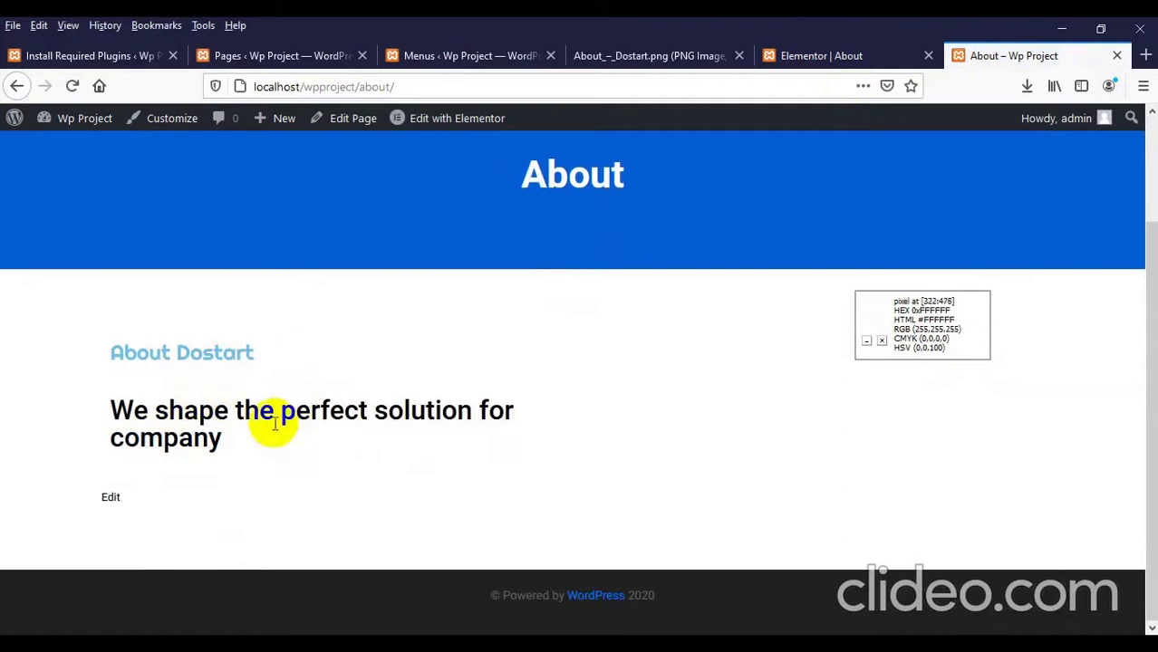
click(809, 55)
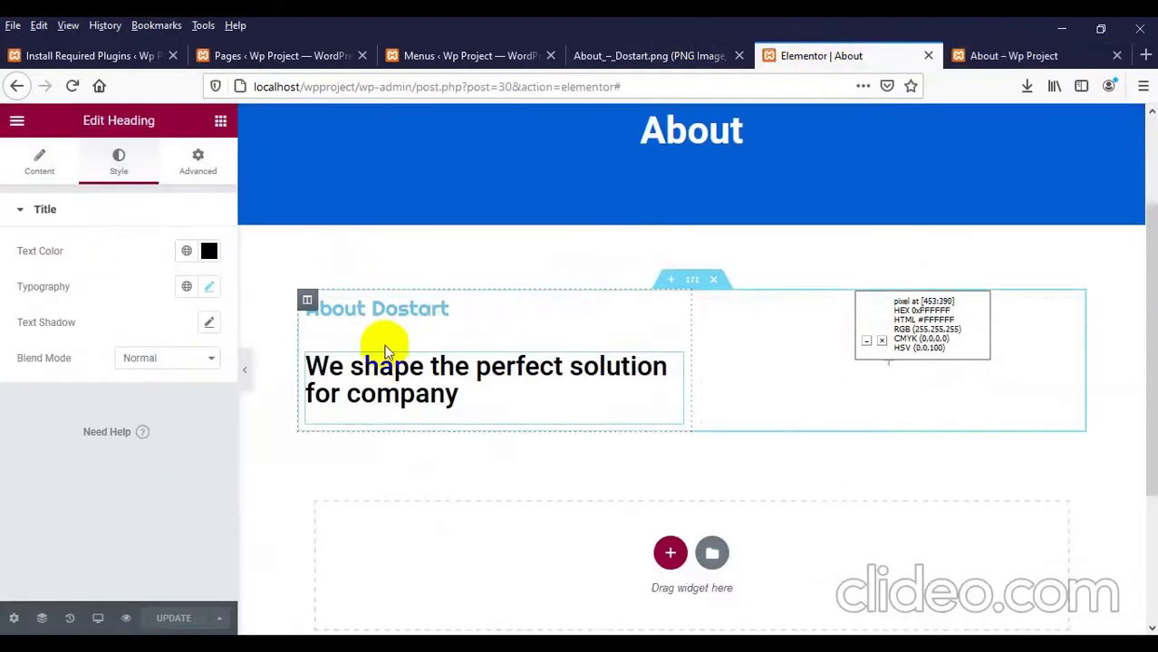
Step: Unlink the heading's margins and set its top margin to -26 px
click(196, 163)
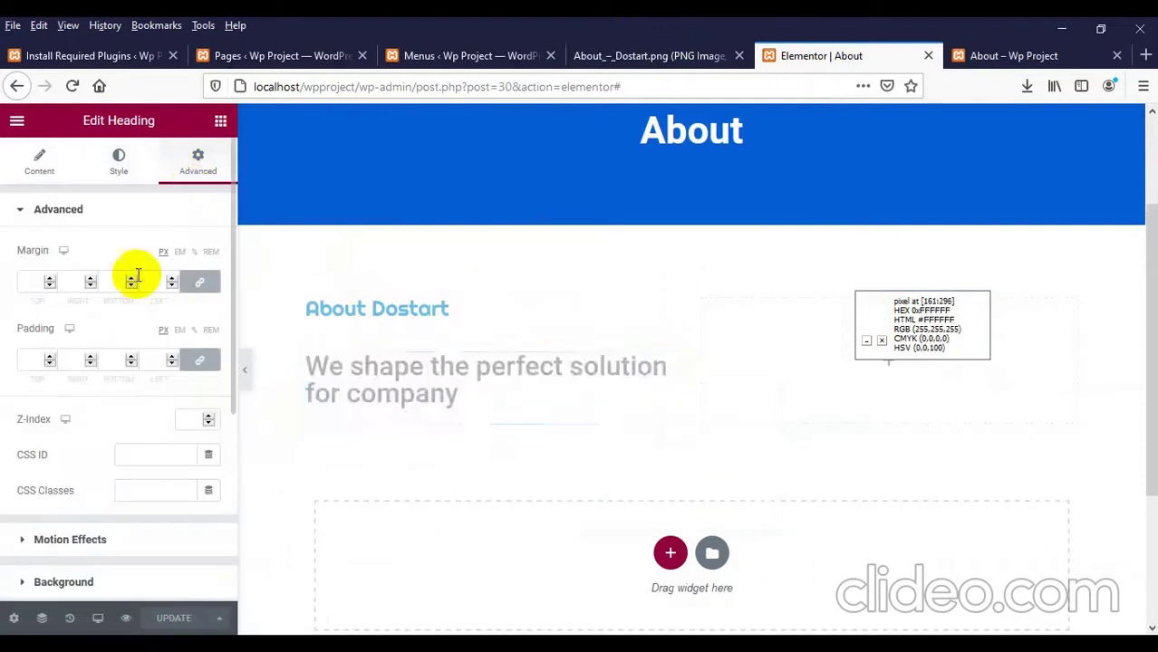
click(201, 284)
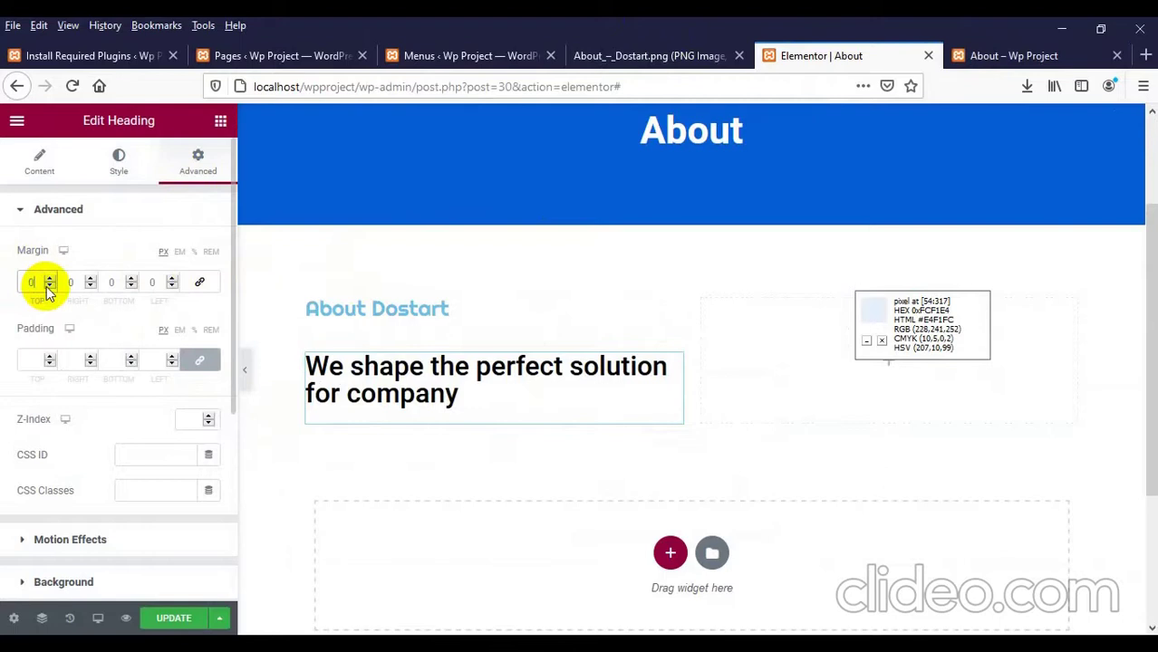
text(20)
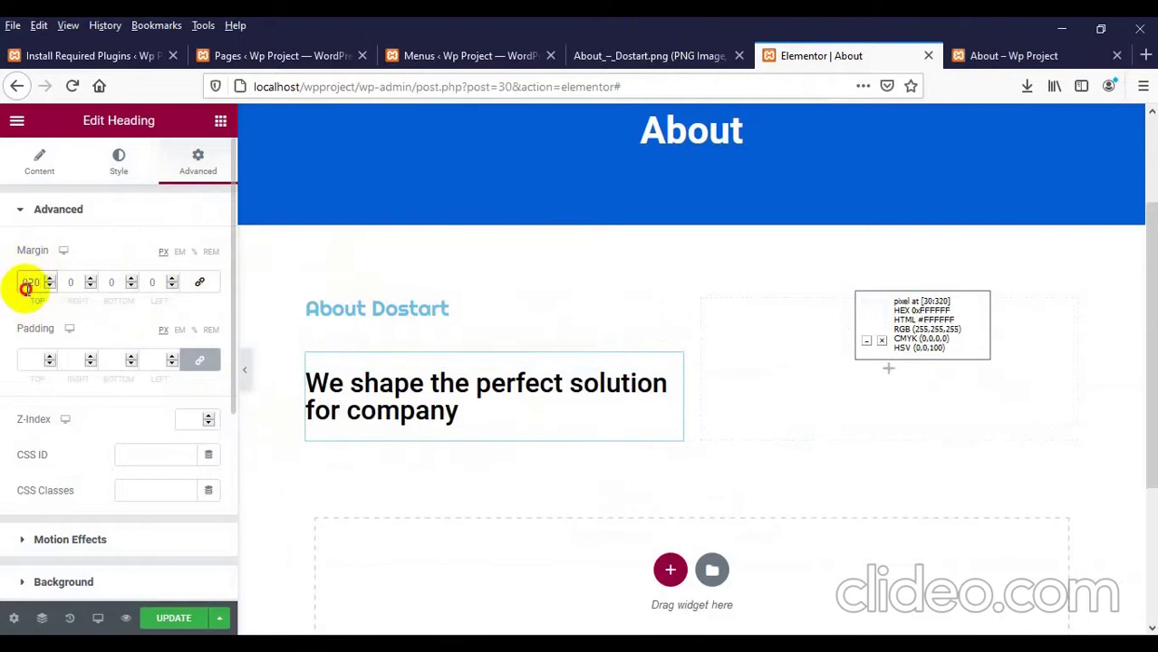
text(-)
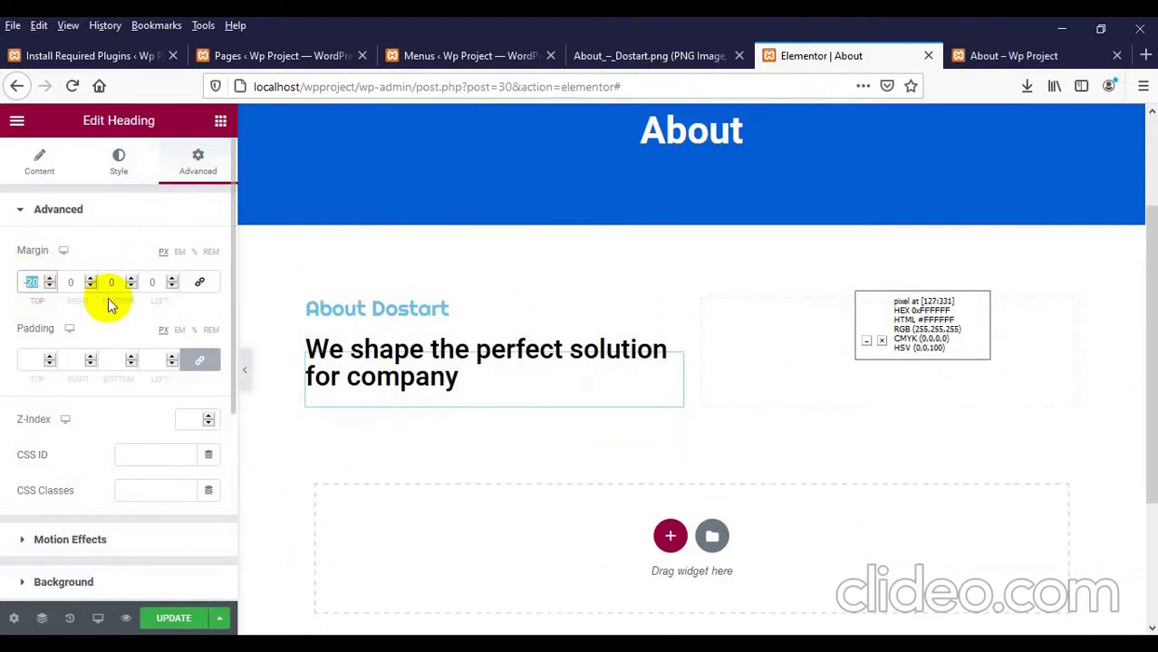
key(Down)
key(Down)
key(Down)
key(Down)
key(Down)
key(Down)
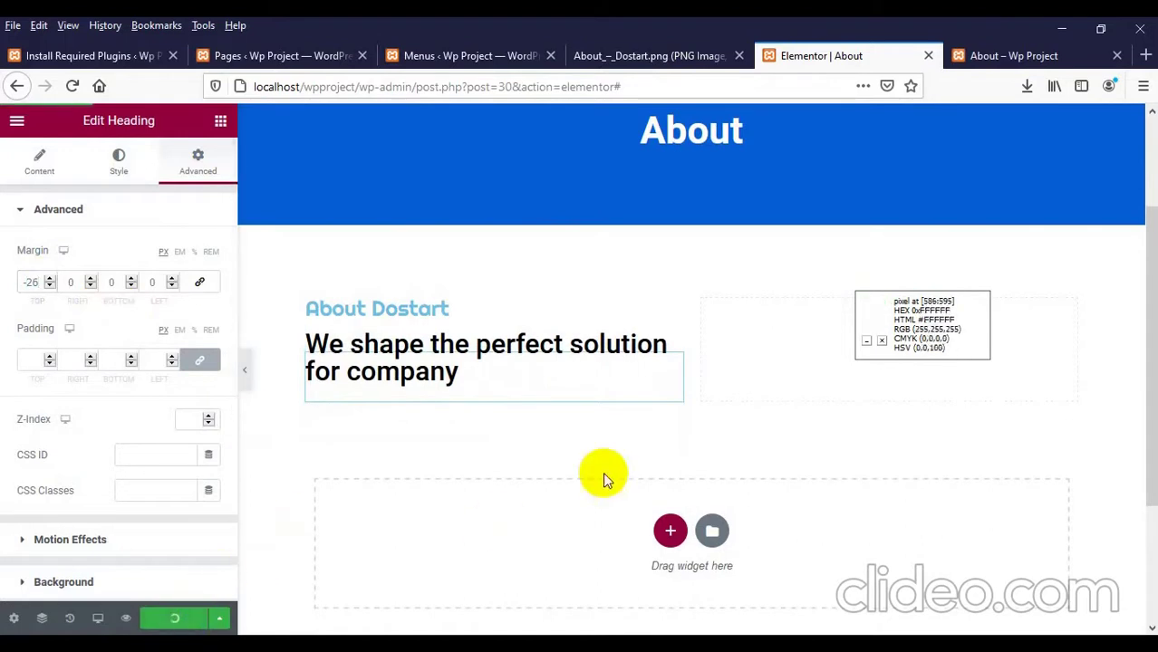
Step: Reload the live About page to check the tighter heading spacing, then return to the editor
click(962, 56)
right_click(540, 282)
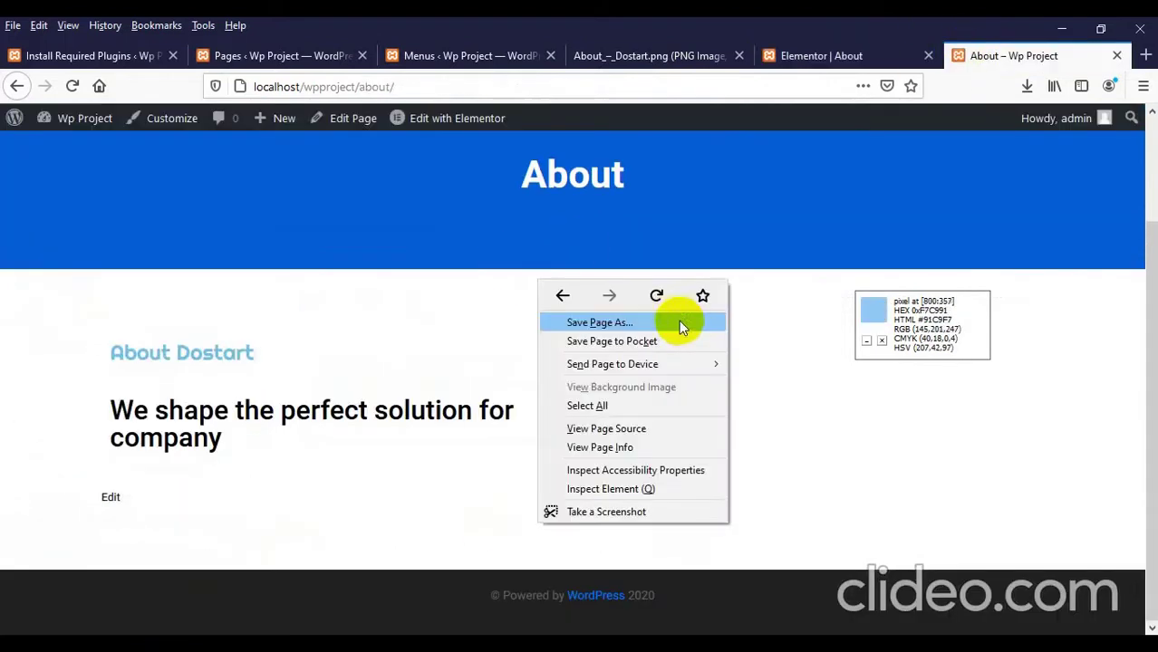
click(668, 295)
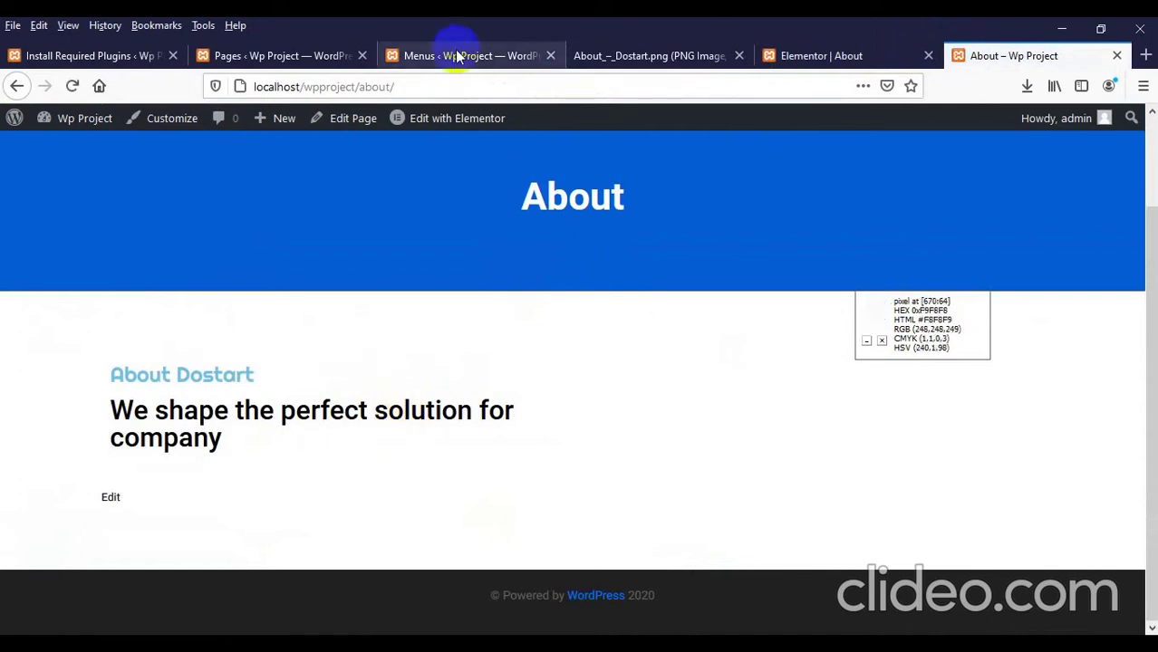
click(819, 60)
scroll(348, 407, down, 2)
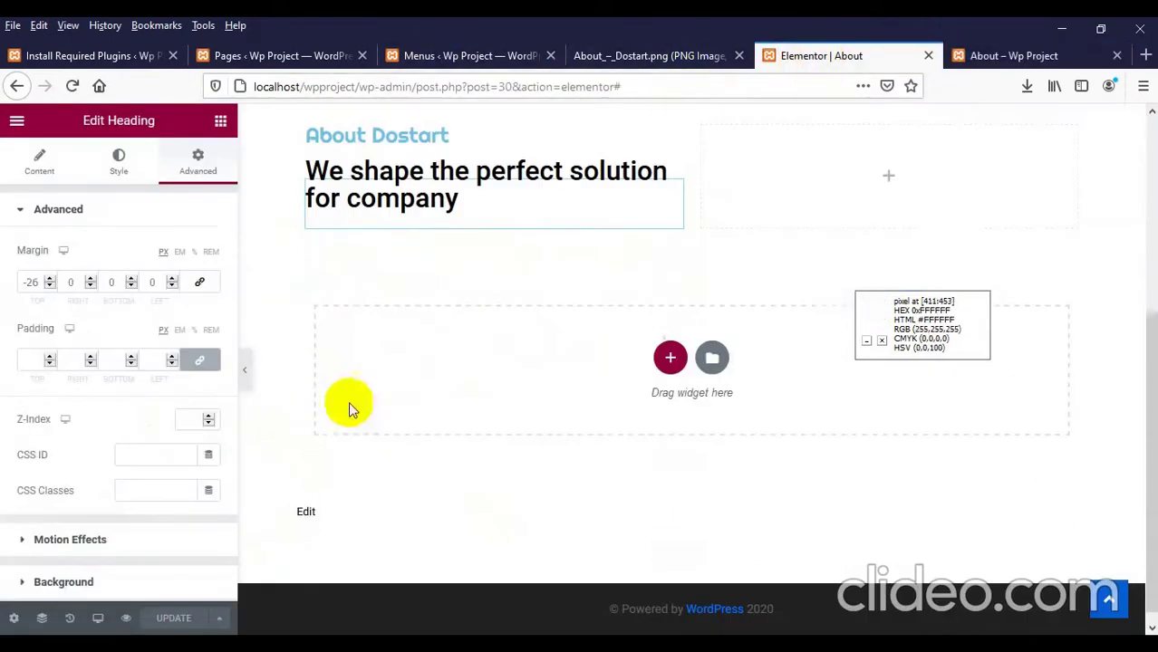
Step: Add a Text Editor paragraph under the heading with its Lorem ipsum text pasted twice
click(220, 121)
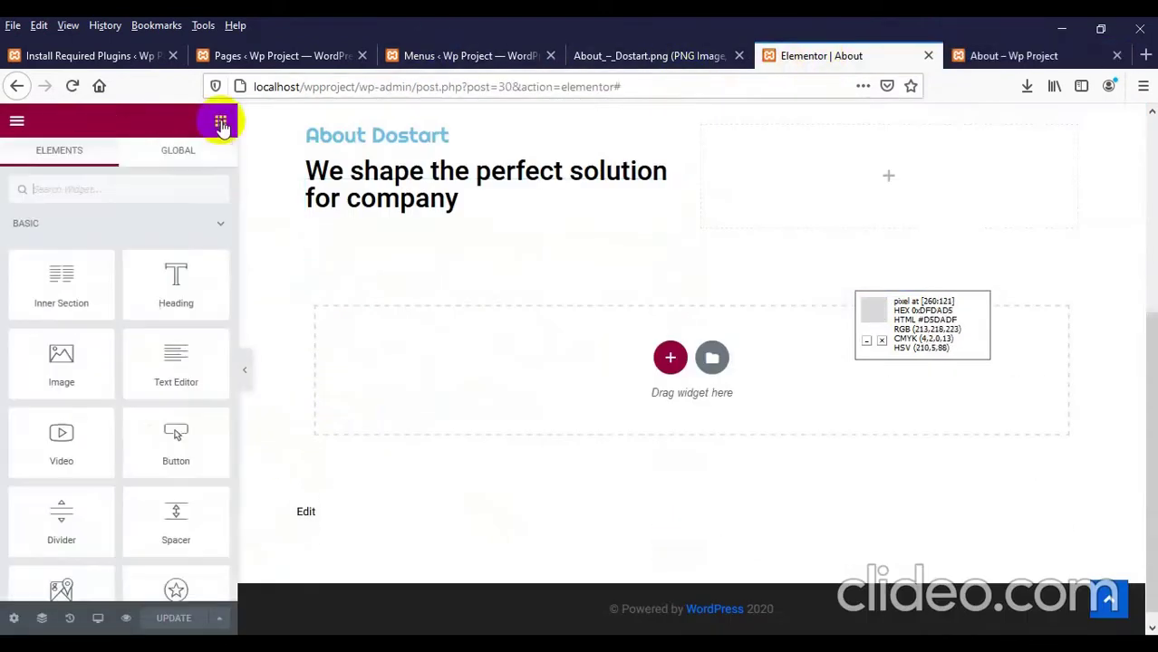
drag(163, 357, 406, 231)
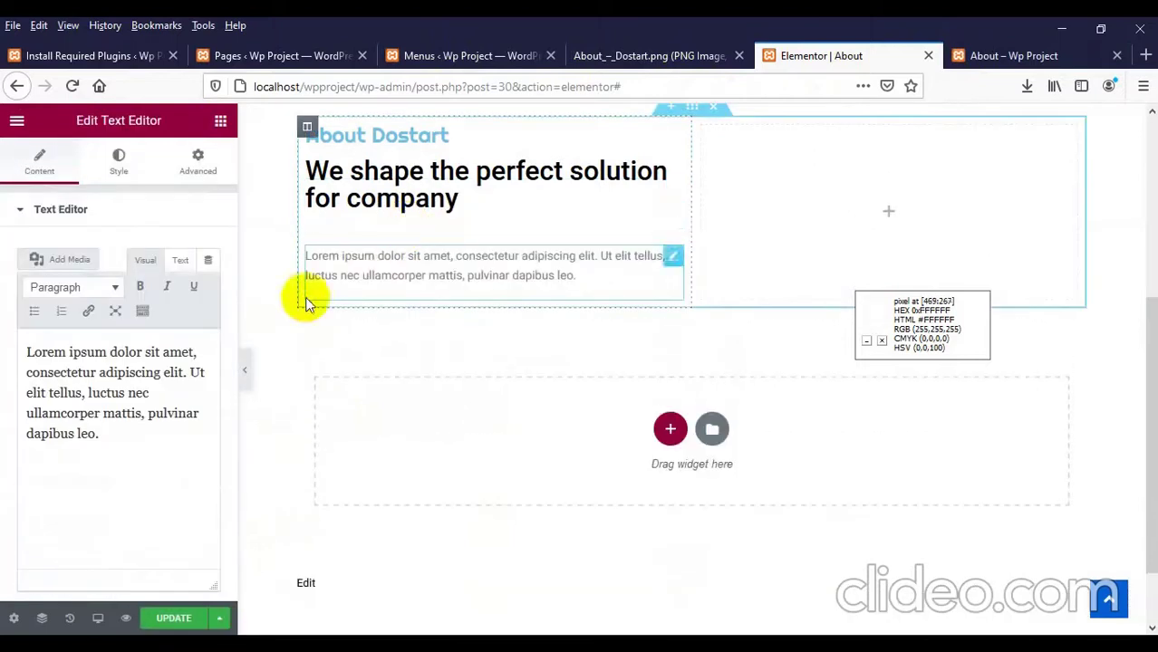
click(99, 442)
drag(99, 443, 3, 353)
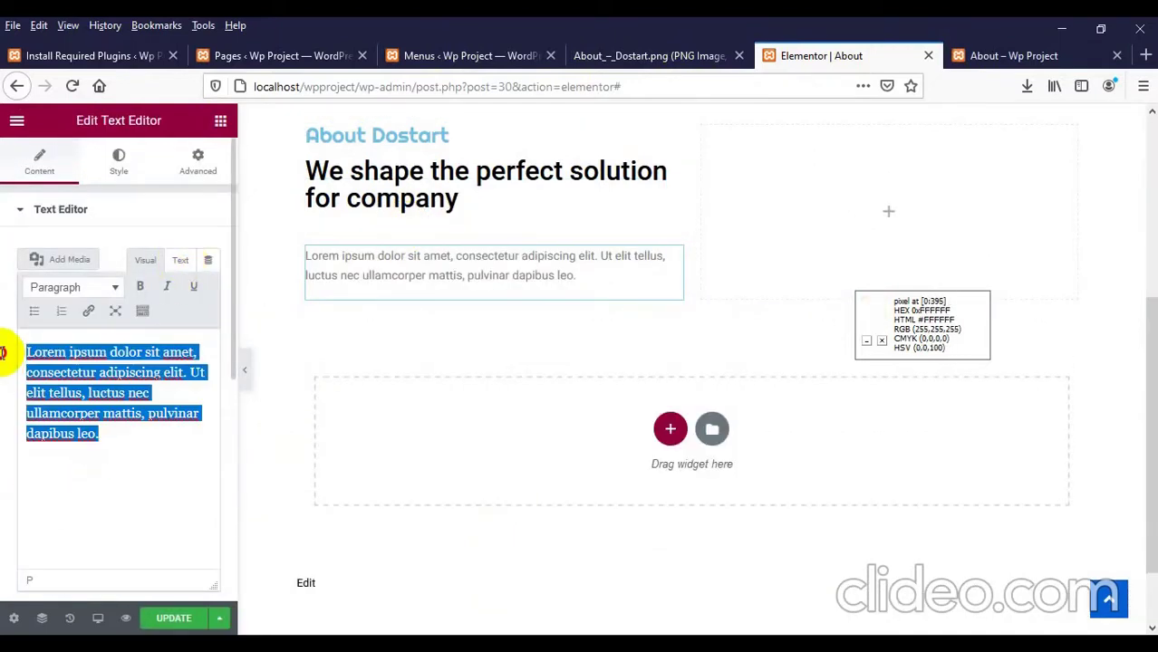
key(ctrl+c)
key(Right)
key(ctrl+v)
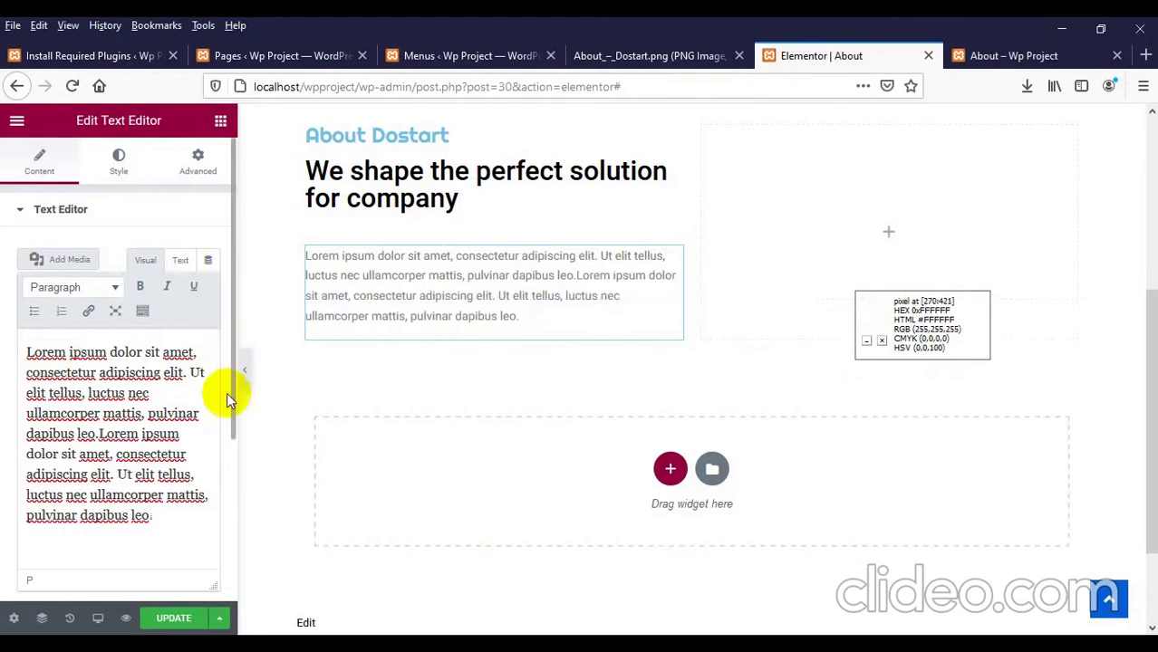
click(659, 54)
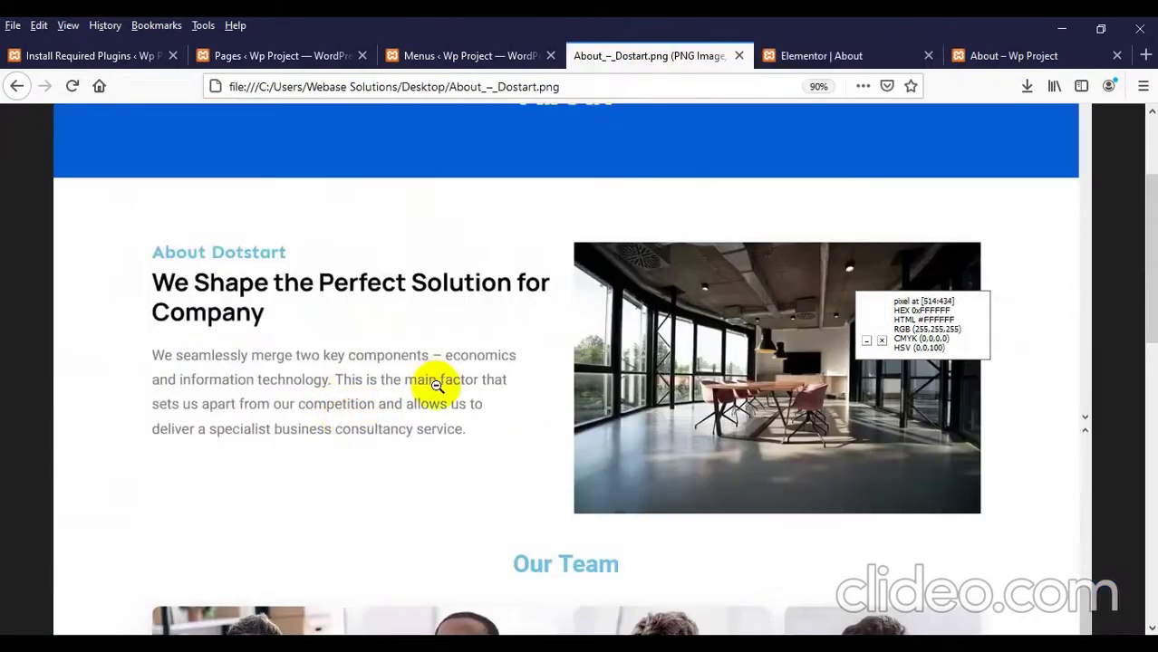
click(779, 56)
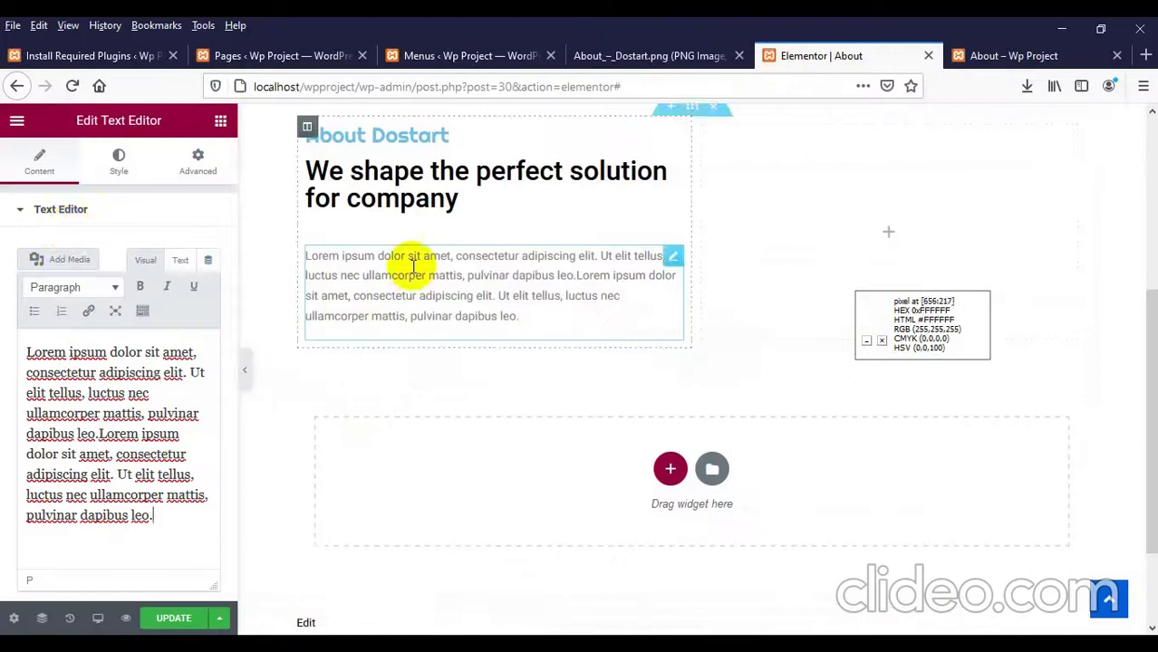
Step: Set the paragraph's typography size to 19 px and update the page
click(112, 168)
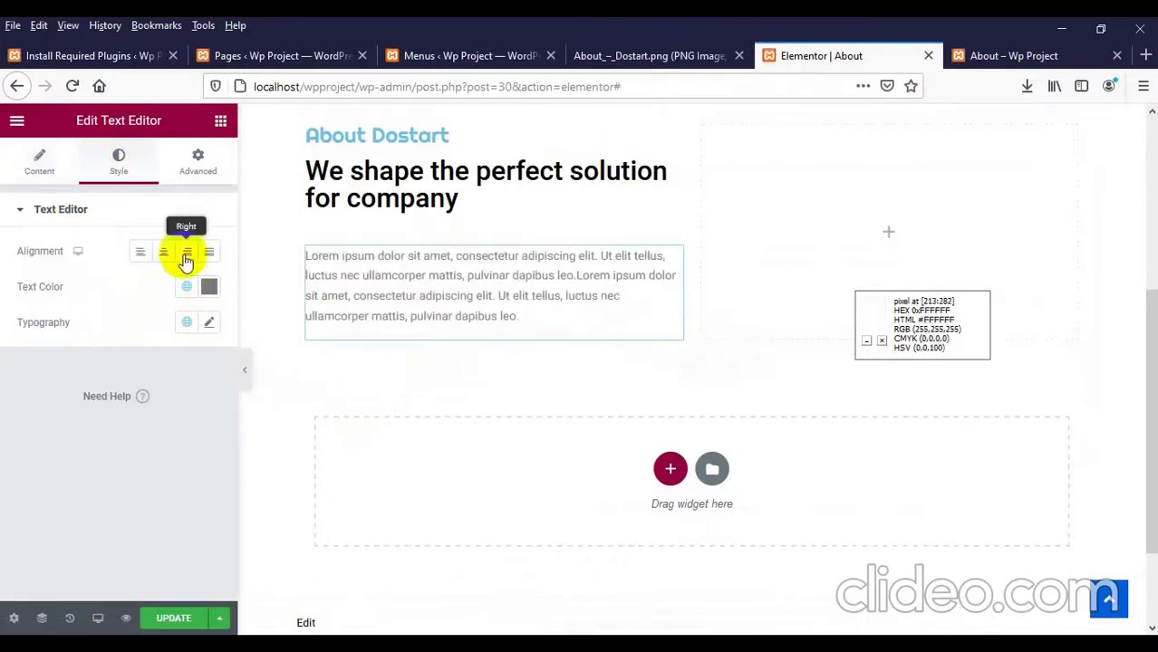
click(209, 323)
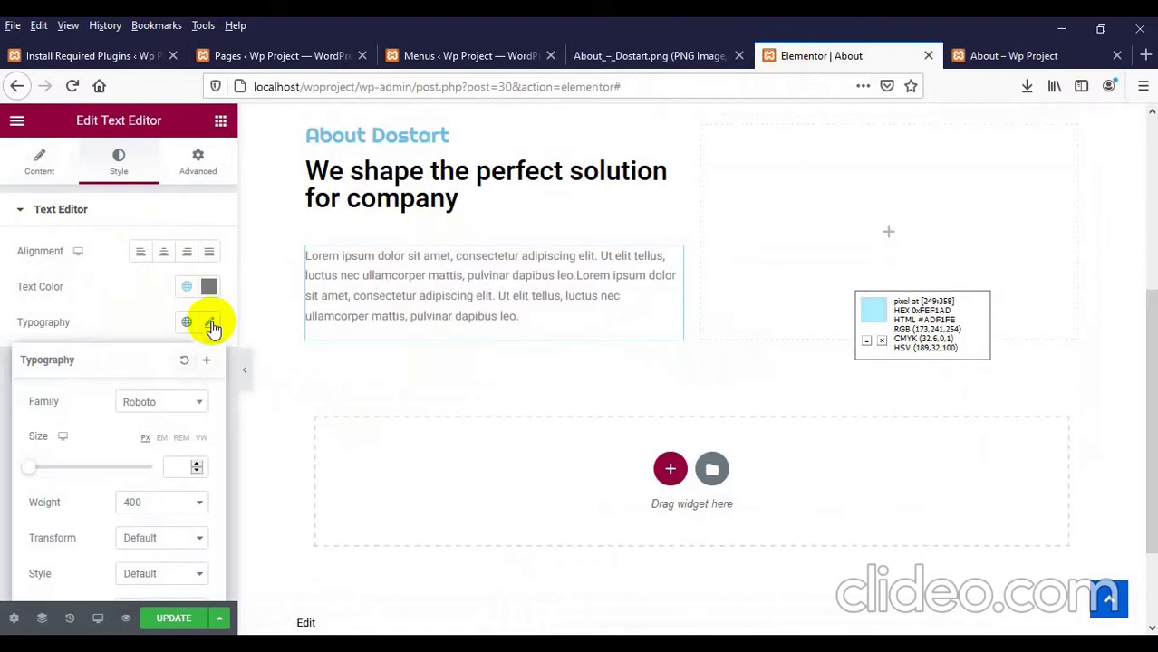
scroll(121, 416, down, 1)
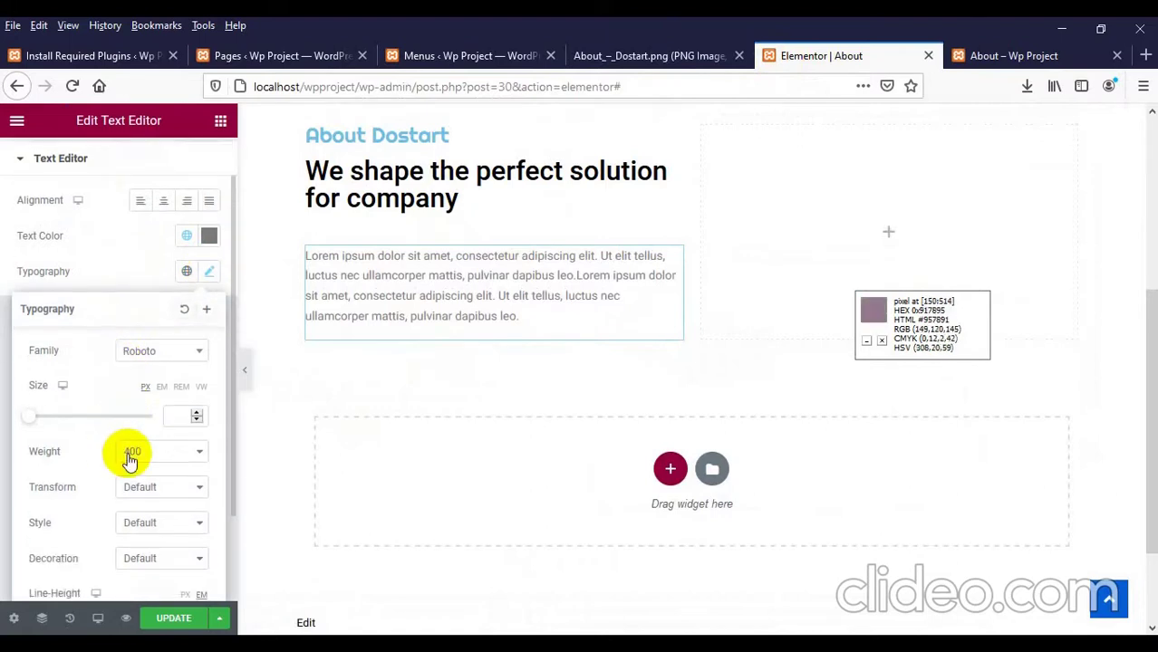
text(22)
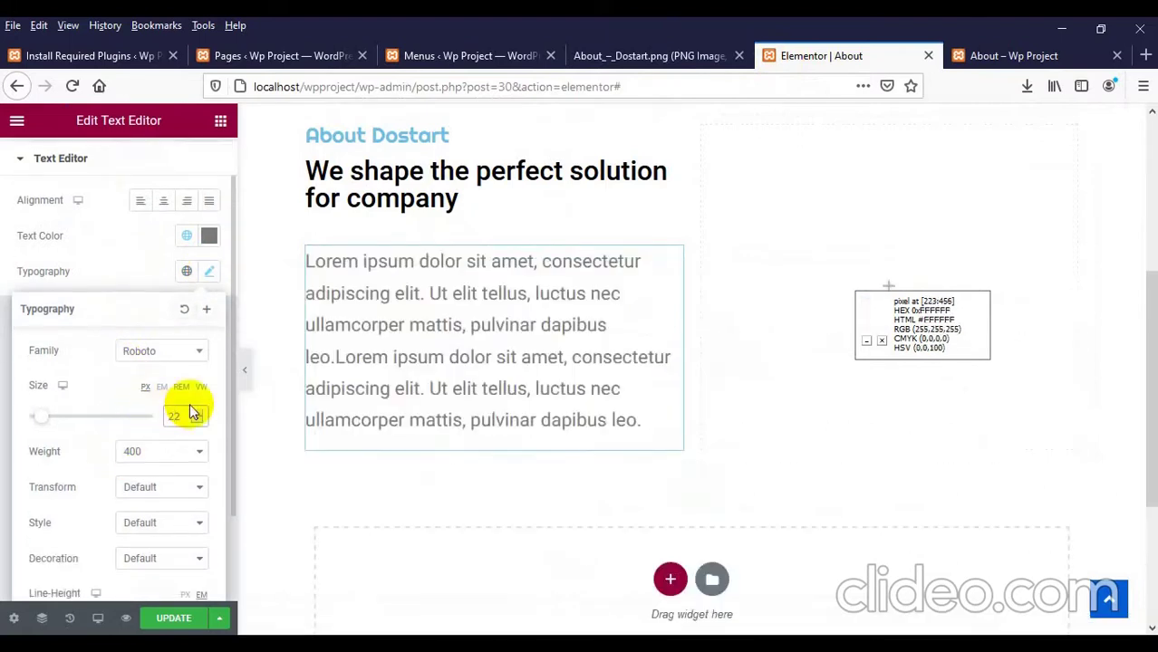
key(Down)
key(Down)
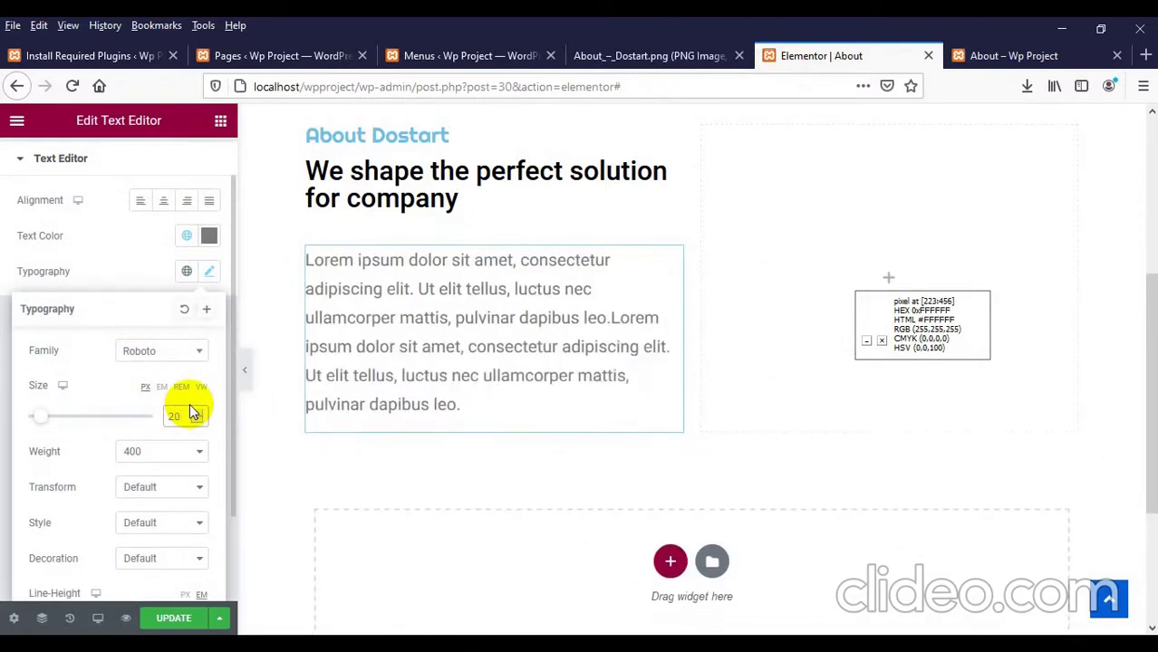
key(Down)
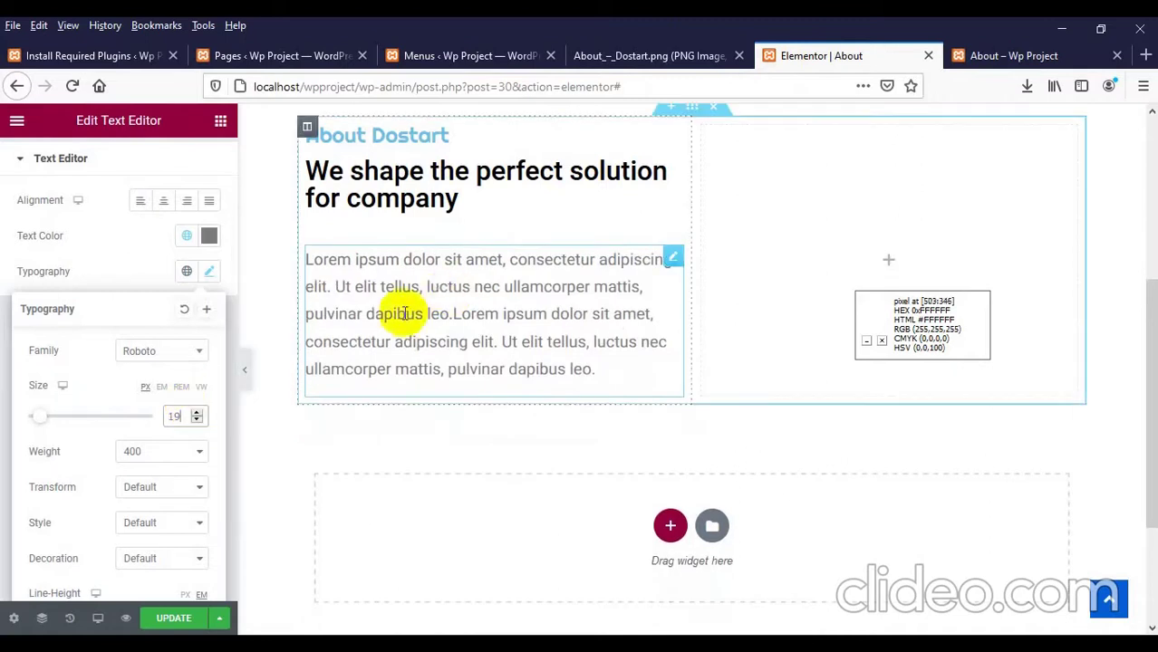
click(173, 617)
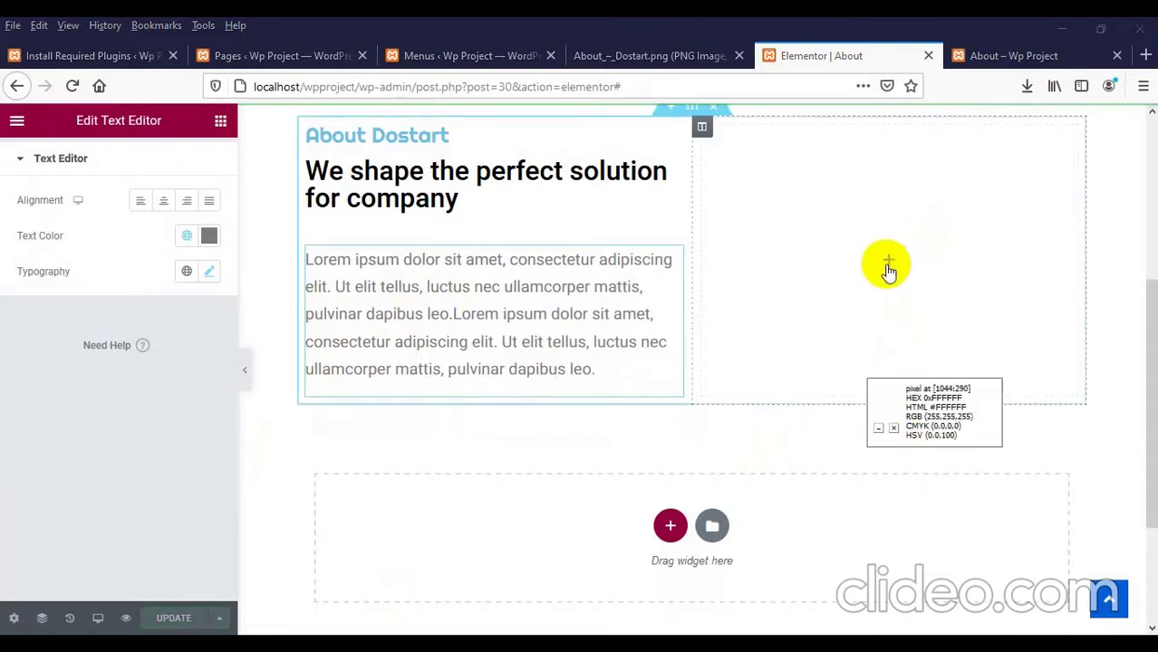
Step: Check the design mockup, then select the empty right column of the About section
click(589, 56)
scroll(659, 322, down, 1)
scroll(670, 305, down, 1)
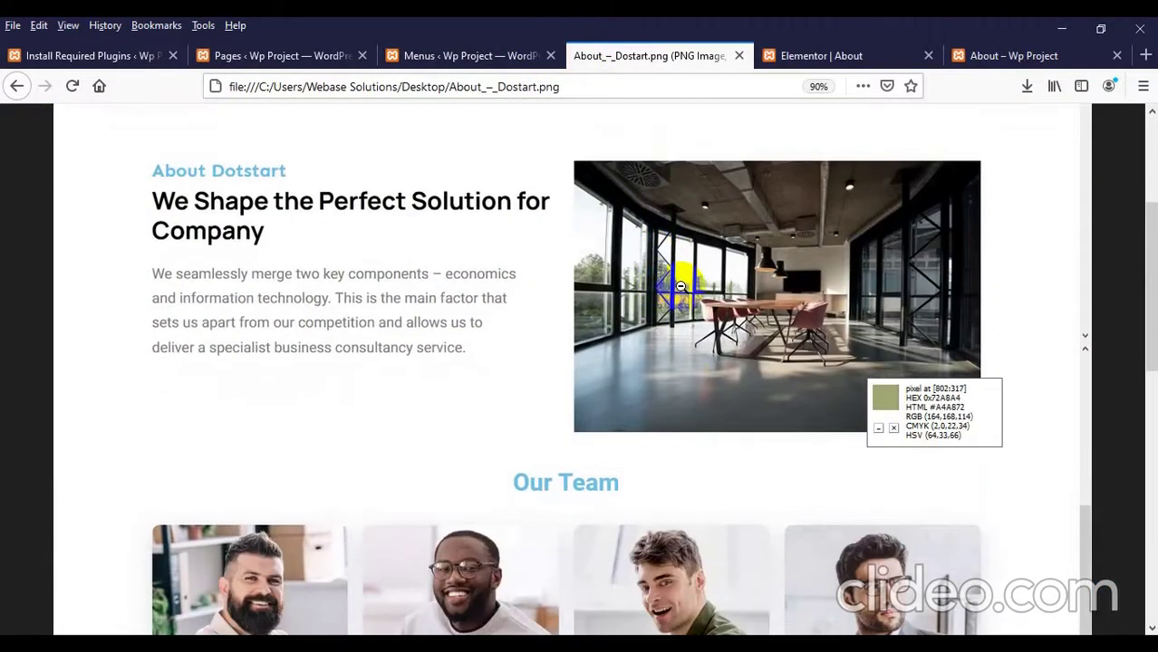
scroll(680, 288, down, 2)
scroll(681, 287, up, 2)
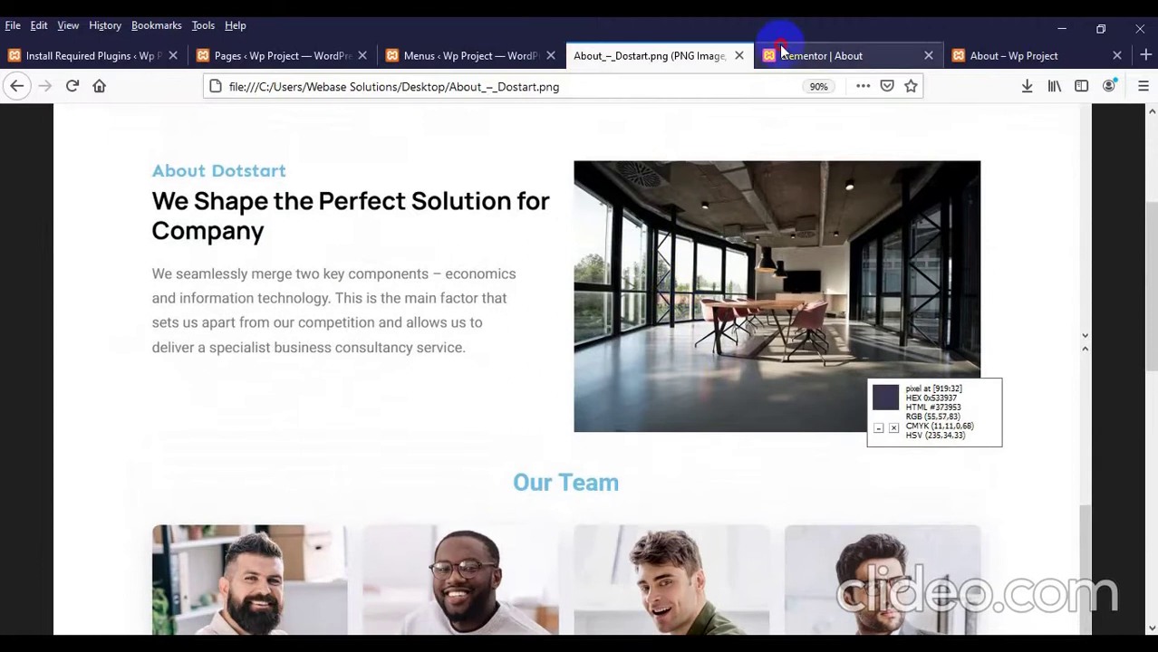
click(780, 51)
click(883, 256)
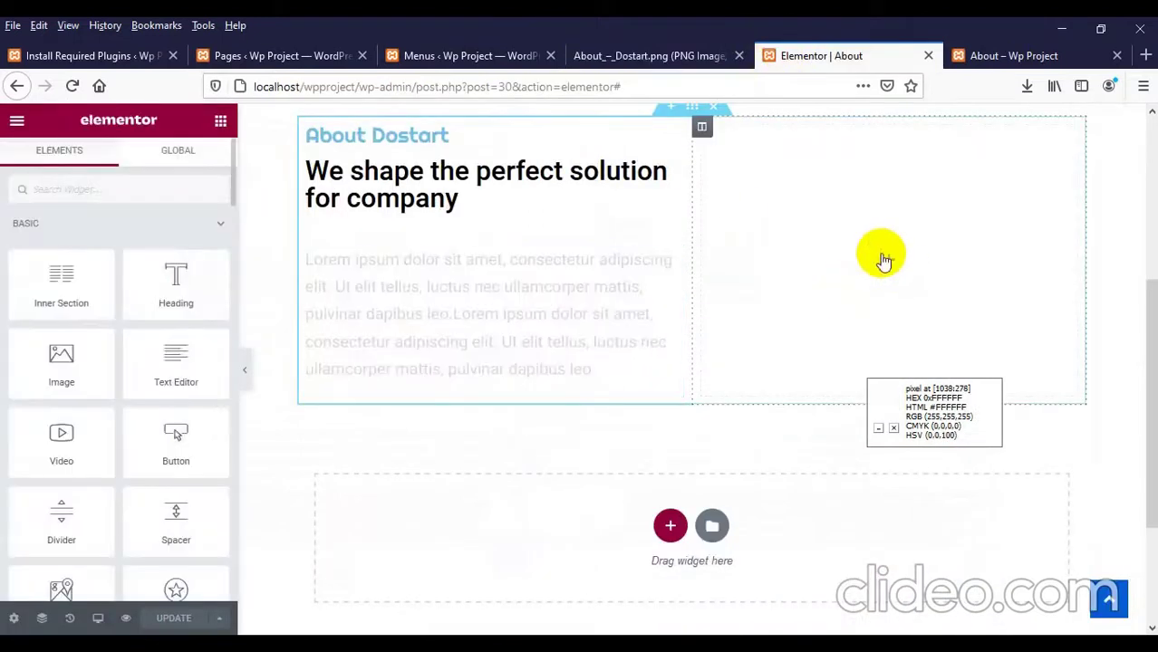
click(887, 262)
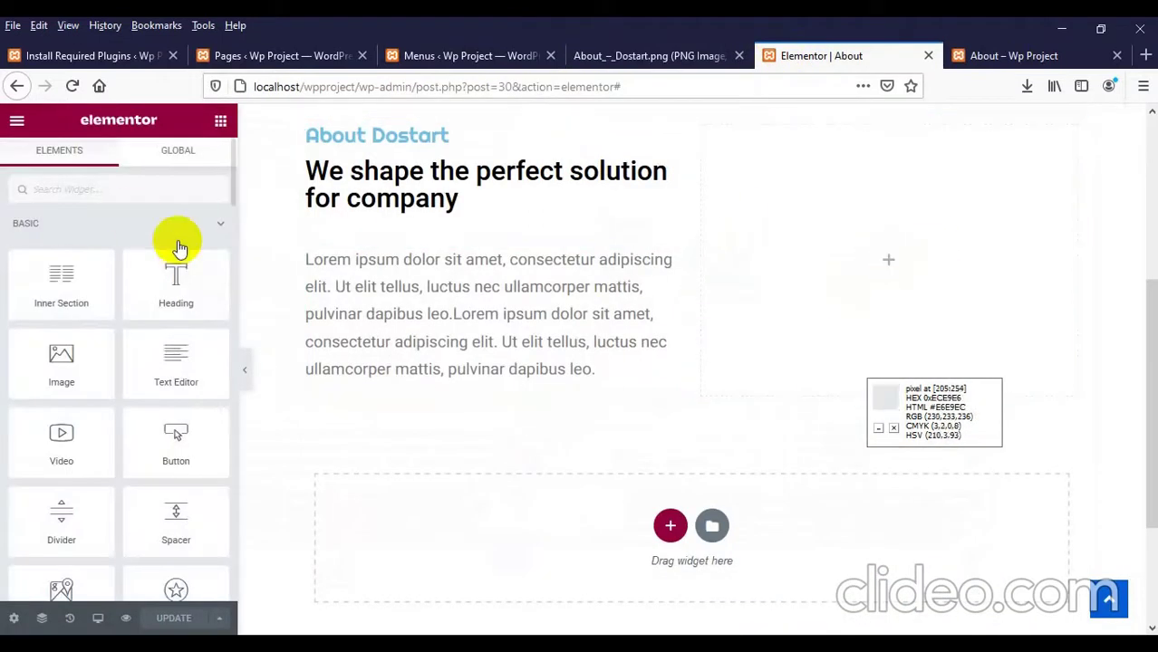
Step: Add an Image widget to the right column and insert supreme_court_7.jpg from the media library
drag(73, 363, 851, 263)
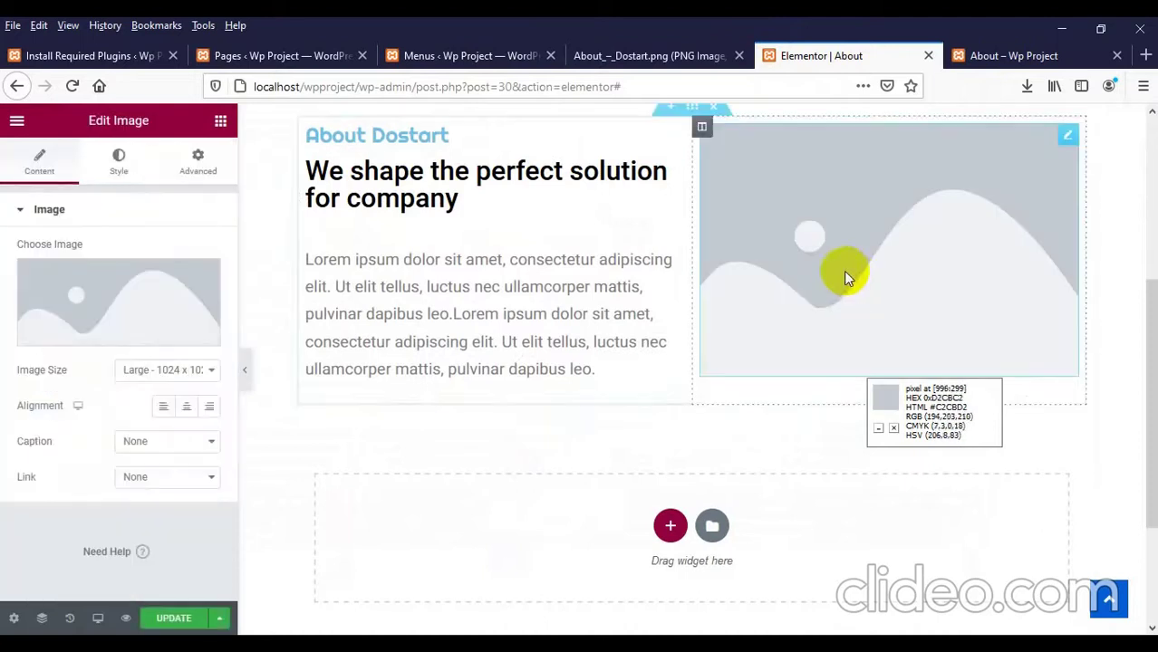
click(94, 299)
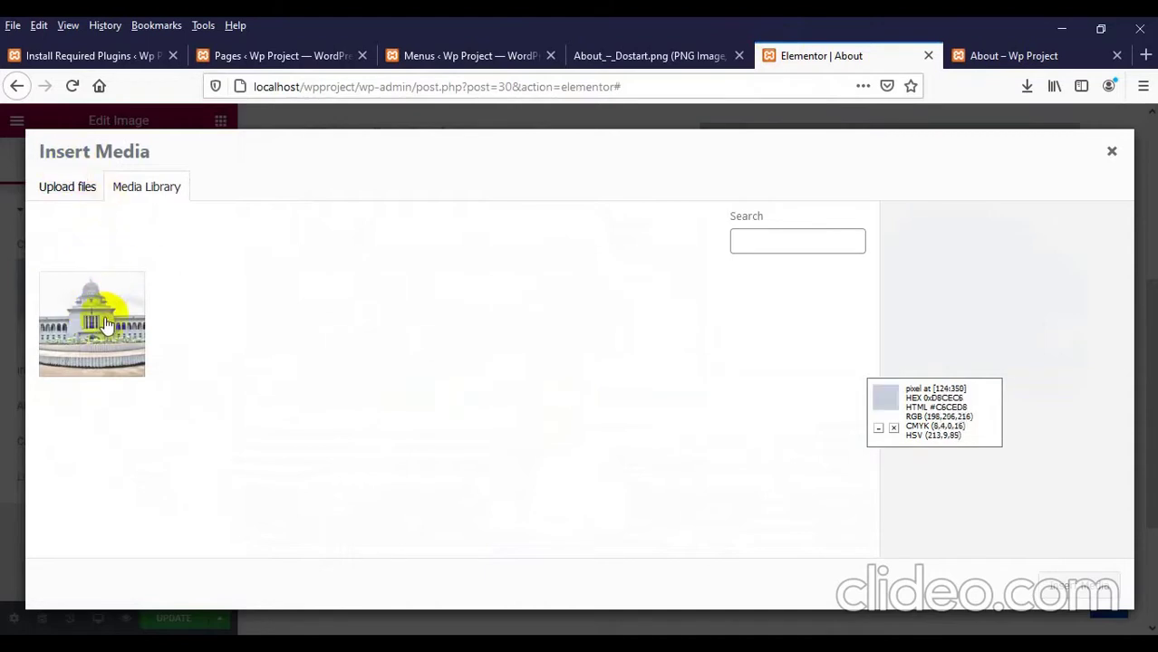
click(60, 192)
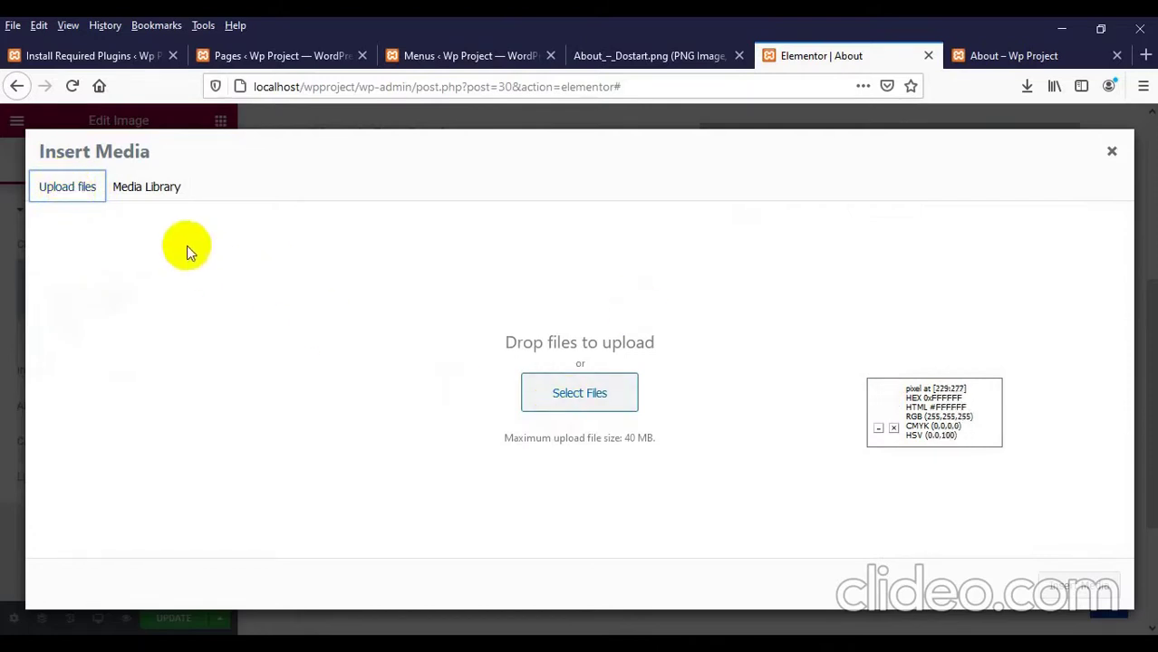
click(165, 193)
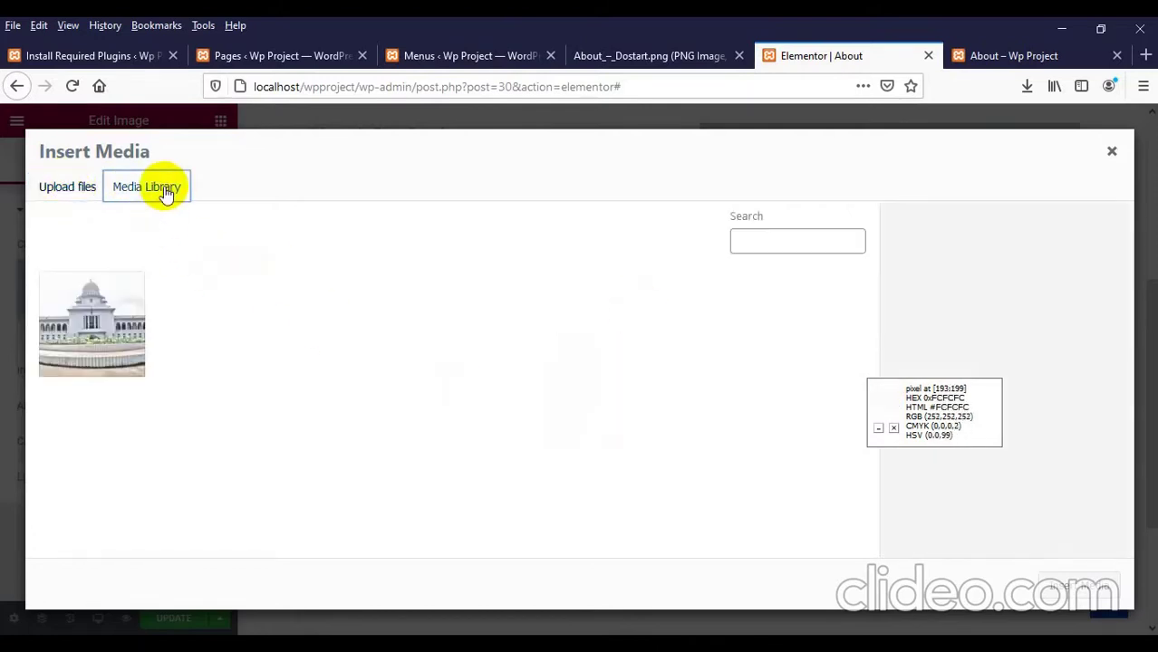
click(87, 320)
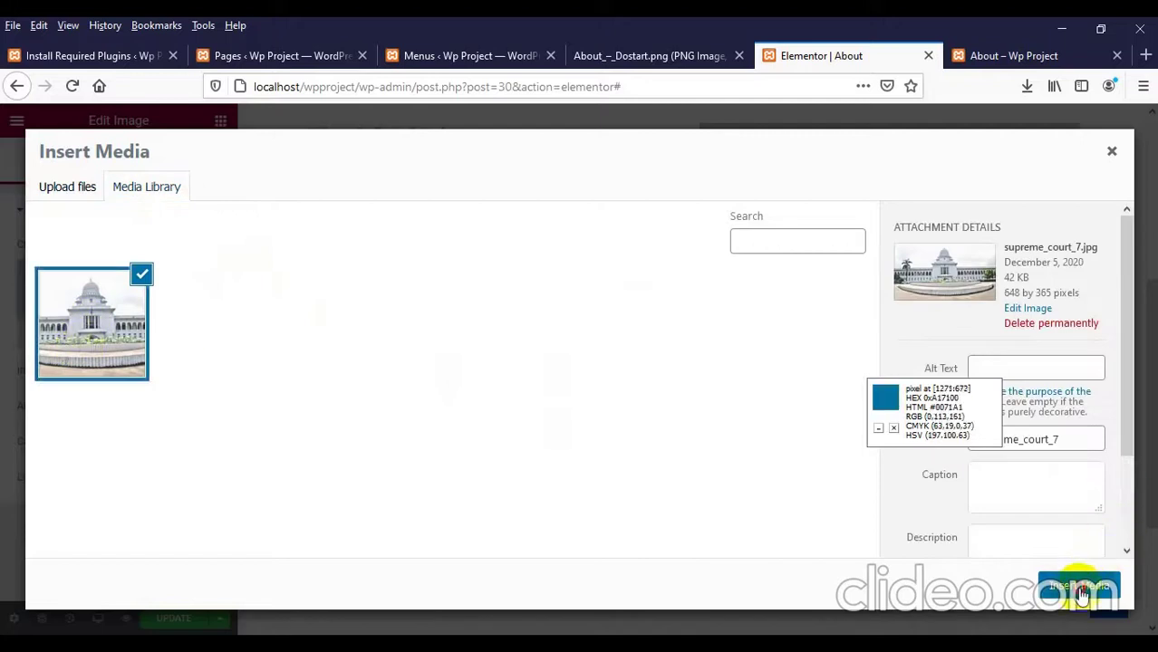
click(1078, 586)
Step: Set the image size to Full and update the page
scroll(392, 481, down, 2)
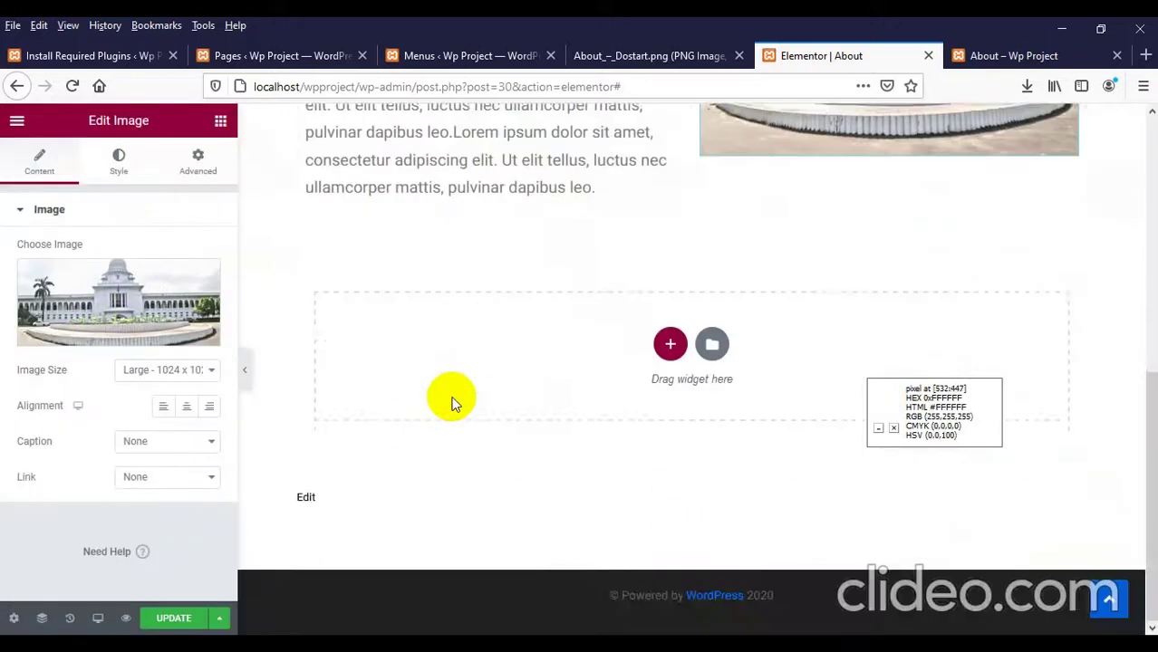
click(125, 379)
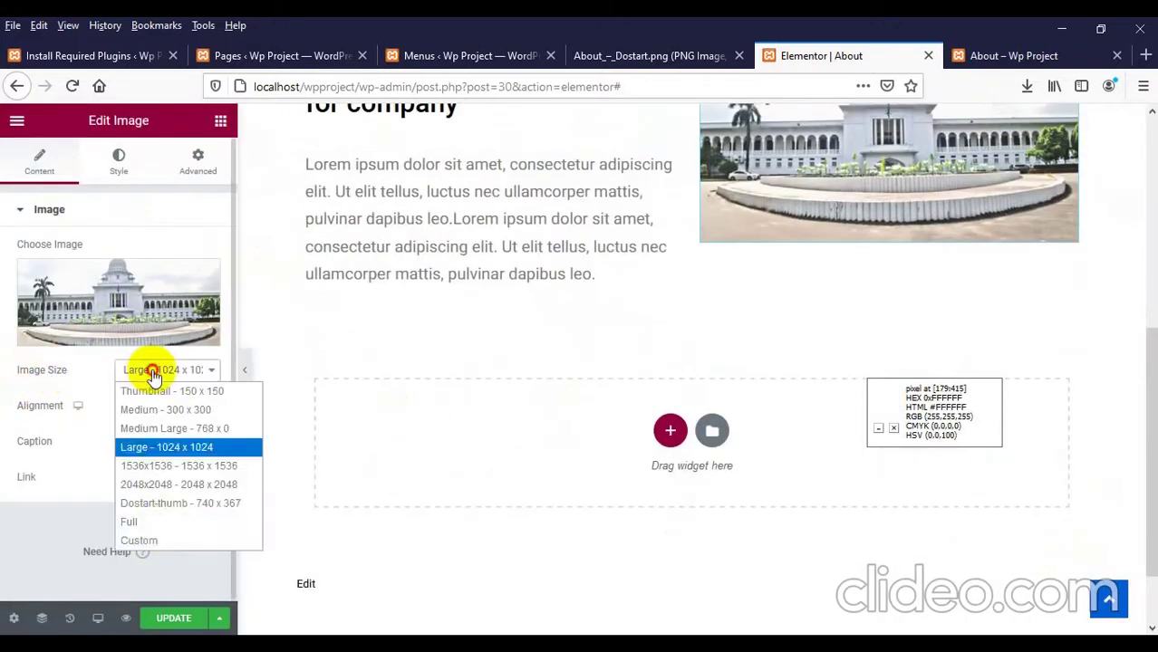
click(145, 520)
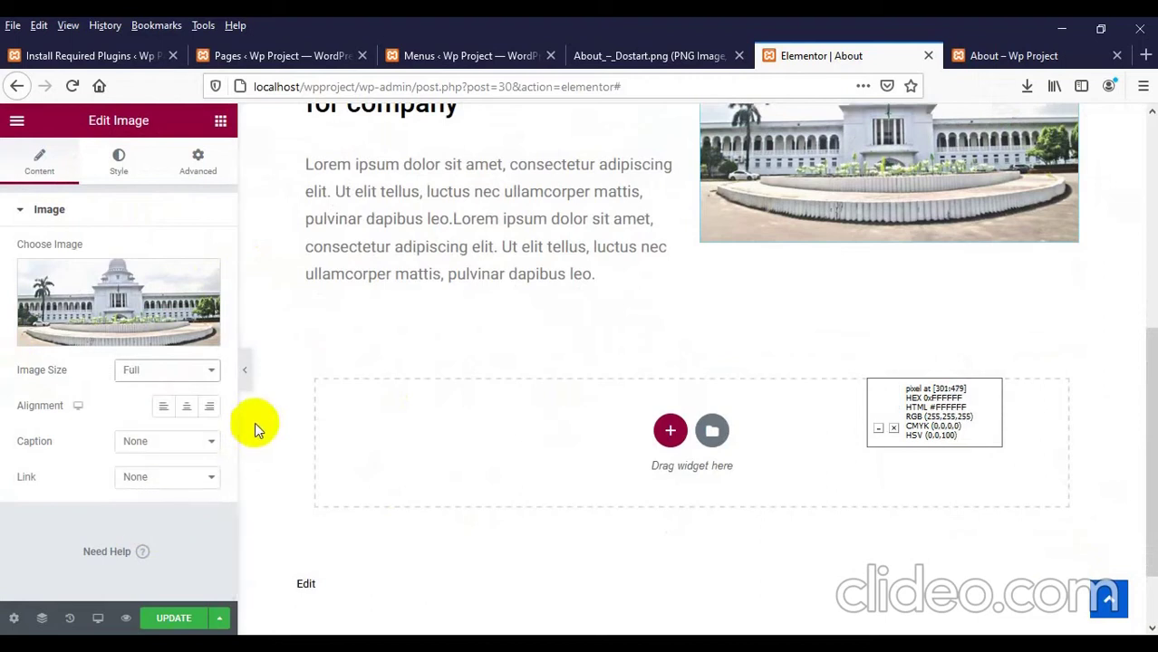
click(173, 618)
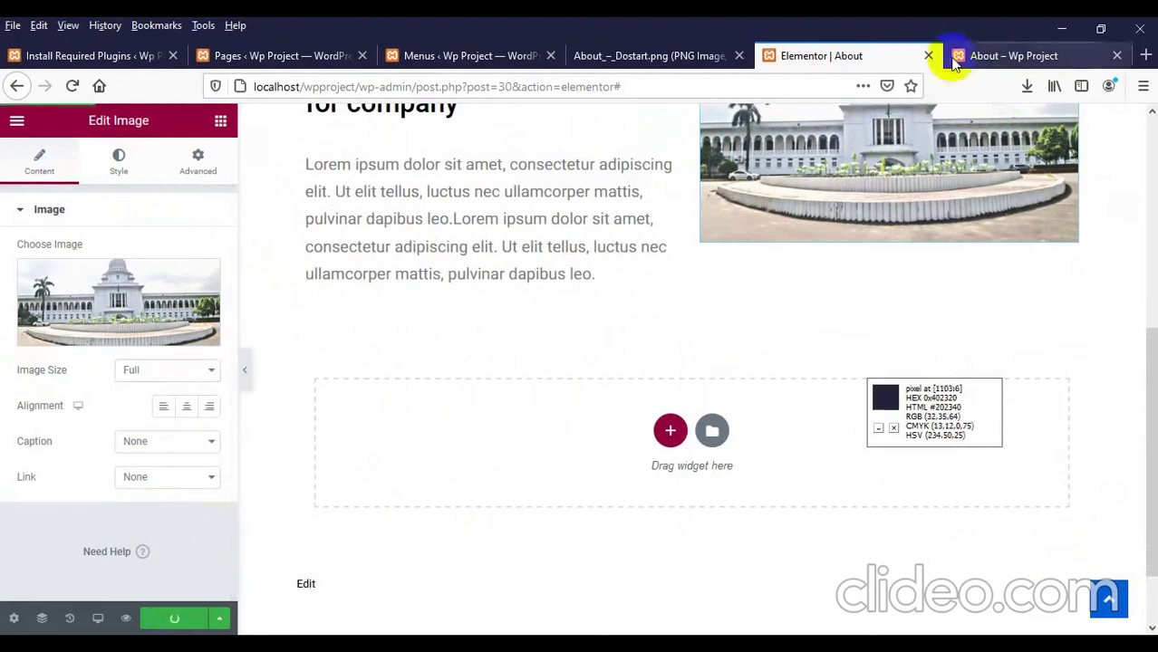
click(977, 57)
right_click(415, 278)
click(535, 297)
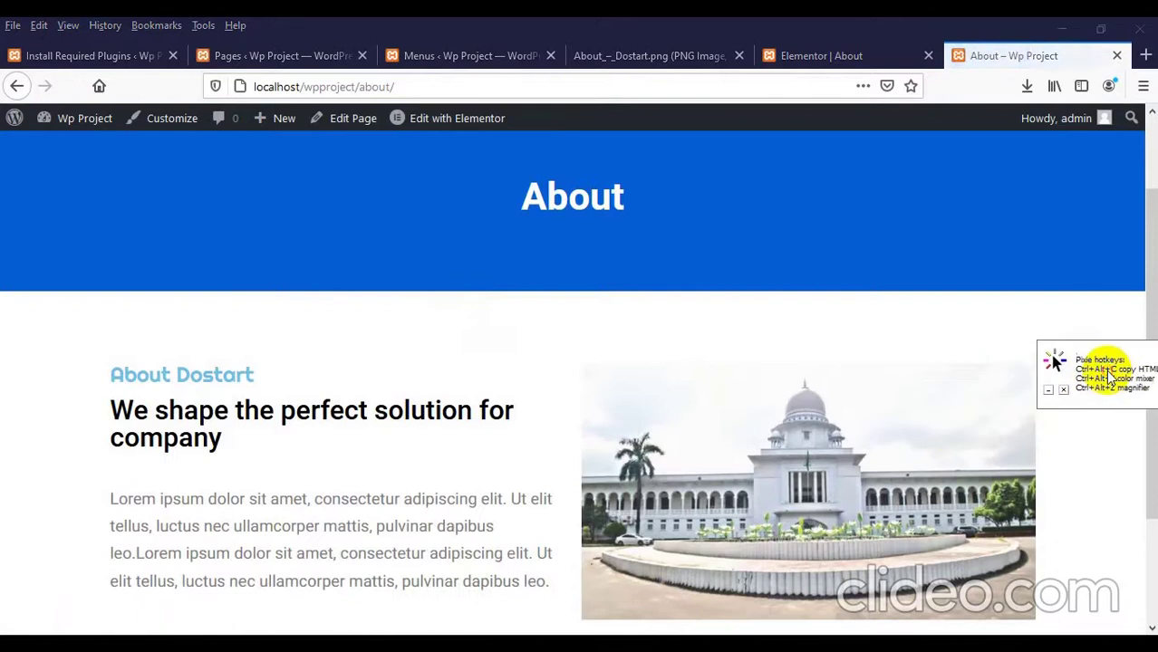
scroll(652, 424, down, 3)
scroll(470, 406, up, 2)
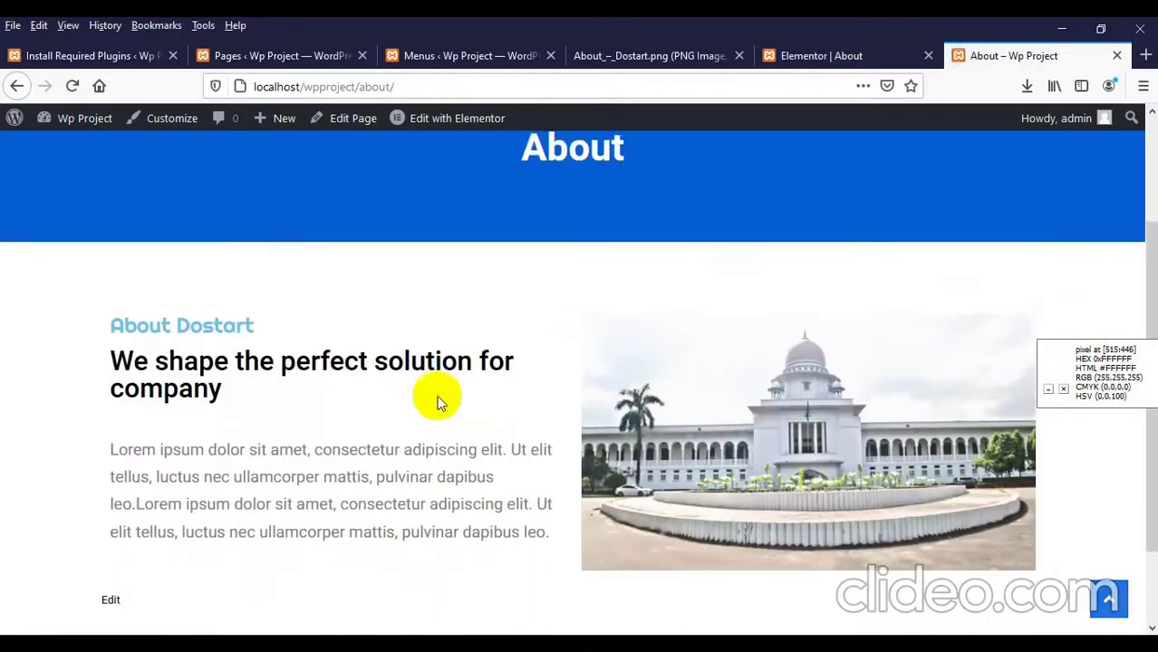
scroll(437, 395, down, 2)
scroll(485, 397, up, 3)
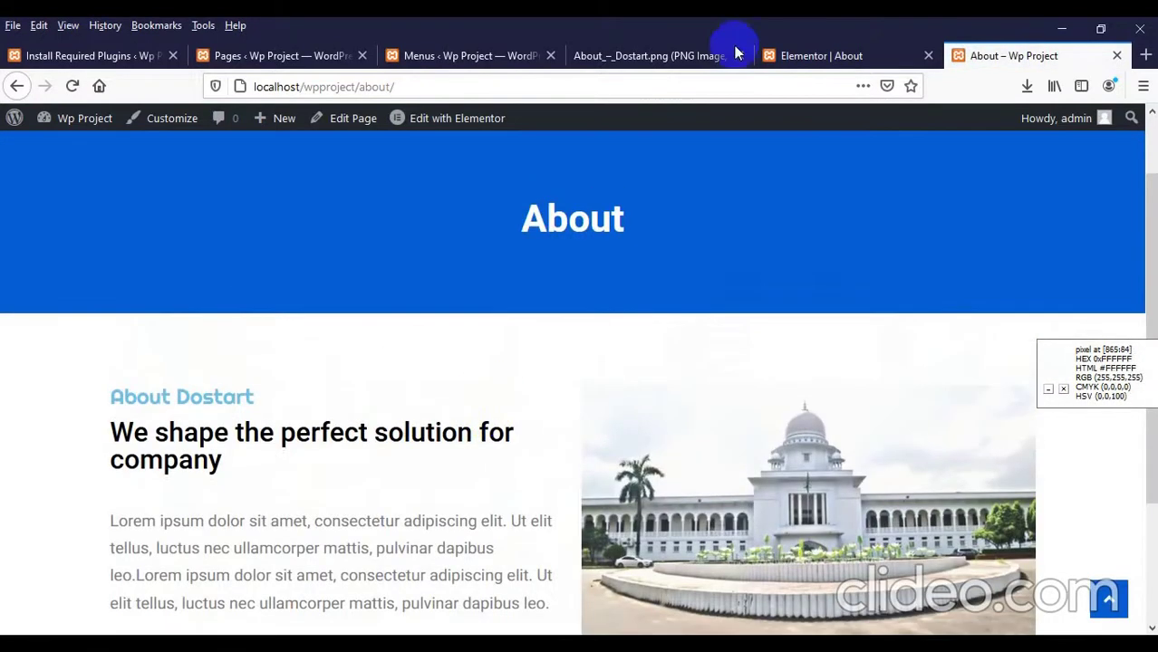
click(625, 55)
scroll(505, 381, down, 5)
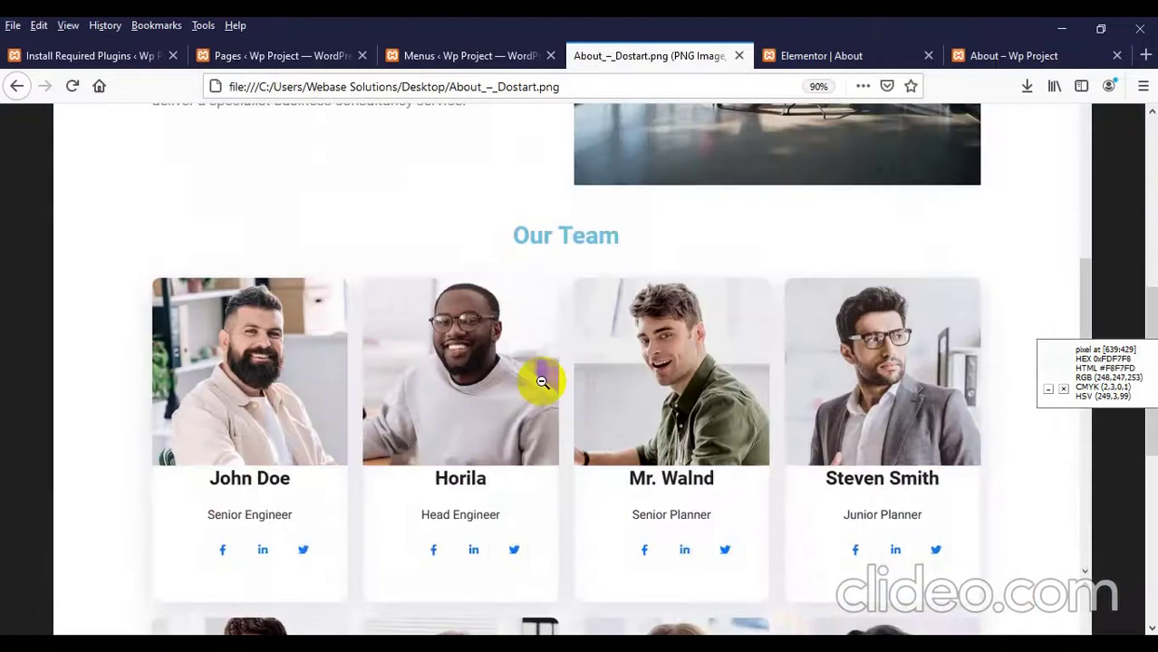
scroll(505, 381, up, 4)
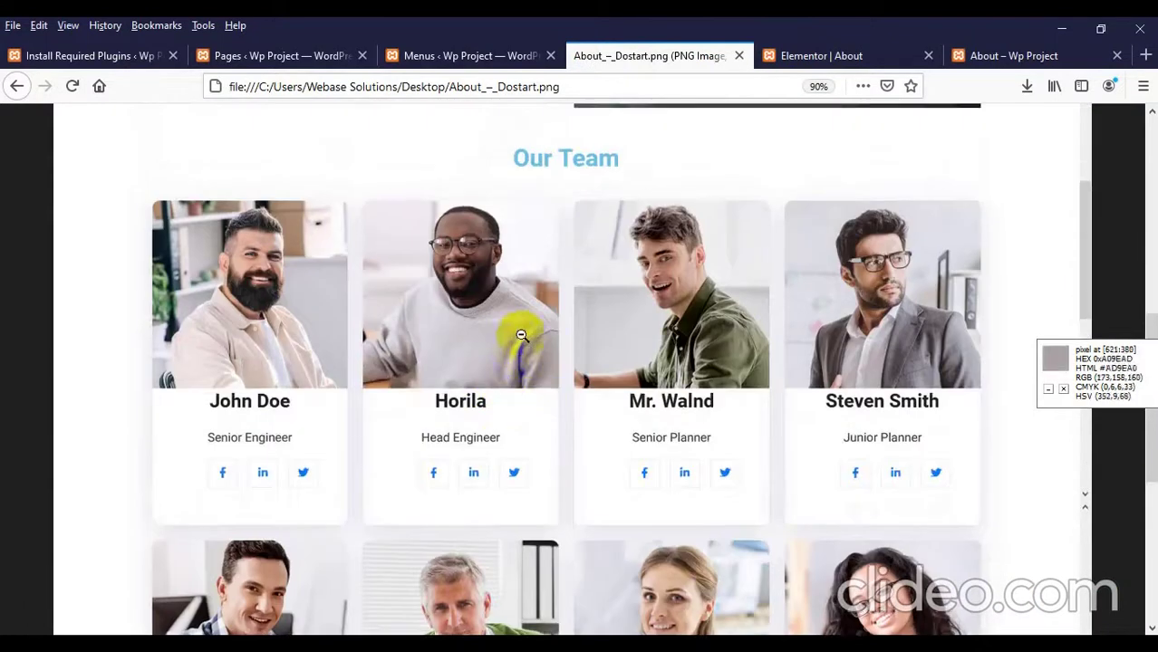
click(809, 56)
scroll(657, 133, down, 1)
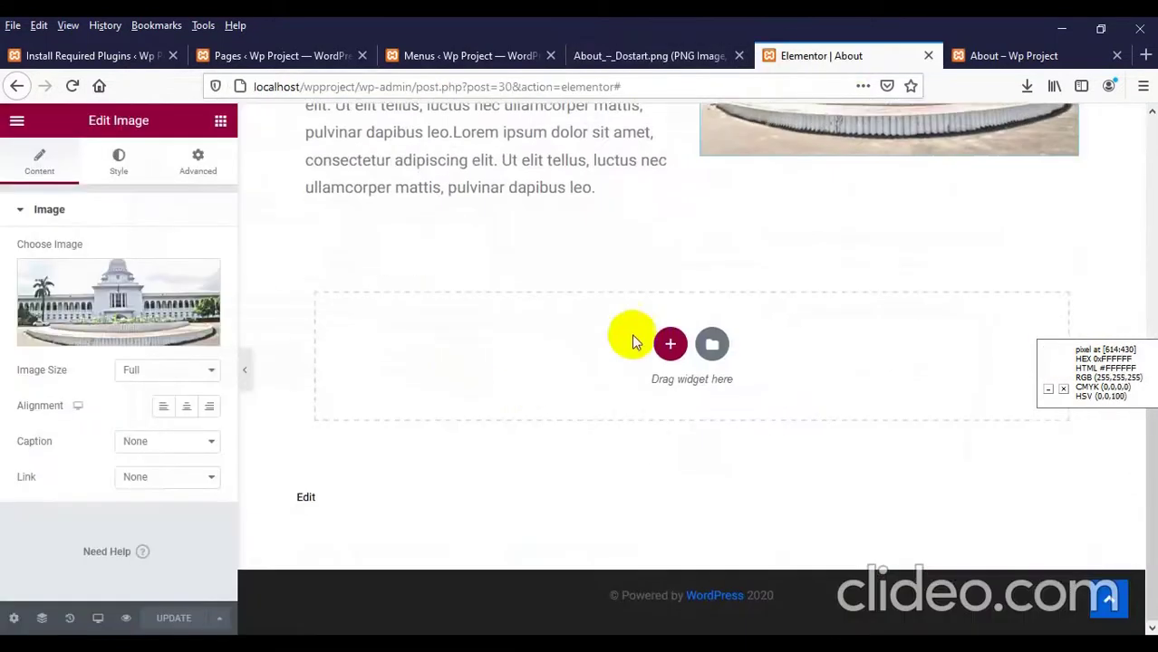
click(668, 344)
Step: Add a one-column section with a centred 'Our Team' heading
click(448, 384)
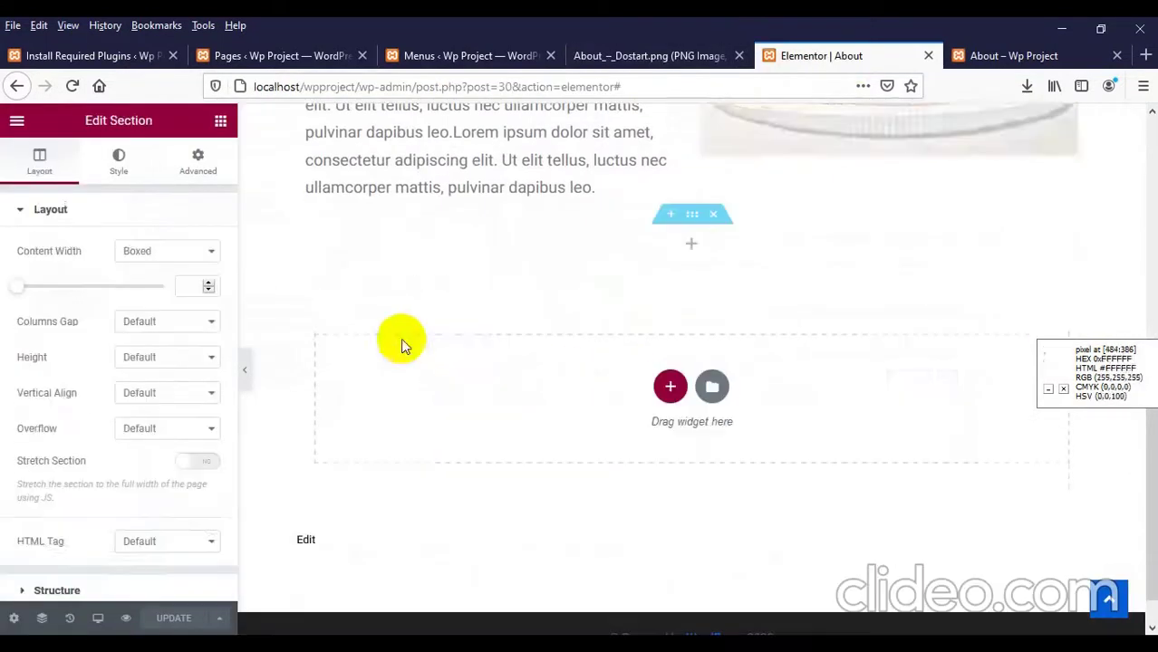
click(220, 120)
drag(188, 299, 711, 243)
click(126, 286)
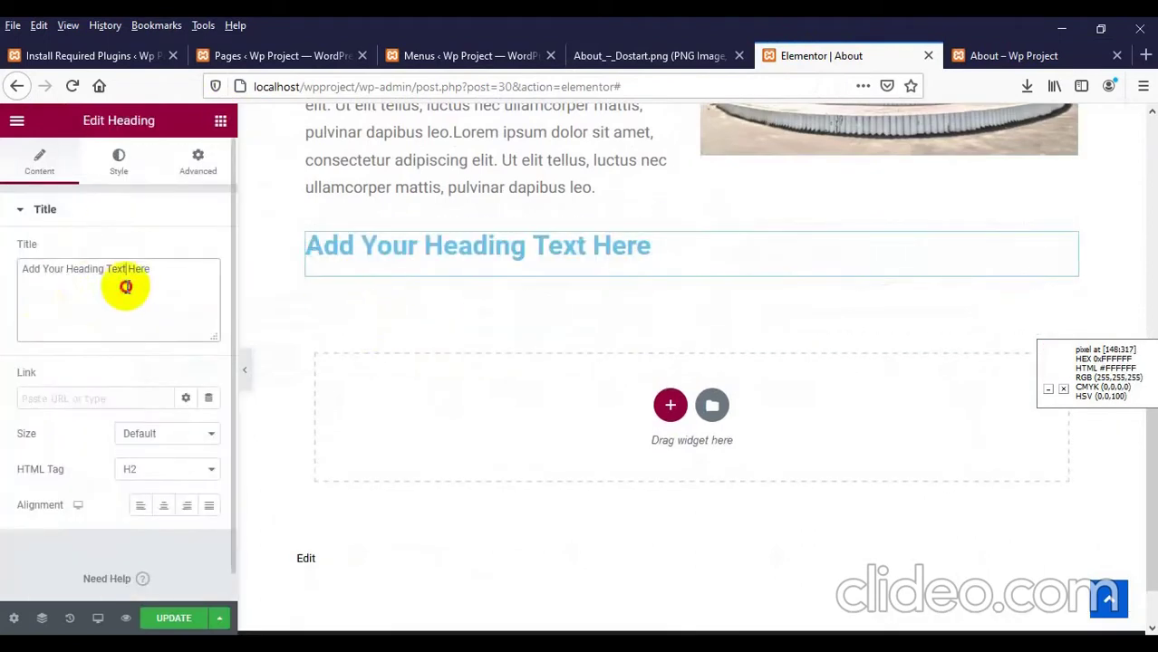
text(Our Team)
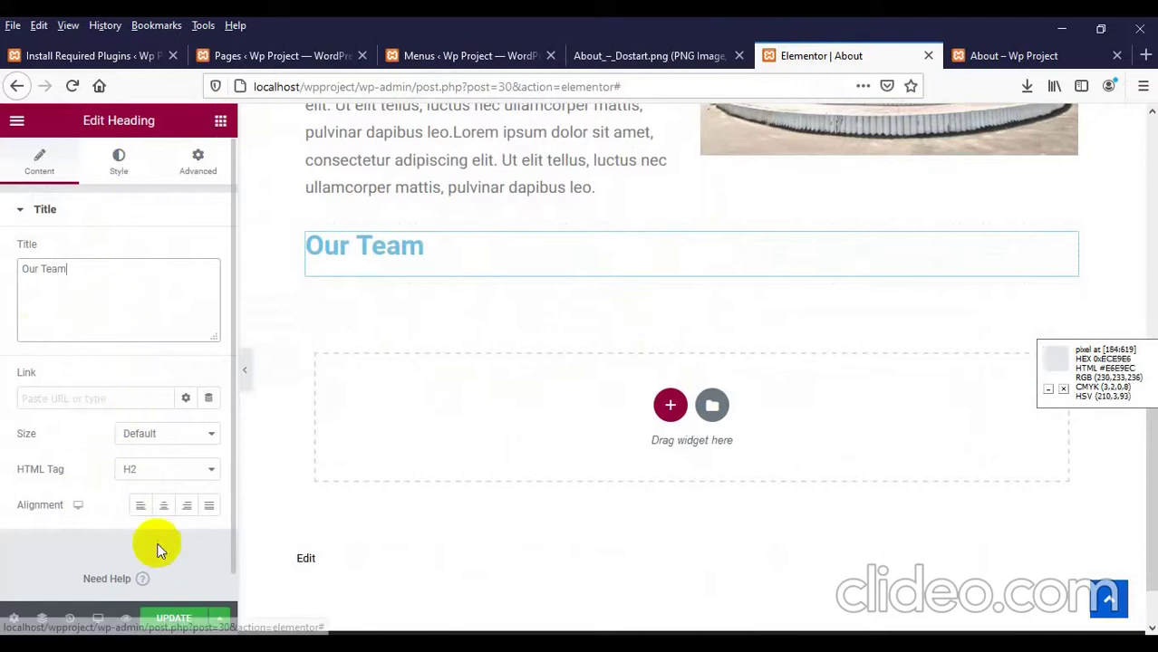
click(164, 506)
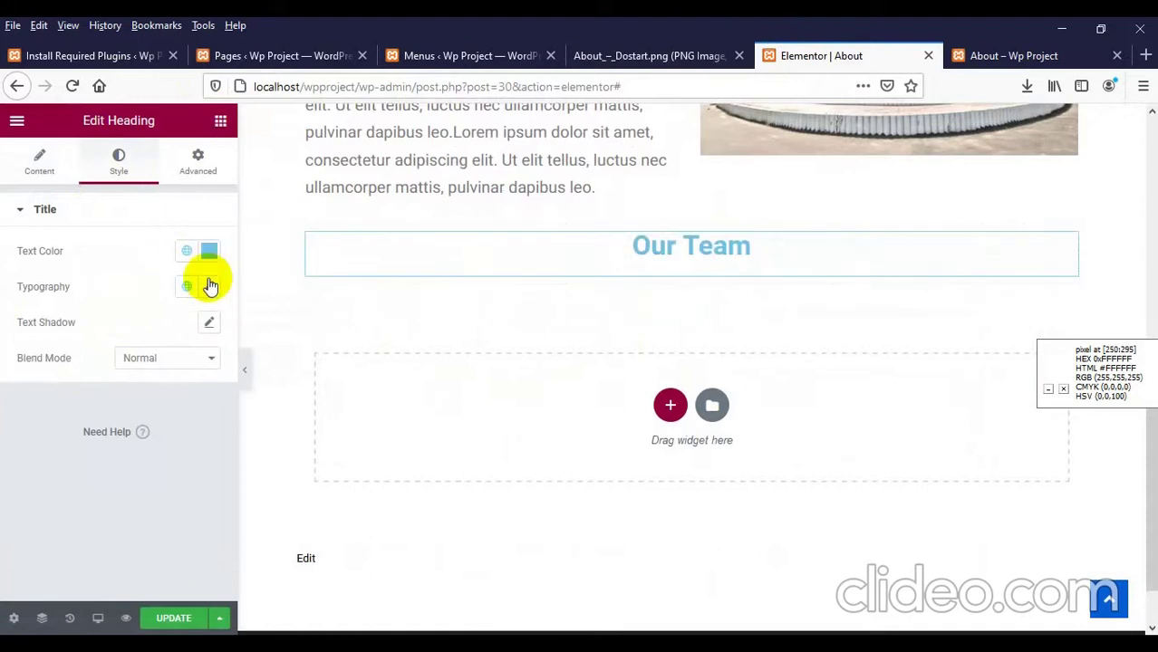
Step: Set the heading's typography size to 25 and give the section 30 px top padding
click(210, 287)
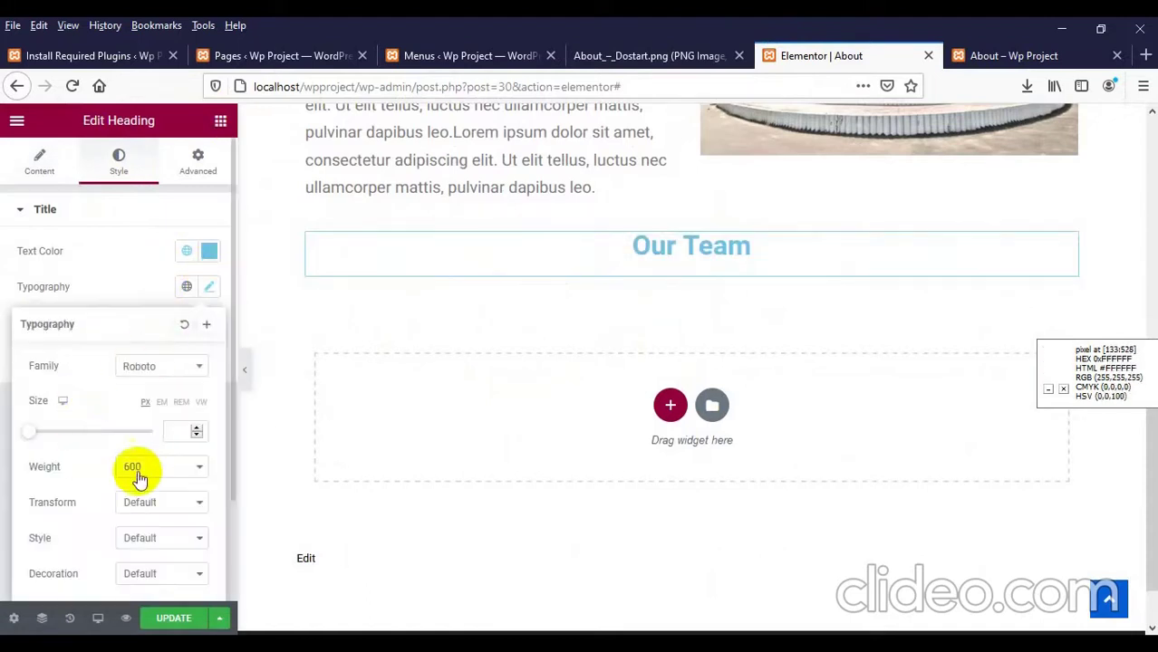
text(25)
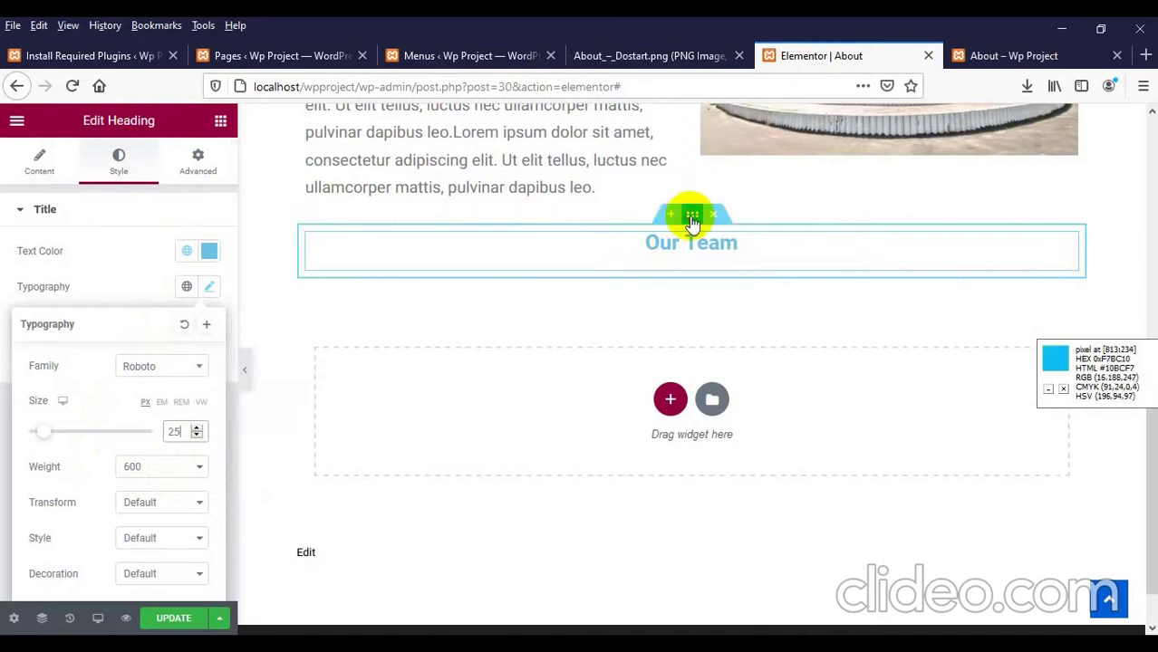
click(691, 217)
click(191, 160)
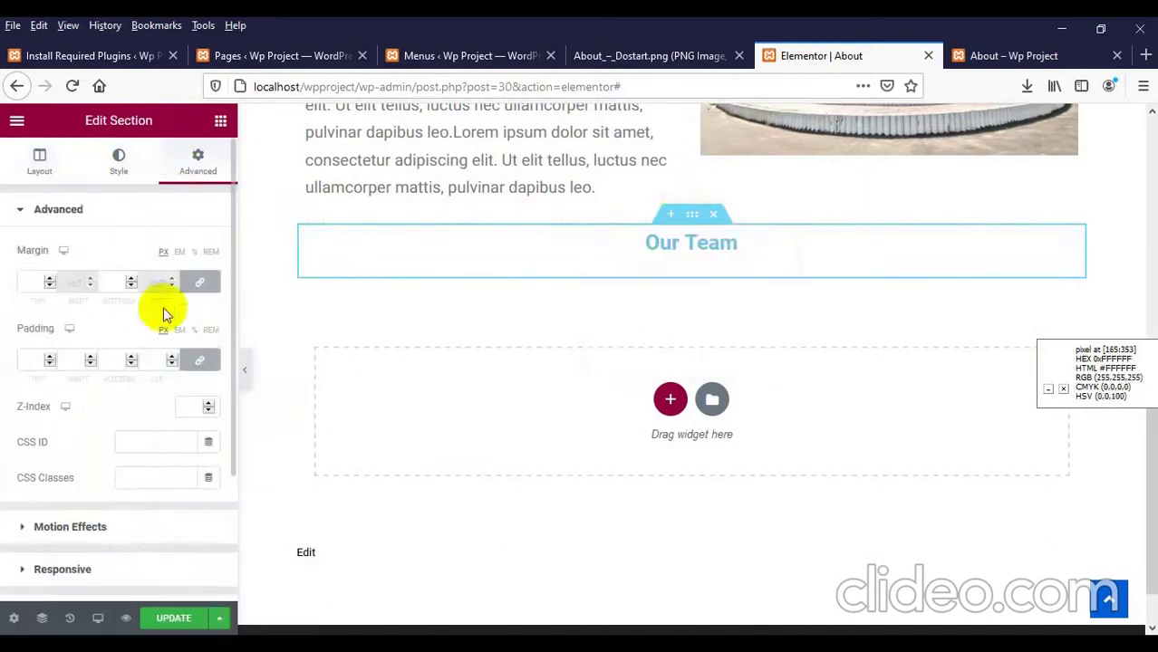
click(199, 359)
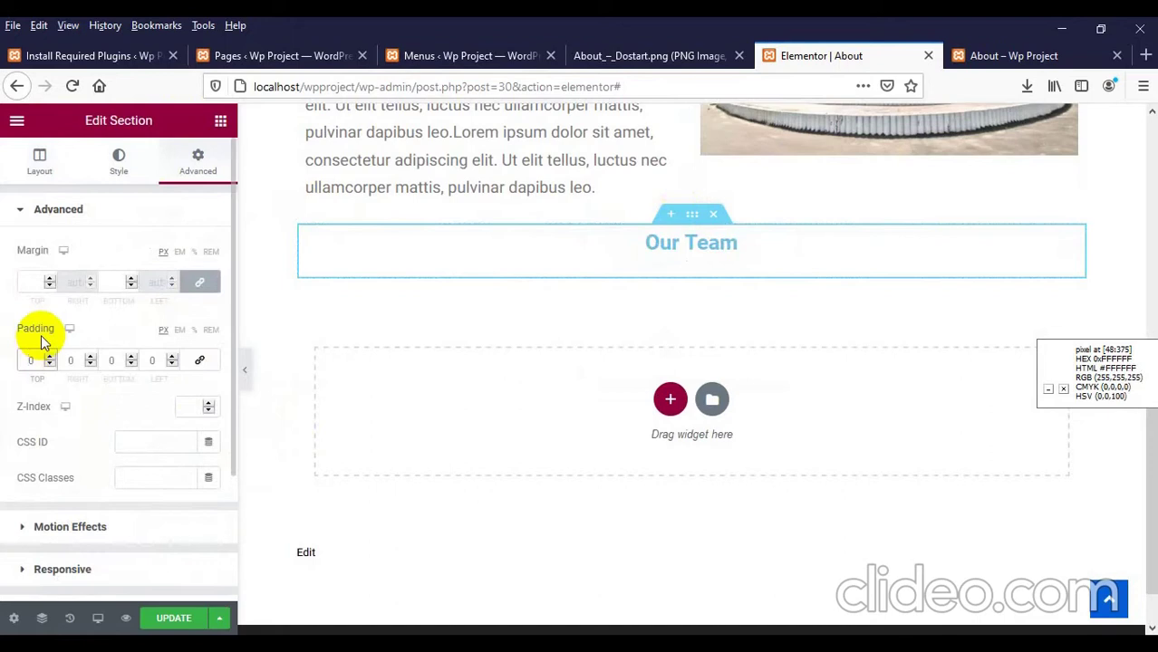
text(3)
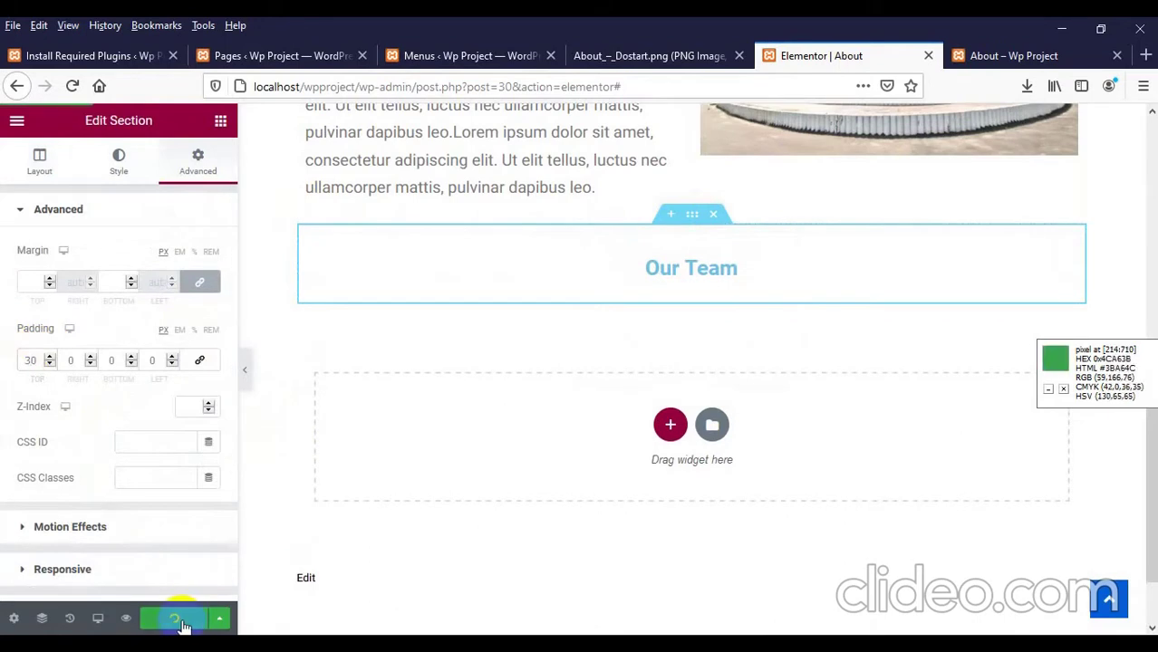
click(970, 55)
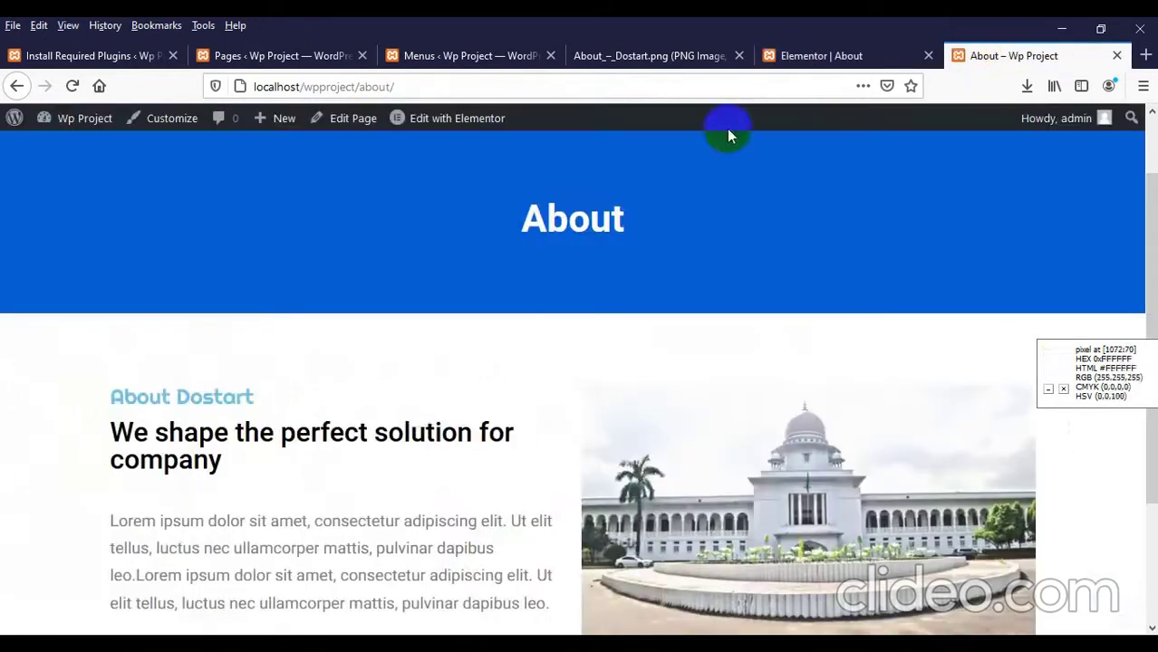
Step: Reload the live About page to see the Our Team heading and compare with the mockup's team cards
right_click(405, 240)
click(521, 254)
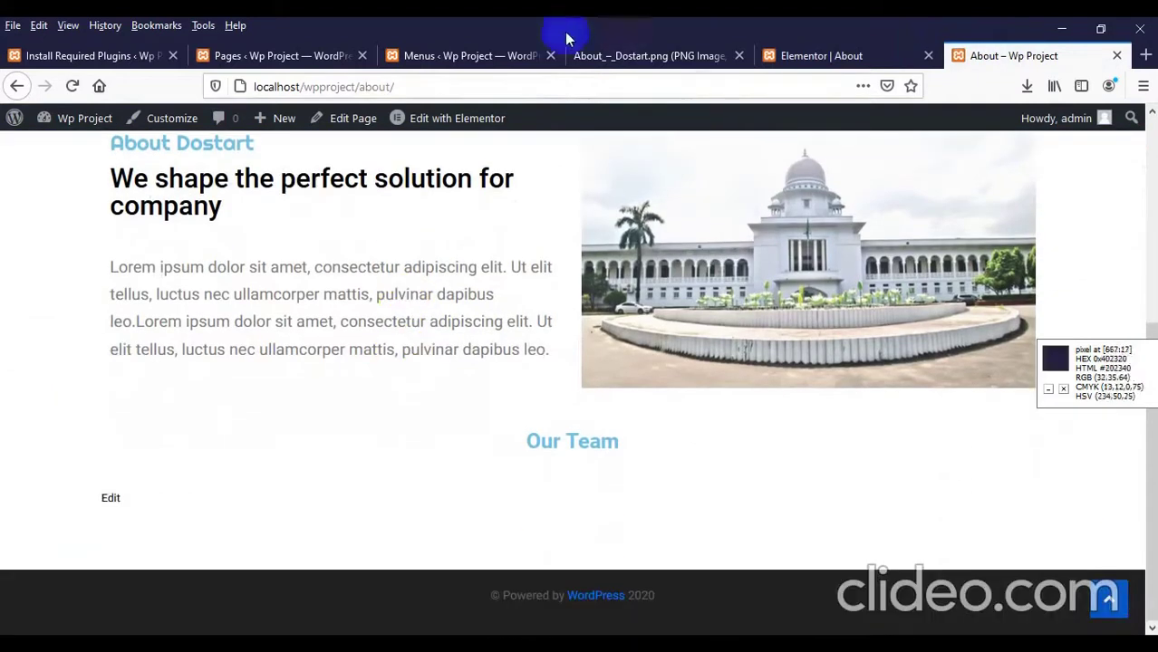
click(567, 52)
scroll(327, 311, down, 3)
scroll(292, 331, up, 2)
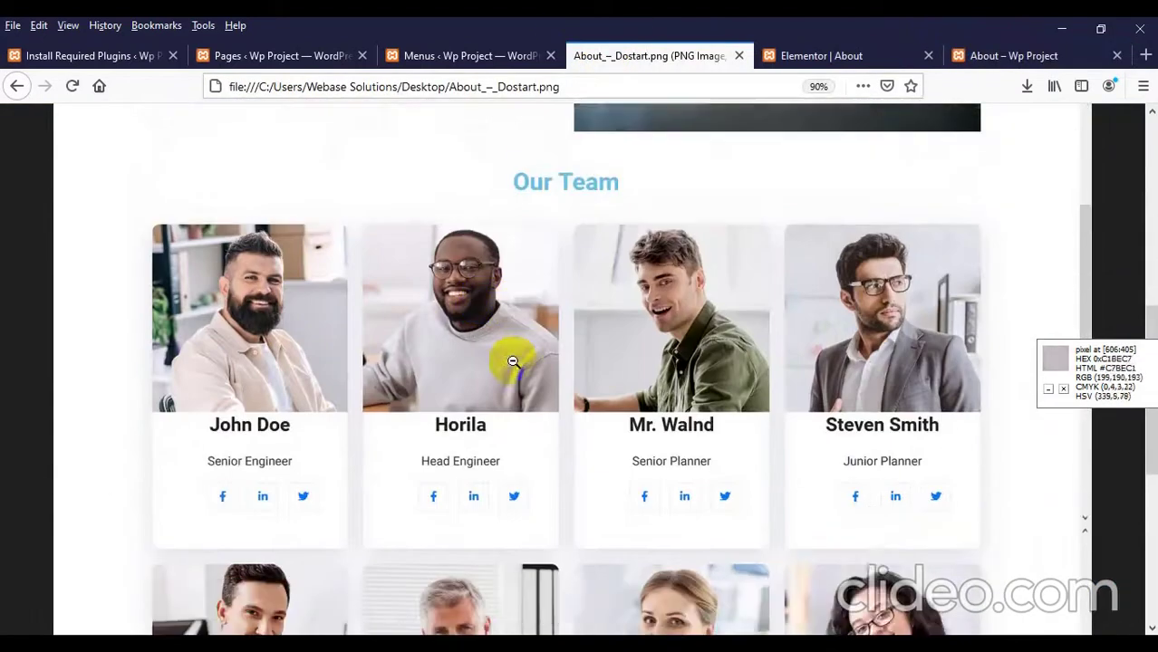
scroll(513, 361, down, 1)
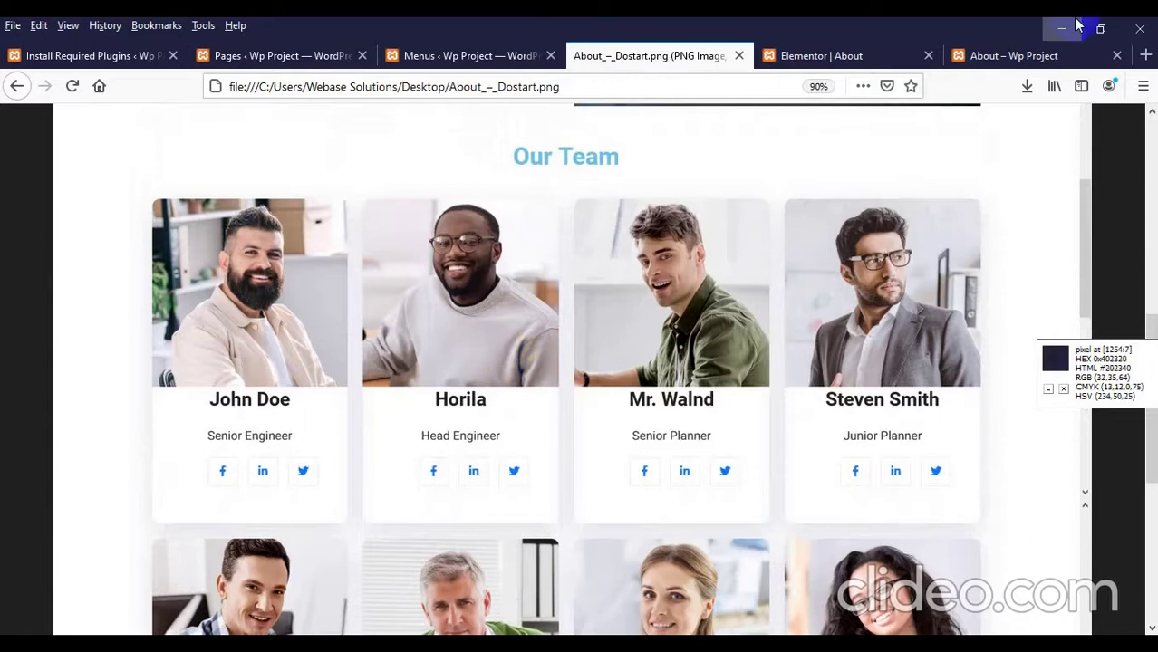
click(897, 56)
scroll(24, 343, up, 5)
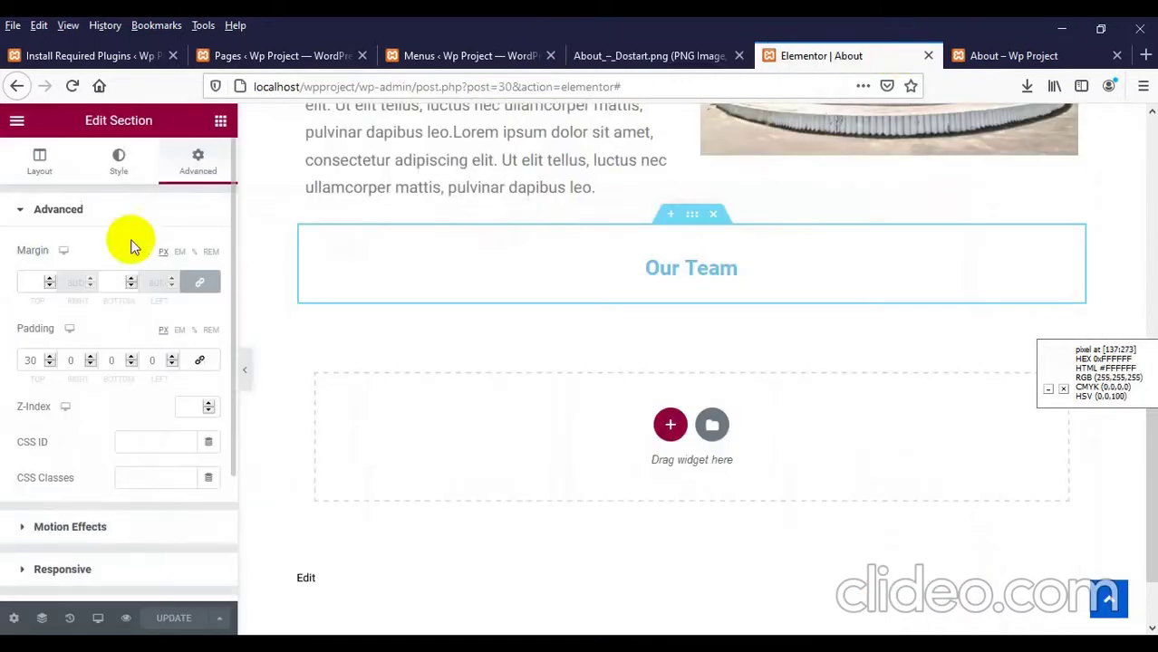
Step: Add a new three-column section below the Our Team heading
click(220, 120)
scroll(38, 372, down, 2)
scroll(36, 371, down, 10)
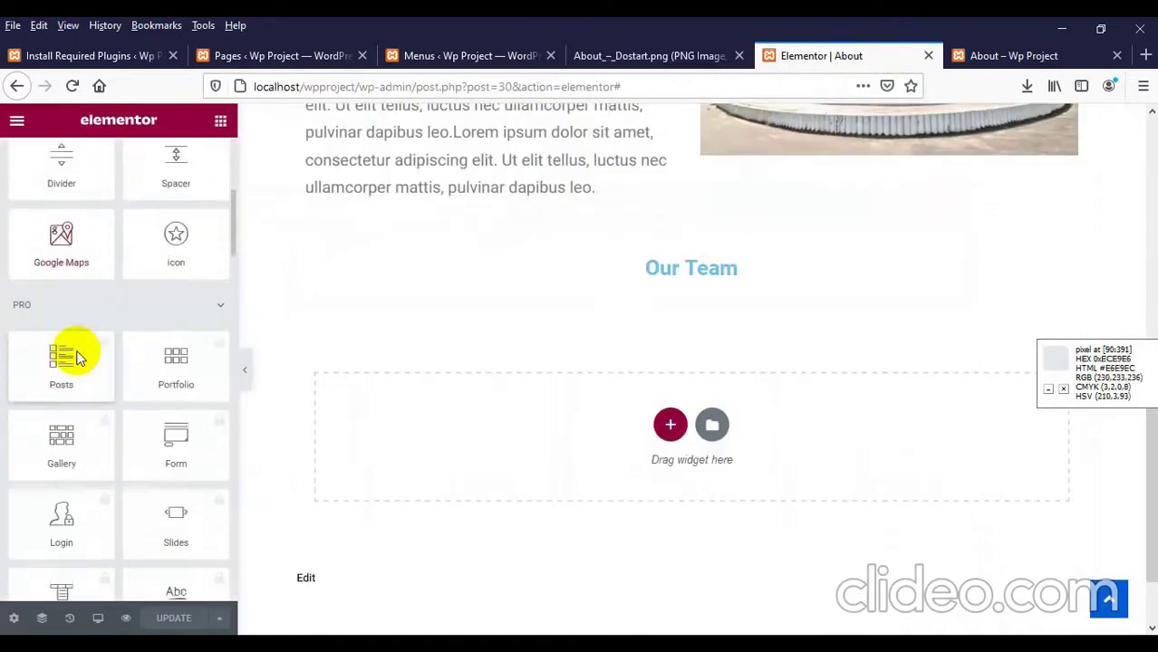
scroll(78, 348, up, 1)
scroll(658, 503, up, 1)
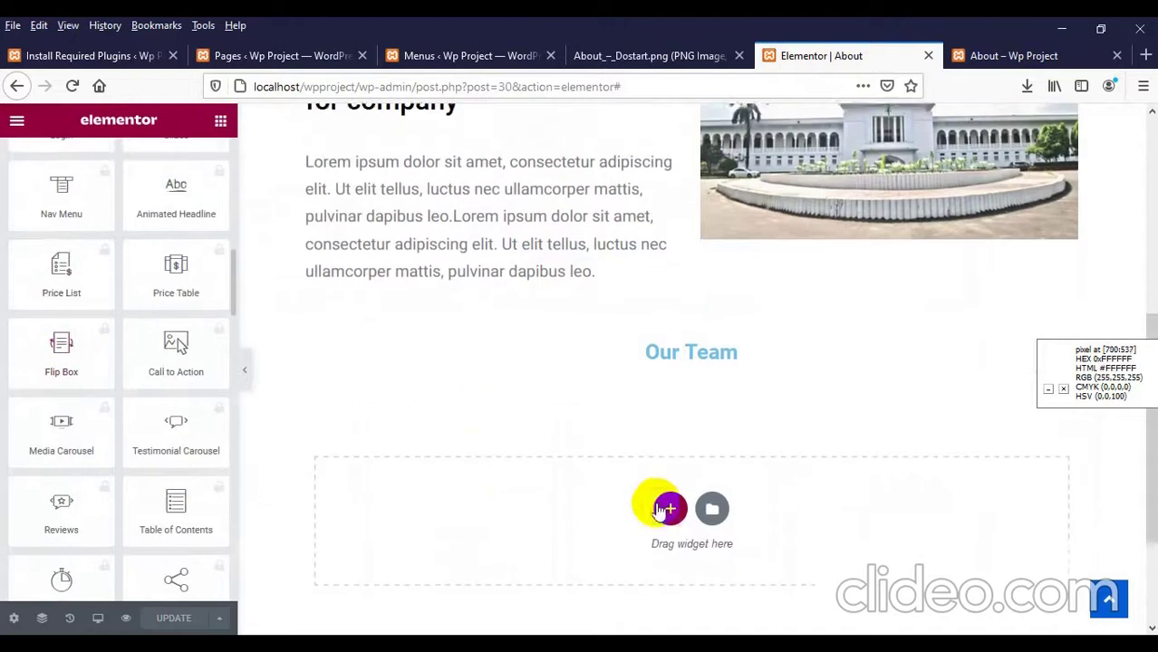
click(664, 504)
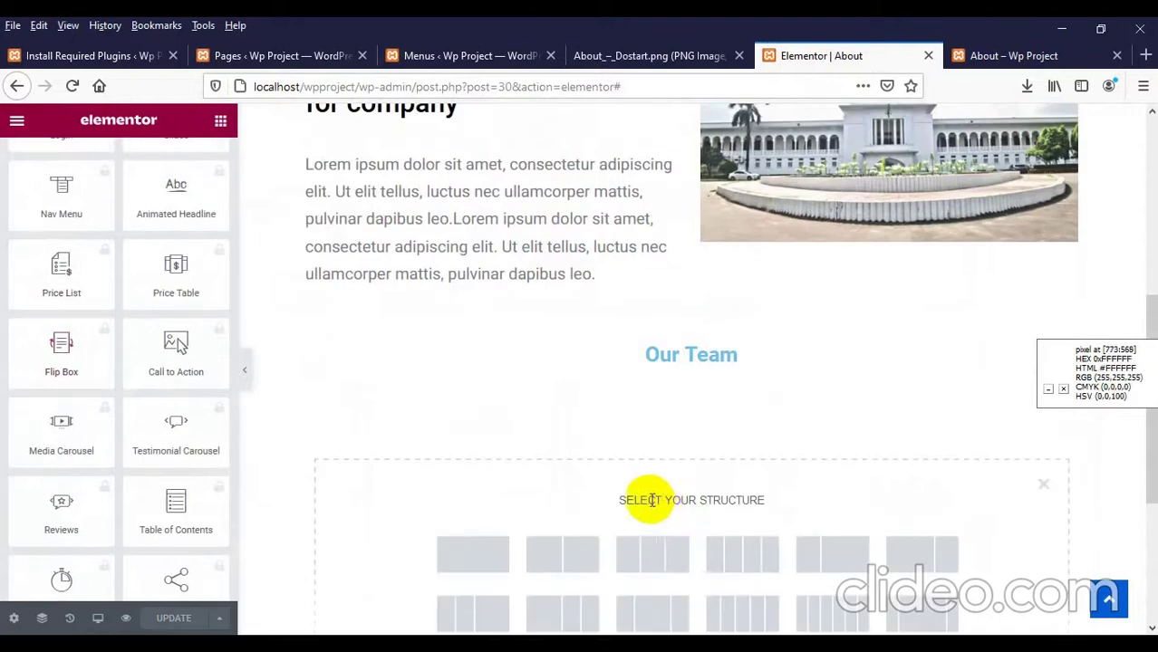
click(650, 573)
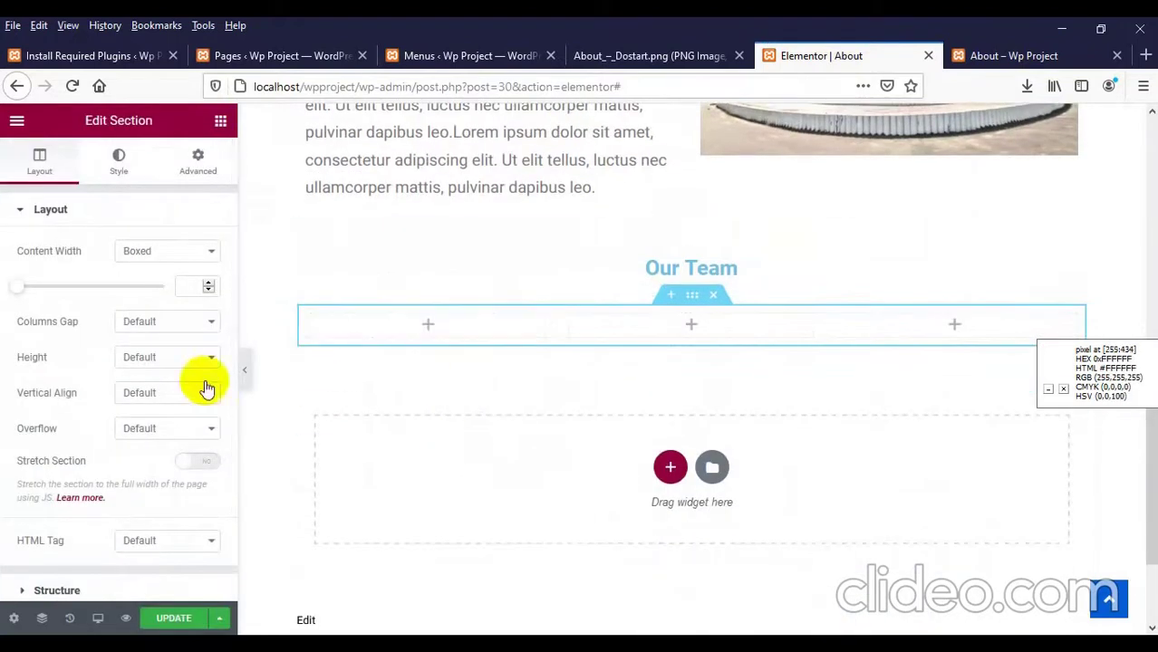
Step: Place a UTA Team member card in the first column
click(220, 124)
scroll(103, 422, down, 10)
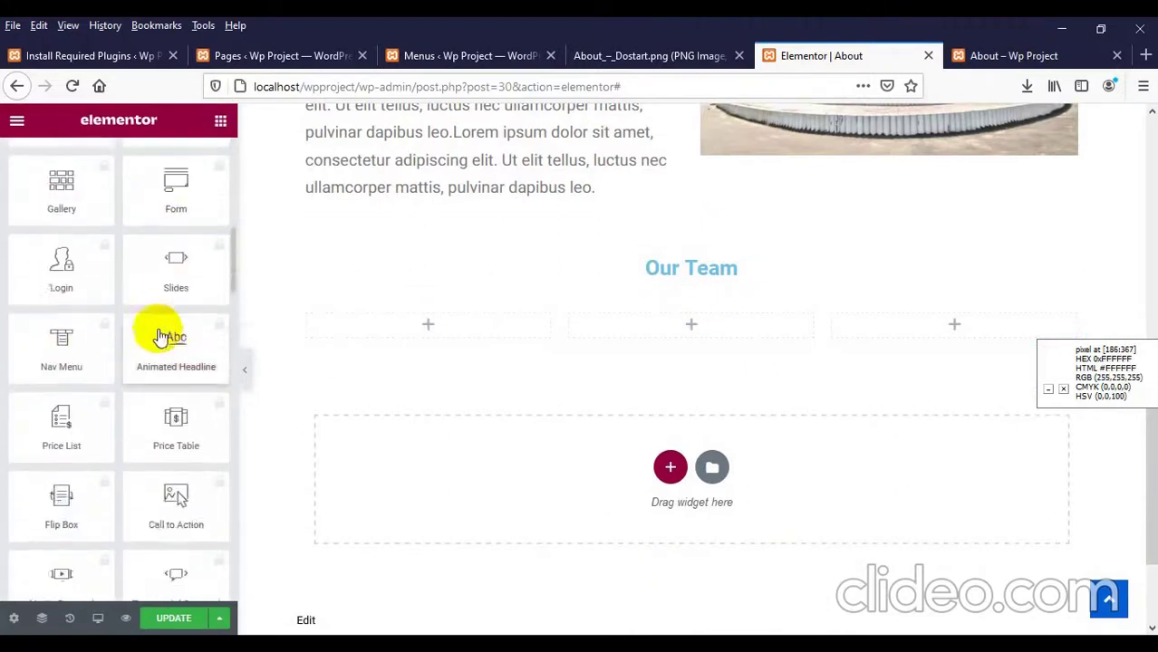
scroll(155, 350, down, 4)
drag(233, 308, 199, 562)
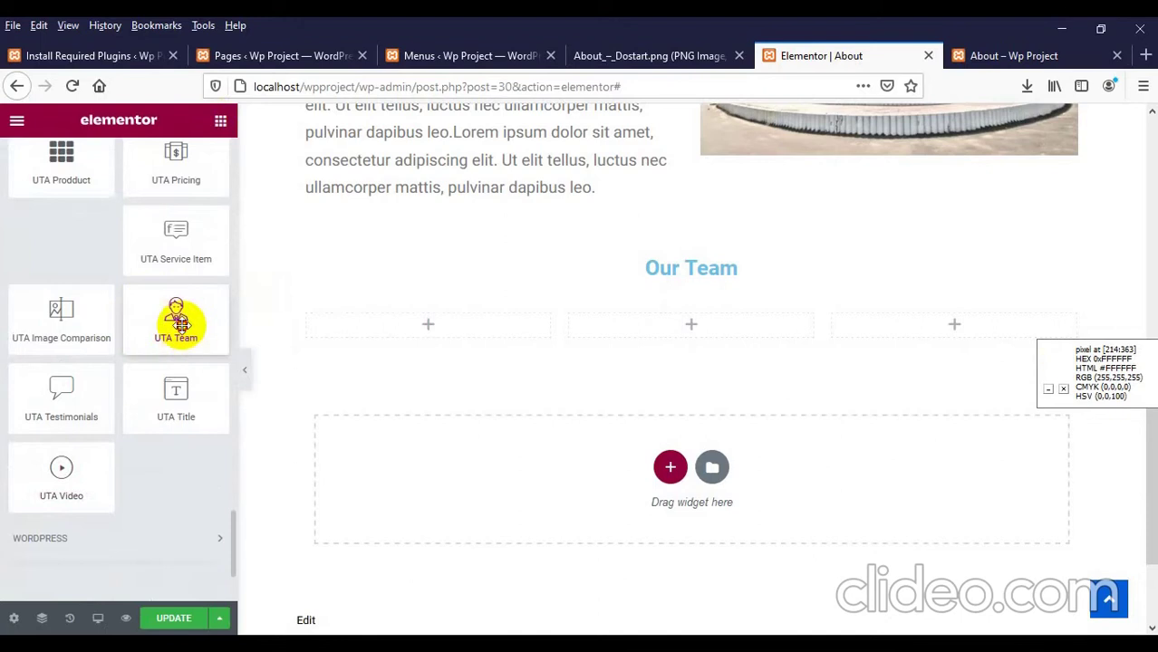
drag(180, 322, 415, 314)
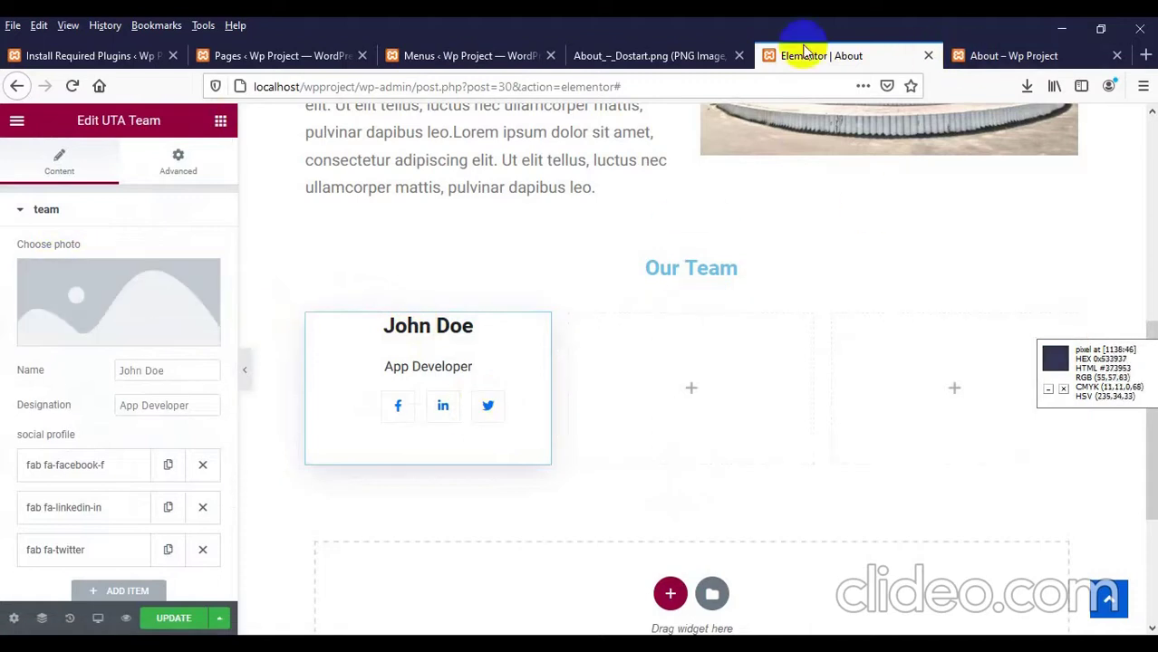
Step: Upload Screenshot_1.png and insert it as the John Doe card's photo
click(634, 56)
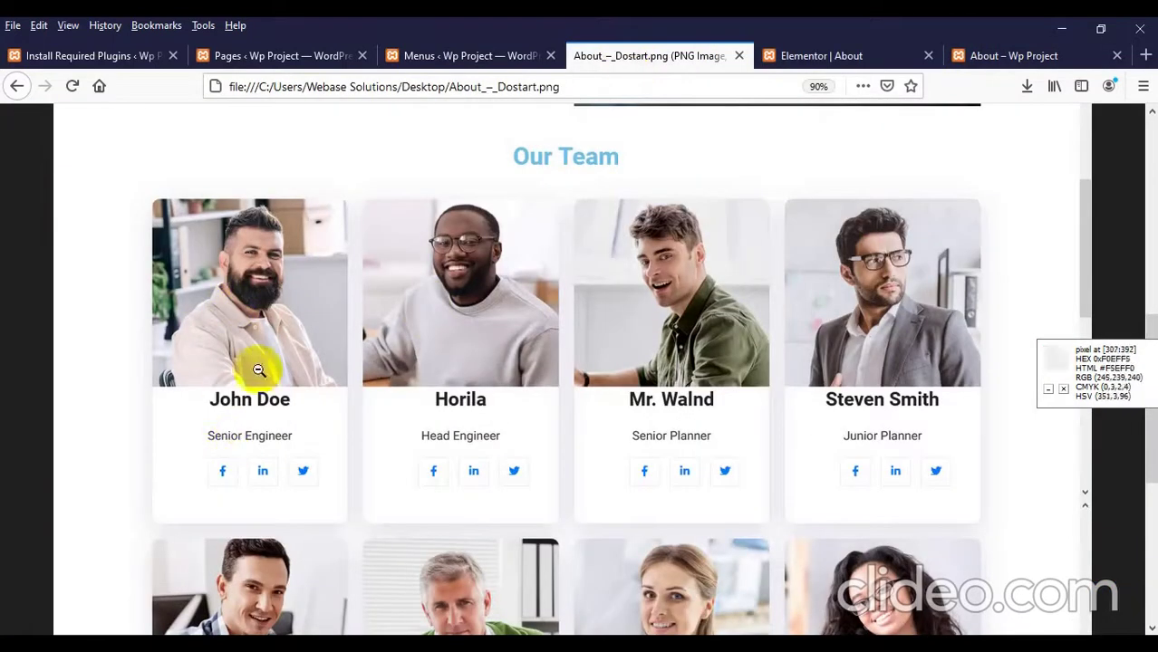
click(825, 56)
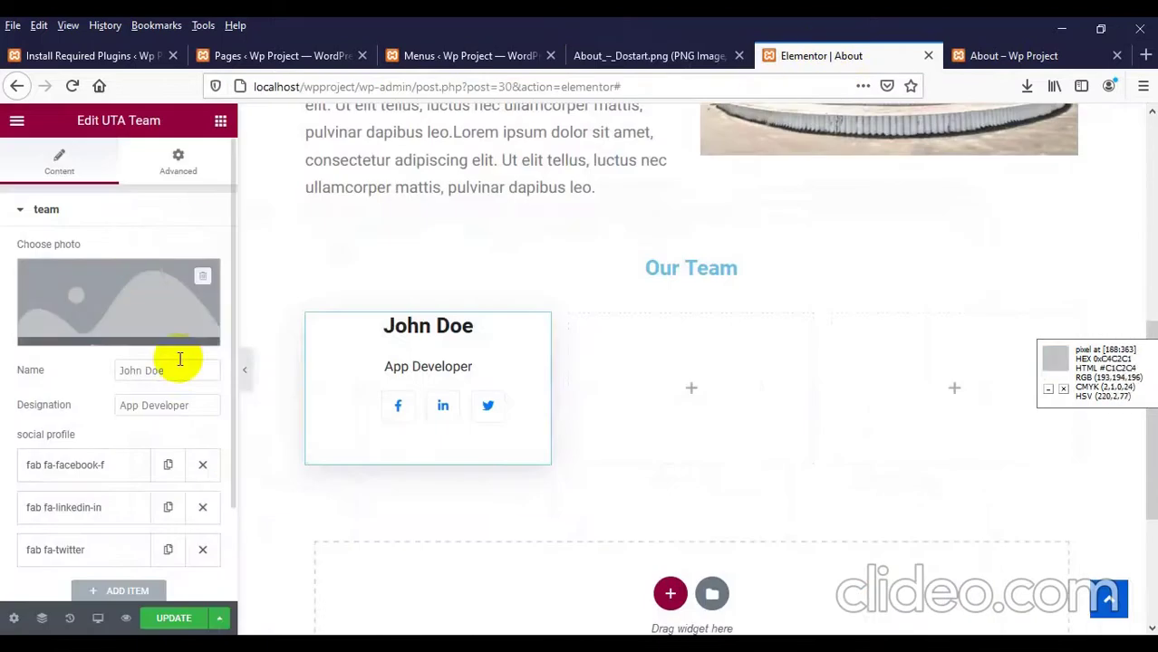
click(102, 308)
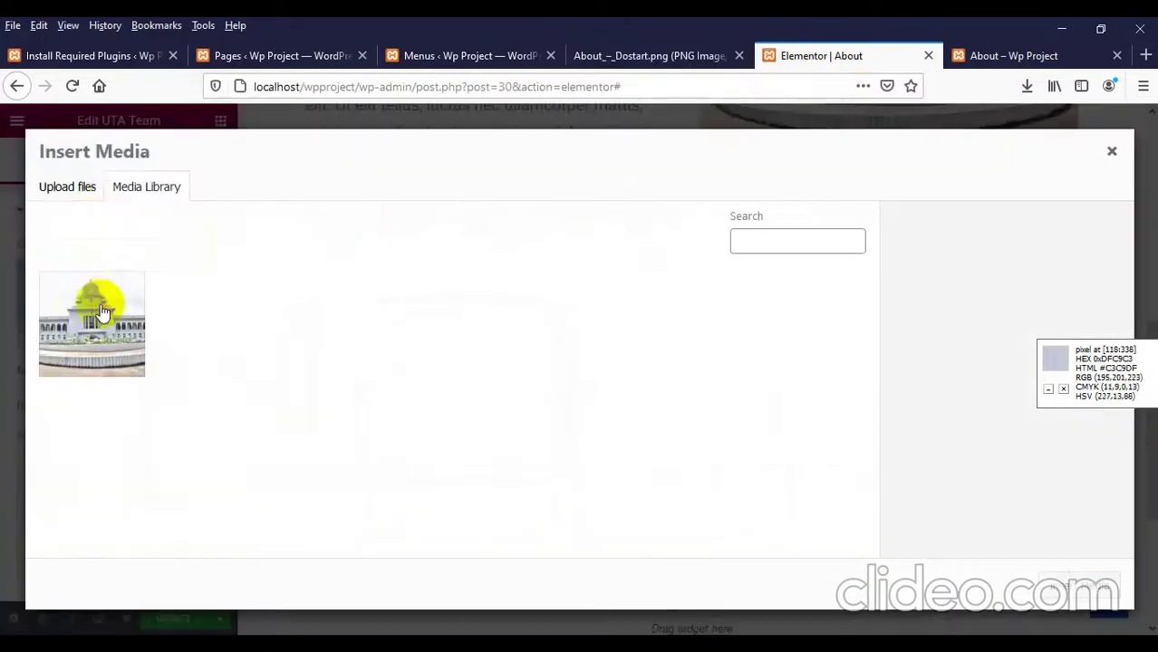
click(79, 199)
click(589, 393)
click(421, 305)
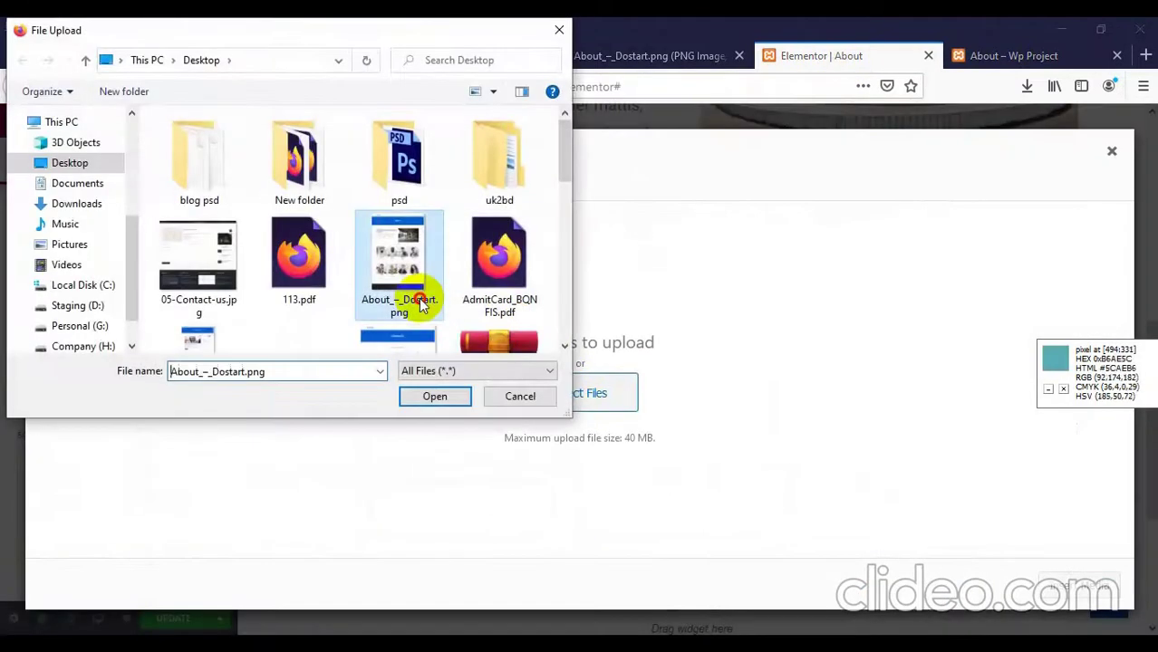
scroll(421, 305, down, 5)
click(294, 172)
double_click(294, 172)
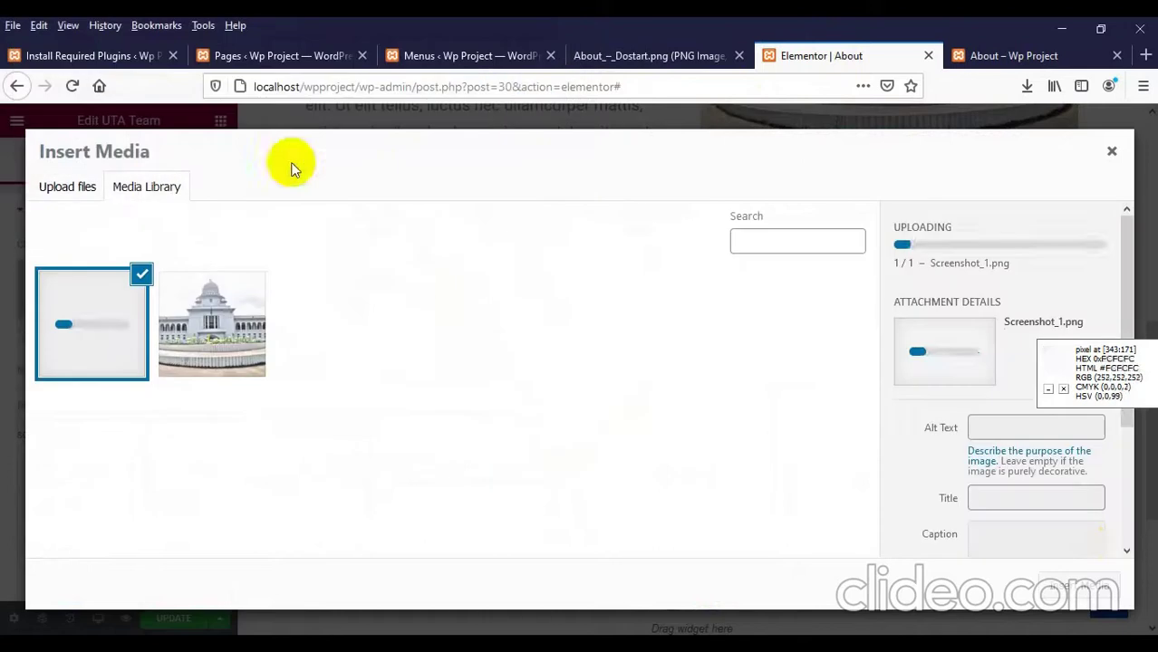
click(1087, 584)
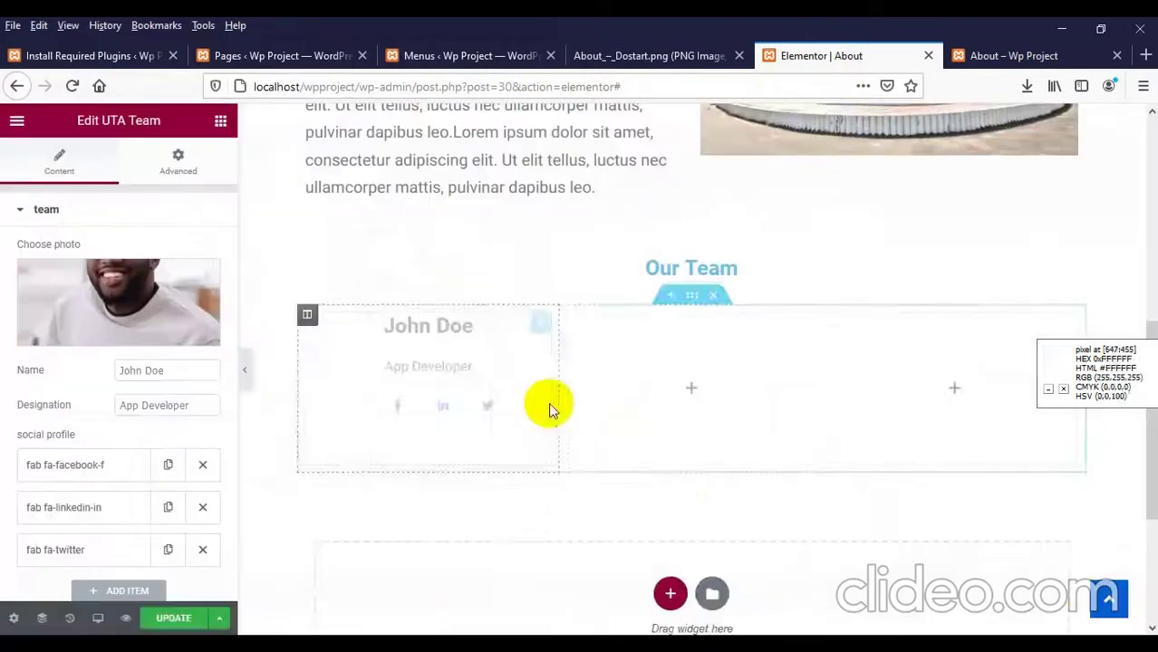
scroll(398, 407, down, 4)
scroll(399, 380, up, 1)
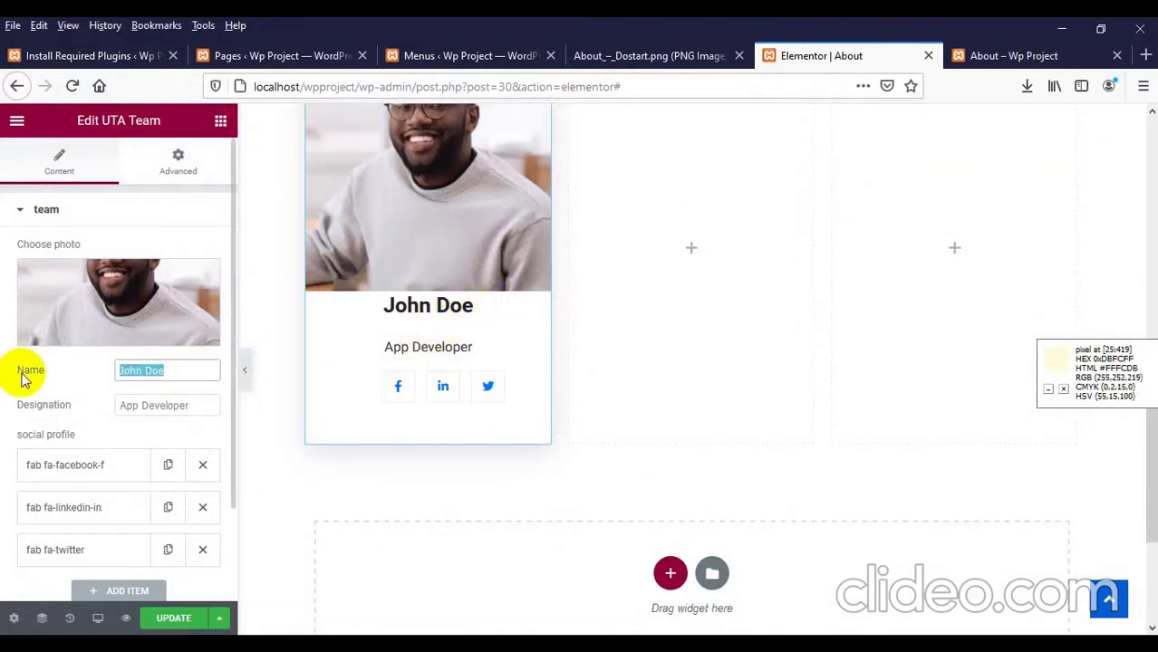
Step: Change the card's name to Eoin Morgan and its designation from App Developer to Web Developer
text(Eoig)
key(BackSpace)
text(n )
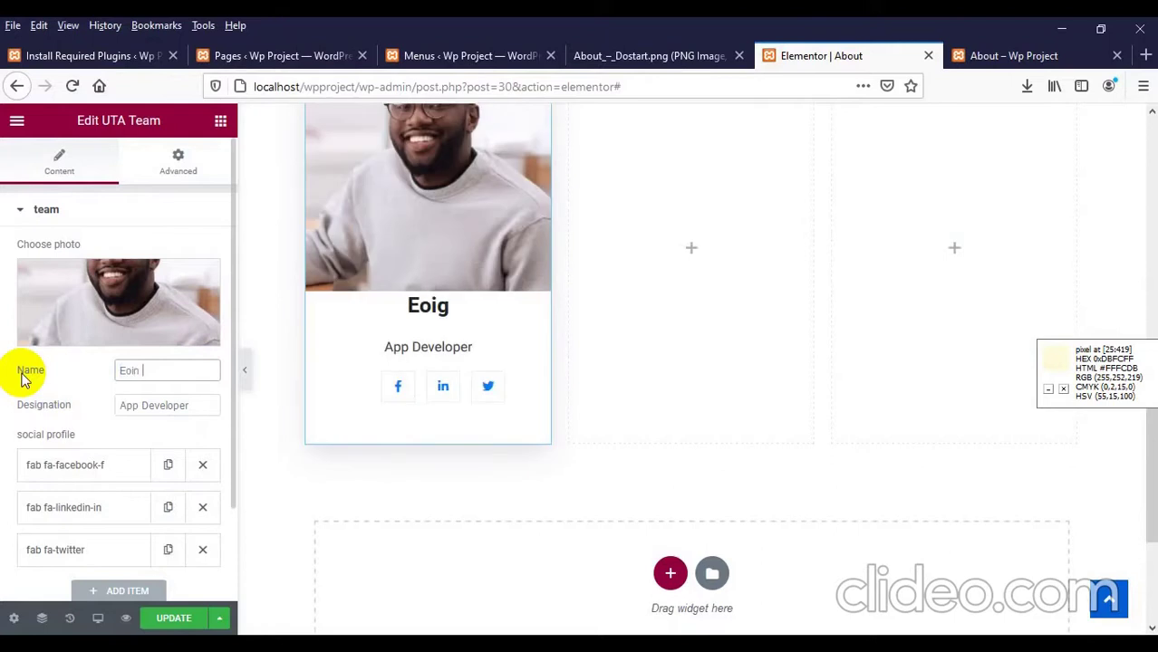
text(Morgan)
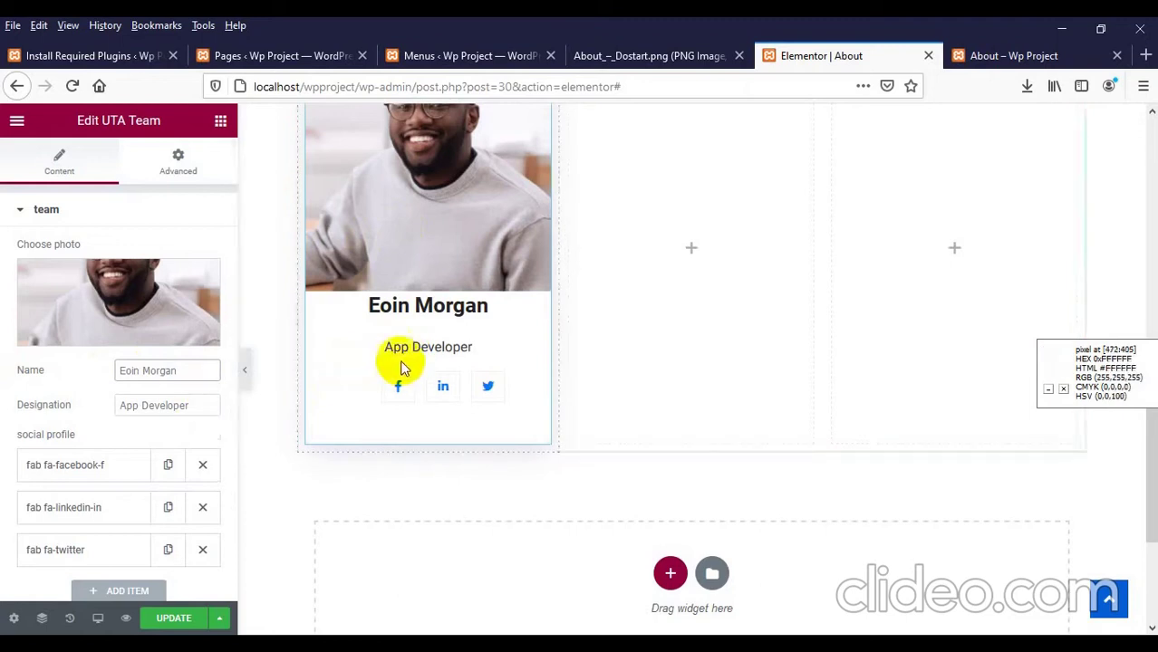
drag(188, 405, 89, 399)
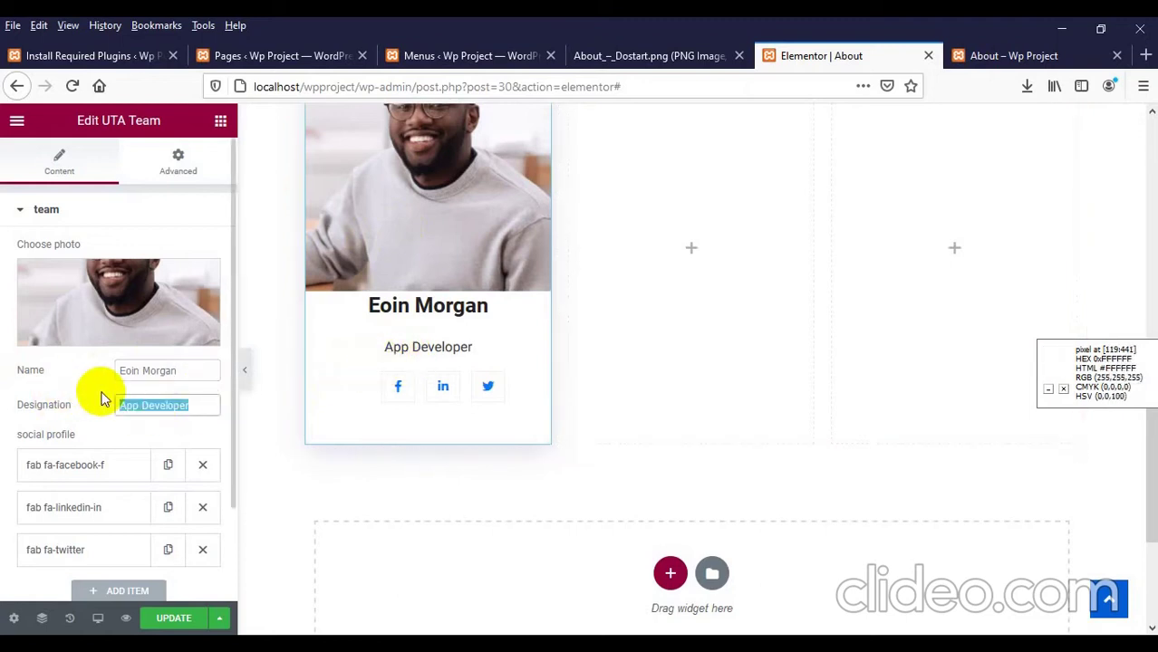
text(Web)
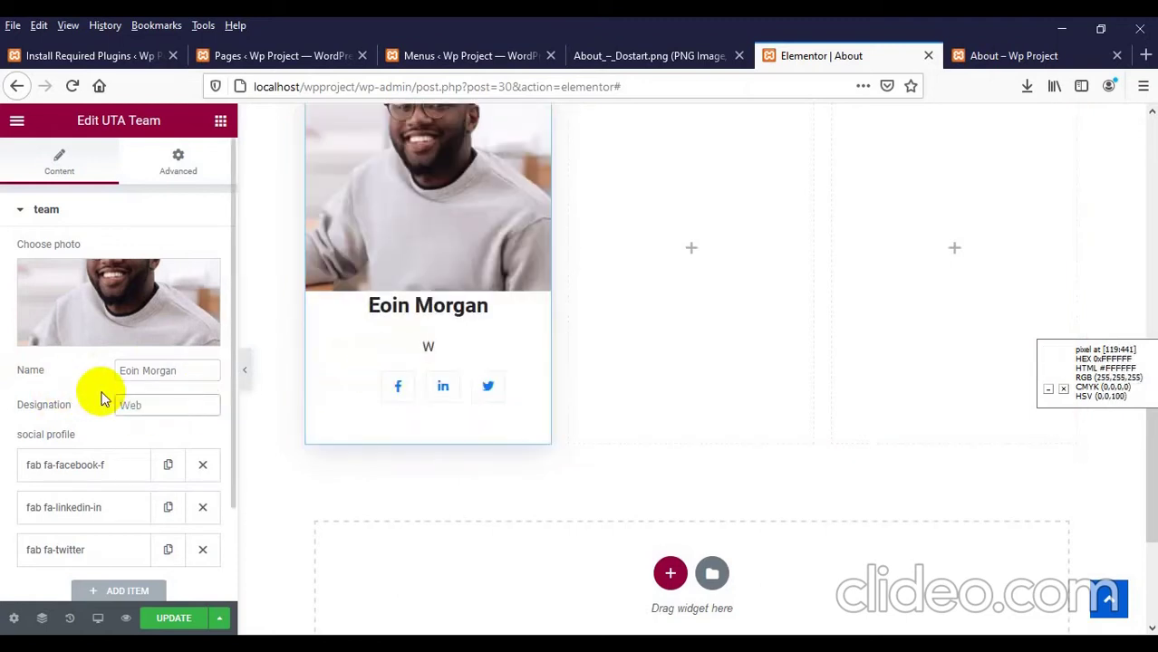
text( Developer)
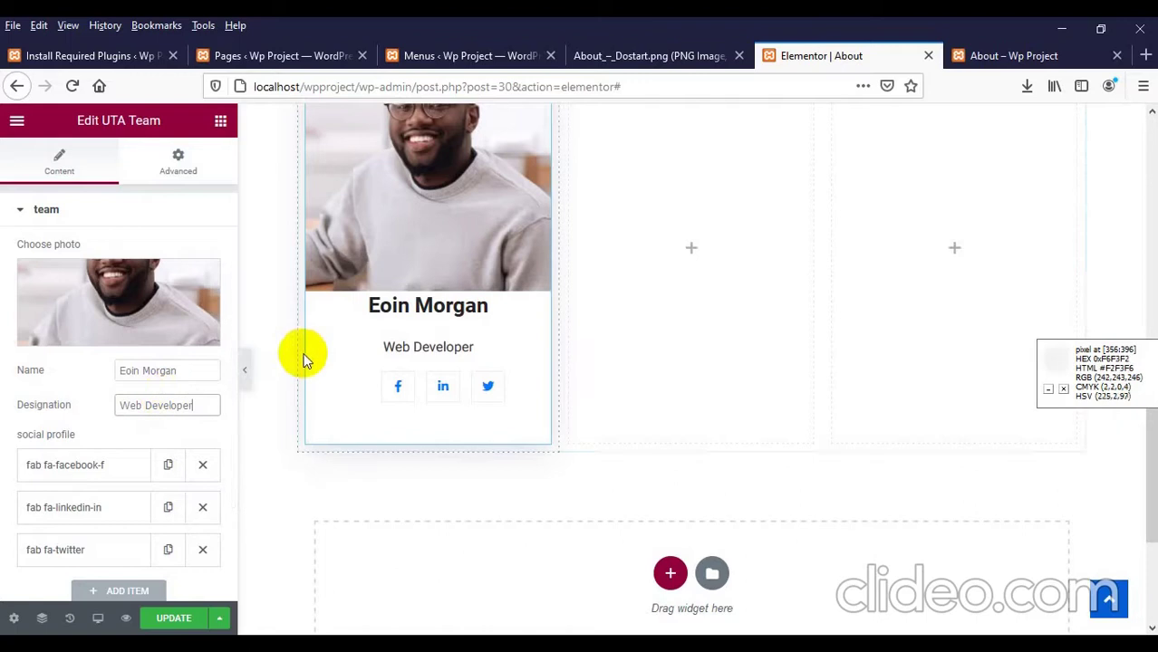
scroll(497, 323, down, 1)
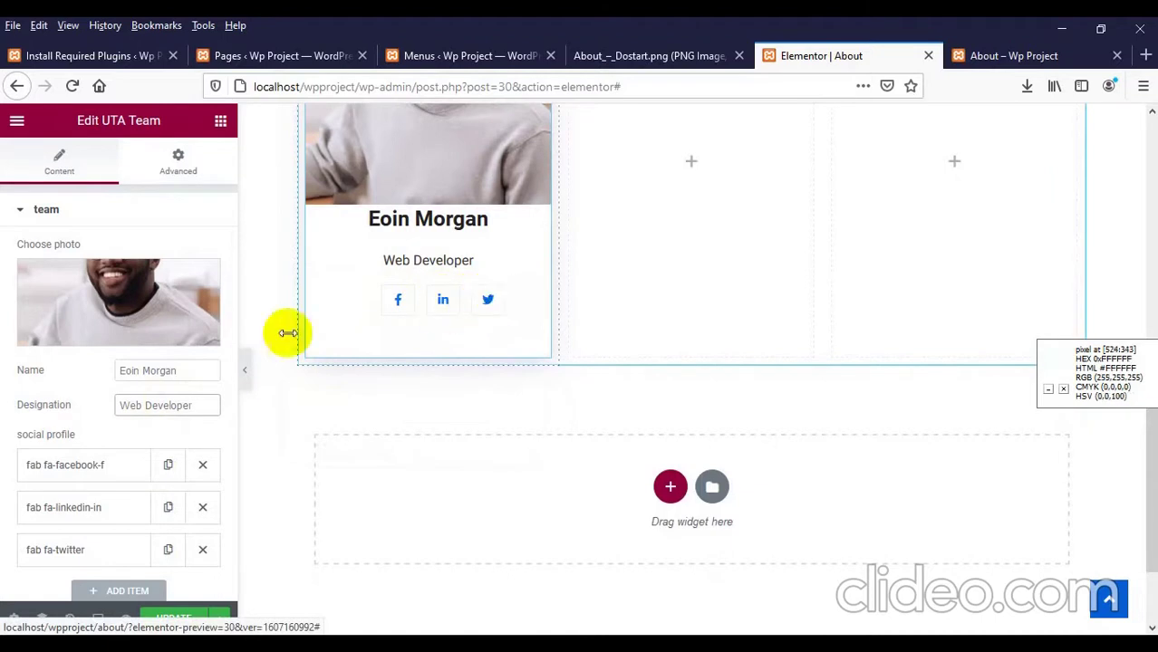
scroll(109, 414, down, 1)
Step: Delete the Twitter link and duplicate the Facebook link to make a third social item
click(202, 498)
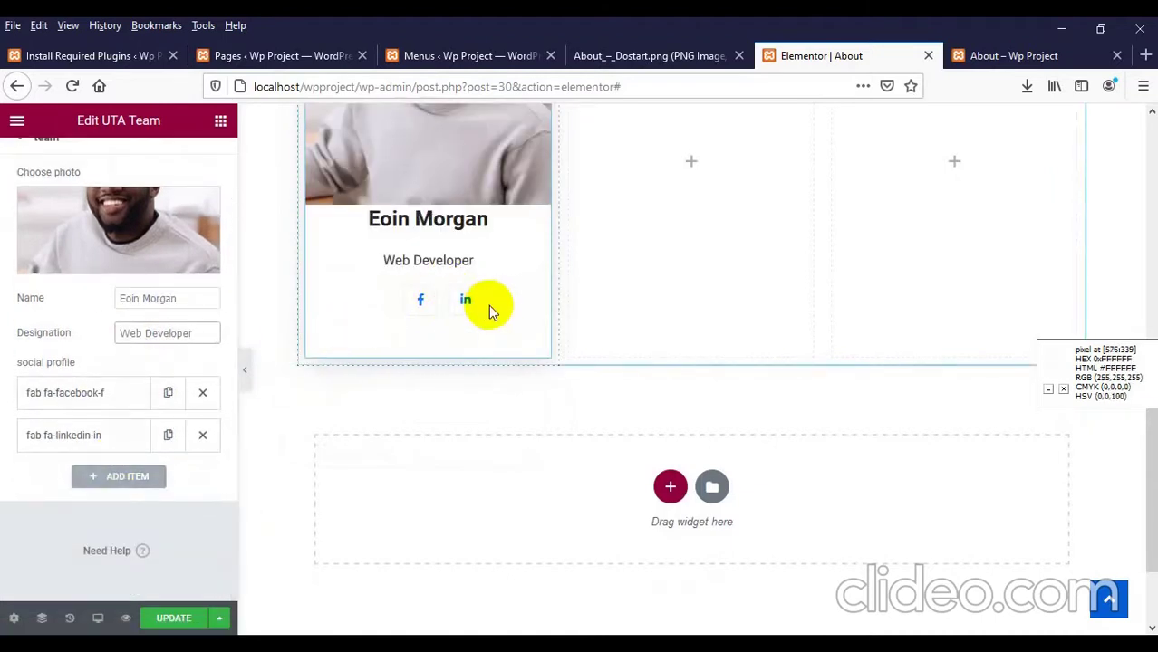
click(76, 408)
scroll(72, 427, down, 2)
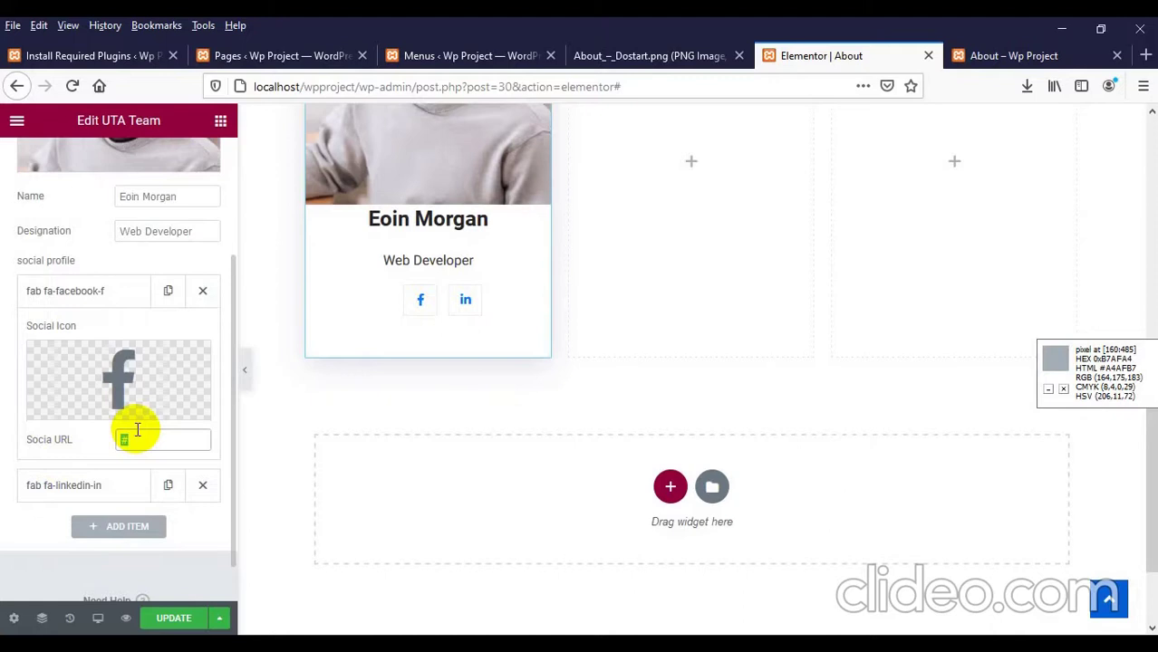
click(107, 528)
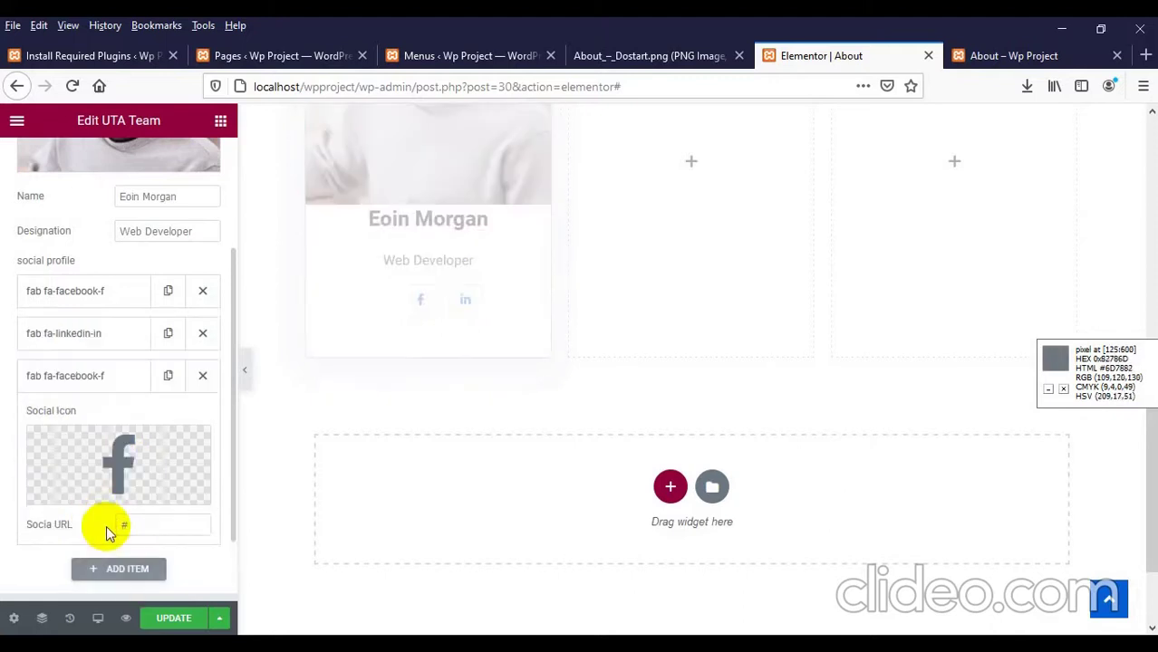
scroll(91, 489, down, 1)
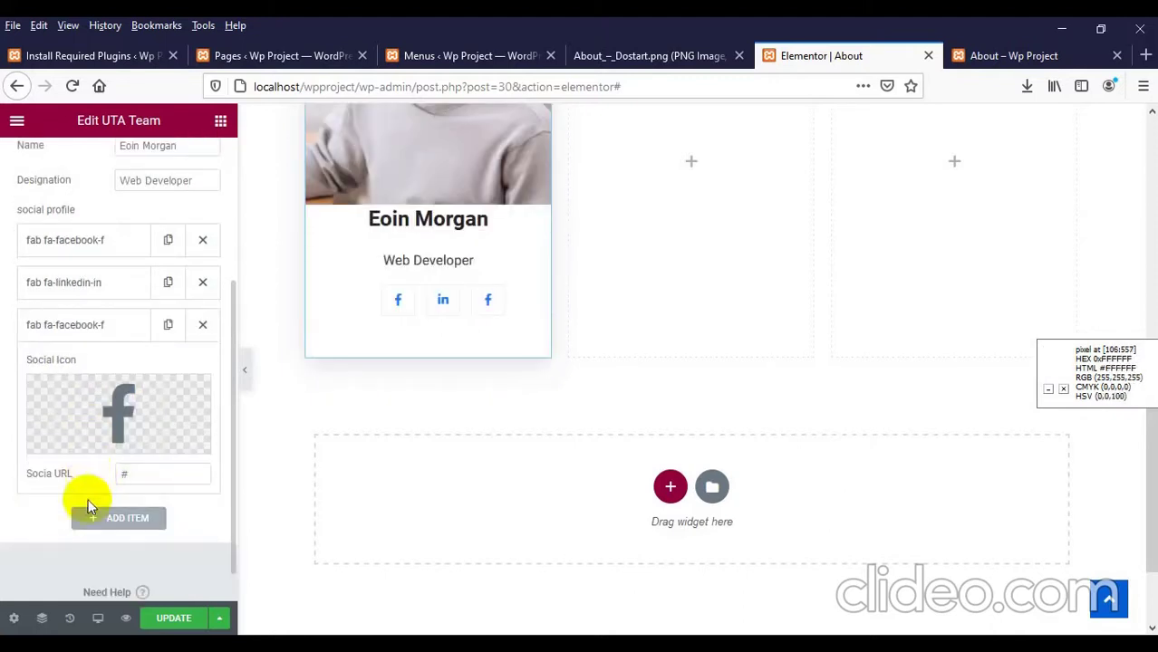
Step: Give the third social item the Youtube icon from the Icon Library
click(126, 406)
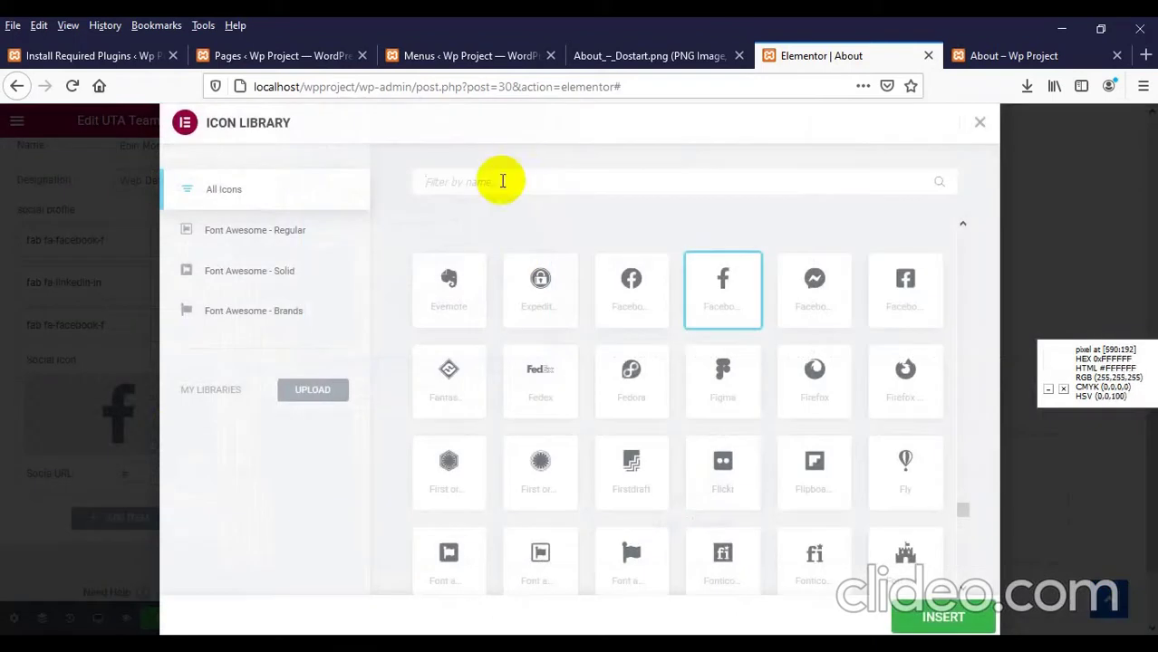
text(youtu)
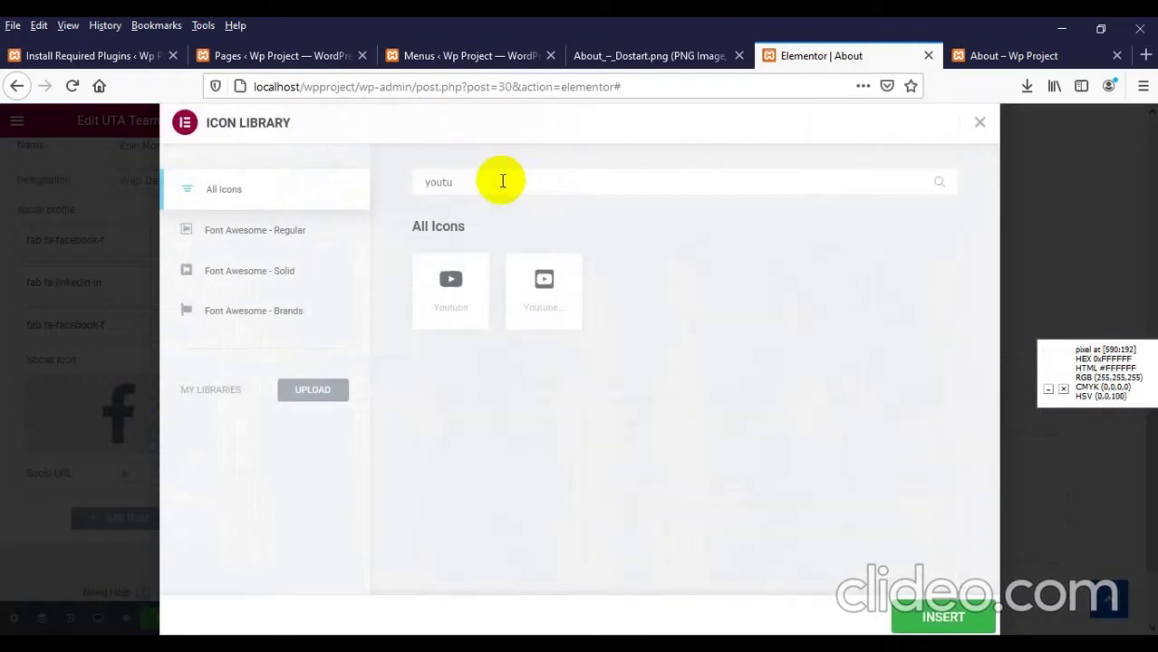
click(448, 299)
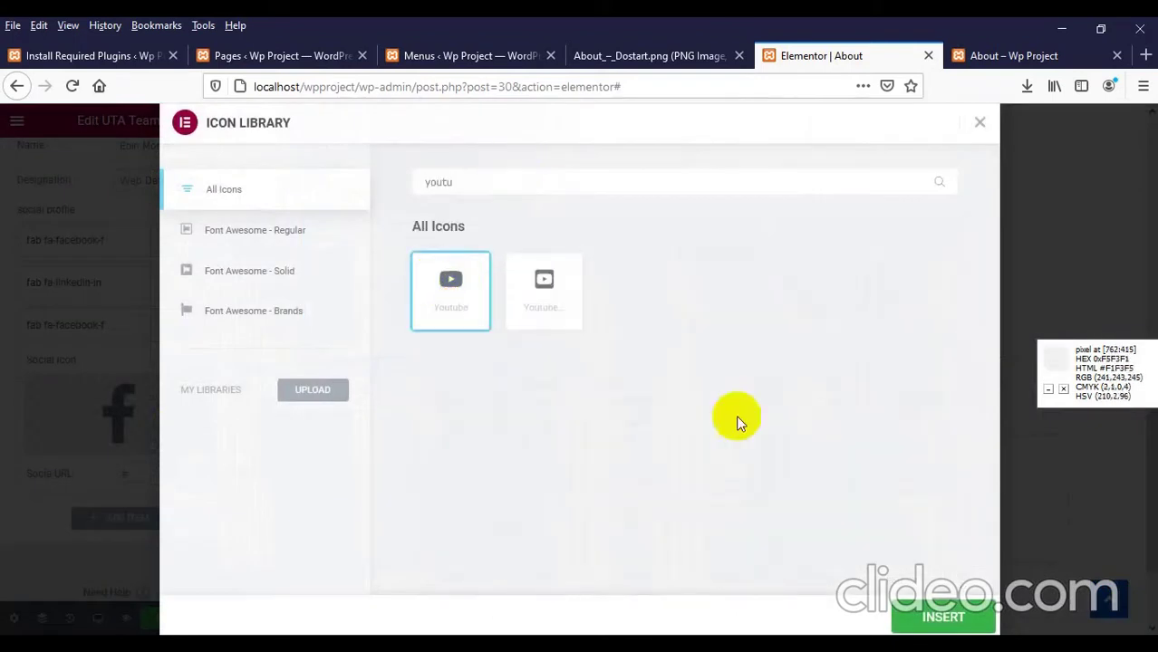
click(935, 625)
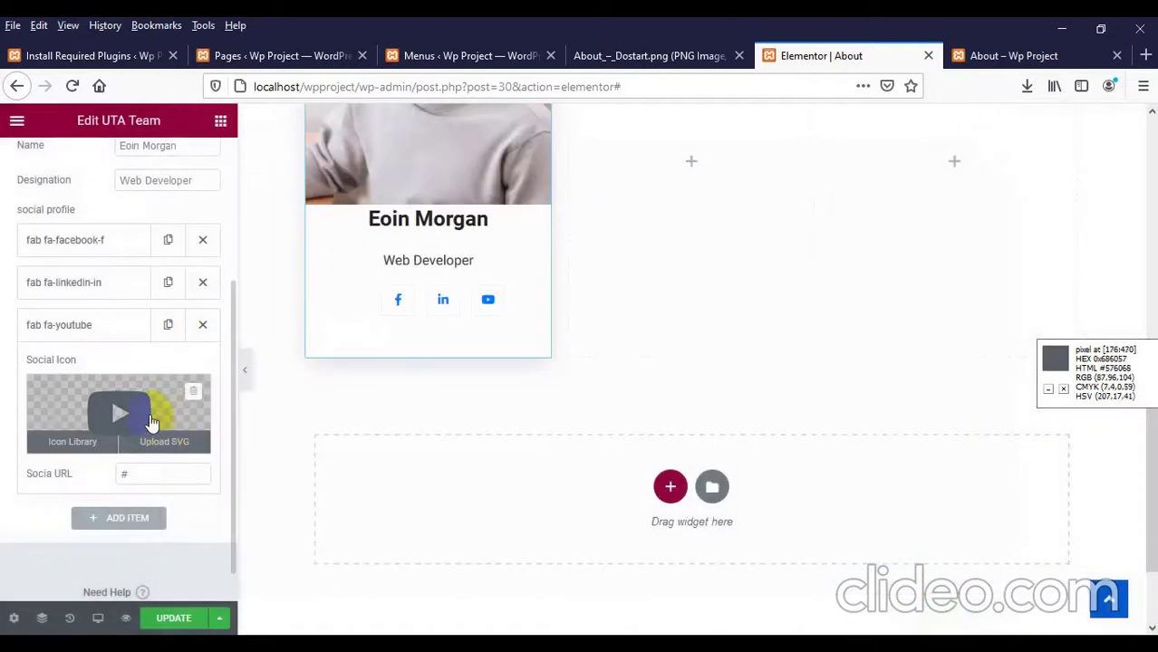
double_click(127, 473)
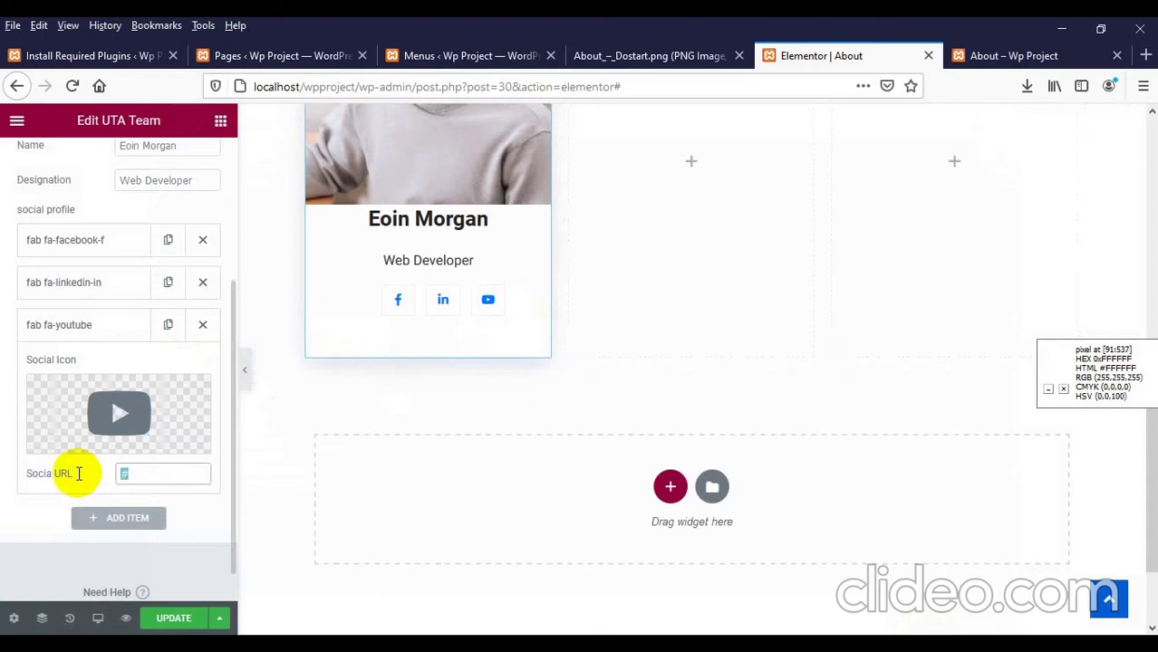
text(https)
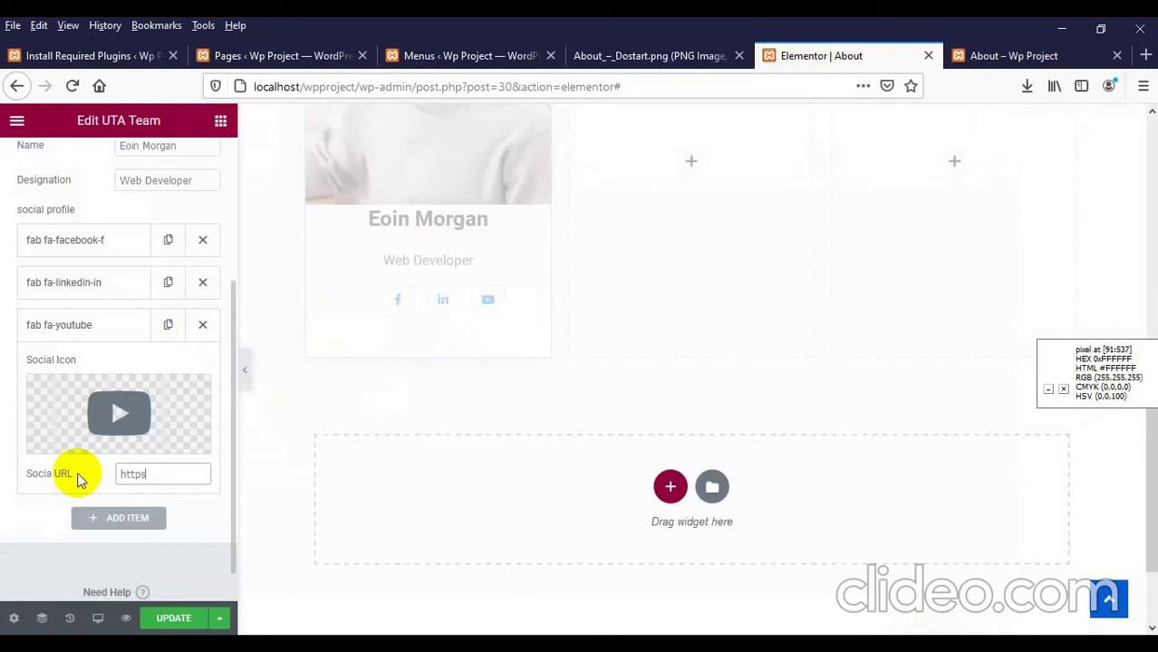
text(://)
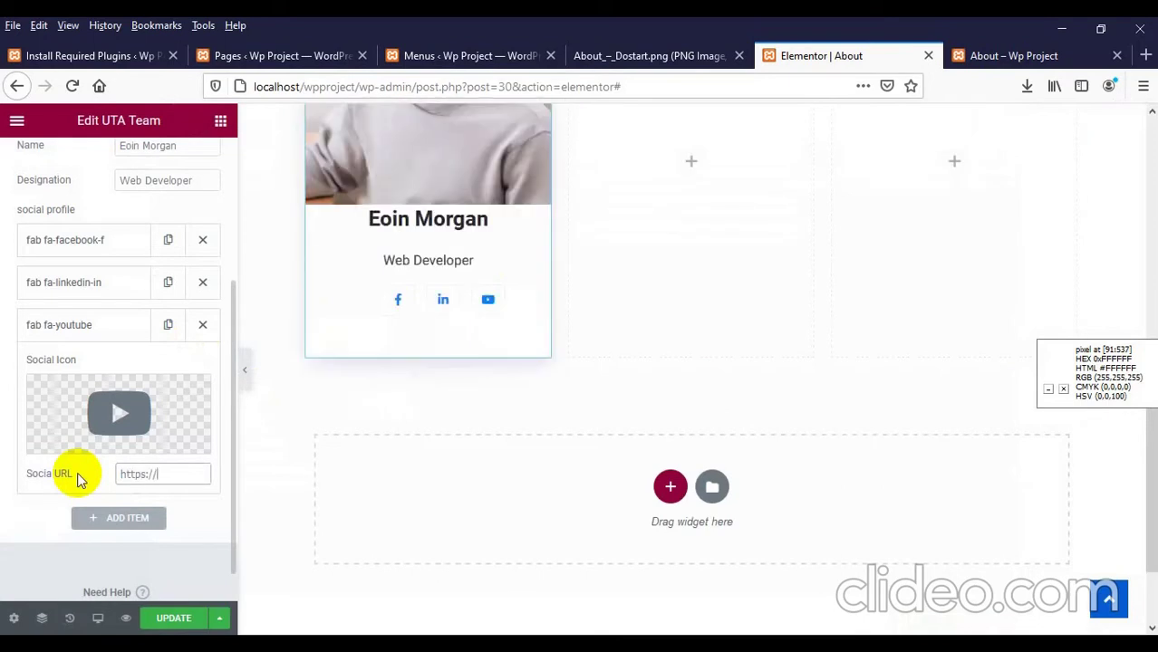
text(youtube.com)
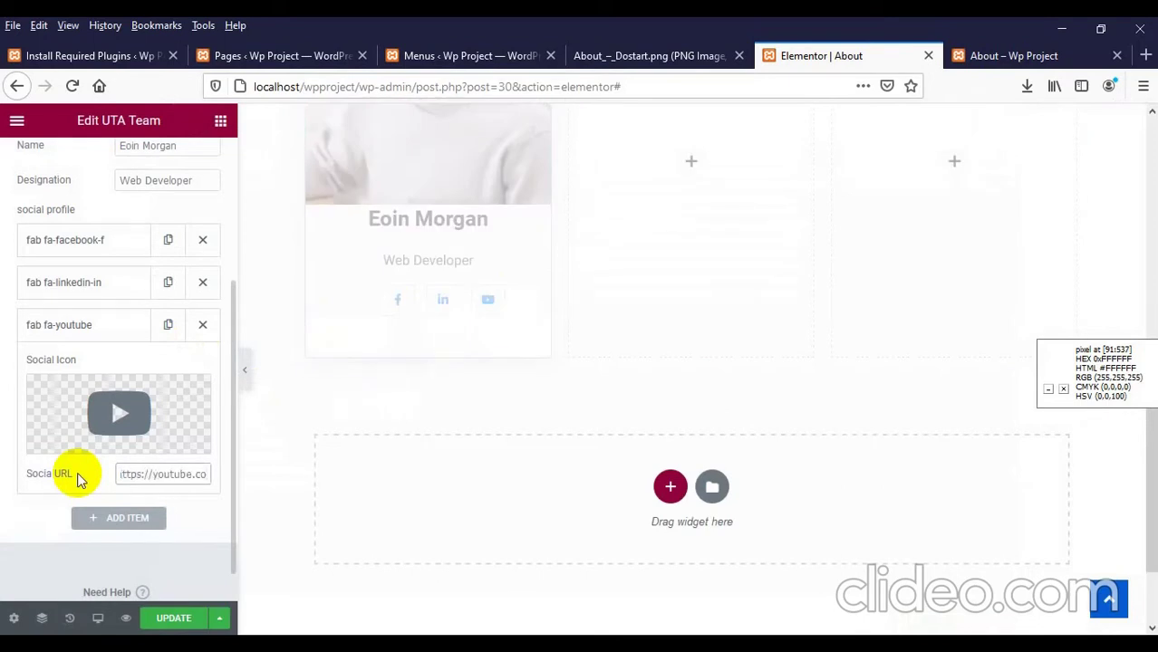
click(167, 617)
scroll(354, 444, up, 5)
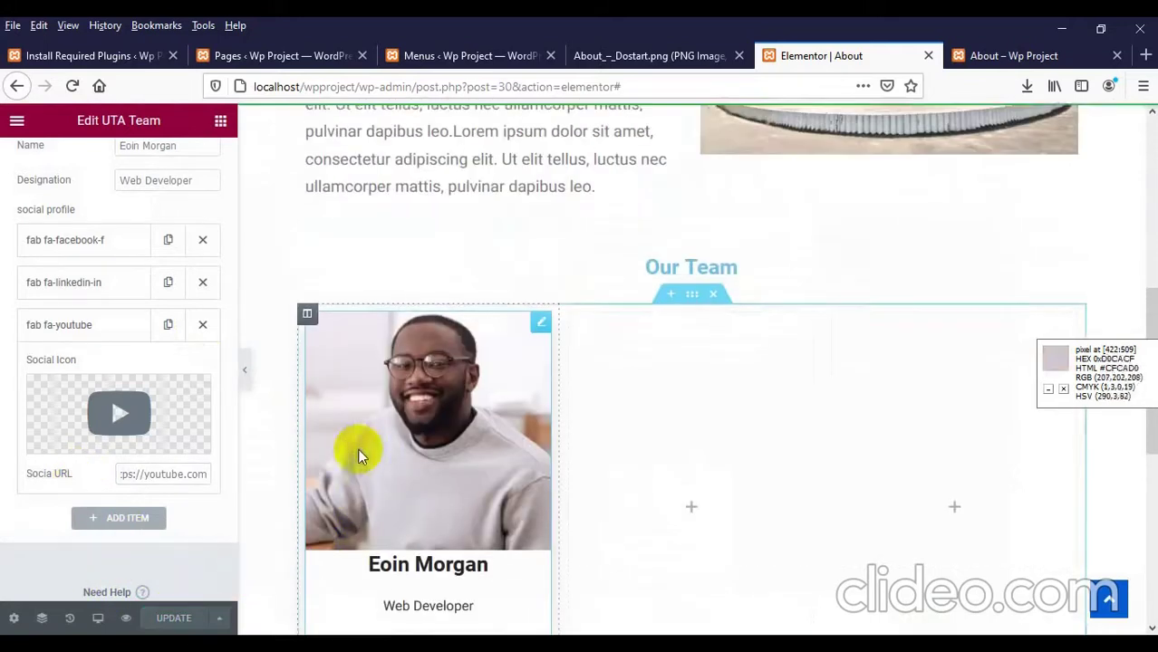
click(978, 55)
Step: Reload the live About page and scroll to inspect the team card's three social icons
scroll(169, 225, up, 4)
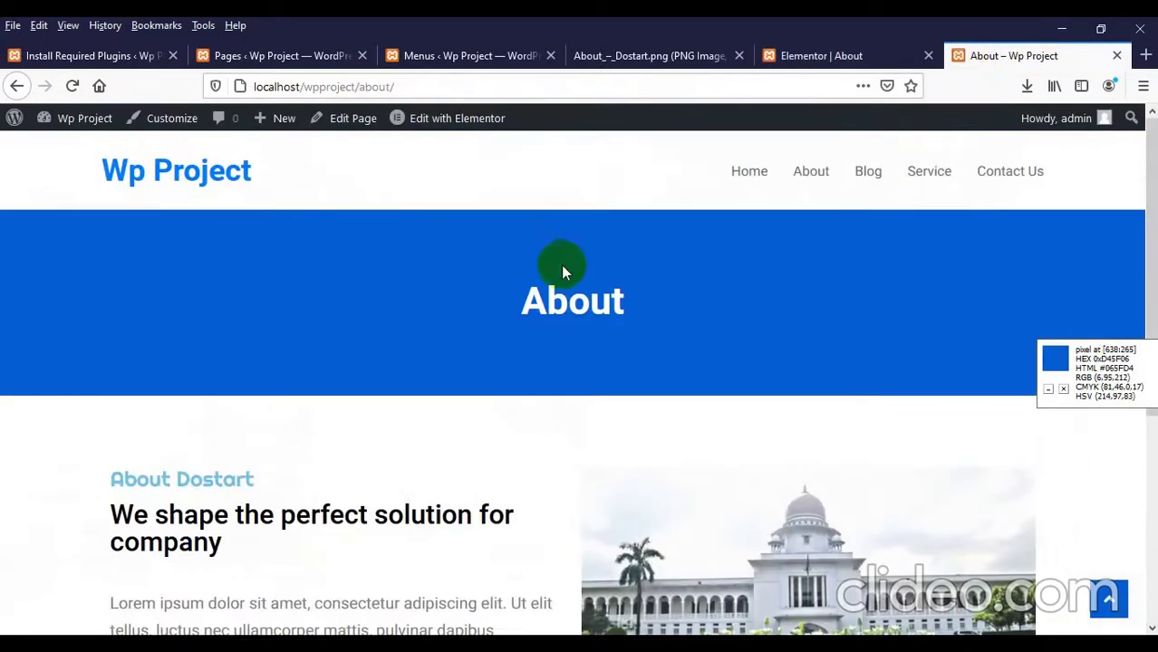
click(810, 168)
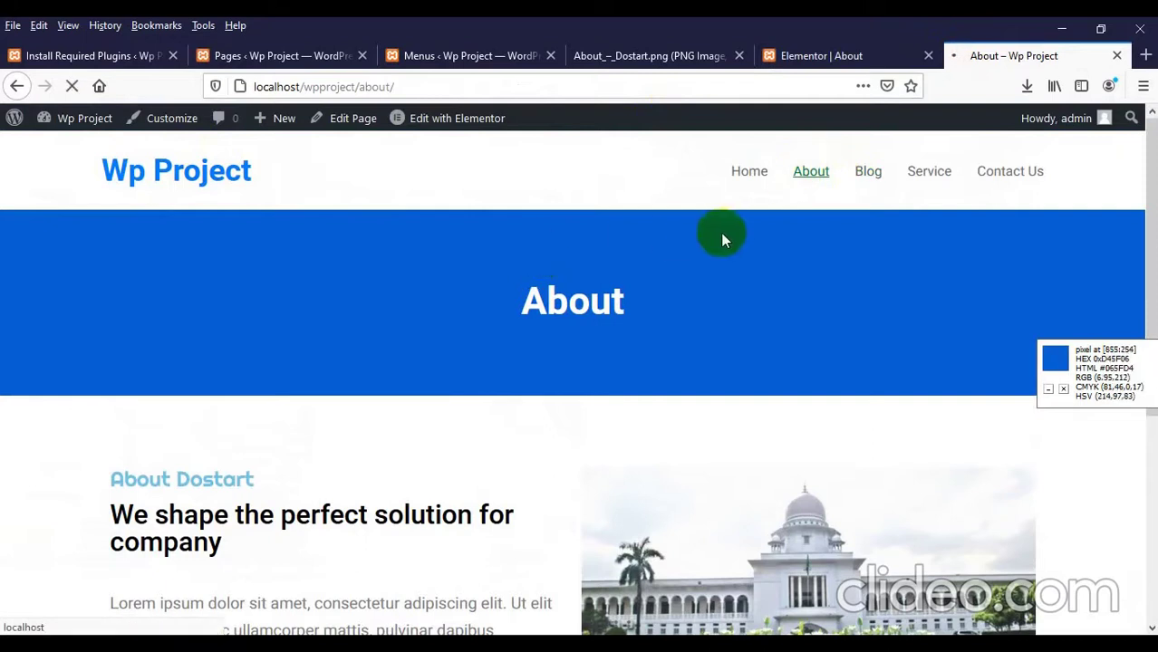
scroll(509, 267, down, 6)
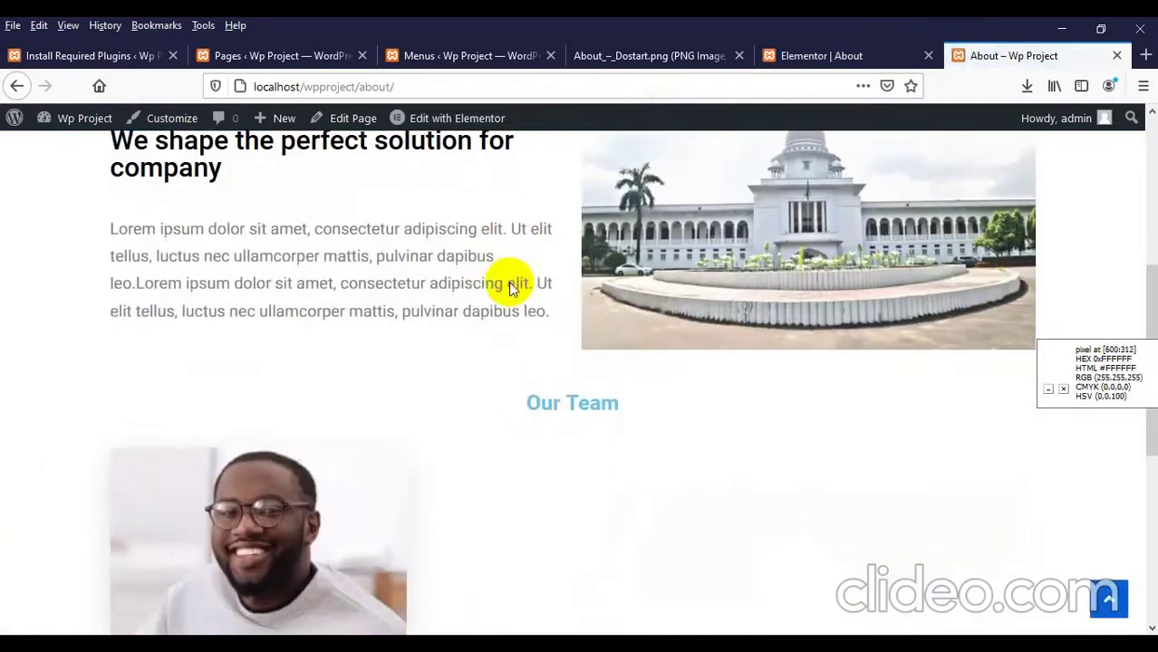
scroll(416, 362, down, 2)
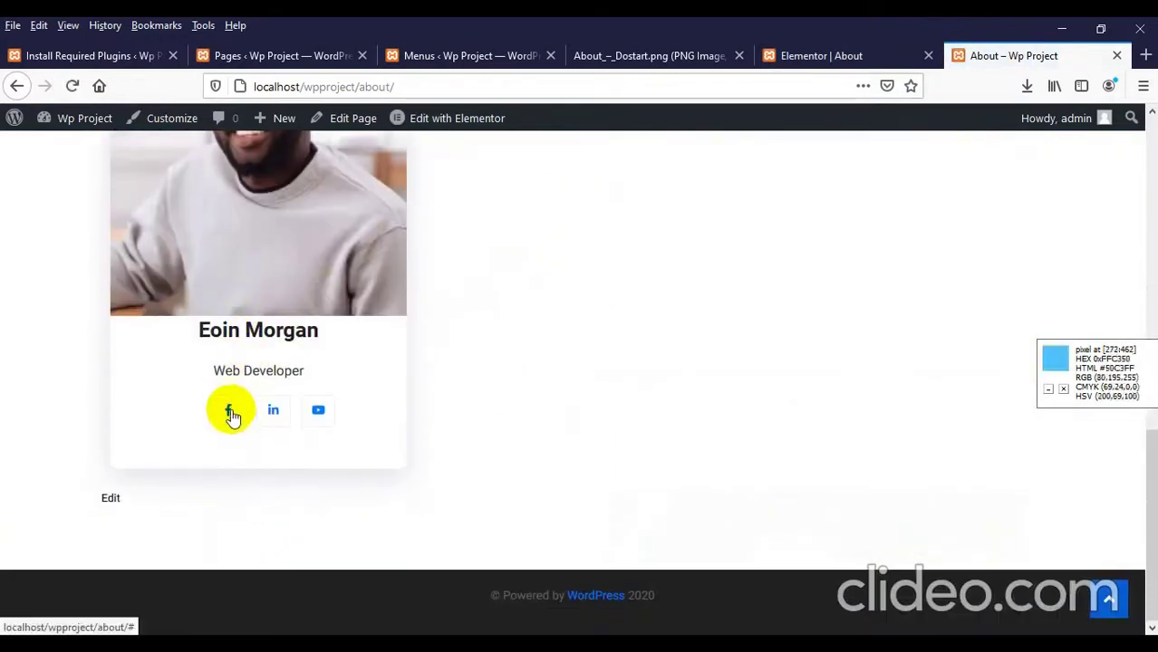
scroll(299, 411, up, 1)
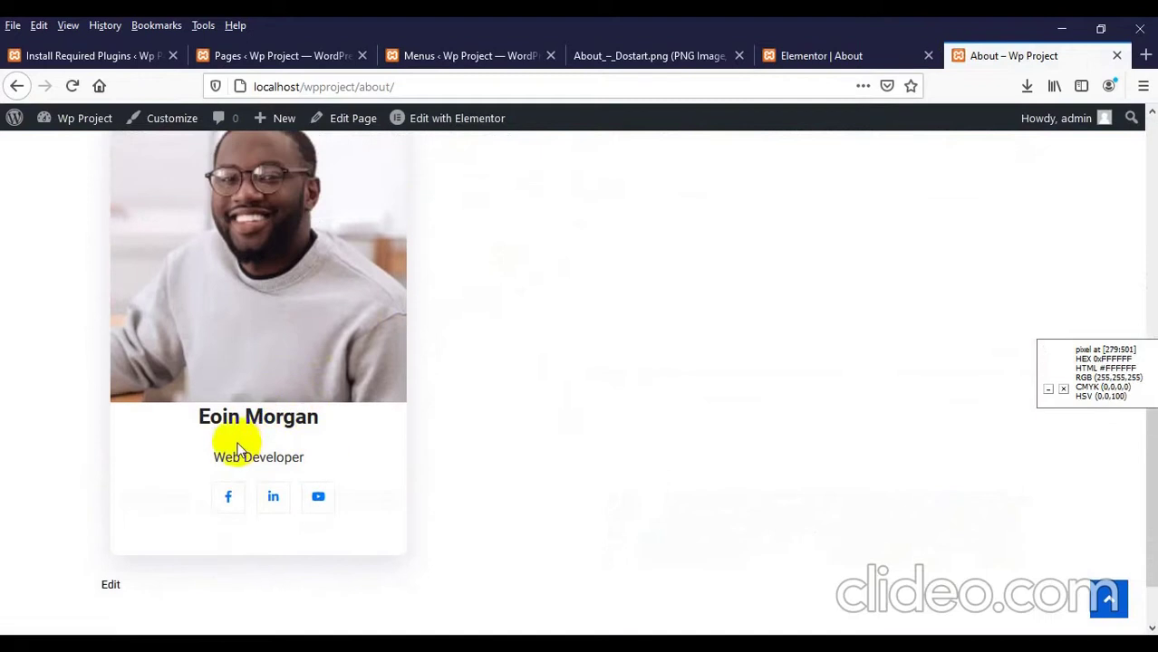
drag(233, 416, 273, 417)
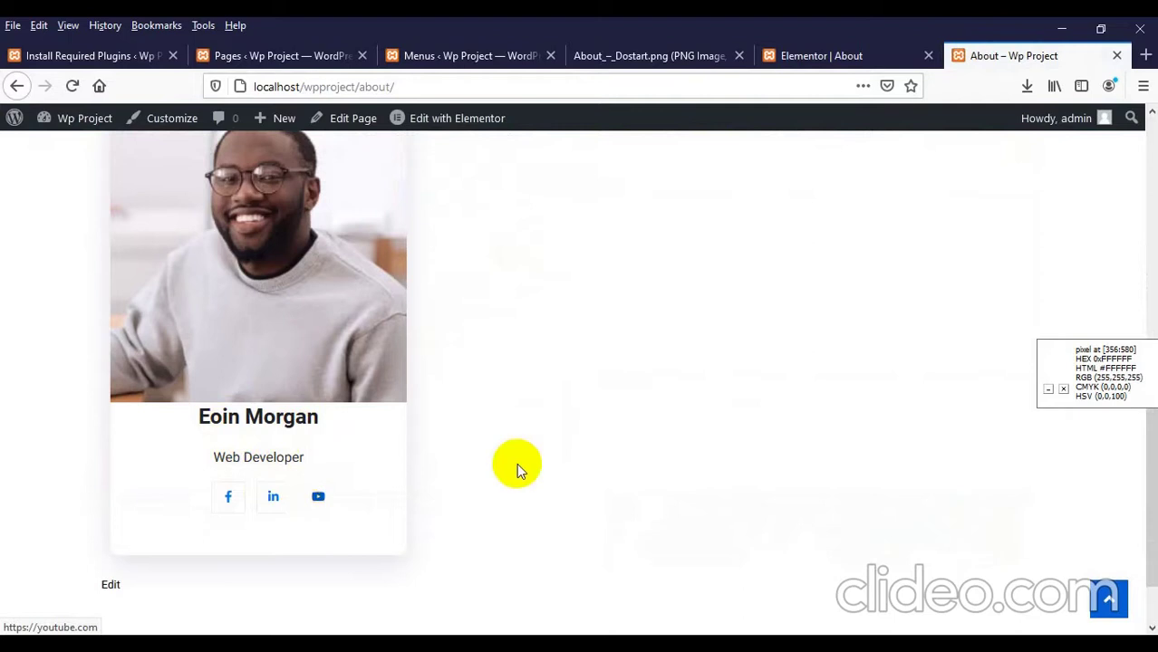
scroll(508, 462, up, 4)
scroll(498, 457, down, 2)
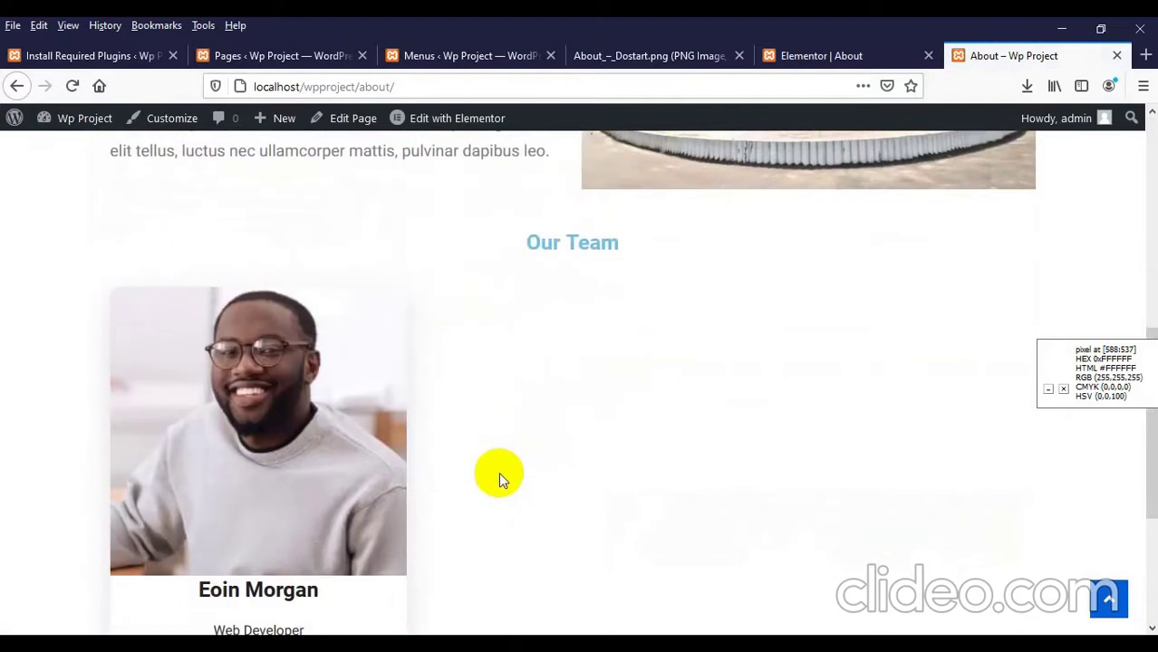
scroll(457, 463, down, 3)
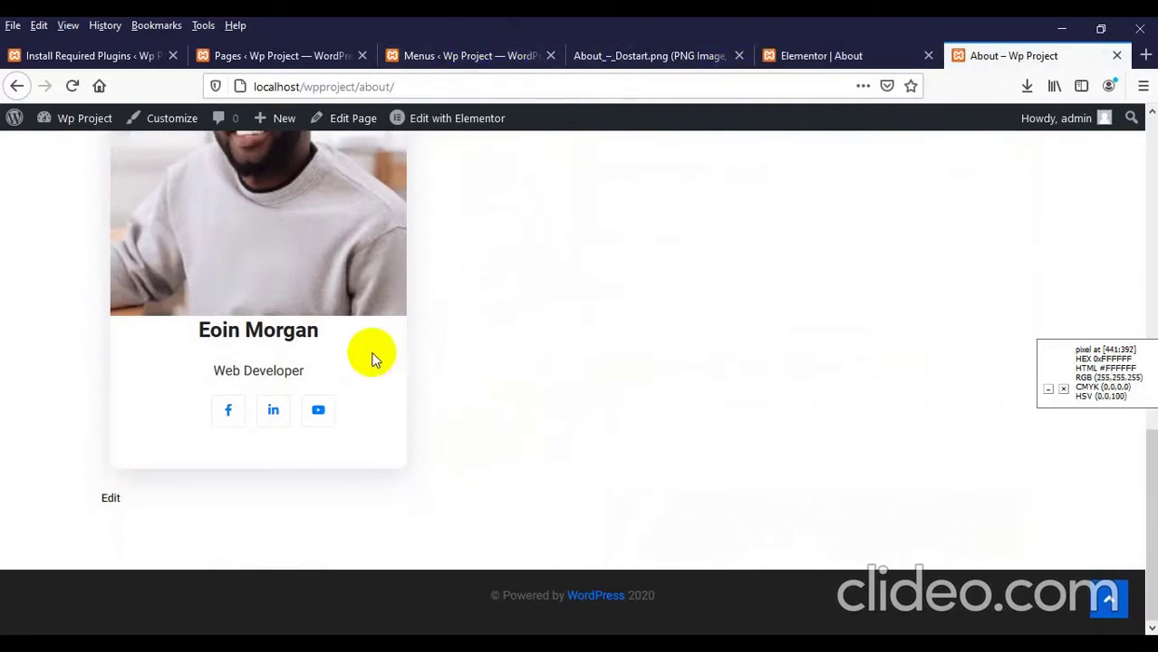
scroll(344, 355, up, 2)
click(819, 56)
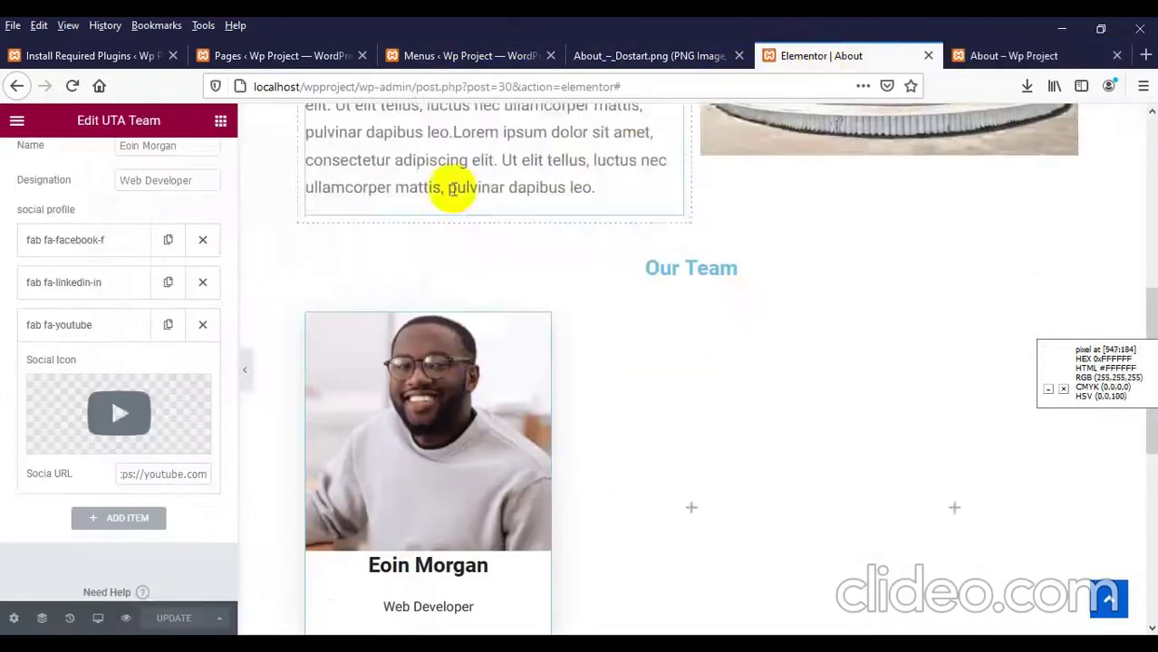
Step: Duplicate the Eoin Morgan card twice
scroll(454, 186, down, 2)
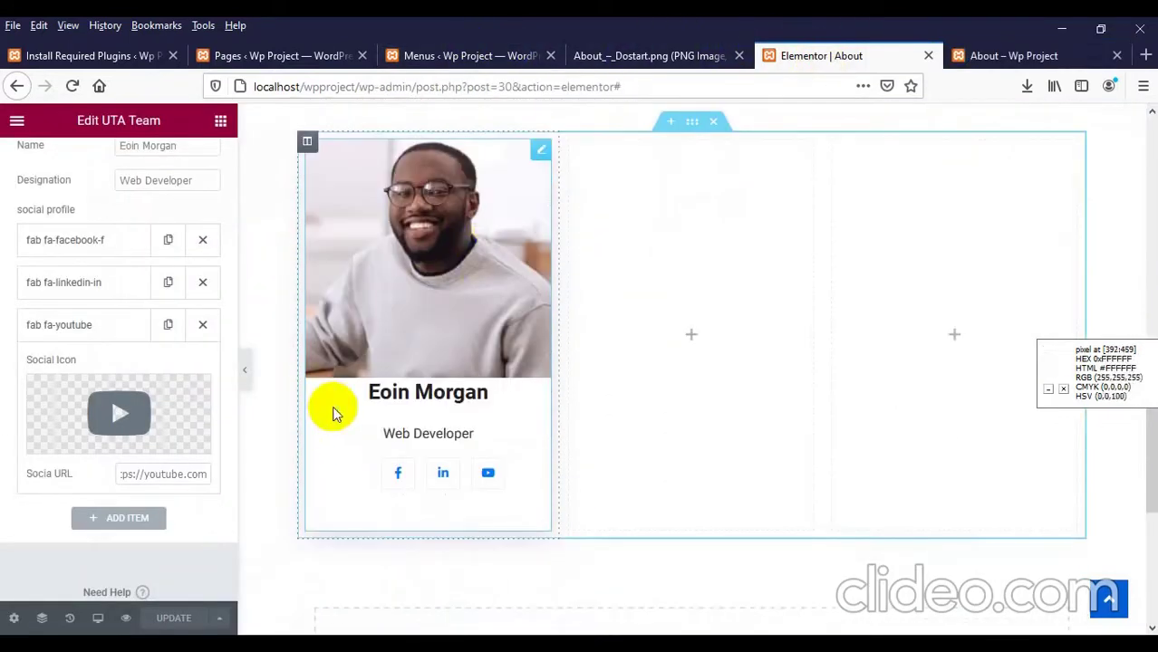
right_click(332, 410)
click(373, 416)
scroll(423, 330, down, 2)
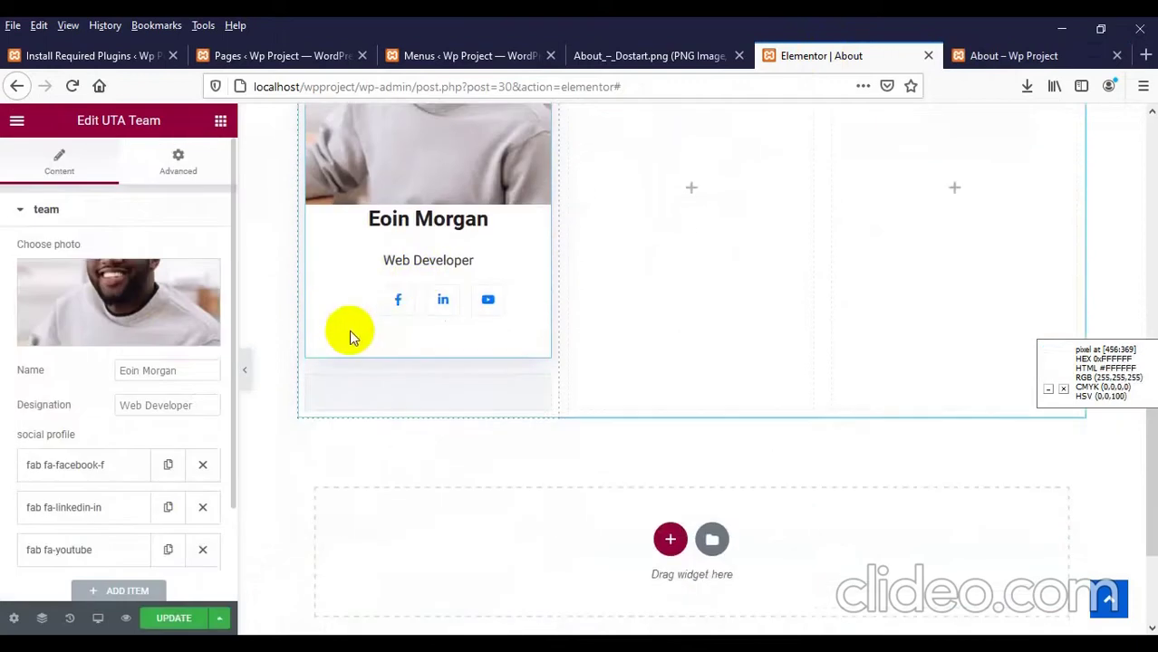
right_click(339, 274)
click(389, 317)
Step: Move the two card copies into the second and third columns, then view the live page
scroll(471, 293, up, 5)
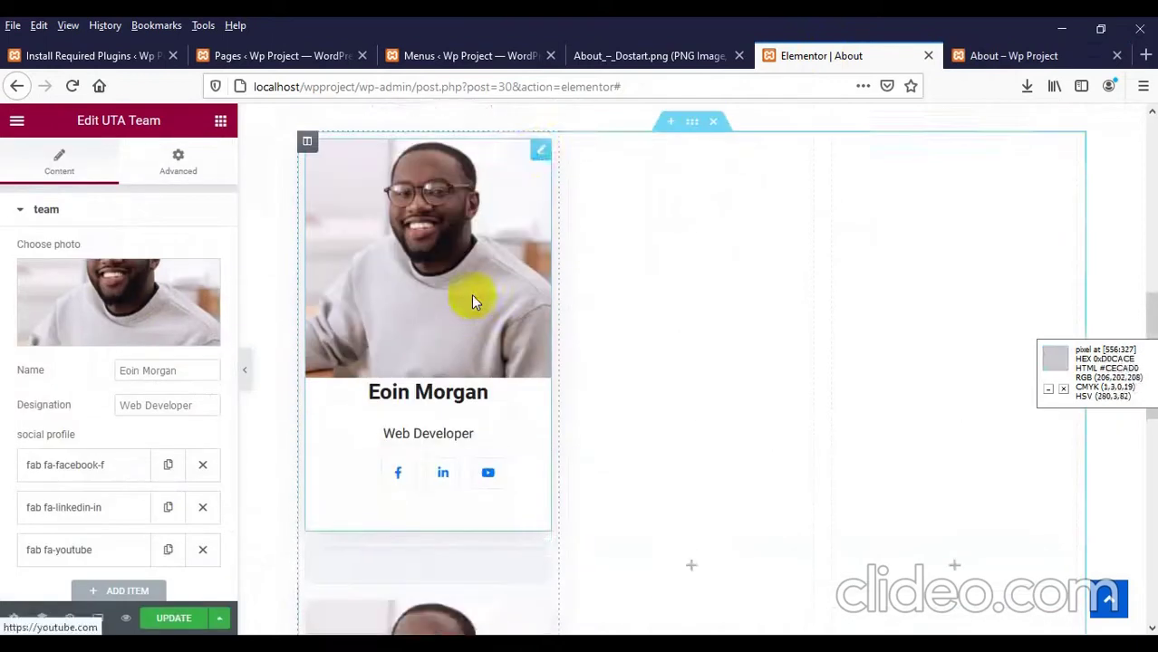
drag(538, 243, 688, 435)
drag(543, 238, 886, 324)
scroll(886, 324, down, 4)
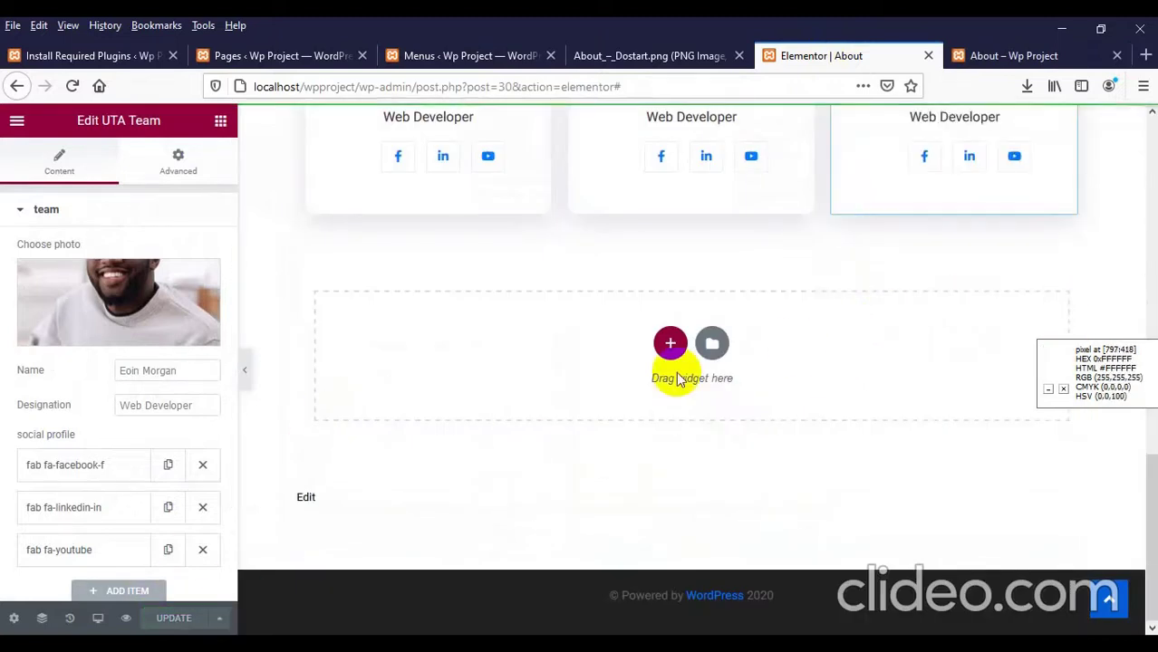
click(960, 54)
scroll(569, 329, up, 2)
right_click(396, 288)
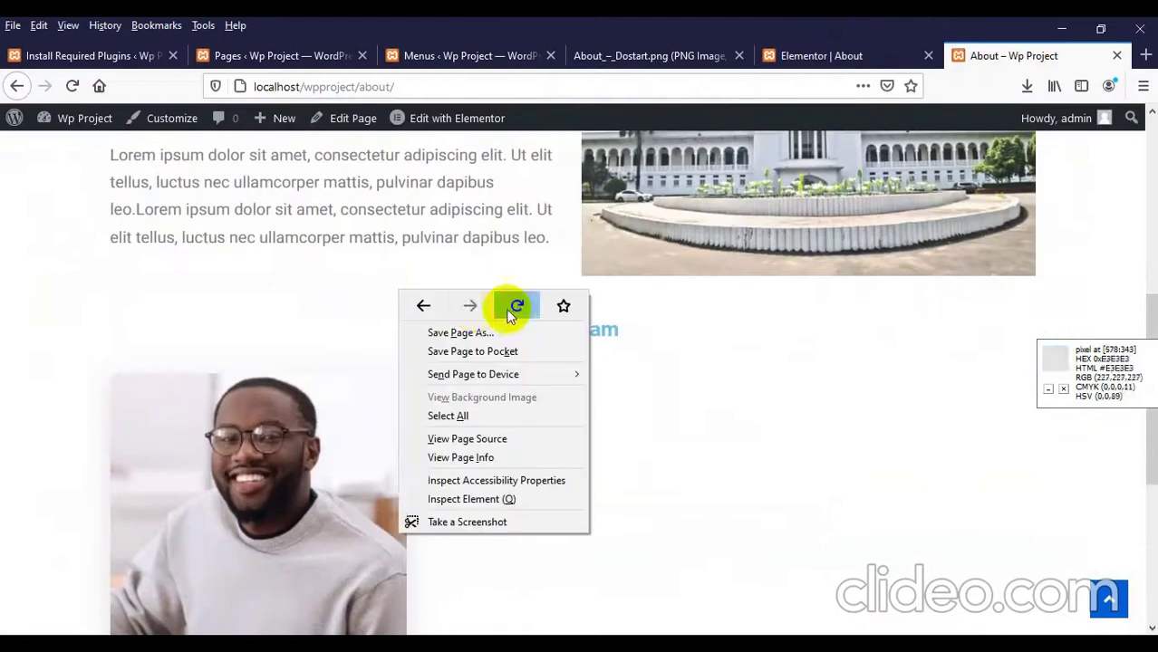
Step: Reload the live About page and compare its three team cards against the four-card mockup
click(513, 306)
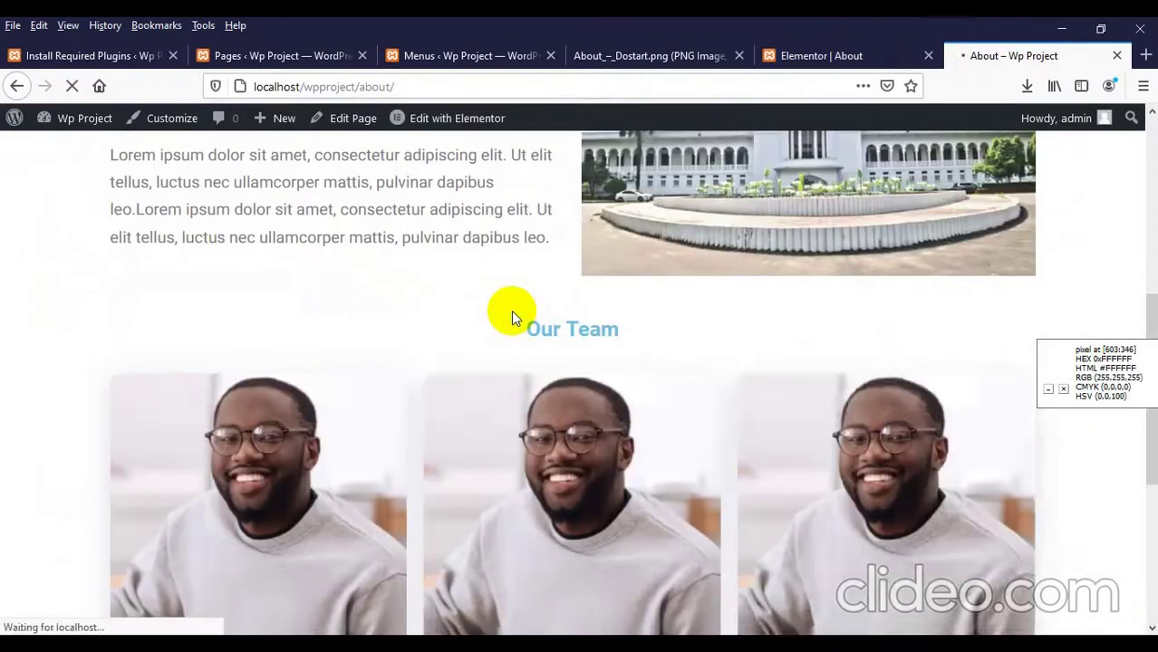
scroll(511, 311, down, 3)
scroll(414, 307, up, 1)
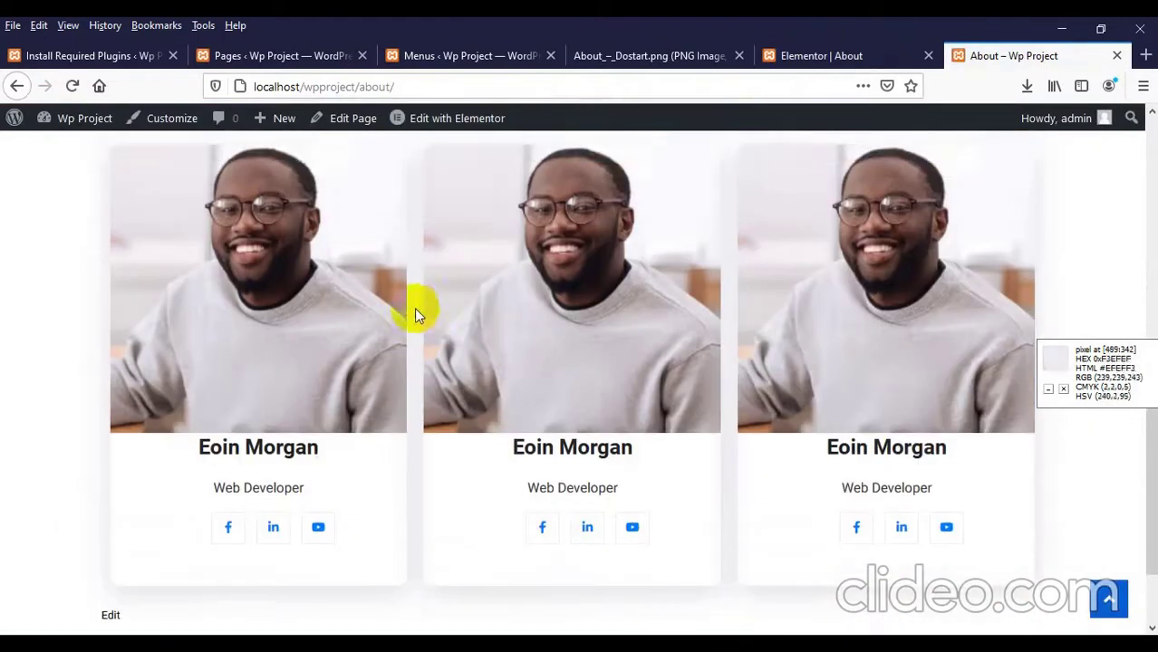
scroll(576, 384, down, 2)
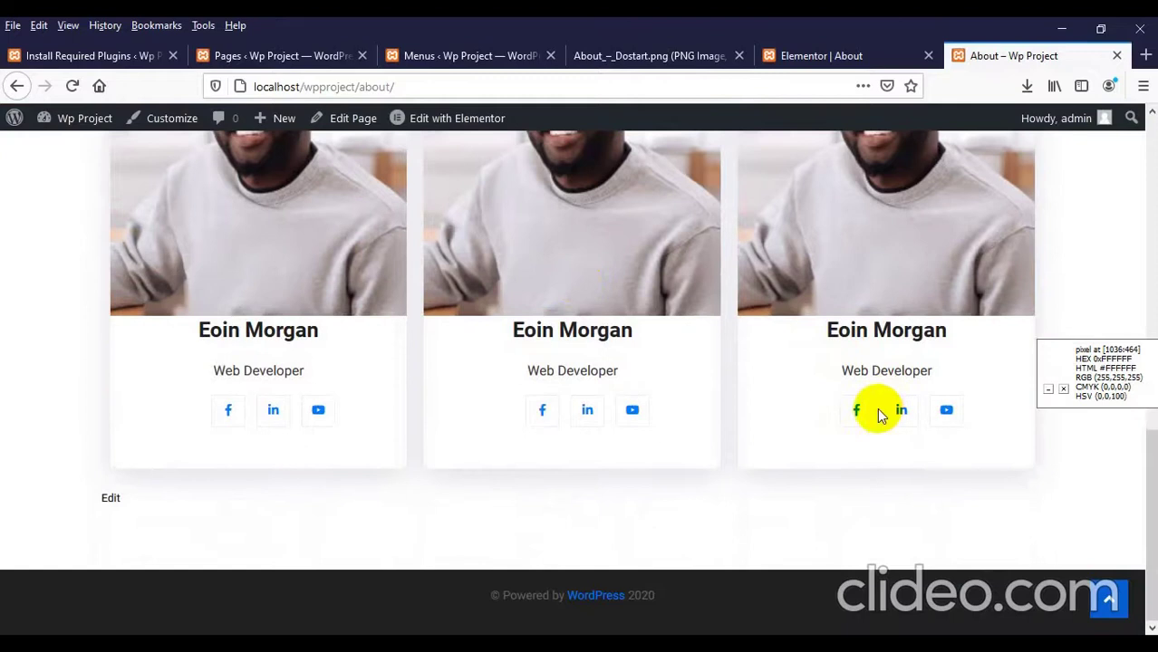
scroll(842, 407, up, 2)
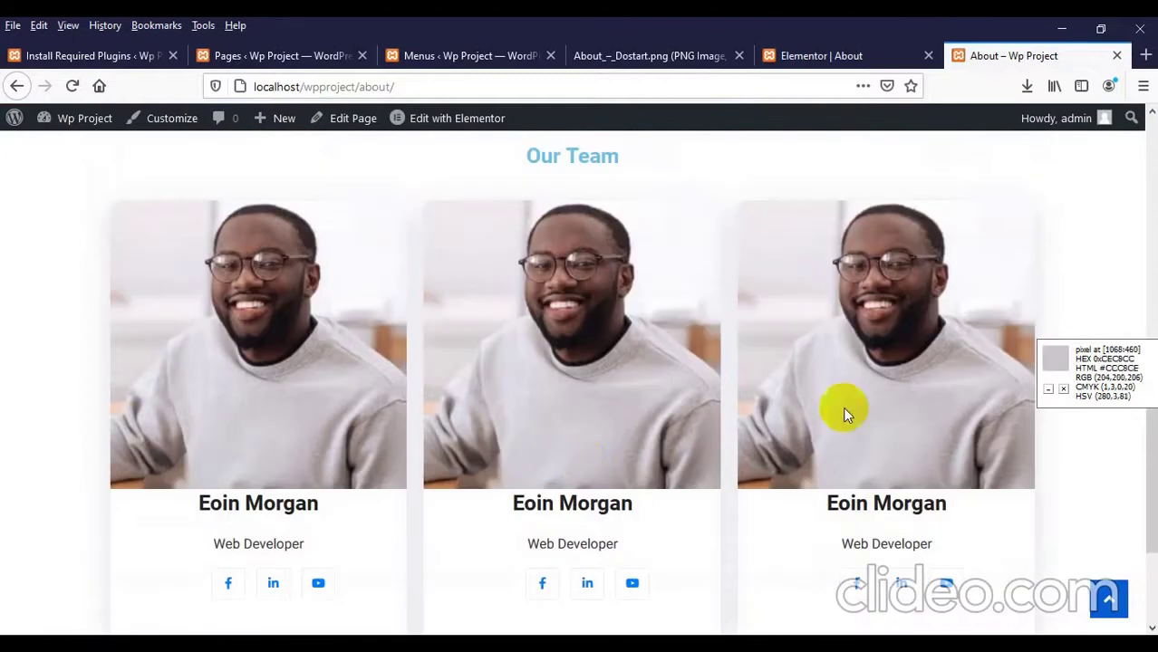
click(471, 55)
click(622, 57)
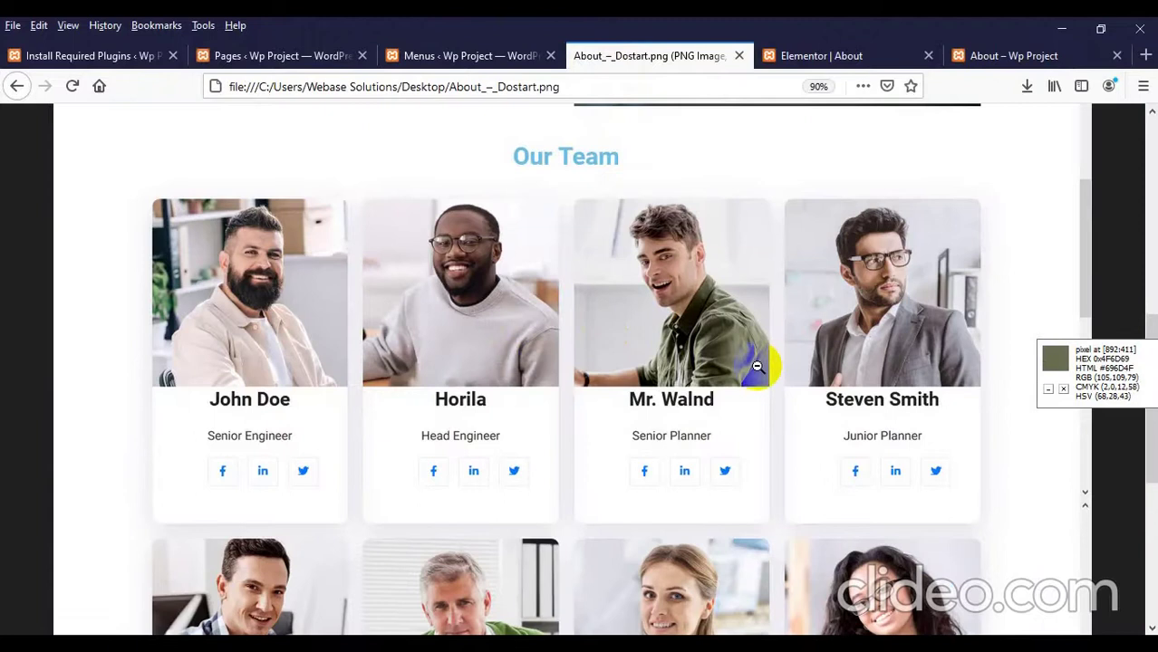
click(996, 55)
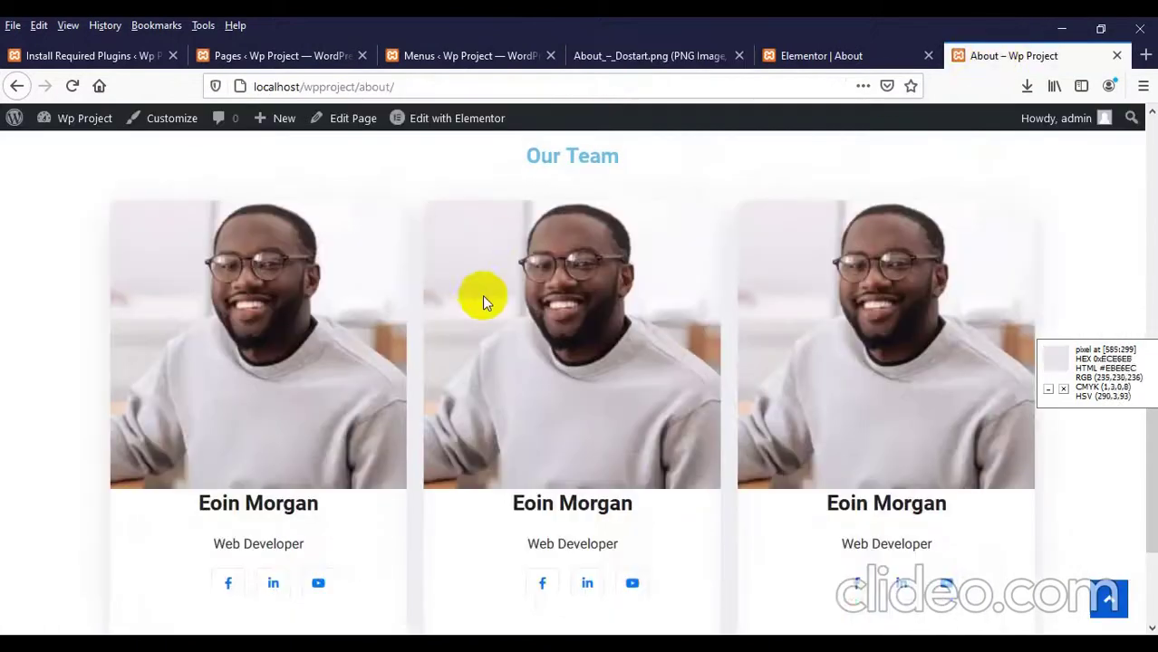
scroll(480, 303, up, 3)
scroll(480, 308, down, 5)
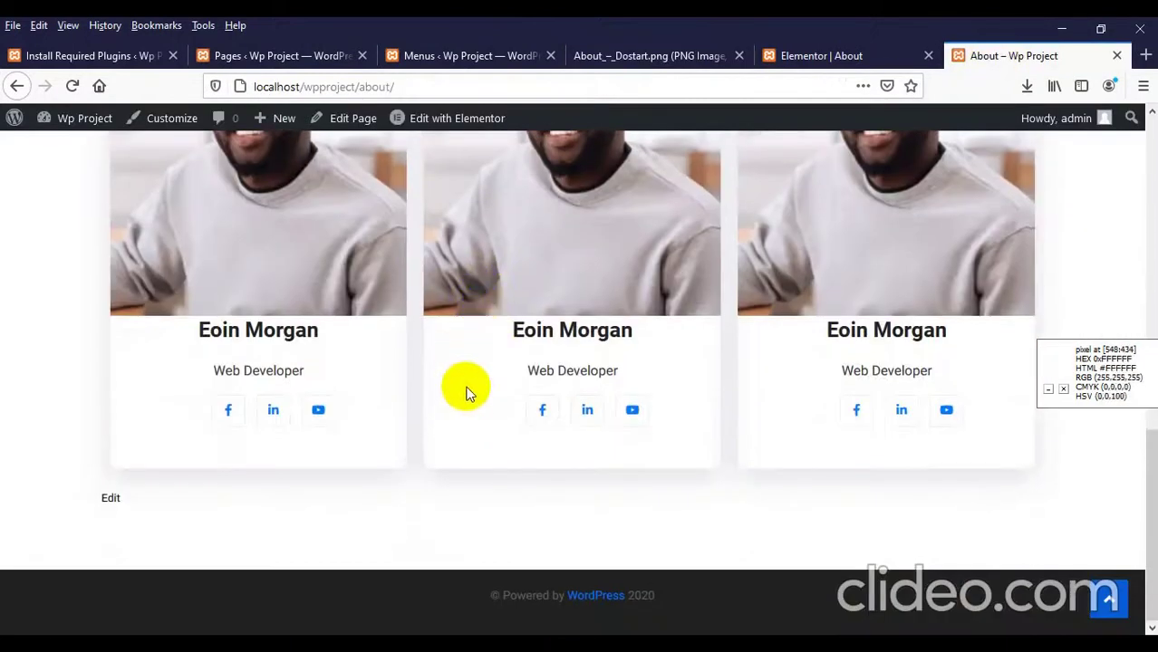
click(768, 60)
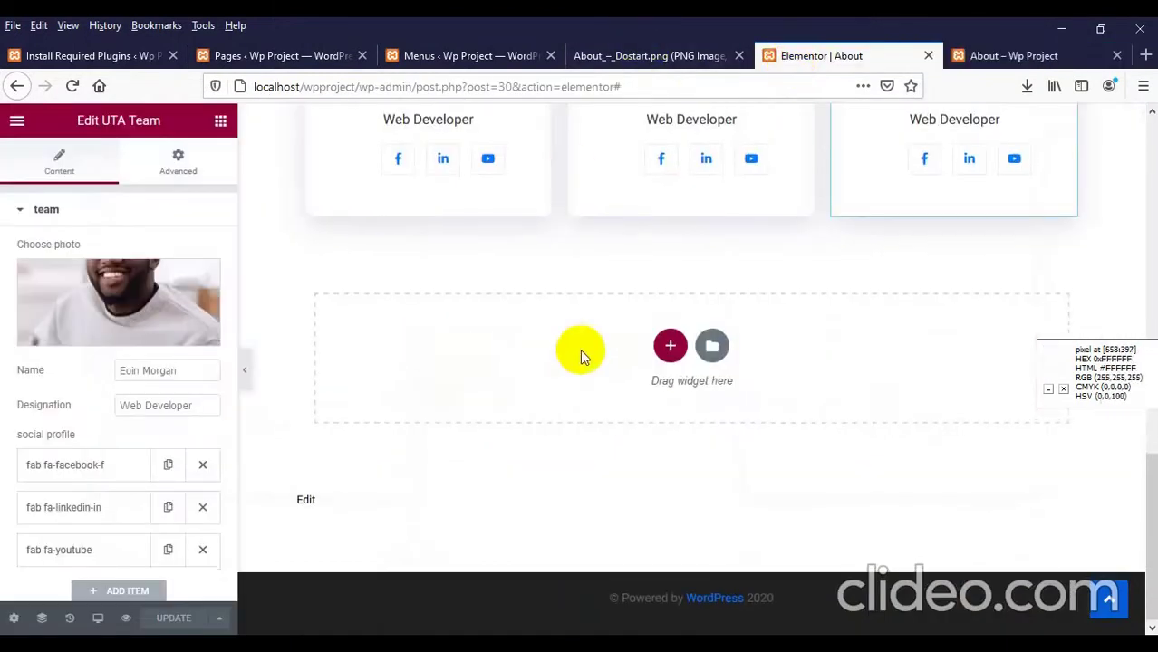
Step: Add a four-column section below the team cards and drag the existing cards into it
scroll(598, 353, up, 5)
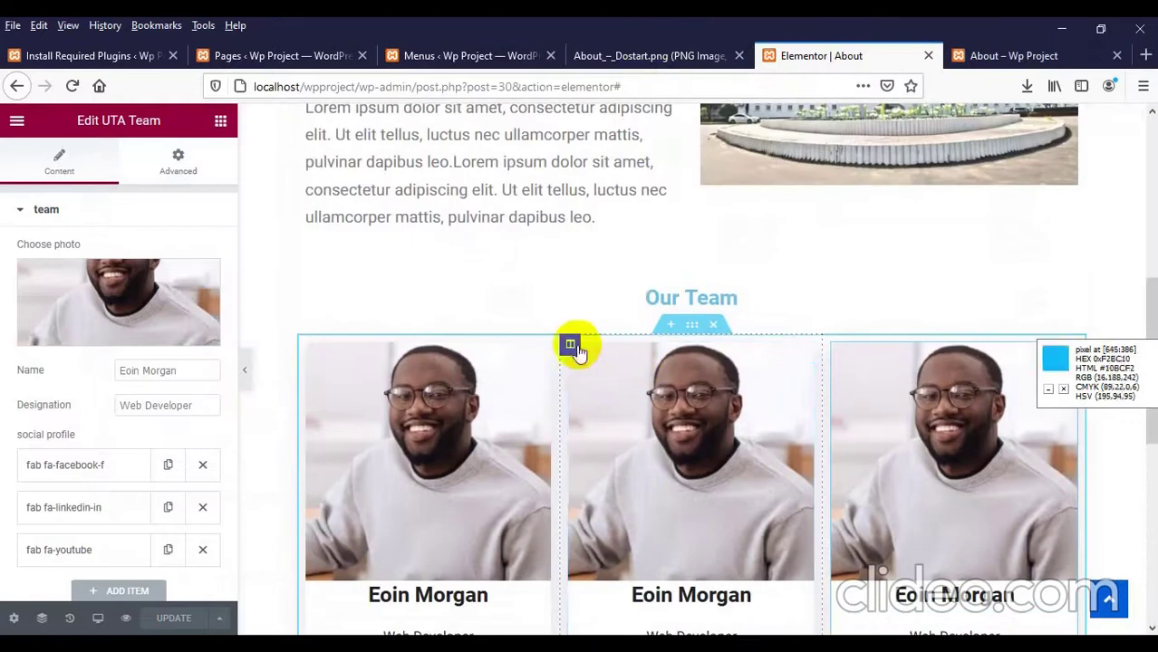
scroll(711, 388, down, 6)
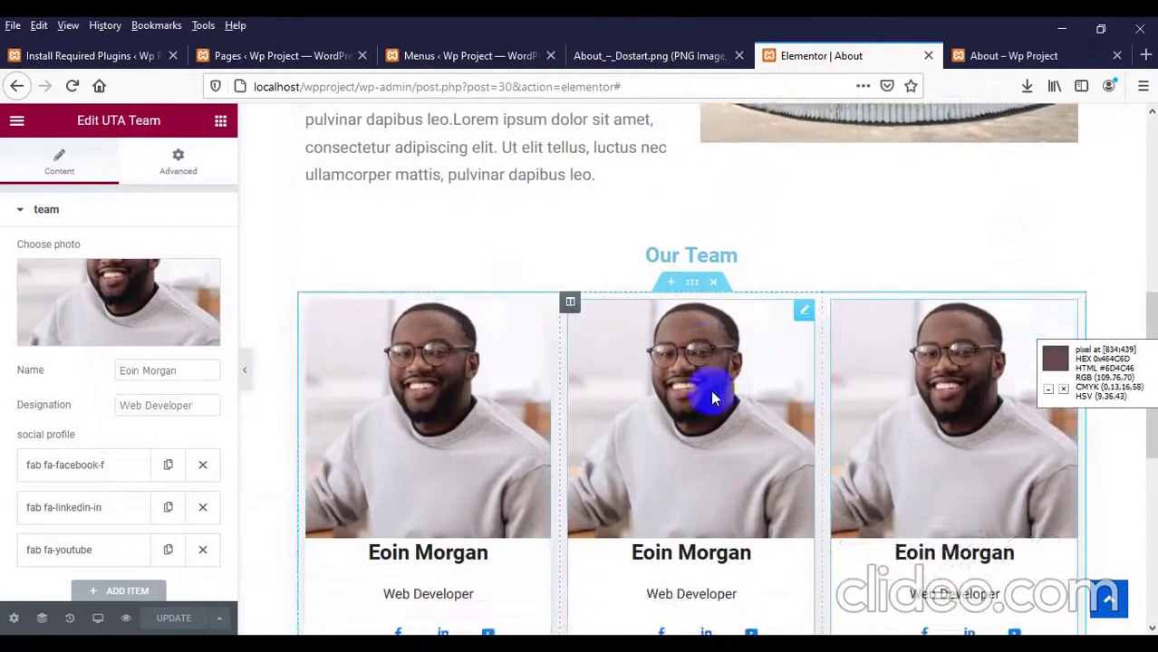
click(675, 344)
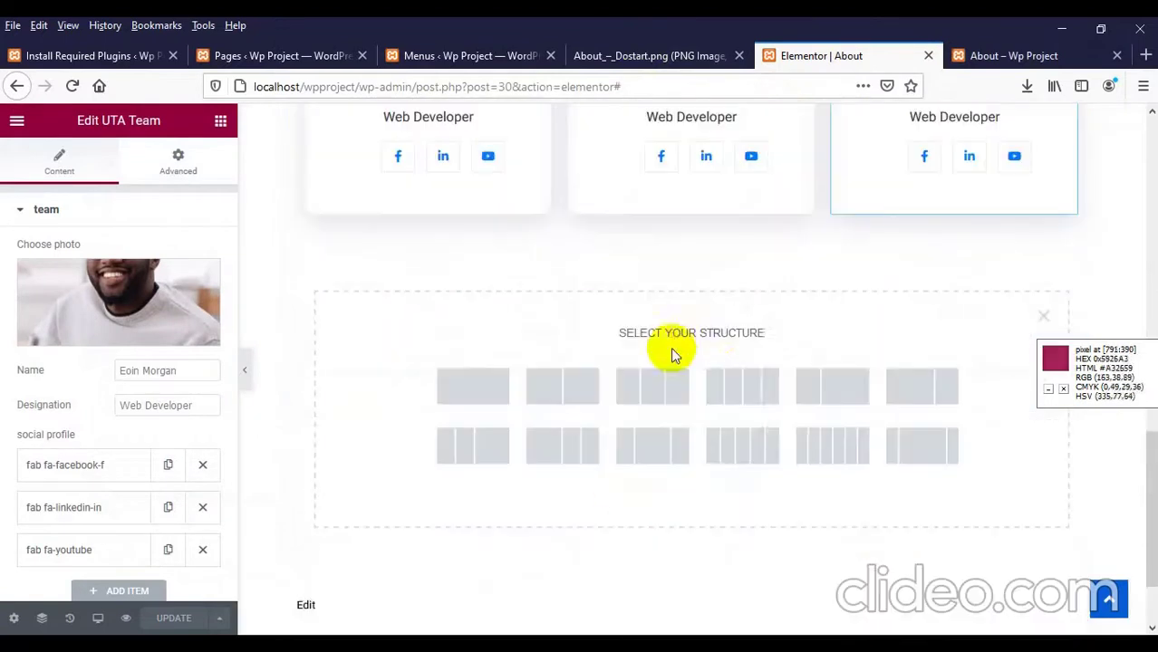
click(727, 384)
scroll(566, 317, up, 2)
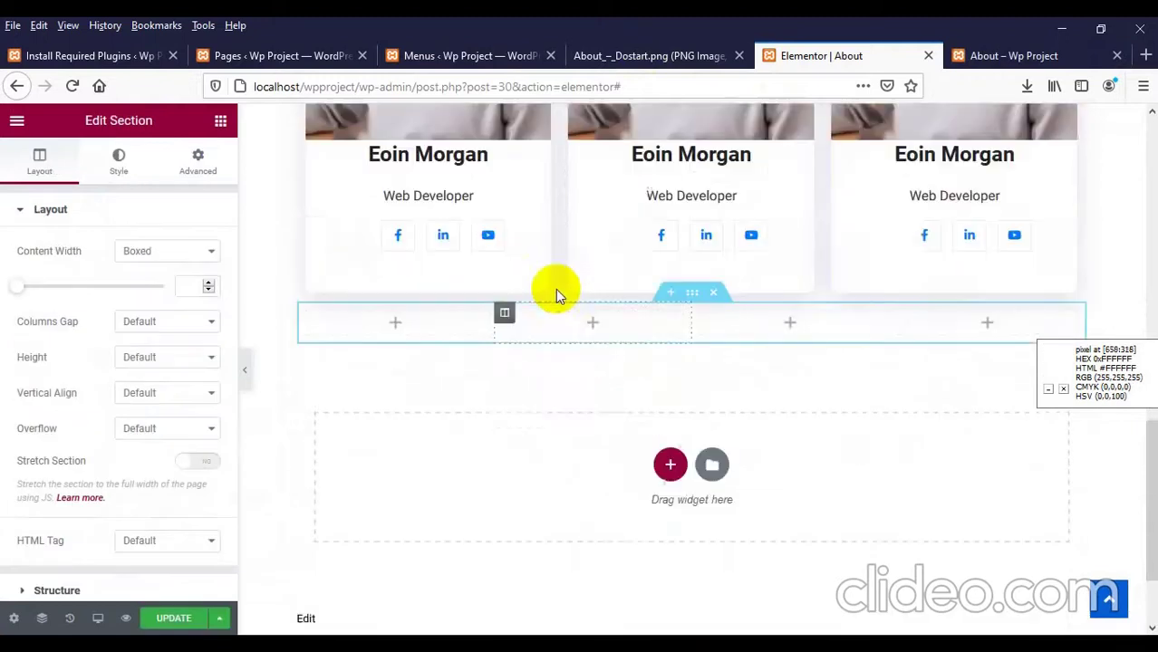
drag(469, 170, 416, 426)
drag(731, 163, 791, 219)
Step: Delete the emptied old team section and duplicate the third Eoin Morgan card into column four
scroll(896, 438, down, 3)
scroll(768, 235, up, 3)
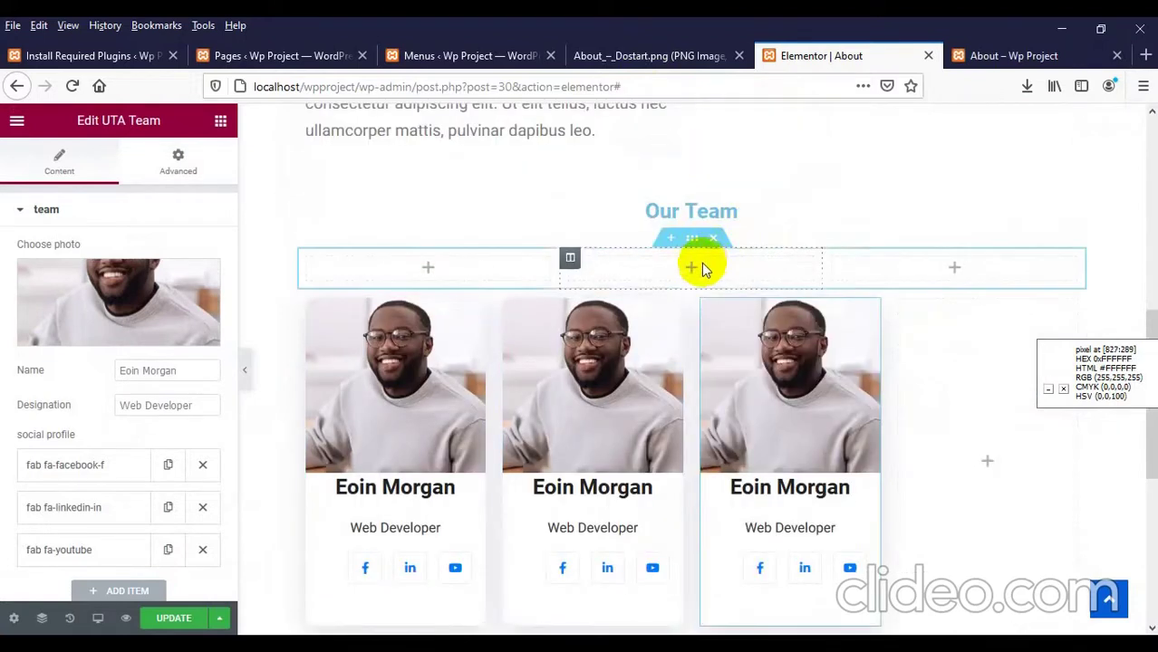
click(716, 242)
right_click(777, 337)
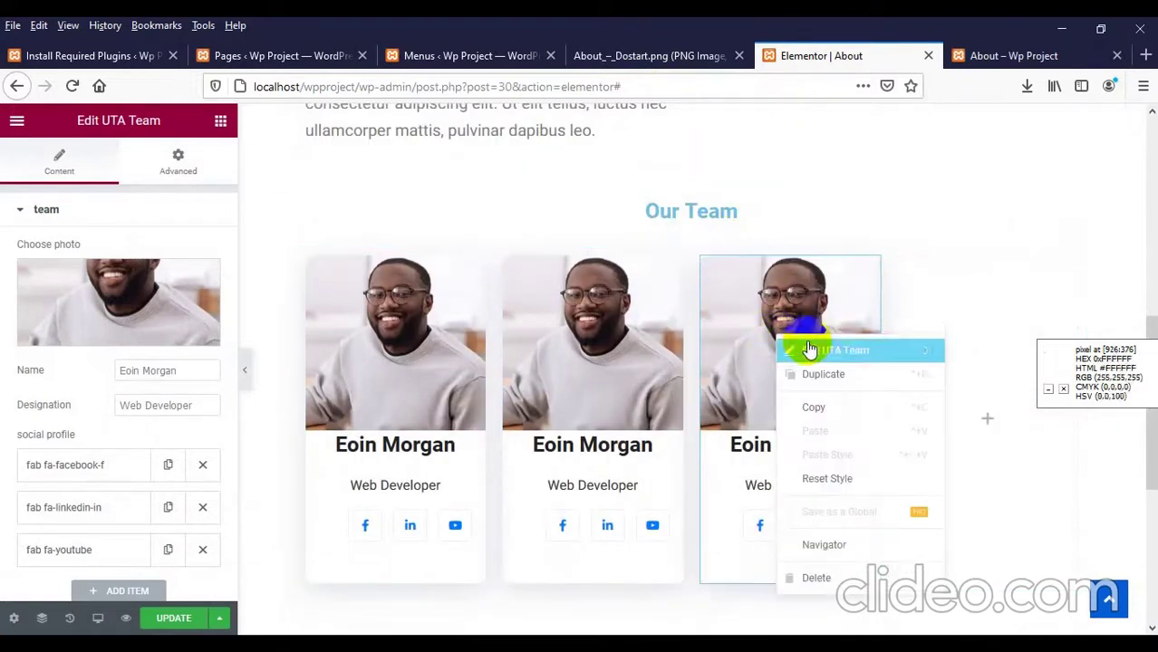
click(820, 374)
drag(871, 267, 987, 328)
Step: Reload the live About page to show the four Eoin Morgan cards
scroll(453, 380, down, 2)
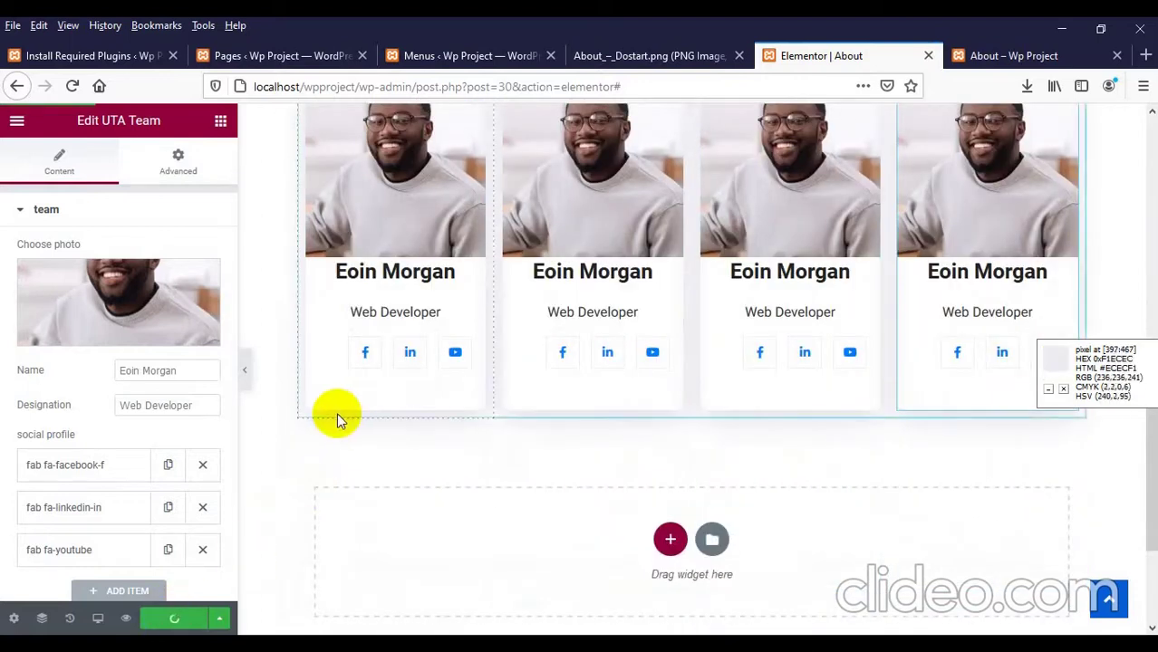
click(967, 55)
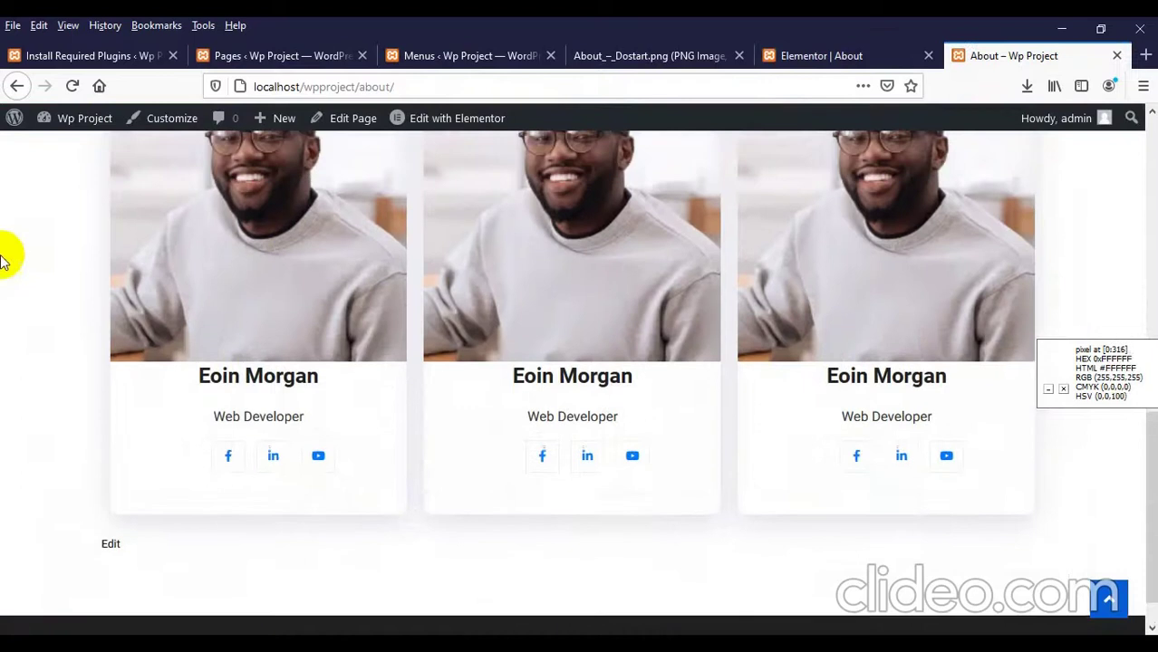
right_click(3, 254)
click(121, 262)
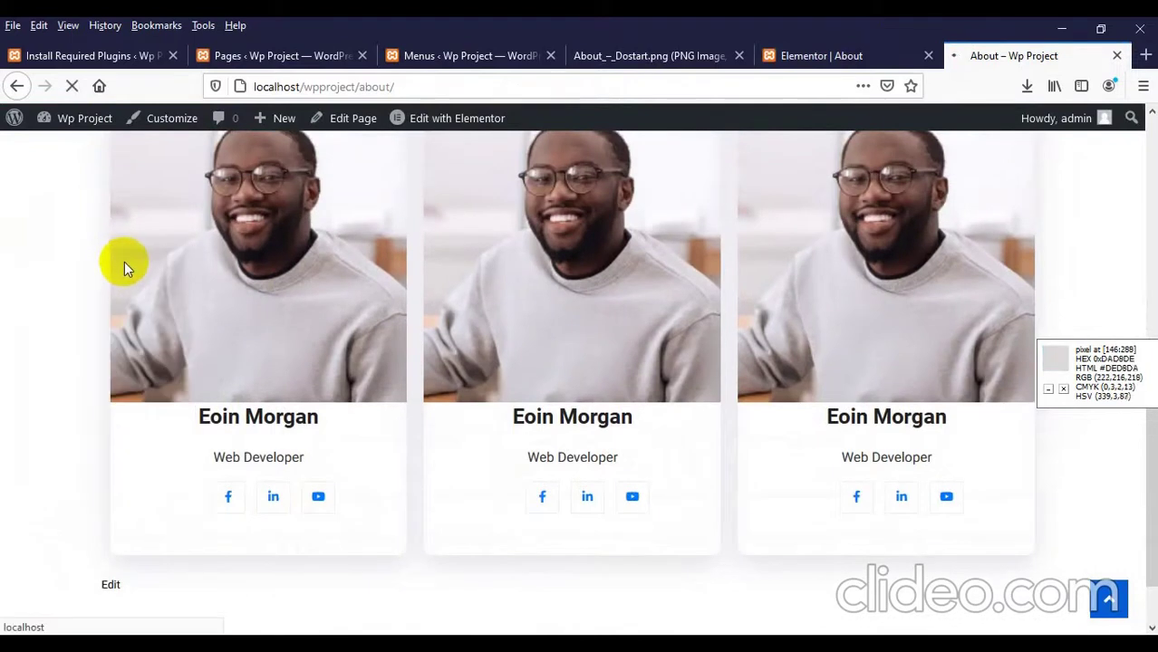
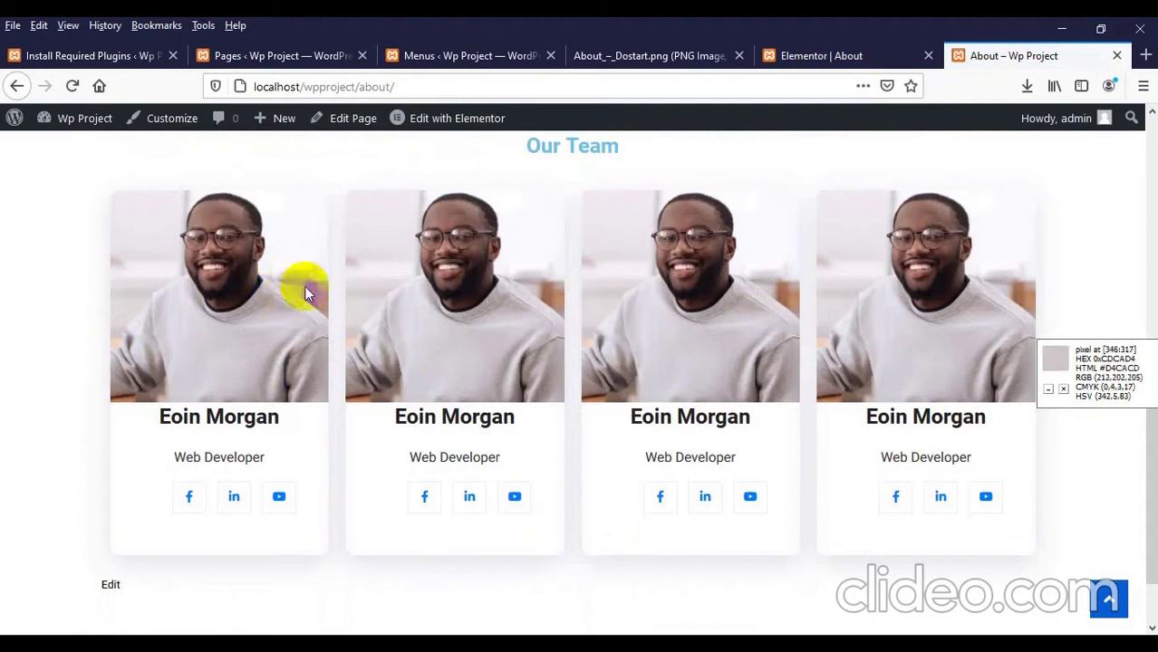
Step: Capture a 227x217 crop of the first second-row team photo and save it to the Desktop as Screenshot_3.png
click(625, 56)
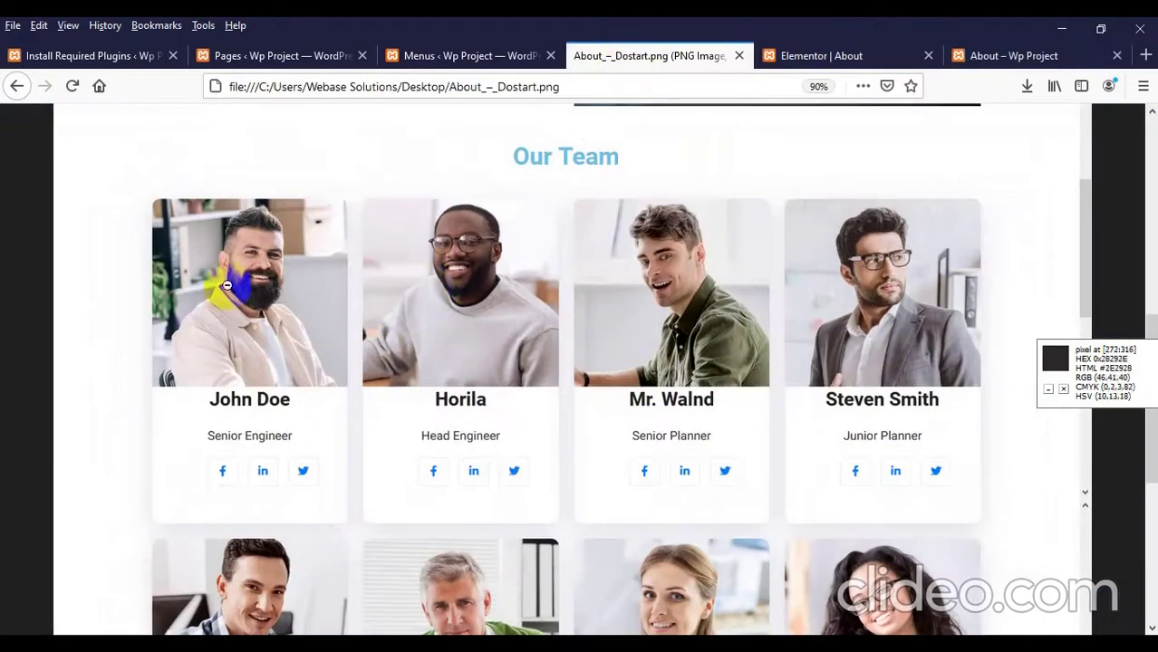
scroll(479, 285, down, 1)
scroll(602, 256, down, 2)
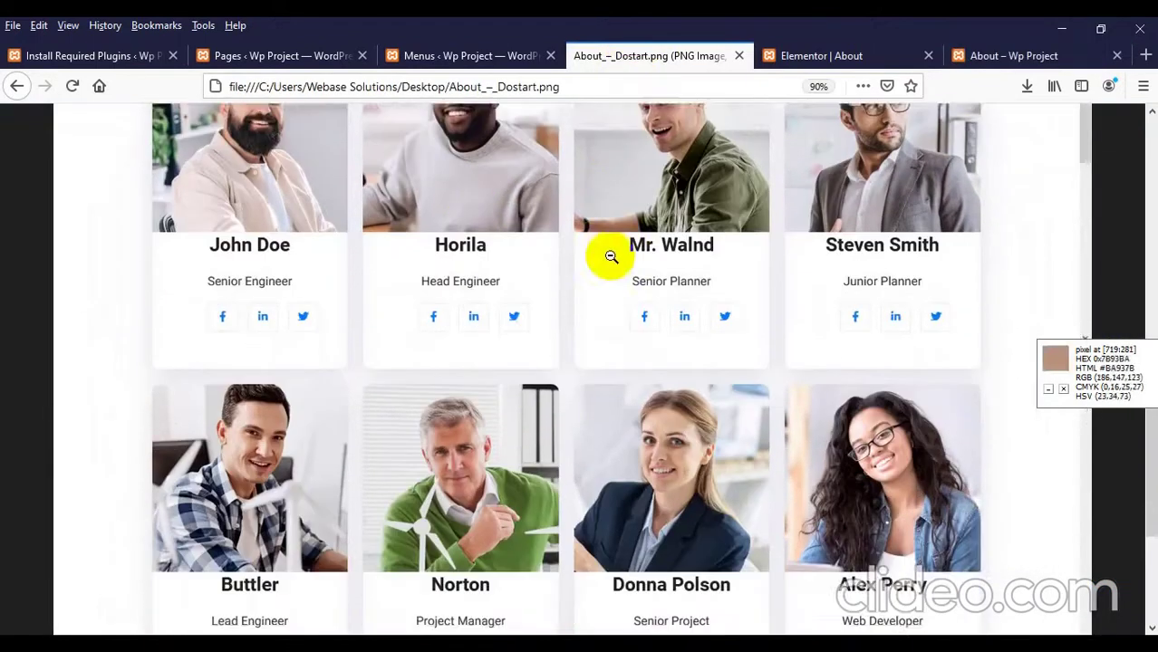
scroll(597, 267, down, 1)
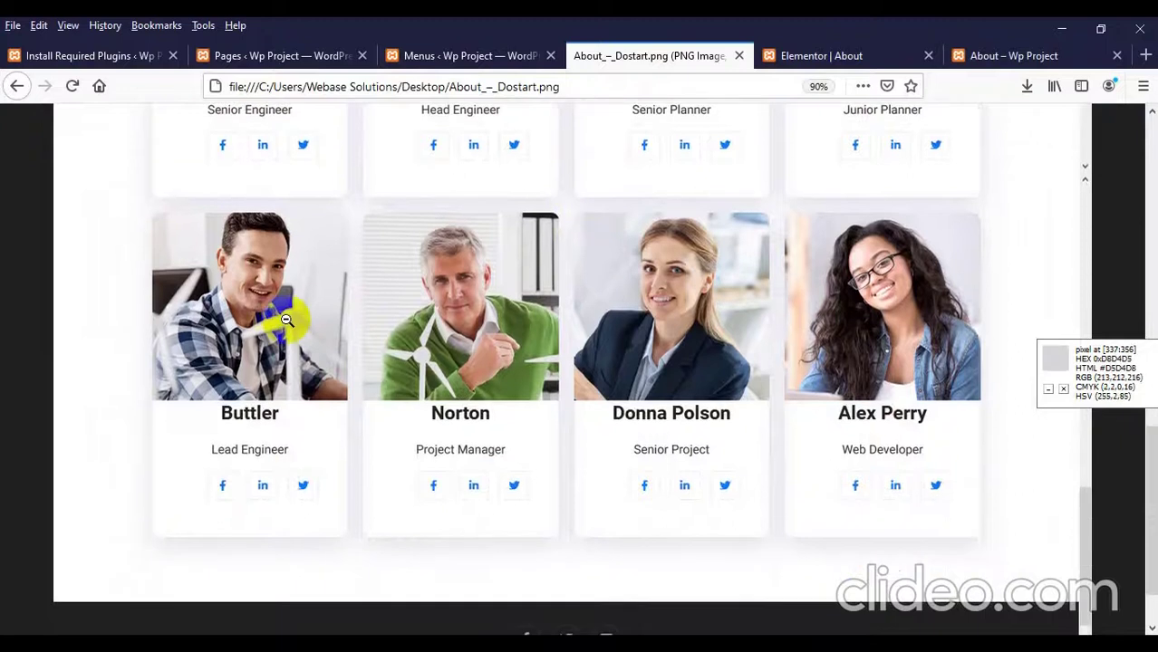
key(Print)
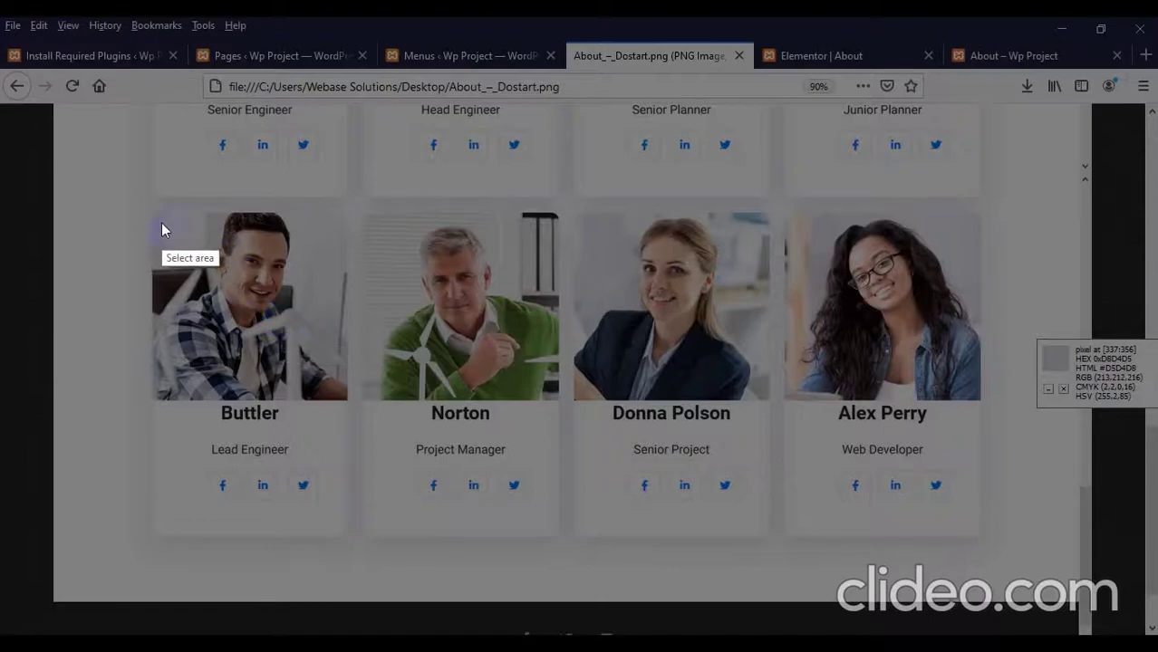
drag(155, 215, 350, 401)
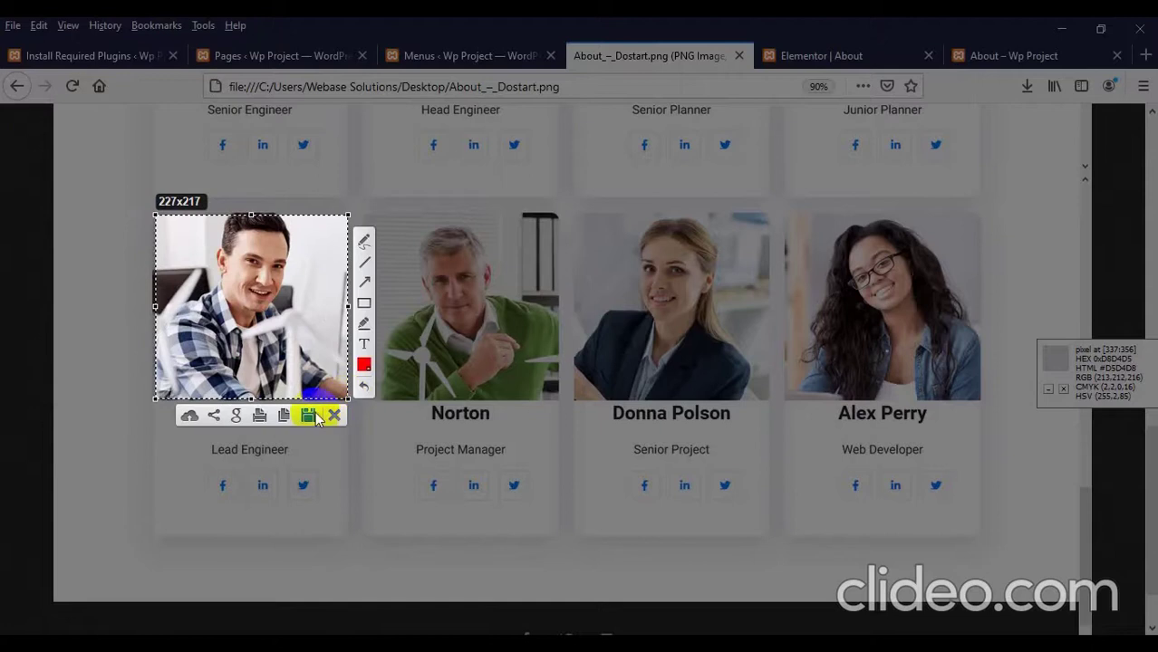
click(309, 415)
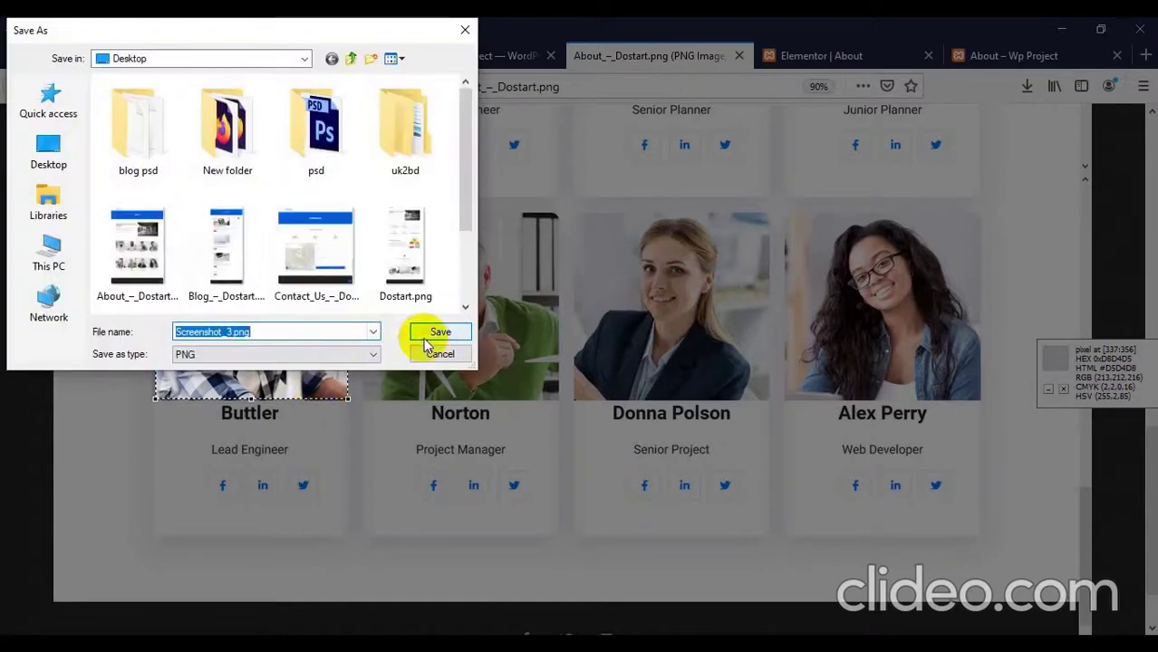
click(426, 336)
click(813, 47)
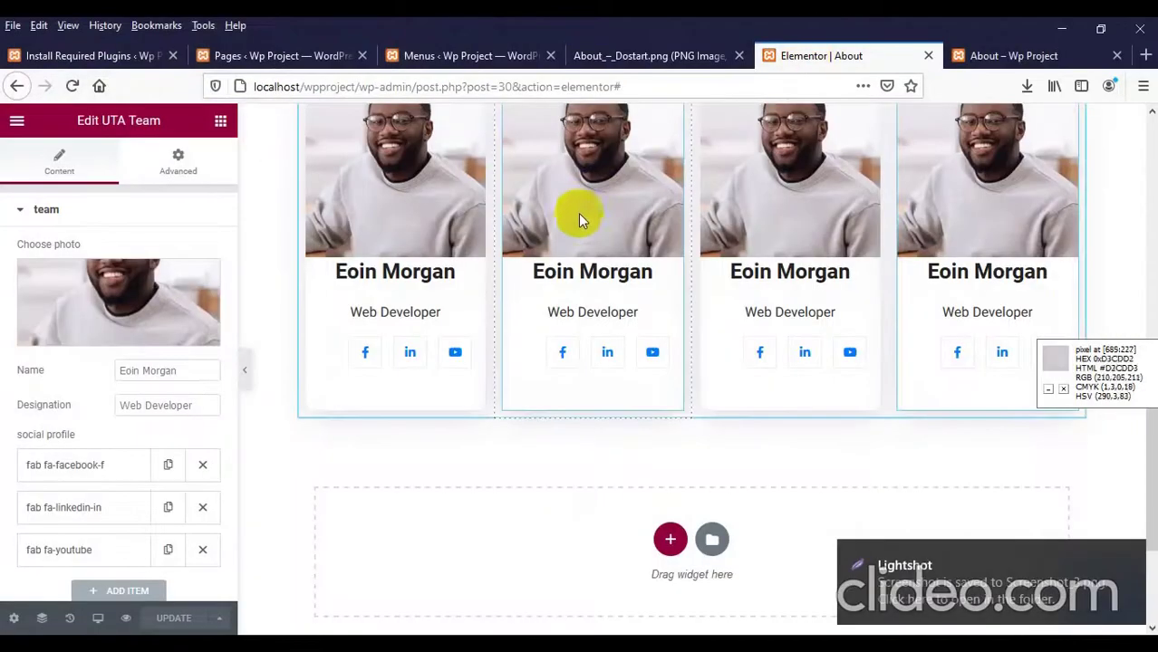
Step: Upload Screenshot_3.png from the Desktop and insert it as the second team card's photo
scroll(576, 221, up, 5)
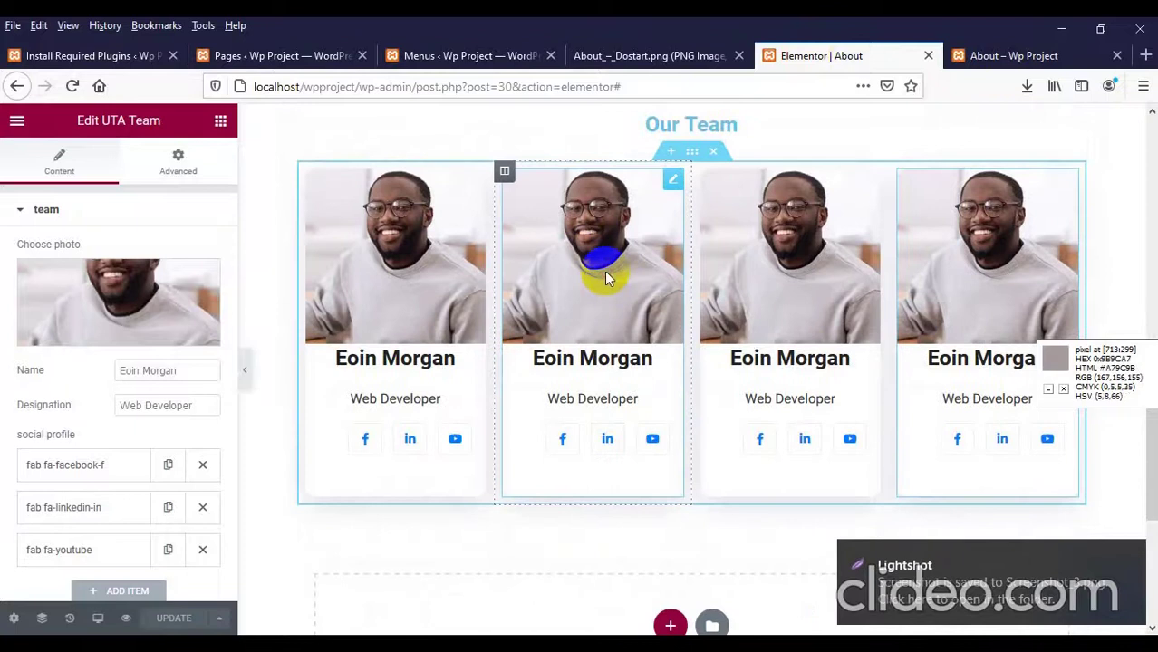
click(138, 301)
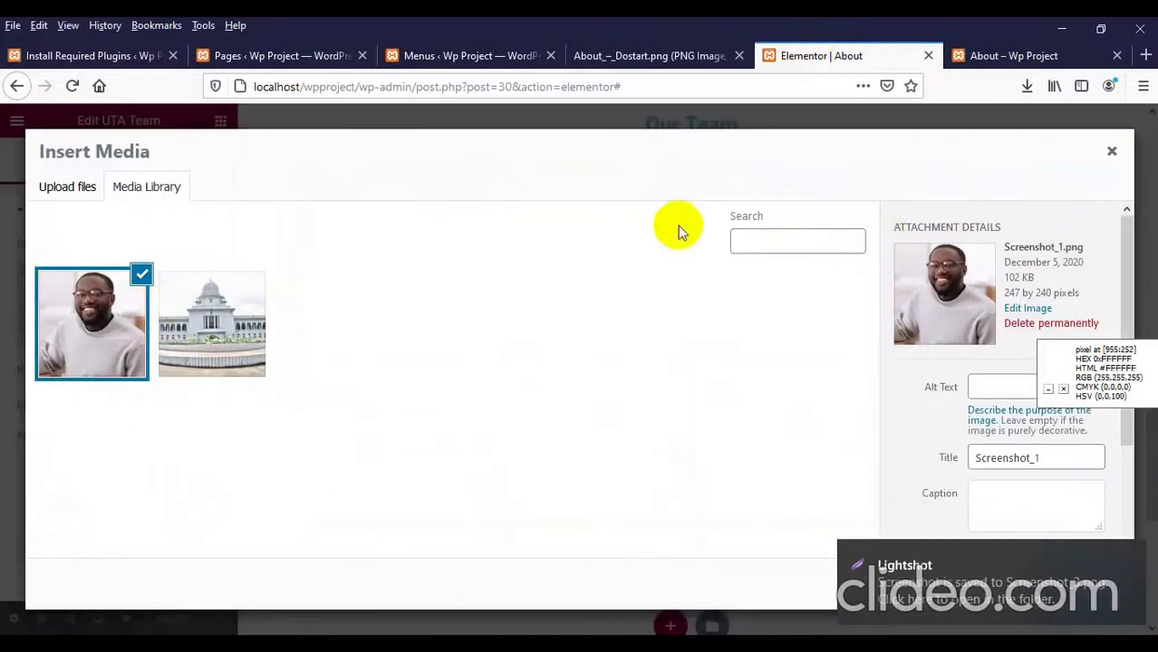
click(60, 187)
click(540, 382)
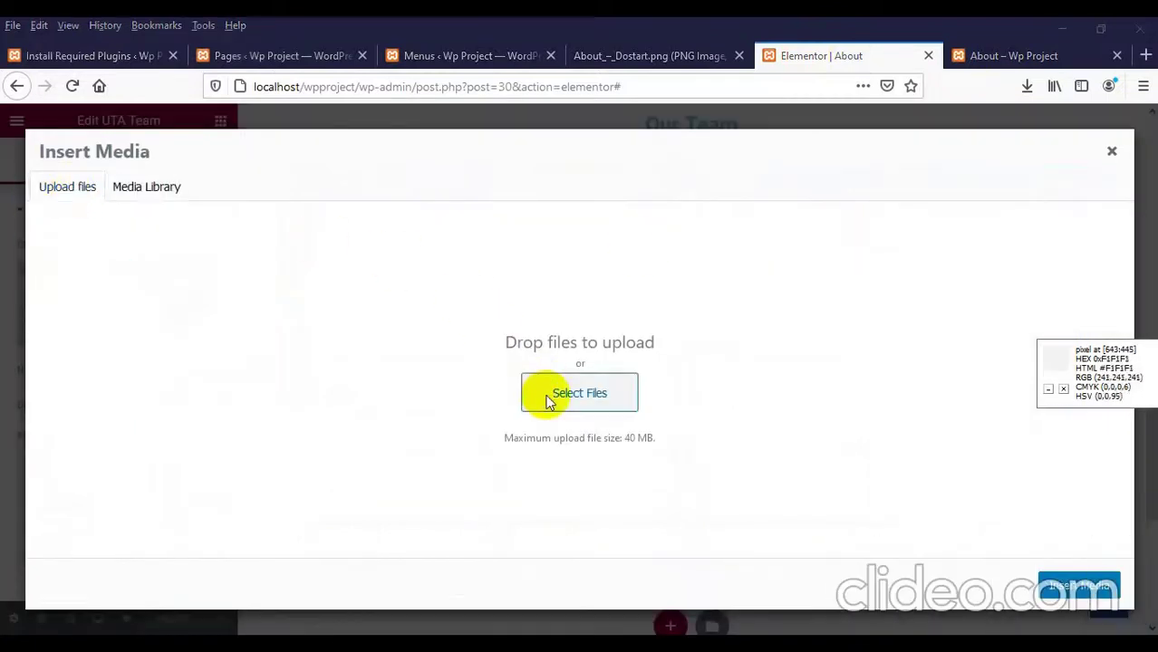
click(469, 312)
key(s)
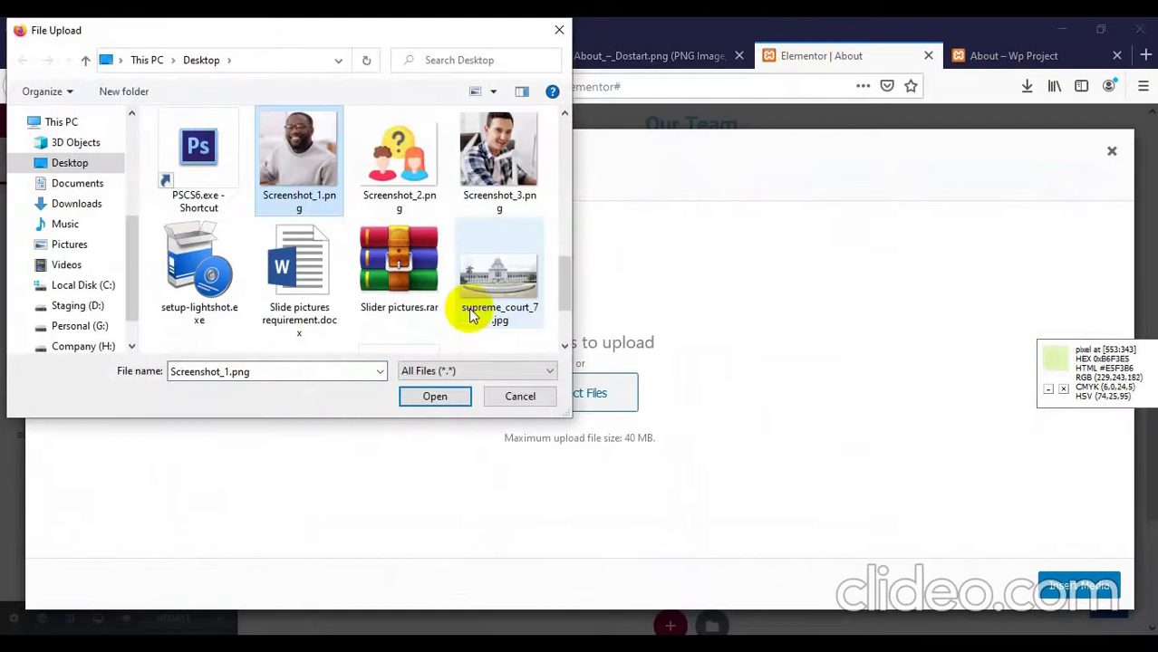
double_click(484, 156)
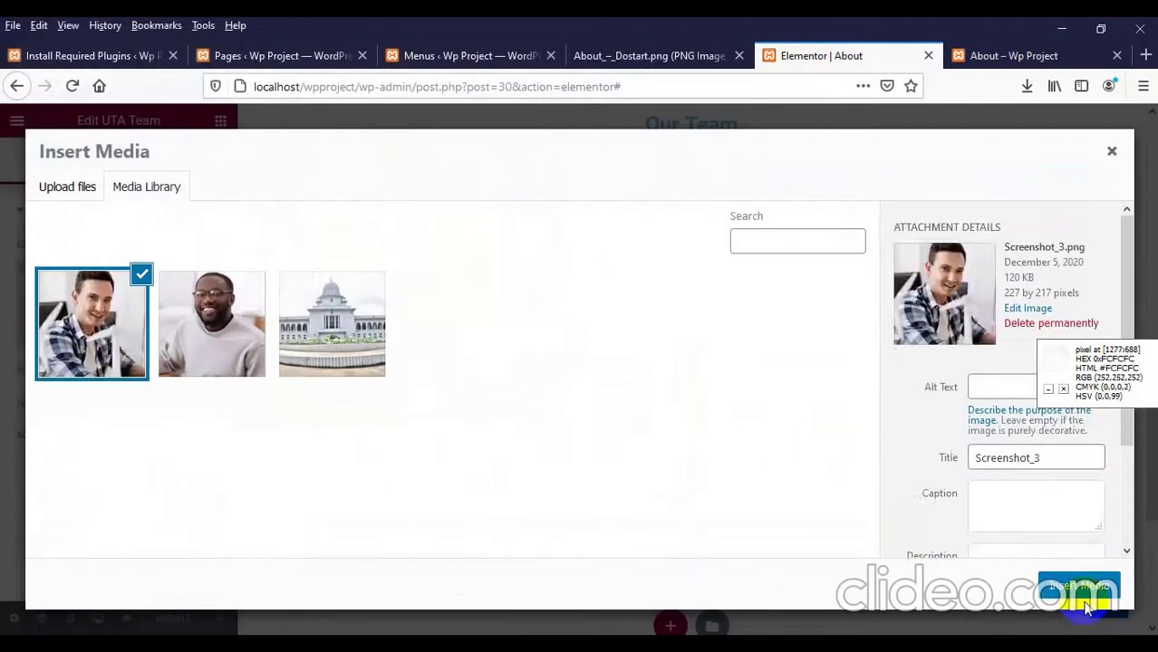
click(1076, 589)
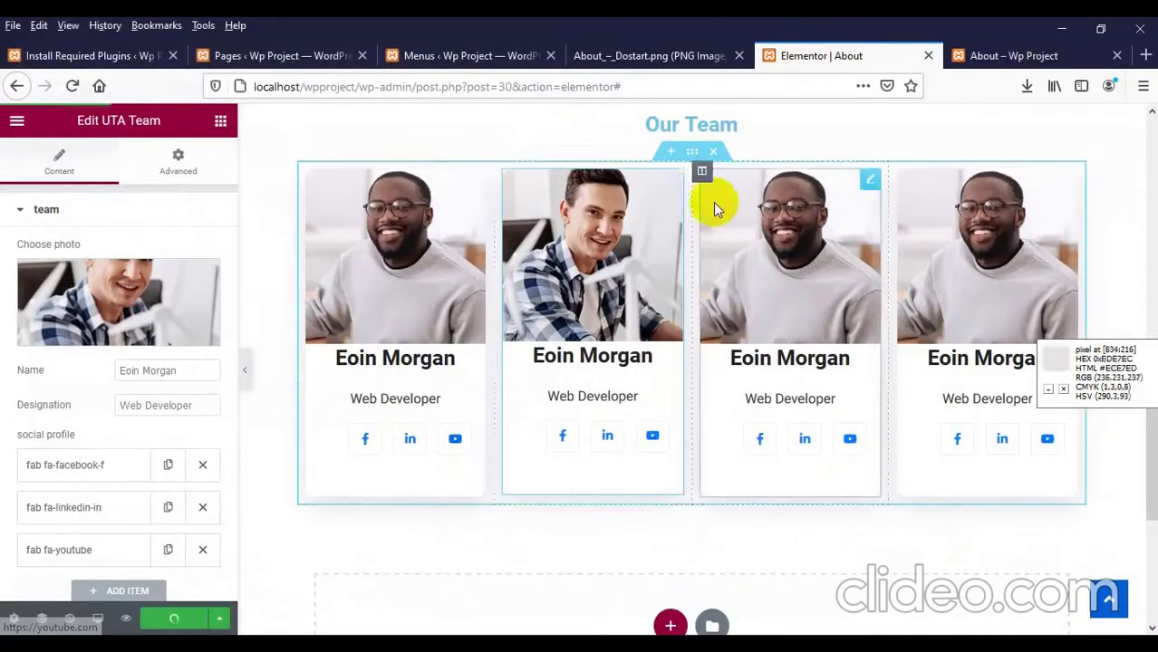
click(1014, 53)
right_click(41, 237)
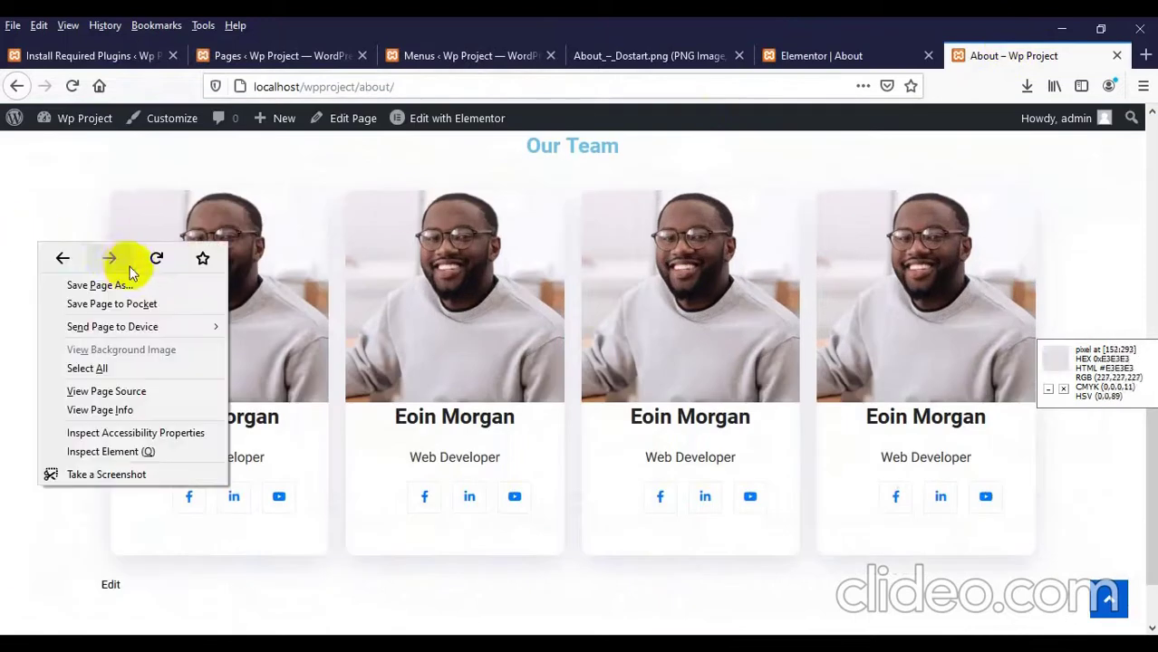
Step: Reload the live About page to check card two's new photo, then go back to the editor
click(151, 259)
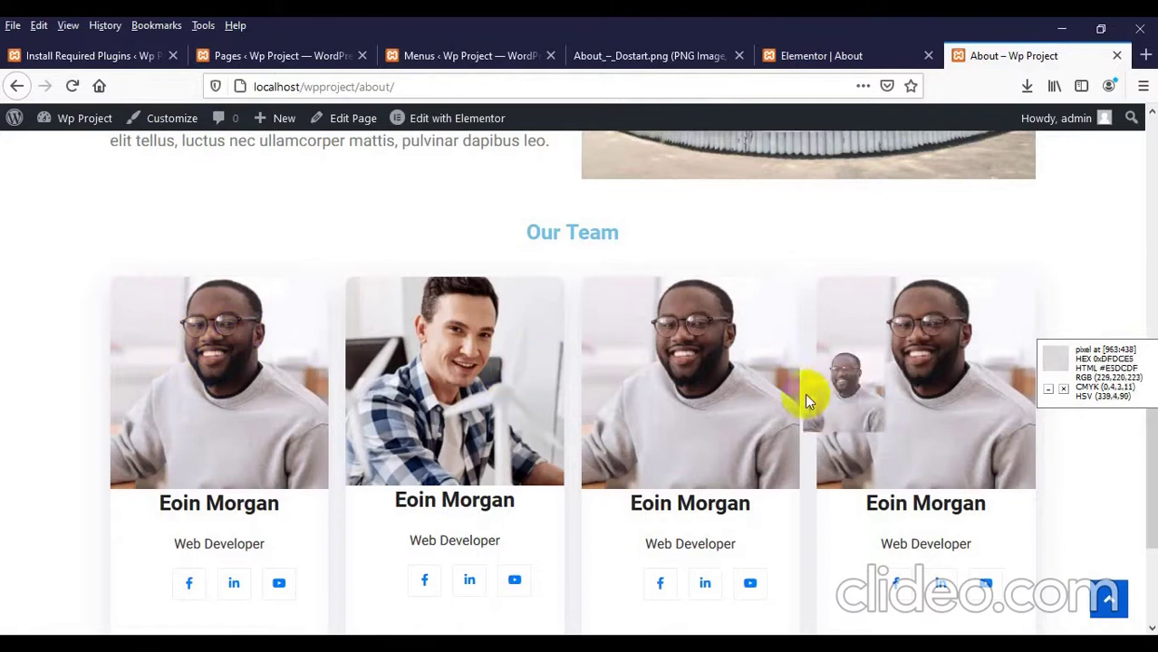
drag(806, 396, 800, 399)
drag(436, 504, 491, 507)
click(751, 174)
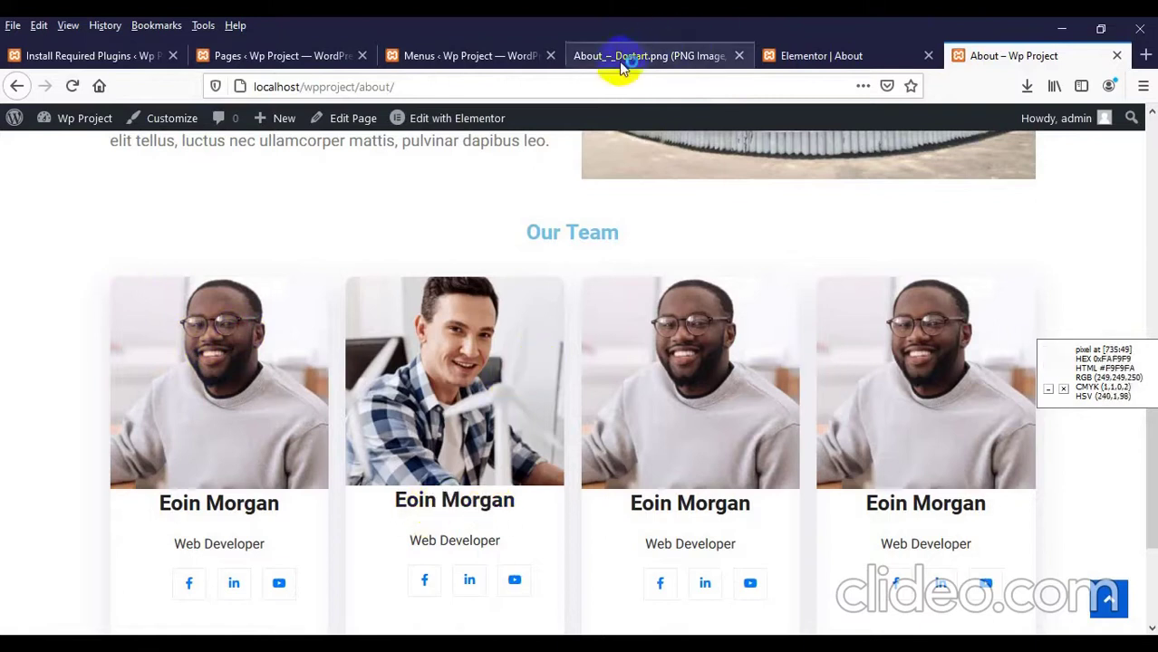
click(809, 57)
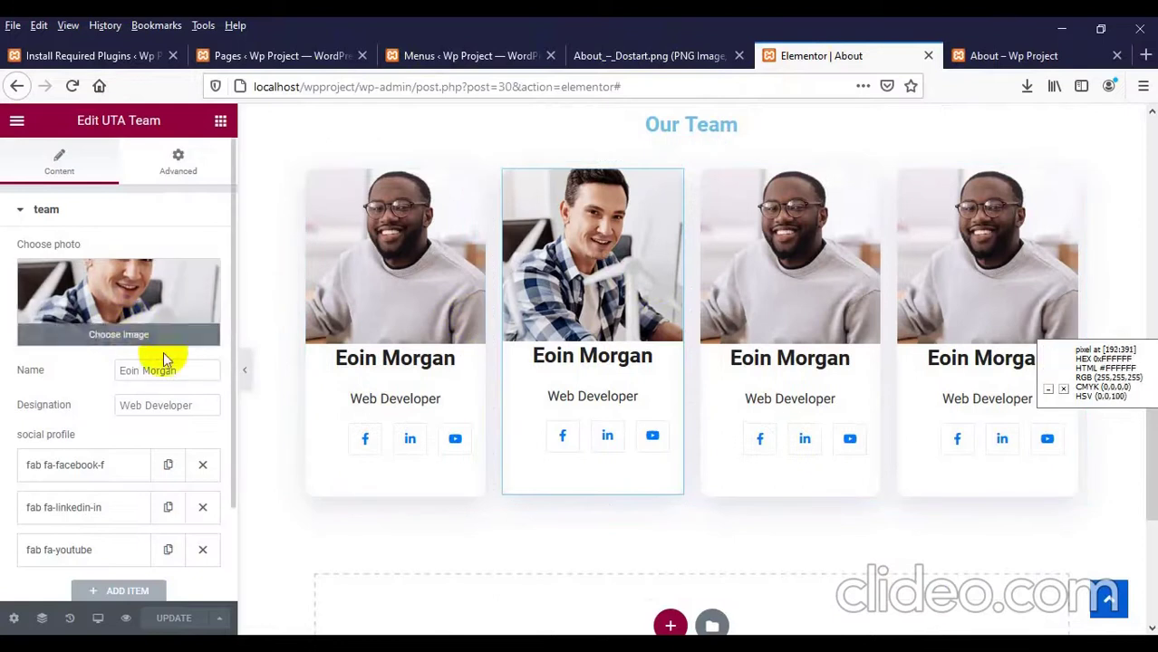
Step: Replace the second card's Name field with the new member's name and update the page
drag(180, 374, 10, 354)
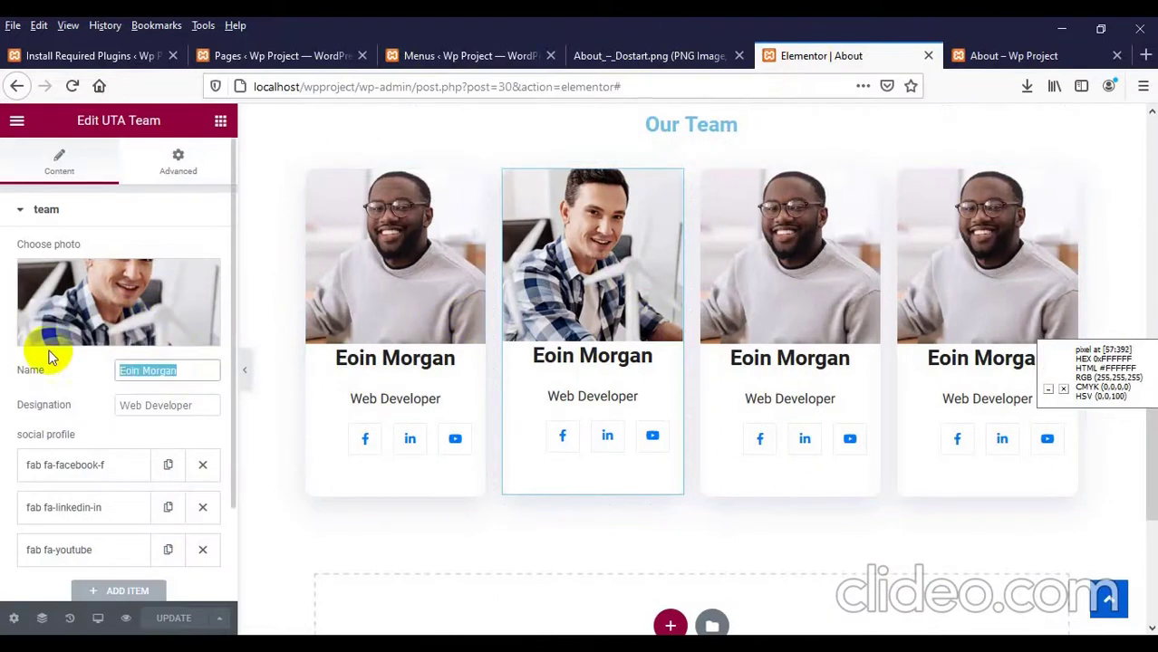
text(Mr. W)
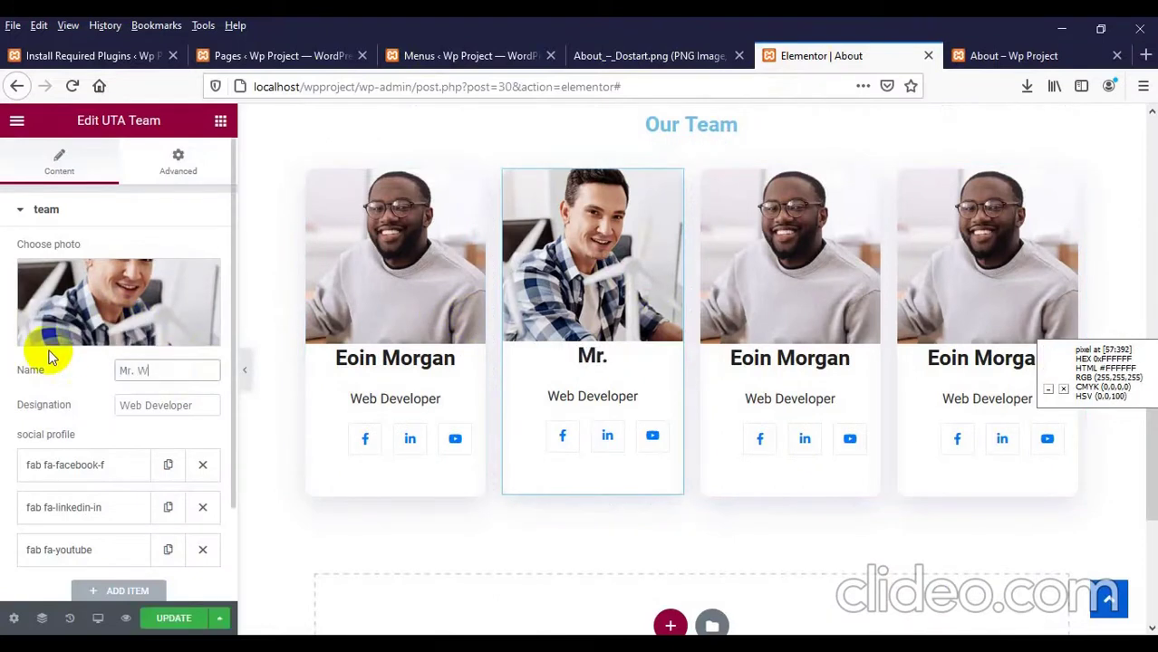
text(atson)
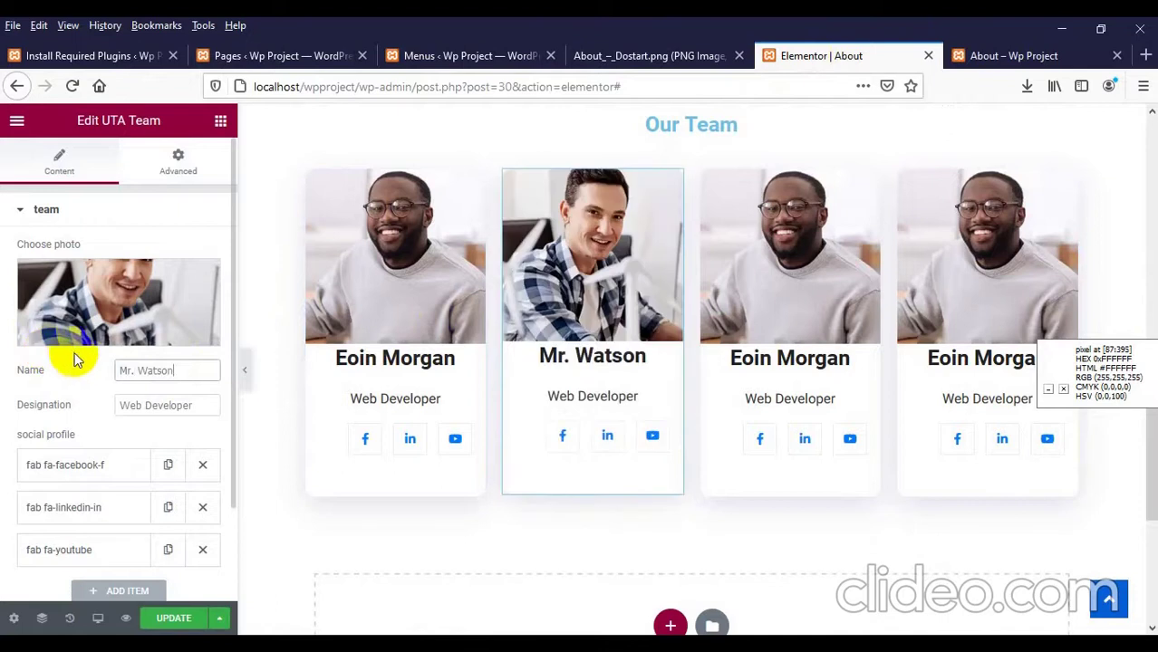
click(170, 618)
click(1032, 54)
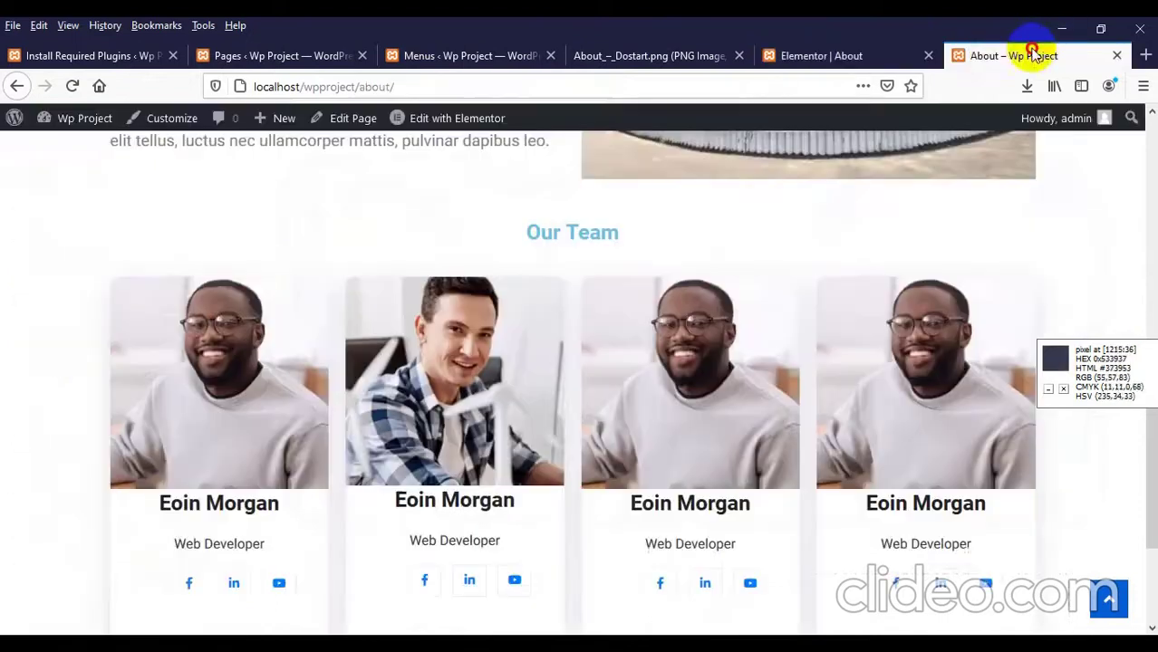
Step: Reload the live About page to see the new name and test card two's YouTube link
right_click(228, 243)
click(340, 263)
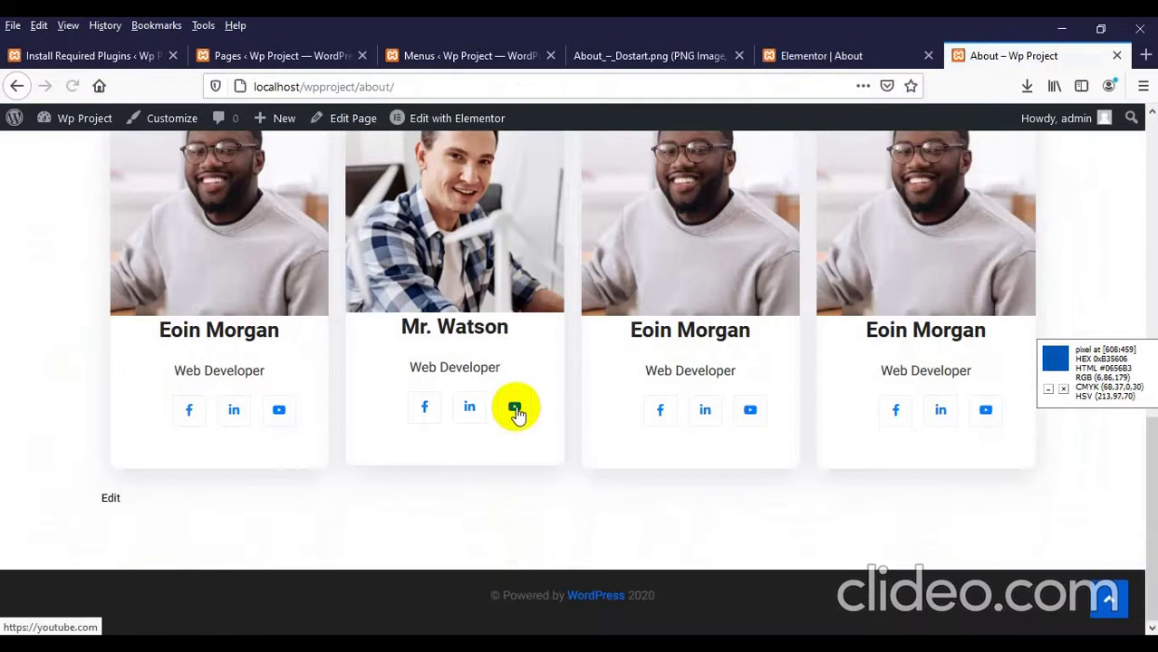
click(514, 412)
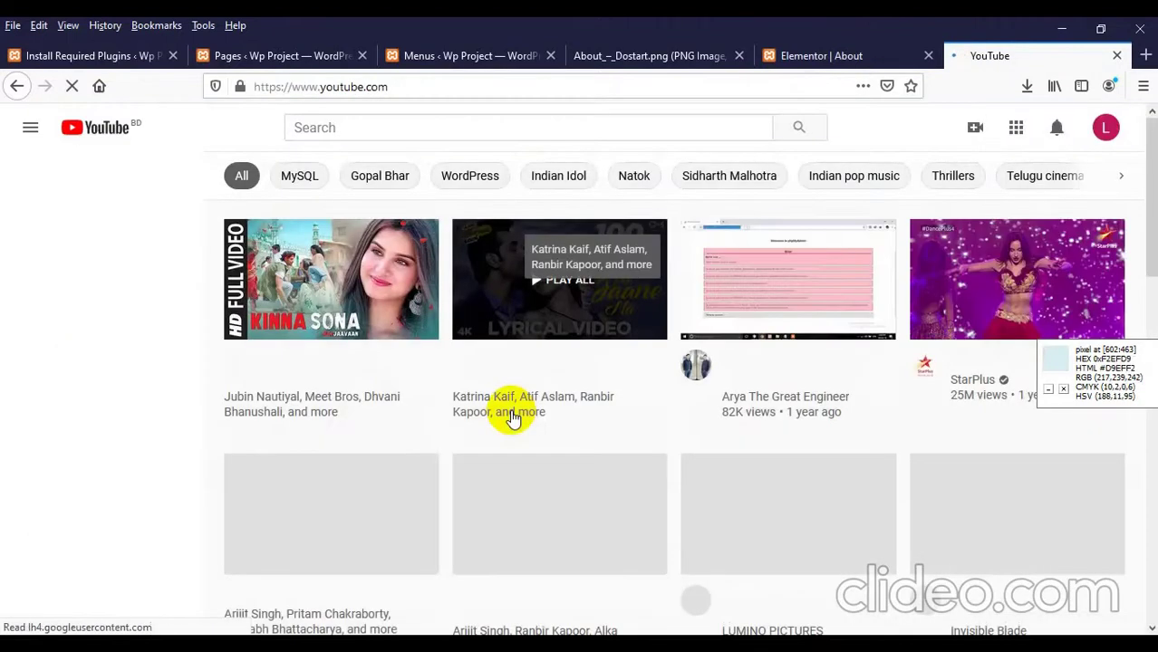
click(16, 86)
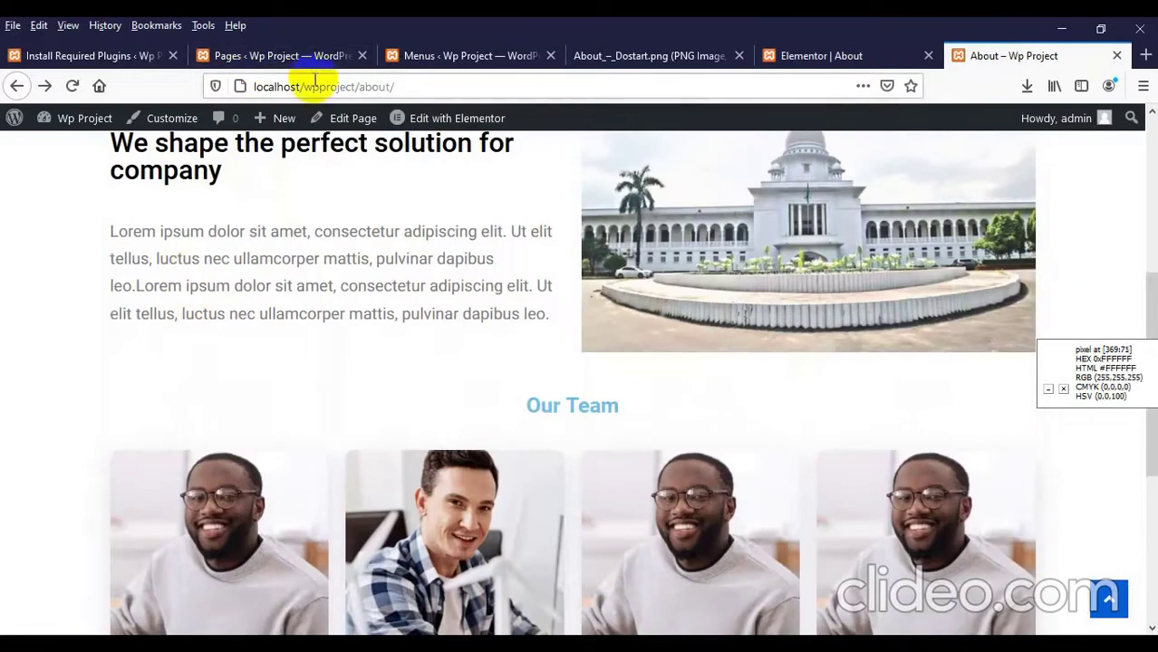
click(308, 85)
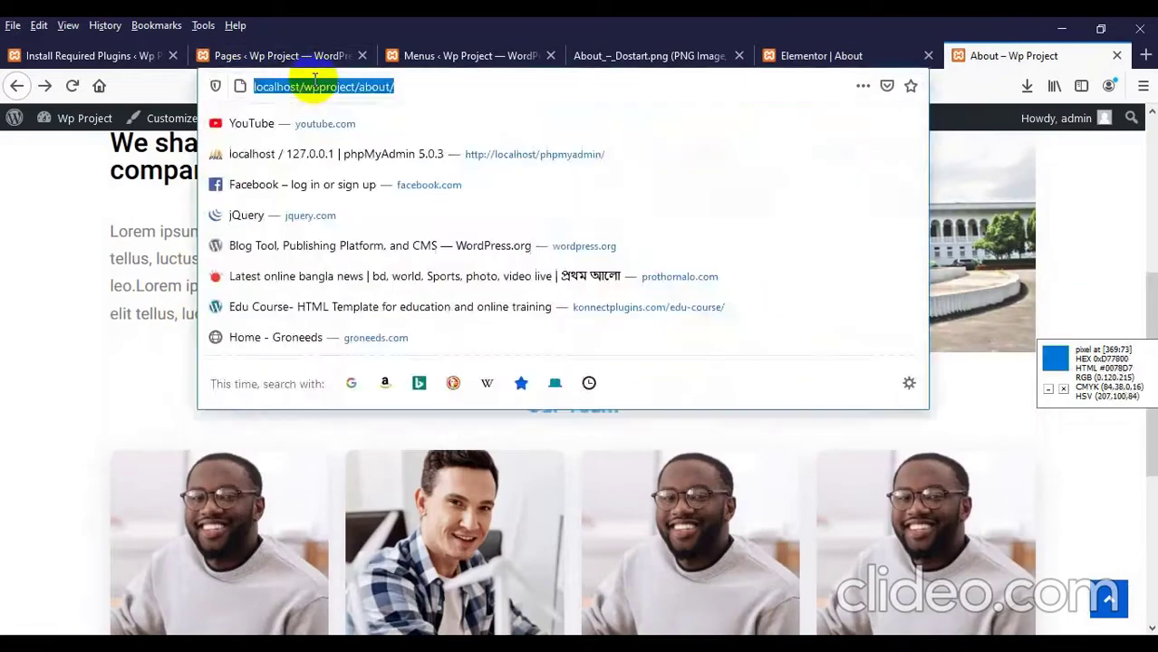
key(Return)
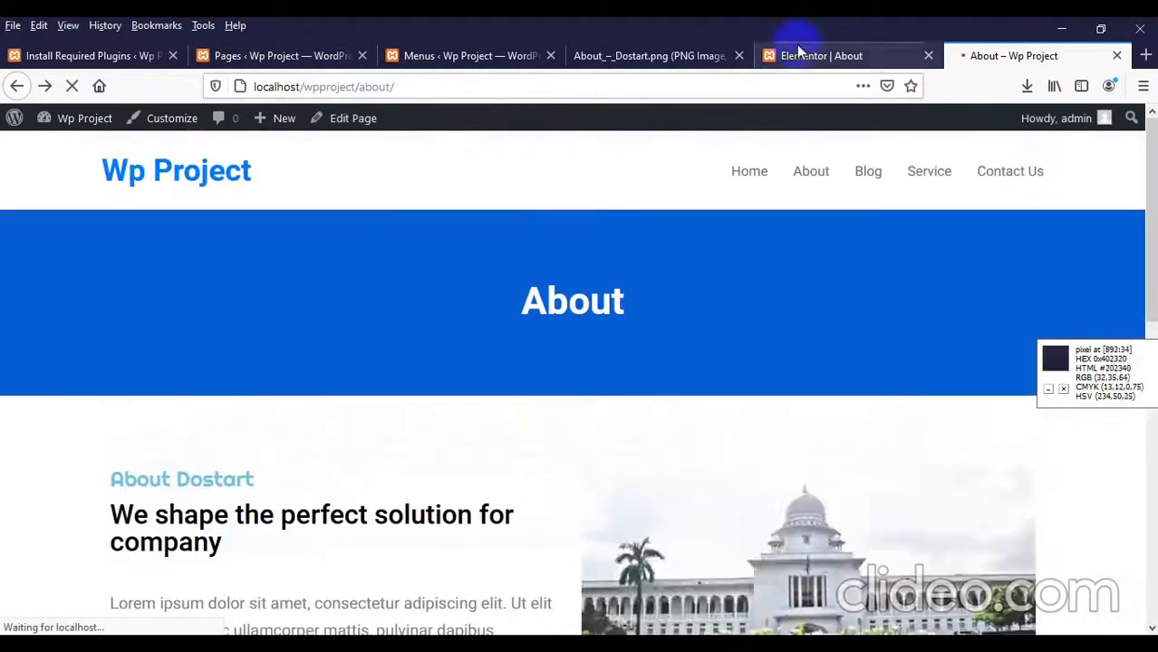
Step: Duplicate the team section into a second four-card row and update the About page
click(803, 56)
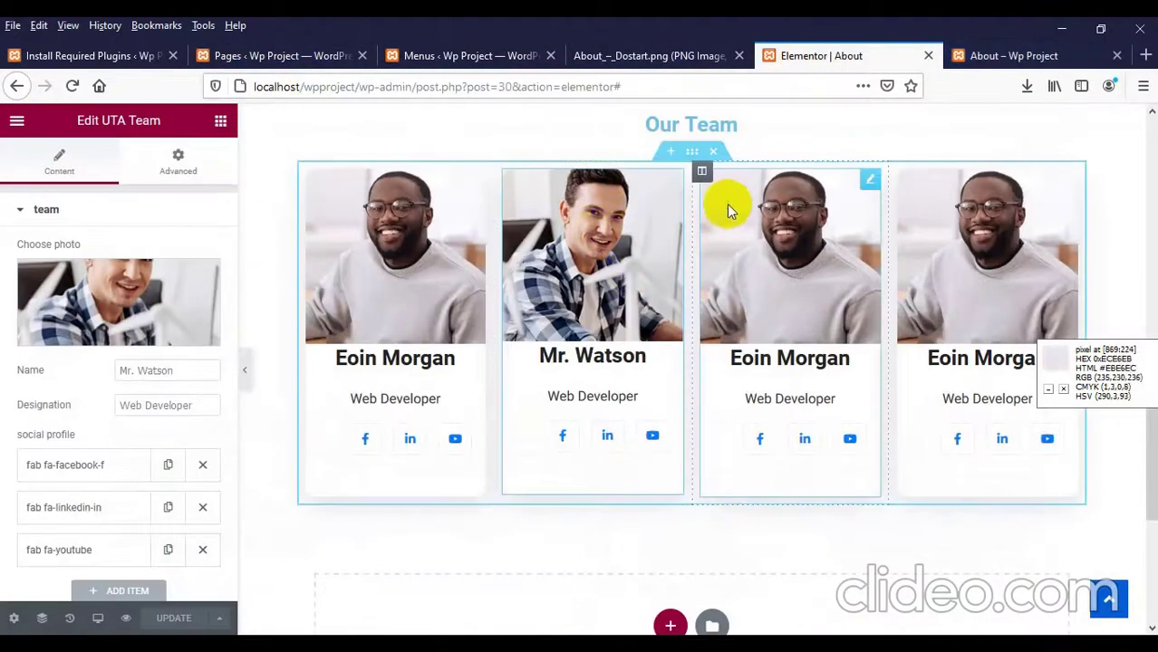
right_click(694, 157)
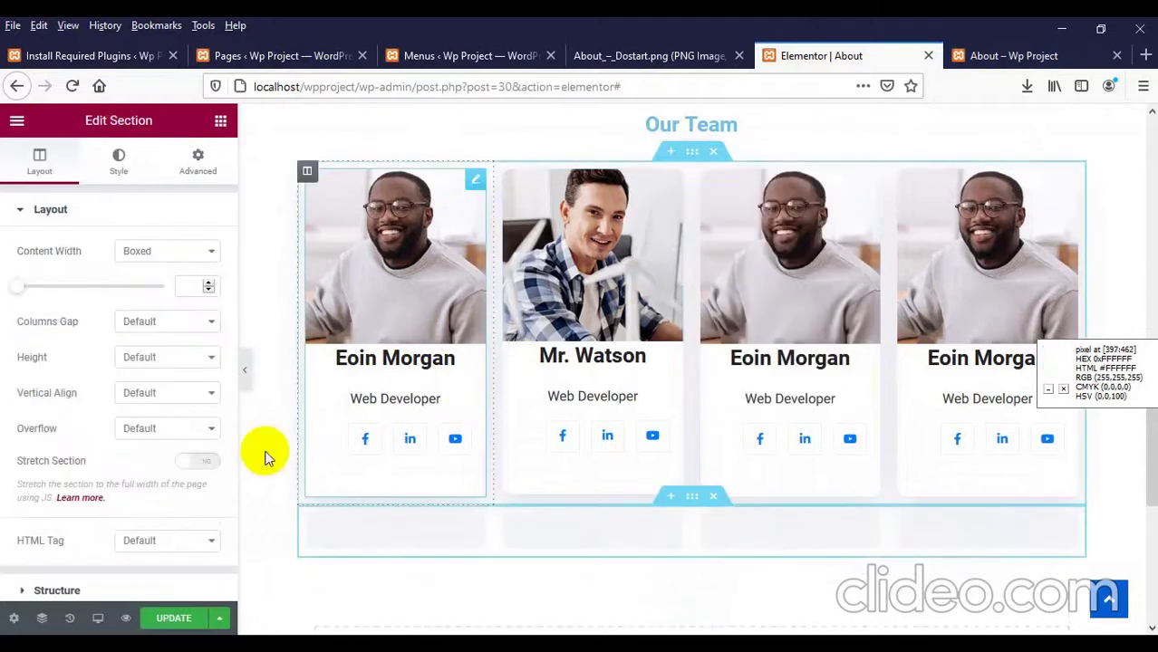
click(180, 618)
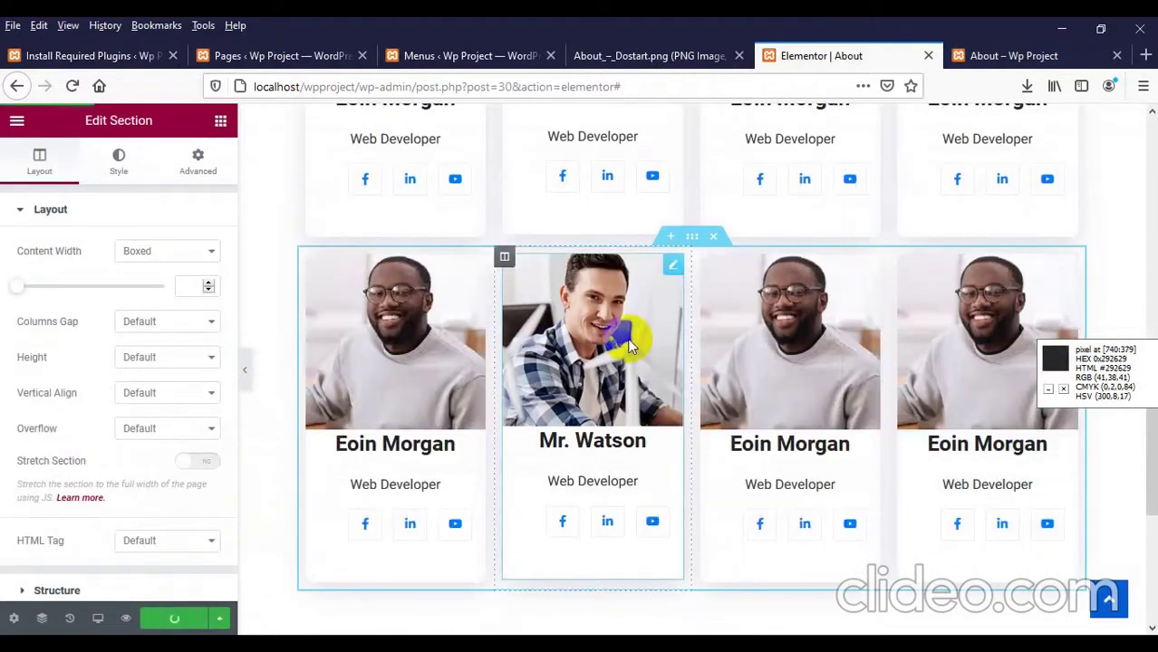
click(992, 57)
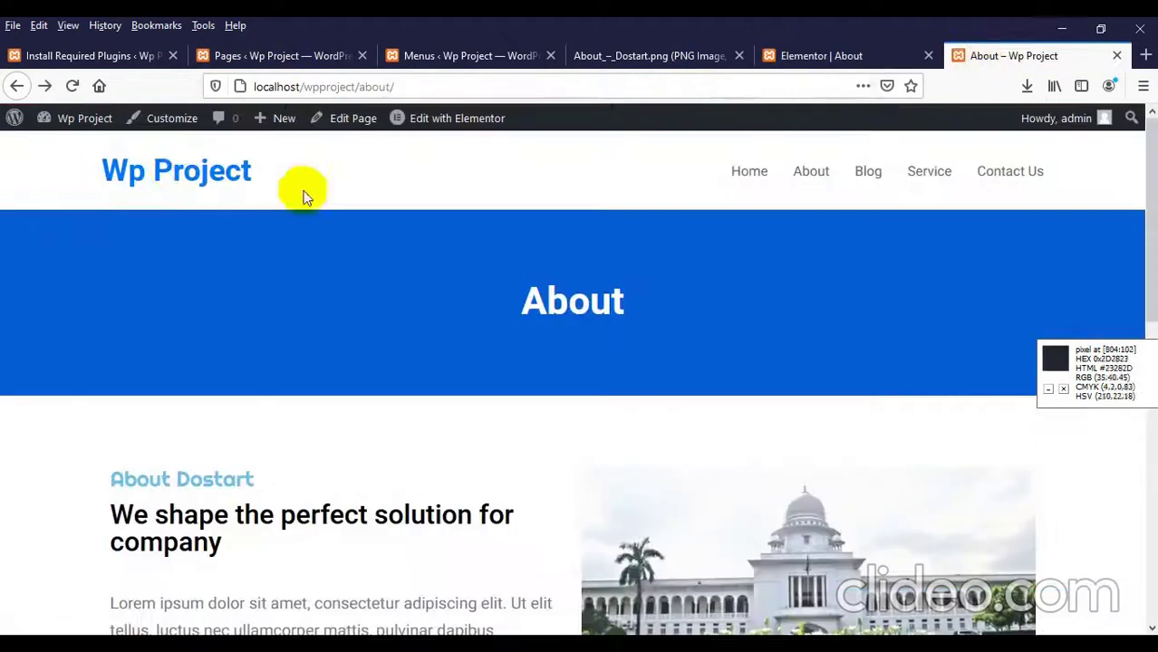
Step: Go to the site's home page and scroll through it
click(174, 175)
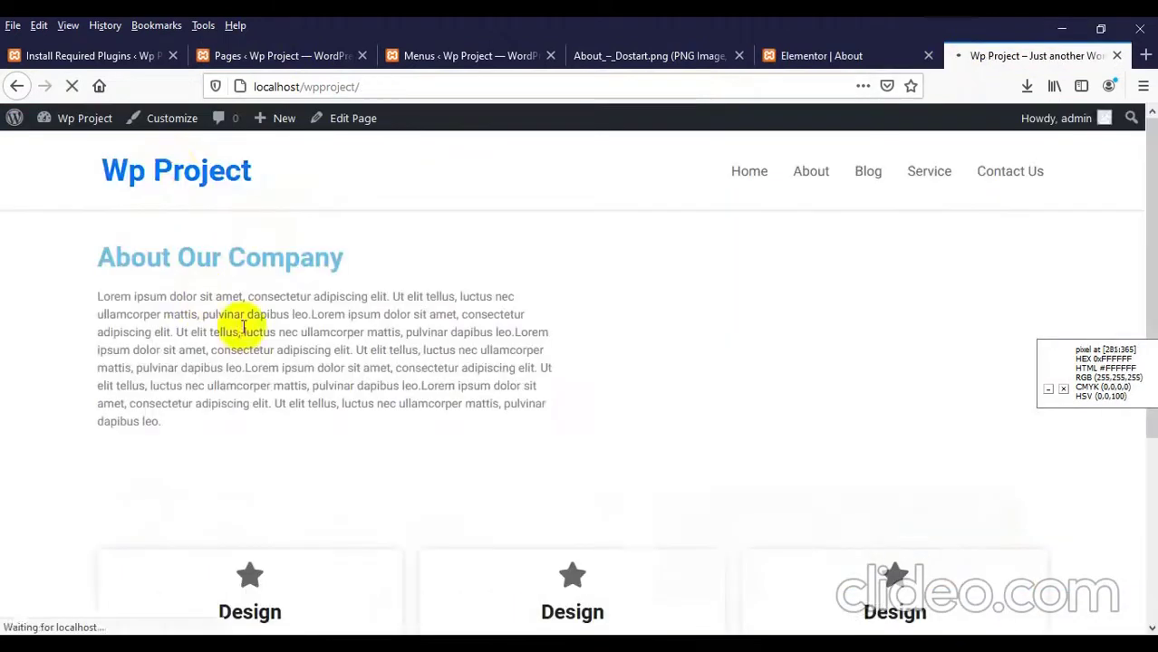
scroll(243, 256, down, 3)
scroll(346, 320, down, 2)
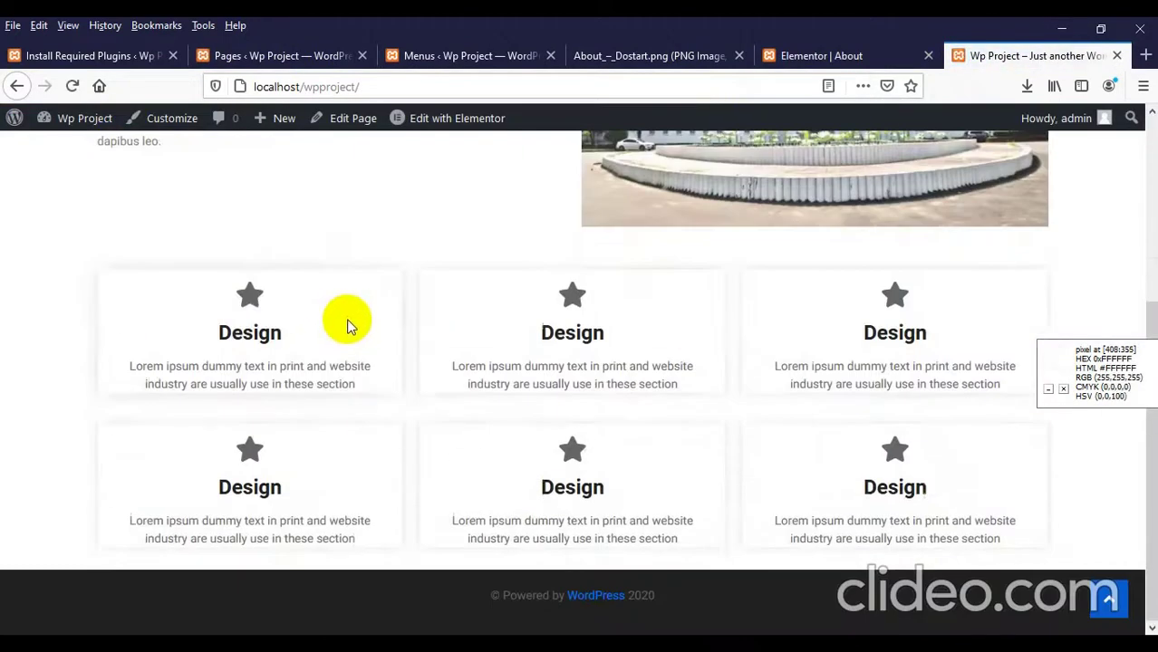
scroll(749, 401, up, 5)
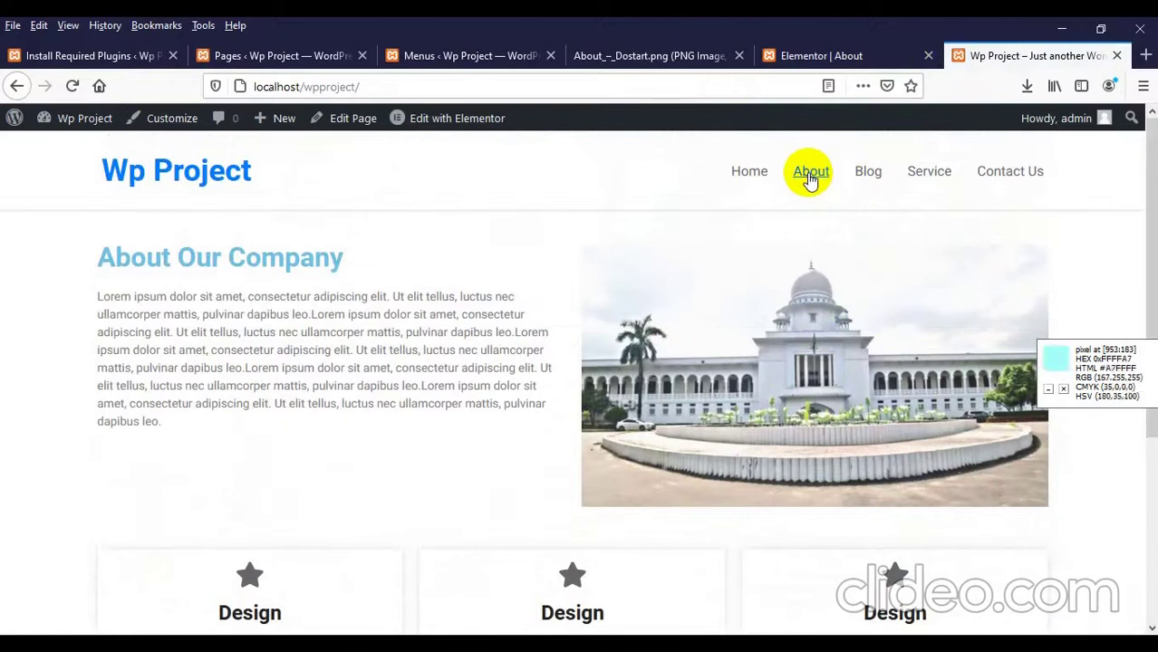
scroll(489, 380, down, 6)
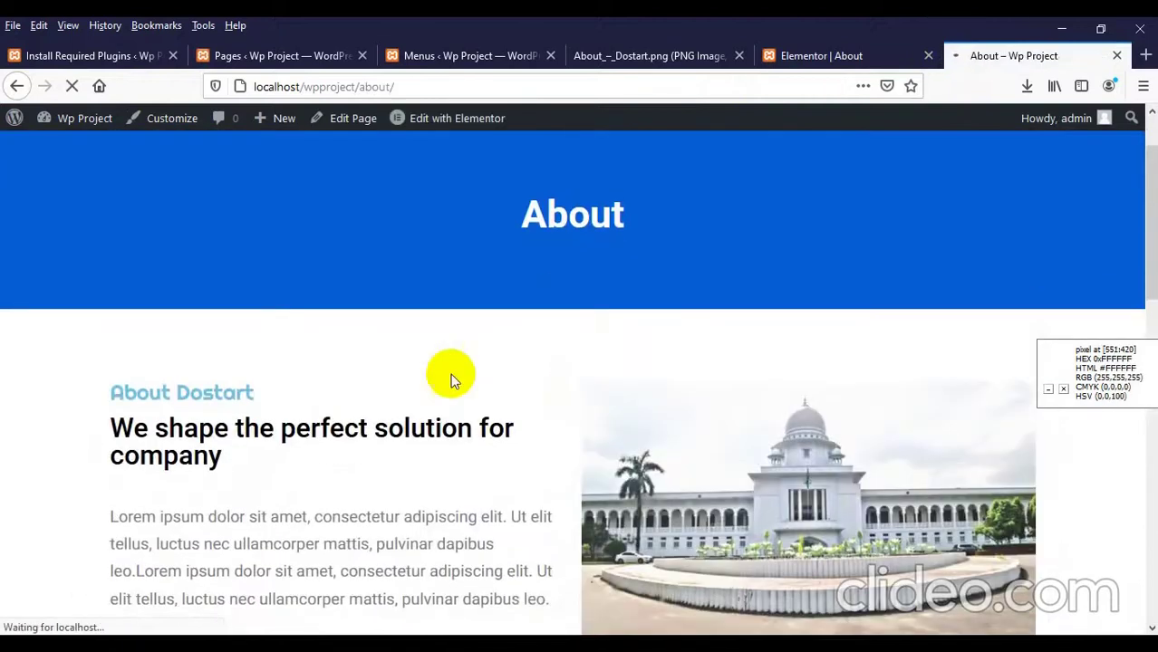
scroll(489, 308, up, 2)
scroll(582, 368, down, 7)
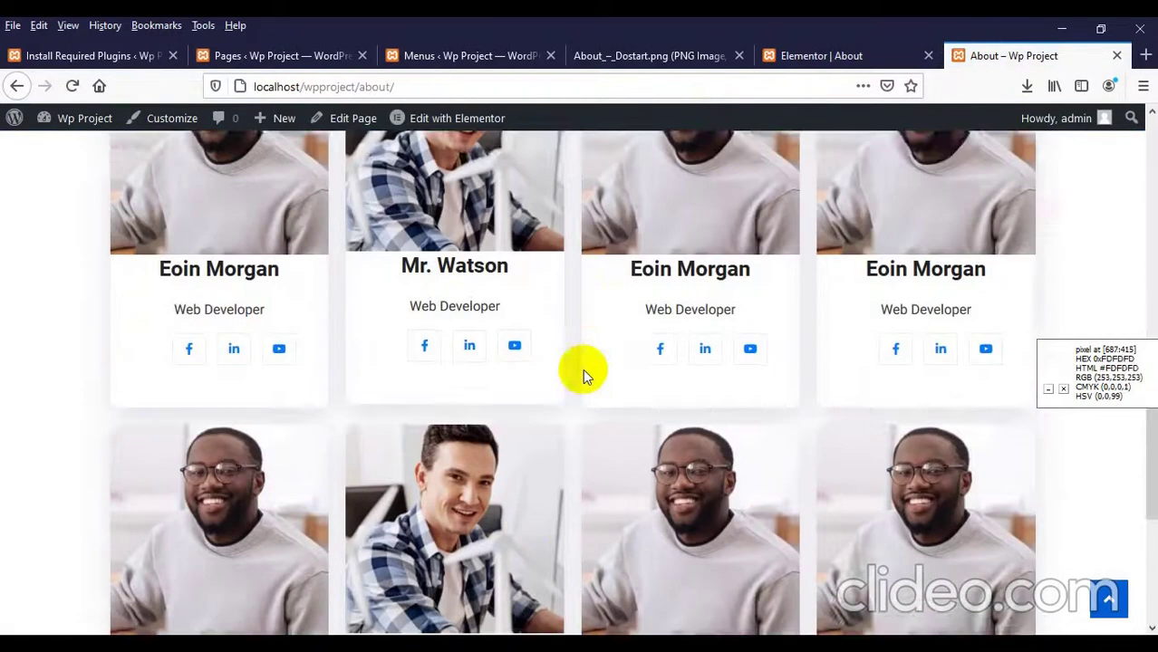
scroll(574, 385, up, 5)
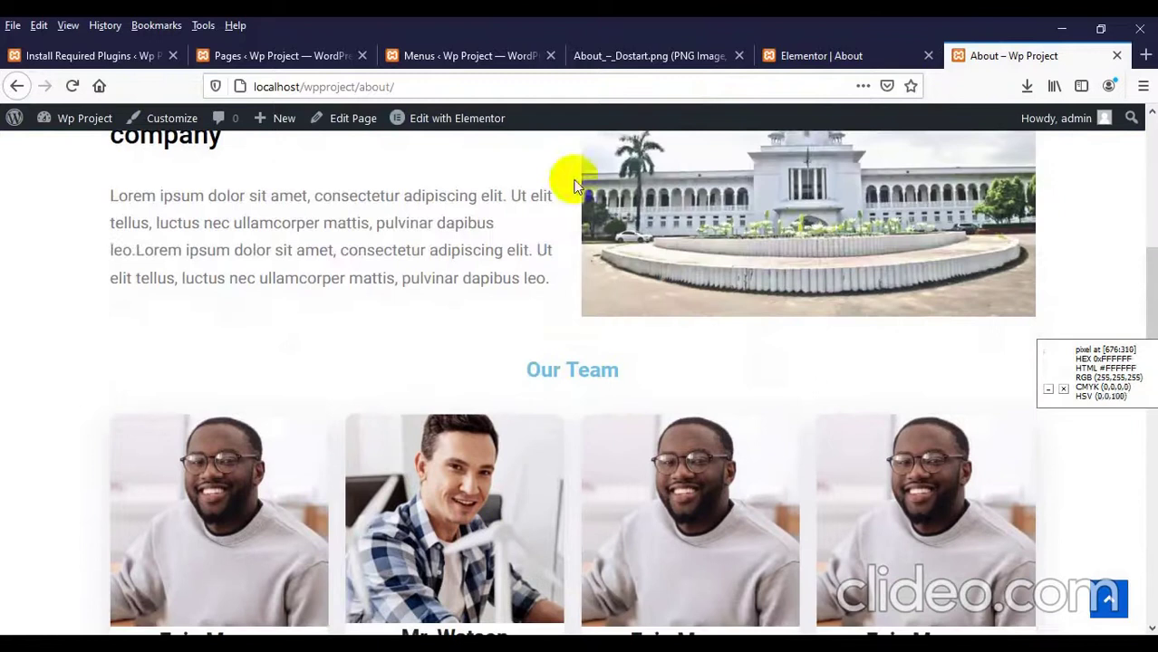
Step: Compare the live About page against the About_-_Dostart.png design mockup
click(690, 56)
scroll(560, 358, up, 10)
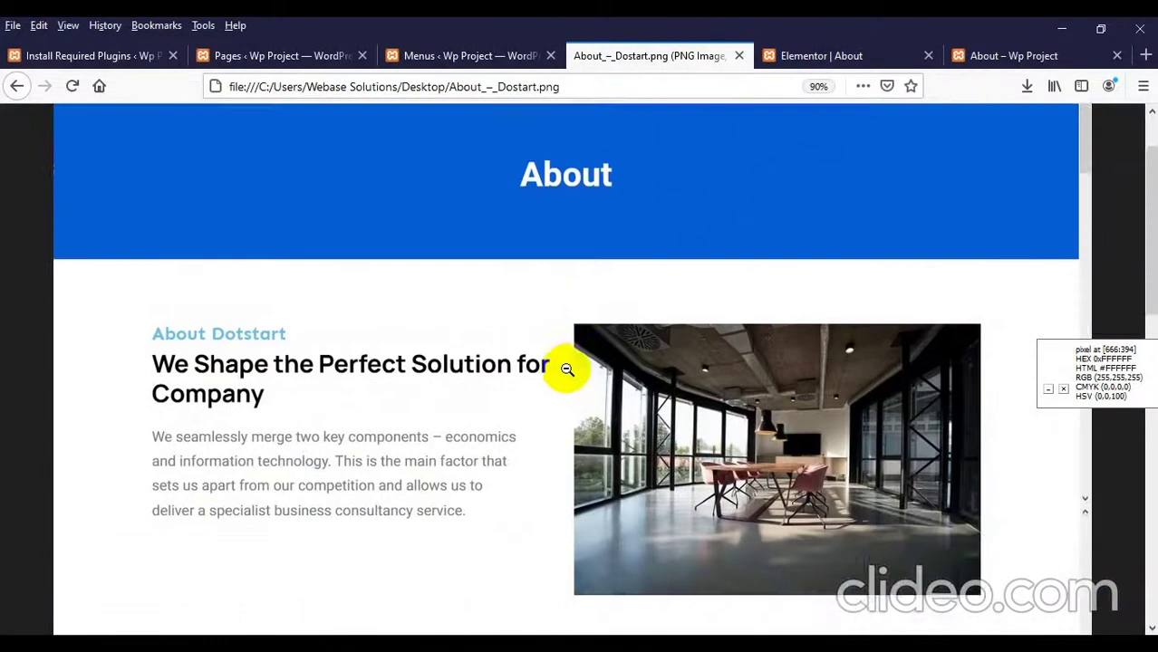
scroll(569, 369, down, 5)
scroll(569, 369, down, 6)
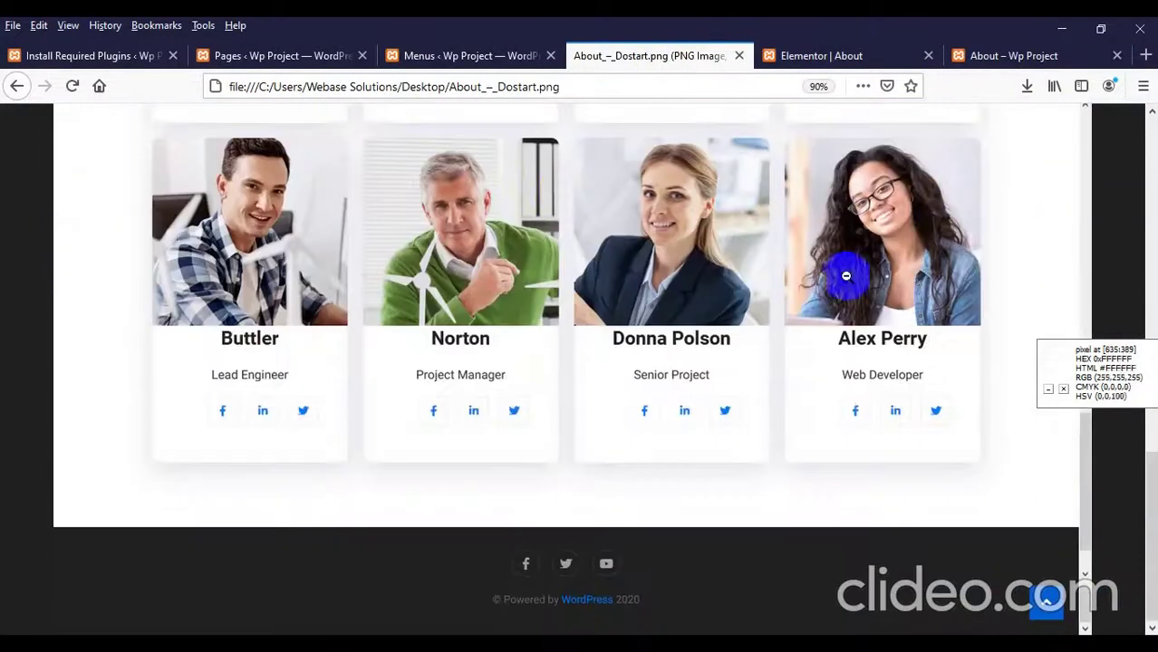
click(845, 59)
scroll(696, 305, up, 10)
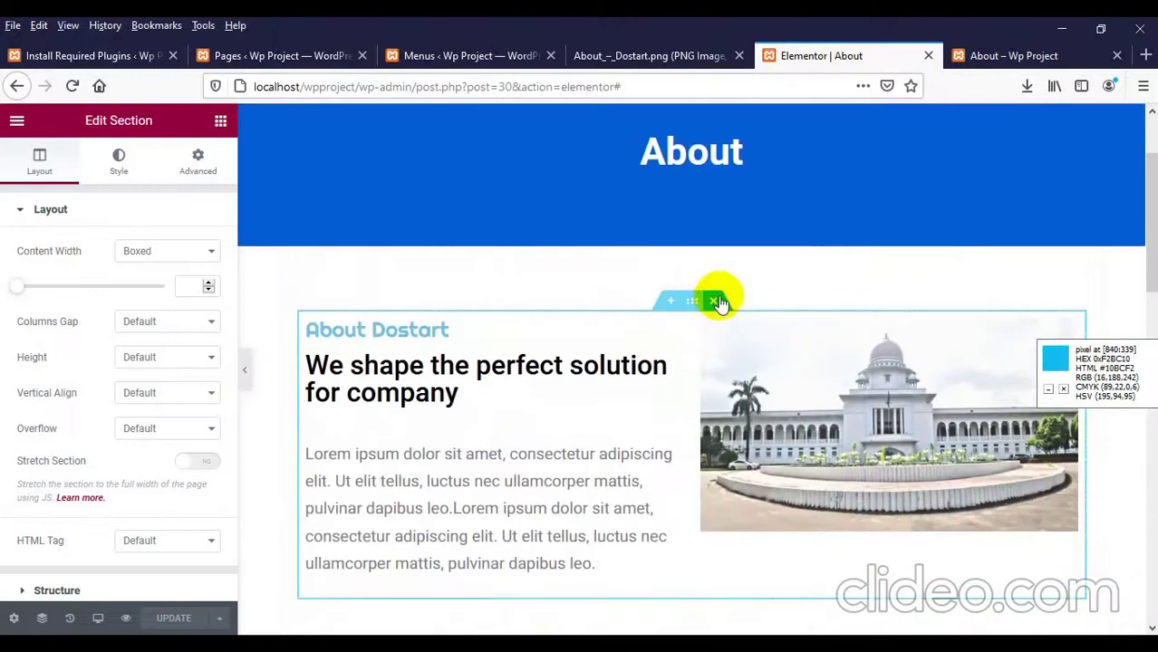
Step: Close the About_-_Dostart.png mockup tab and try Blog from the site header
click(304, 54)
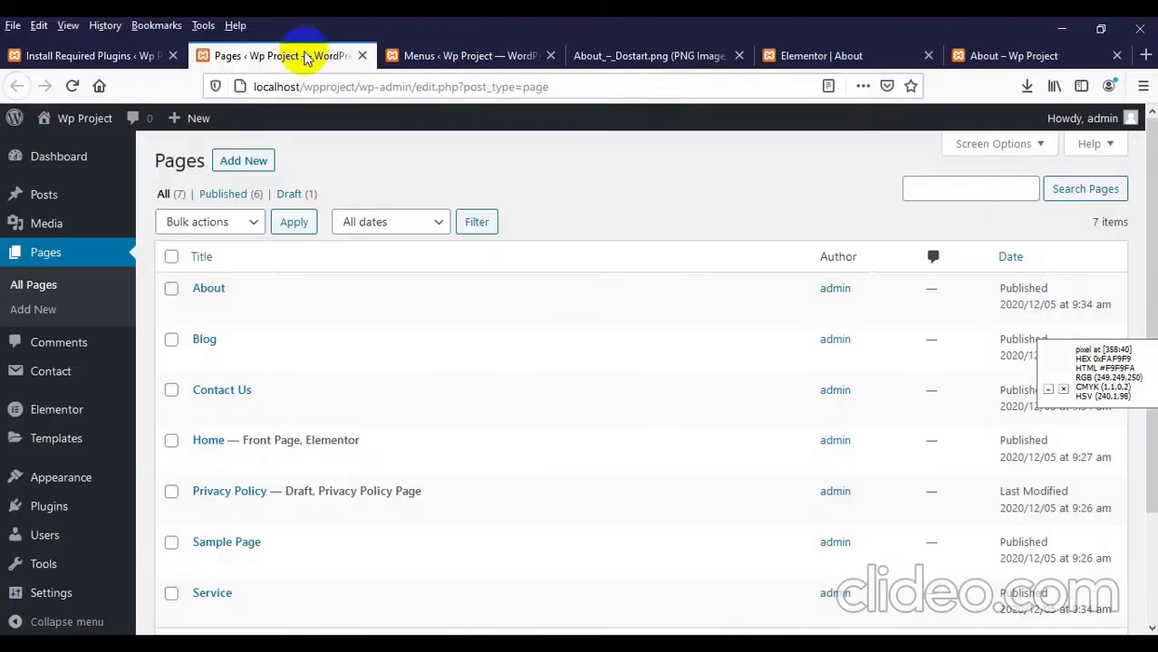
click(645, 57)
click(739, 57)
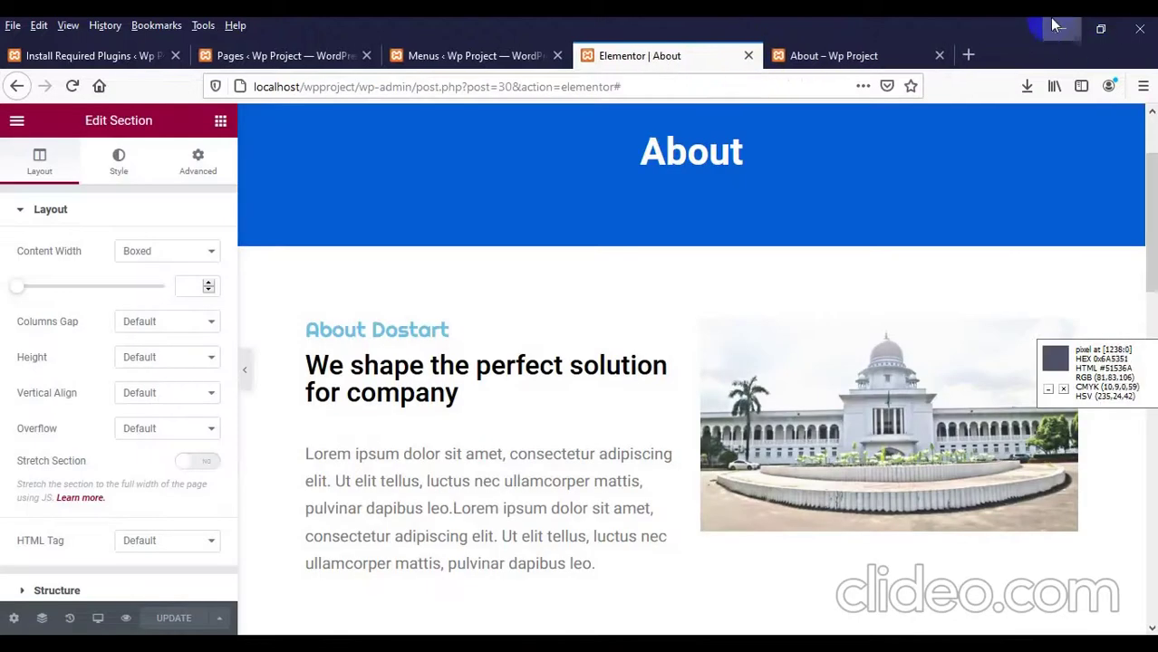
scroll(870, 246, up, 3)
click(919, 150)
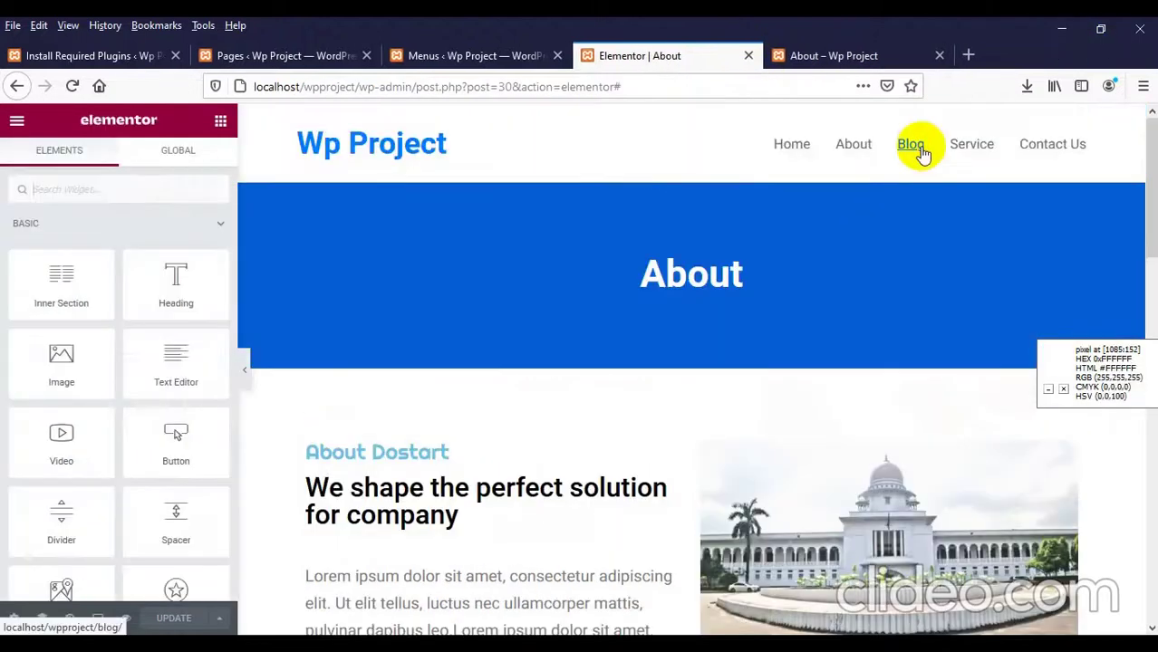
Step: Drag Blog_-_Dostart.png from the desktop onto Firefox's tab bar to open it as a tab
click(815, 56)
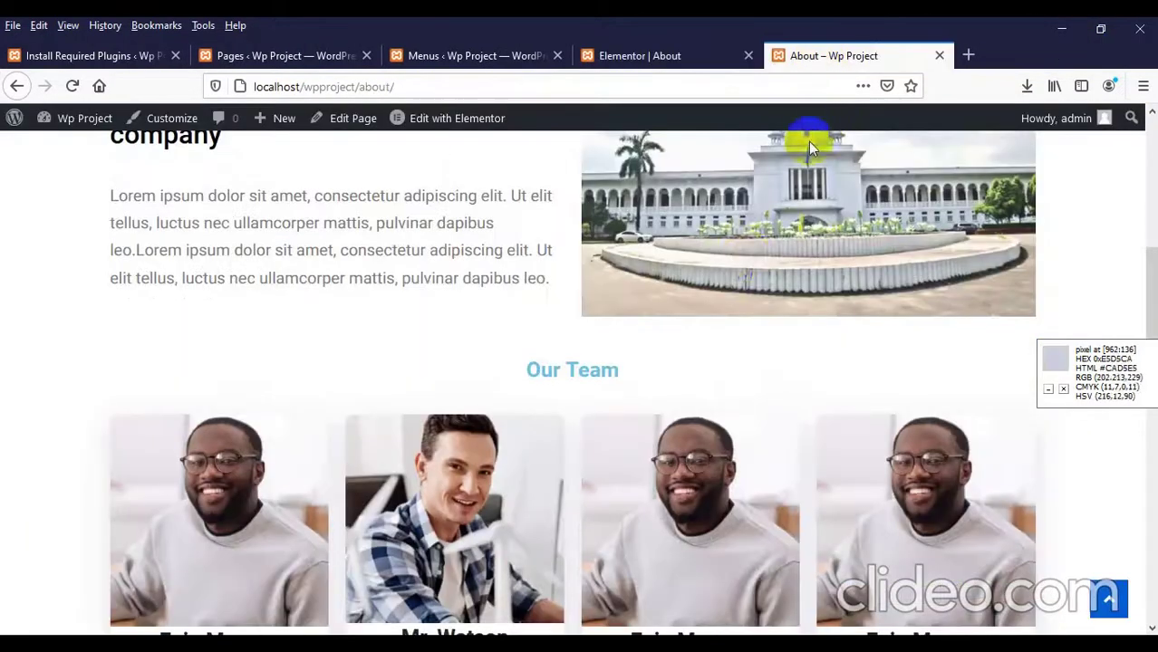
scroll(724, 320, up, 10)
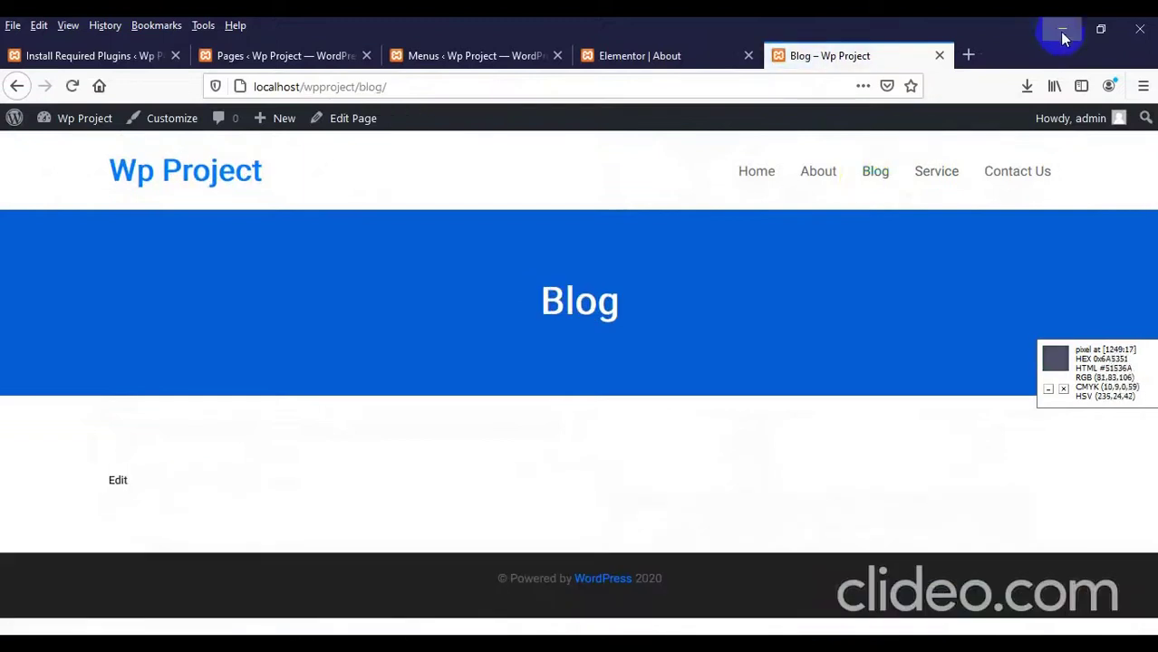
click(1062, 33)
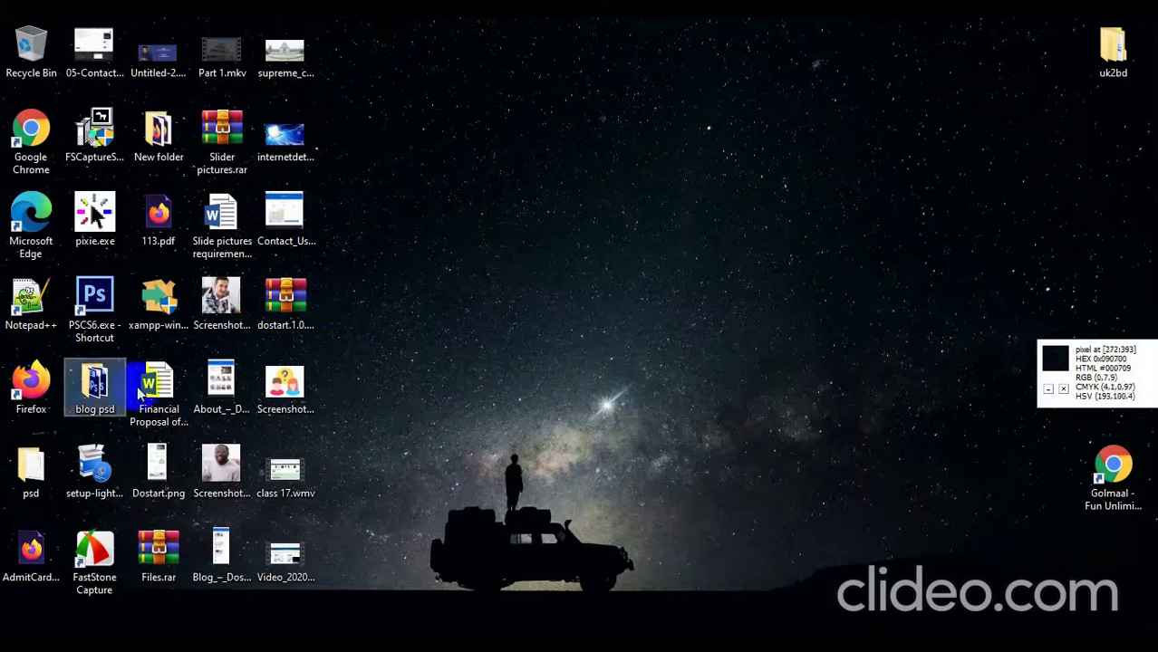
click(223, 561)
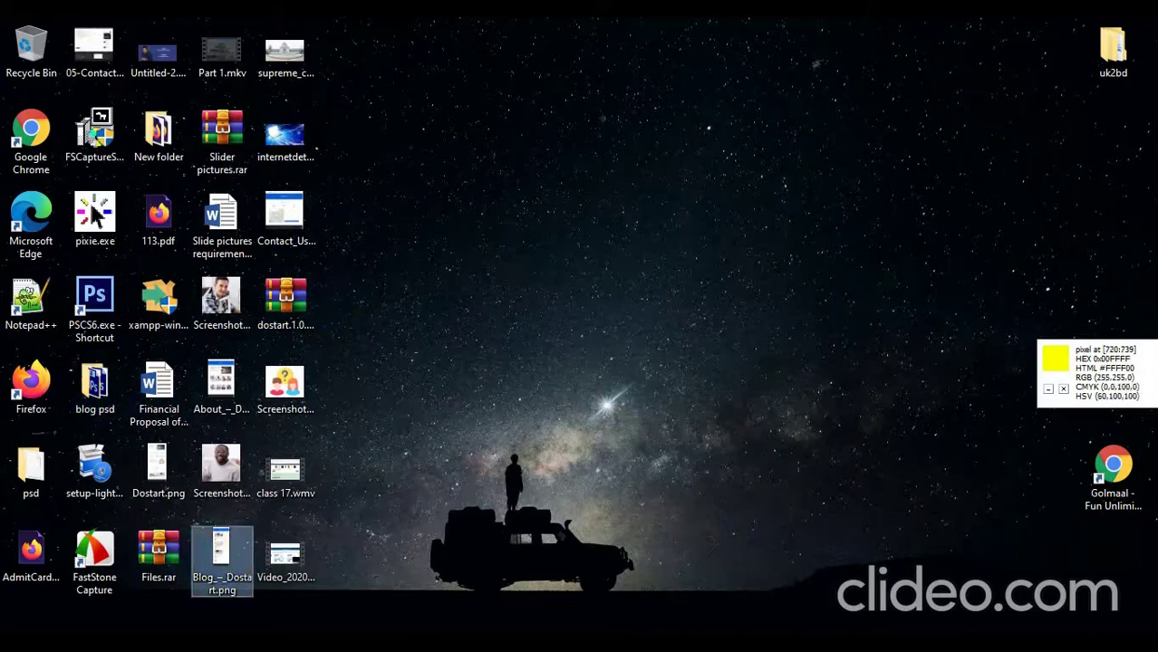
drag(223, 562, 343, 30)
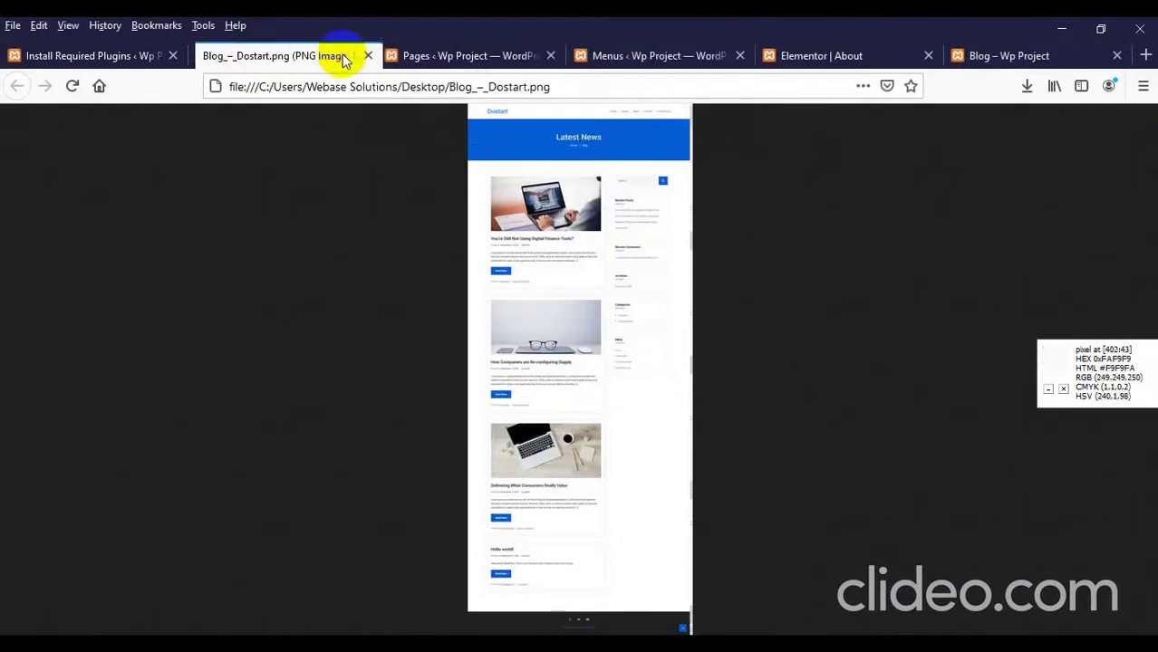
Step: Zoom the Blog_-_Dostart.png mockup to 90% and scroll through its Latest News layout, post cards and sidebar
click(533, 327)
scroll(589, 330, up, 8)
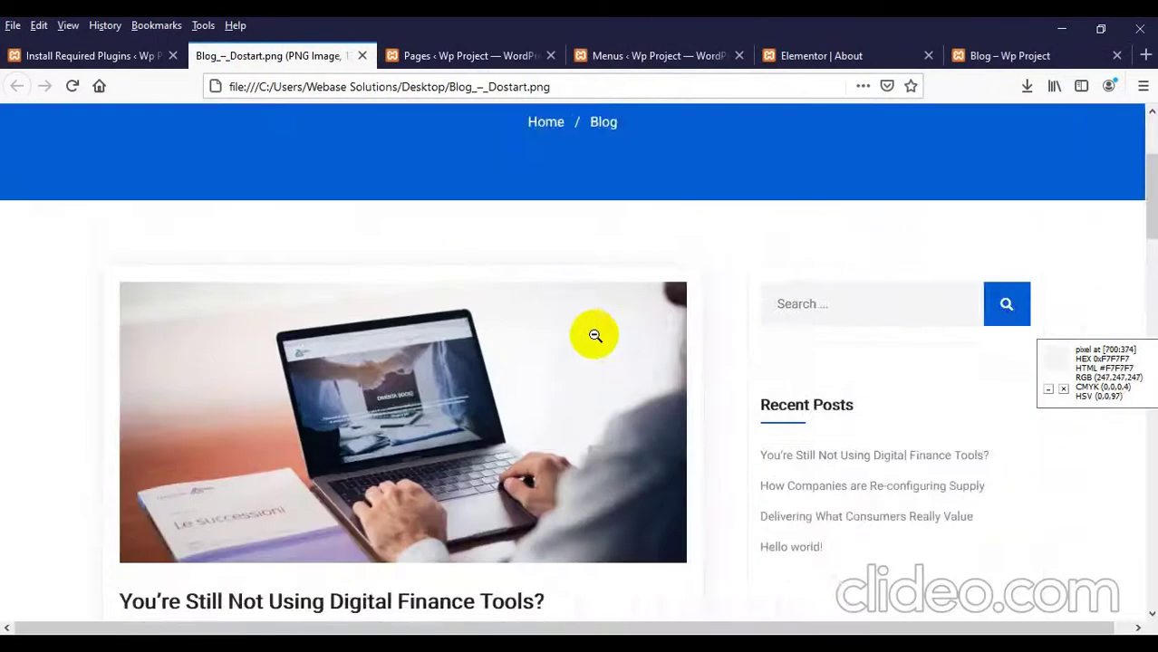
key(ctrl+minus)
scroll(591, 339, down, 12)
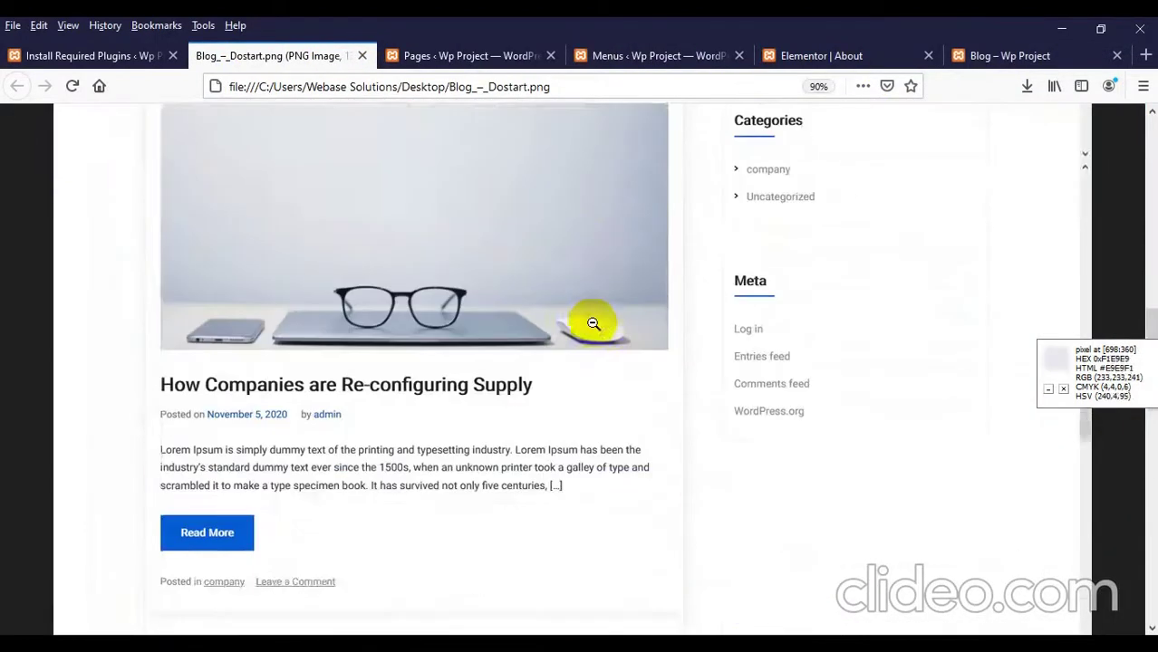
scroll(593, 335, down, 10)
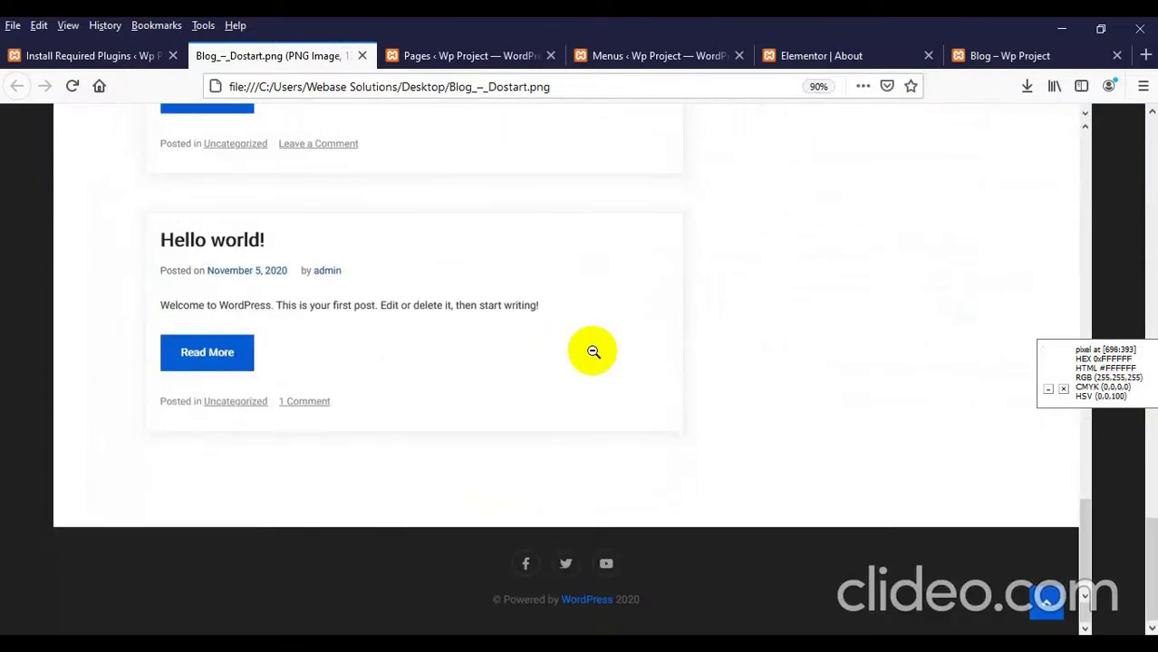
scroll(350, 372, up, 20)
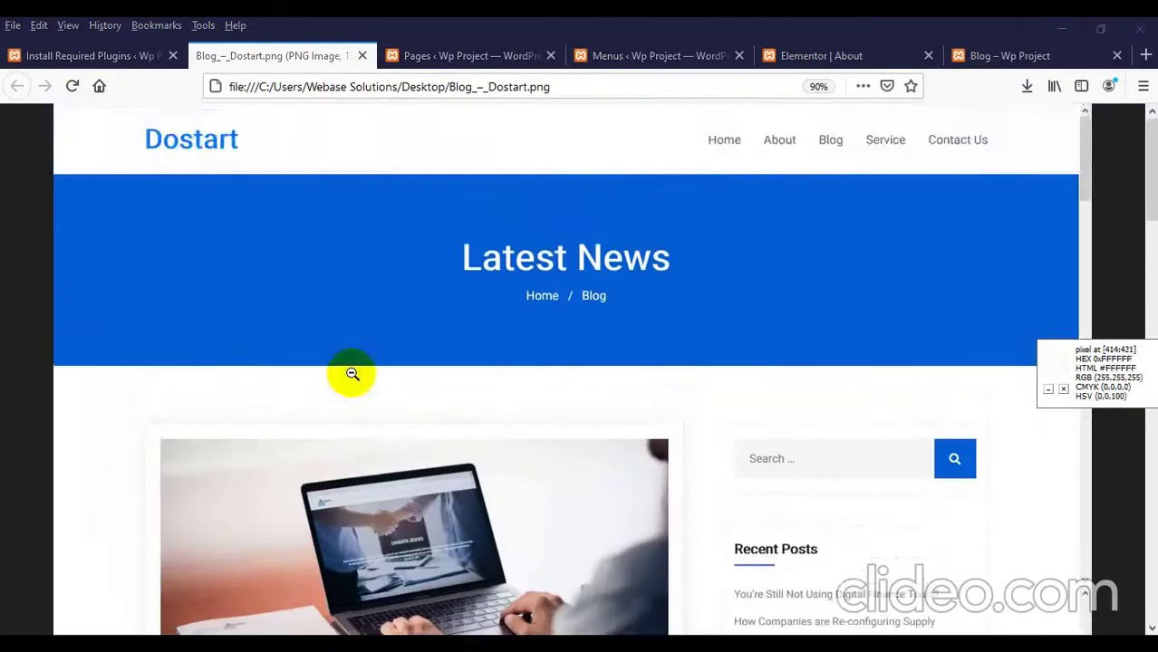
scroll(345, 371, down, 3)
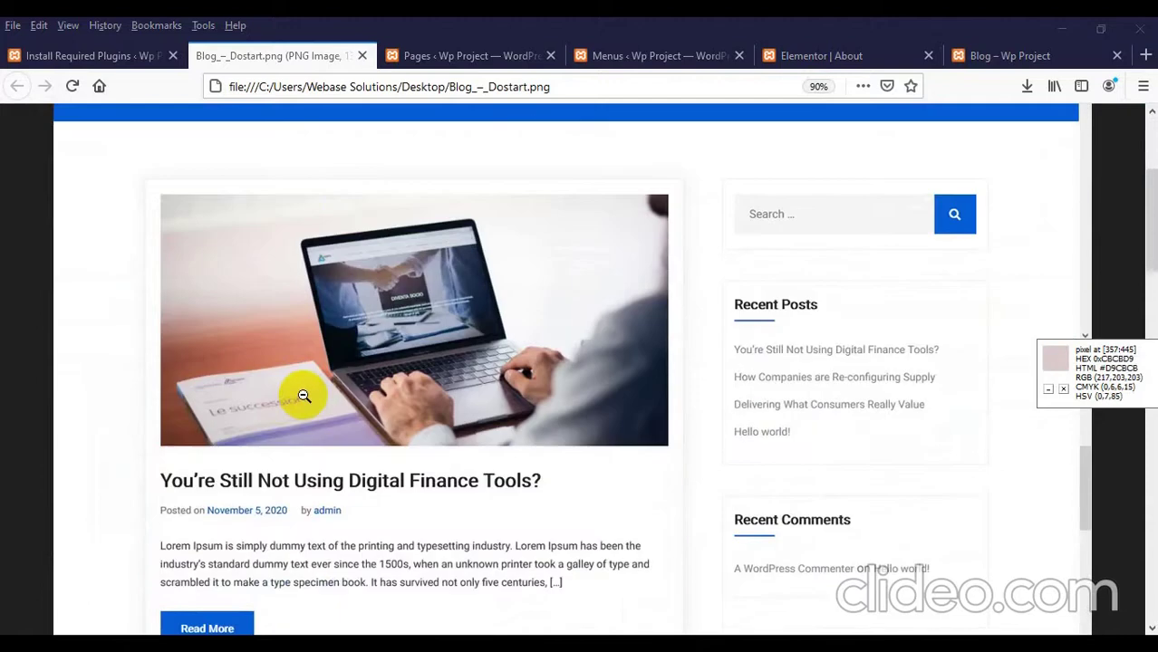
scroll(299, 391, down, 3)
scroll(435, 385, up, 7)
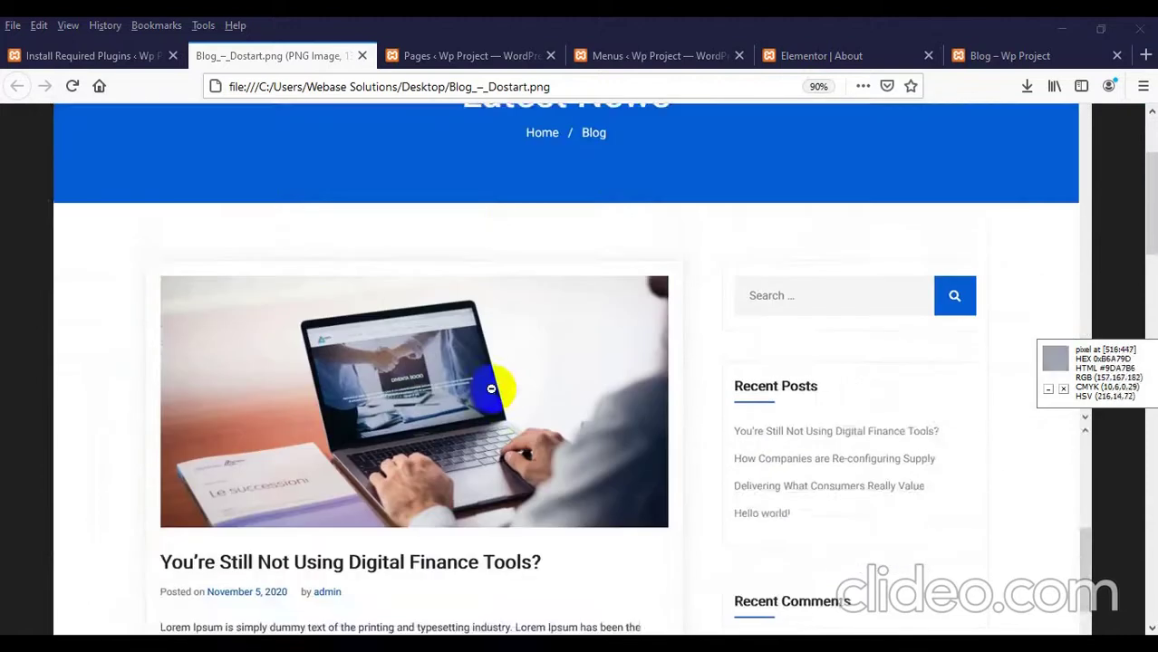
scroll(485, 390, up, 1)
scroll(507, 352, down, 2)
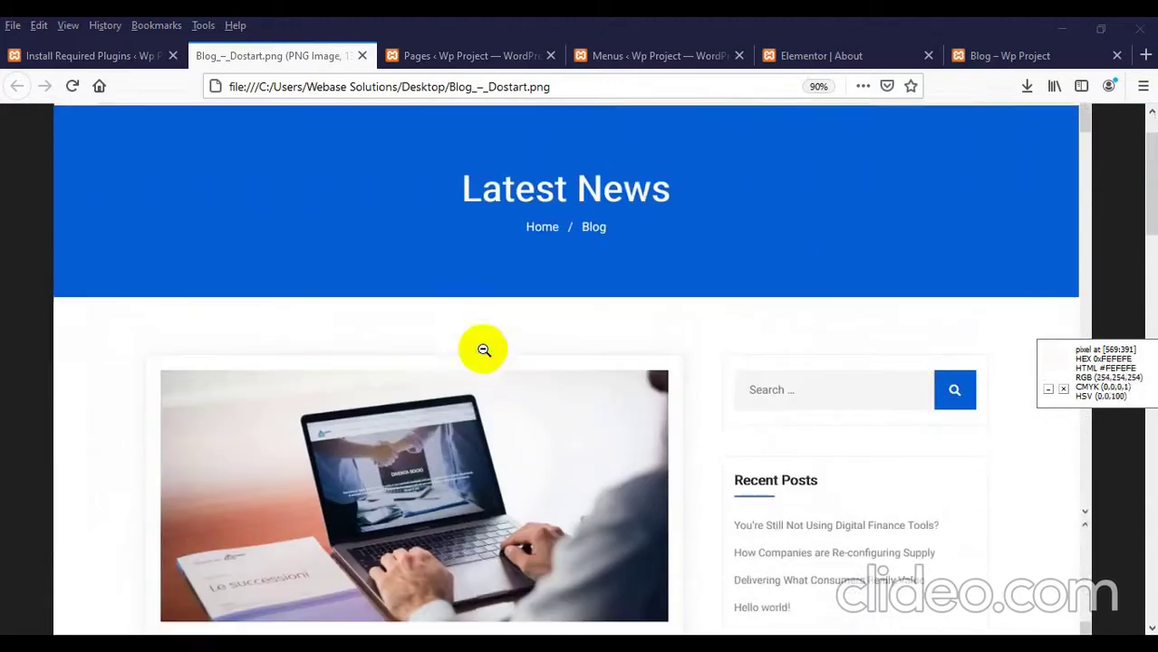
scroll(489, 348, down, 2)
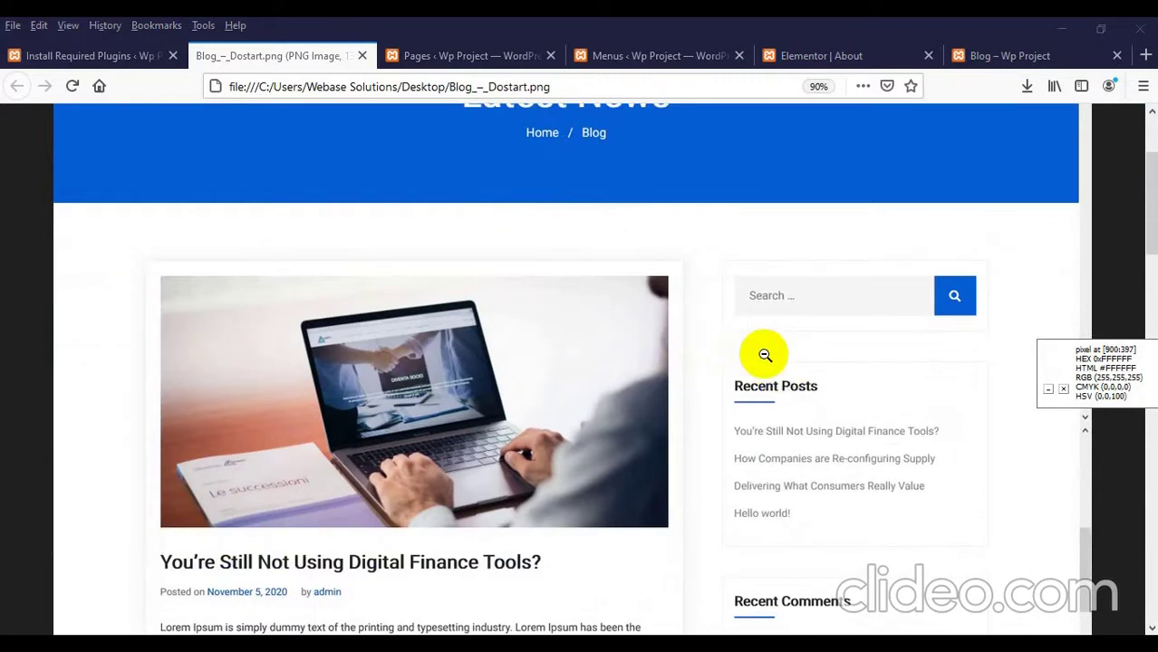
scroll(766, 355, down, 2)
scroll(593, 352, down, 10)
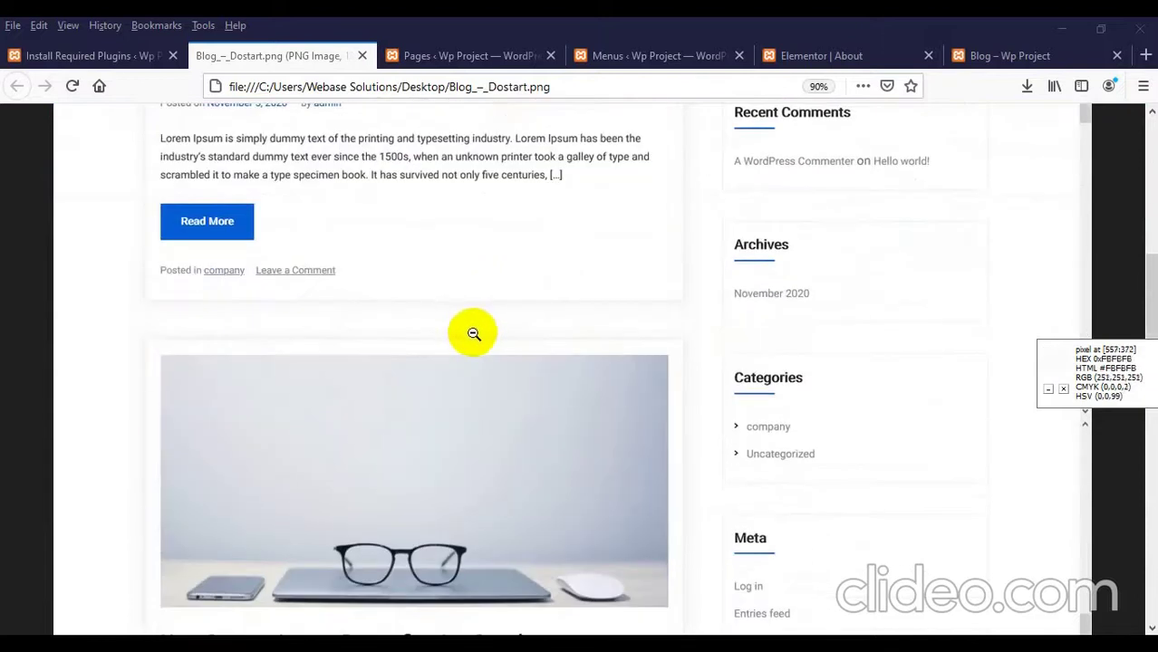
scroll(473, 333, up, 6)
scroll(426, 328, down, 12)
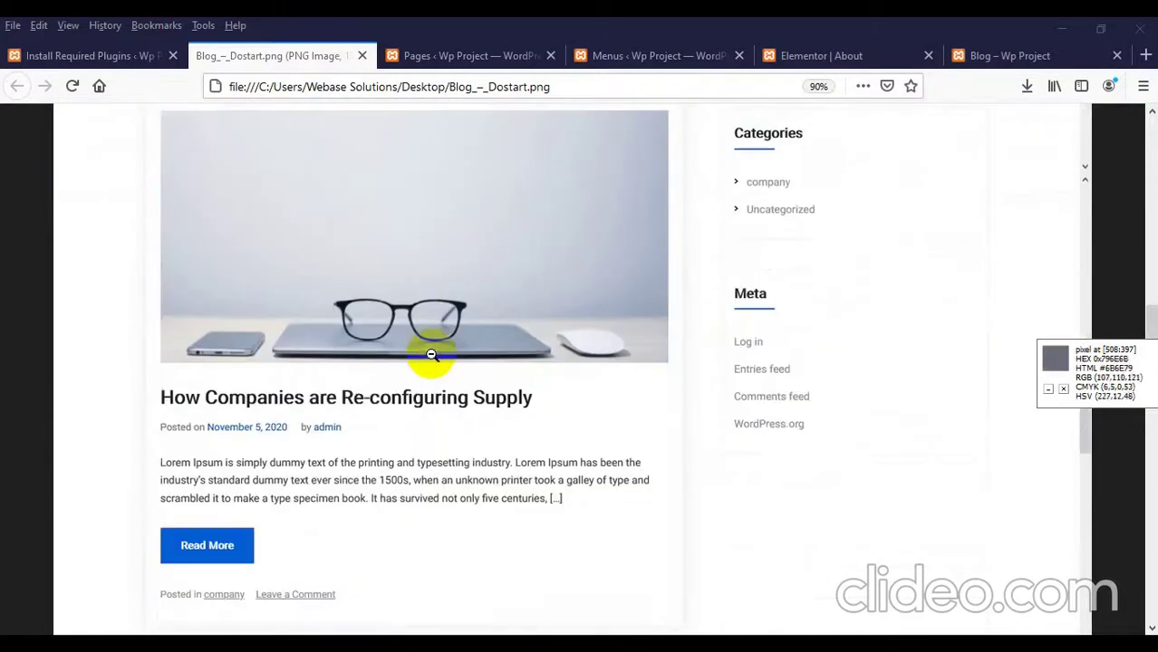
scroll(431, 355, down, 8)
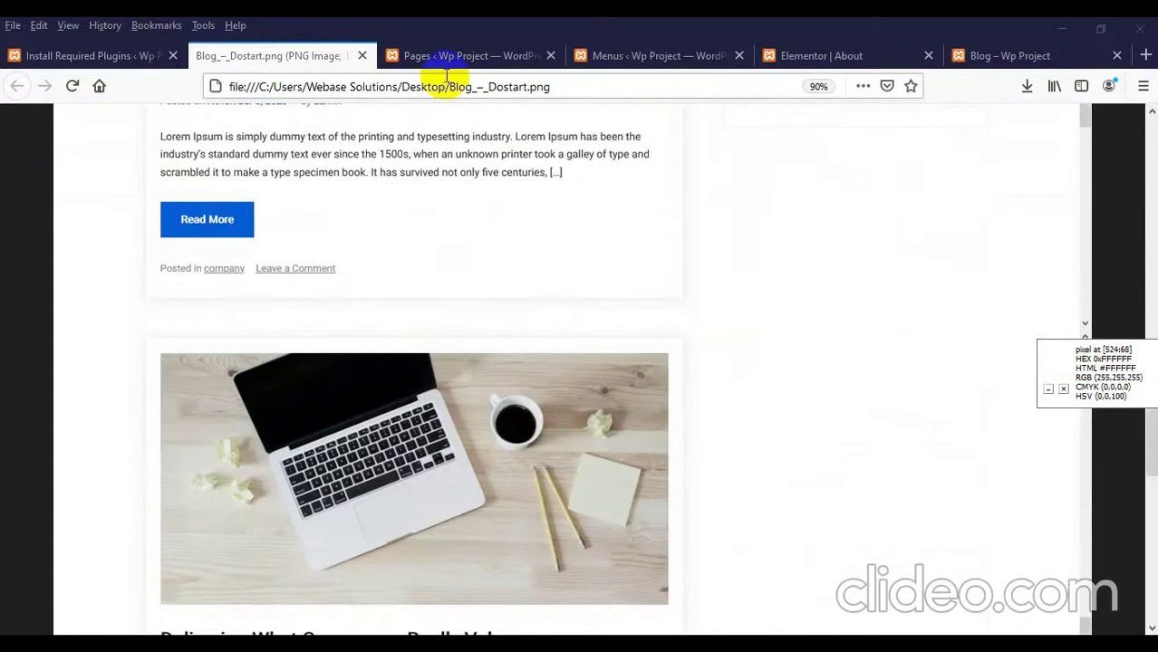
Step: Go to the WordPress Settings > Reading page
click(86, 55)
scroll(20, 399, down, 1)
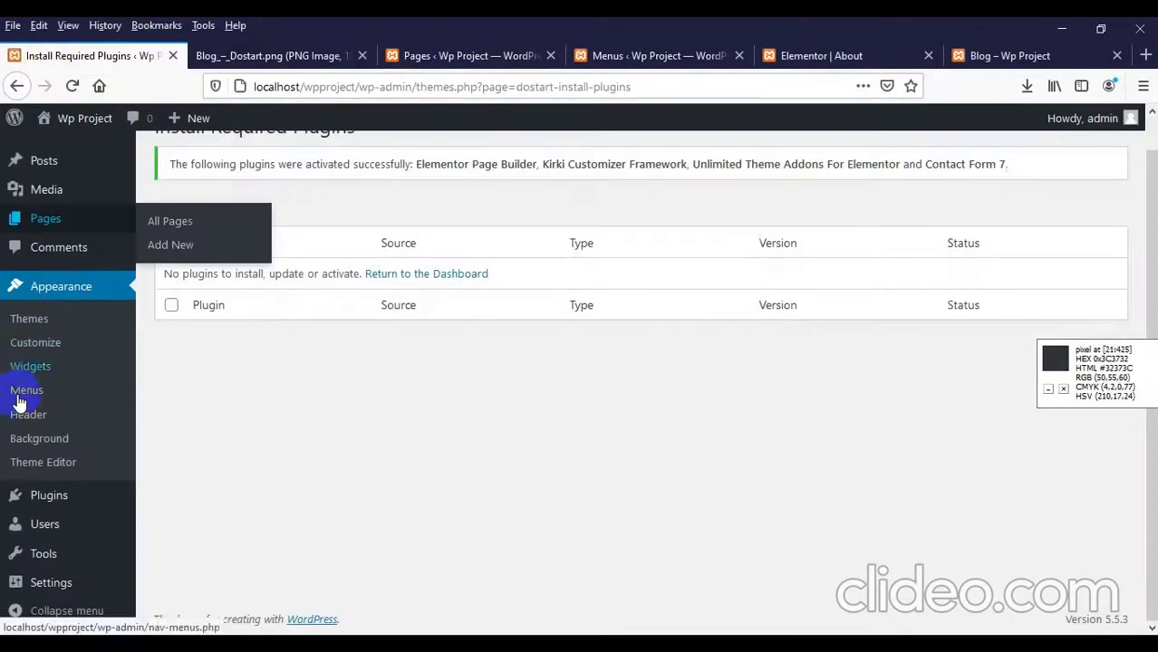
mouse_move(50, 582)
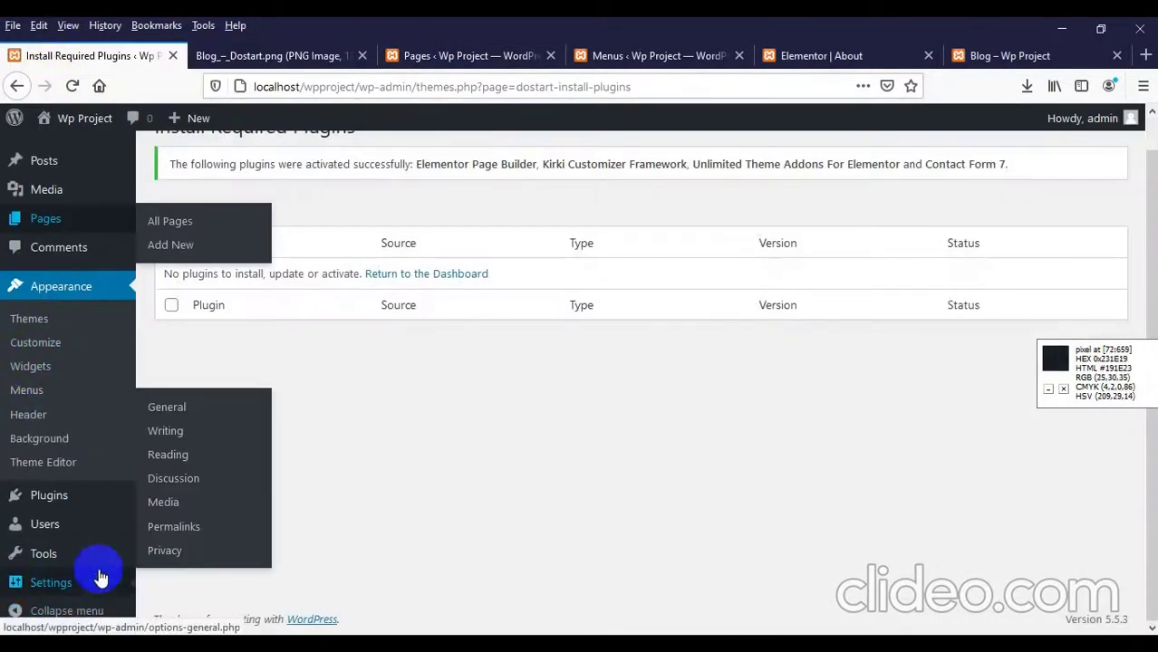
click(186, 455)
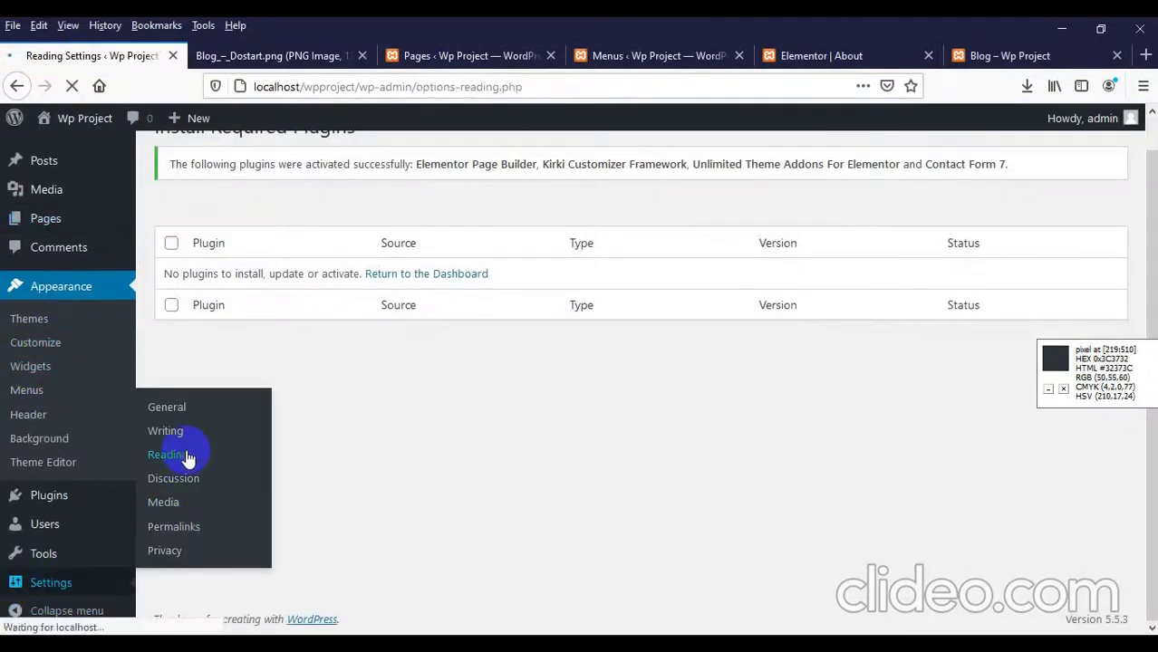
scroll(388, 416, down, 3)
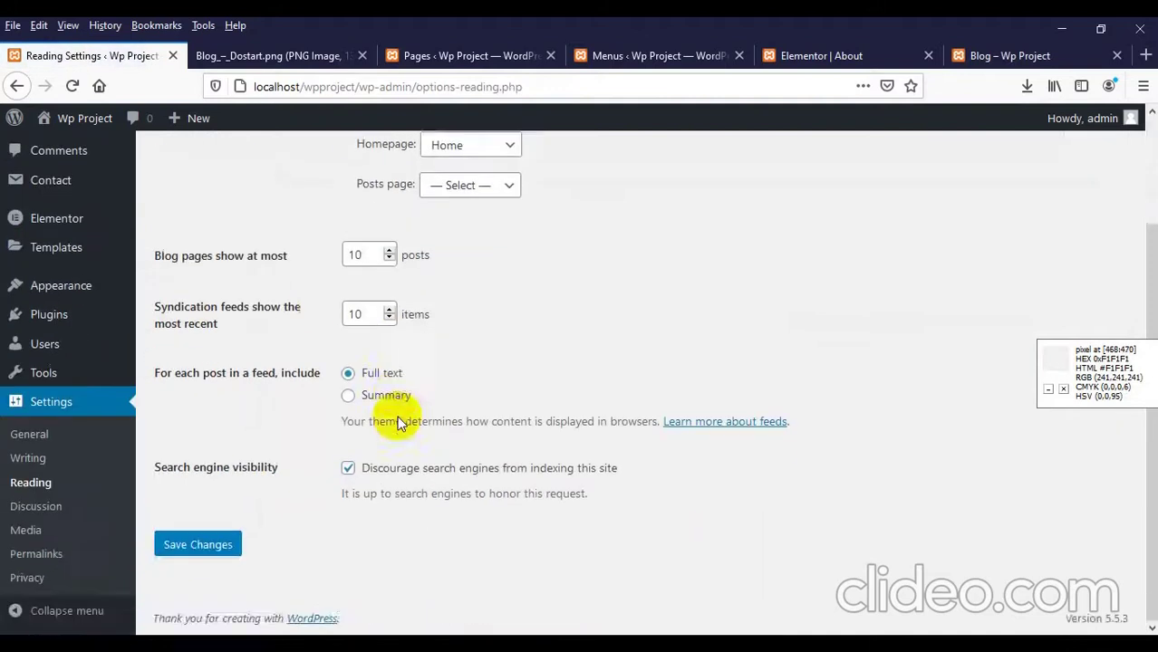
scroll(401, 421, up, 3)
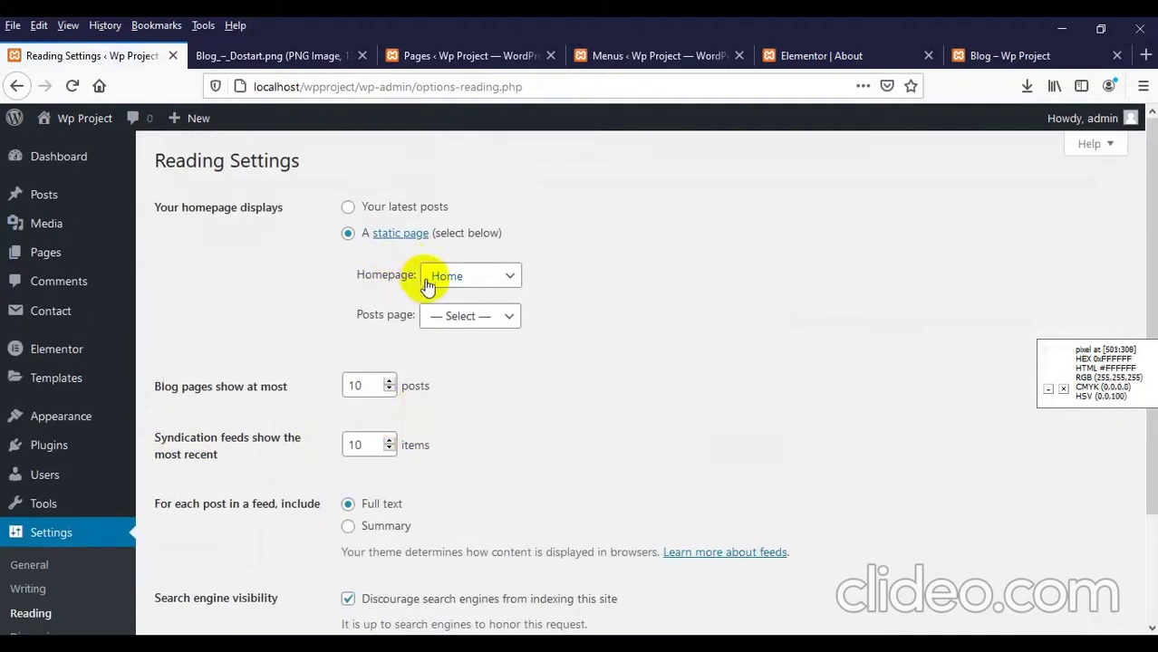
Step: Keep Home as the homepage, set Blog as the posts page, and save the changes
click(434, 276)
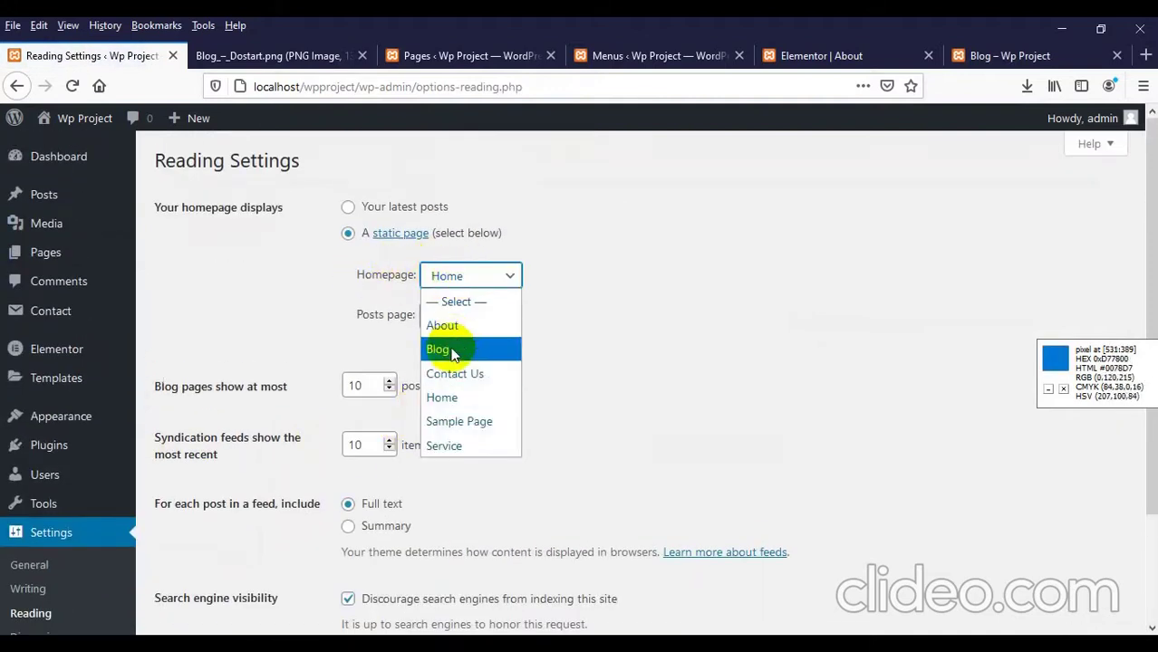
click(441, 397)
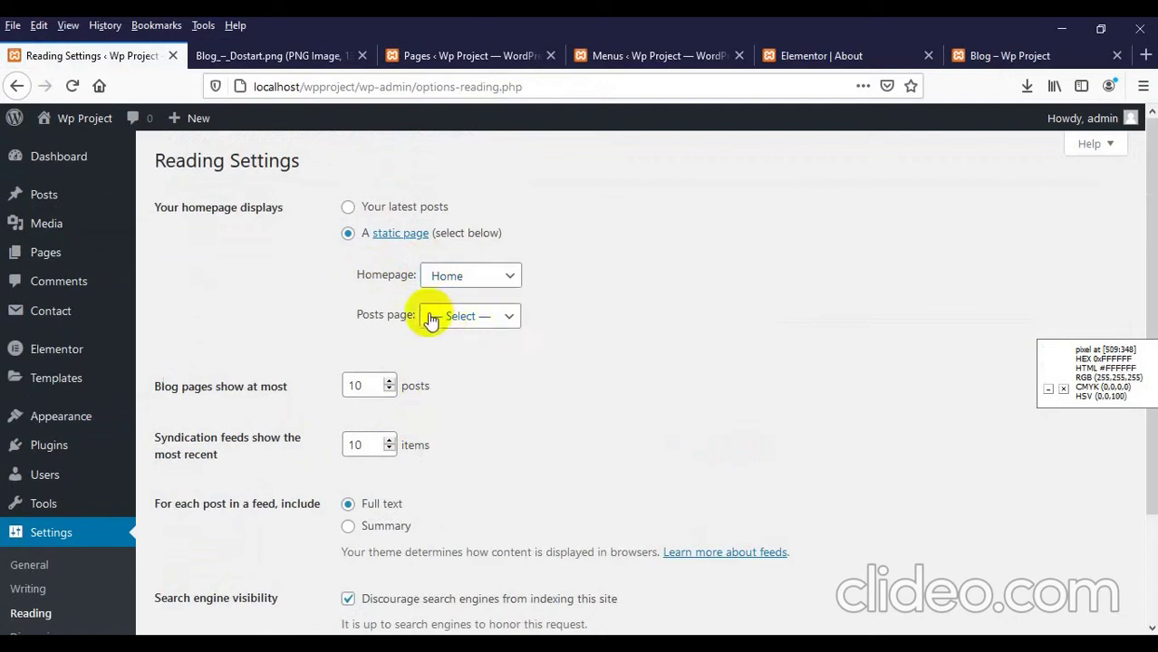
click(488, 319)
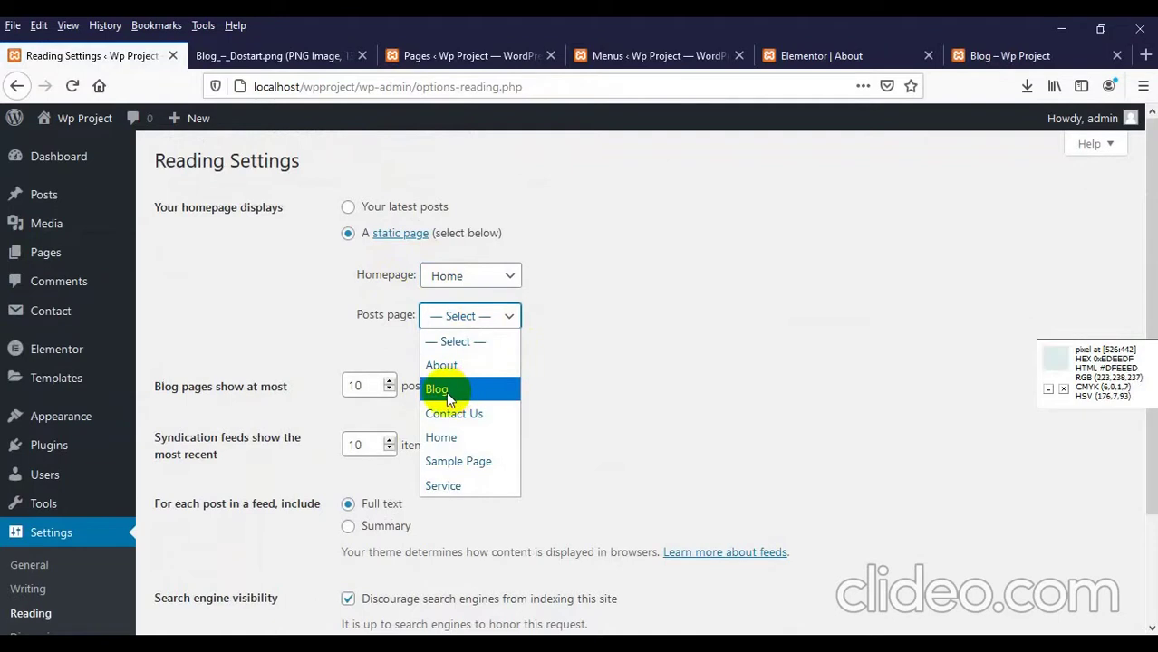
click(437, 388)
scroll(268, 373, down, 3)
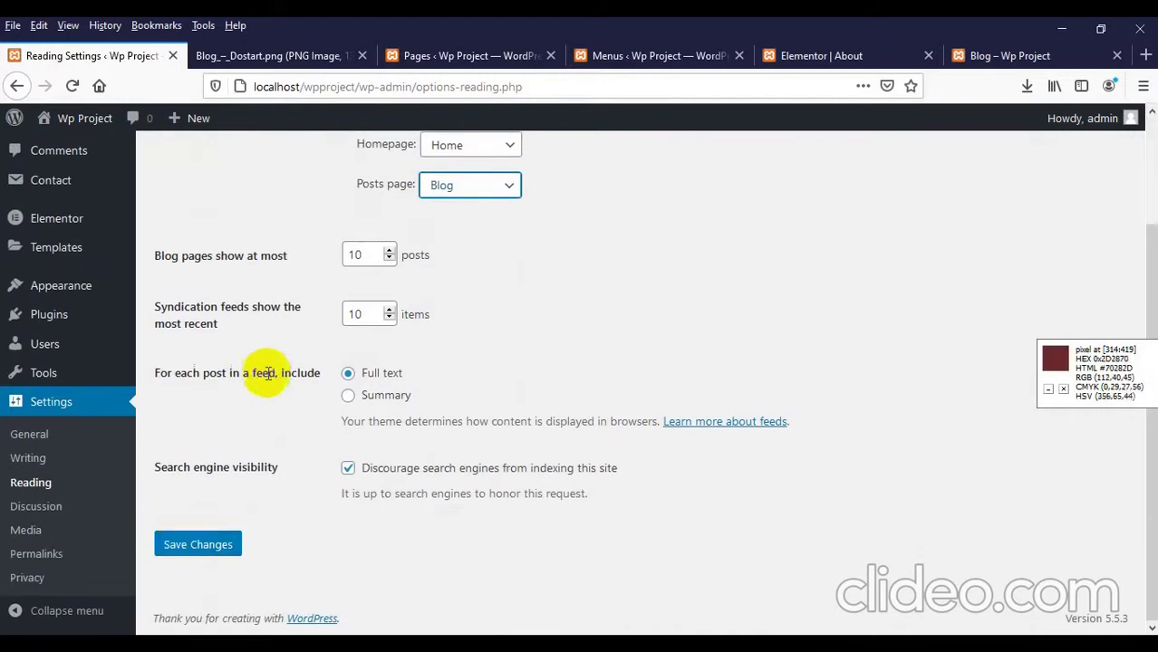
click(191, 546)
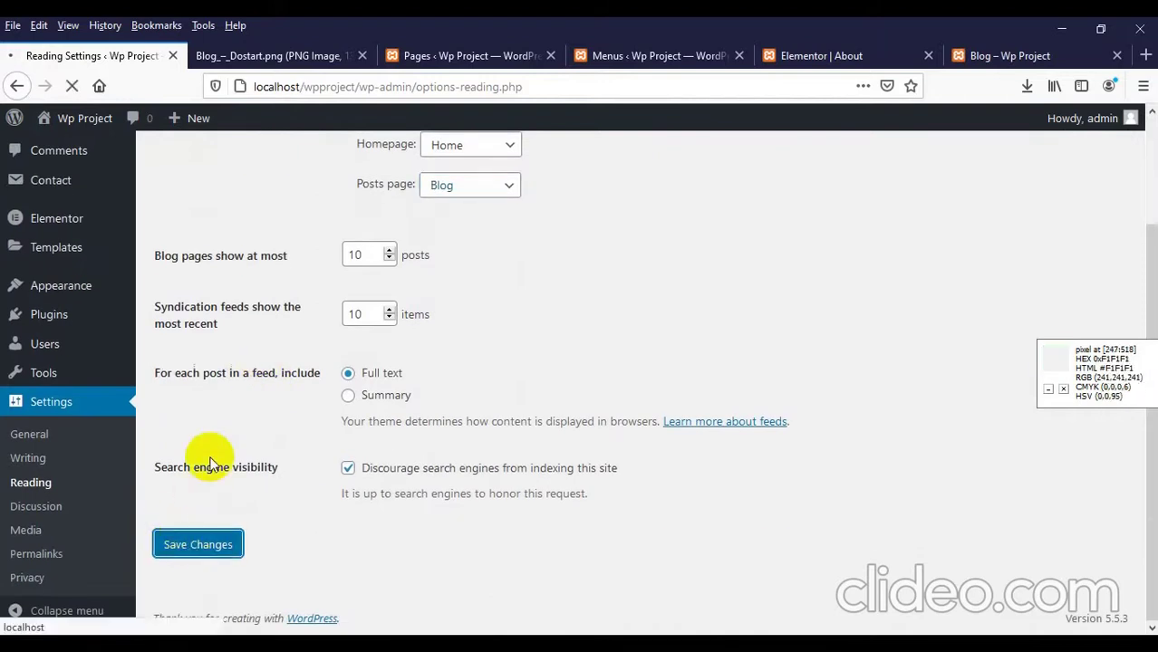
click(475, 55)
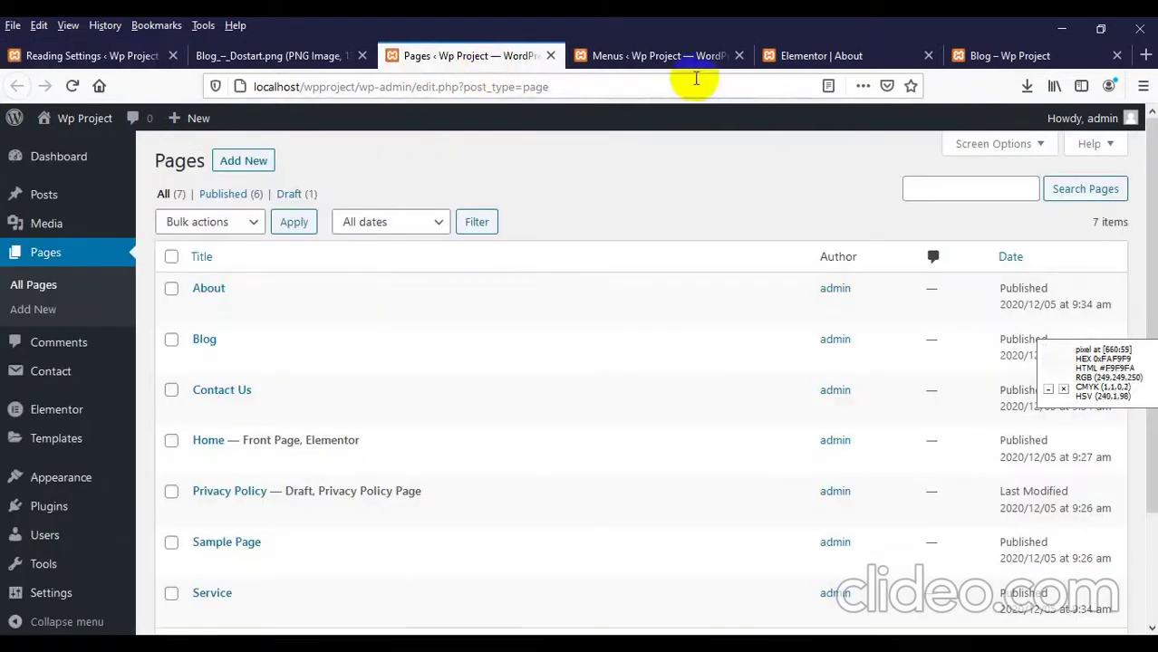
Step: Compare the live Blog page's Latest News listing with the Dostart design image
click(1023, 56)
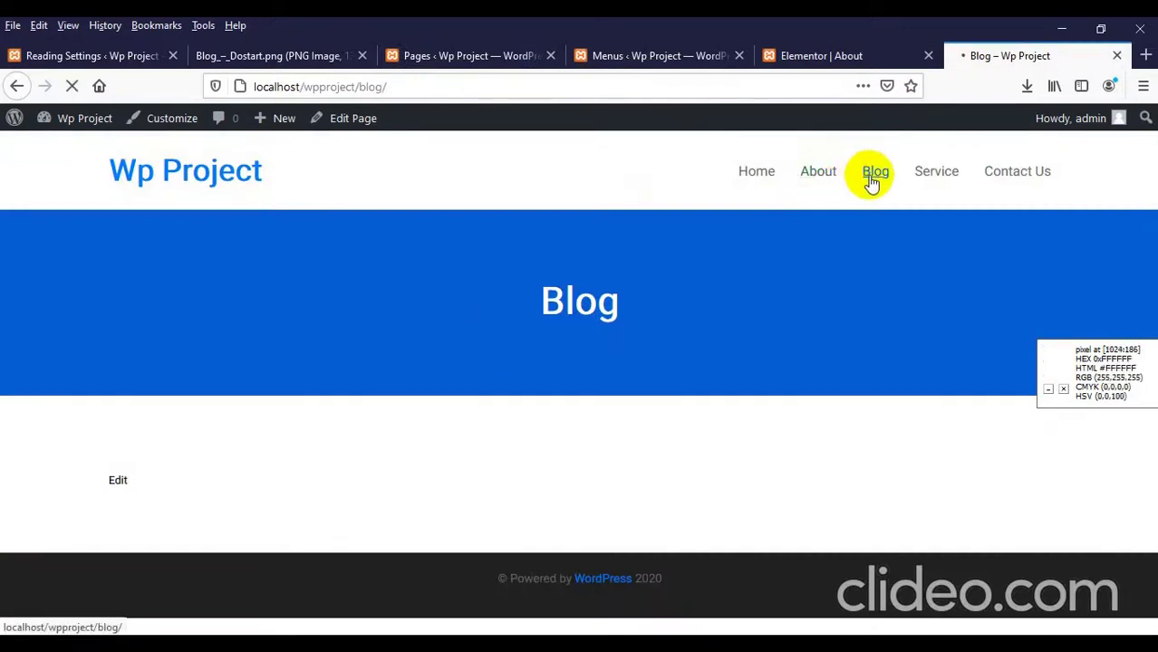
scroll(246, 386, down, 3)
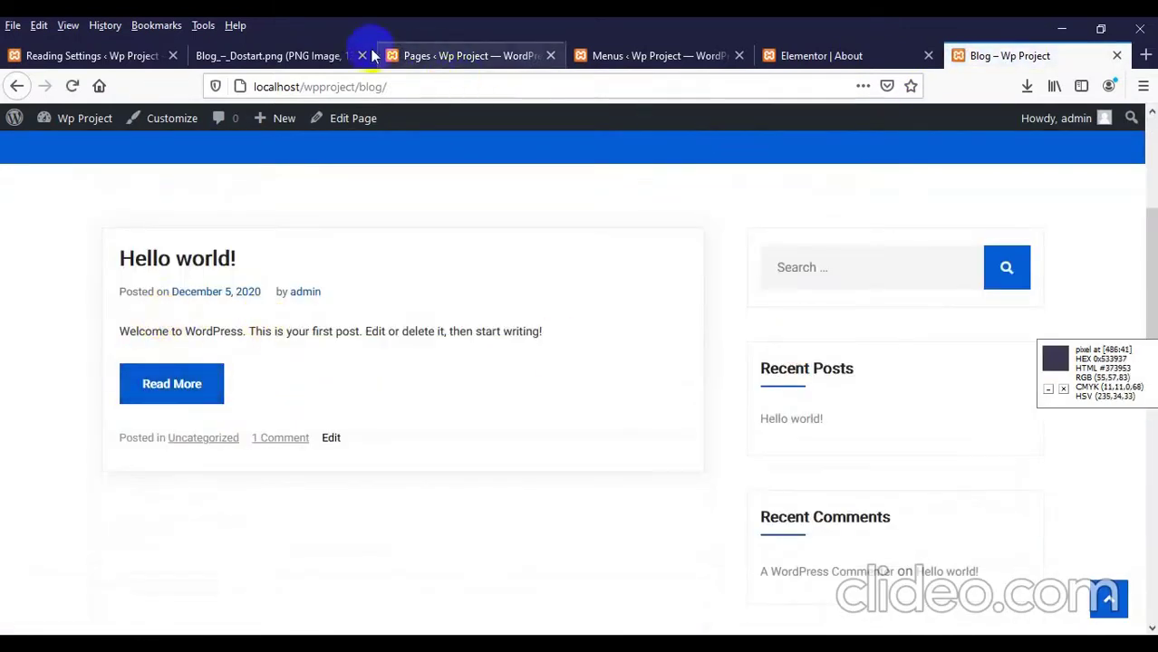
click(281, 55)
scroll(625, 354, up, 10)
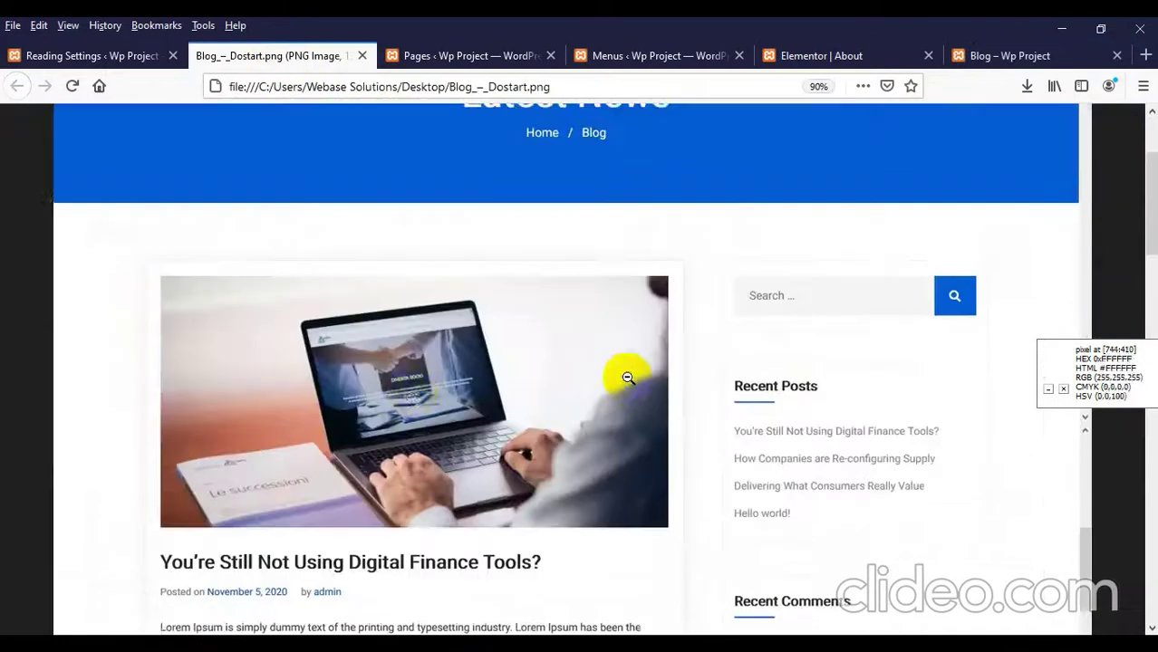
scroll(411, 390, down, 3)
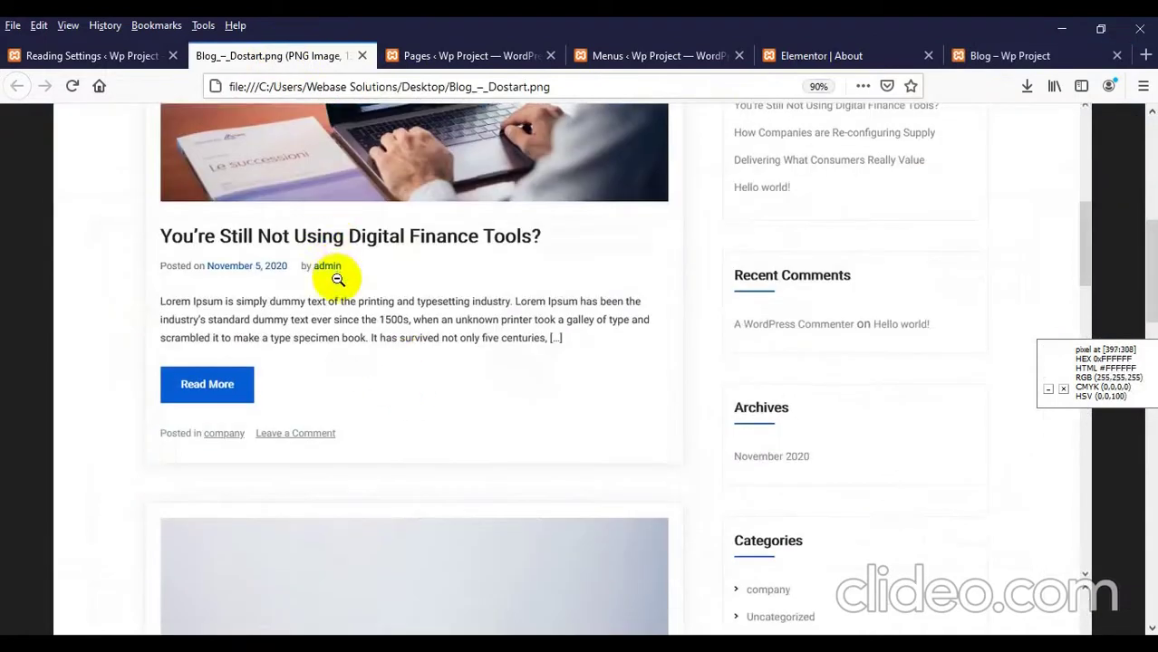
scroll(305, 298, down, 6)
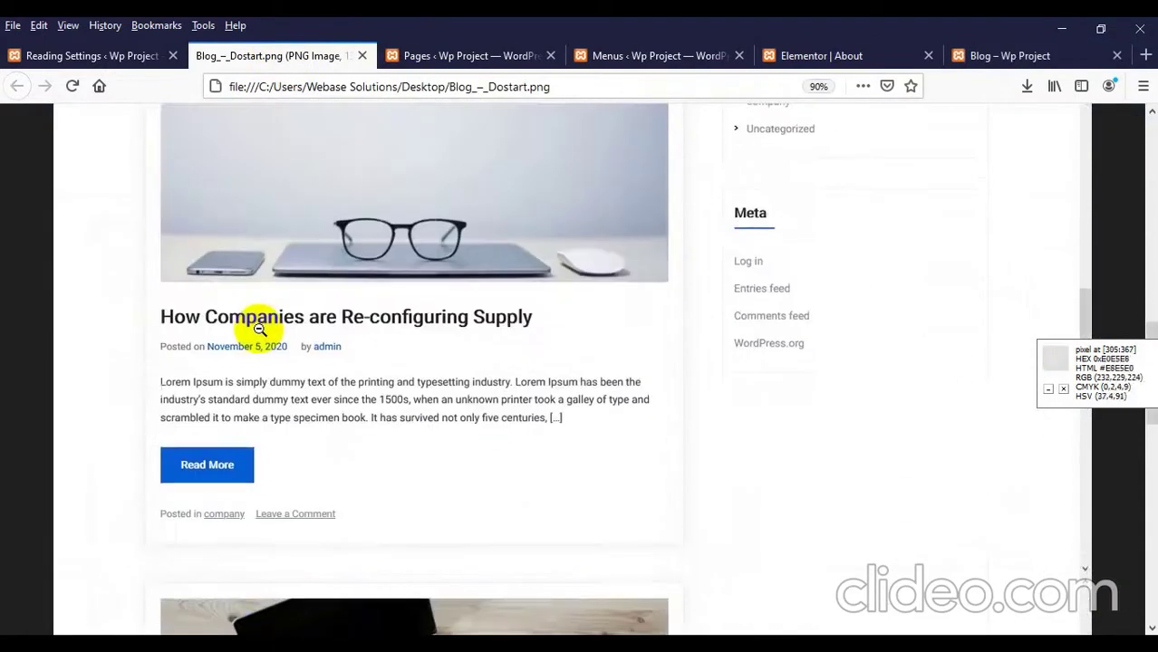
scroll(253, 341, down, 7)
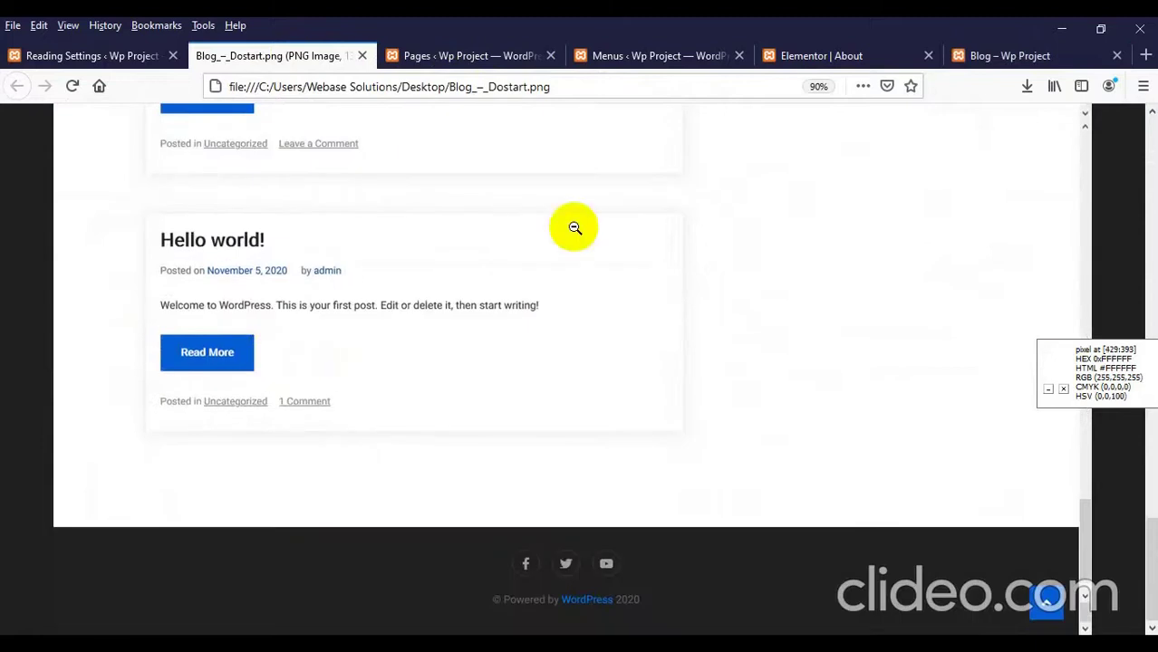
Step: Recheck Hello world! on the live Blog listing, then return to Reading Settings
click(1007, 56)
scroll(508, 317, down, 1)
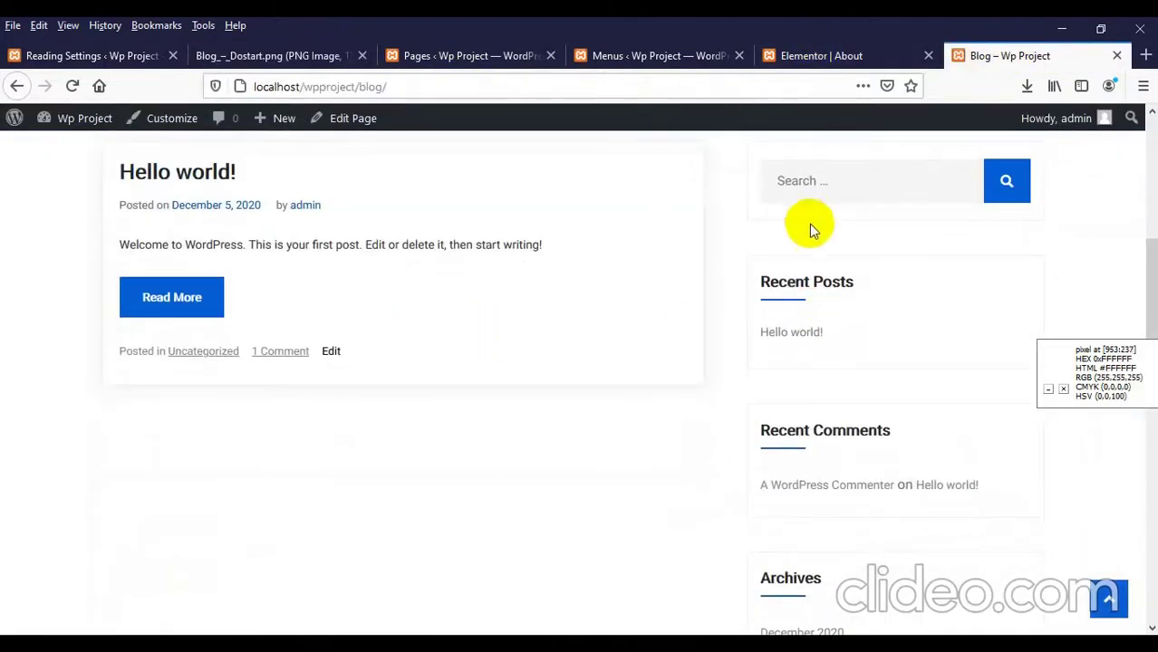
scroll(809, 224, down, 1)
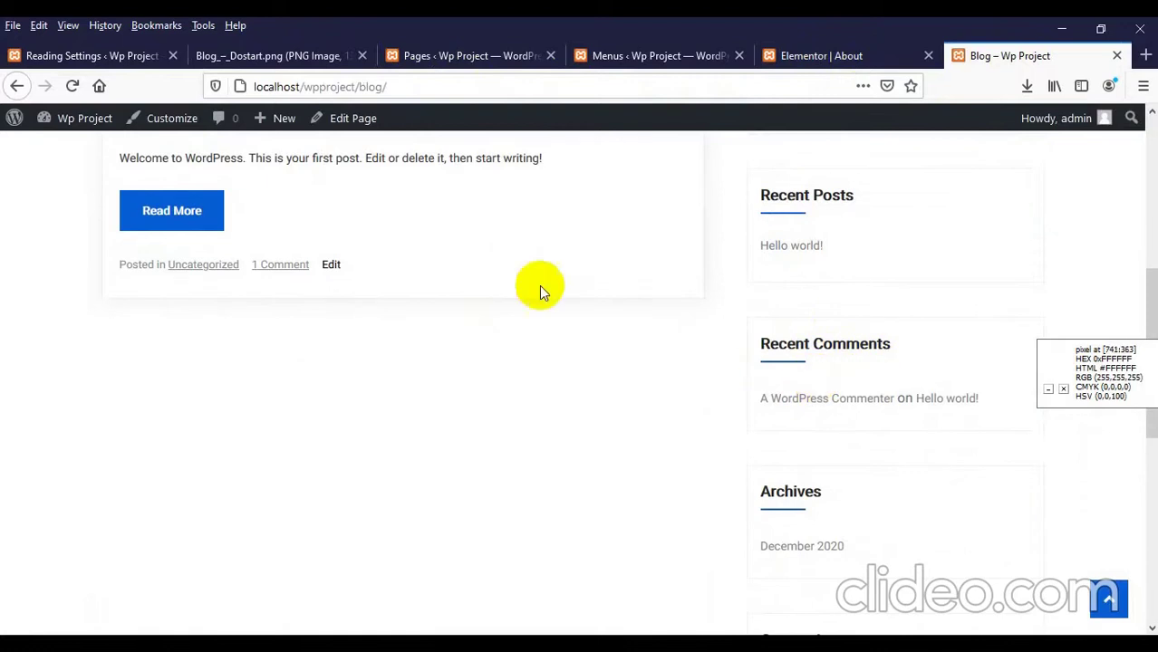
scroll(290, 284, up, 3)
scroll(267, 299, up, 1)
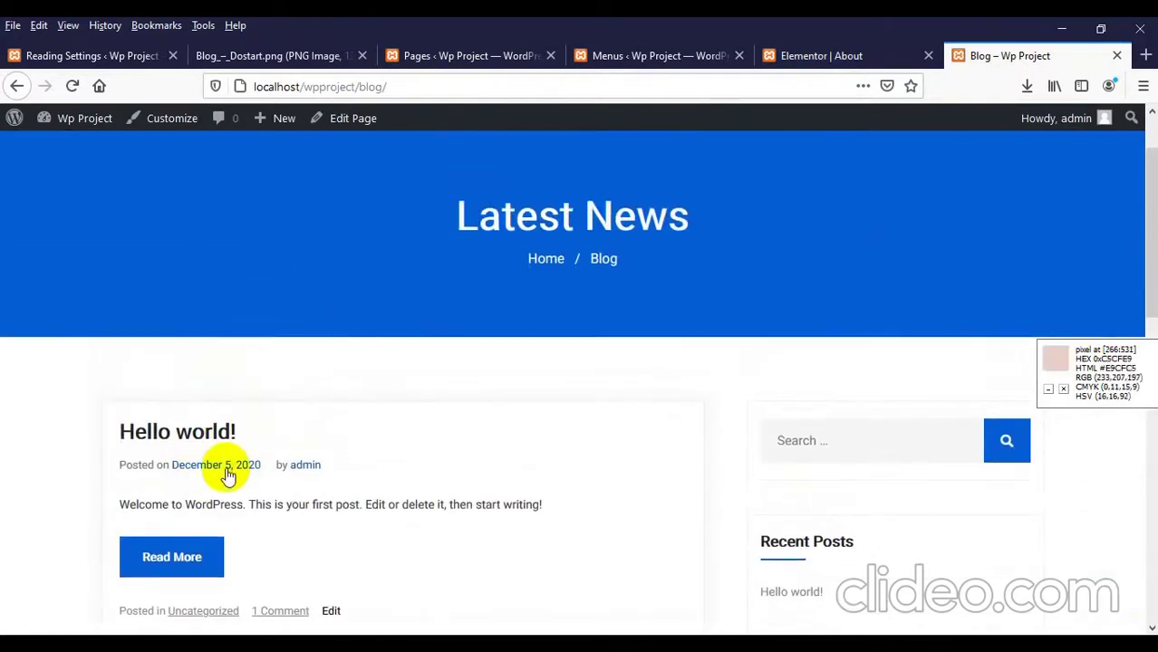
click(59, 63)
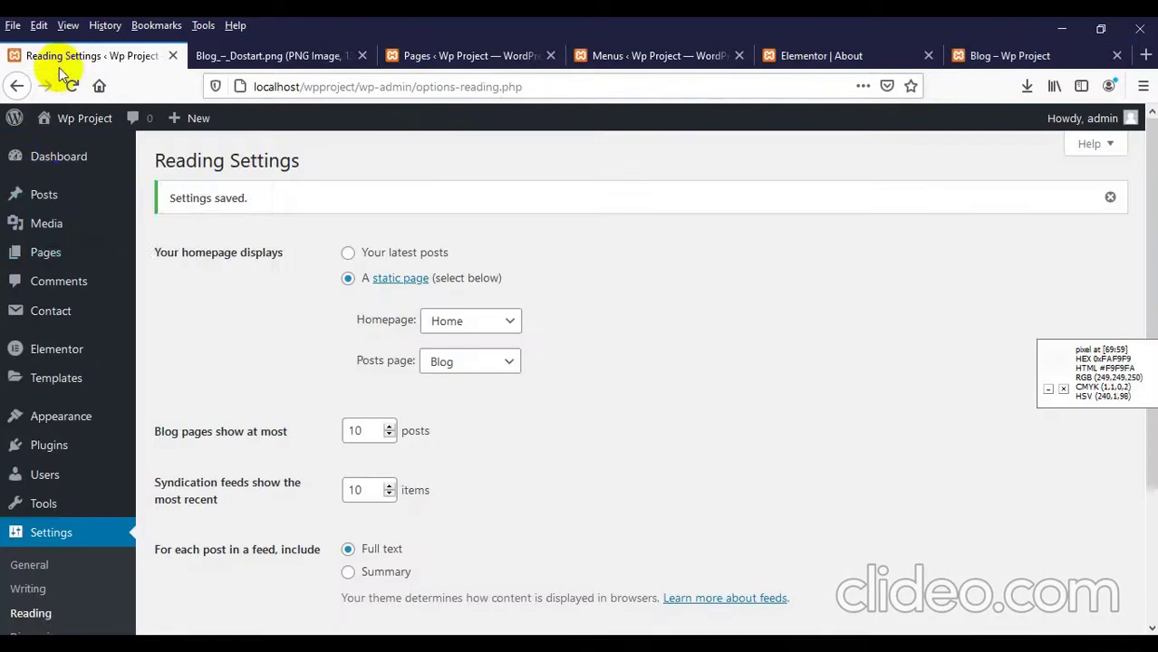
Step: From the Posts list, open Add New in a separate browser tab and switch to it
mouse_move(44, 204)
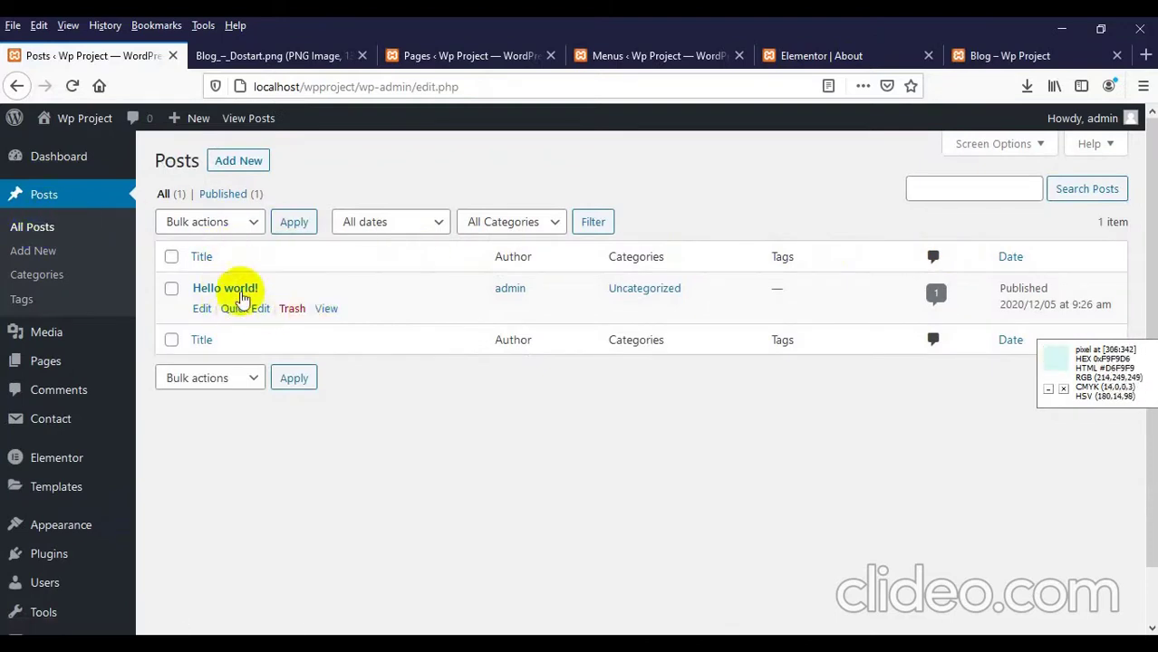
click(974, 55)
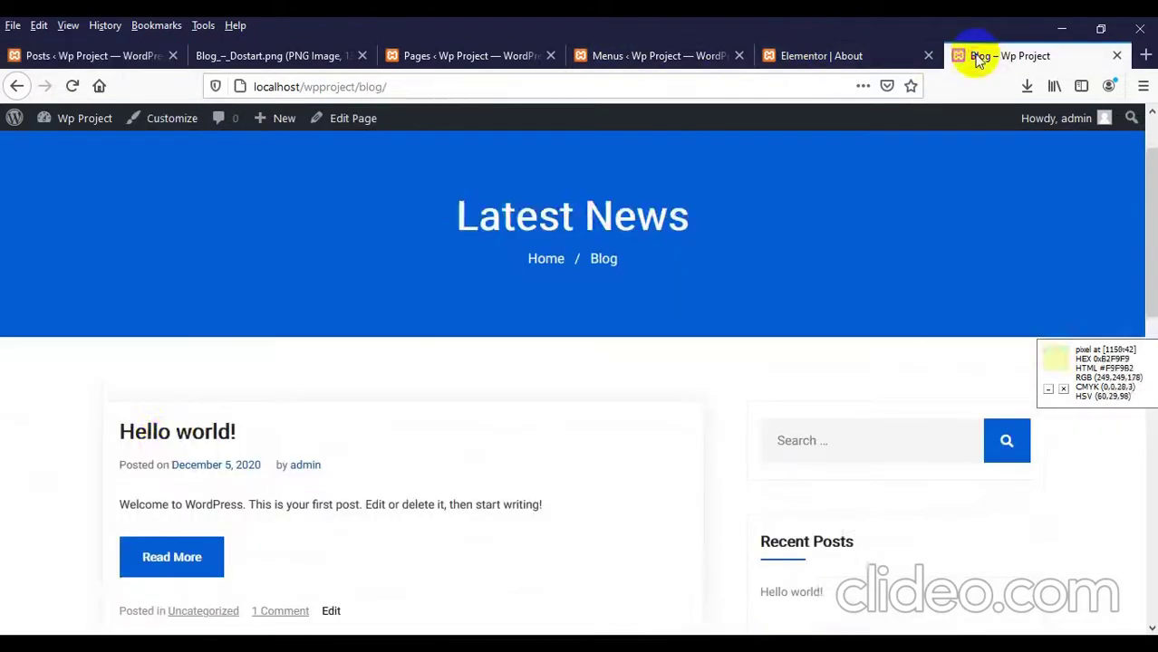
scroll(173, 353, down, 2)
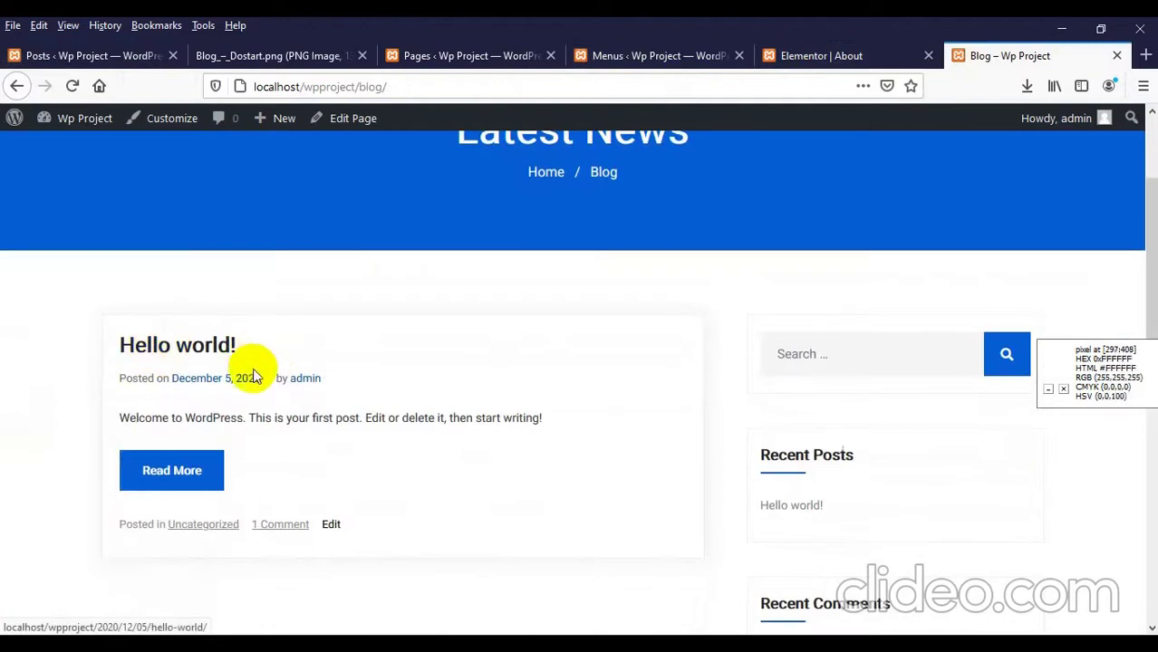
scroll(272, 348, up, 2)
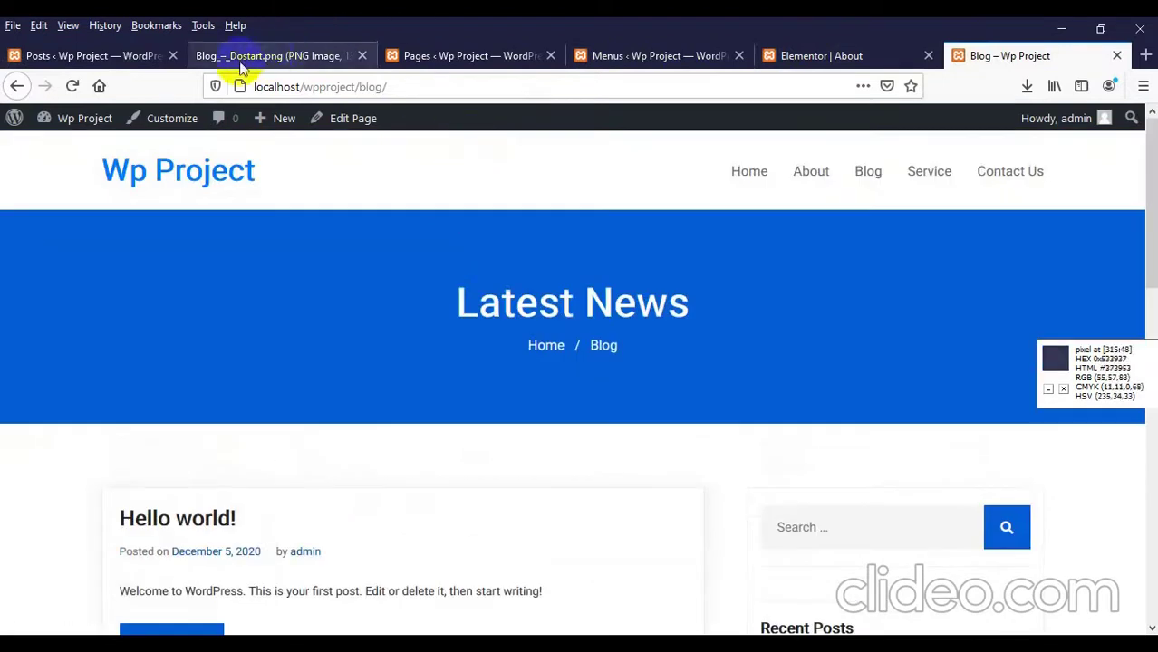
click(40, 55)
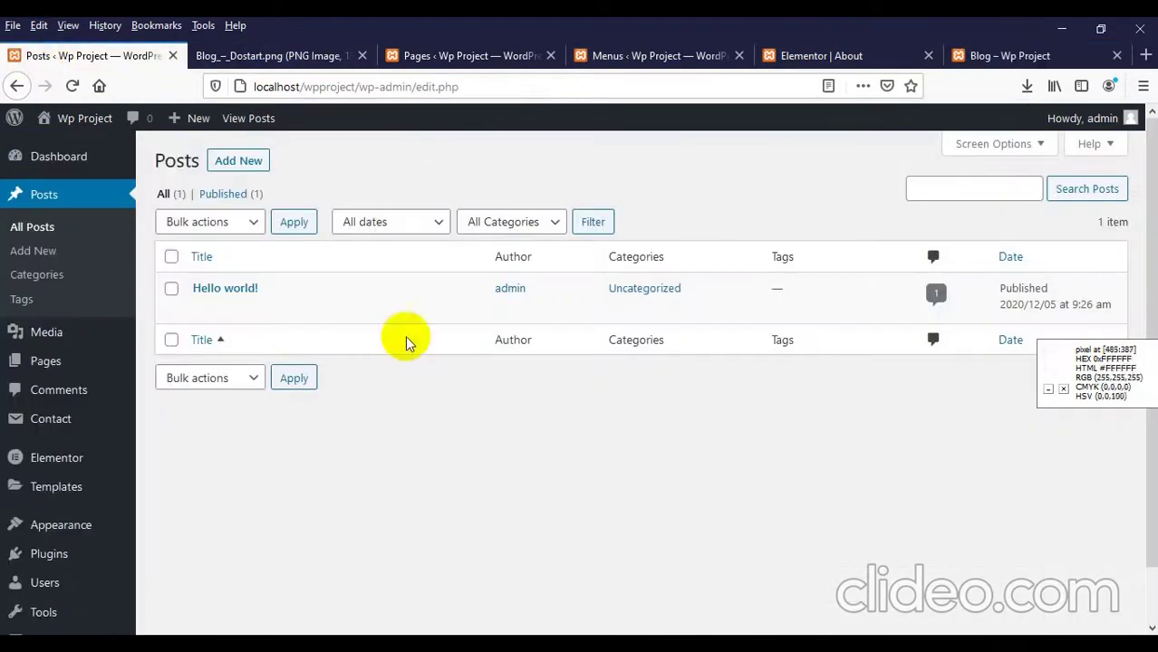
right_click(233, 165)
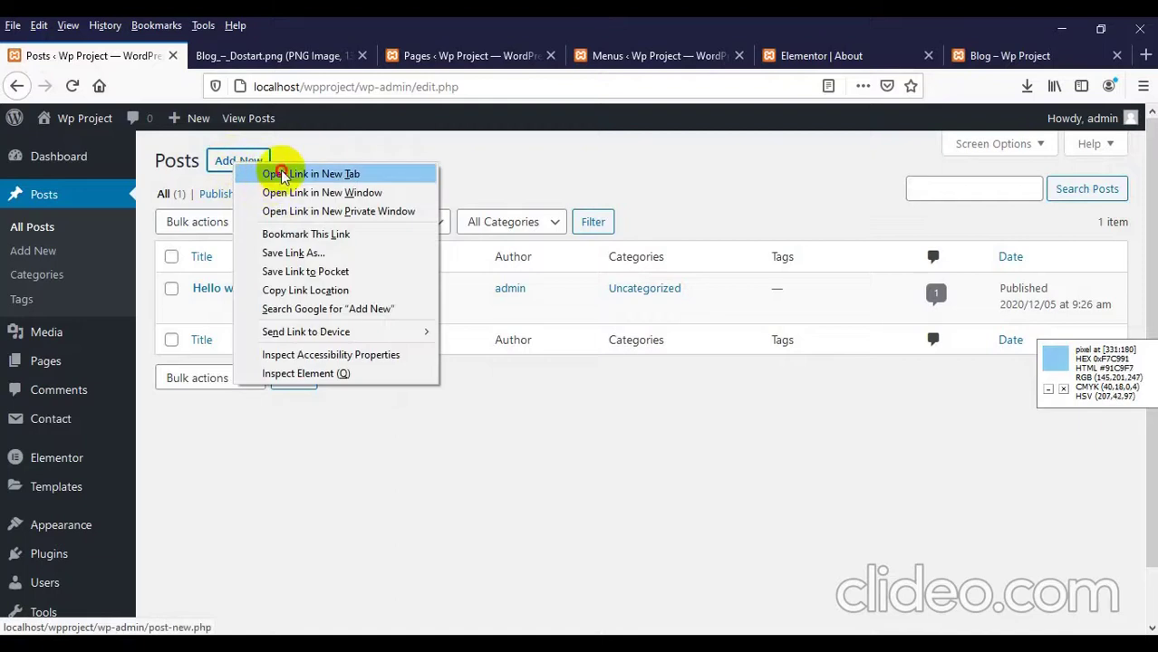
click(283, 175)
click(239, 58)
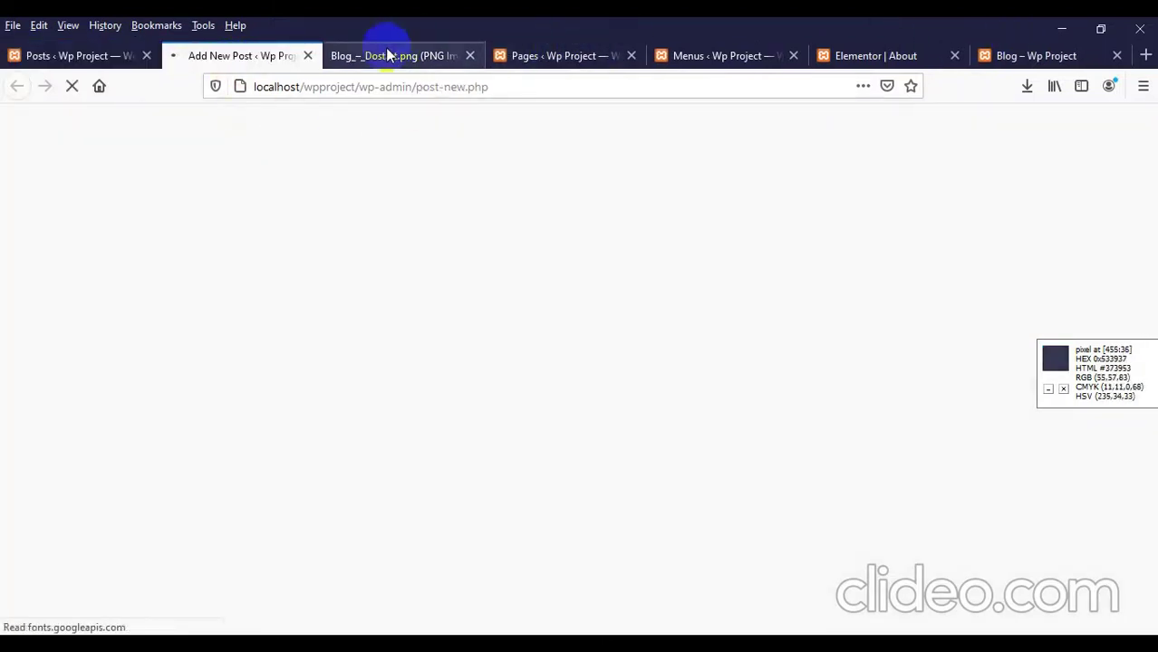
Step: Search the web for 'the daile star' in a new browser tab
click(1145, 55)
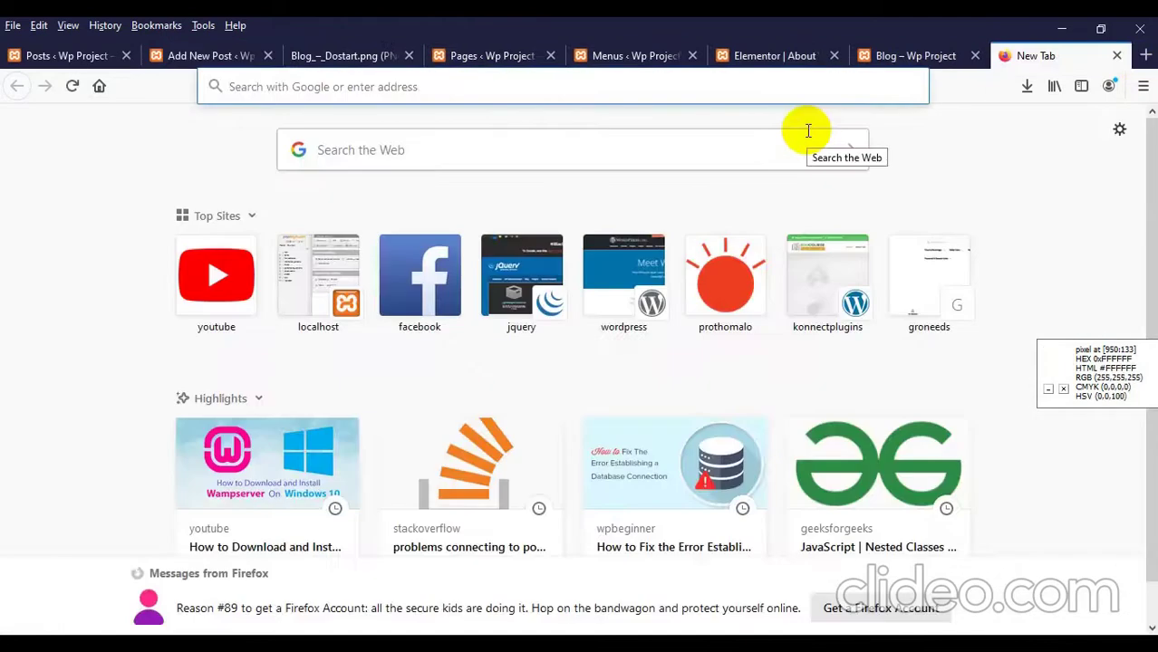
text(the d)
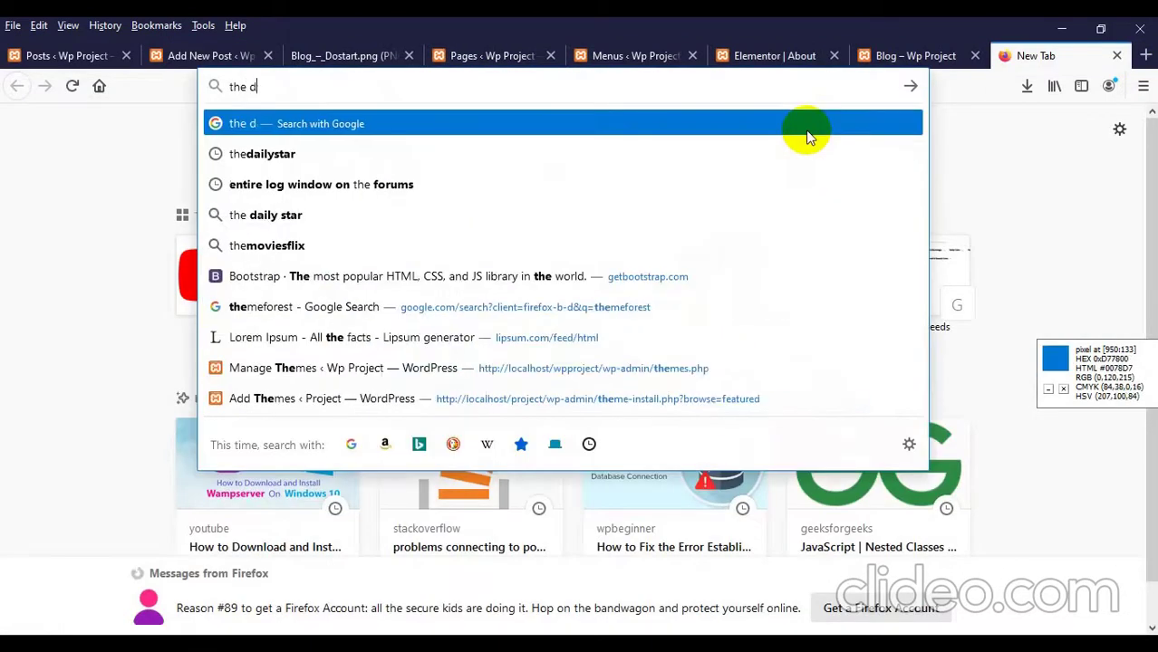
text(aile star)
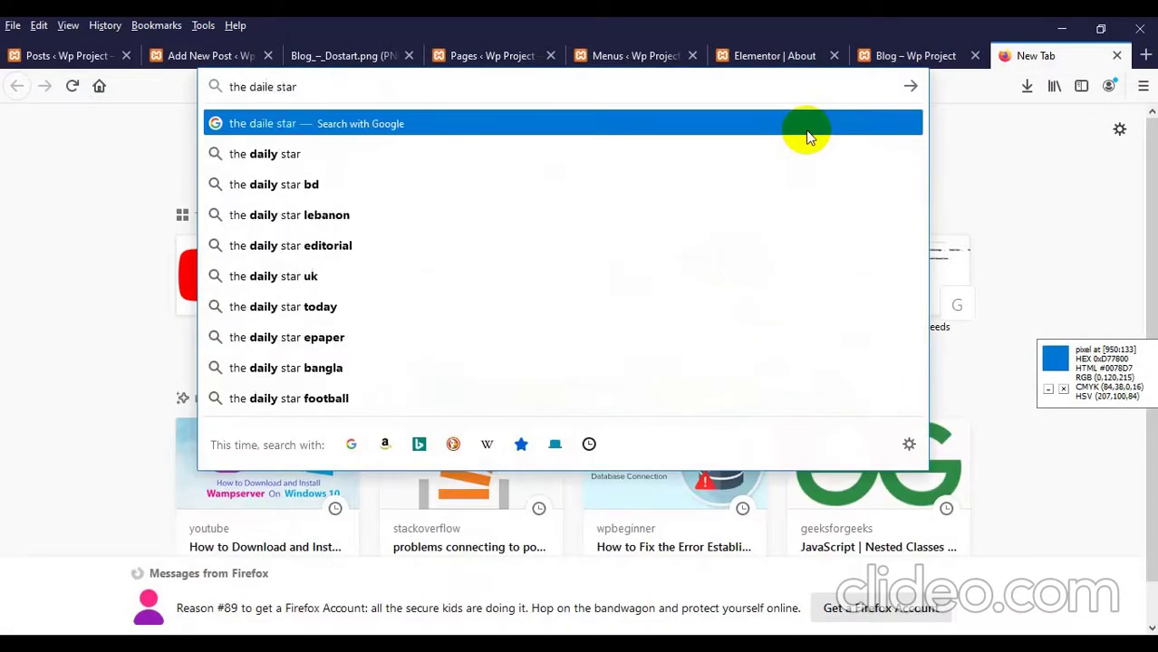
key(Return)
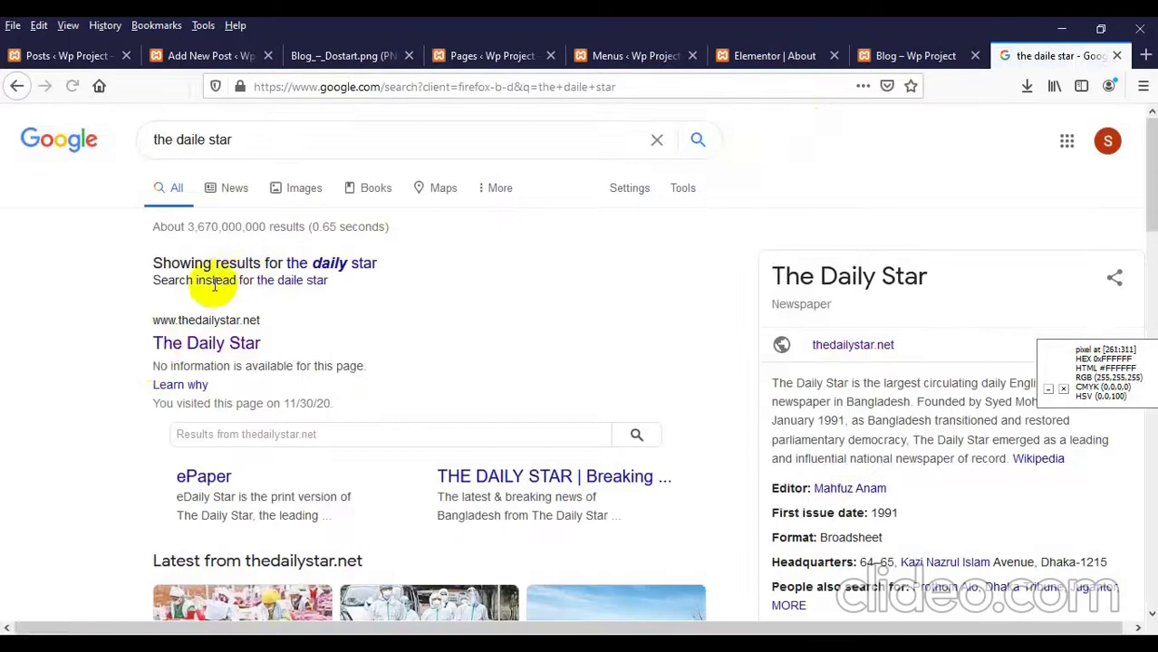
Step: Open The Daily Star's Forbes Under A Billion article and select its full headline
click(163, 355)
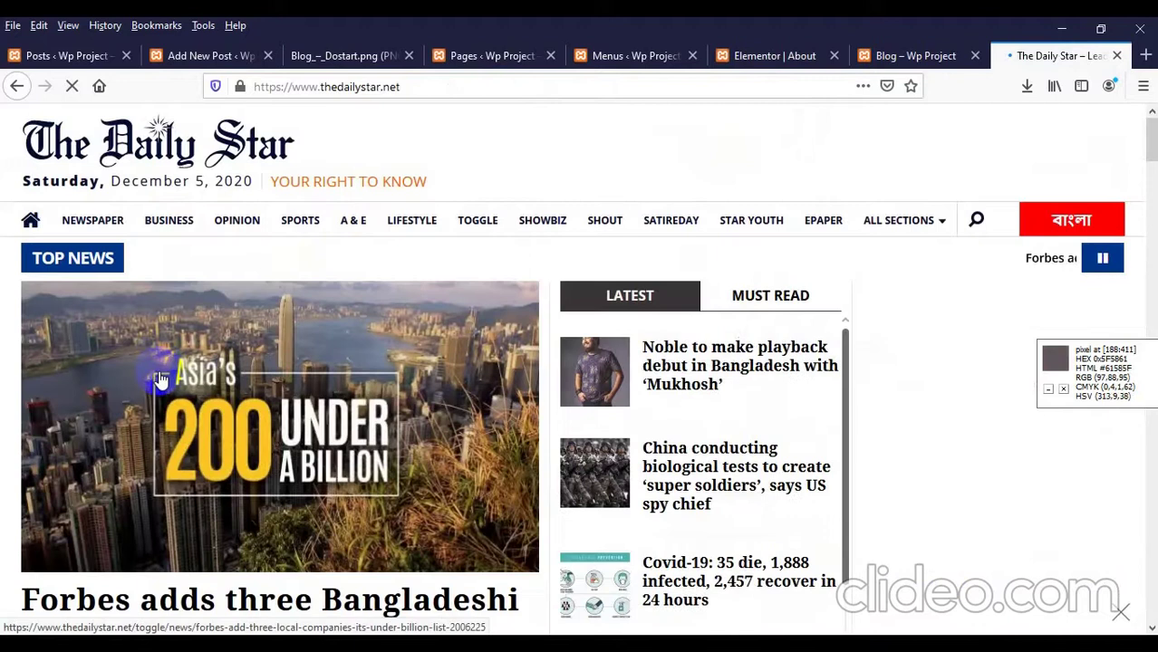
scroll(161, 372, down, 4)
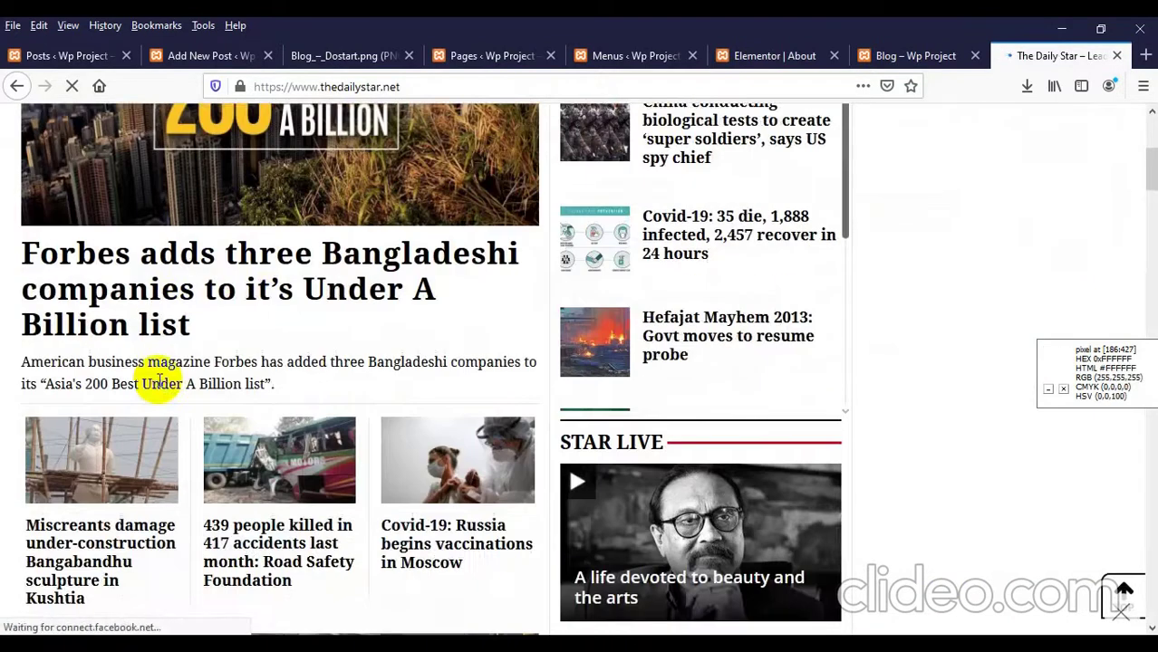
scroll(159, 381, down, 3)
scroll(159, 382, up, 3)
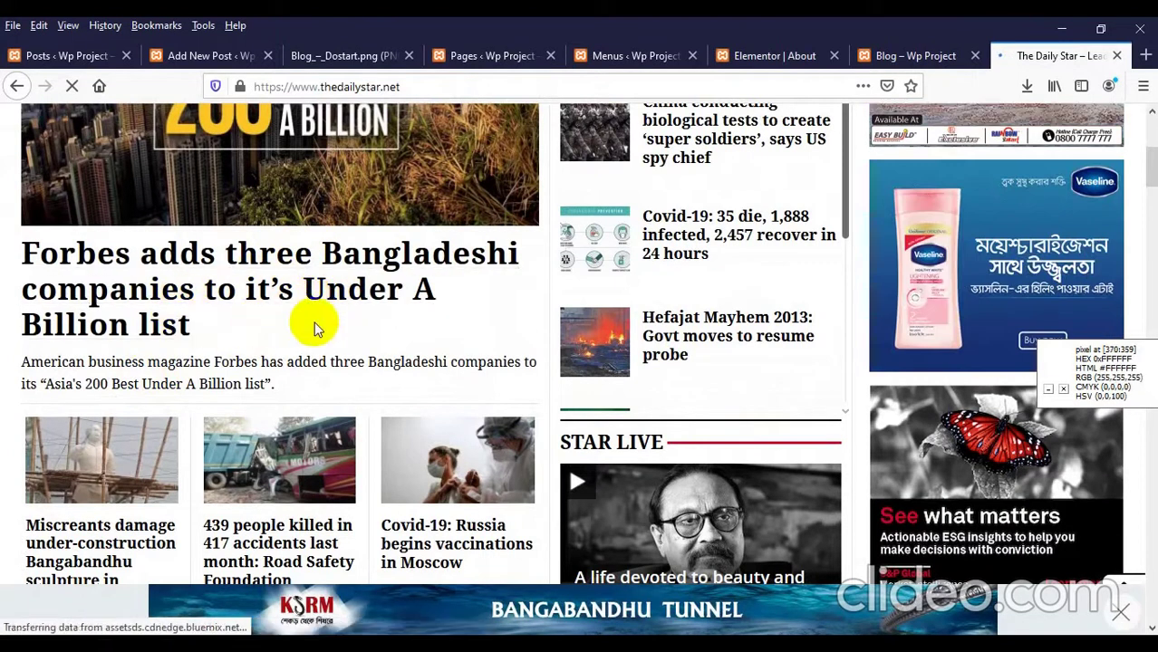
click(179, 275)
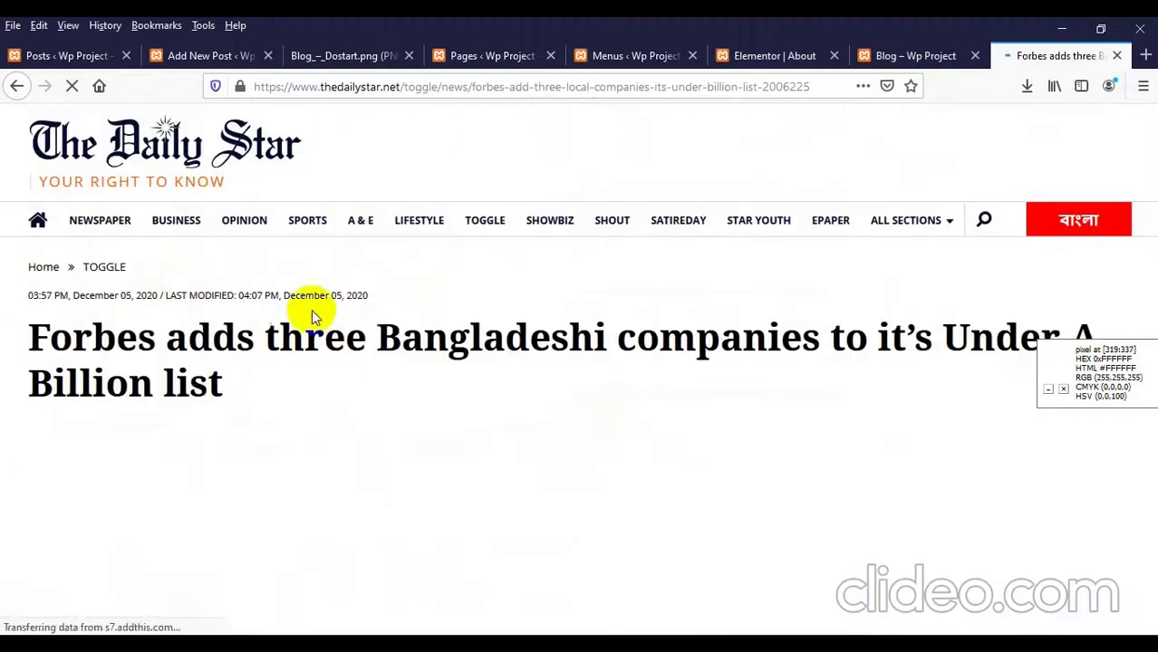
scroll(233, 359, down, 6)
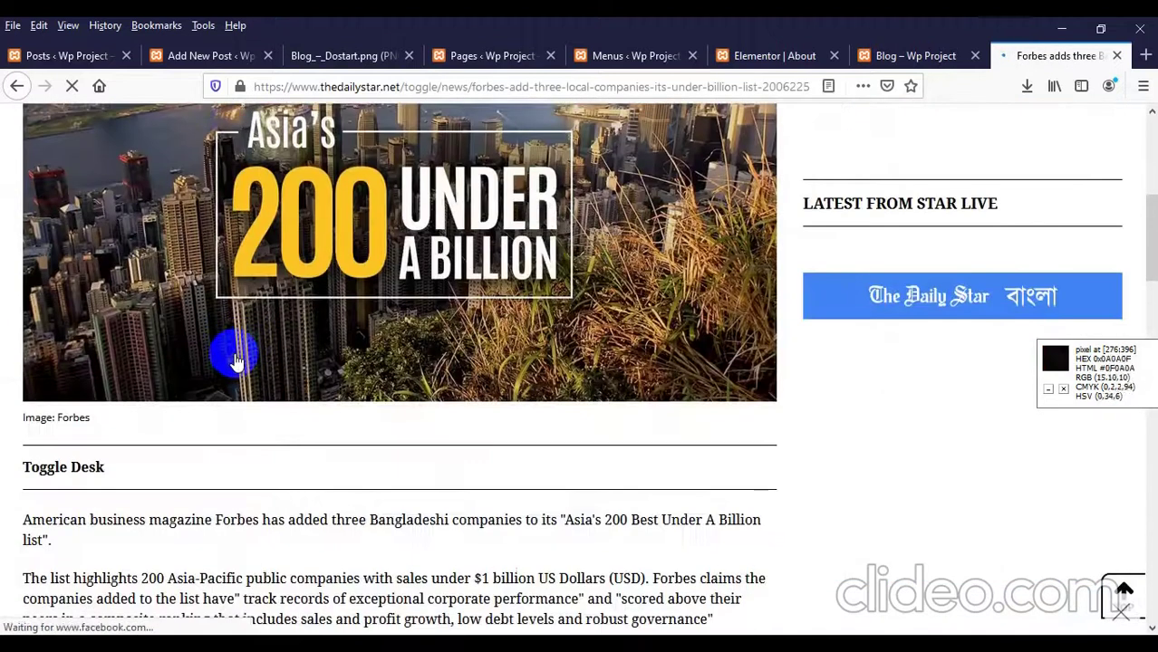
scroll(234, 360, up, 3)
double_click(306, 168)
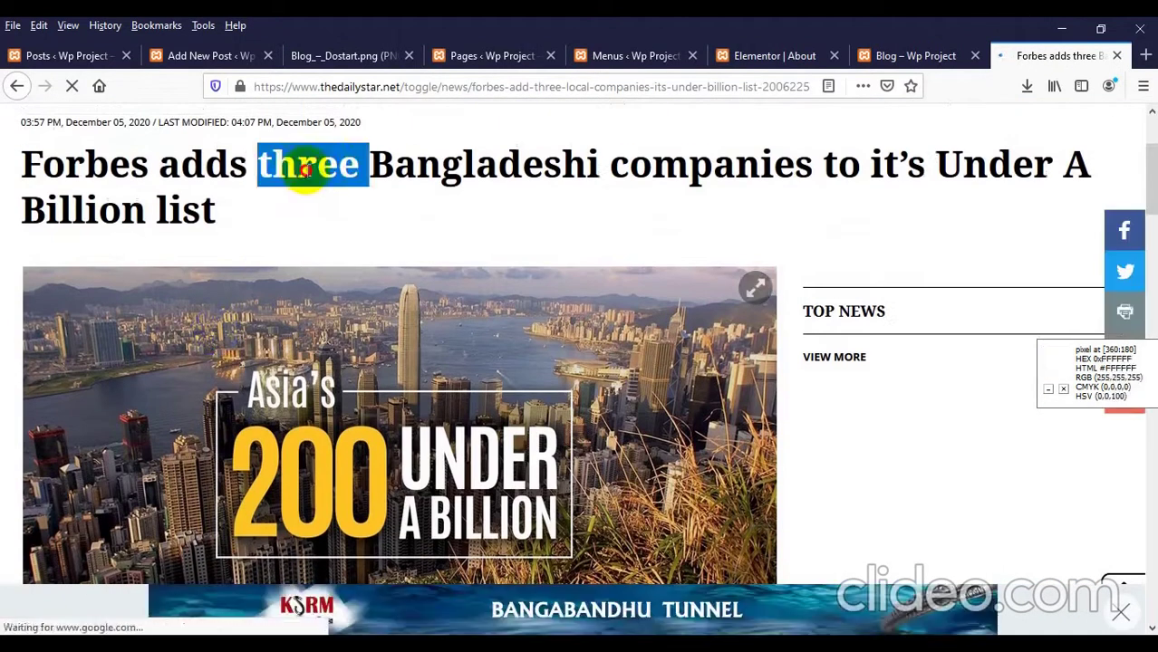
triple_click(307, 168)
key(ctrl+c)
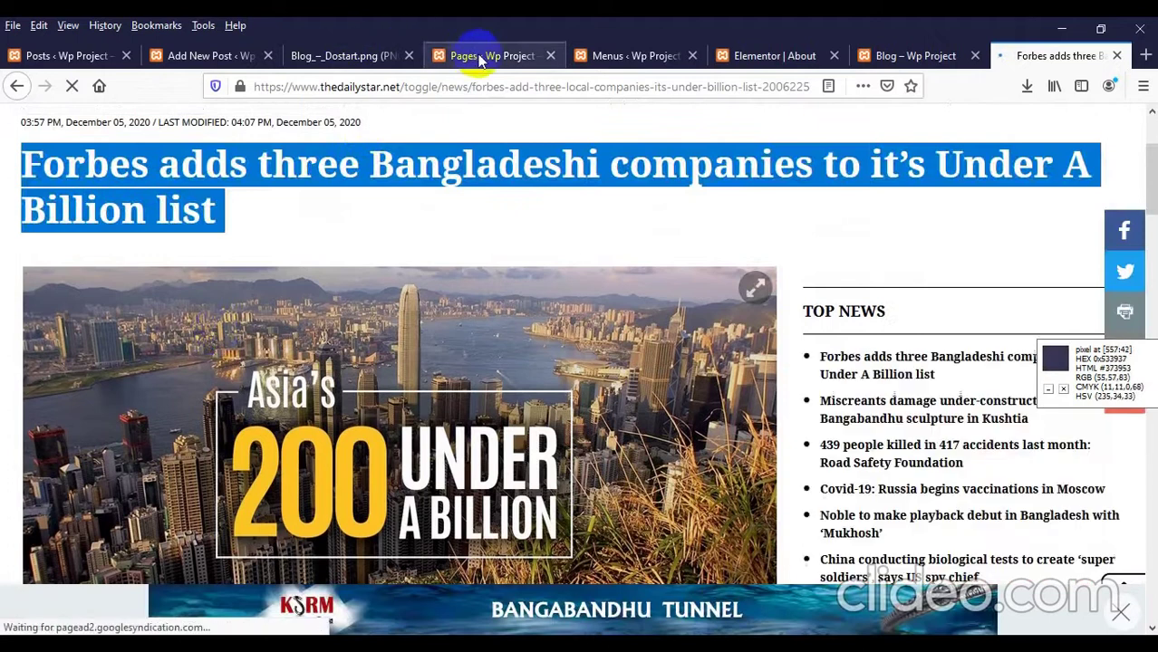
click(214, 60)
Step: Paste the Forbes headline as the new post's title and publish the post
click(299, 240)
key(ctrl+v)
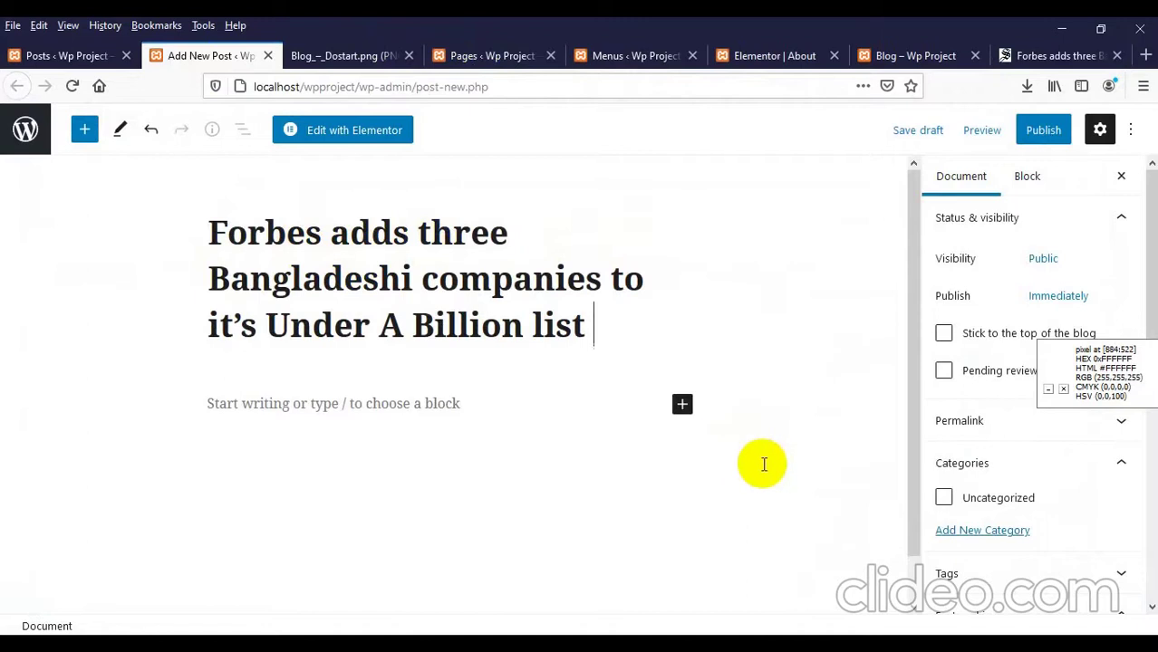
click(1044, 136)
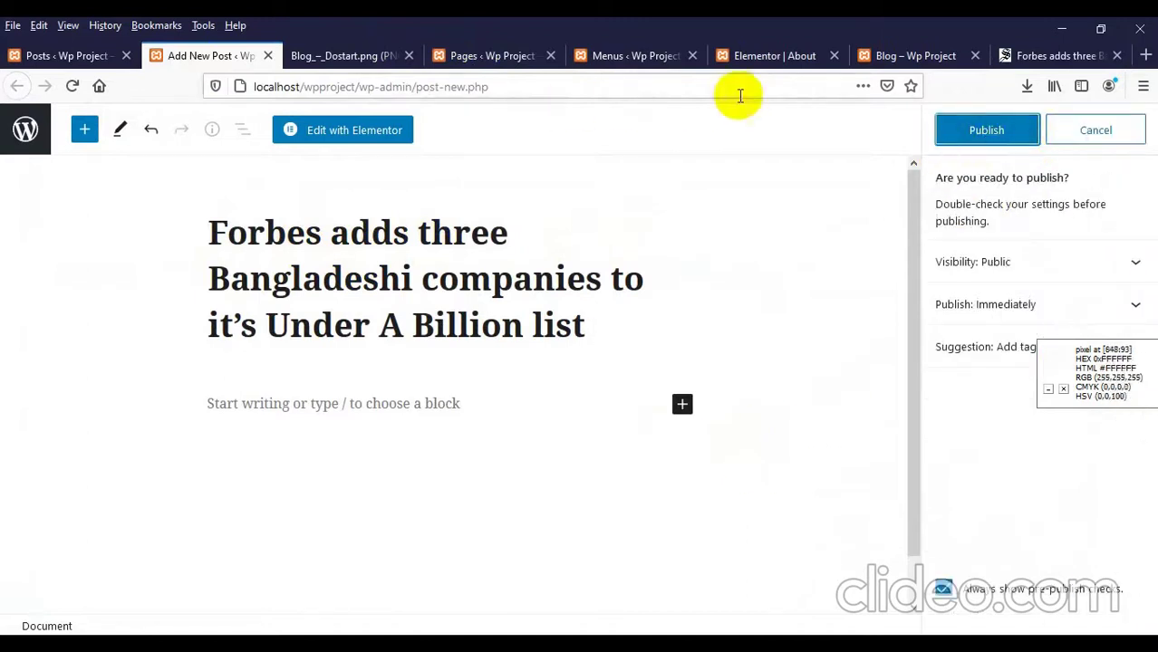
click(951, 129)
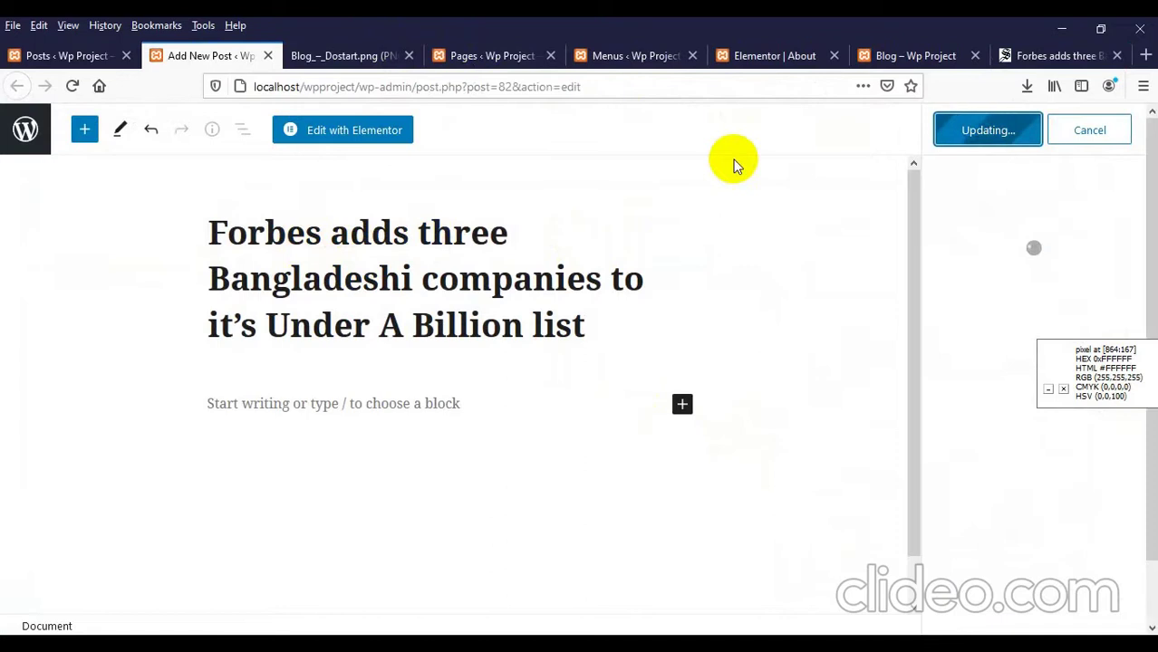
click(878, 60)
Step: Reload the live Blog page and confirm the Forbes post is listed at the top
right_click(301, 267)
click(413, 278)
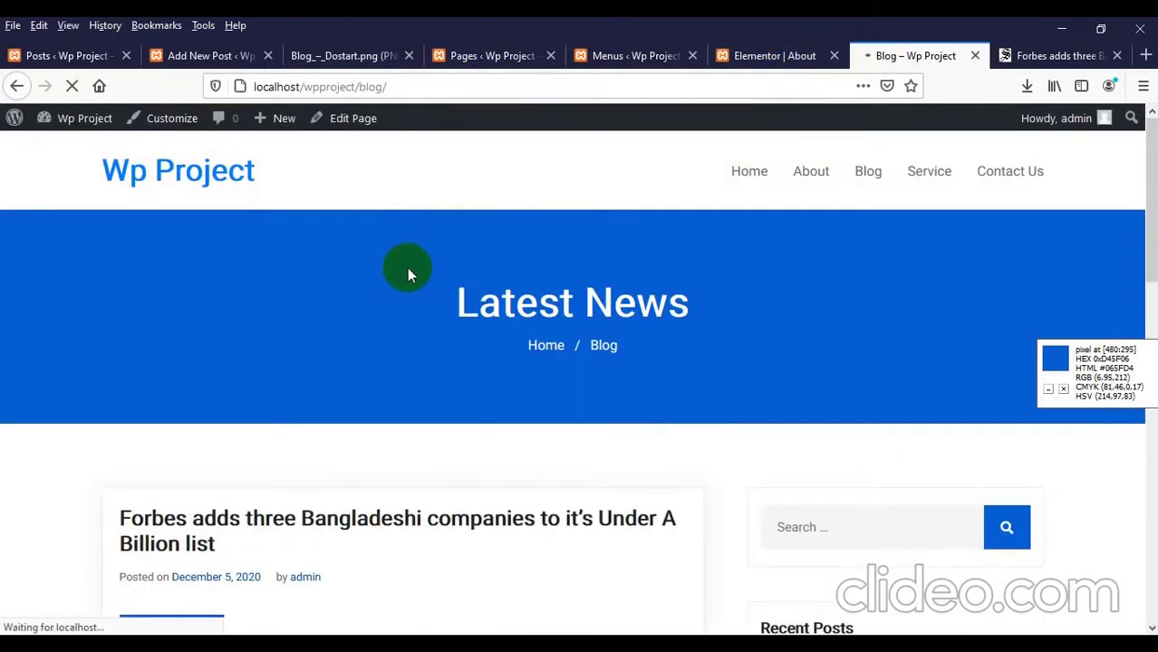
scroll(407, 269, down, 3)
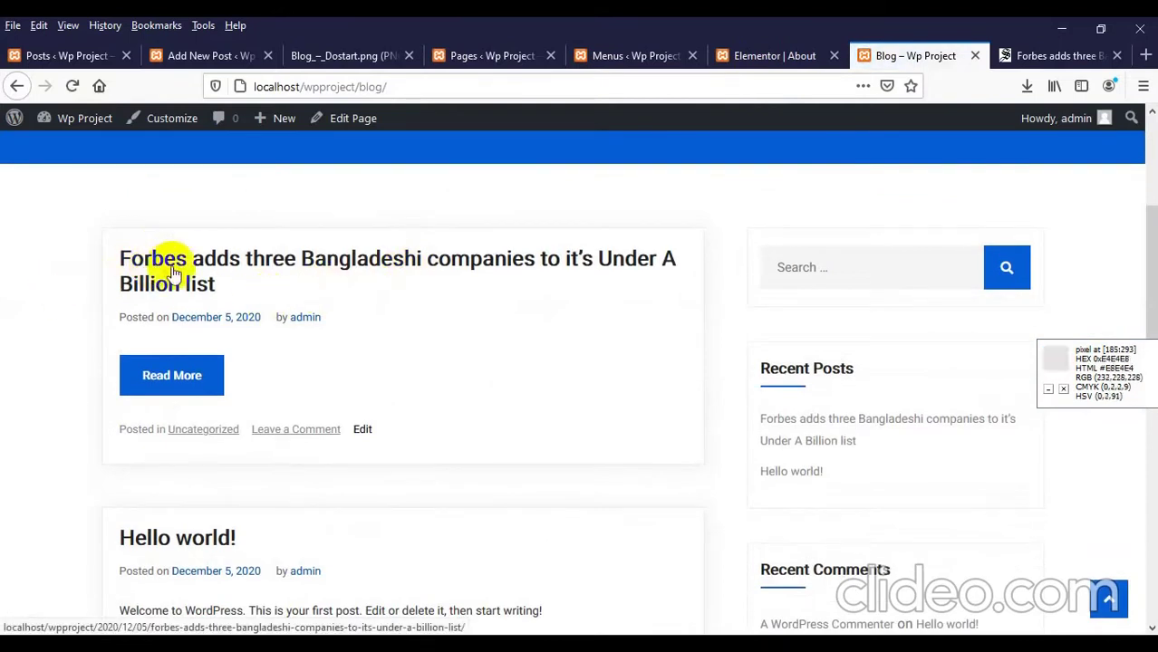
scroll(325, 297, down, 3)
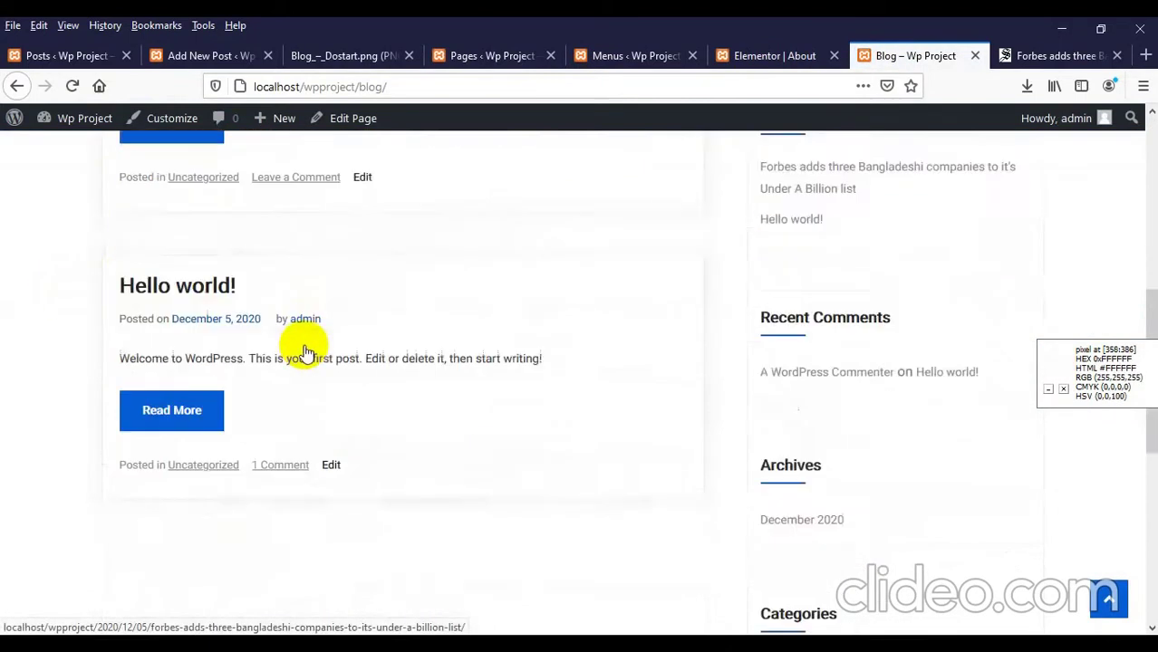
scroll(306, 351, up, 3)
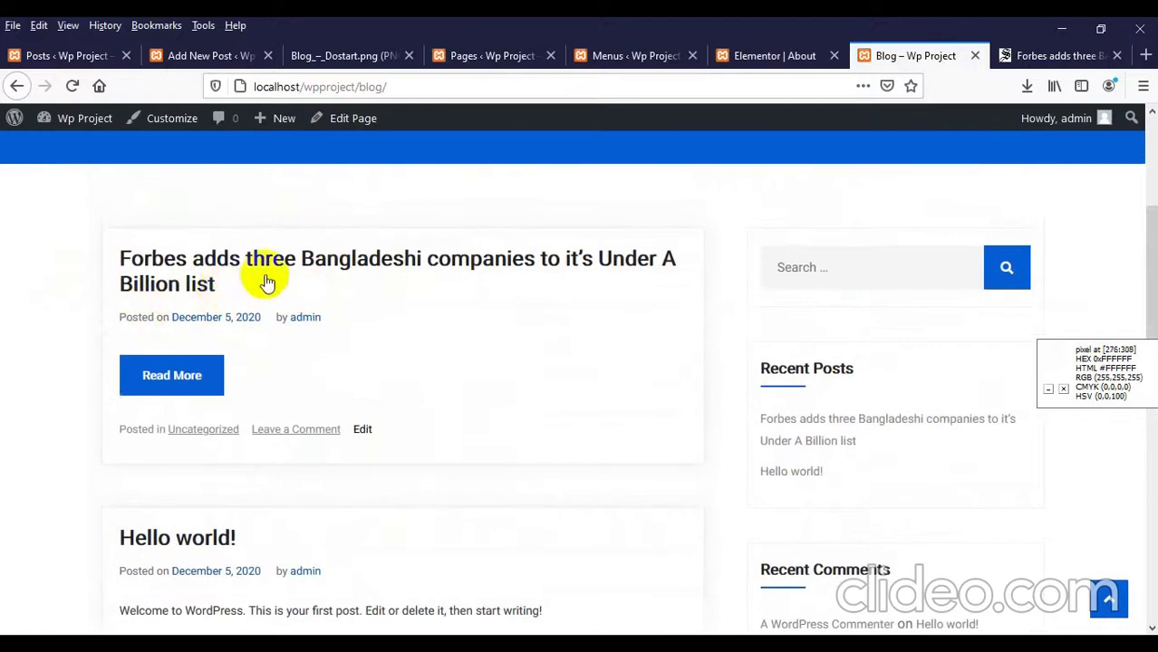
scroll(265, 282, down, 2)
scroll(228, 444, up, 4)
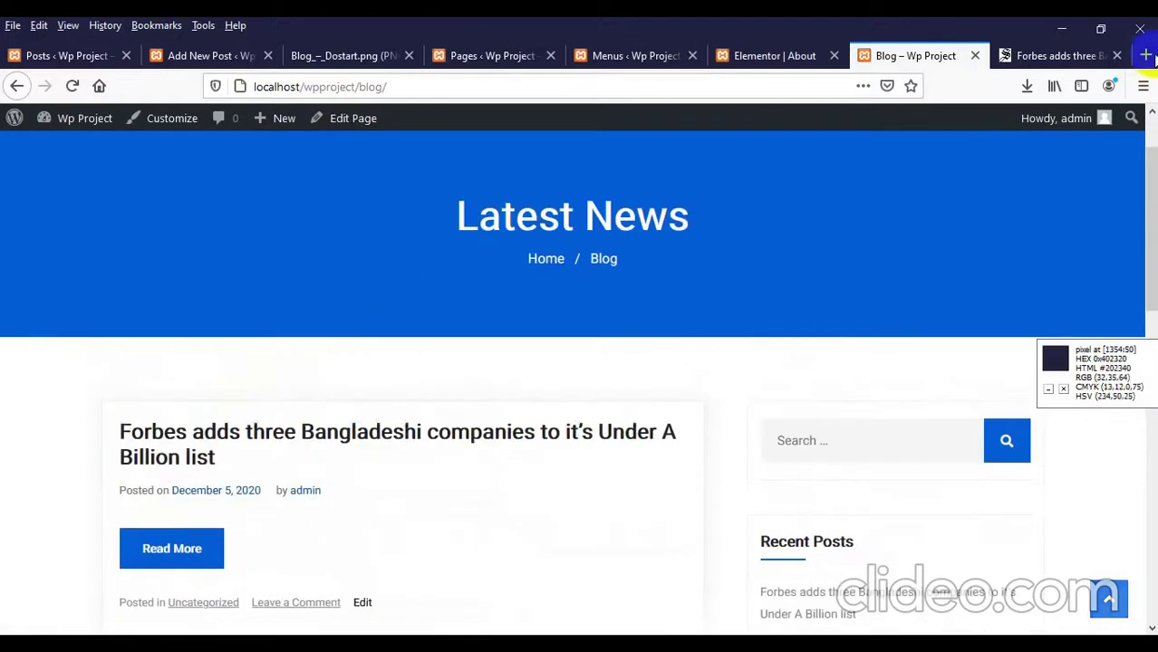
click(1012, 56)
Step: Select the article's first three paragraphs, from 'American' to the end of the third
scroll(452, 400, down, 5)
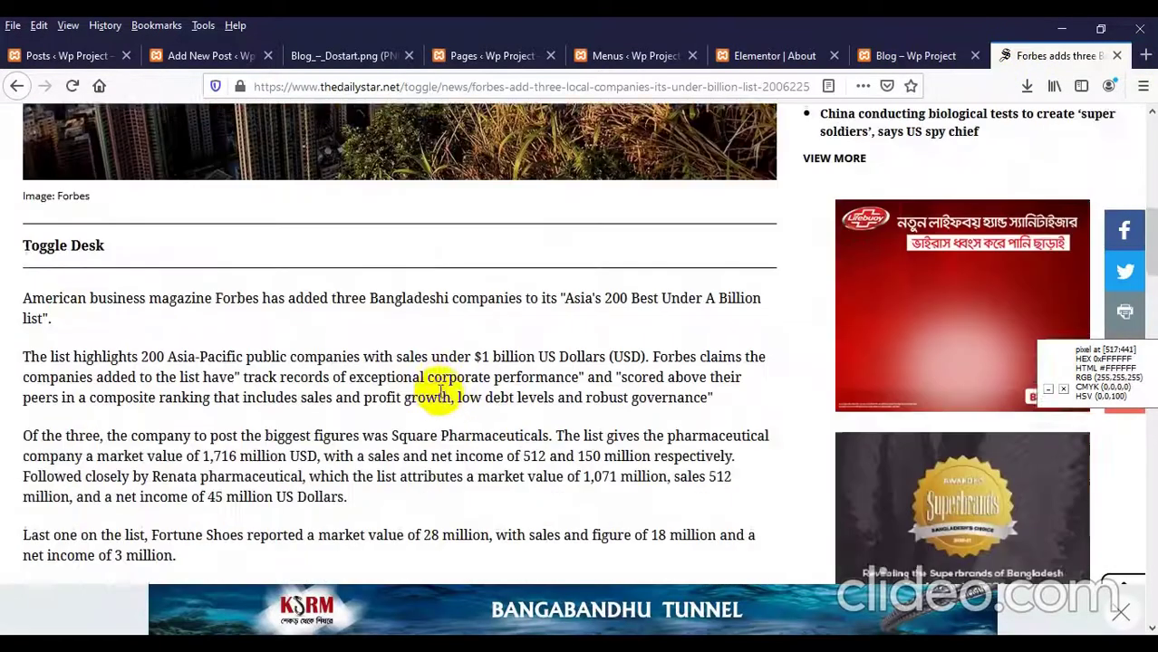
scroll(441, 391, down, 2)
scroll(90, 331, up, 1)
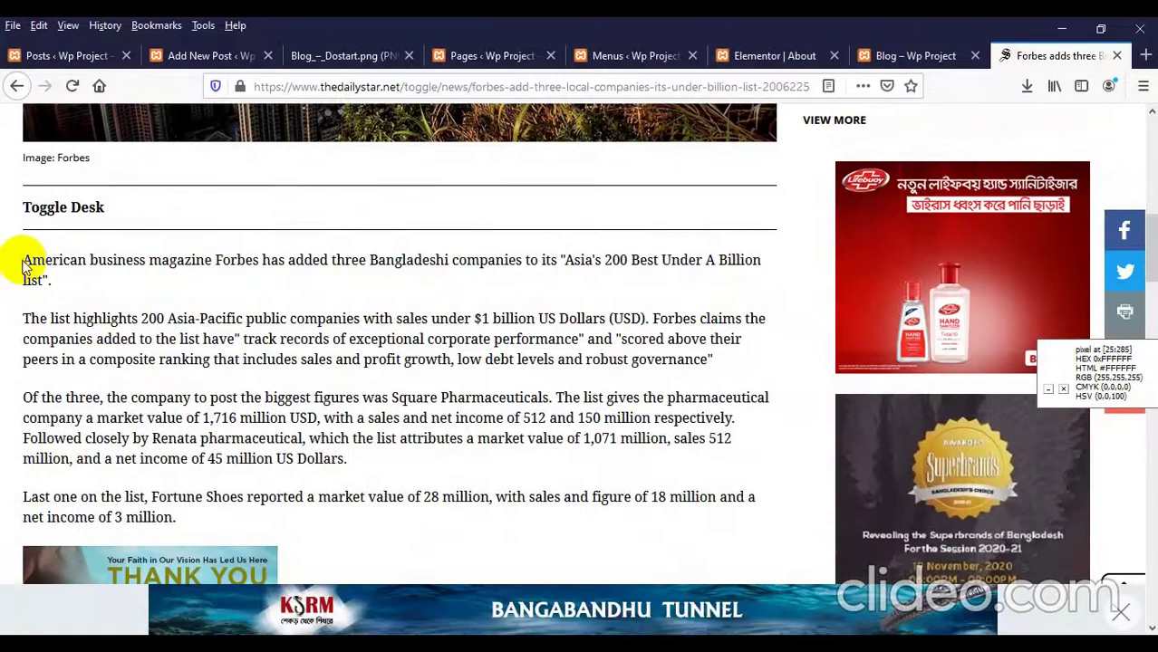
drag(24, 260, 392, 474)
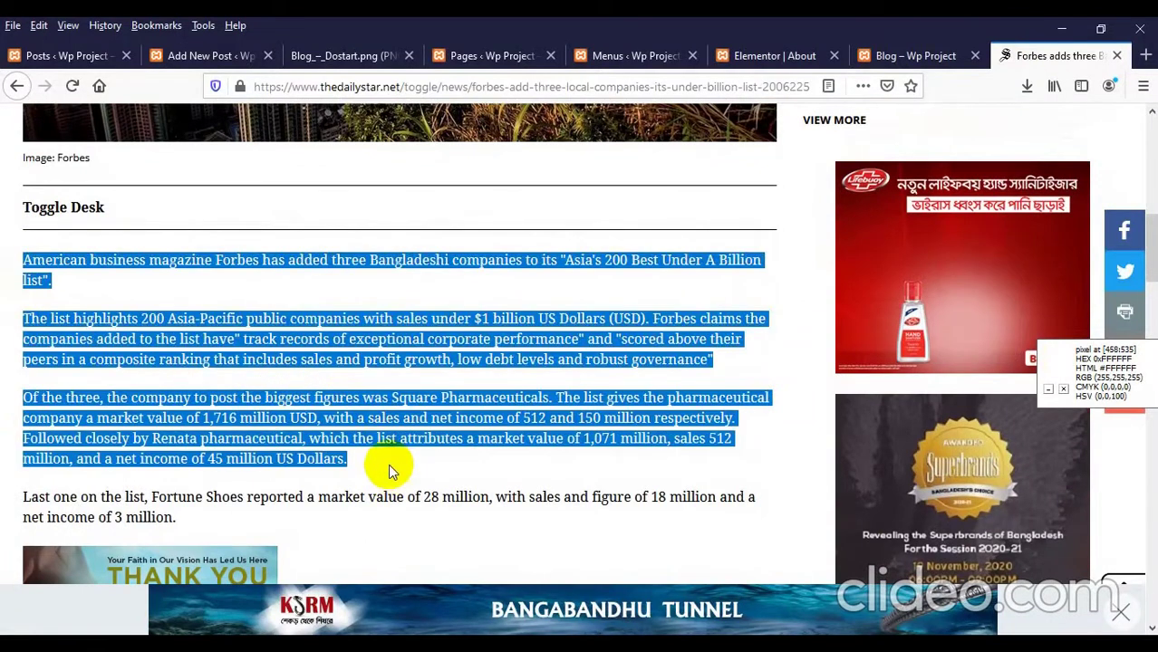
Step: Paste the three article paragraphs into the Forbes post body and update the post
click(206, 57)
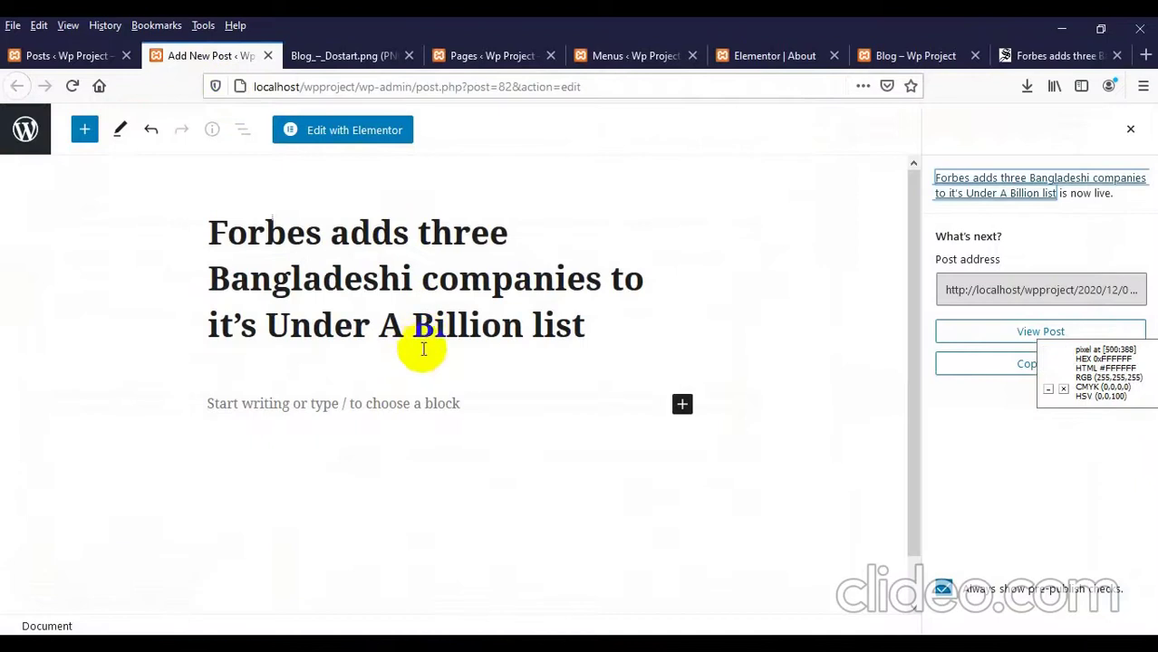
click(253, 410)
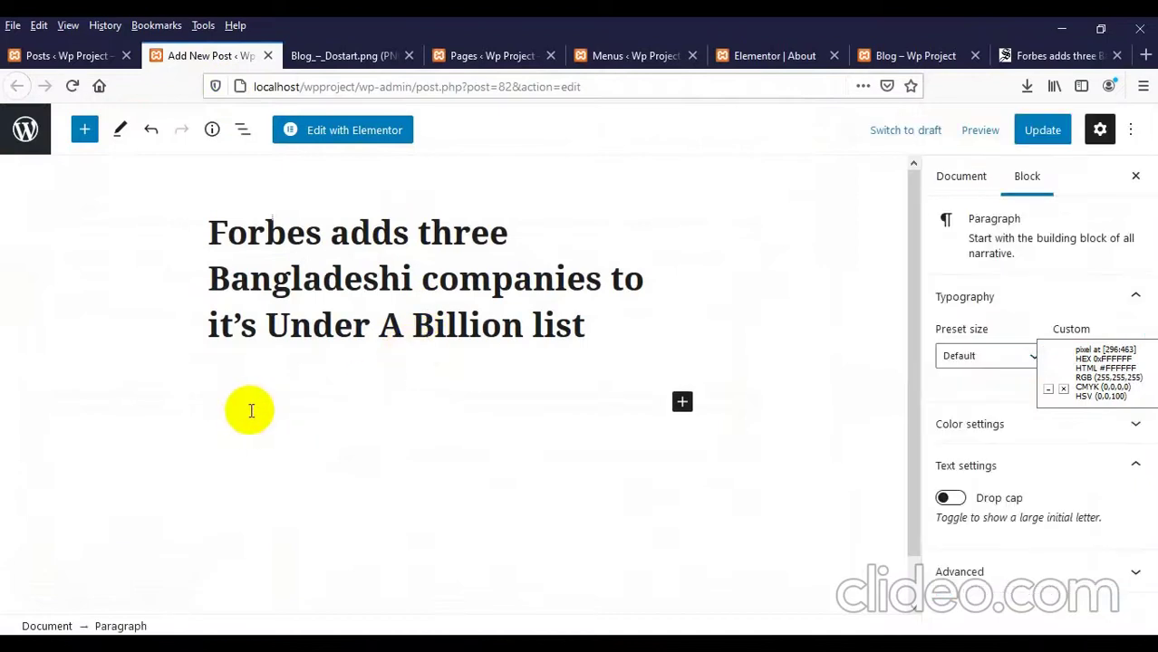
key(ctrl+v)
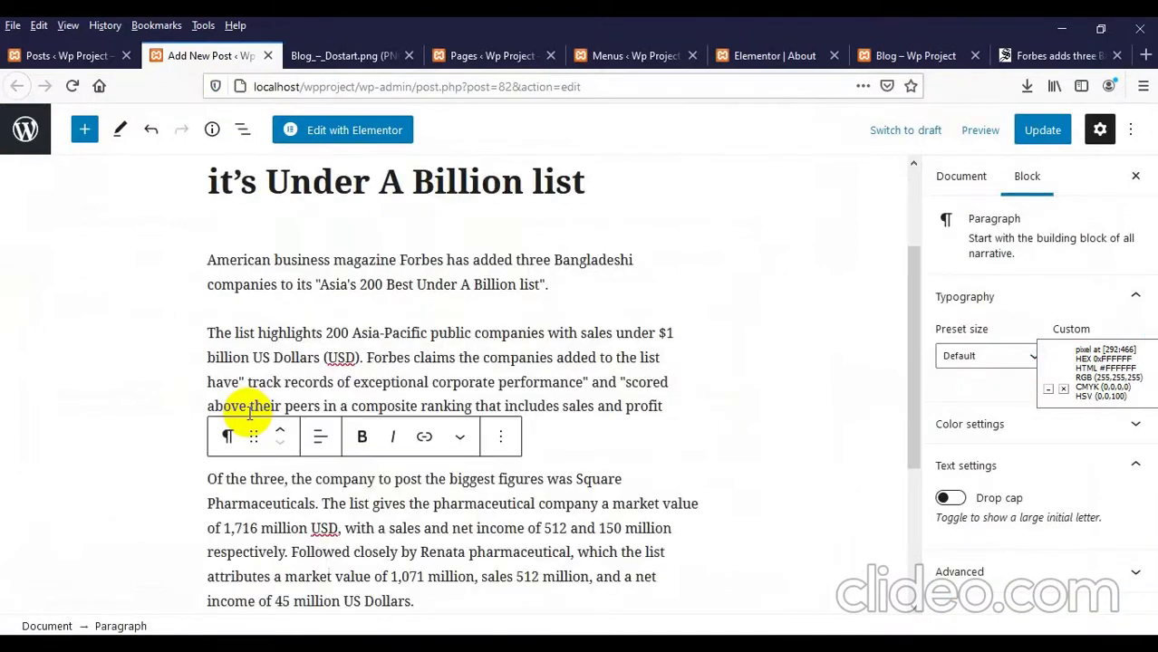
key(ctrl+z)
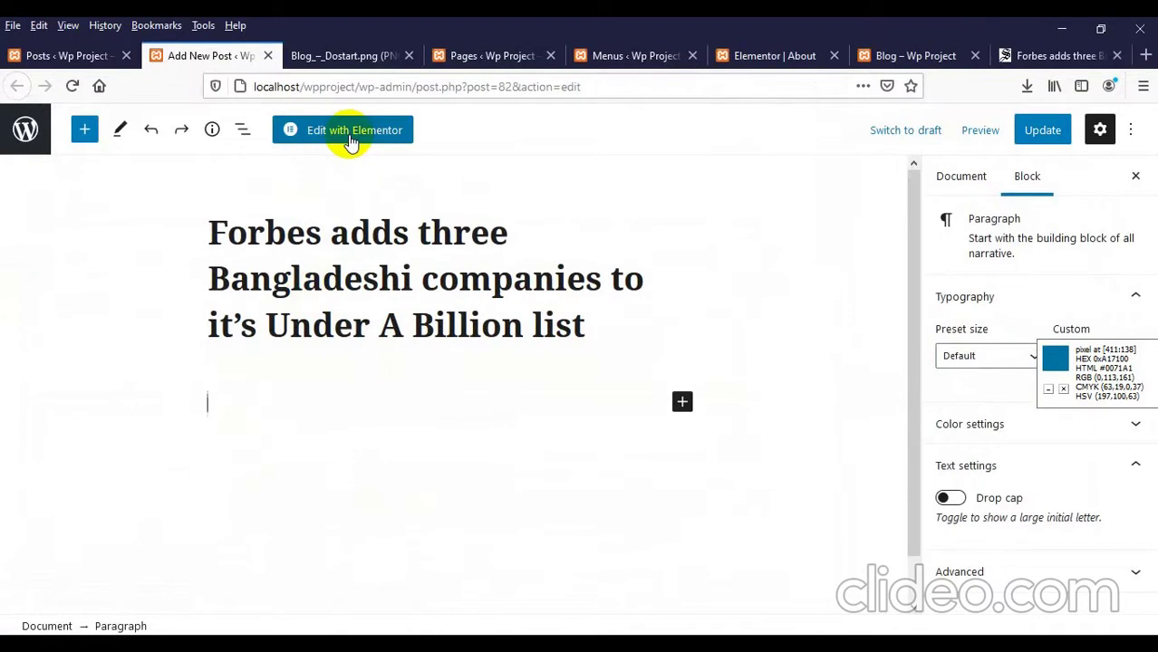
key(ctrl+shift+z)
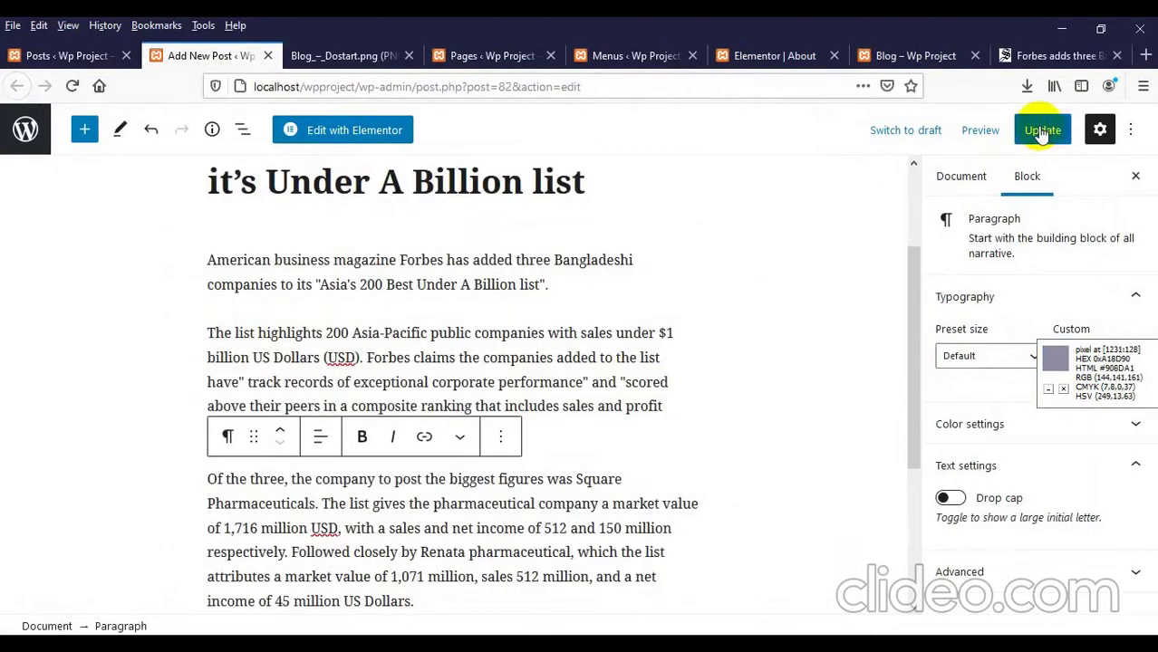
click(1042, 130)
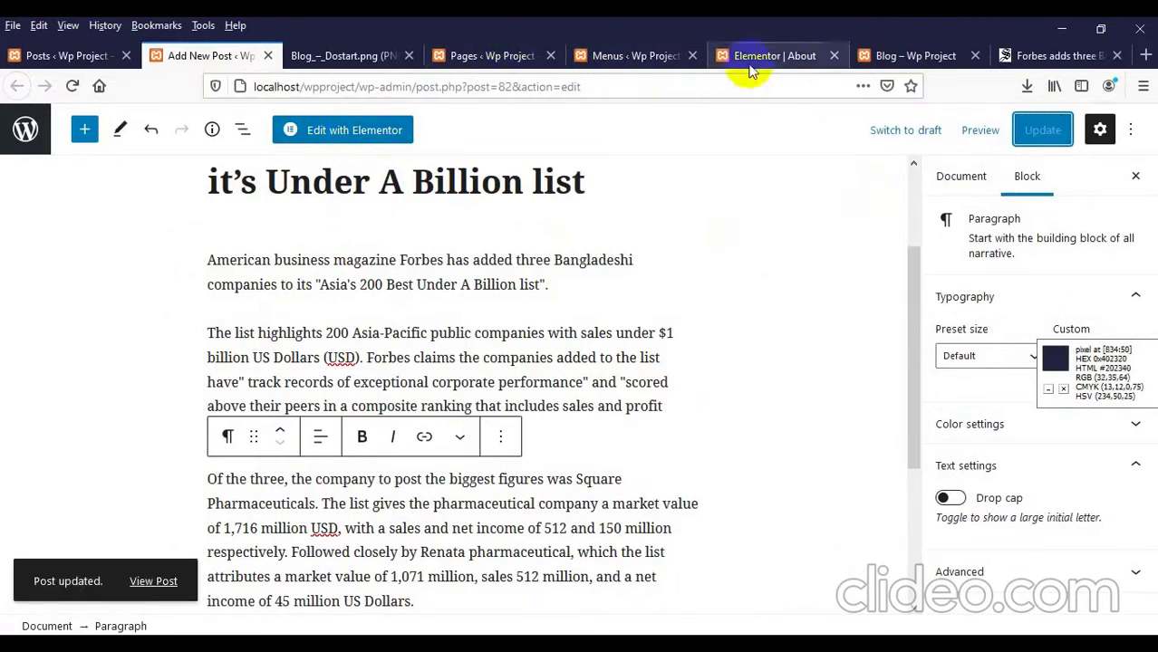
click(916, 45)
Step: Reload the Blog page and scroll down to the Forbes post's Read More link
right_click(224, 237)
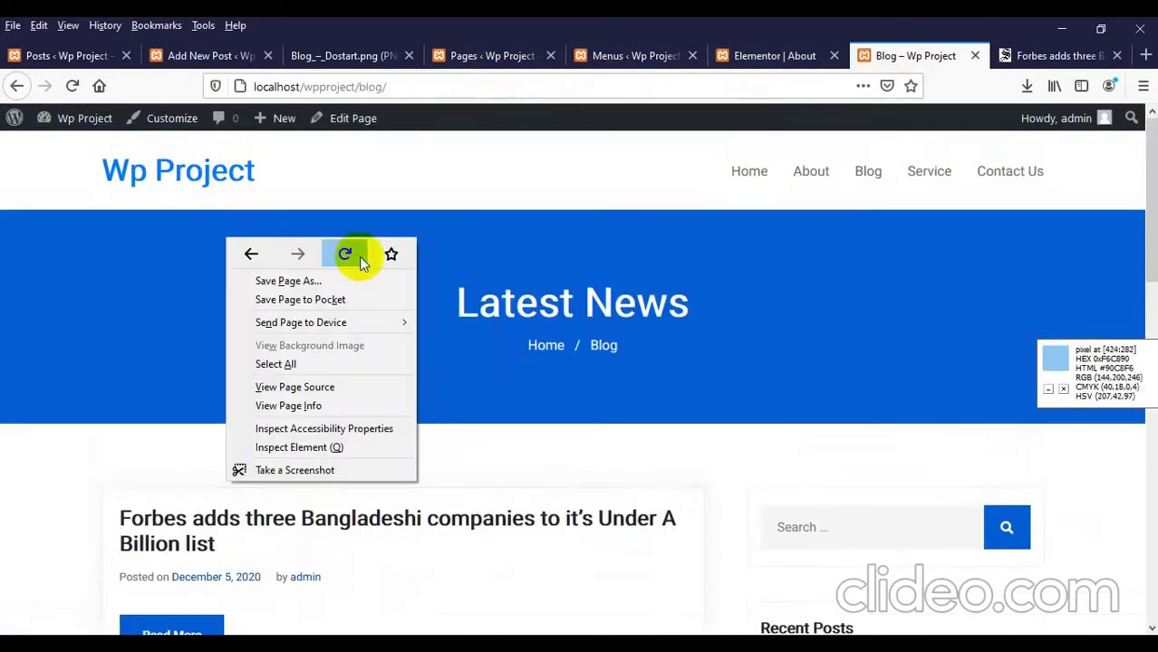
click(358, 256)
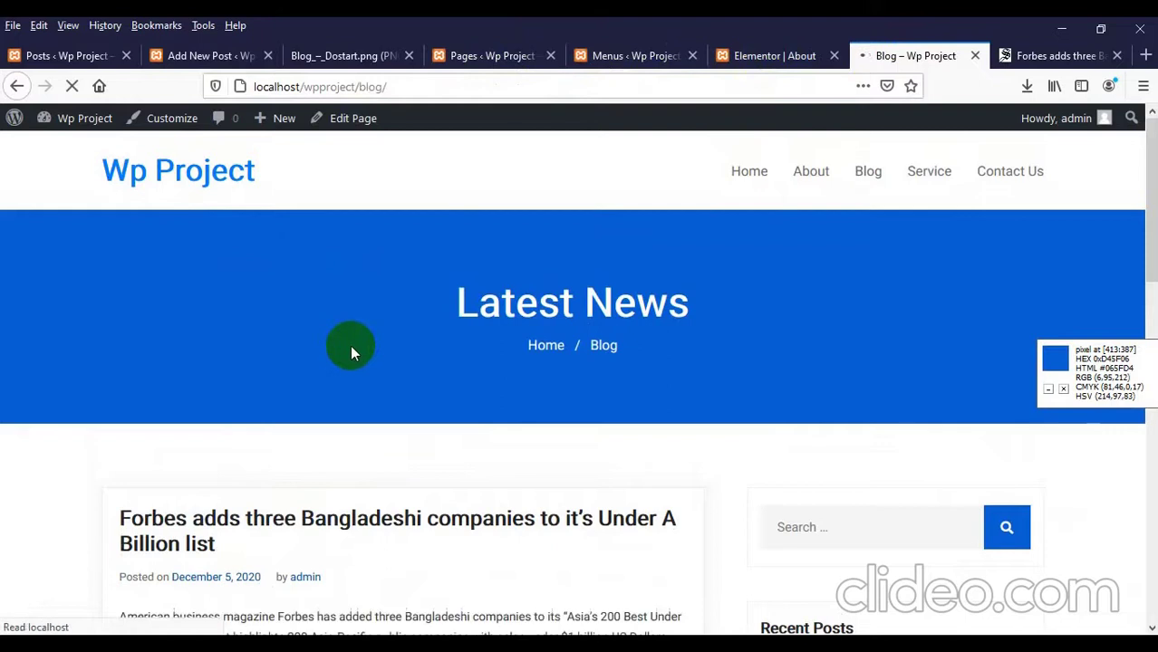
scroll(349, 345, down, 4)
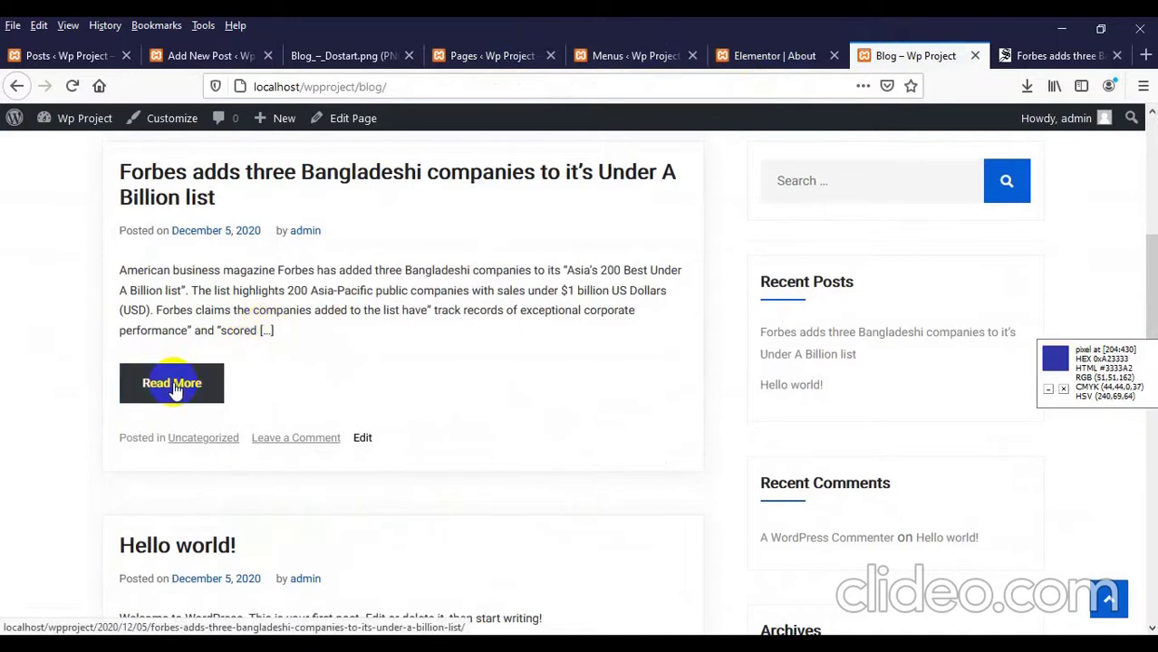
scroll(172, 389, up, 2)
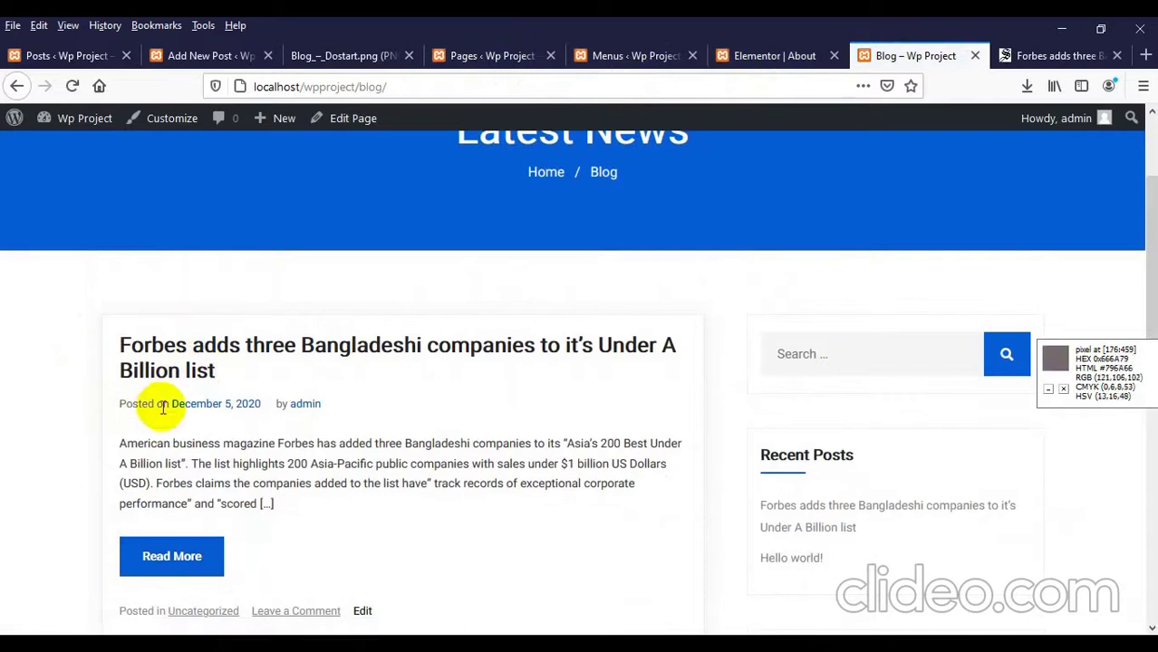
scroll(240, 407, down, 1)
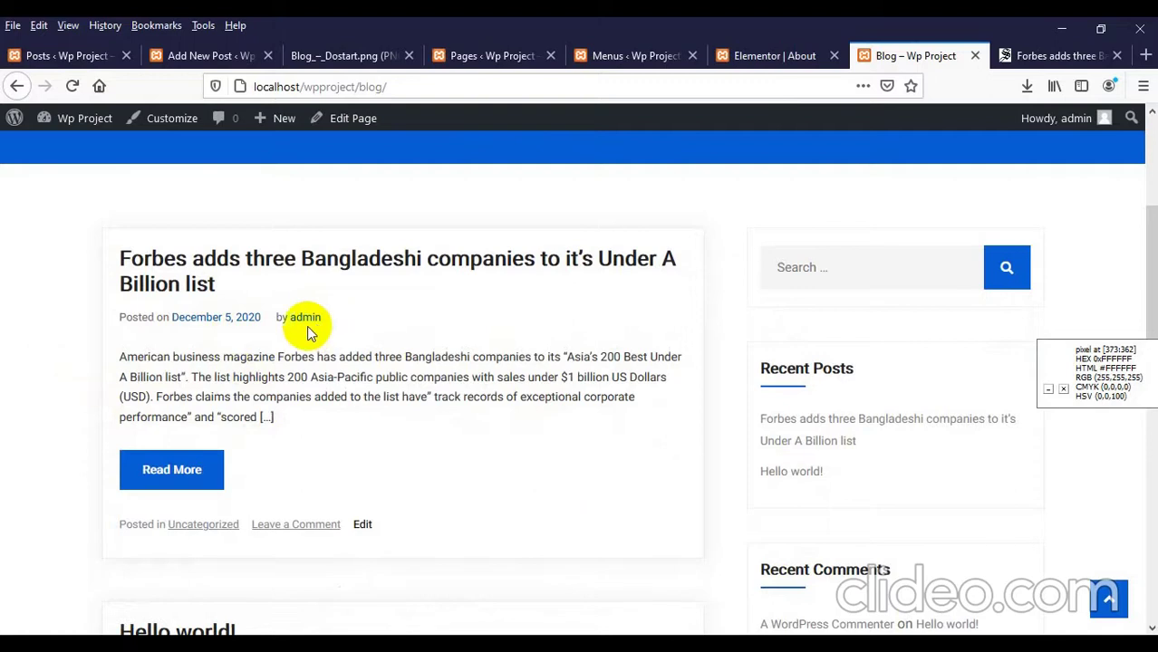
scroll(306, 333, down, 2)
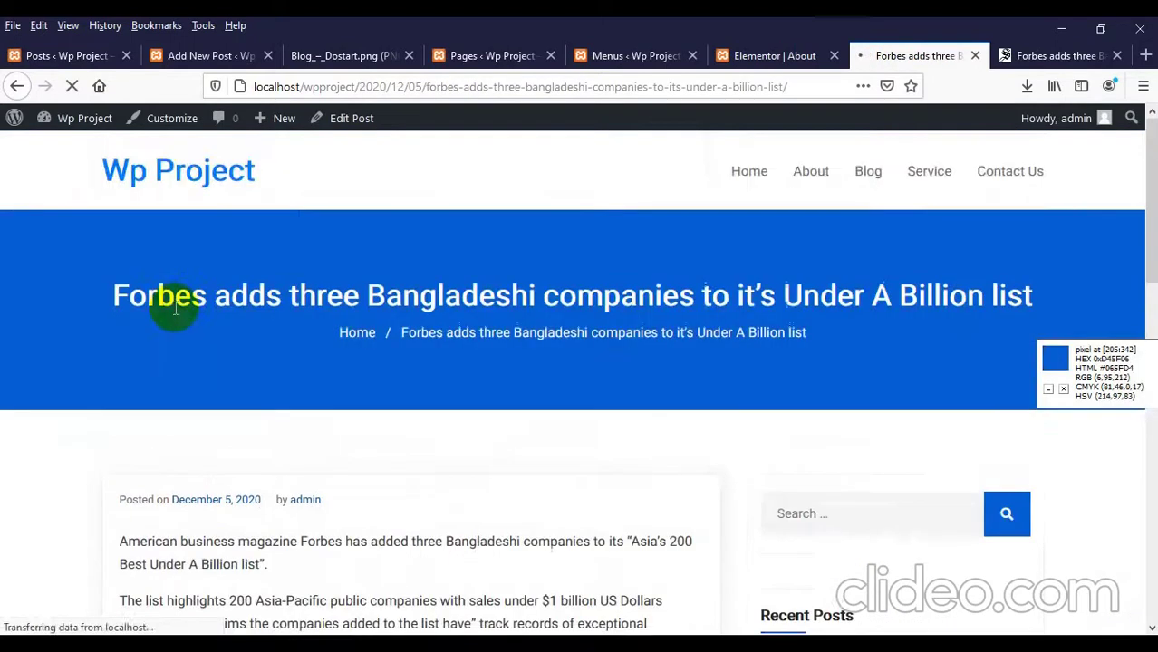
Step: Scroll through the live Forbes article and go back to the blog listing
scroll(271, 312, down, 4)
scroll(226, 317, down, 2)
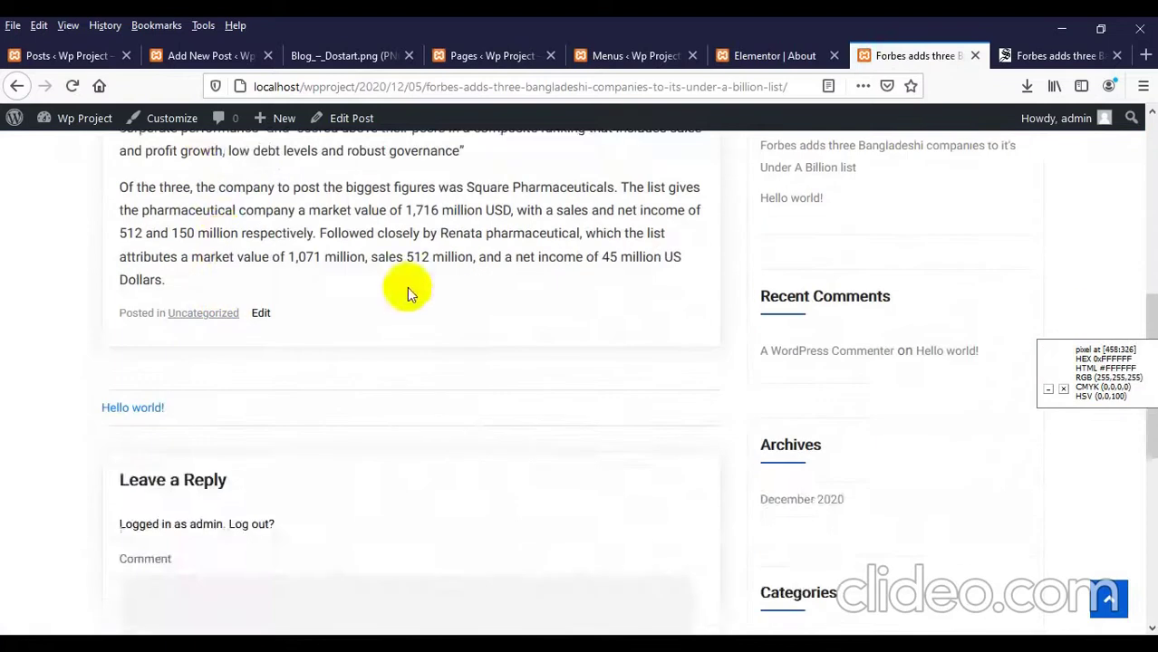
scroll(406, 290, up, 3)
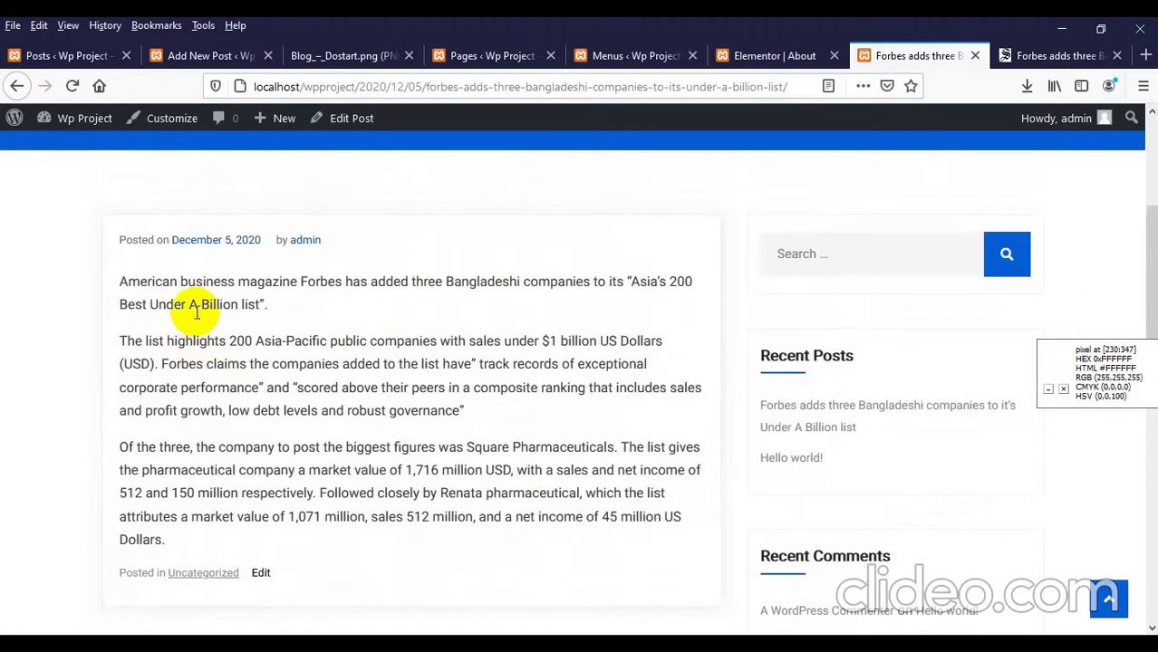
scroll(197, 310, down, 3)
scroll(272, 281, up, 3)
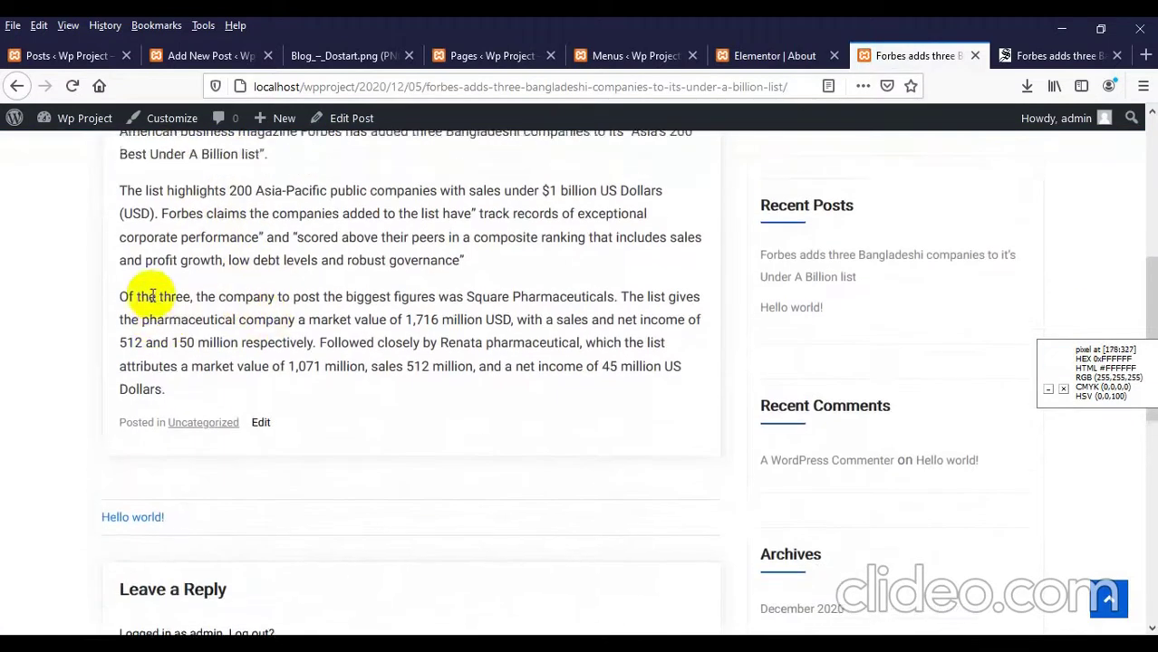
scroll(166, 325, up, 3)
scroll(172, 317, down, 7)
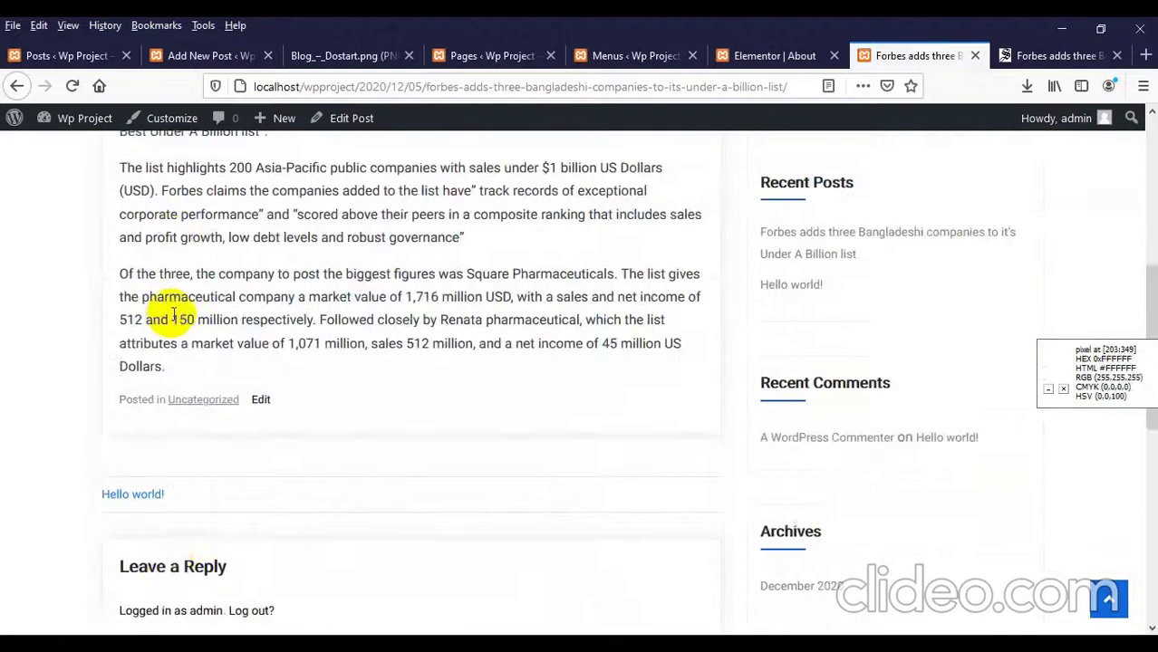
scroll(175, 313, up, 4)
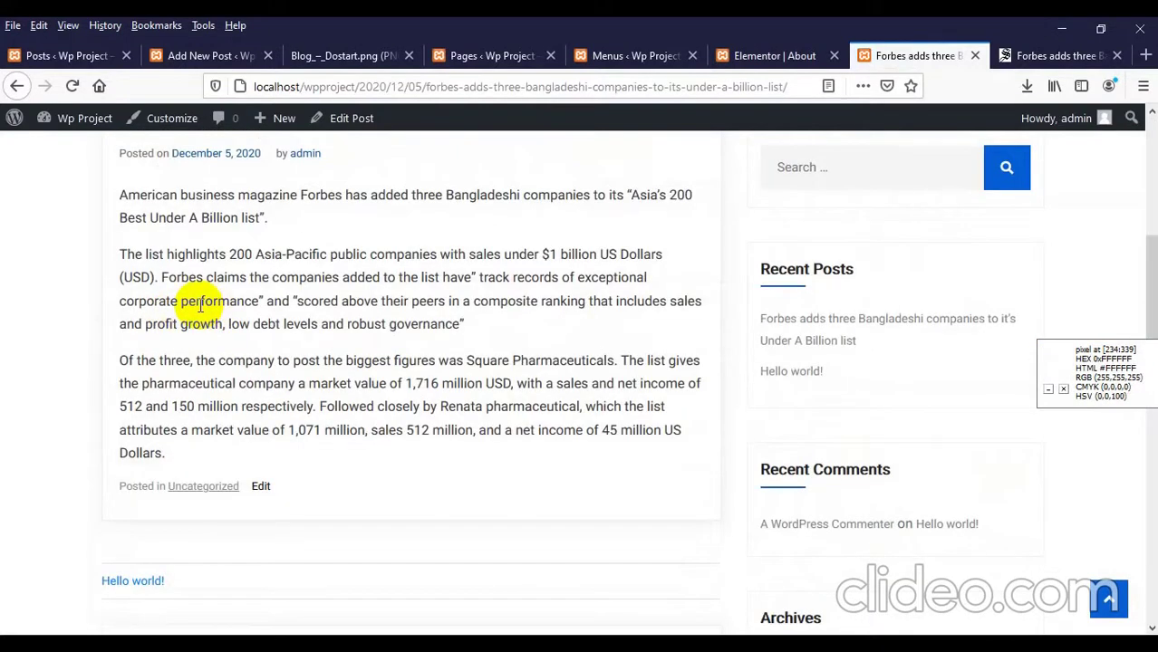
scroll(199, 299, up, 2)
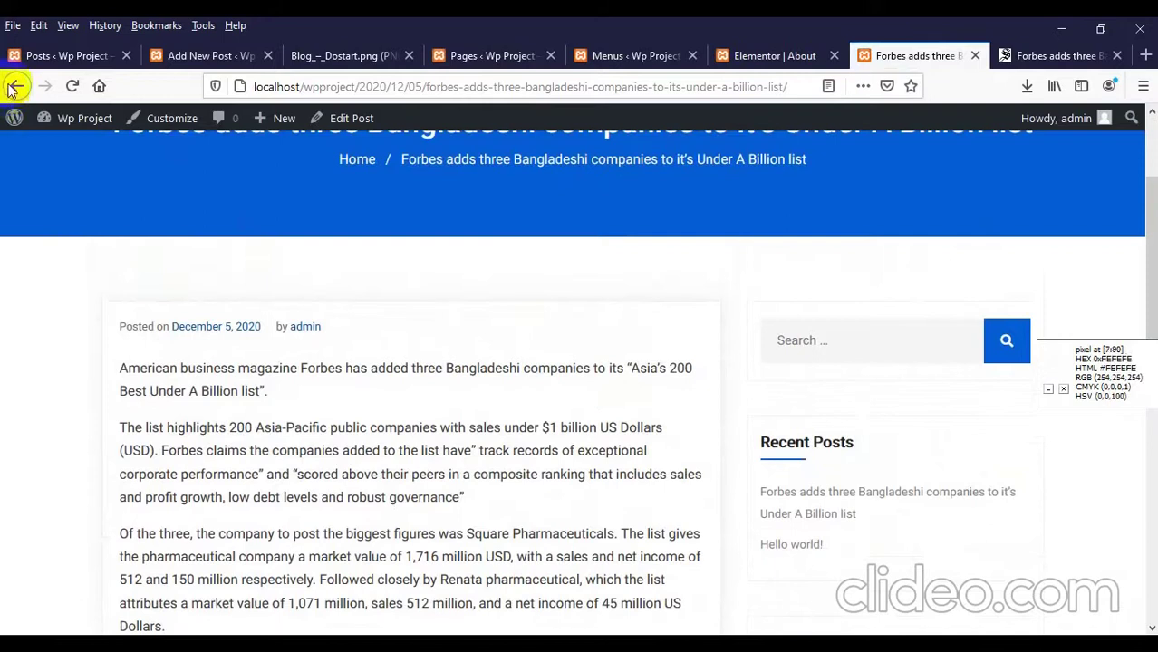
click(16, 85)
Step: Scroll the blog listing past the Forbes excerpt, then go back once more
scroll(220, 331, up, 2)
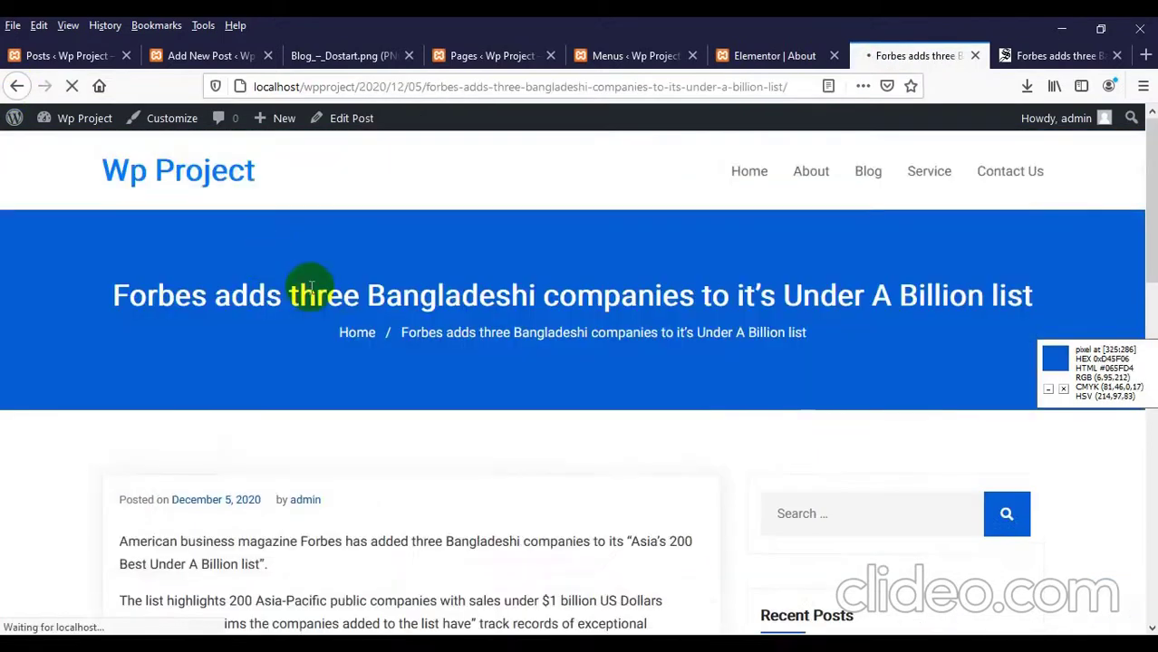
scroll(305, 303, down, 4)
scroll(300, 333, up, 3)
scroll(300, 335, down, 3)
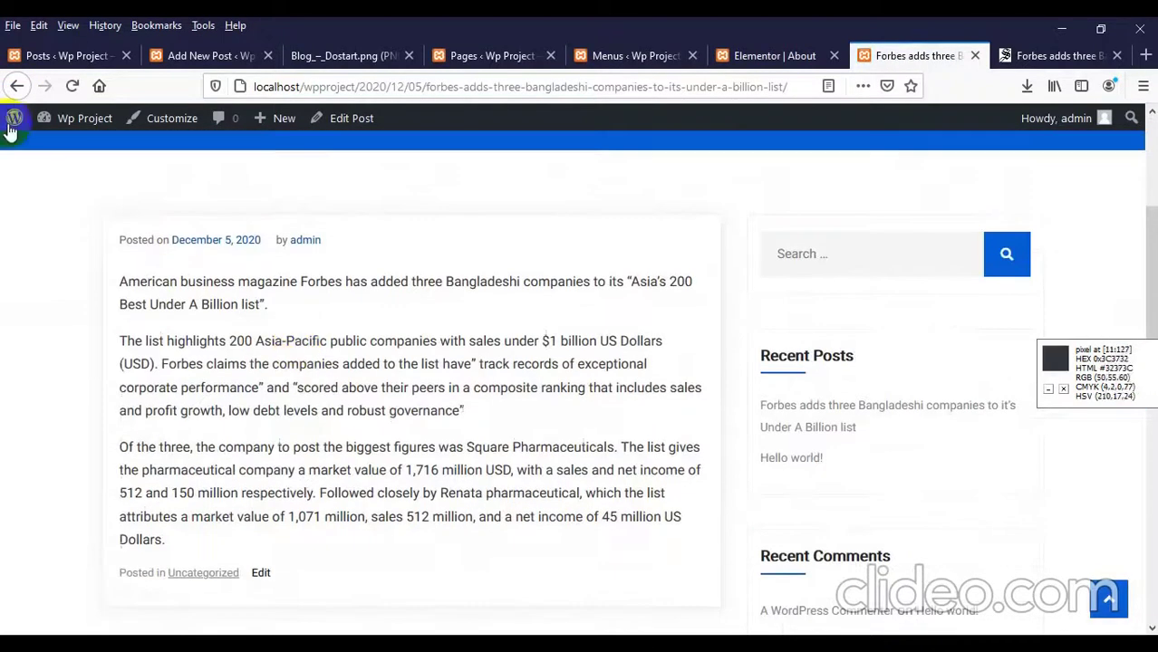
click(16, 86)
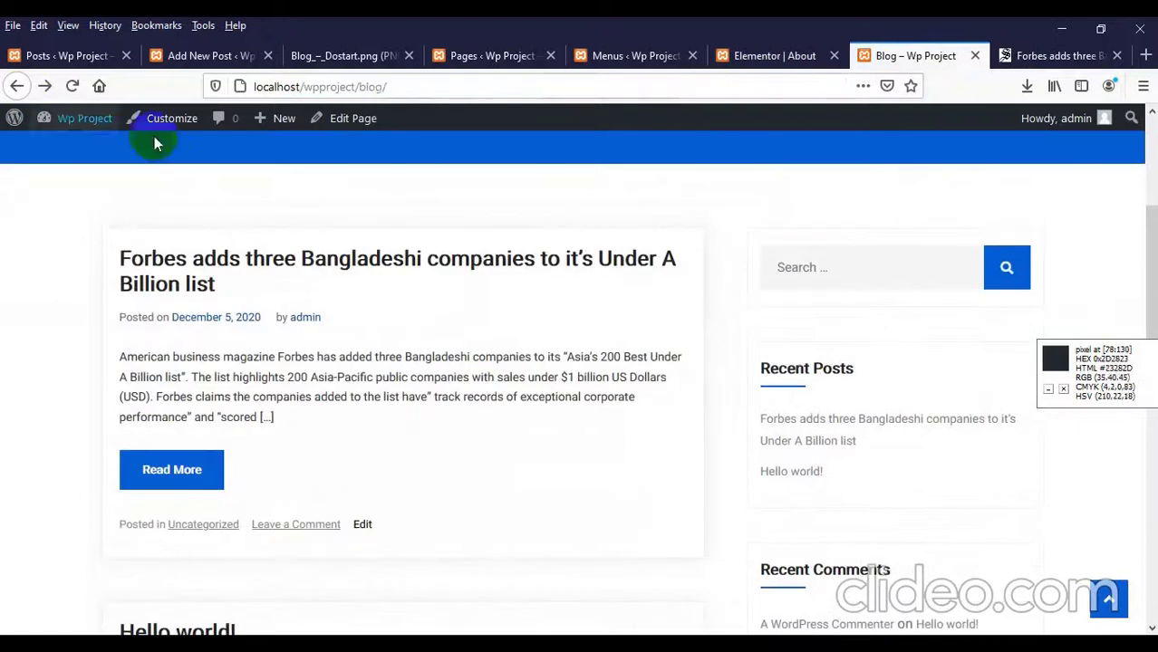
Step: Scroll through the Blog_-_Dostart.png design screenshot to compare the layout
click(356, 50)
scroll(340, 285, up, 10)
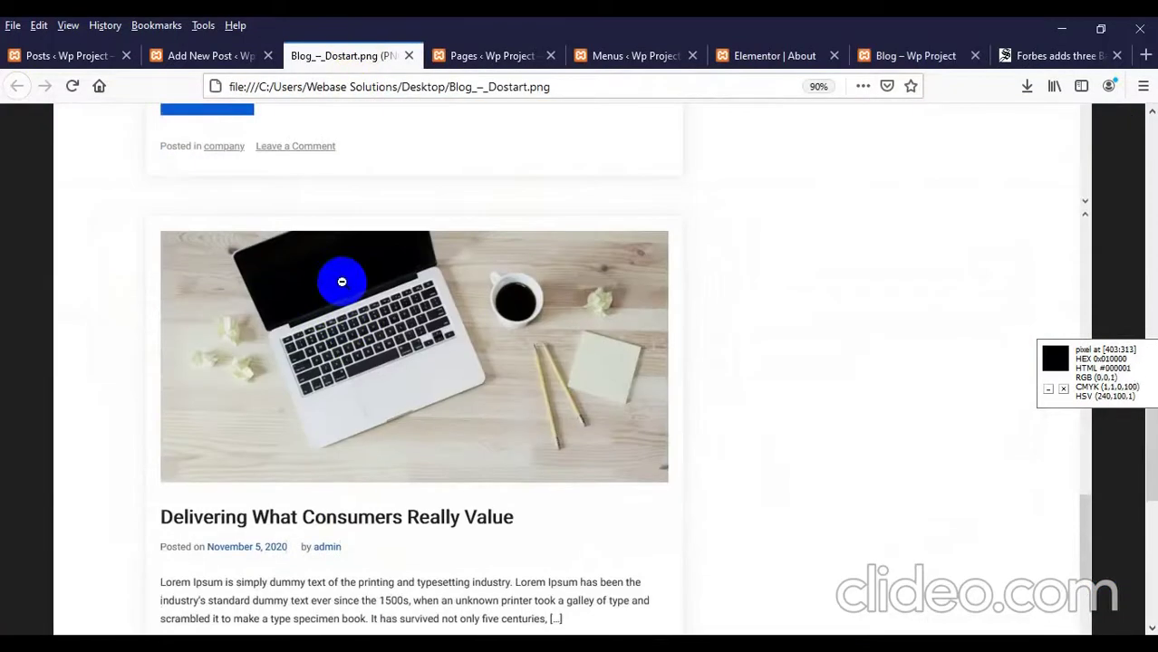
scroll(382, 269, up, 5)
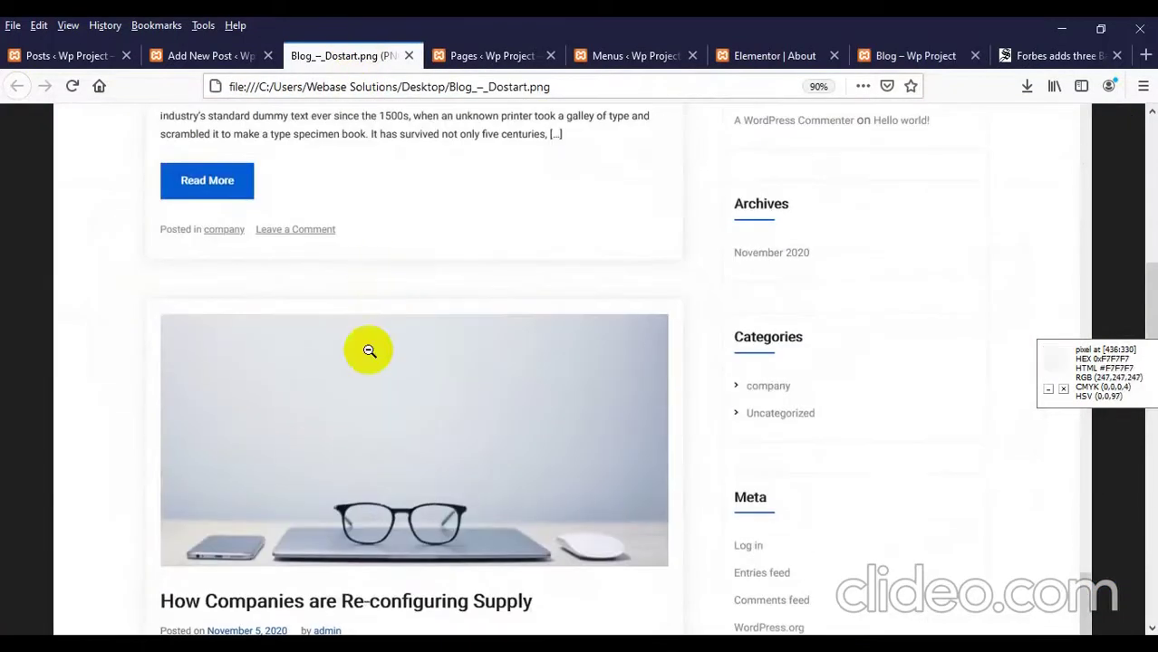
scroll(480, 290, up, 5)
scroll(453, 344, down, 3)
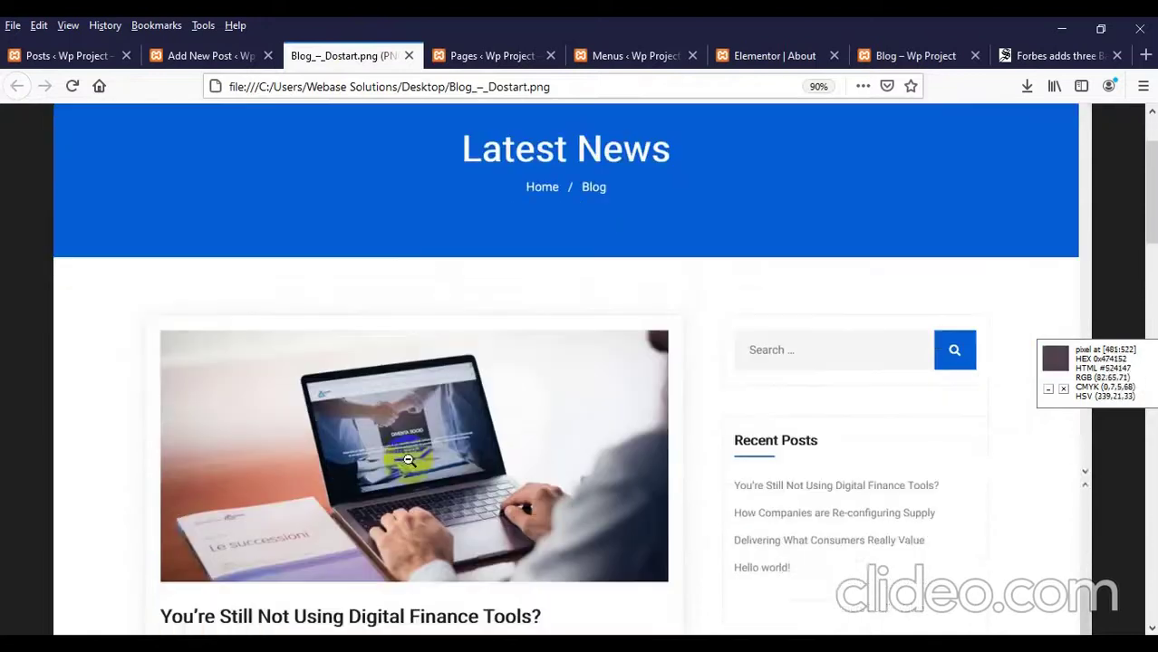
scroll(457, 385, down, 3)
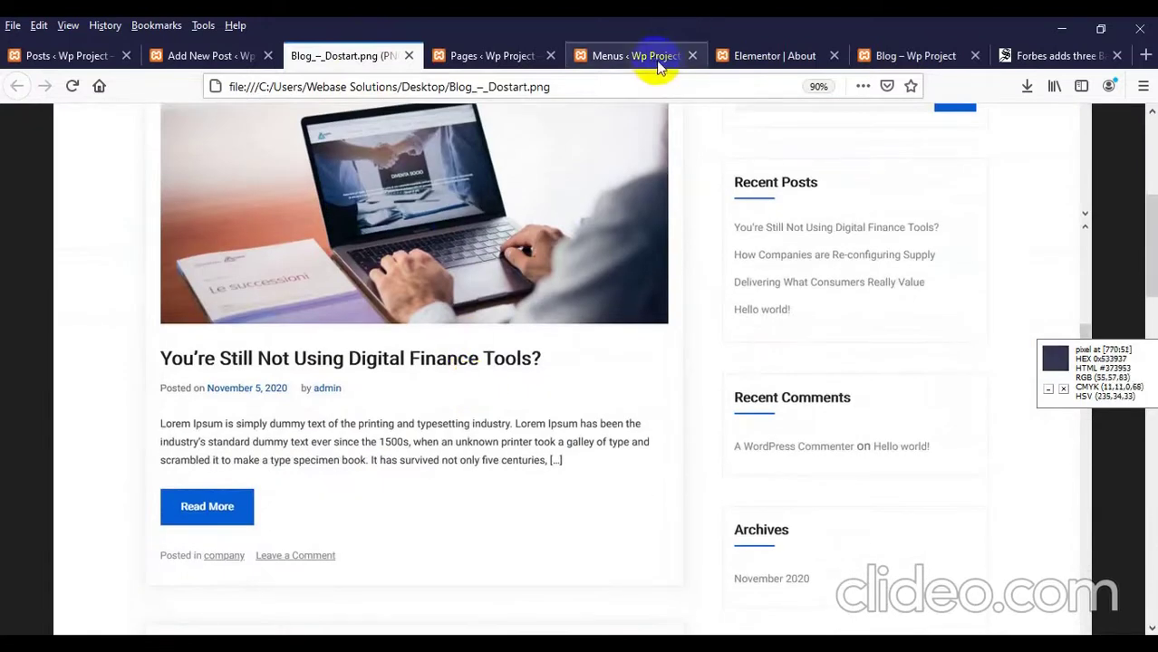
Step: Check the Elementor About page and Menus settings, then go back to the Forbes post editor
click(776, 60)
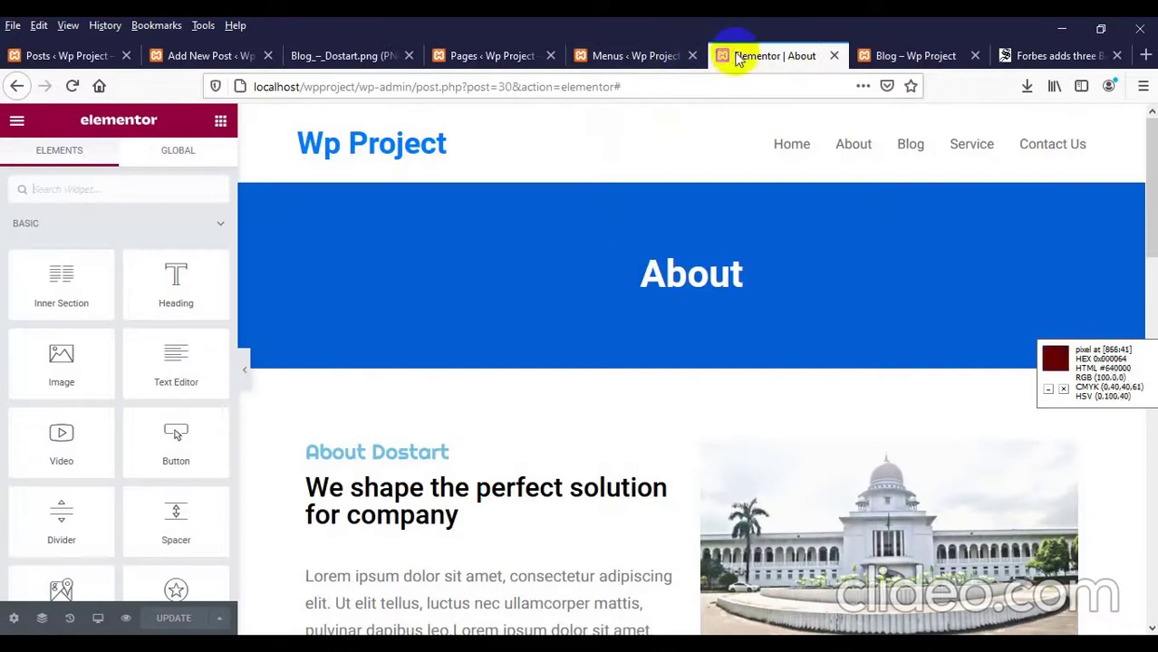
click(628, 56)
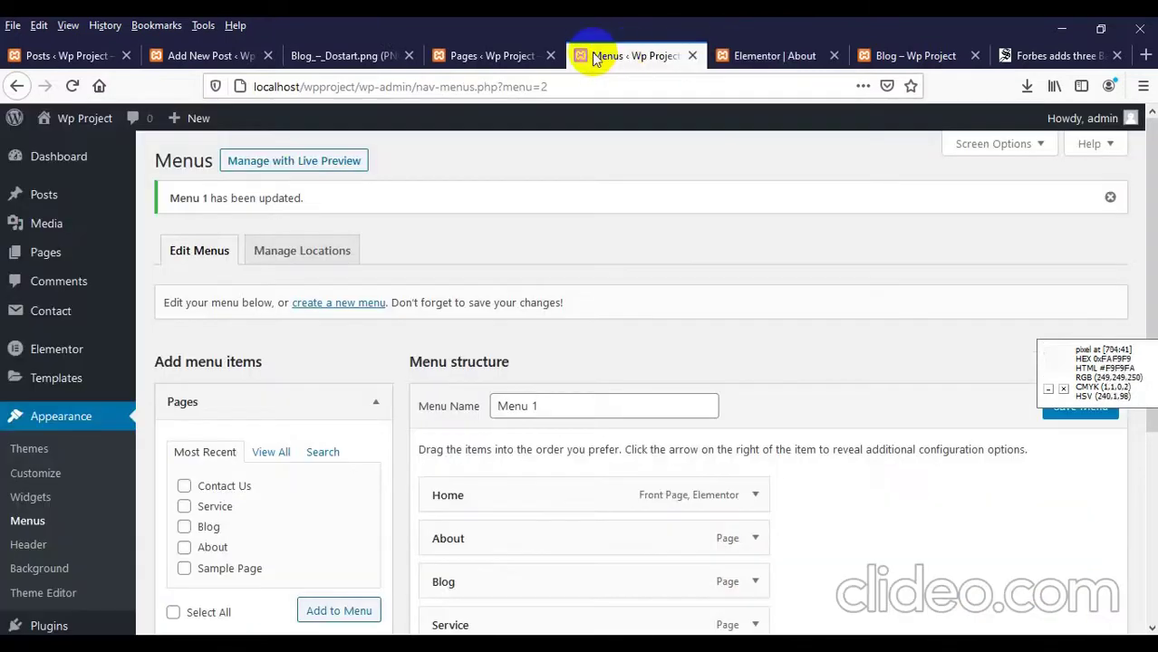
click(234, 57)
scroll(426, 431, up, 3)
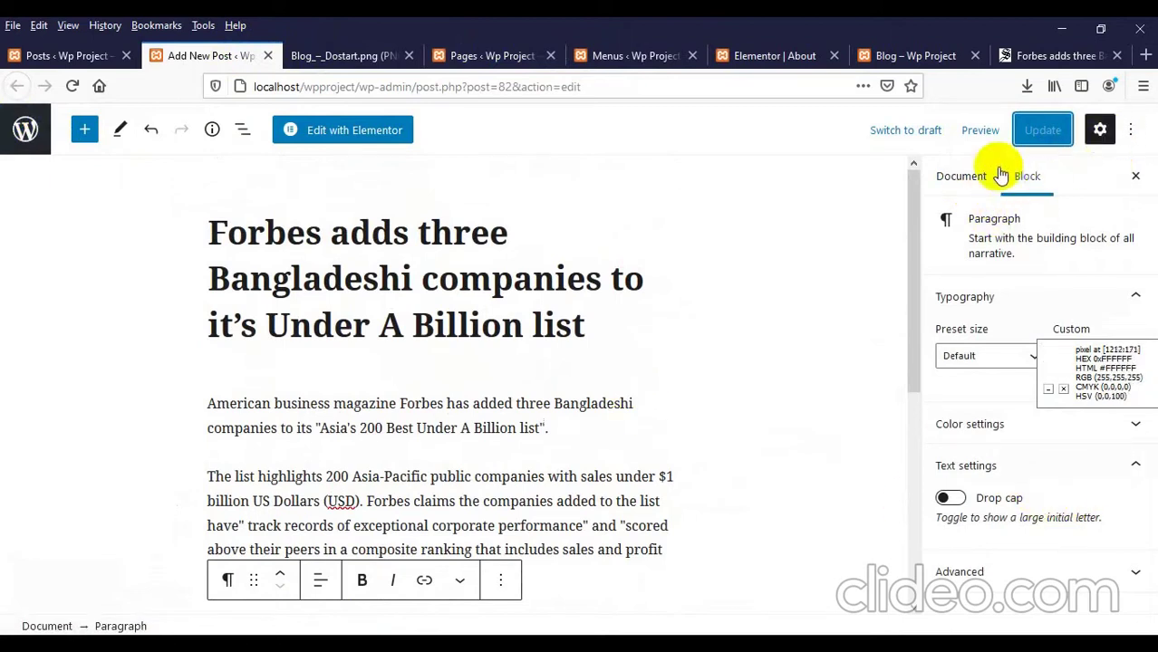
Step: Look over the Forbes post's category, featured image and discussion settings, then revisit the Daily Star article
click(1134, 176)
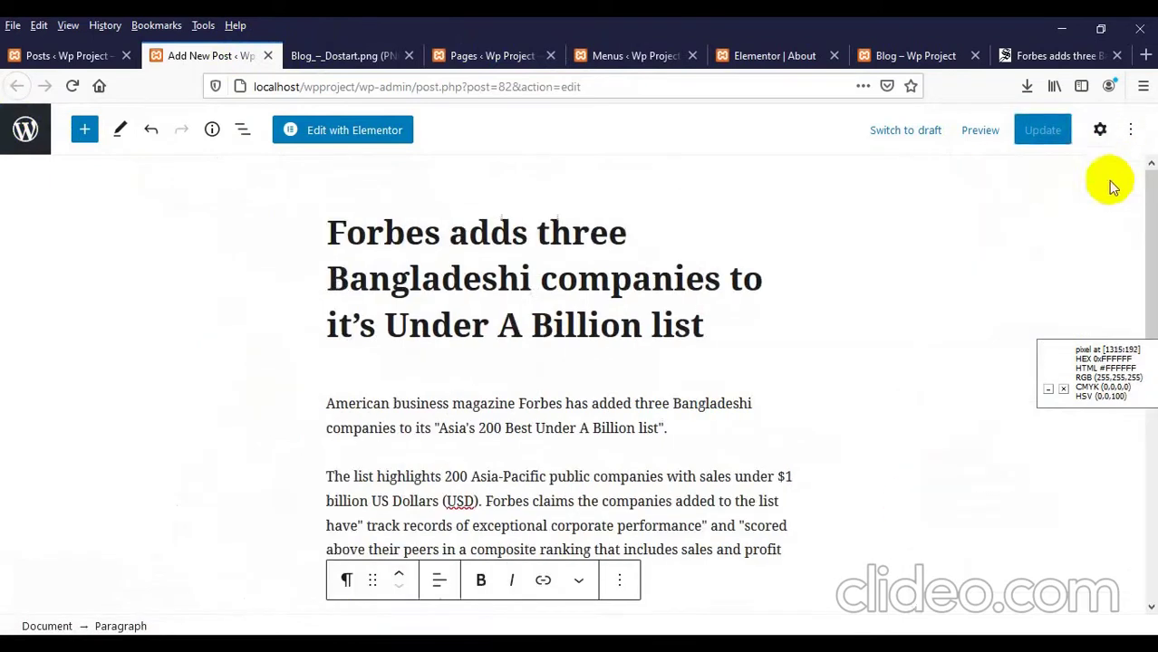
click(1100, 132)
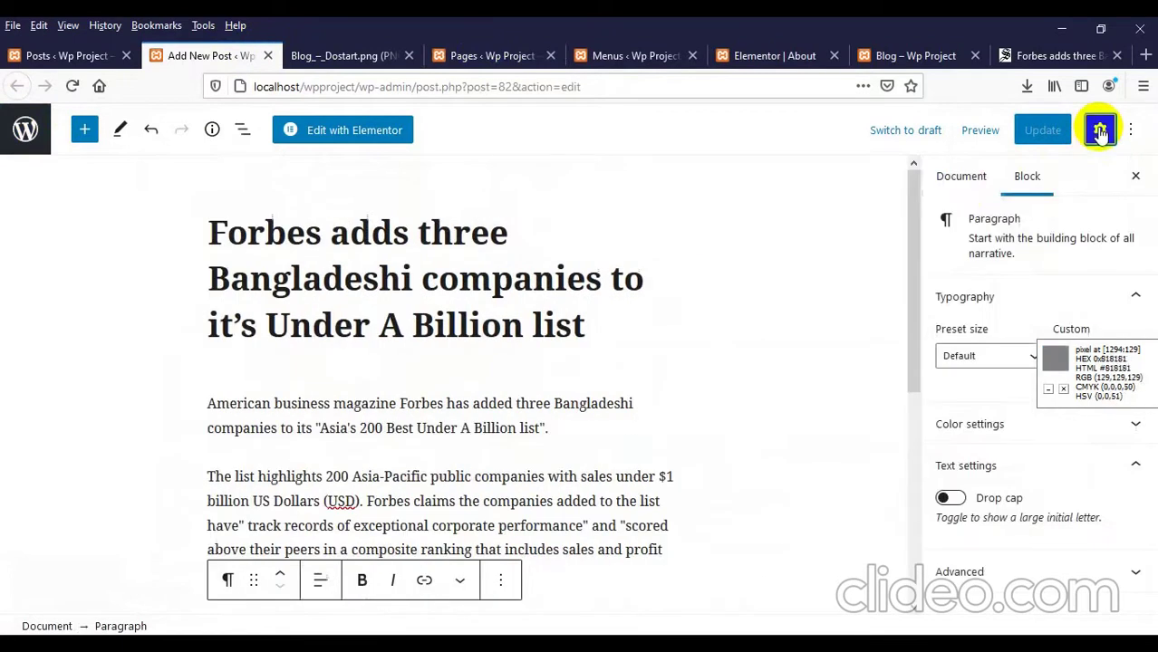
click(960, 177)
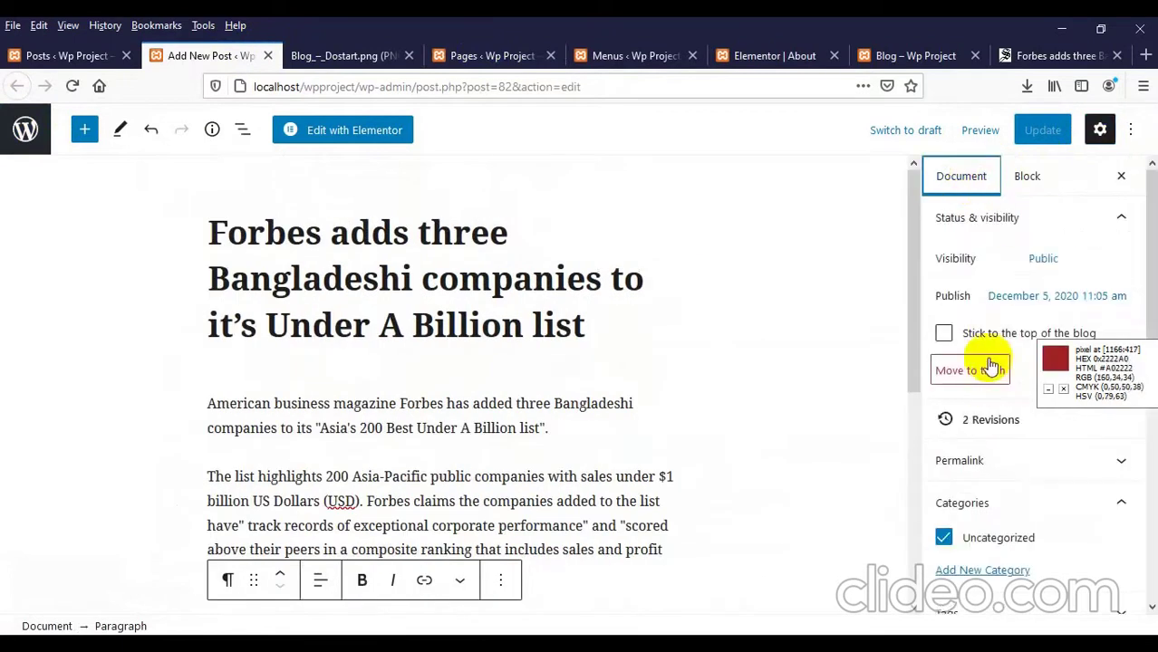
scroll(990, 353, down, 4)
scroll(969, 367, down, 3)
scroll(966, 362, up, 2)
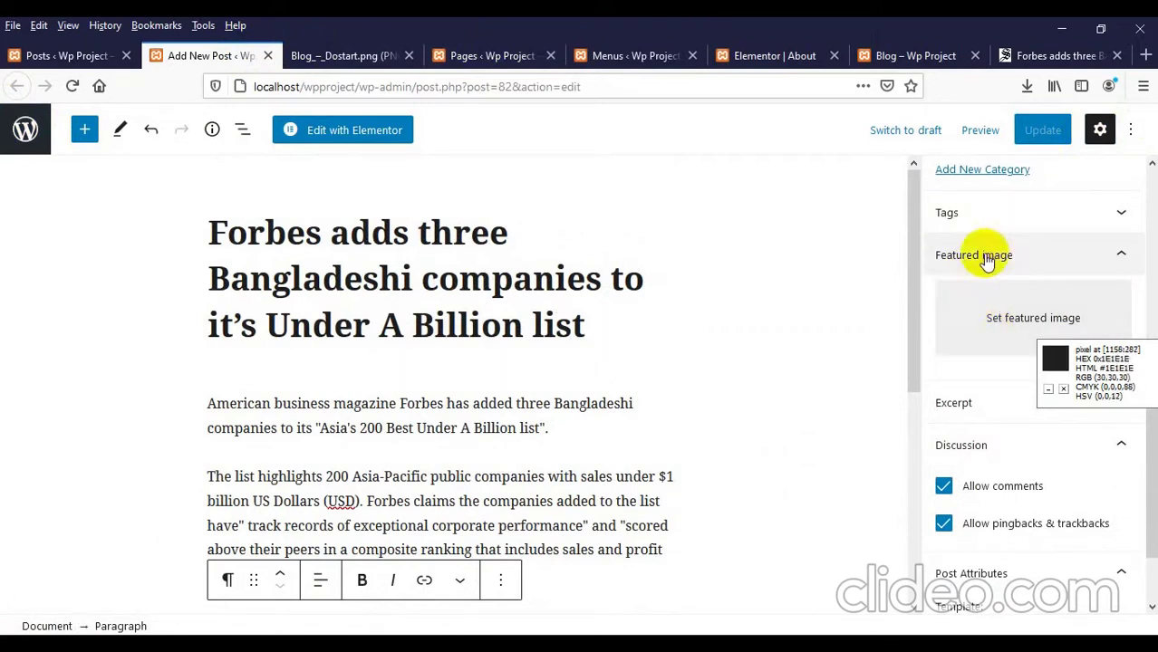
click(917, 55)
click(1019, 55)
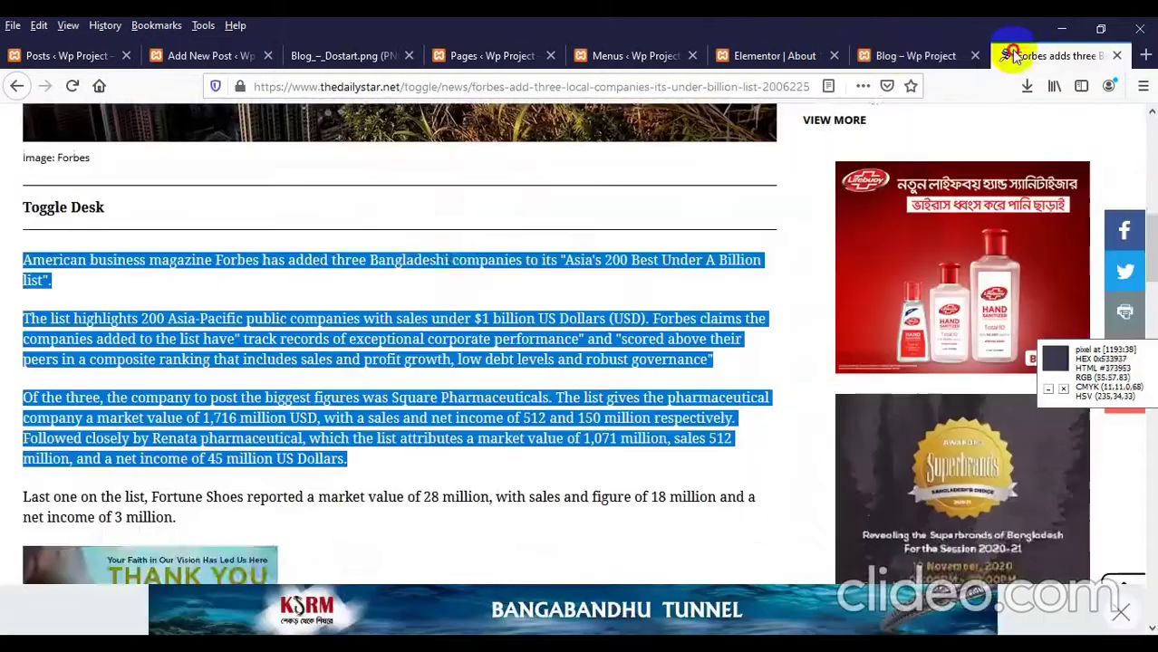
Step: Save the enlarged 'Asia's 200 Under a Billion' photo to the Desktop as 1.jpg
scroll(449, 298, up, 5)
right_click(448, 276)
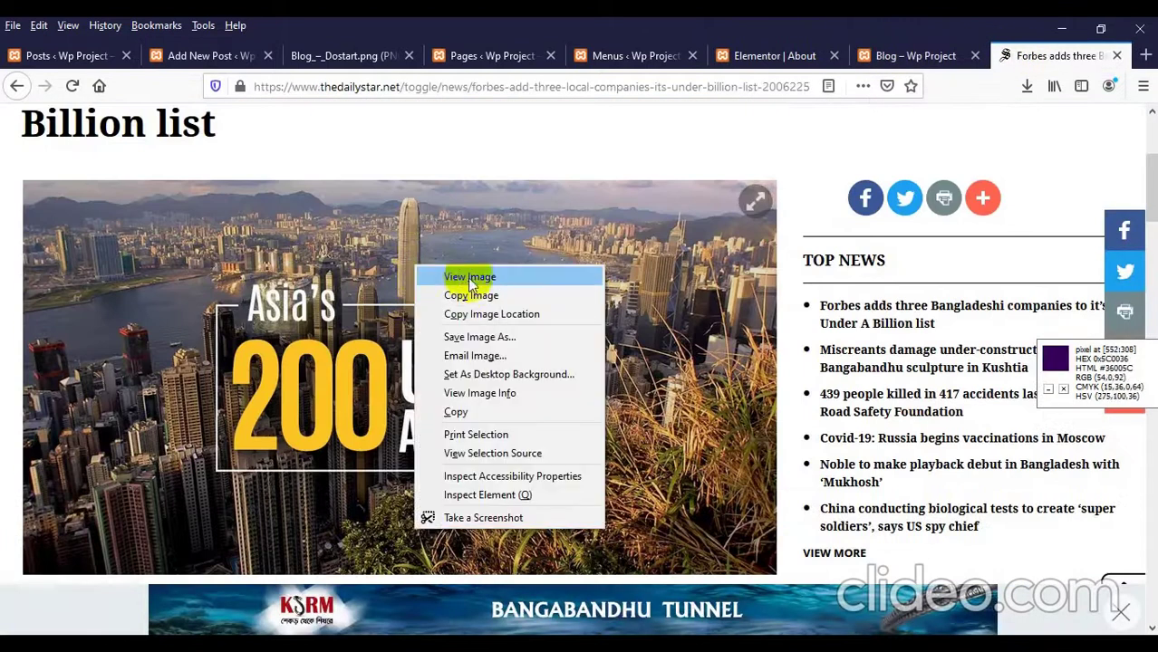
click(336, 258)
click(399, 263)
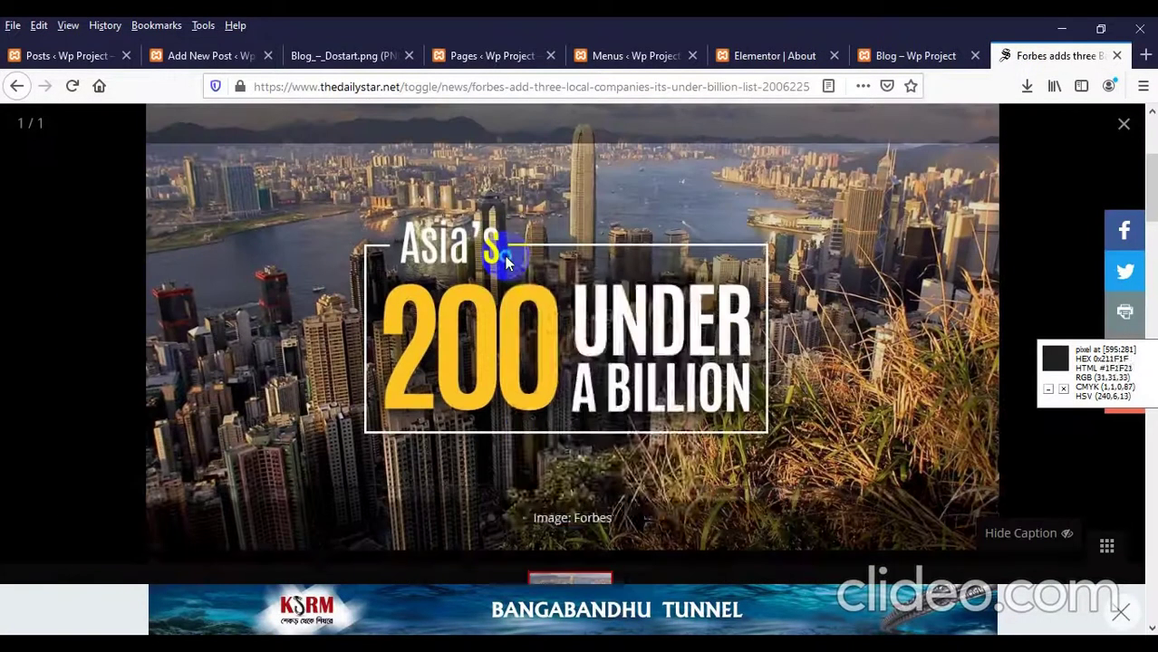
right_click(507, 262)
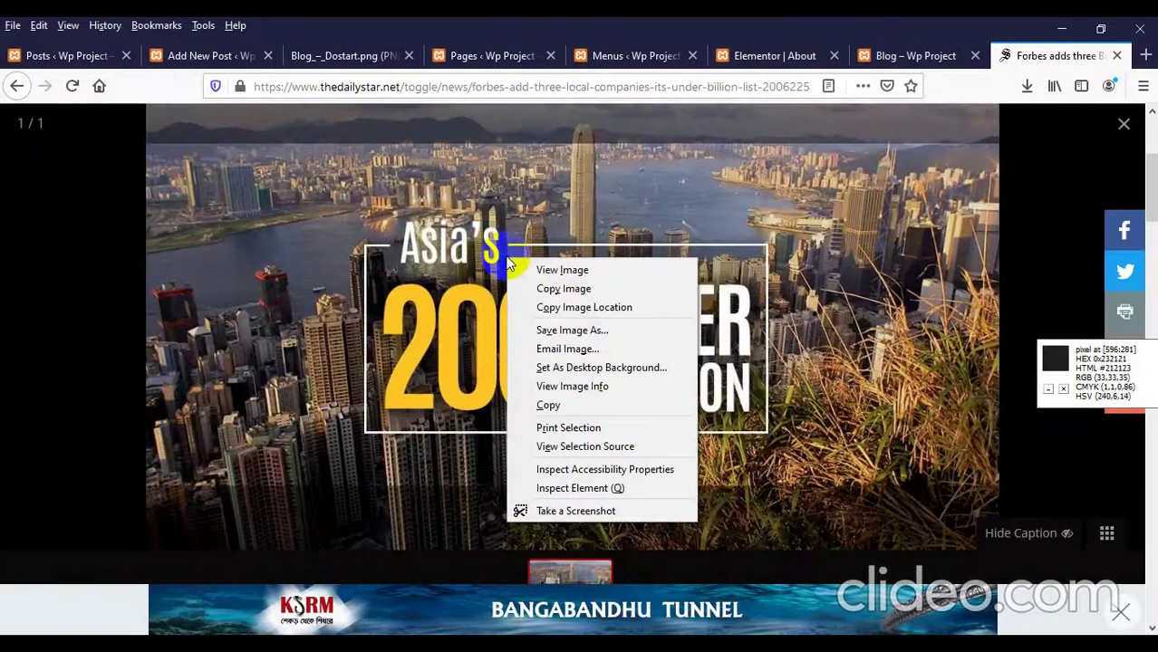
click(573, 331)
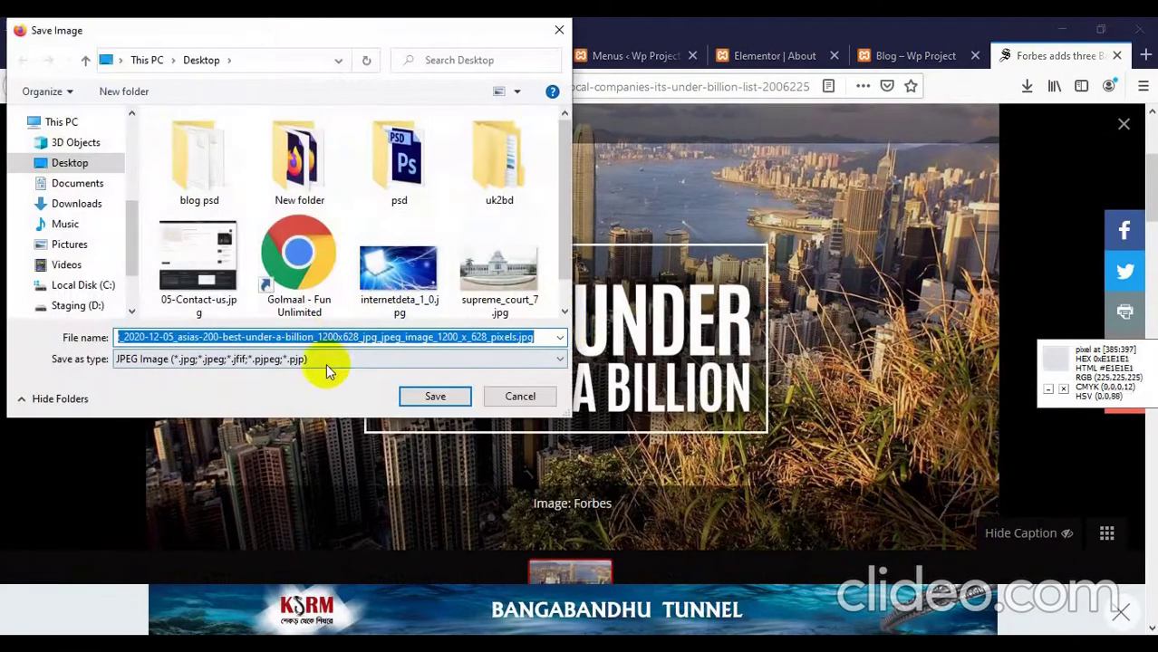
text(1)
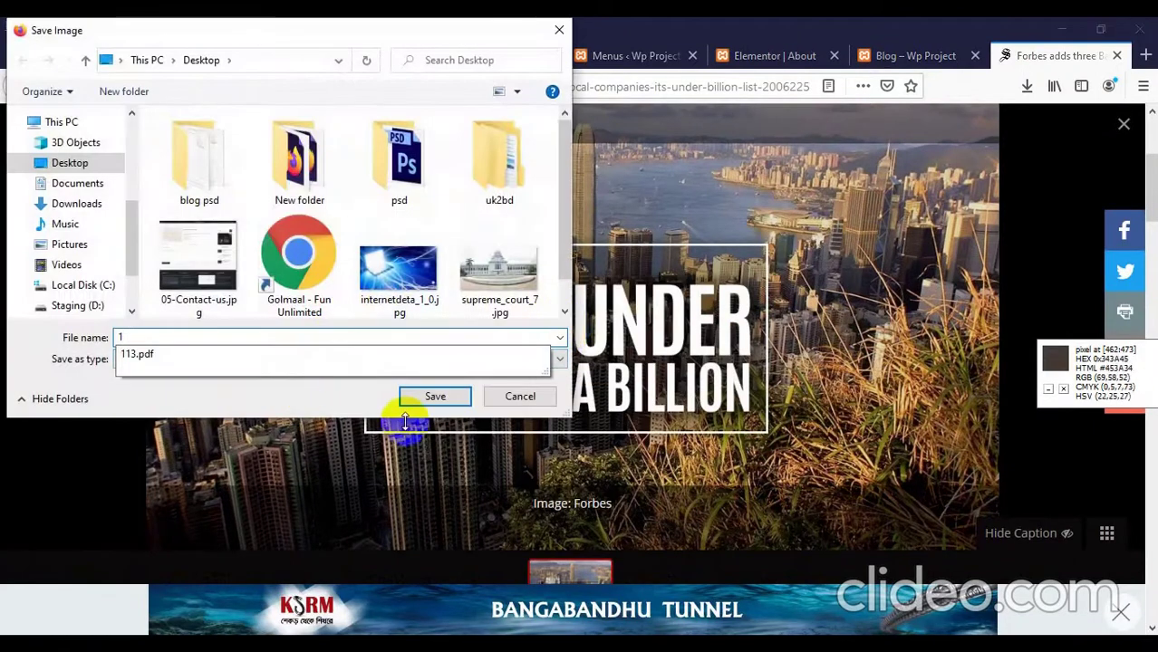
click(439, 398)
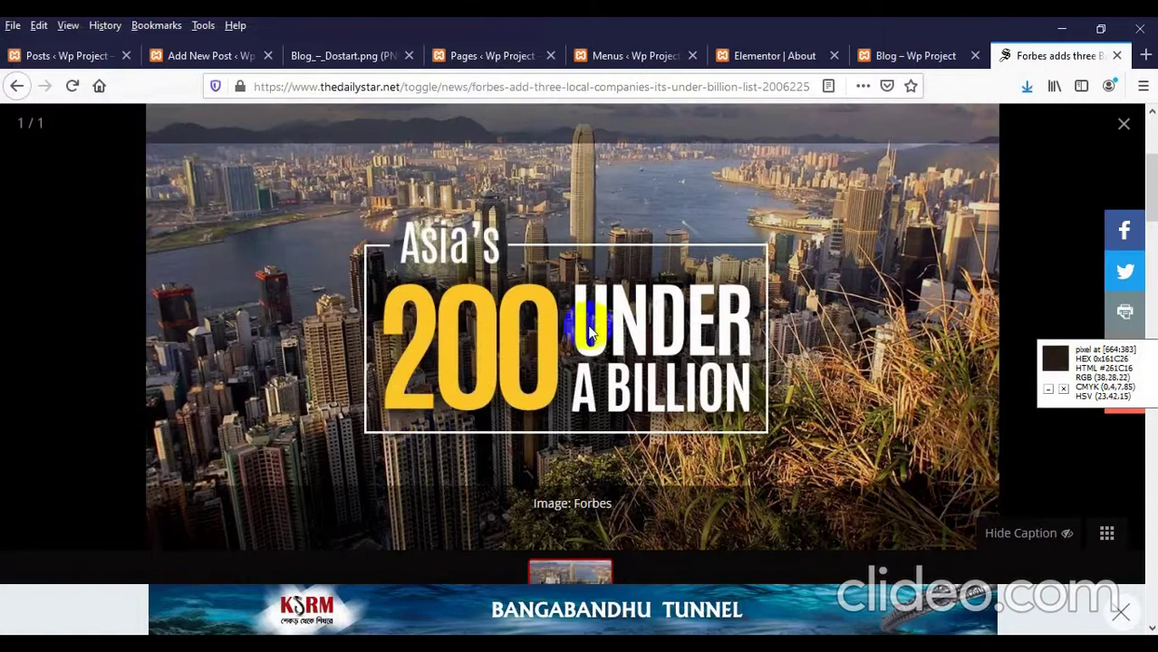
click(191, 54)
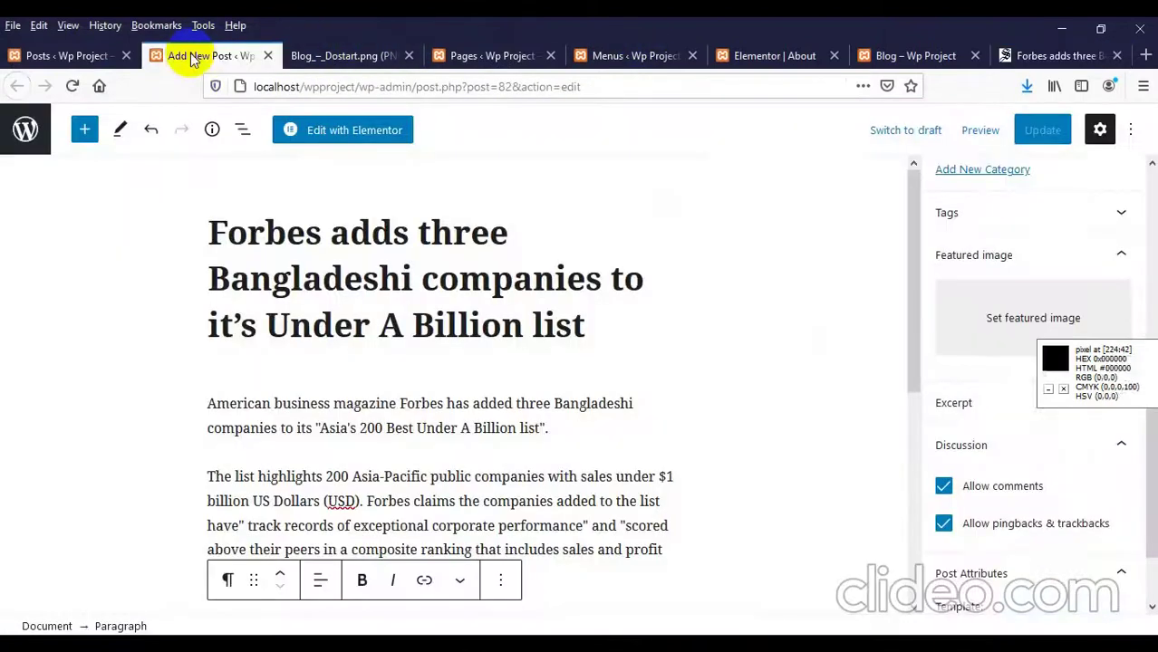
Step: Upload Desktop file 1.jpg as the Forbes post's featured image, update, and view the live Blog page
click(990, 320)
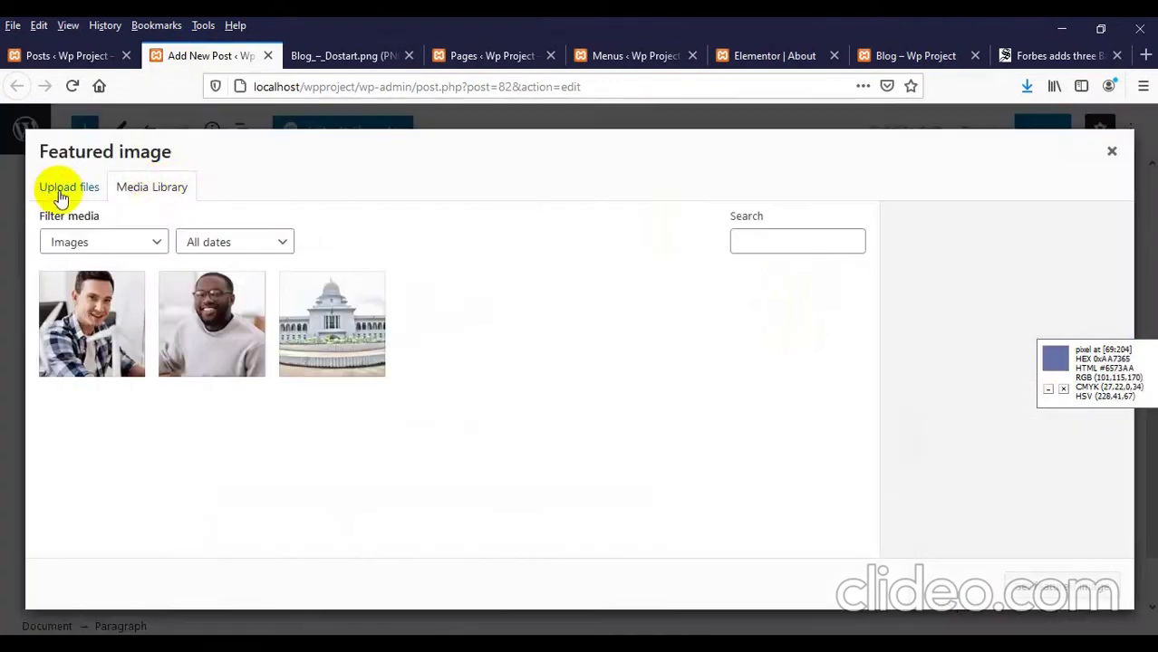
click(60, 197)
click(589, 416)
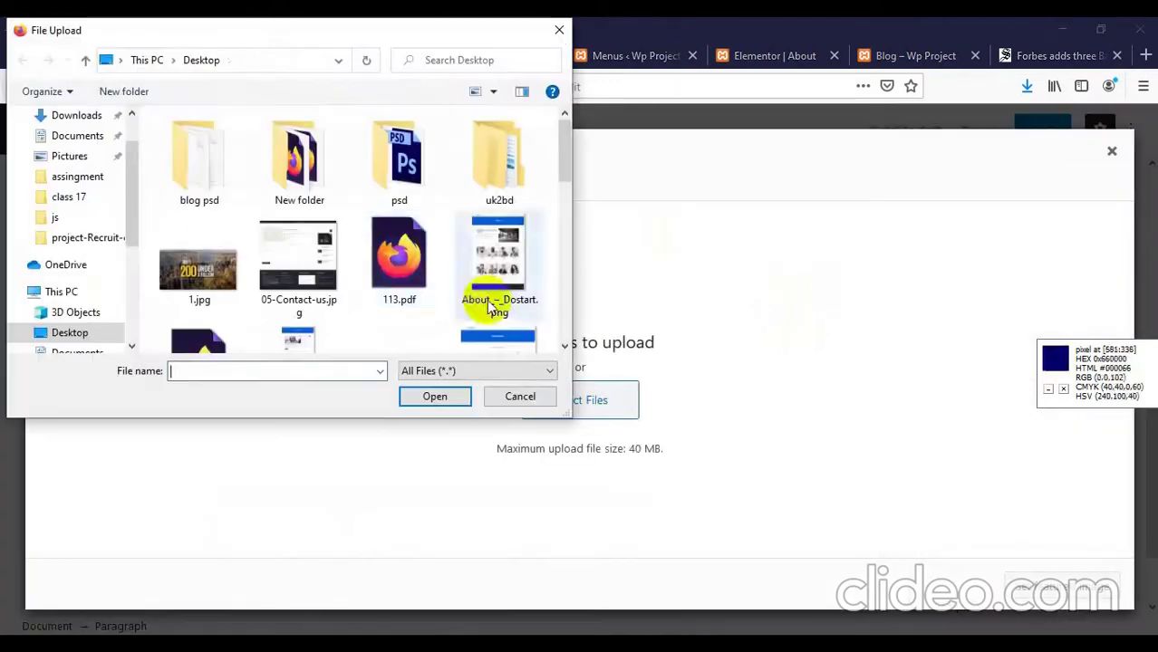
click(399, 263)
click(190, 290)
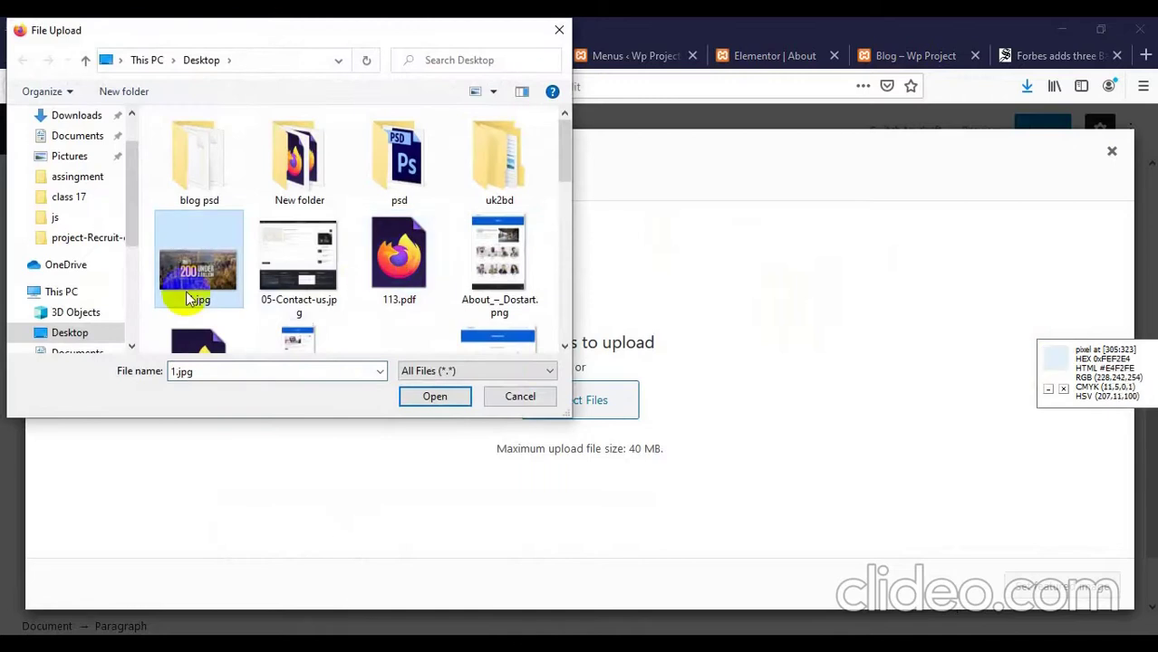
double_click(210, 283)
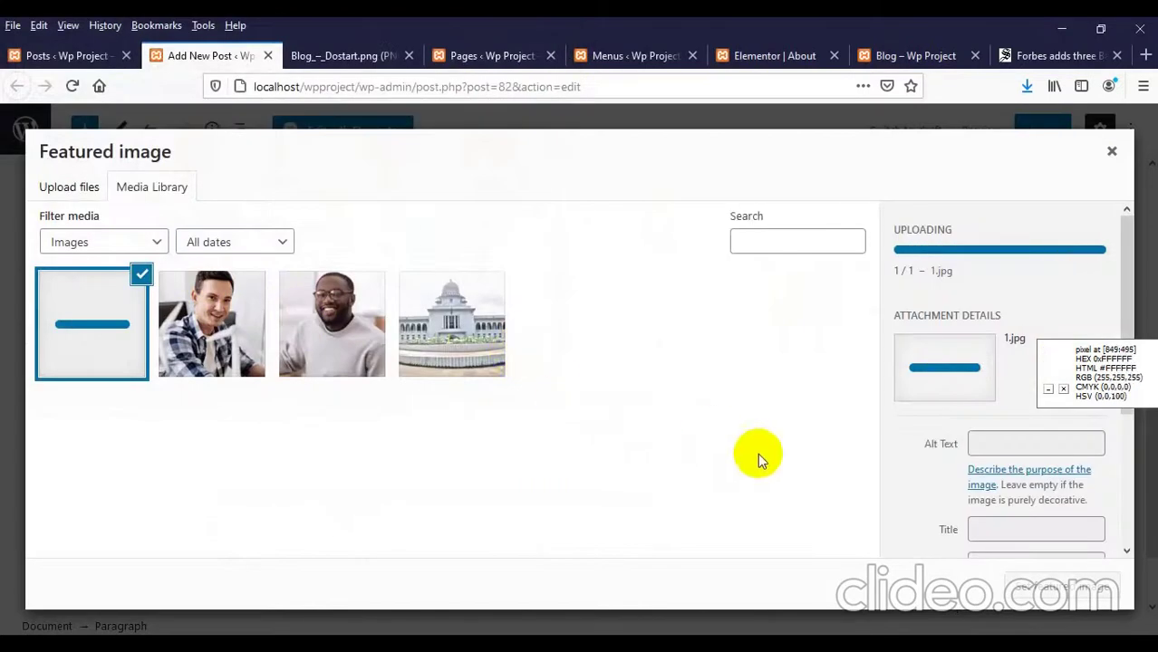
click(1046, 597)
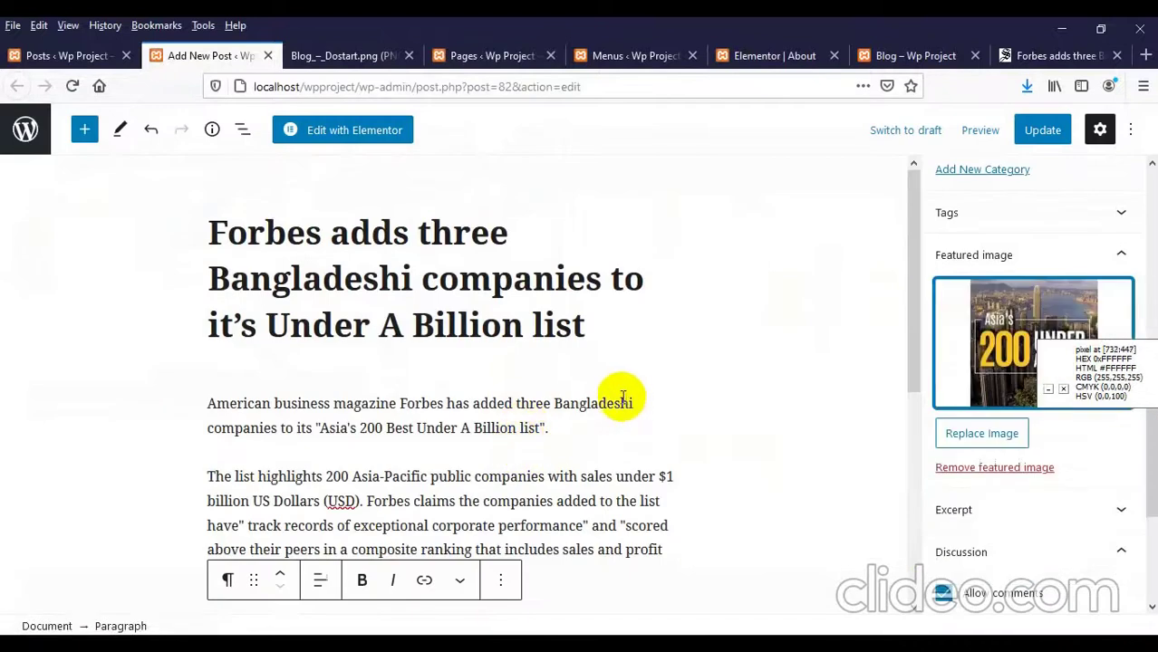
click(1037, 134)
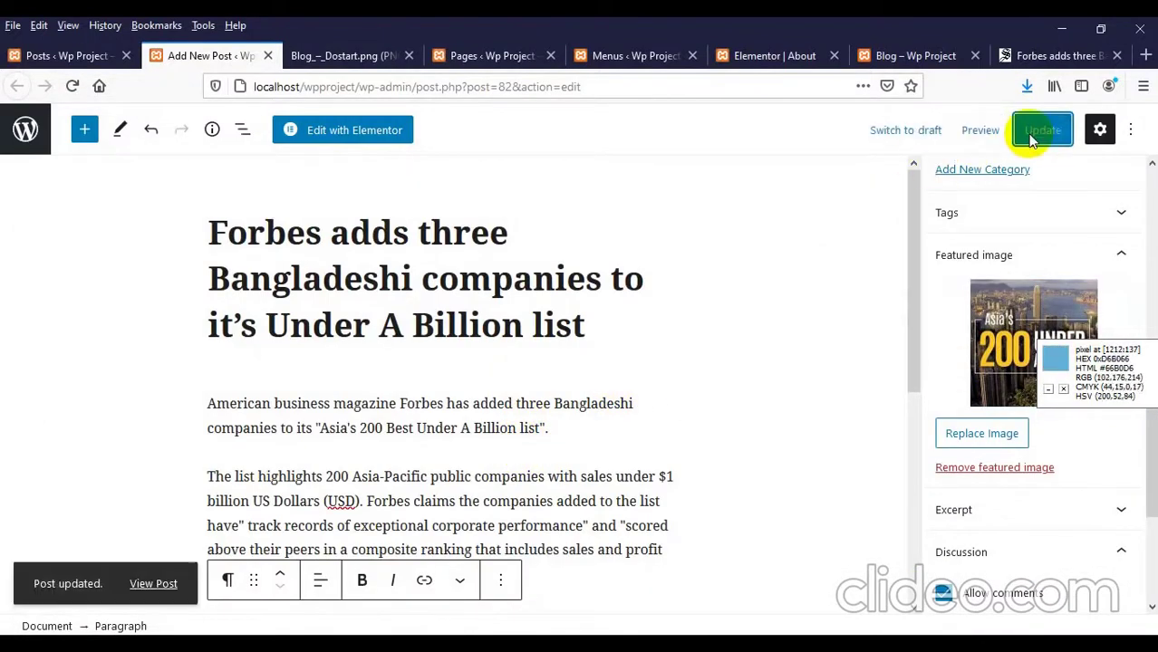
click(910, 55)
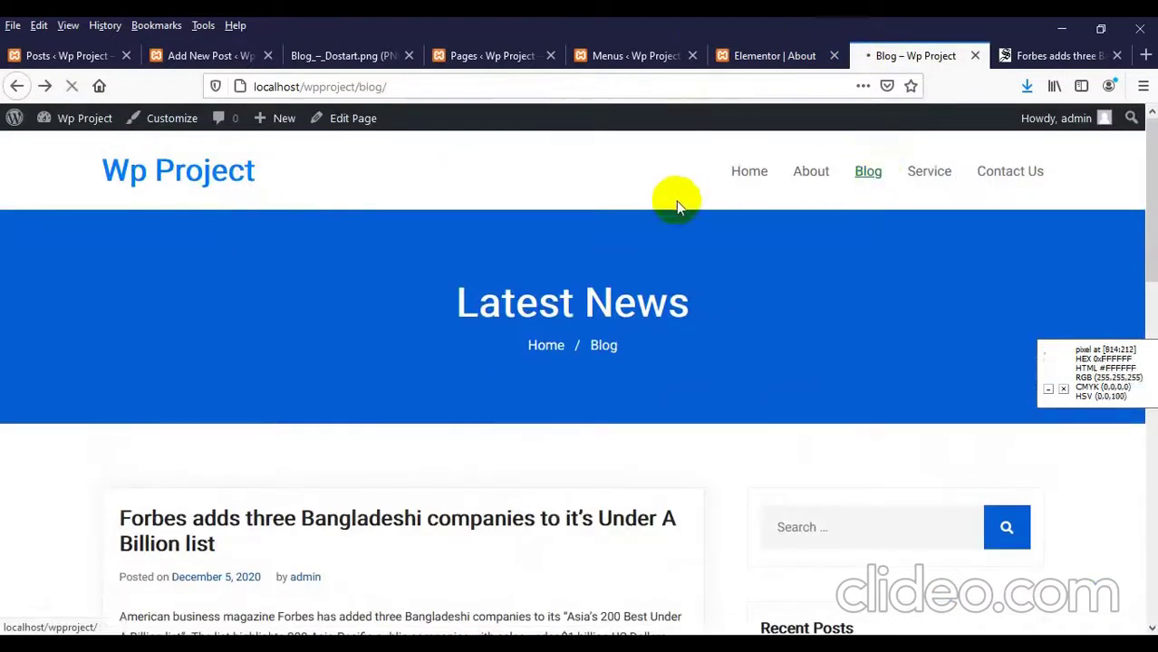
Step: Close the image gallery overlay on the Daily Star article and scroll through it
scroll(562, 233, down, 4)
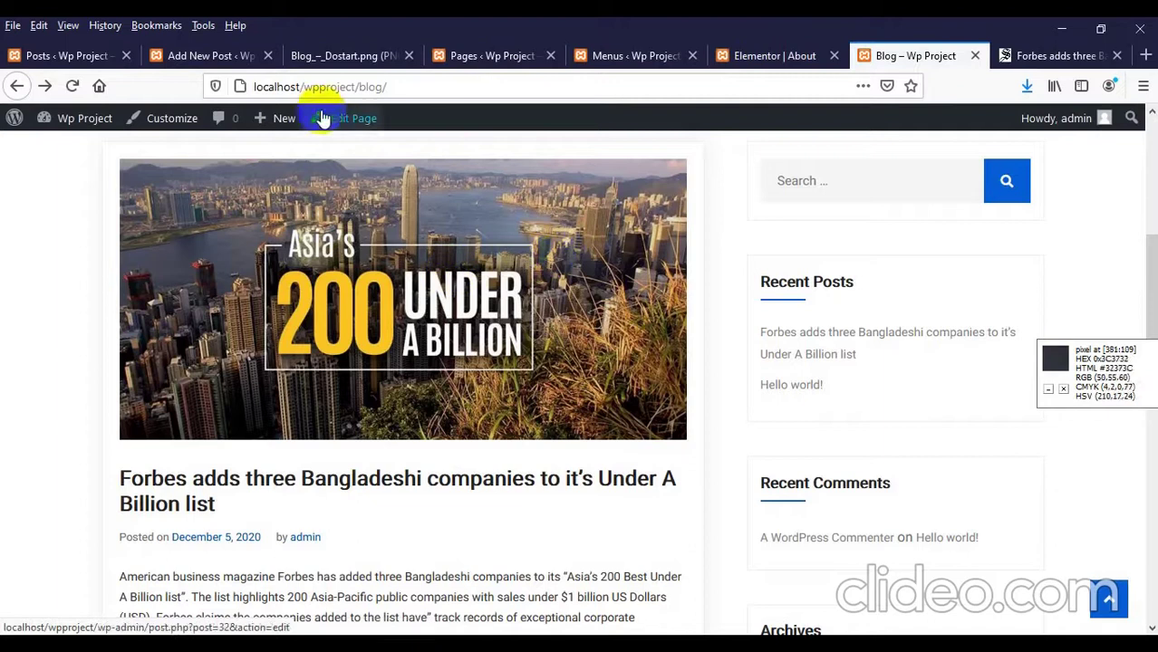
click(1019, 58)
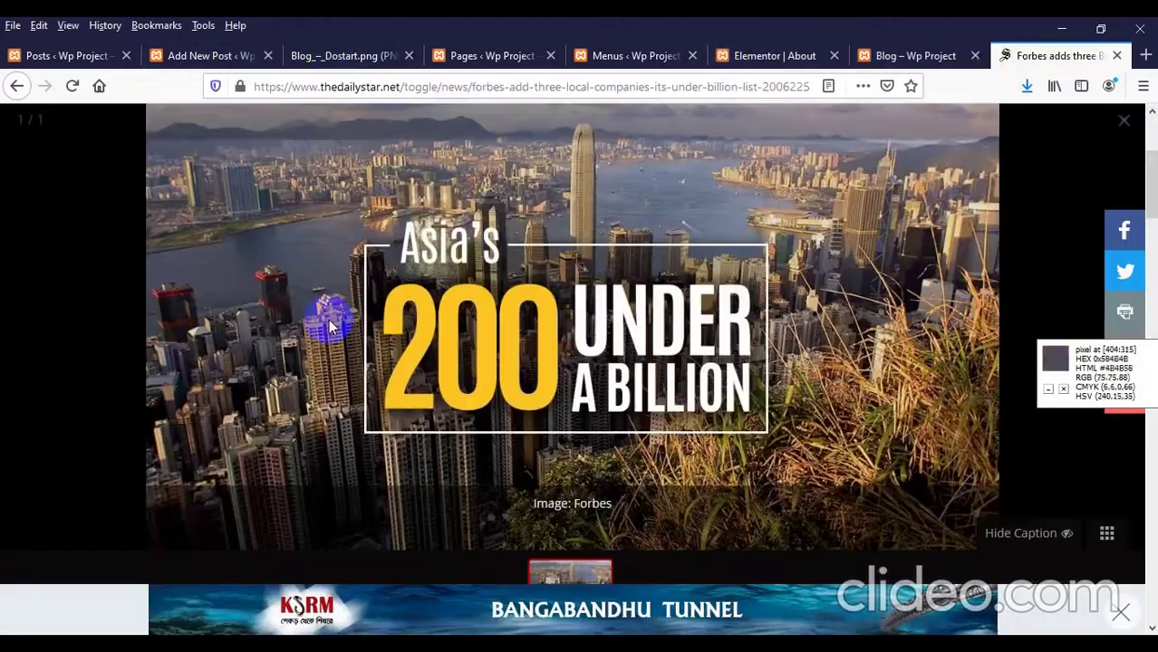
click(1123, 127)
scroll(134, 163, up, 4)
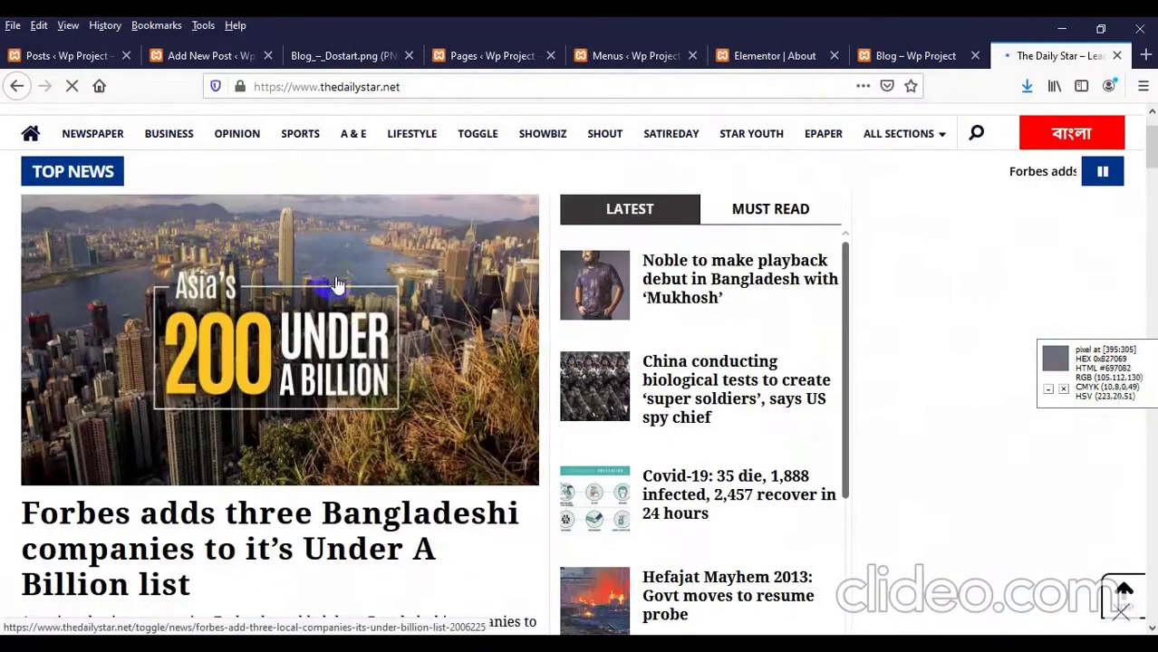
scroll(160, 393, down, 3)
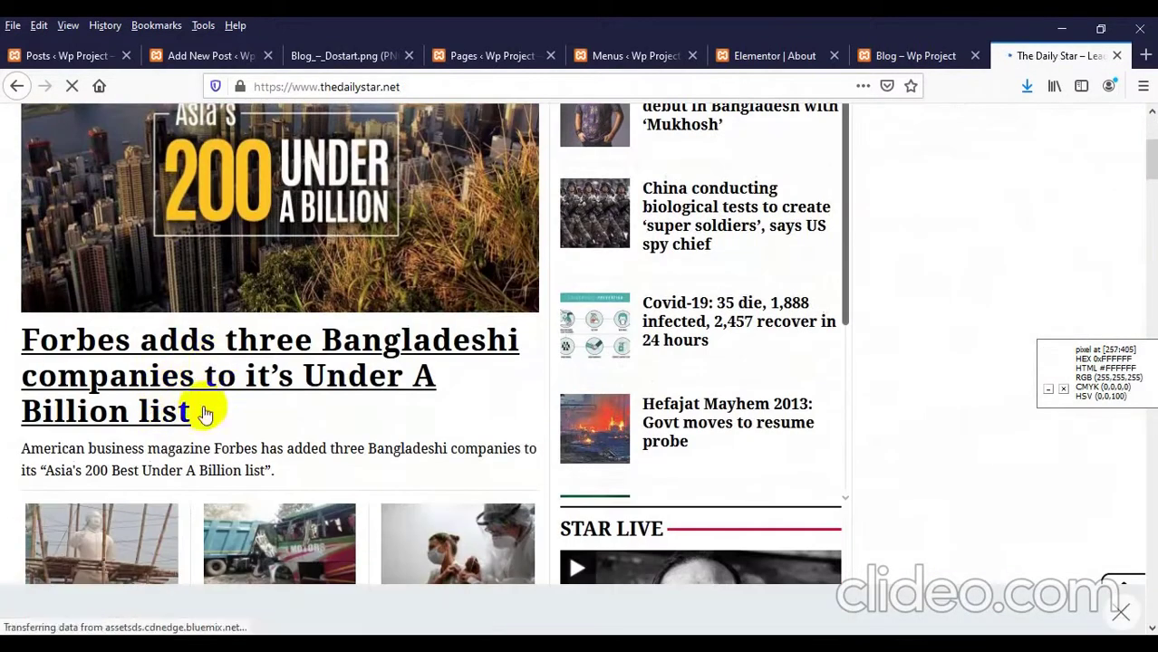
Step: Open the full Forbes post from the site's Blog page and check its featured image
click(892, 50)
scroll(336, 362, down, 4)
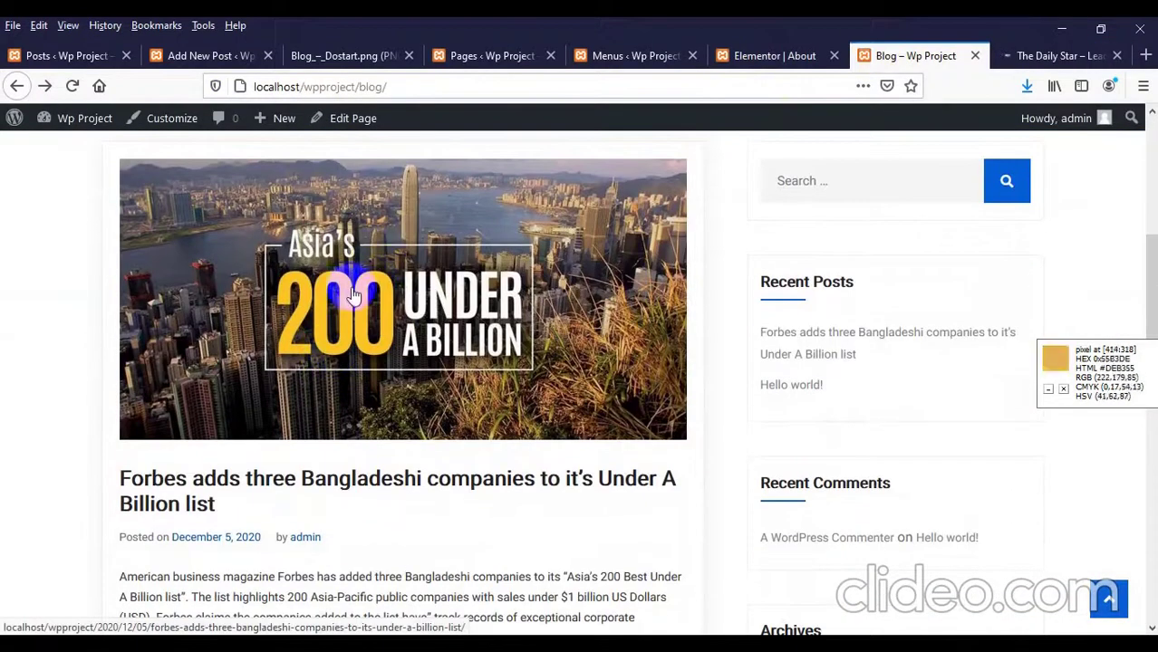
scroll(380, 274, down, 2)
scroll(380, 273, up, 1)
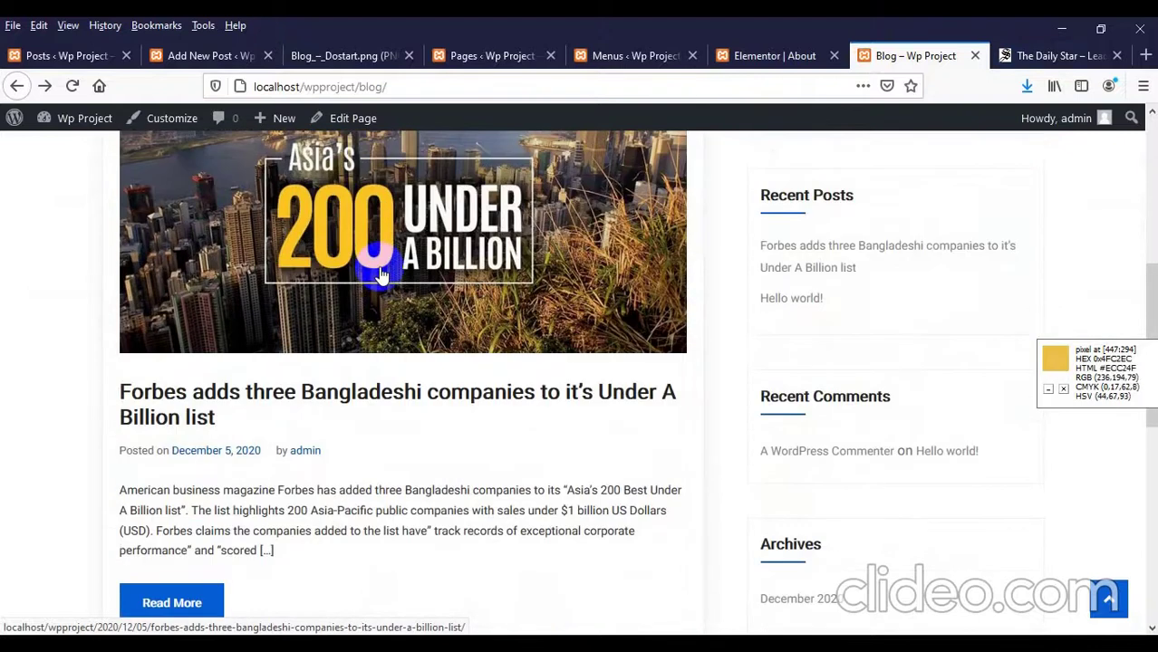
scroll(380, 274, down, 1)
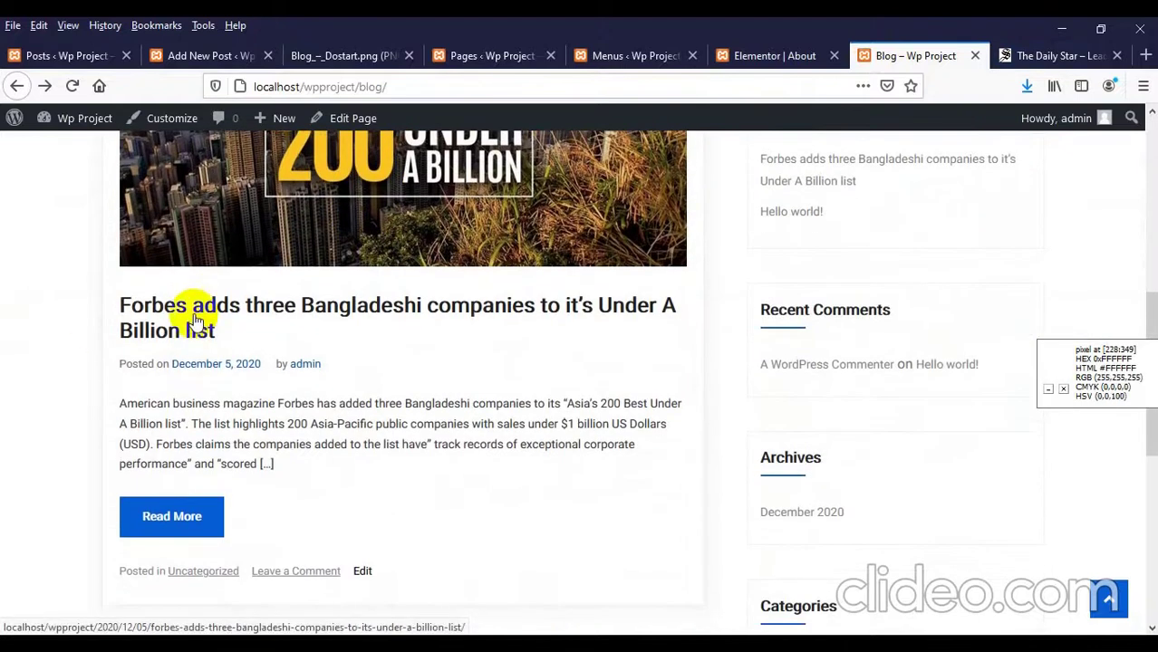
scroll(196, 321, down, 2)
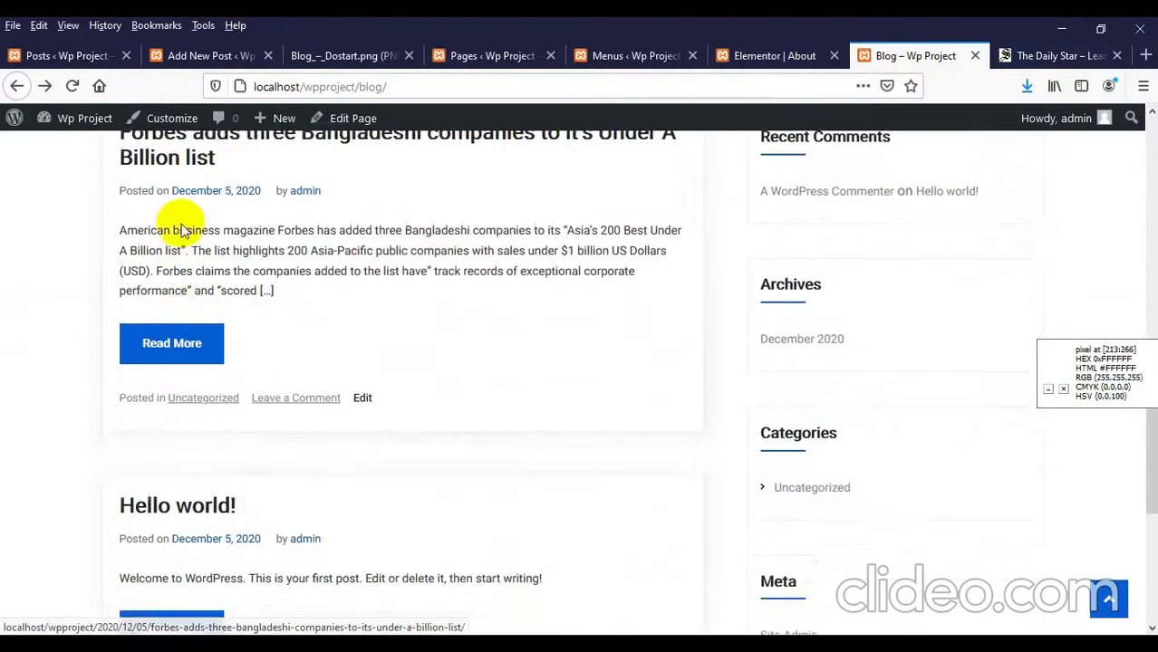
scroll(142, 248, down, 1)
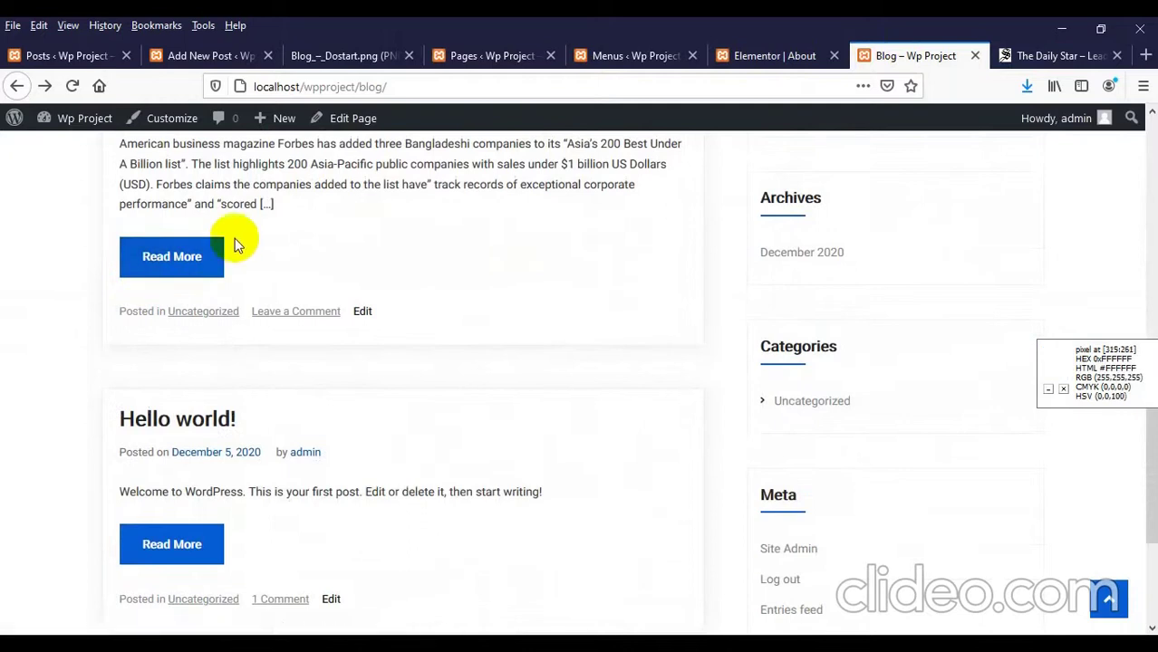
click(191, 272)
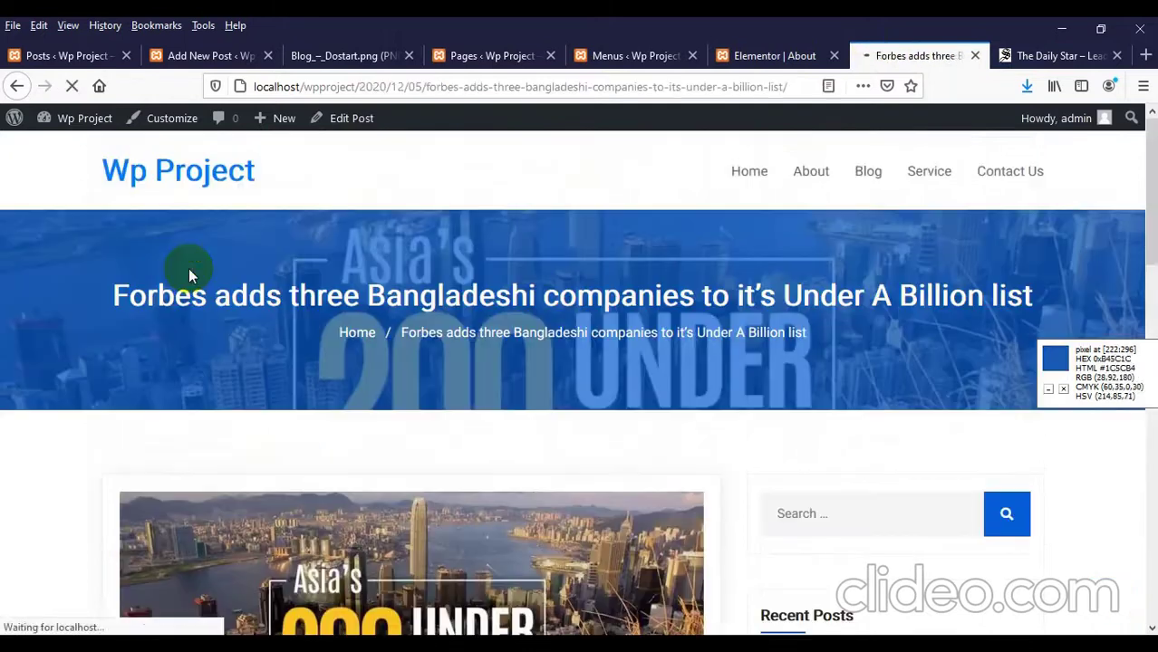
scroll(189, 268, down, 10)
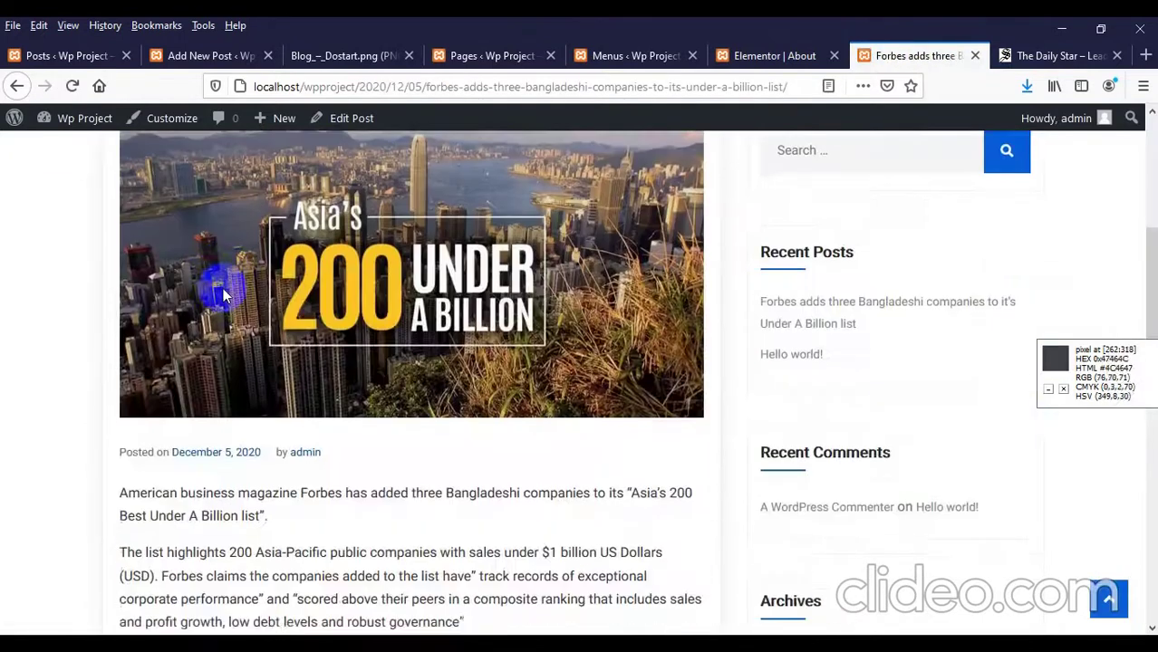
scroll(309, 286, up, 2)
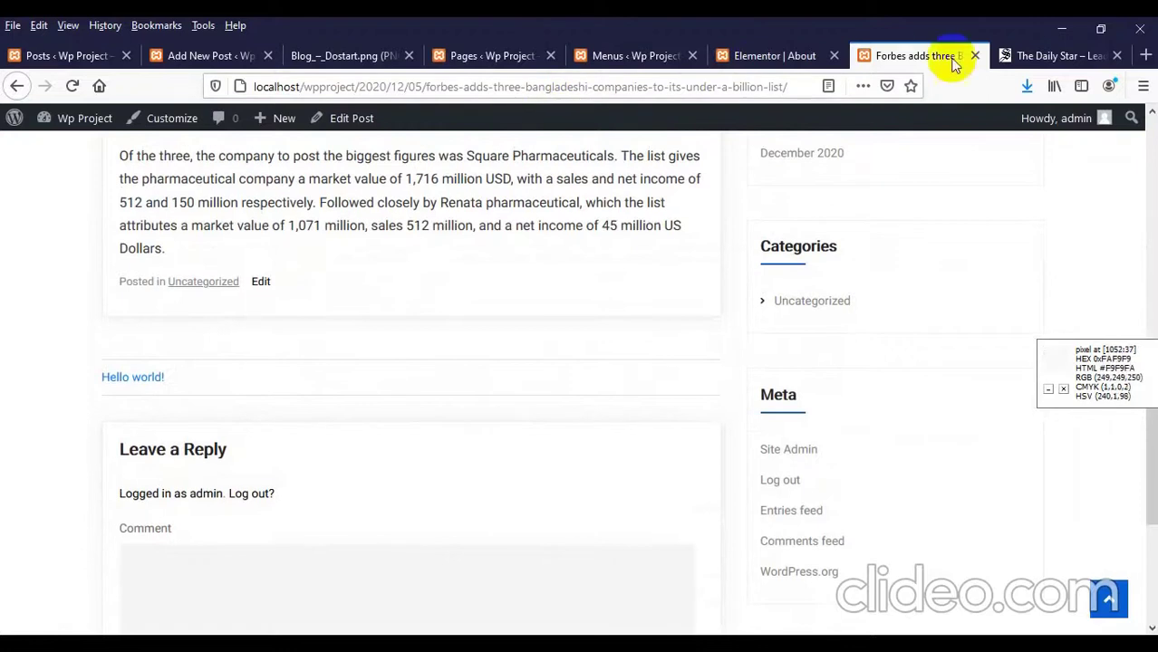
Step: Open the Forbes article on The Daily Star and look over its comment section
click(1032, 57)
scroll(324, 336, down, 2)
scroll(240, 357, up, 4)
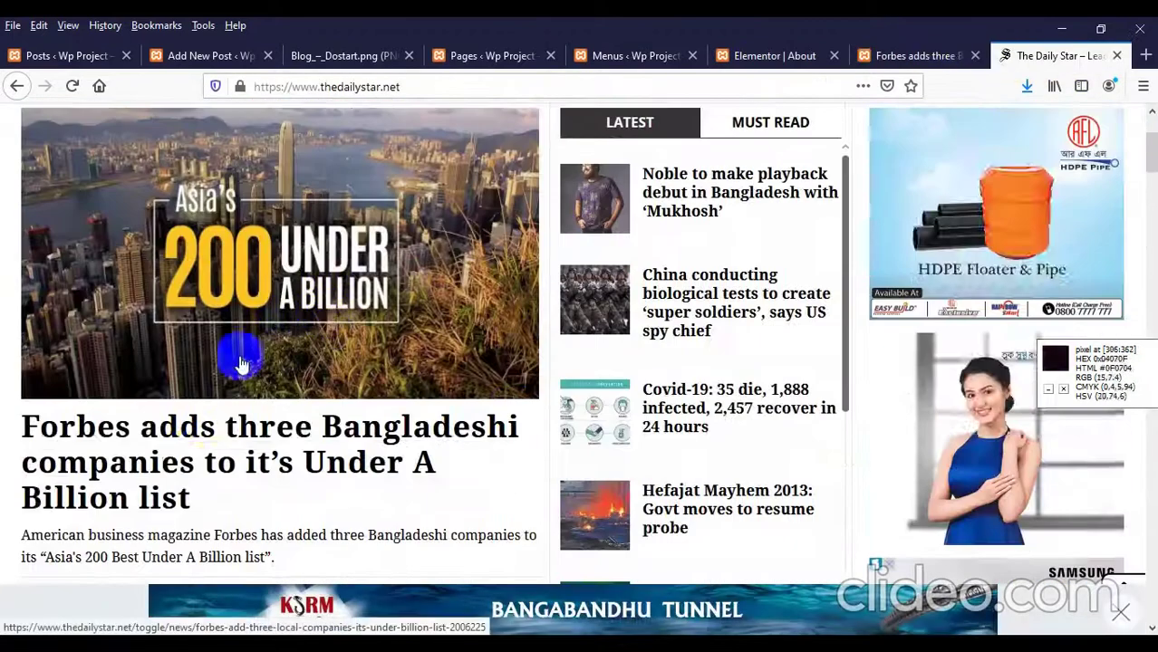
click(247, 362)
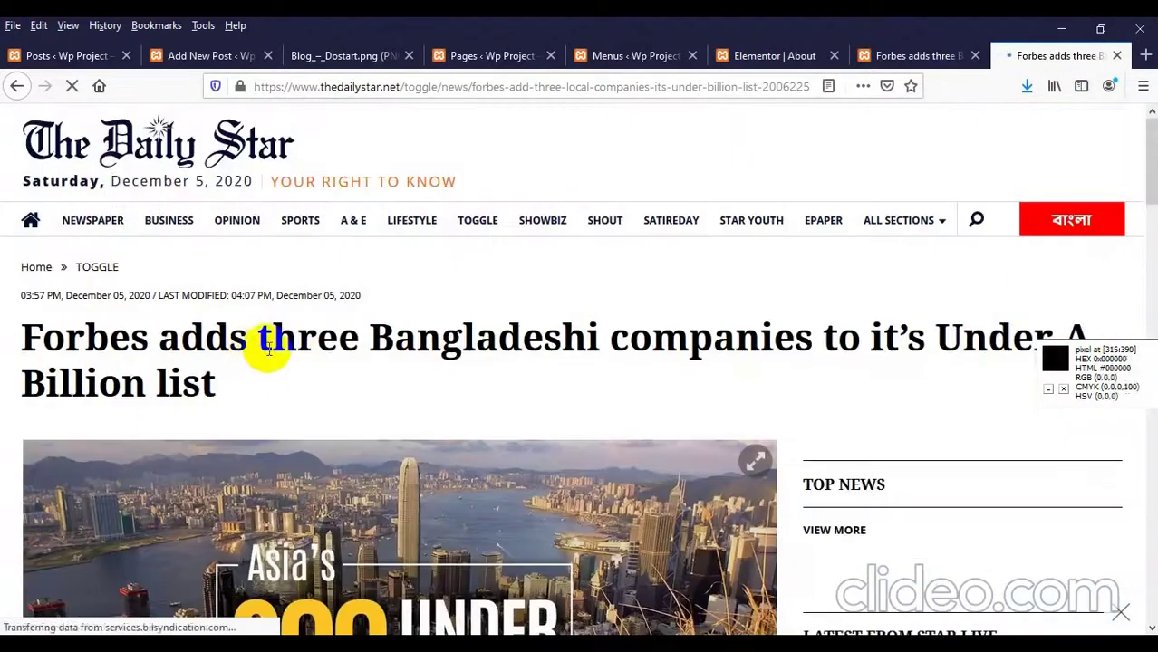
scroll(249, 376, down, 12)
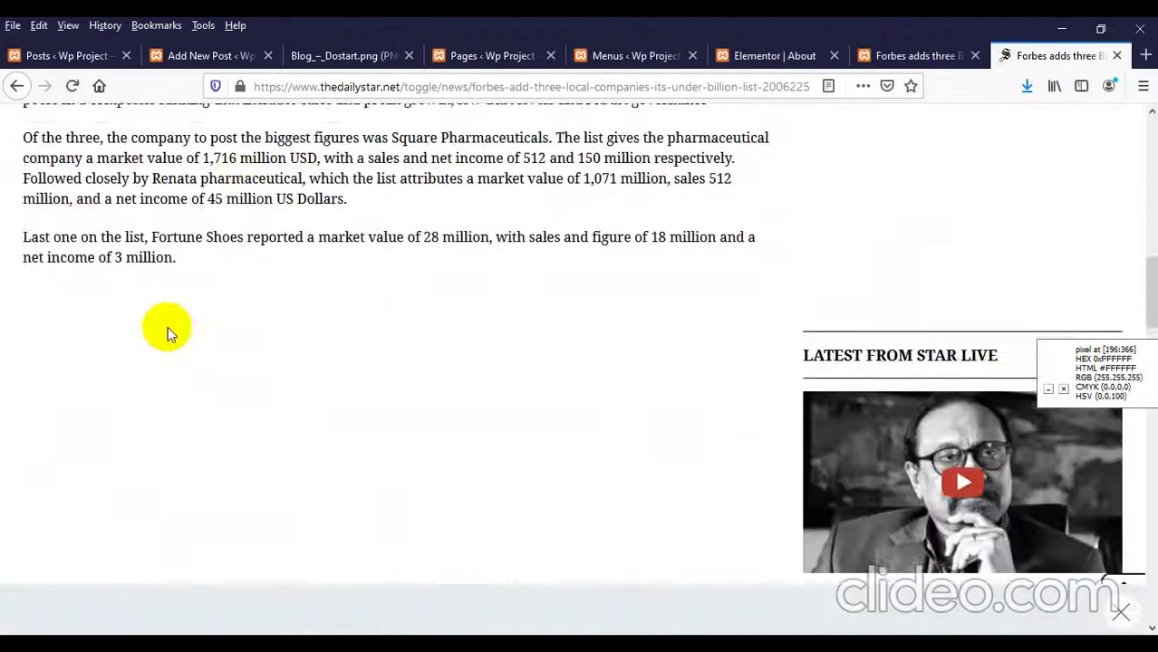
scroll(171, 331, down, 4)
scroll(173, 330, down, 2)
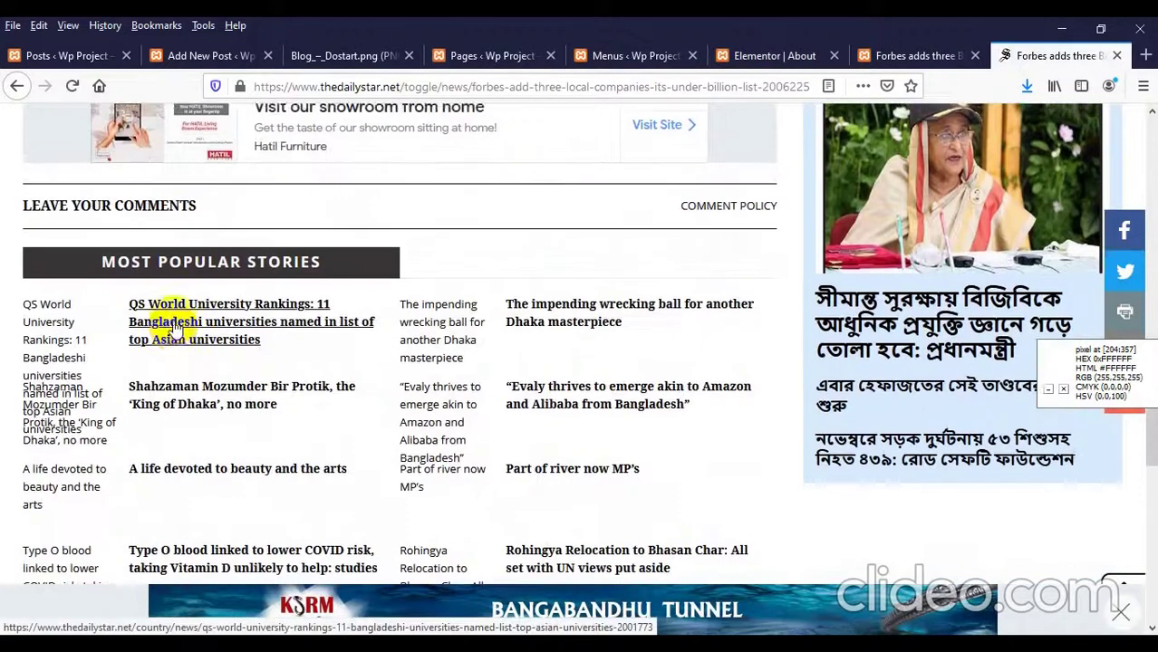
scroll(175, 326, up, 1)
scroll(165, 319, up, 1)
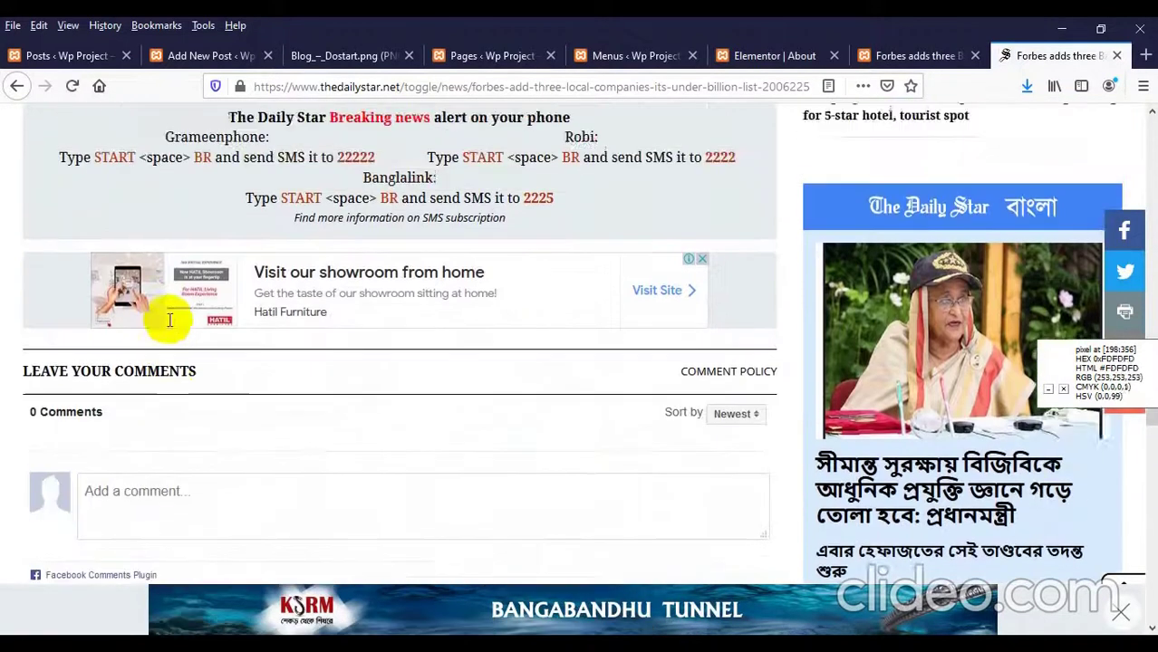
scroll(154, 344, down, 2)
click(142, 339)
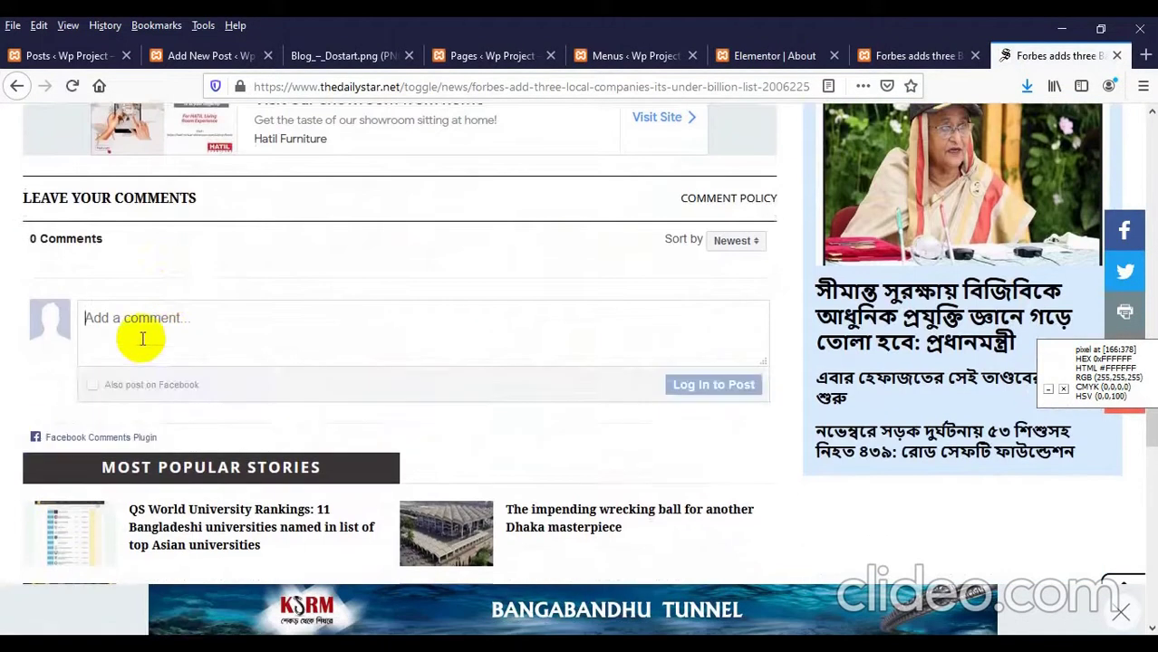
scroll(290, 378, down, 2)
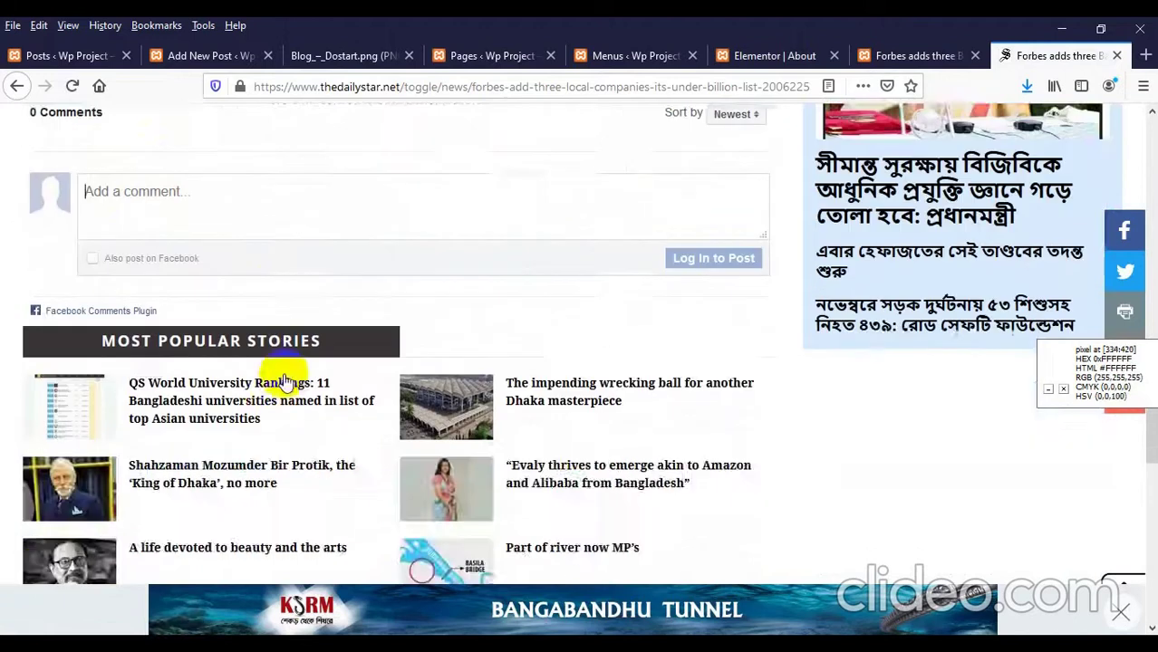
scroll(290, 378, up, 4)
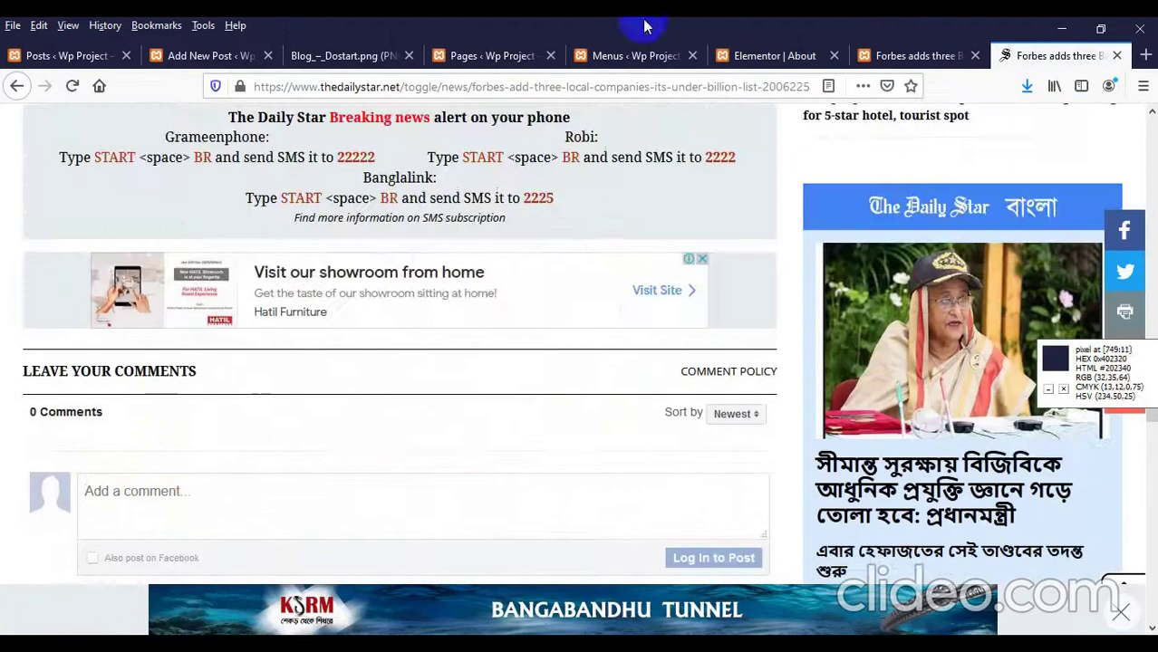
Step: Scroll the local Forbes post down to the Leave a Reply form and back to its title banner
click(906, 54)
scroll(343, 315, up, 8)
scroll(207, 336, down, 7)
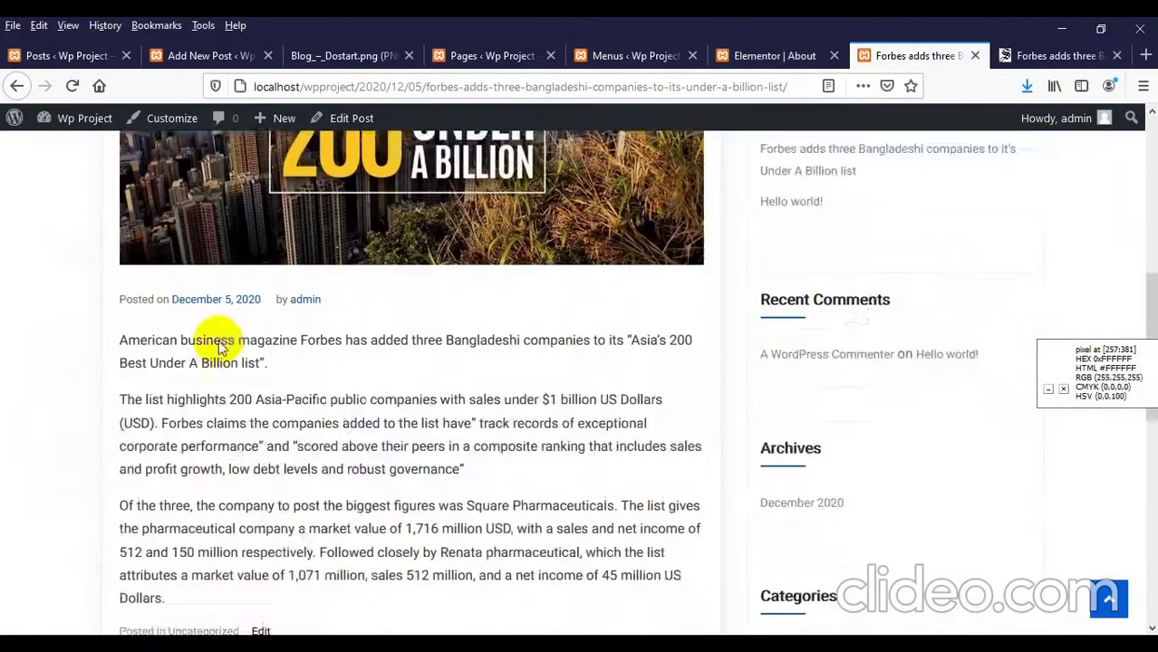
scroll(219, 342, down, 5)
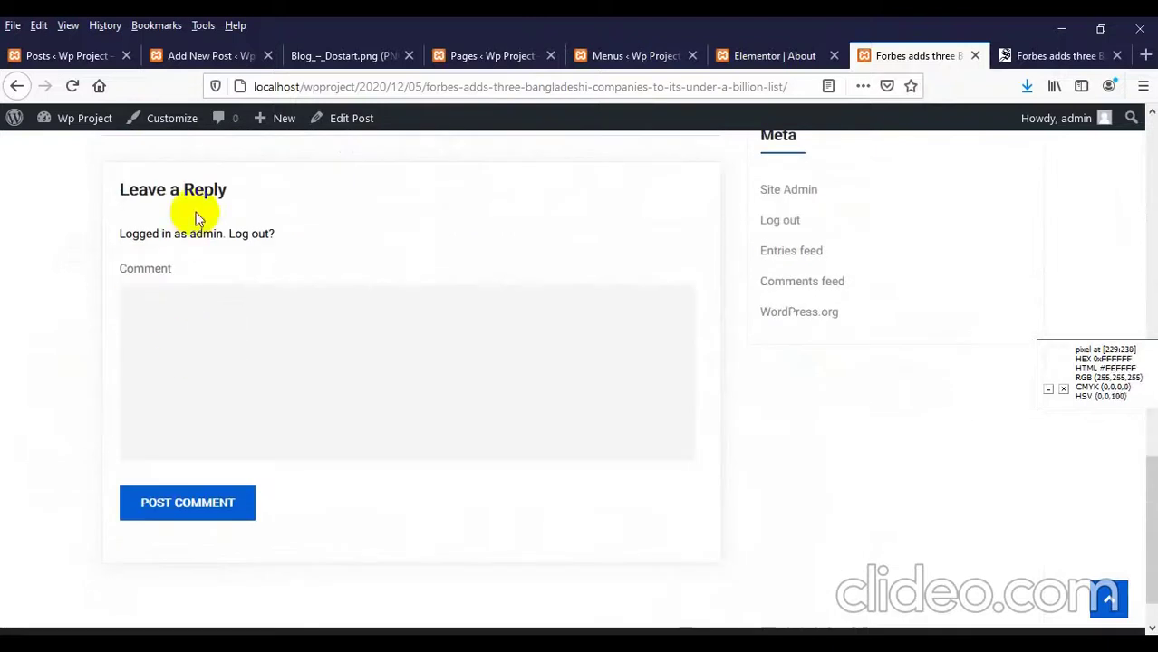
scroll(220, 372, up, 9)
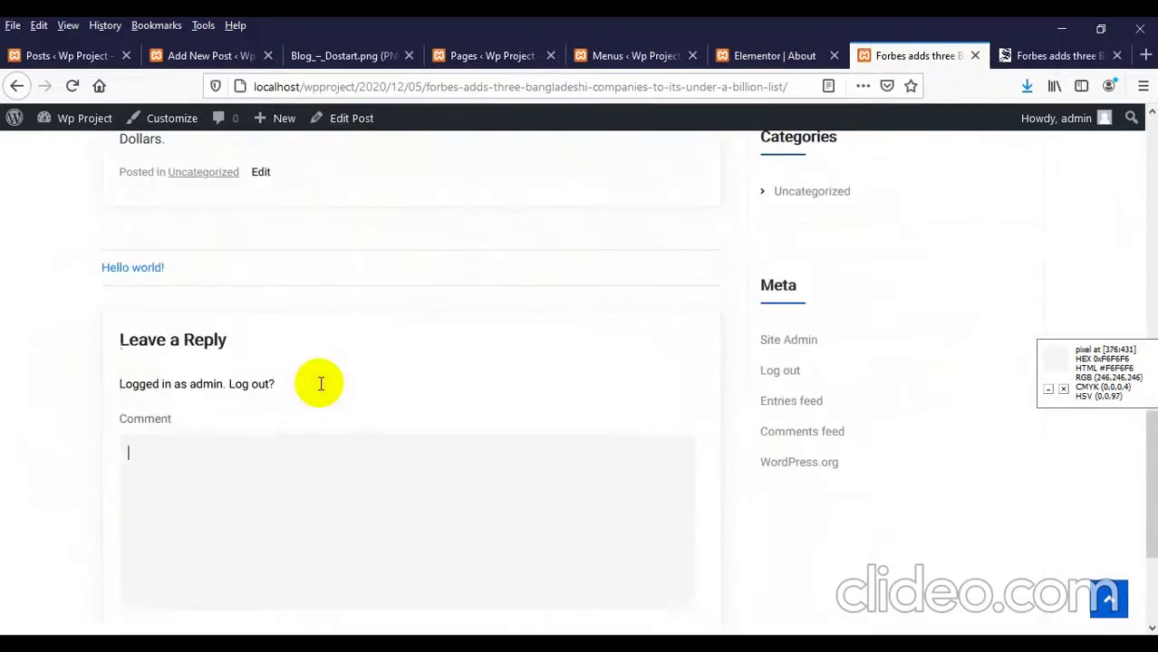
scroll(361, 374, up, 8)
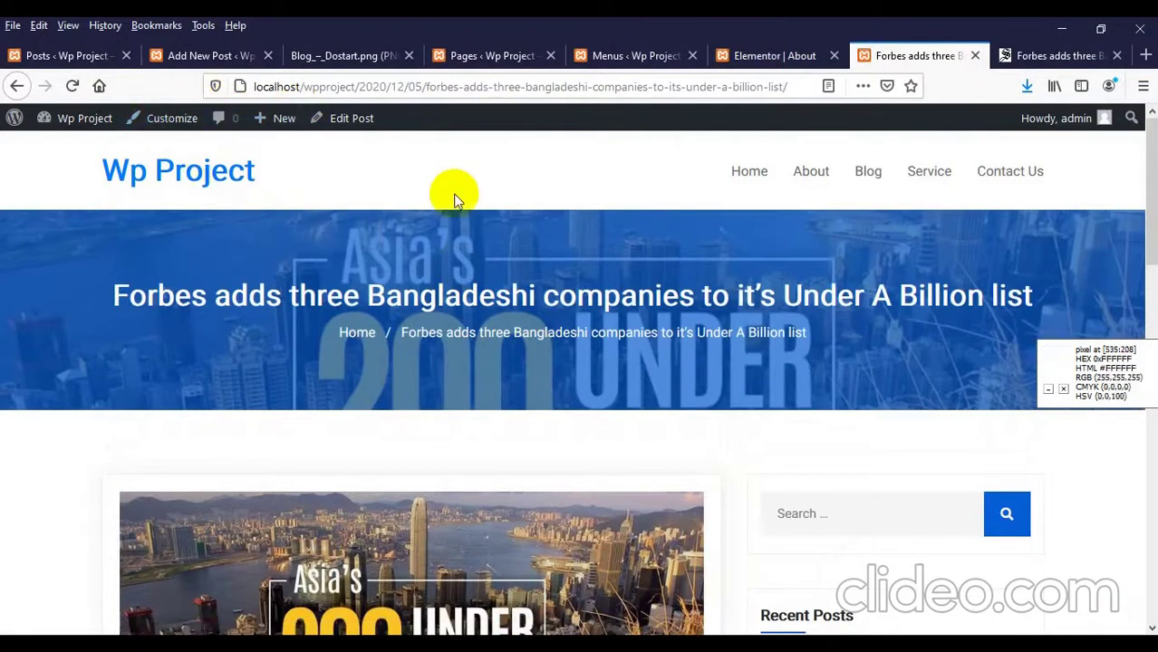
Step: Minimize Firefox and load localhost/wpproject in a new, maximized Chrome window
click(1058, 30)
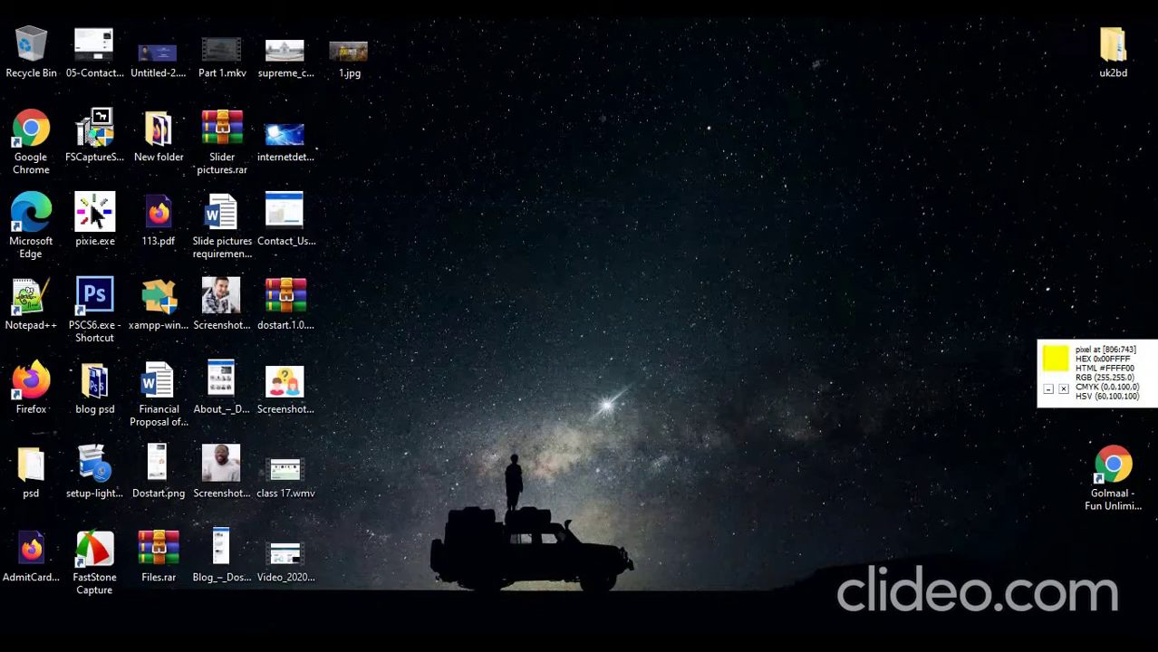
double_click(30, 132)
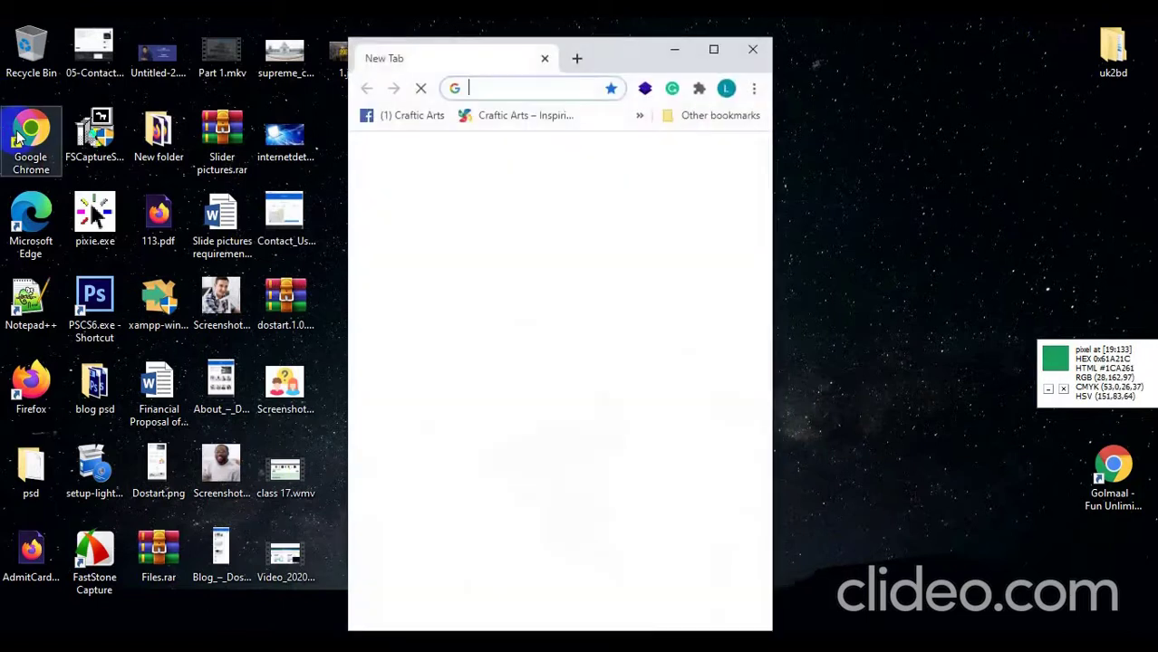
click(714, 48)
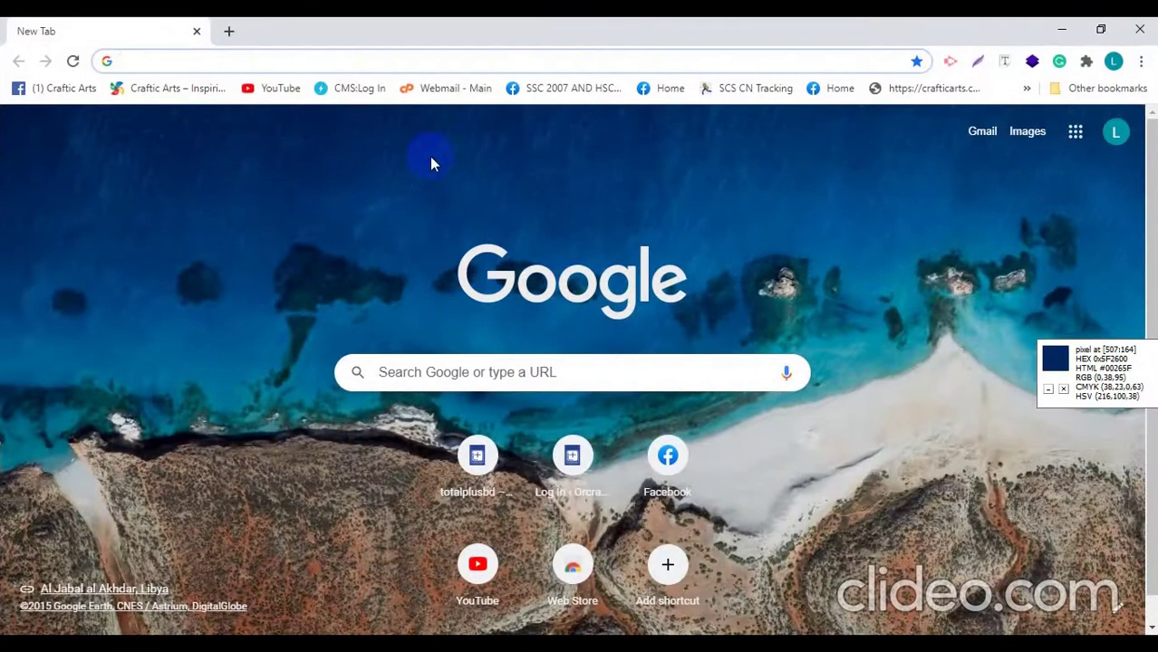
text(lo)
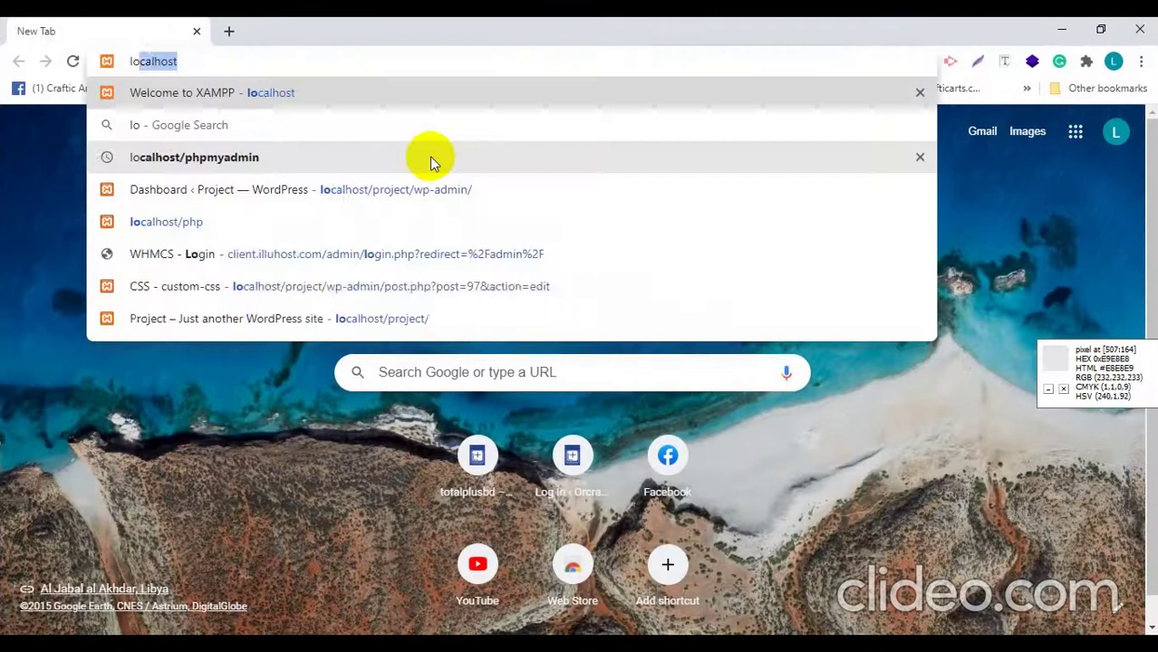
text(calhost/wp)
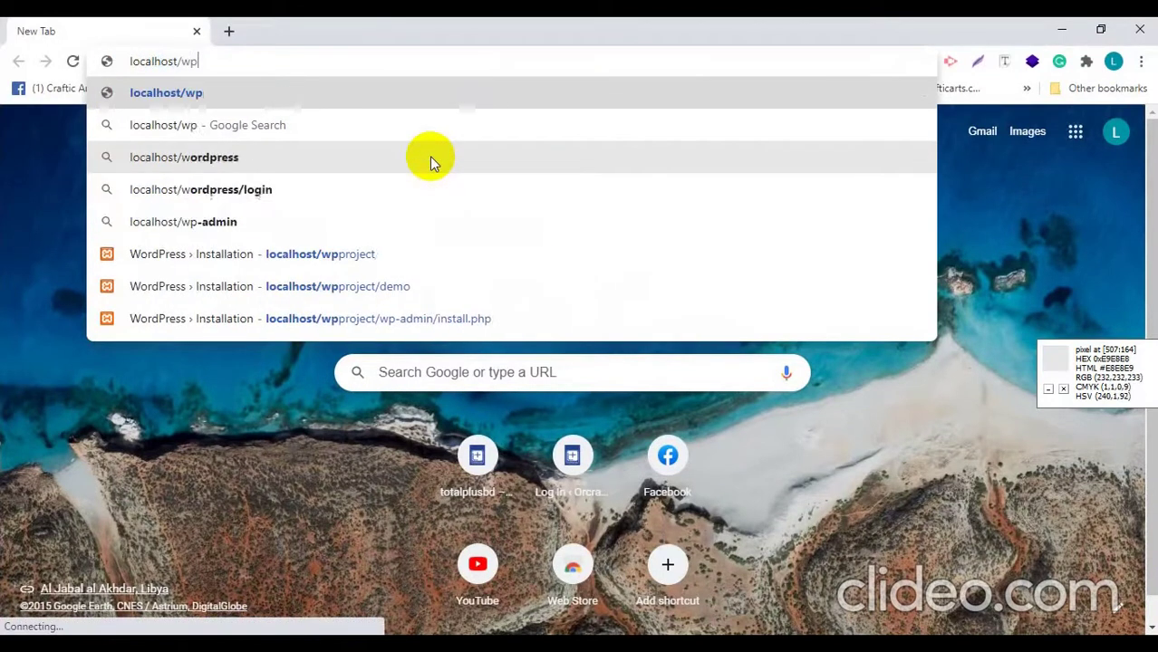
text(project)
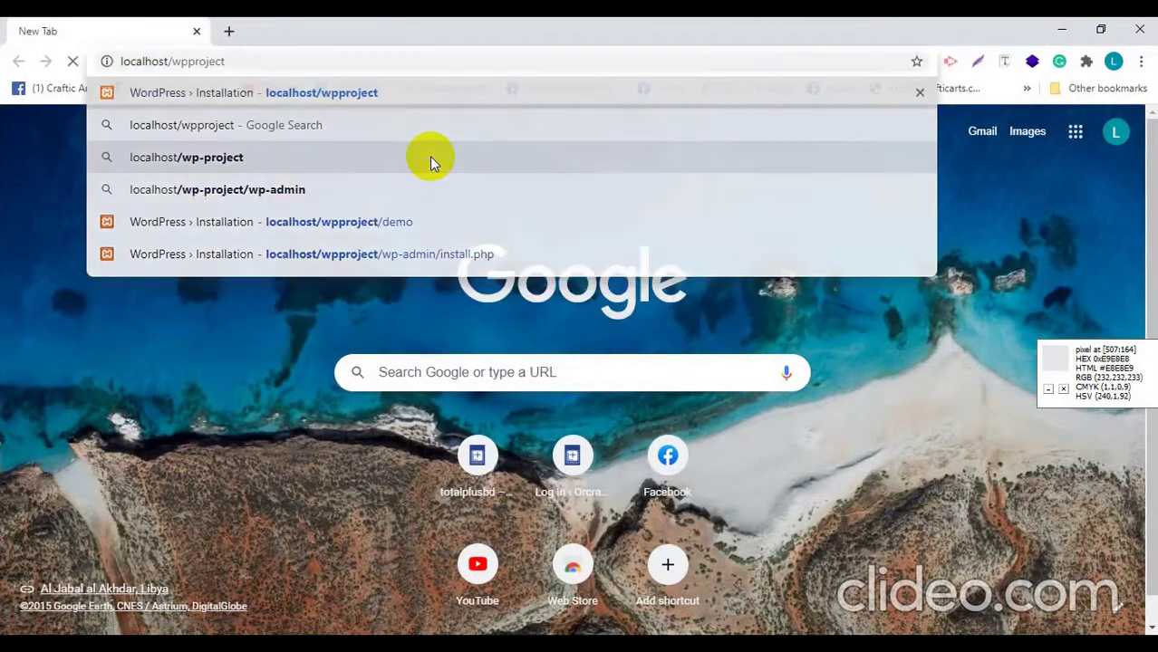
key(Return)
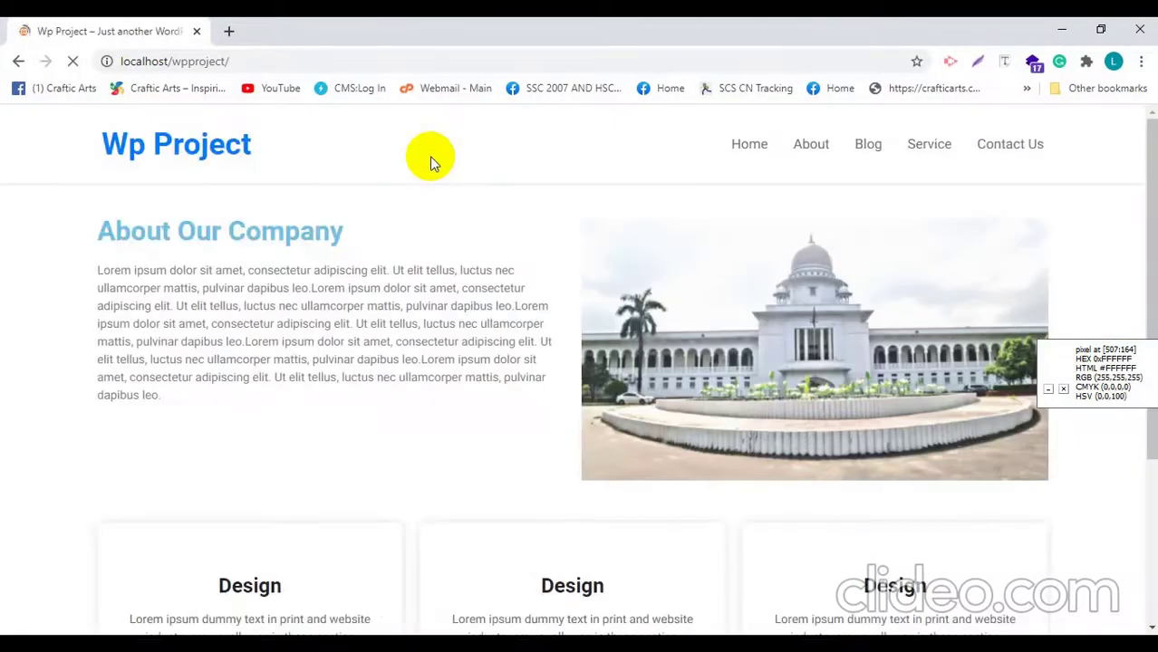
Step: Browse the Wp Project home page and its About page
scroll(625, 240, down, 3)
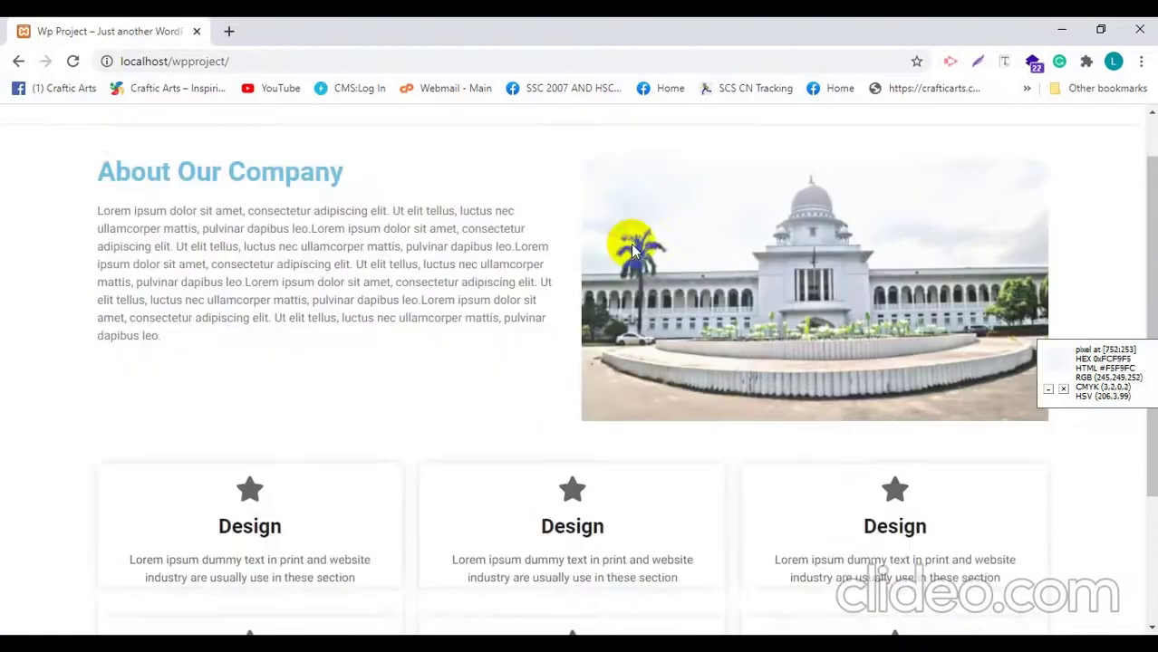
scroll(803, 418, up, 3)
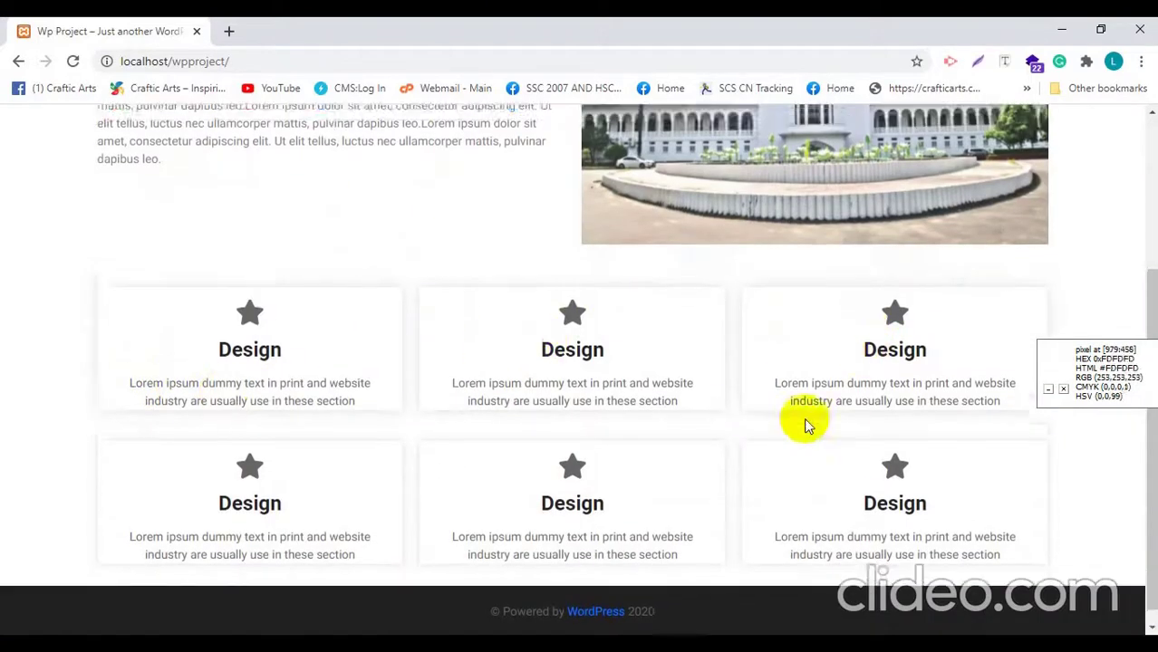
click(810, 146)
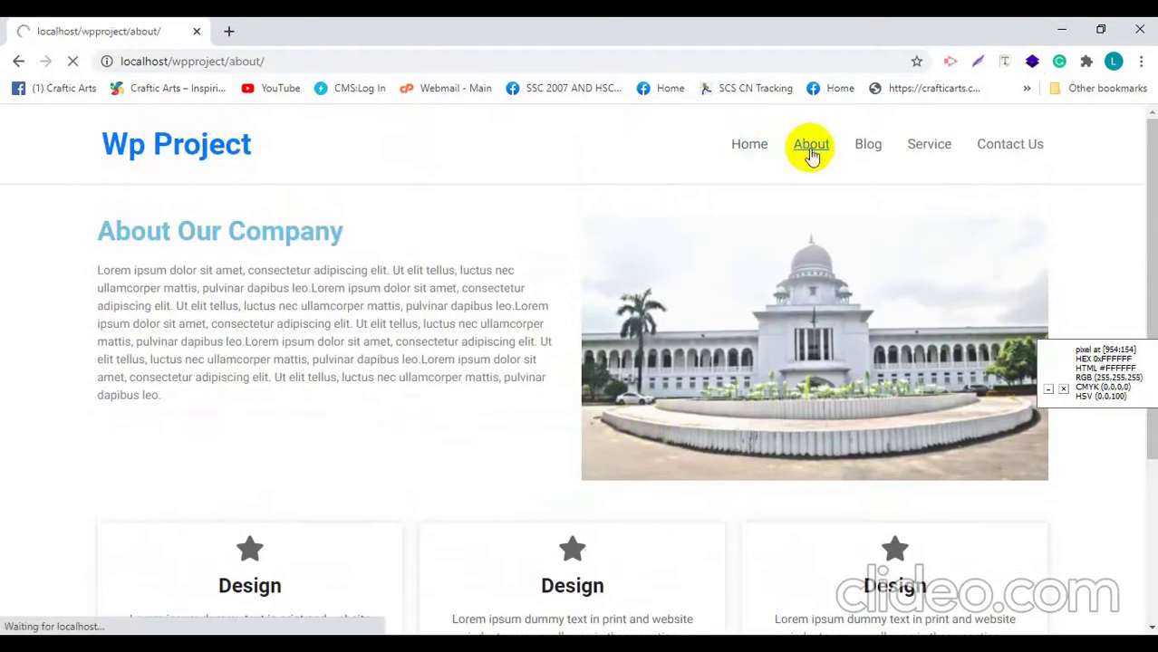
scroll(243, 279, down, 2)
scroll(246, 282, down, 6)
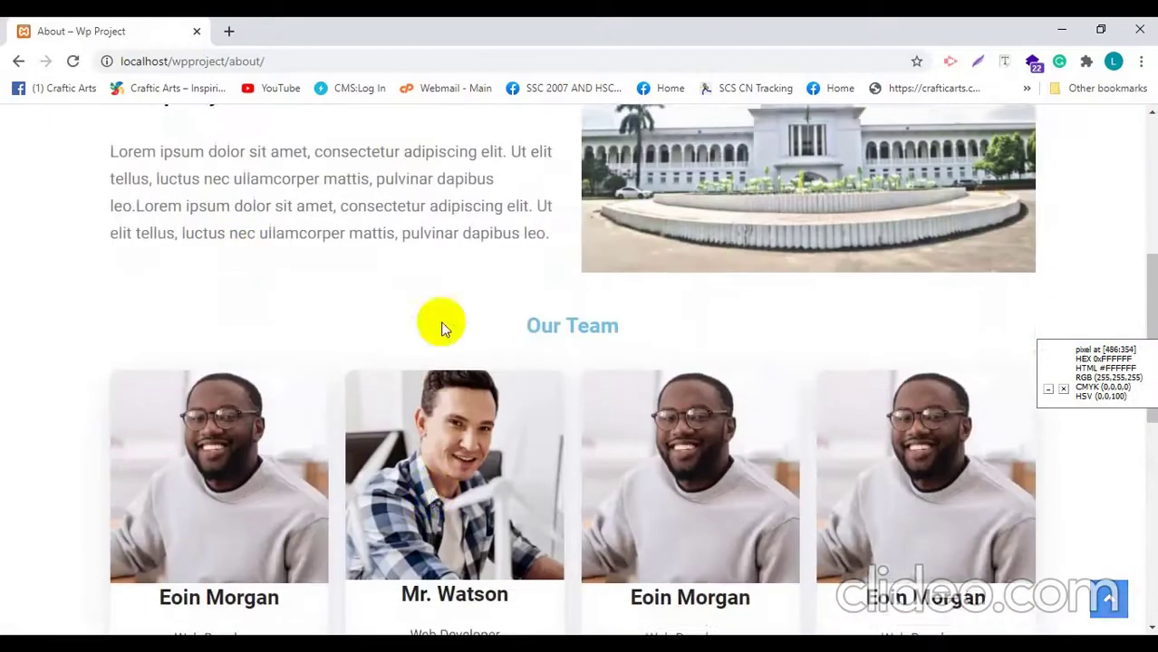
scroll(249, 463, down, 3)
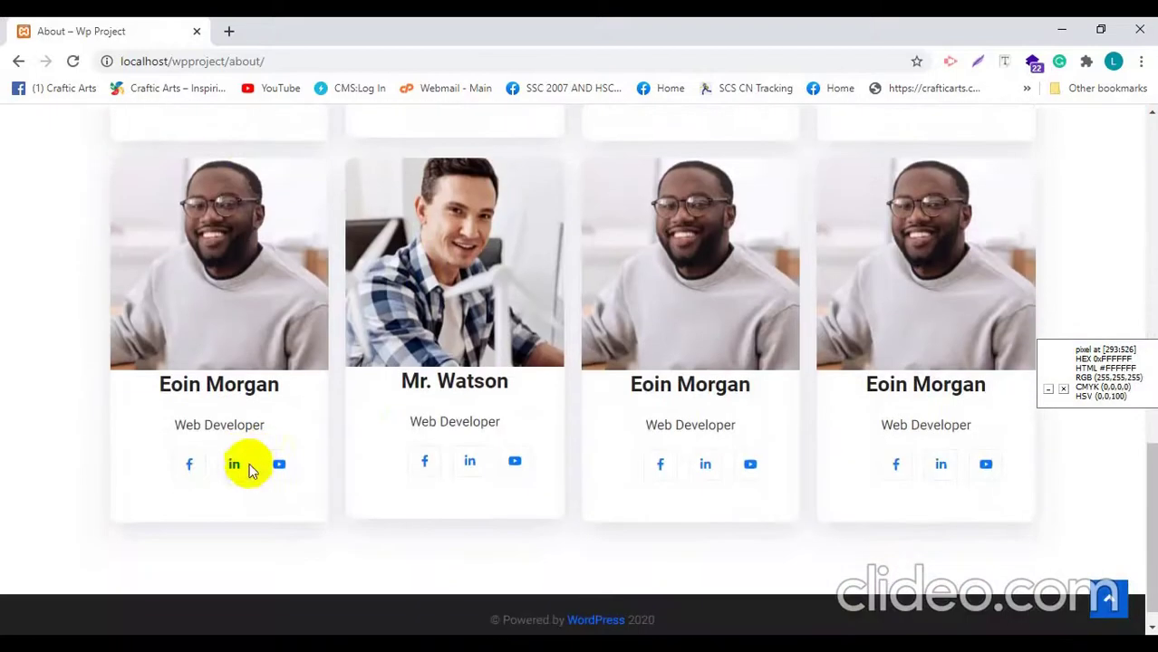
scroll(581, 405, up, 10)
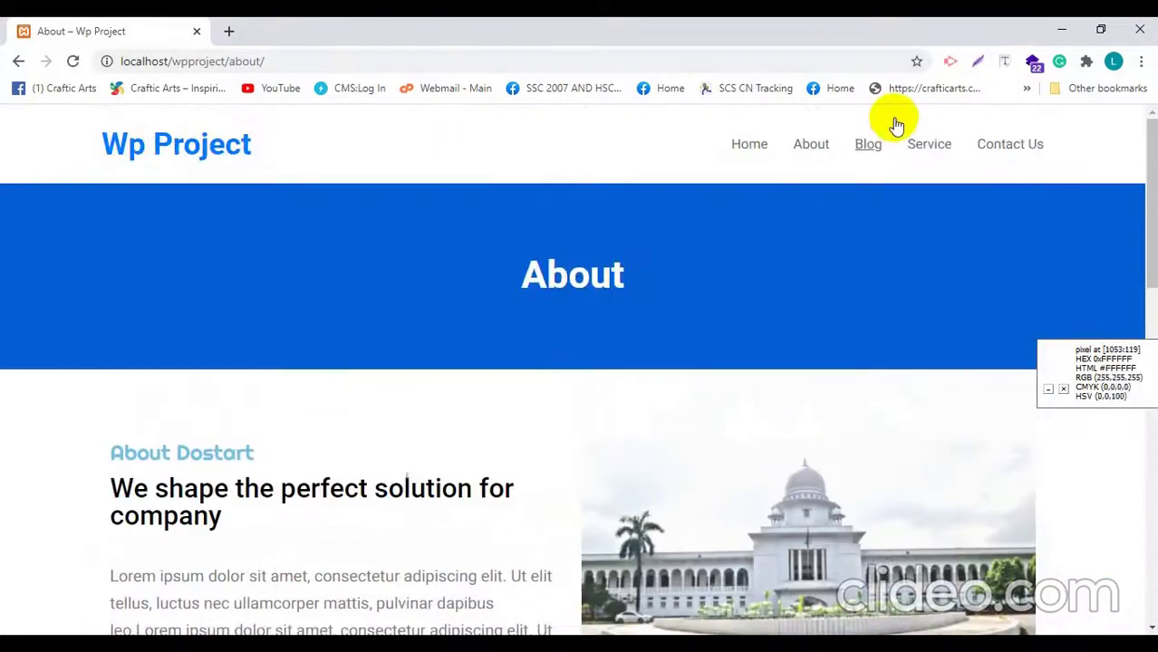
Step: Scroll through the Blog listing, where the Forbes post card shows its featured image
click(871, 150)
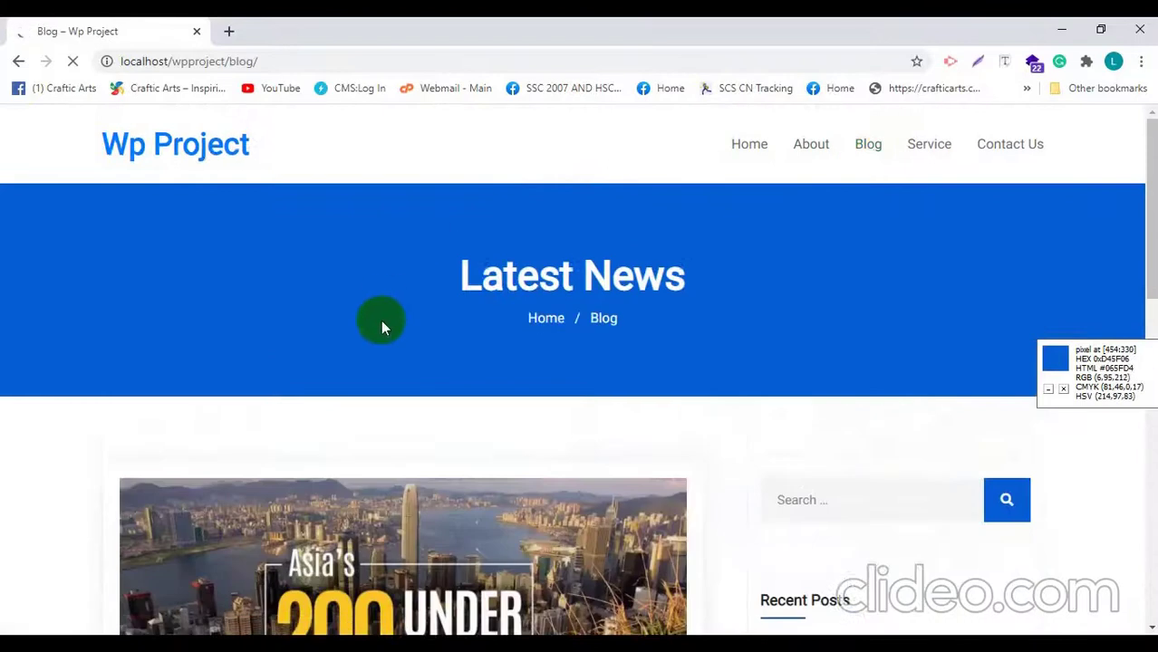
scroll(385, 326, down, 3)
scroll(654, 360, down, 2)
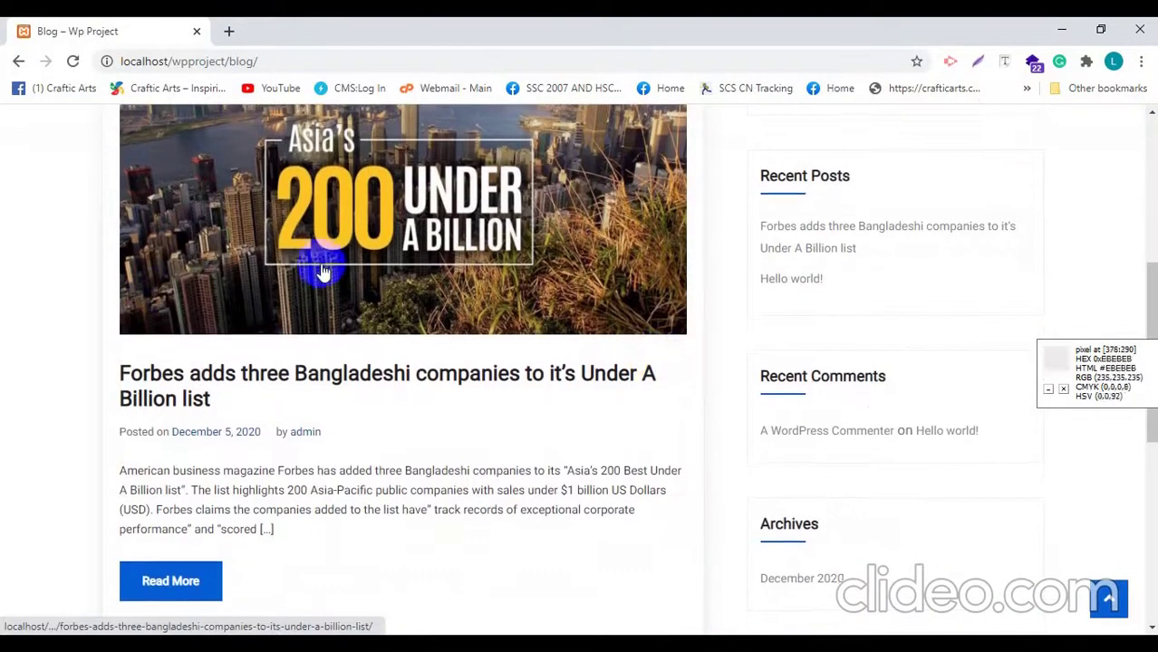
scroll(323, 267, up, 2)
scroll(312, 308, down, 7)
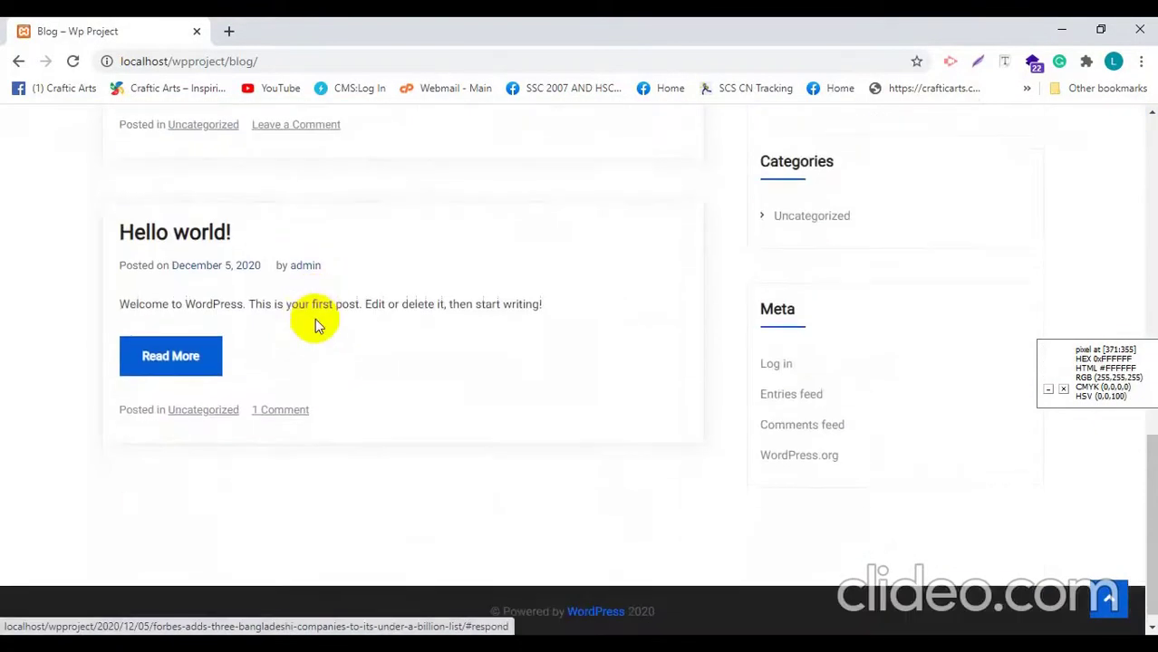
scroll(315, 323, up, 1)
scroll(205, 274, up, 3)
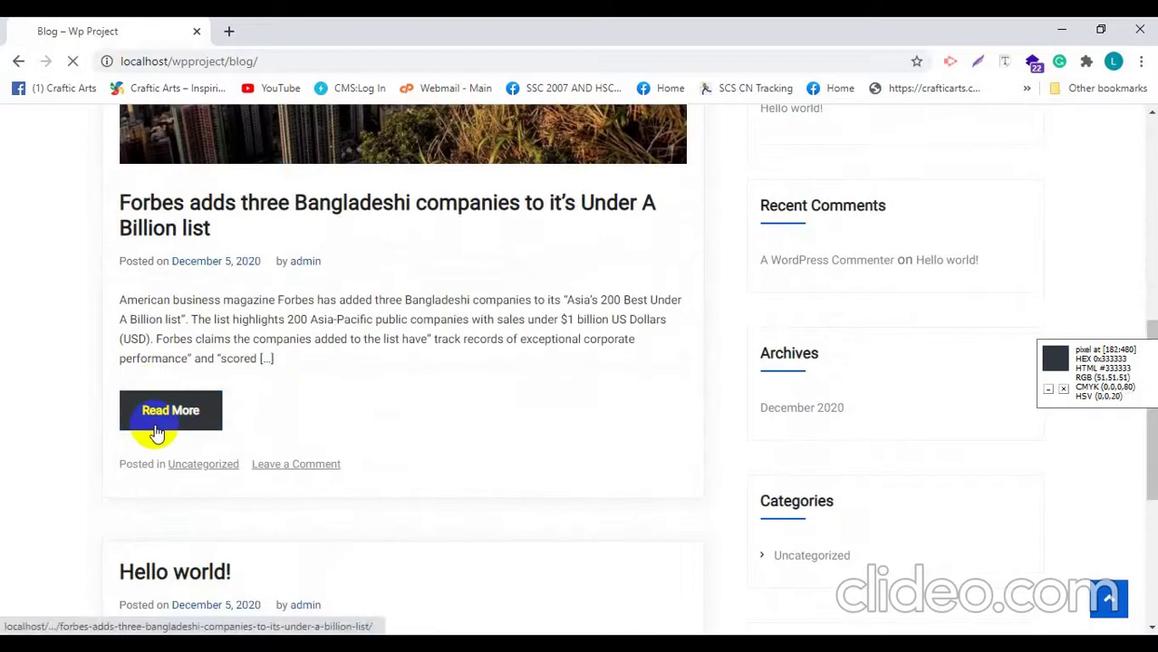
Step: Open the full Forbes post and start the 'Nice Post' comment in its Comment box
click(158, 414)
scroll(80, 342, down, 12)
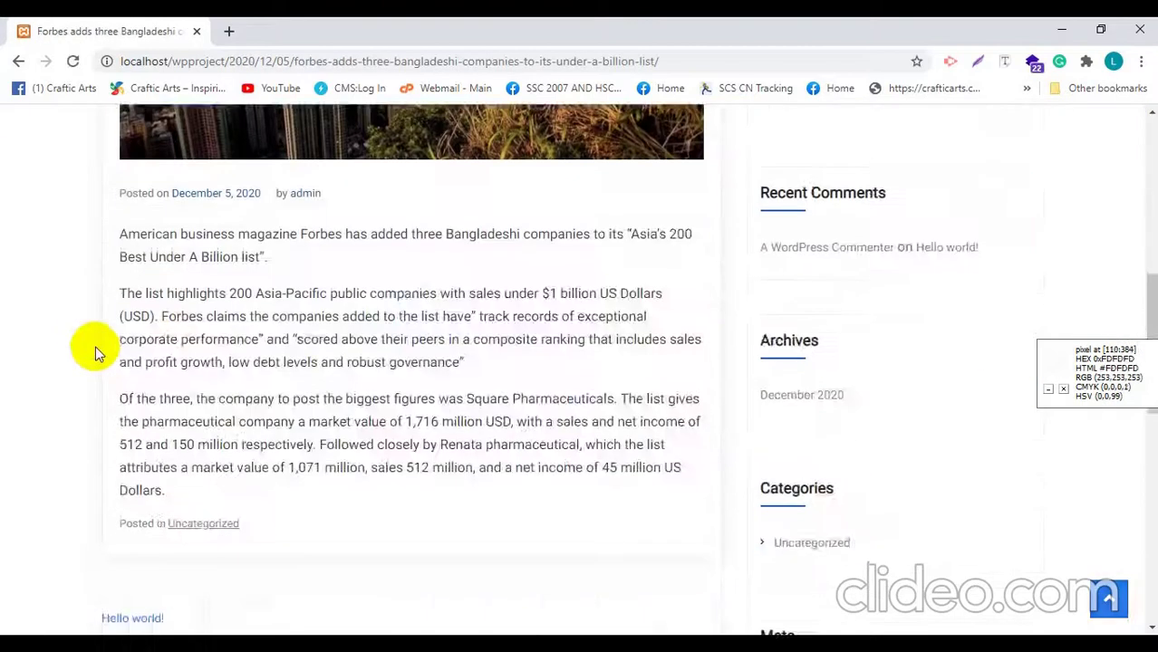
scroll(96, 352, up, 1)
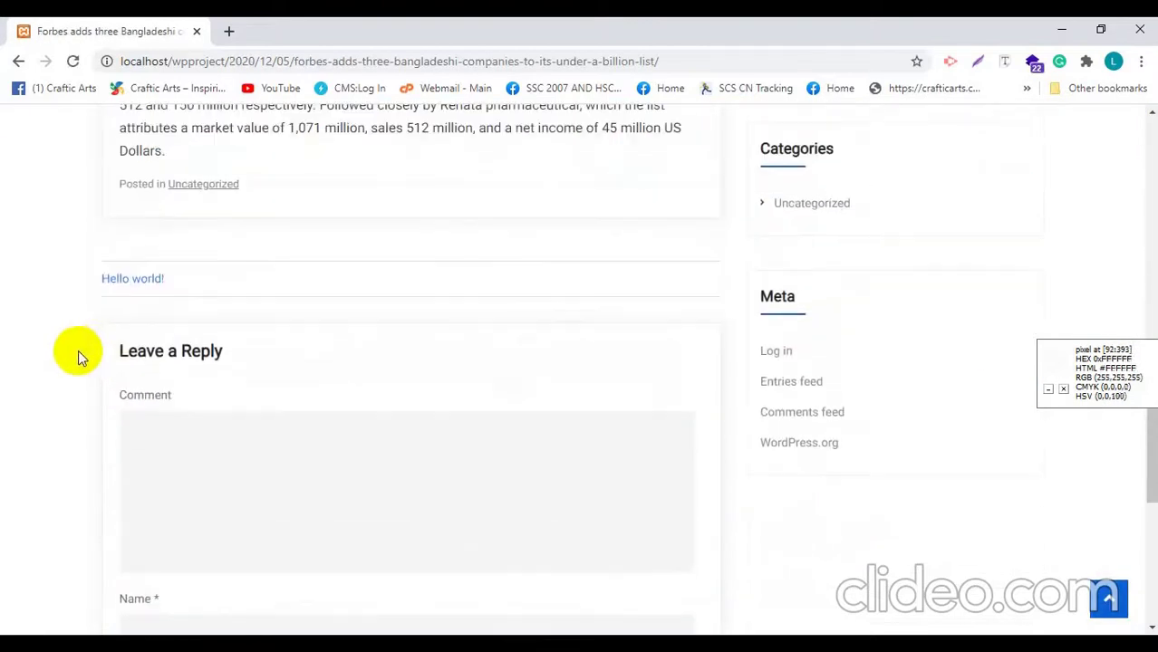
scroll(139, 269, down, 3)
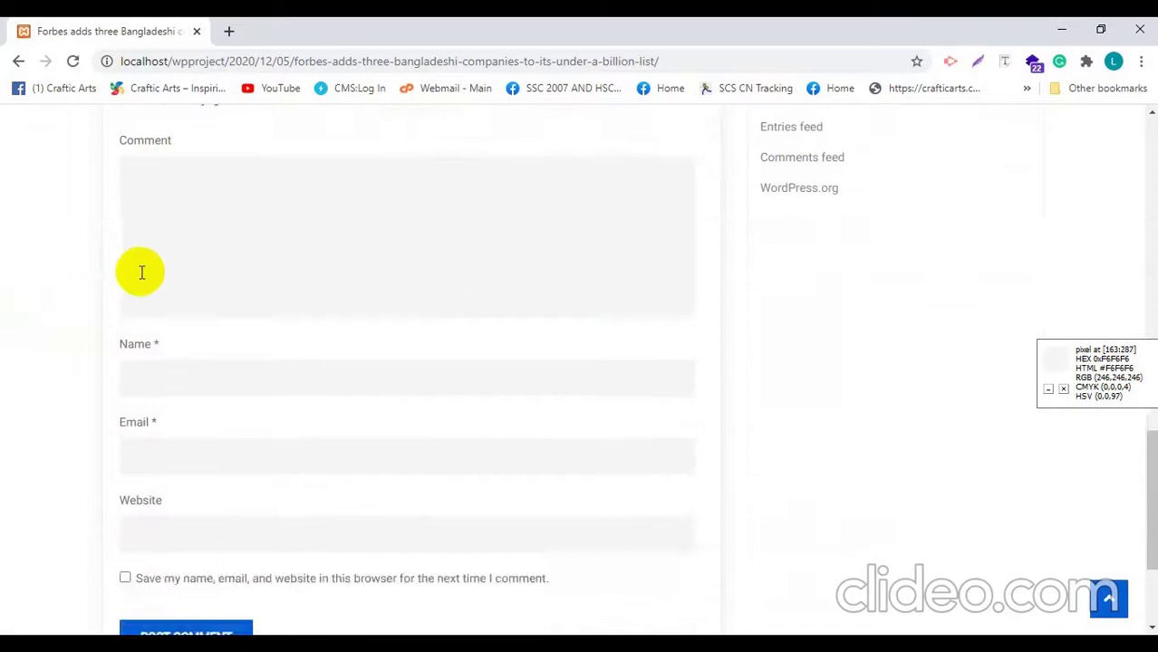
scroll(142, 293, up, 1)
click(158, 300)
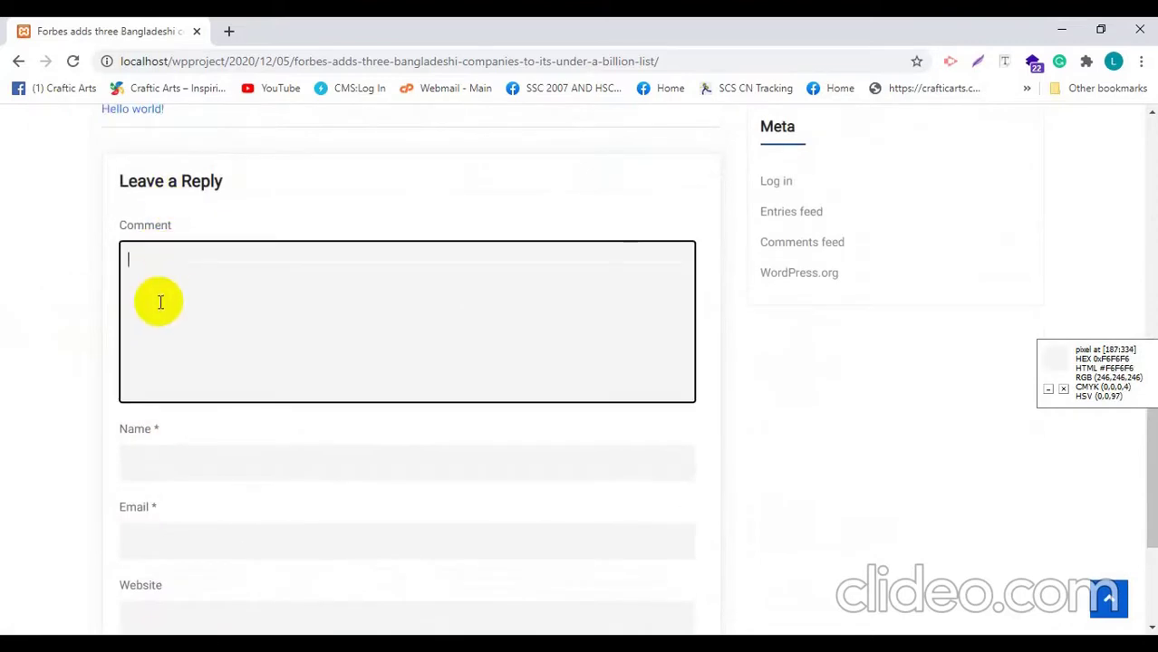
scroll(5, 349, down, 2)
scroll(3, 354, up, 2)
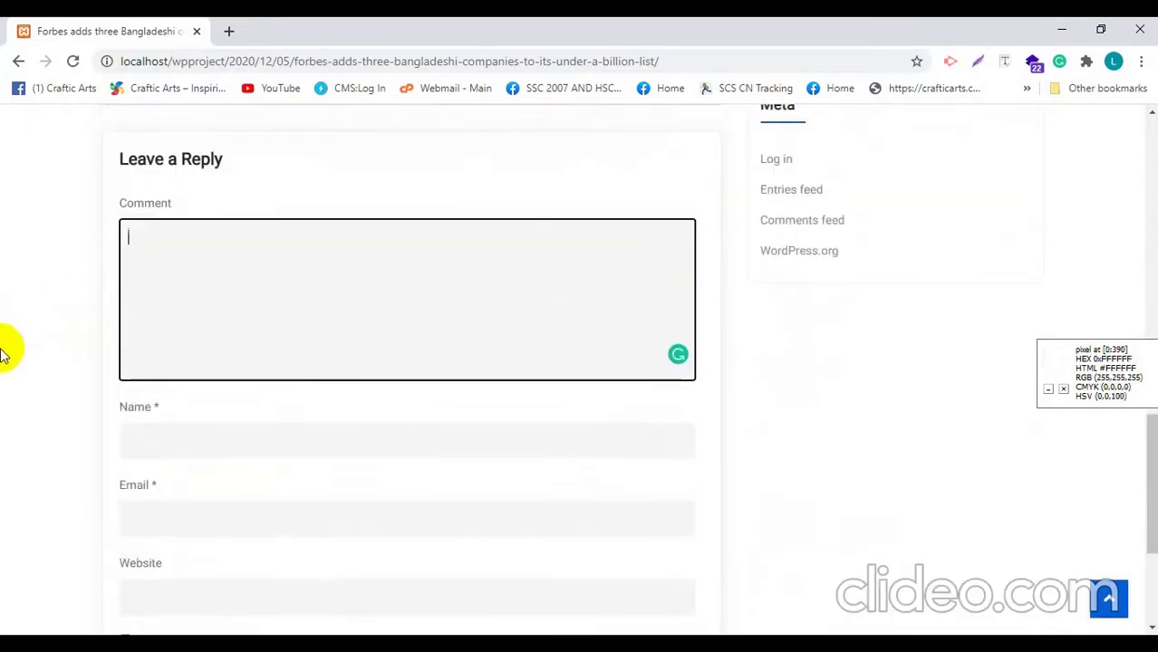
scroll(3, 353, down, 1)
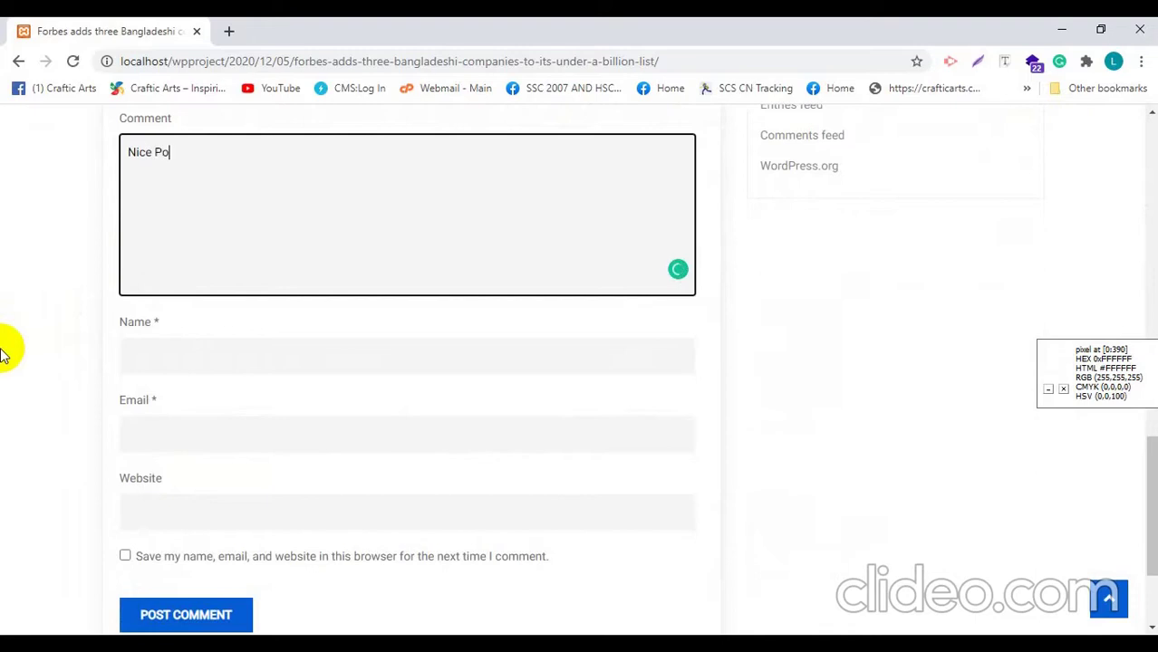
Step: Fill in the commenter's name, e-mail and website, then post the comment
click(188, 353)
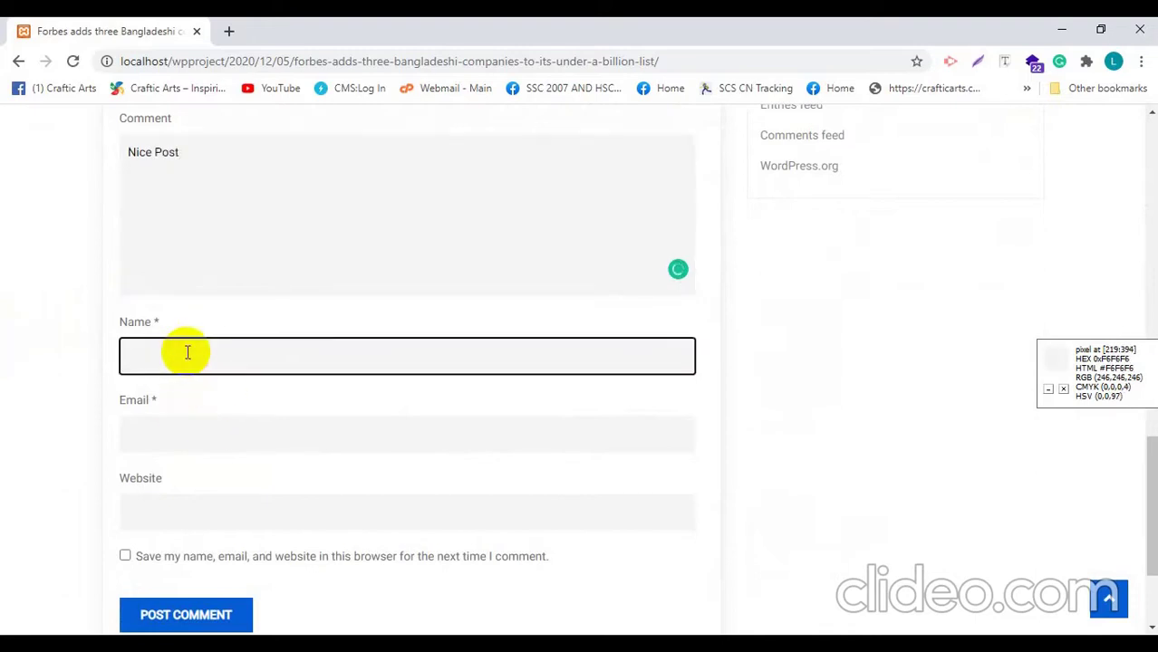
key(Tab)
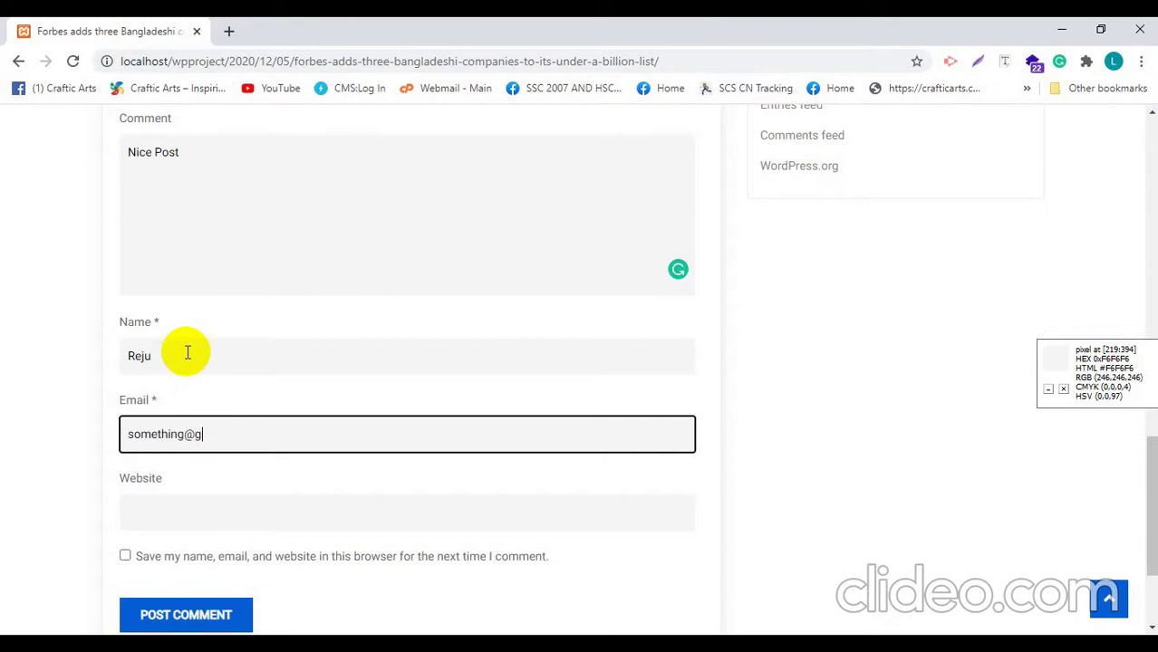
text(mail.co)
key(Tab)
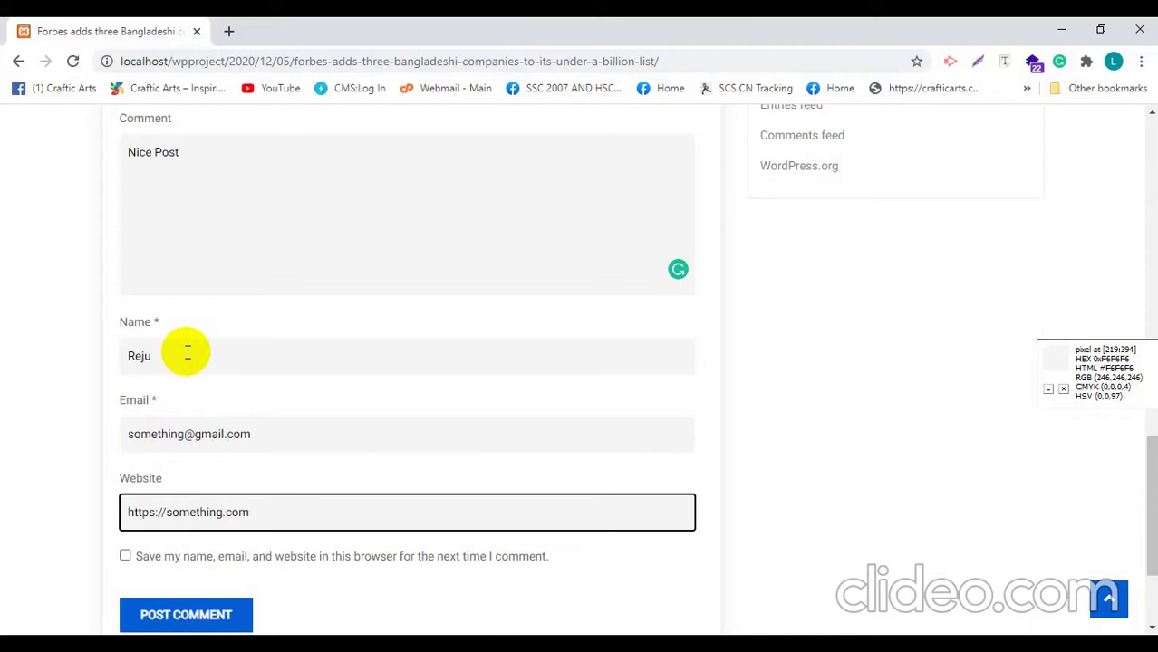
scroll(188, 353, down, 2)
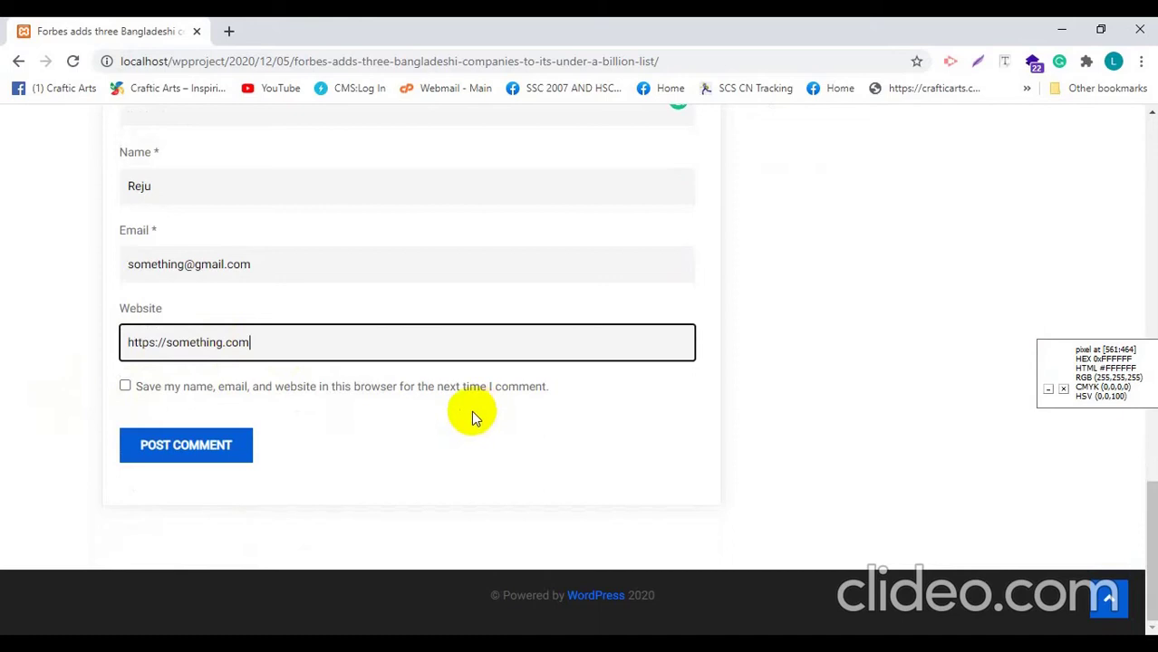
click(154, 450)
scroll(42, 407, up, 2)
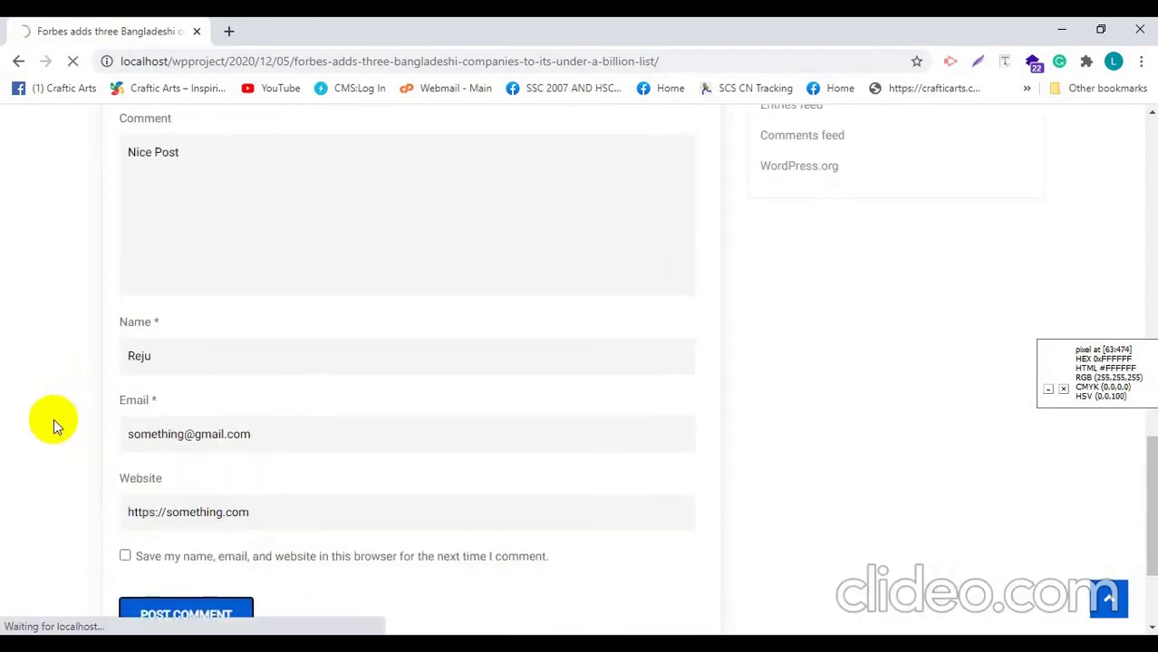
Step: Scroll through the submitted comment's awaiting-moderation preview
scroll(60, 434, up, 2)
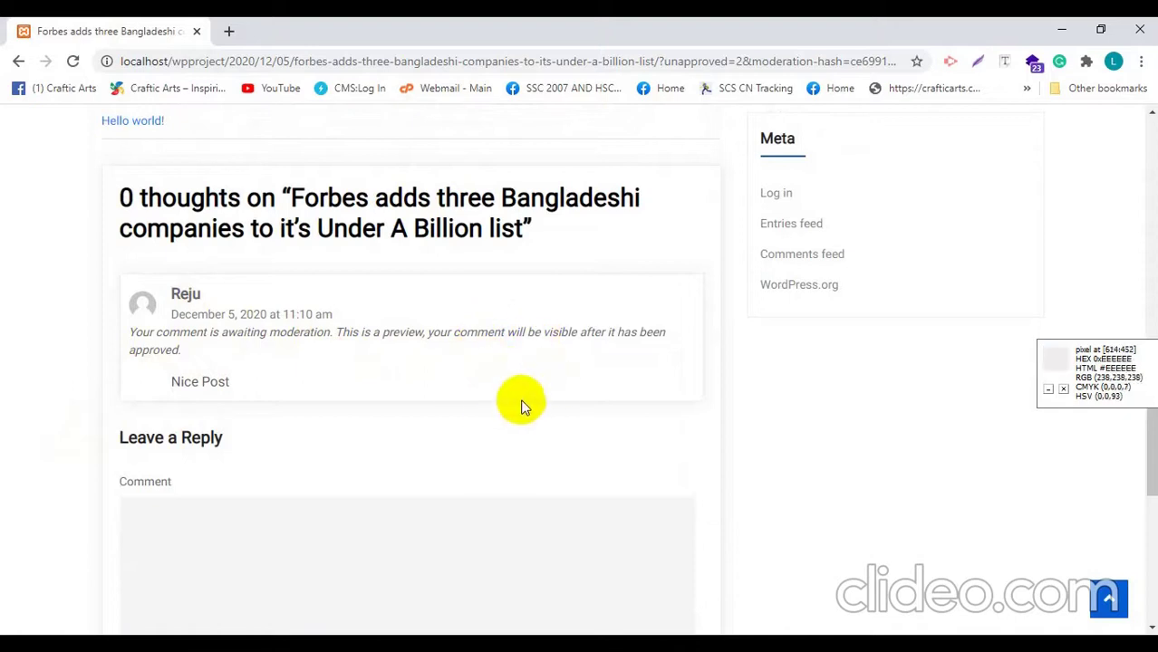
scroll(521, 407, up, 1)
scroll(361, 440, up, 1)
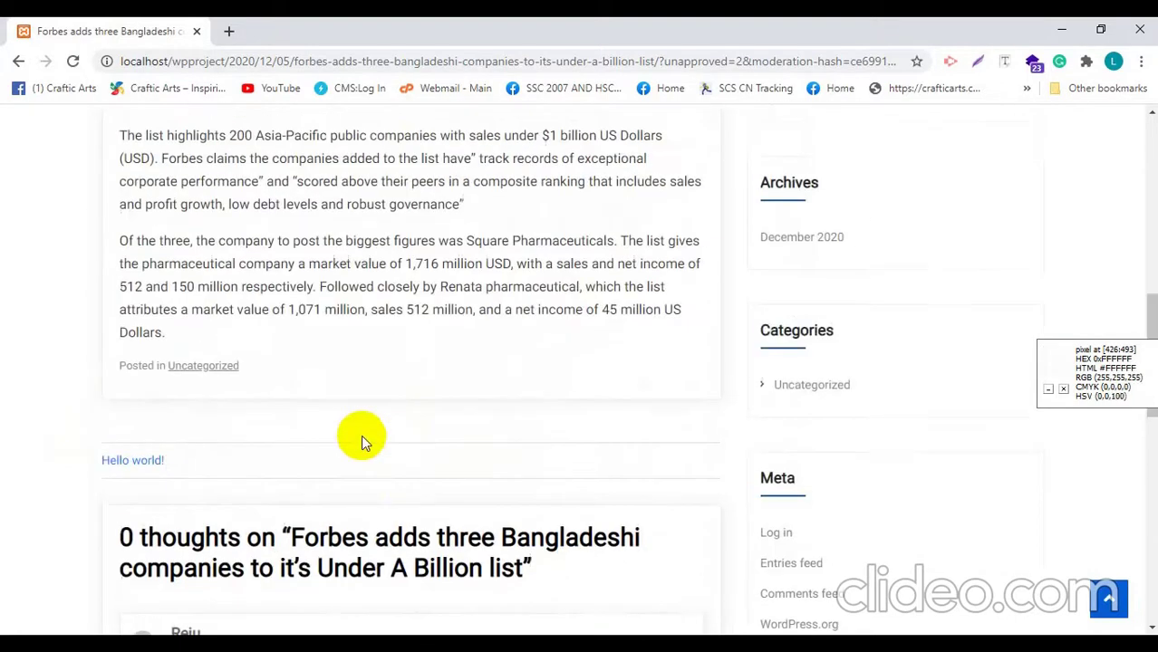
scroll(362, 440, down, 1)
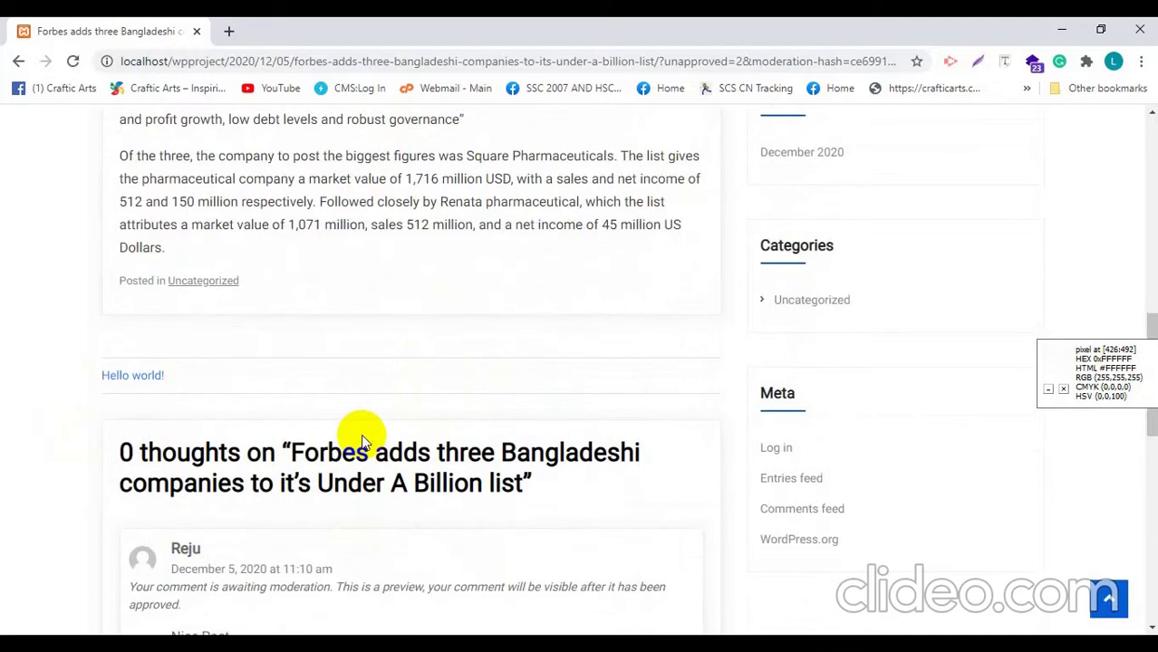
scroll(361, 440, up, 4)
scroll(358, 452, up, 3)
scroll(343, 490, up, 3)
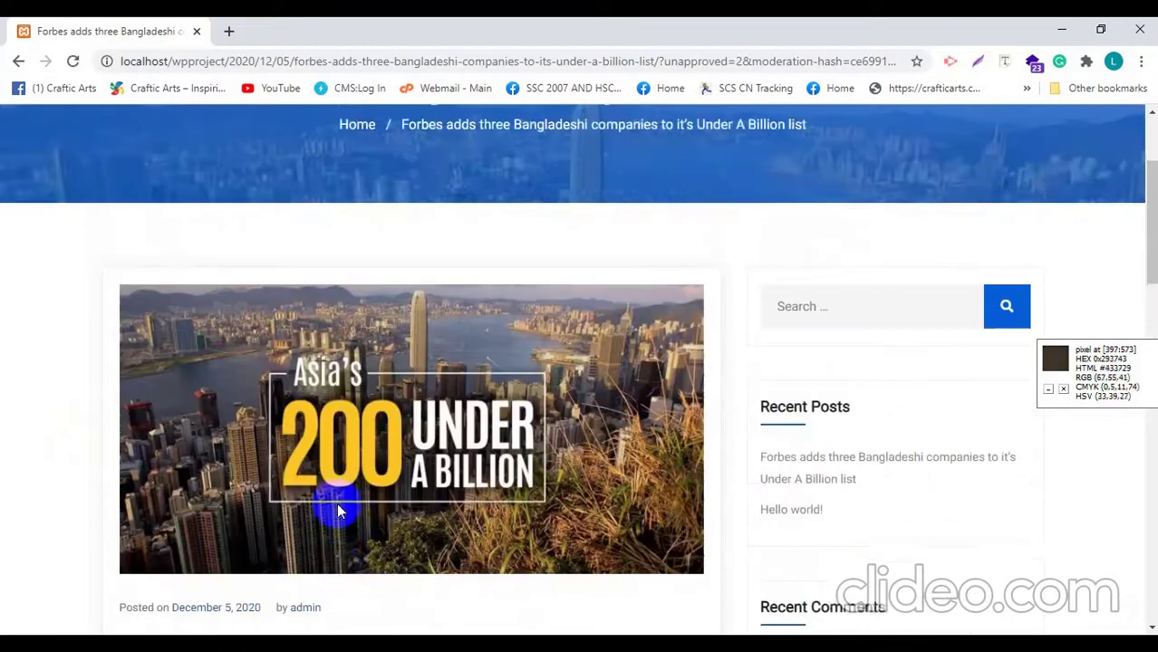
scroll(333, 481, down, 4)
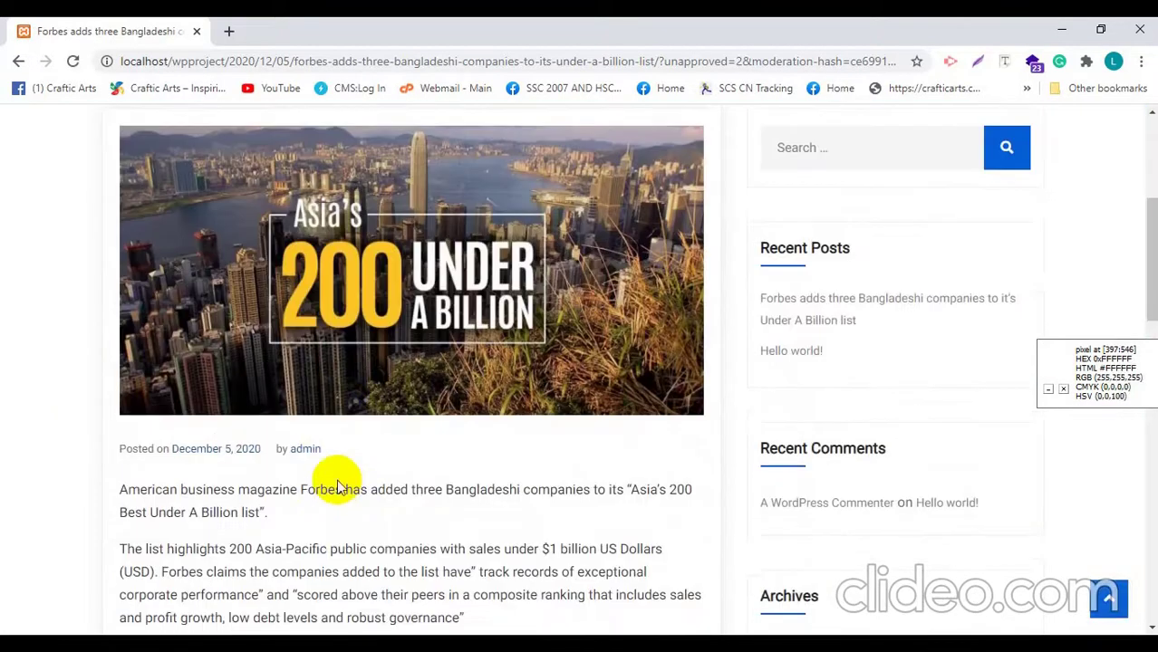
scroll(336, 479, down, 8)
scroll(190, 367, up, 10)
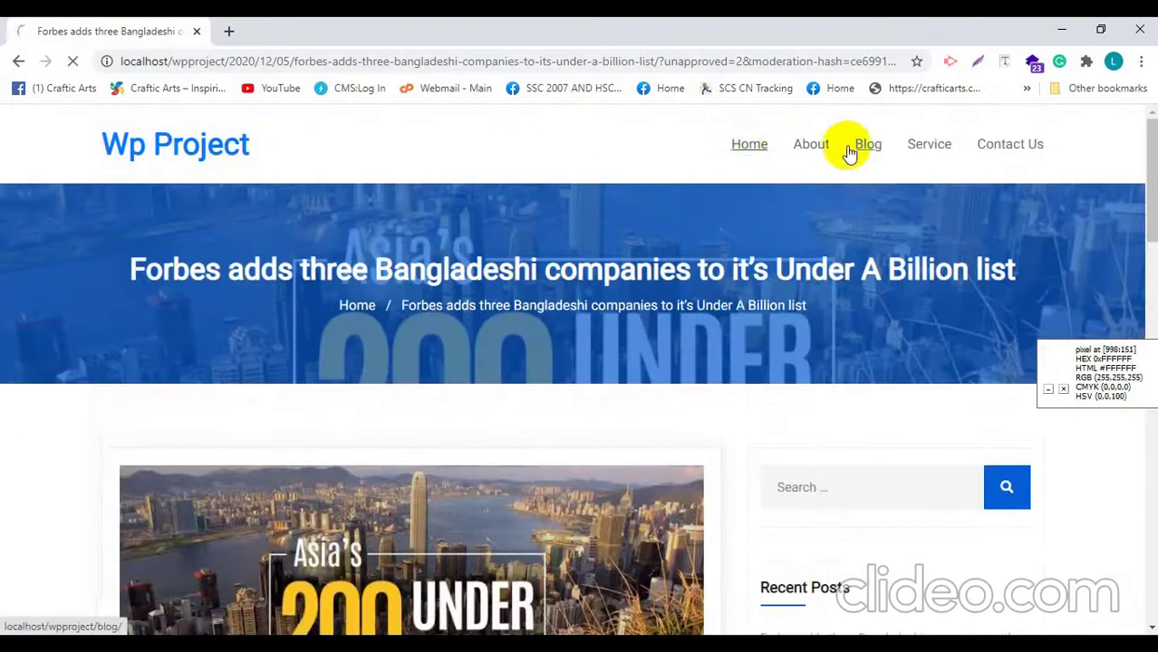
Step: Reopen the Forbes post from the Blog listing and confirm the comment isn't publicly shown
click(865, 148)
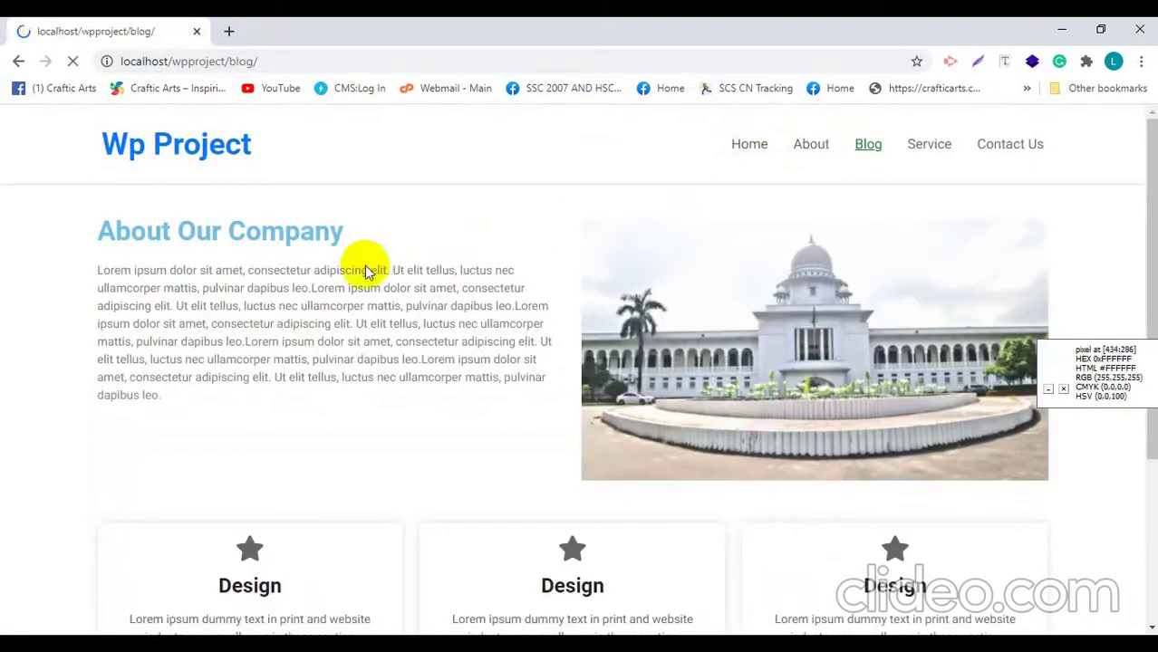
scroll(341, 294, down, 5)
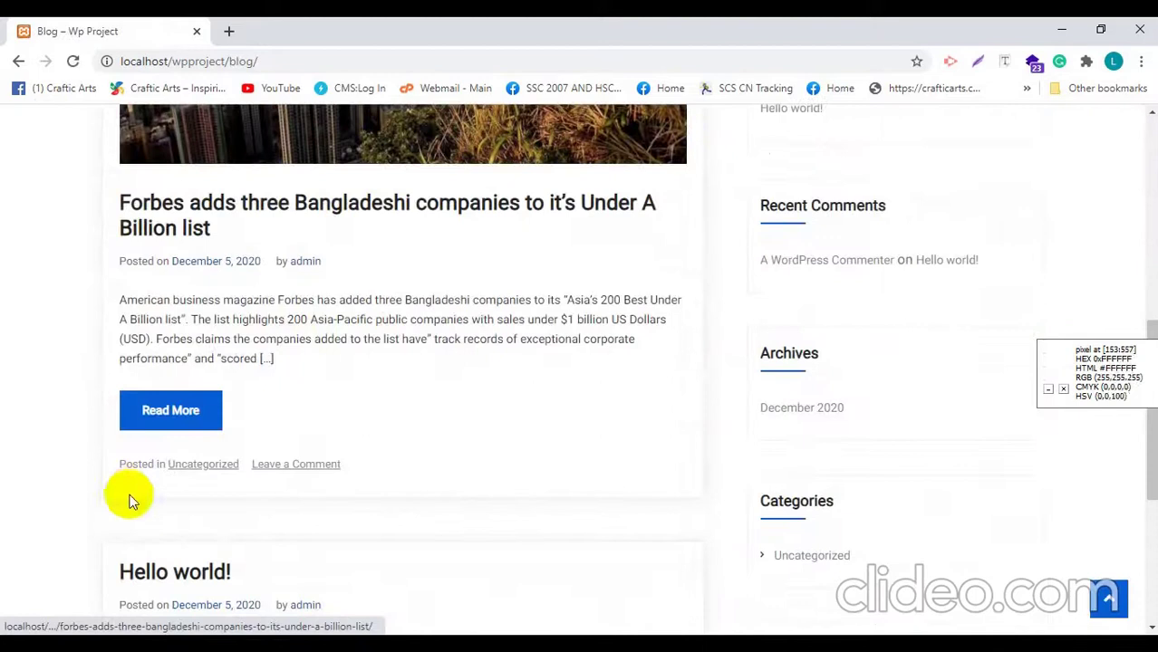
click(194, 413)
scroll(310, 353, down, 10)
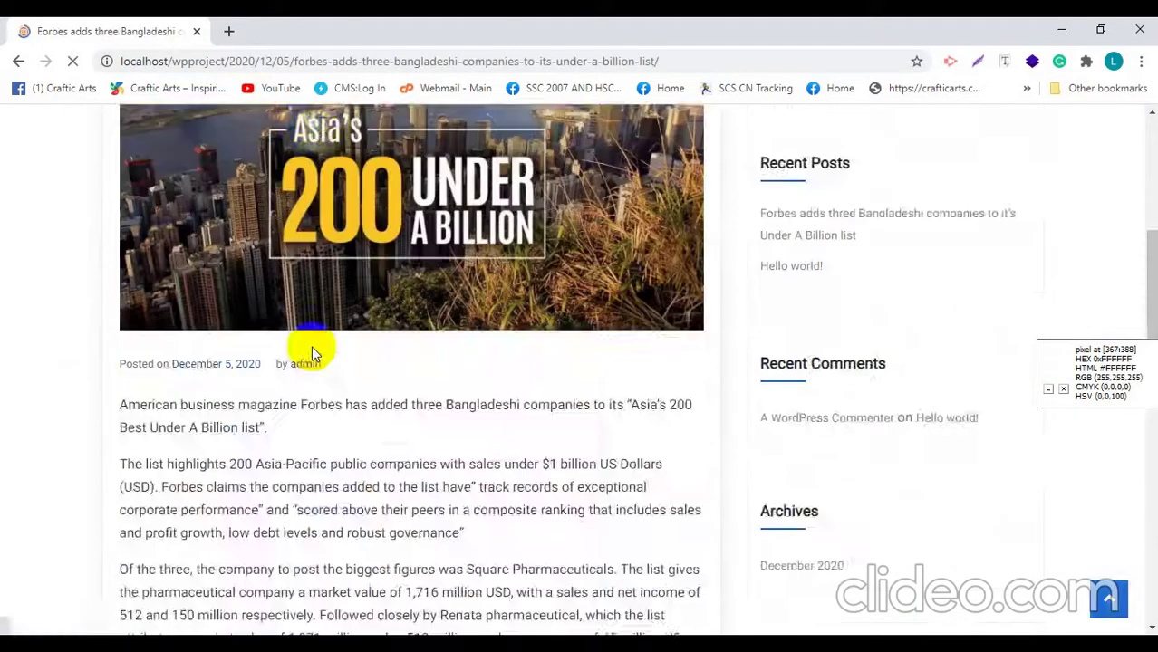
scroll(310, 362, up, 3)
scroll(91, 237, up, 4)
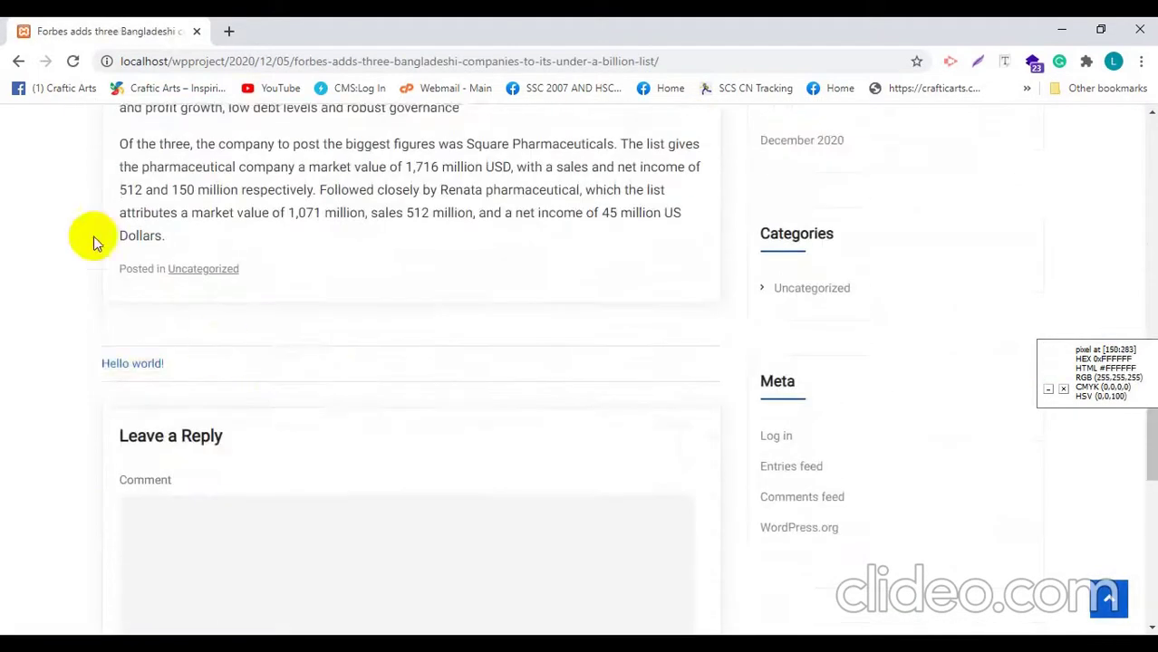
scroll(121, 305, down, 5)
scroll(240, 237, down, 1)
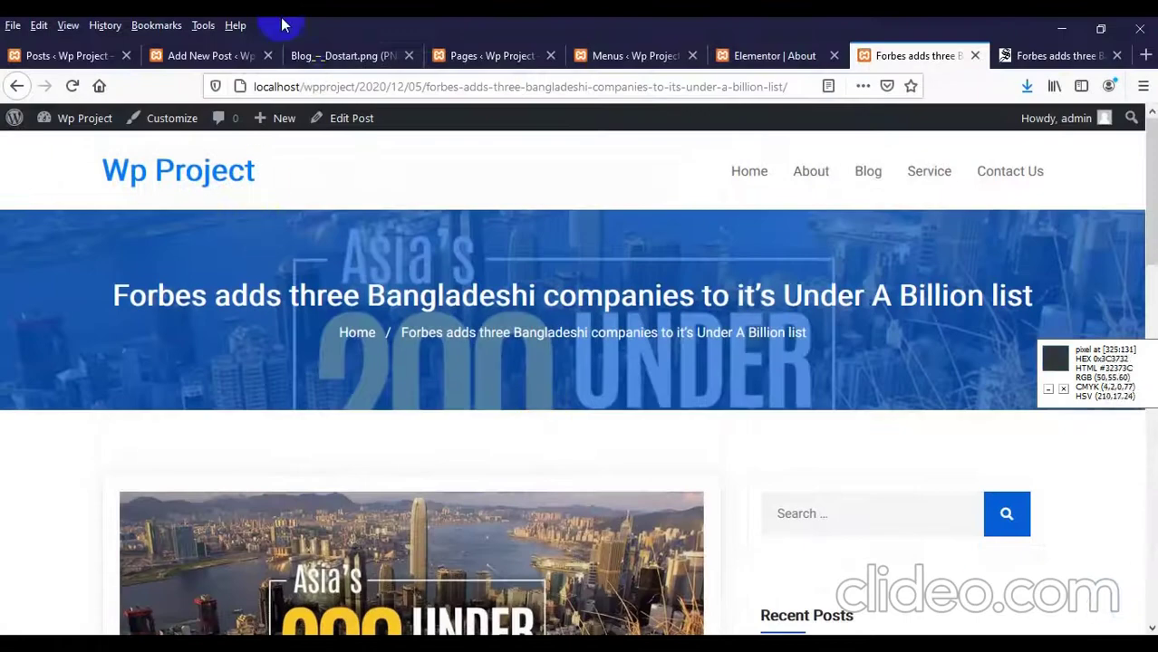
Step: Approve the pending 'Nice Post' comment from the WordPress admin
click(219, 59)
click(55, 59)
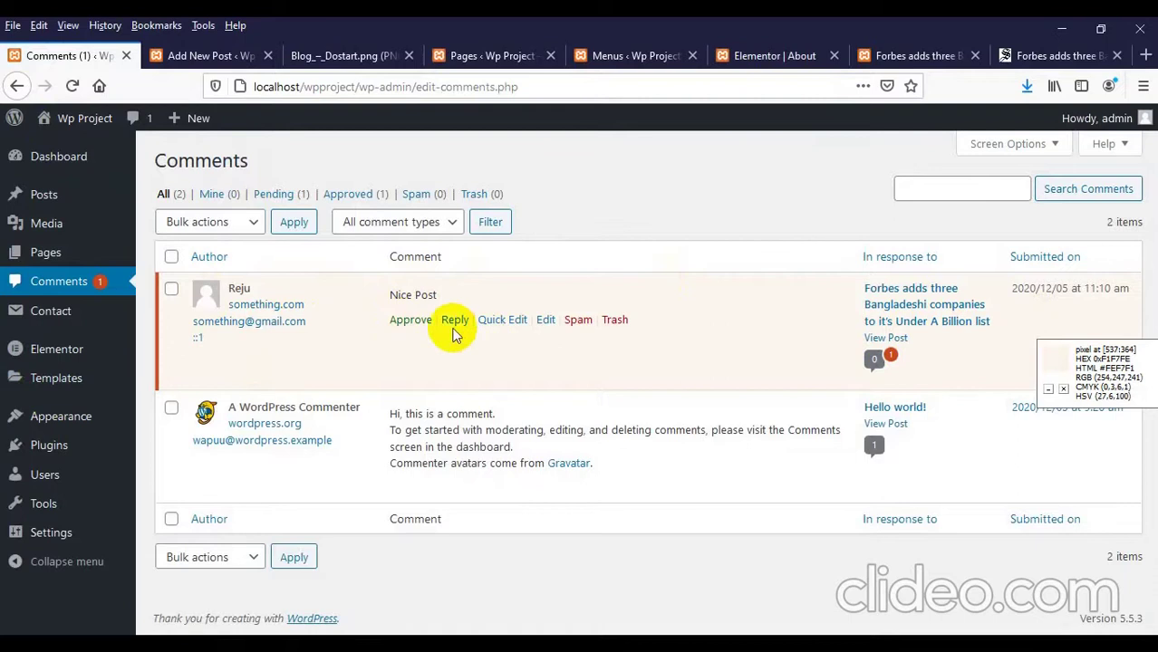
click(410, 320)
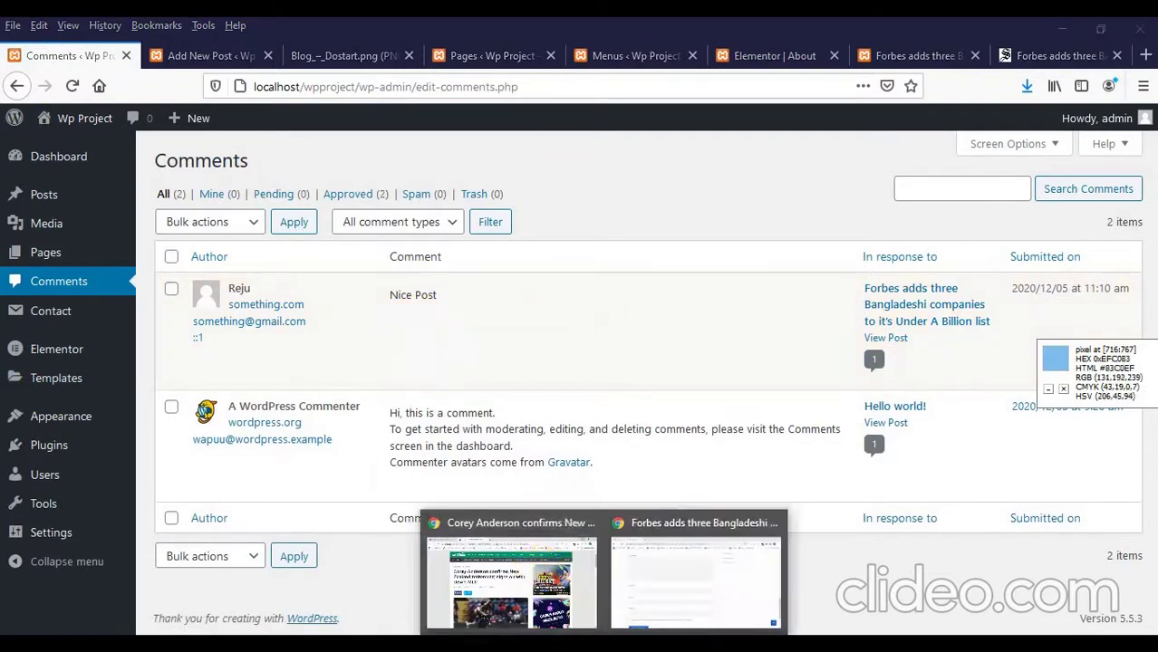
click(541, 576)
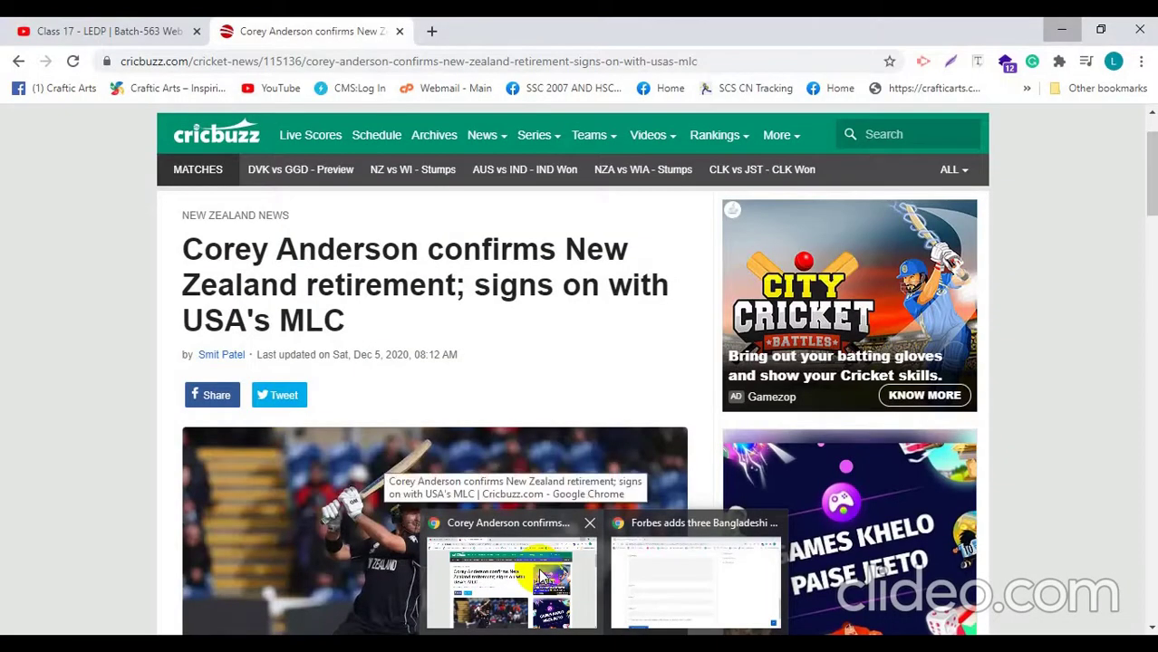
Step: Close the extra new-tab Chrome window and bring back the Forbes post window
click(541, 576)
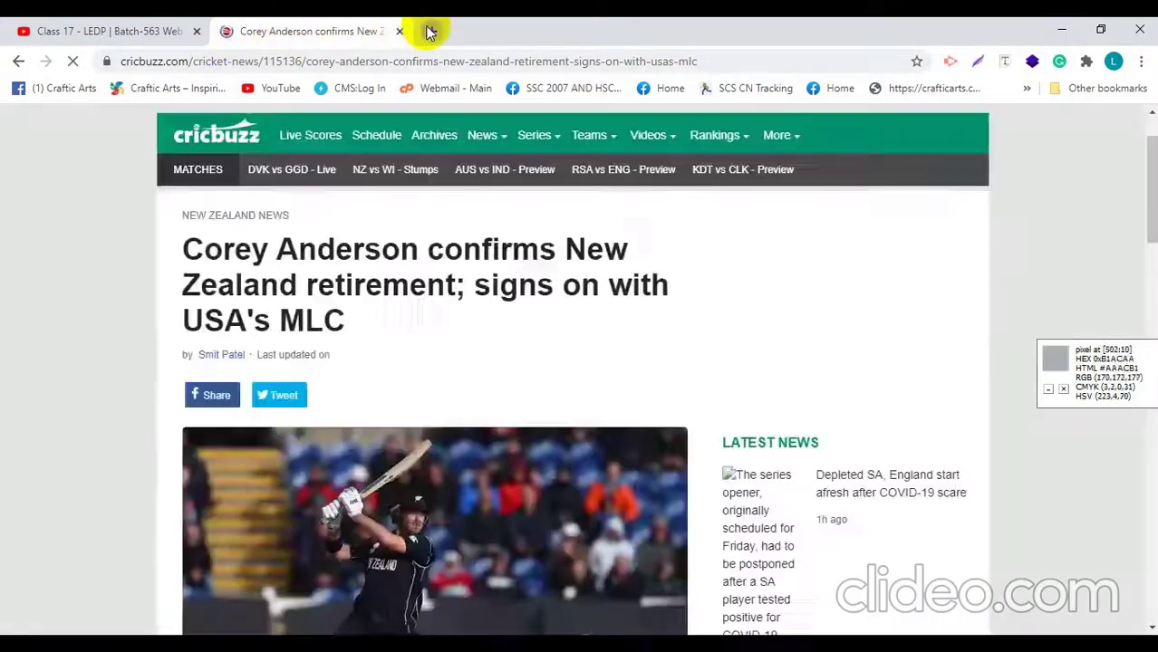
click(430, 30)
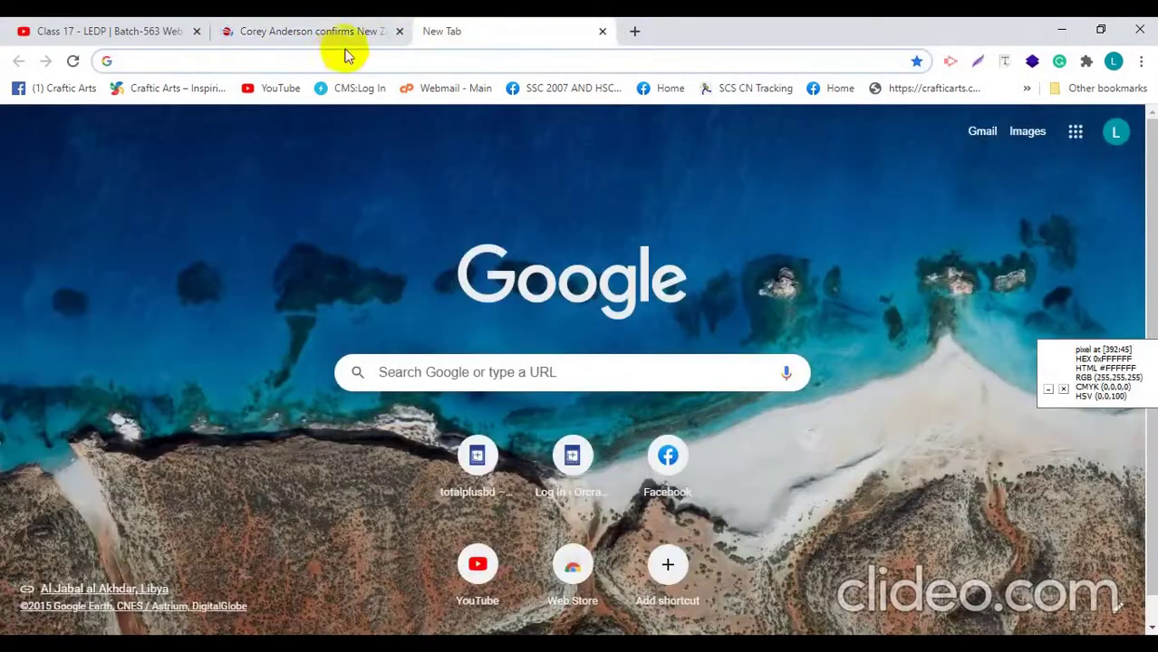
click(579, 630)
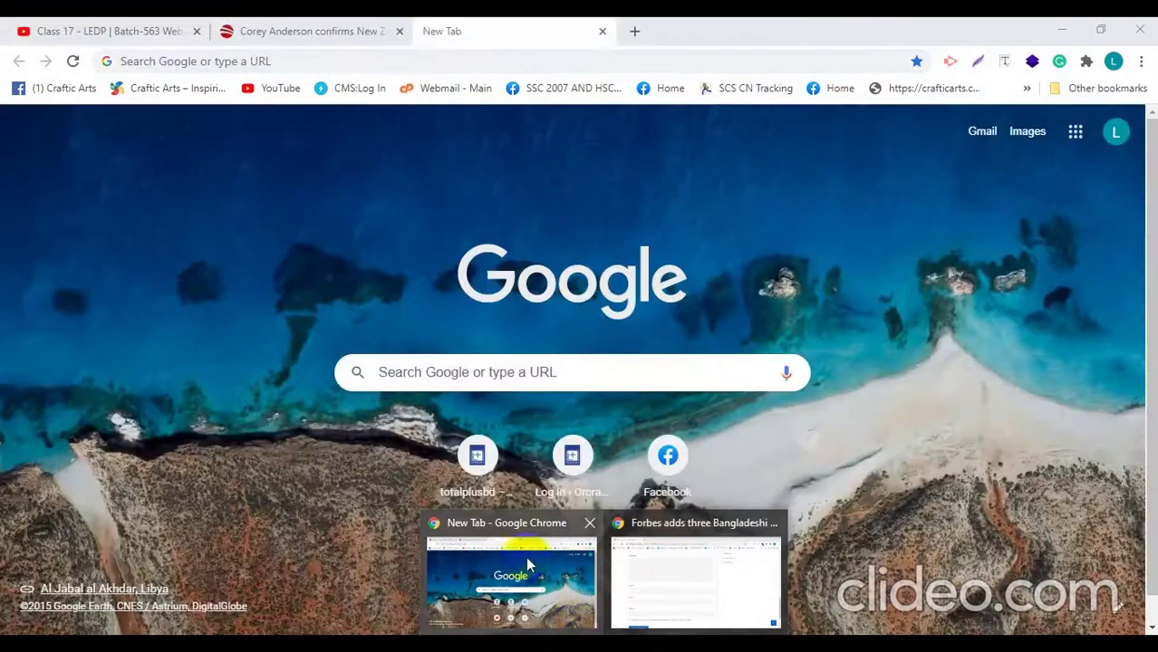
click(590, 525)
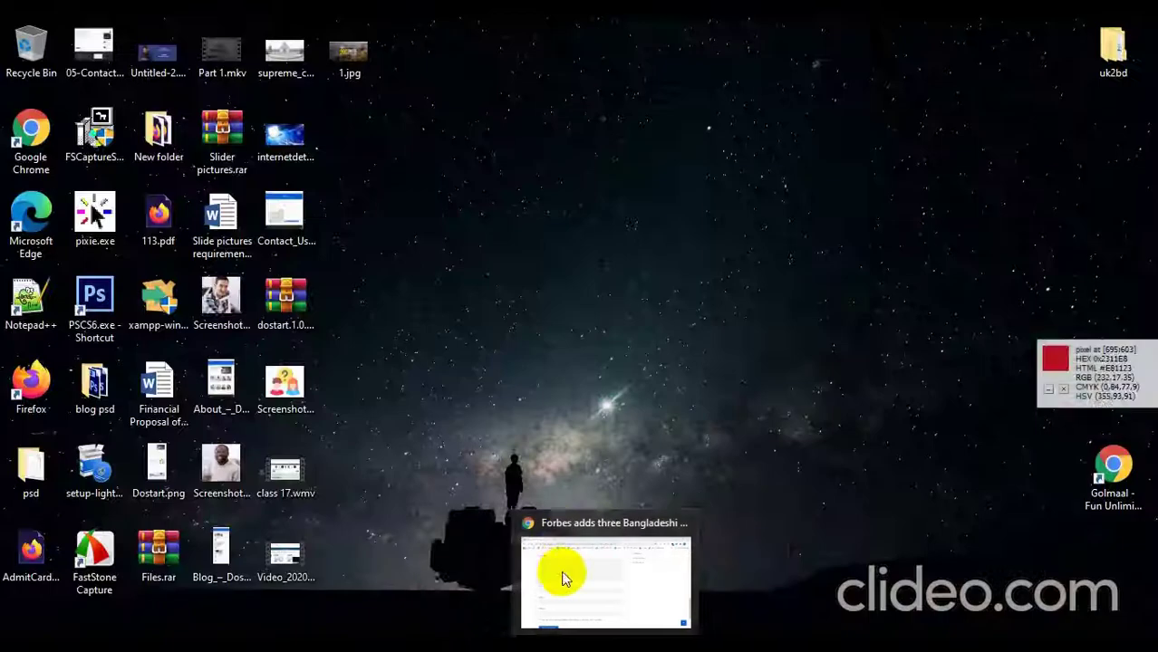
click(560, 571)
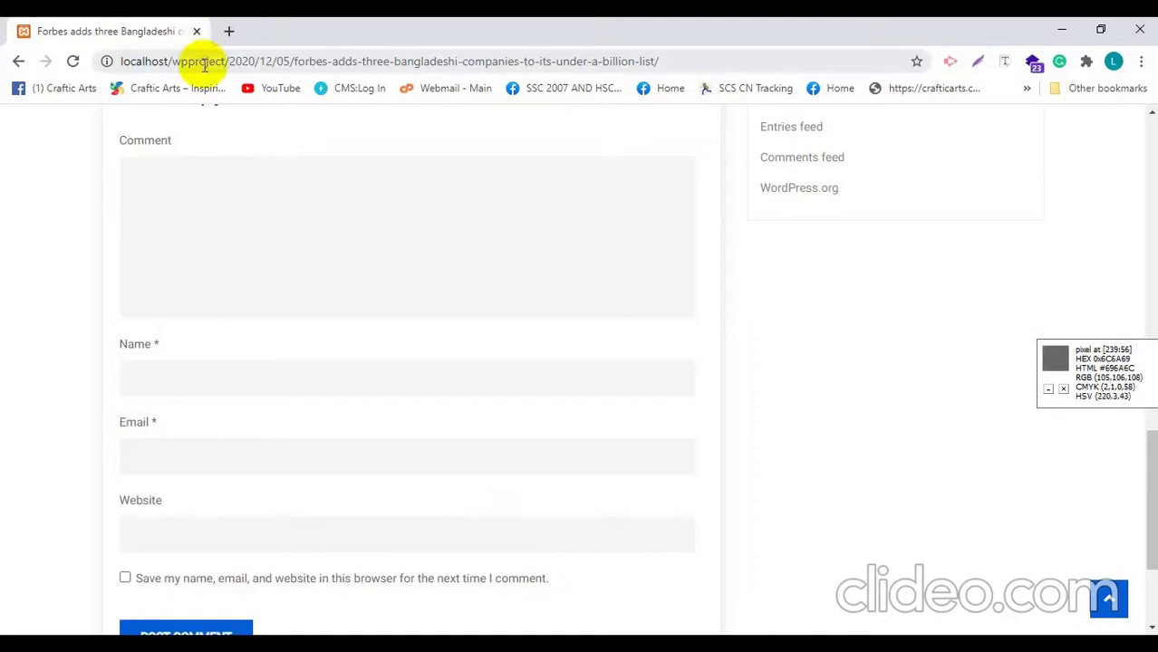
Step: Enter localhost/wp in the address bar to load the Wp Project home page
click(205, 65)
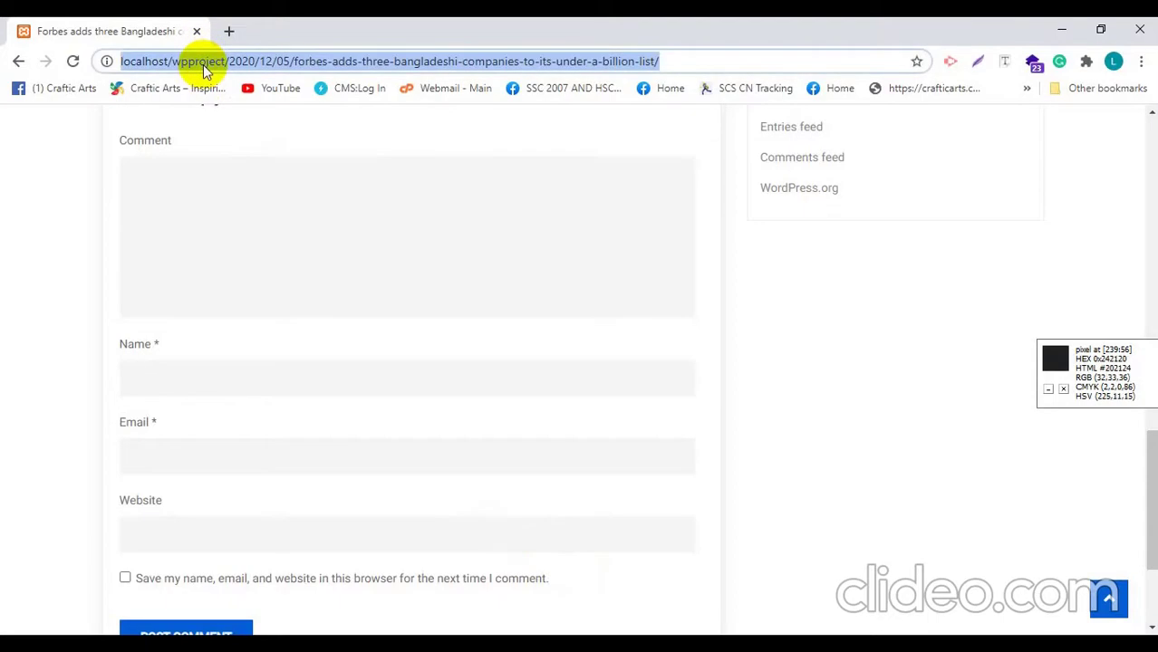
text(localho)
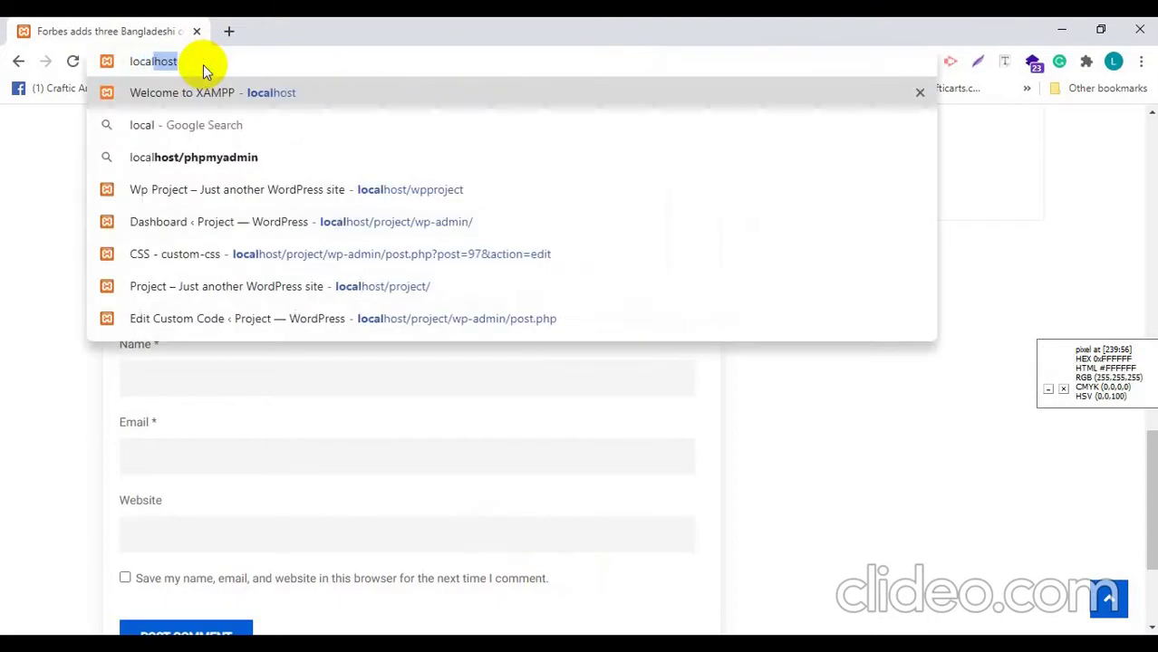
text(st/)
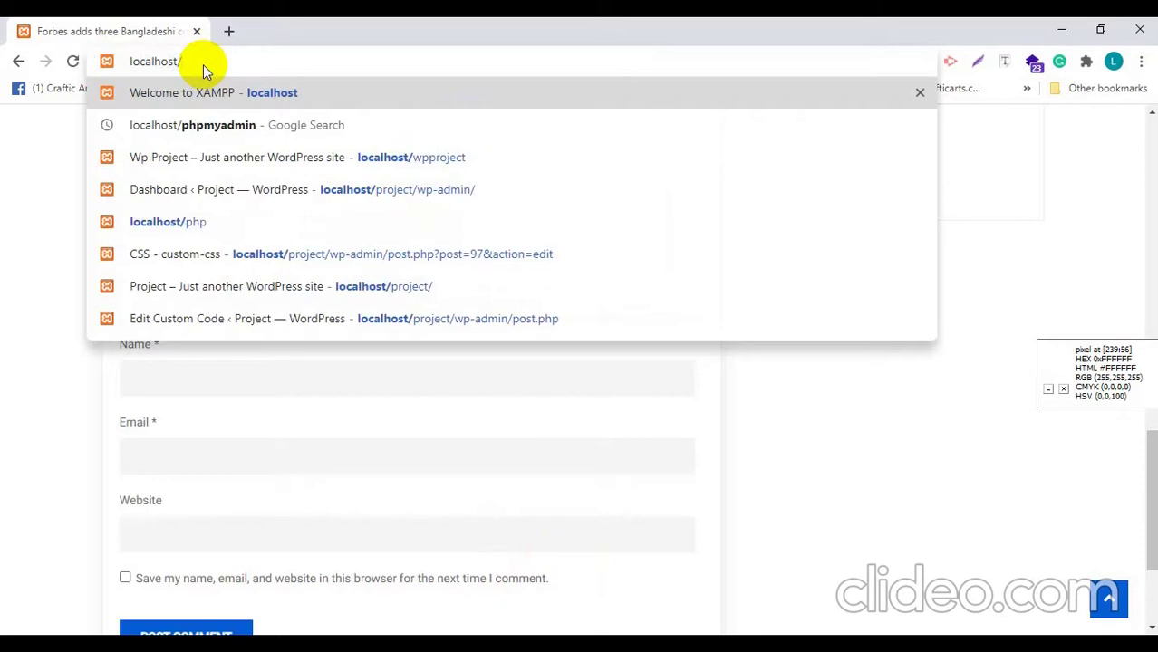
text(wp)
key(Return)
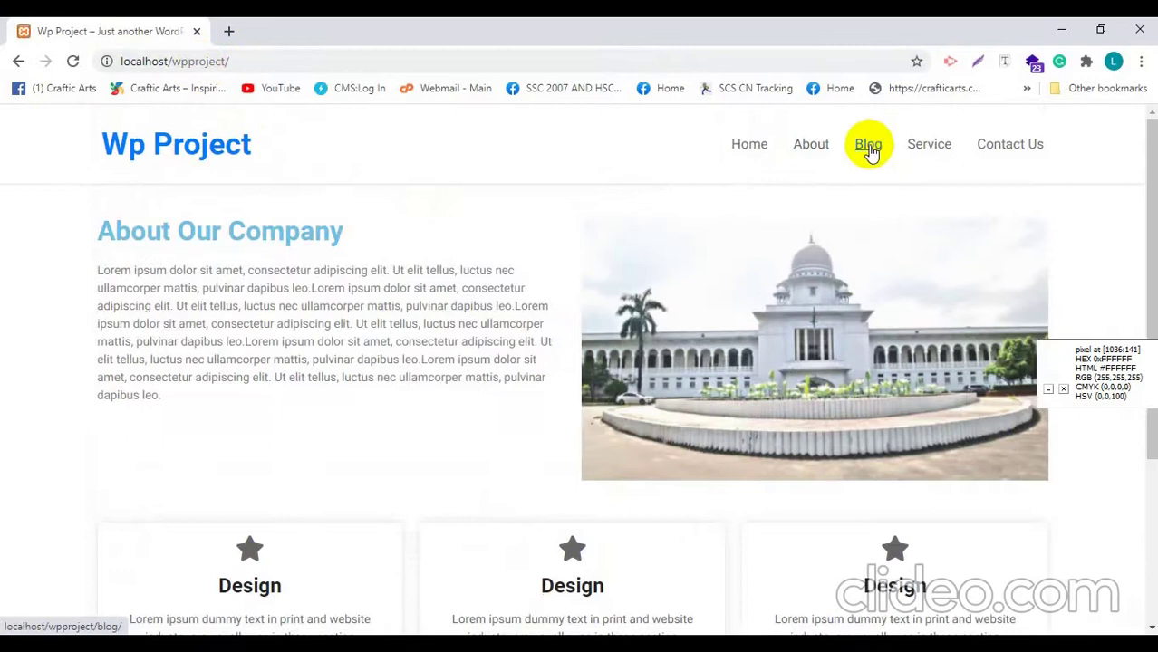
Step: Go to the site's Blog page and open the Forbes post
click(867, 146)
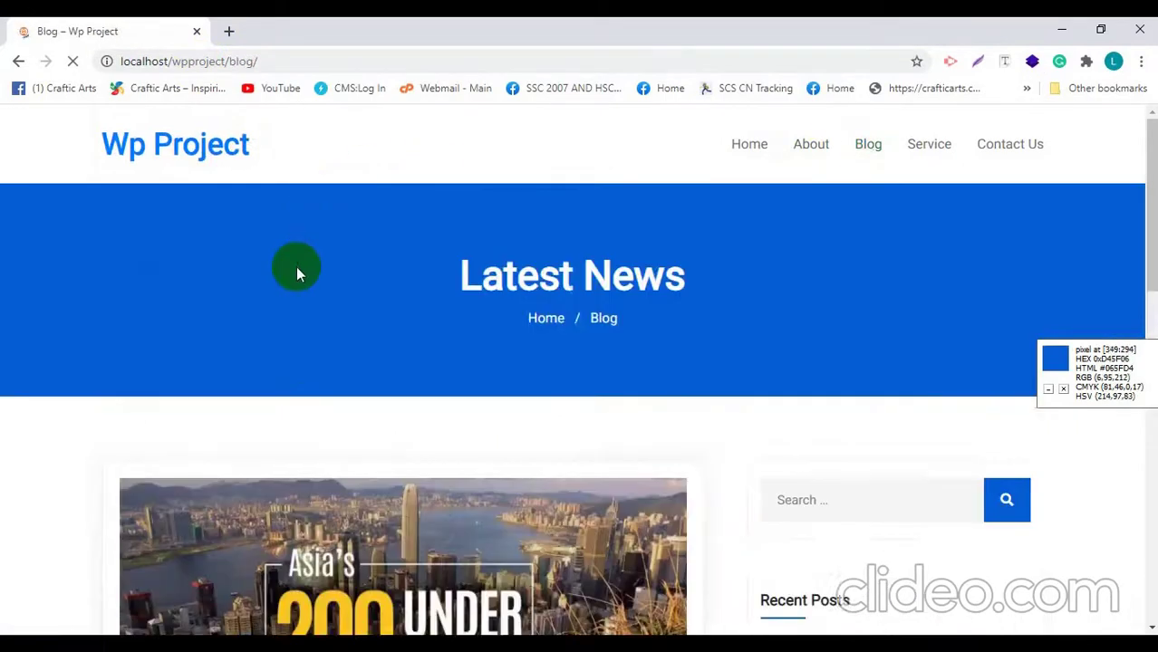
scroll(290, 290, down, 3)
scroll(271, 319, down, 2)
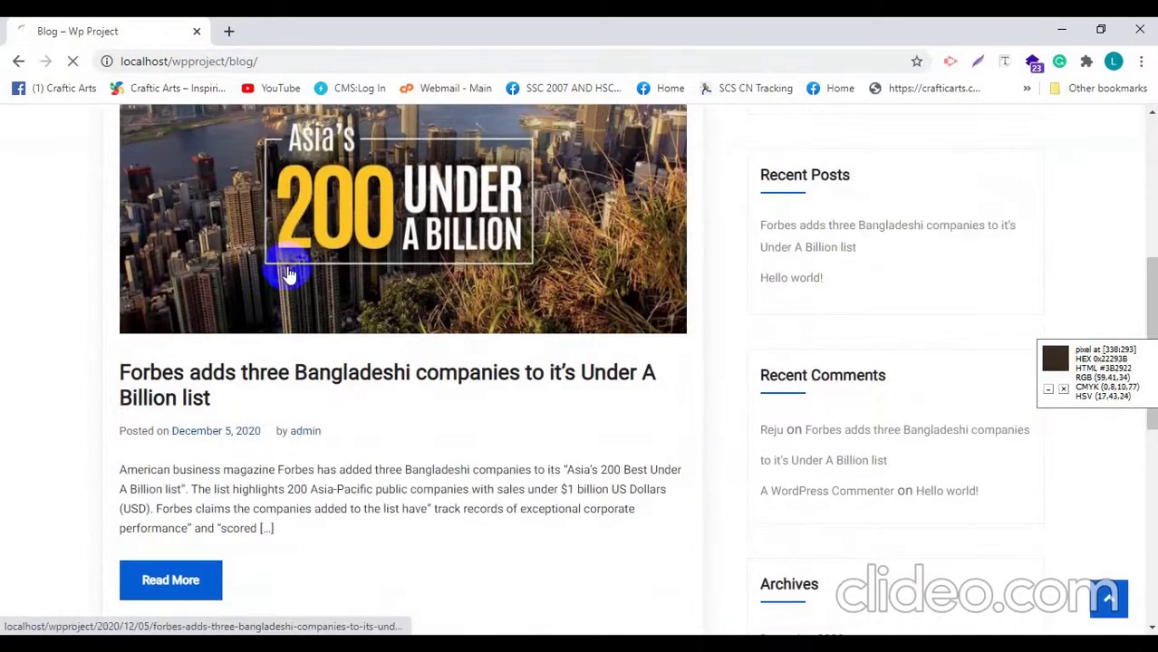
click(286, 275)
Step: Scroll to the Forbes post's comments and check that the approved 'Nice Post' comment appears
scroll(290, 272, down, 10)
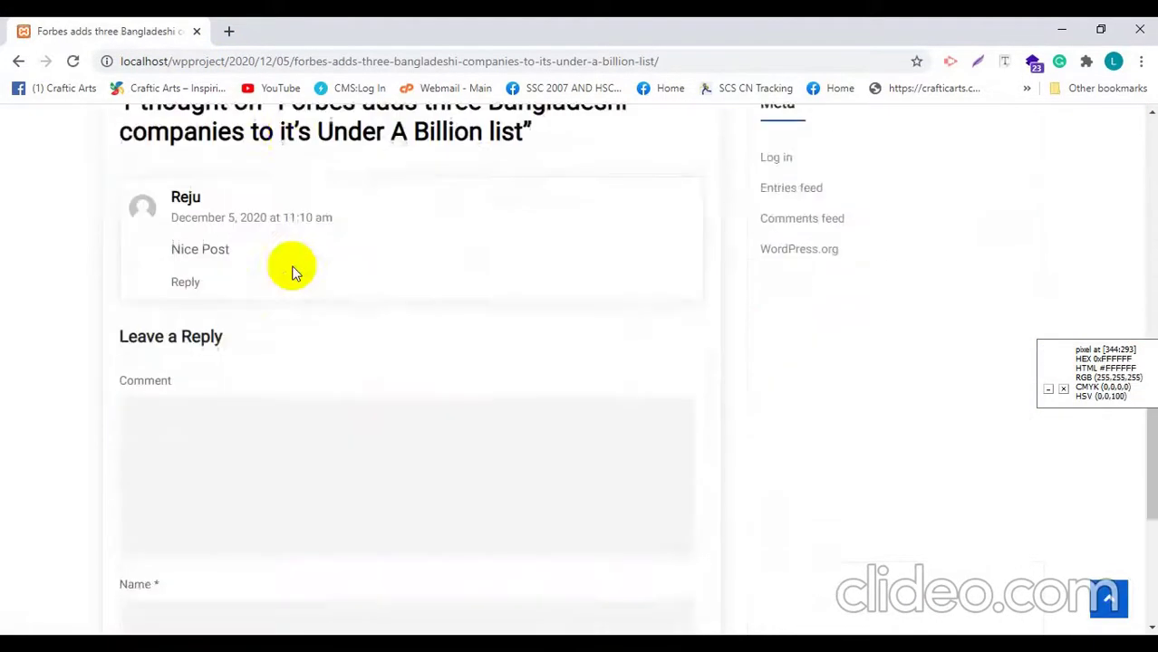
scroll(137, 305, up, 2)
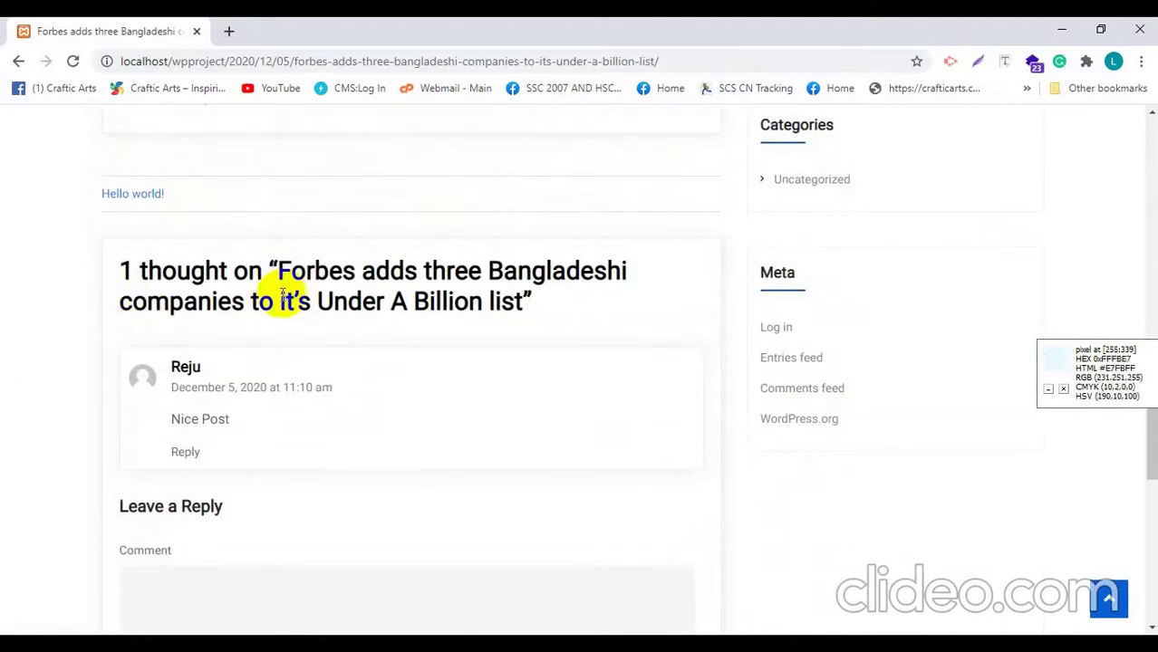
scroll(163, 299, down, 2)
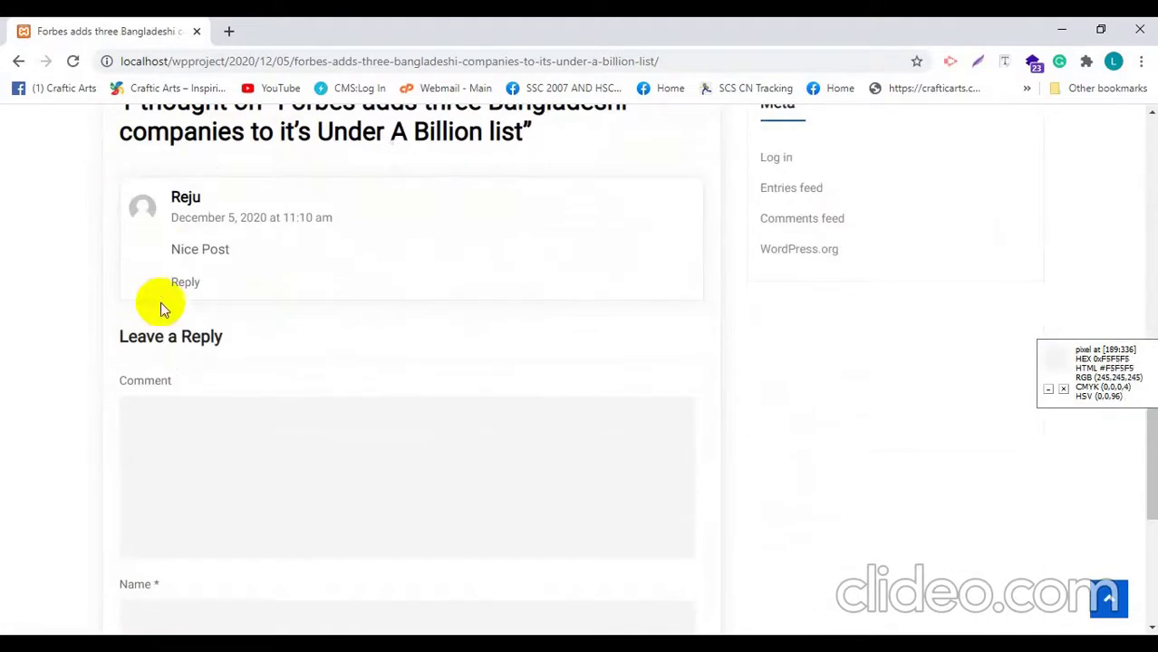
drag(184, 251, 227, 266)
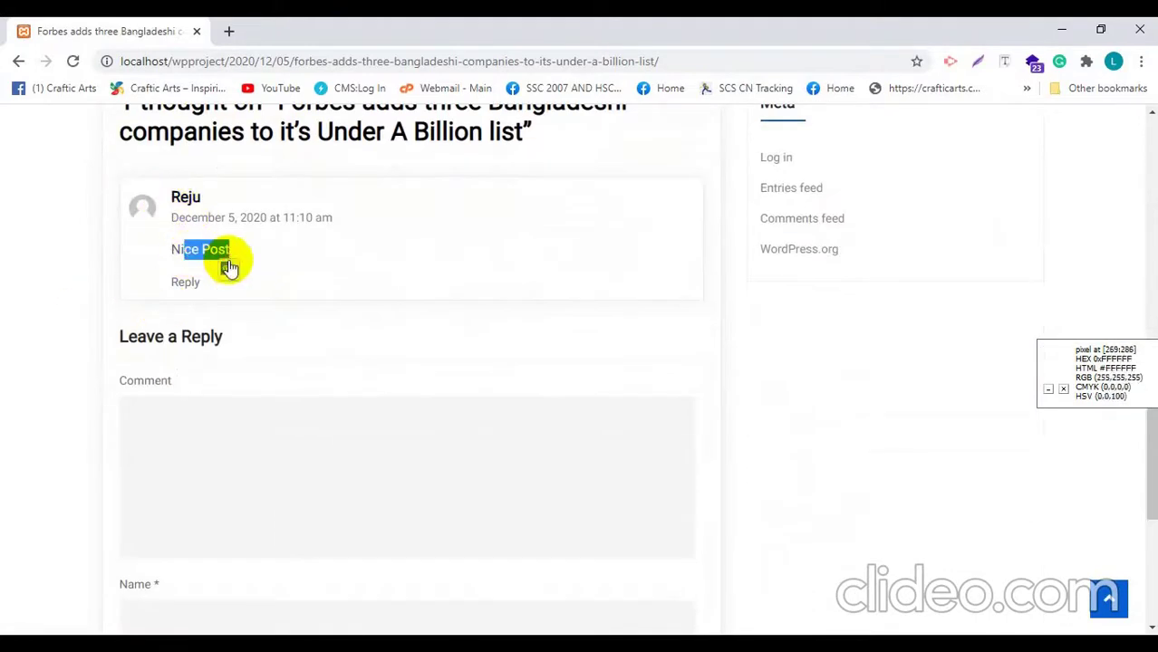
scroll(193, 261, down, 1)
click(23, 245)
scroll(95, 193, down, 2)
scroll(181, 233, up, 2)
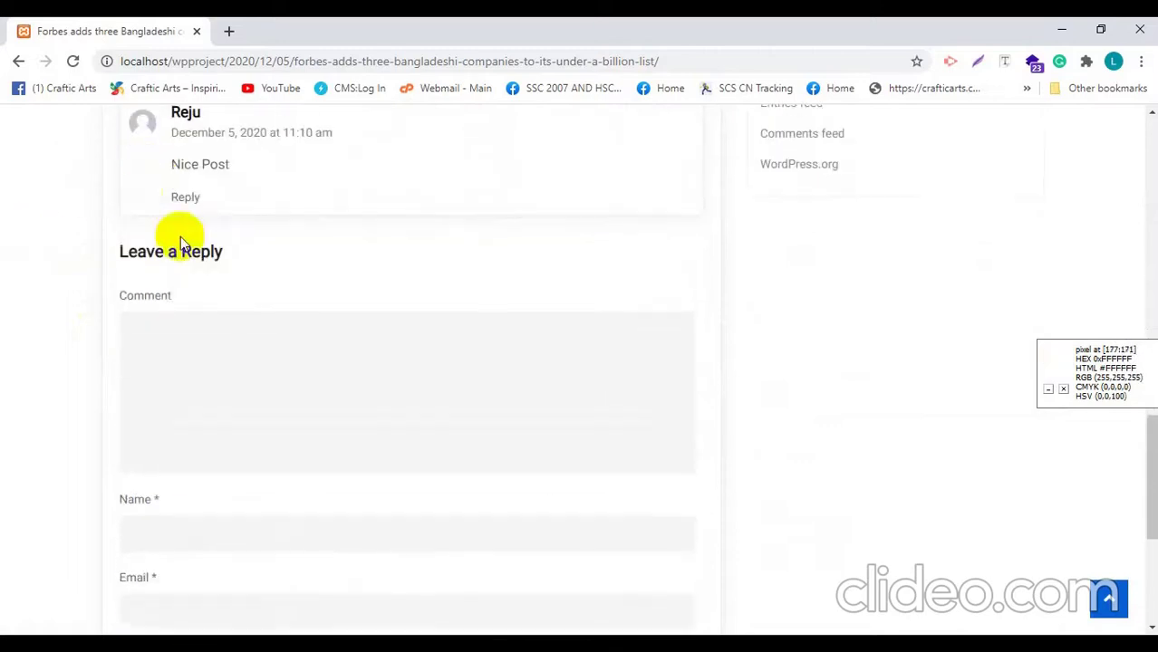
scroll(186, 222, up, 1)
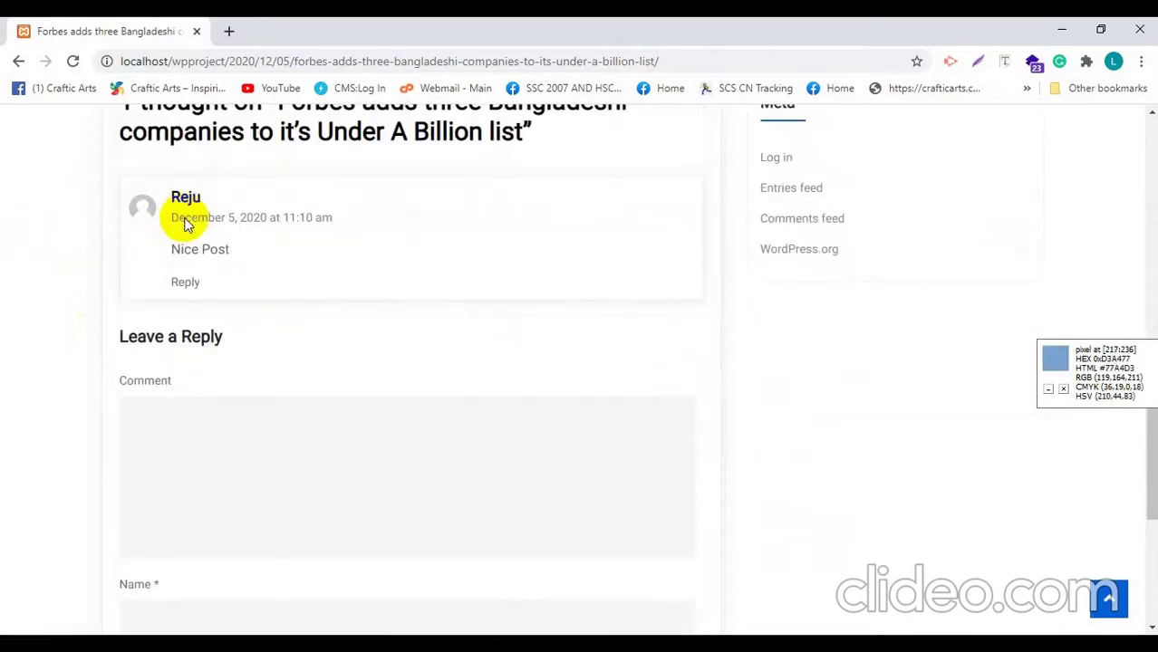
scroll(185, 225, down, 1)
scroll(195, 227, up, 6)
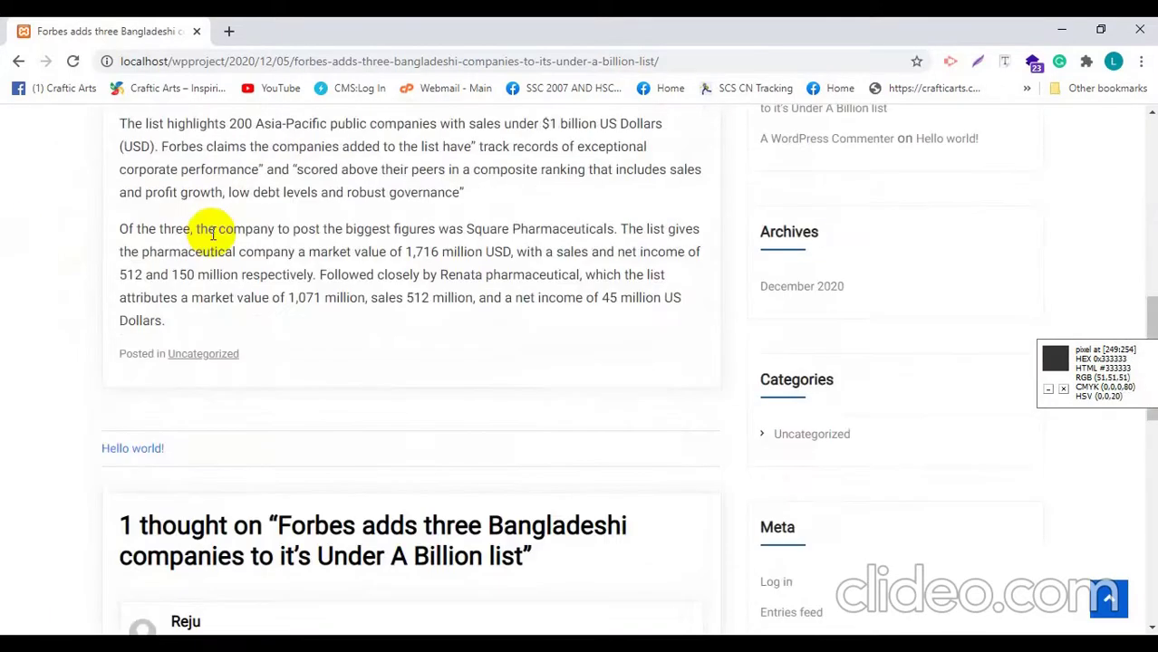
scroll(212, 234, down, 2)
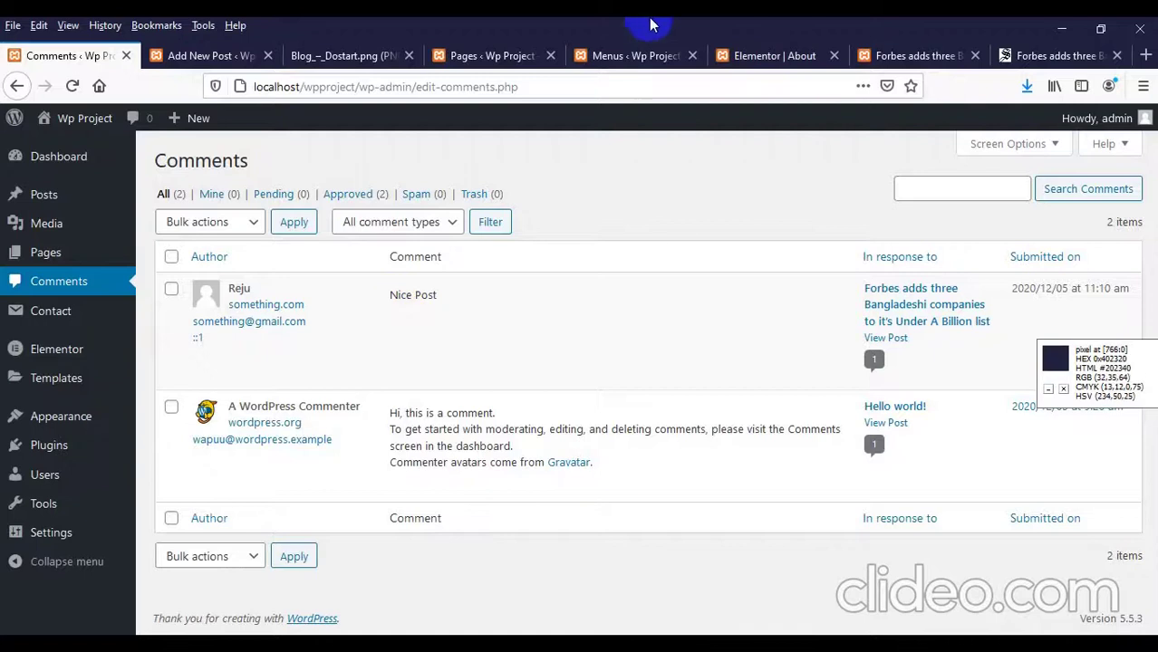
Step: Review the reference blog design in the Blog_-_Dostart.png image
click(338, 56)
scroll(310, 306, up, 3)
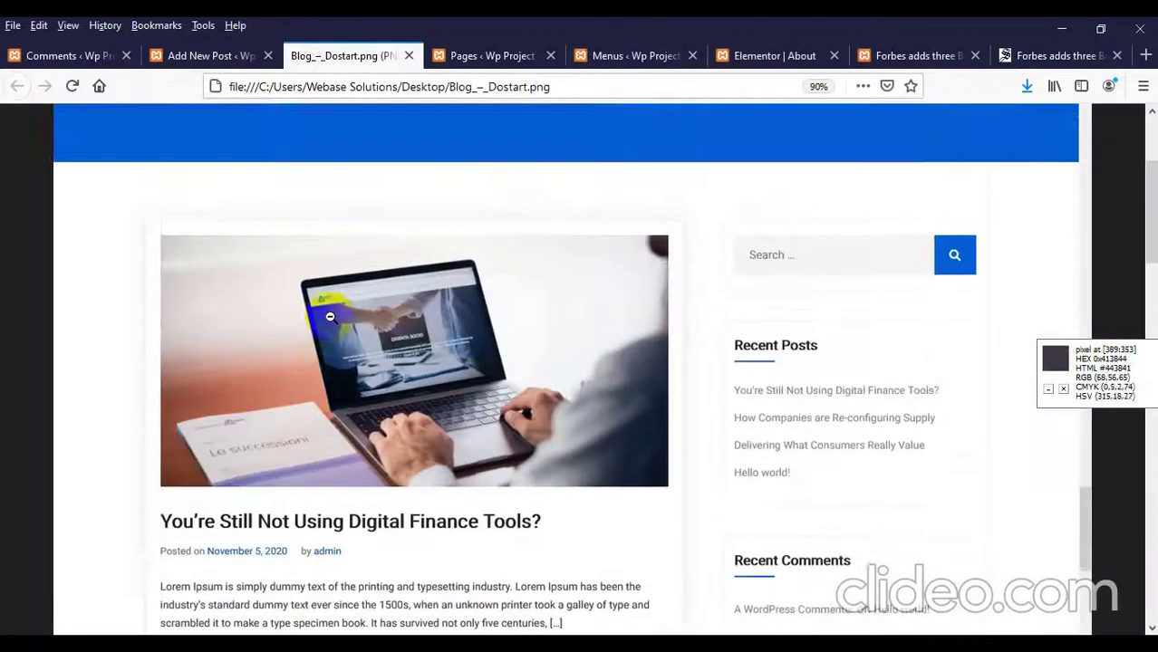
scroll(236, 385, down, 3)
scroll(265, 373, down, 3)
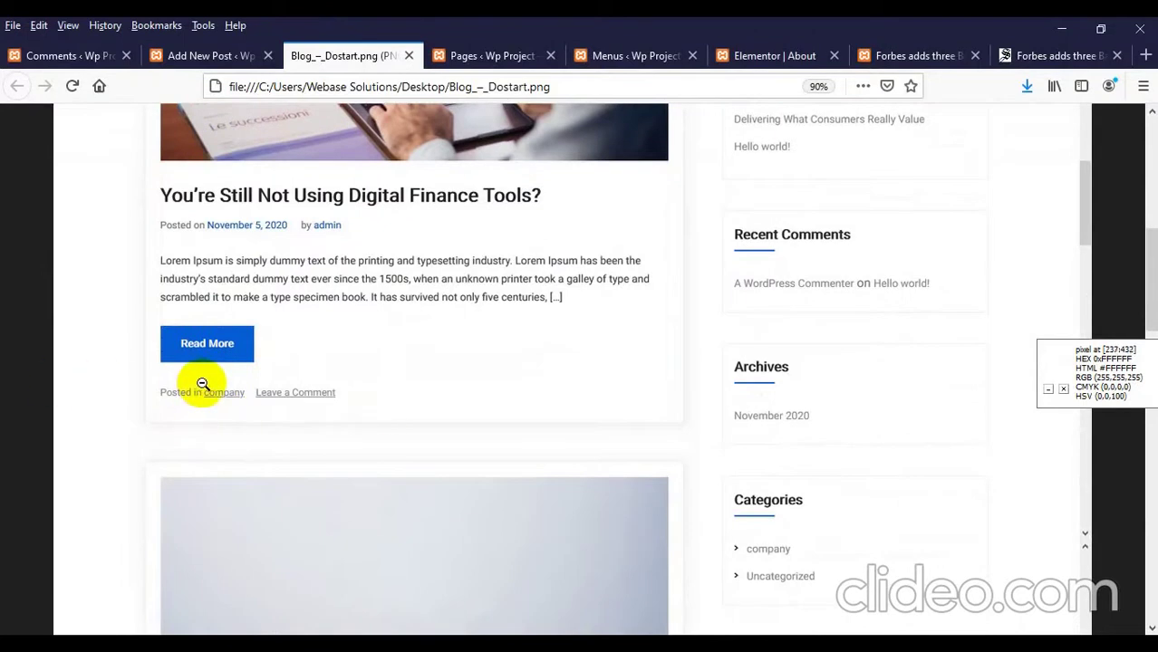
Step: Compare it against the live Forbes post page, then bring the Forbes post up in the editor
click(888, 45)
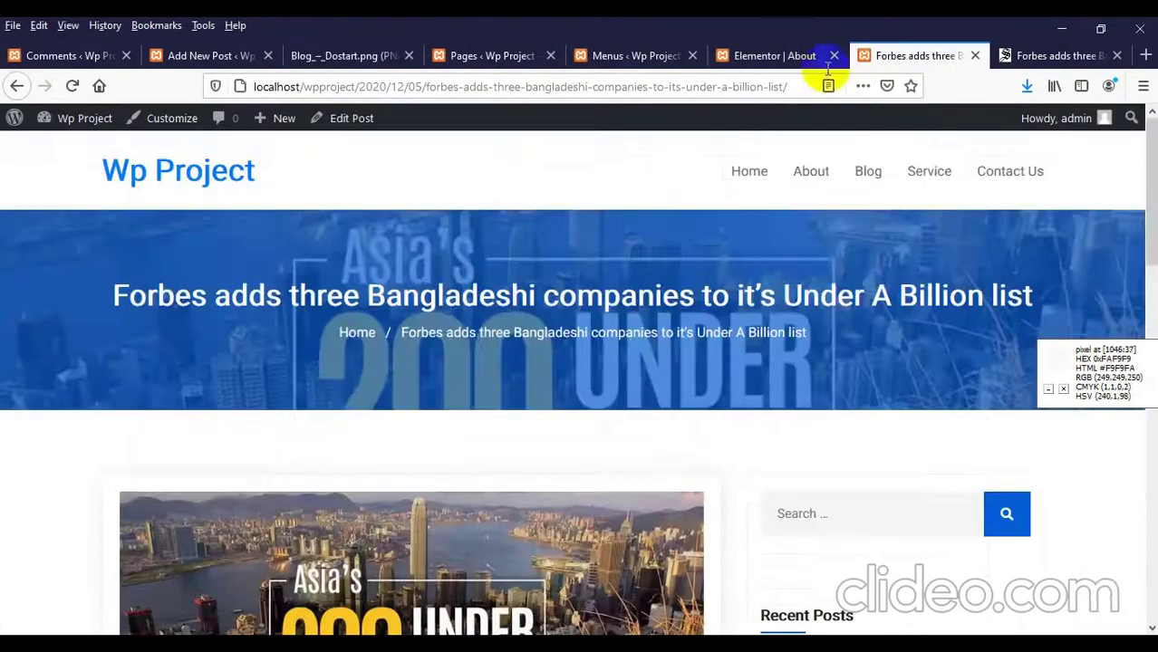
scroll(204, 367, down, 5)
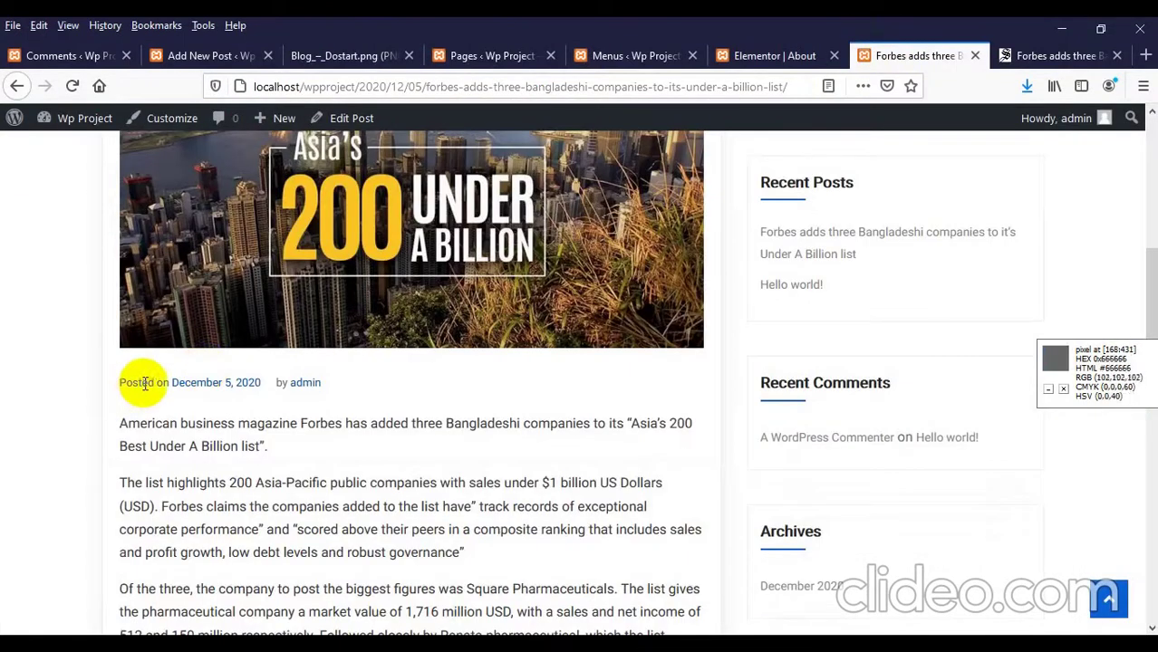
scroll(299, 385, down, 6)
scroll(316, 387, up, 10)
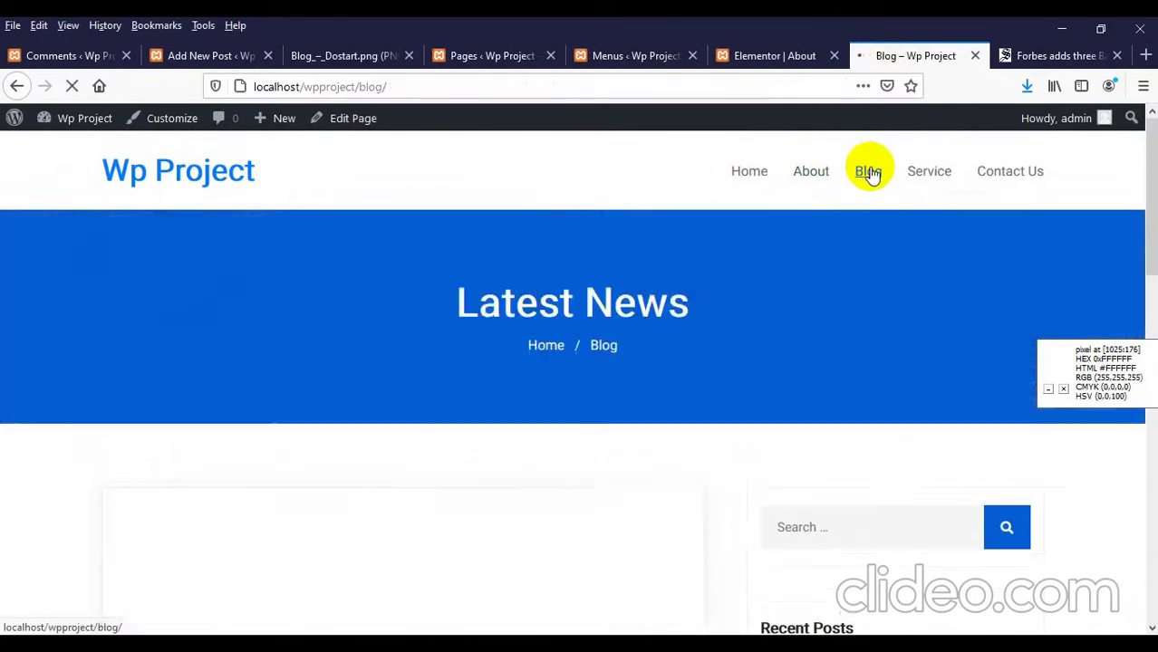
scroll(254, 426, down, 5)
scroll(249, 412, down, 7)
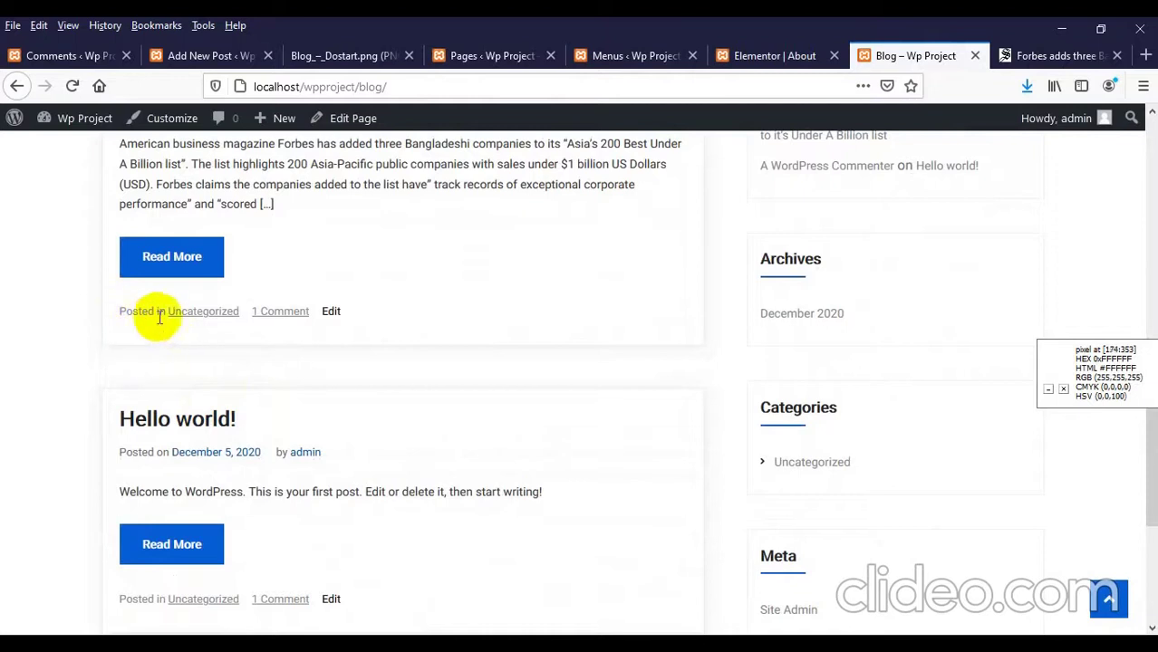
scroll(212, 308, down, 3)
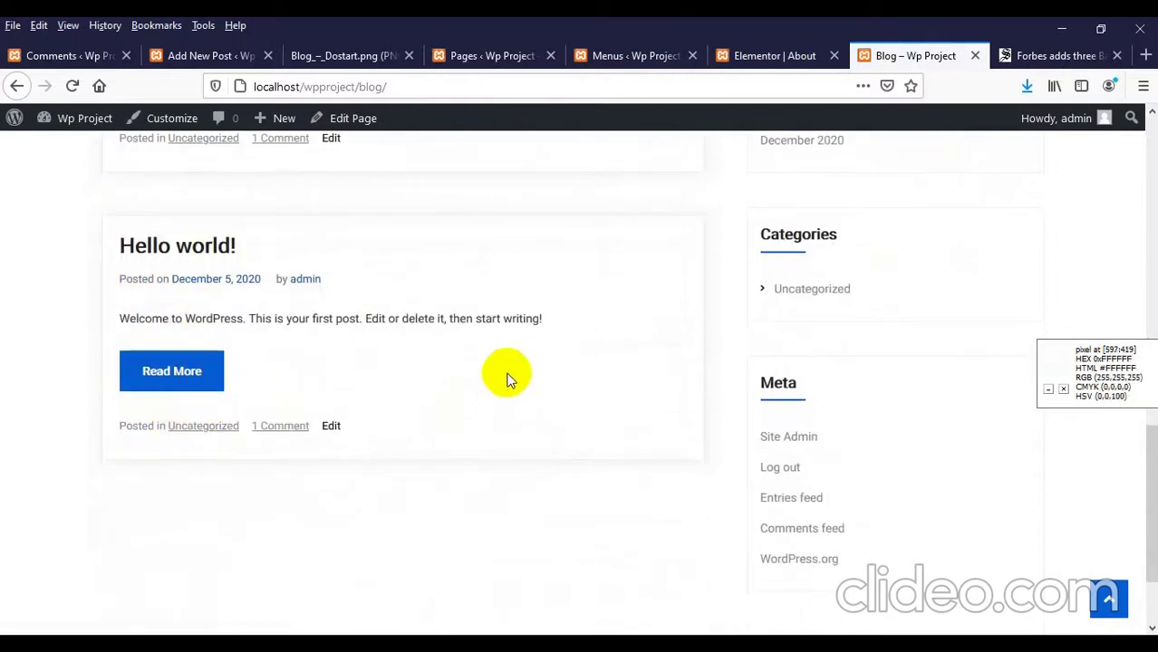
click(196, 52)
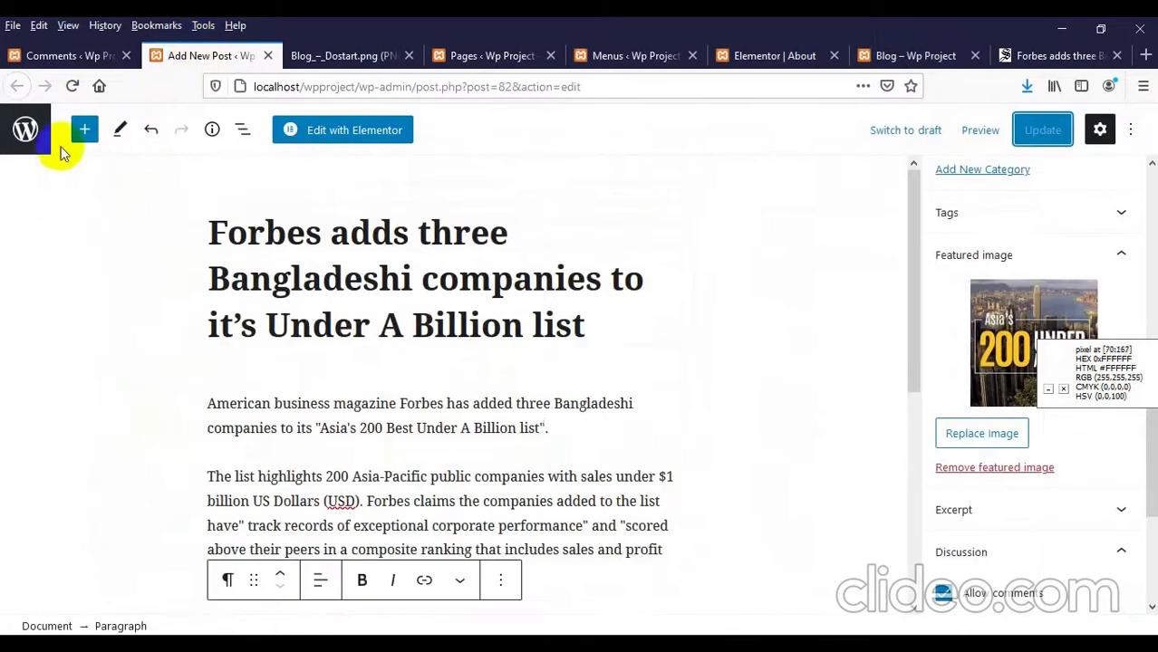
Step: Close the Forbes post editor and open a blank Add New Post in a new tab
click(267, 55)
click(84, 57)
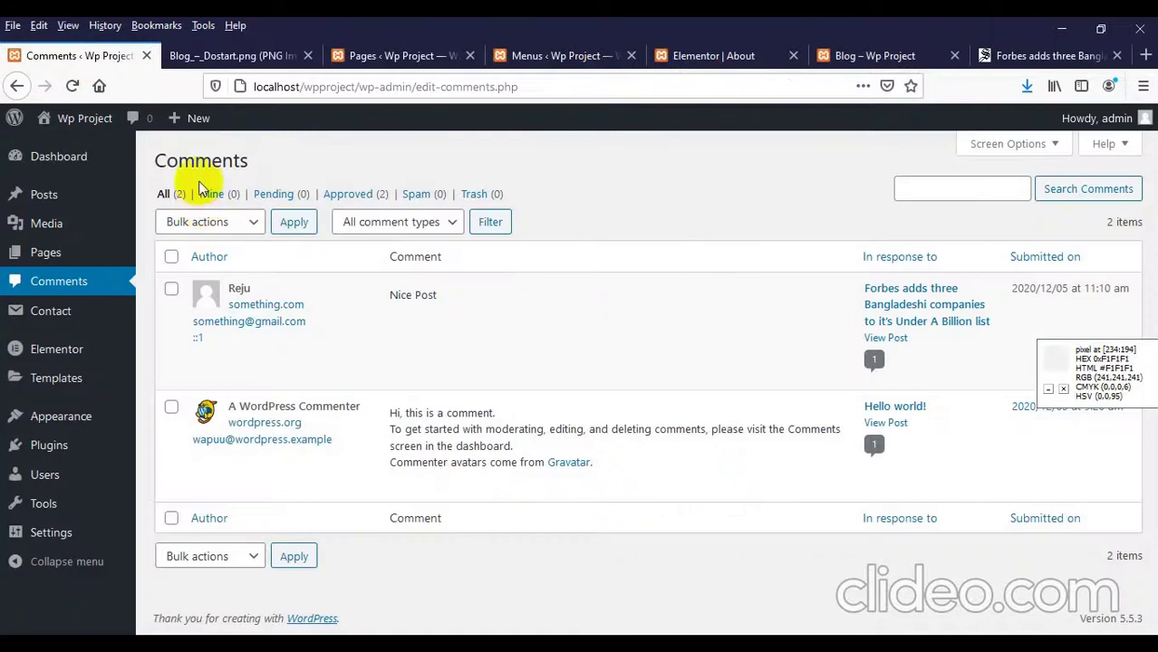
mouse_move(30, 240)
mouse_move(44, 197)
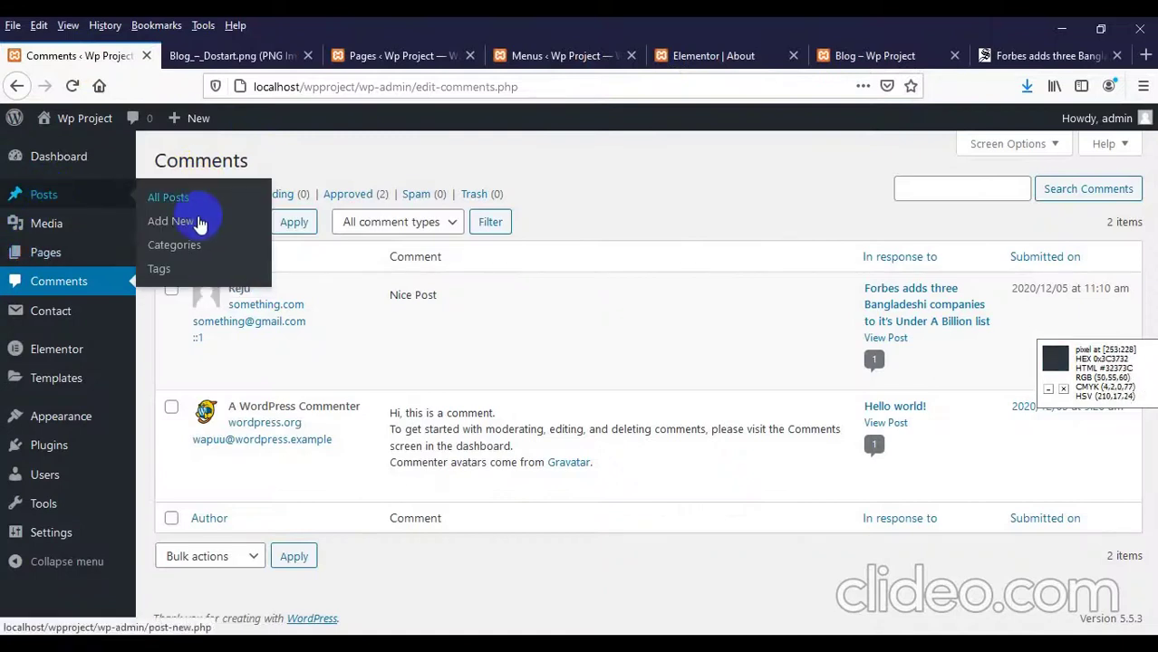
right_click(198, 221)
click(211, 232)
Step: Check the blank new post editor, then return to The Daily Star's Forbes article
click(197, 55)
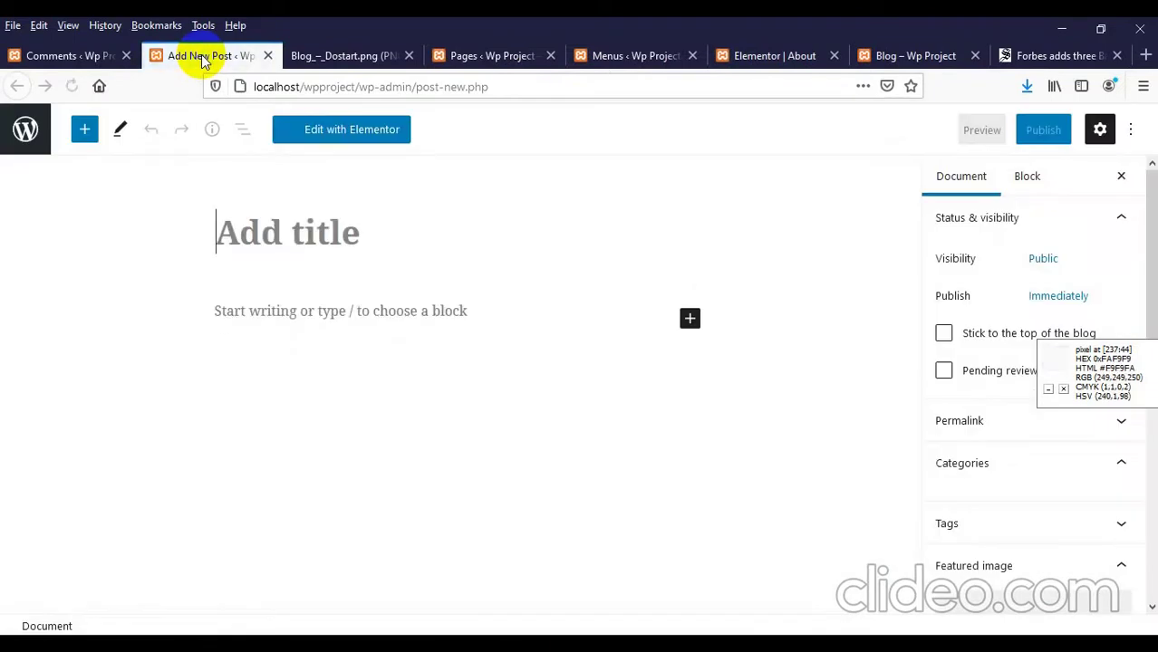
click(1022, 60)
scroll(355, 249, up, 10)
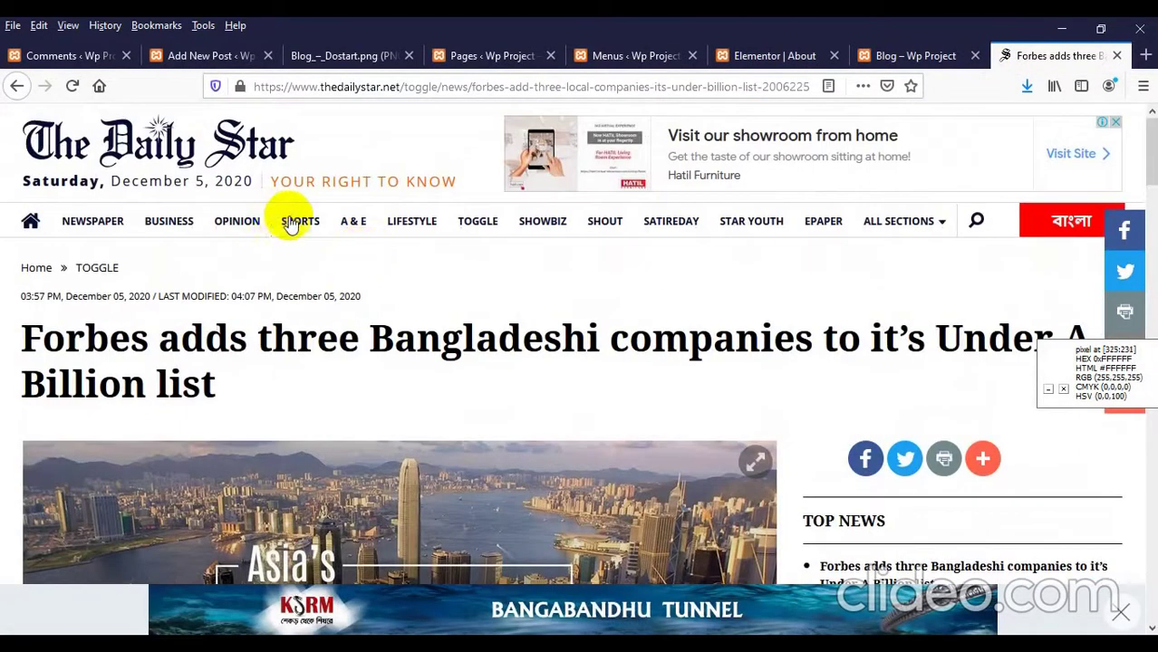
Step: Open The Daily Star's Sports section and its lead story 'The fifth goal was one too many'
click(297, 224)
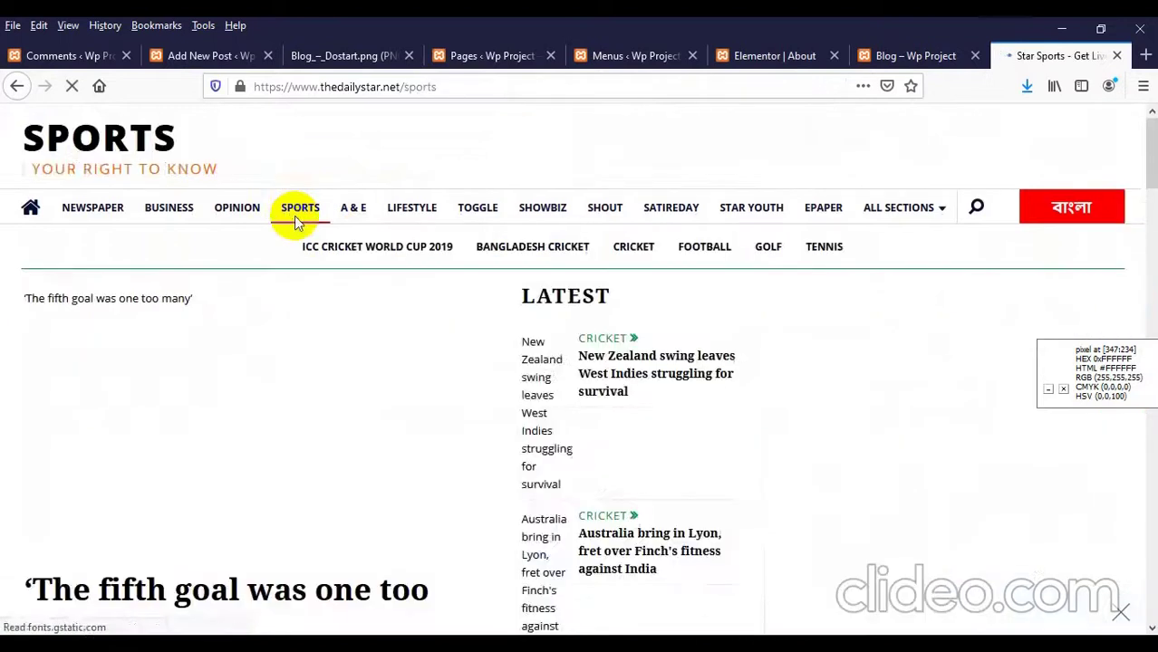
scroll(227, 258, down, 3)
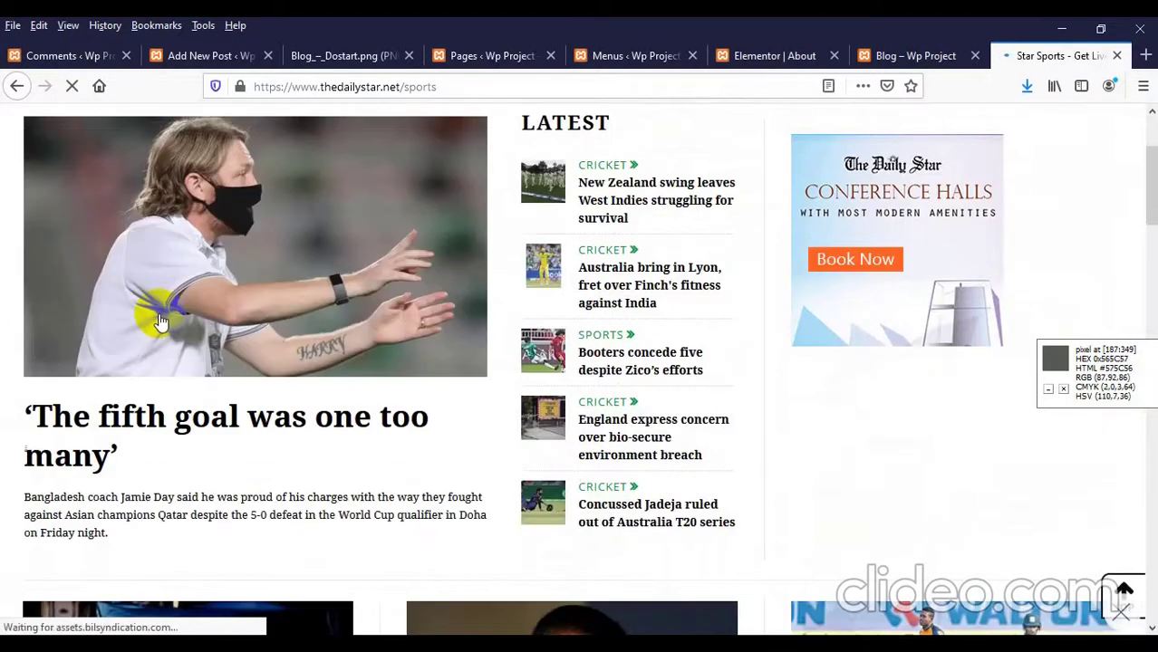
scroll(158, 322, down, 3)
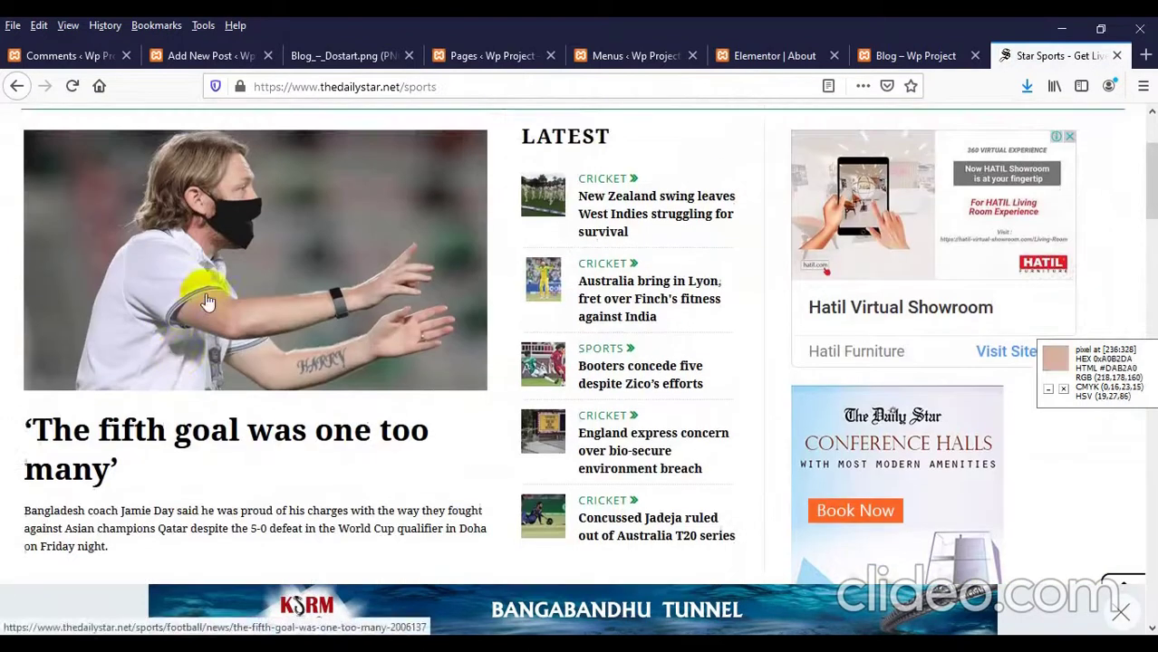
click(205, 293)
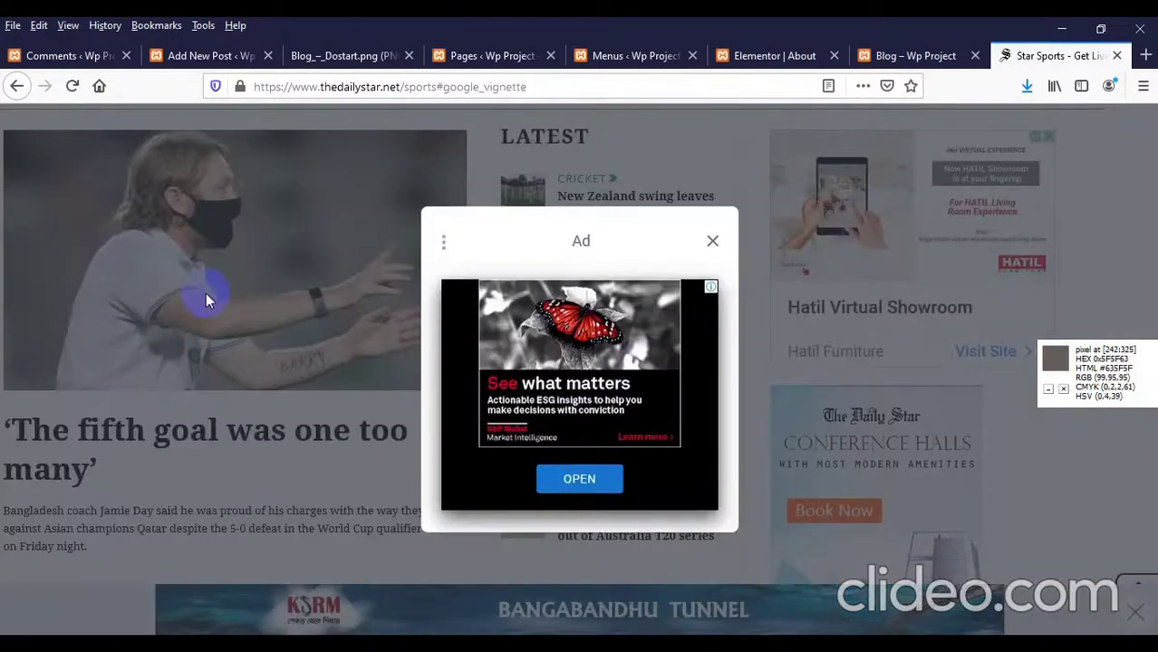
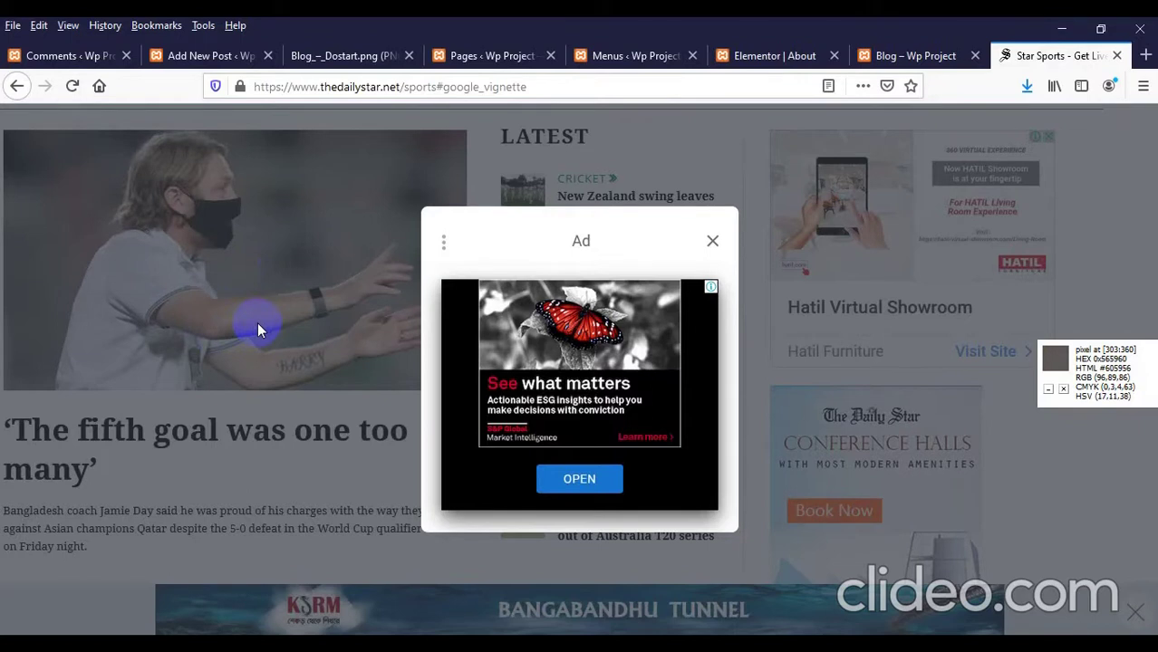
Step: Dismiss the ad popup and scroll through the 'The fifth goal was one too many' article
click(713, 243)
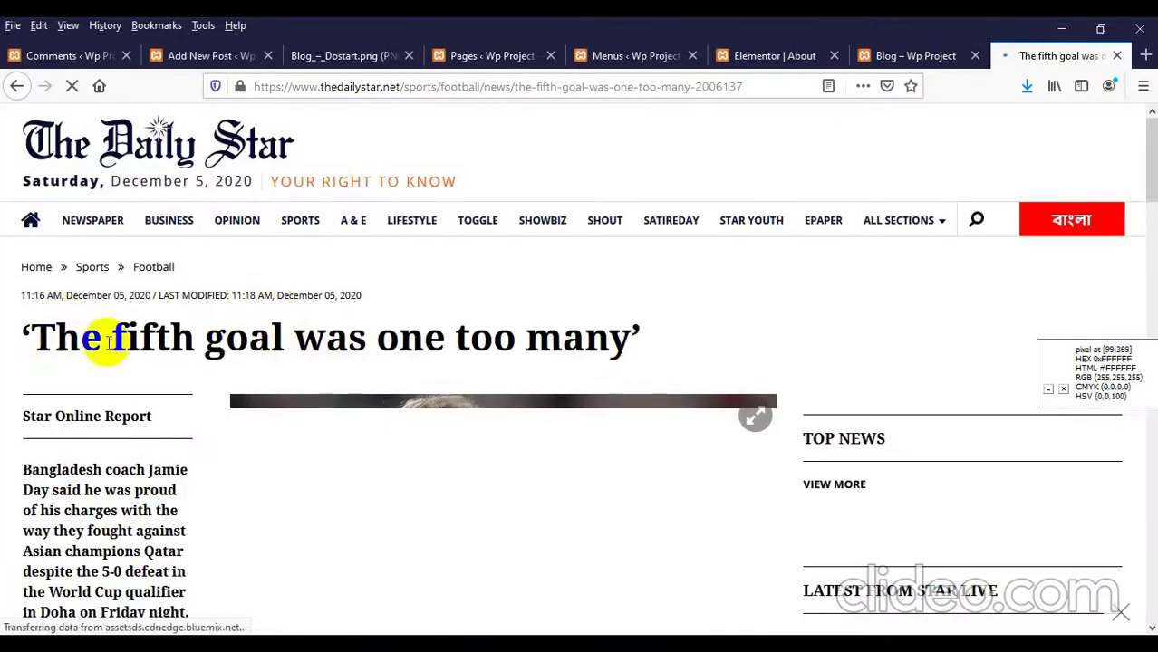
scroll(116, 343, down, 3)
scroll(127, 331, down, 12)
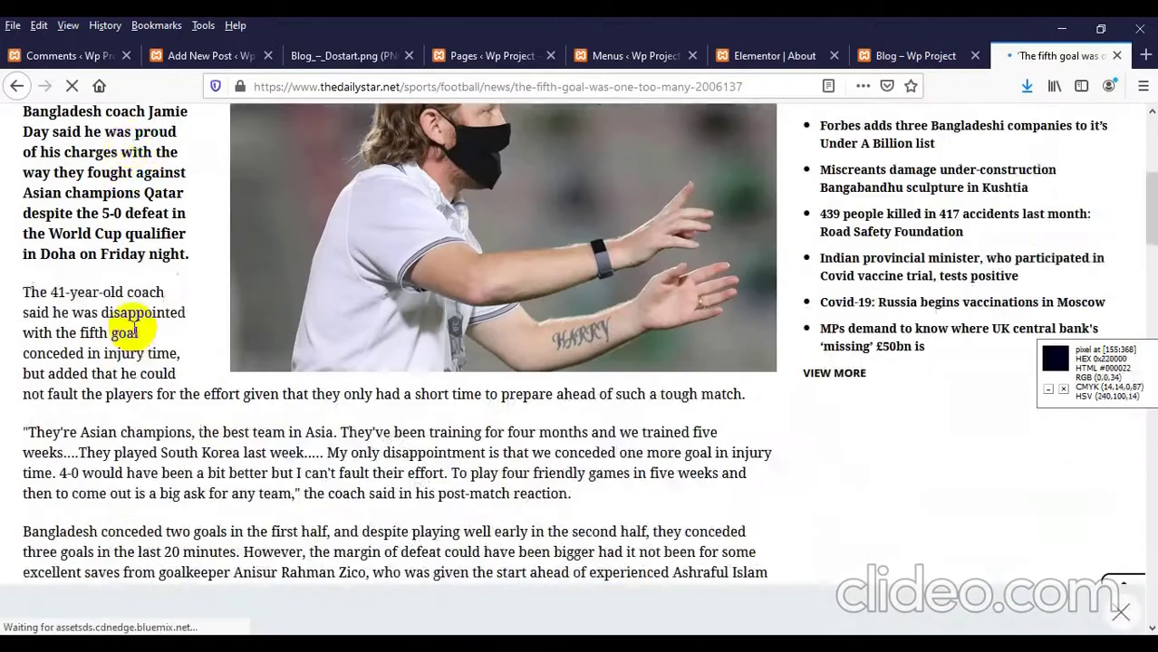
scroll(134, 326, down, 6)
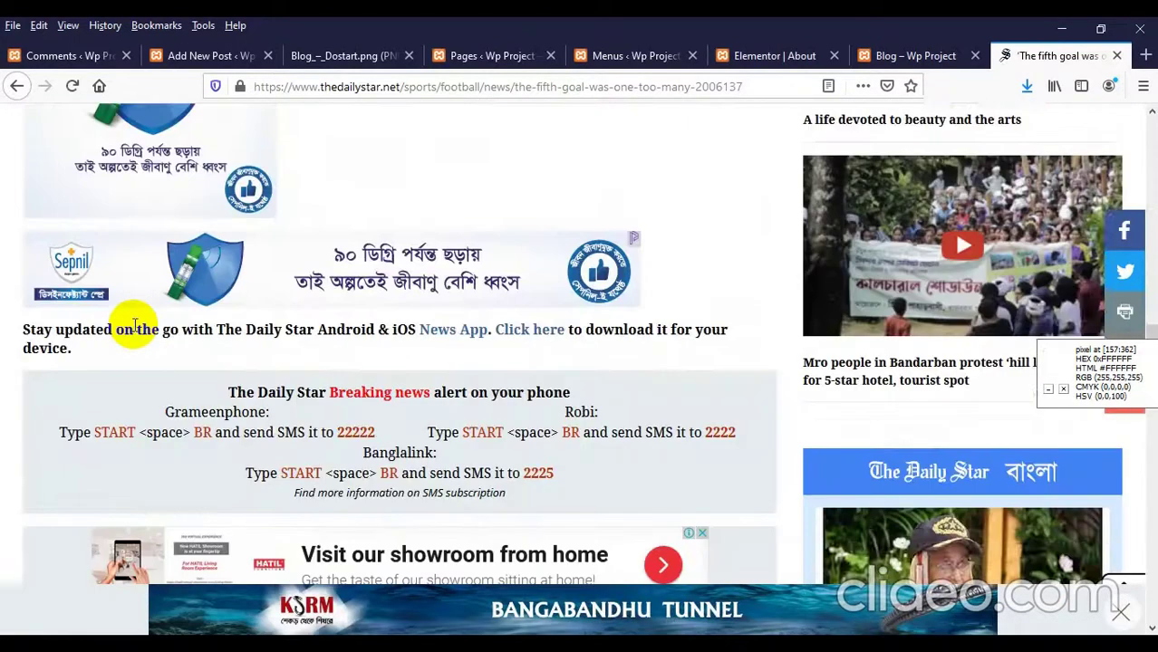
scroll(134, 326, up, 5)
scroll(133, 321, up, 15)
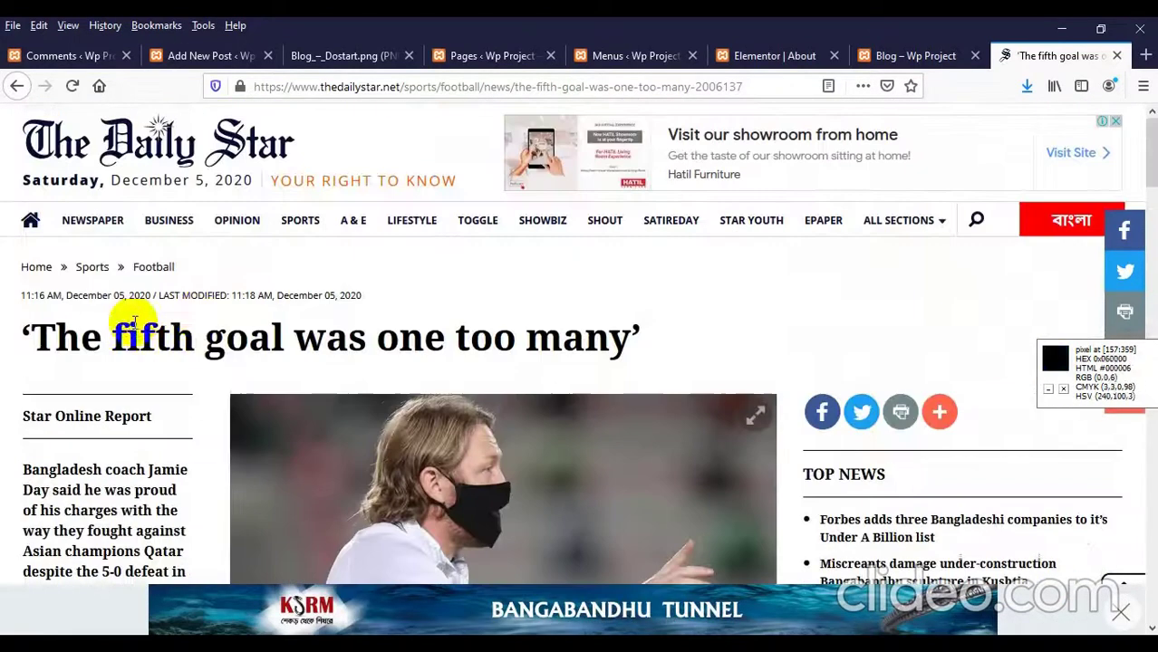
Step: Copy the article headline 'The fifth goal was one too many'
triple_click(186, 330)
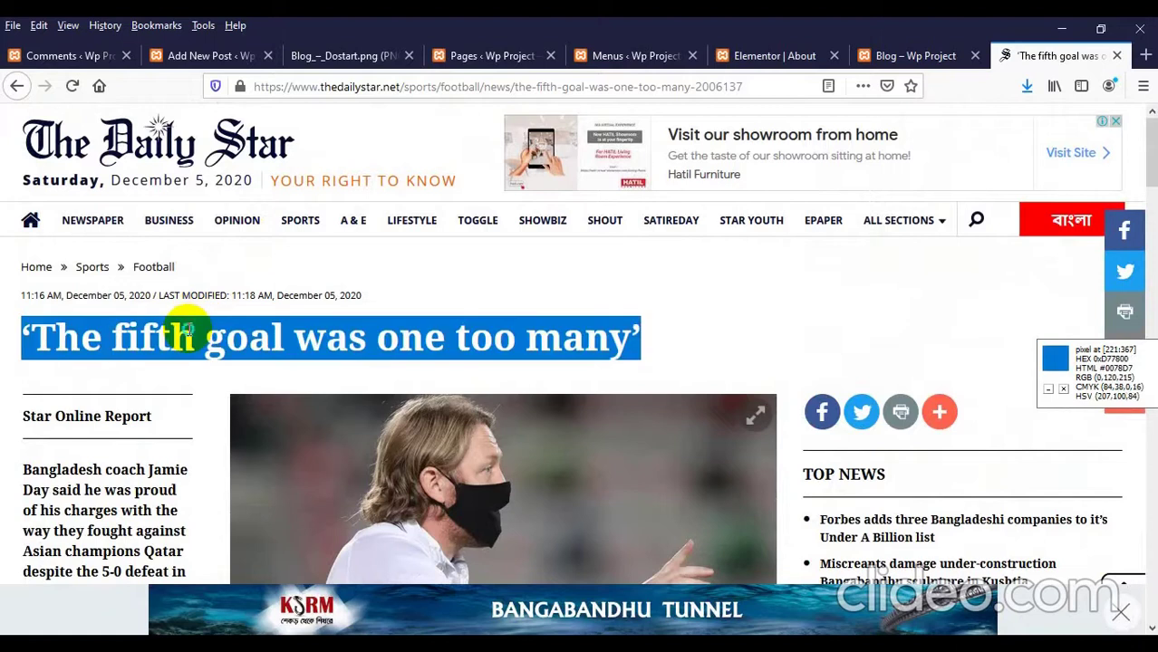
right_click(190, 327)
click(277, 341)
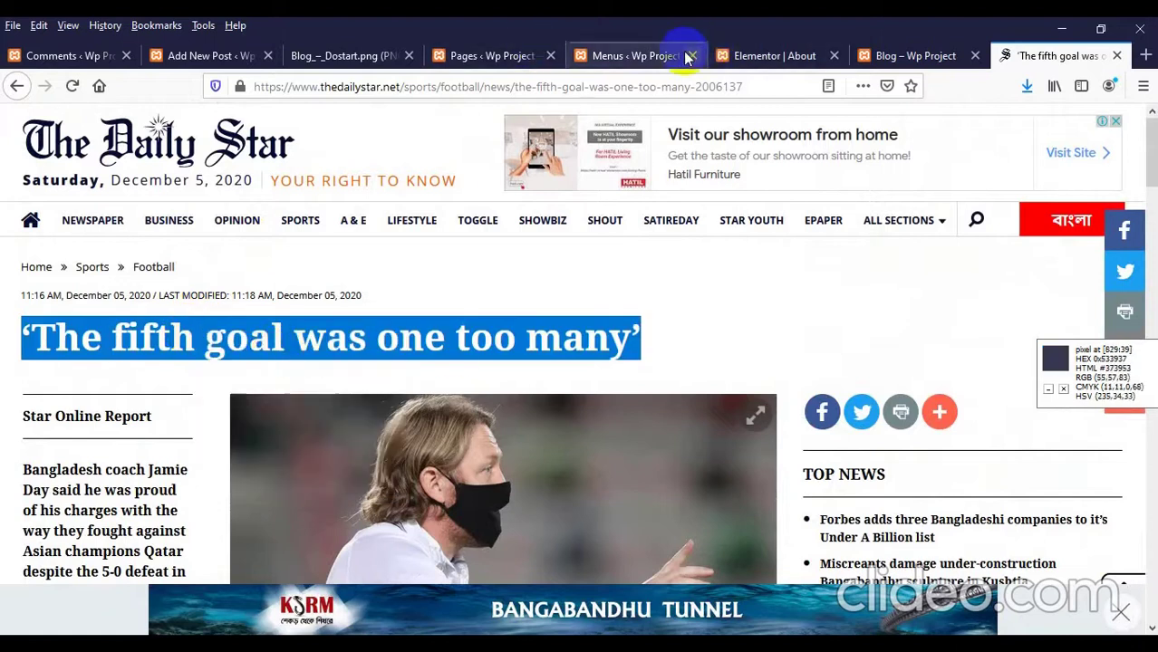
Step: Paste 'The fifth goal was one too many' as the new post's title
click(179, 60)
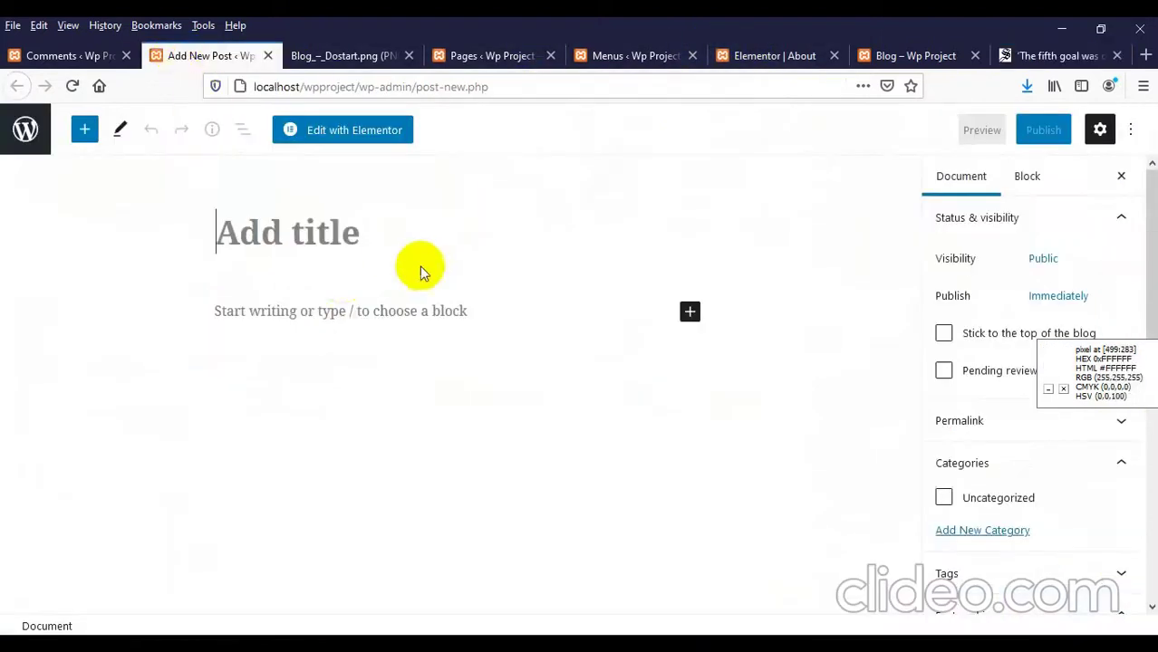
click(328, 230)
key(ctrl+v)
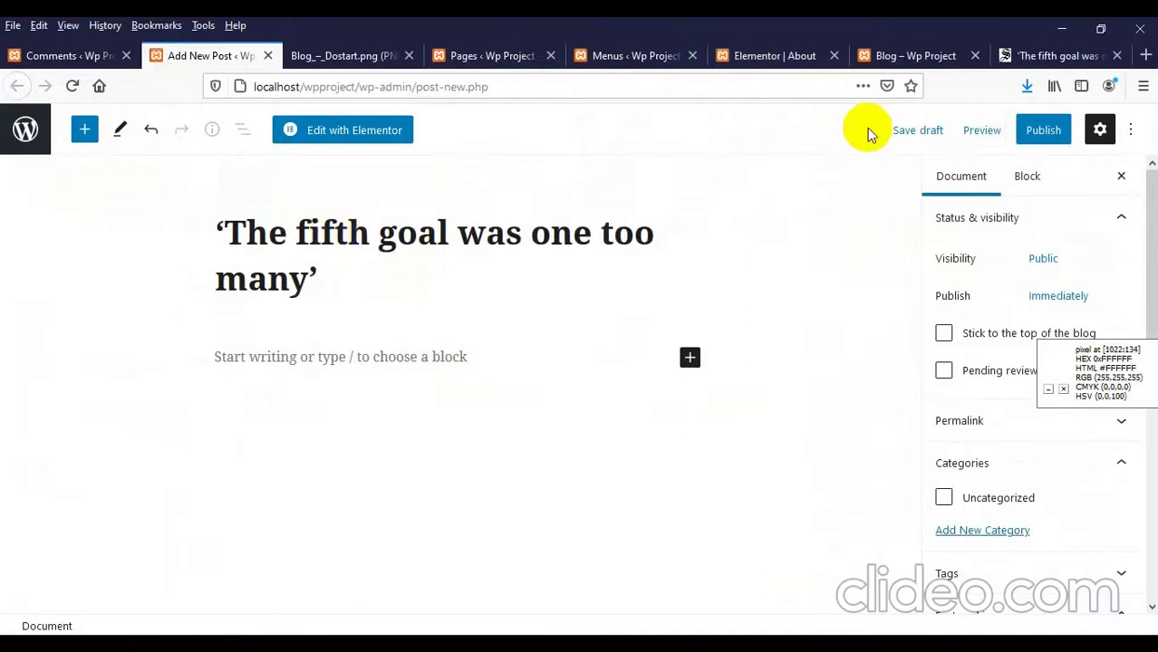
Step: Look over the Daily Star article and select its opening paragraph
click(1005, 55)
scroll(272, 299, down, 3)
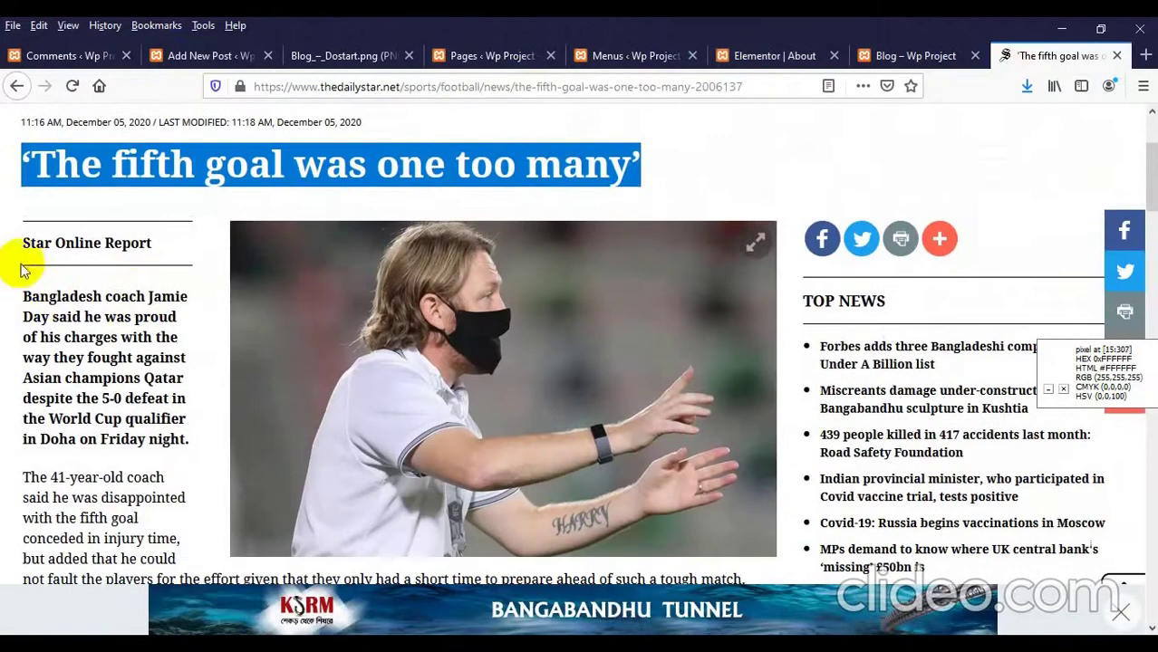
drag(27, 296, 49, 396)
scroll(50, 396, down, 10)
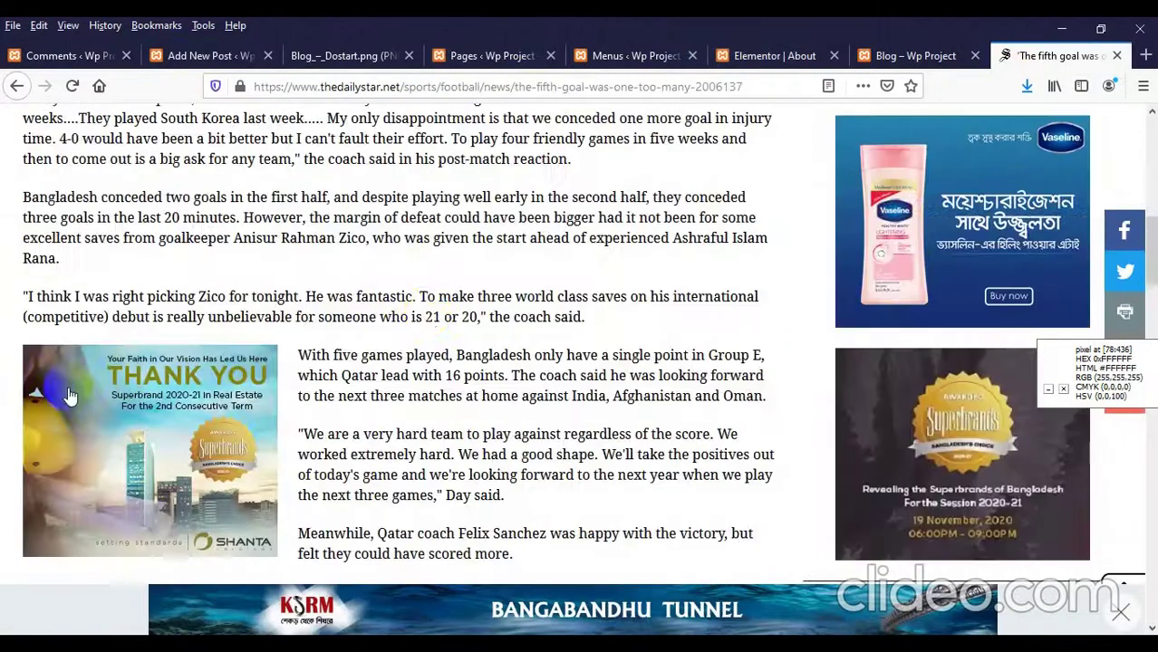
scroll(590, 329, up, 5)
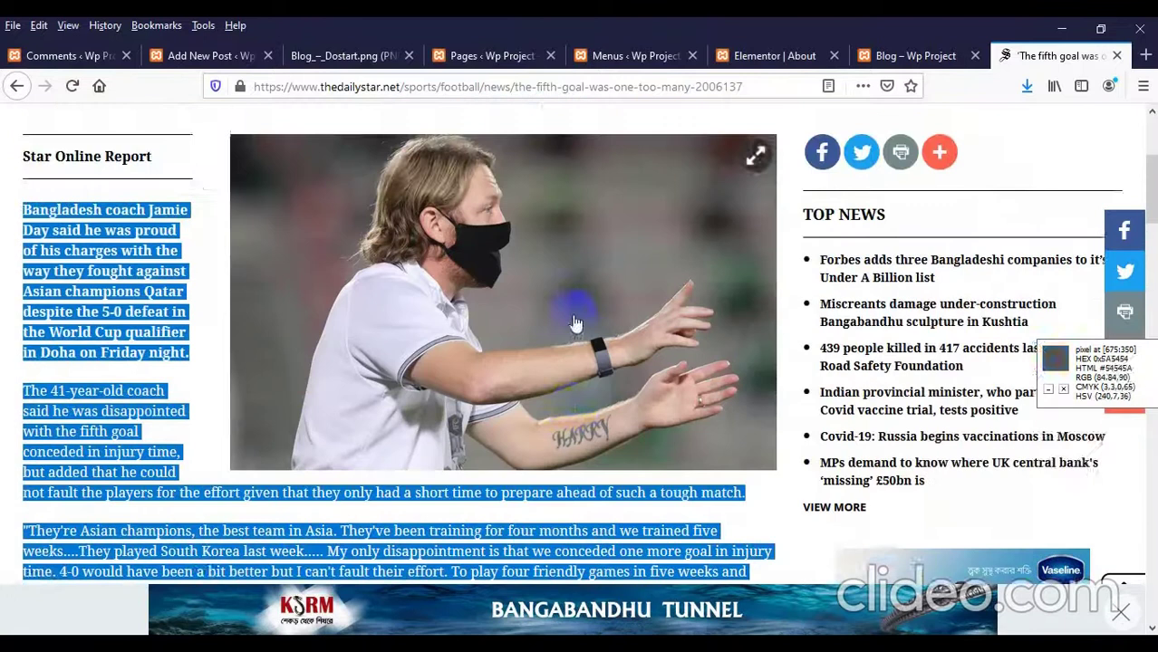
scroll(591, 328, down, 1)
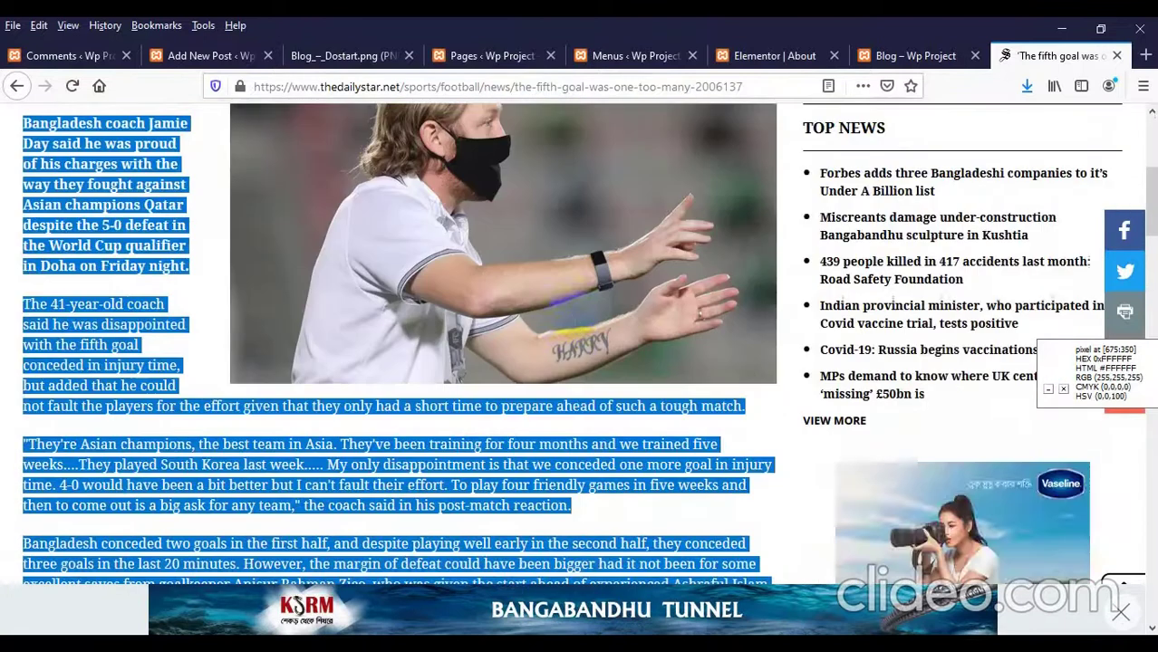
Step: Publish the post, then open the article's coach photo at full size
click(756, 55)
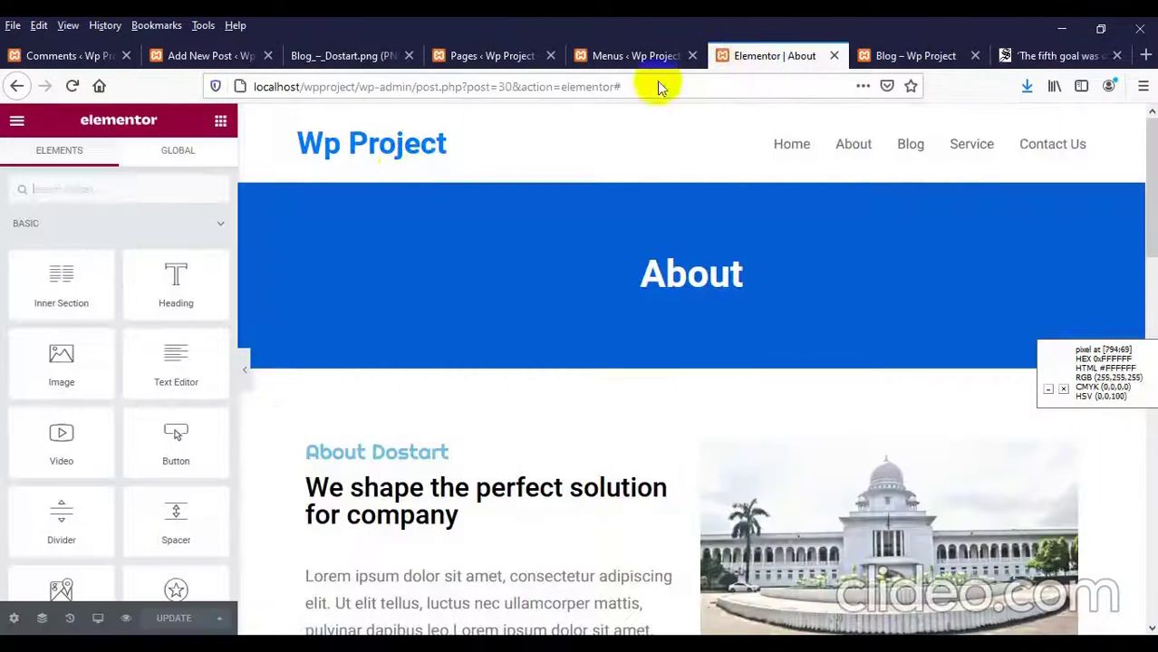
click(208, 57)
click(1043, 133)
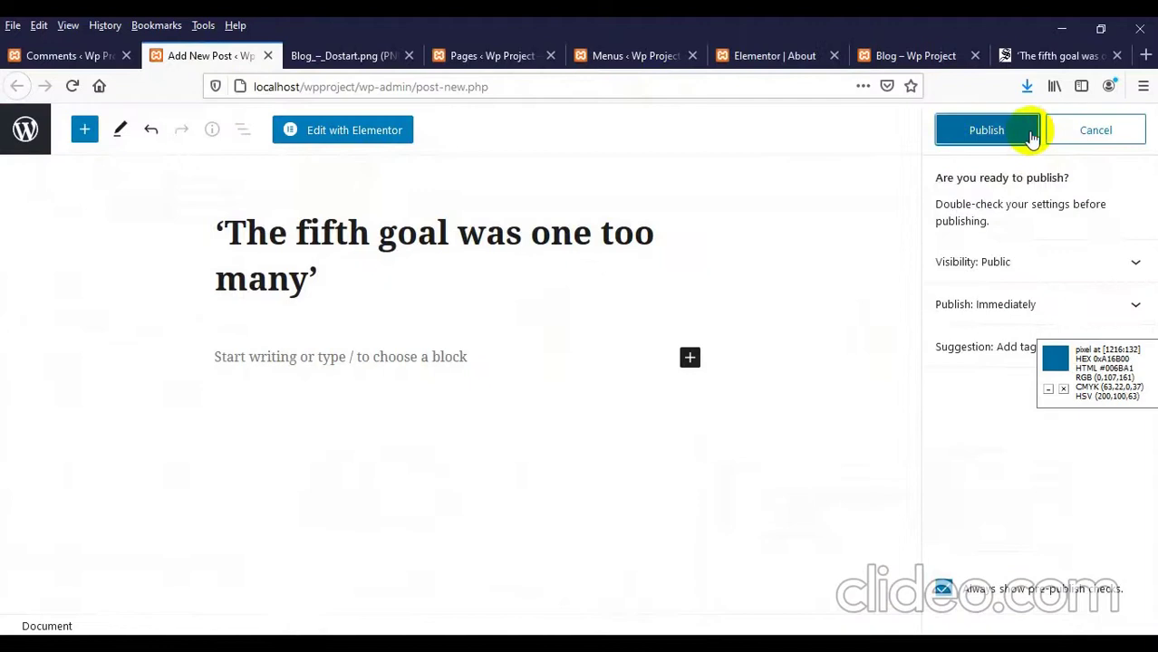
click(984, 131)
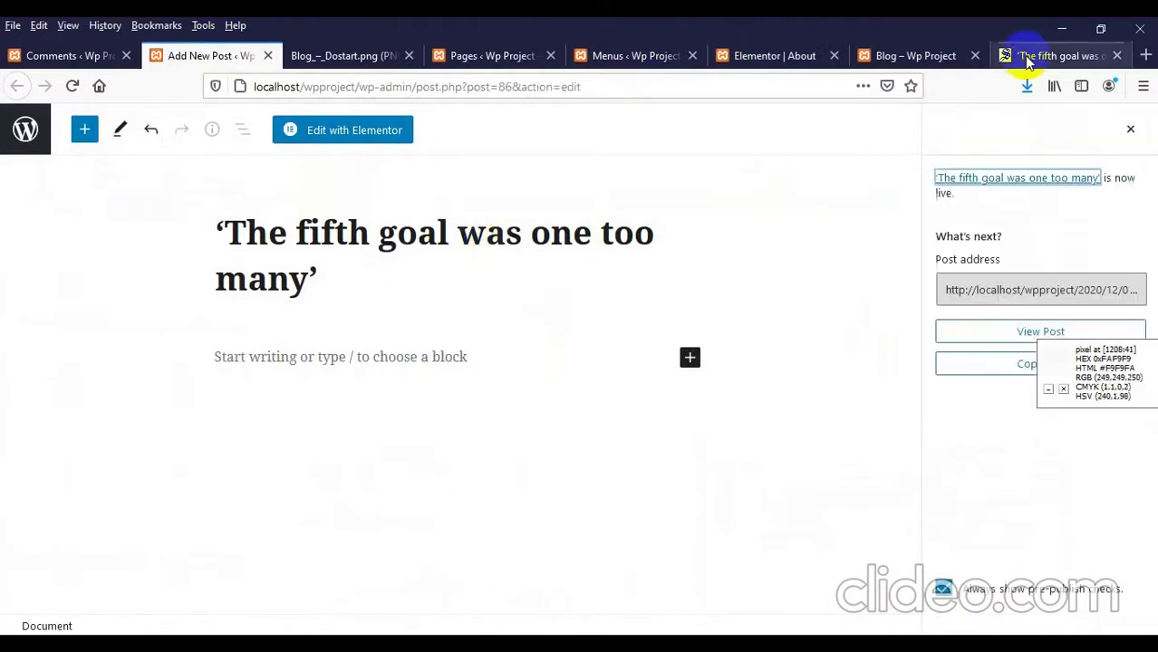
click(1023, 55)
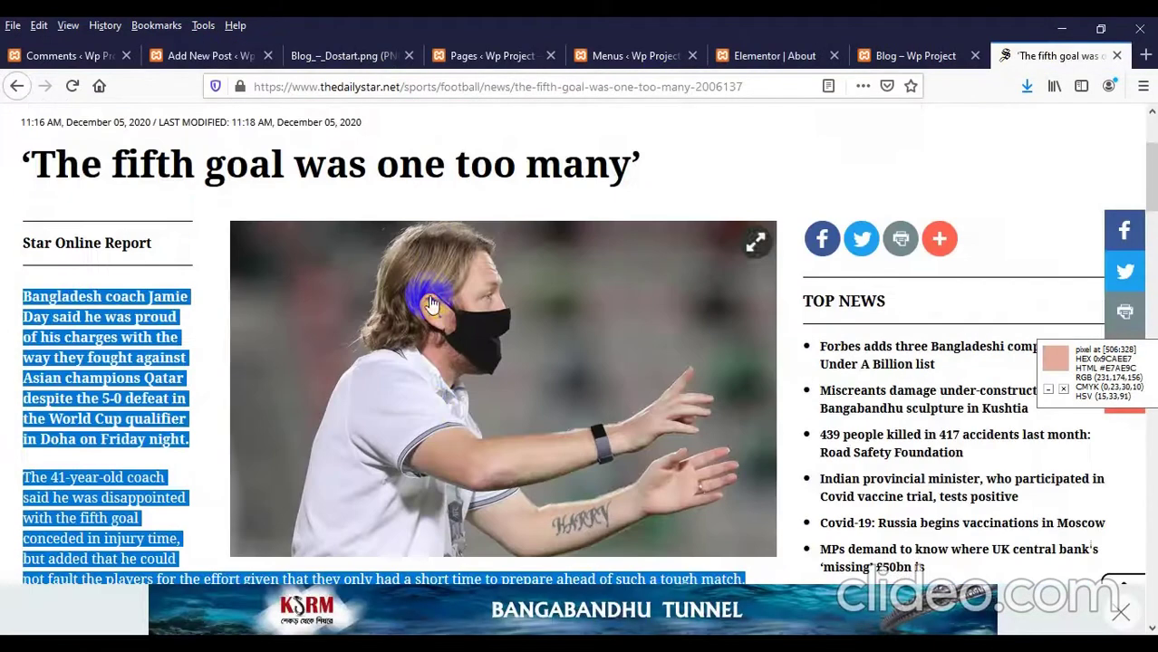
click(431, 304)
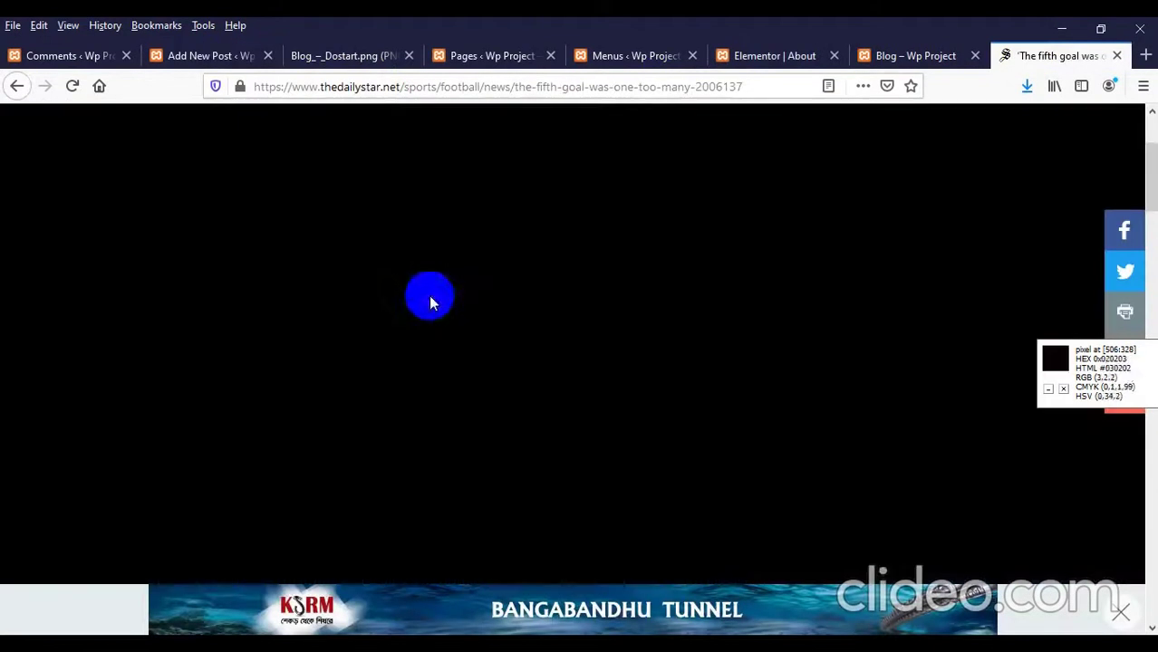
Step: Save the article's coach photo to the computer as jamie-day.gif
right_click(605, 228)
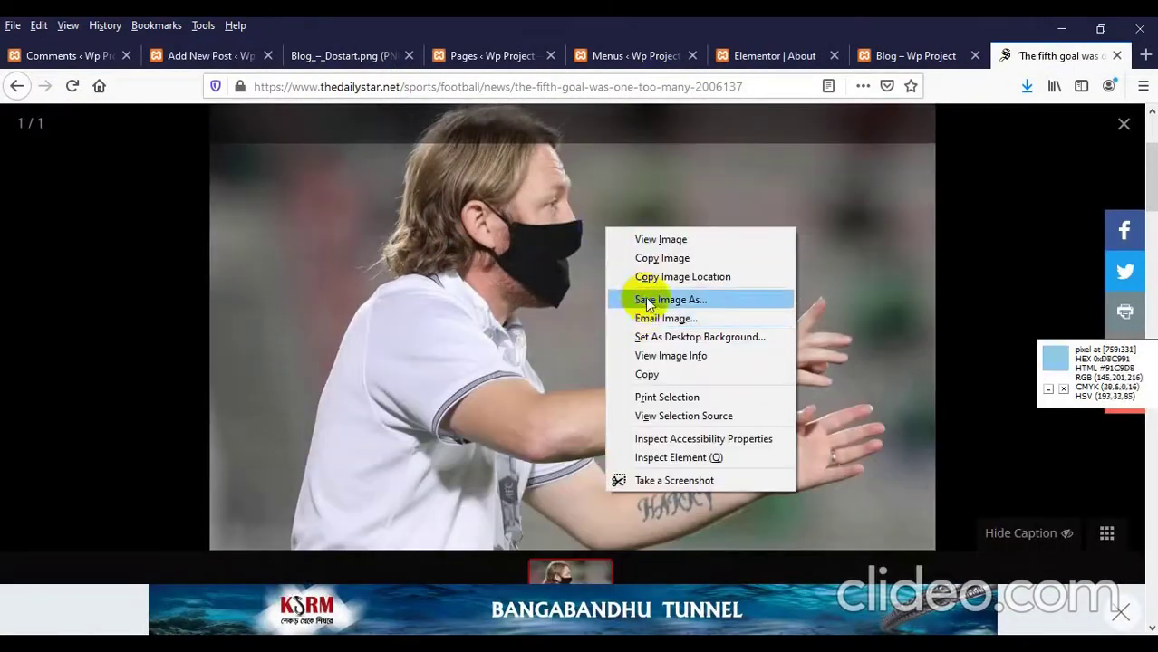
click(643, 302)
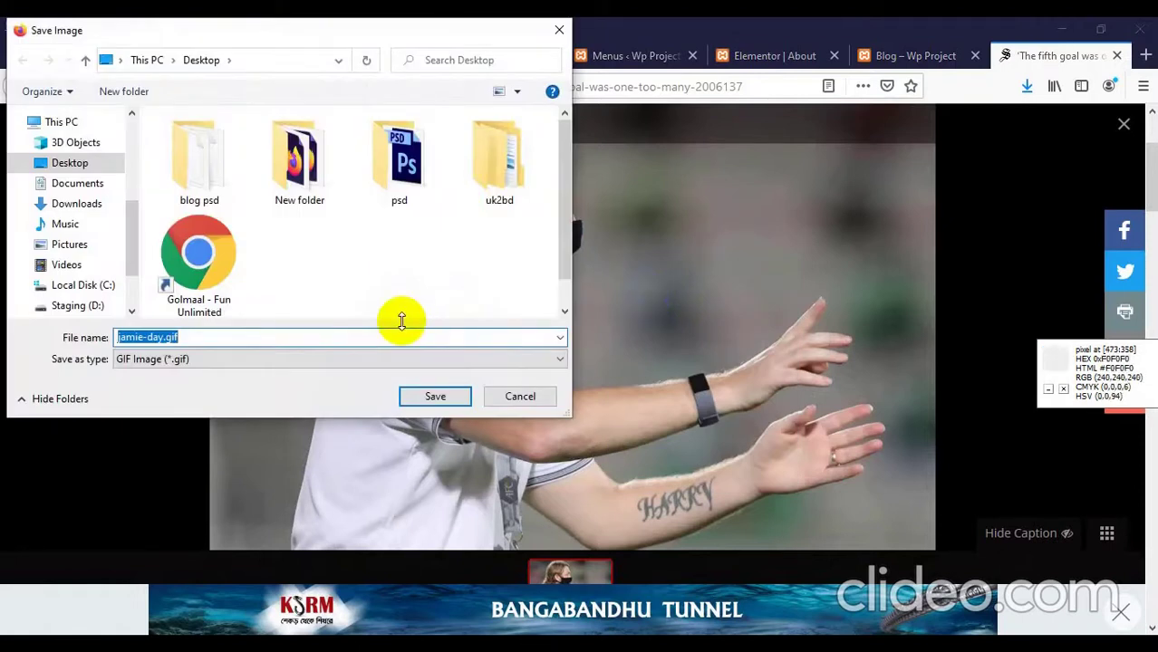
key(Return)
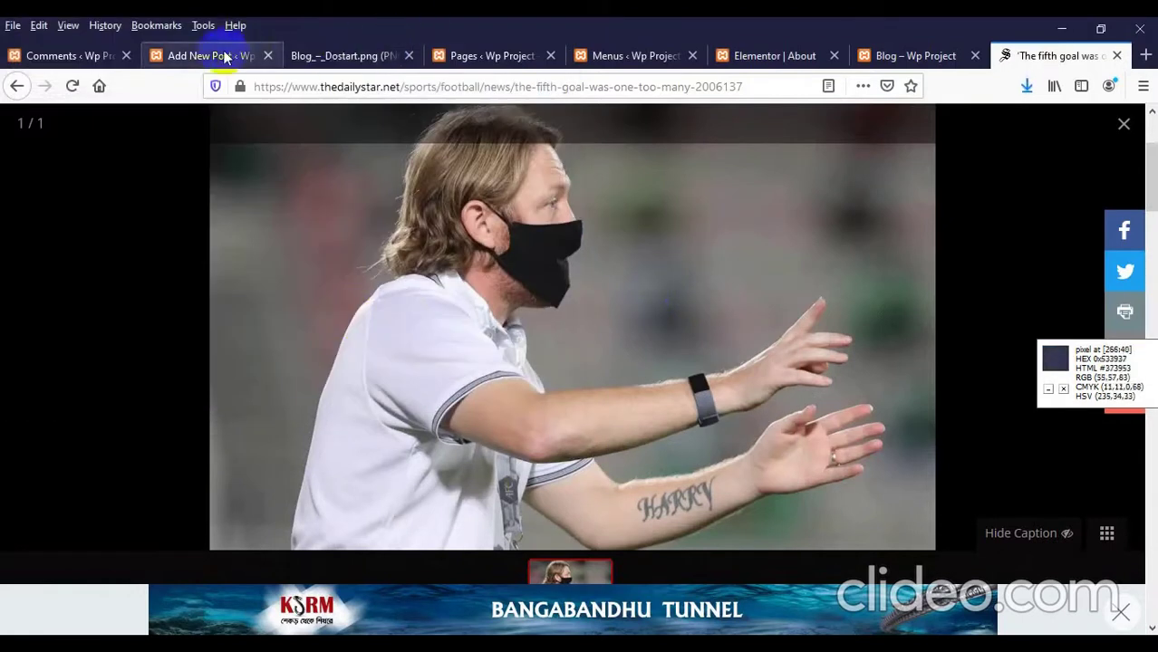
Step: Upload jamie-day.gif from the desktop through the post's featured image picker
click(214, 56)
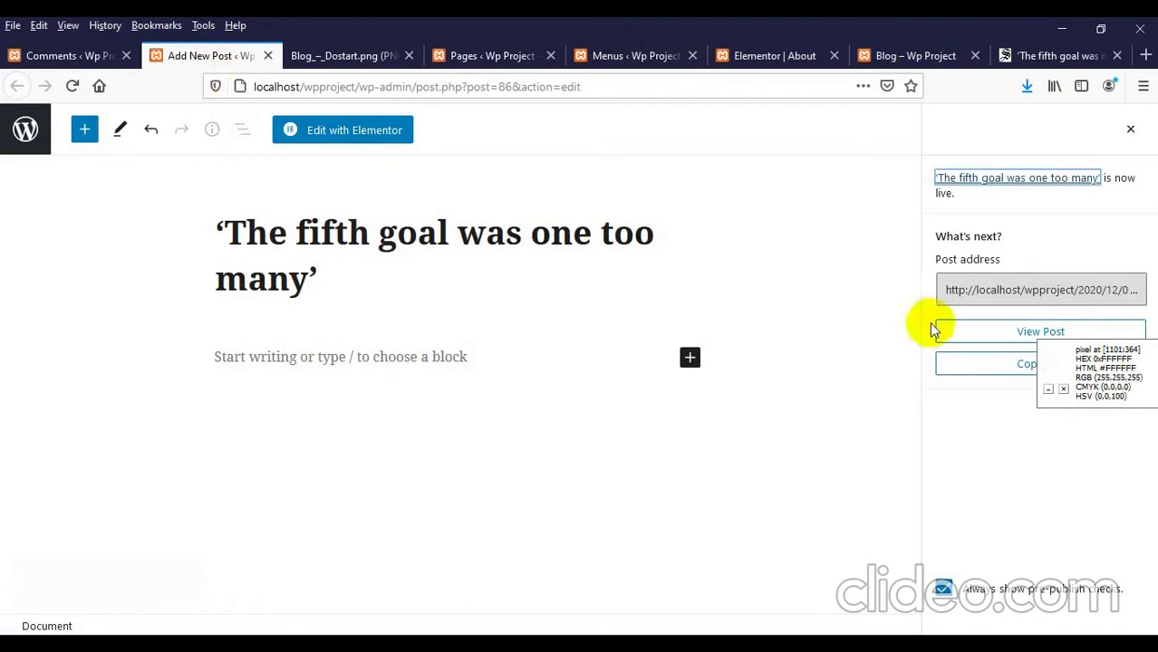
click(1129, 130)
scroll(994, 340, down, 5)
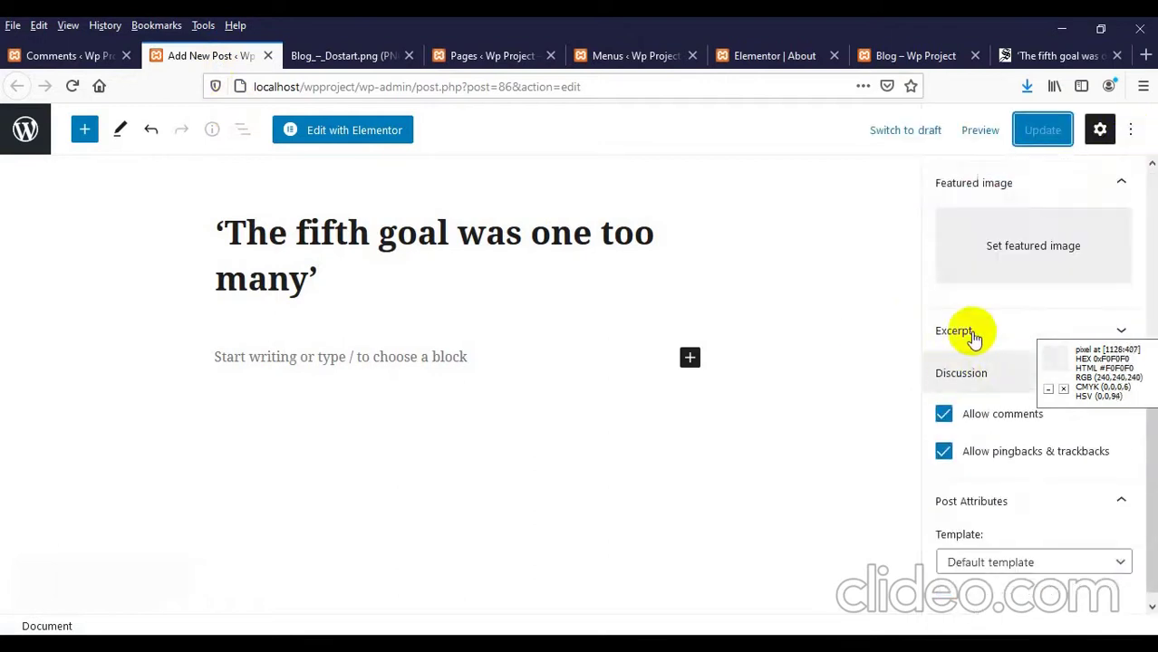
click(1011, 258)
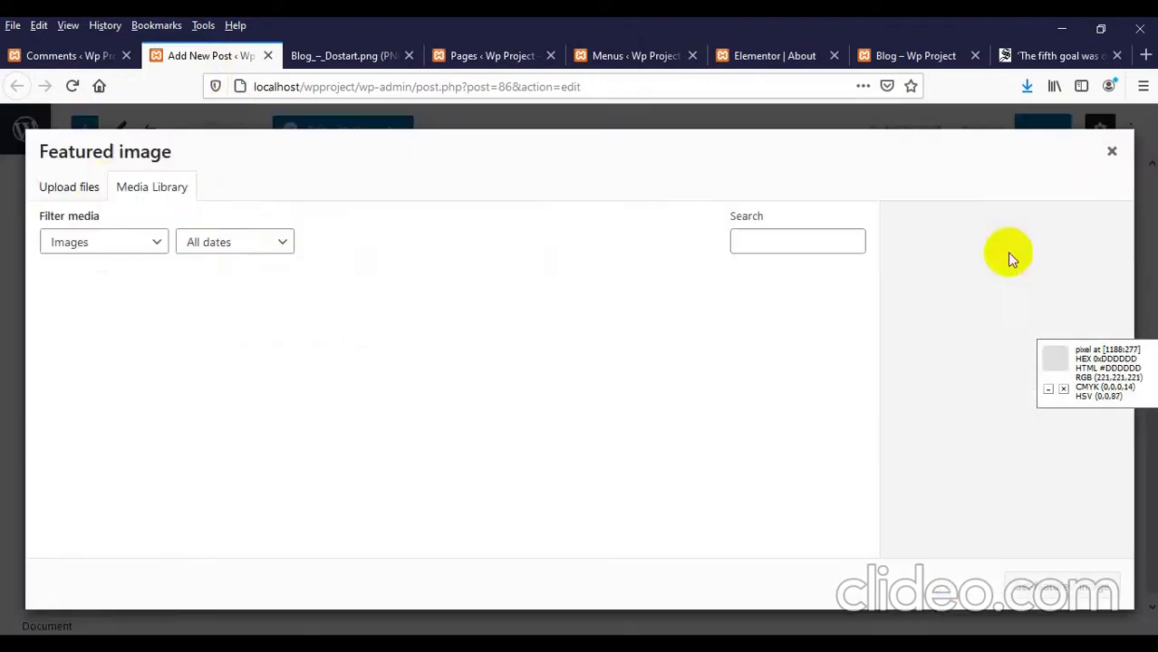
click(86, 196)
click(576, 400)
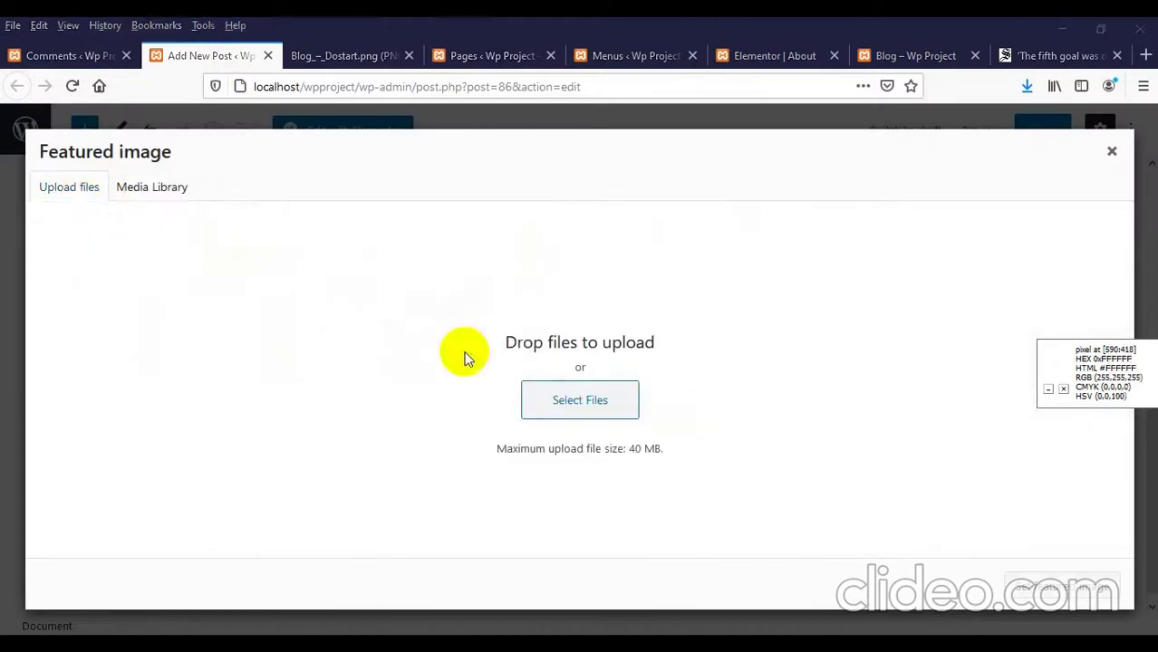
click(399, 275)
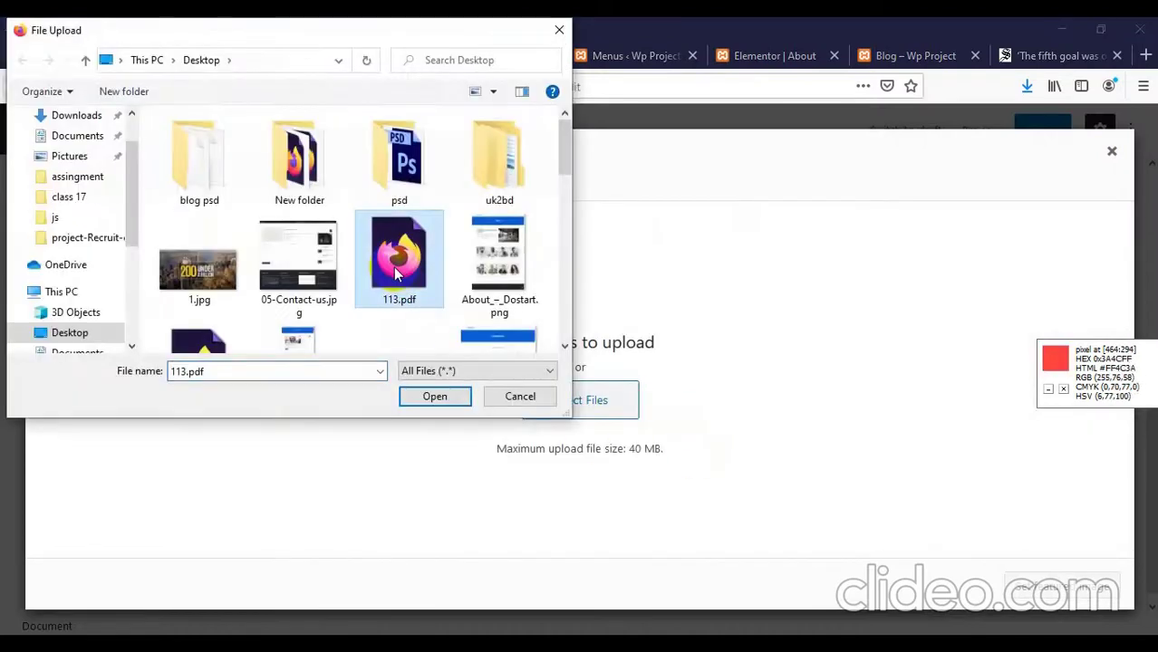
key(j)
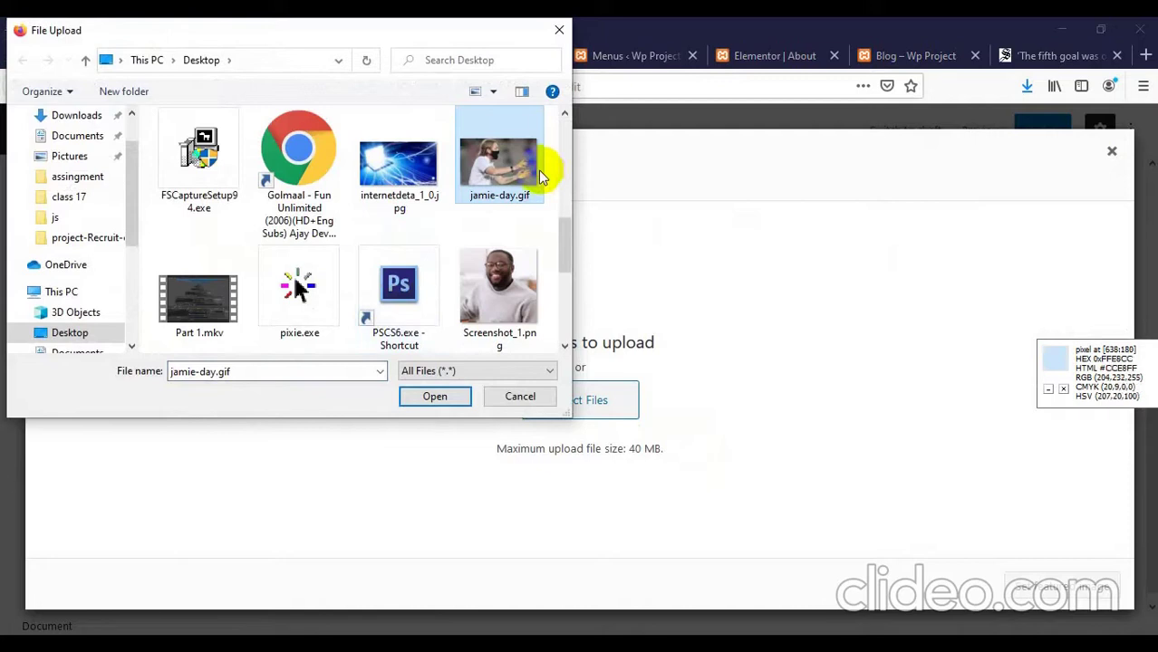
double_click(538, 170)
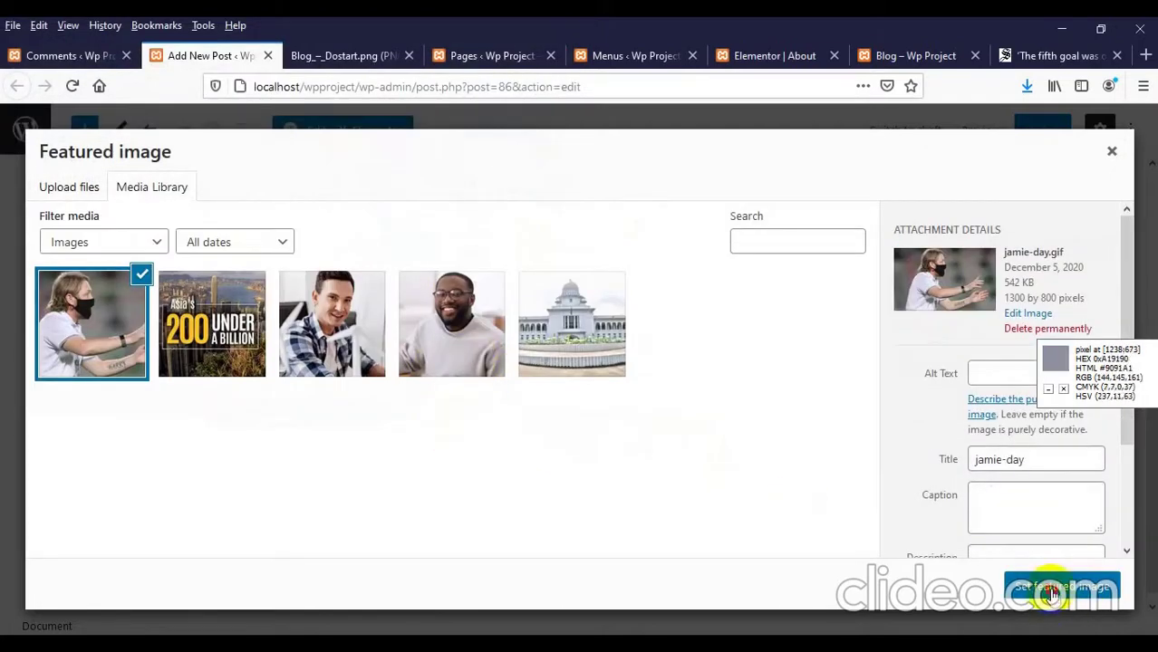
Step: Set jamie-day as the featured image, update the post, and view the blog page
click(1051, 593)
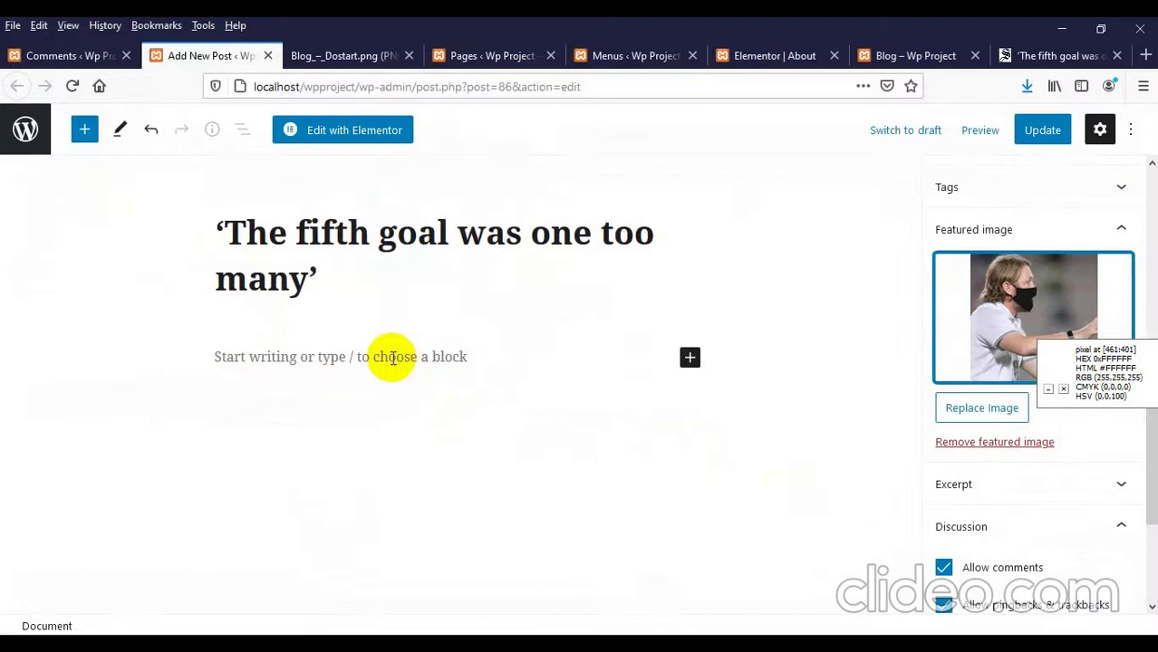
click(1042, 145)
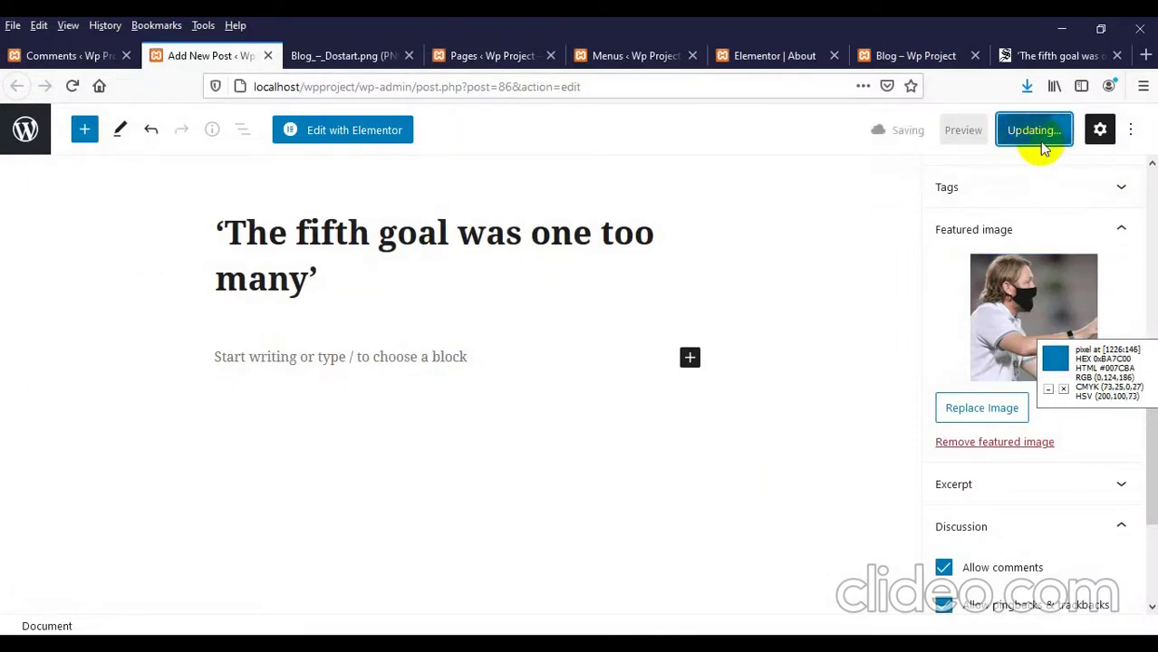
click(881, 54)
scroll(410, 222, up, 10)
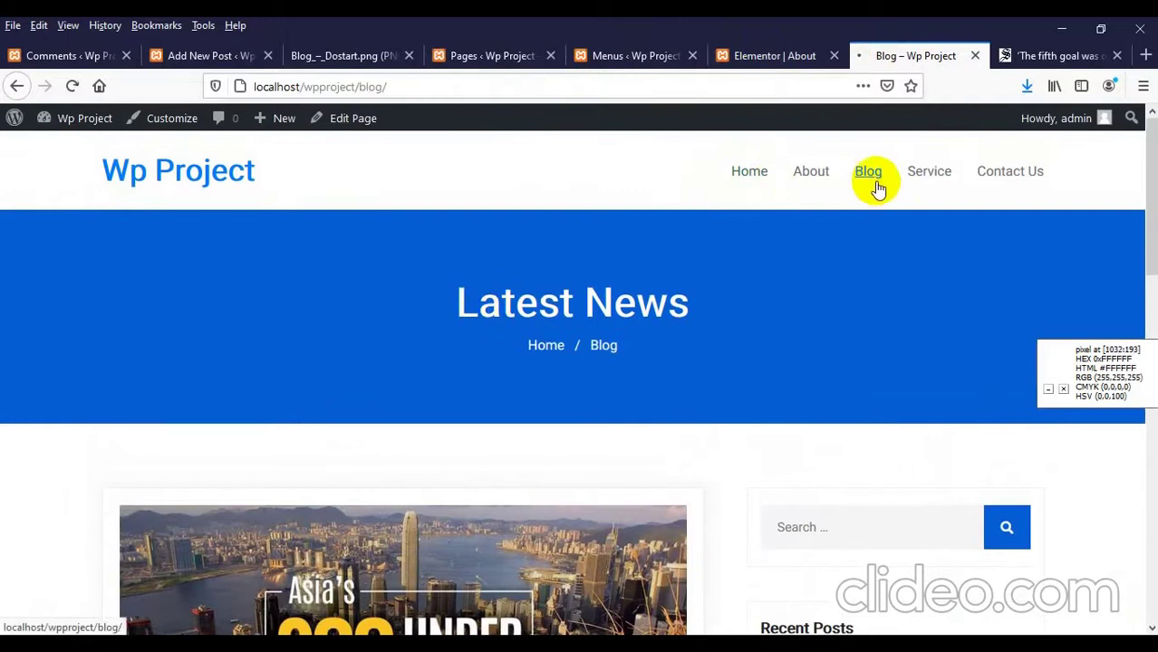
Step: Reload and browse the blog listing, then launch Elementor on 'The fifth goal was one too many'
click(870, 176)
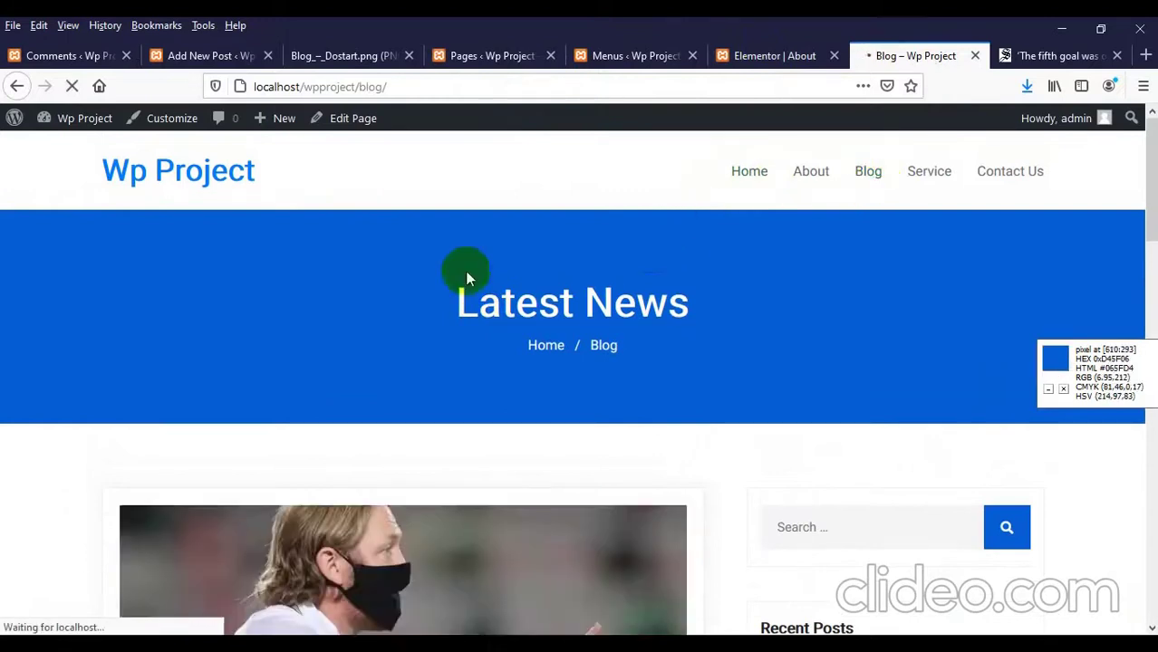
scroll(465, 271, down, 6)
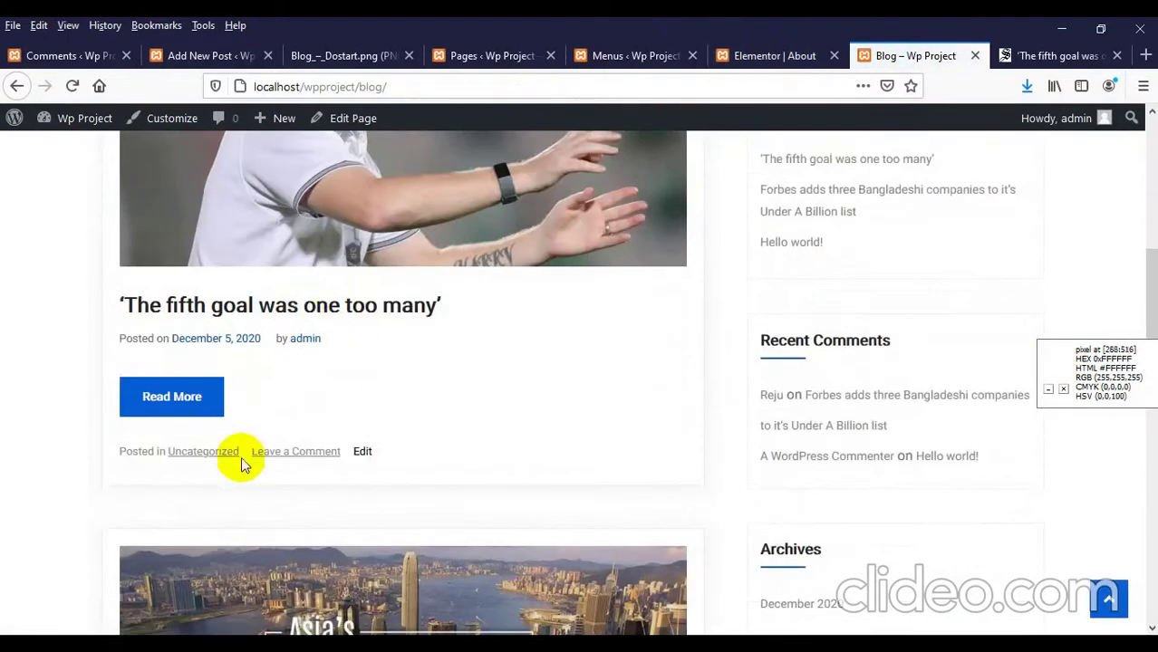
scroll(257, 389, down, 5)
scroll(220, 460, up, 4)
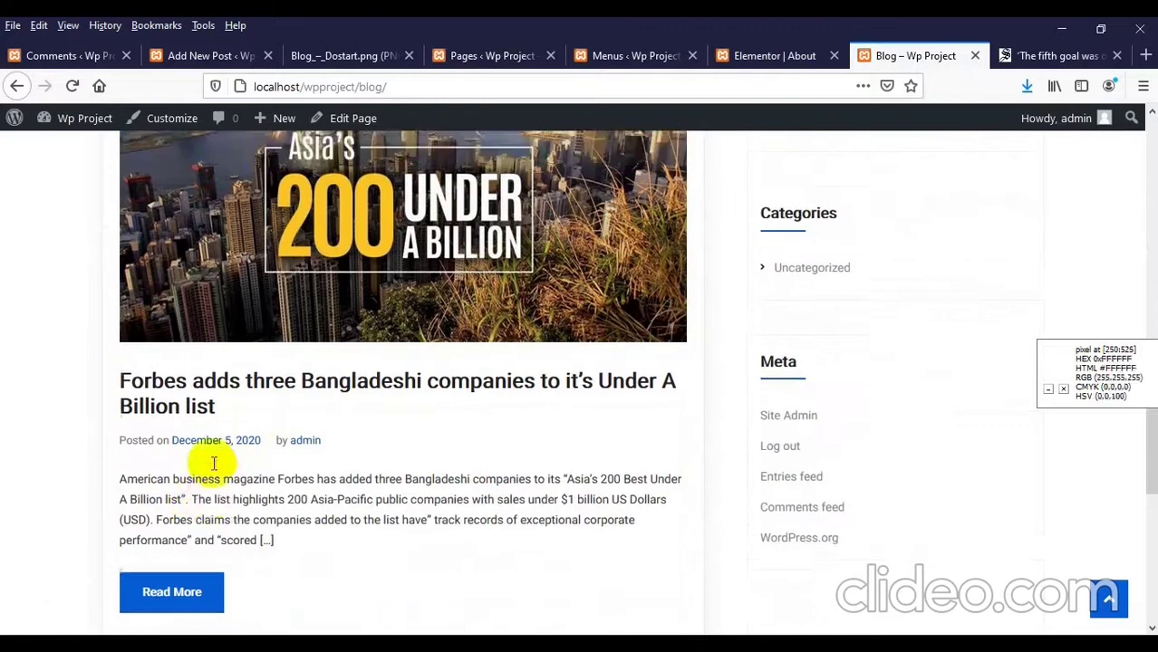
scroll(226, 482, up, 2)
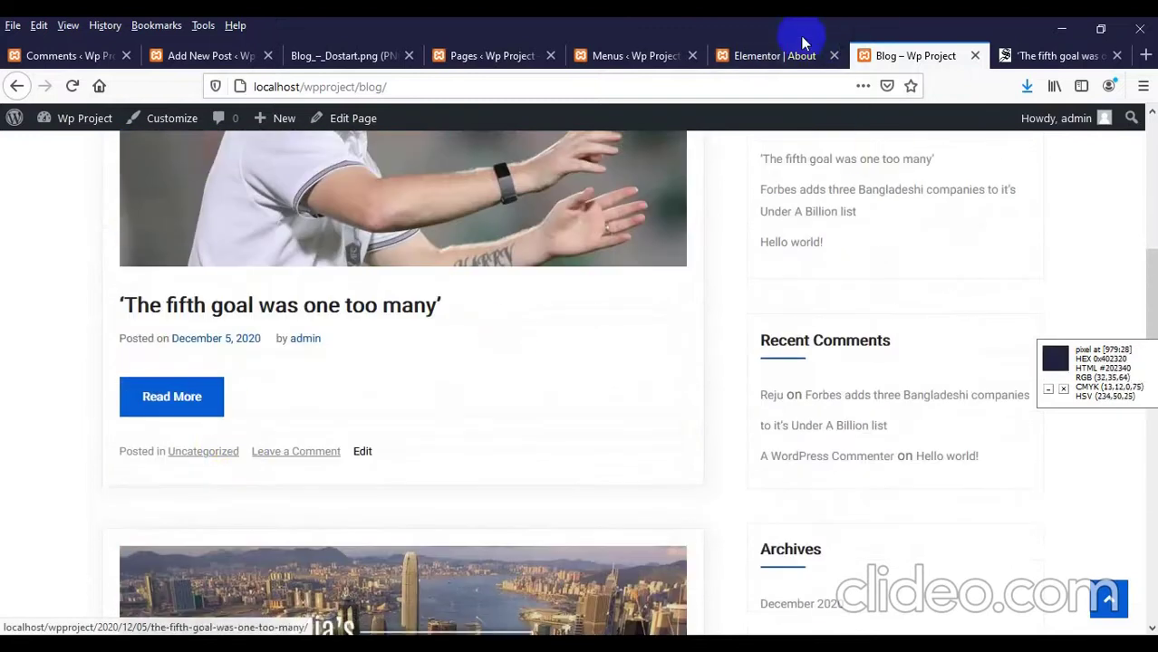
click(765, 55)
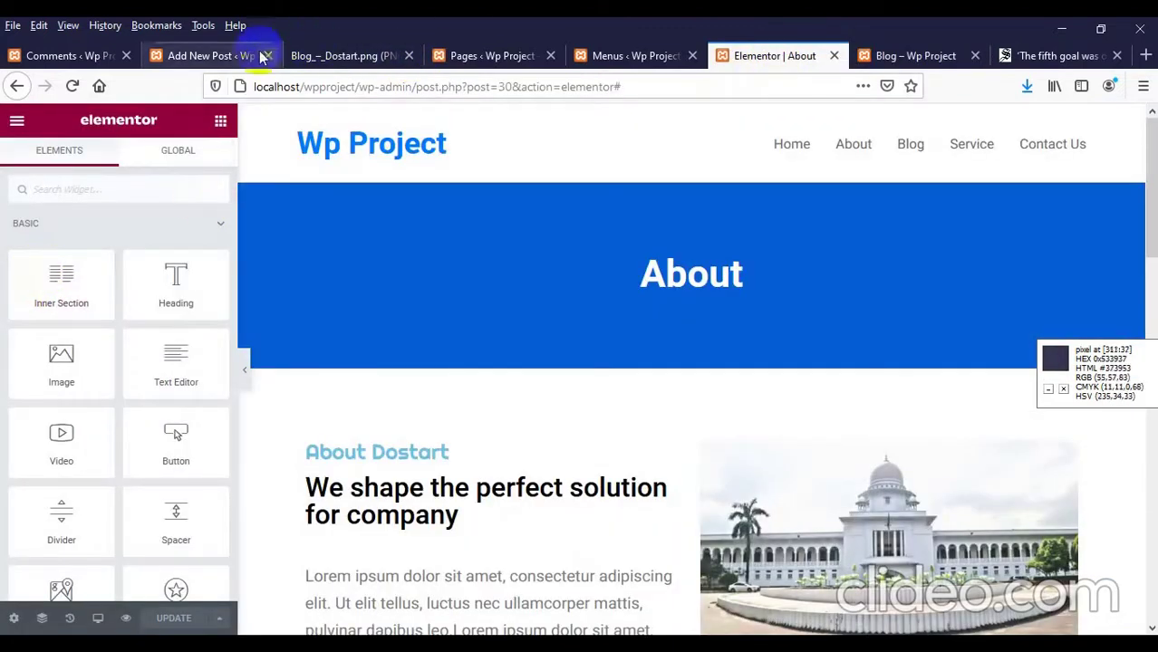
click(206, 56)
click(360, 129)
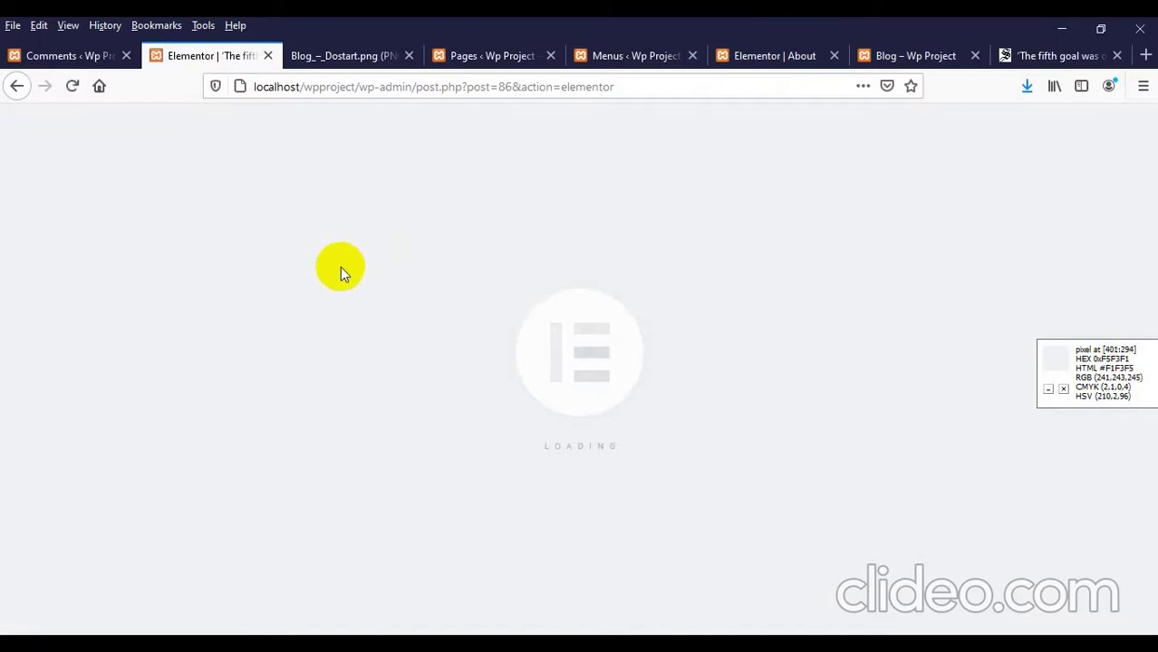
Step: Add a new single-column section below the post
scroll(425, 279, down, 3)
scroll(483, 287, down, 2)
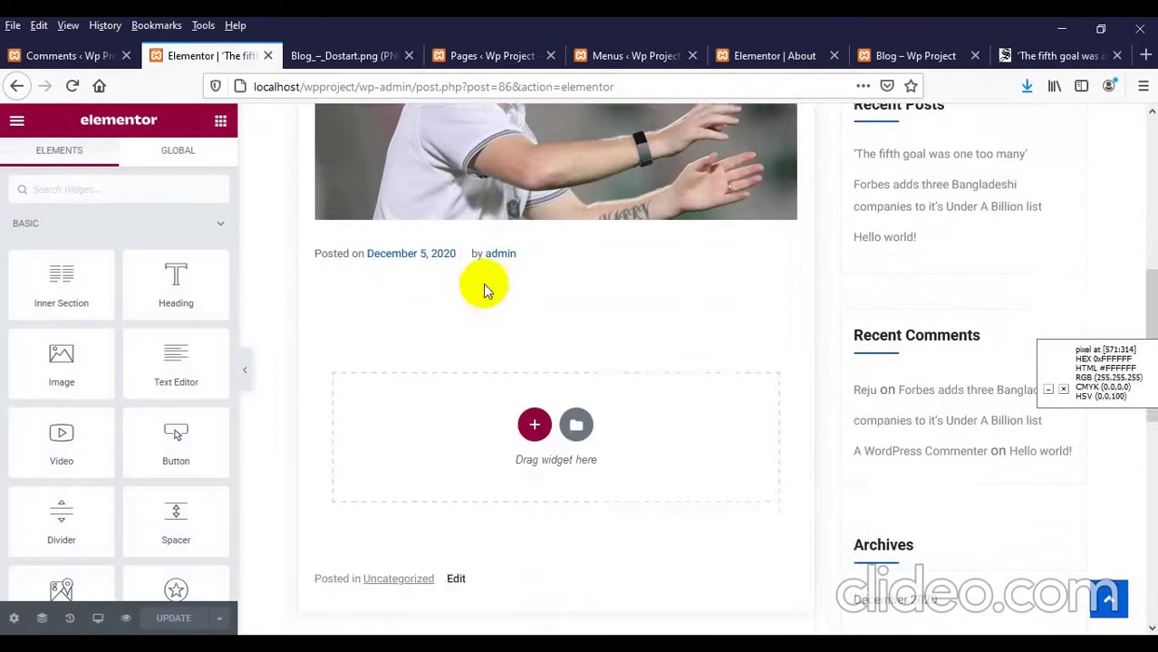
scroll(487, 292, up, 5)
scroll(486, 295, down, 3)
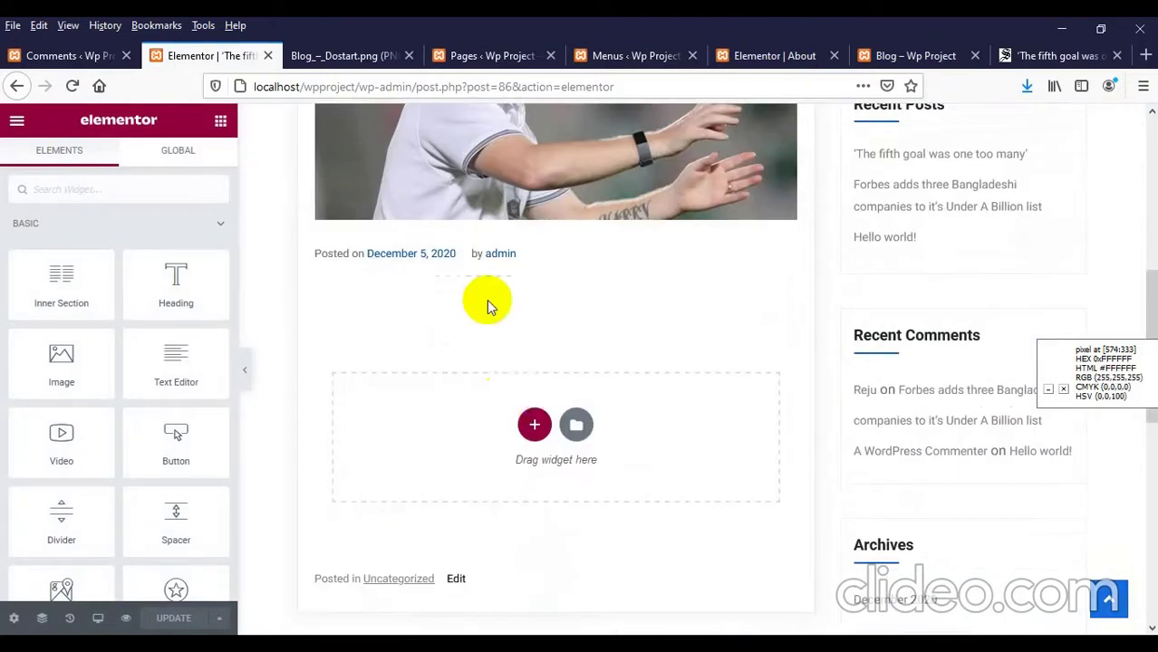
click(532, 425)
click(399, 468)
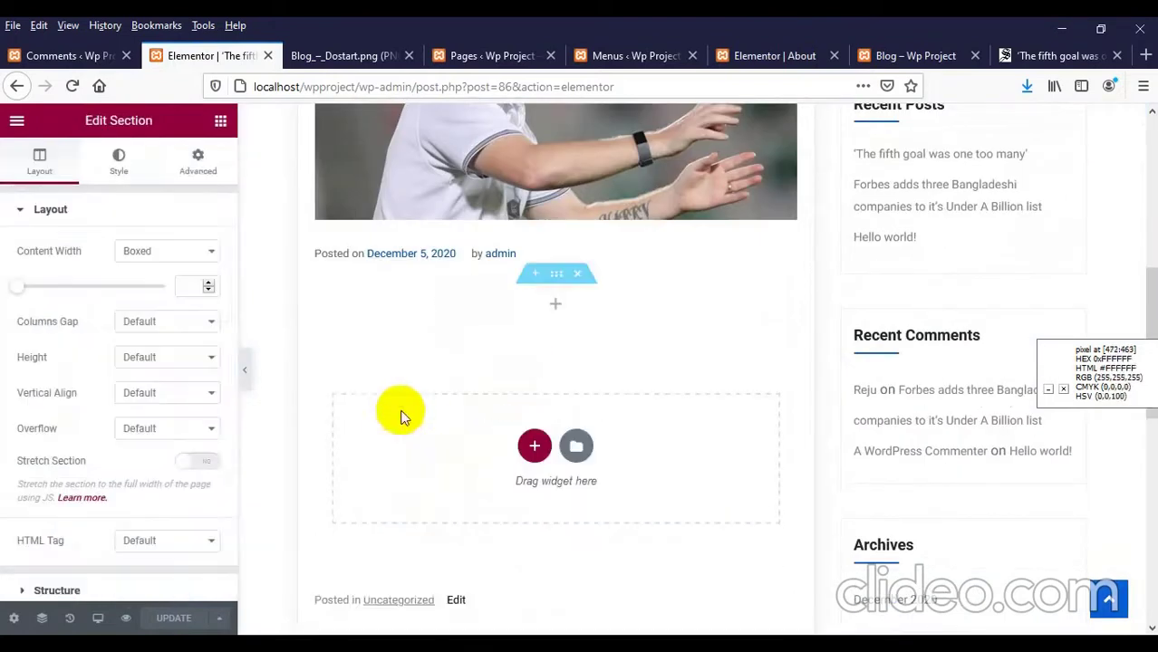
Step: Drop a Text Editor widget in and replace its Lorem ipsum with the copied article
click(220, 121)
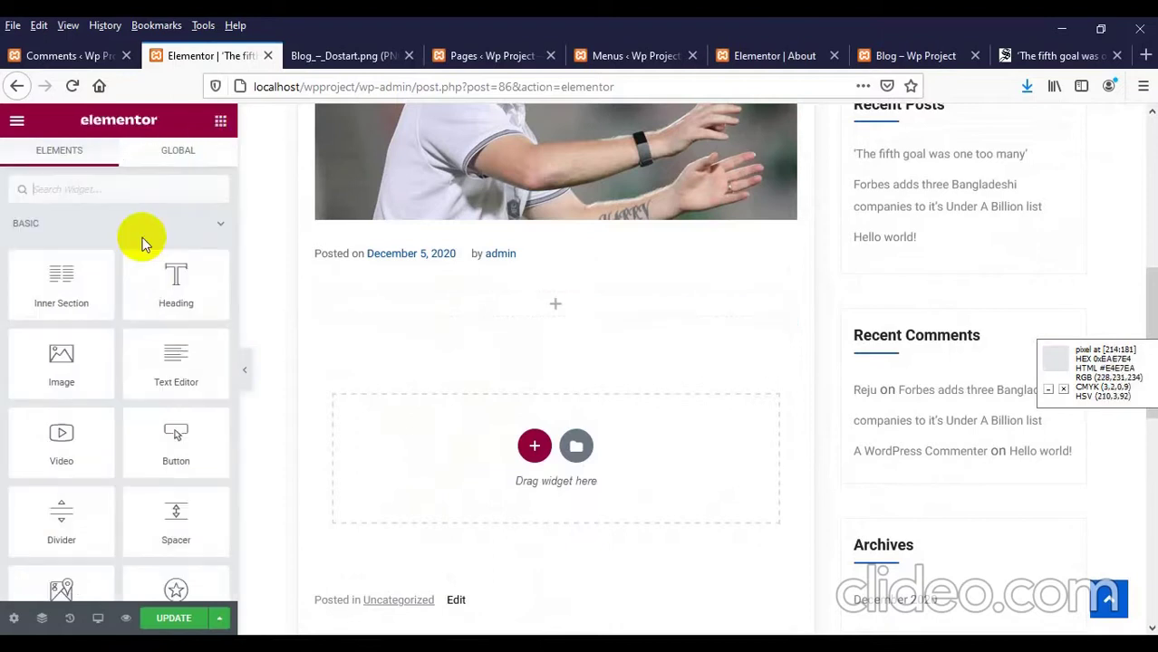
drag(176, 357, 460, 360)
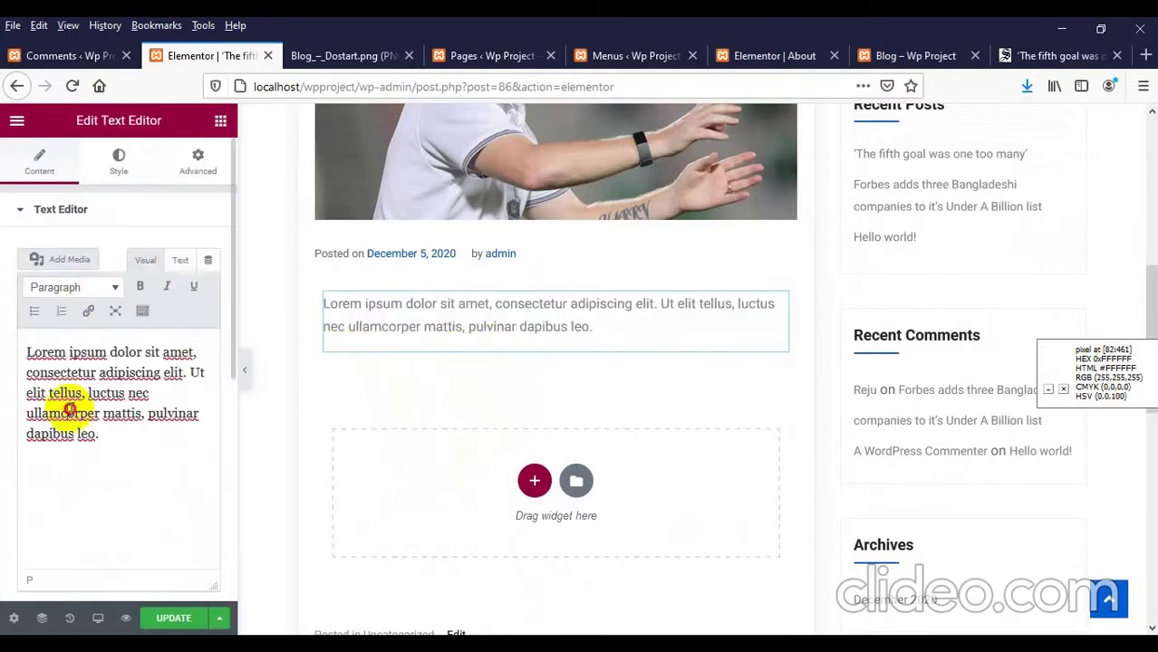
triple_click(72, 408)
key(ctrl+v)
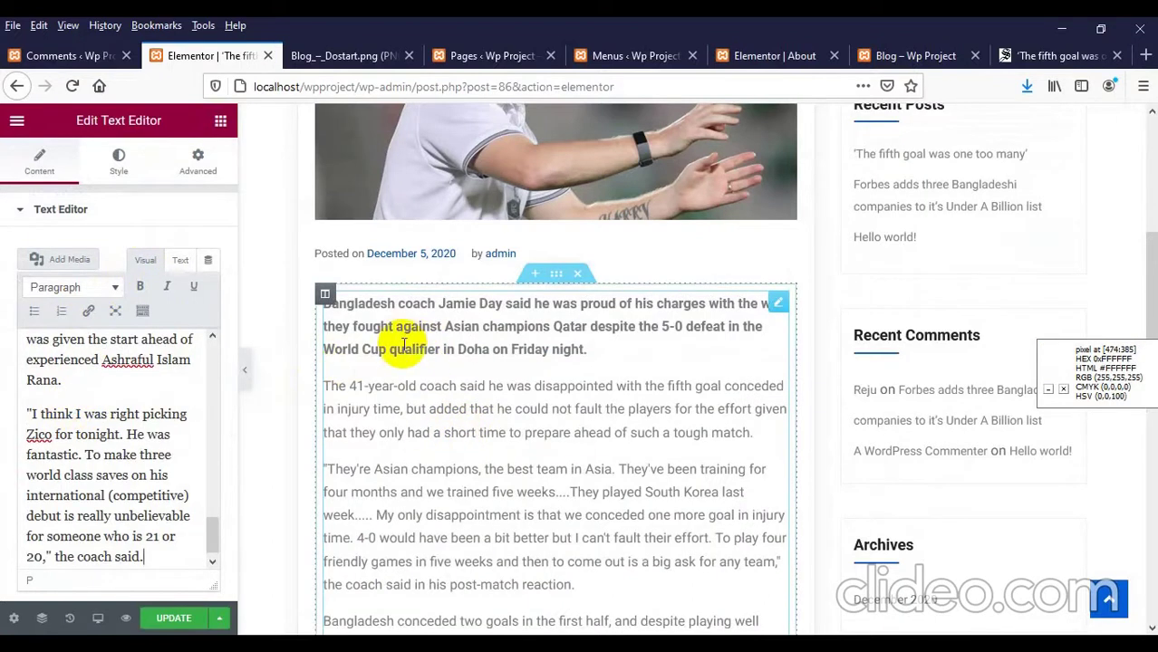
Step: Close the Daily Star photo viewer and scroll through the article's body text
click(1057, 55)
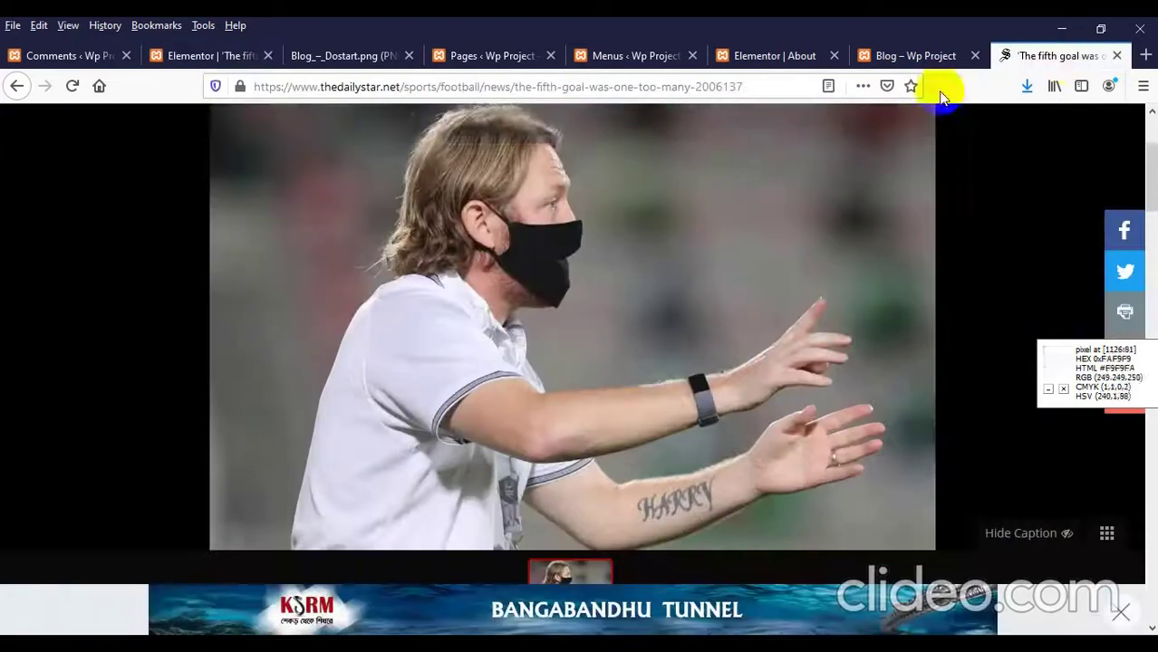
click(1109, 128)
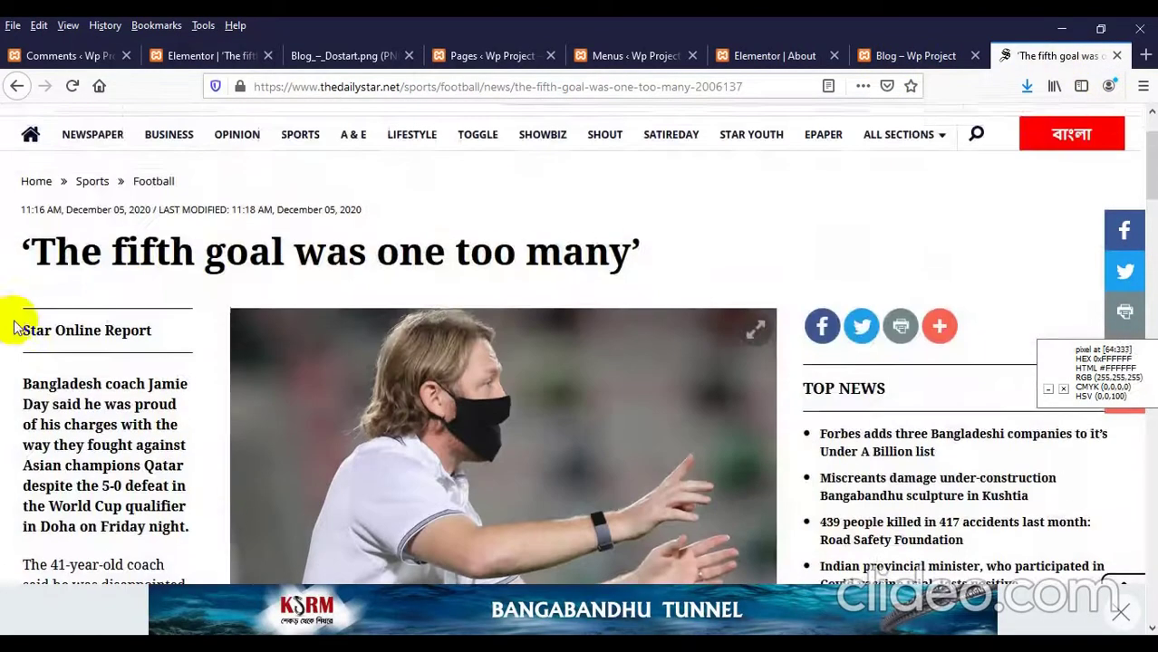
scroll(54, 272, down, 3)
drag(42, 232, 85, 328)
click(114, 311)
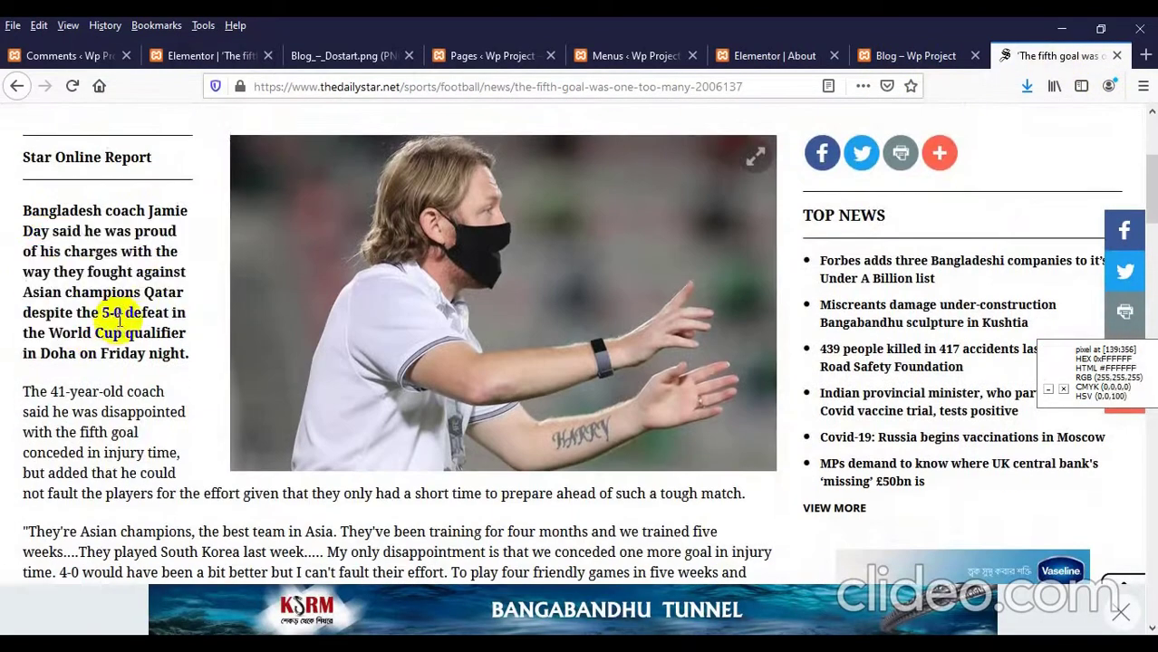
scroll(121, 309, down, 3)
drag(54, 238, 78, 320)
scroll(90, 324, down, 5)
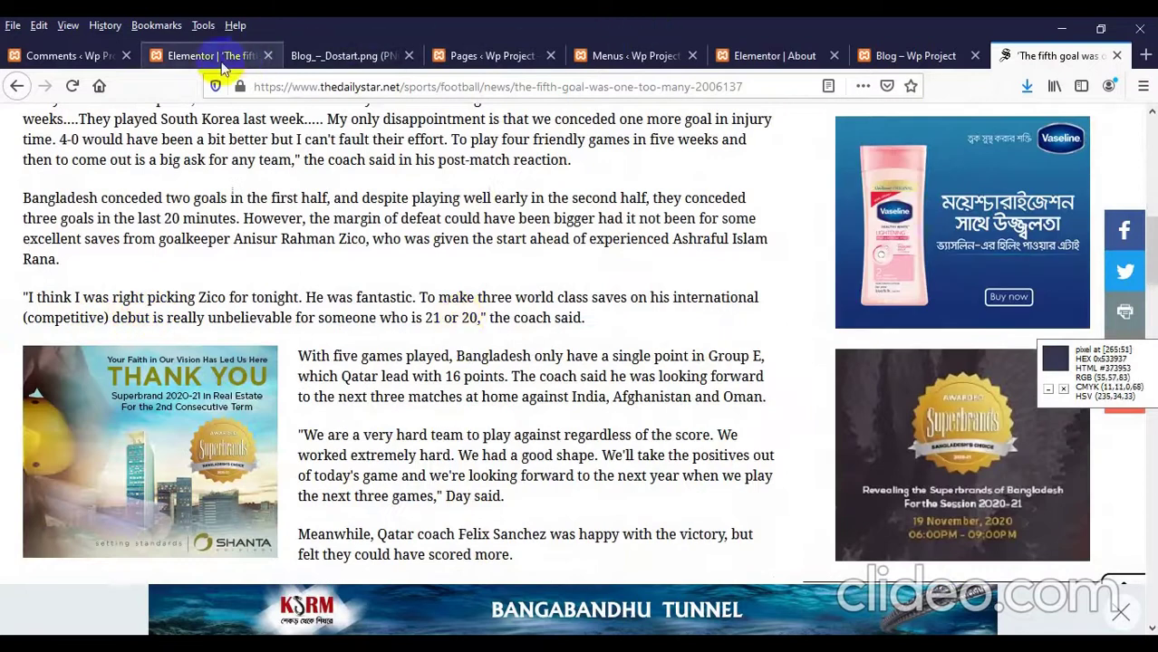
click(195, 55)
Step: In Text mode, replace the text block's HTML with the pasted article
scroll(294, 317, down, 2)
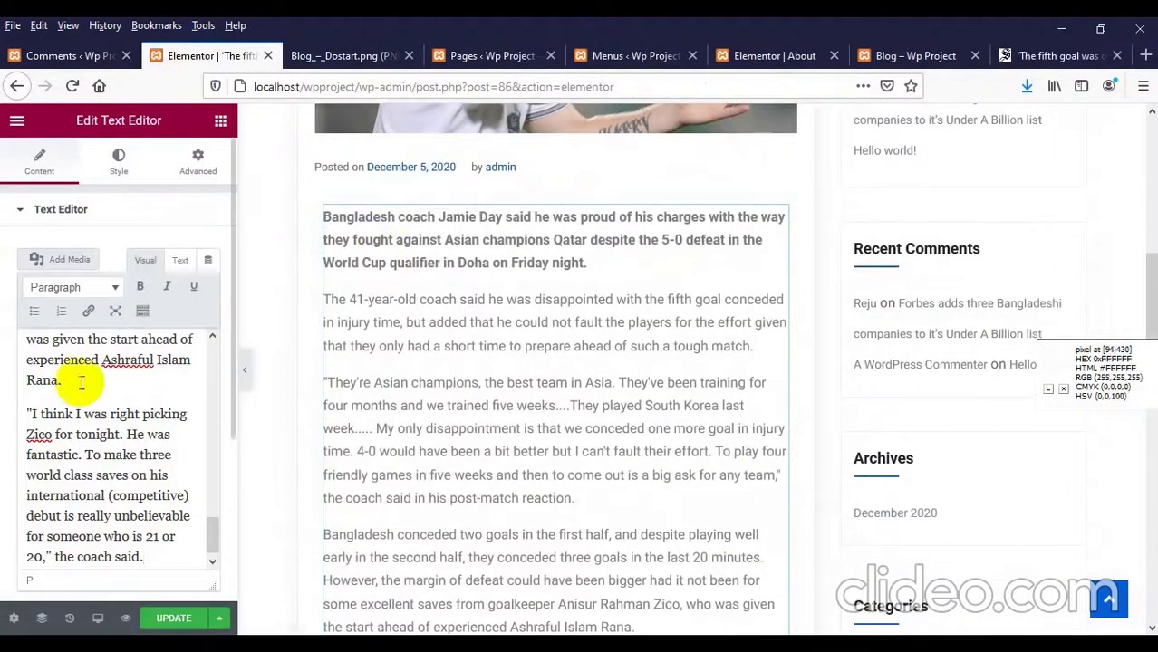
scroll(80, 383, up, 4)
click(180, 261)
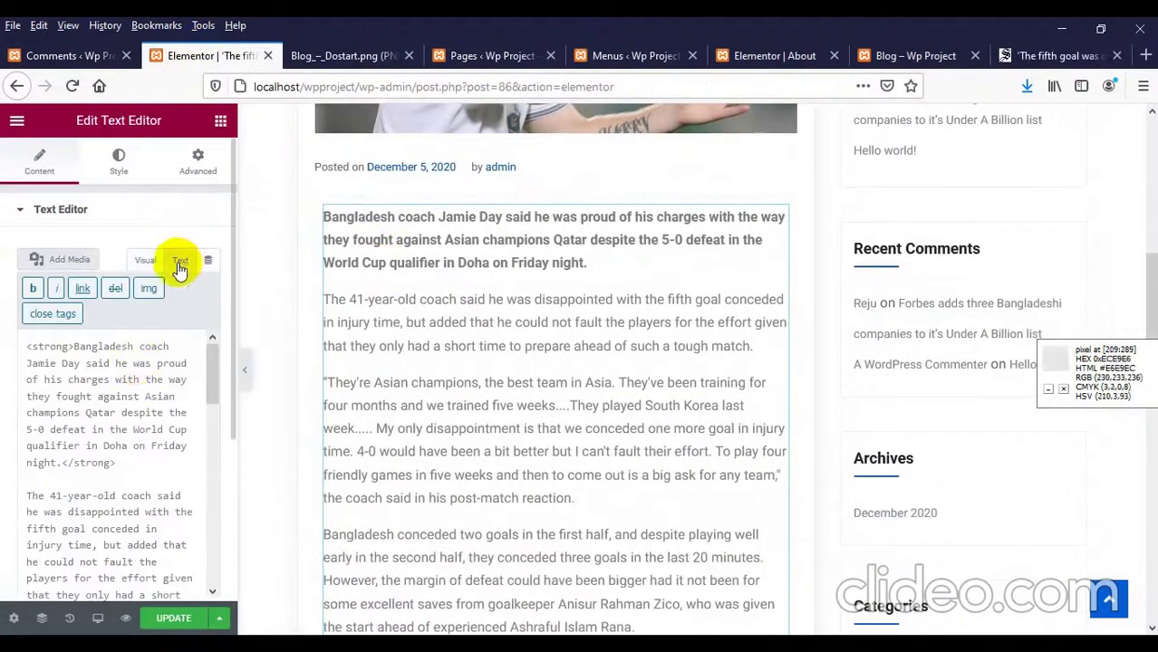
triple_click(131, 362)
key(ctrl+c)
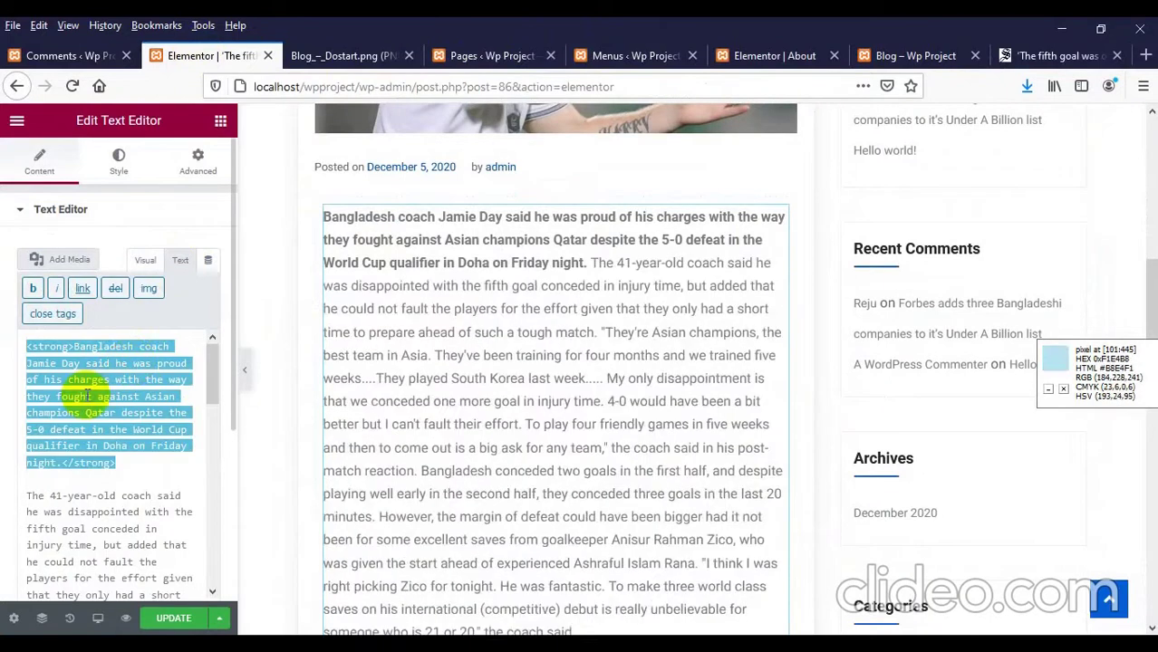
click(87, 396)
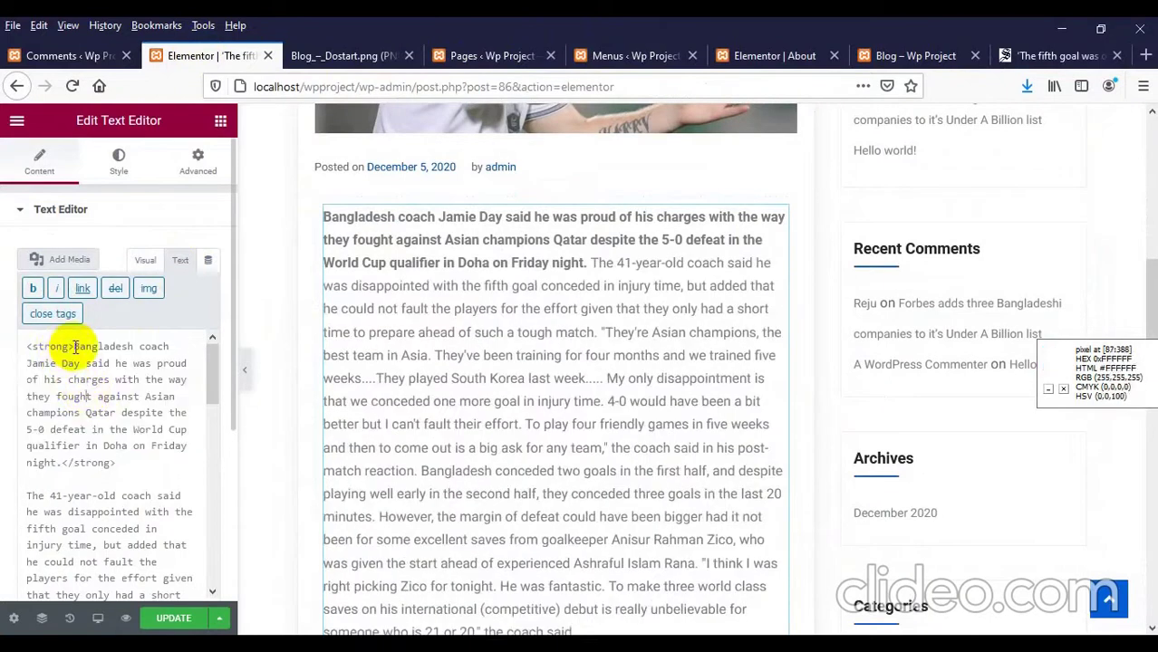
drag(75, 347, 27, 349)
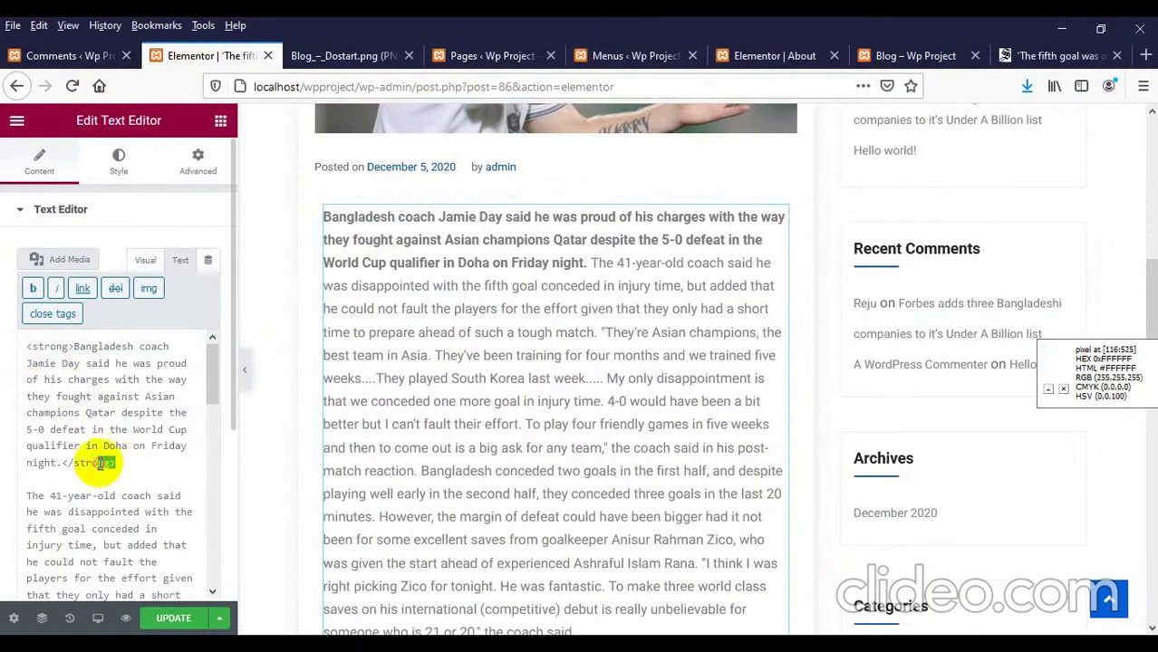
click(112, 414)
key(ctrl+a)
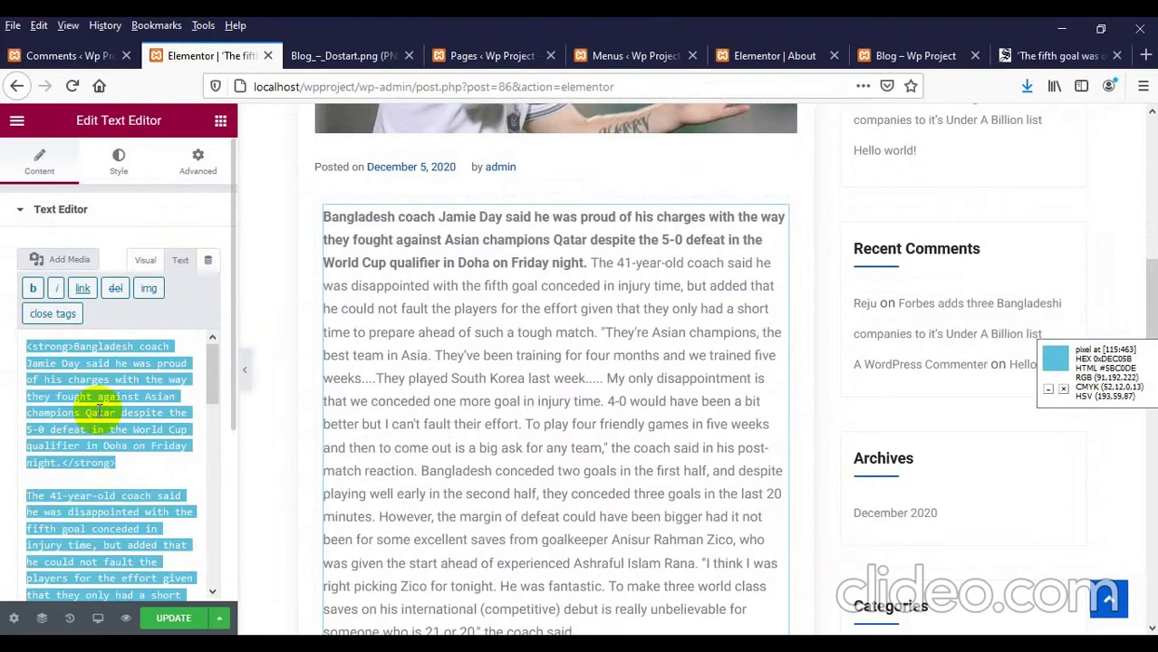
key(ctrl+v)
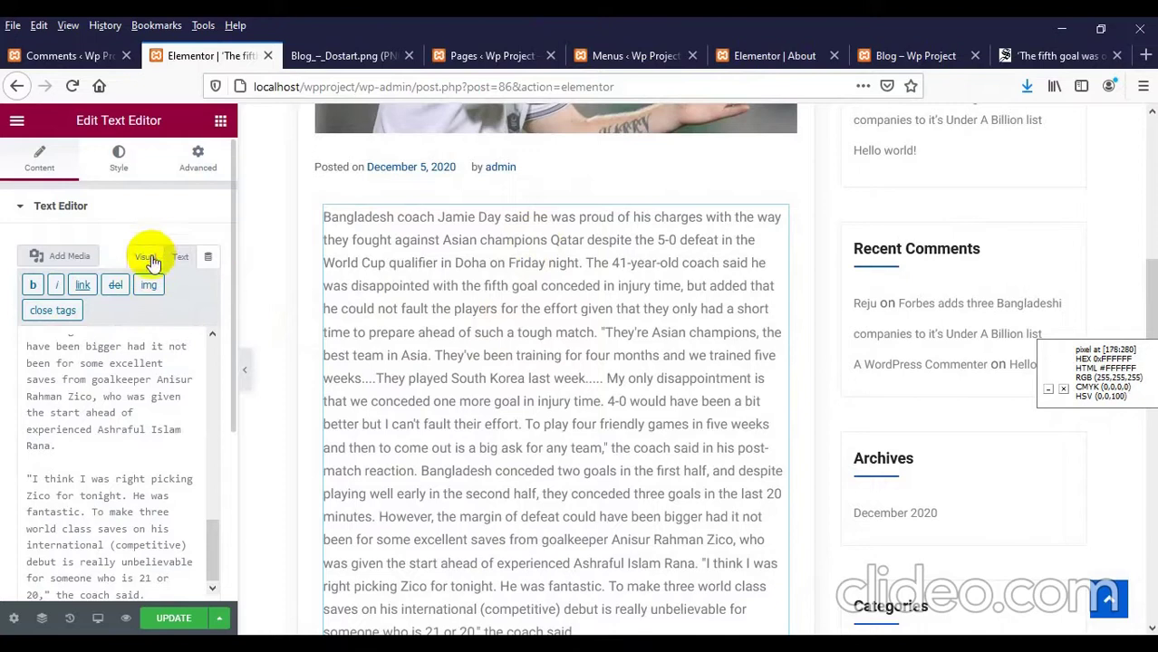
Step: Back in Visual mode, re-paste the article with its bold opening paragraph and update
click(146, 257)
double_click(113, 403)
click(84, 406)
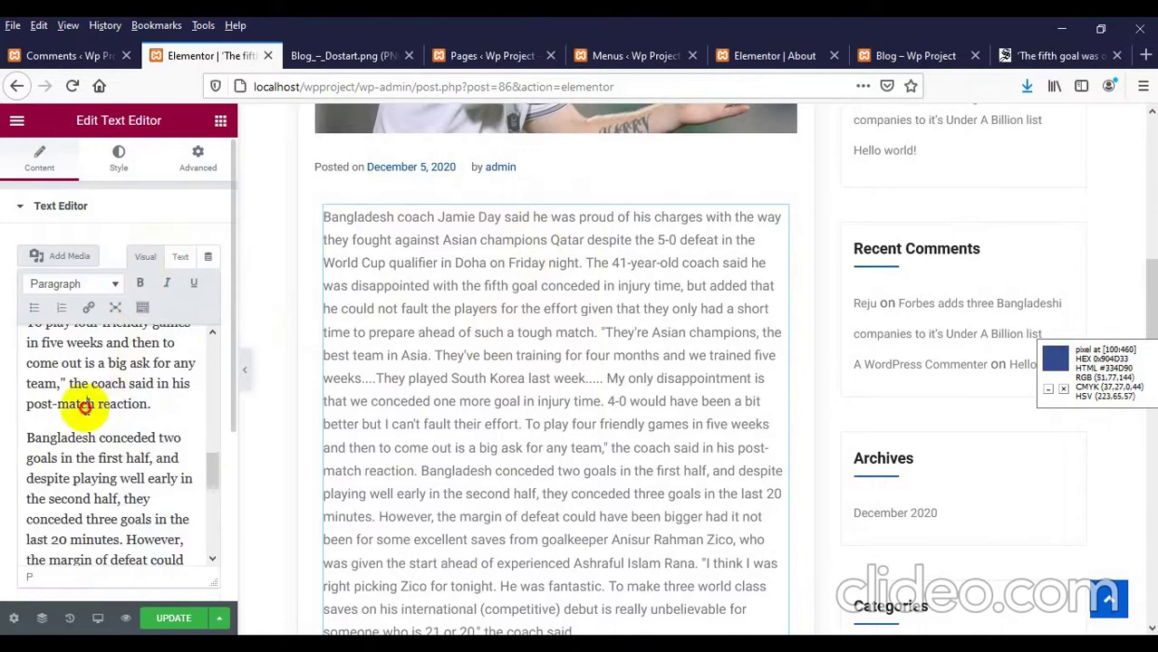
key(ctrl+a)
text(Bangladesh coach Jamie Day said he was proud of his charges with the way they fought against Asian champions Qatar despite the 5-0 defeat in the World Cup qualifier in Doha on Friday night. The 41-year-old coach said he was disappointed with the fifth goal conceded in injury time, but added that he could not fault the players for the effort given that they only had a short time to prepare ahead of such a tough match. "They're Asian champions, the best team in Asia. They've been training for four months and we trained five weeks....They played South Korea last week..... My only disappointment is that we conceded one more goal in injury time. 4-0 would have been a bit better but I can't fault their effort. To play four friendly games in five weeks and then to come out is a big ask for any team," the coach said in his post-match reaction. Bangladesh conceded two goals in the first half, and despite playing well early in the second half, they conceded three goals in the last 20 minutes. However, the margin of defeat could have been bigger had it not been for some excellent saves from goalkeeper Anisur Rahman Zico, who was given the start ahead of experienced Ashraful Islam Rana. "I think I was right picking Zico for tonight. He was fantastic. To make three world class saves on his international (competitive) debut is really unbelievable for someone who is 21 or 20," the coach said.)
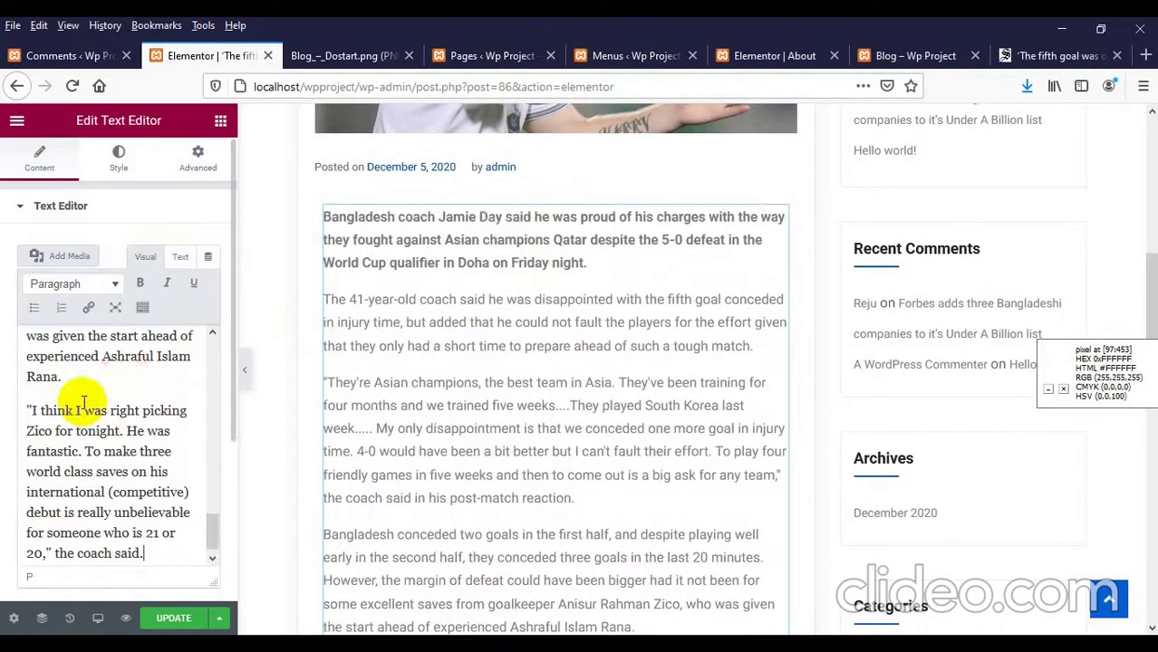
scroll(466, 328, down, 5)
scroll(469, 333, down, 3)
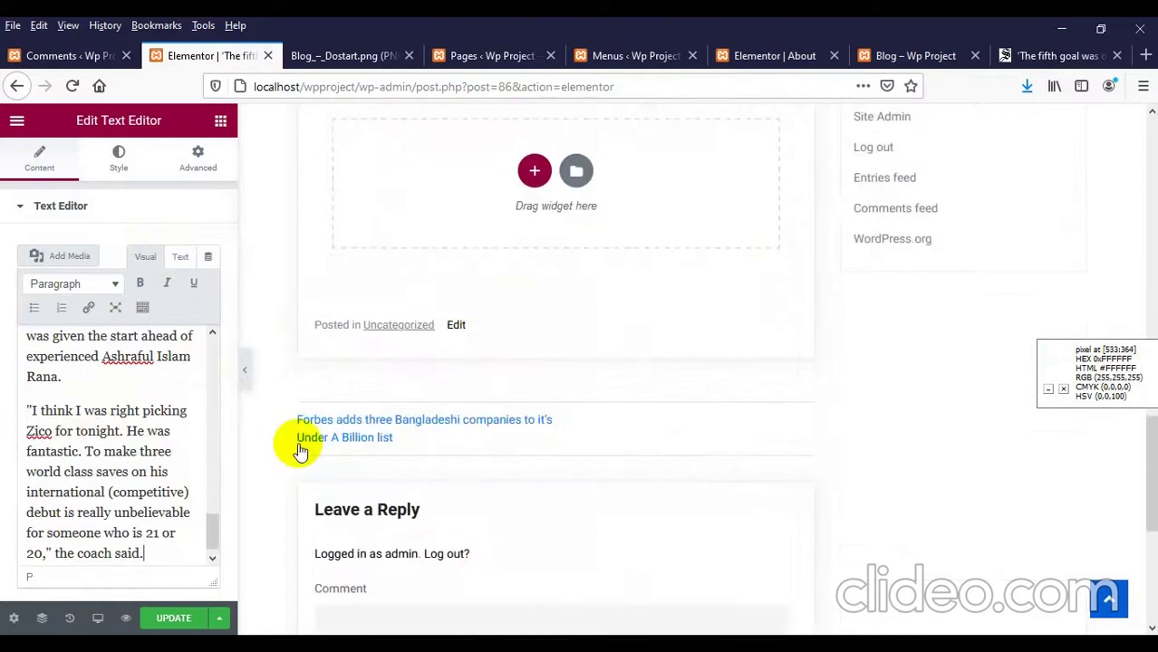
click(169, 618)
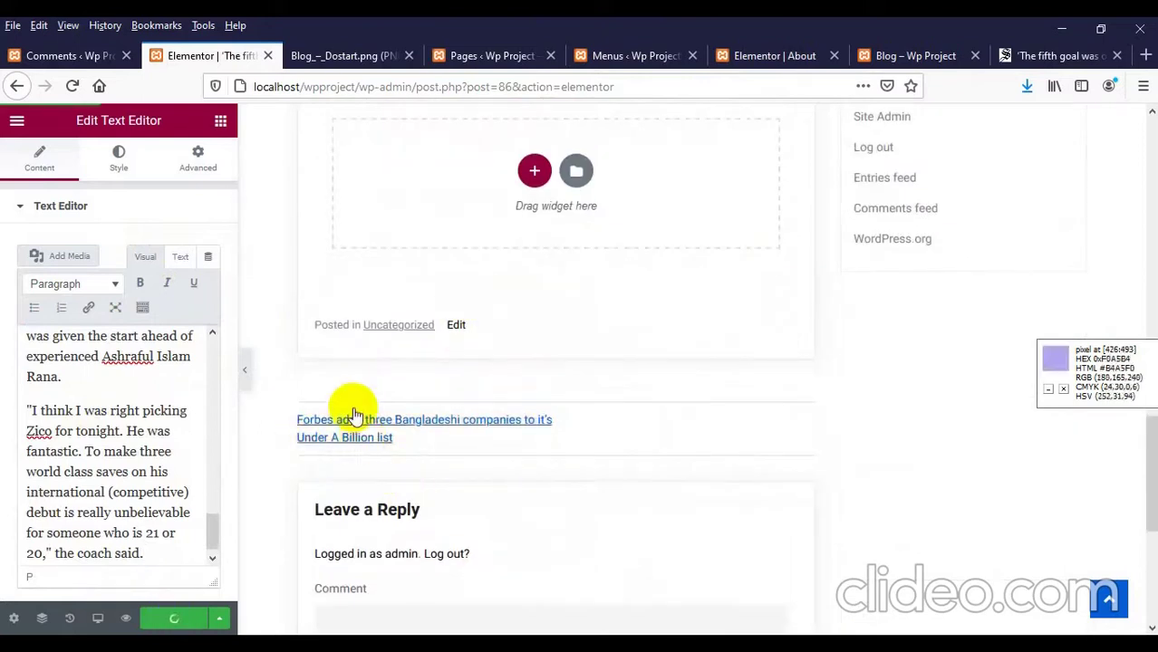
Step: Reload the blog page and scroll through the fifth-goal, Forbes and Hello world! posts
click(535, 57)
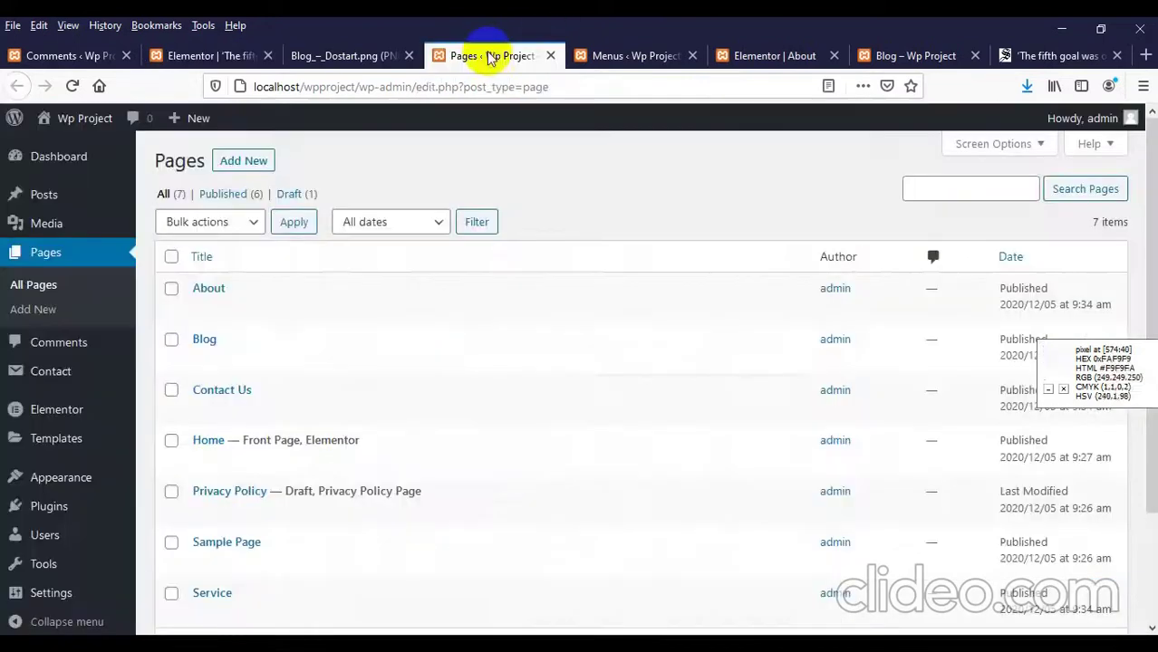
click(857, 60)
scroll(406, 310, up, 6)
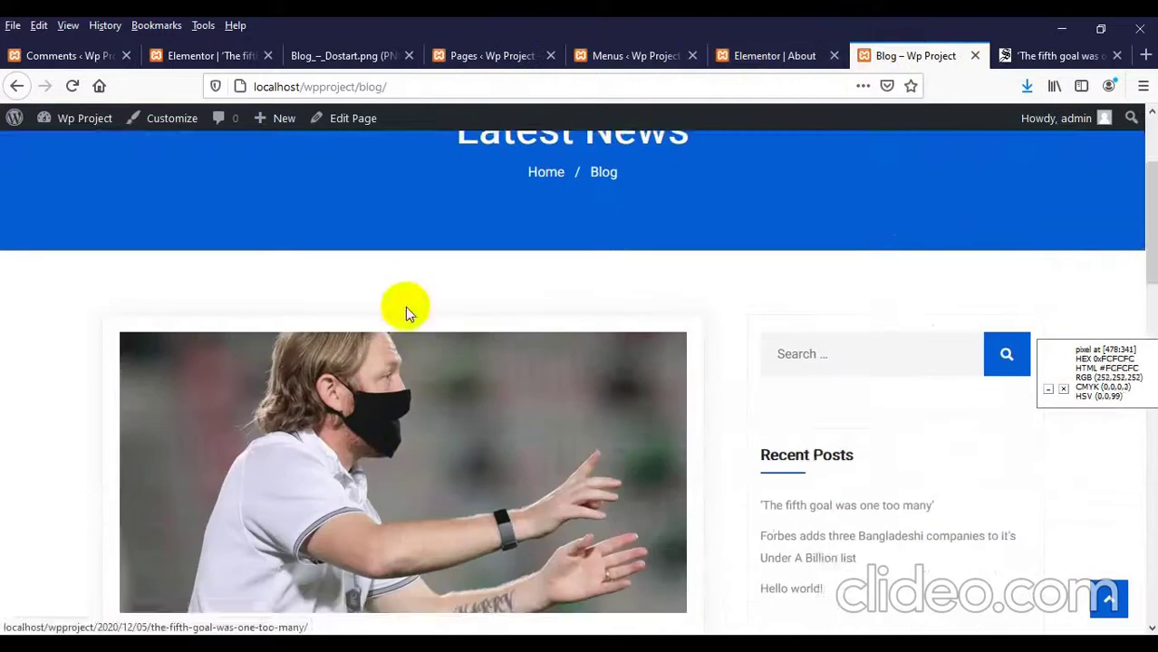
click(886, 170)
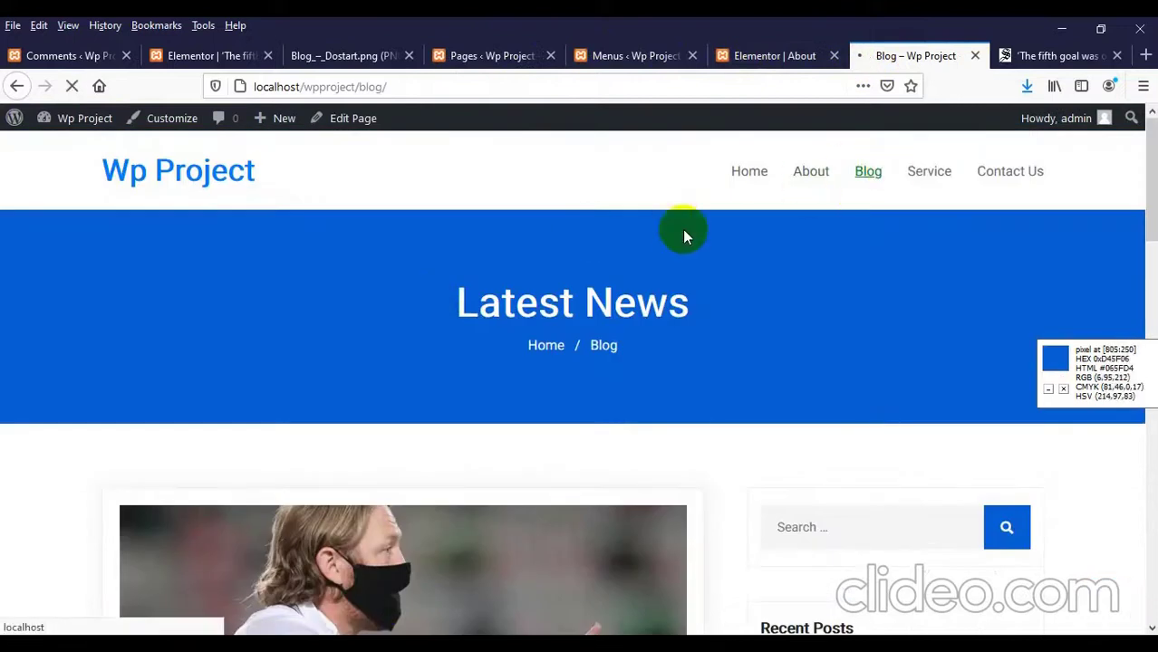
scroll(362, 301, down, 5)
scroll(363, 302, down, 10)
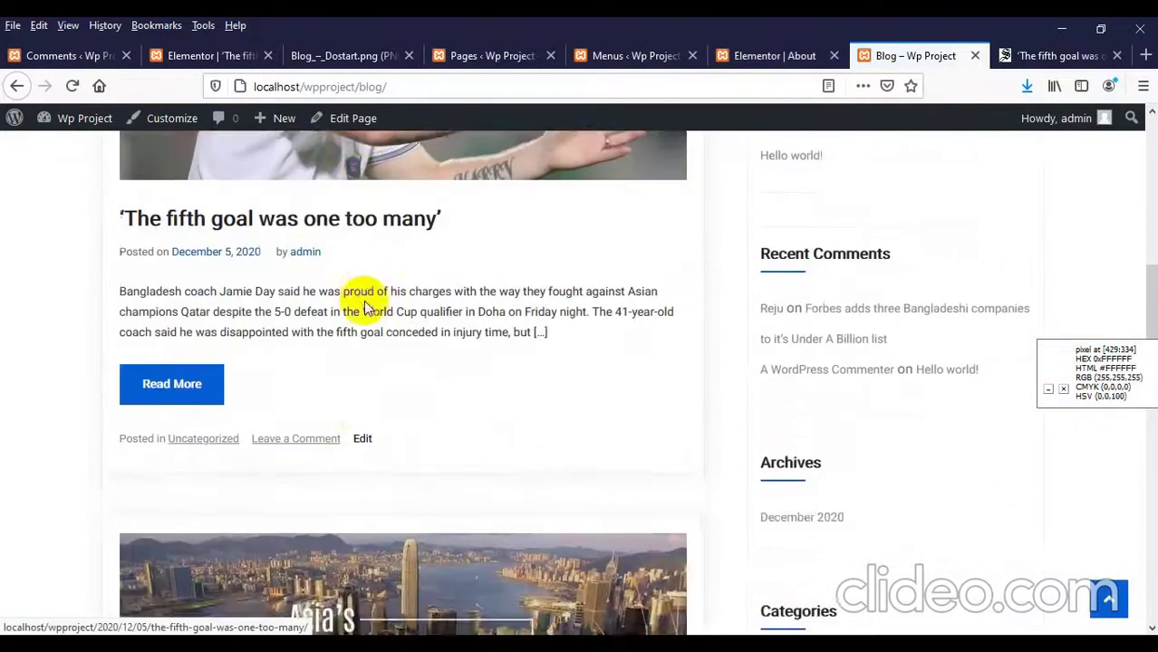
scroll(366, 306, up, 2)
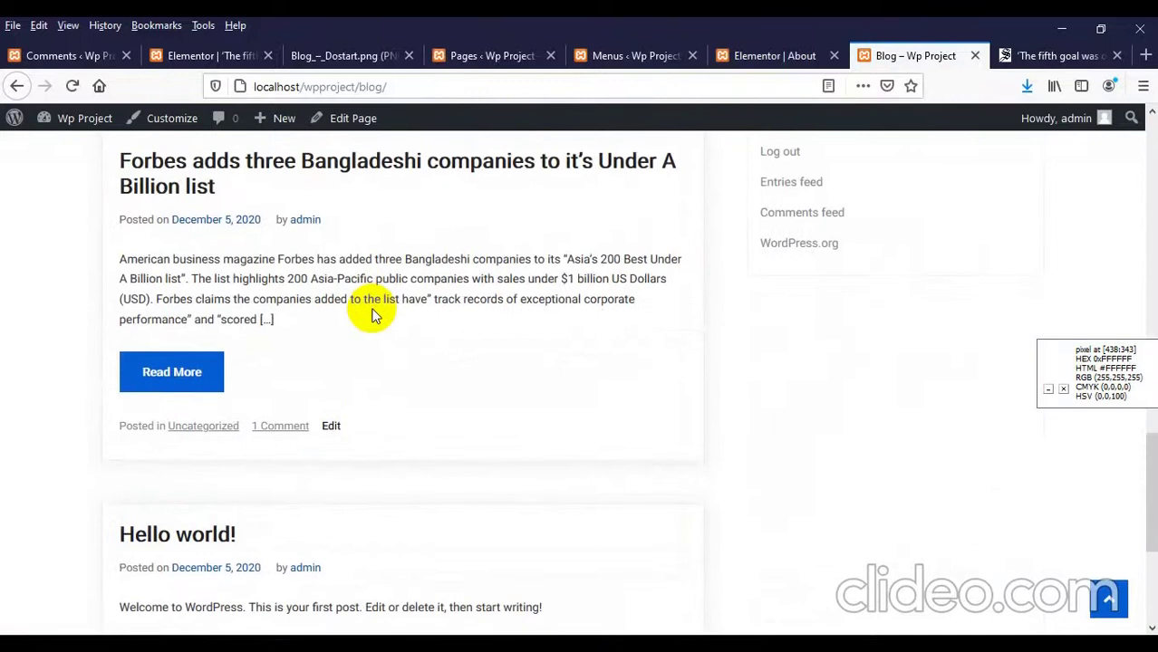
scroll(371, 309, up, 5)
scroll(373, 311, down, 7)
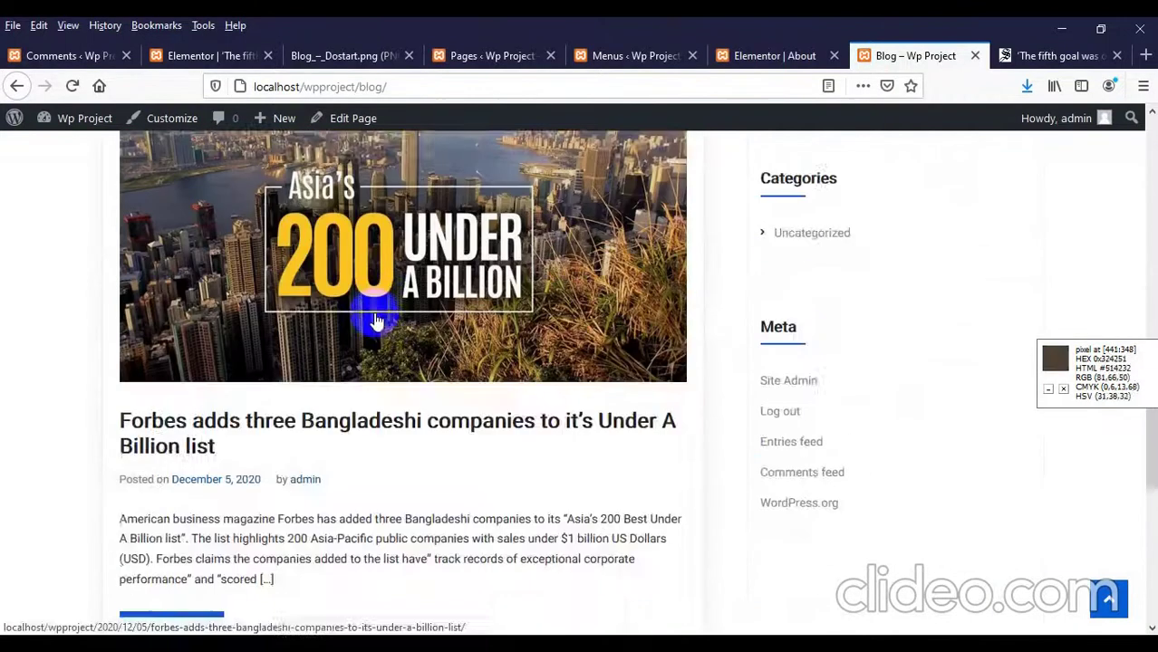
scroll(375, 317, up, 10)
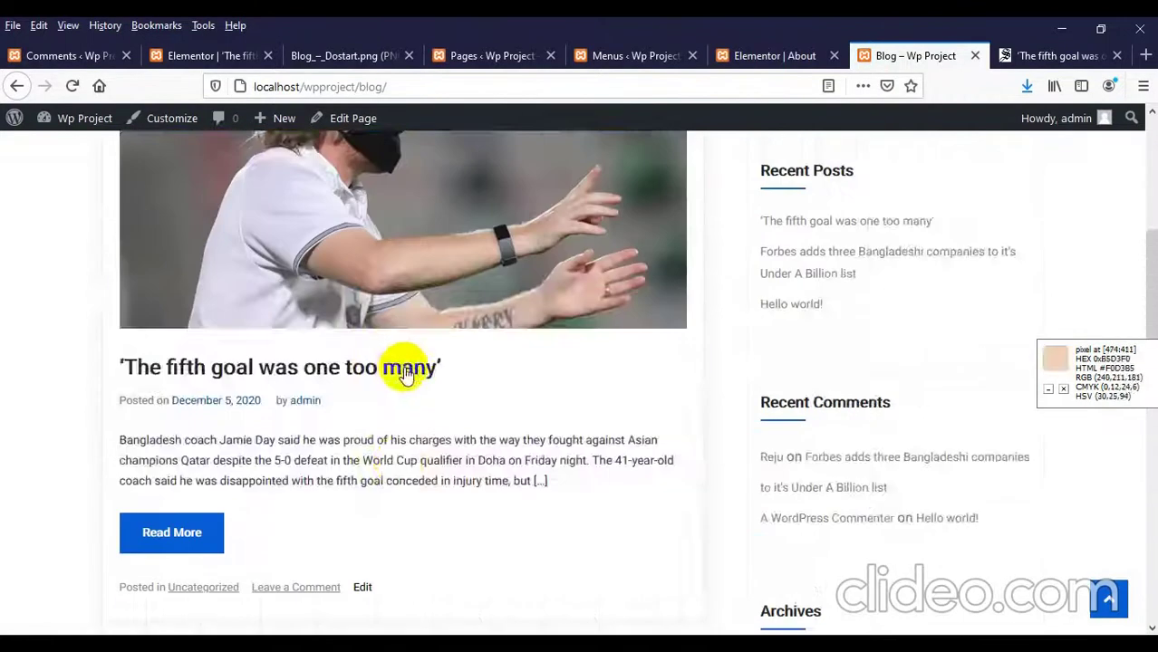
scroll(408, 373, down, 9)
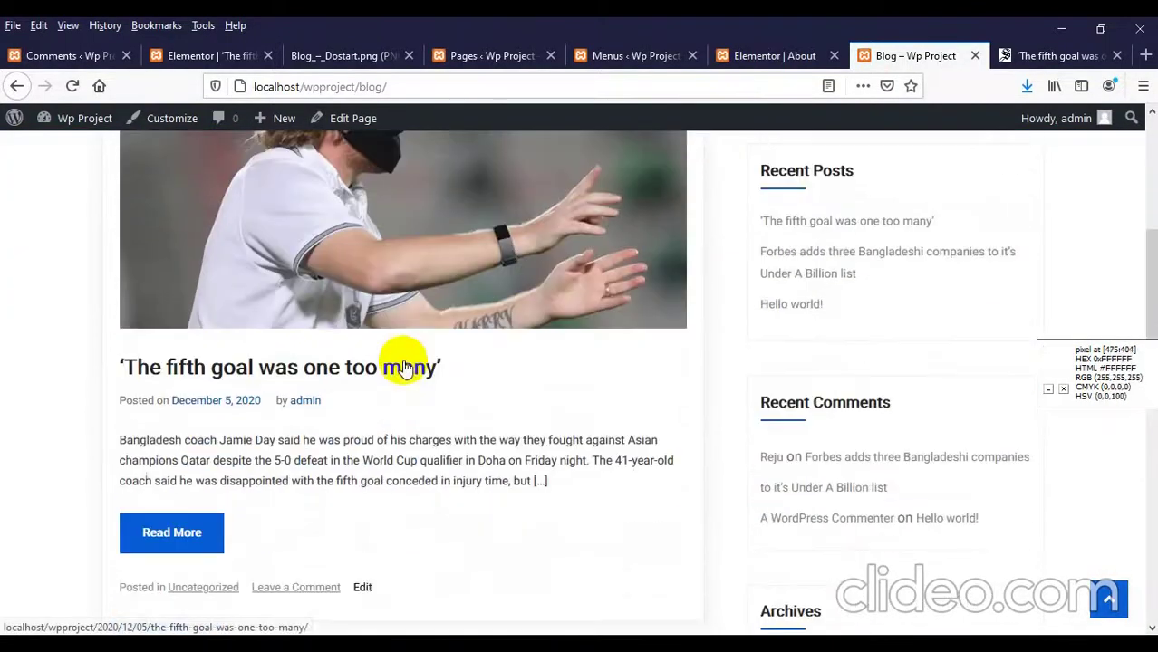
scroll(403, 365, down, 3)
scroll(401, 367, up, 6)
scroll(401, 363, down, 3)
scroll(219, 362, down, 1)
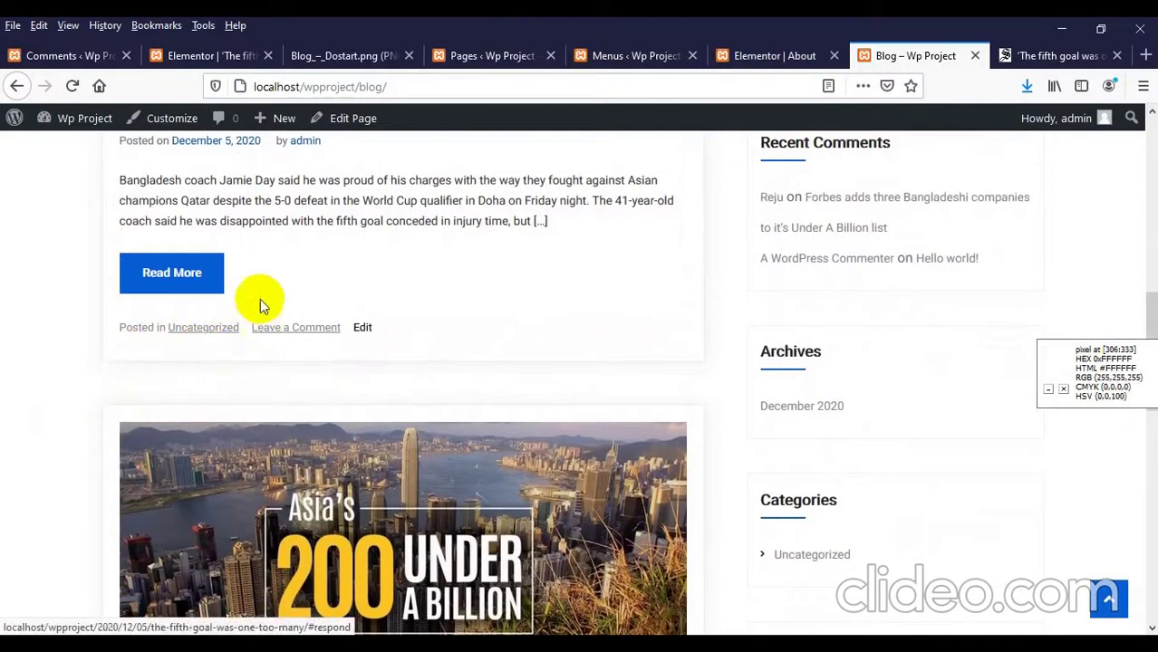
scroll(254, 308, up, 4)
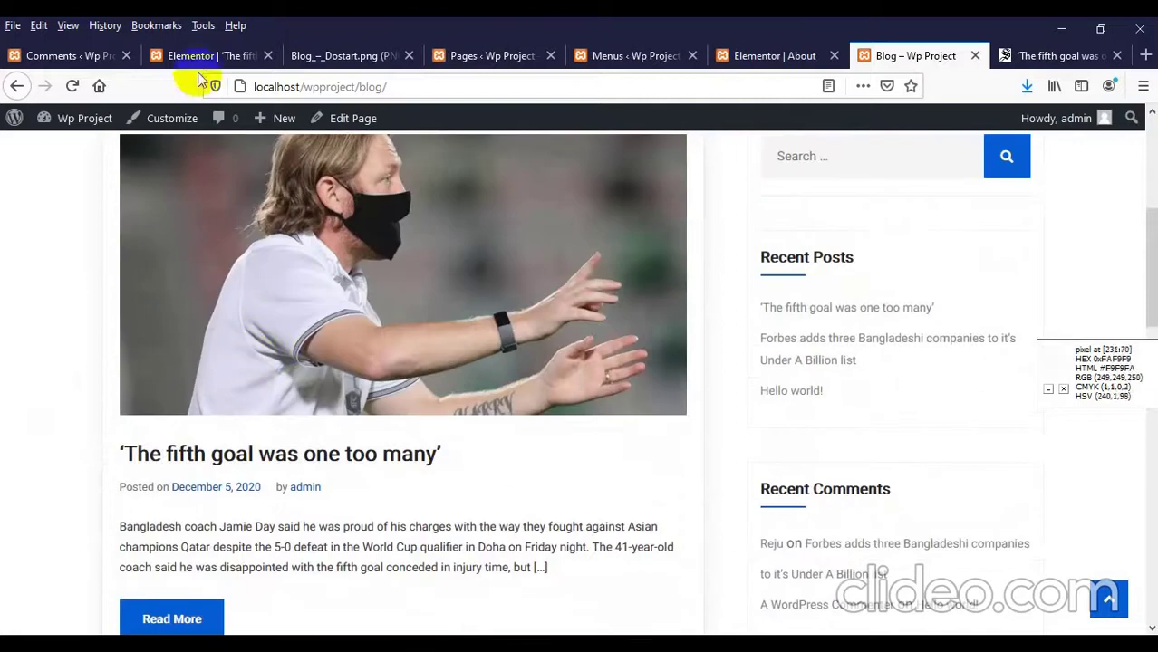
click(201, 56)
Step: Return to the WordPress editor to check the post's Uncategorized category and coach featured image
scroll(667, 343, up, 4)
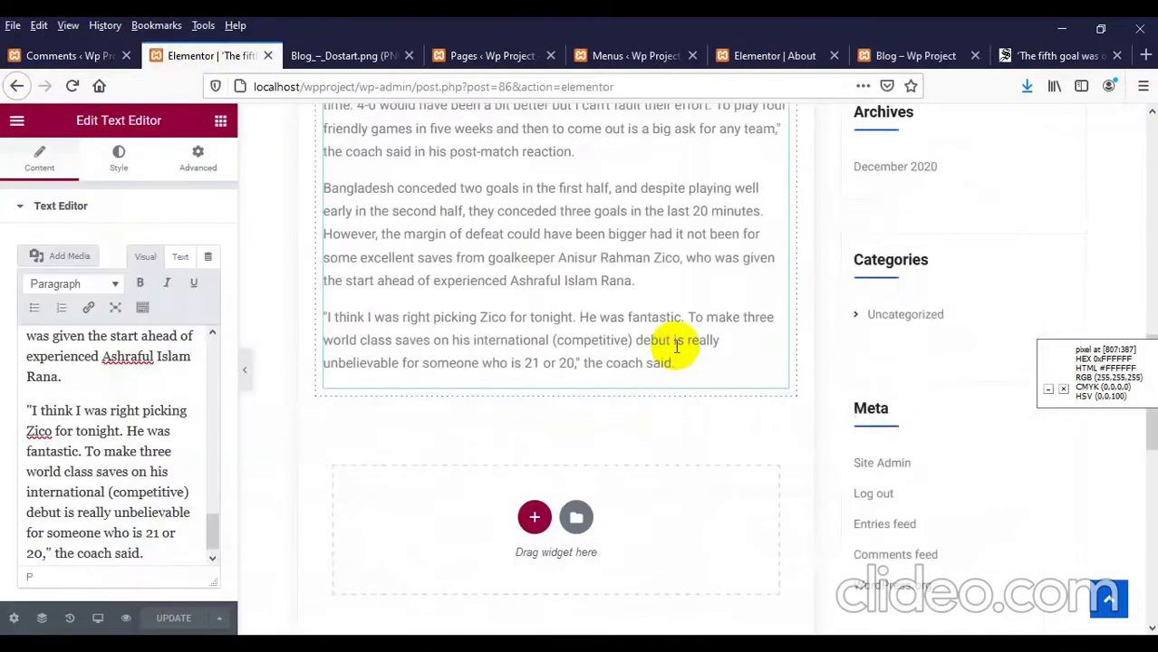
click(15, 87)
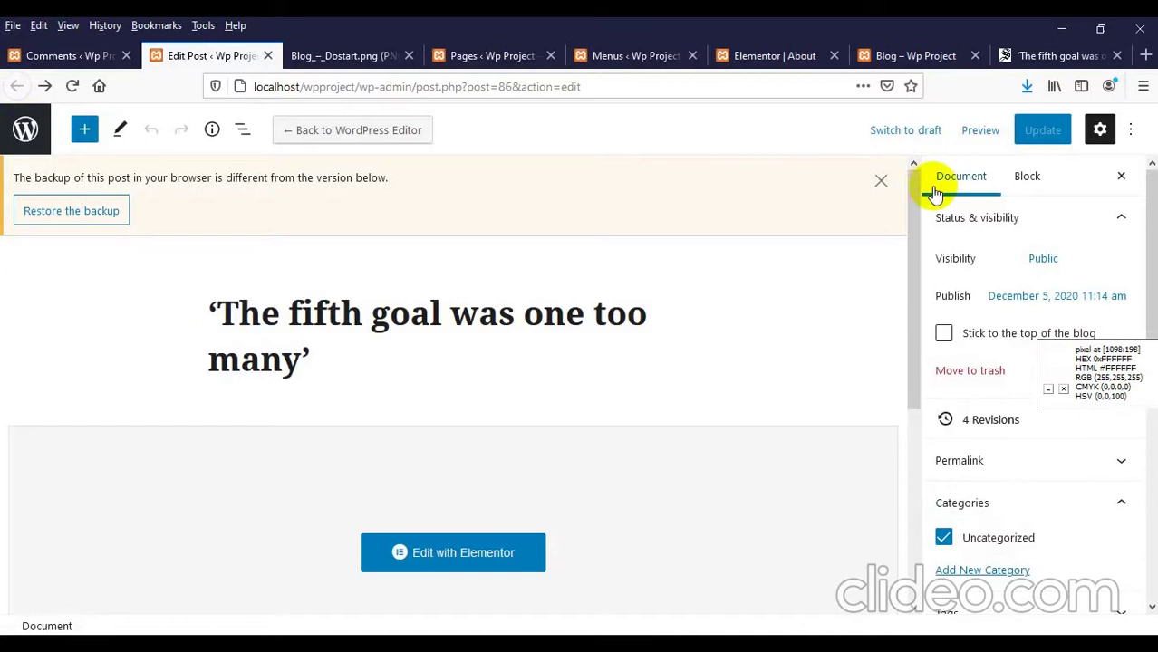
scroll(948, 337, down, 3)
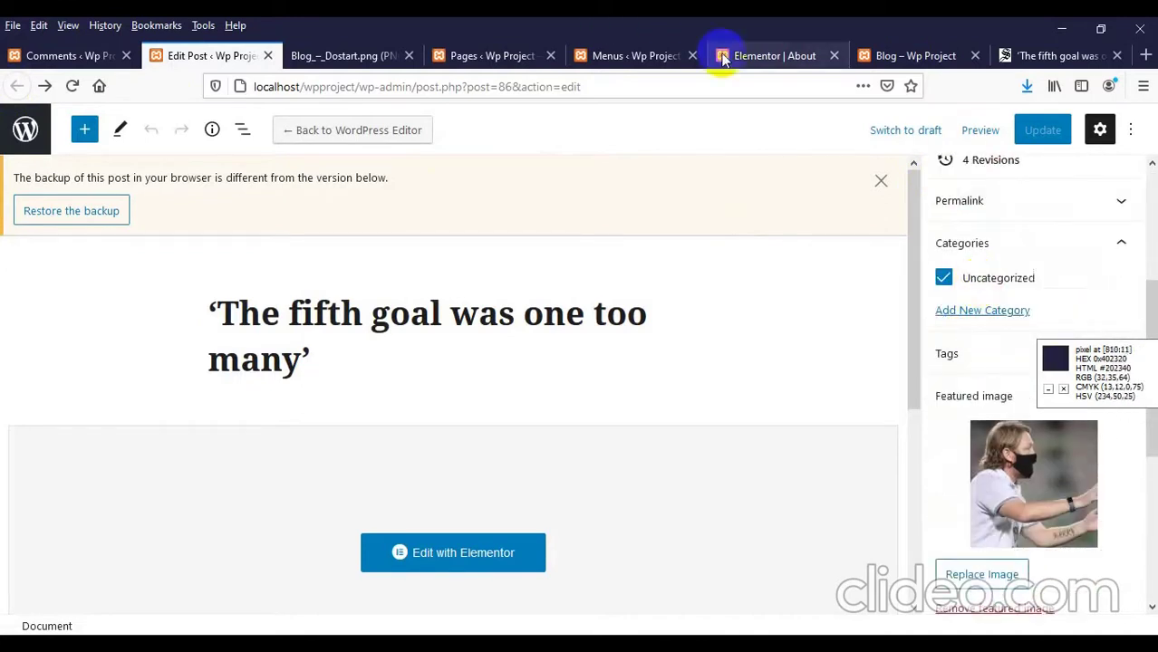
click(912, 60)
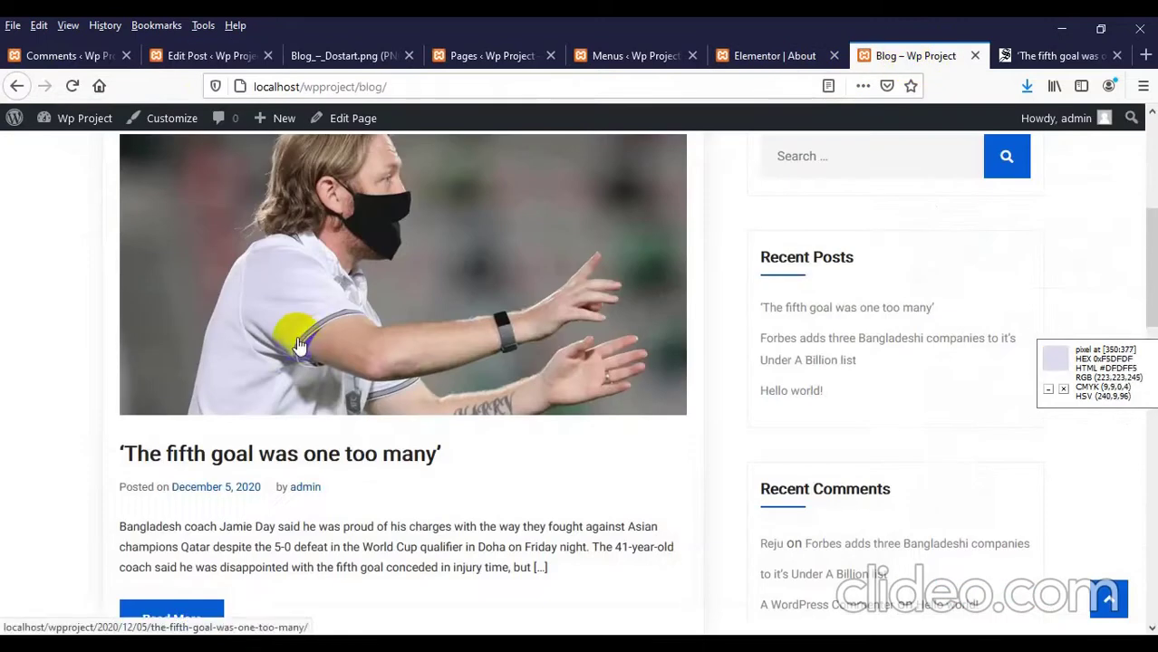
Step: Go to the Daily Star article and browse its Sports section headlines
scroll(299, 328, up, 1)
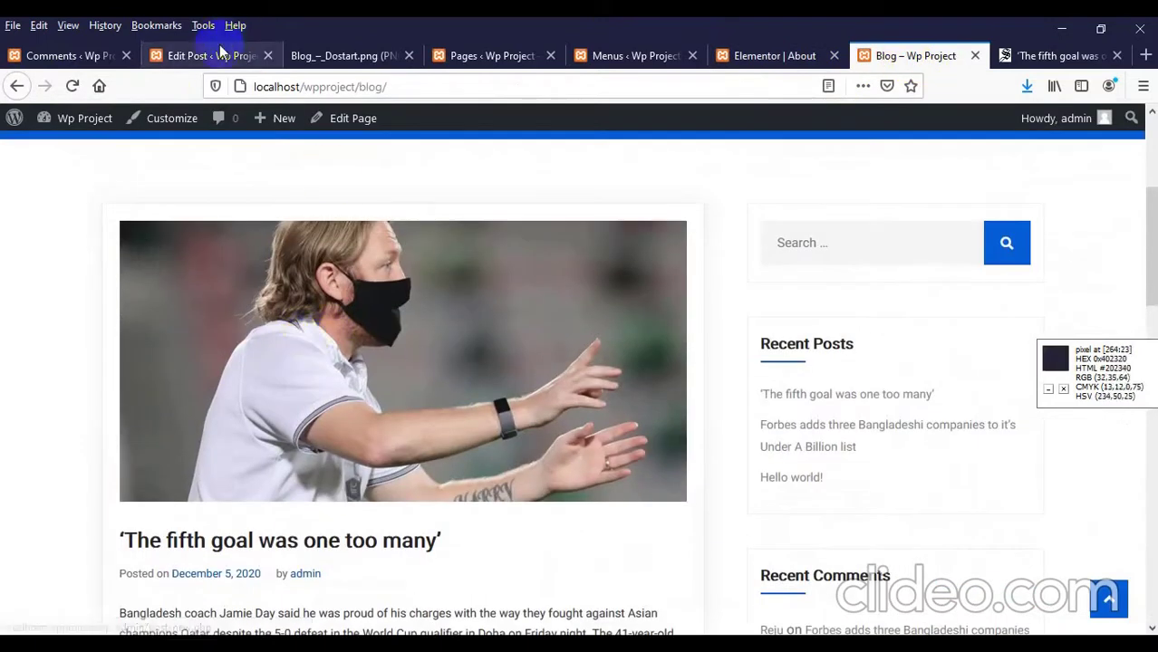
click(211, 60)
click(1032, 58)
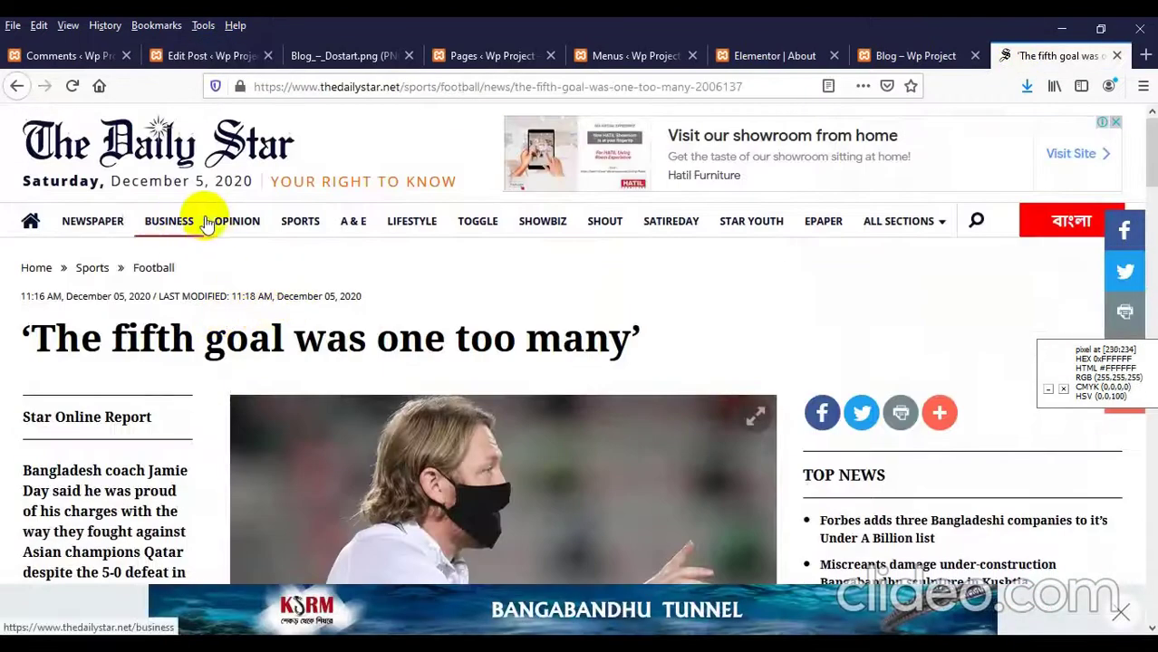
click(308, 222)
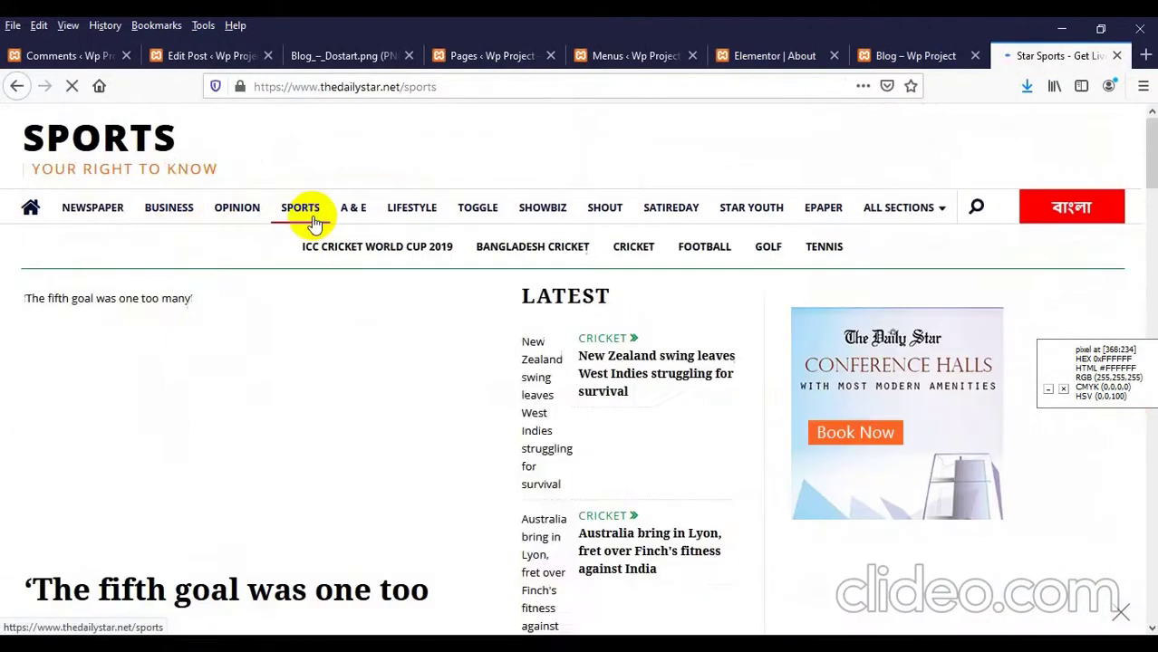
scroll(290, 311, down, 5)
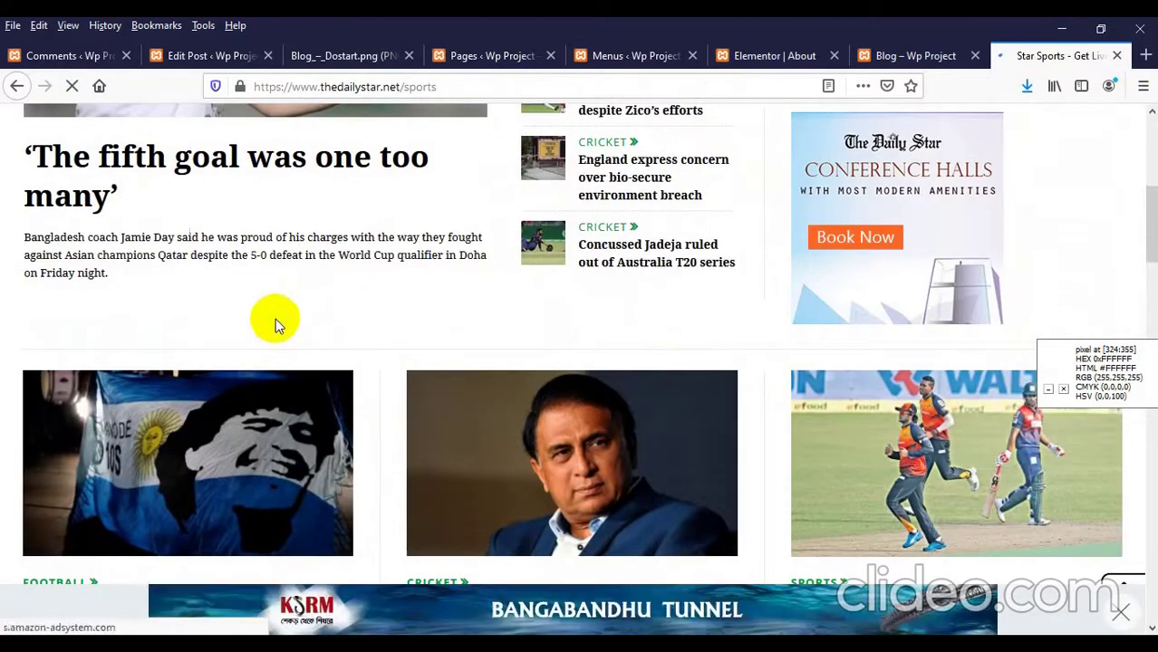
scroll(276, 318, down, 2)
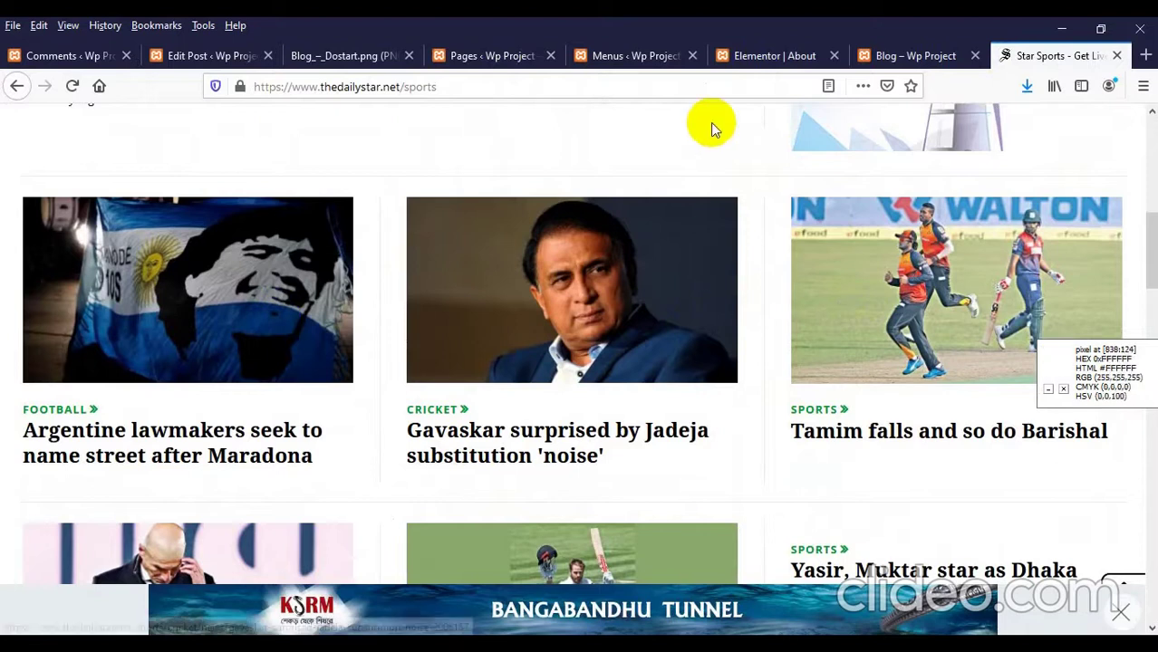
Step: Create a new top-level Sports category for the fifth-goal post with no parent
click(231, 57)
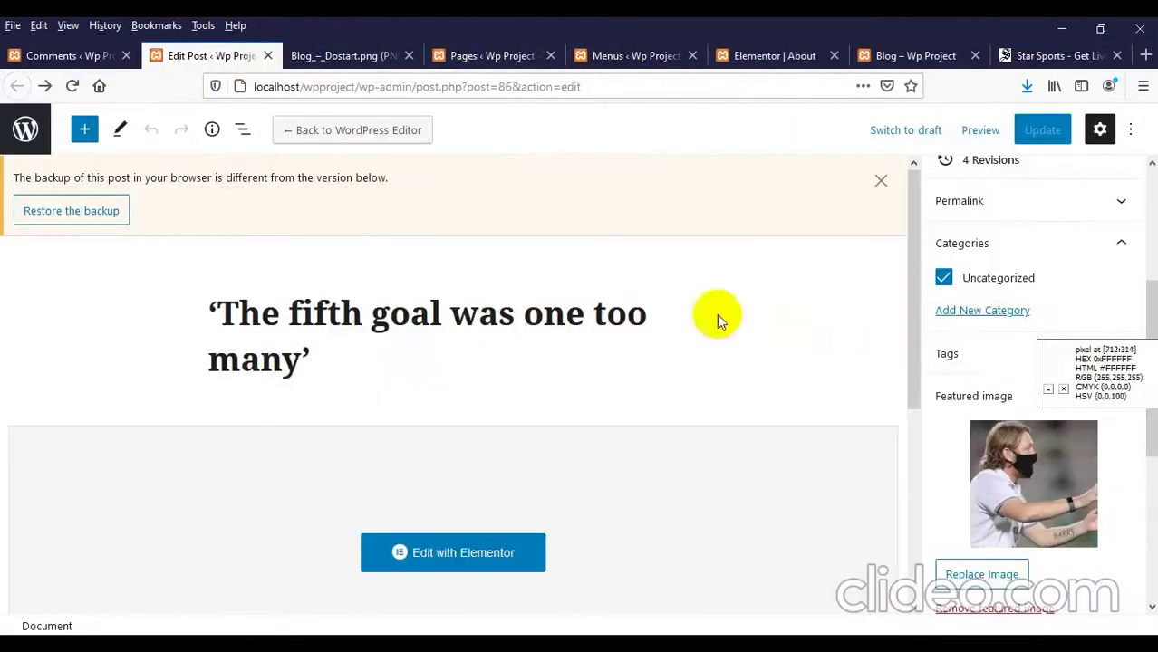
click(977, 312)
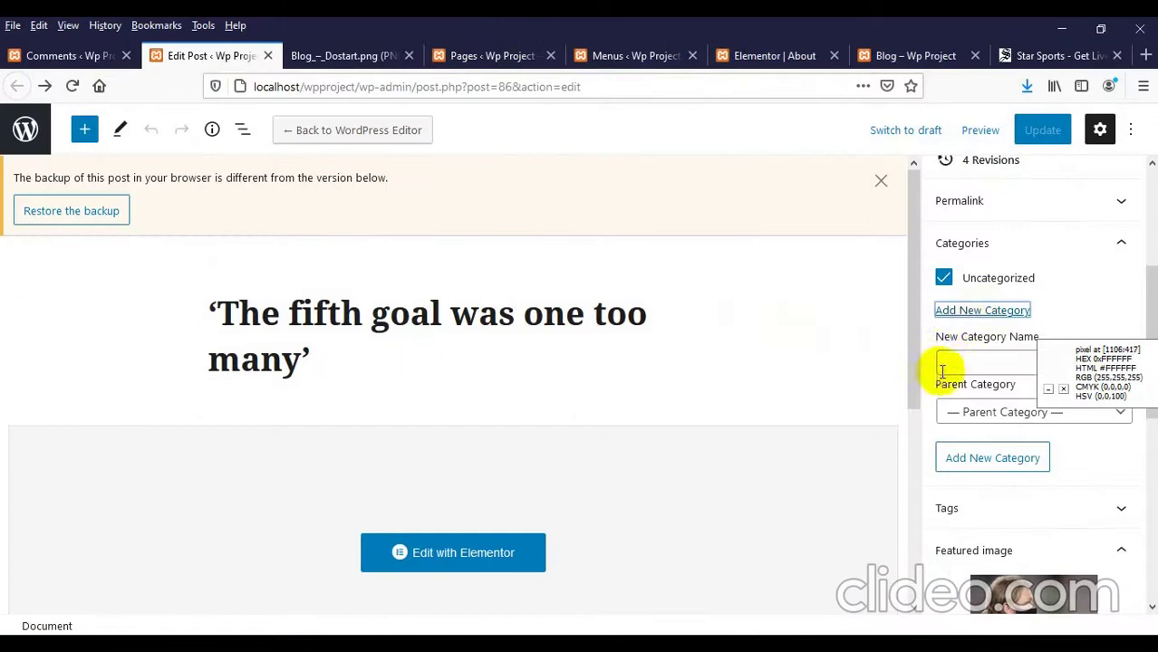
scroll(1005, 362, down, 3)
scroll(1087, 426, up, 2)
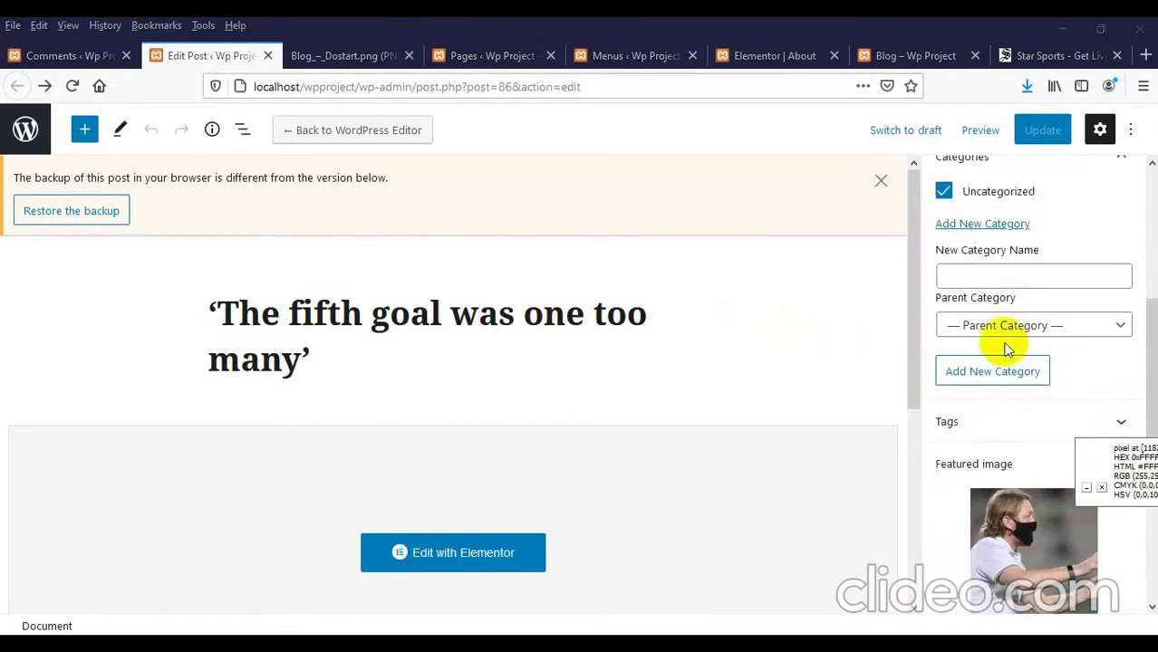
click(986, 273)
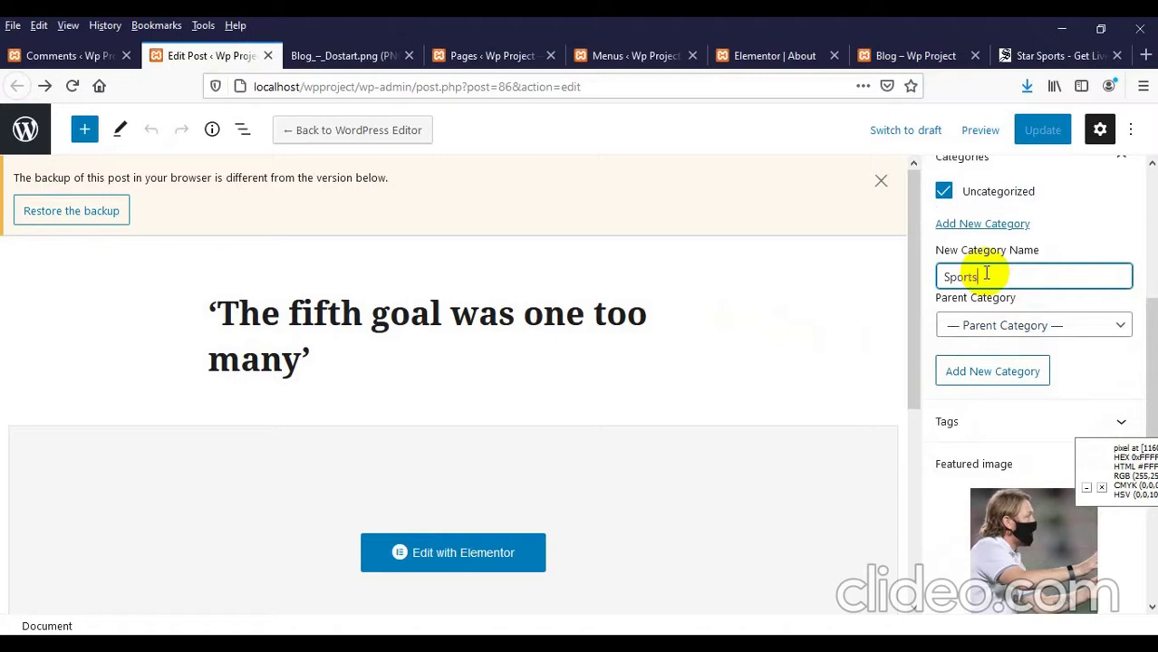
click(955, 325)
click(960, 326)
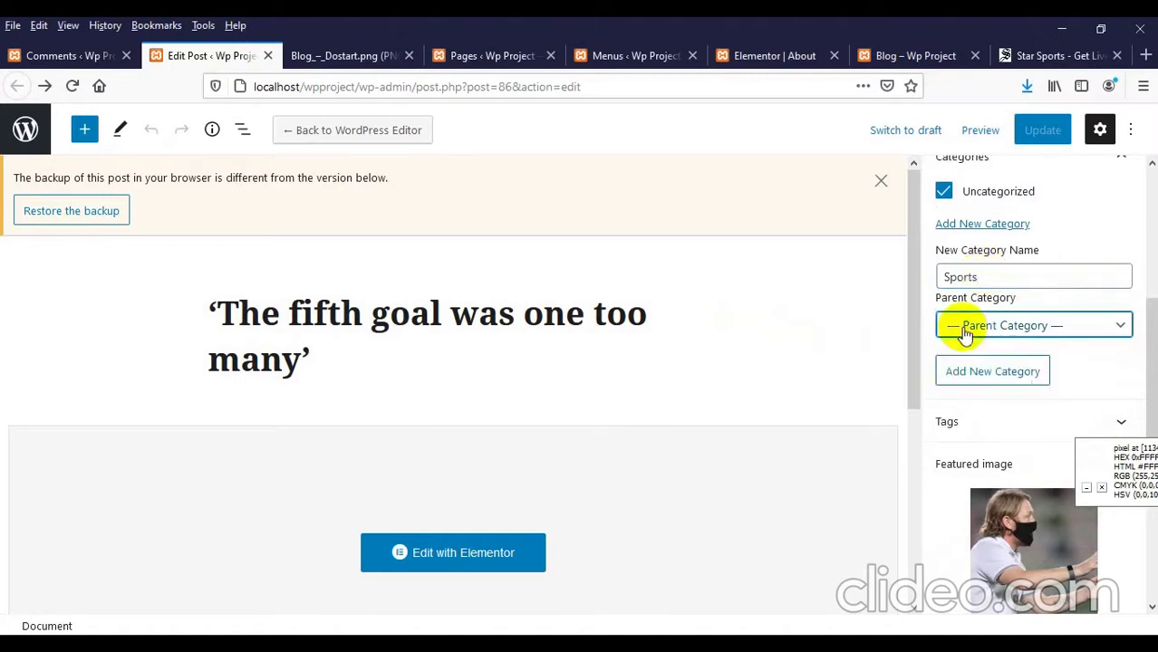
click(966, 379)
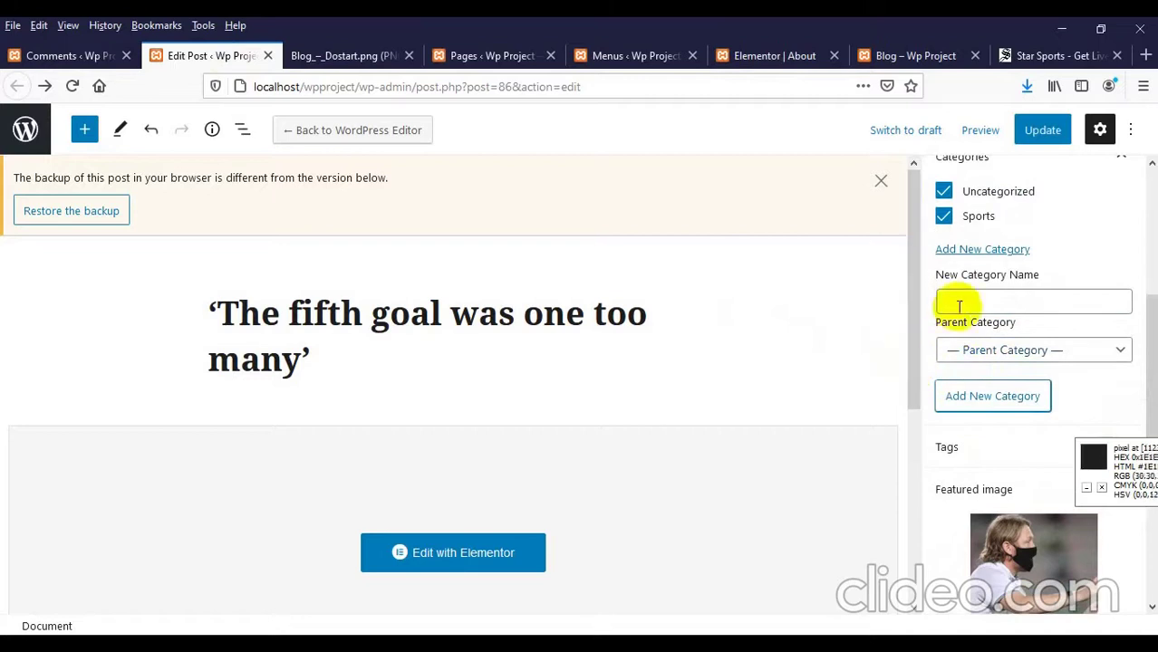
Step: Remove the post from Uncategorized and update it
click(945, 193)
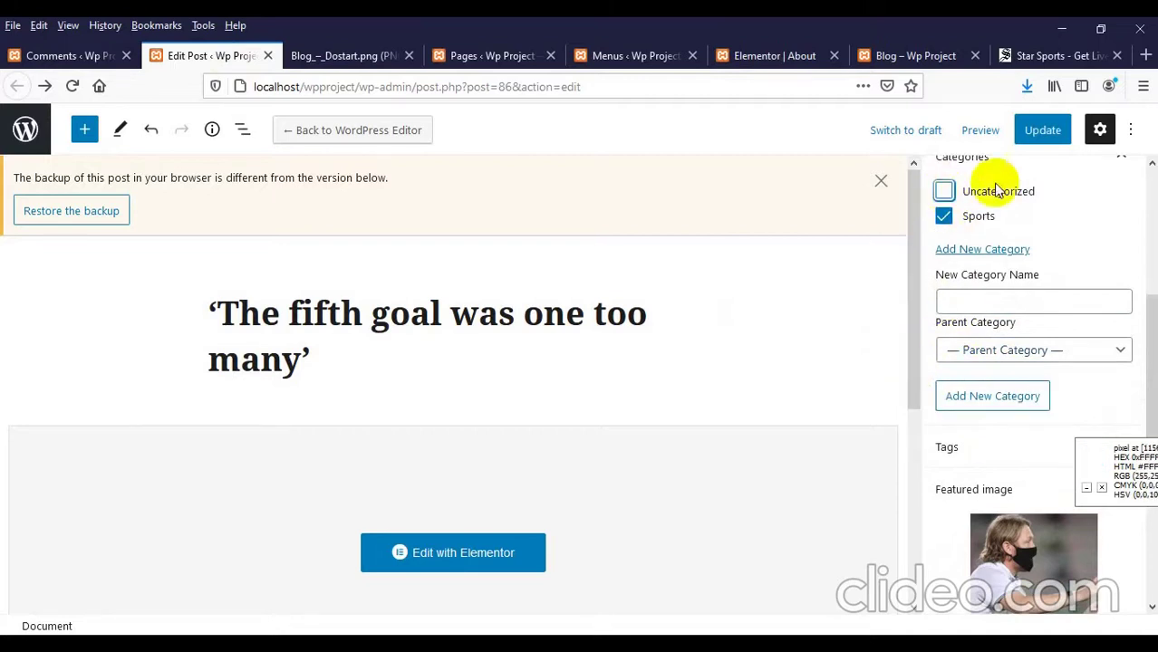
click(1052, 134)
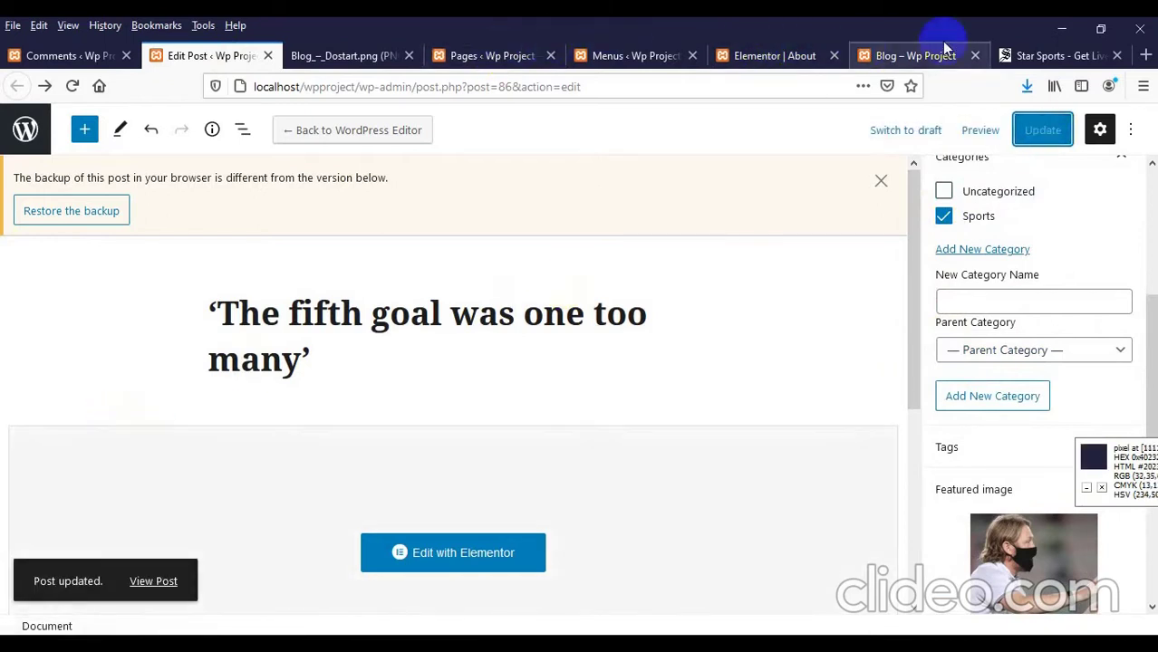
click(891, 56)
Step: Reload the public blog page and scroll through it to check the updated post
right_click(166, 207)
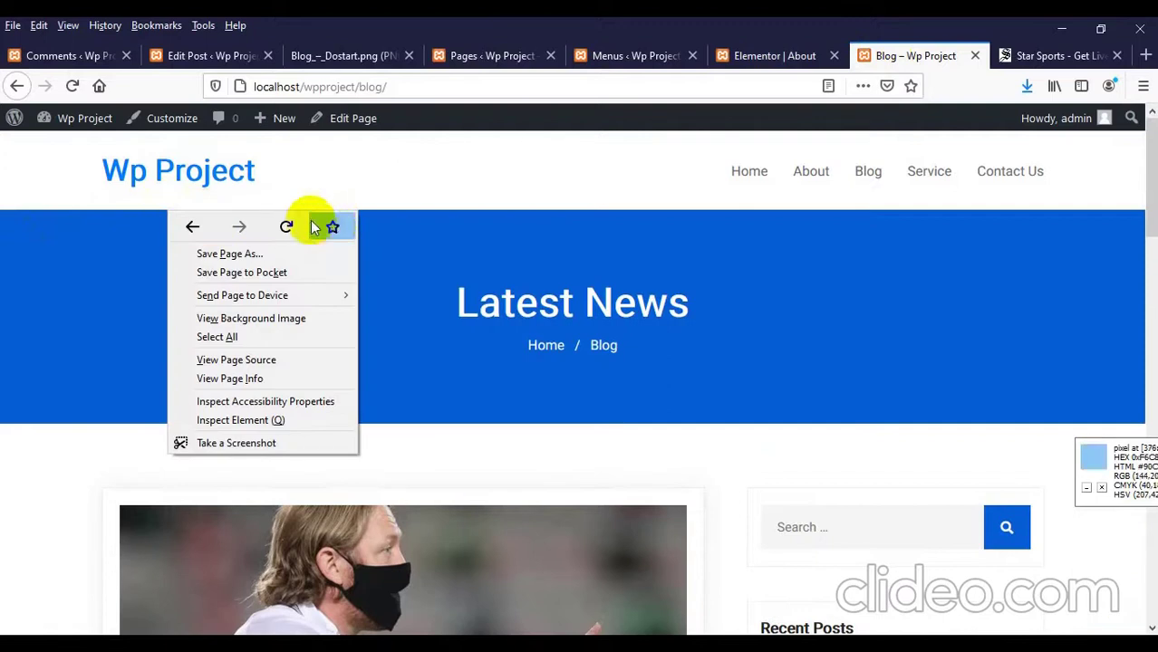
click(276, 227)
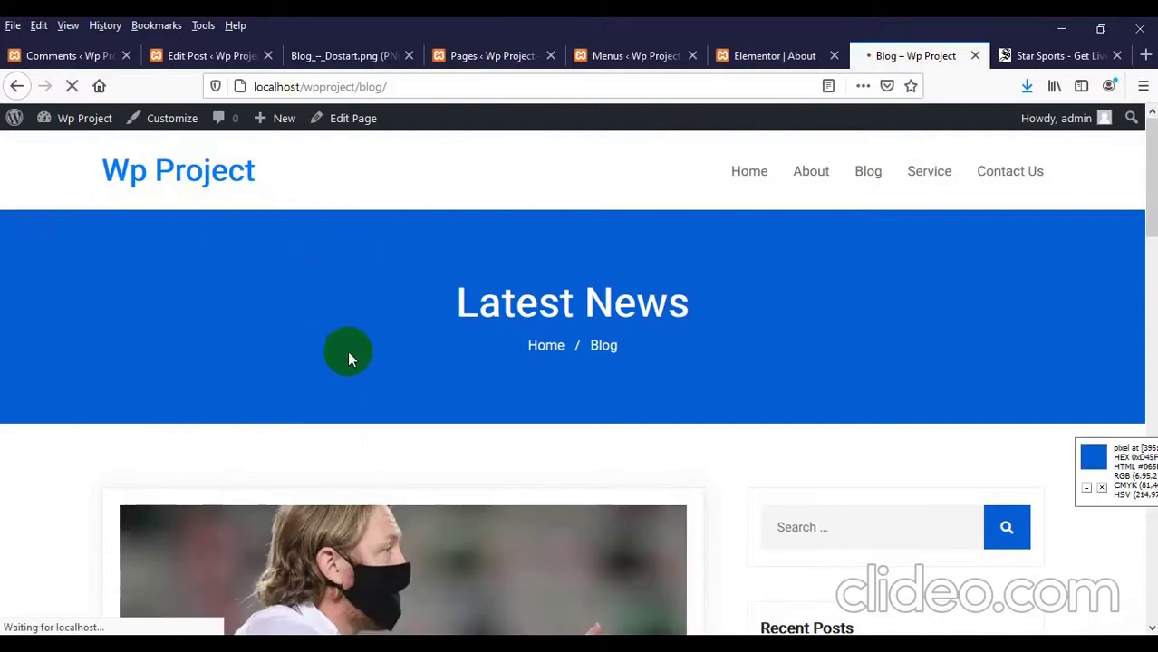
scroll(349, 349, down, 5)
scroll(351, 344, down, 3)
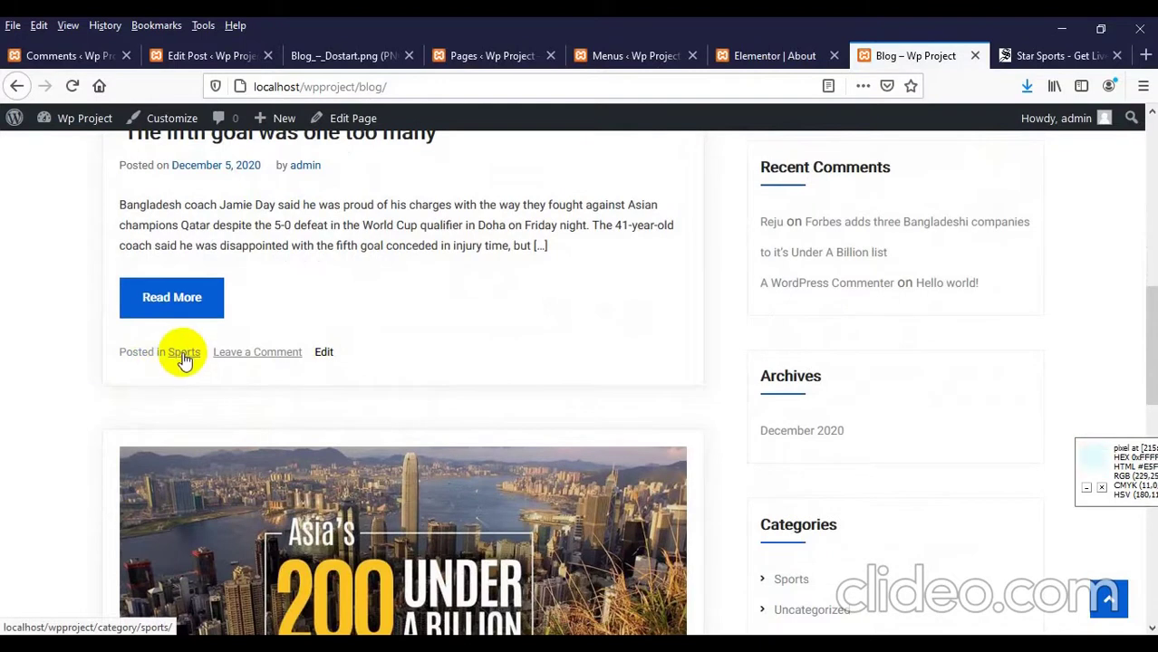
scroll(184, 360, down, 7)
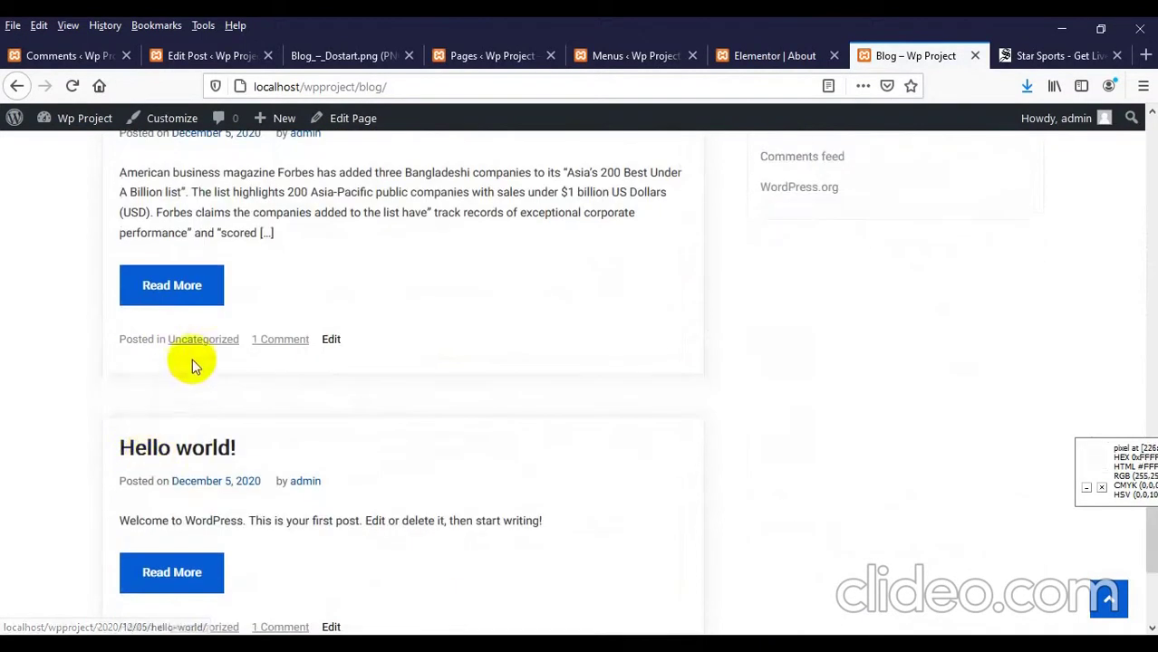
scroll(210, 351, down, 3)
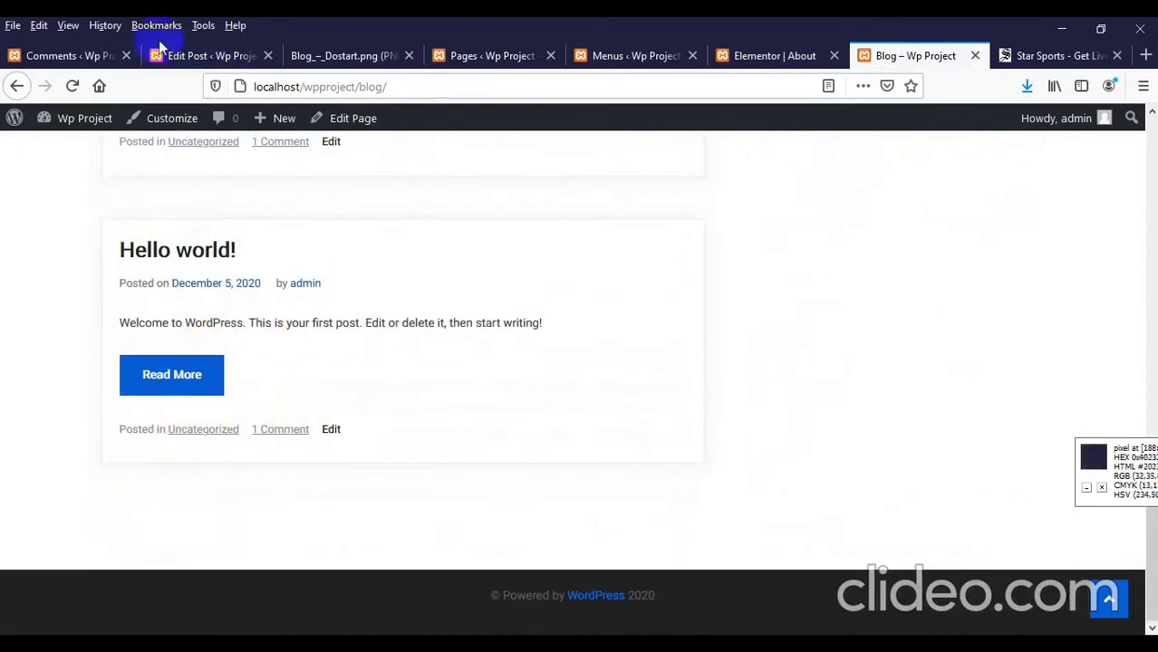
Step: Show the All Posts list in the WordPress admin
click(91, 57)
click(25, 197)
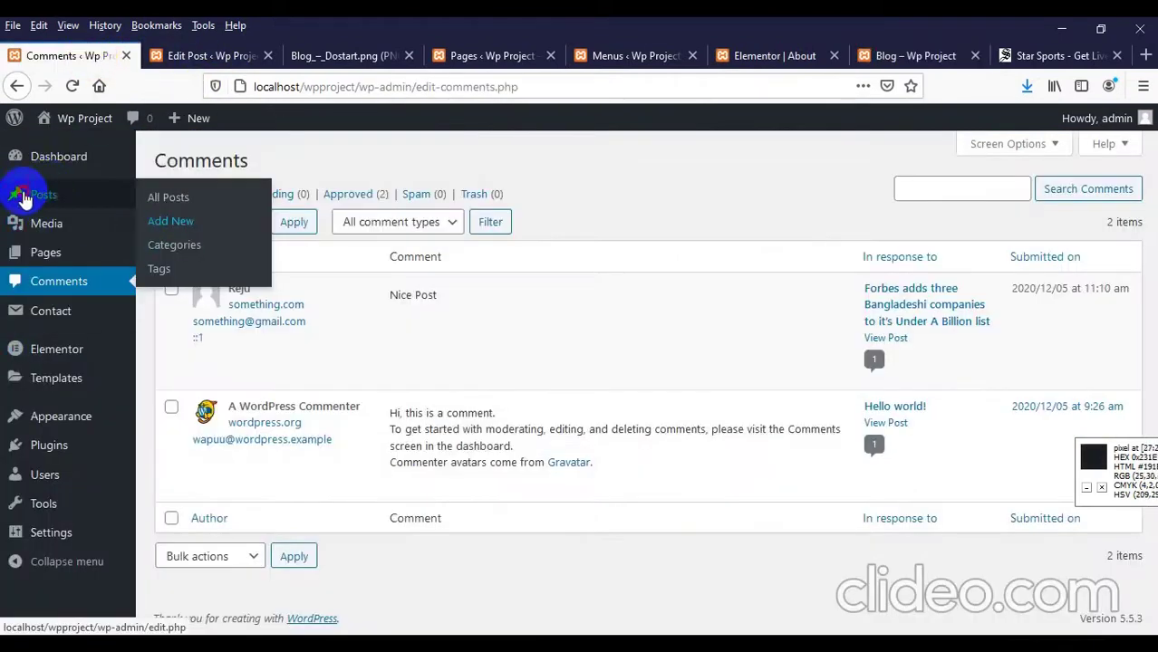
scroll(427, 271, down, 1)
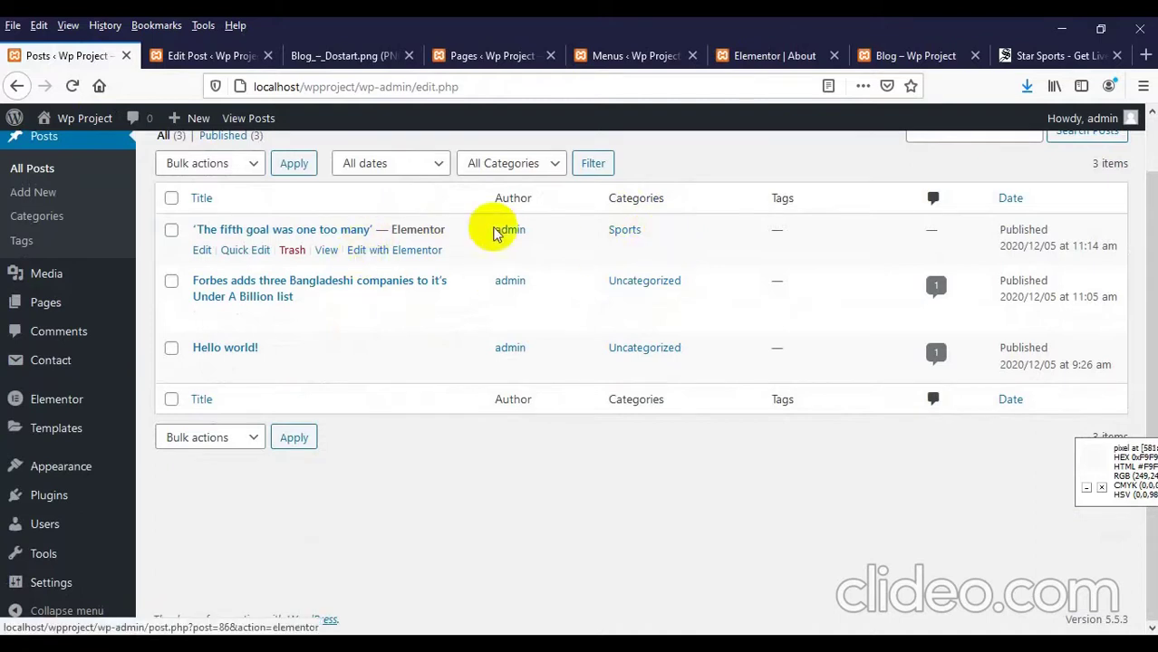
click(905, 57)
Step: Review the Sports category page to confirm the fifth-goal post is listed there
scroll(91, 336, up, 8)
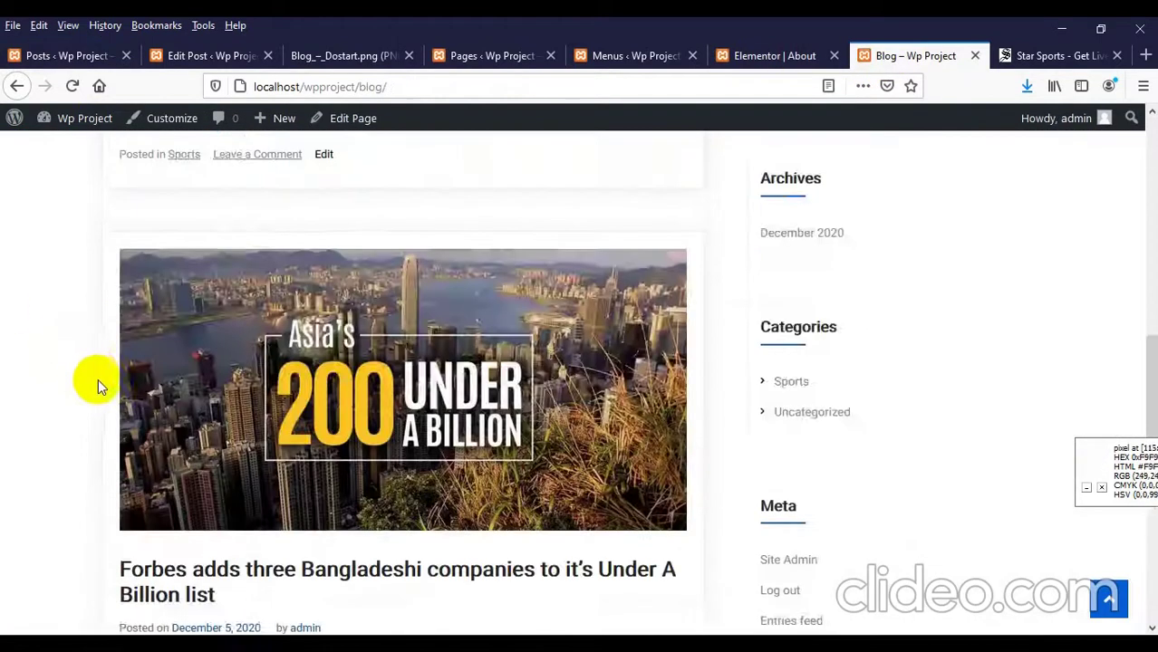
scroll(99, 385, down, 3)
scroll(98, 388, down, 2)
scroll(103, 388, up, 8)
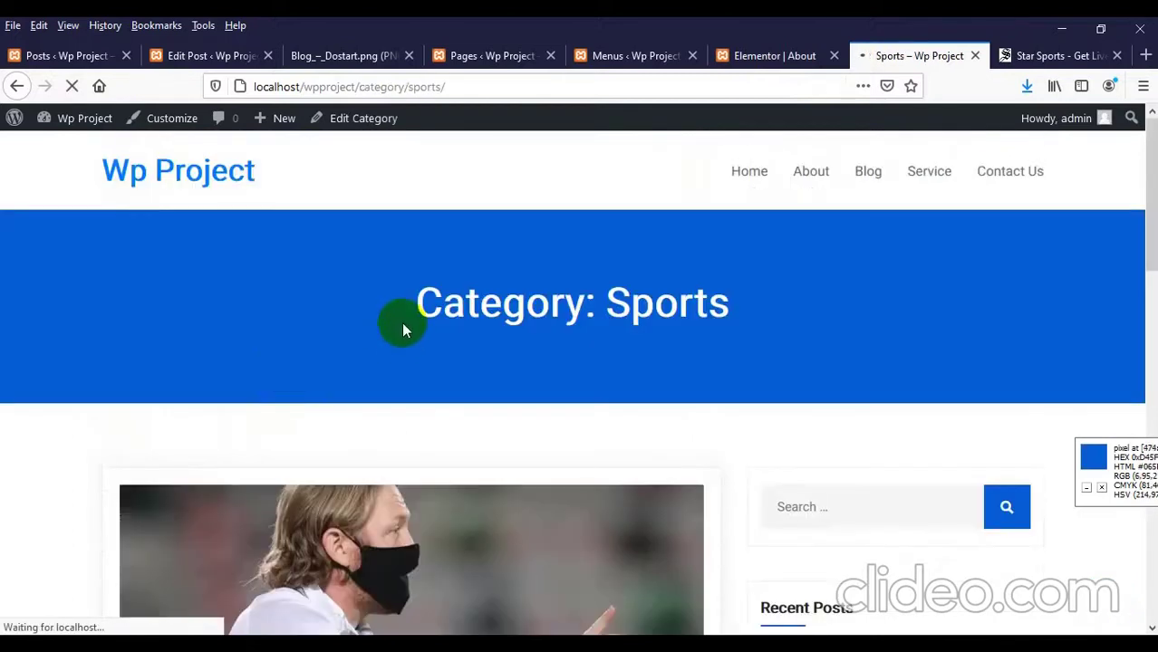
scroll(402, 321, down, 3)
scroll(403, 332, up, 3)
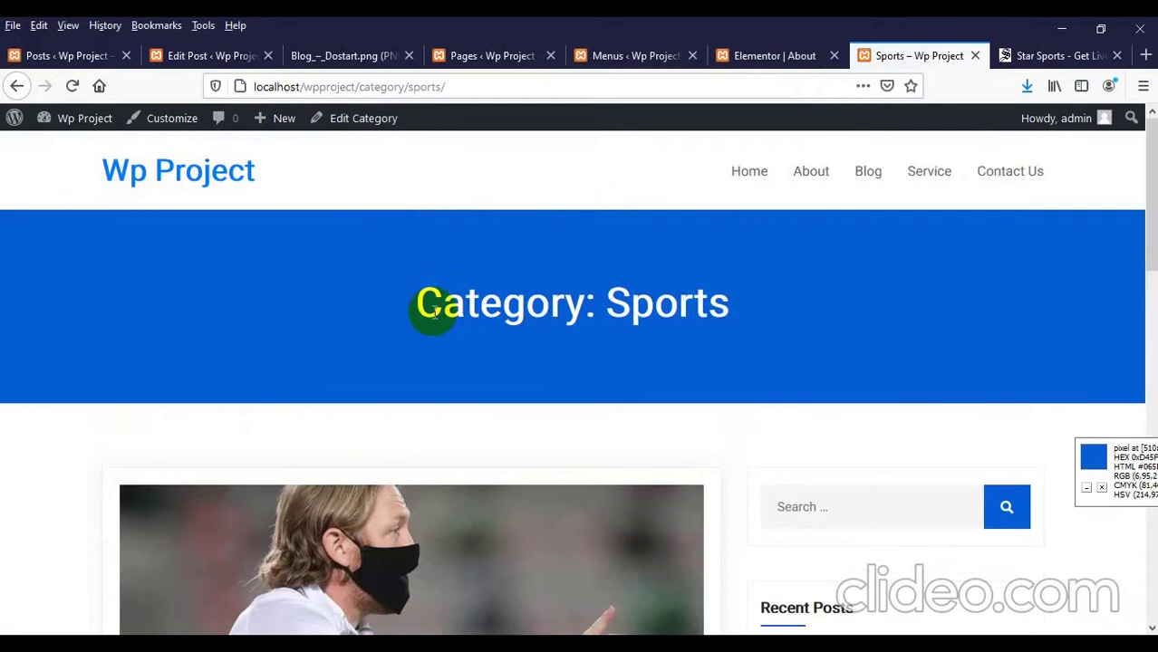
drag(441, 302, 530, 310)
click(530, 310)
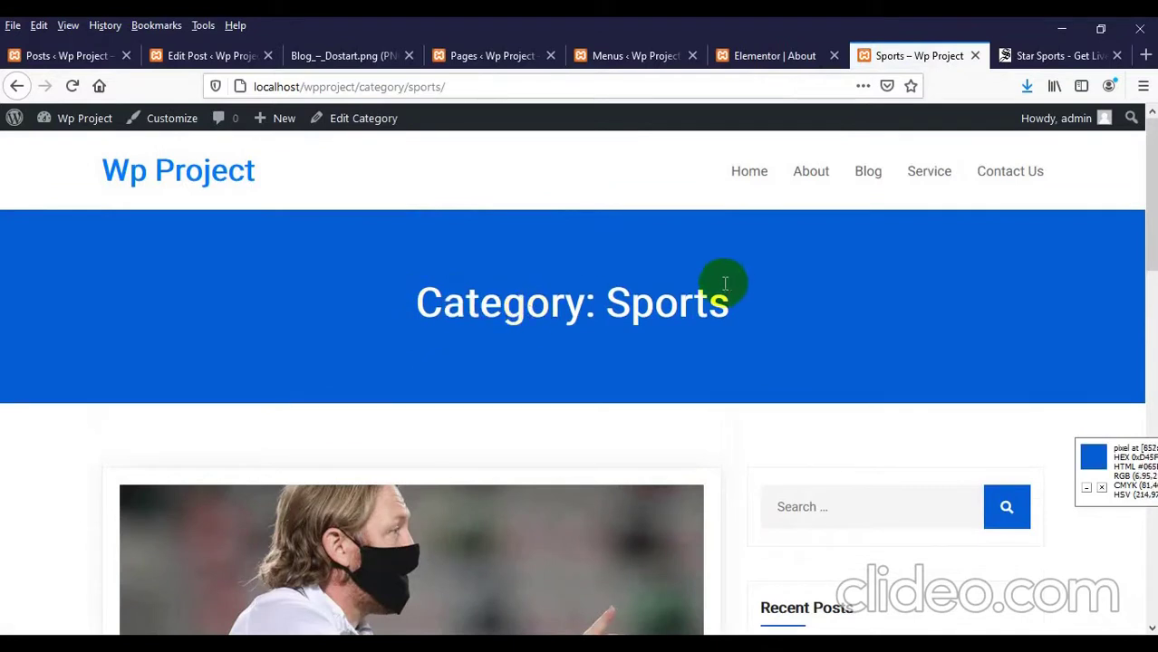
scroll(689, 305, down, 10)
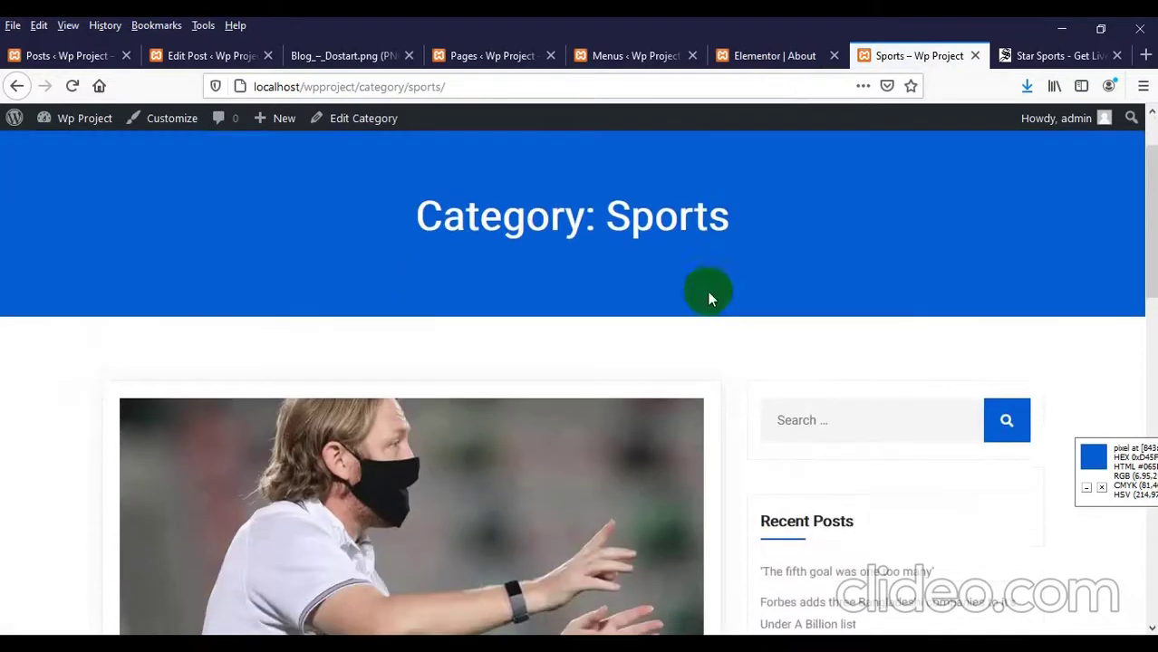
scroll(259, 411, down, 3)
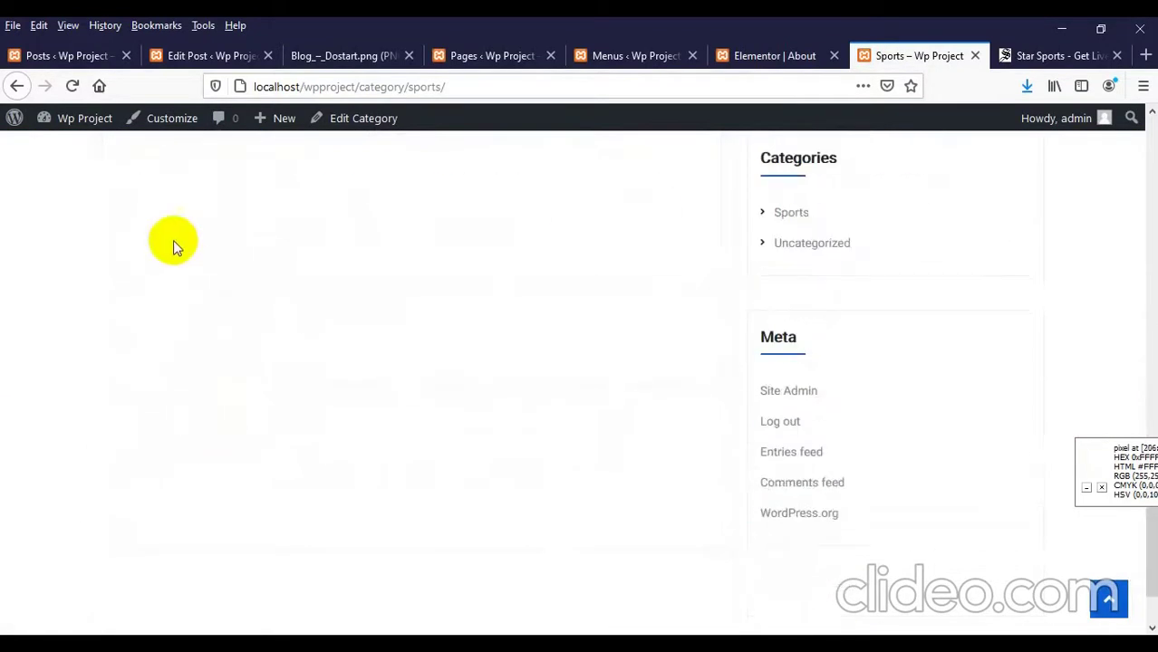
scroll(417, 290, up, 6)
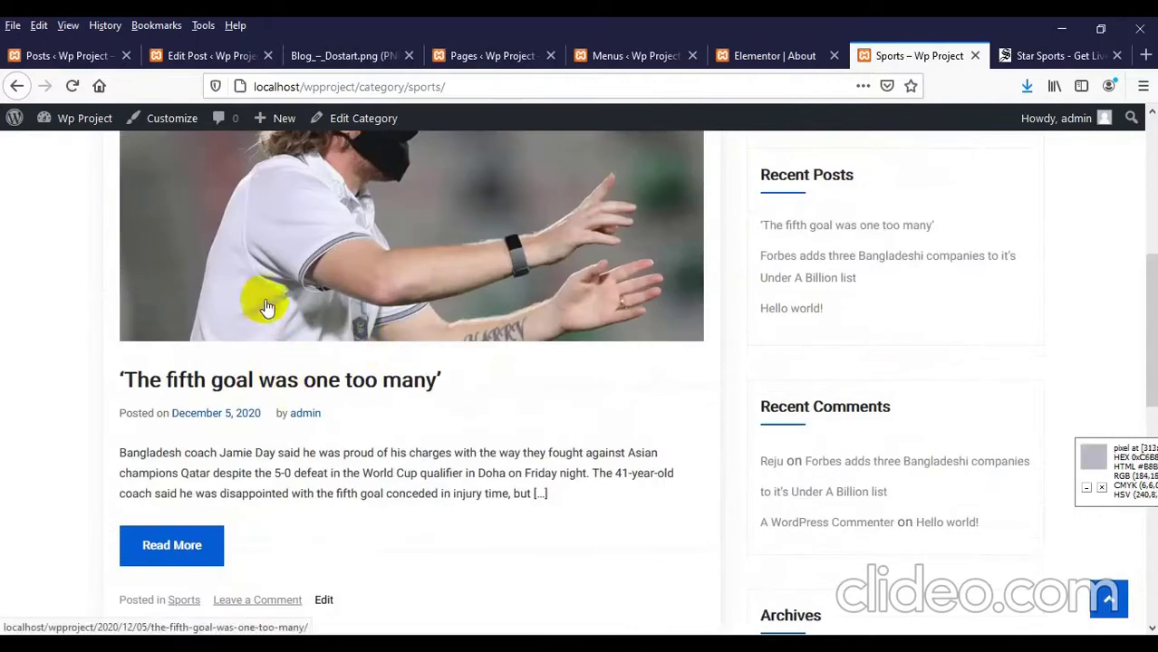
scroll(261, 333, up, 1)
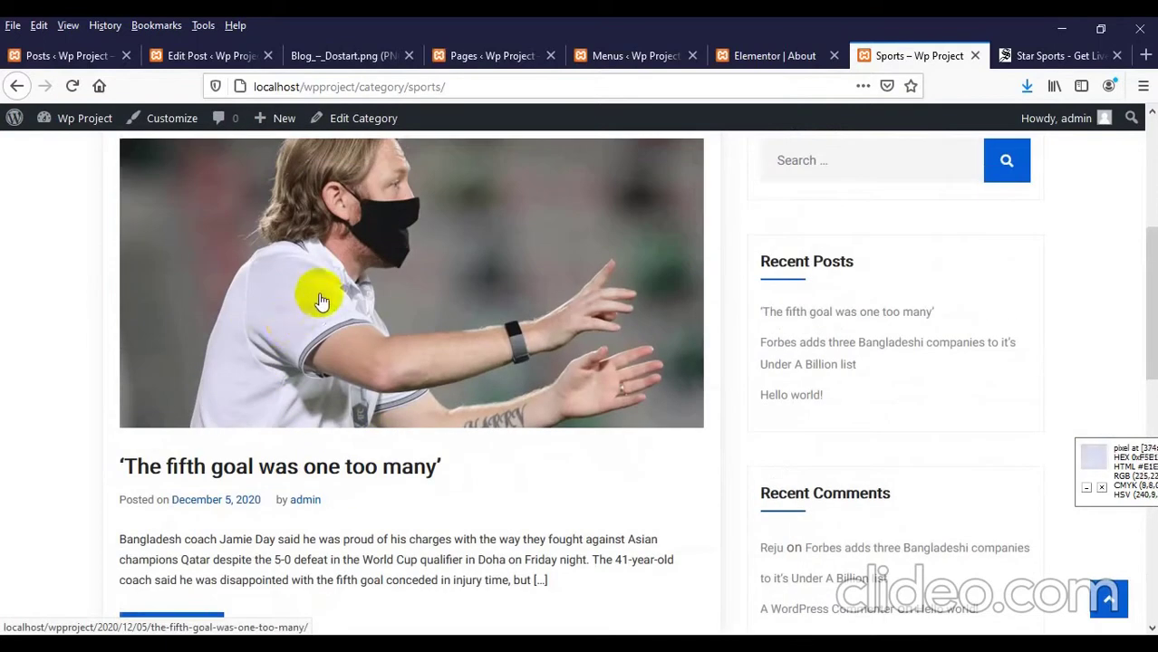
scroll(243, 398, down, 3)
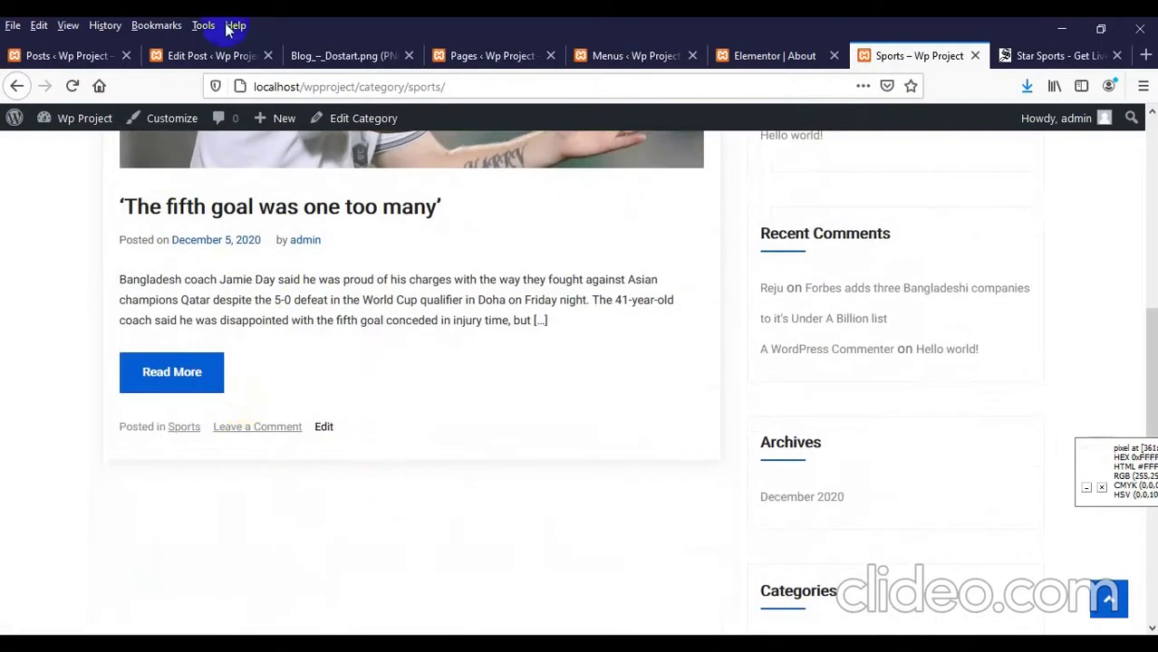
Step: Close the old Edit Post tab and return to the admin Posts list
click(204, 55)
click(268, 55)
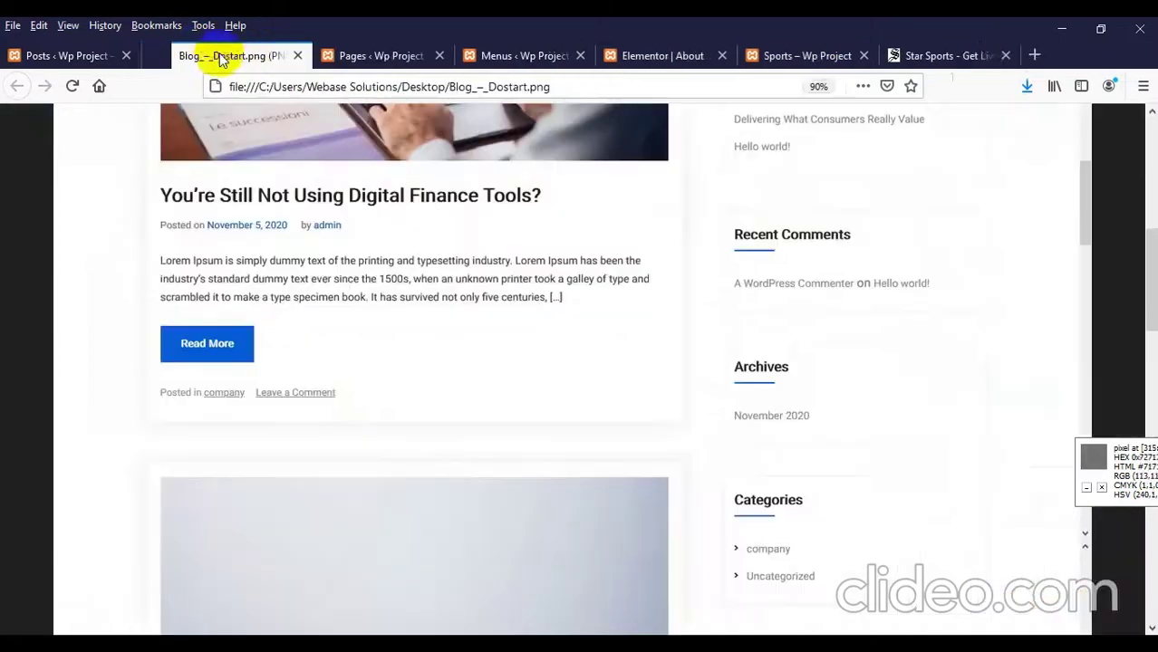
click(73, 54)
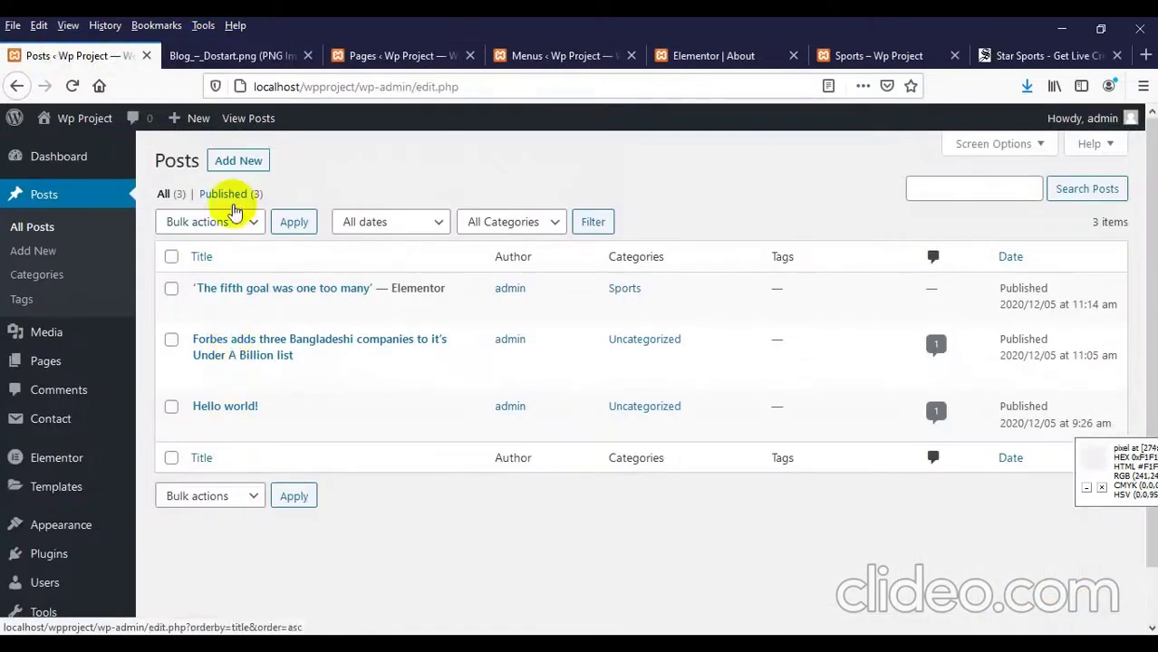
Step: Open a new post editor in a separate browser tab
right_click(242, 166)
click(263, 171)
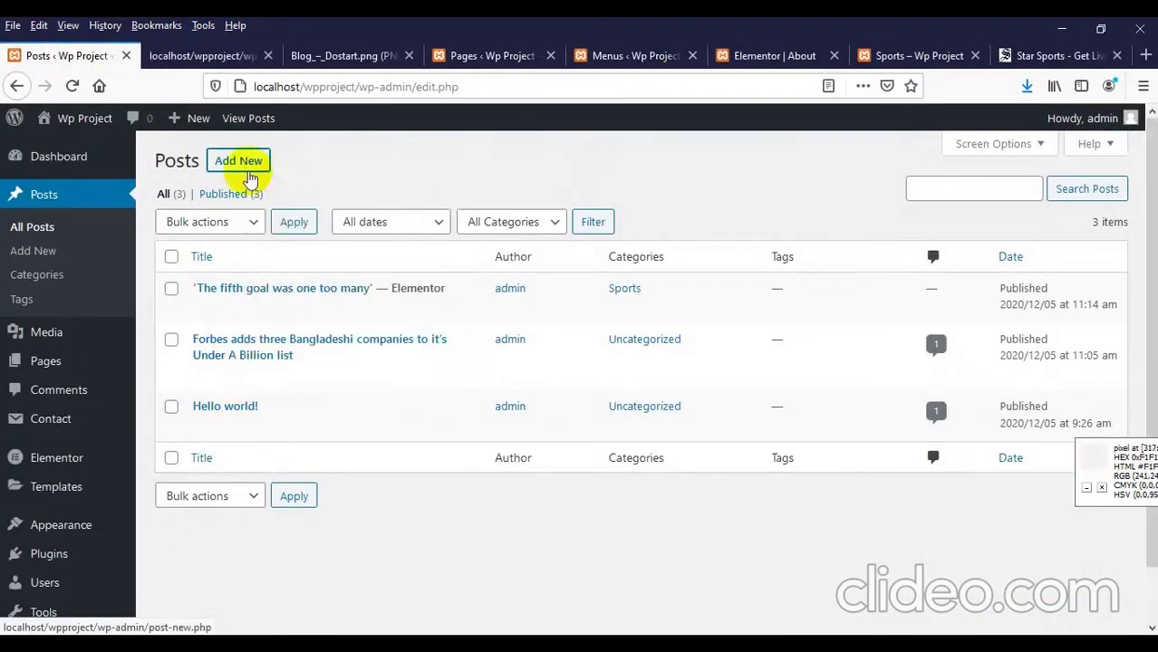
click(216, 60)
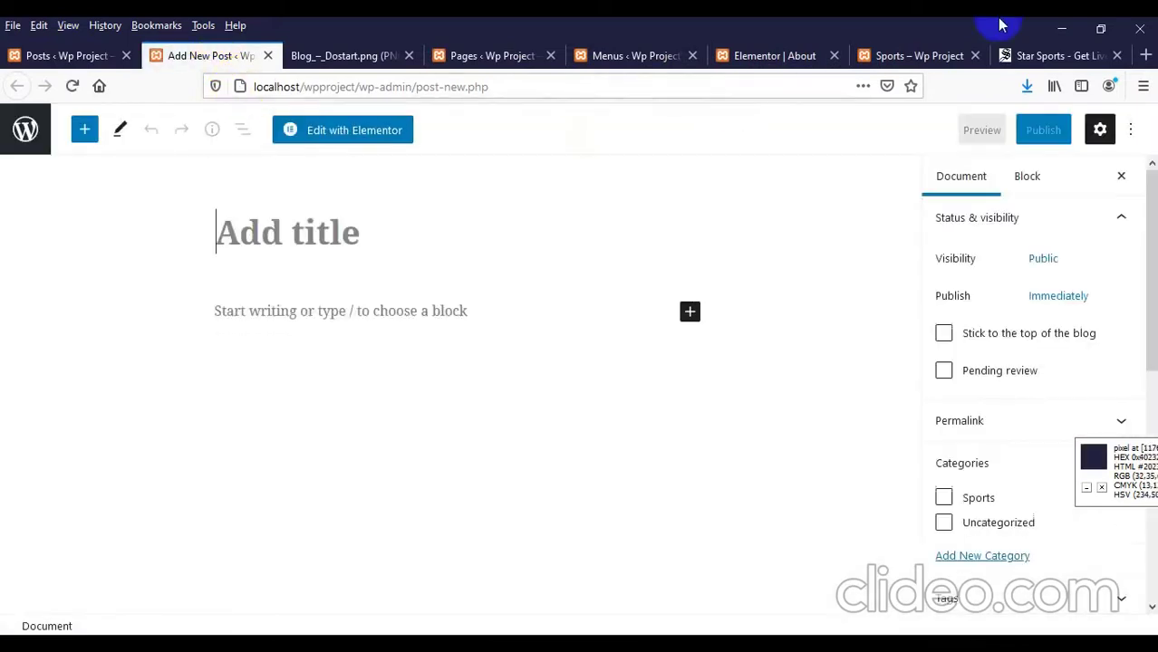
Step: Copy the headline 'Tamim falls and so do Barishal' from the Daily Star article
click(1014, 55)
scroll(311, 327, up, 2)
scroll(360, 336, down, 2)
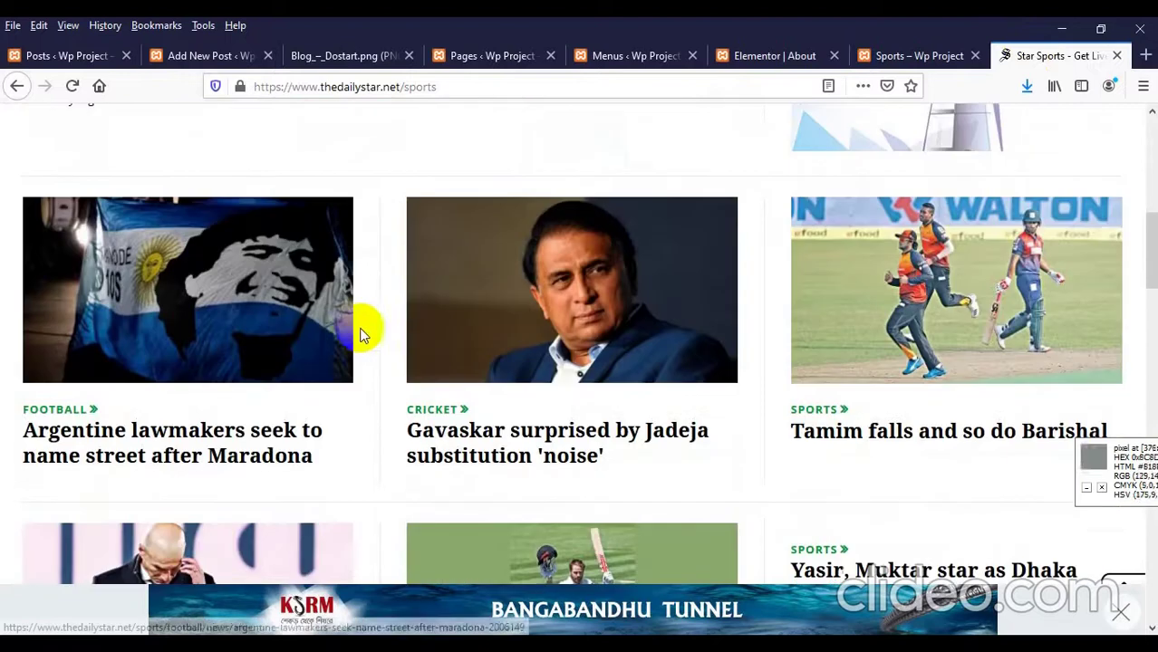
click(880, 433)
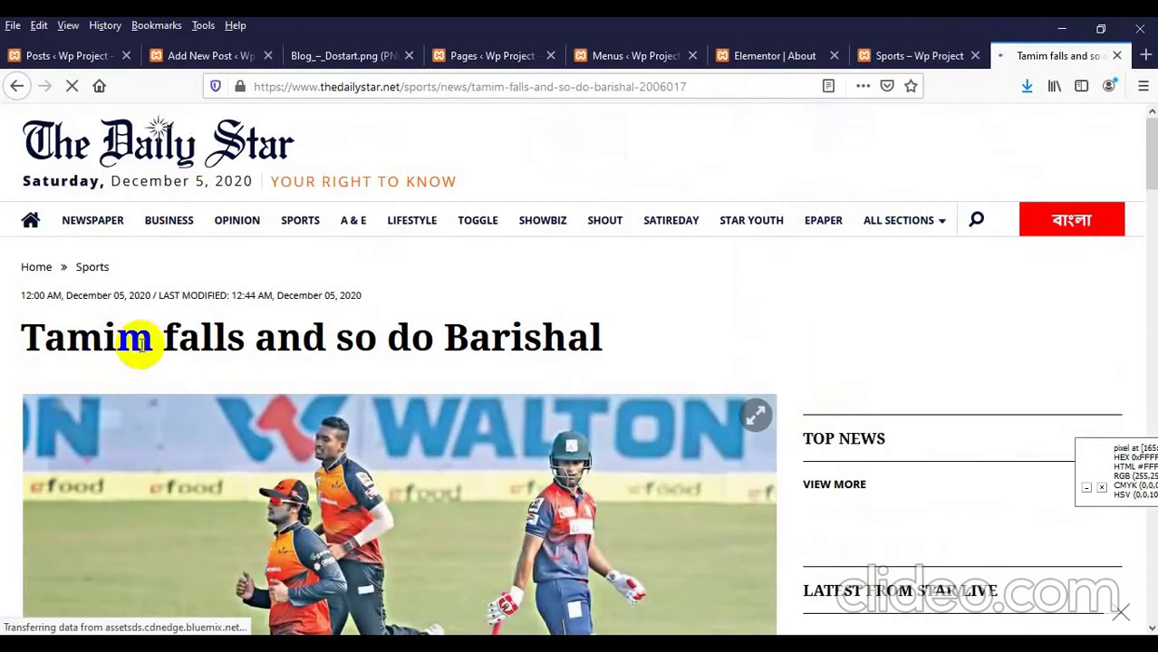
triple_click(138, 341)
right_click(145, 345)
click(194, 355)
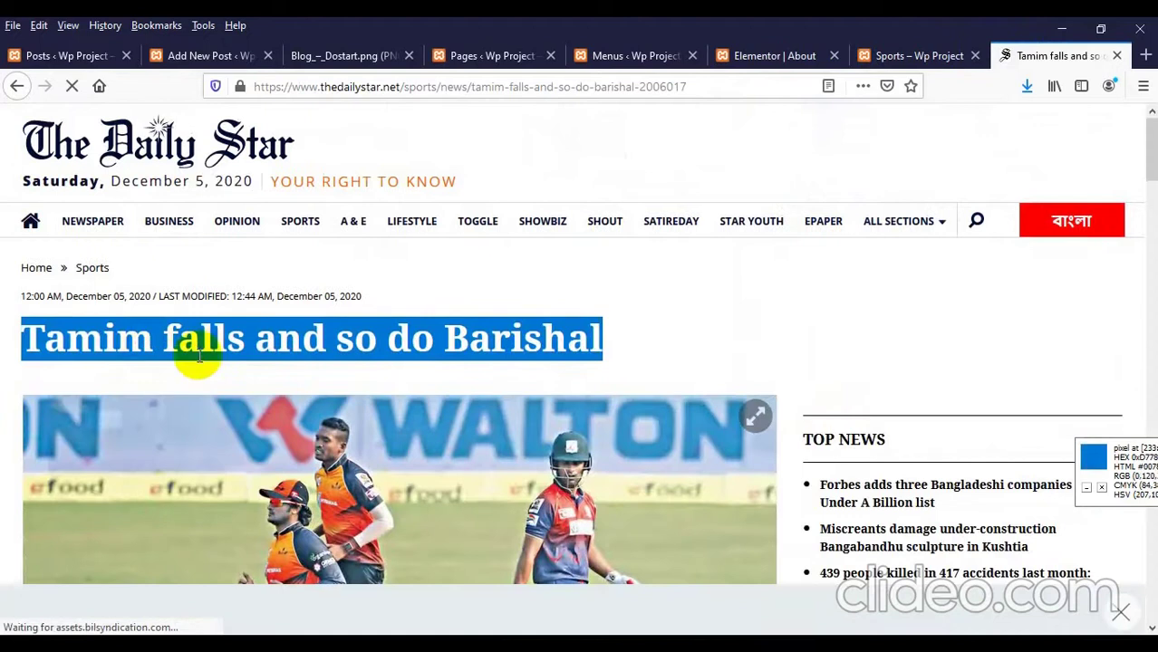
Step: Paste 'Tamim falls and so do Barishal' as the new post's title
click(207, 55)
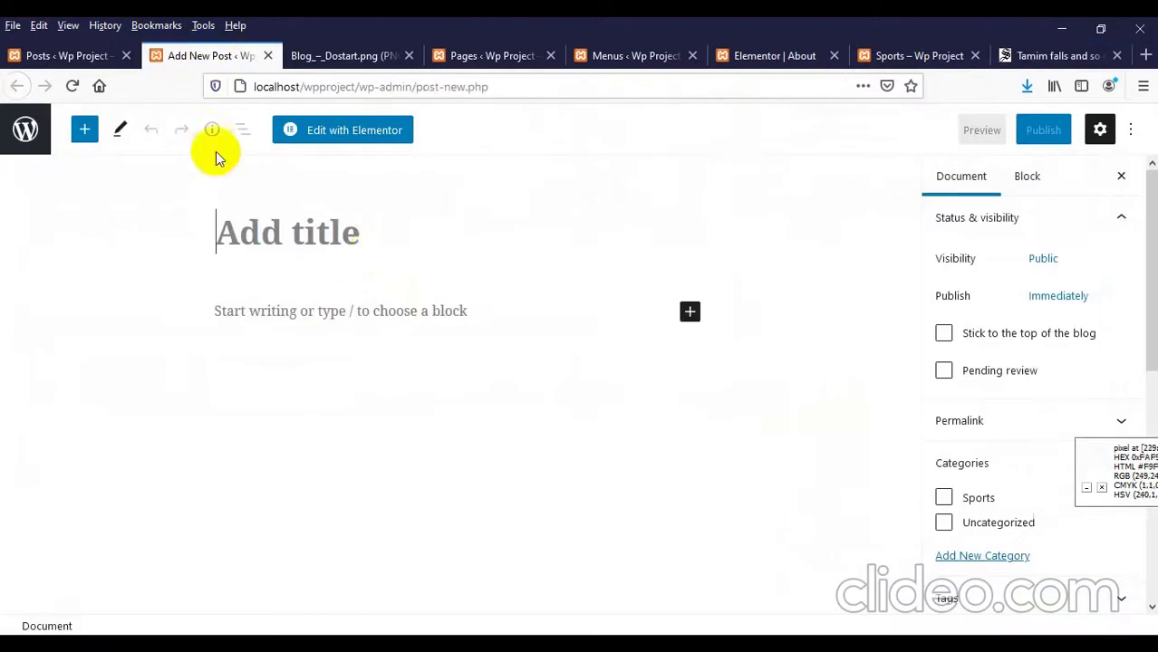
click(377, 247)
key(ctrl+v)
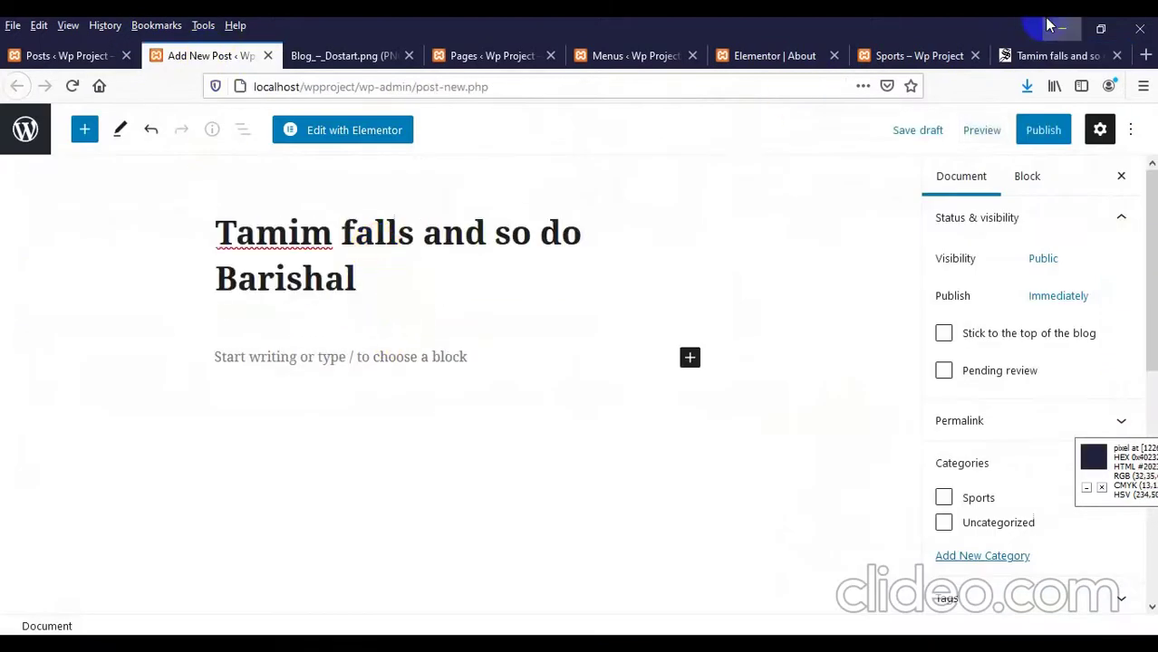
click(1050, 56)
scroll(508, 309, down, 2)
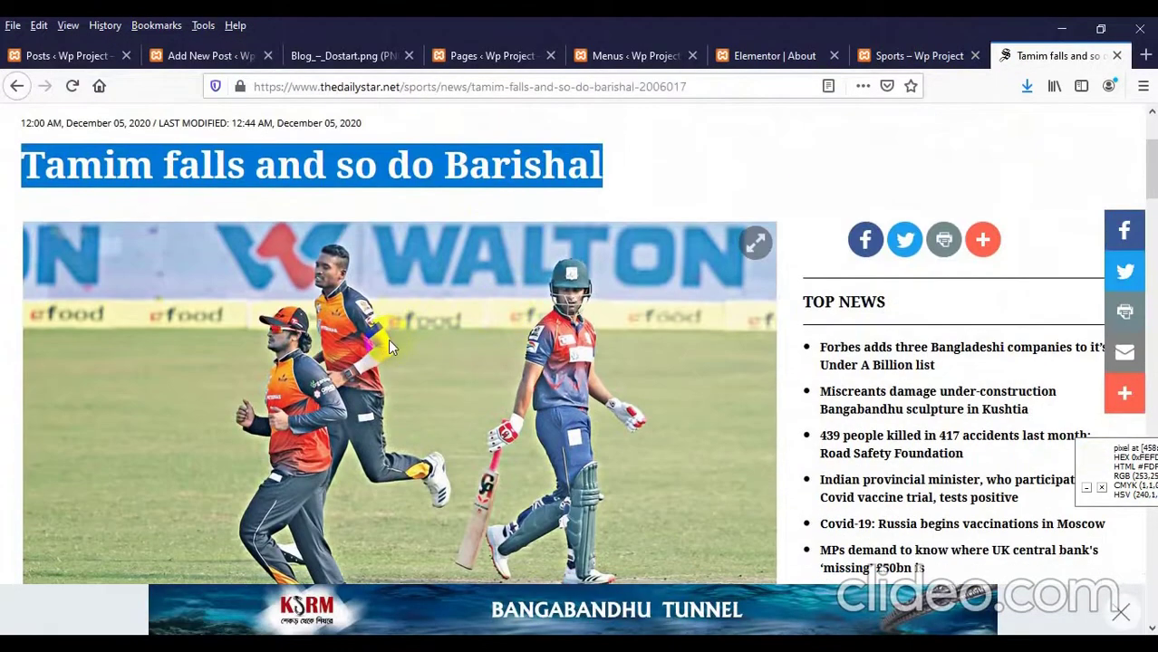
Step: Save the Daily Star article photo to disk as tamim-falls.jpg
click(413, 322)
right_click(456, 288)
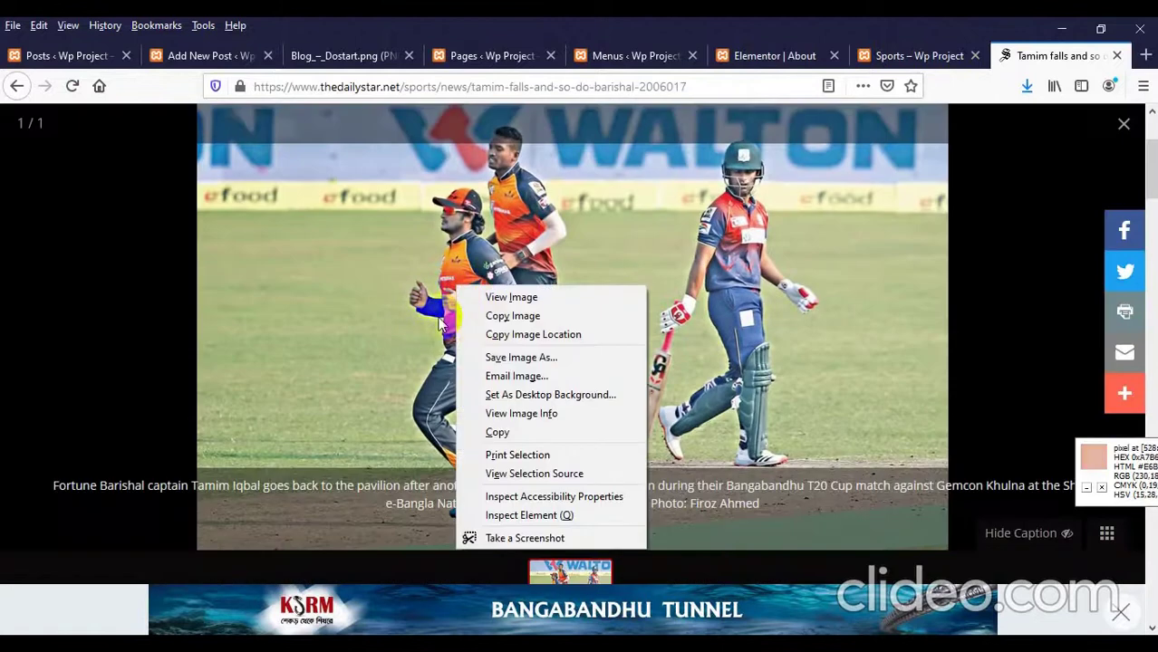
click(480, 357)
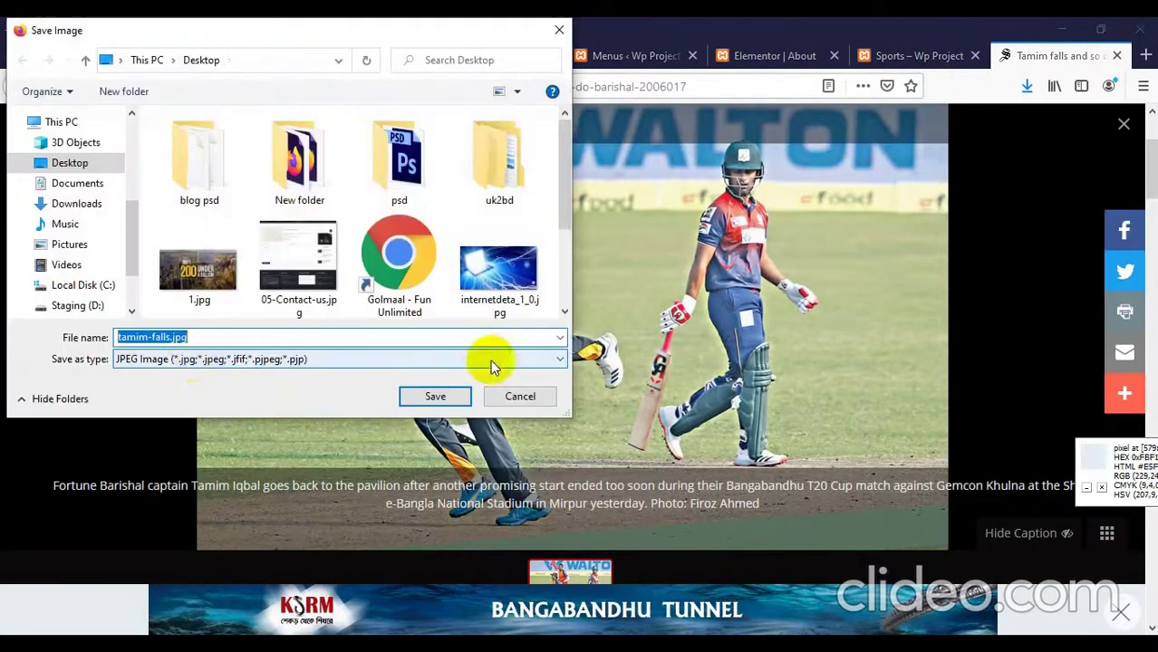
click(436, 395)
Step: Upload tamim-falls.jpg and set it as the post's featured image
click(203, 59)
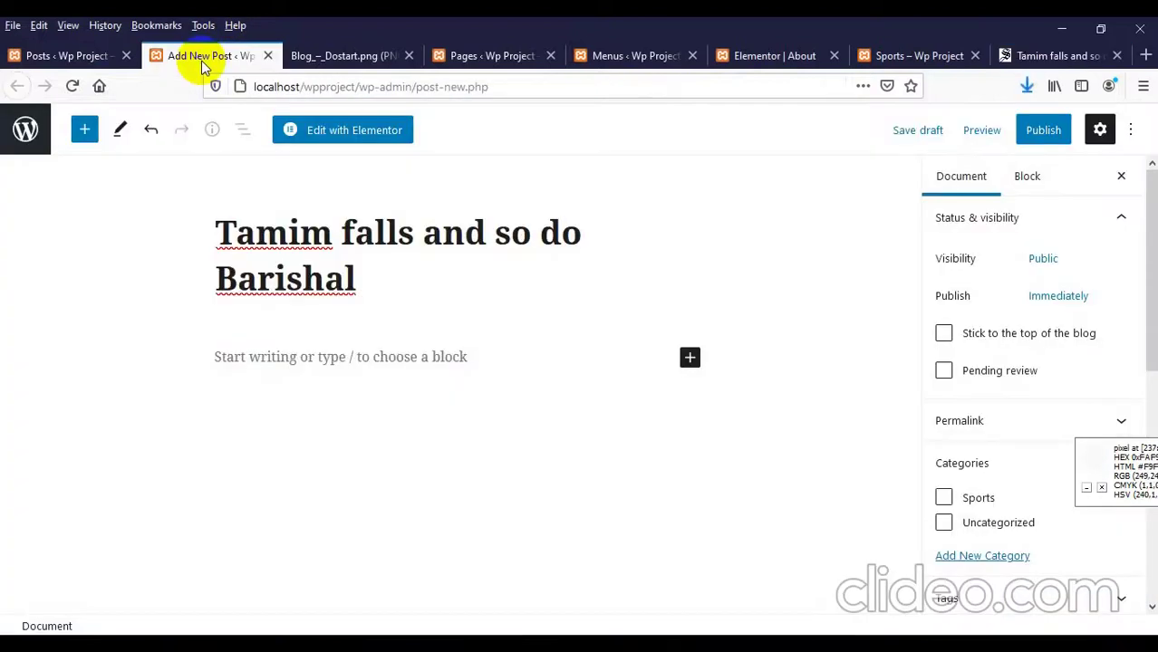
scroll(1085, 323, down, 3)
scroll(943, 465, down, 3)
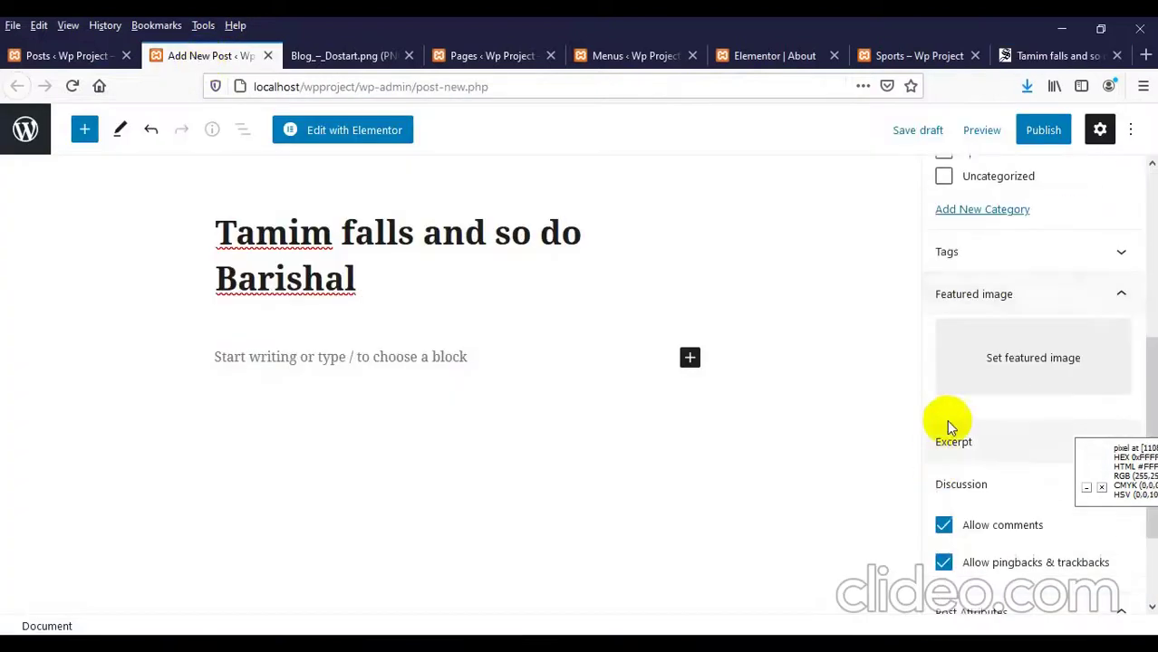
click(989, 357)
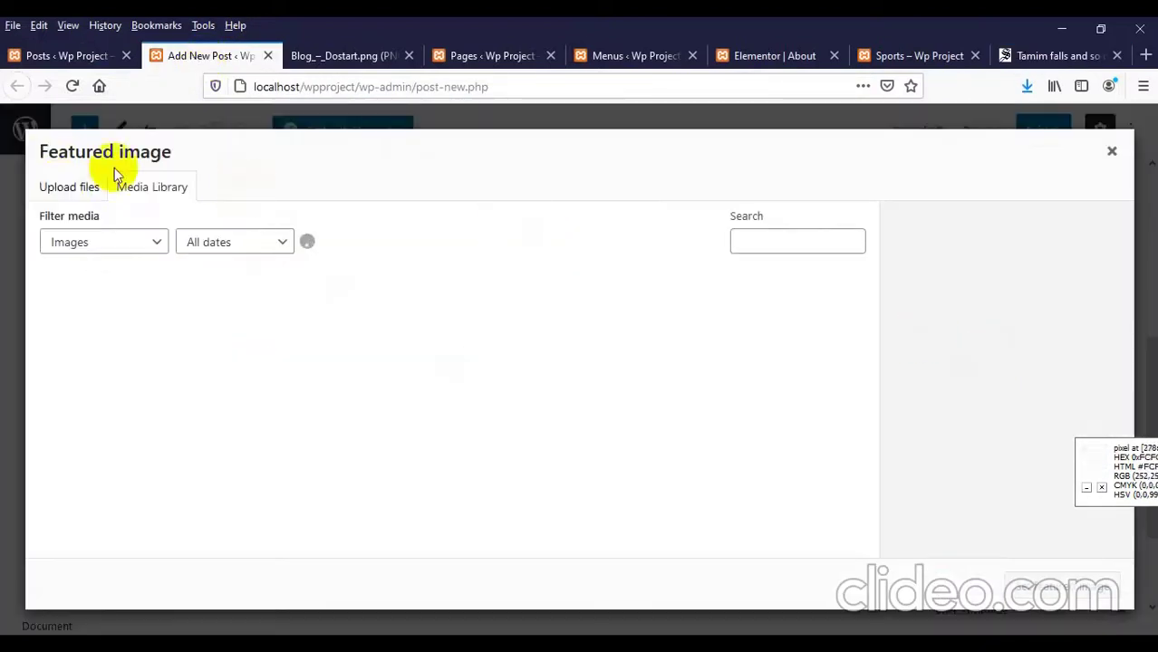
click(54, 181)
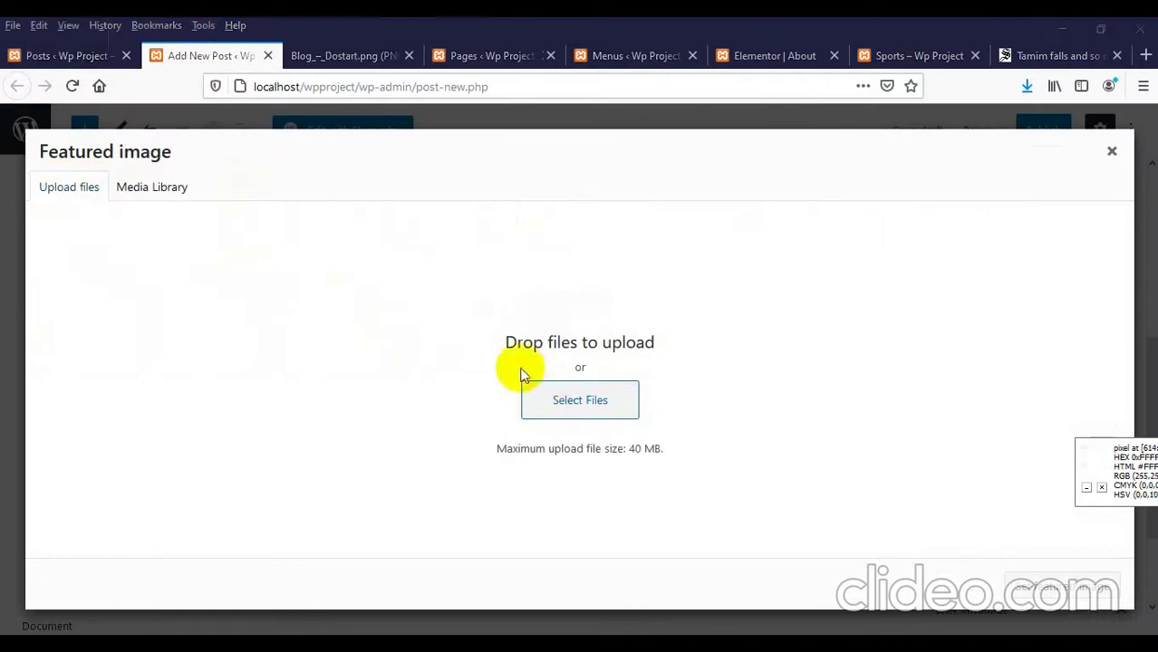
click(535, 391)
click(383, 291)
scroll(382, 291, down, 3)
click(398, 172)
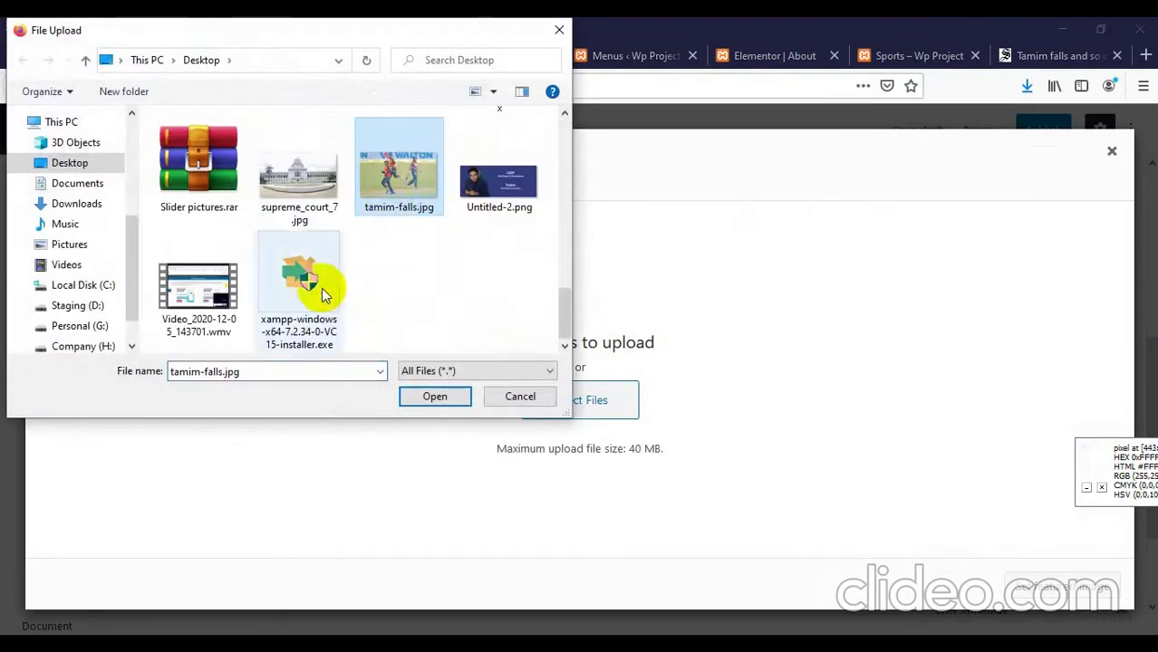
double_click(387, 206)
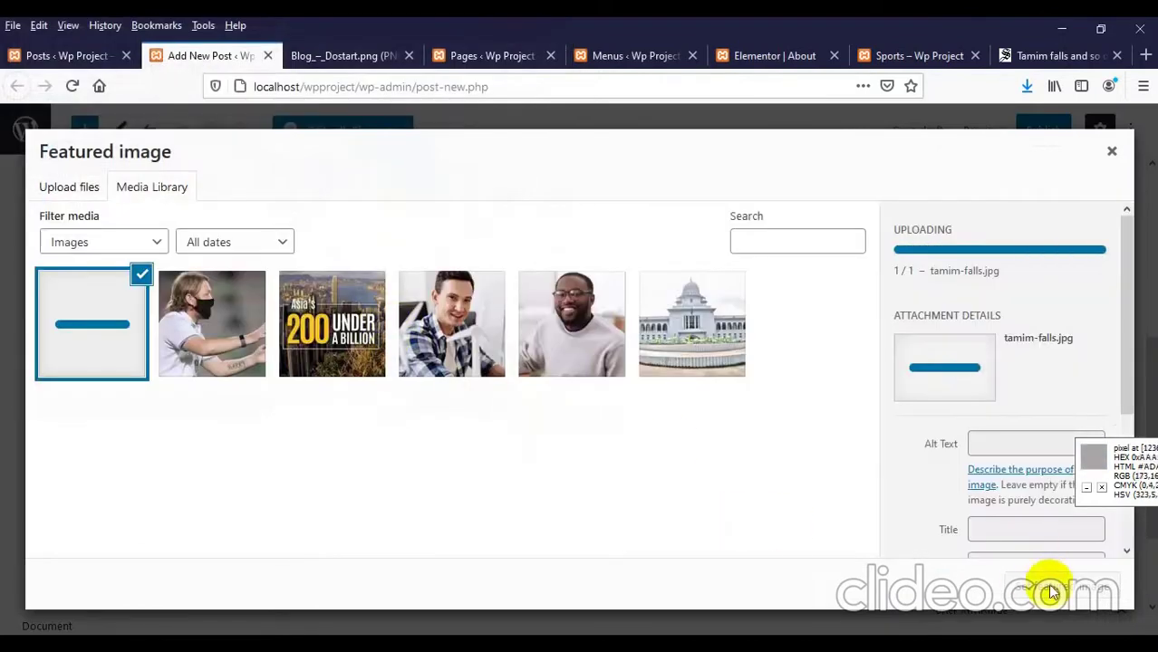
click(1051, 589)
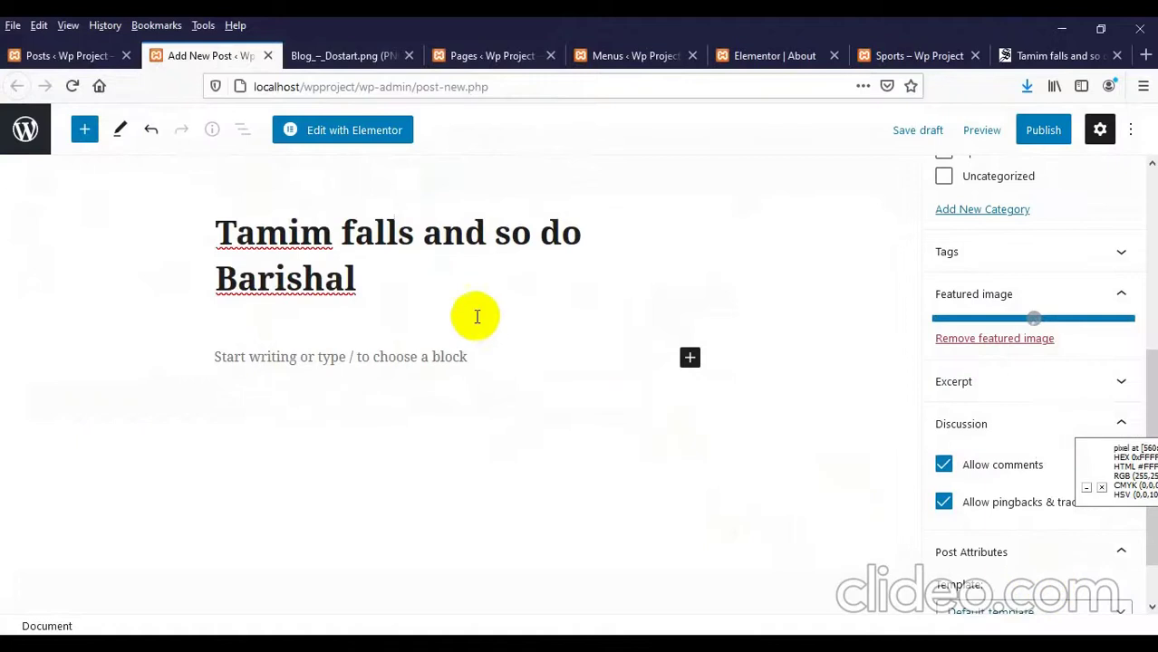
scroll(982, 324, up, 2)
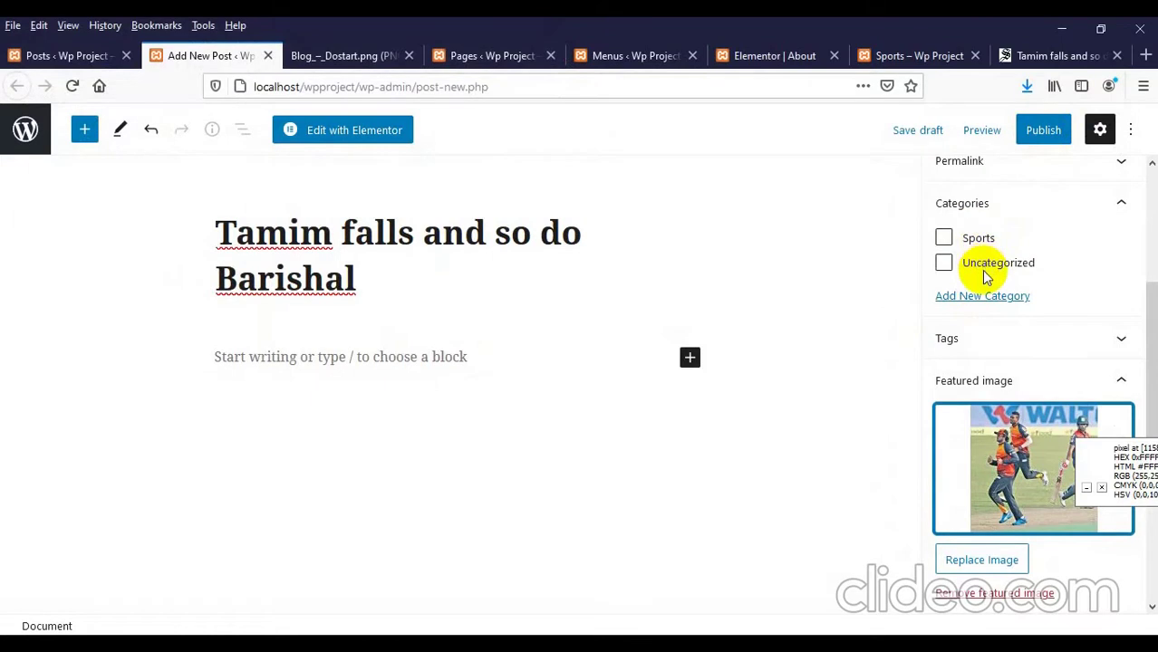
Step: Close the photo gallery and select the Daily Star article's body paragraphs for copying
click(1006, 55)
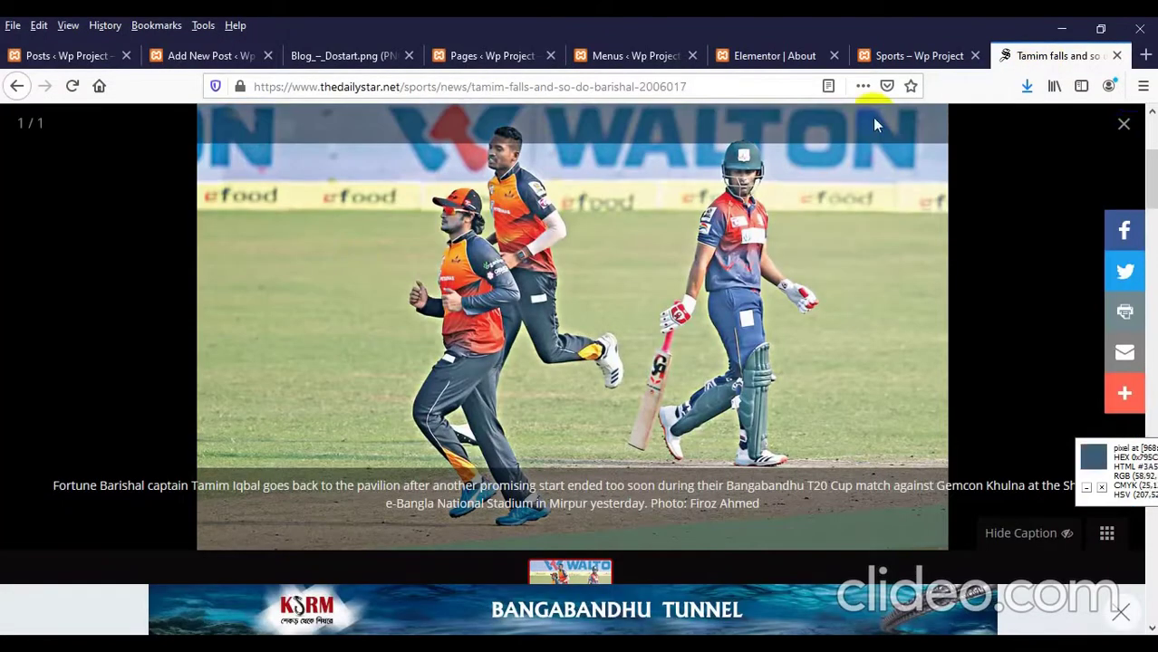
click(1123, 123)
scroll(165, 297, down, 10)
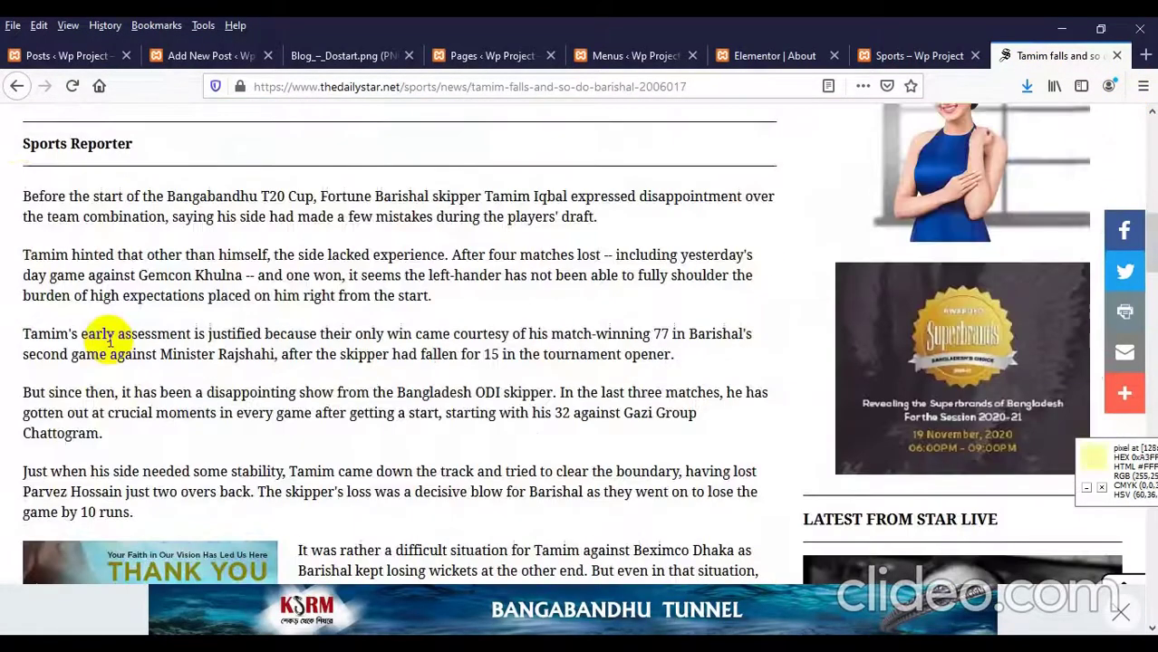
drag(22, 195, 553, 532)
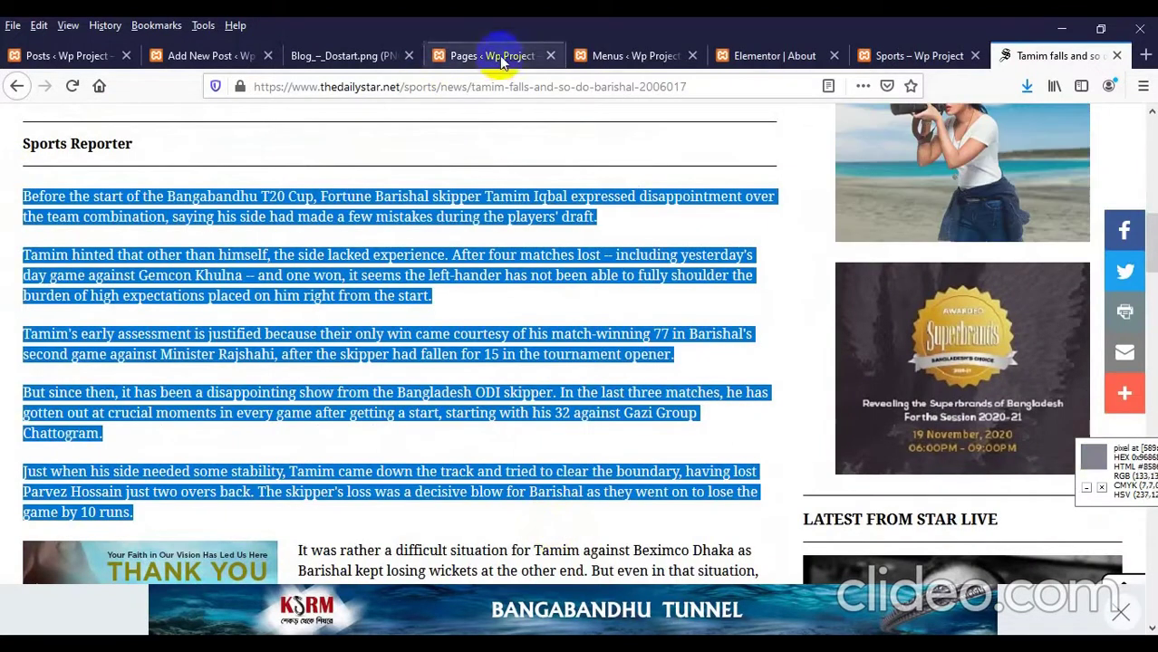
Step: Publish the 'Tamim falls and so do Barishal' post
click(185, 55)
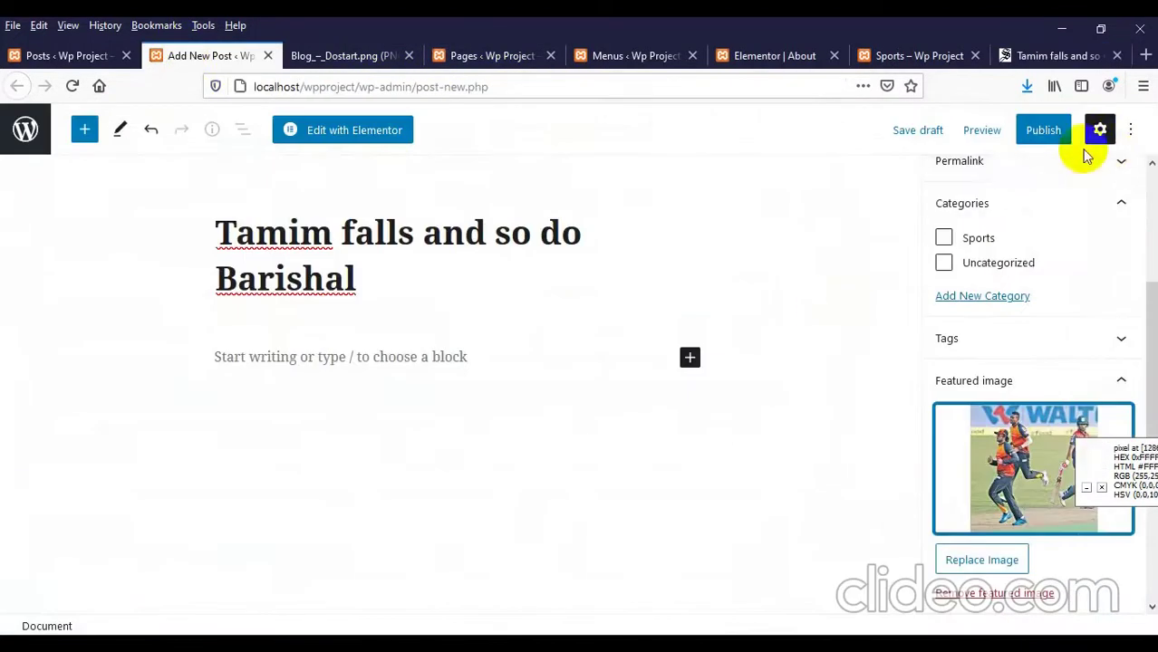
click(1038, 129)
click(1009, 136)
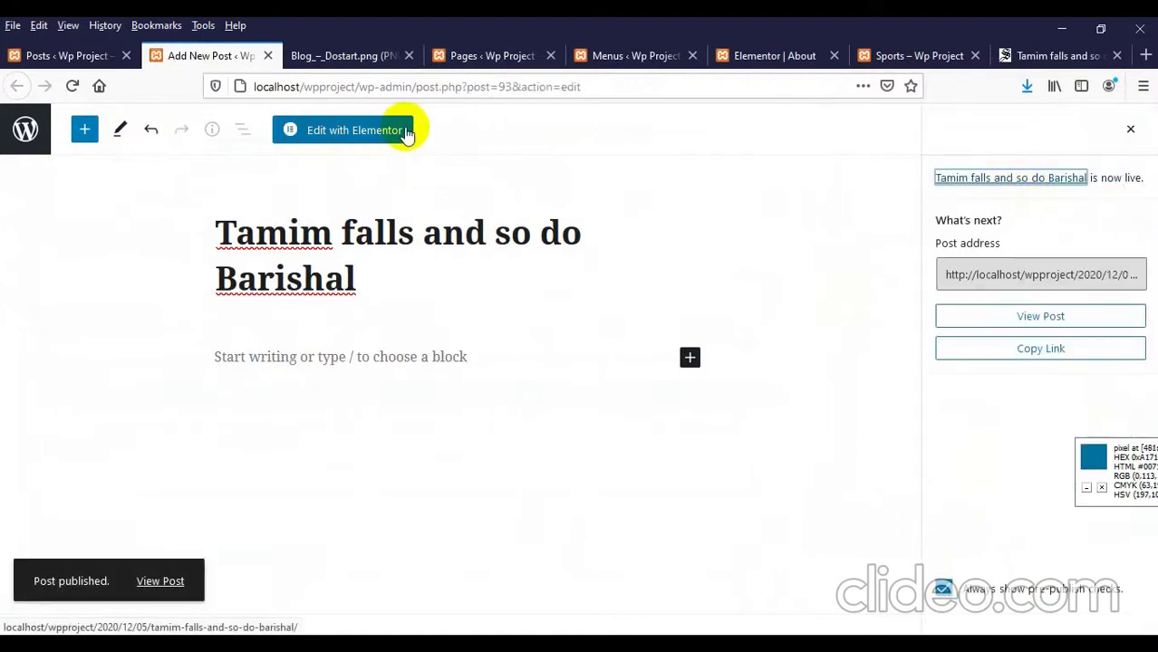
click(305, 353)
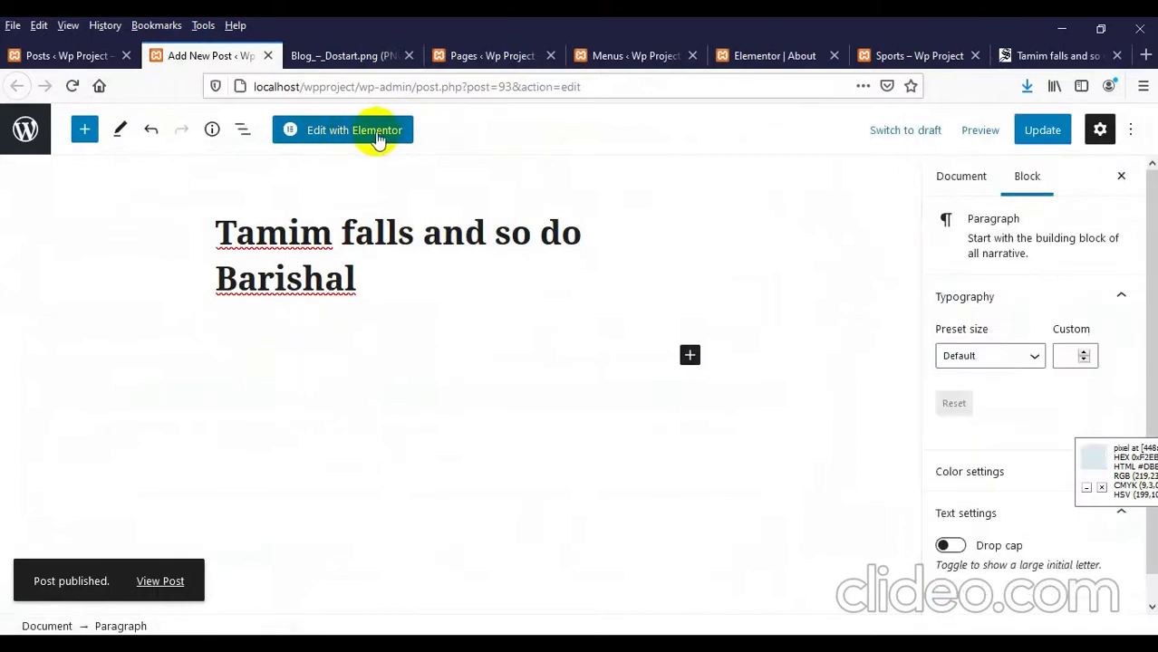
Step: Paste the copied article paragraphs into the post body and update the post
key(ctrl+v)
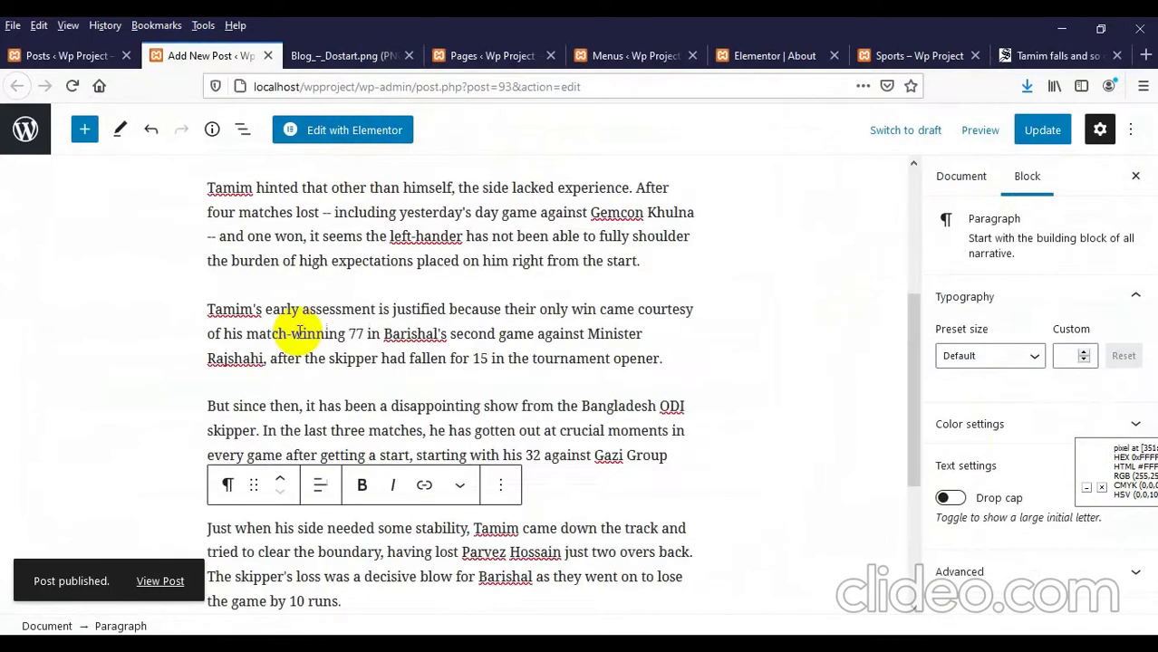
click(1026, 138)
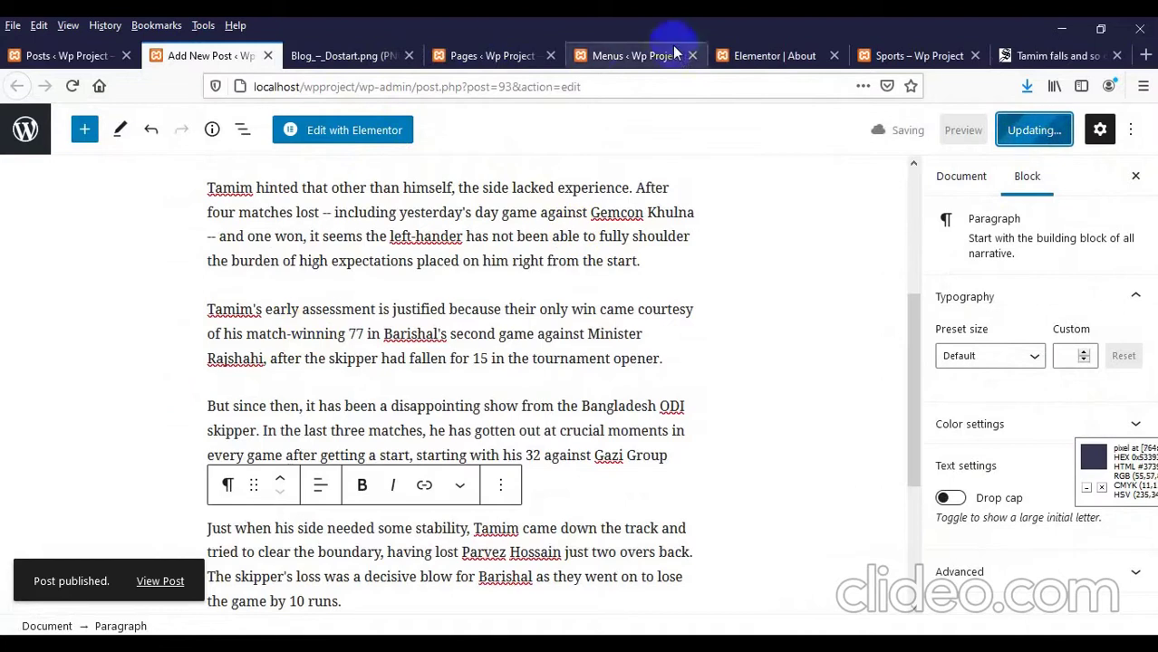
click(906, 55)
Step: Open the site's Blog page and check the Tamim post listed with photo and excerpt
scroll(6, 267, up, 2)
right_click(4, 219)
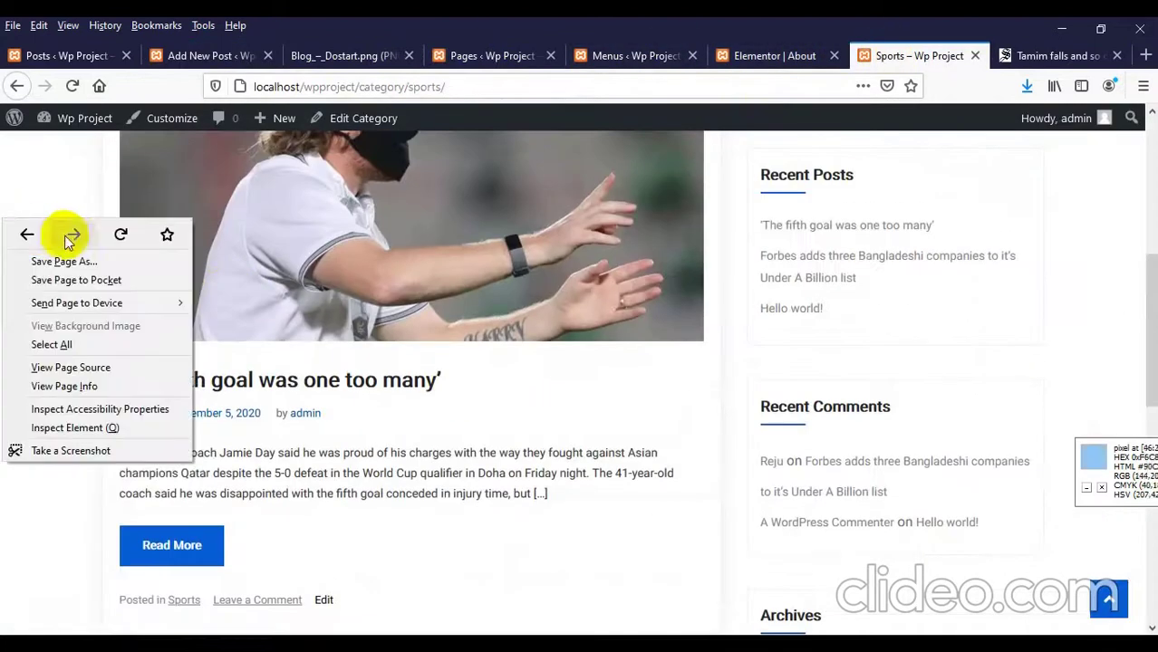
click(345, 260)
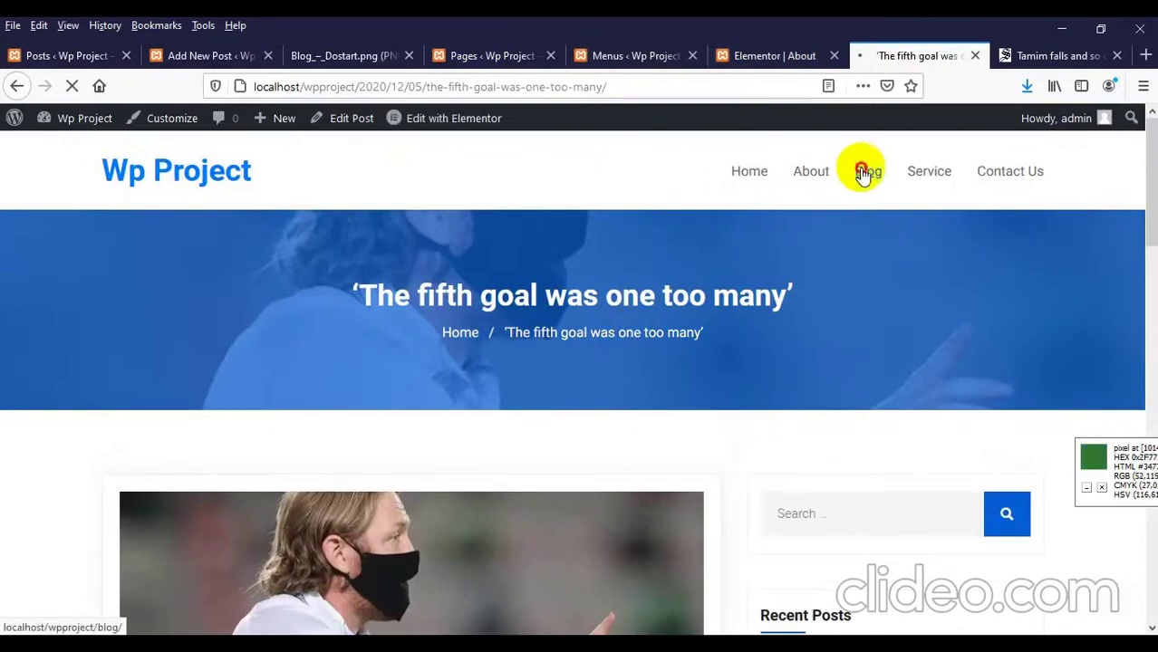
click(863, 173)
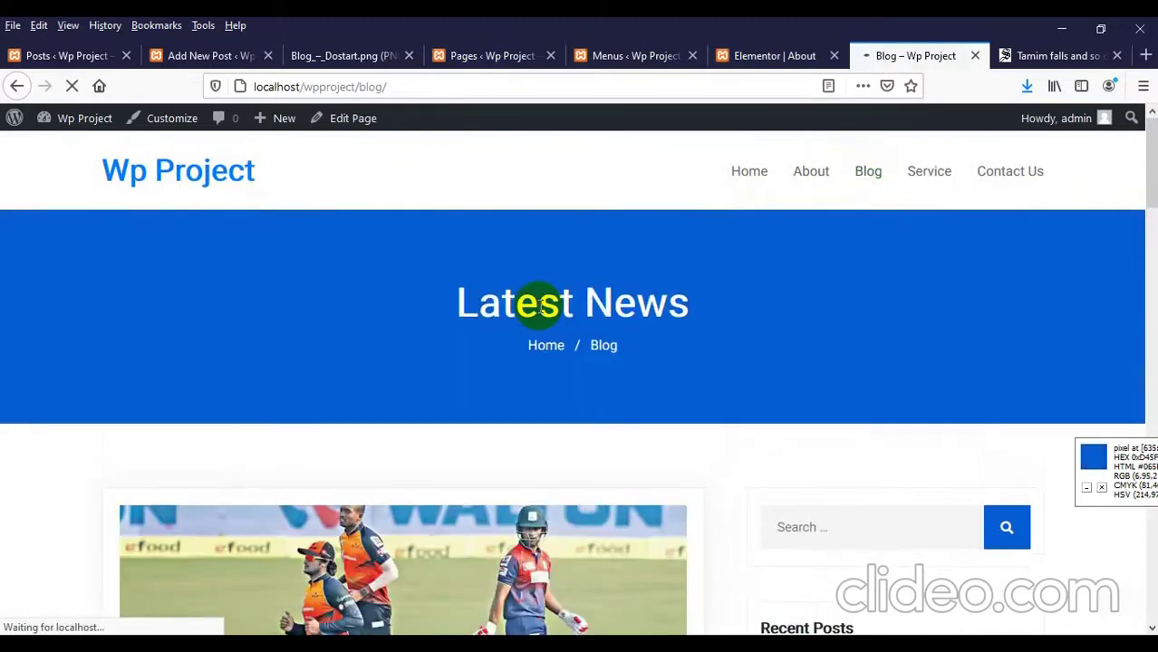
scroll(534, 305, down, 4)
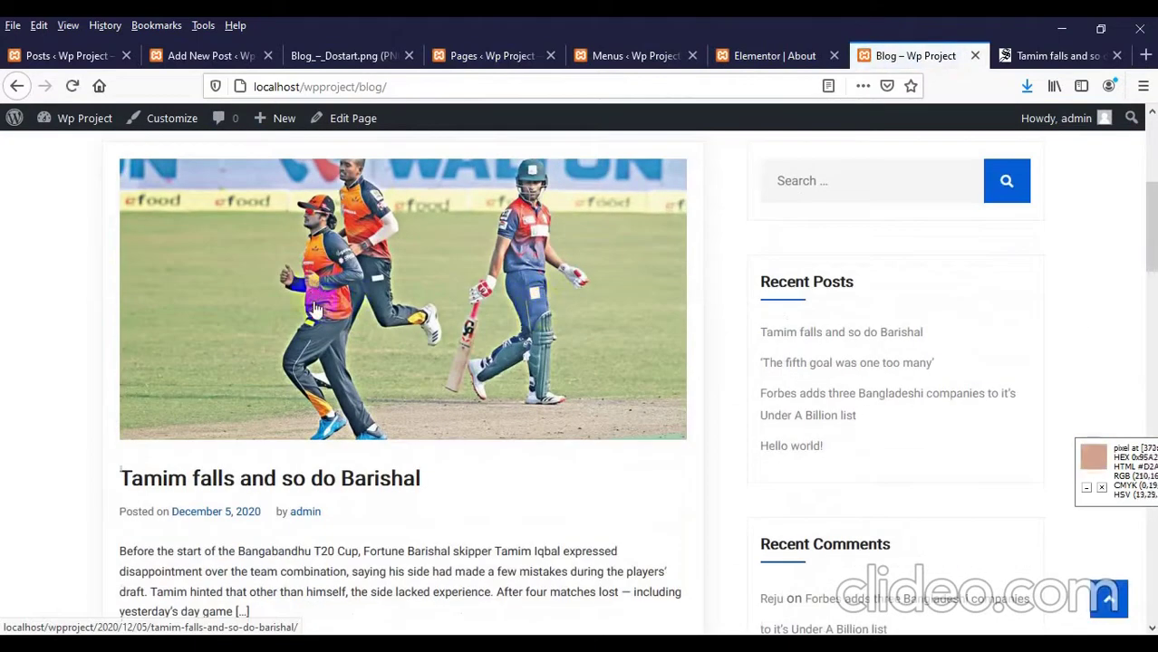
scroll(299, 317, up, 3)
scroll(178, 346, down, 3)
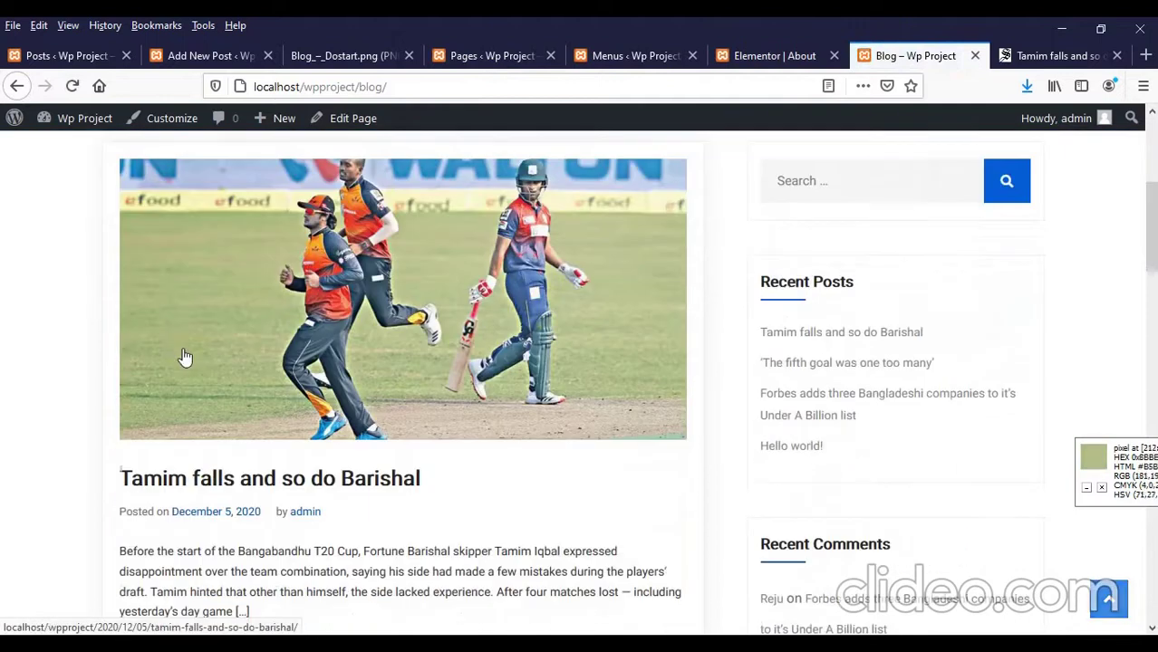
scroll(184, 358, up, 2)
scroll(587, 308, down, 4)
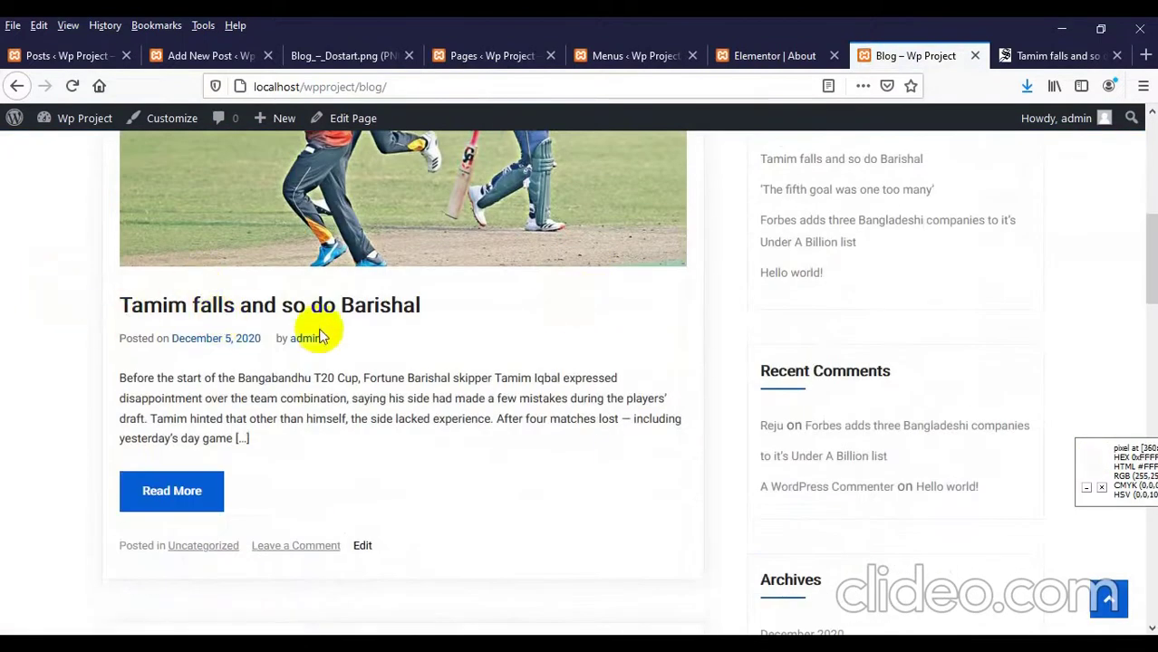
scroll(401, 364, down, 2)
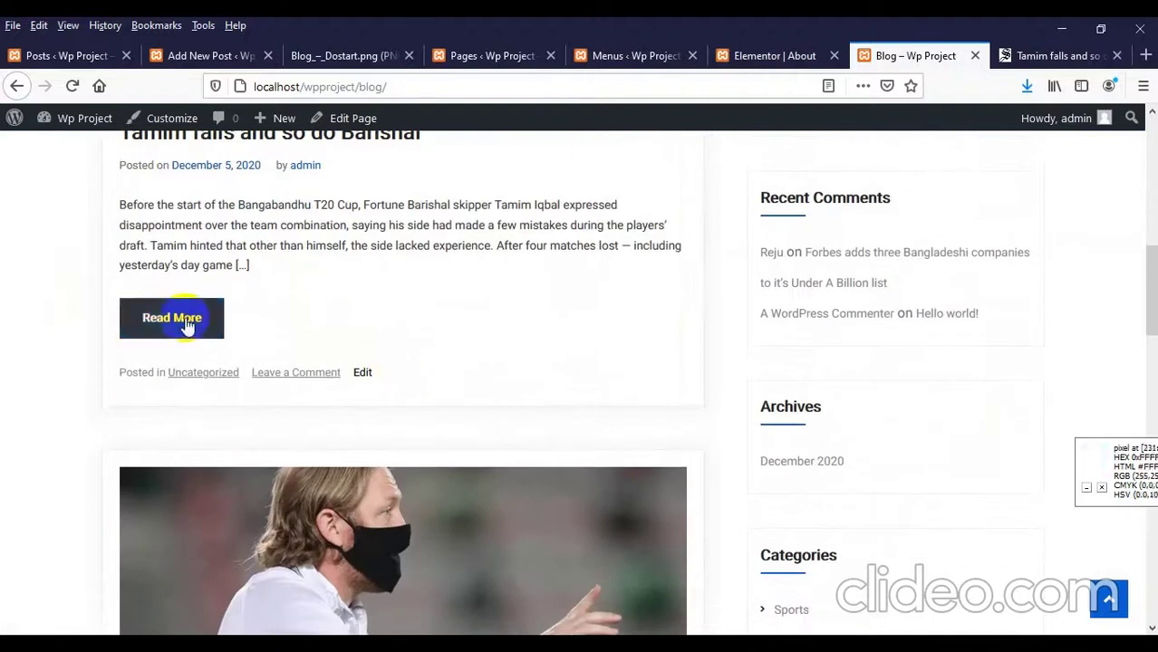
scroll(228, 322, down, 2)
scroll(227, 317, up, 2)
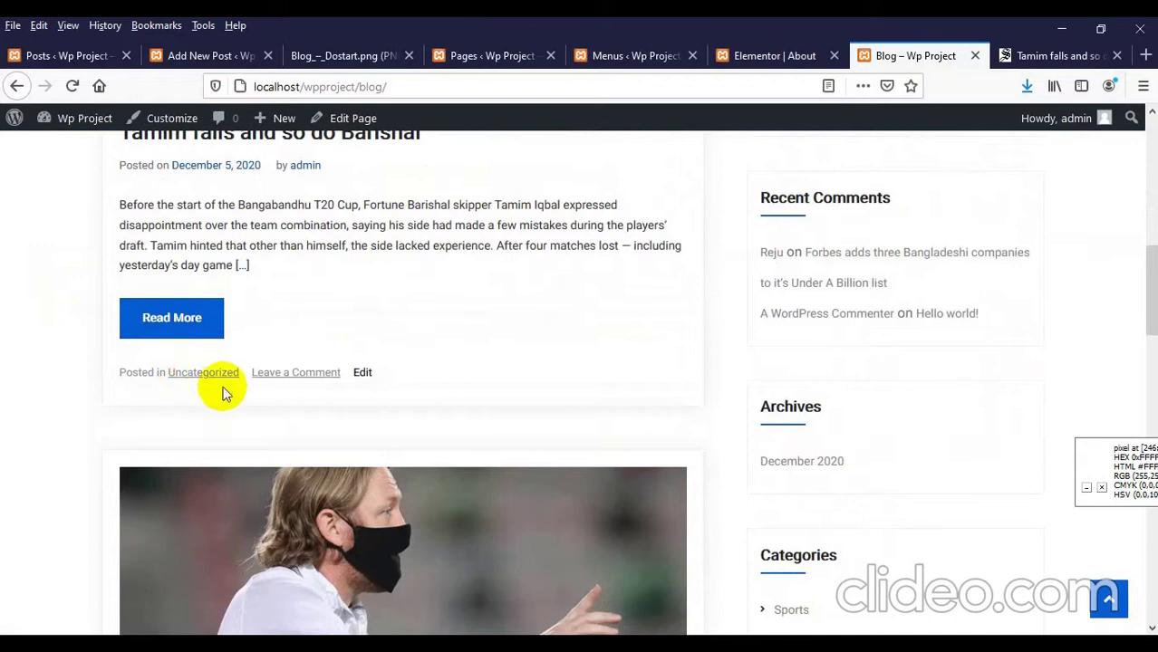
Step: Tick Sports, untick Uncategorized in the Tamim post's categories, and update it
click(162, 55)
scroll(335, 186, down, 2)
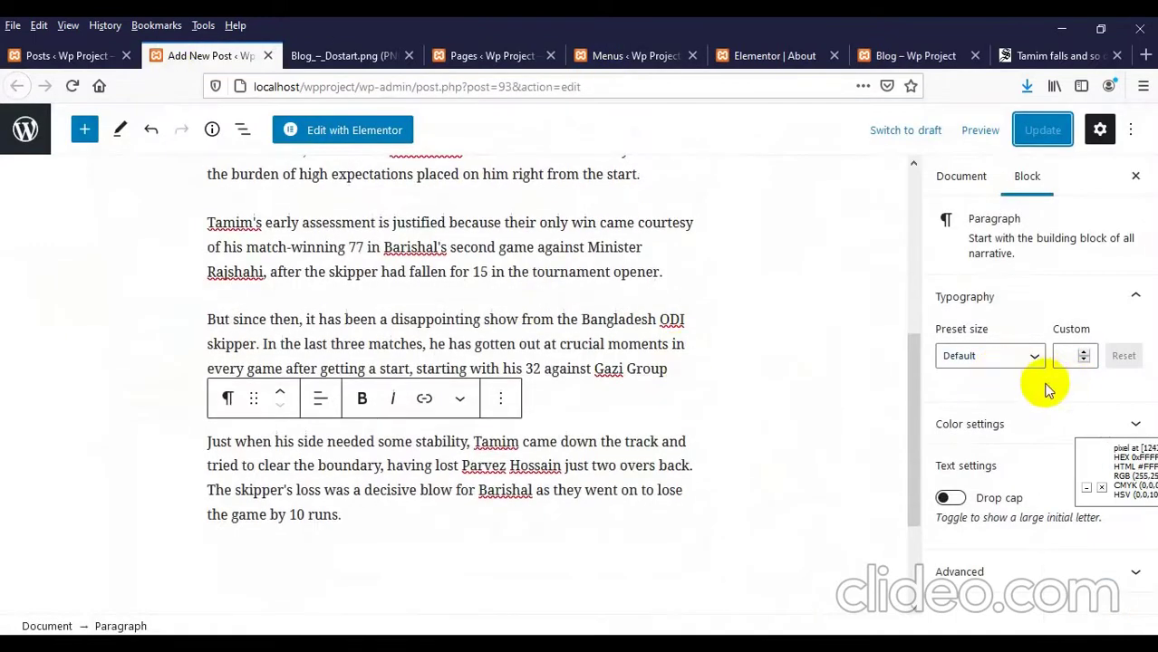
click(962, 177)
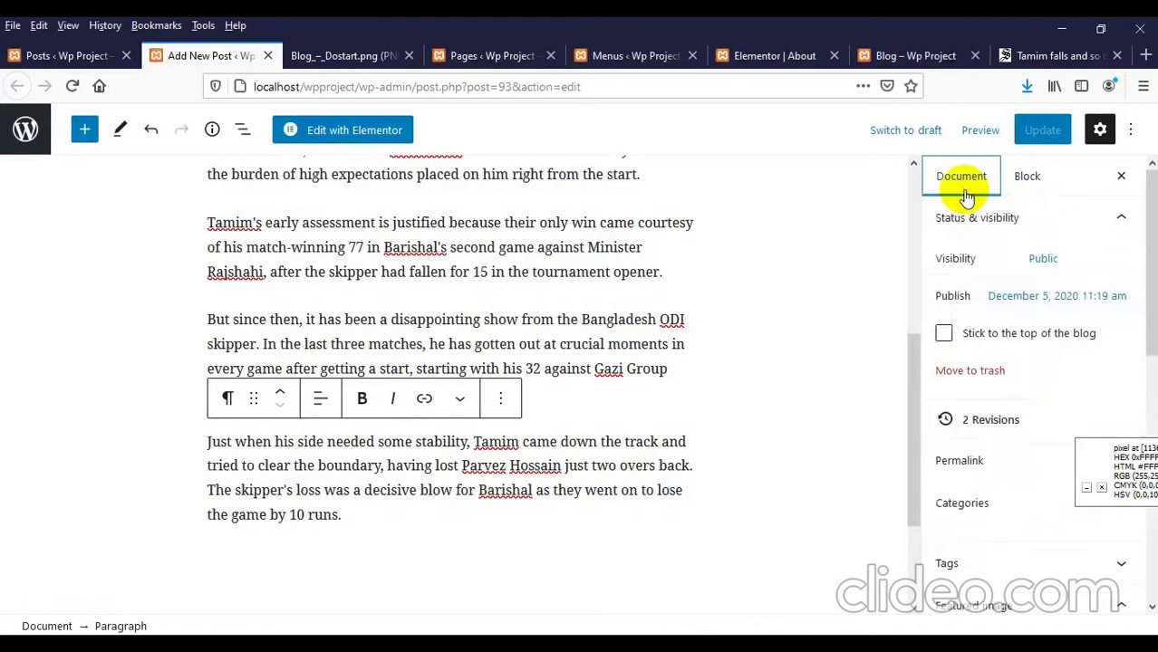
scroll(960, 307, down, 3)
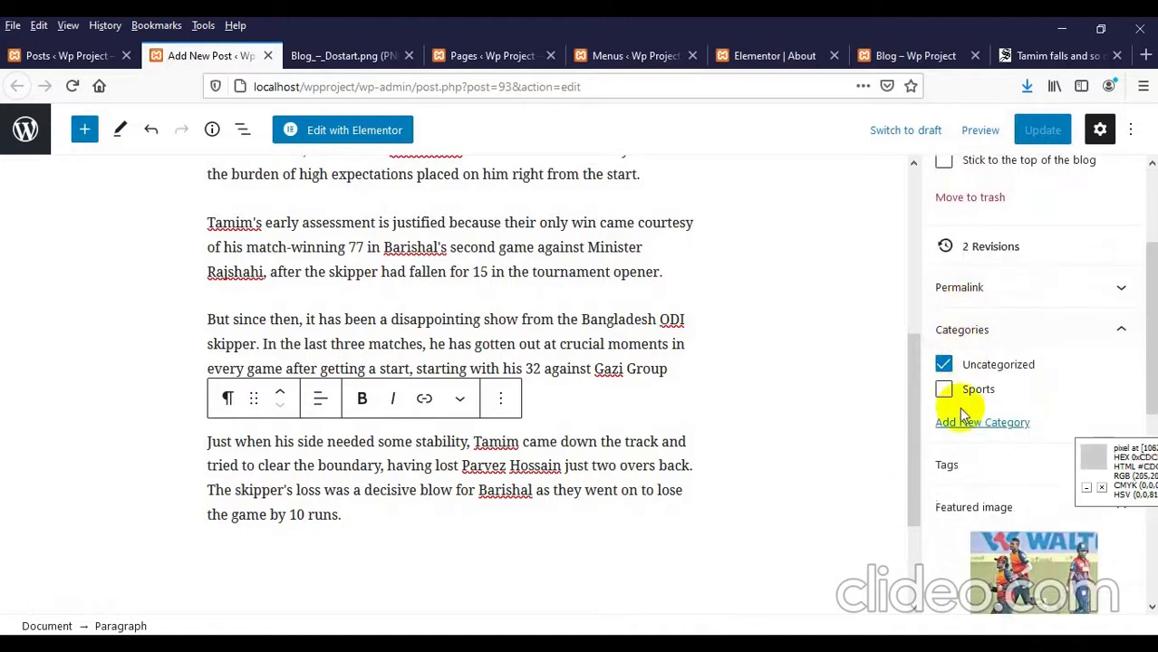
click(989, 390)
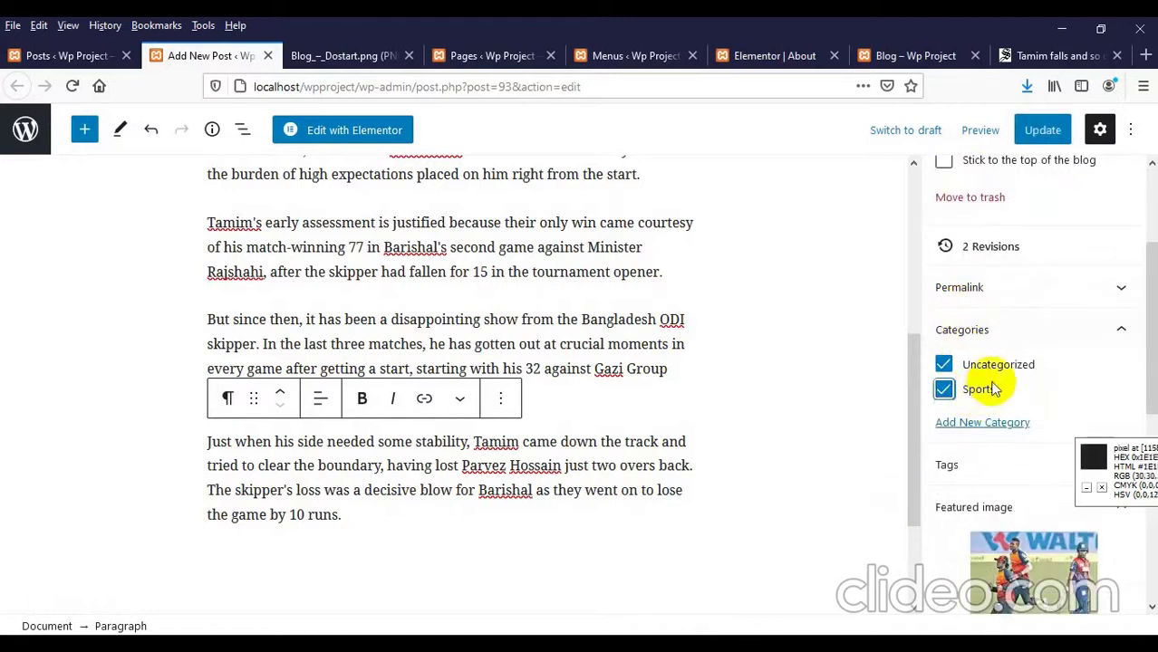
click(947, 371)
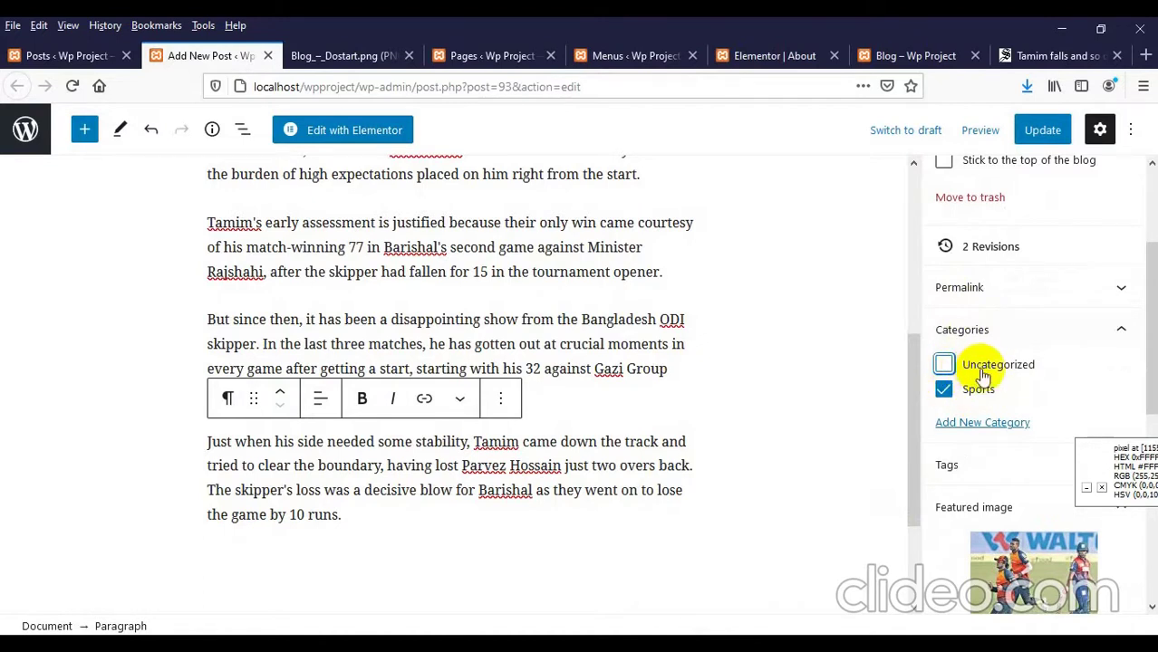
click(1042, 130)
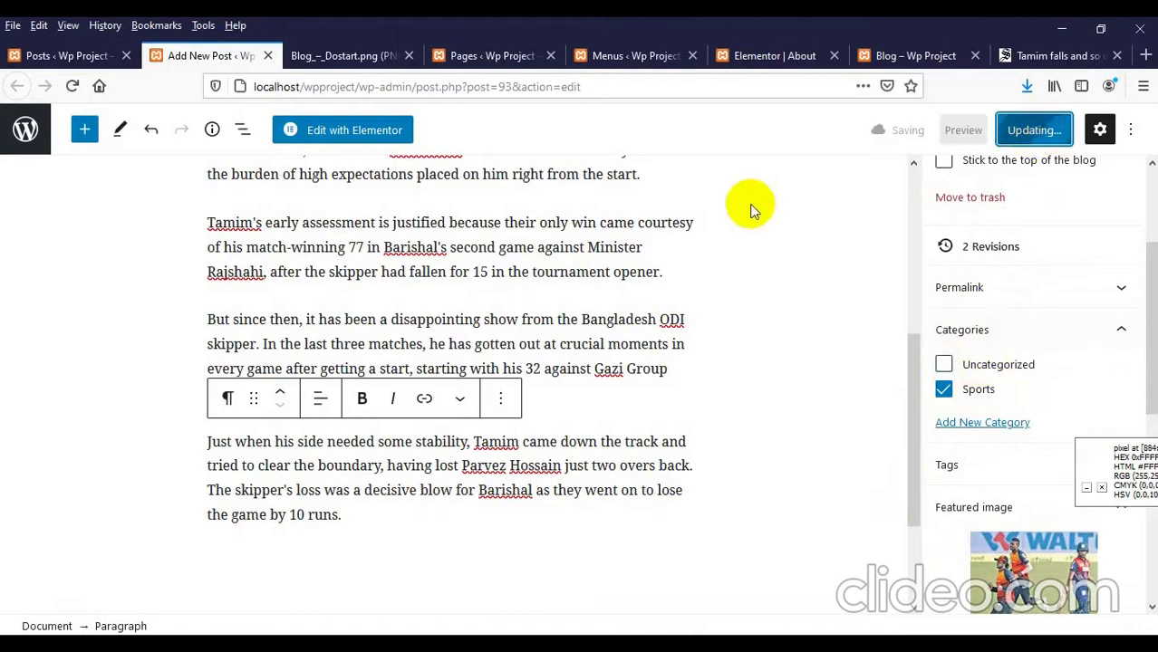
click(911, 55)
scroll(86, 317, up, 5)
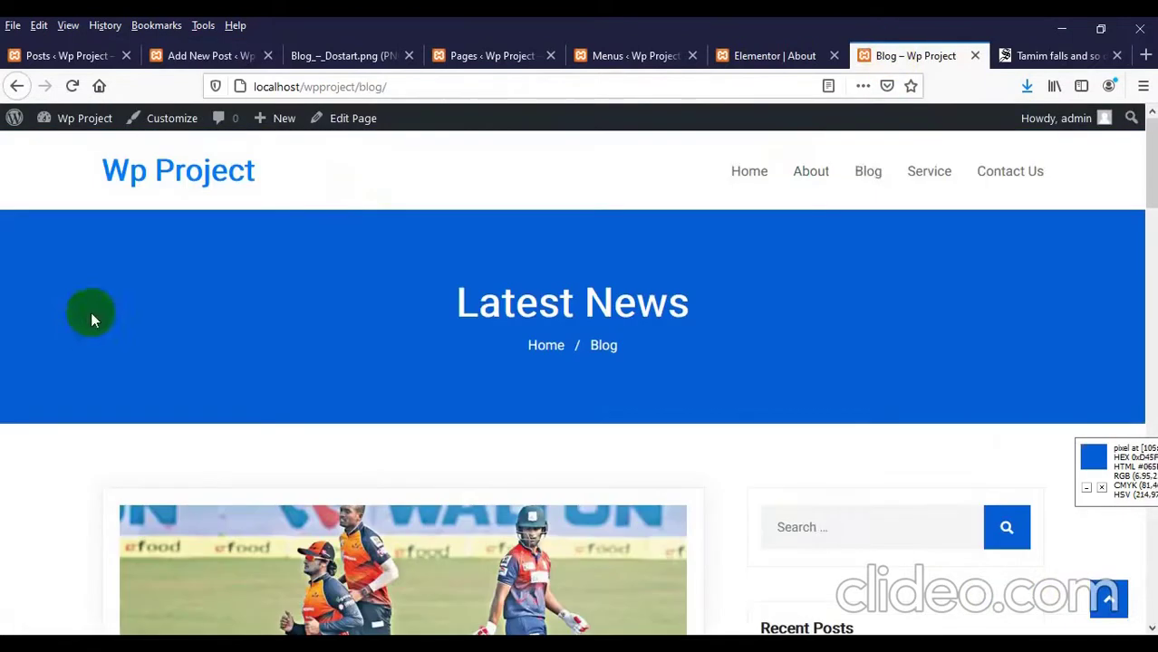
Step: Reload the Blog page and scroll through it to see the updated post
click(867, 173)
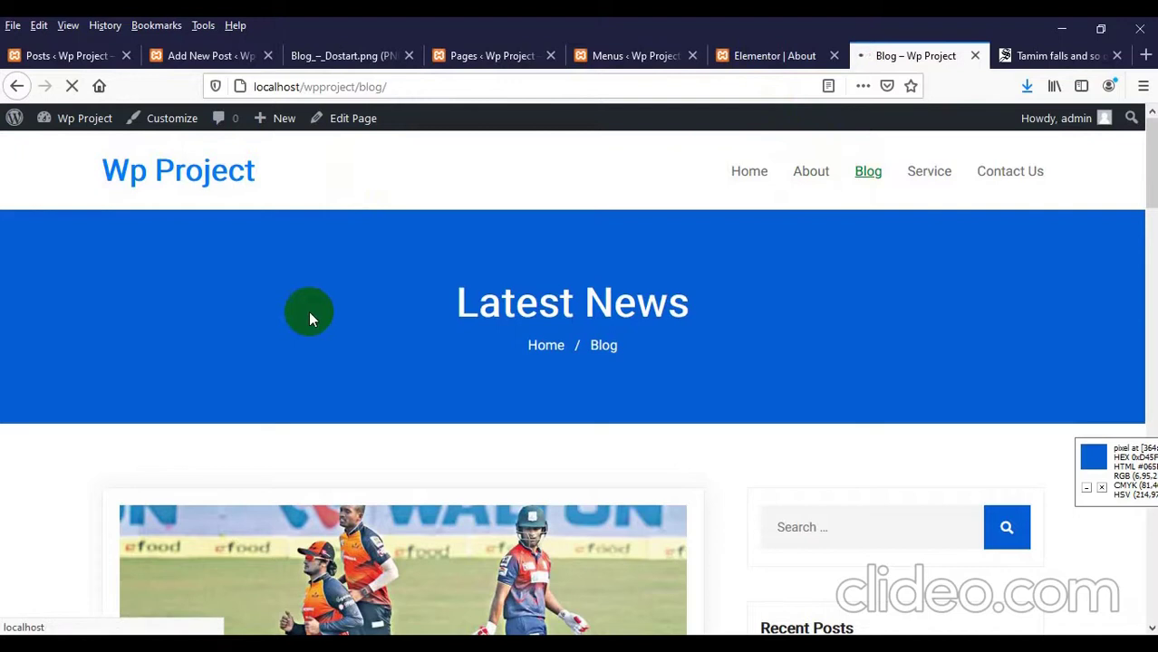
scroll(326, 326, down, 8)
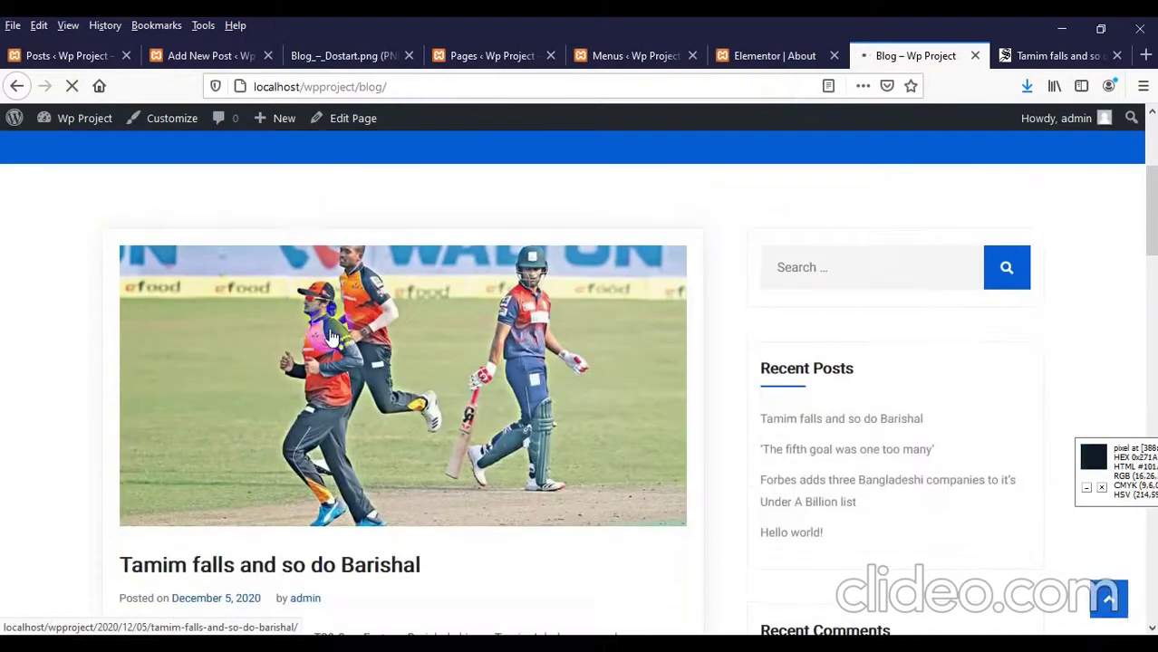
scroll(331, 337, up, 5)
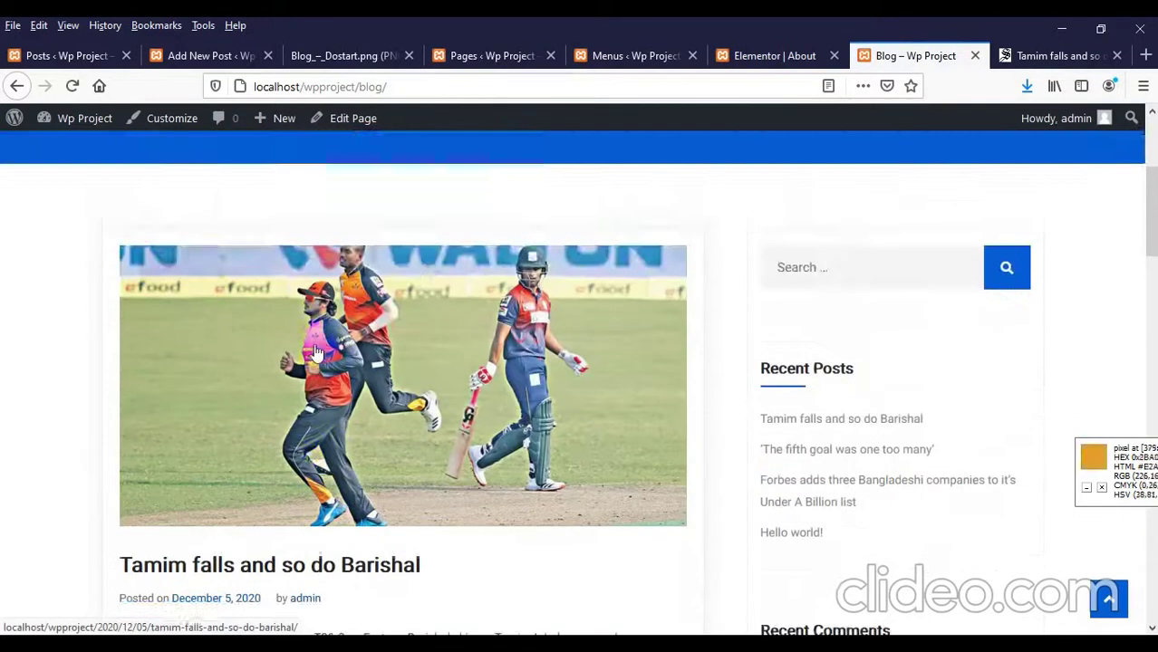
scroll(307, 380, down, 6)
scroll(297, 387, down, 15)
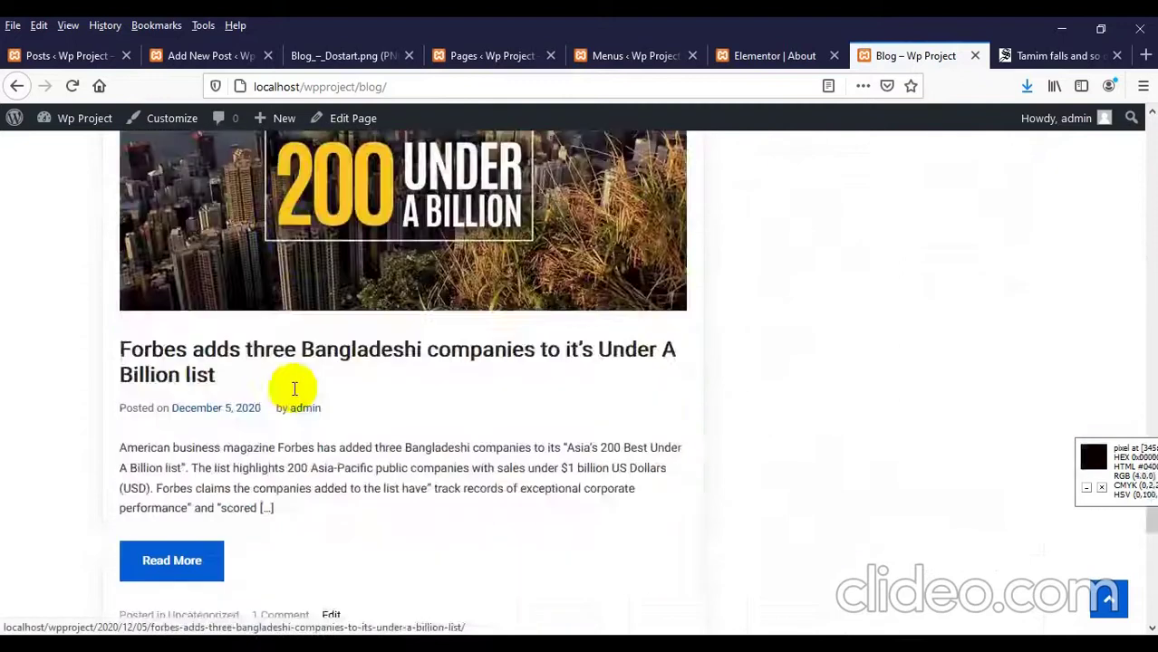
scroll(294, 381, up, 3)
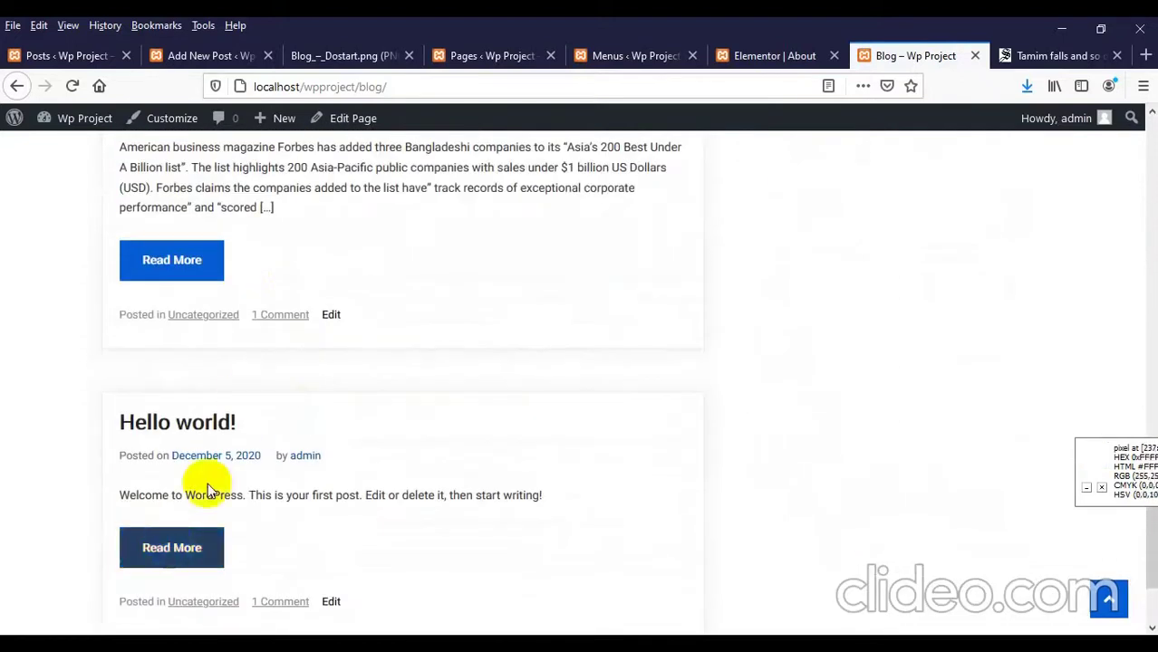
Step: Reload the admin All Posts list to show the new post
click(63, 56)
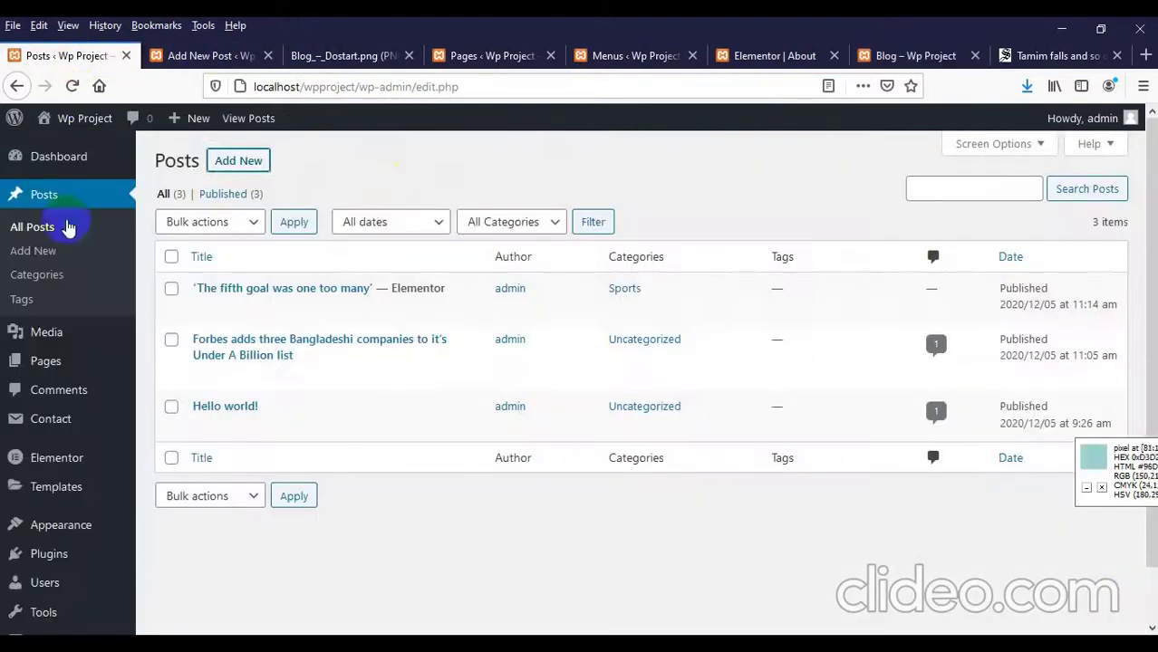
right_click(382, 154)
click(501, 175)
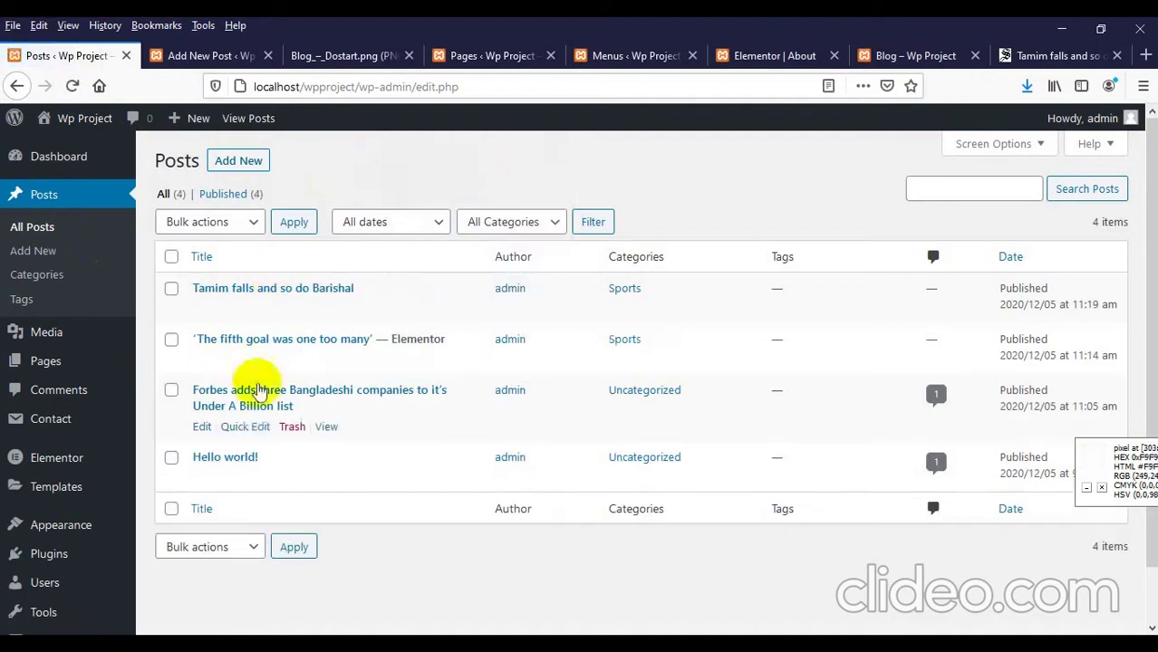
Step: Open the Sports category listing from the Tamim post on the blog page
click(904, 55)
scroll(550, 269, up, 10)
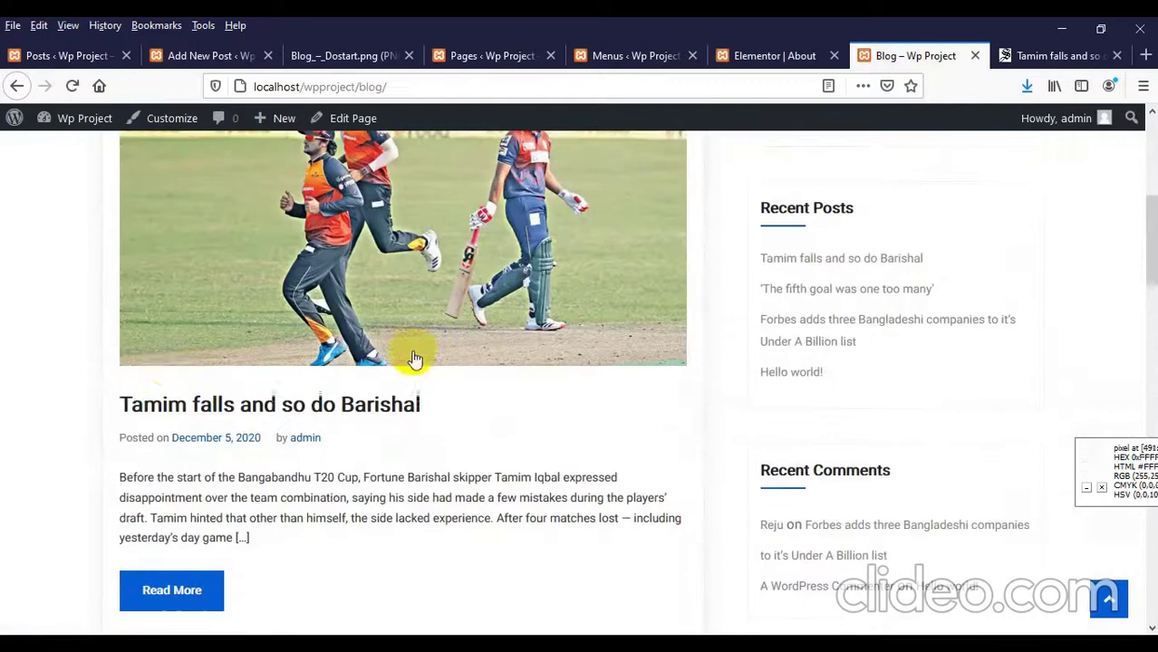
scroll(263, 347, up, 2)
scroll(259, 345, down, 5)
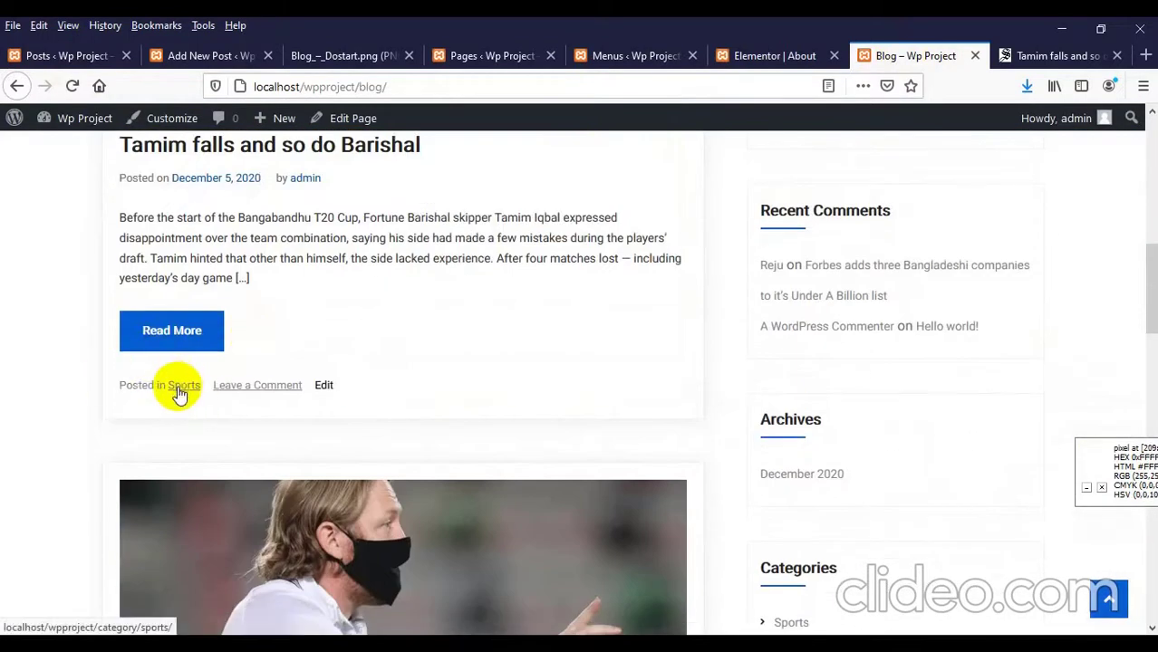
click(184, 391)
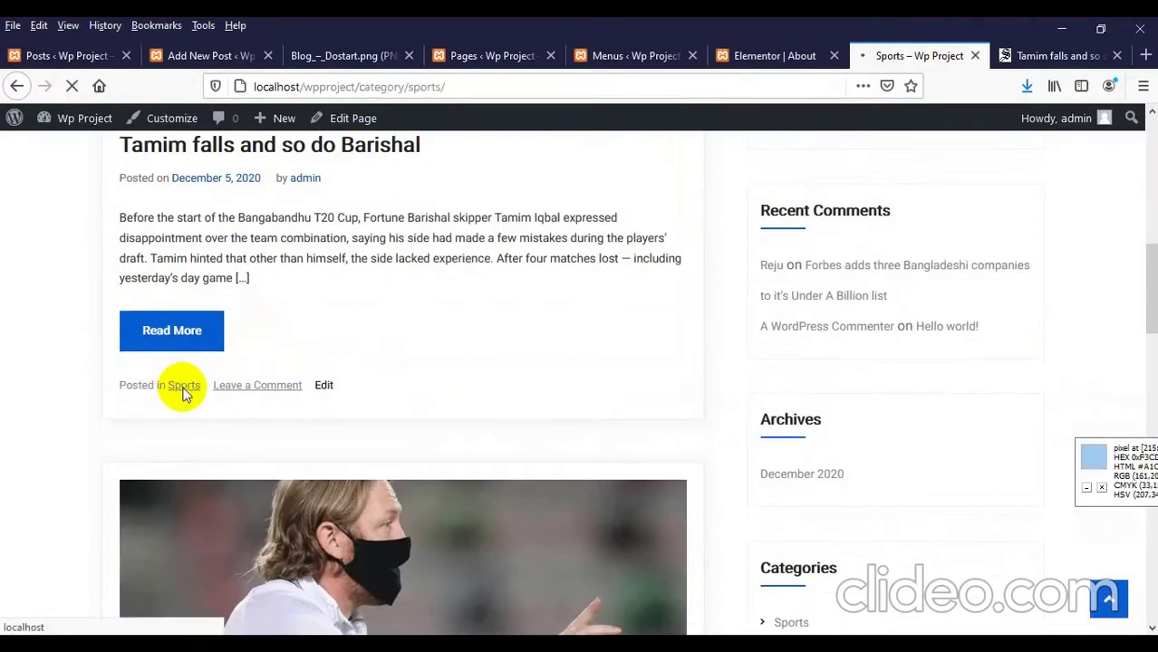
scroll(254, 335, down, 6)
scroll(279, 337, down, 10)
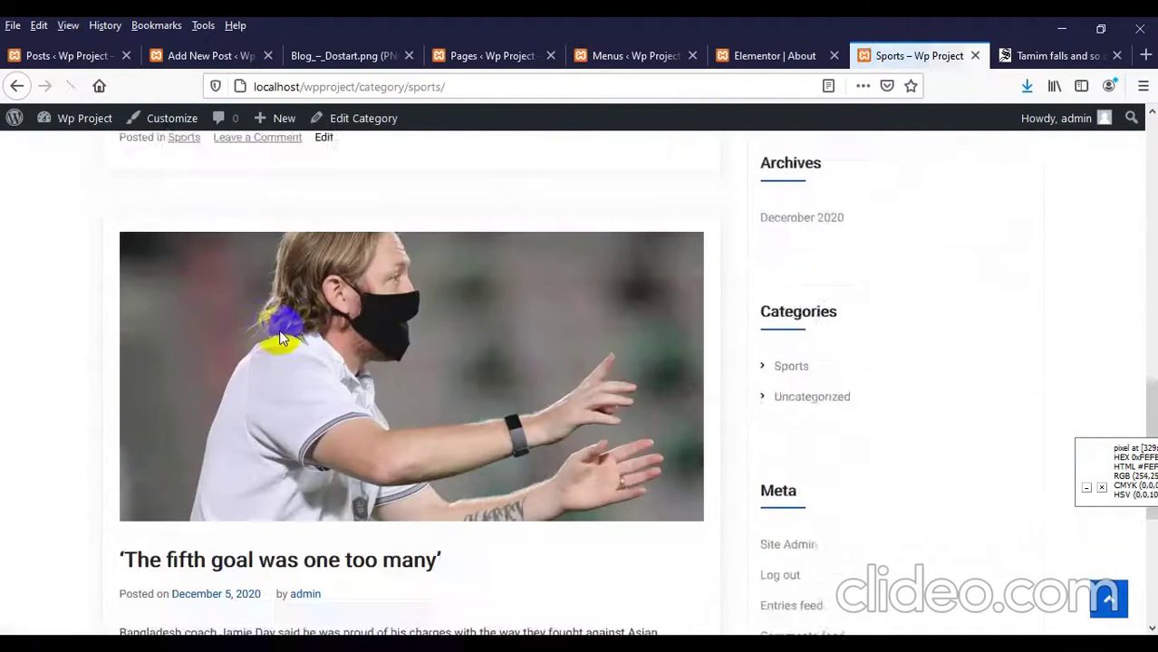
scroll(427, 408, up, 6)
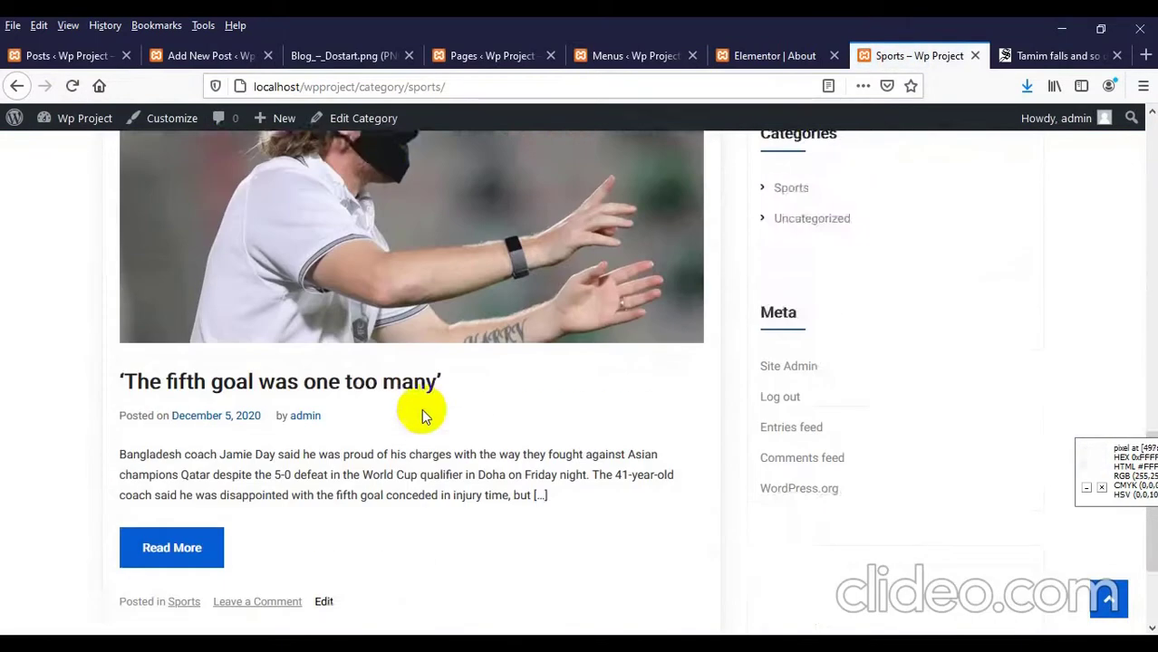
scroll(431, 401, up, 5)
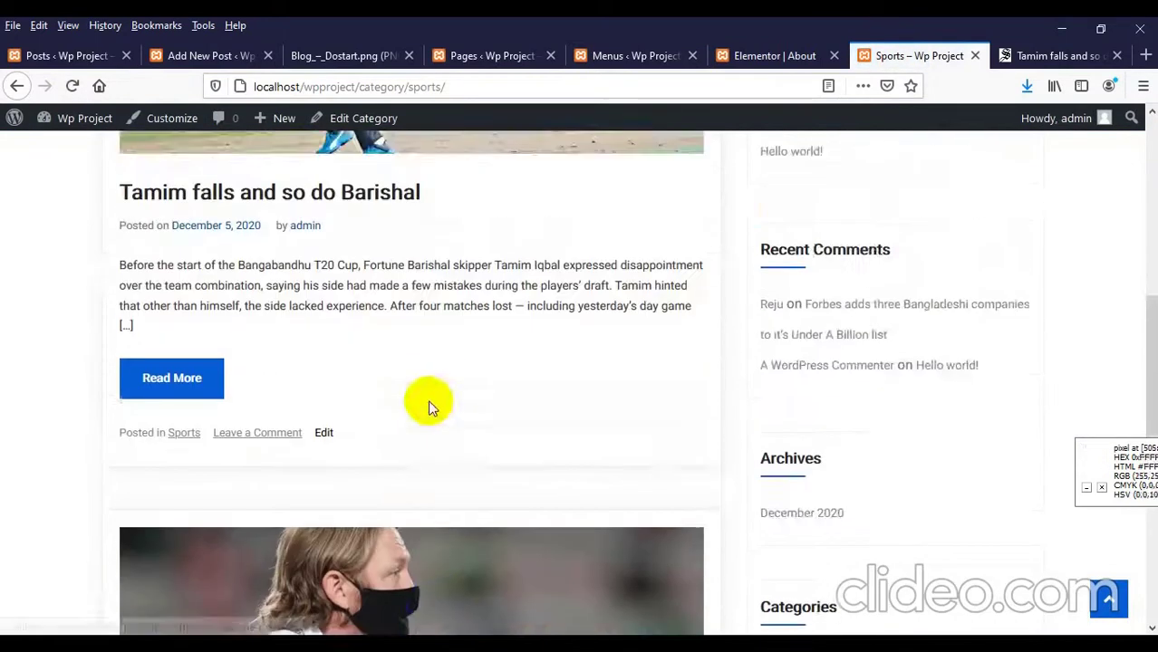
Step: Open the 'Tamim falls and so do Barishal' post and read through it
click(408, 249)
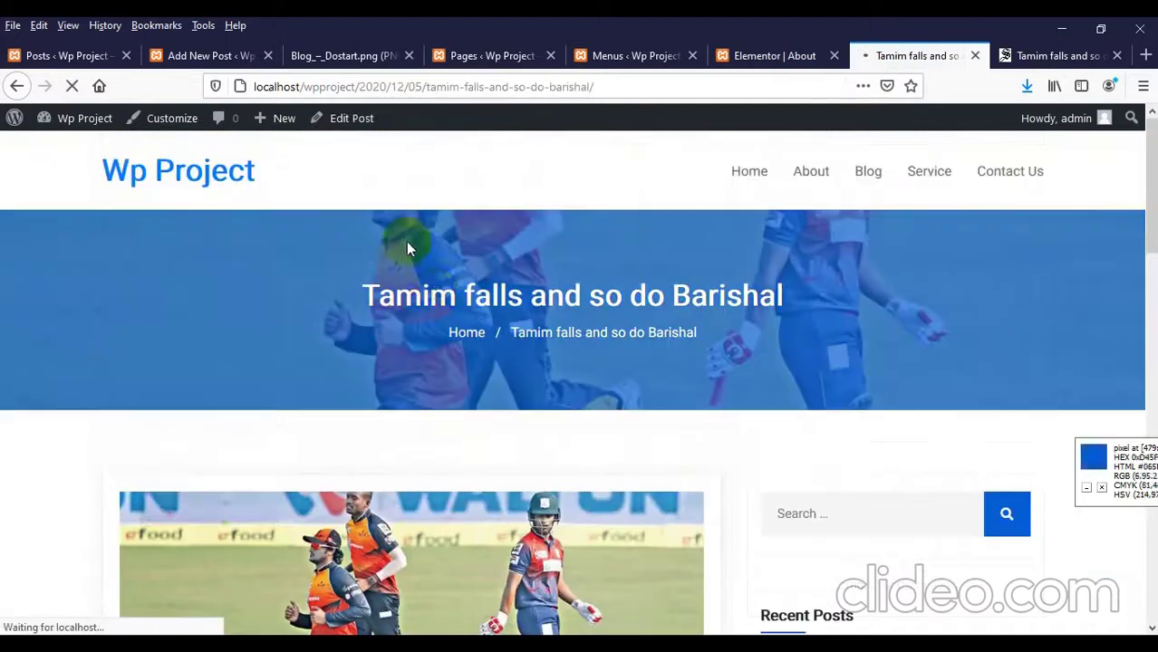
scroll(434, 290, down, 4)
scroll(432, 271, up, 4)
scroll(433, 277, down, 2)
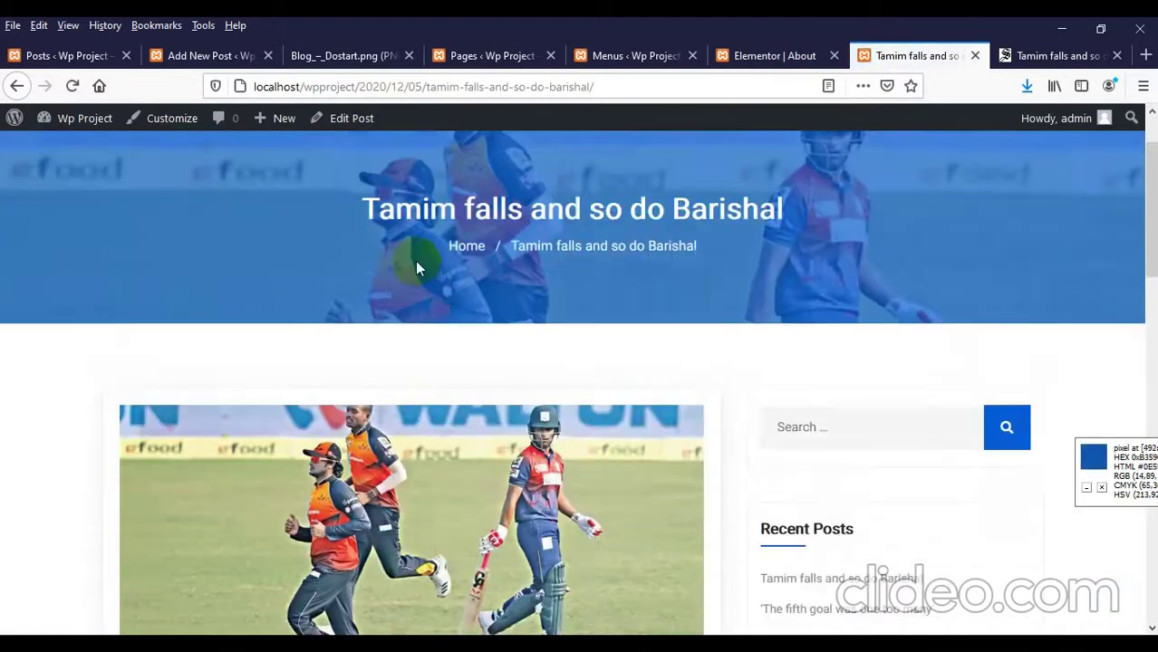
scroll(413, 259, up, 2)
scroll(770, 258, down, 4)
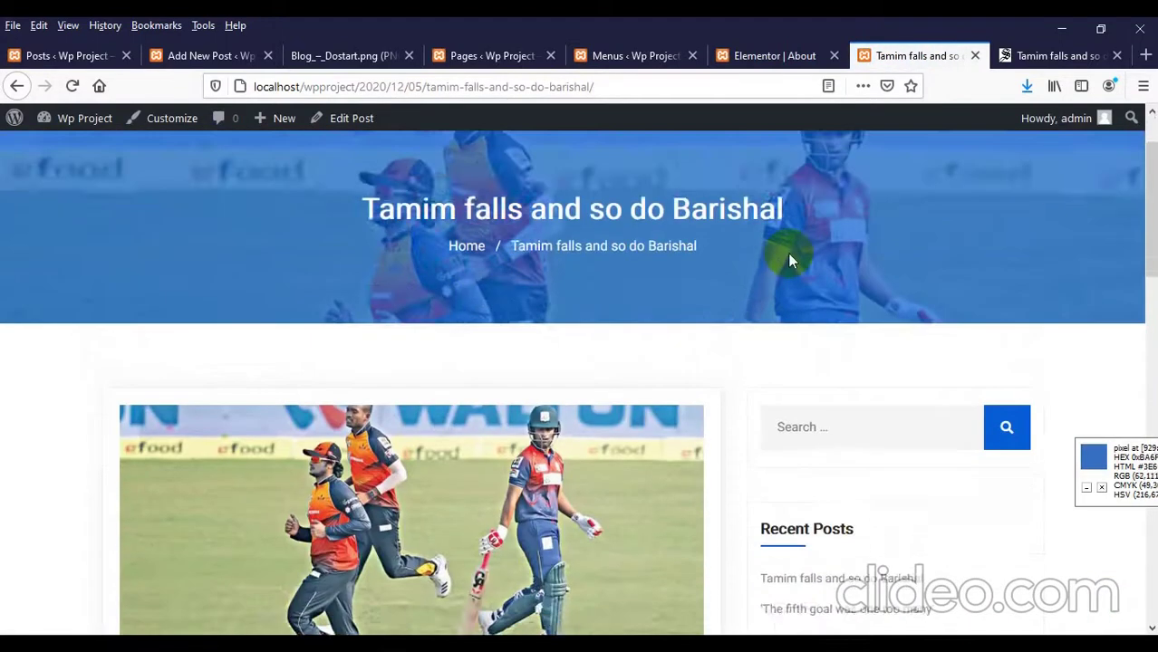
scroll(402, 277, down, 10)
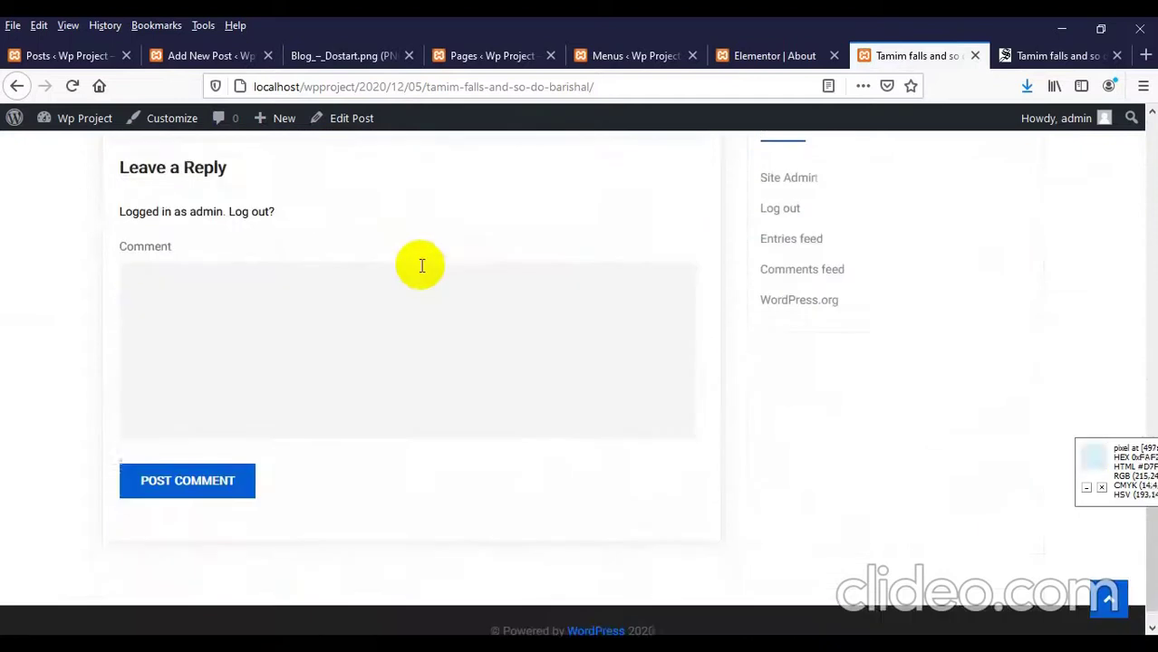
scroll(398, 292, up, 3)
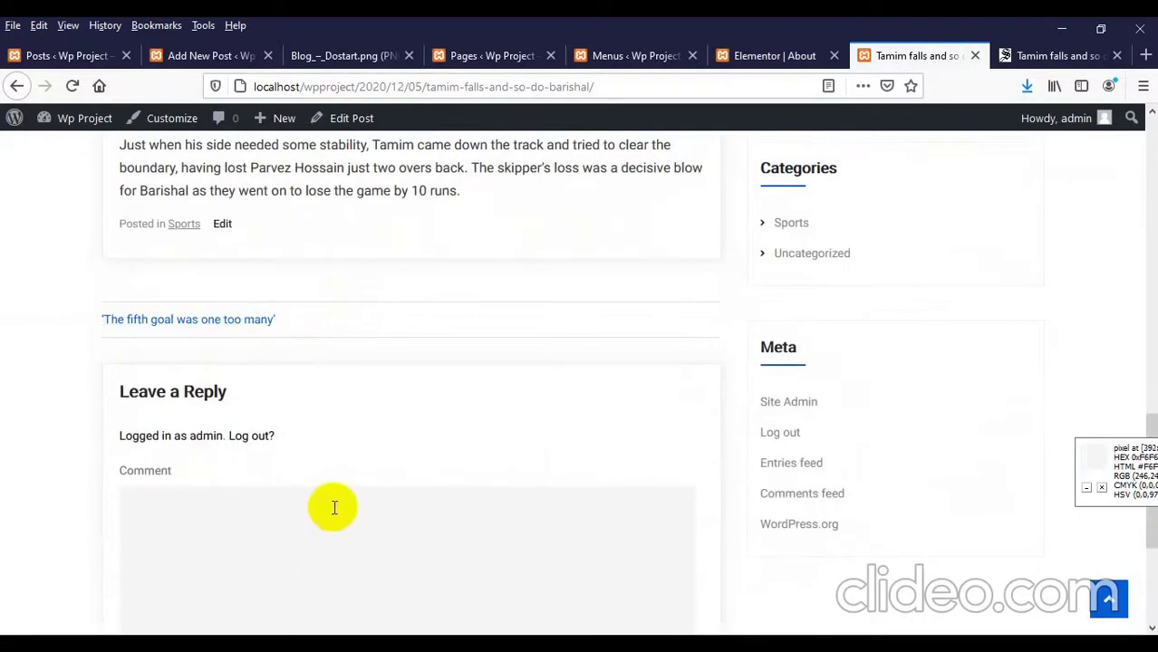
scroll(330, 500, down, 3)
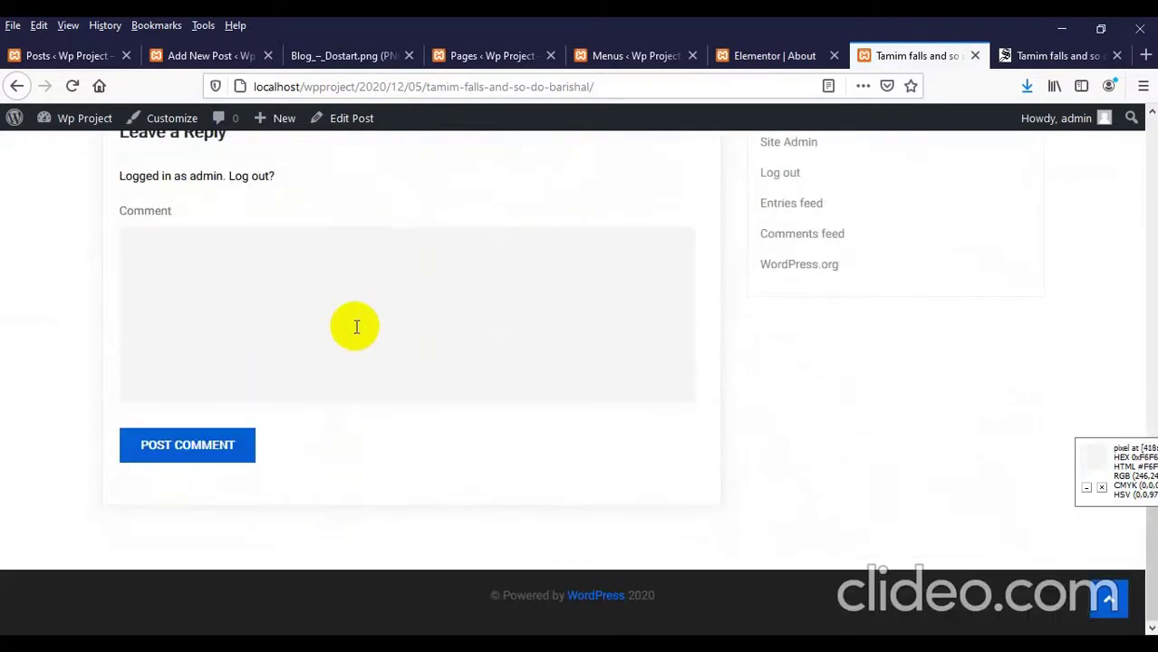
scroll(362, 328, up, 13)
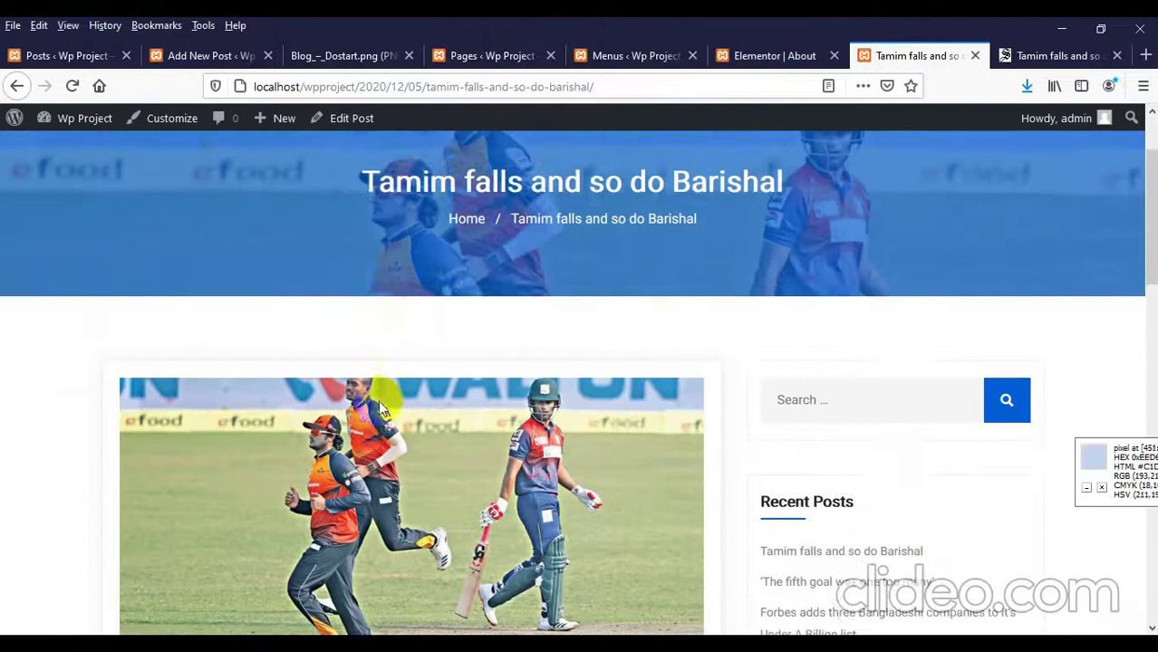
scroll(380, 399, down, 4)
scroll(380, 376, up, 5)
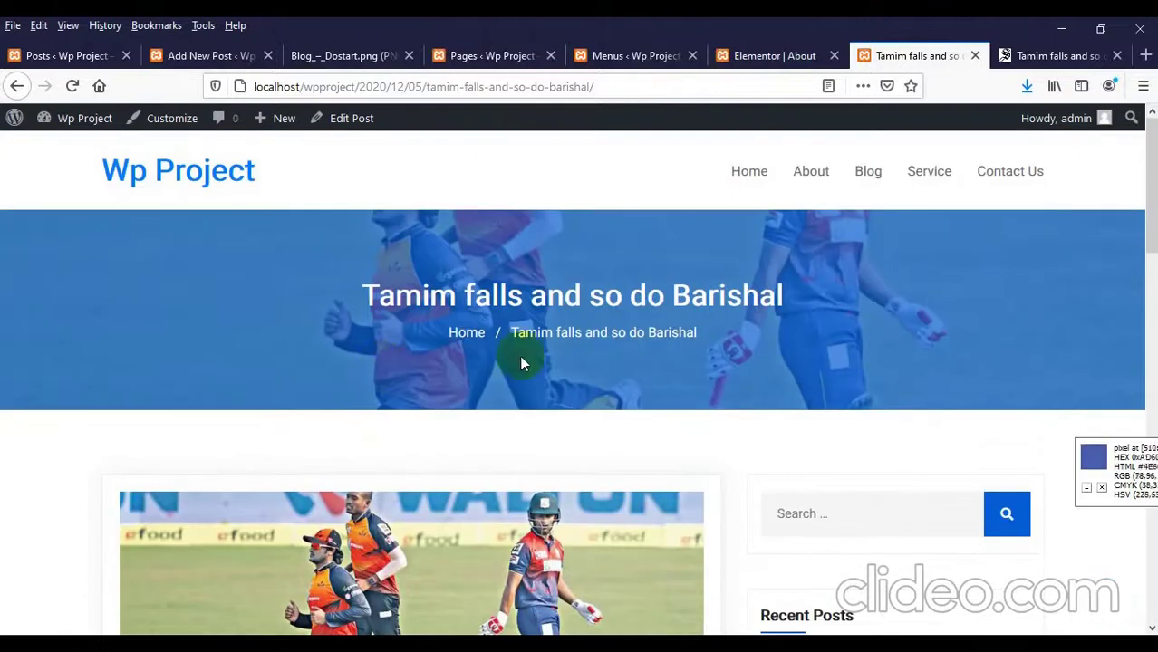
Step: Open the Spark Gear winter wardrobe article from The Daily Star's Lifestyle section
click(1050, 55)
scroll(589, 276, up, 10)
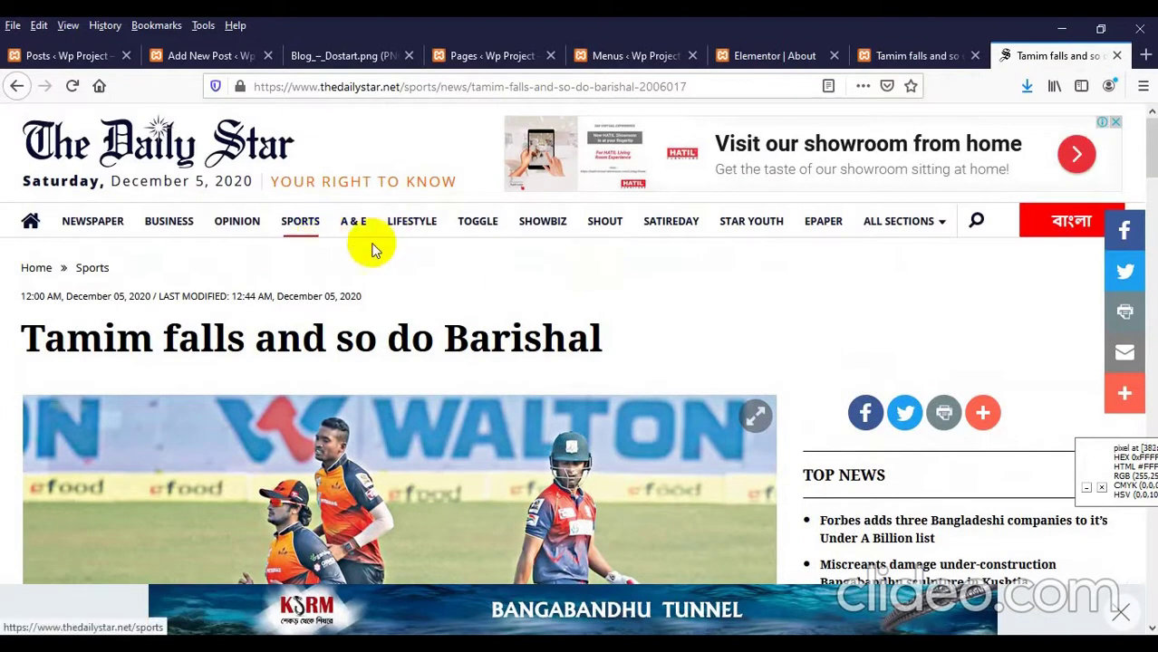
click(412, 227)
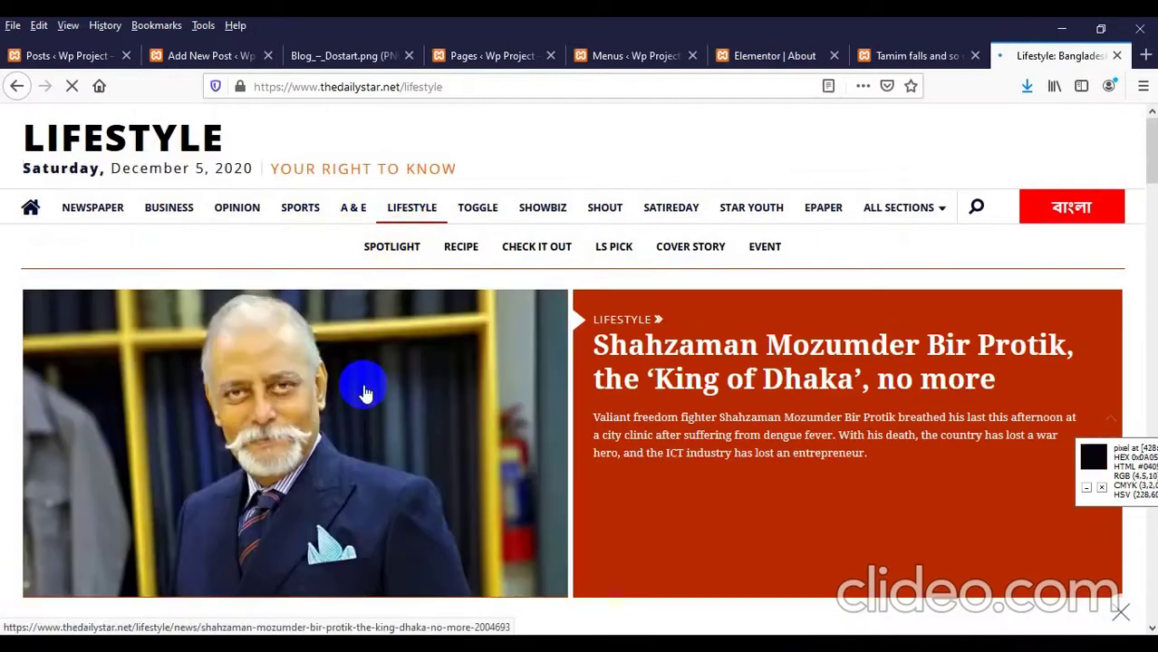
scroll(365, 391, down, 6)
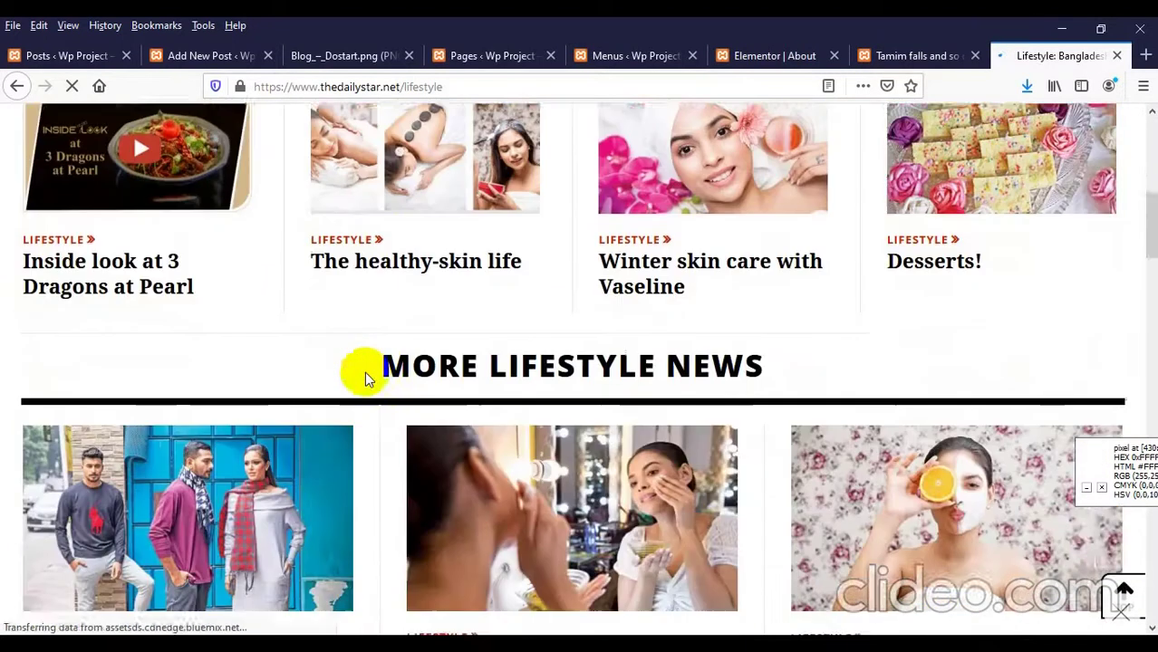
scroll(365, 377, down, 3)
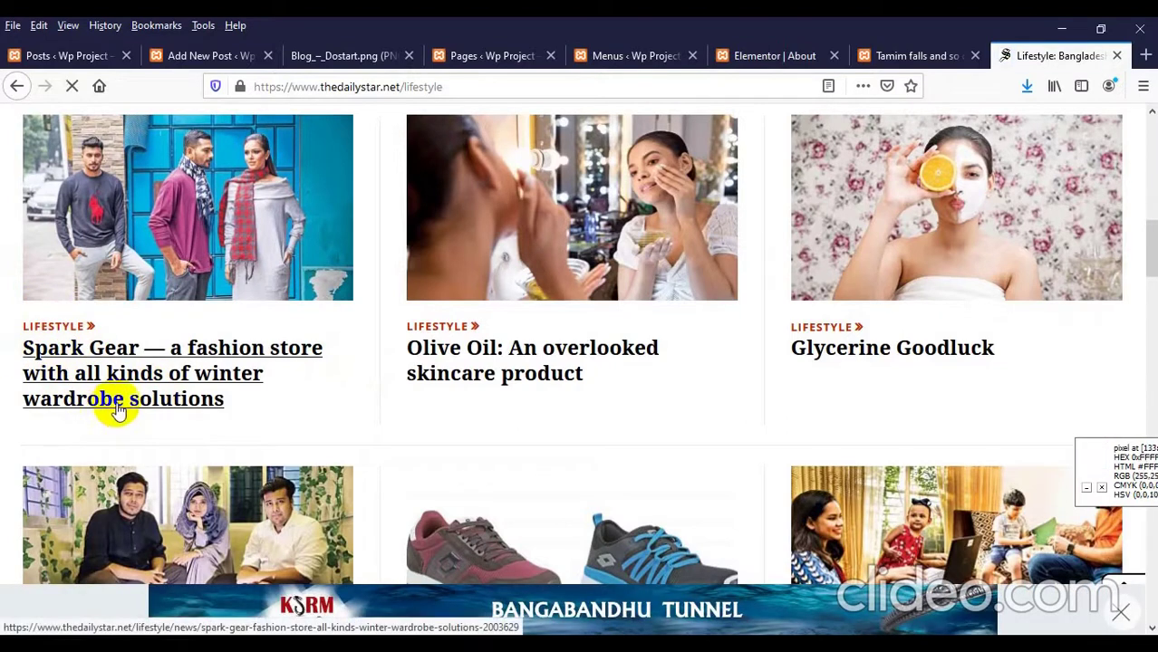
click(259, 186)
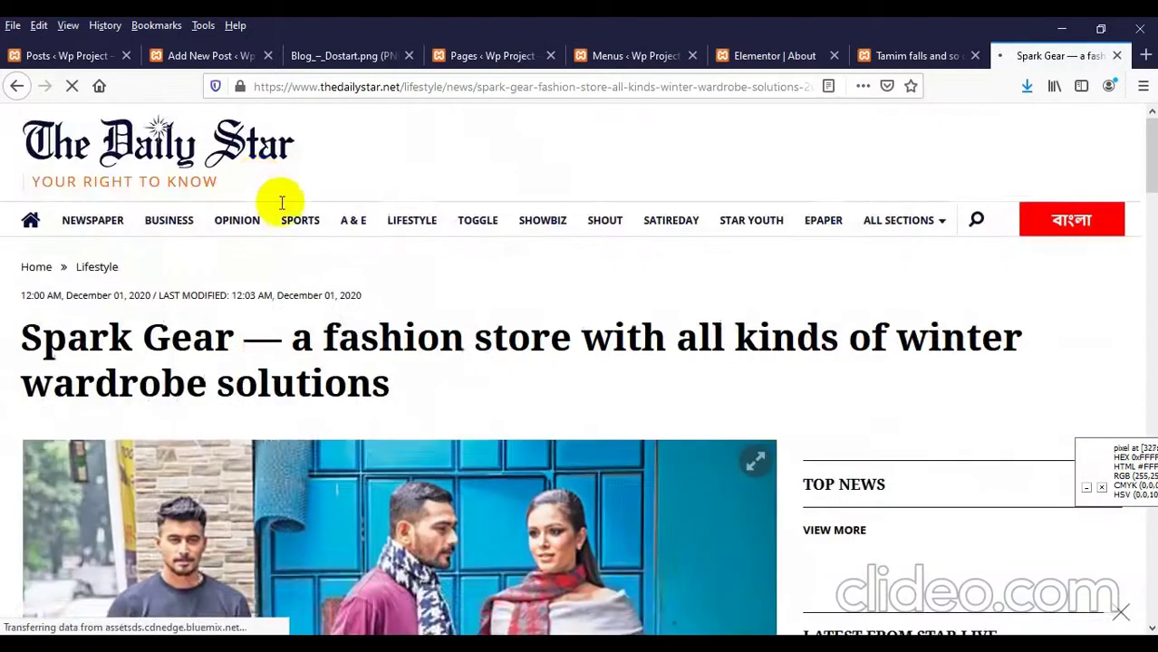
Step: Select the article's full Spark Gear headline and return to the WordPress posts list
scroll(261, 236, down, 3)
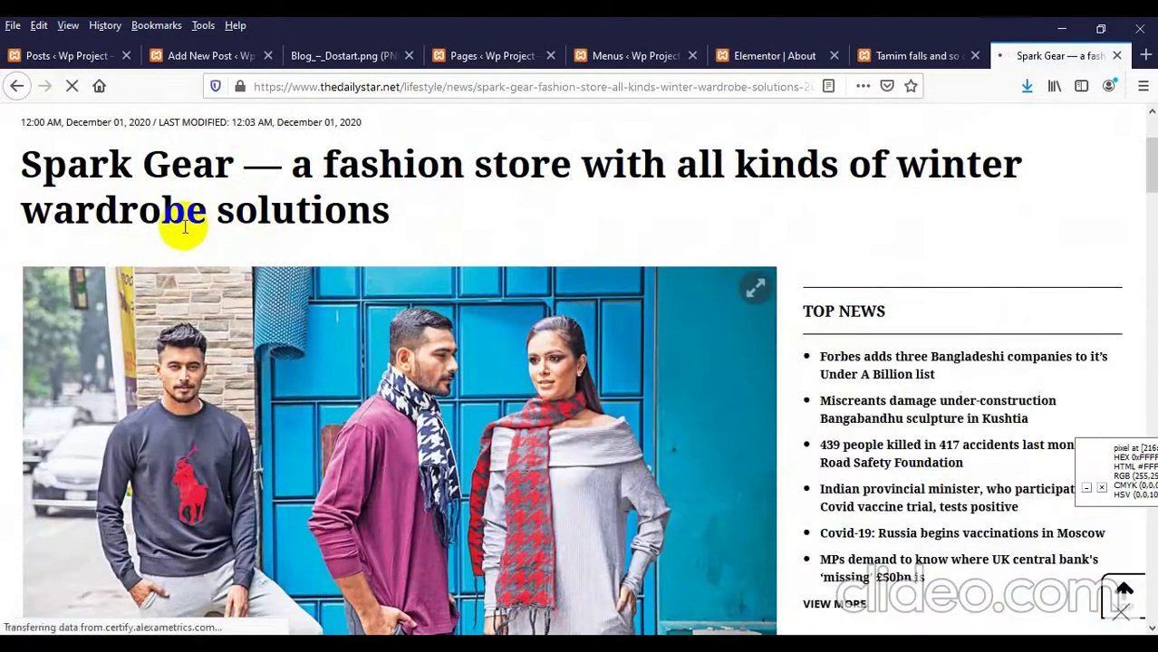
scroll(183, 227, up, 2)
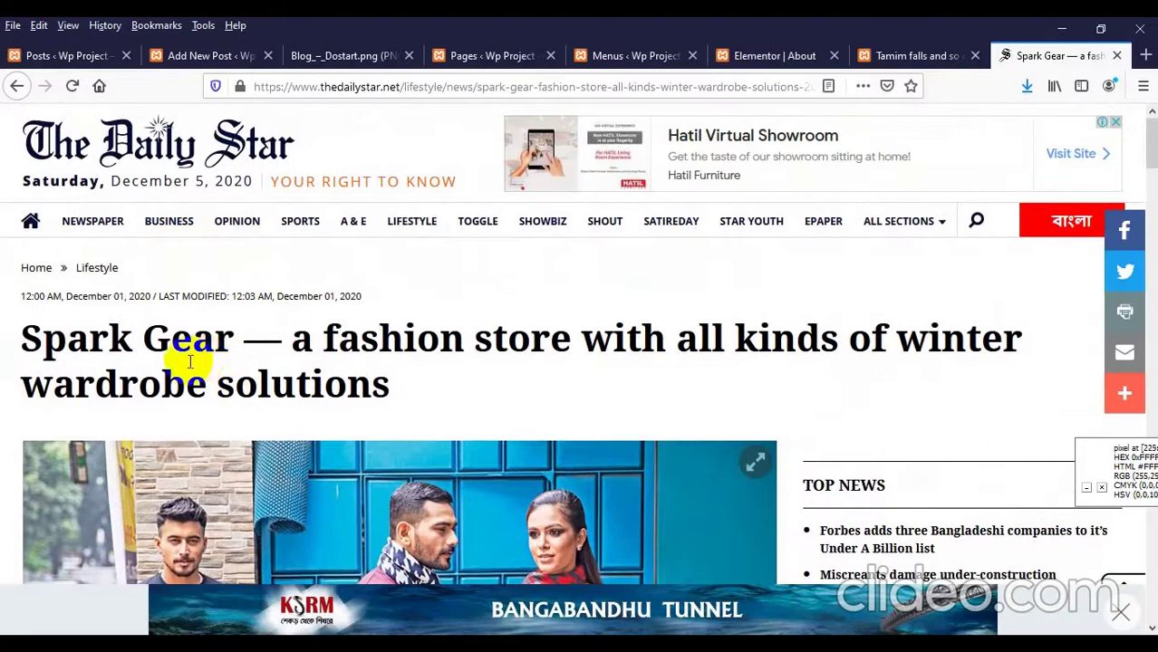
double_click(187, 365)
triple_click(186, 365)
key(ctrl+c)
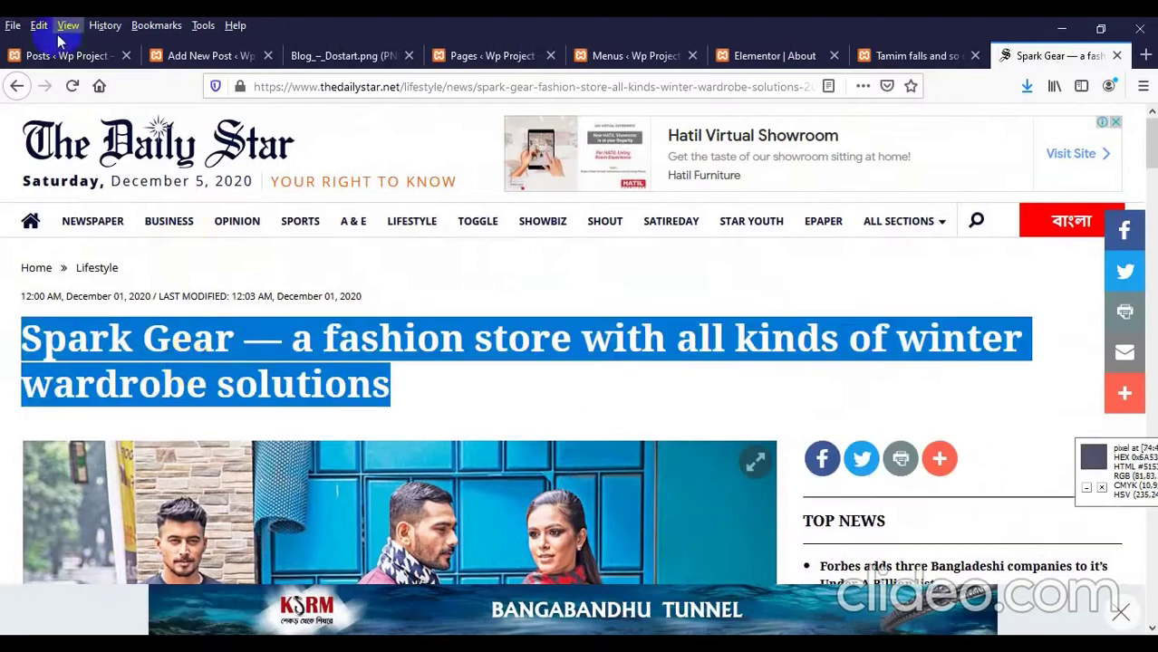
click(76, 58)
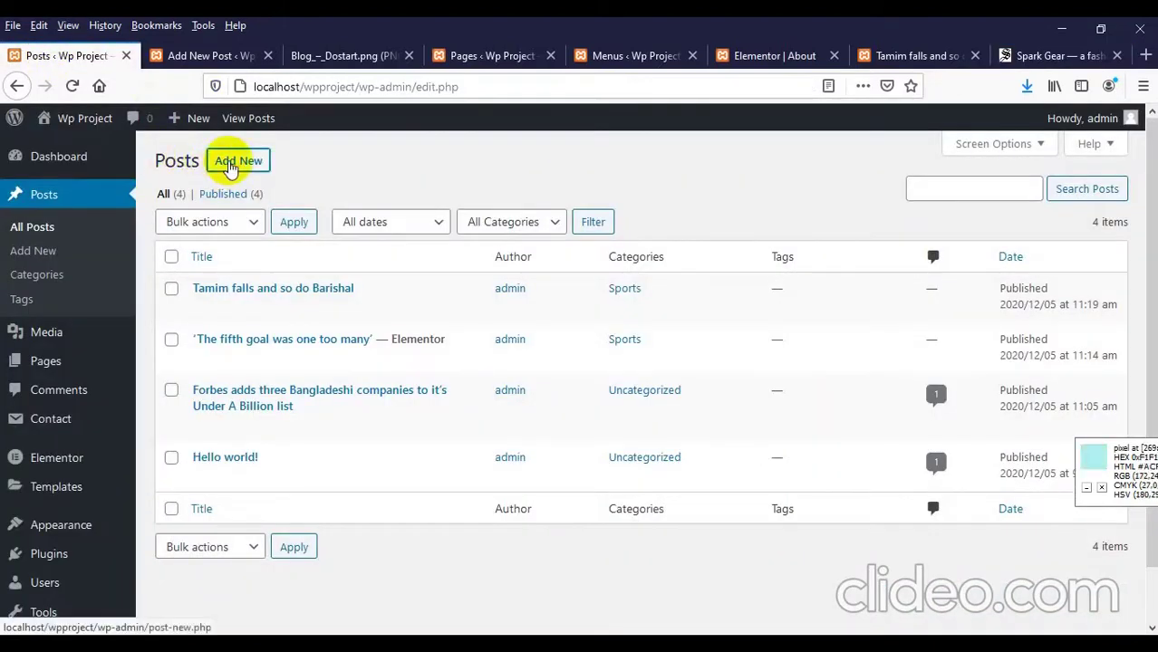
Step: Open a new post in its own tab and paste the Spark Gear headline as its title
right_click(230, 169)
click(258, 173)
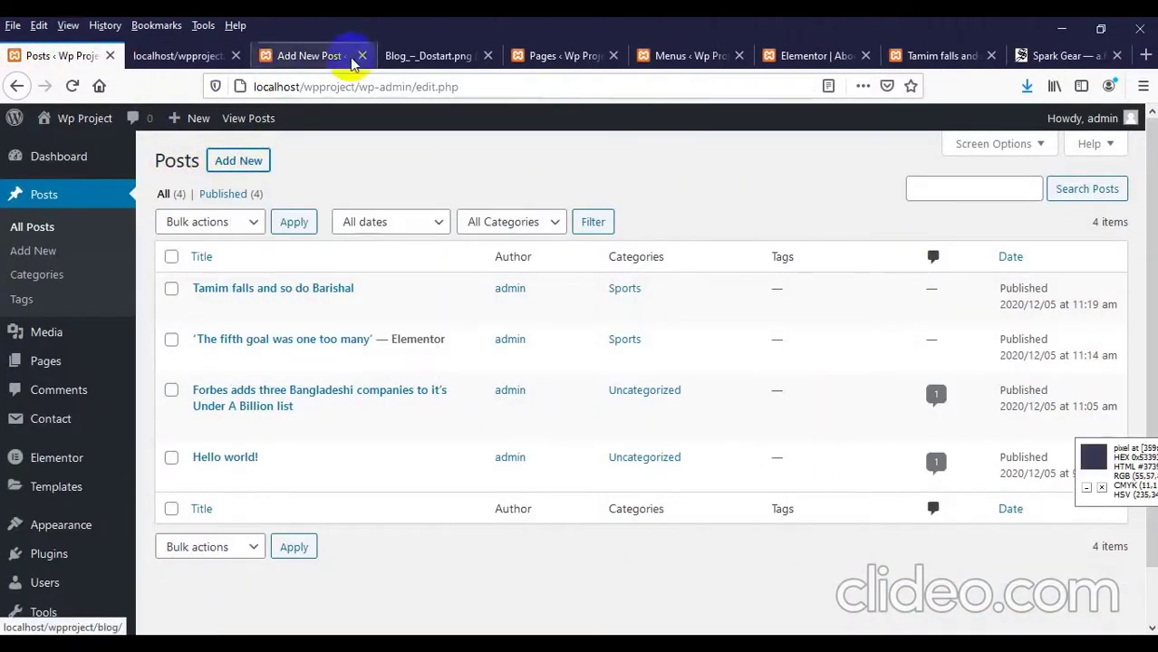
click(195, 57)
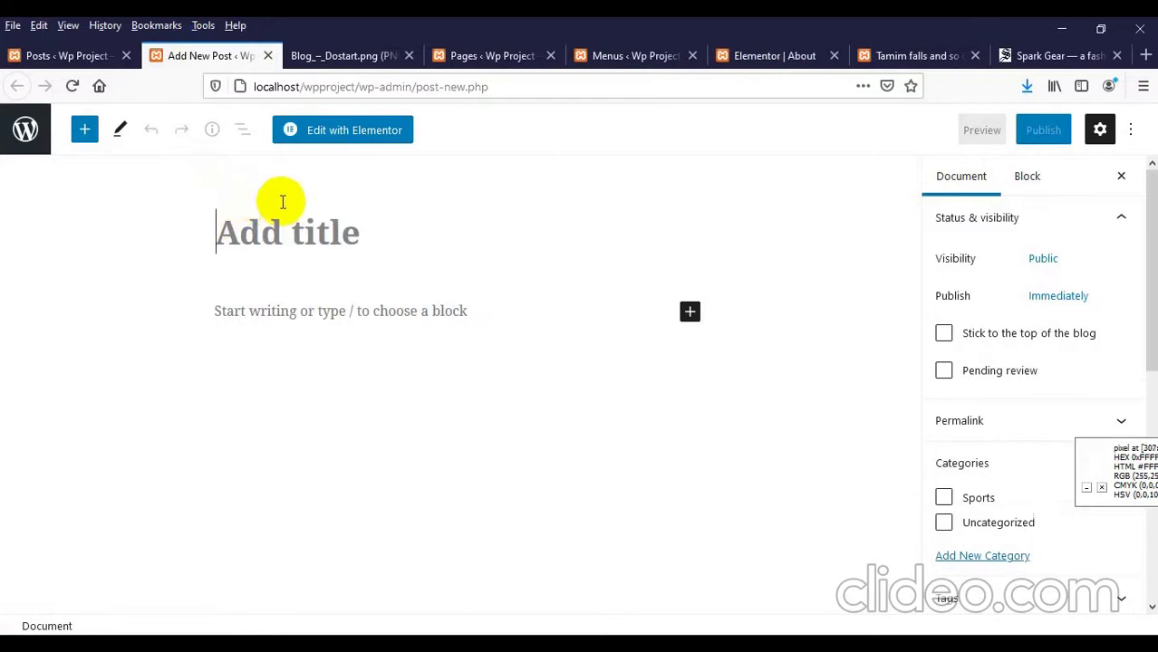
key(ctrl+v)
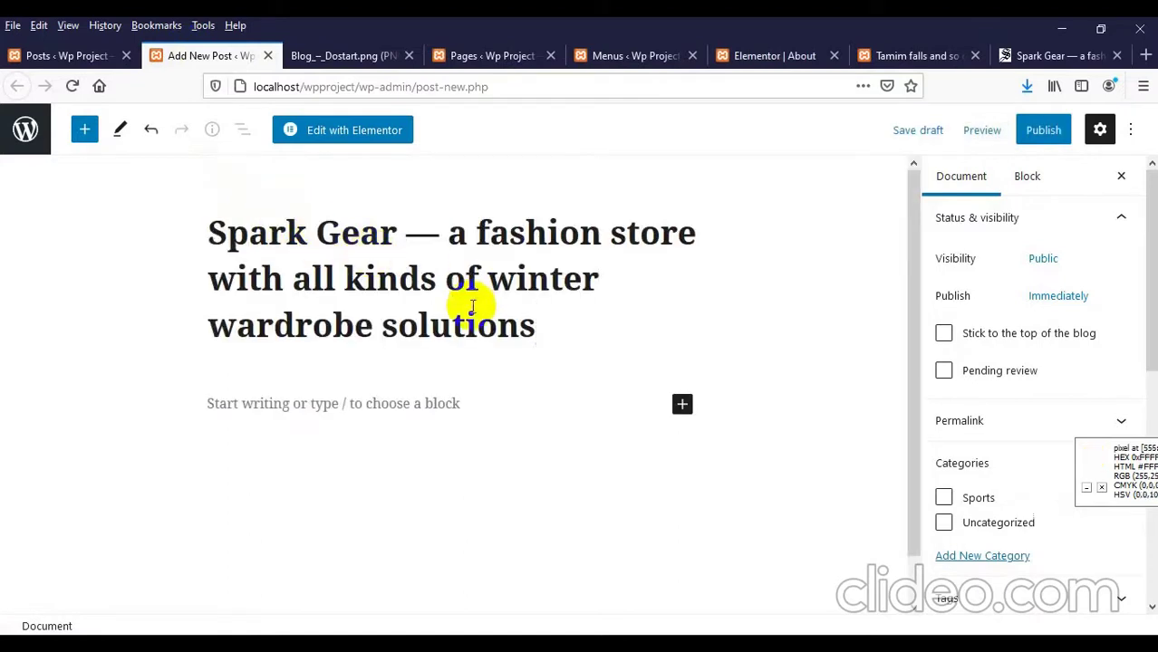
scroll(435, 227, down, 1)
click(1033, 55)
scroll(465, 337, down, 5)
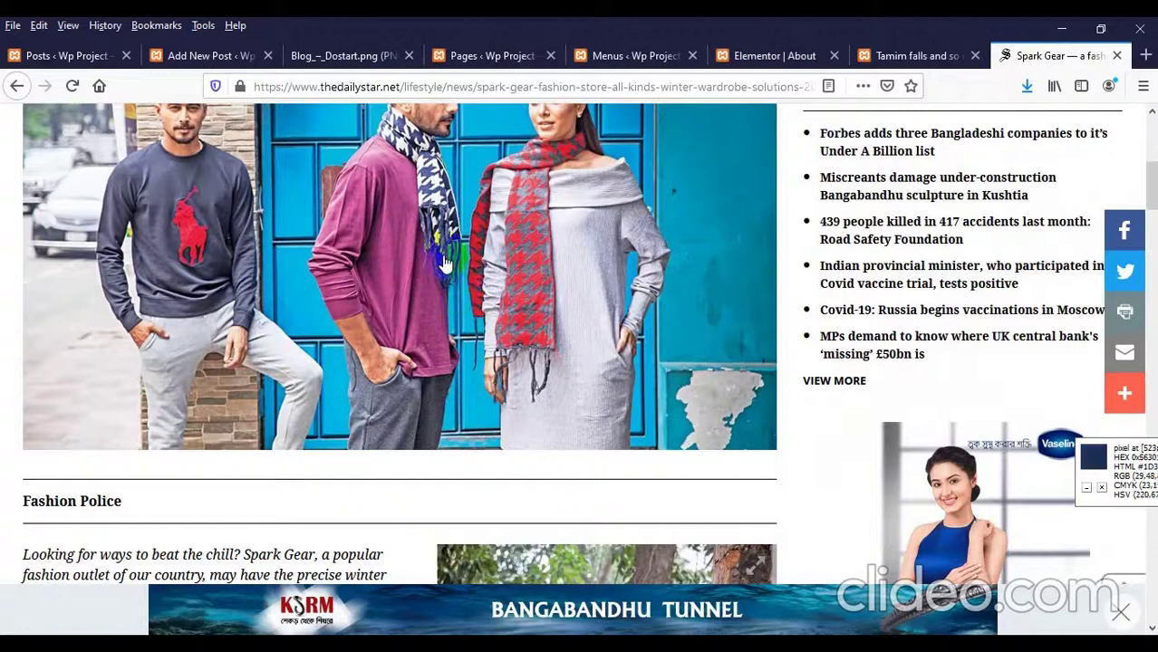
Step: Save the article's lead photo of three models to the Desktop as spark-gear1.jpg
click(442, 254)
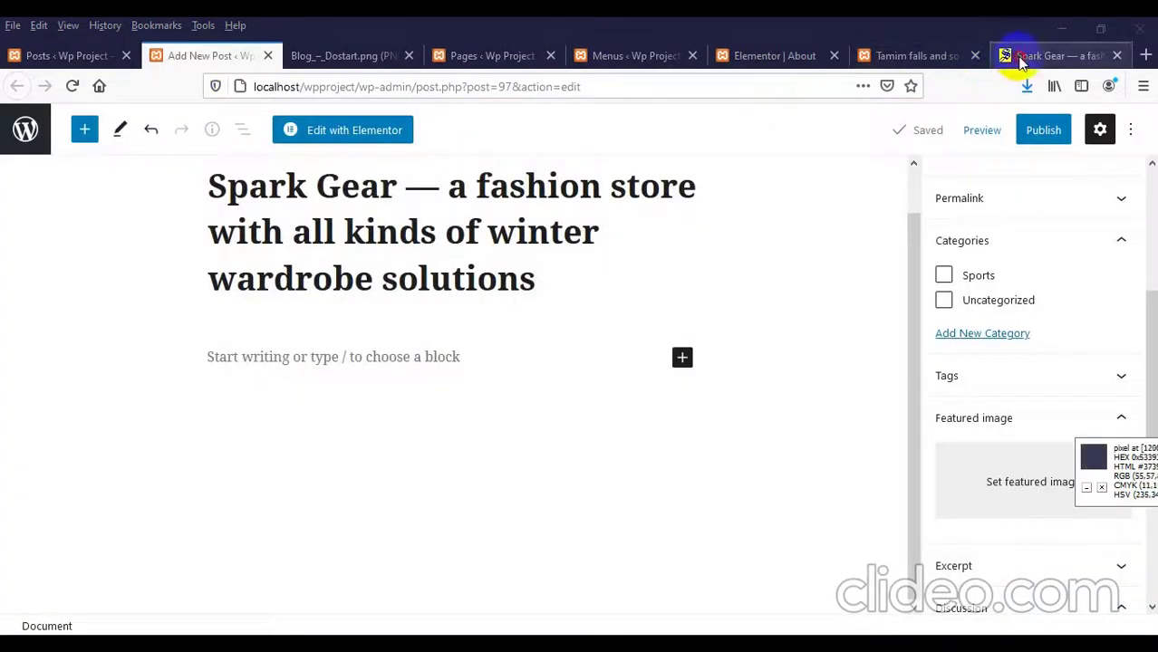
click(1007, 55)
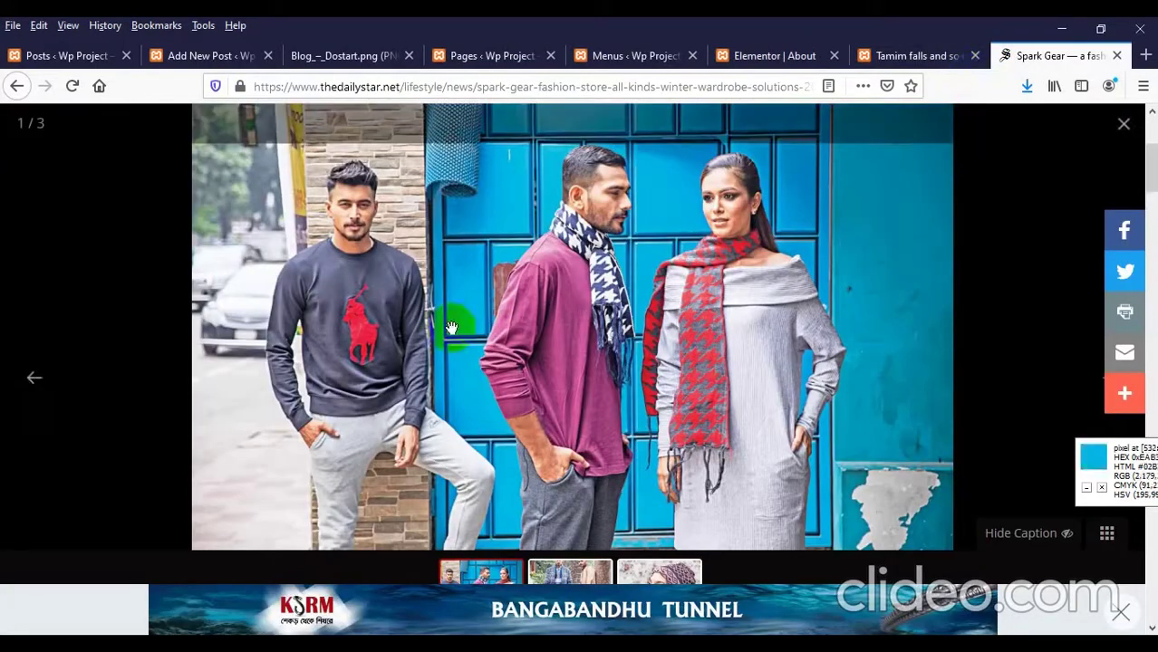
right_click(535, 231)
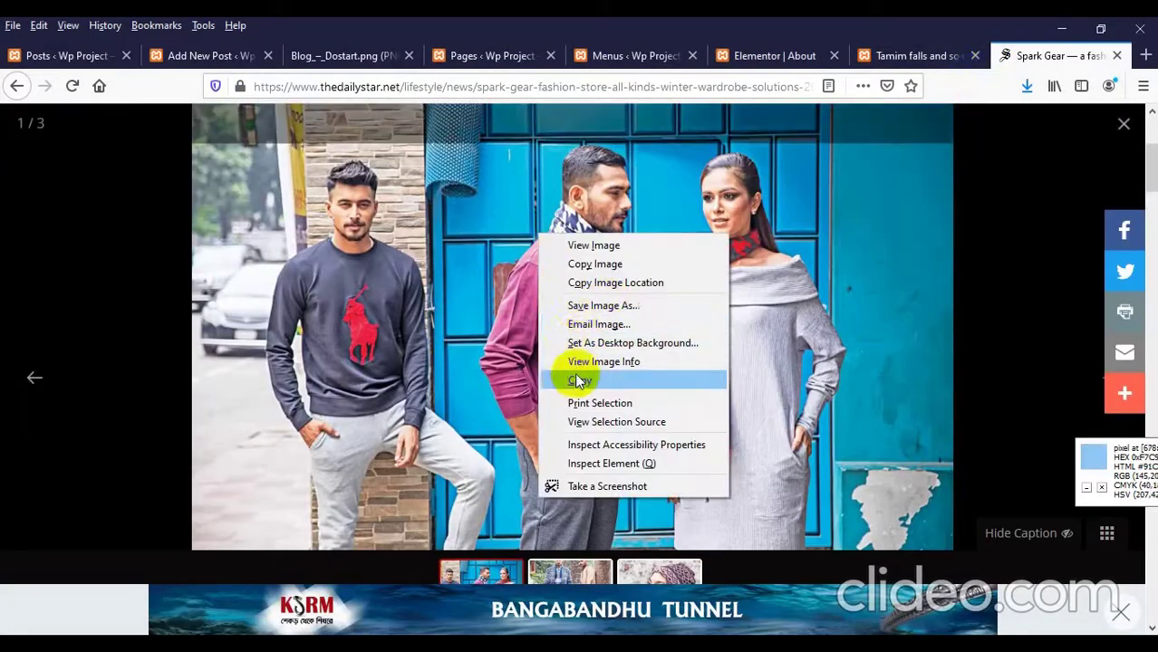
click(579, 305)
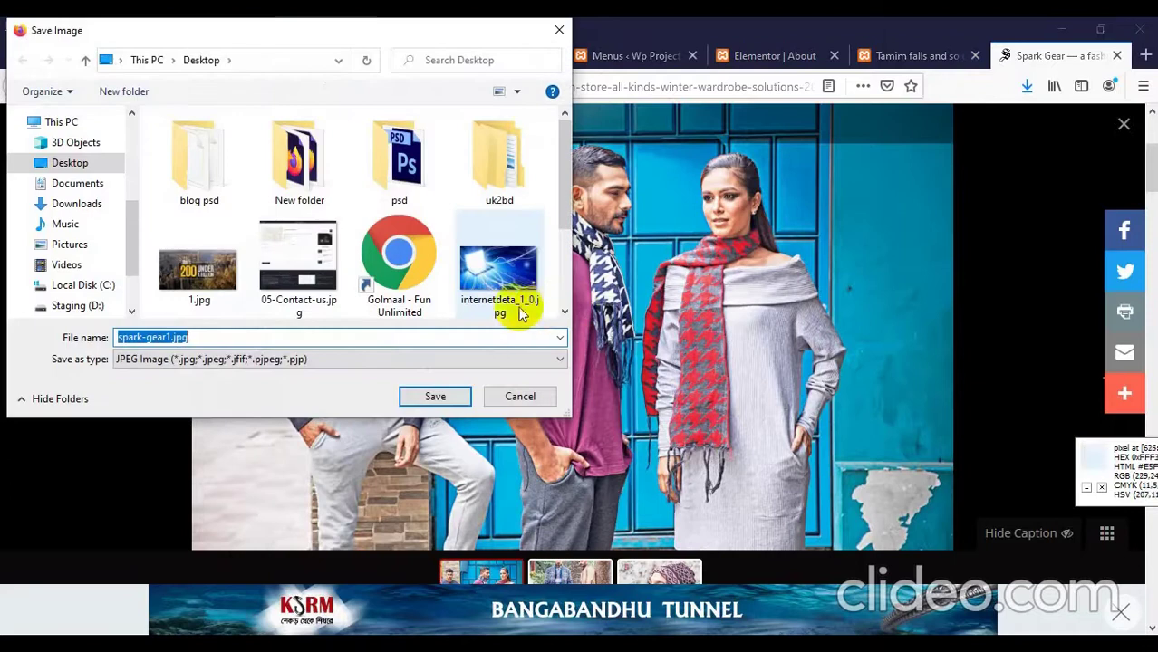
click(435, 395)
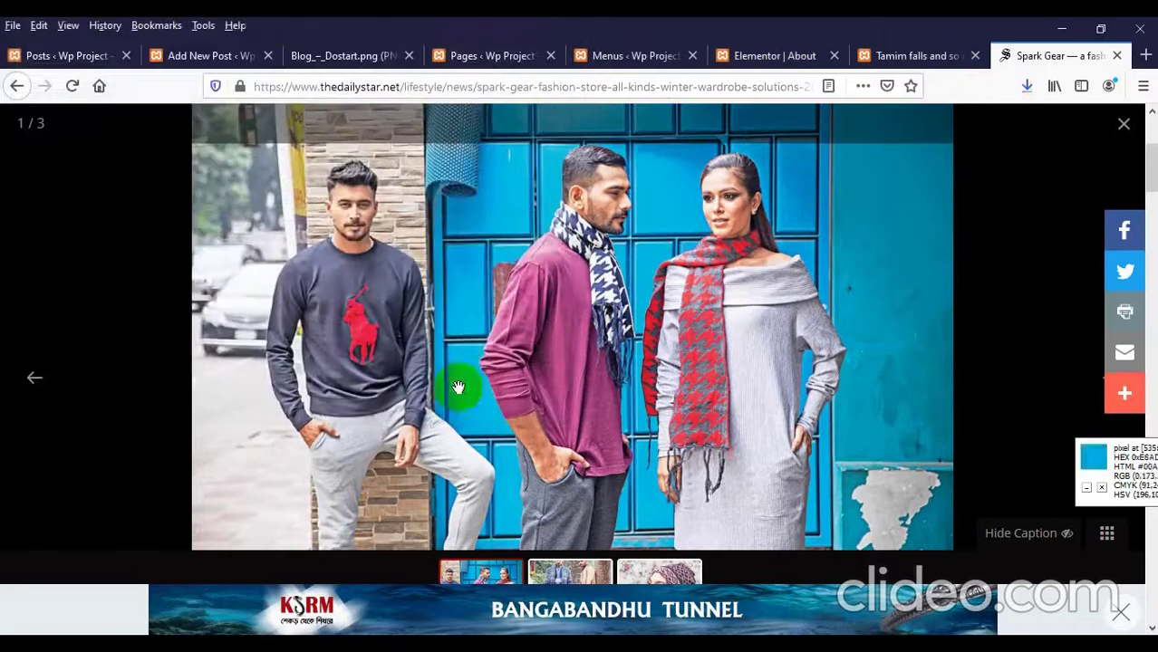
Step: Open the featured image uploader for the new Spark Gear post
click(201, 57)
scroll(912, 379, down, 3)
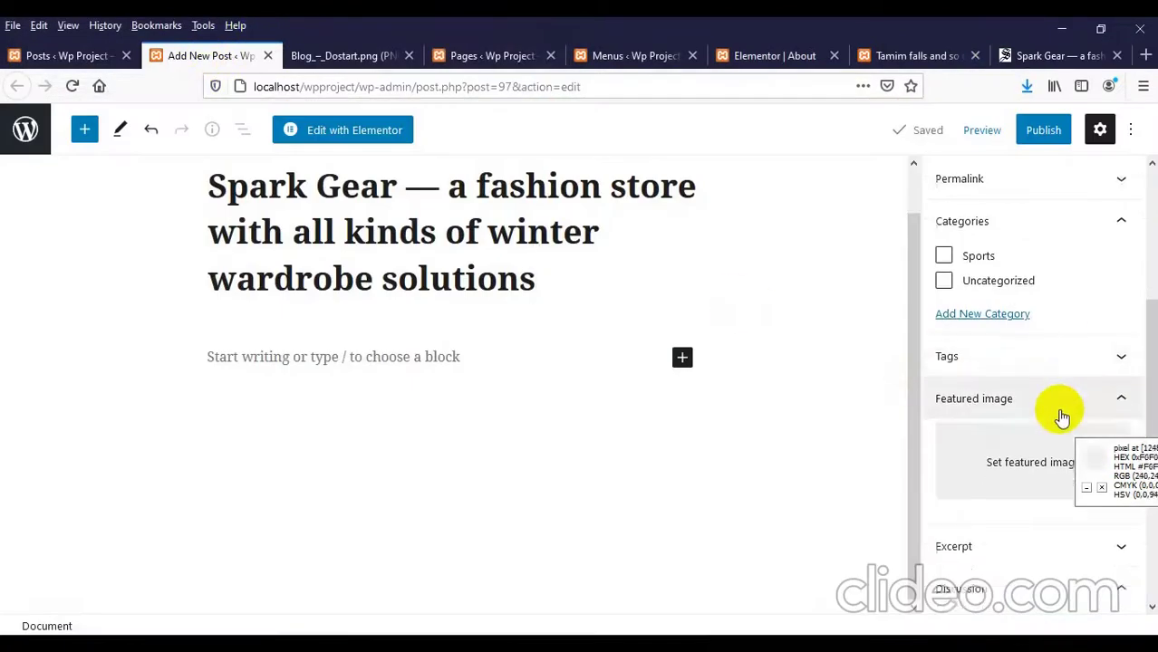
click(1007, 413)
click(1001, 413)
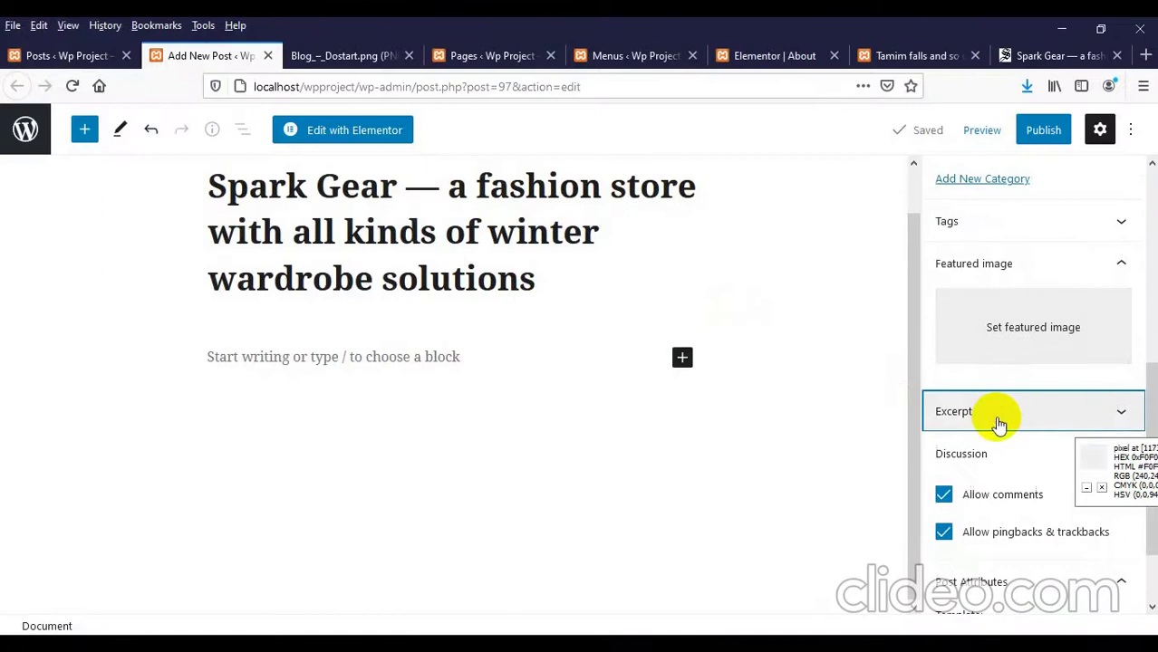
click(1011, 339)
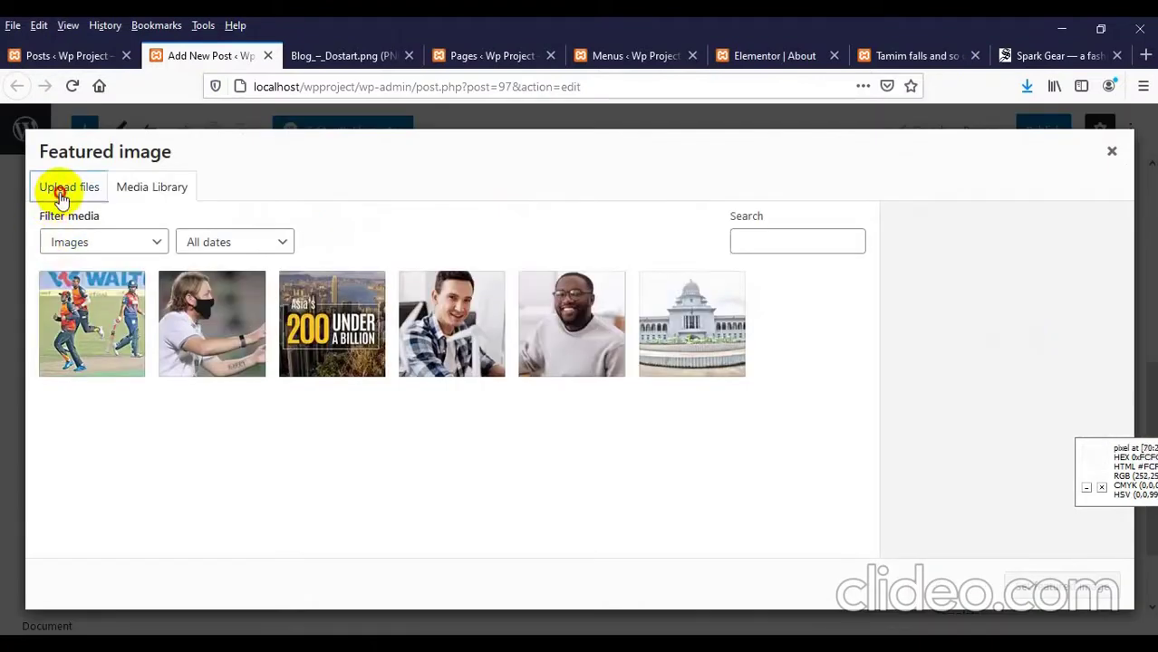
click(61, 197)
click(549, 399)
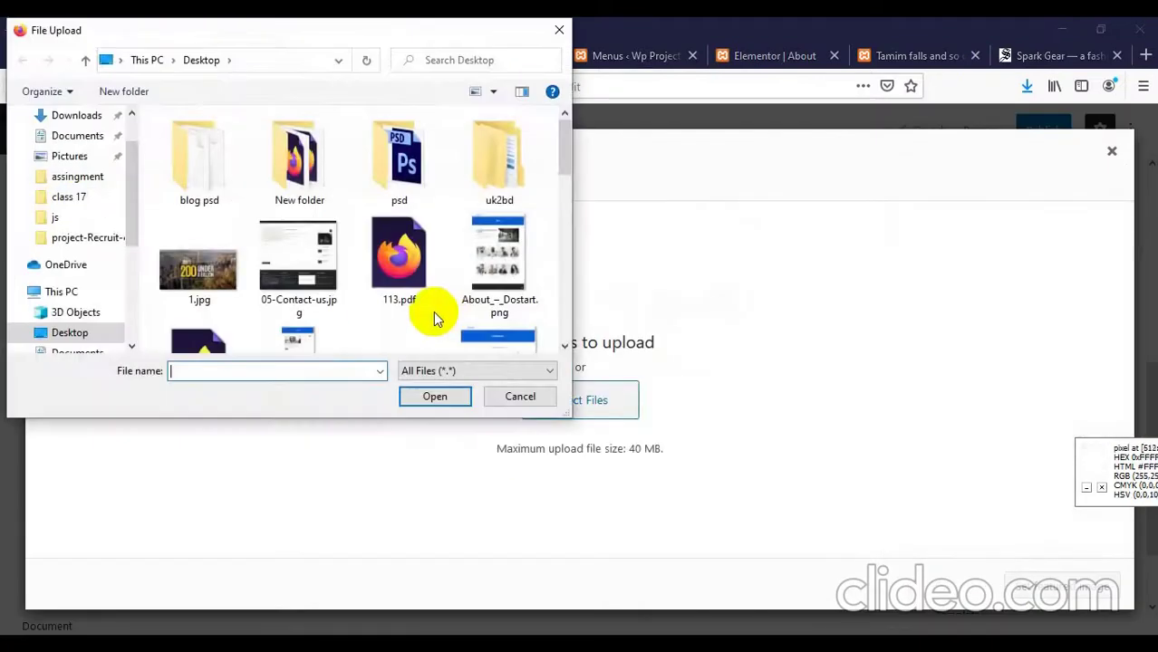
Step: Upload spark-gear1.jpg from the Desktop and set it as the featured image
click(431, 312)
scroll(418, 274, down, 3)
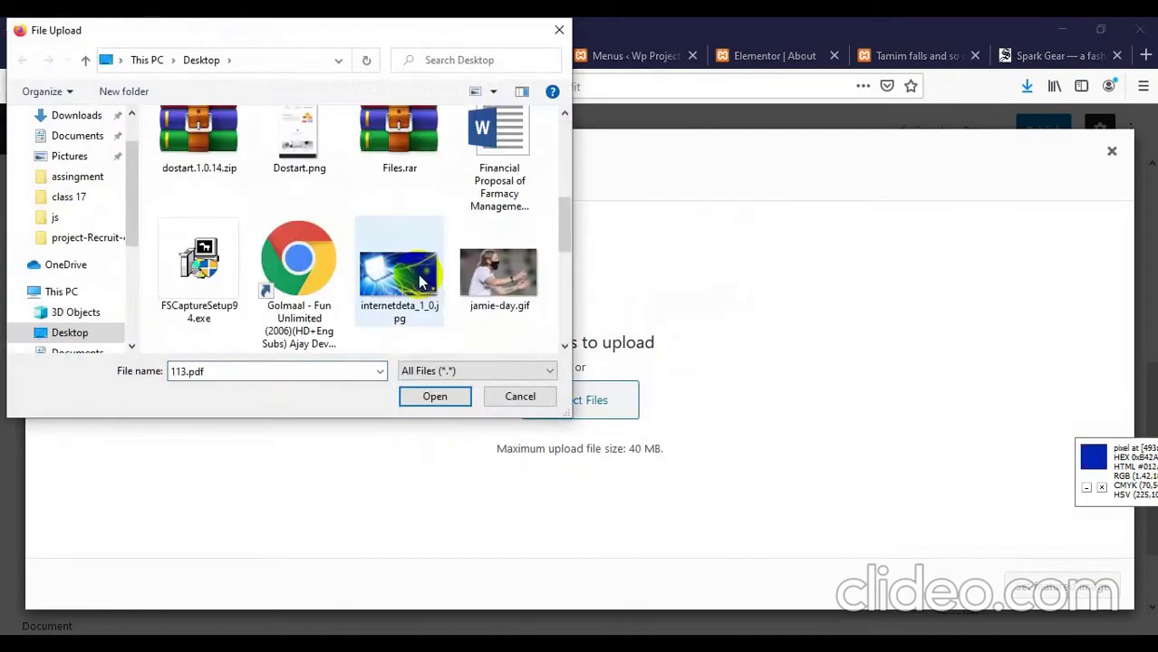
scroll(385, 309, down, 2)
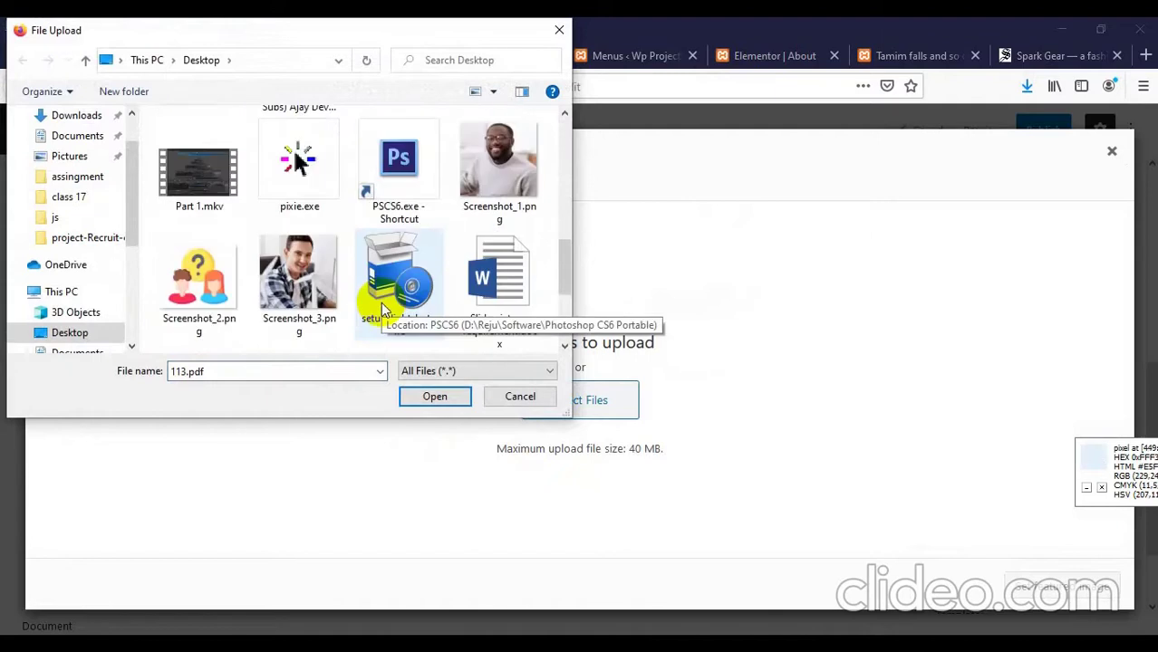
scroll(381, 302, down, 2)
double_click(291, 192)
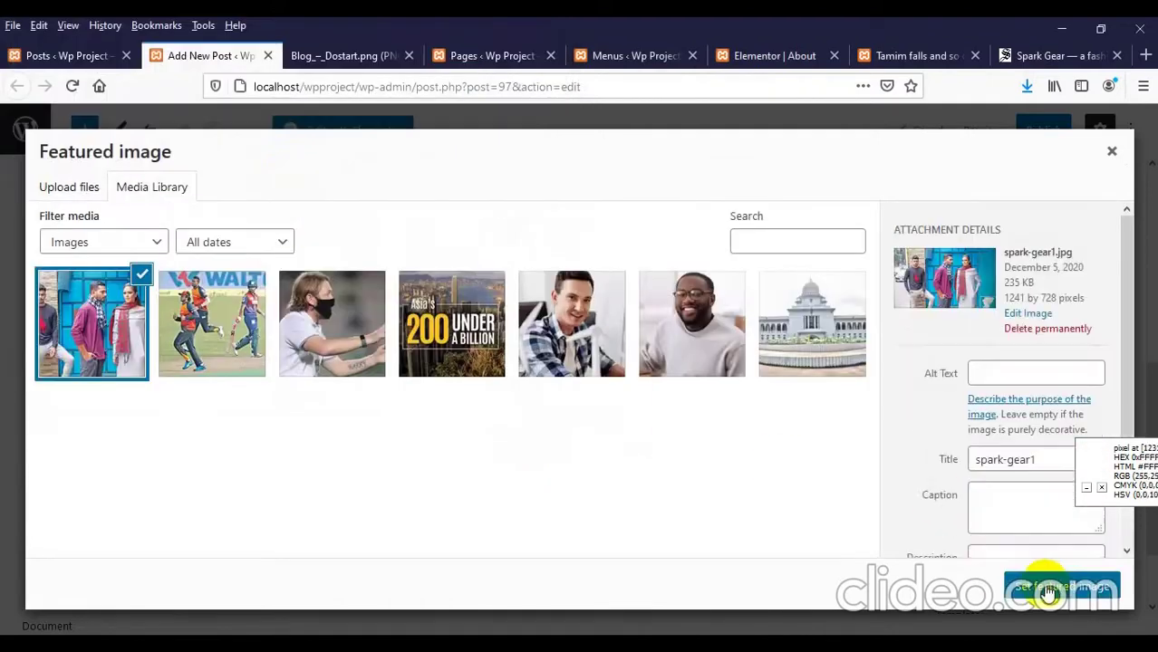
click(1034, 585)
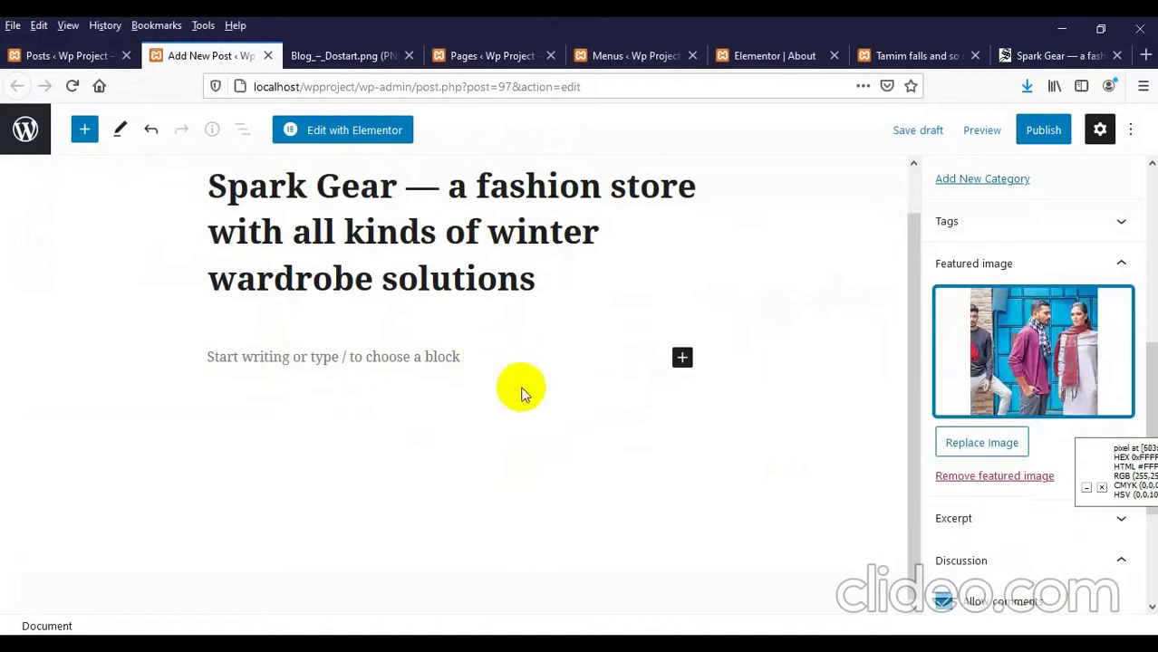
Step: Add a new Lifestyle category and tick it for the Spark Gear post
scroll(1010, 438, down, 1)
scroll(1003, 440, up, 2)
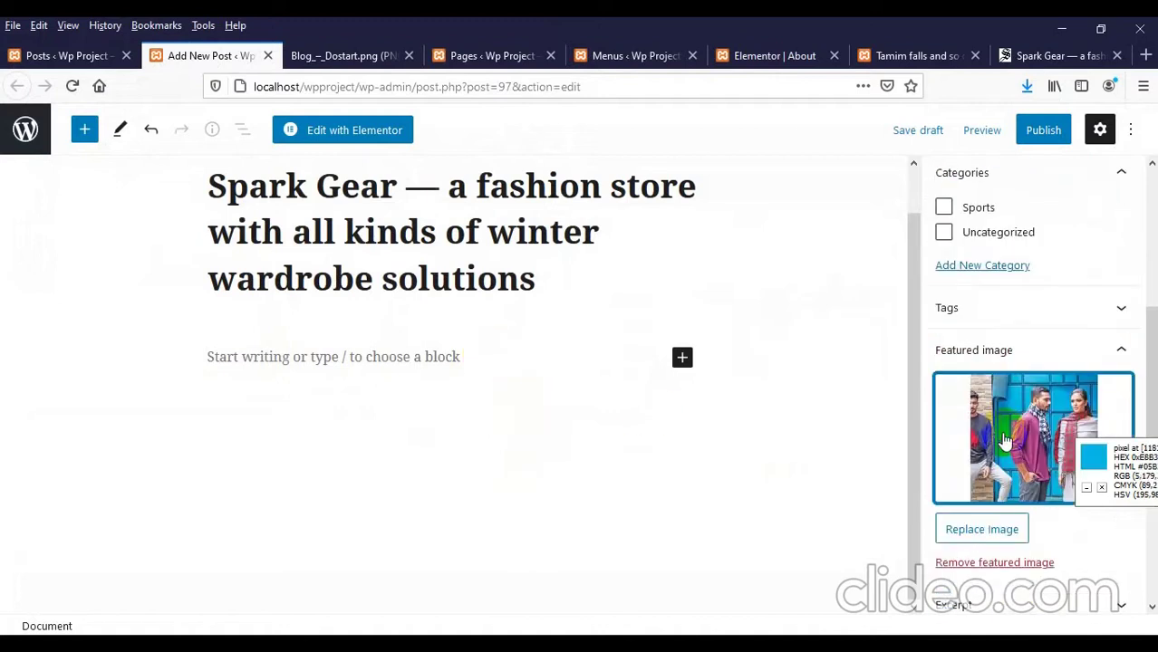
scroll(946, 335, up, 1)
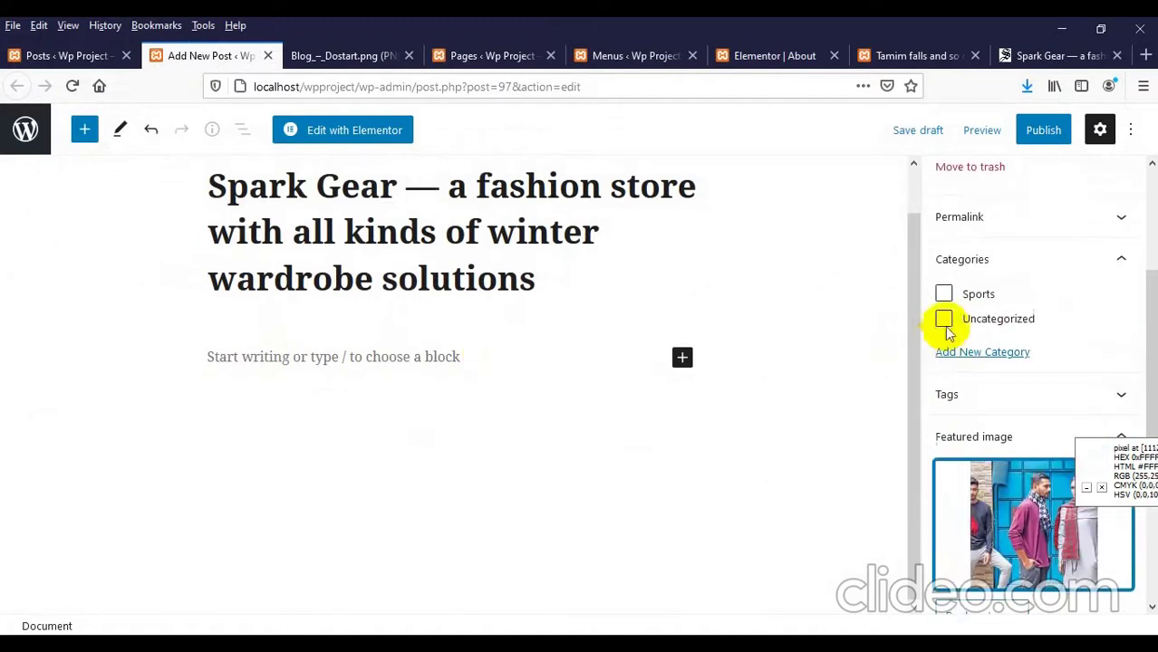
click(985, 353)
click(985, 403)
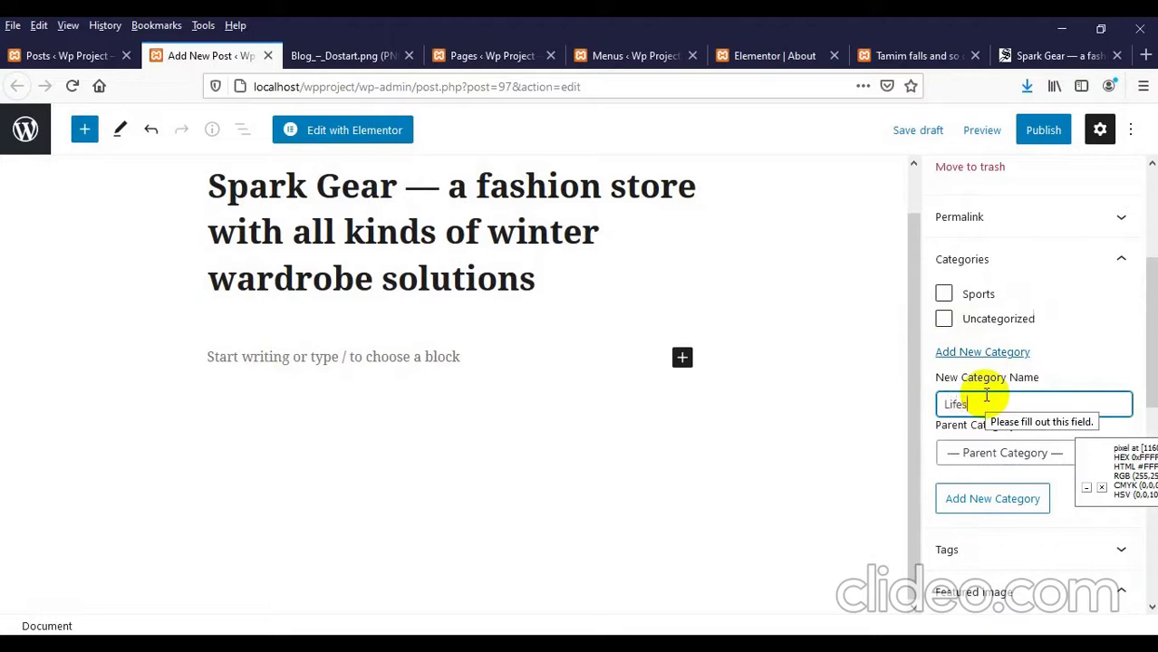
scroll(956, 505, down, 4)
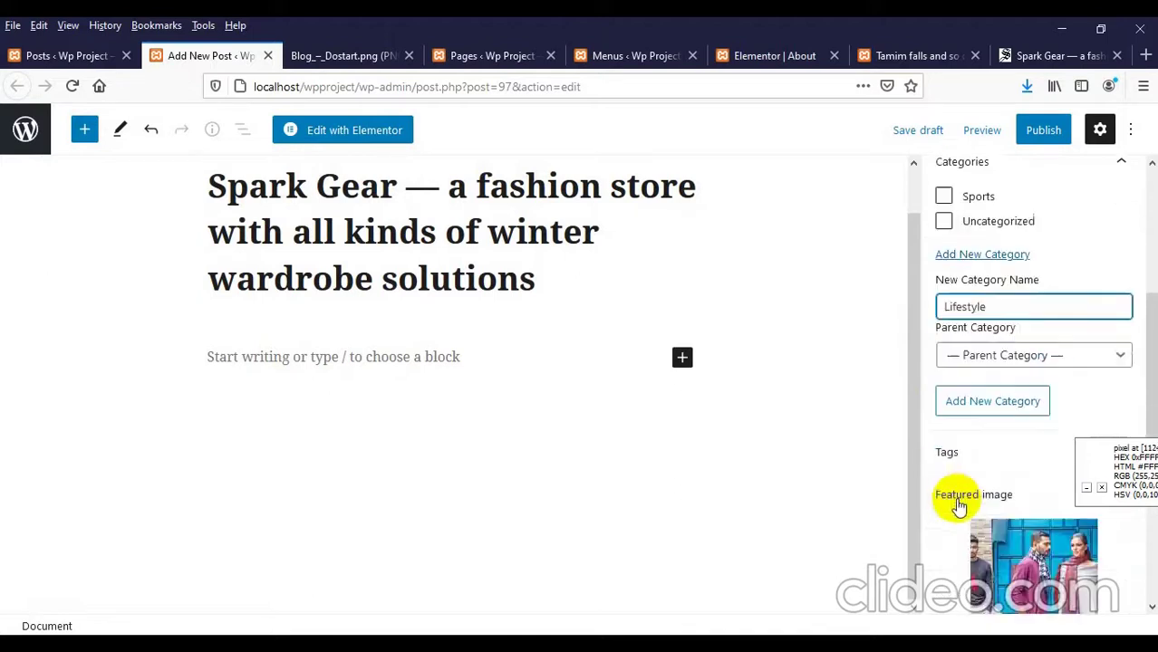
scroll(1006, 426, up, 4)
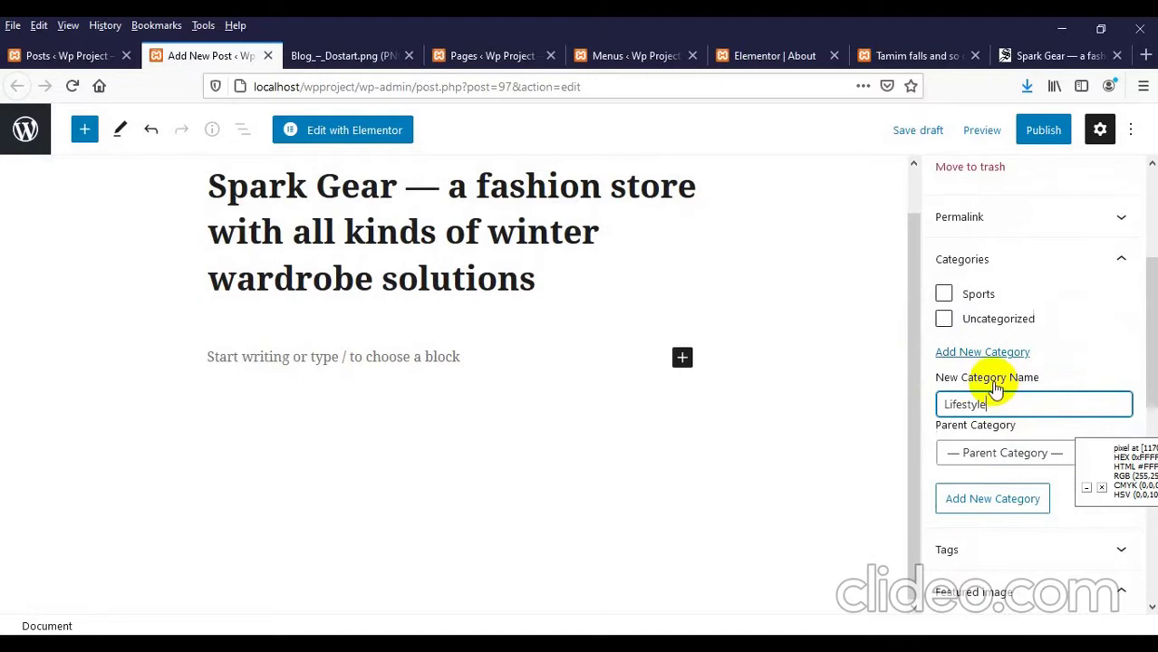
key(Return)
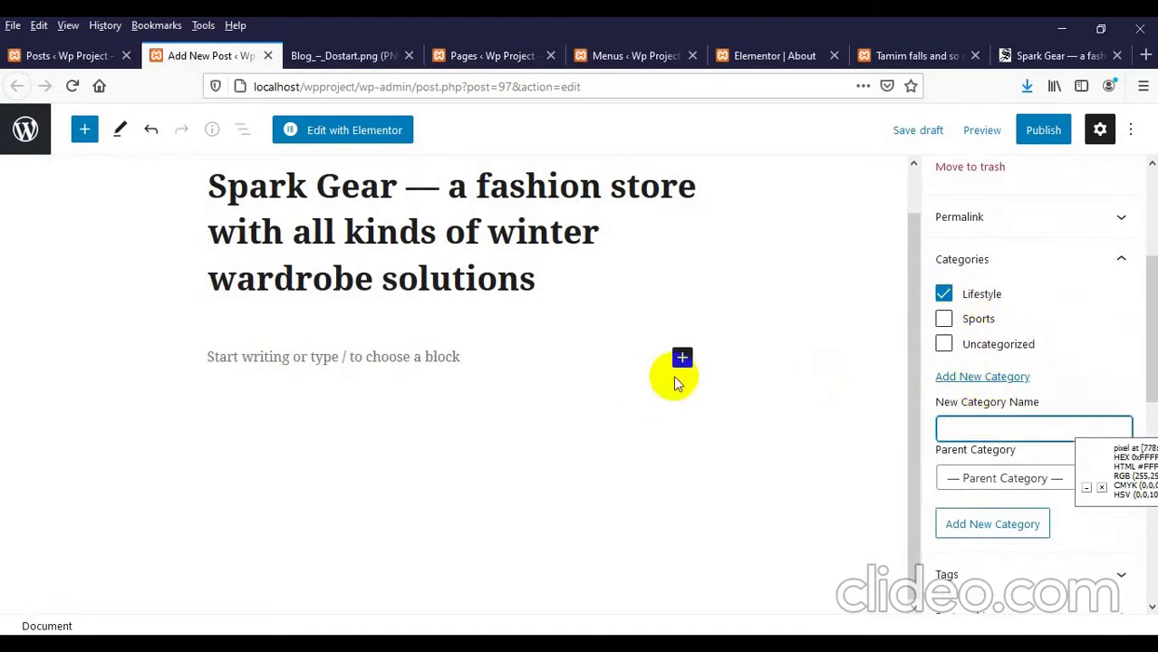
Step: Close the photo gallery and select the Spark Gear article's opening paragraphs
click(1055, 55)
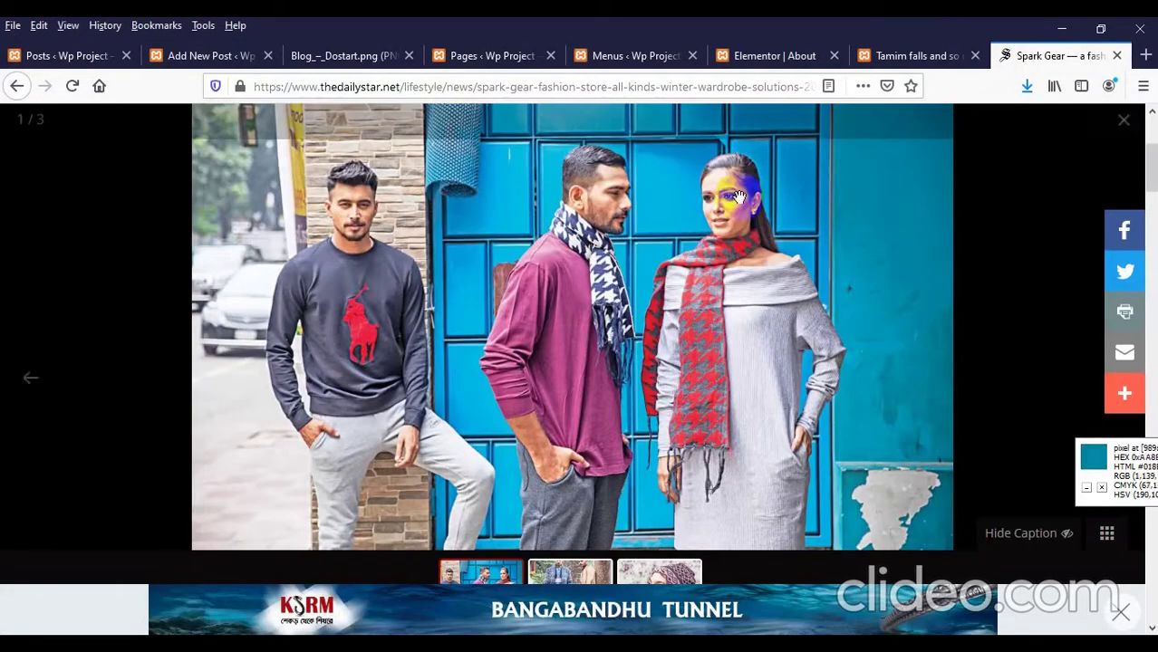
click(1125, 125)
scroll(279, 299, down, 5)
scroll(54, 304, up, 2)
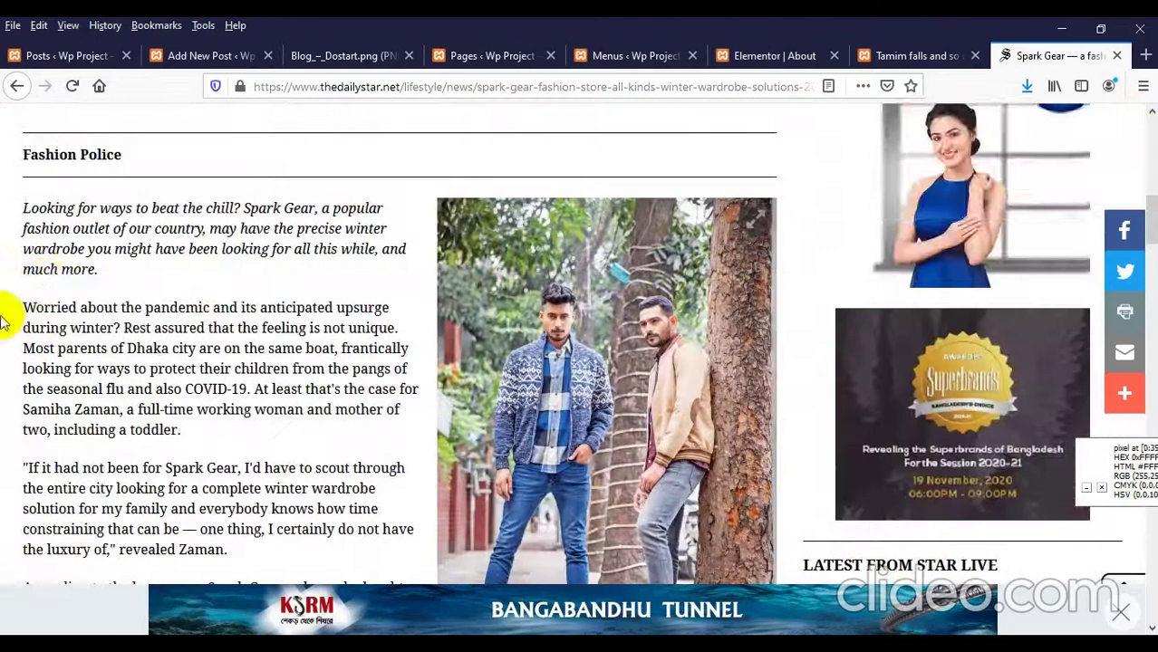
drag(27, 210, 739, 342)
drag(569, 444, 535, 367)
Step: Read through the rest of the article's text-beside-photo layout, then return to the post editor
scroll(455, 500, down, 2)
scroll(462, 426, down, 3)
scroll(516, 373, up, 6)
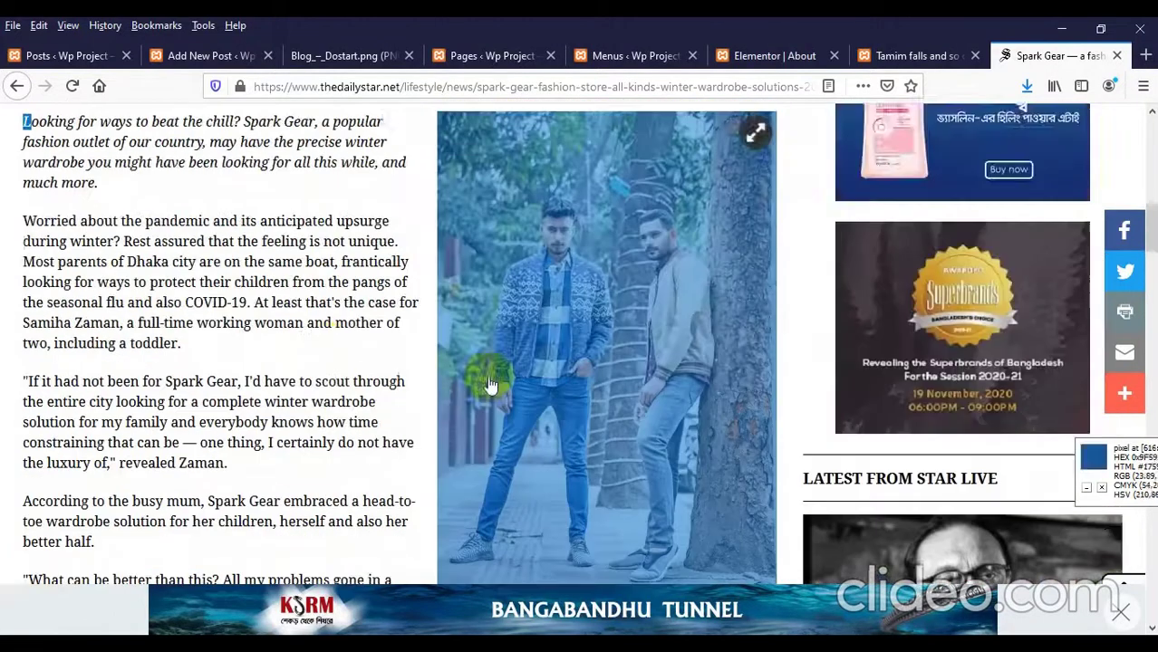
scroll(326, 403, down, 2)
click(285, 385)
scroll(285, 385, up, 5)
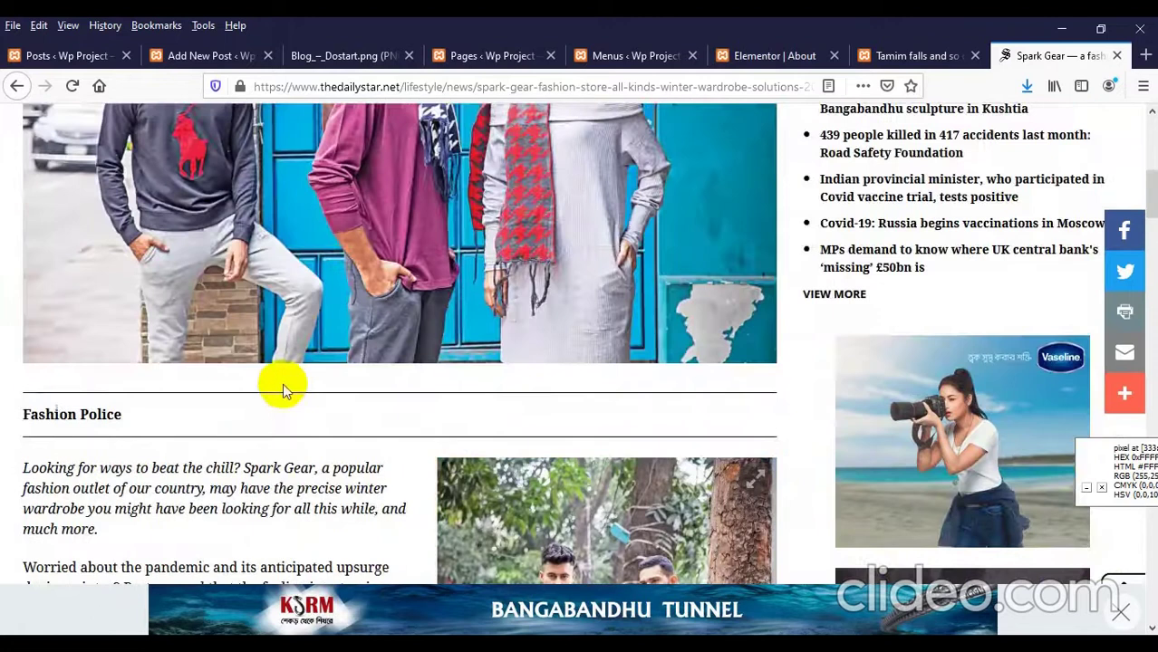
scroll(294, 379, down, 5)
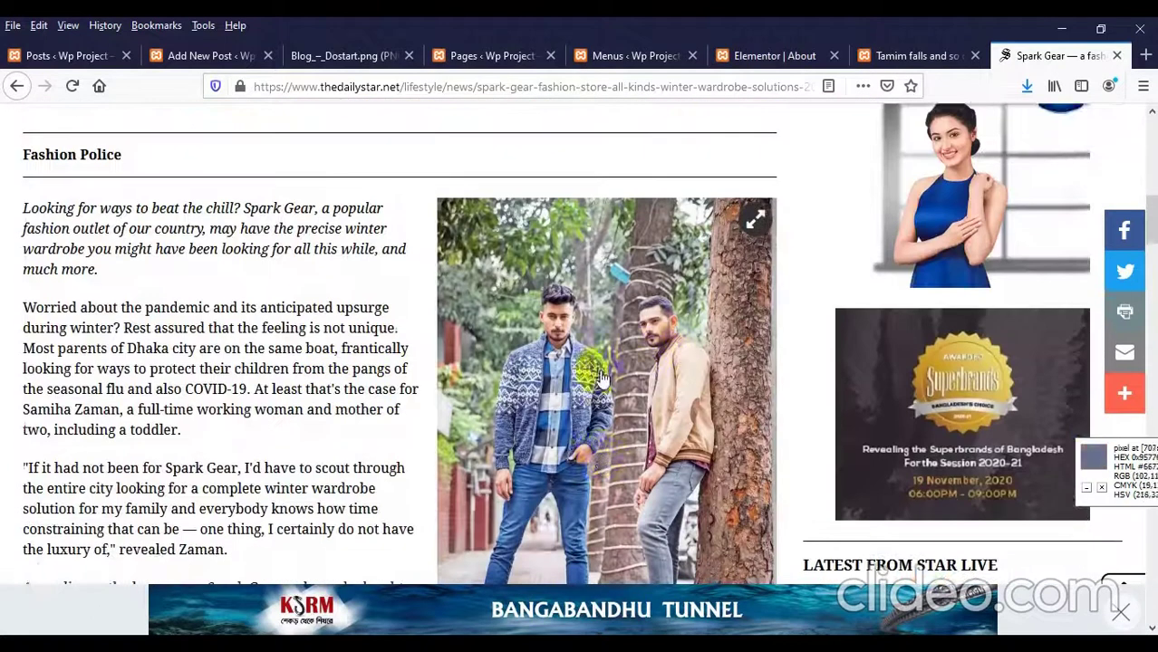
scroll(601, 379, down, 1)
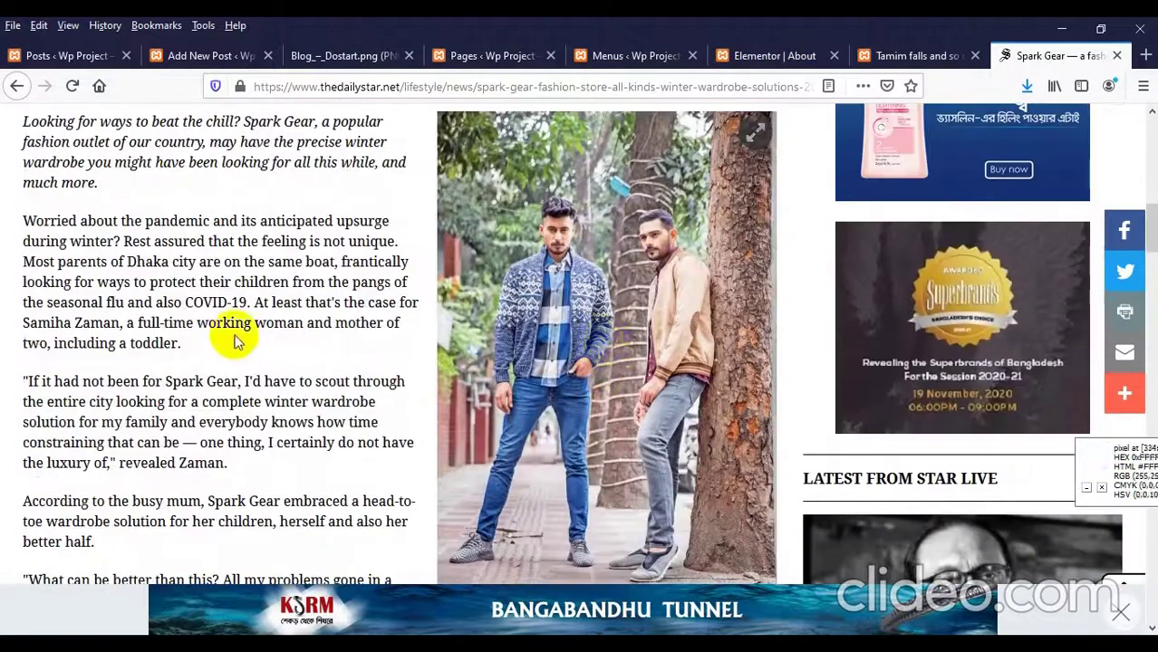
scroll(208, 335, up, 2)
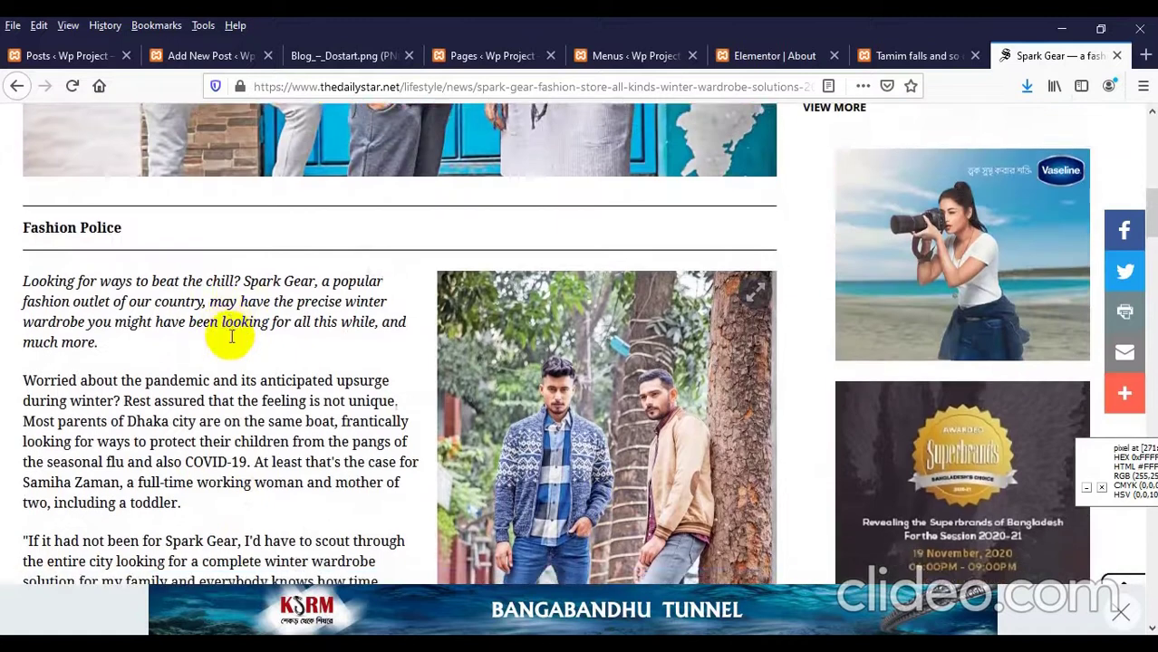
scroll(228, 332, down, 1)
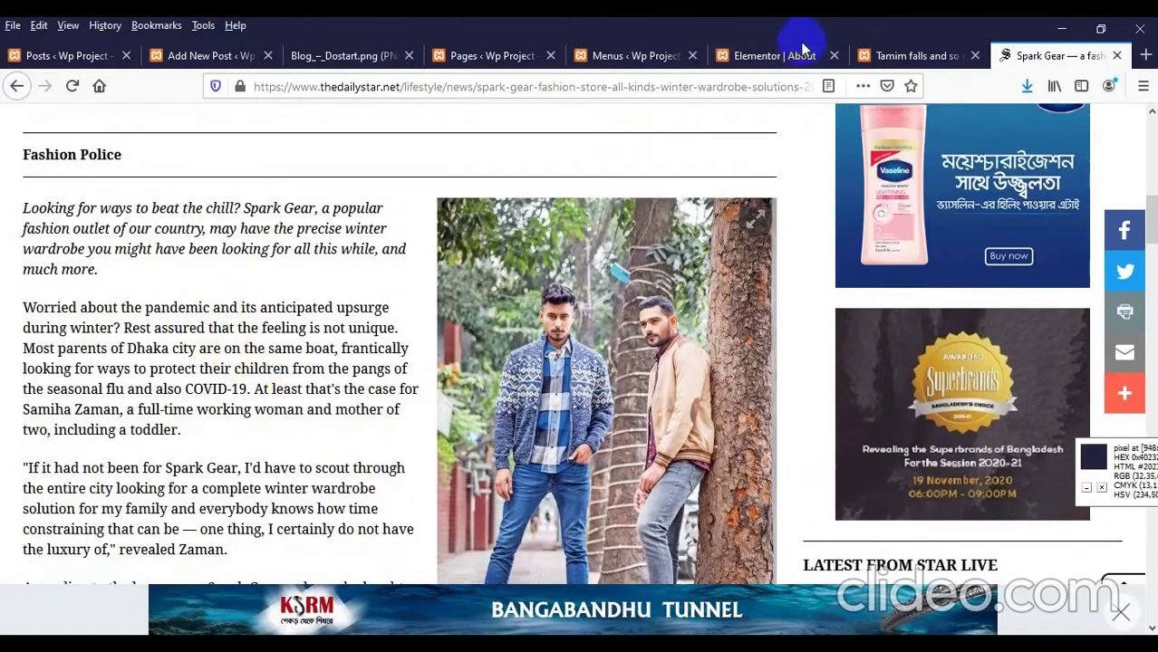
click(173, 55)
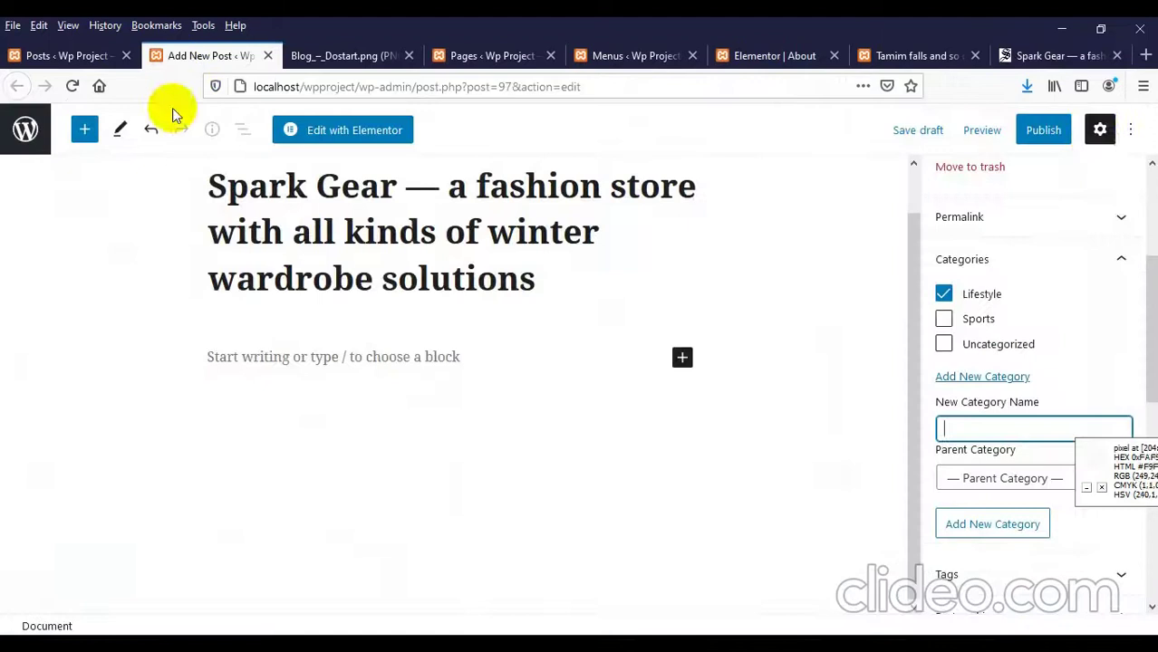
Step: Publish the Spark Gear post and open the live site's blog page
click(1045, 132)
click(997, 133)
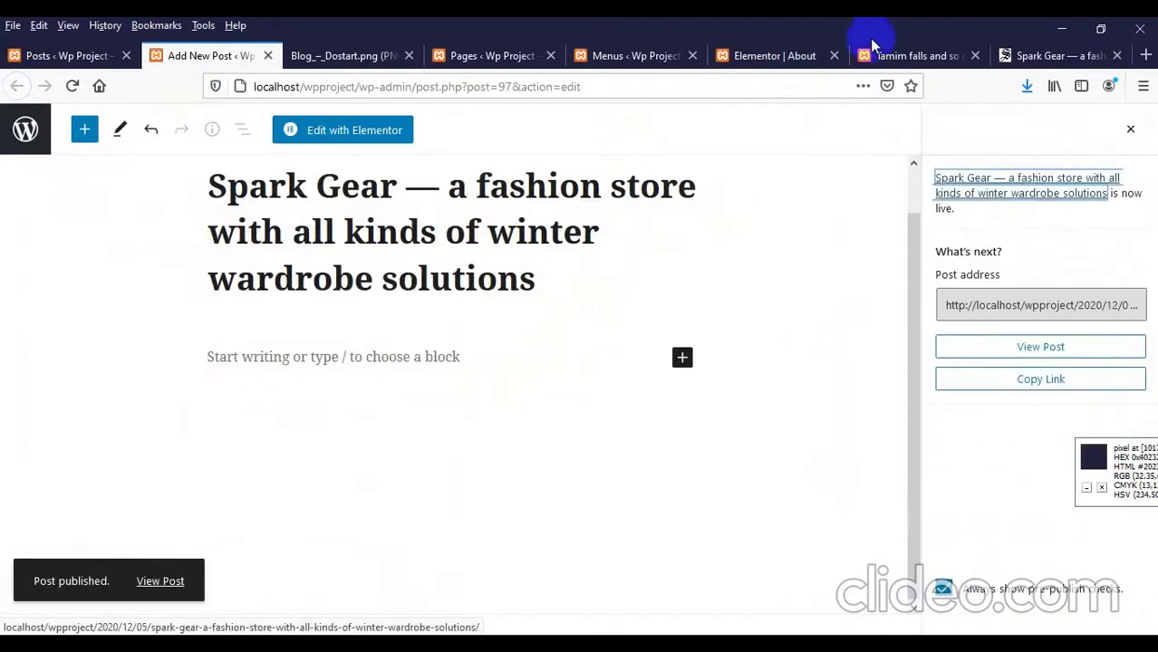
click(913, 63)
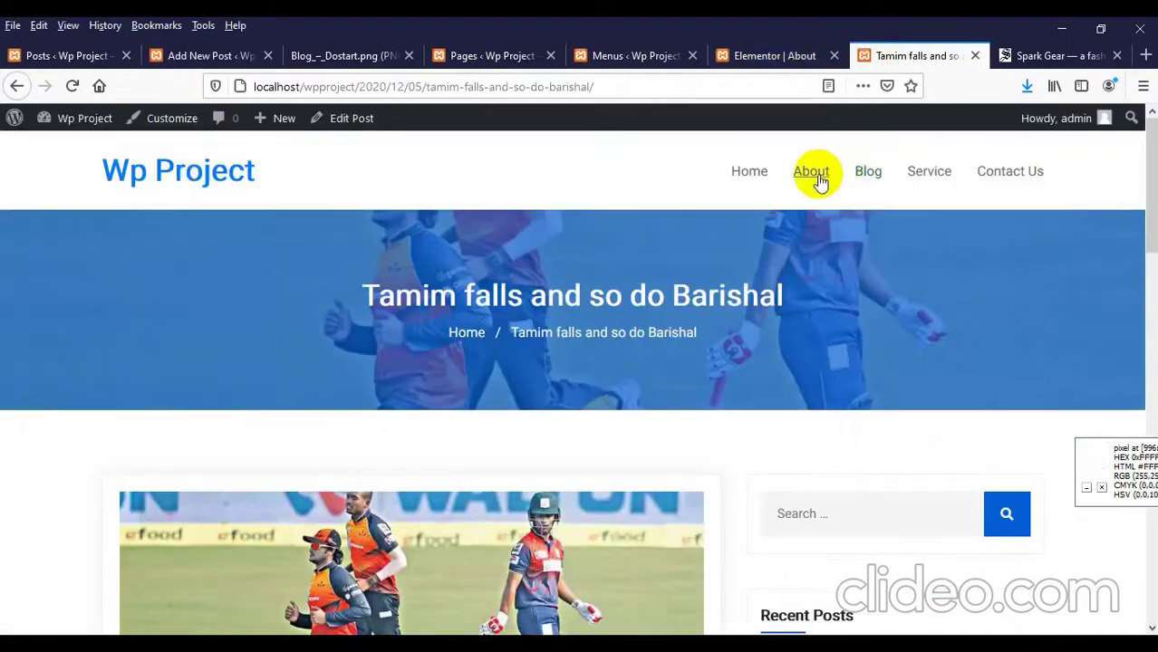
click(868, 173)
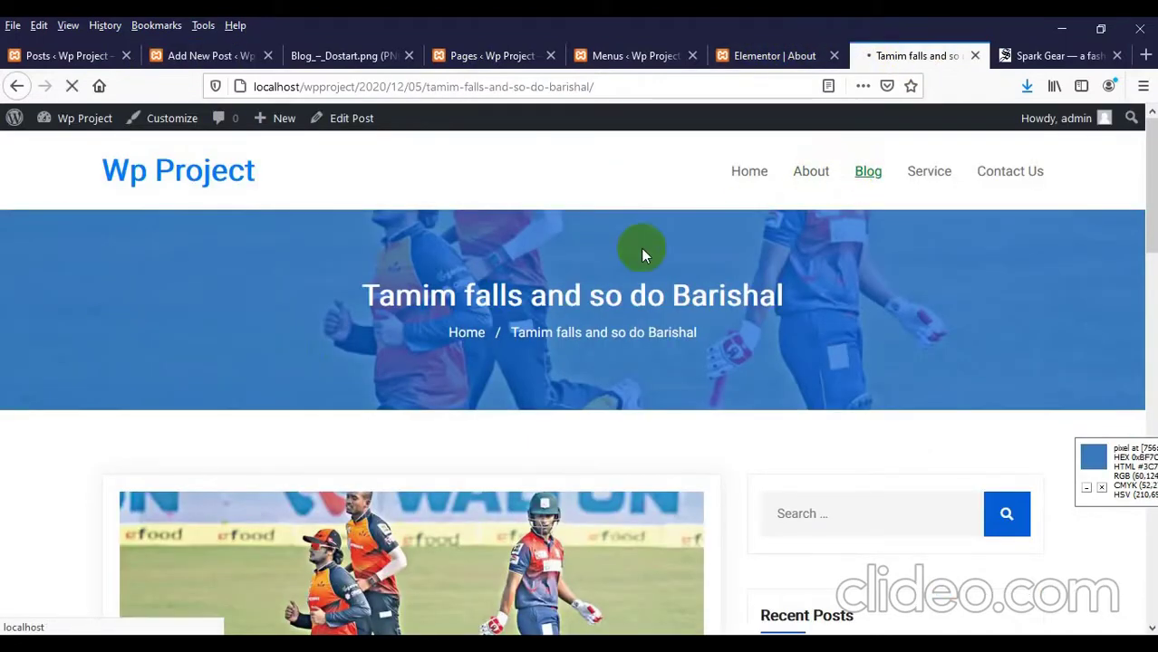
Step: Find the Spark Gear post on the blog page and open its Lifestyle category listing
scroll(471, 489, down, 2)
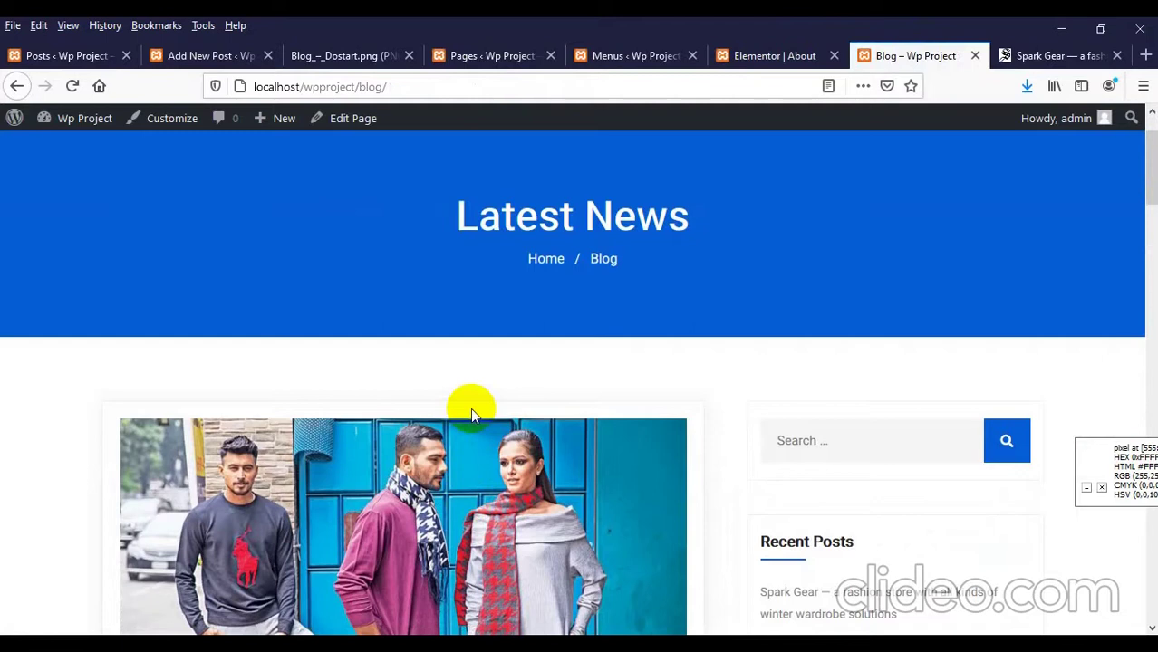
scroll(362, 444, down, 5)
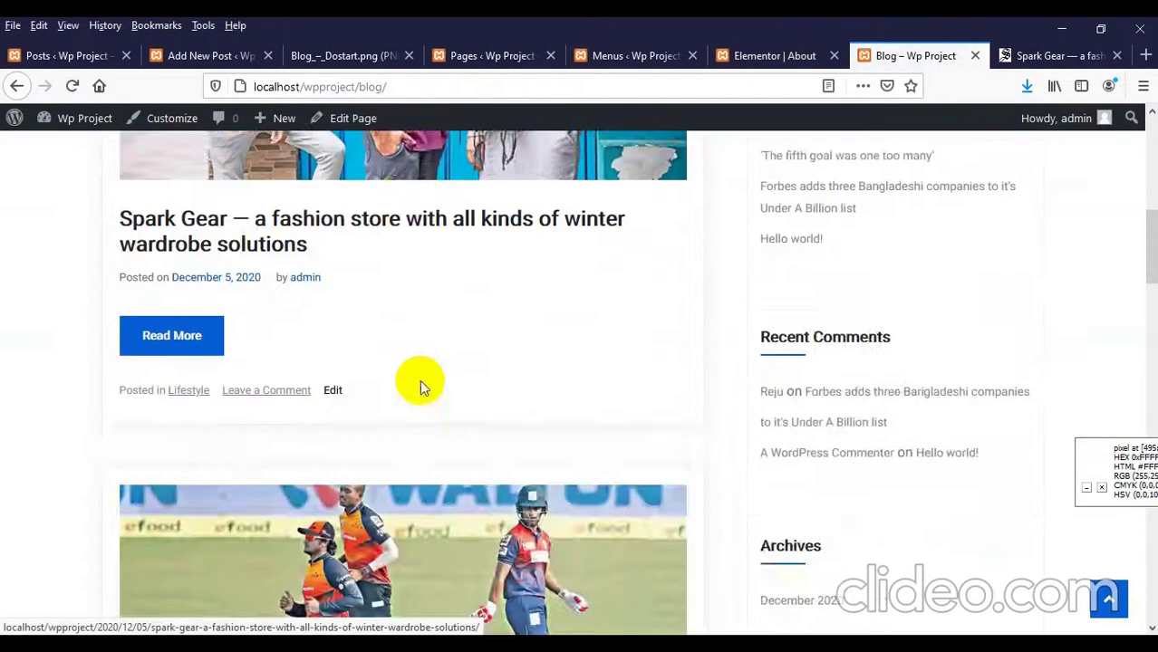
scroll(421, 382, up, 4)
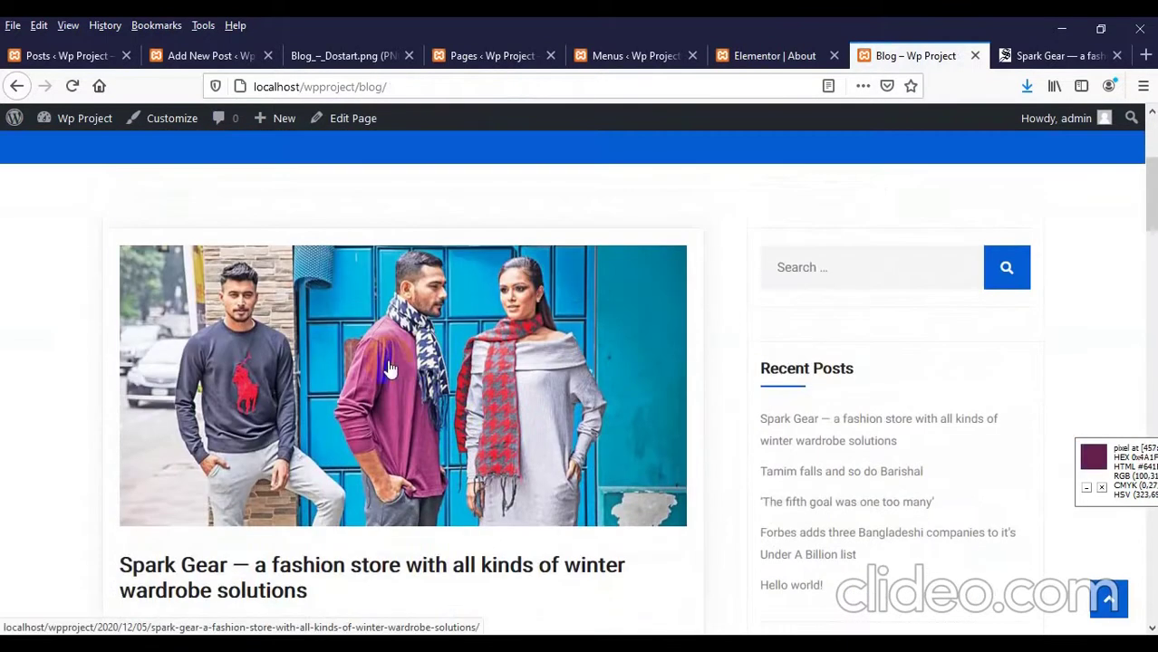
scroll(416, 354, down, 2)
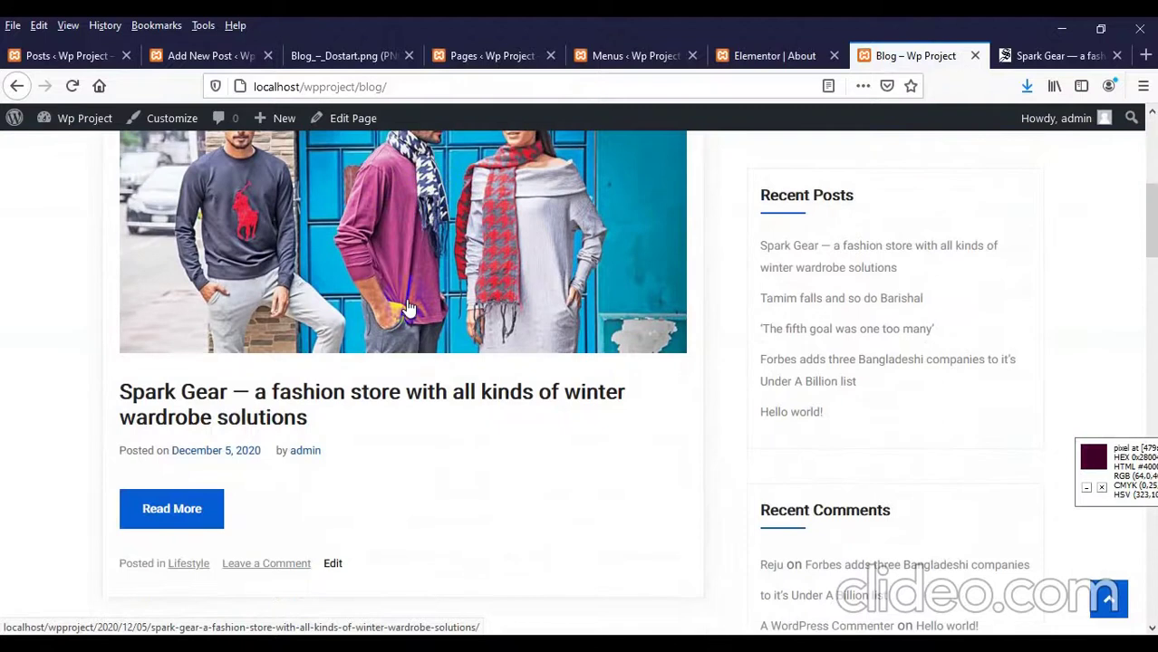
scroll(417, 408, down, 5)
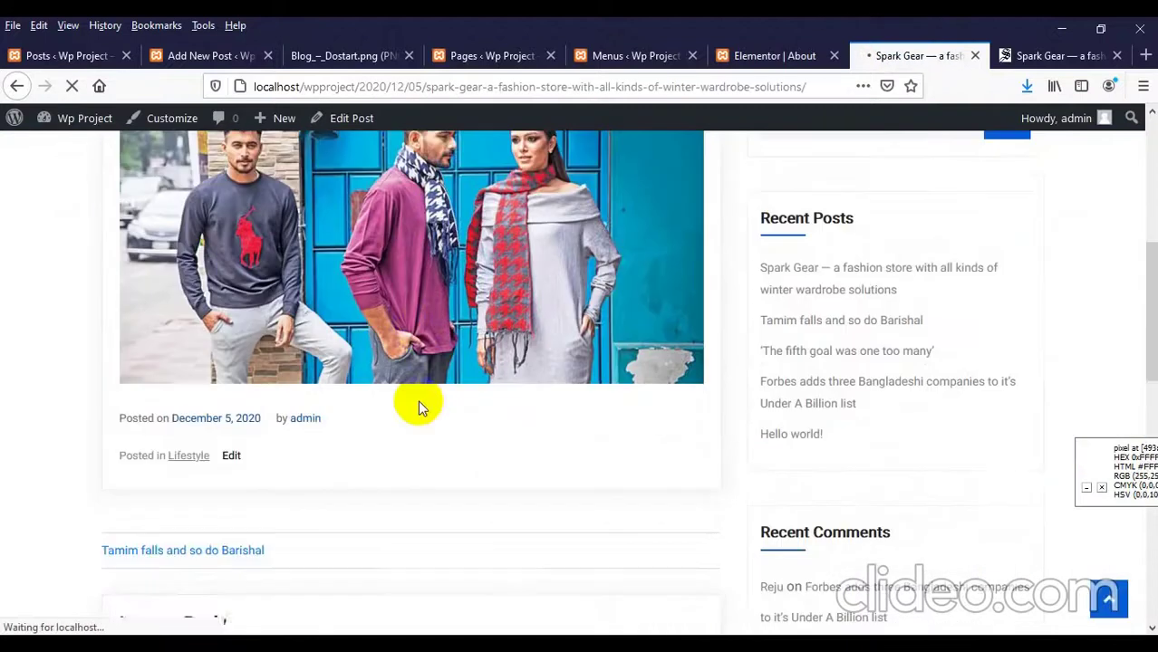
scroll(417, 407, down, 2)
scroll(341, 383, up, 1)
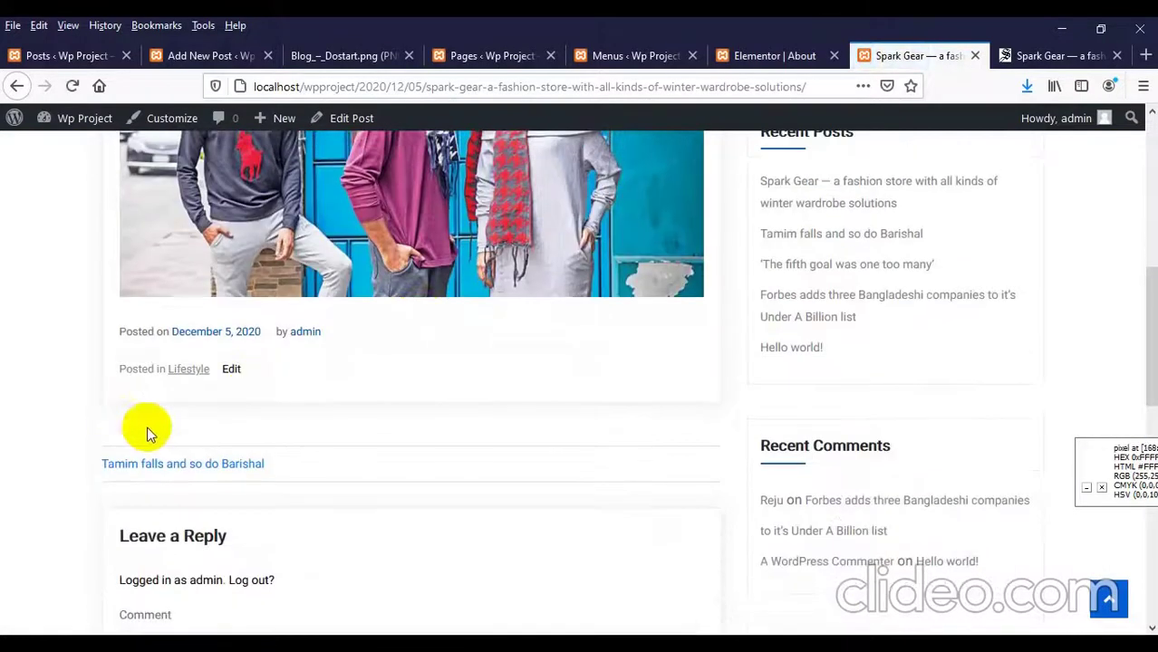
scroll(191, 444, up, 4)
scroll(198, 441, down, 5)
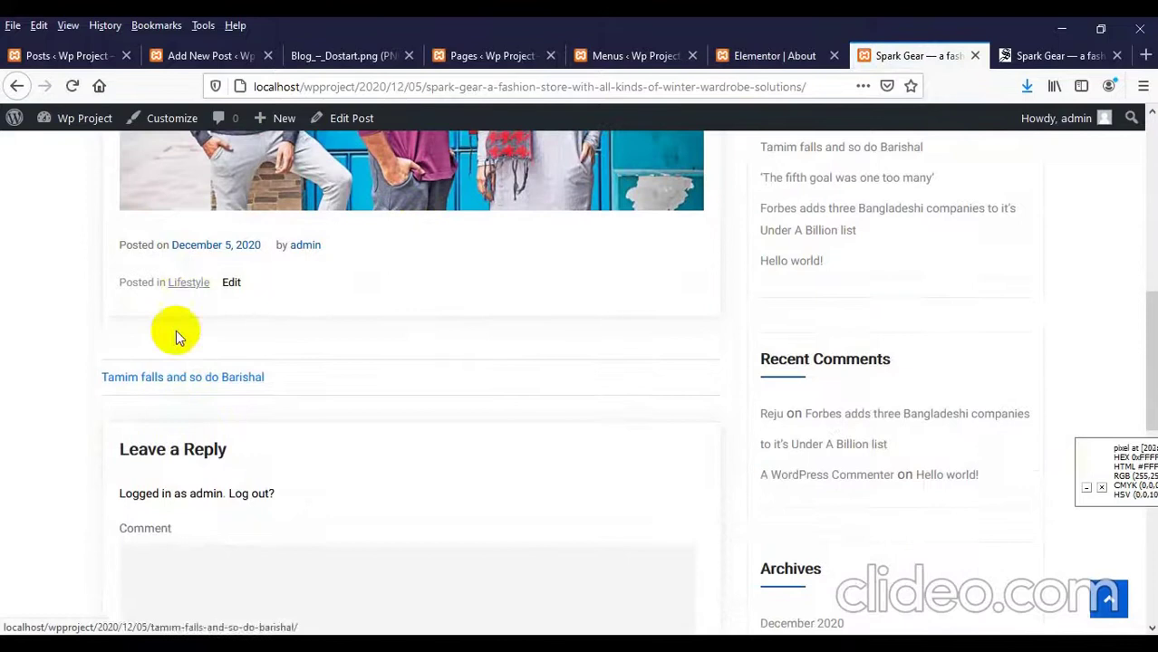
scroll(190, 299, up, 1)
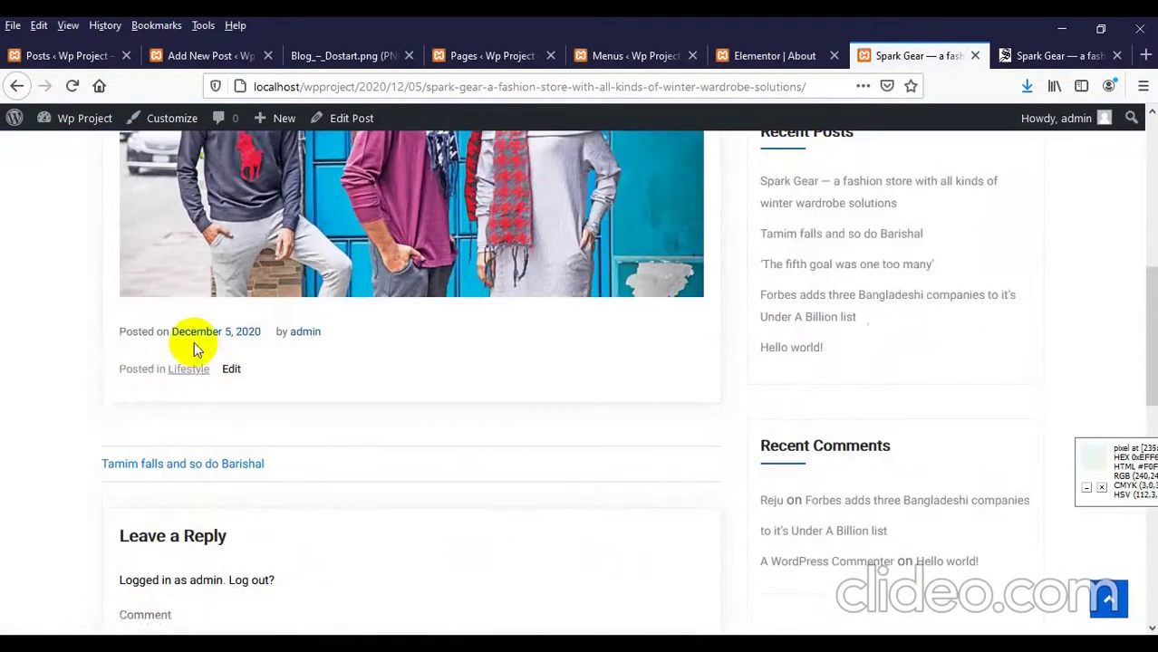
click(184, 377)
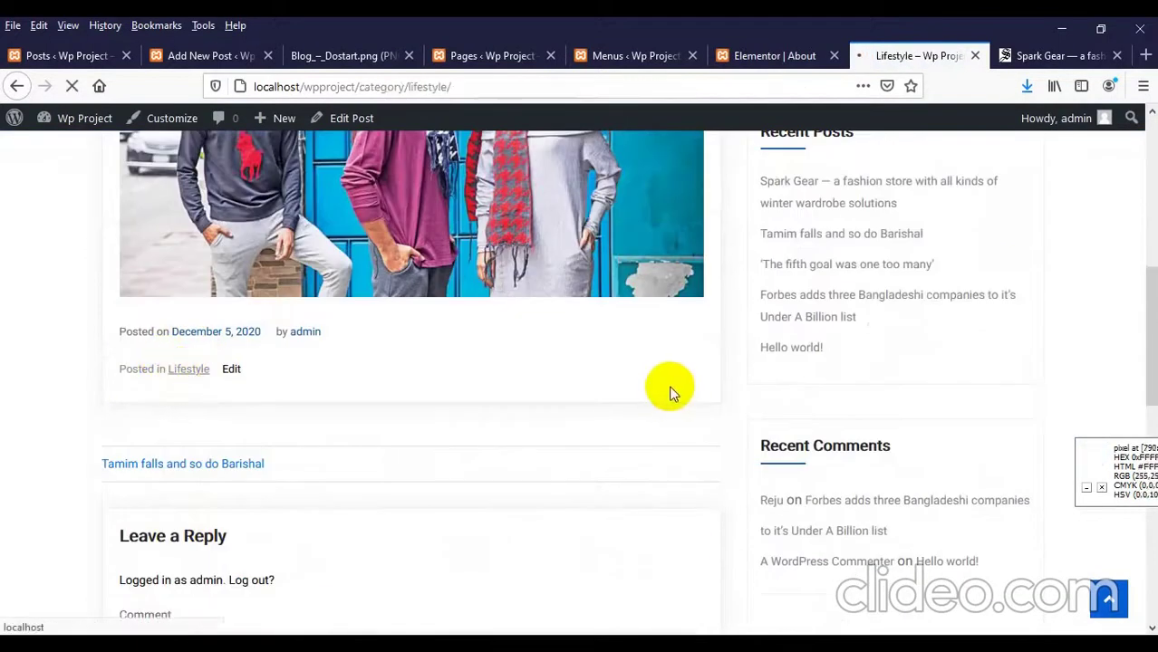
Step: Check the post appears under Lifestyle, go back to the blog, then return to the editor
scroll(458, 400, down, 6)
scroll(456, 395, down, 2)
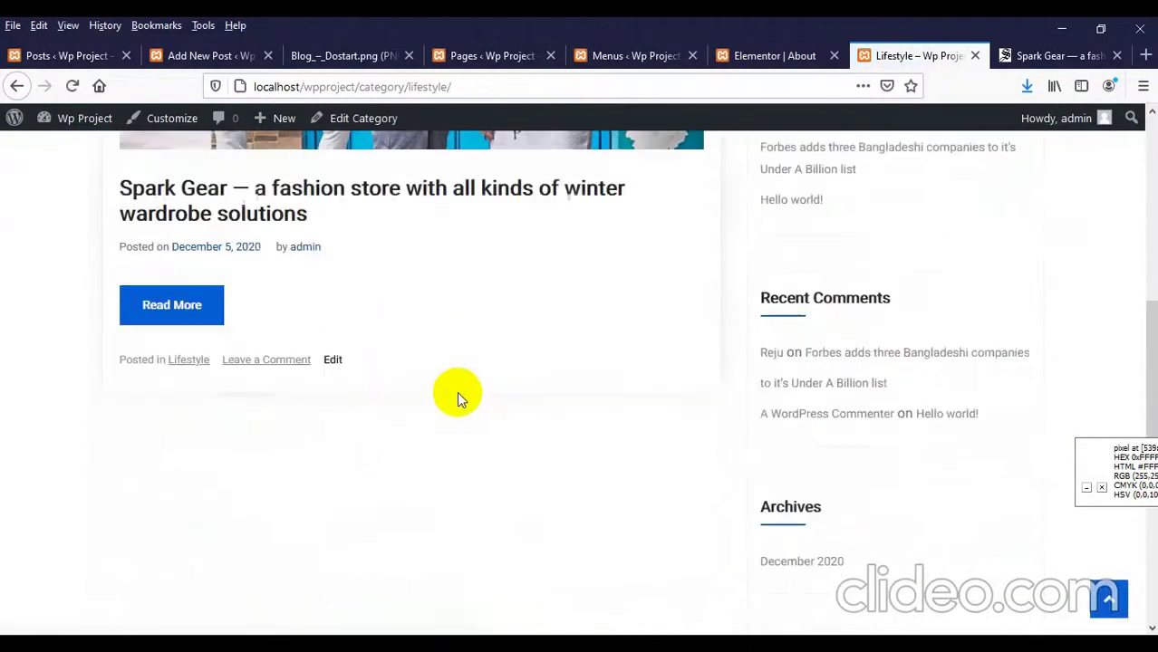
scroll(457, 395, up, 7)
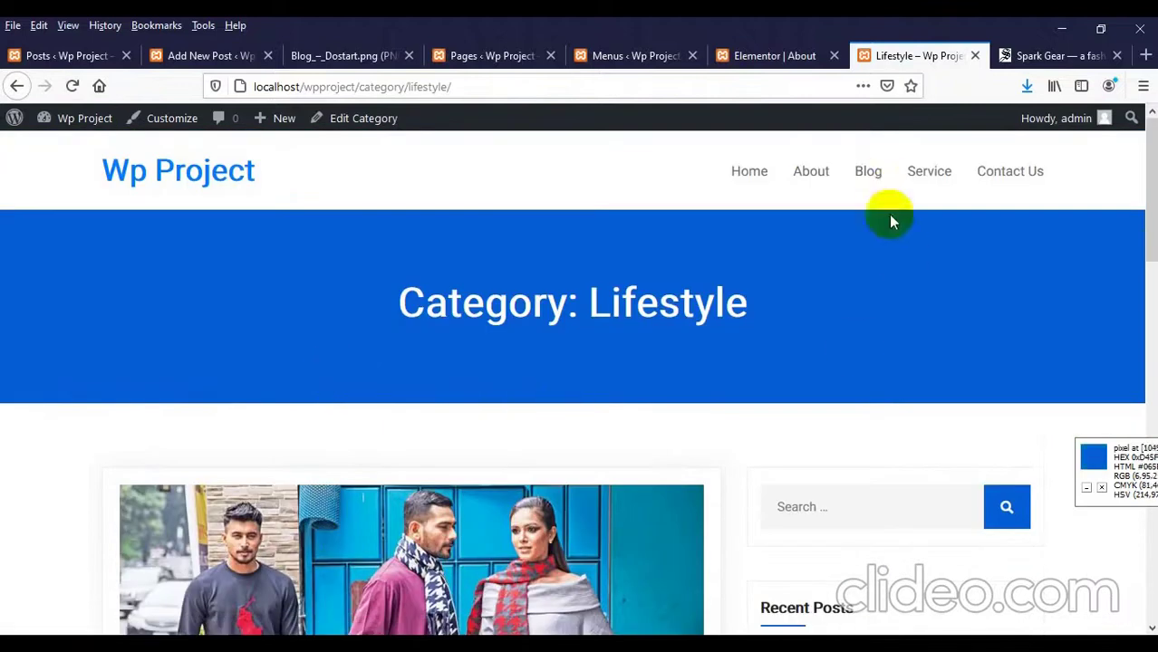
click(868, 172)
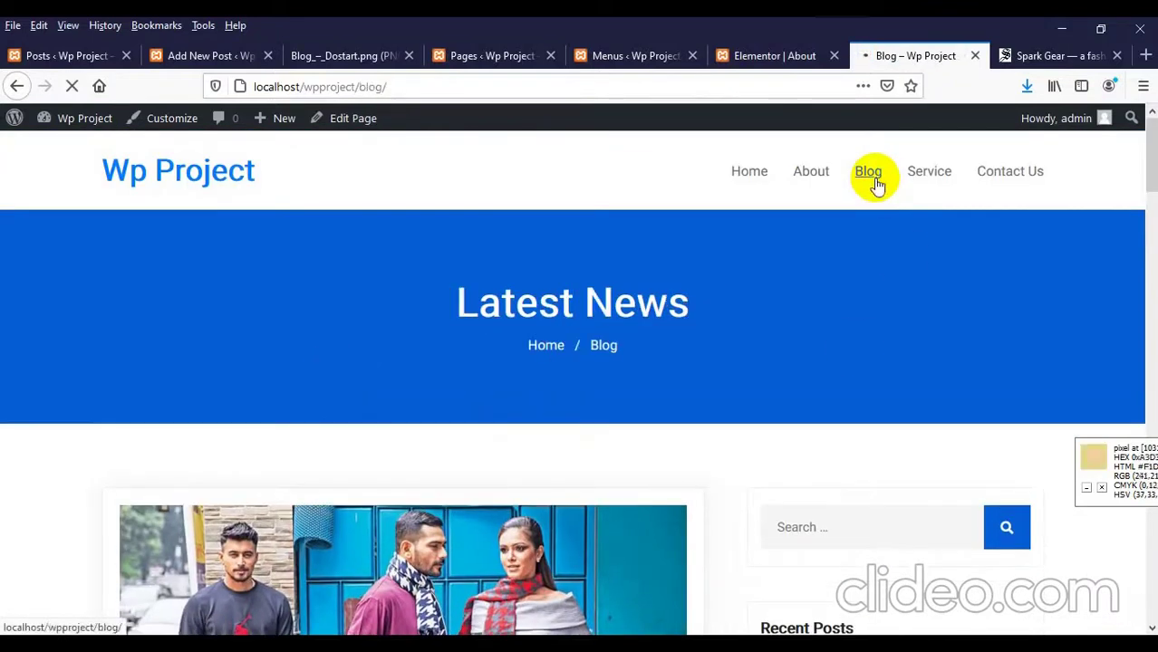
click(200, 54)
Step: Launch Elementor for the Spark Gear post and browse the Daily Star article while it loads
click(353, 136)
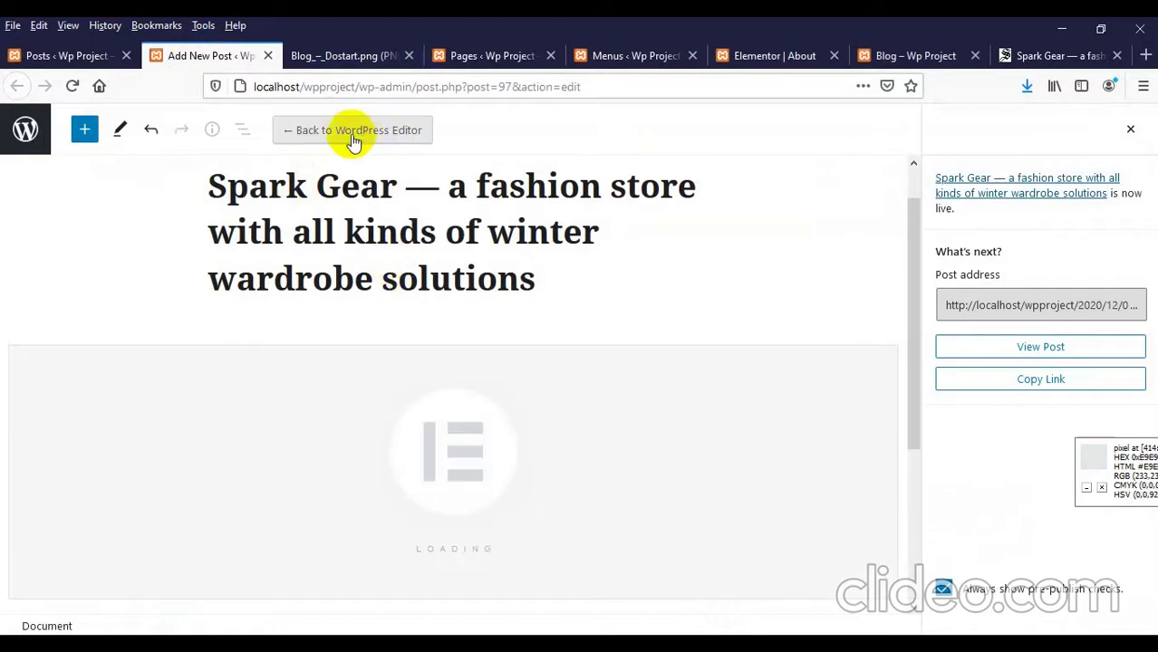
click(1033, 57)
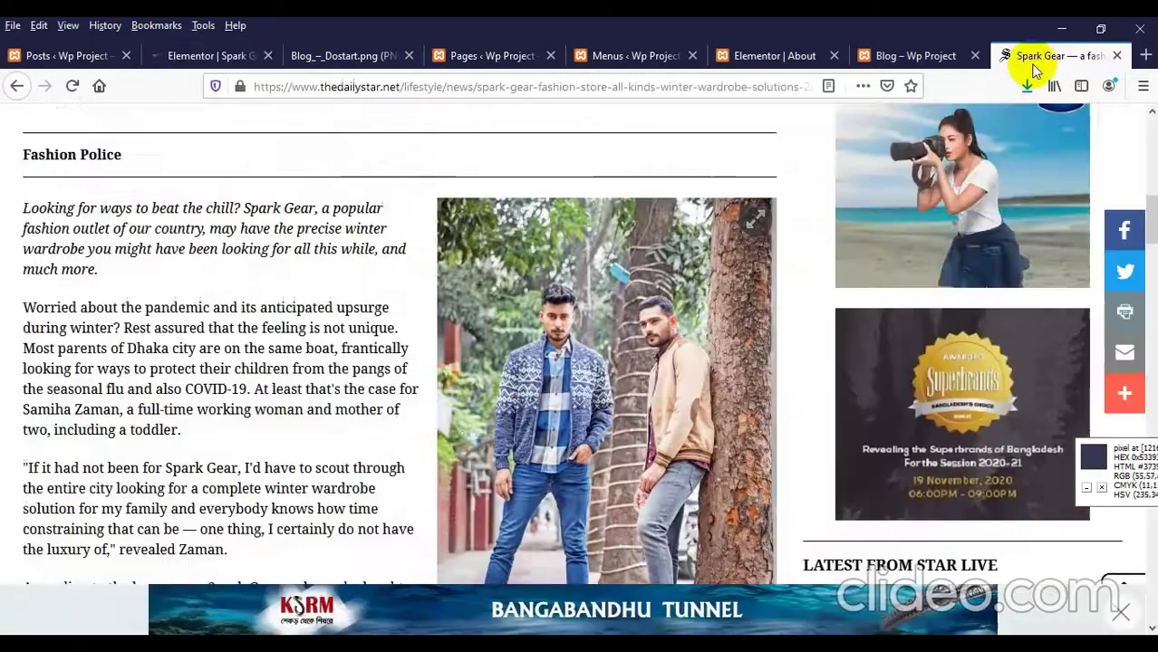
scroll(251, 313, down, 2)
scroll(302, 243, up, 2)
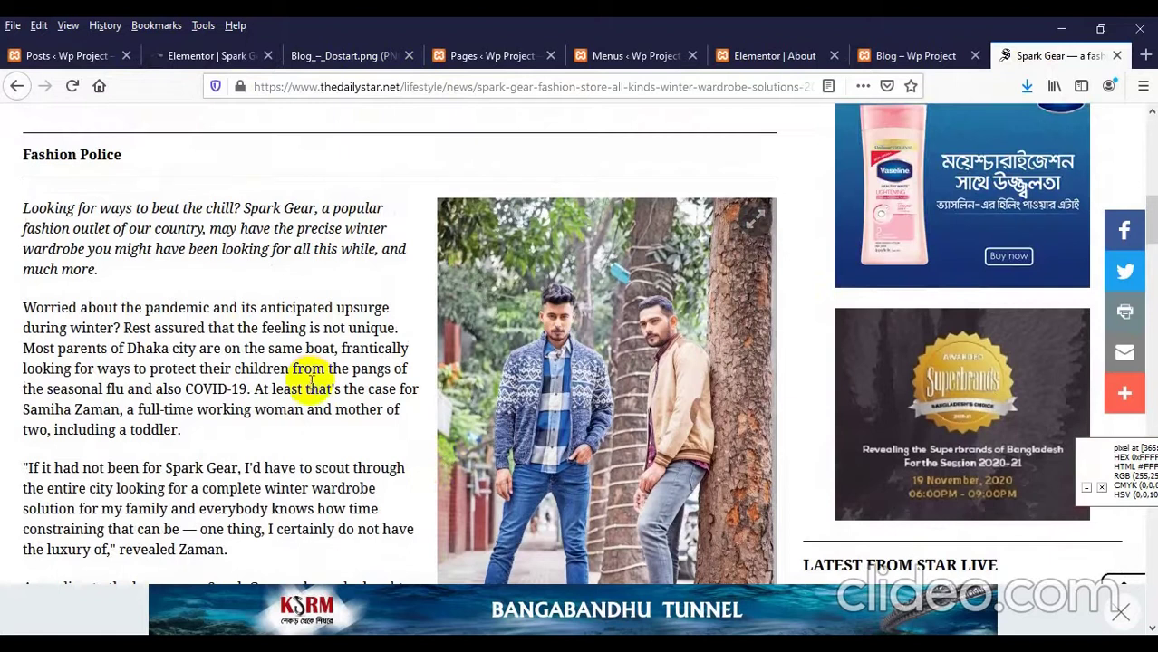
scroll(311, 380, down, 2)
scroll(594, 308, down, 2)
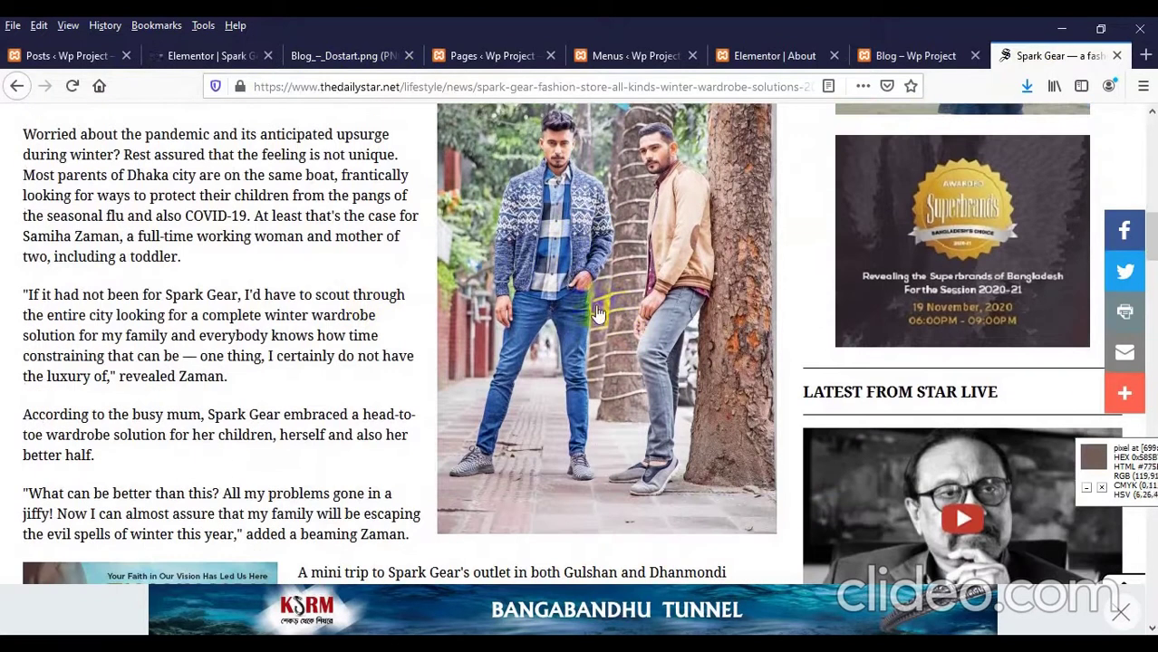
click(196, 63)
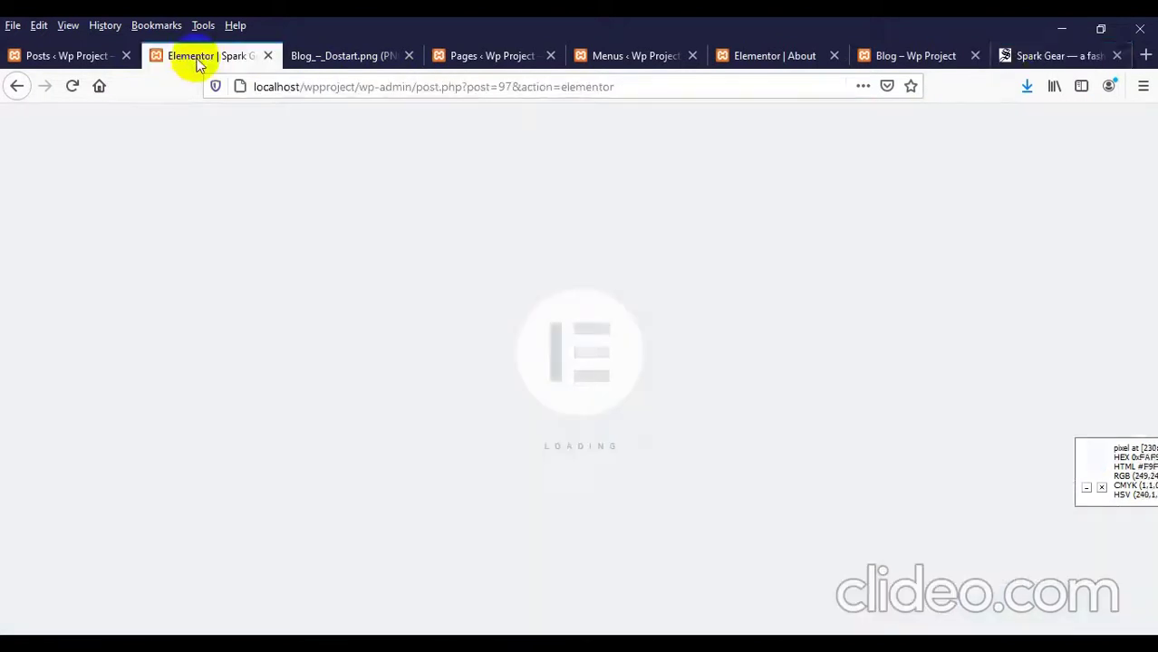
Step: Select the article's paragraphs from 'Looking' through the quote ending 'Zaman.'
click(1041, 54)
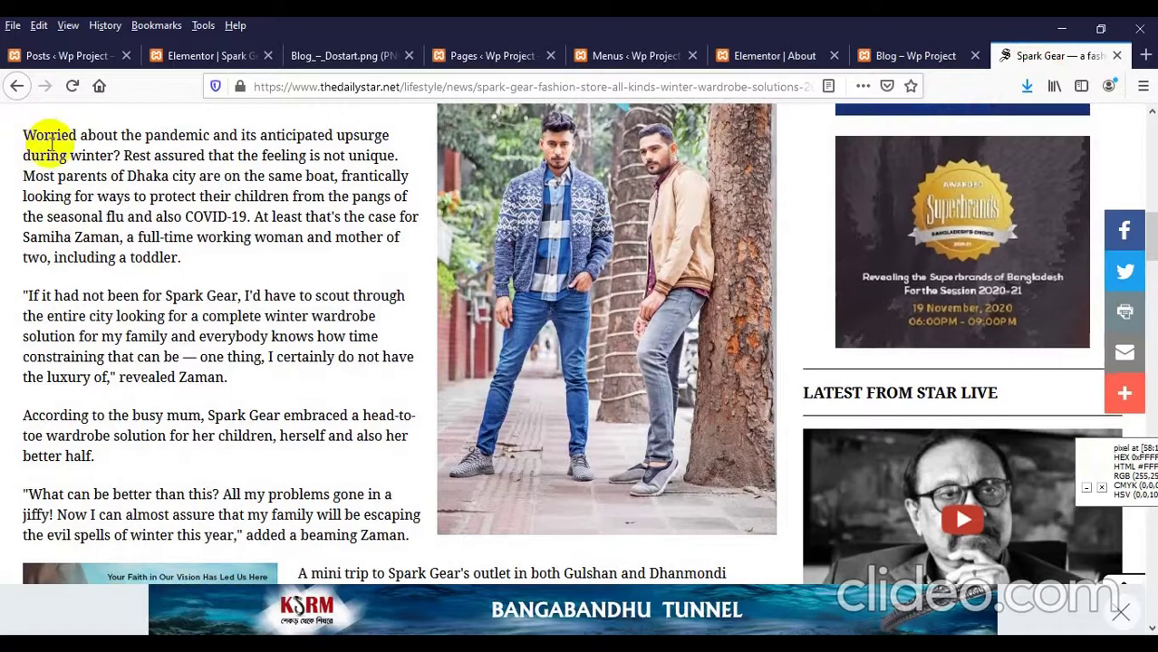
scroll(50, 145, up, 2)
drag(24, 210, 66, 429)
key(ctrl+c)
scroll(85, 421, down, 4)
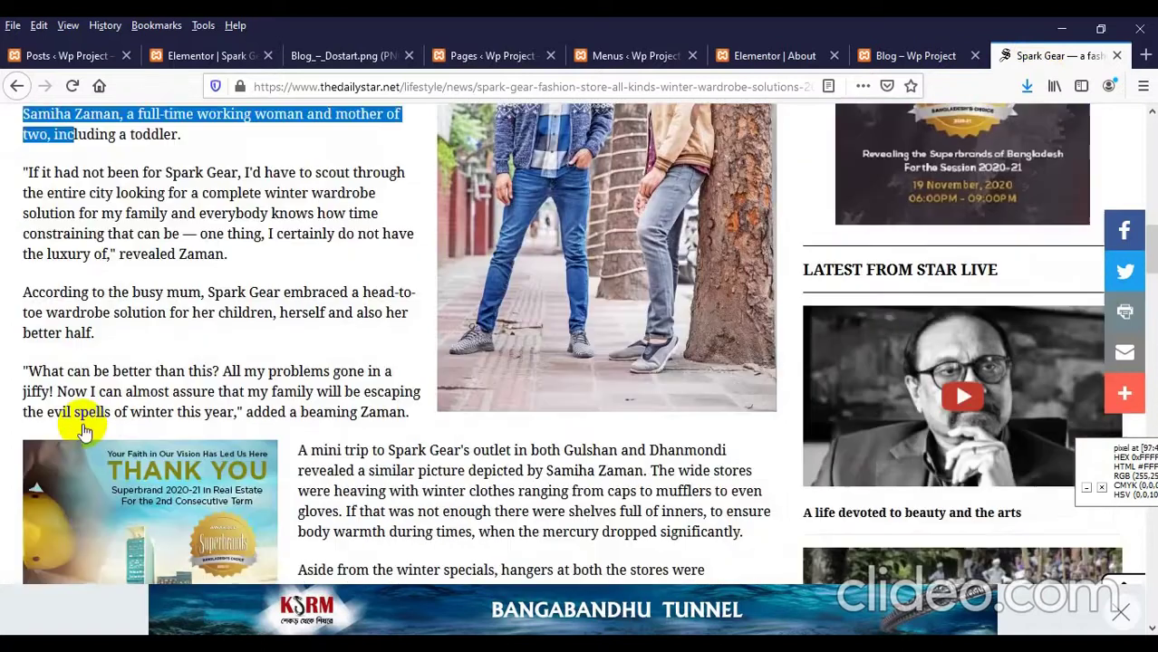
drag(393, 349, 412, 363)
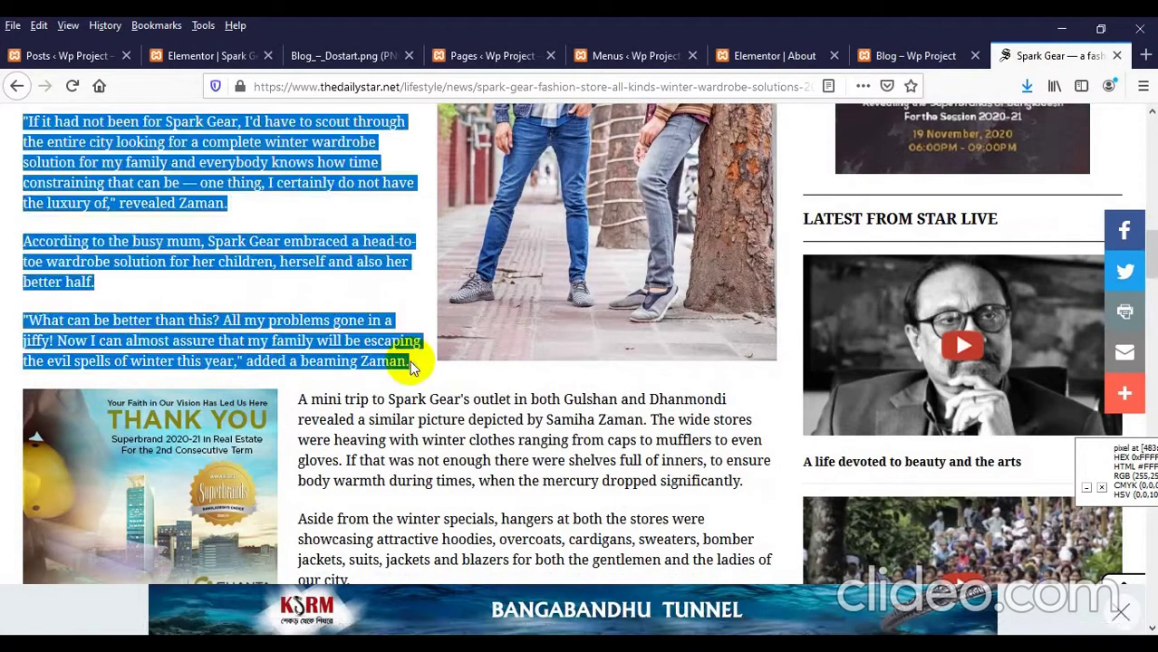
click(207, 56)
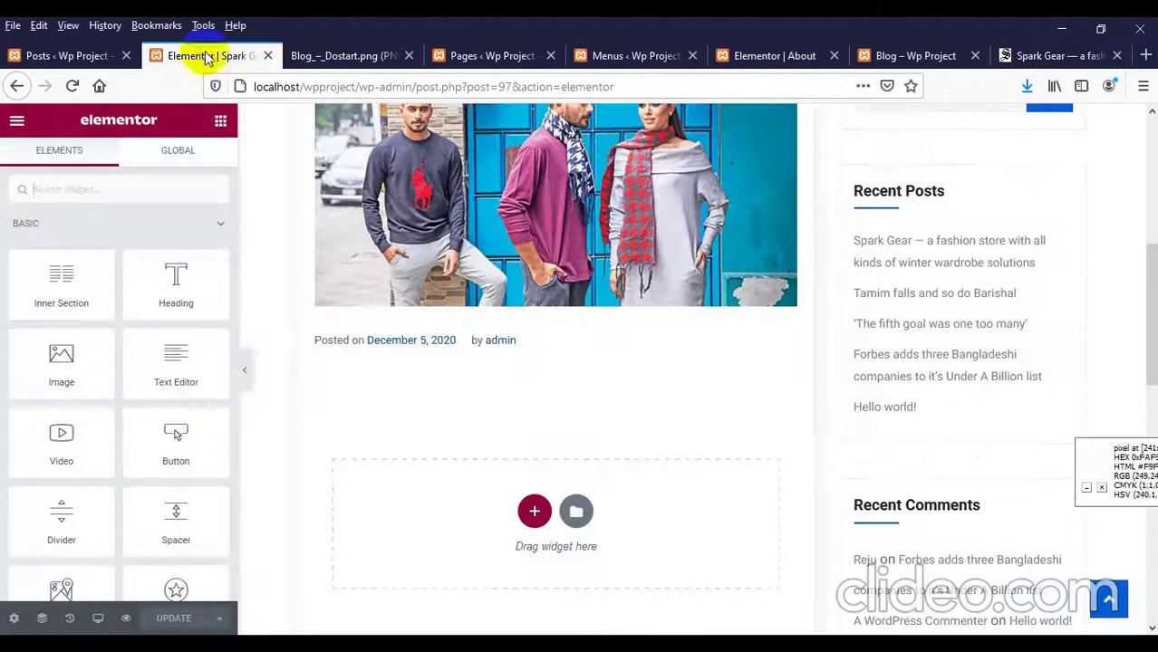
Step: Add a two-column section with a Text Editor widget in the left column
click(533, 511)
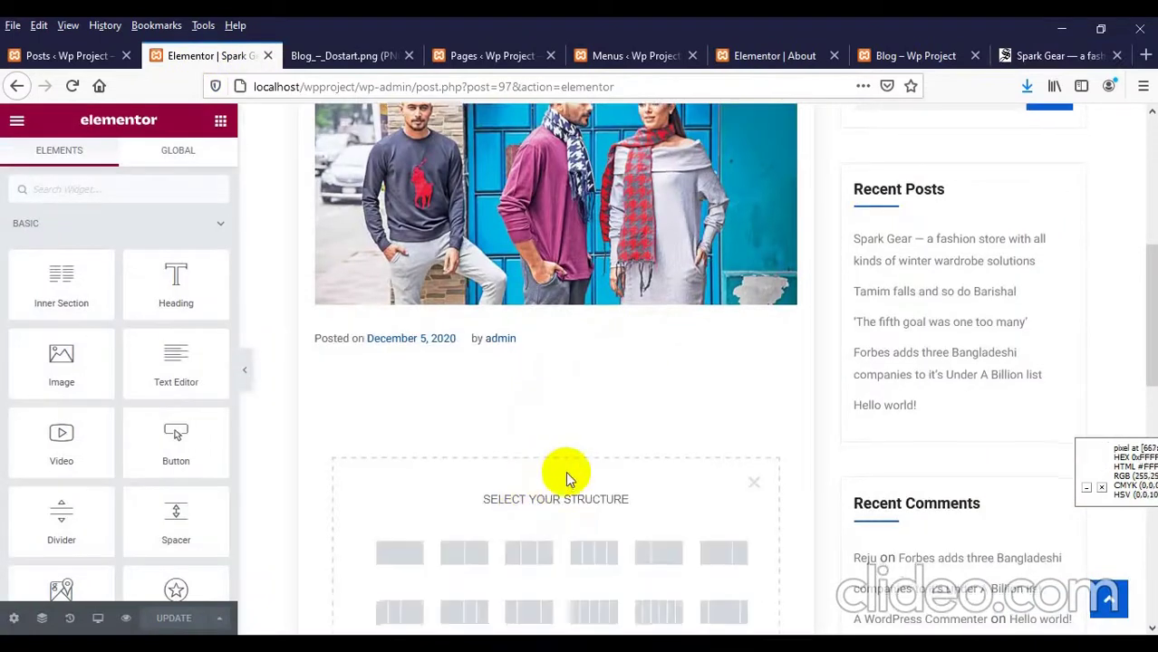
scroll(566, 479, down, 3)
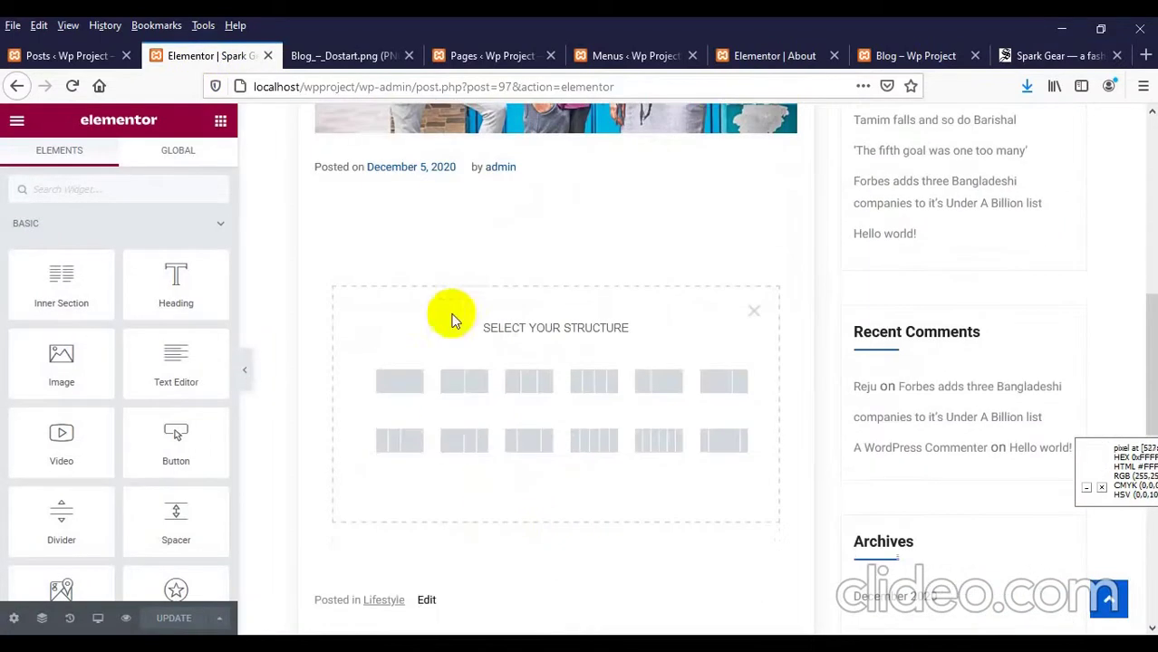
click(464, 392)
click(435, 218)
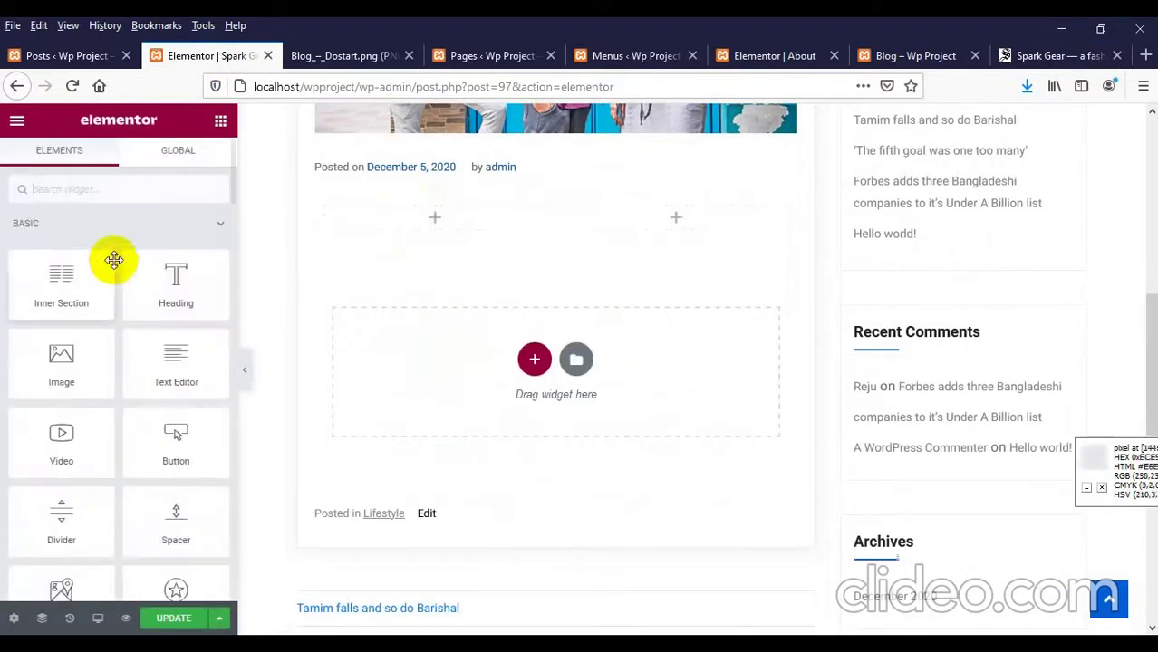
drag(181, 391, 403, 226)
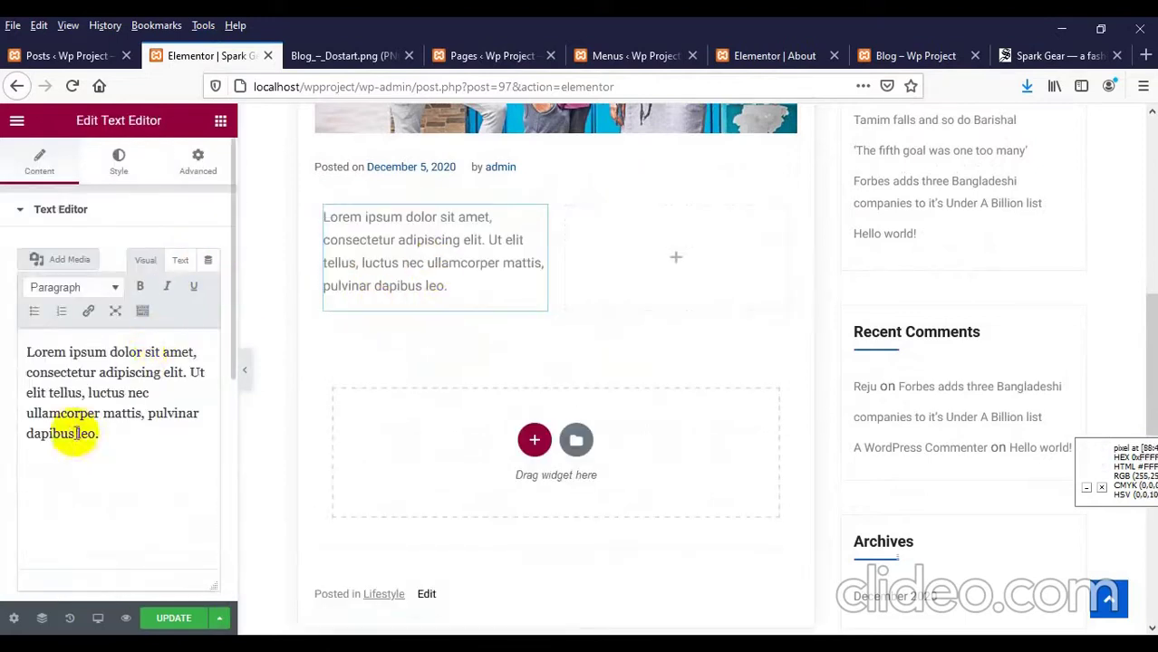
Step: Replace the Lorem ipsum placeholder with the pasted Spark Gear article text
triple_click(77, 433)
key(ctrl+v)
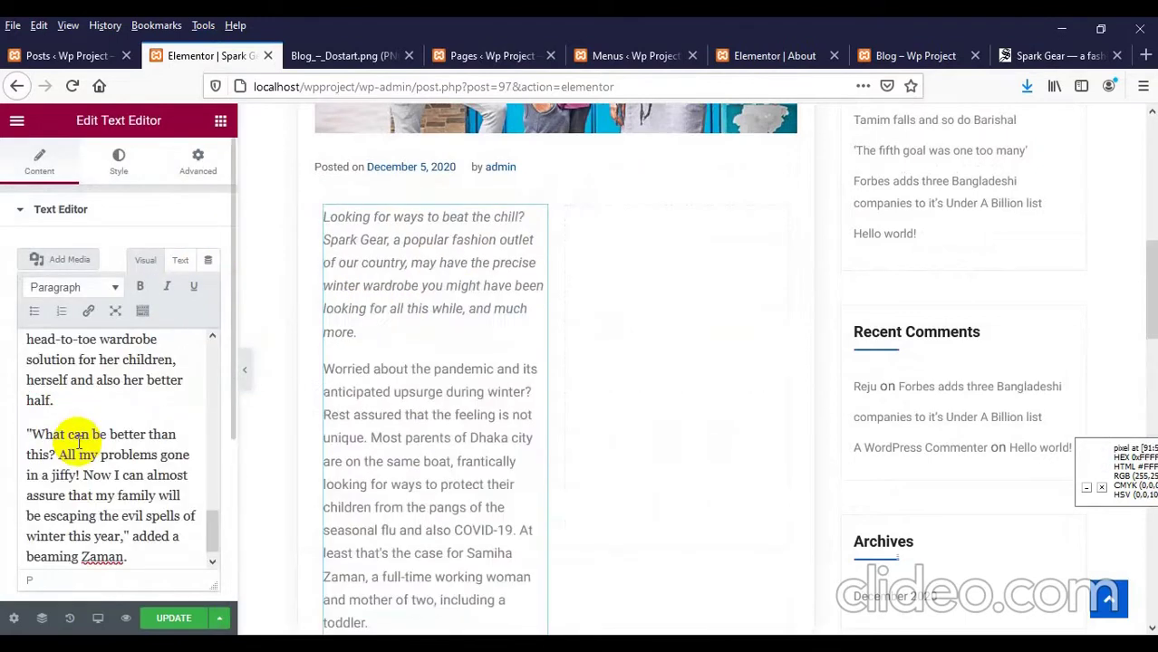
scroll(478, 453, down, 8)
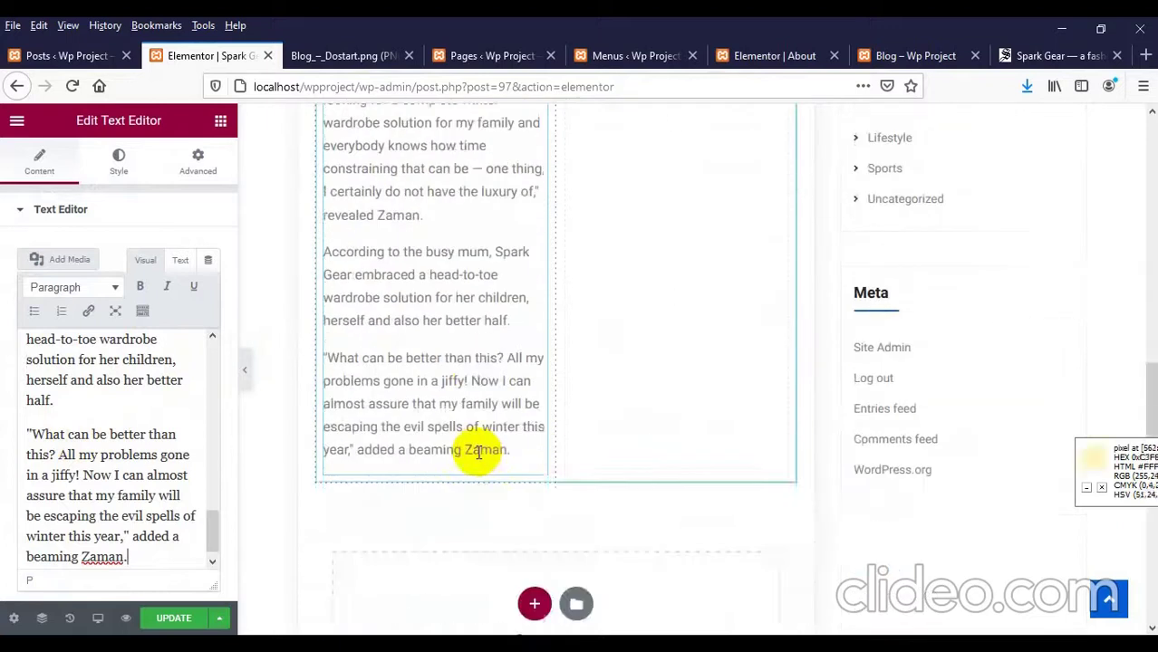
scroll(478, 453, up, 3)
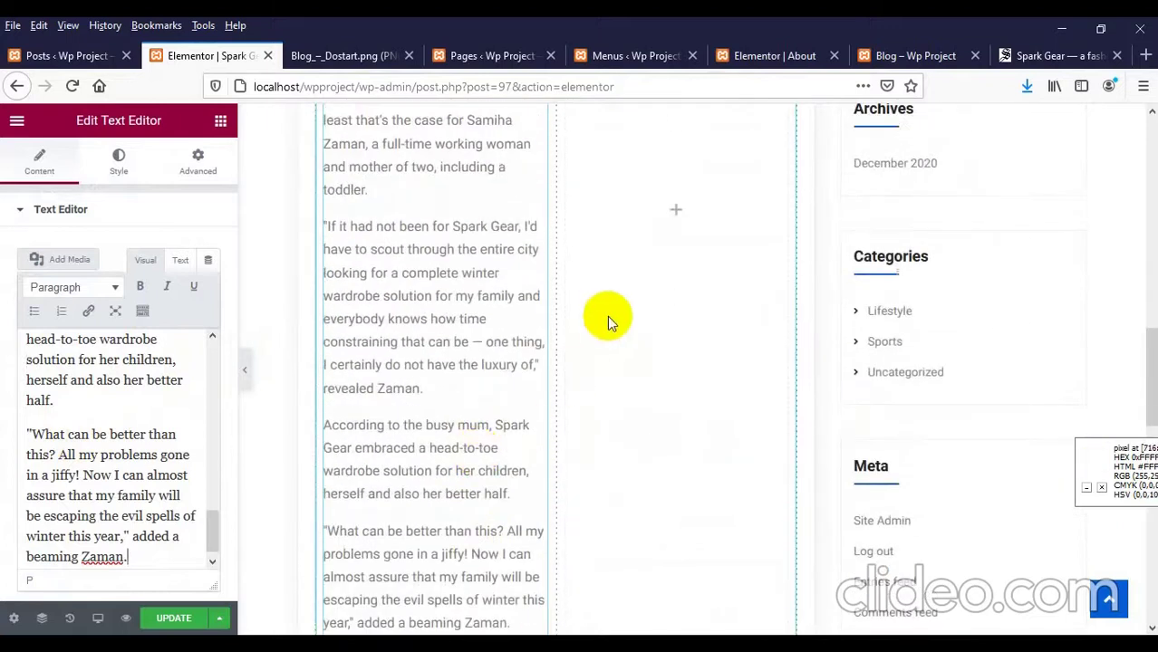
scroll(581, 379, up, 3)
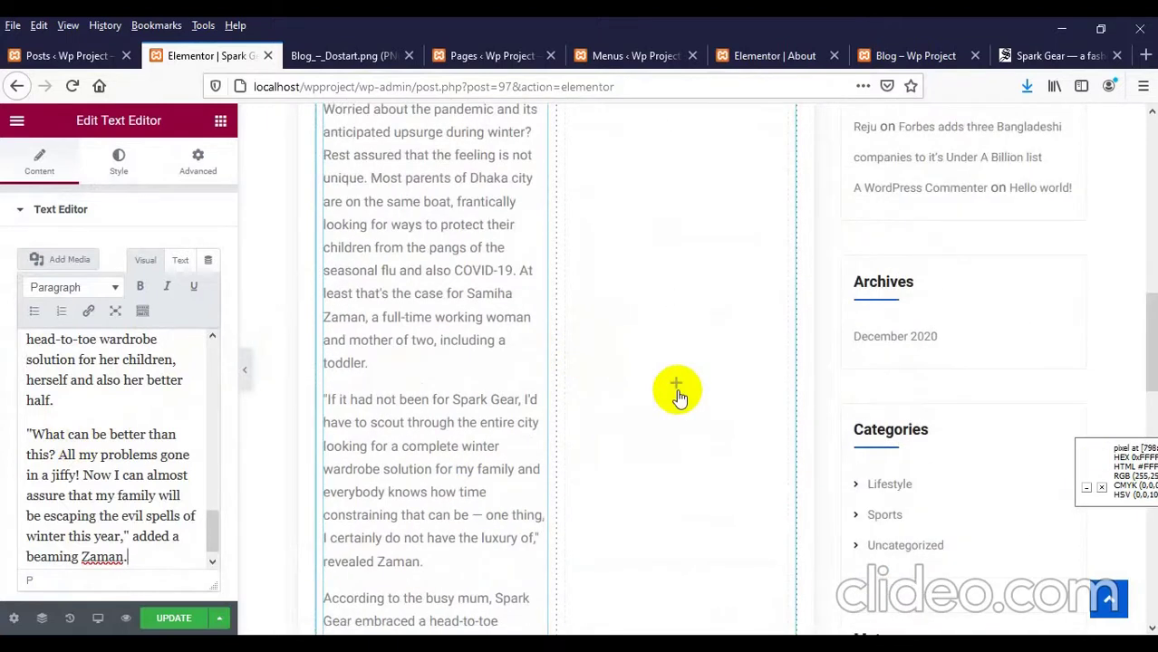
click(1056, 56)
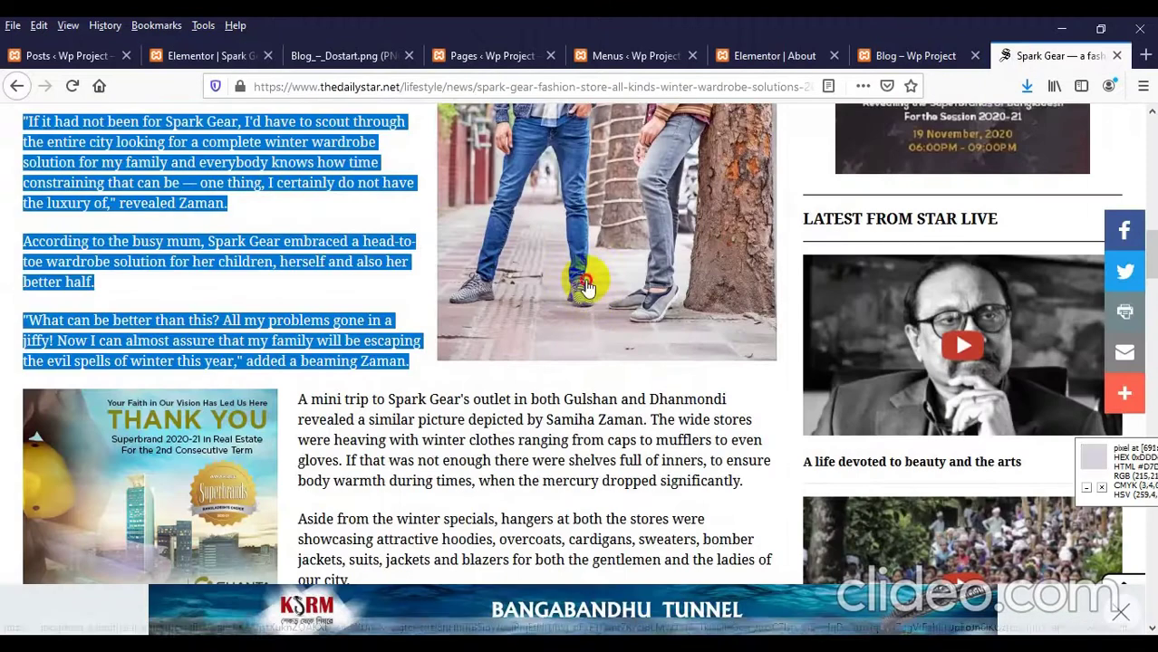
Step: Save the article's photo of two men by a tree to the Desktop as spark-gear4.jpg
click(592, 215)
right_click(590, 202)
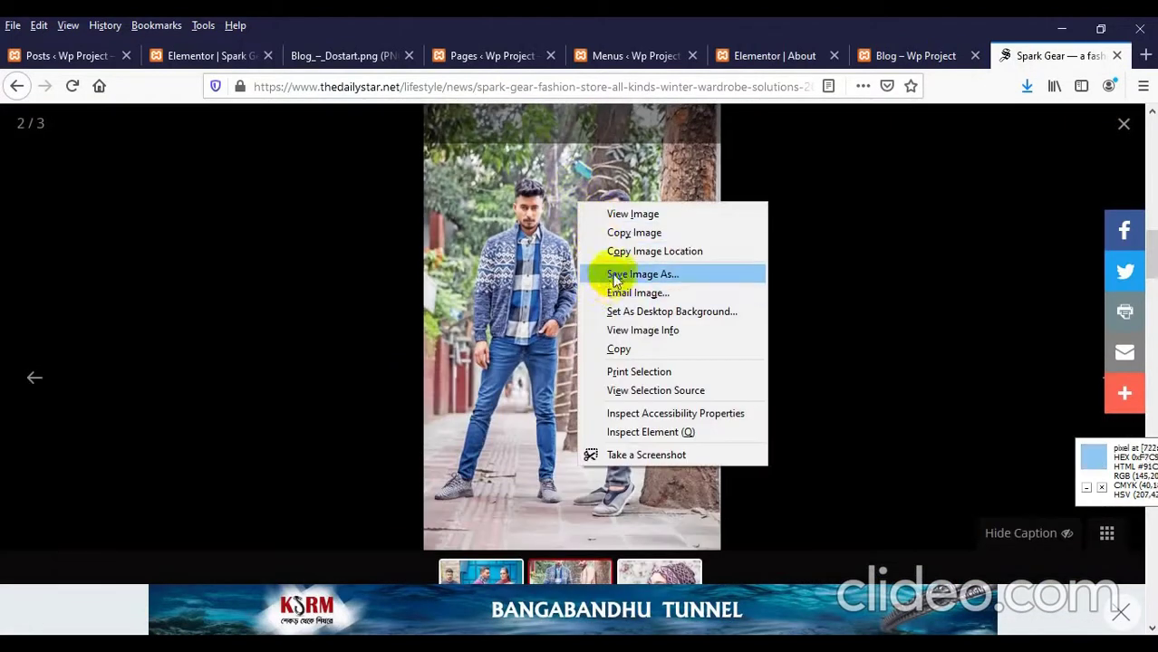
click(612, 274)
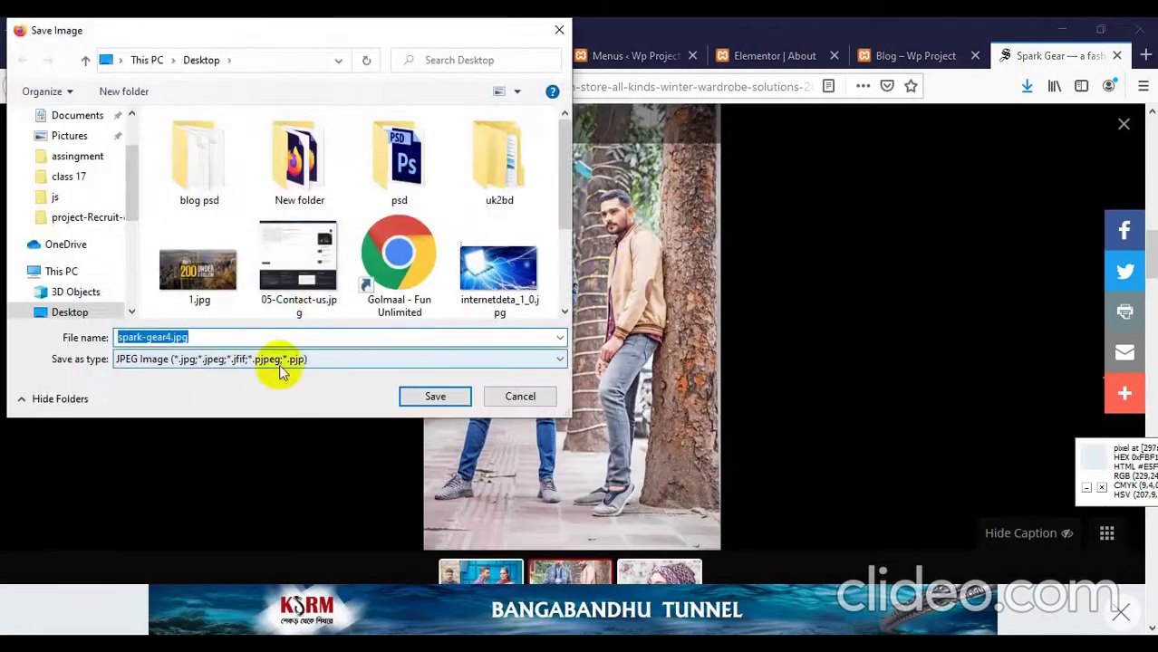
click(435, 399)
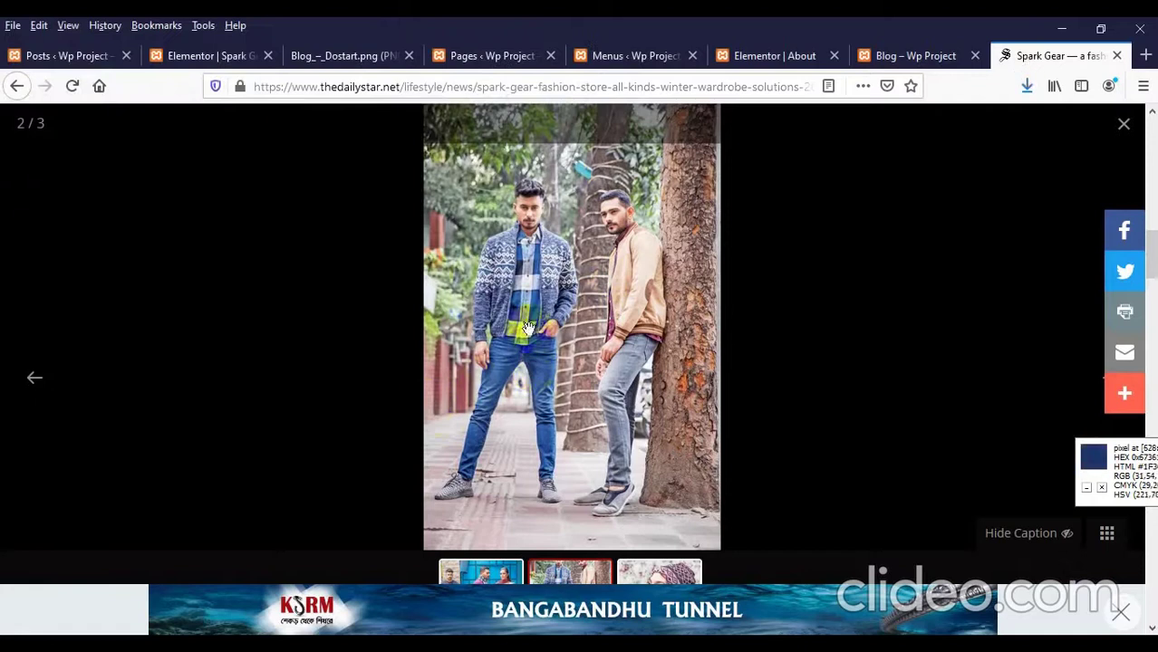
click(186, 56)
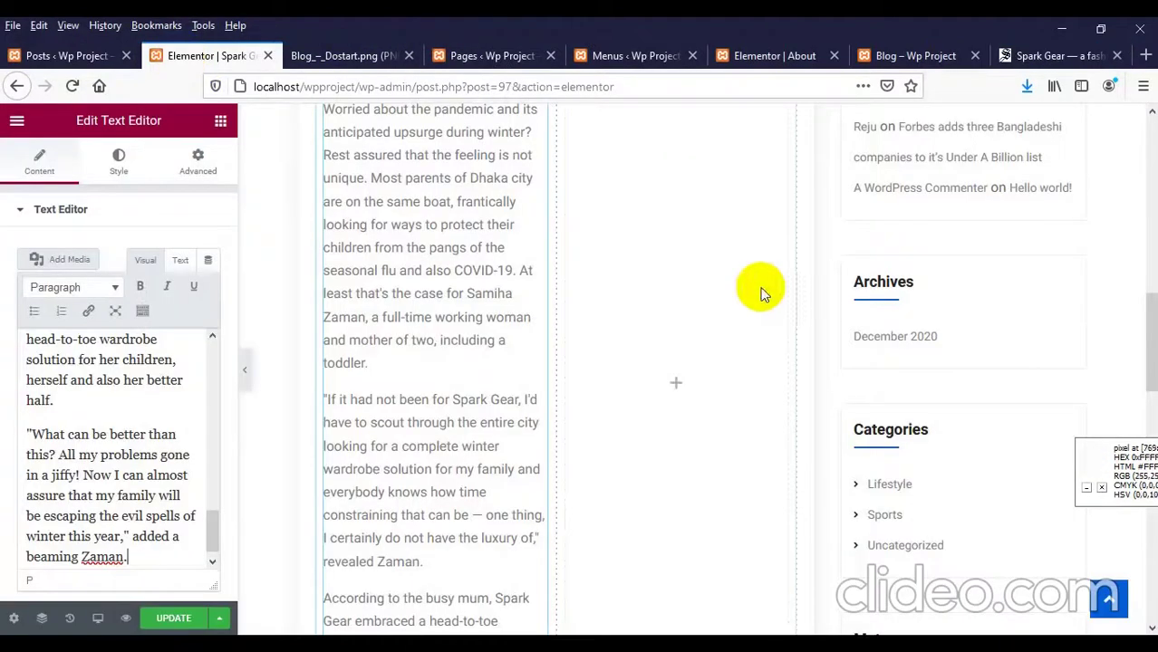
Step: Add an Image widget to the right column and insert spark-gear4.jpg uploaded from the Desktop
click(664, 378)
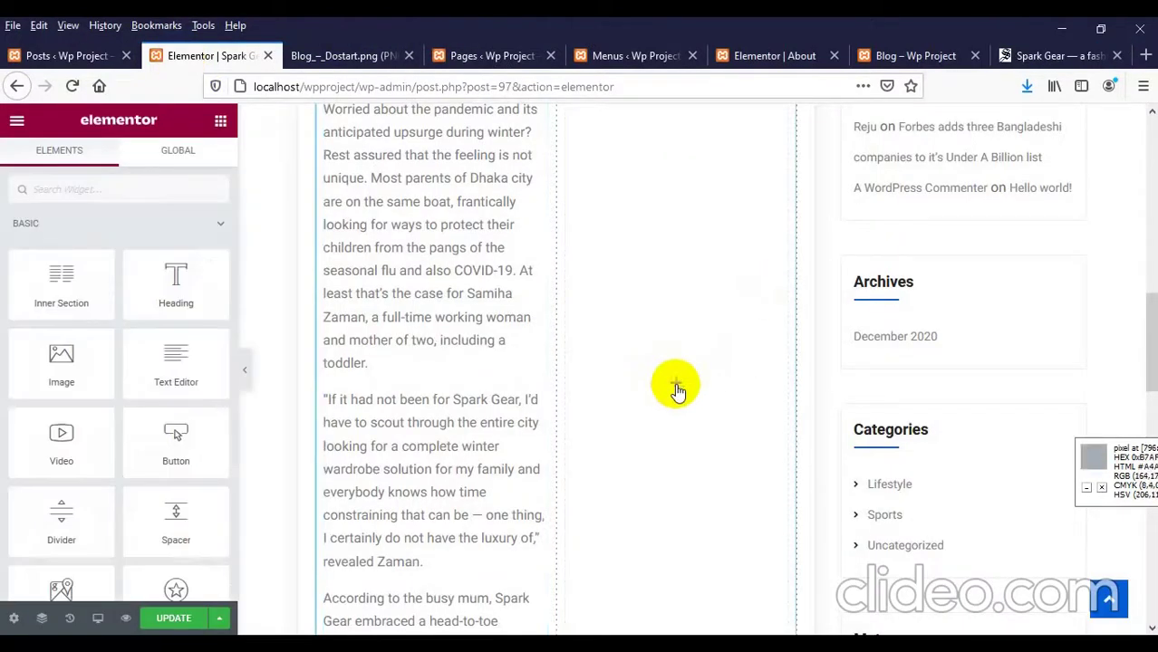
drag(70, 367, 691, 382)
click(71, 263)
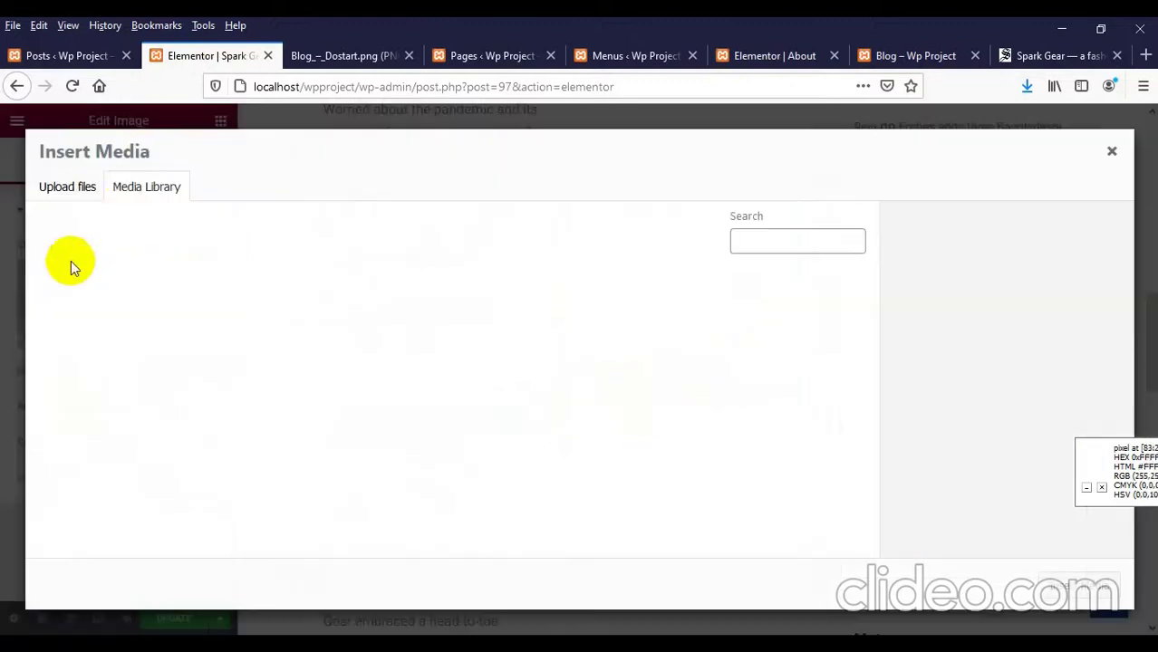
click(88, 197)
click(580, 396)
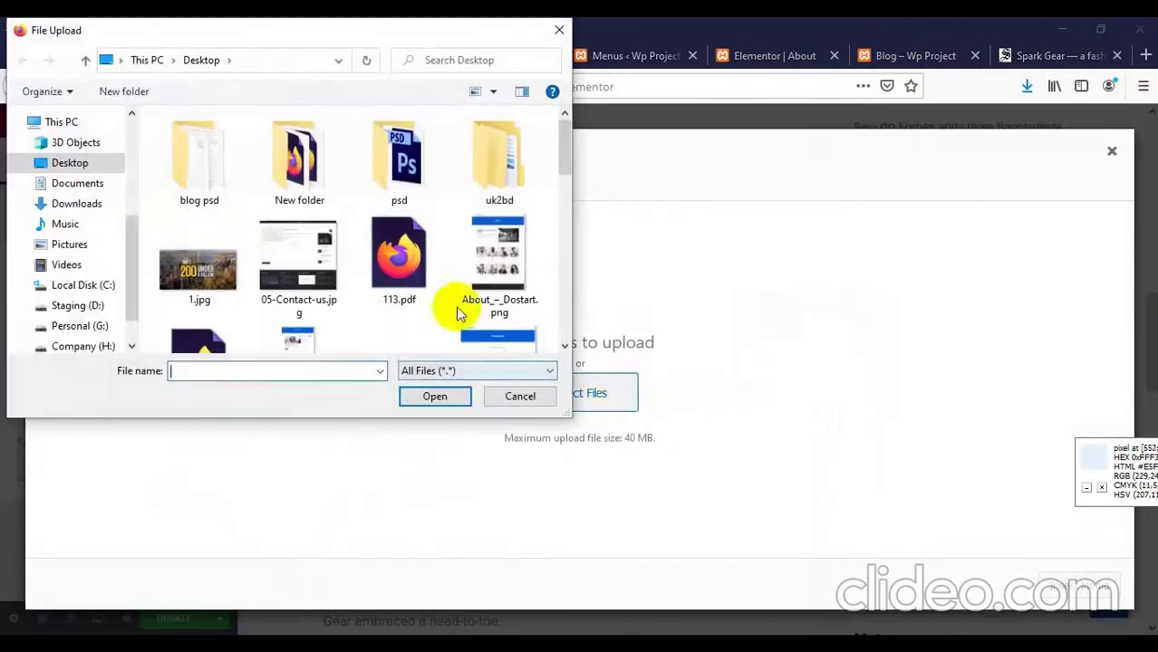
click(437, 281)
key(s)
key(s)
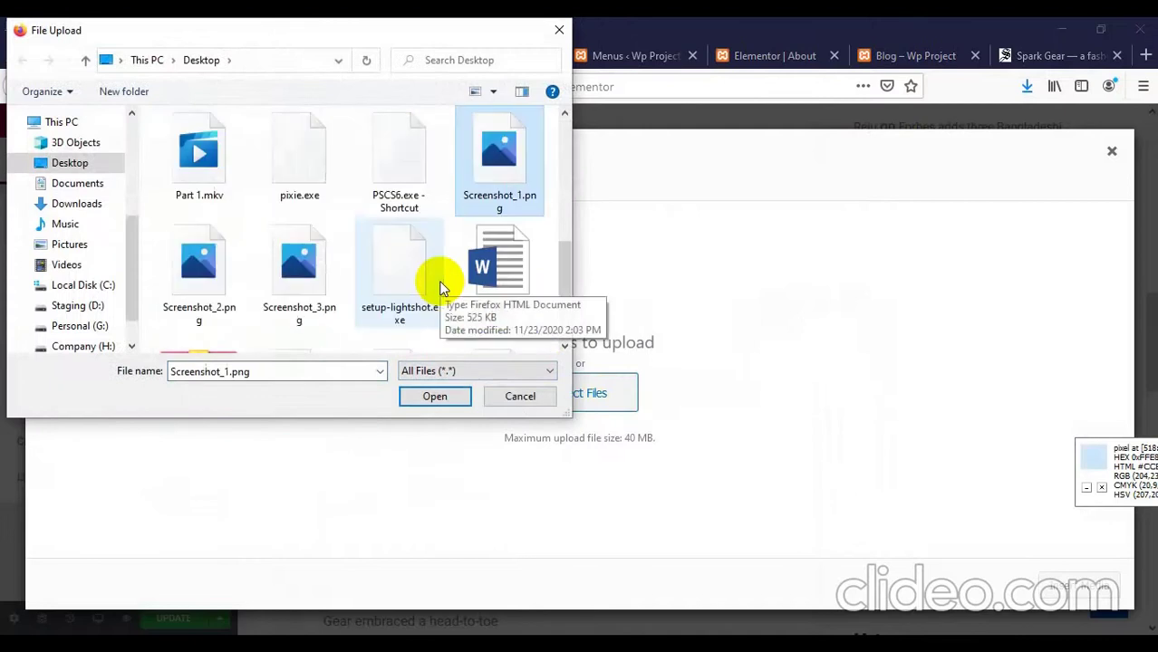
key(s)
key(s)
key(s)
key(s)
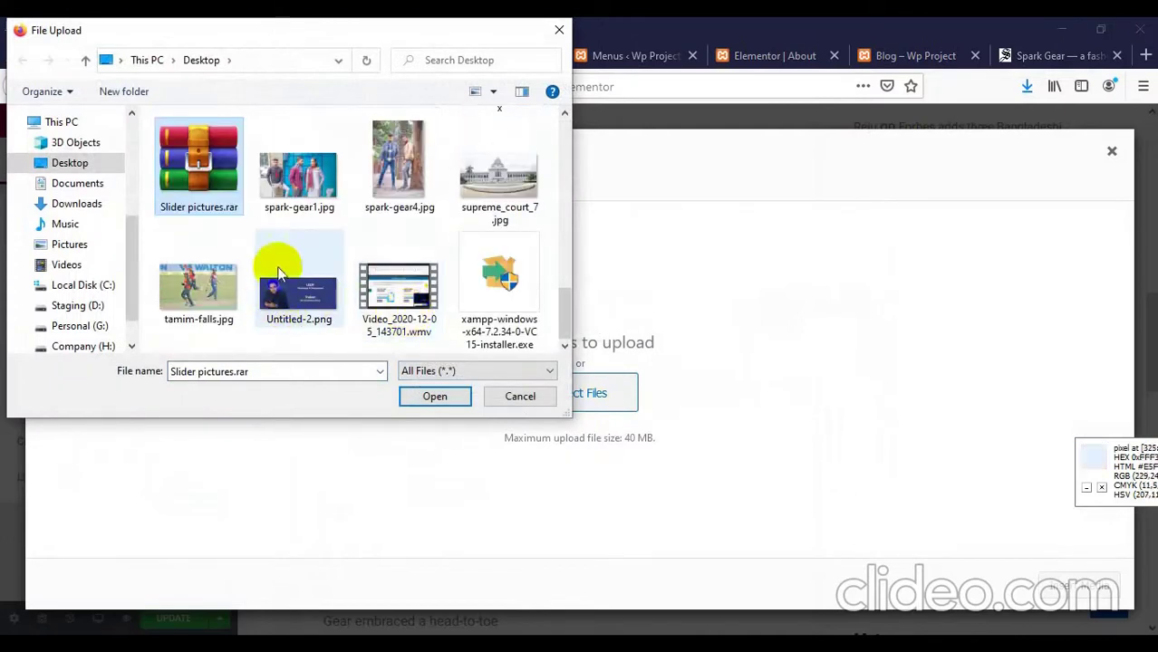
double_click(397, 168)
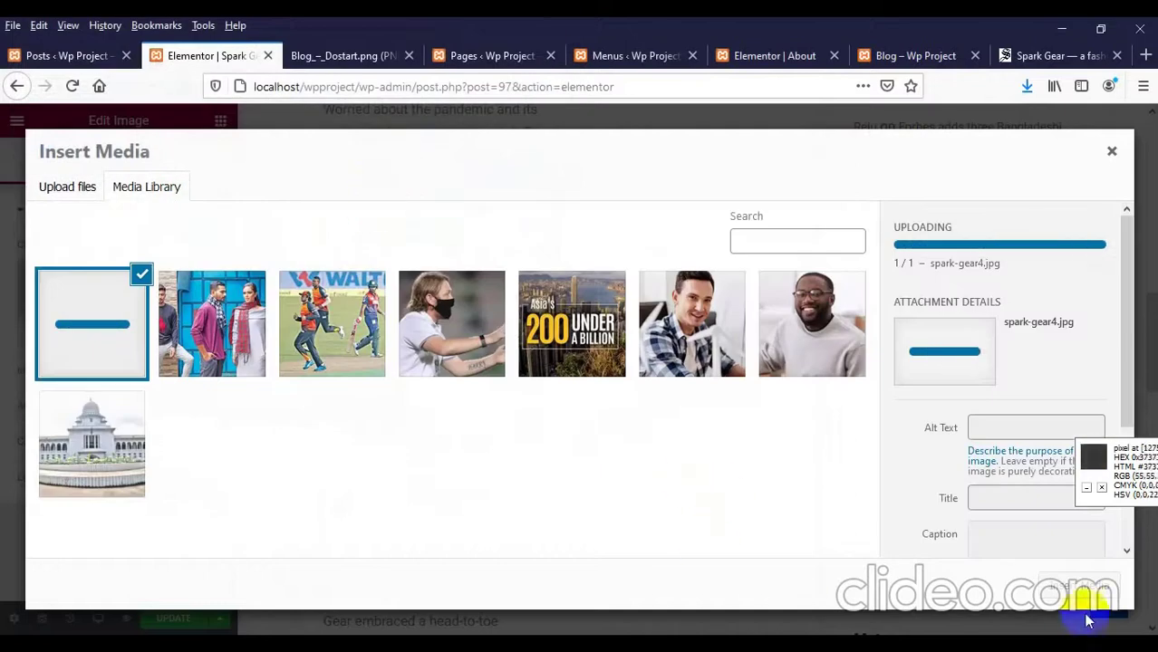
click(1085, 590)
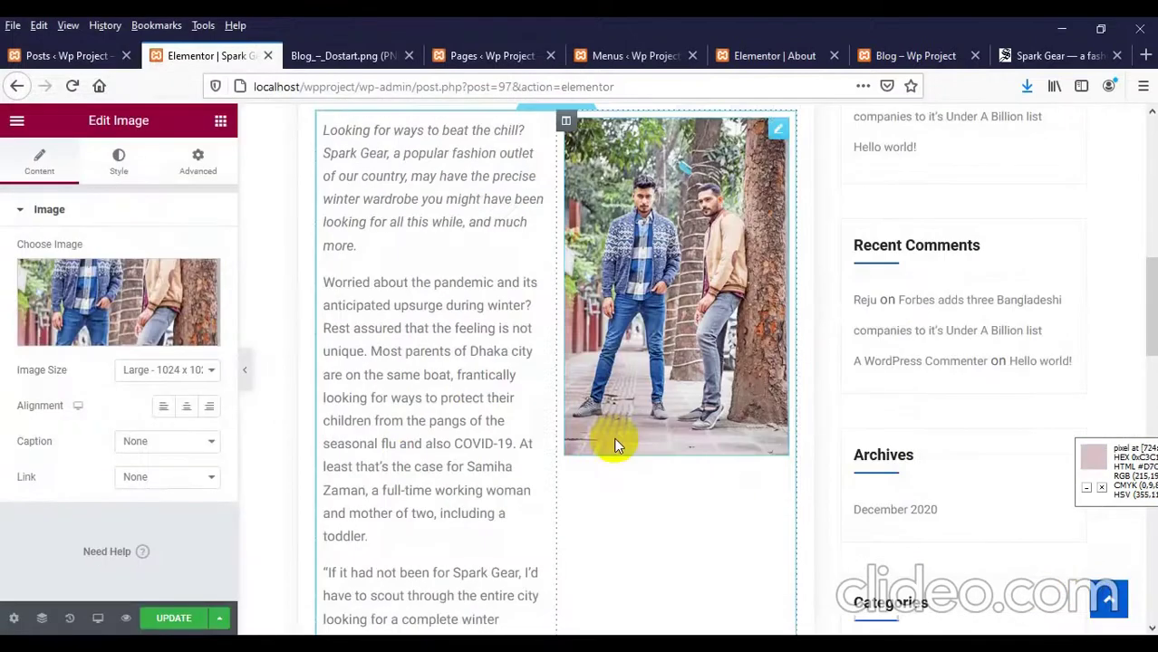
Step: Set the image size to Full and reload the blog page to check the update
click(168, 371)
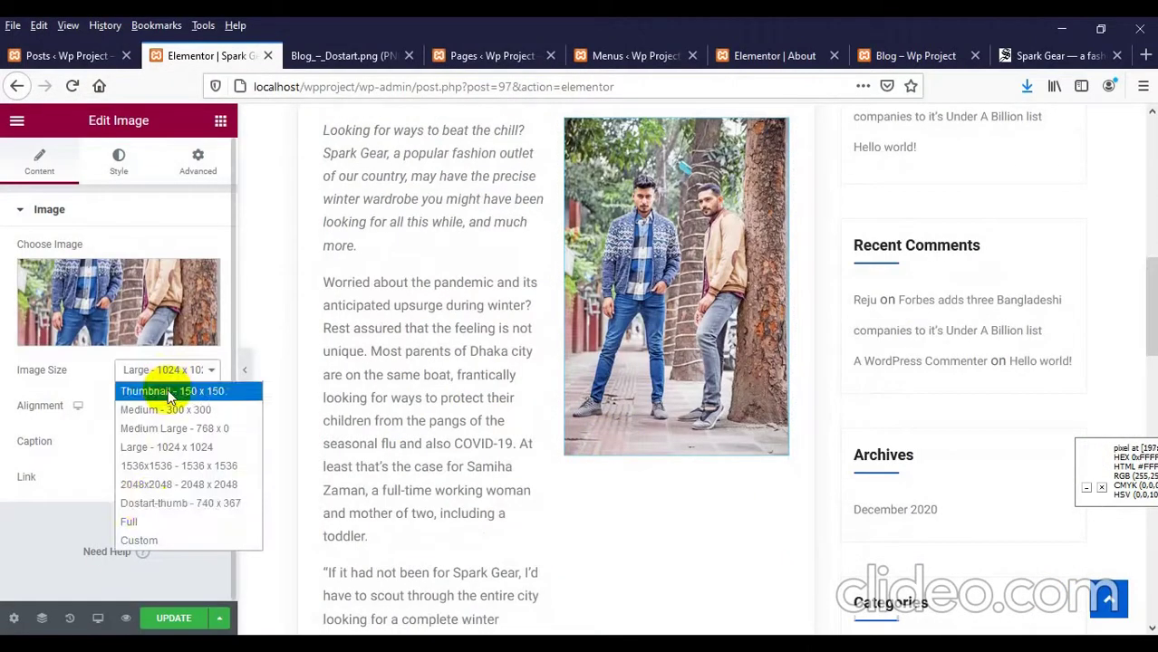
click(143, 521)
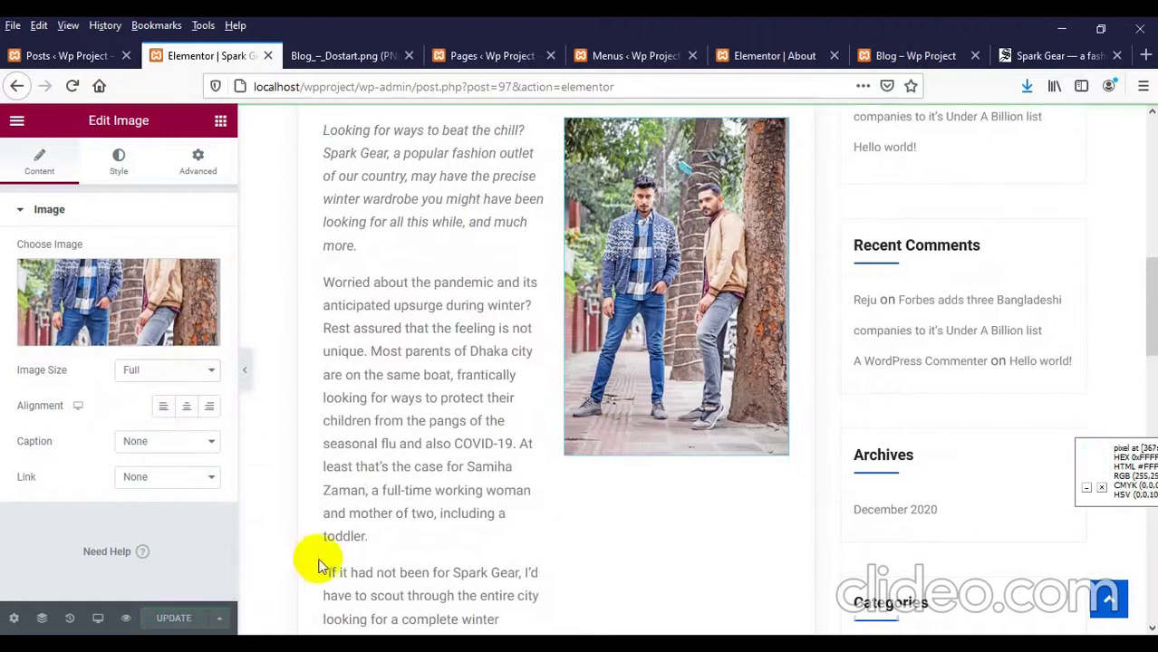
click(889, 55)
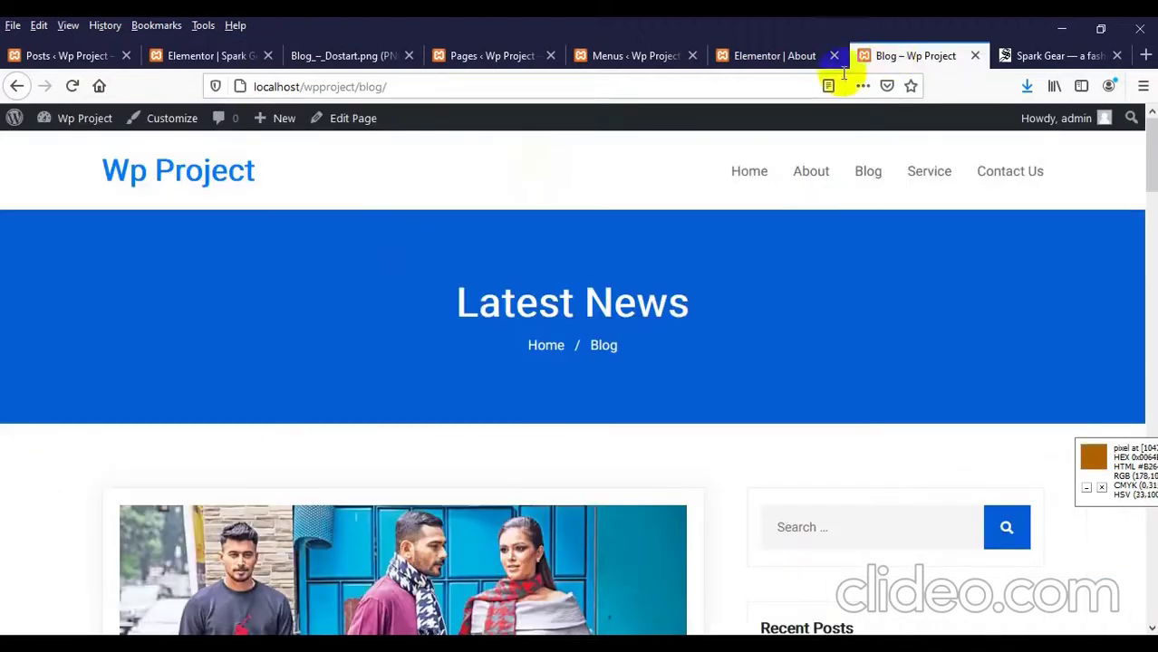
click(879, 184)
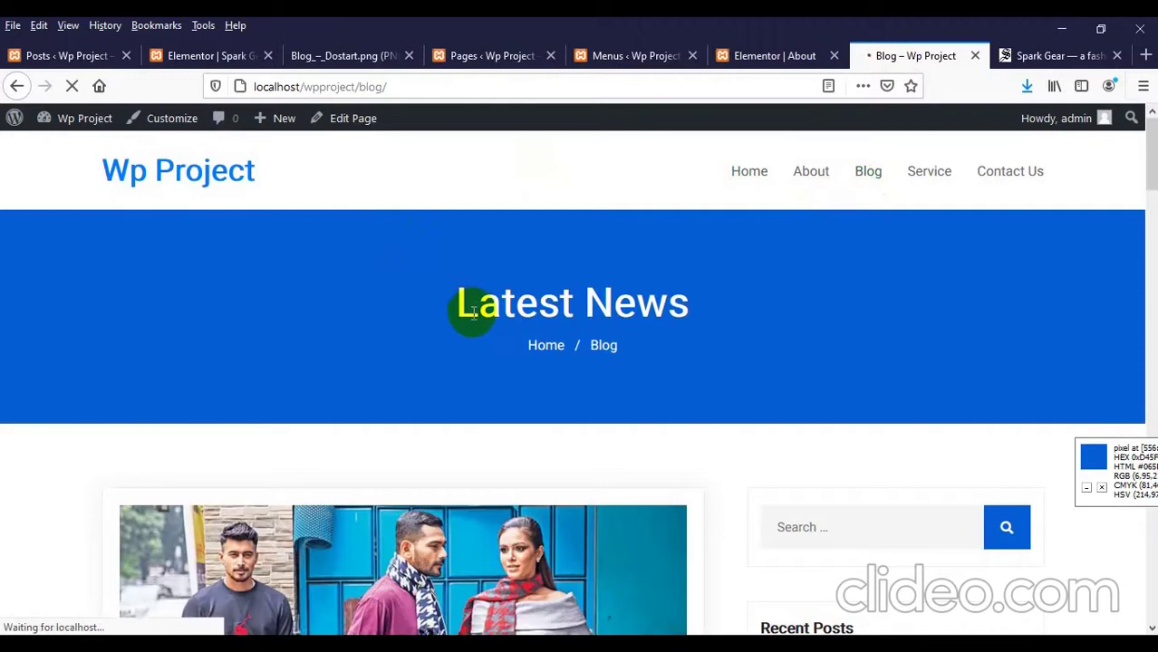
Step: Open the Spark Gear post from the blog listing and look over it
scroll(471, 317, down, 3)
scroll(378, 264, down, 2)
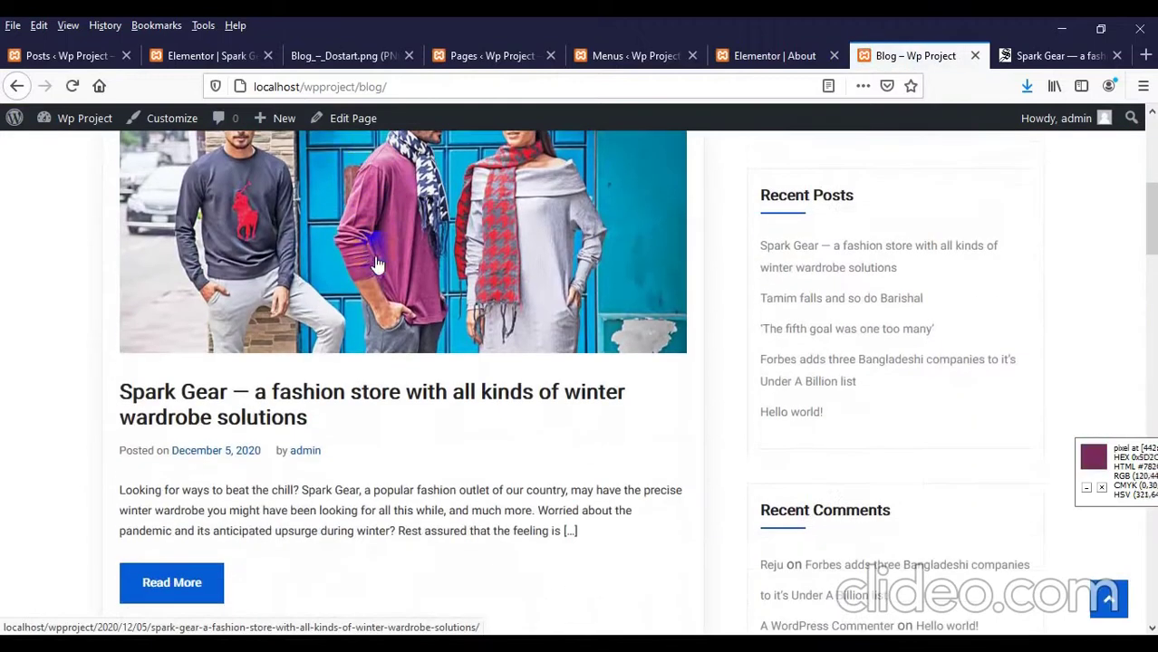
scroll(166, 454, down, 2)
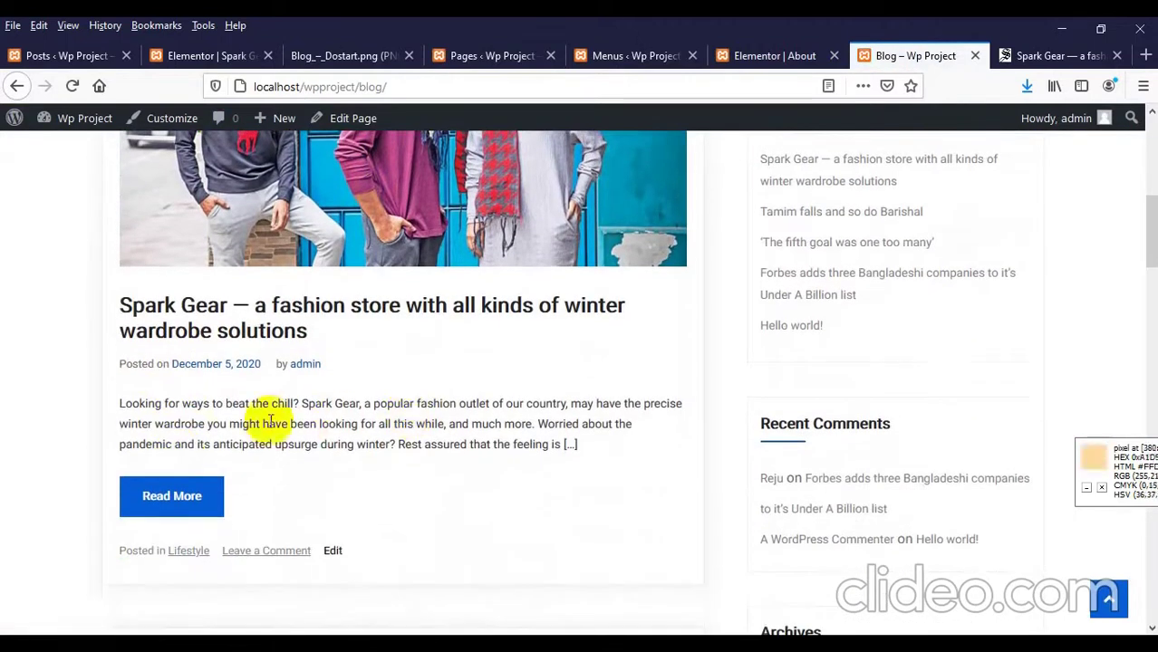
scroll(281, 390, up, 2)
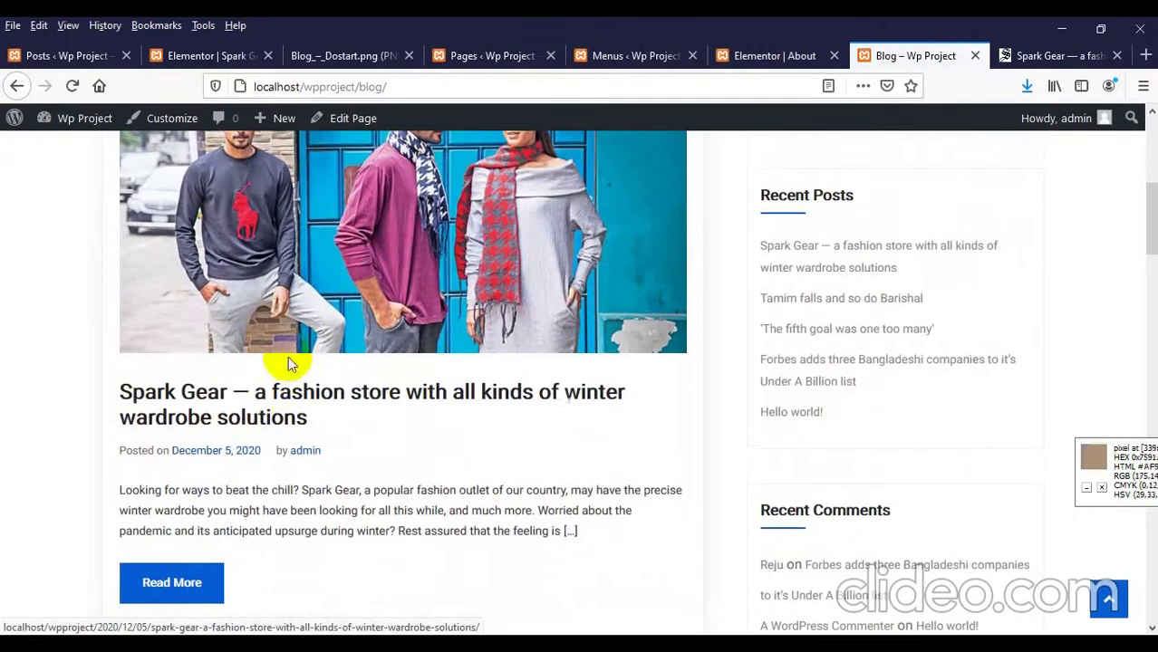
click(250, 414)
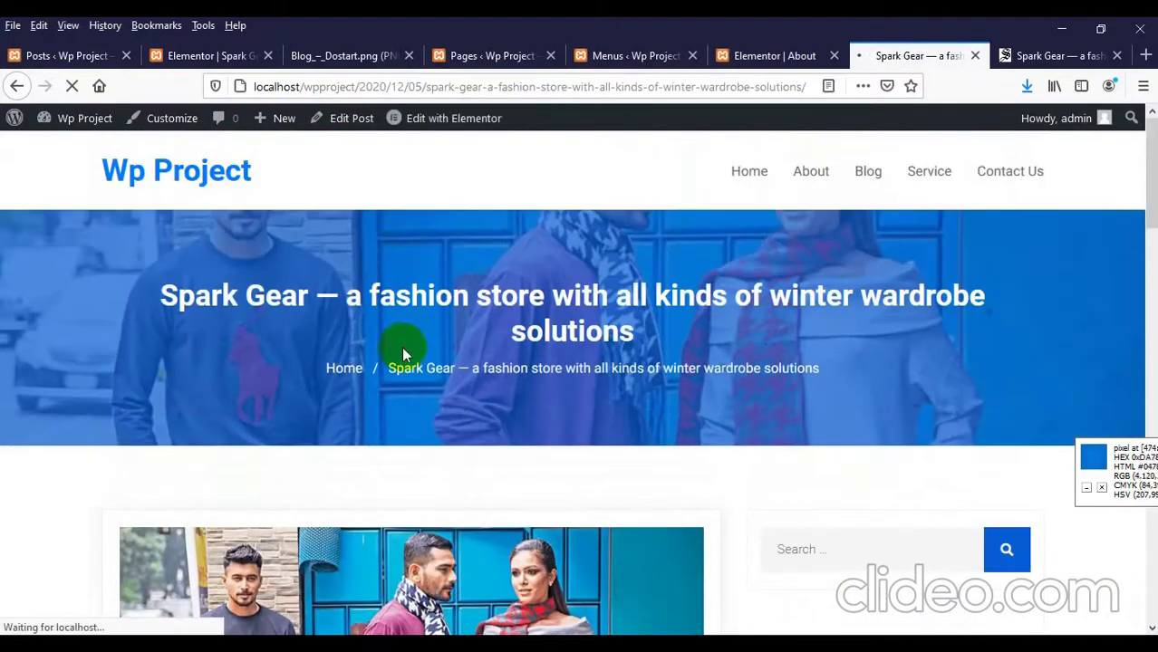
scroll(433, 317, down, 10)
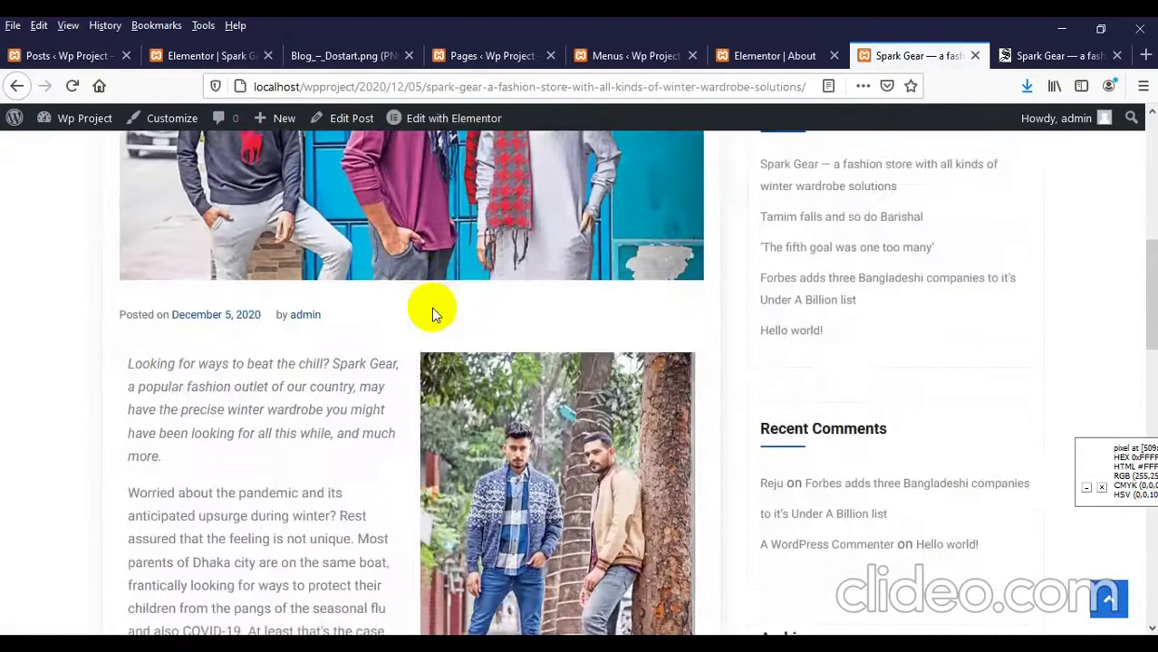
scroll(432, 305, down, 2)
scroll(416, 306, up, 4)
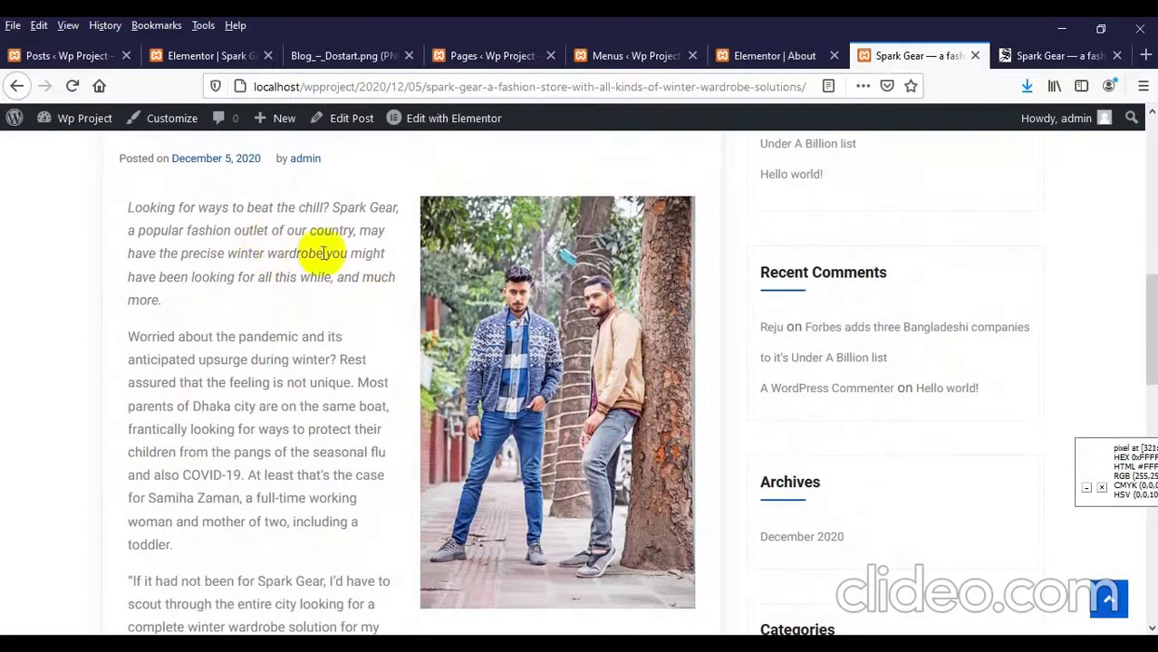
scroll(590, 331, down, 6)
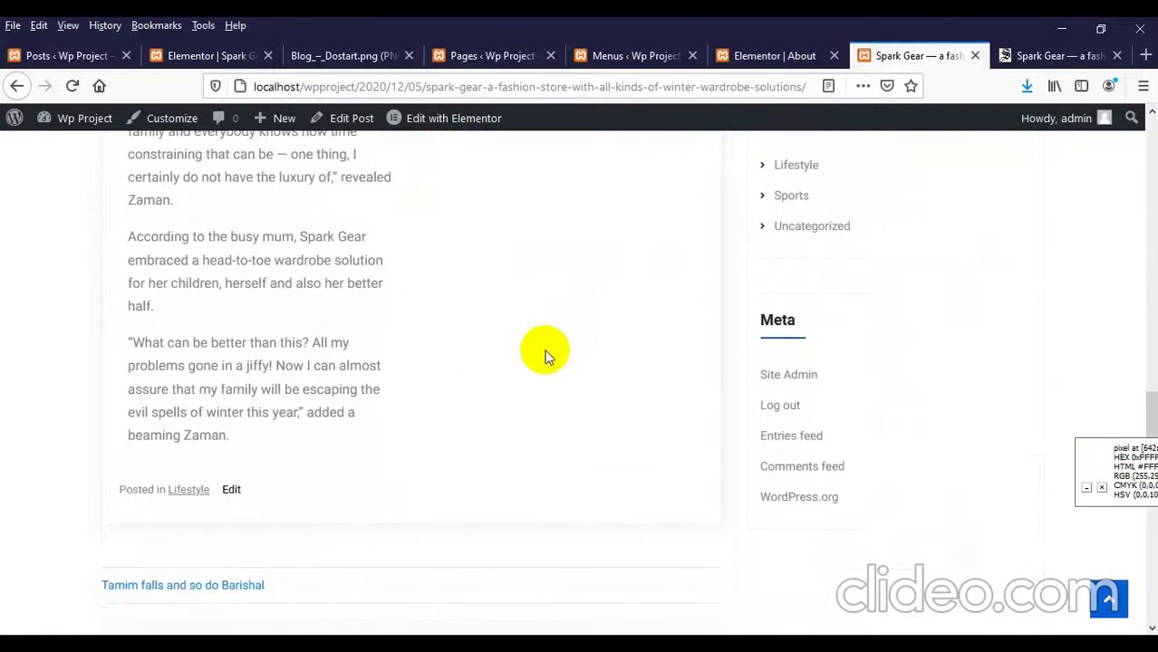
scroll(543, 359, up, 7)
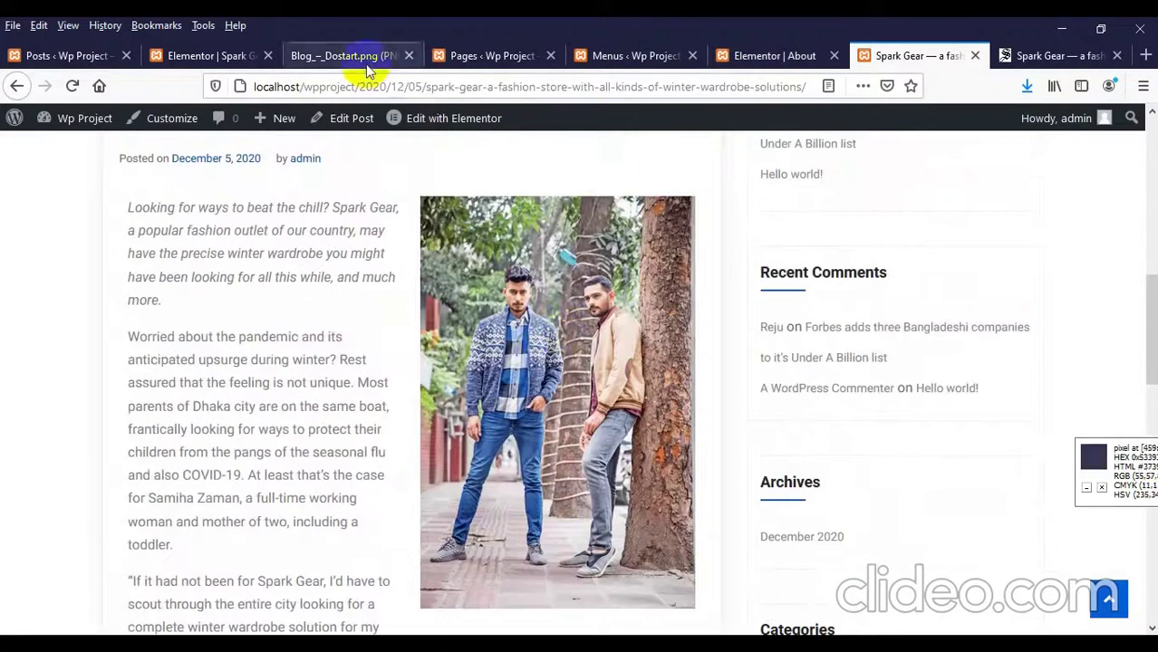
Step: Close the enlarged photo on the Daily Star article and return to the post editor
click(1049, 54)
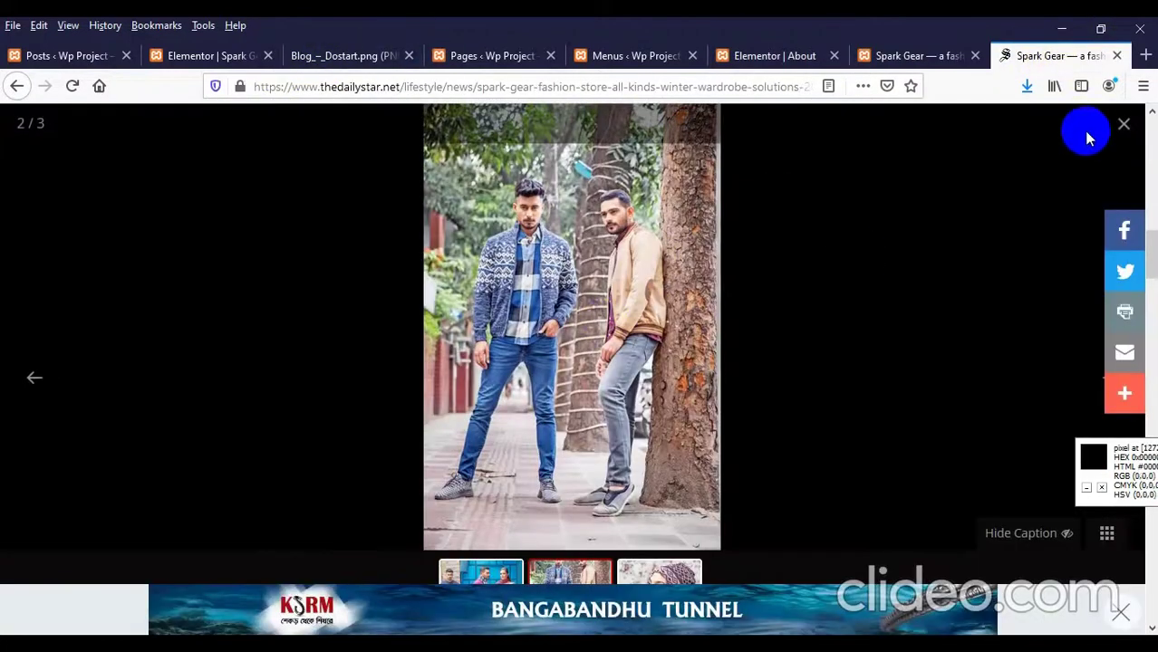
click(1123, 125)
scroll(413, 336, up, 3)
click(201, 303)
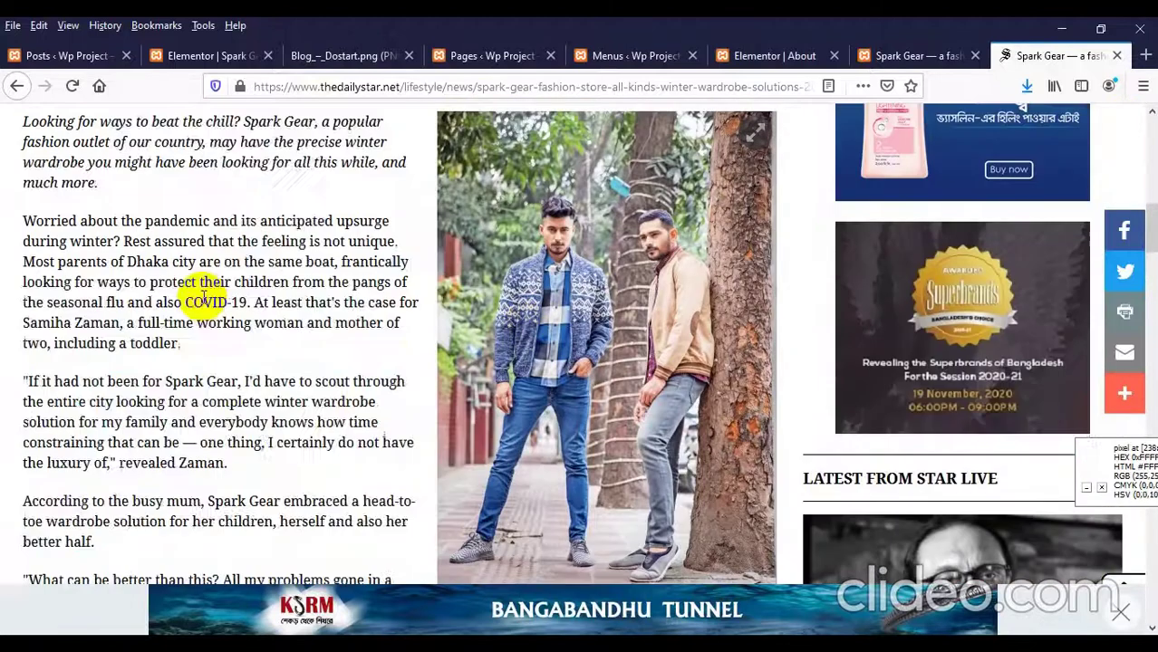
scroll(208, 294, up, 2)
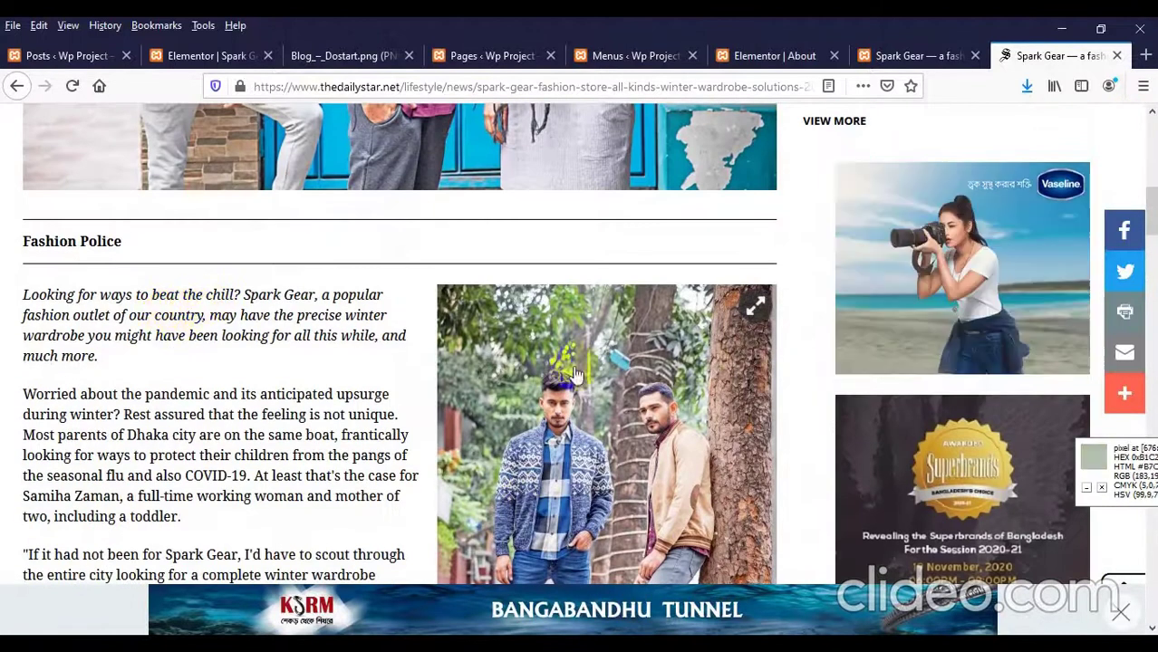
click(209, 56)
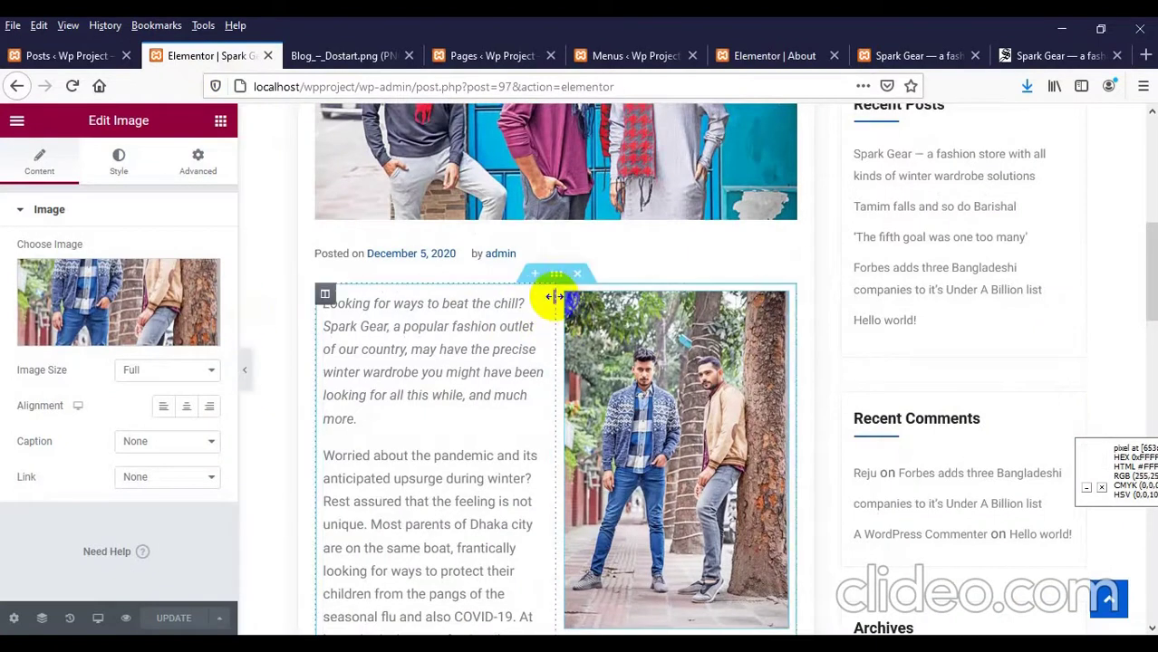
Step: Drag the column divider right so the article text is wider and the photo narrower
drag(553, 297, 588, 308)
scroll(573, 341, down, 2)
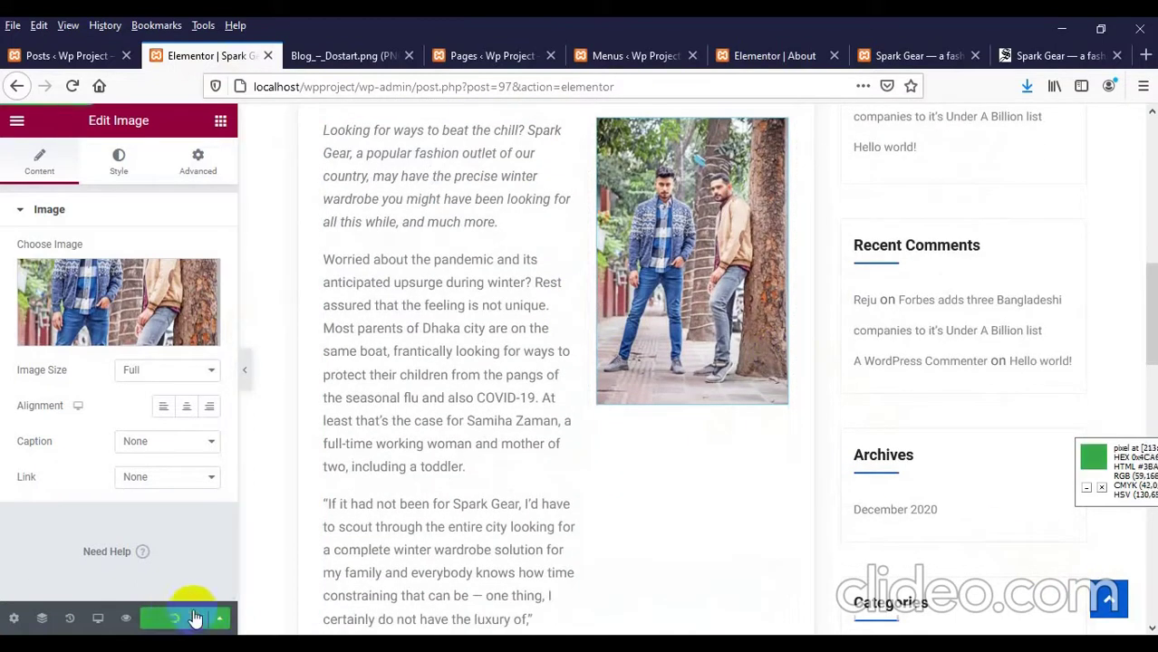
scroll(542, 401, up, 3)
click(905, 54)
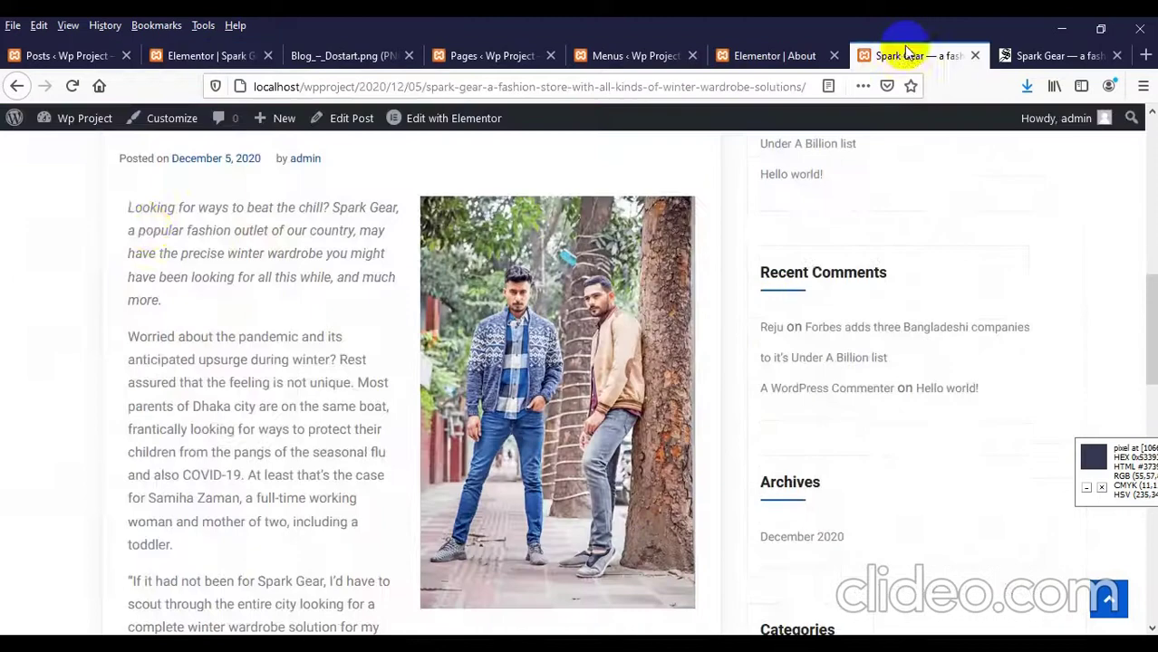
Step: Reload the live Spark Gear post and scroll through its text-and-photo layout
right_click(149, 228)
click(275, 248)
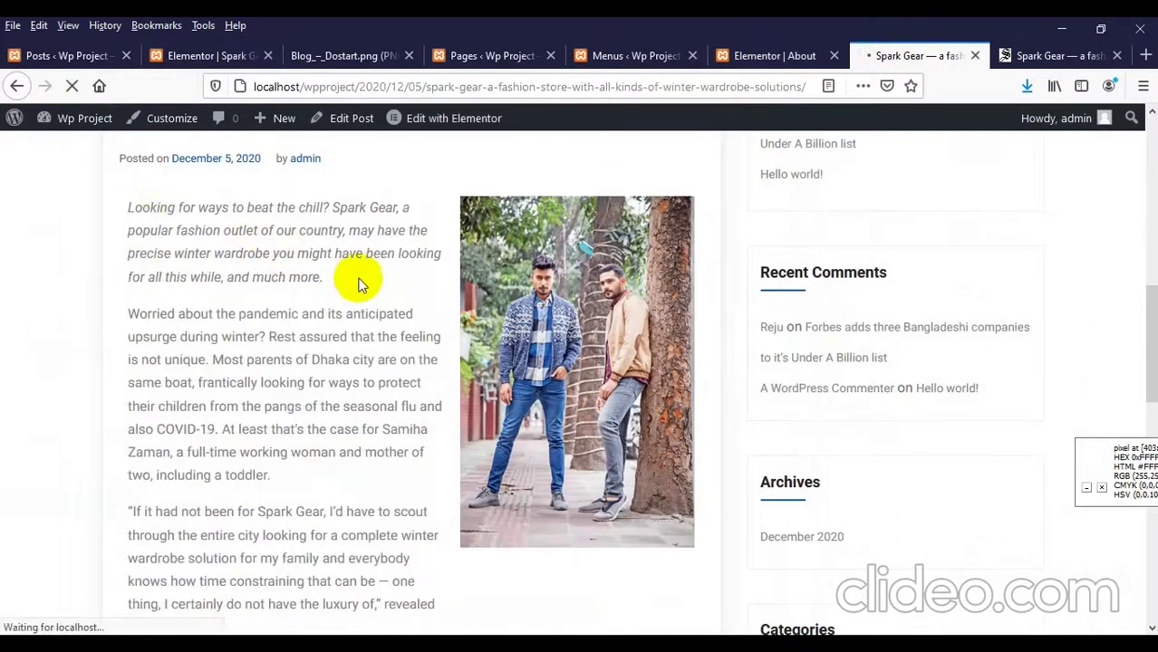
scroll(439, 290, down, 2)
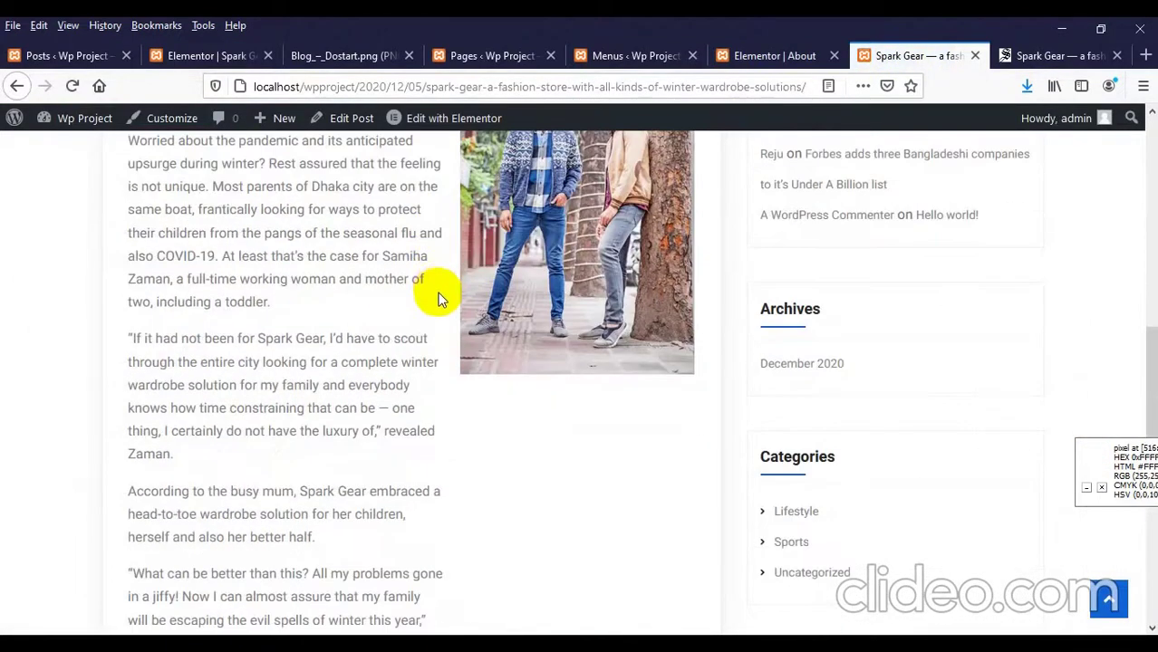
scroll(439, 299, down, 2)
scroll(439, 299, up, 4)
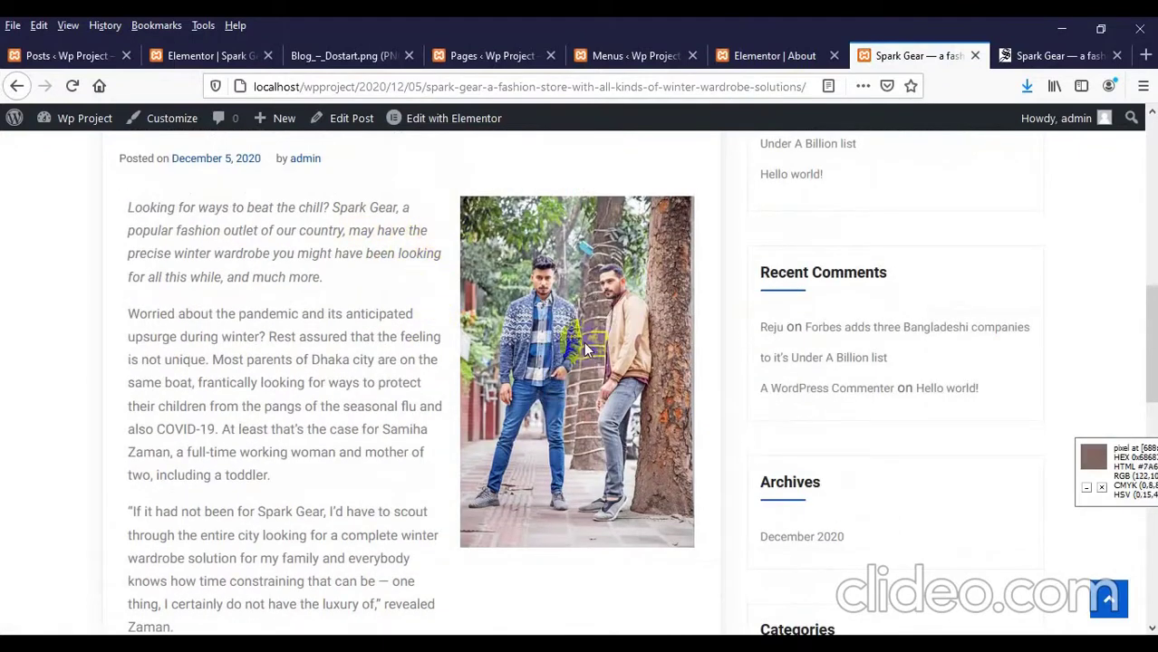
scroll(585, 352, up, 6)
scroll(543, 358, down, 6)
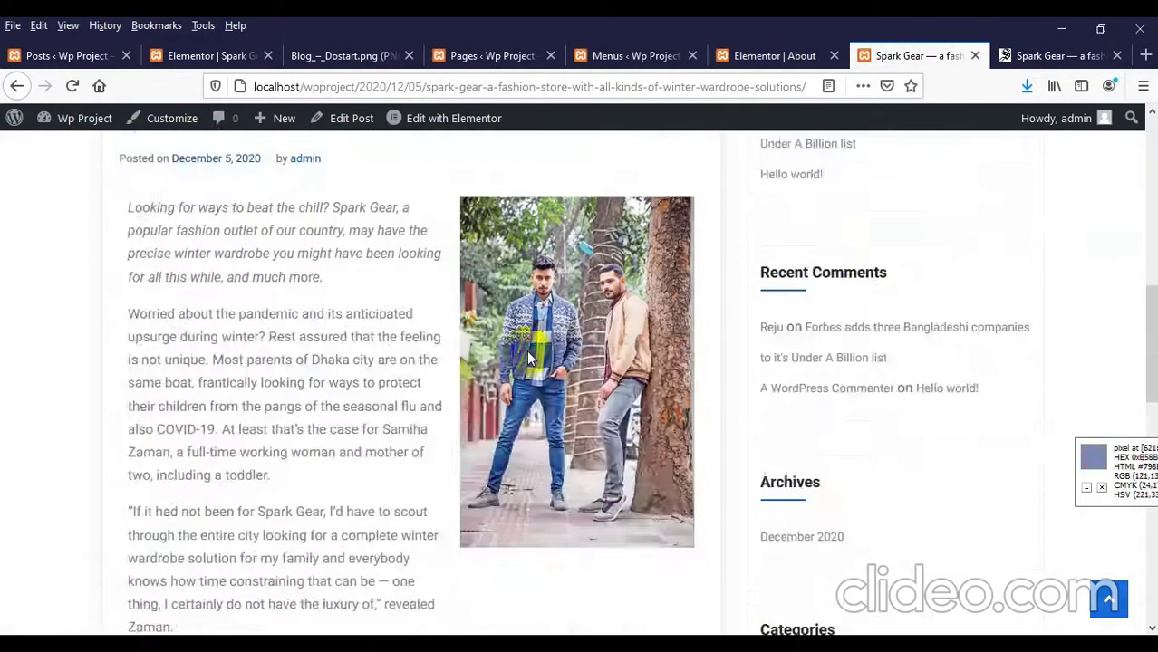
scroll(523, 363, down, 8)
scroll(524, 372, up, 9)
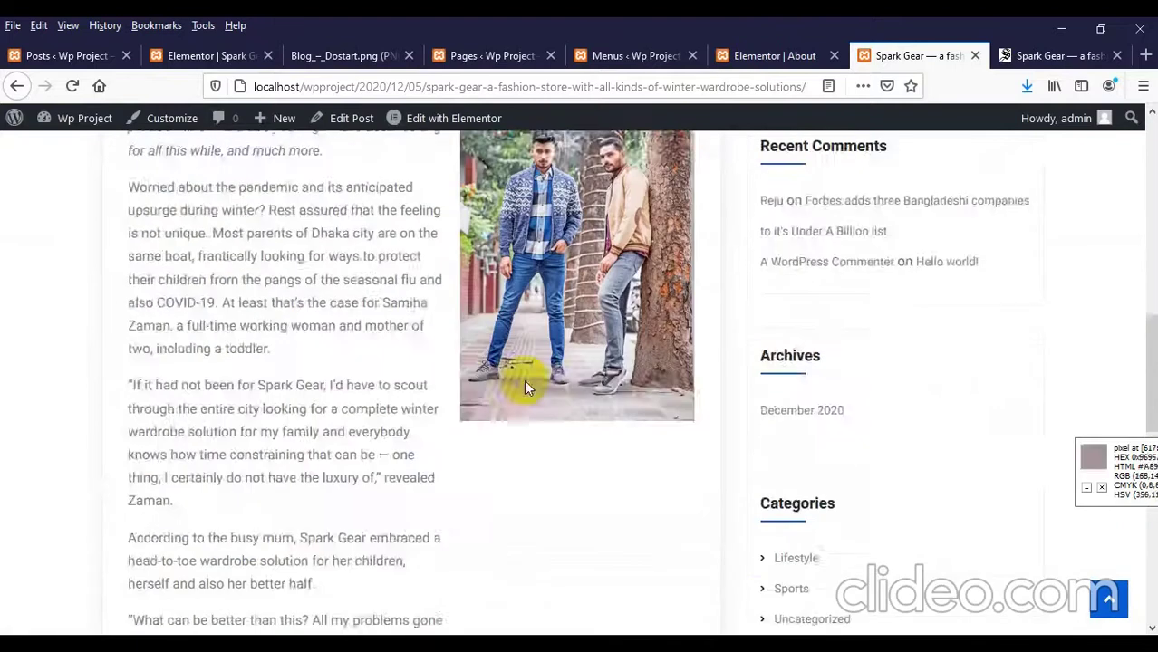
scroll(538, 390, up, 4)
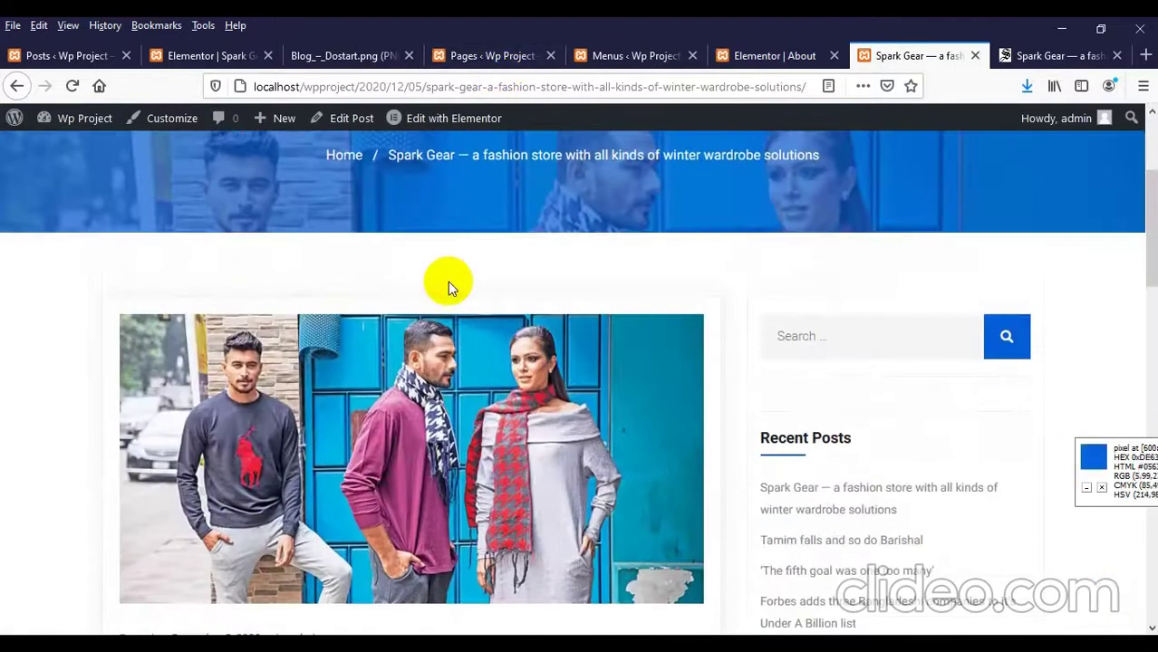
scroll(435, 327, down, 3)
scroll(417, 357, down, 3)
scroll(471, 290, up, 4)
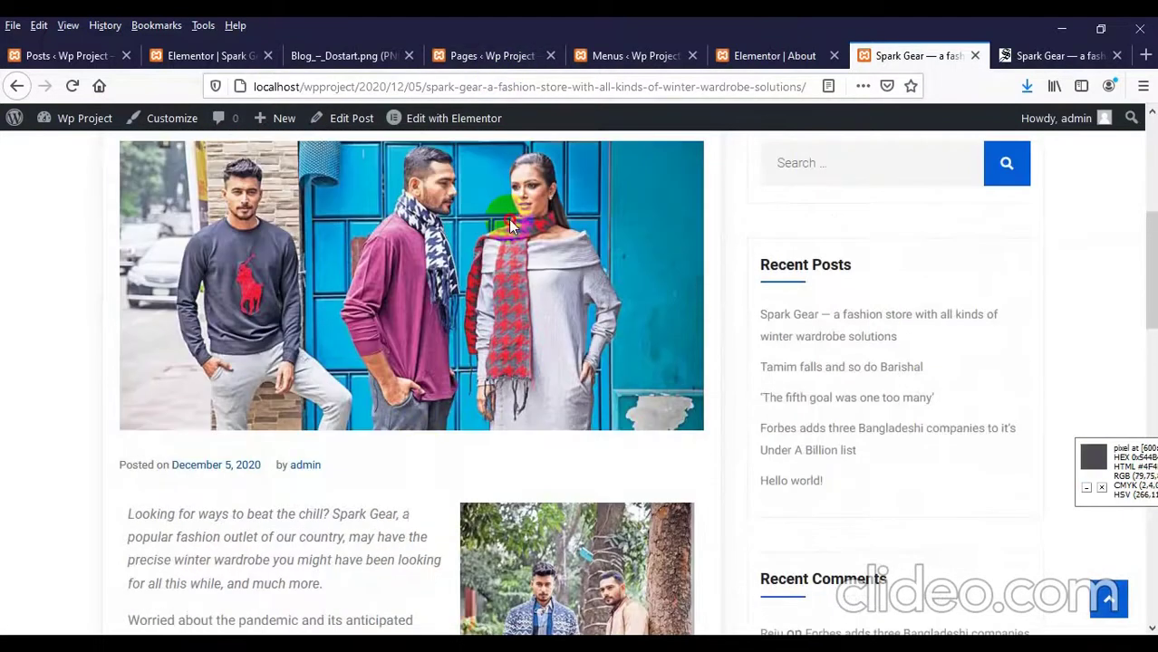
scroll(508, 219, down, 6)
scroll(535, 362, up, 3)
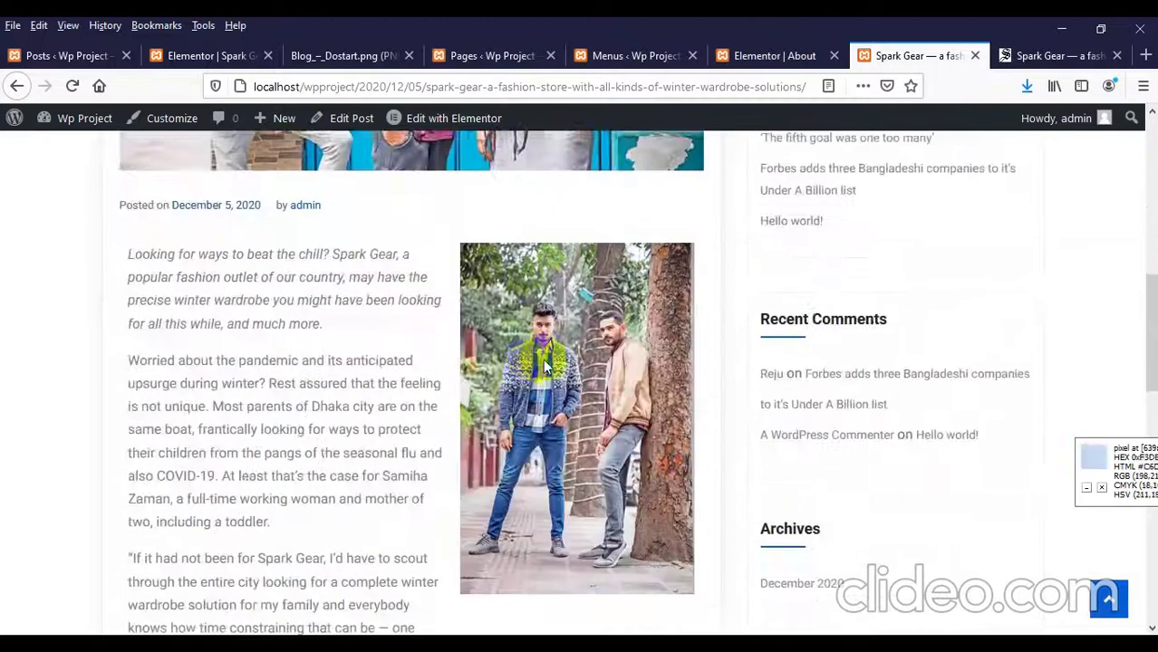
scroll(539, 364, up, 4)
scroll(510, 345, down, 2)
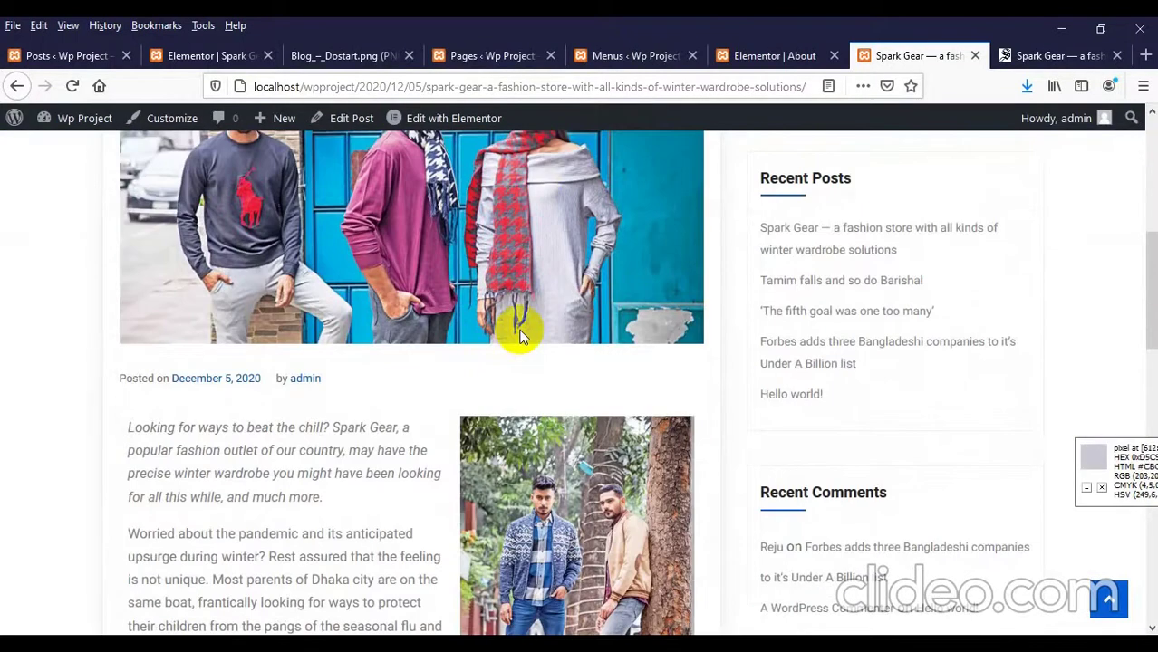
scroll(520, 337, down, 1)
scroll(520, 337, up, 1)
scroll(533, 338, up, 4)
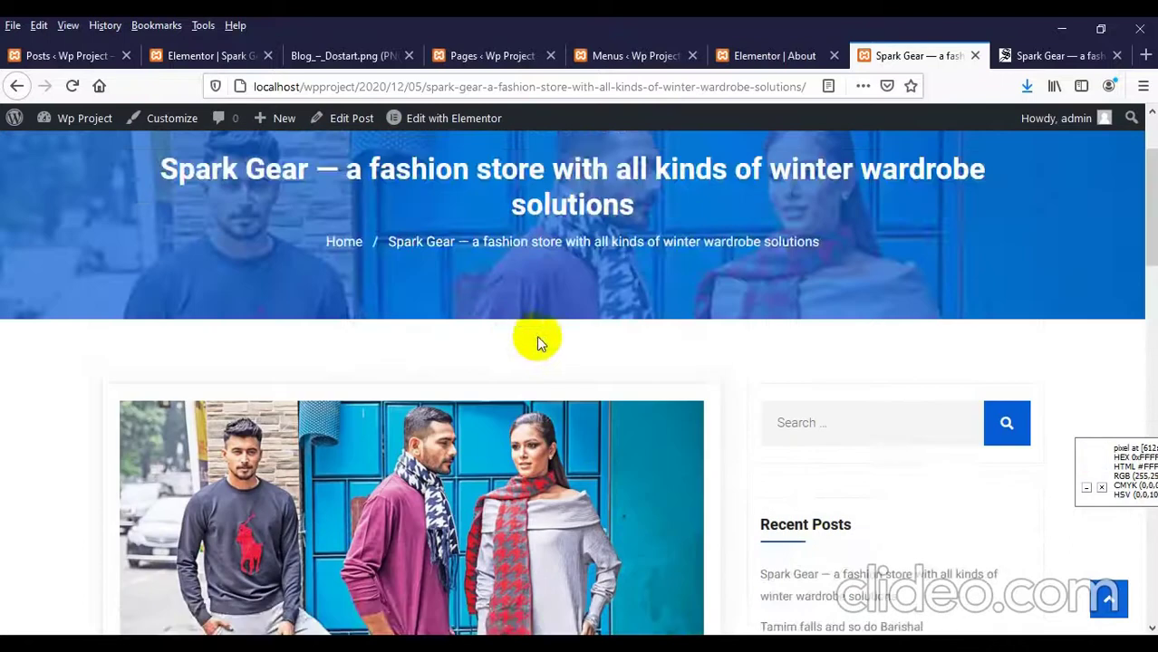
scroll(892, 399, down, 2)
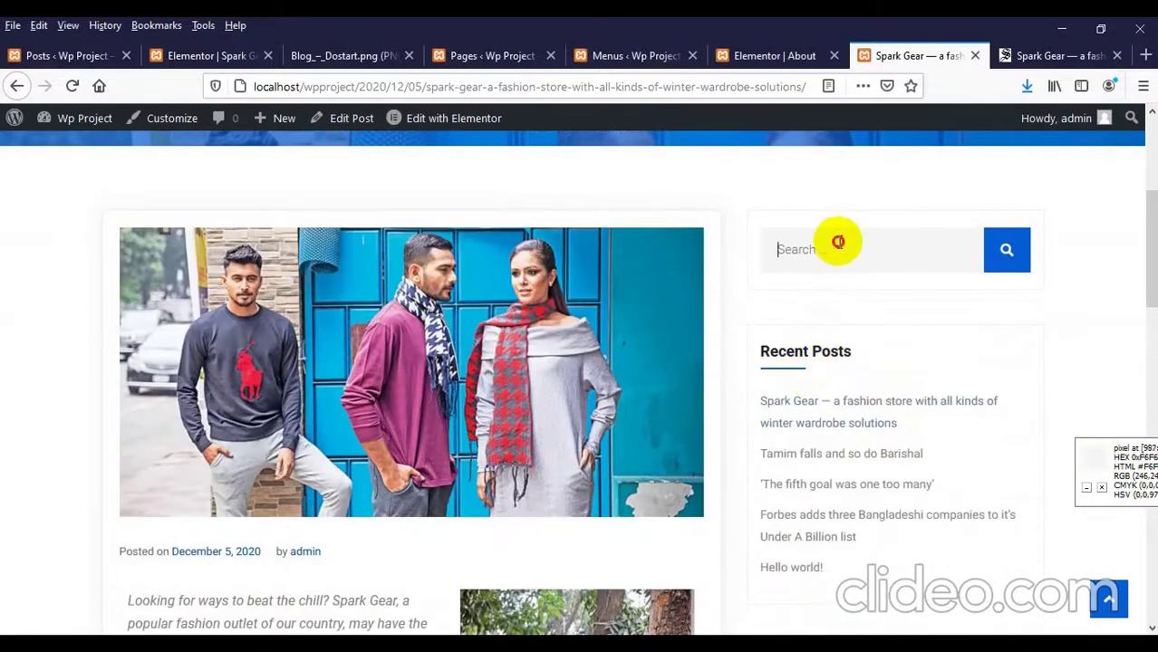
scroll(827, 258, down, 1)
scroll(842, 363, down, 3)
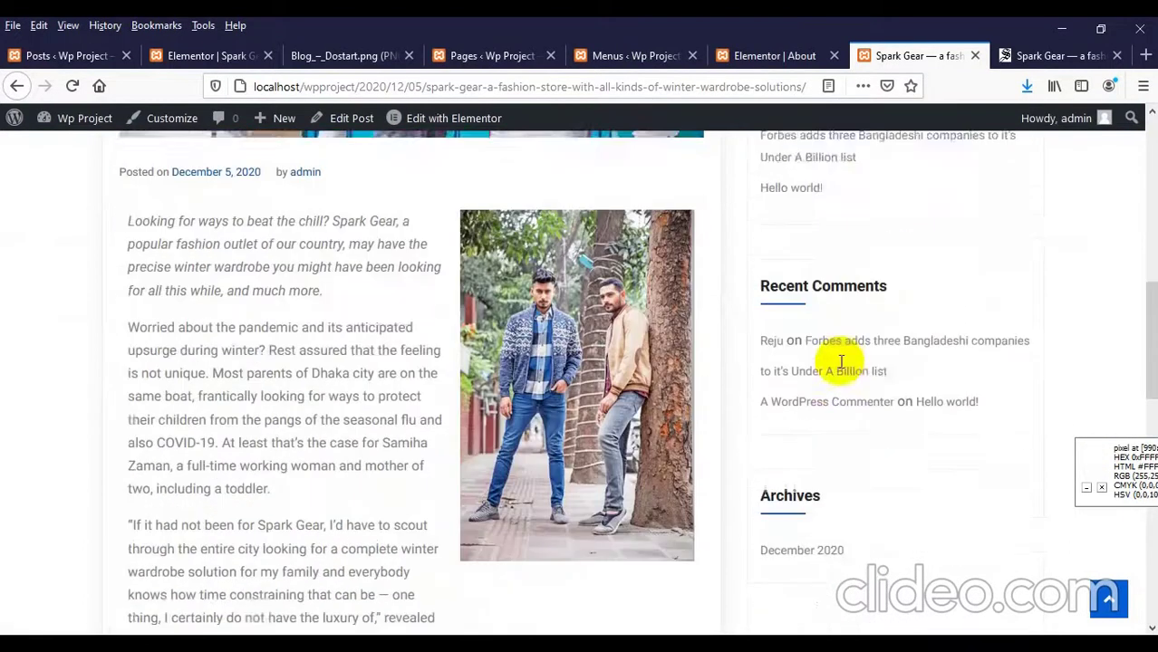
scroll(840, 363, down, 3)
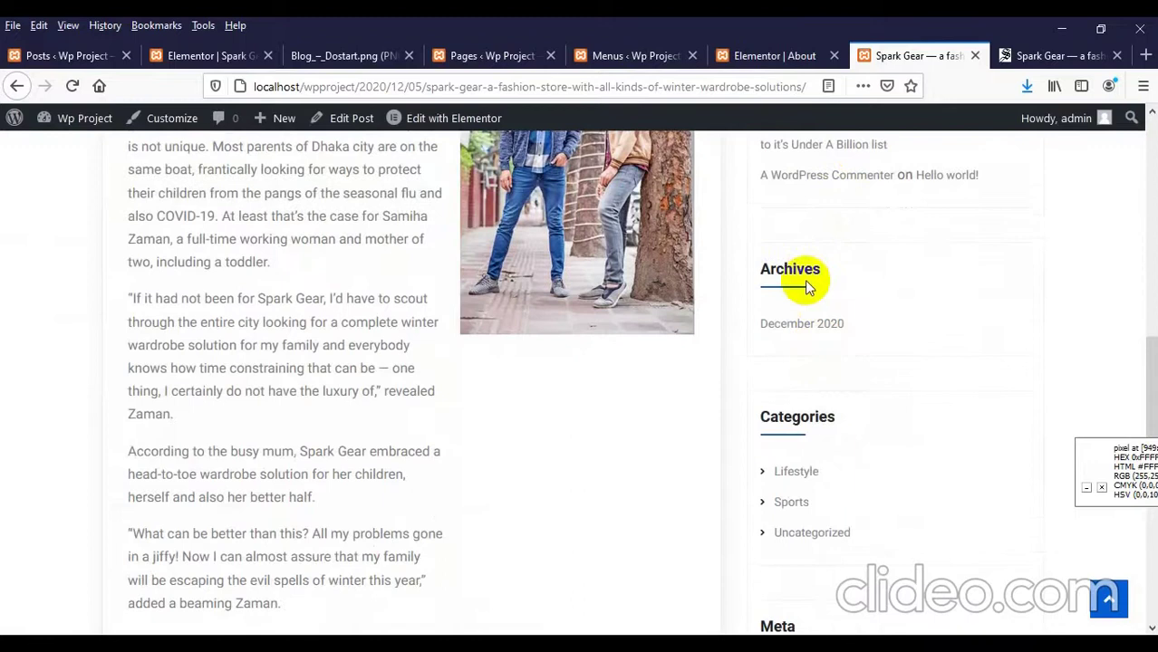
scroll(819, 298, down, 6)
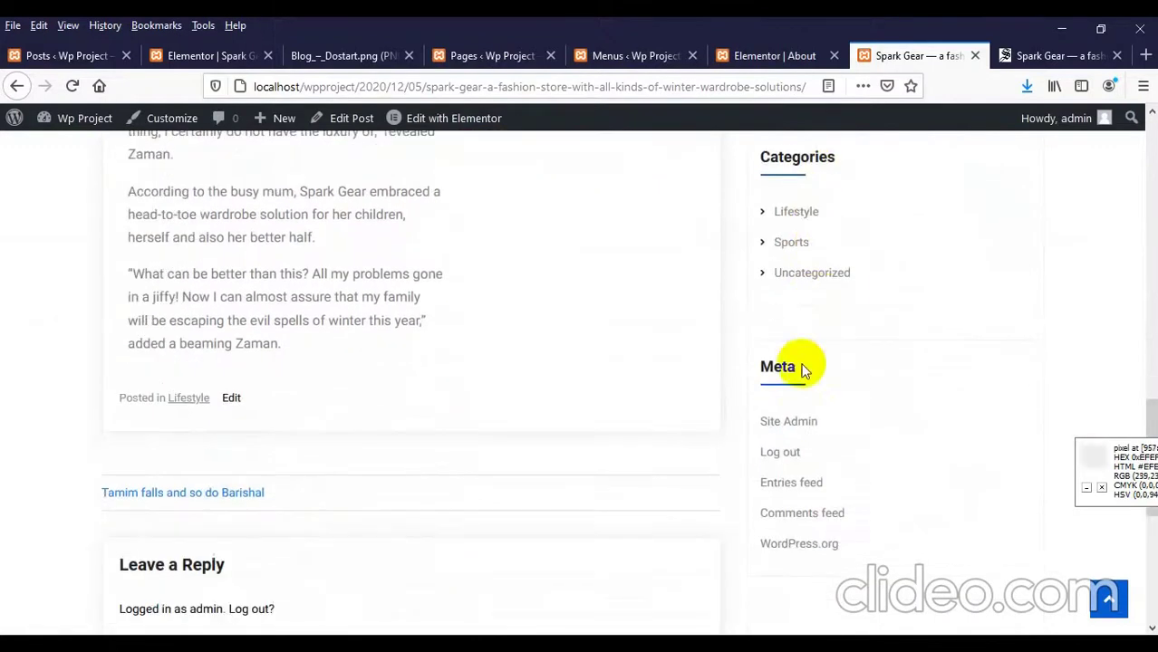
scroll(798, 363, up, 5)
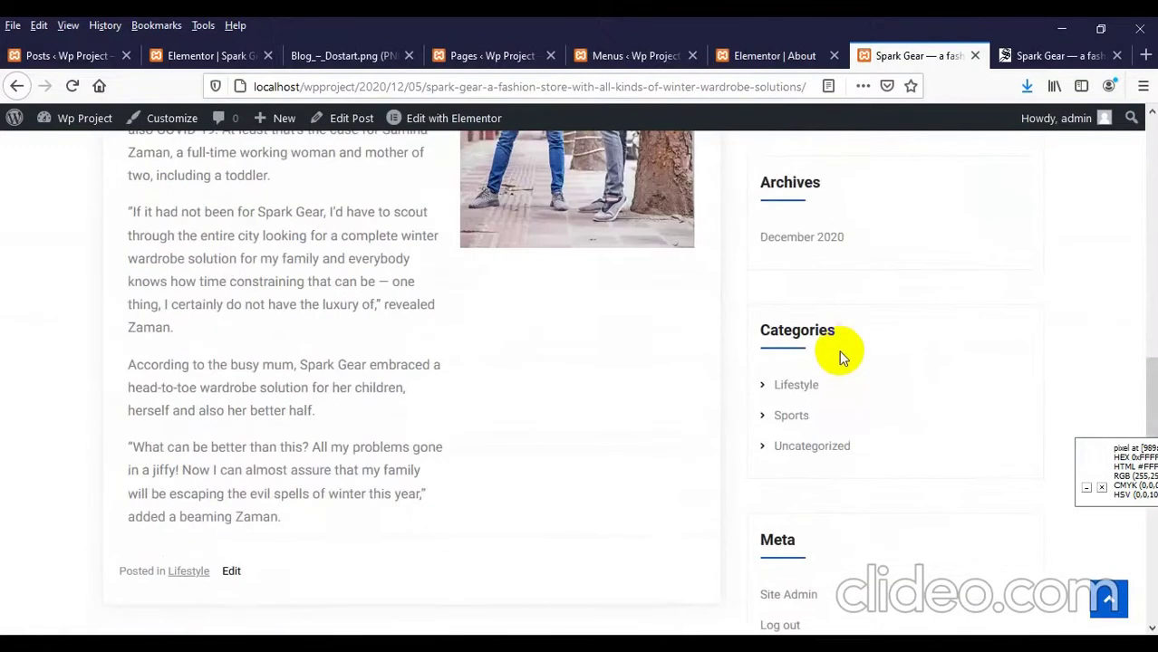
scroll(839, 353, up, 10)
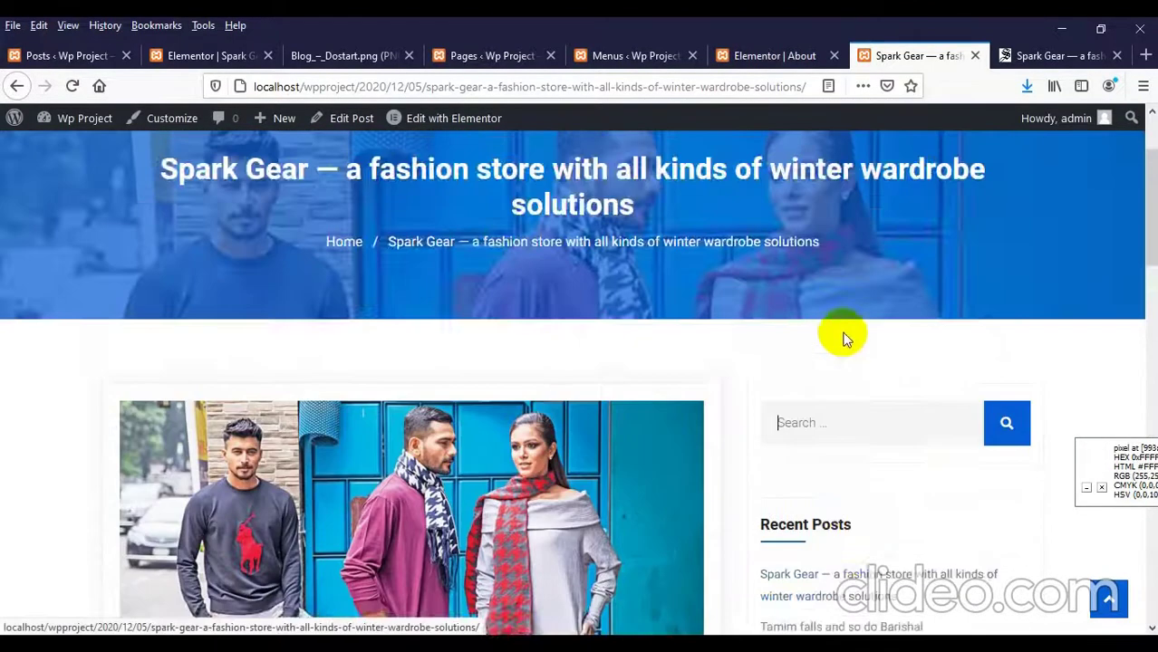
scroll(815, 240, down, 2)
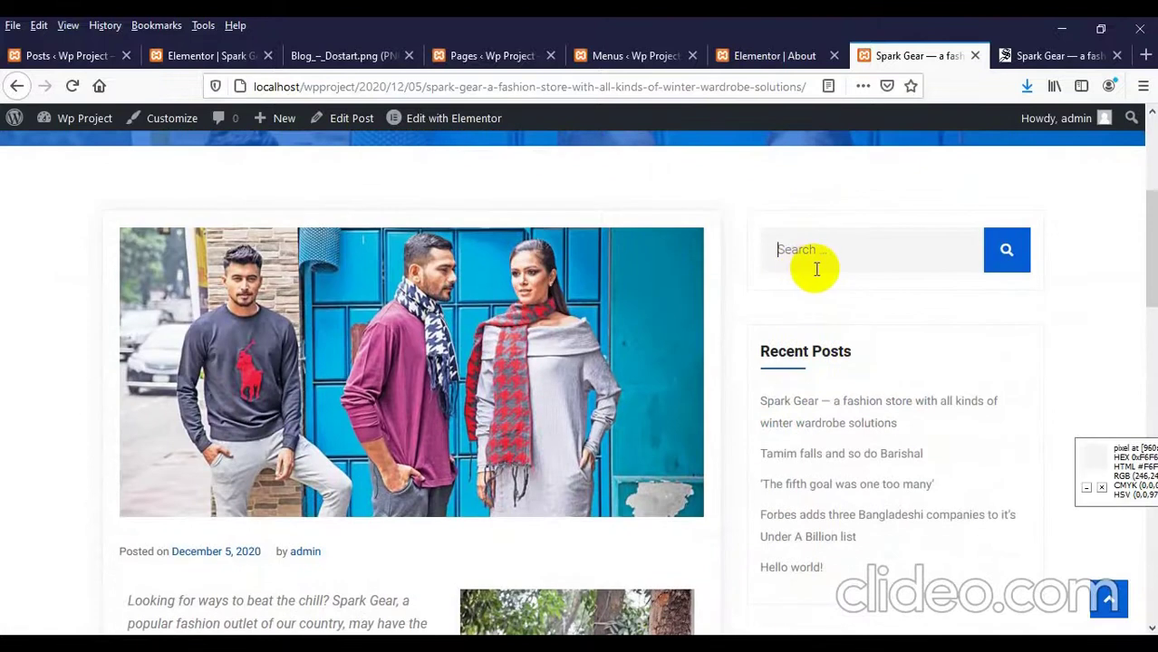
scroll(816, 269, down, 3)
scroll(847, 227, down, 1)
scroll(843, 262, up, 4)
Step: Reload All Posts in the admin to see Spark Gear topping five published posts
click(85, 56)
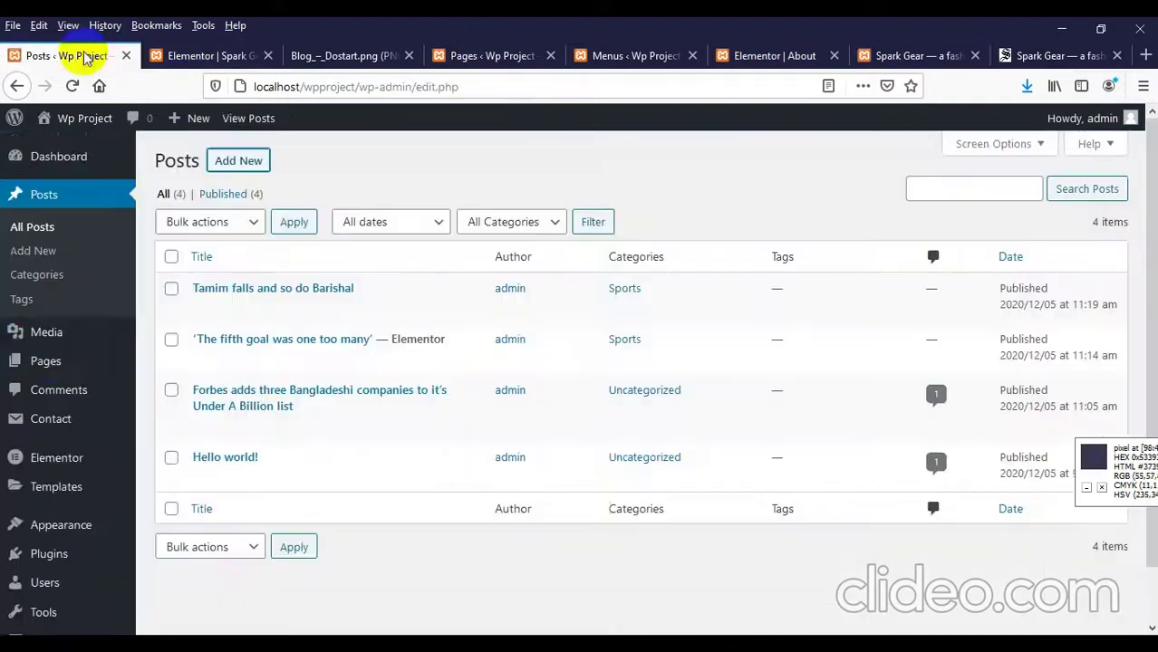
scroll(49, 348, down, 1)
mouse_move(52, 360)
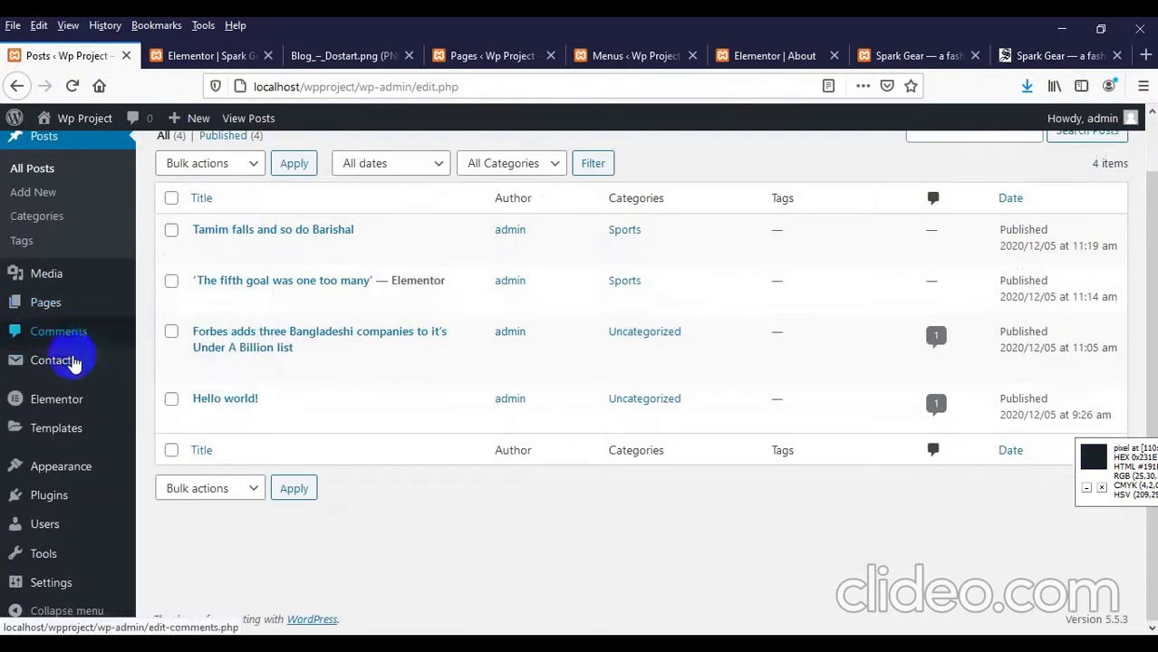
scroll(45, 308, up, 1)
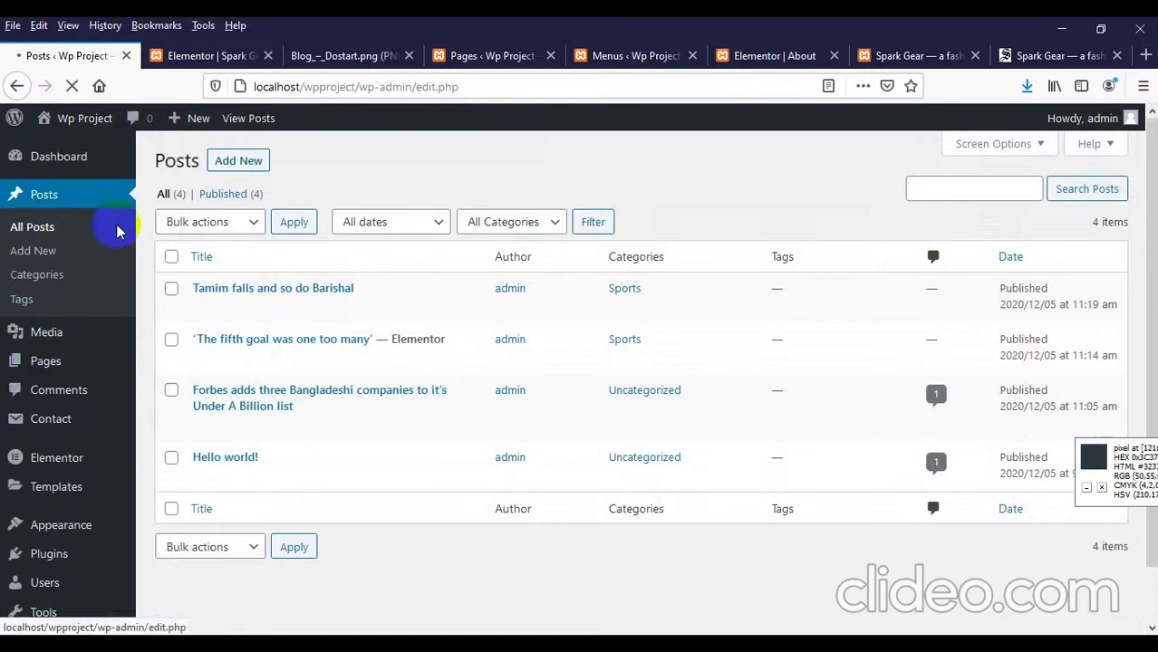
click(109, 227)
scroll(344, 299, down, 1)
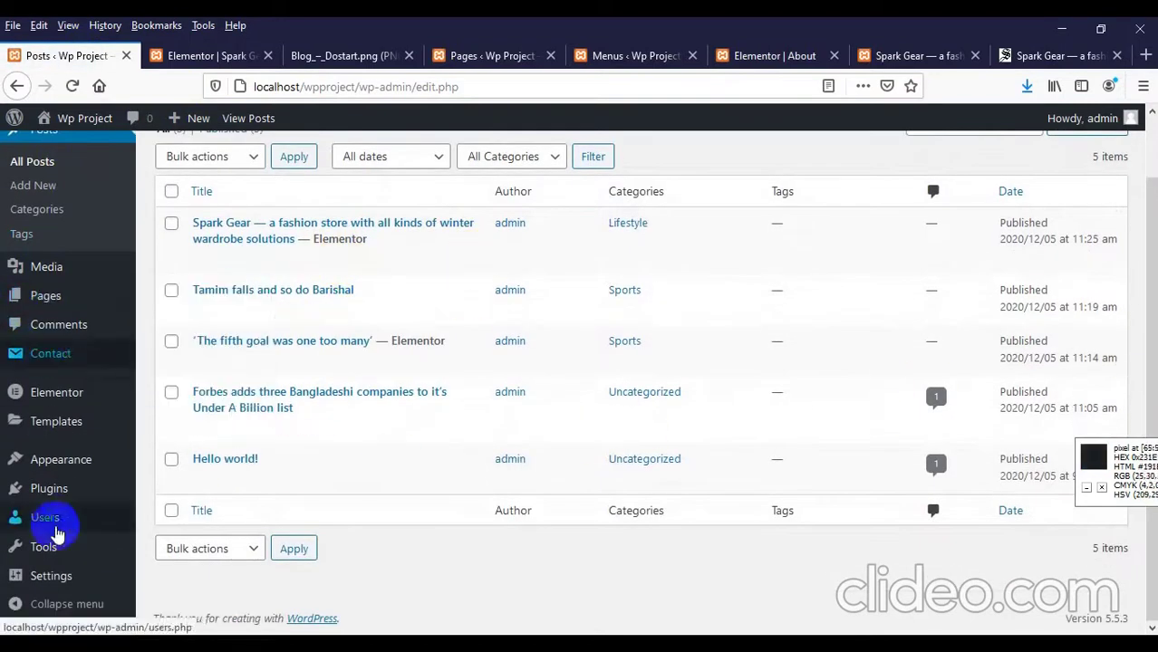
mouse_move(67, 503)
mouse_move(76, 466)
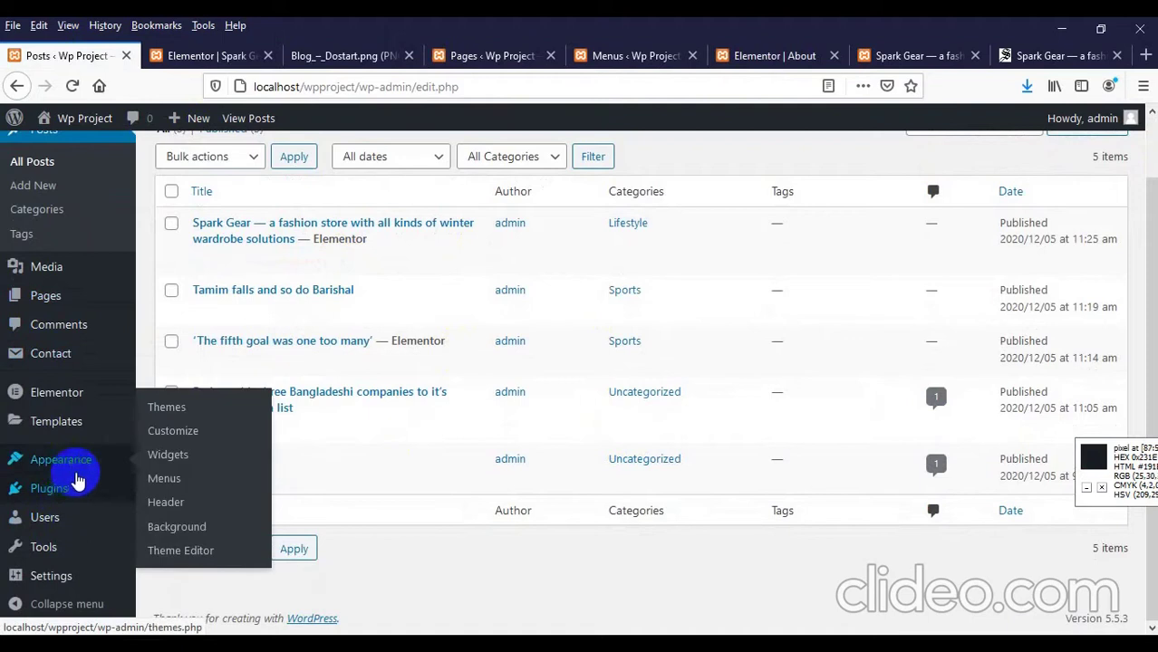
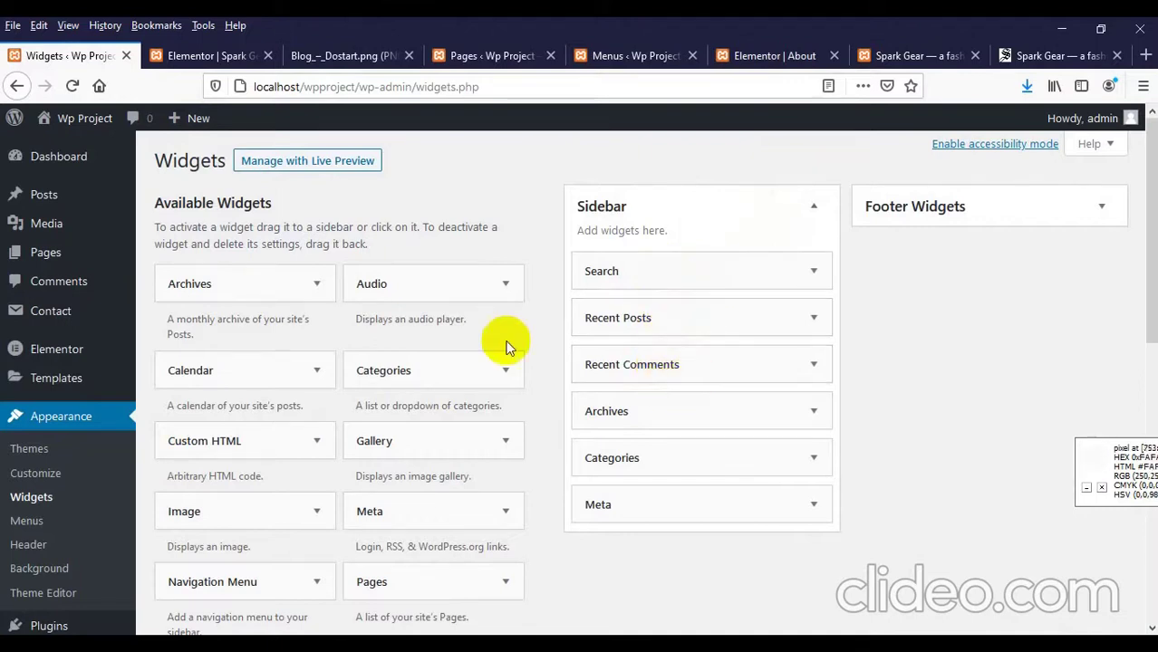
Step: Add a Calendar widget titled 'My Calendar' to the sidebar above Search and save it
scroll(404, 333, down, 3)
scroll(310, 435, up, 3)
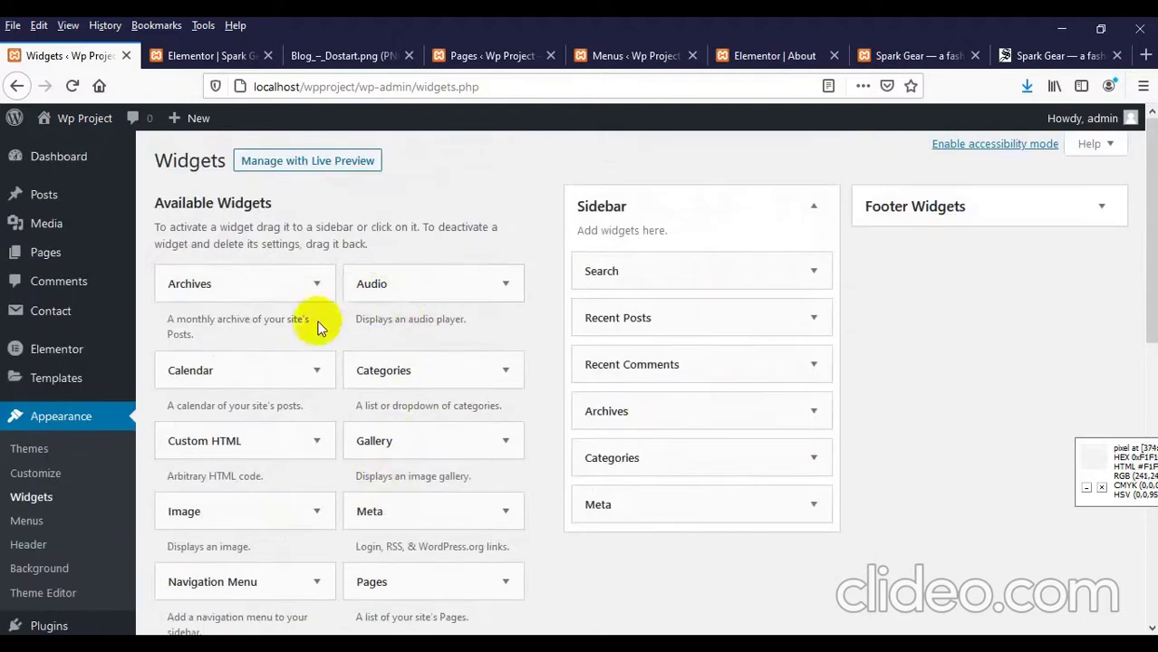
scroll(336, 368, down, 1)
drag(227, 292, 659, 184)
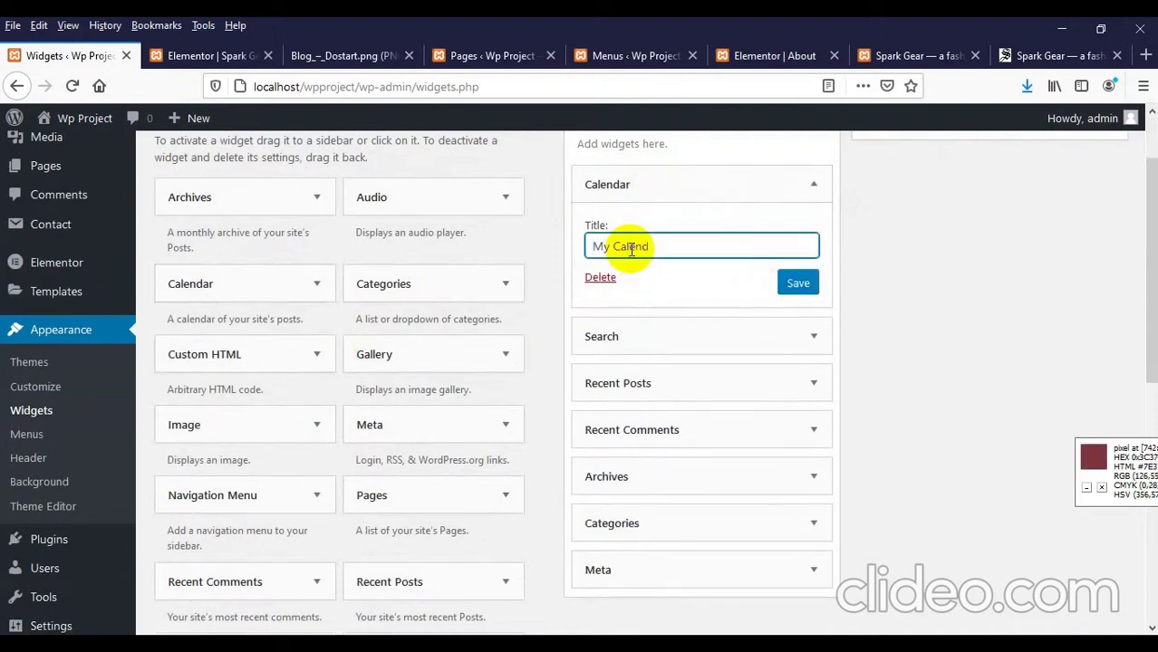
click(804, 291)
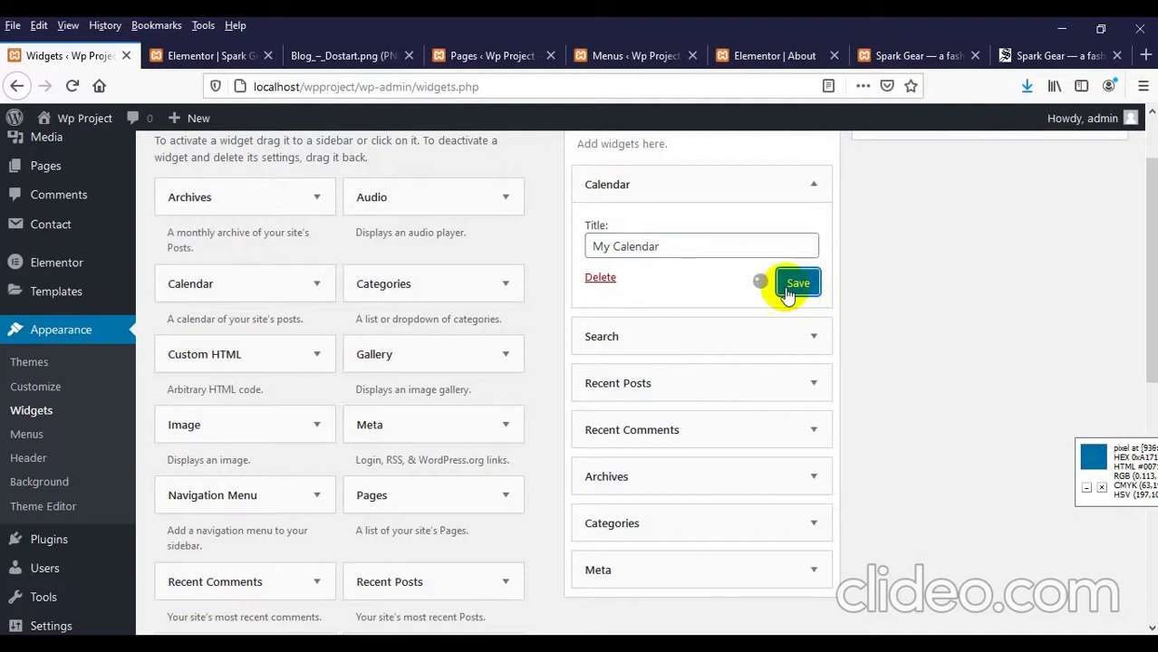
Step: Bring up the Spark Gear post page on the live site
scroll(543, 136, up, 2)
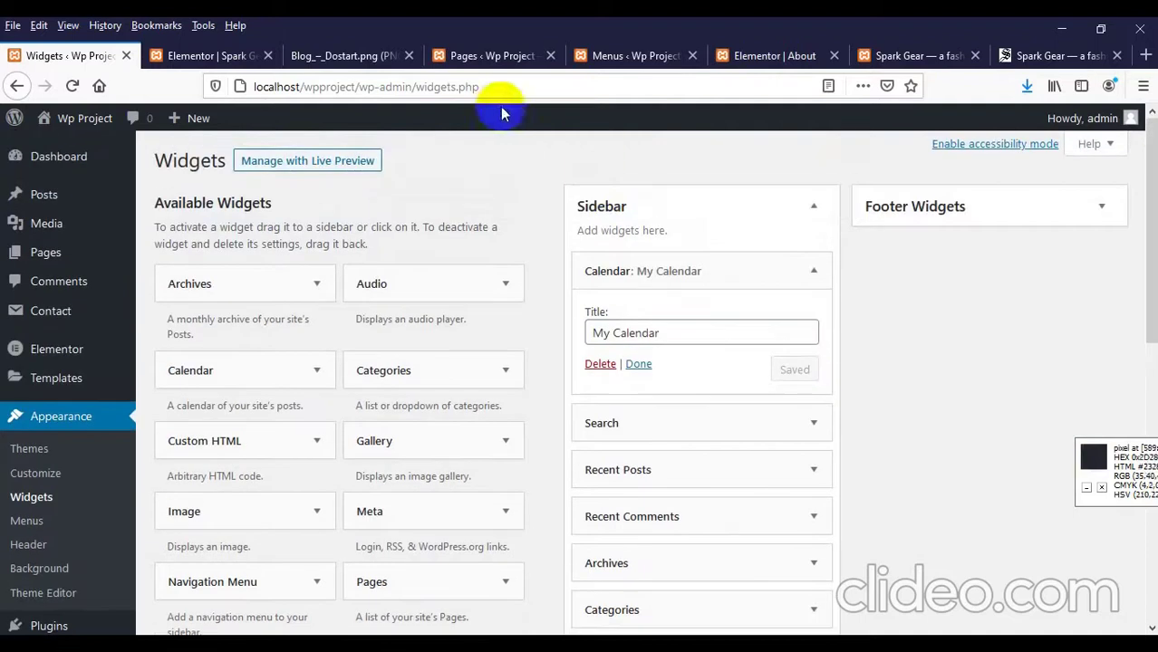
click(879, 57)
scroll(228, 292, up, 3)
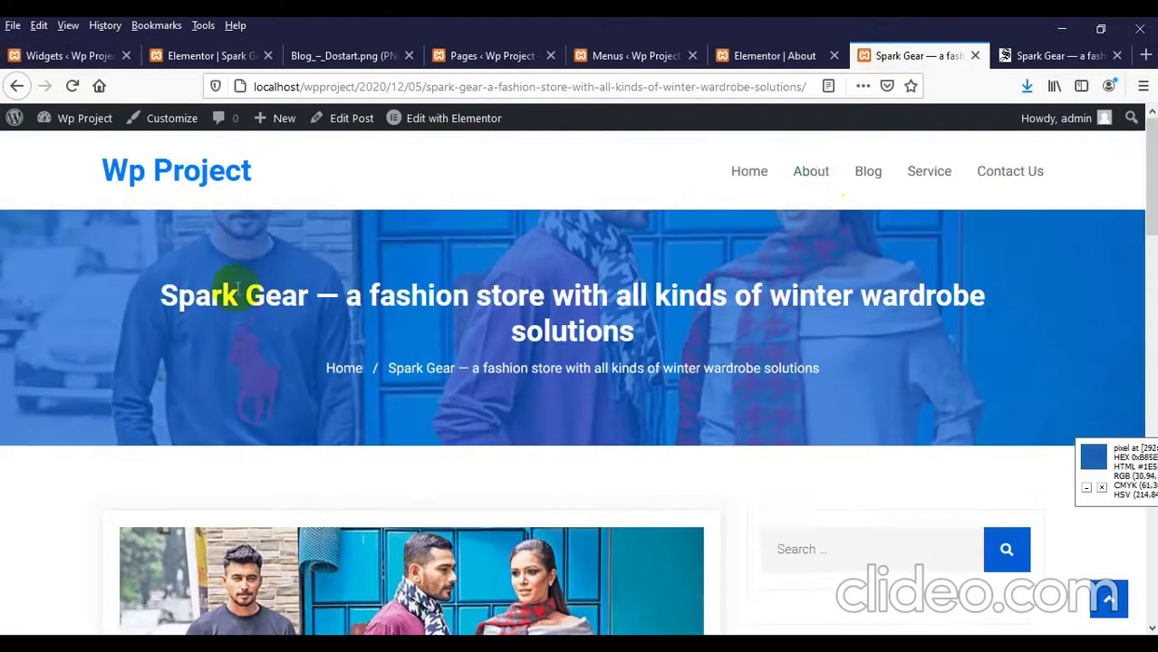
Step: Open the Blog page and scroll to find the My Calendar widget in the sidebar
click(858, 179)
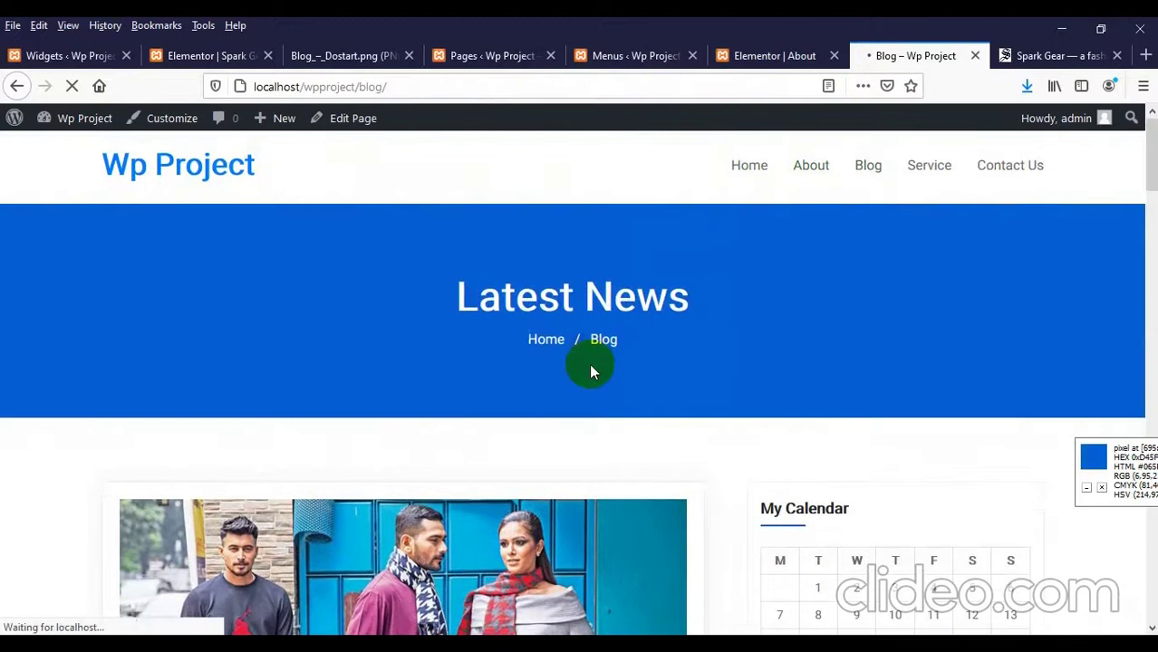
scroll(589, 366, down, 4)
scroll(592, 373, up, 1)
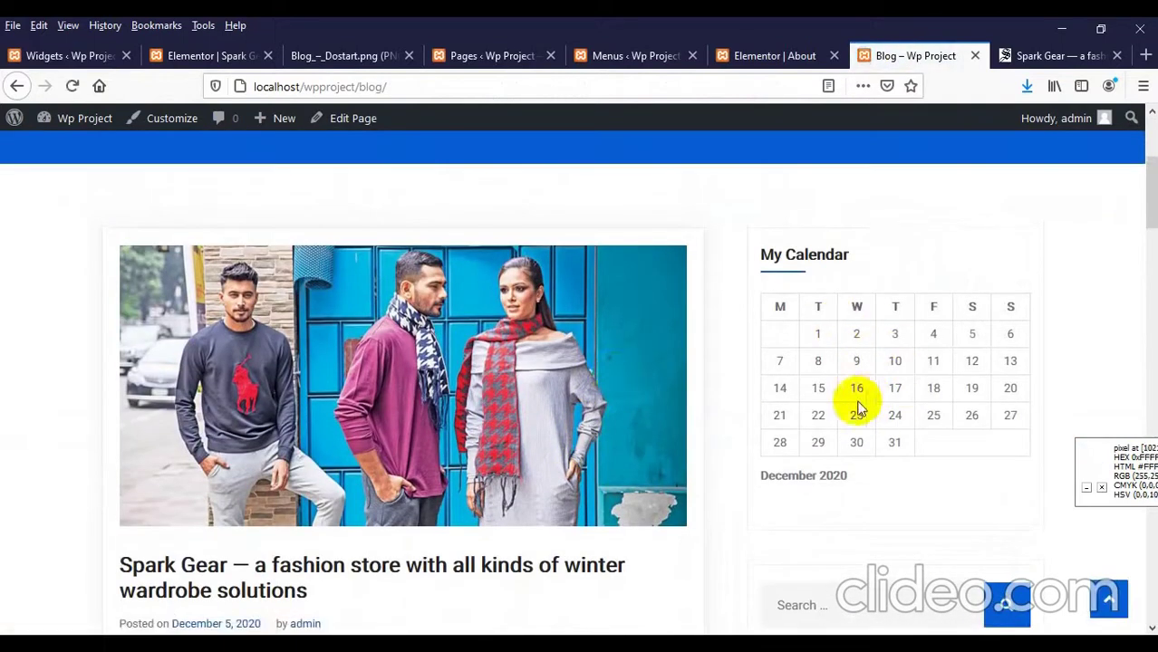
scroll(815, 462, down, 3)
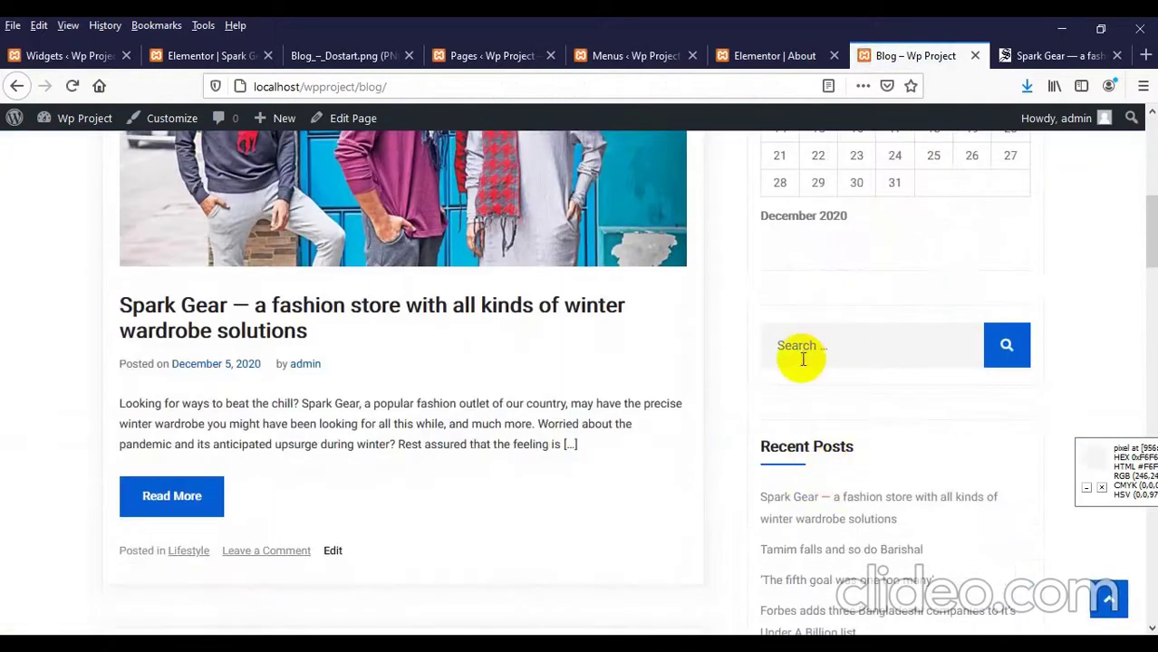
scroll(833, 363, up, 2)
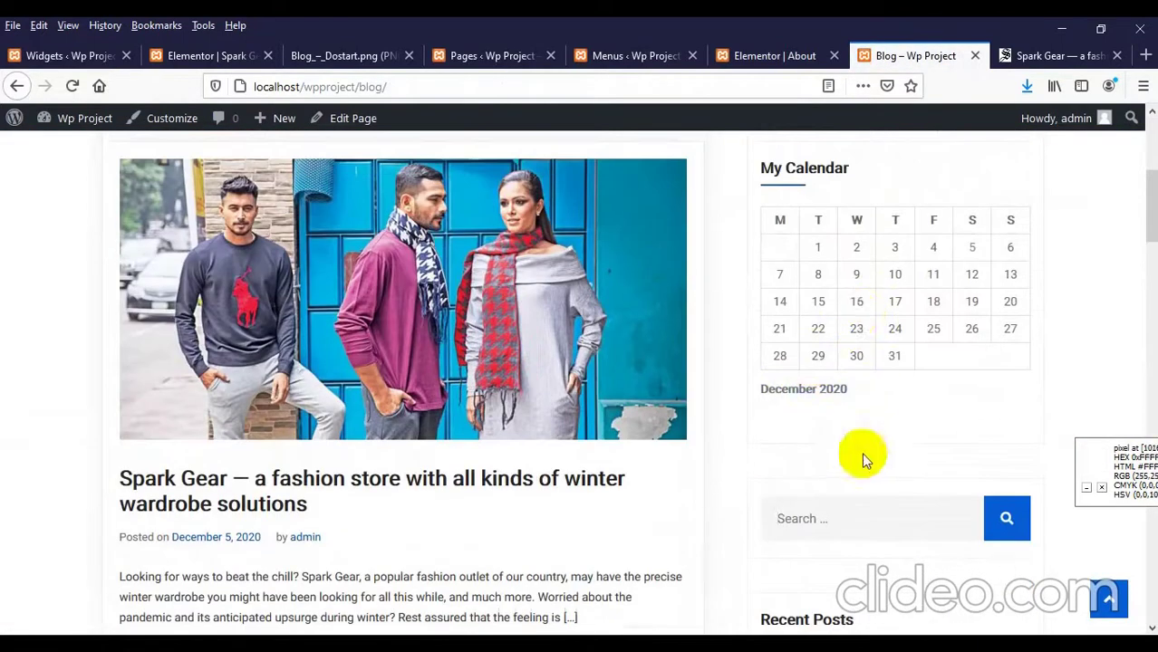
scroll(862, 453, down, 4)
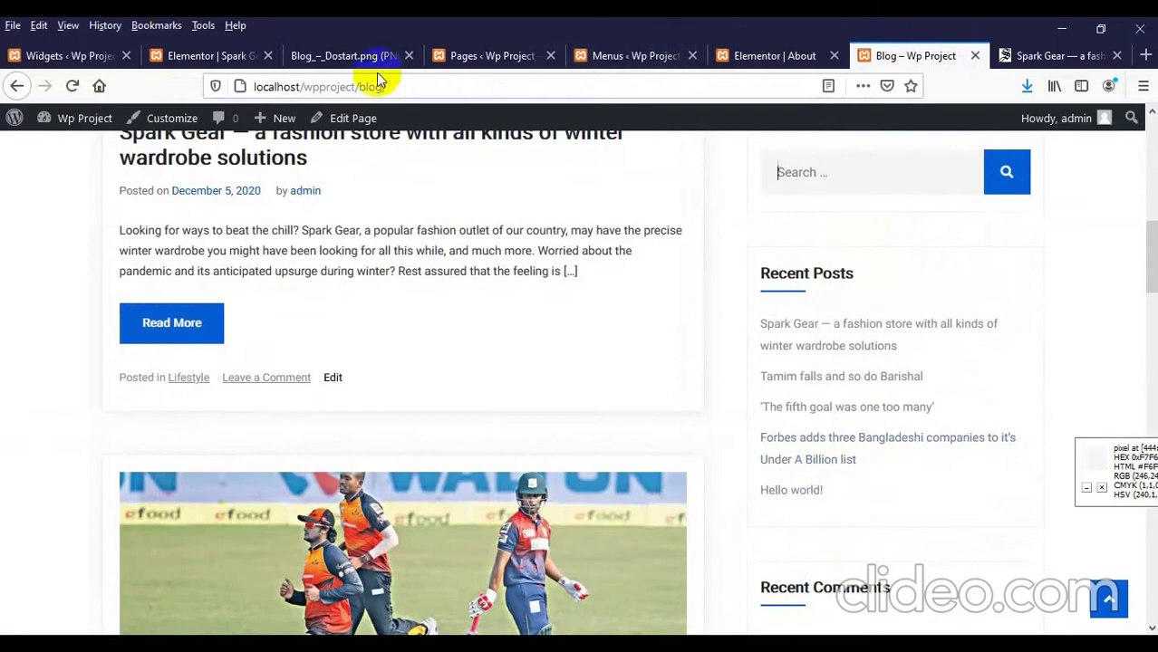
Step: Return to the Widgets admin screen
click(54, 56)
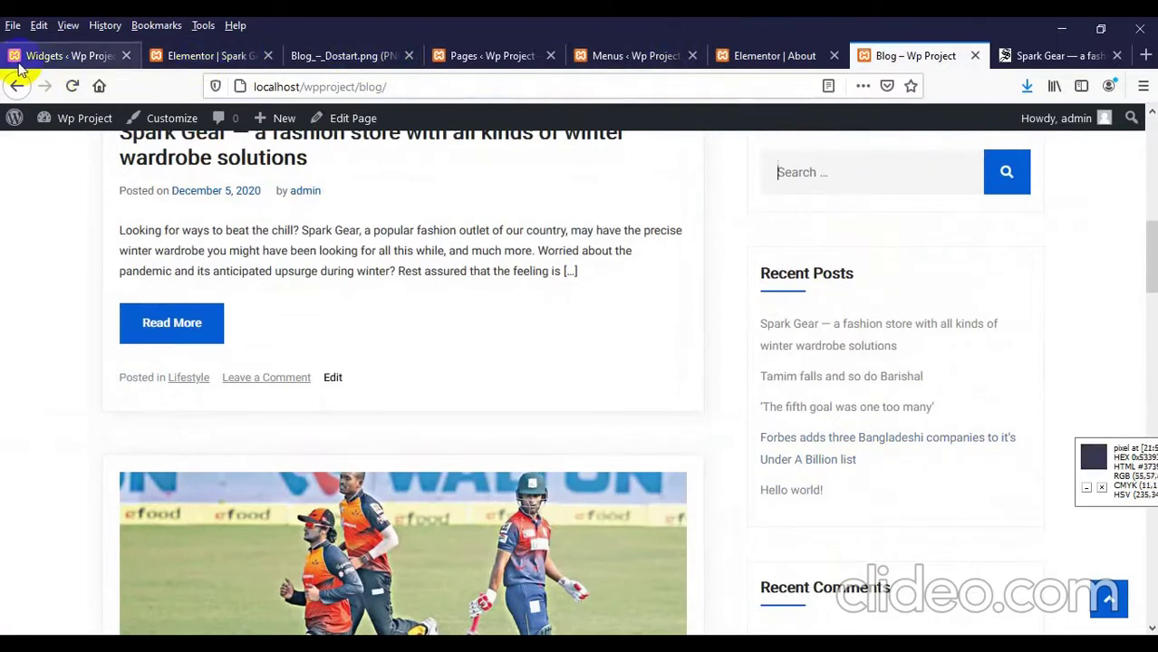
scroll(181, 331, down, 3)
scroll(773, 469, up, 3)
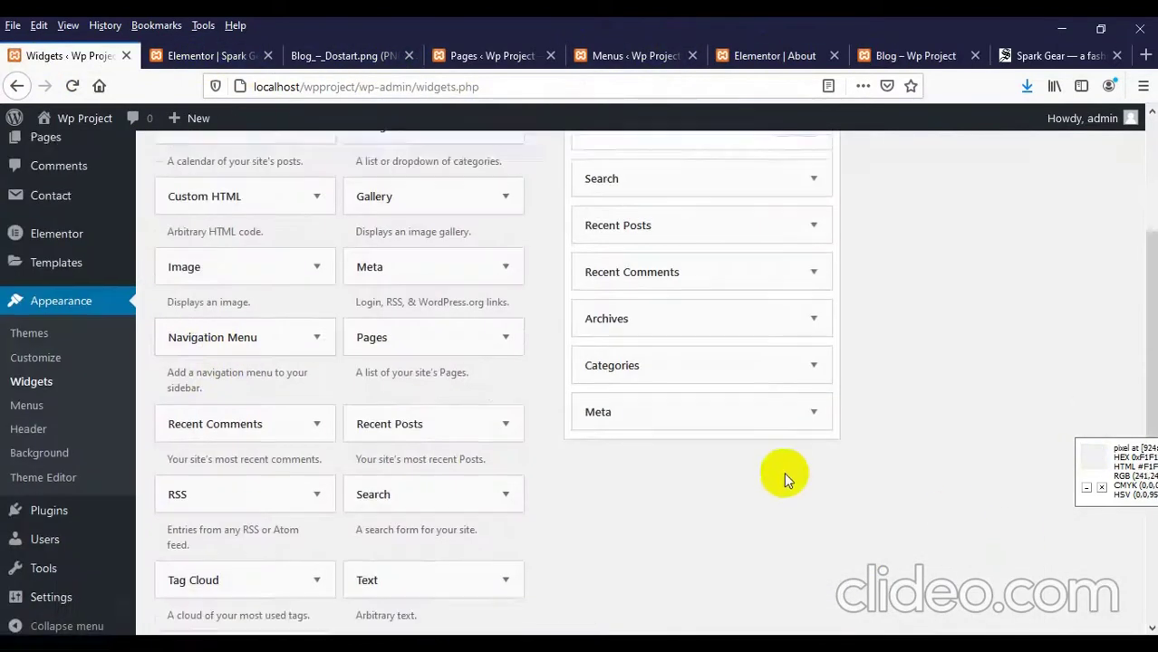
Step: Delete the My Calendar and Search widgets from the sidebar, then go back to the blog page
click(600, 367)
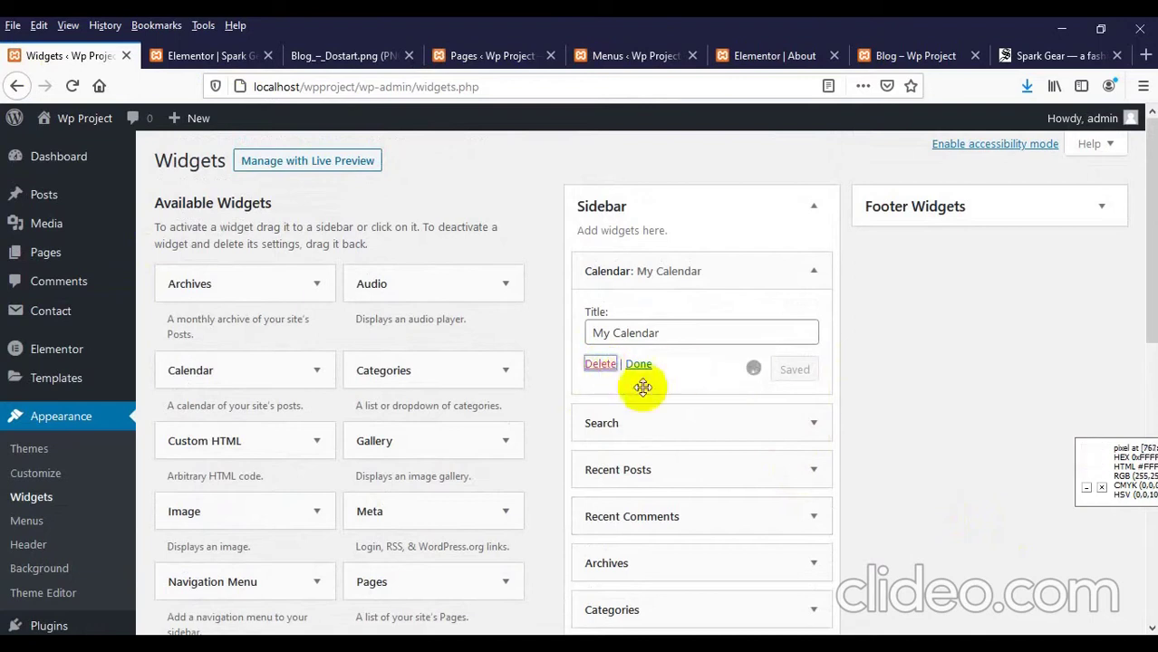
click(814, 271)
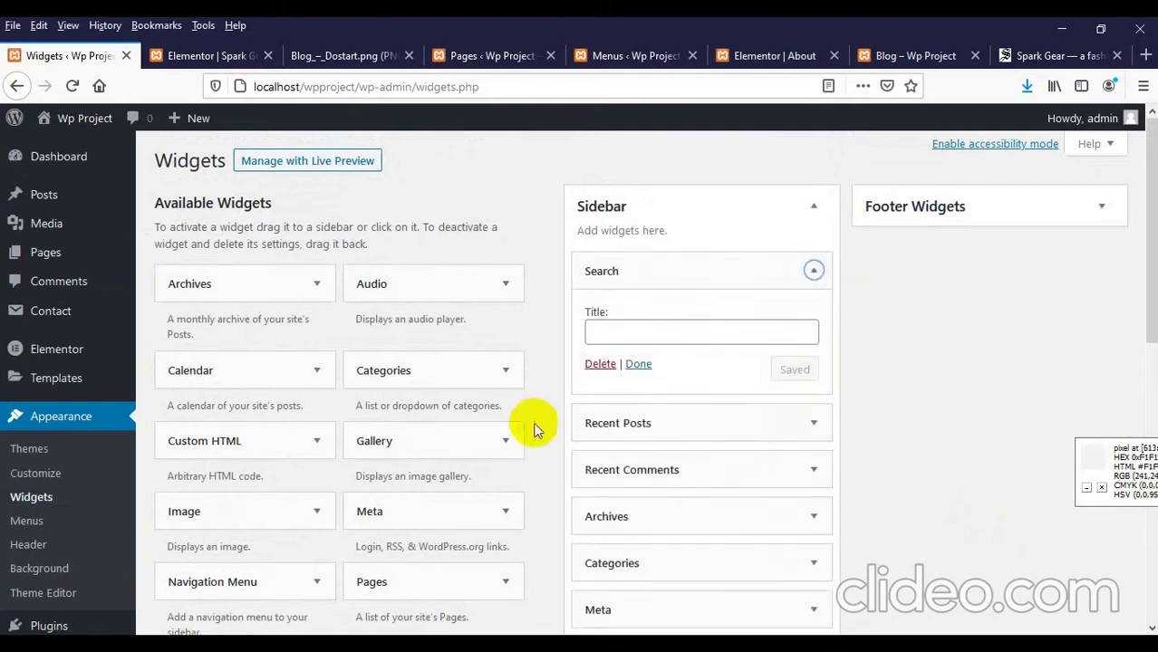
scroll(877, 395, down, 3)
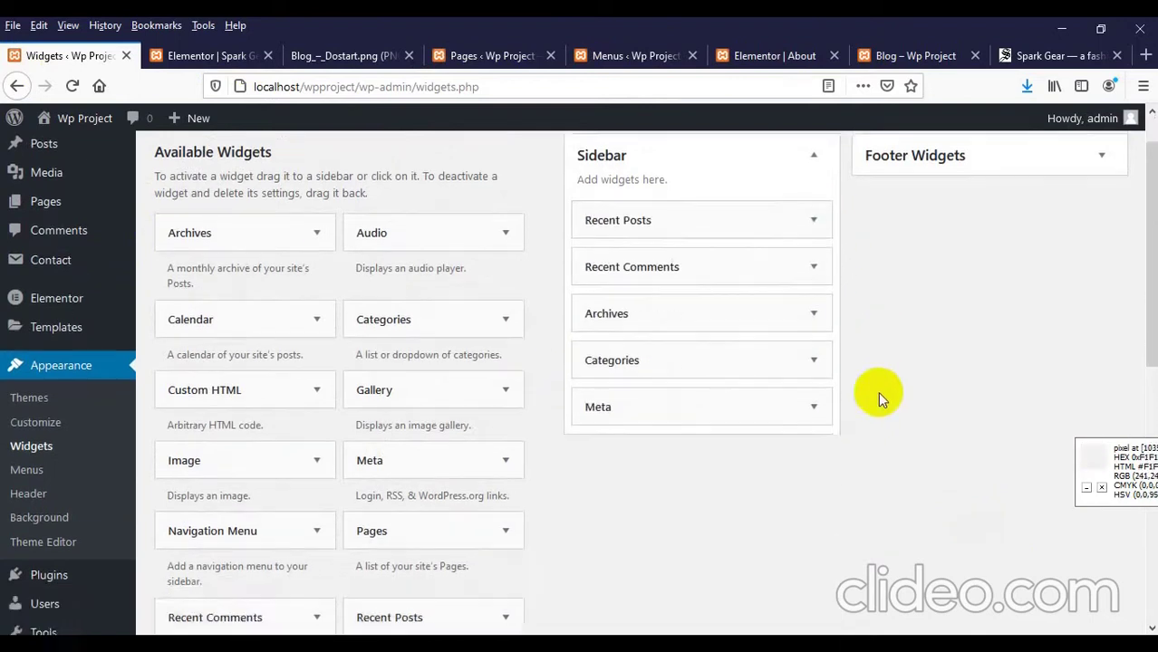
scroll(879, 395, up, 2)
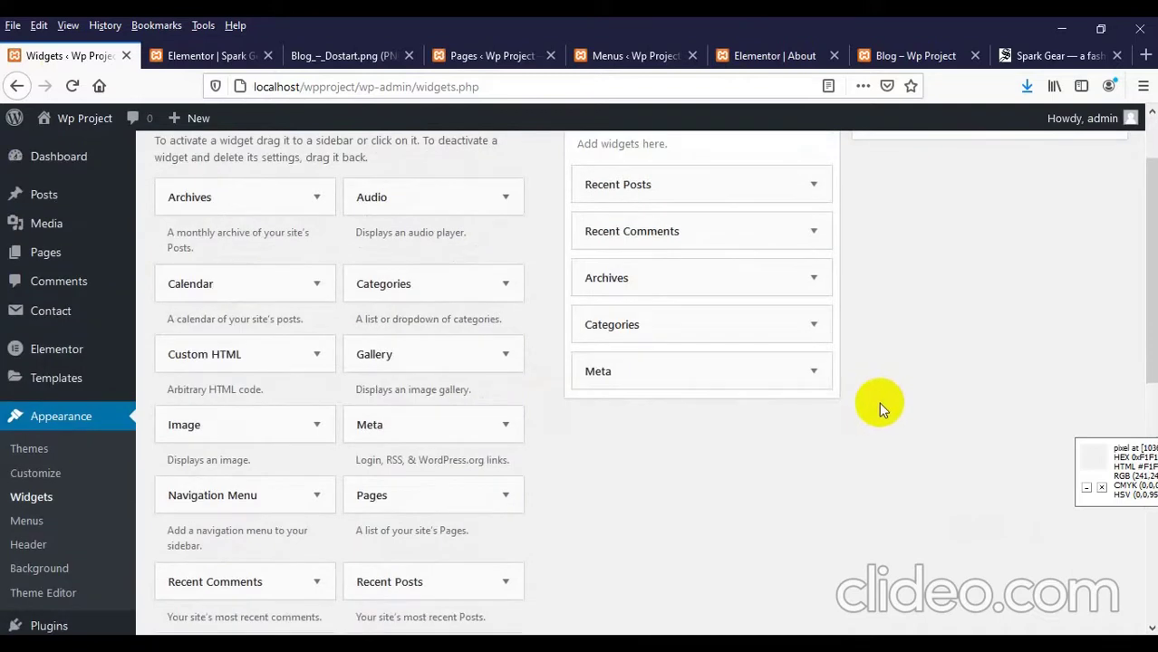
click(874, 59)
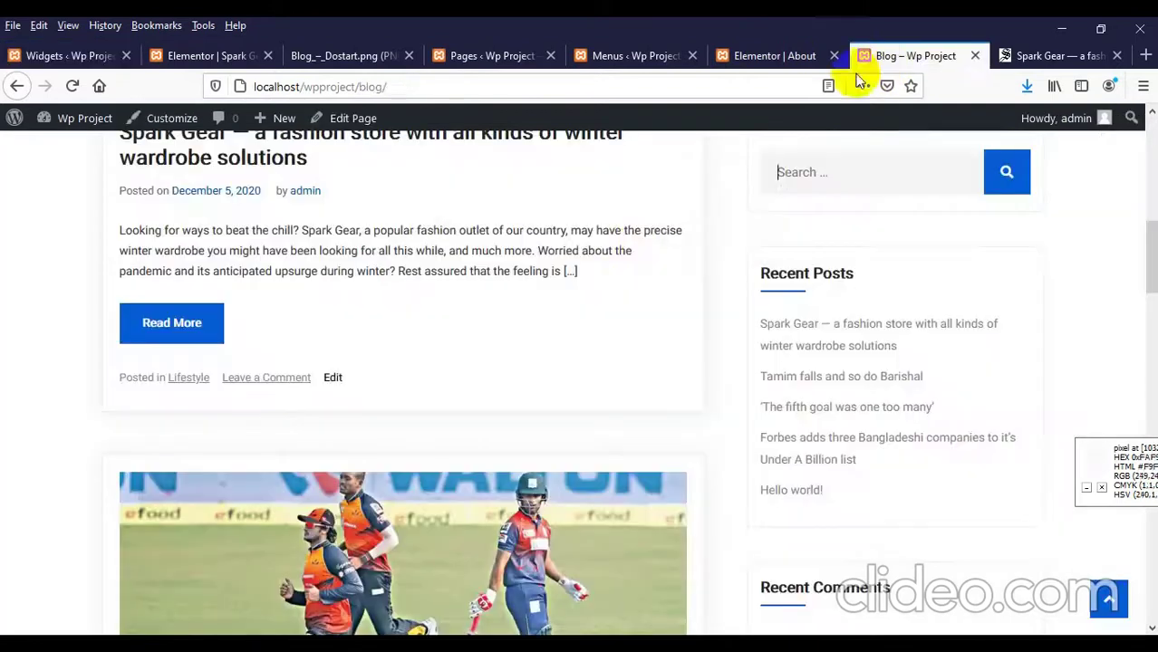
Step: Reload the blog page and scroll through it to check the updated sidebar
right_click(640, 235)
click(757, 250)
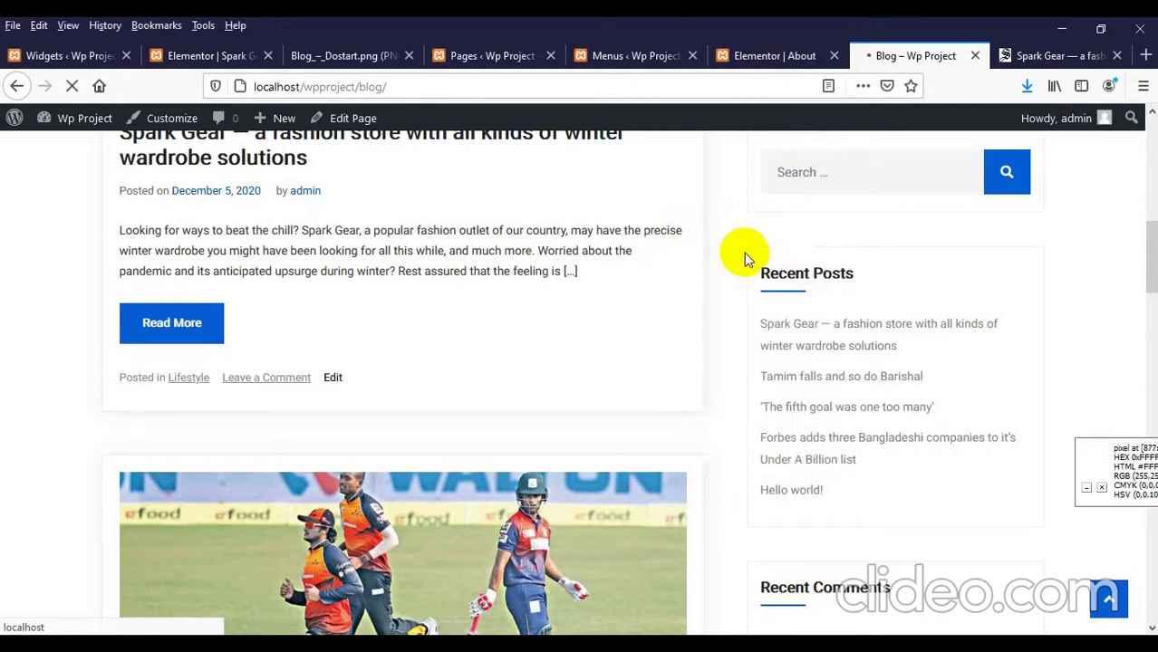
scroll(779, 308, up, 6)
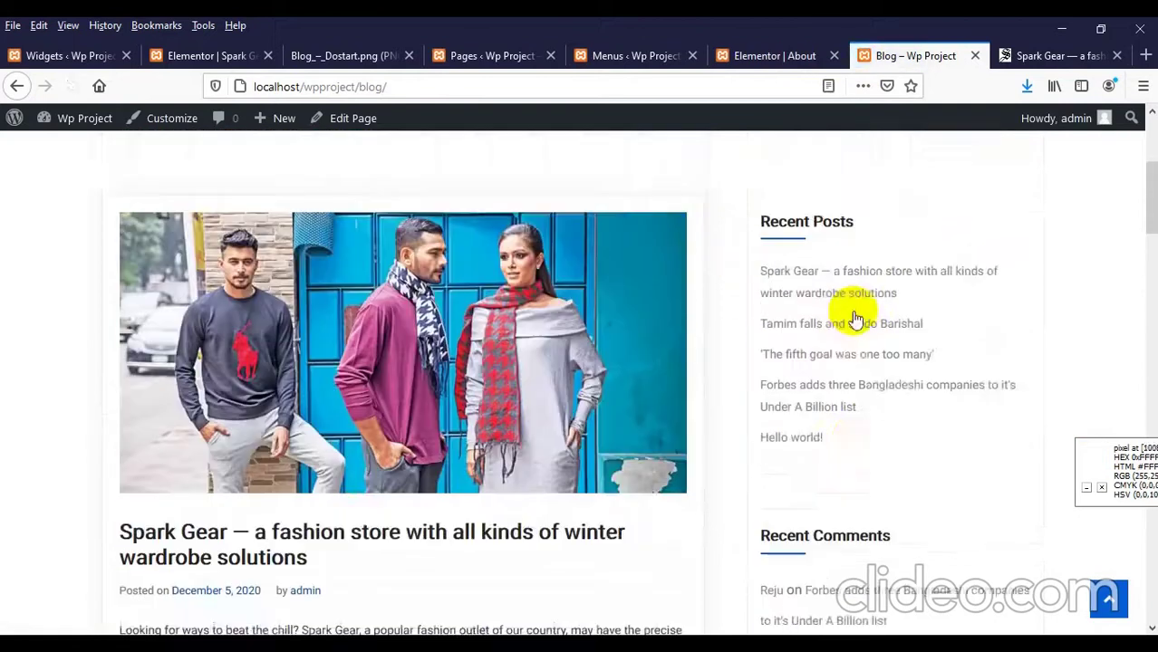
scroll(801, 354, down, 2)
scroll(848, 287, down, 13)
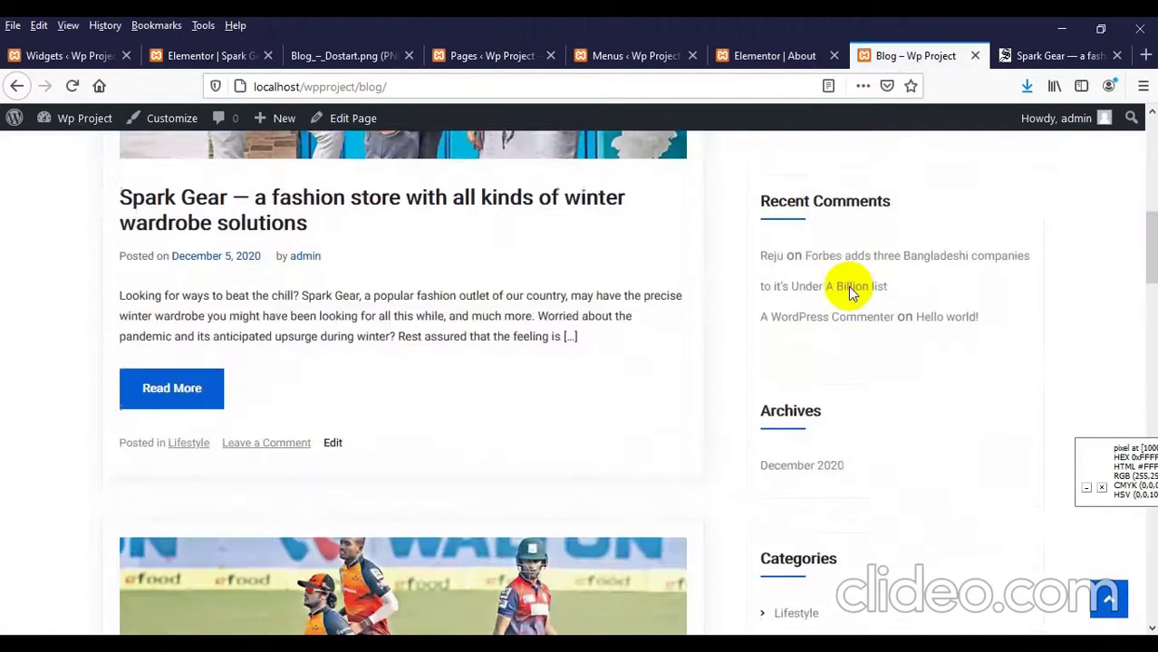
scroll(848, 337, down, 15)
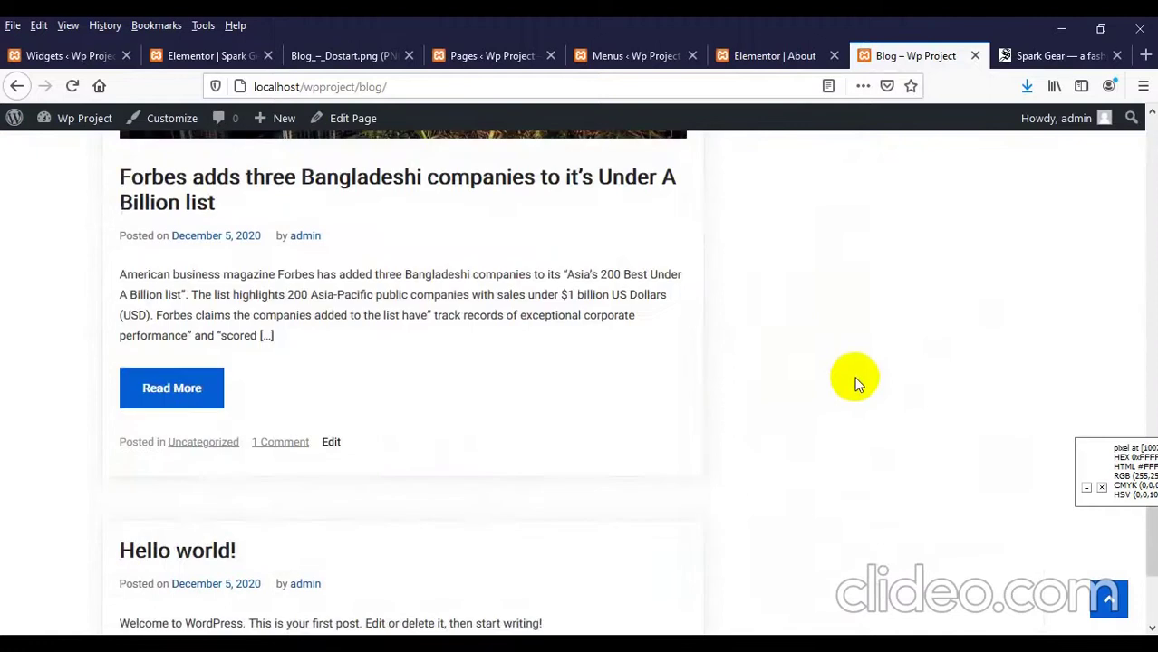
scroll(854, 385, up, 15)
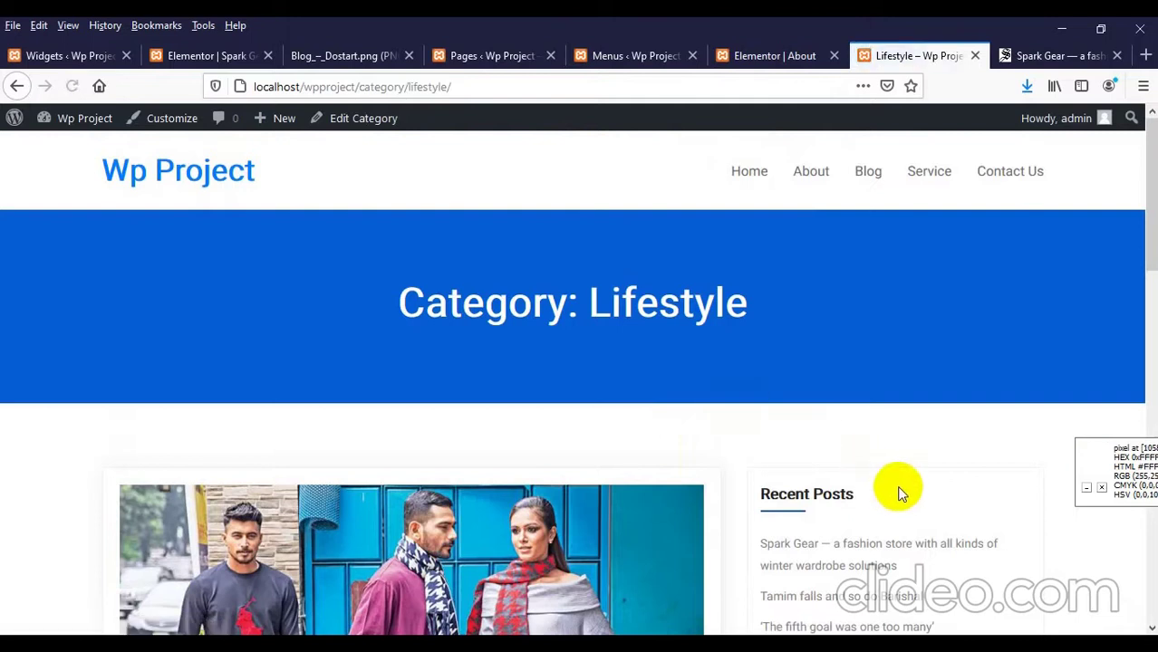
scroll(891, 486, down, 2)
scroll(800, 362, down, 7)
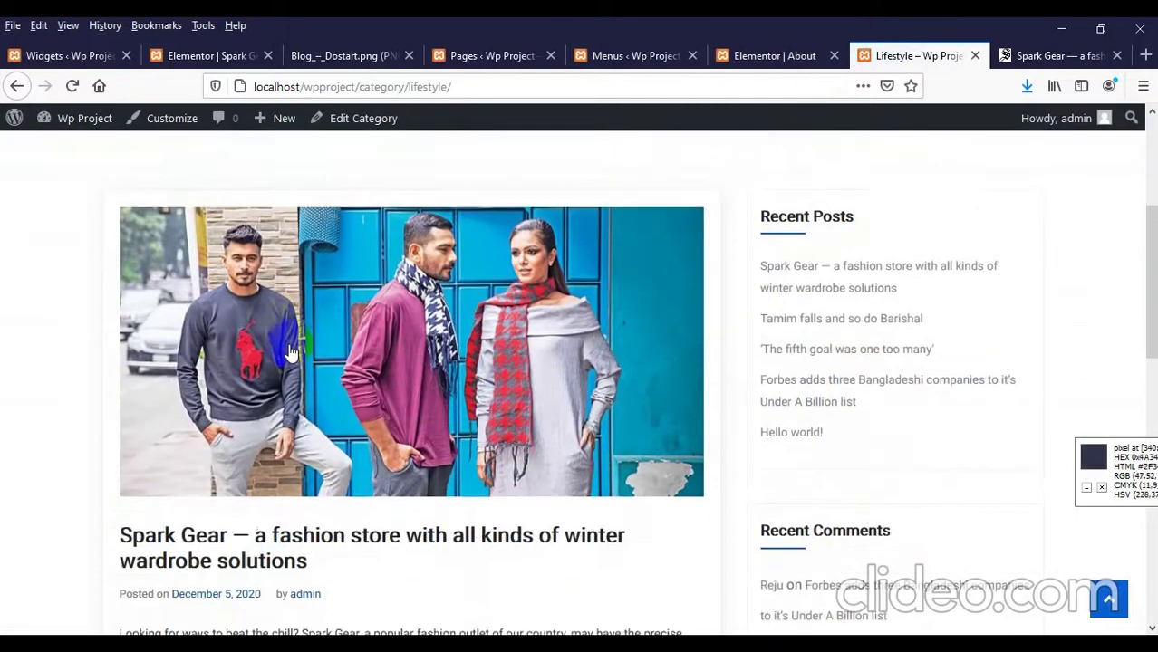
scroll(422, 401, up, 5)
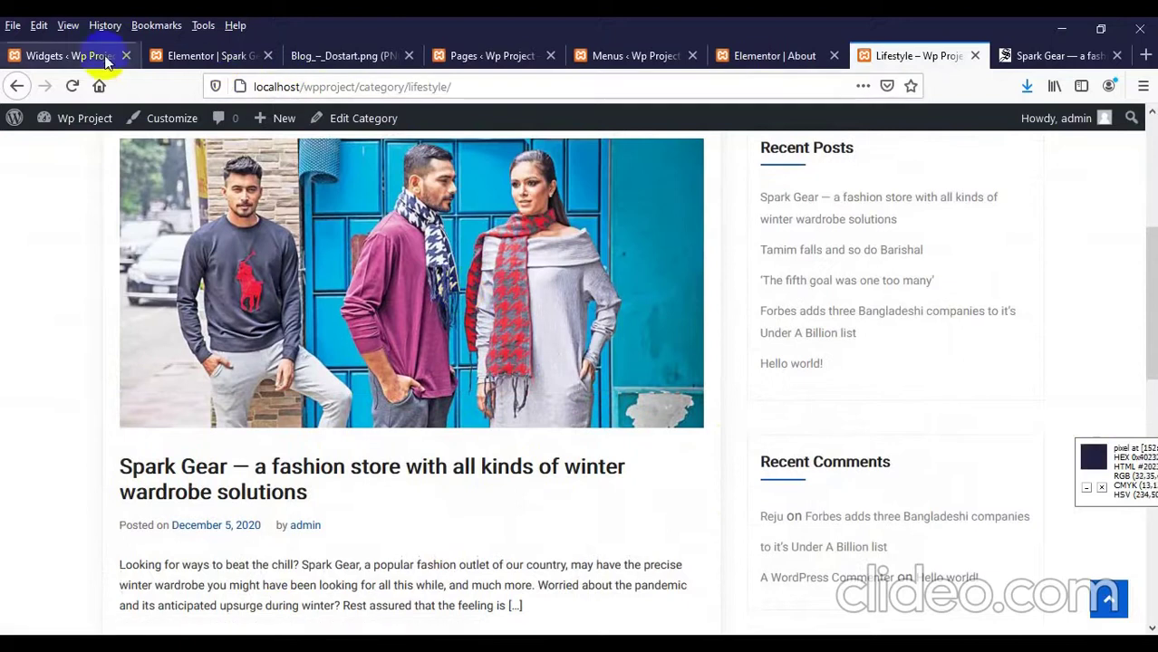
Step: Open the All Posts list in the admin
click(40, 56)
scroll(104, 285, up, 2)
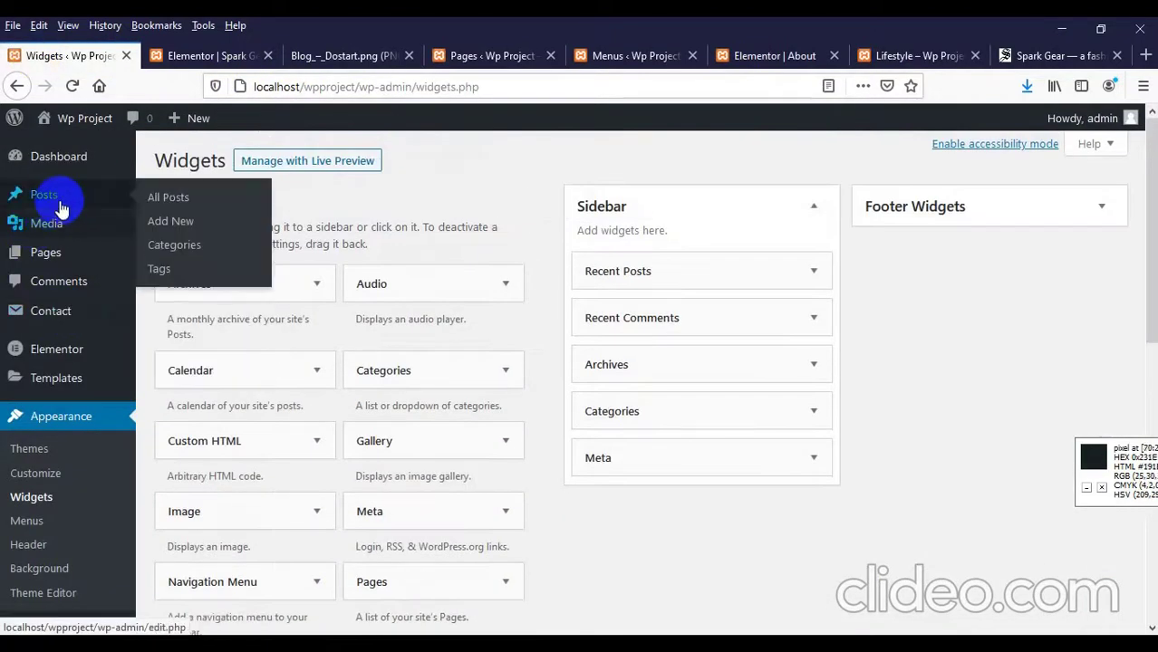
click(60, 208)
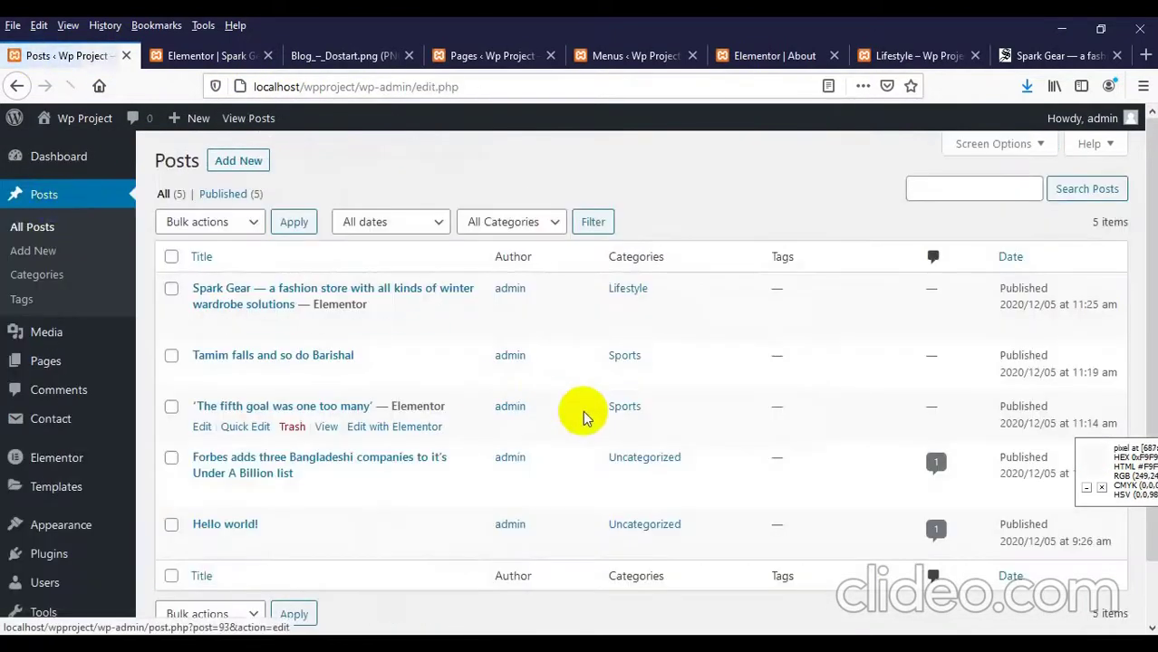
scroll(579, 413, down, 1)
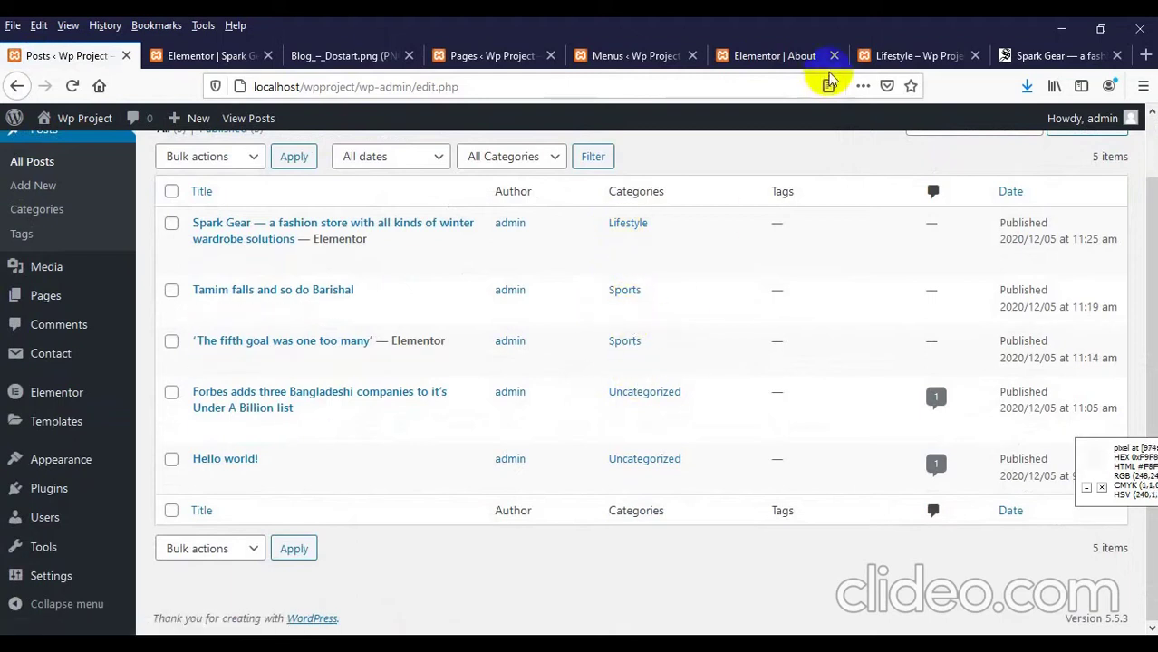
Step: Browse the category archive pages' posts, ending at the top of the Uncategorized archive
click(892, 56)
scroll(770, 271, down, 1)
scroll(765, 332, up, 5)
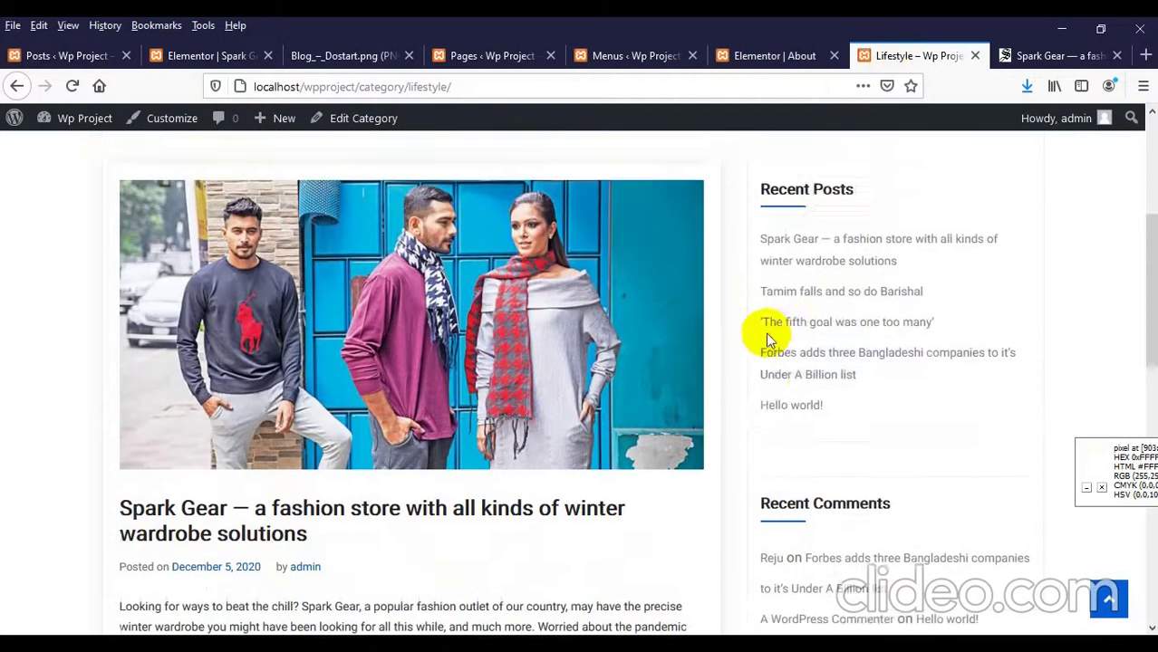
scroll(767, 331, down, 9)
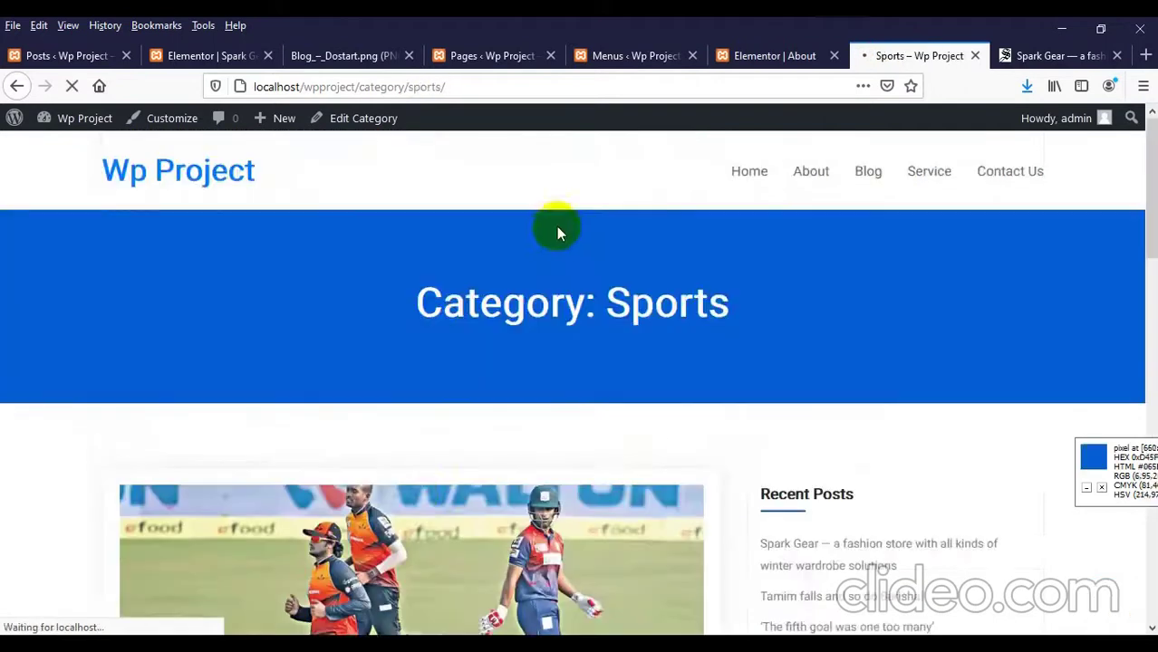
scroll(413, 324, down, 10)
scroll(413, 323, down, 6)
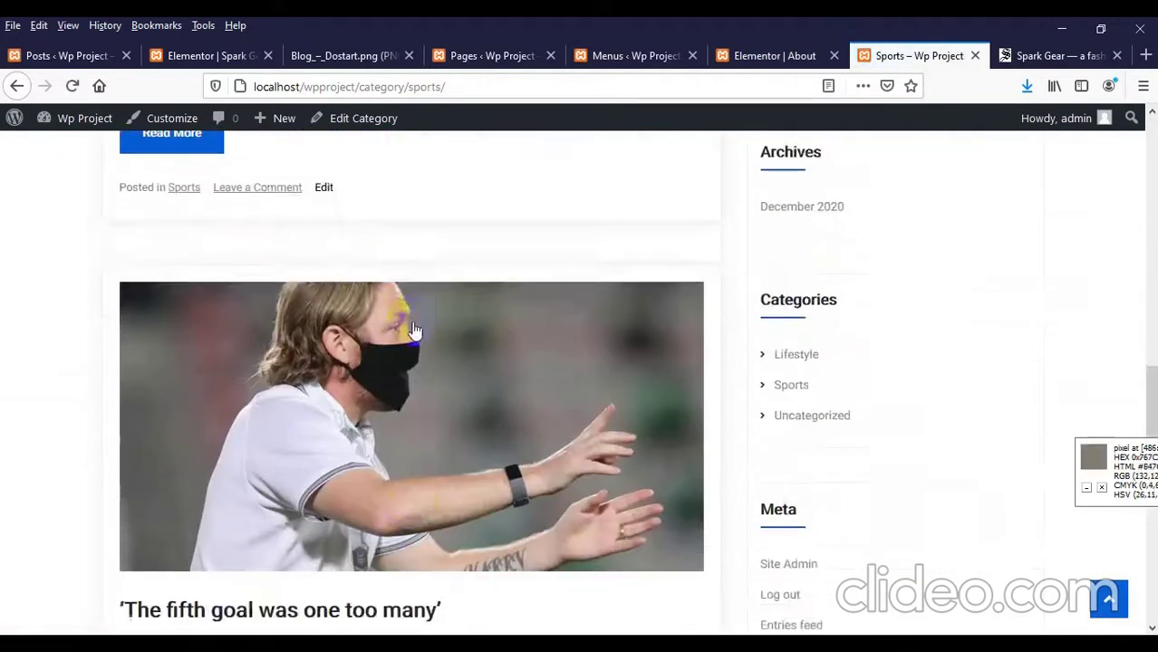
scroll(469, 345, up, 3)
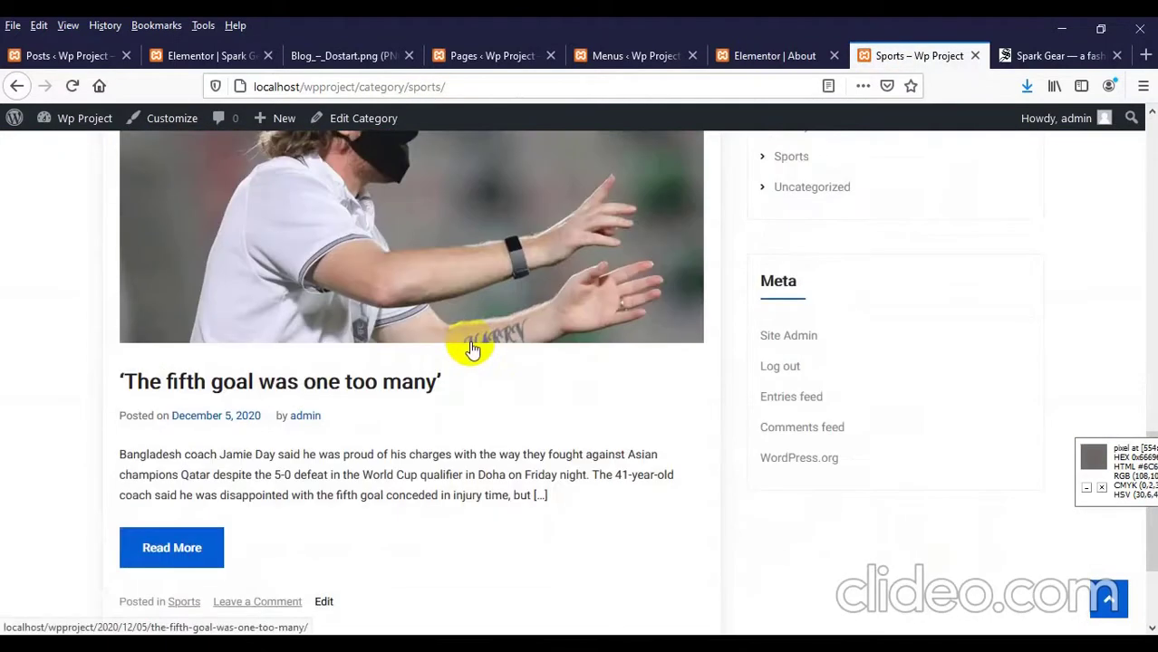
scroll(471, 347, up, 3)
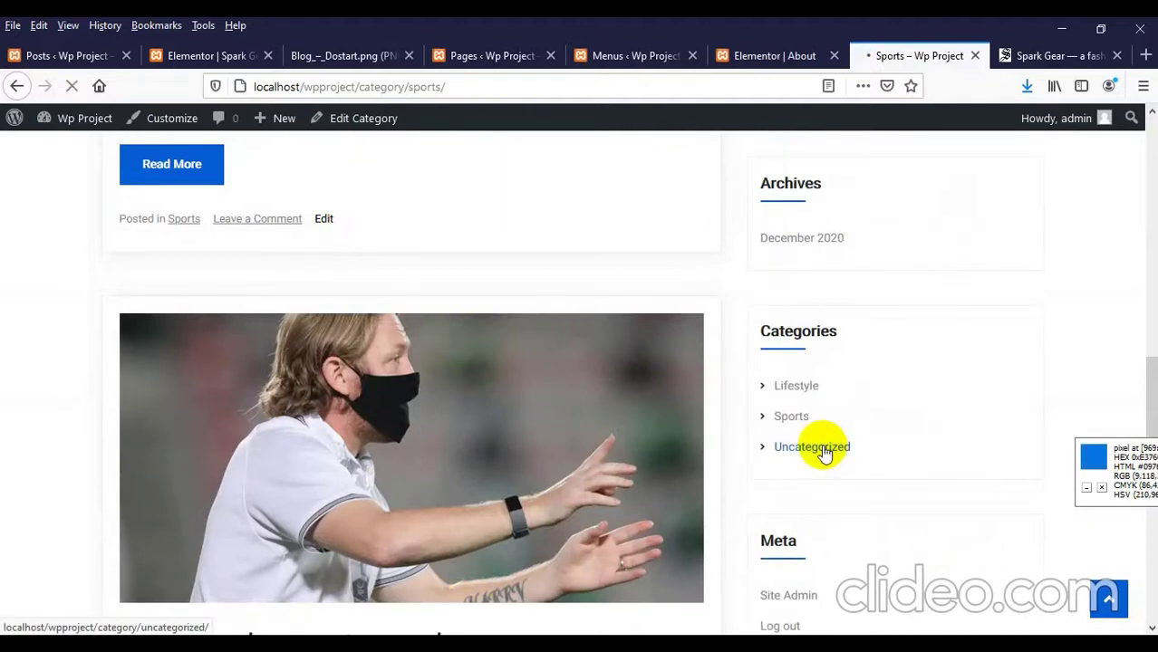
scroll(422, 362, down, 4)
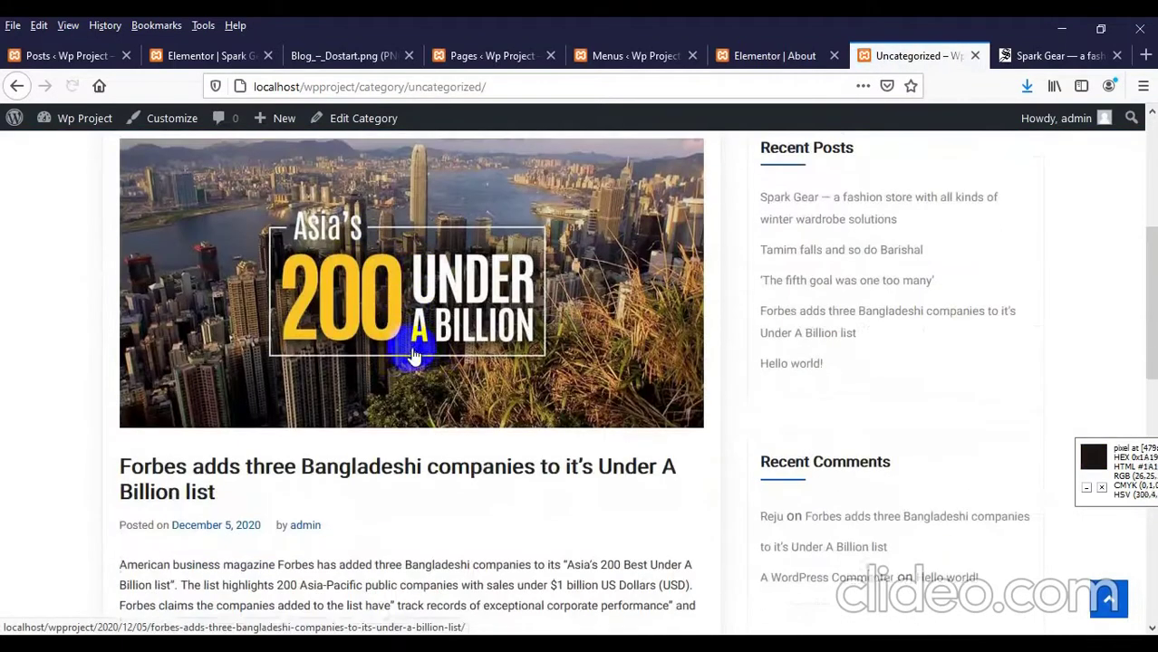
scroll(412, 356, down, 7)
scroll(188, 354, up, 4)
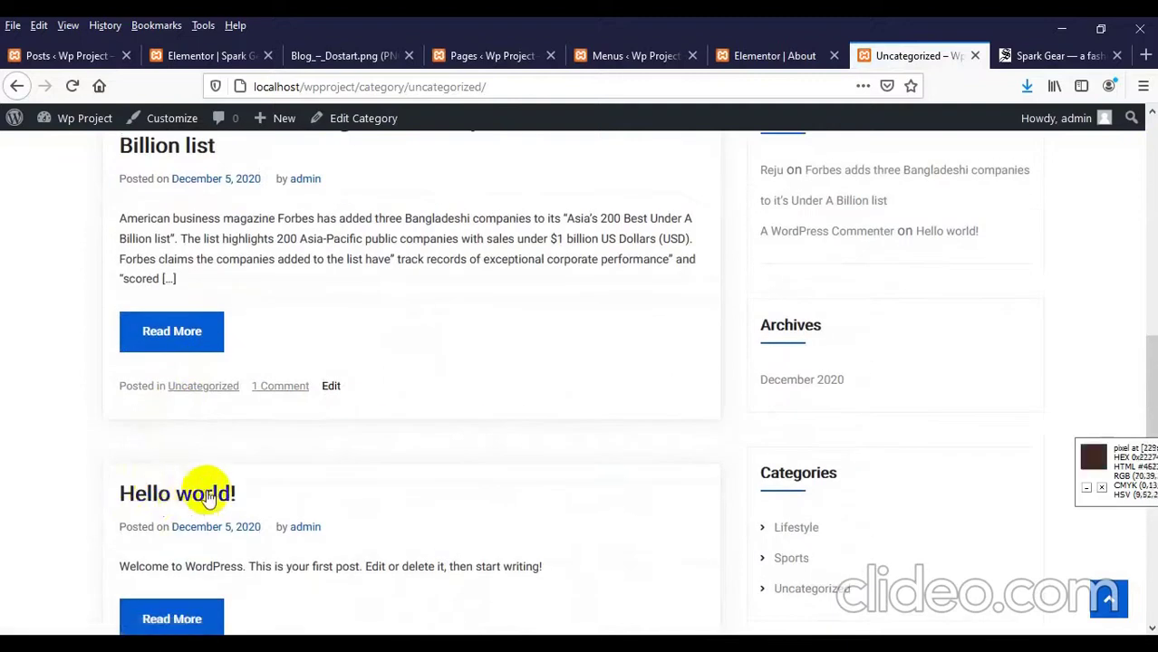
scroll(218, 492, up, 1)
scroll(218, 453, down, 3)
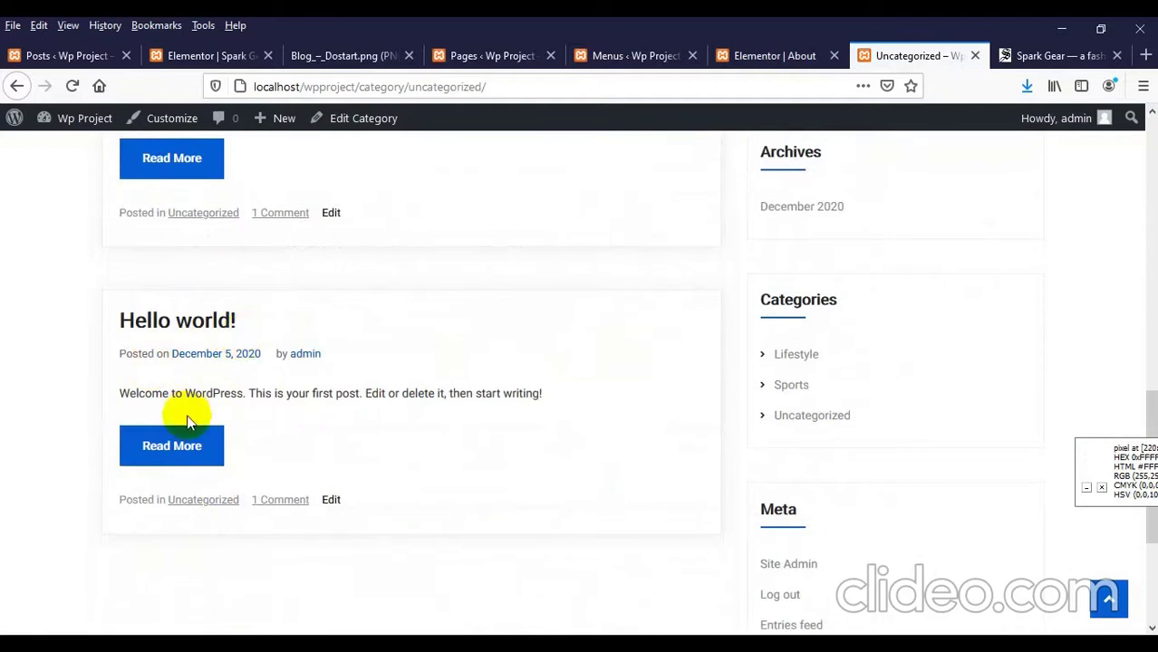
scroll(187, 421, up, 10)
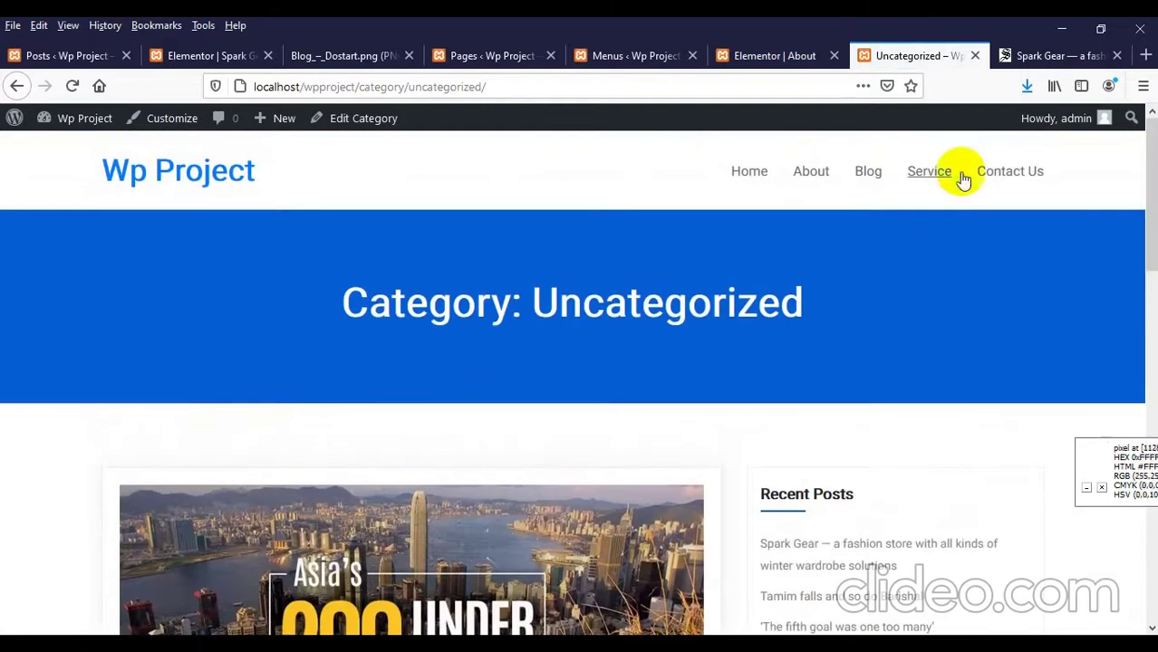
Step: Visit the Service, Home, and Contact Us pages to confirm Service and Contact Us are empty
click(930, 174)
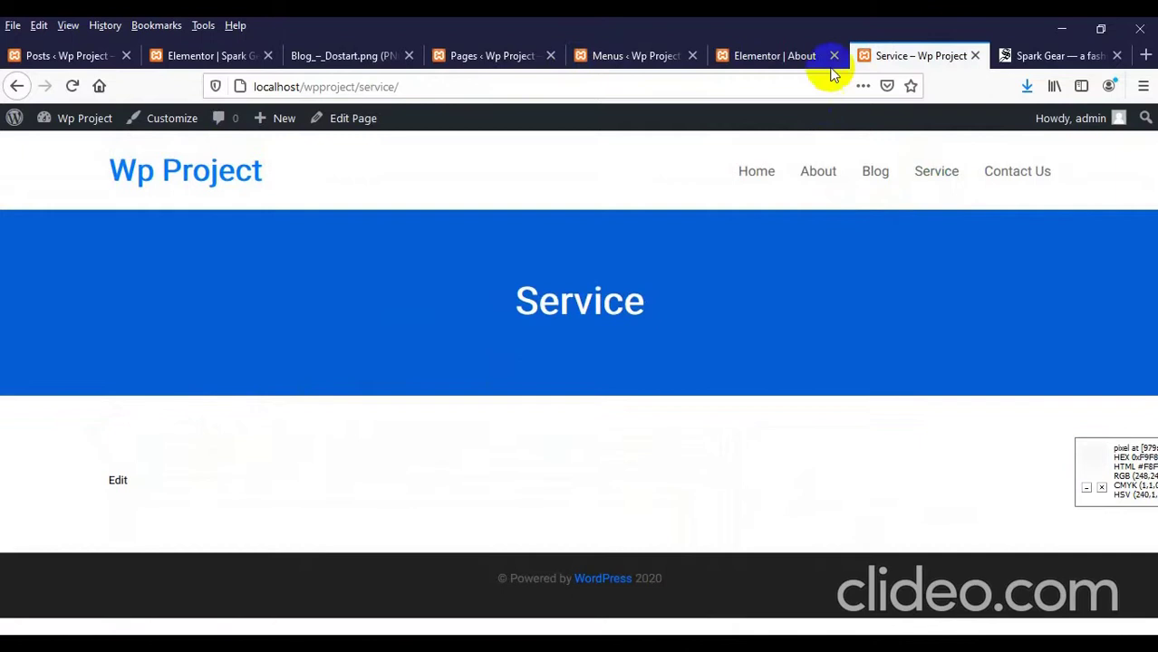
click(751, 173)
scroll(516, 335, down, 5)
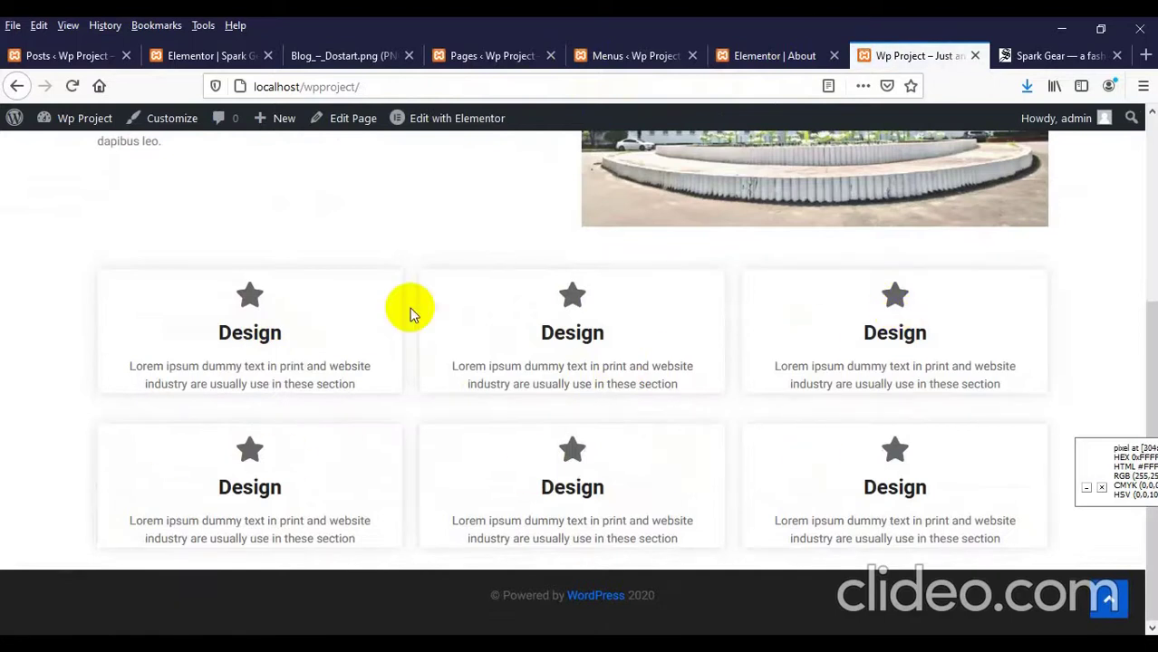
scroll(727, 274, up, 3)
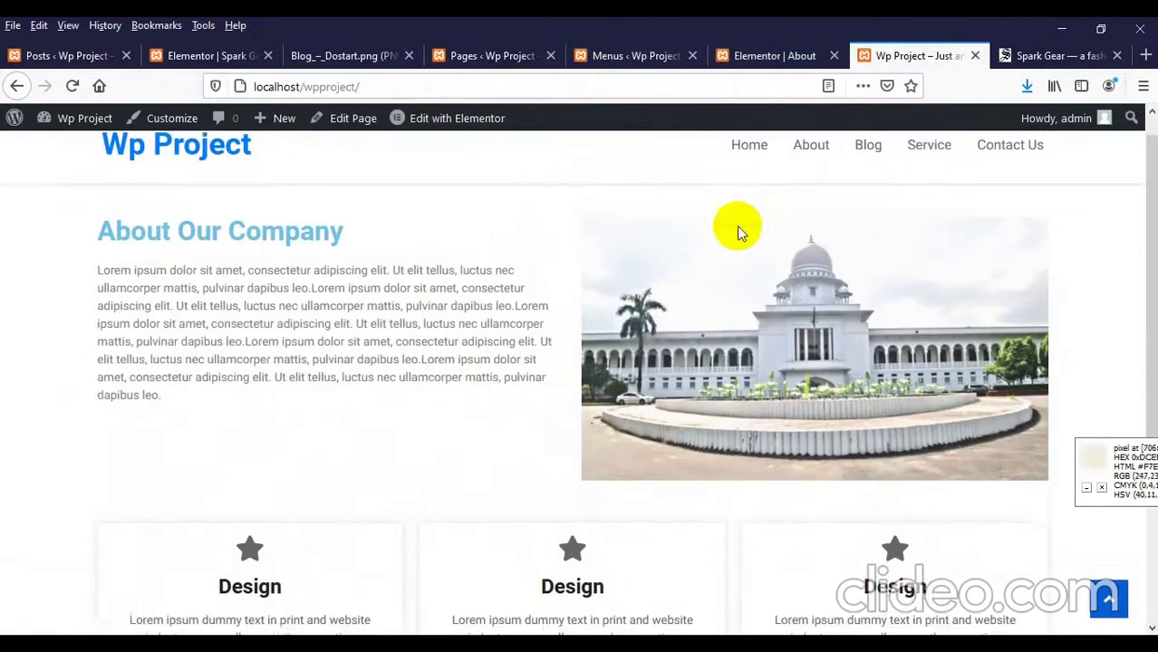
click(915, 152)
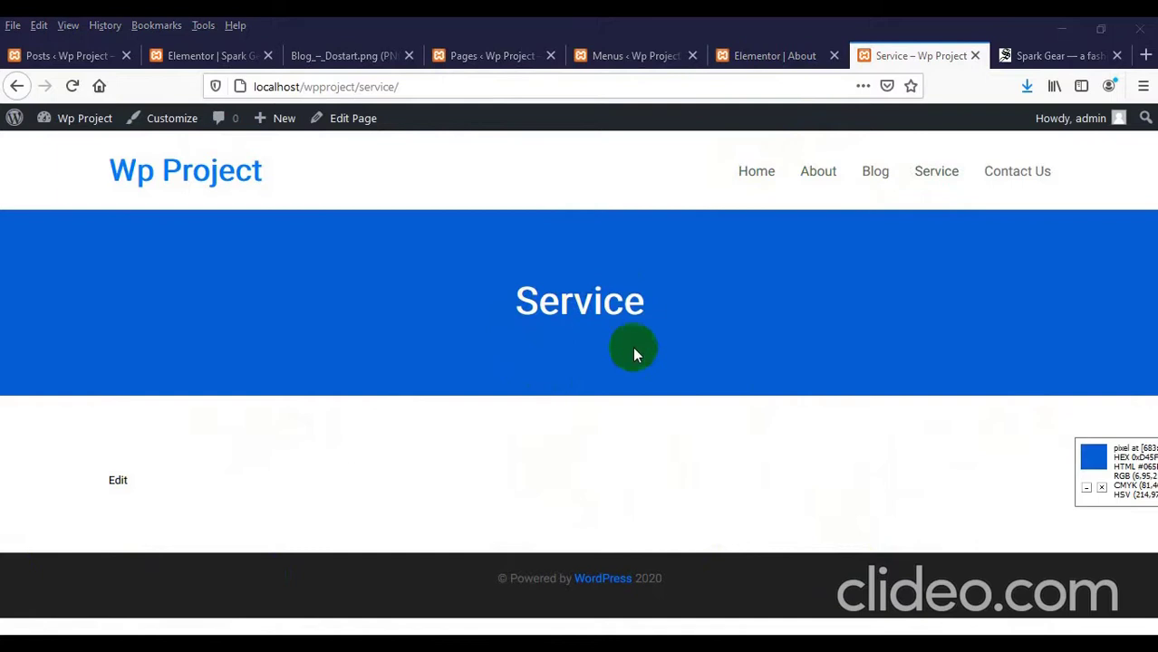
click(1001, 176)
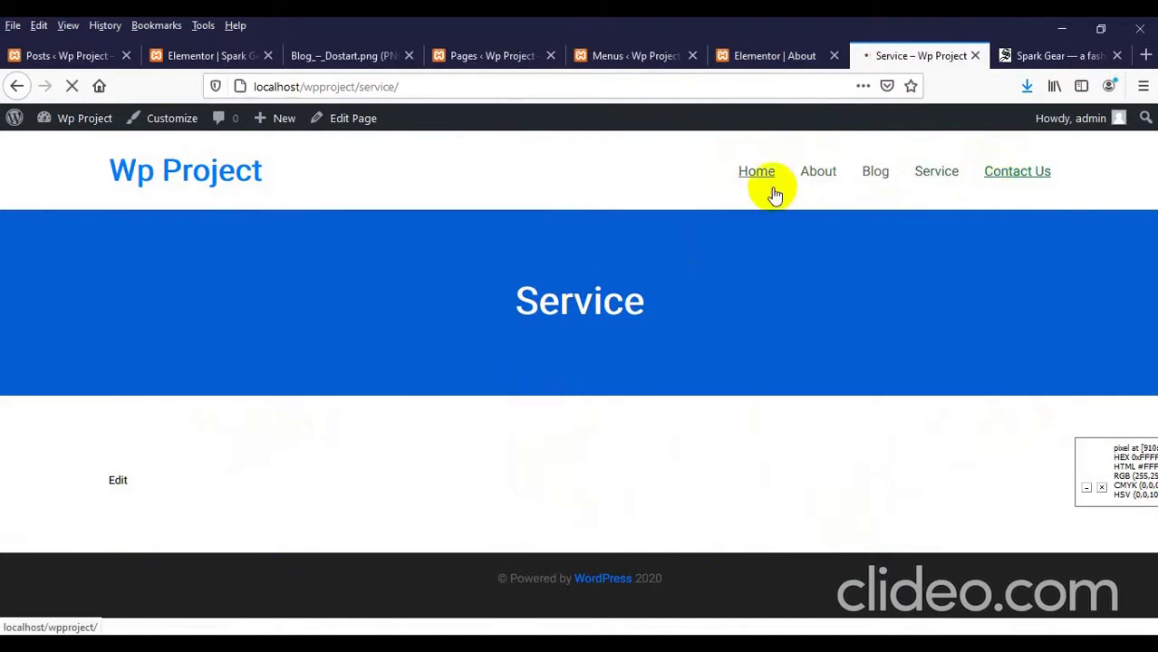
Step: Close the Blog_-_Dostart.png and Spark Gear tabs and minimise Firefox
click(409, 55)
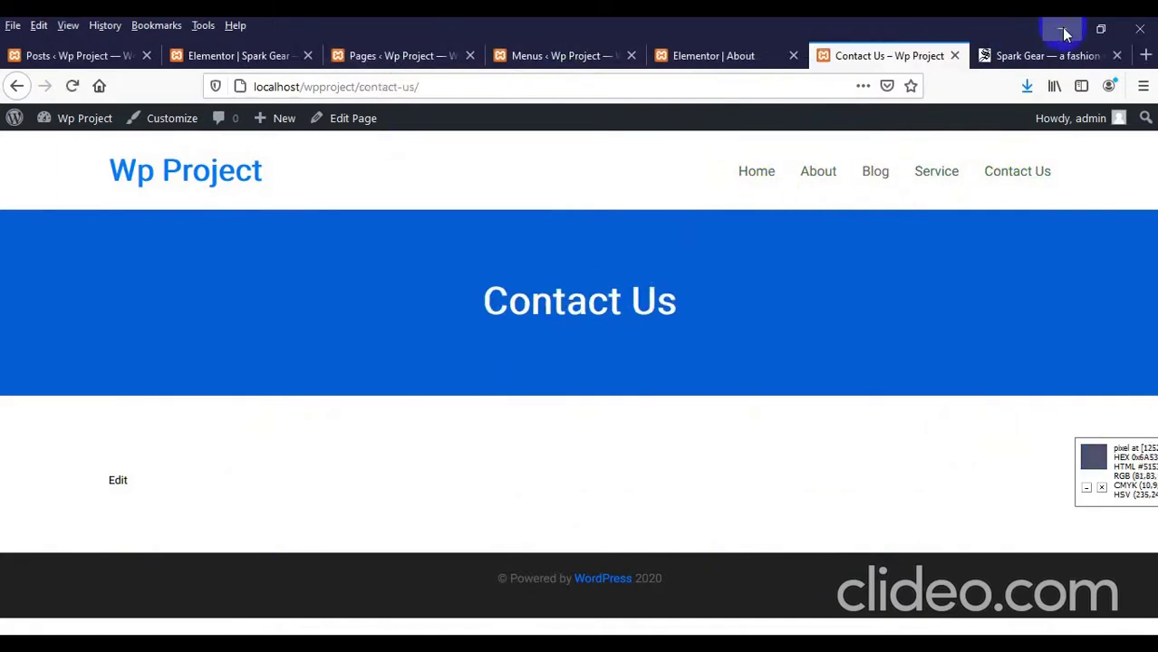
click(1116, 55)
click(1067, 25)
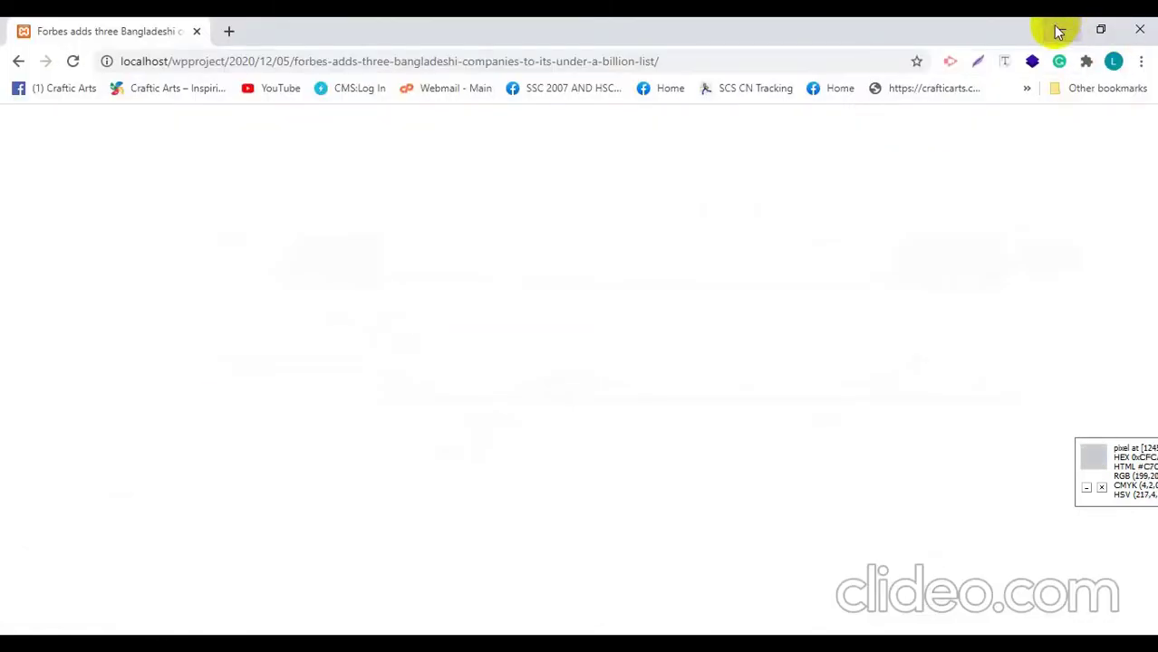
Step: Drag Contact_Us_–_Dostart.png from the desktop into a new Firefox tab
click(1058, 30)
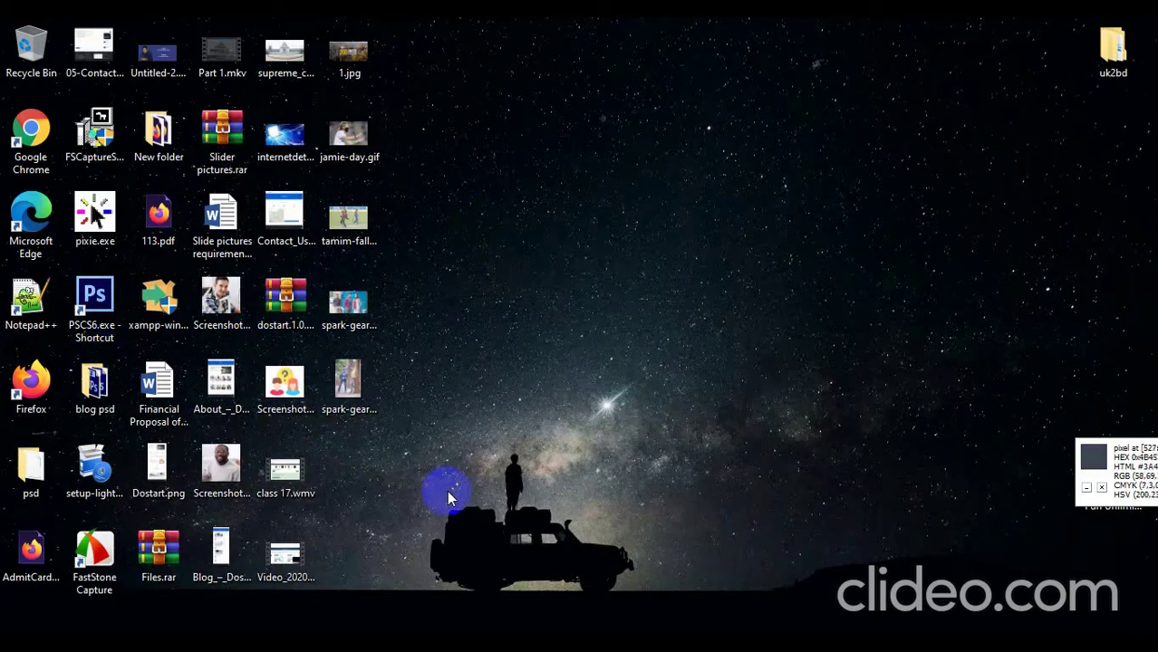
key(c)
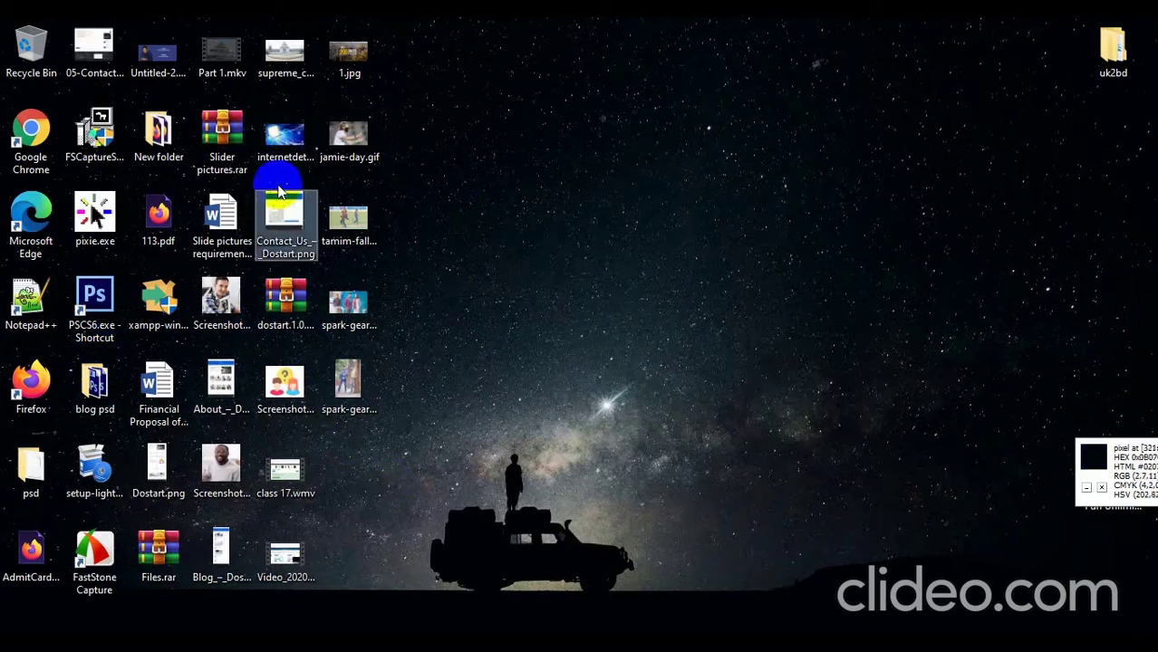
drag(285, 210, 690, 633)
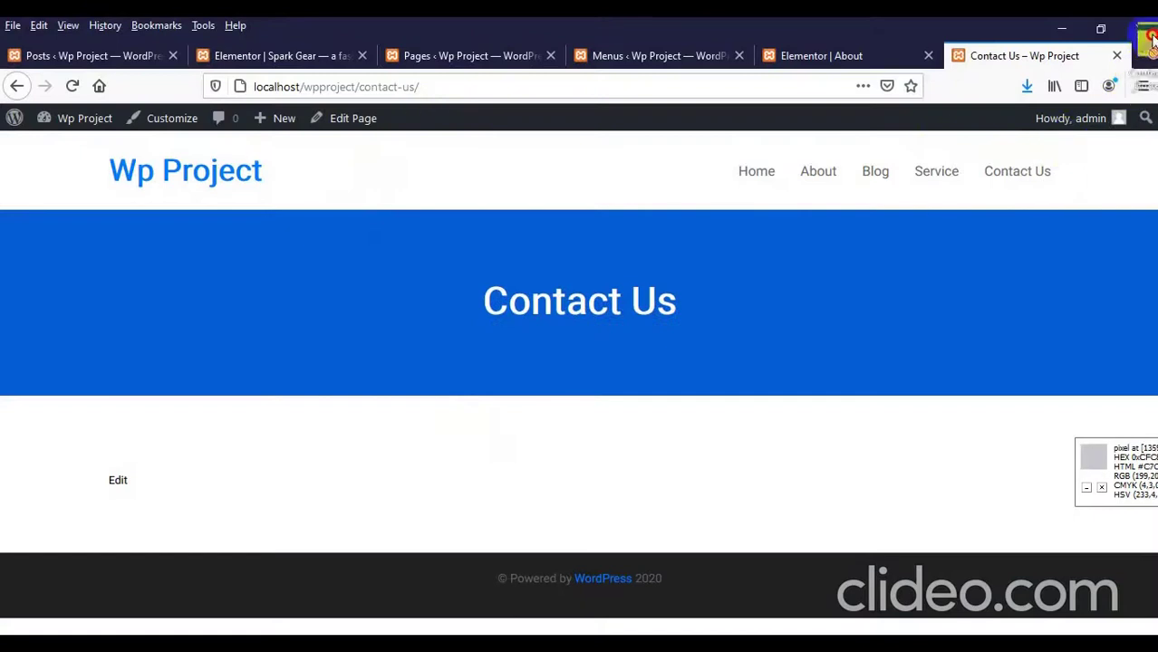
drag(1148, 41, 867, 72)
Step: View the mockup at full size, zoomed to 90%, and scroll through its sections
click(566, 316)
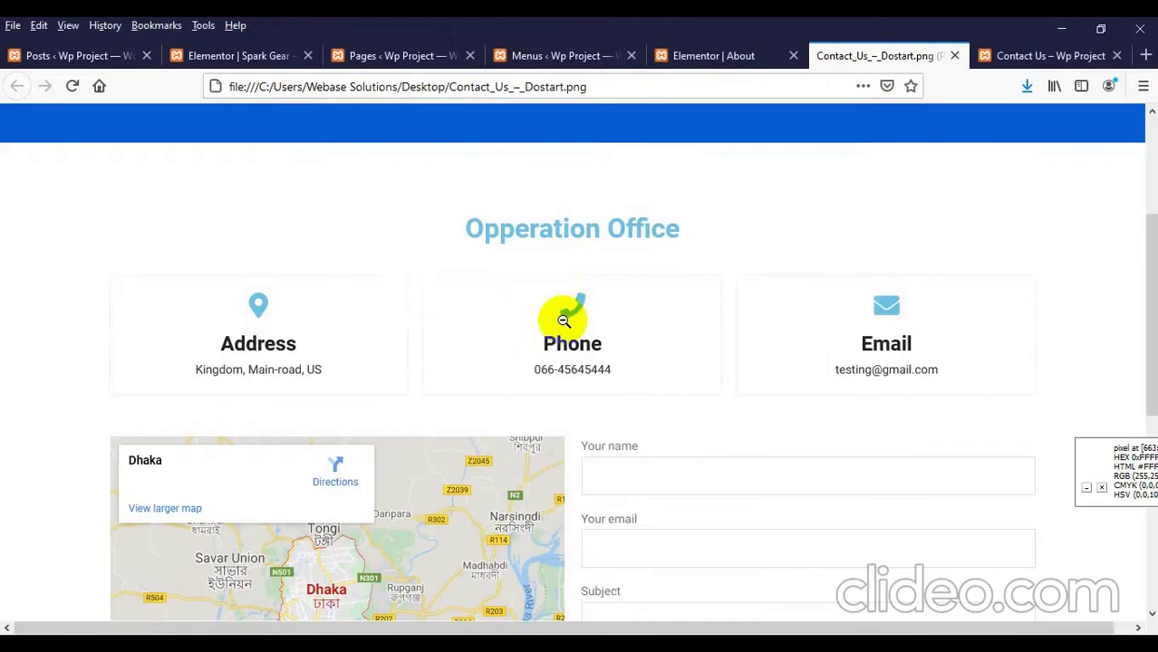
key(ctrl+minus)
scroll(412, 308, up, 2)
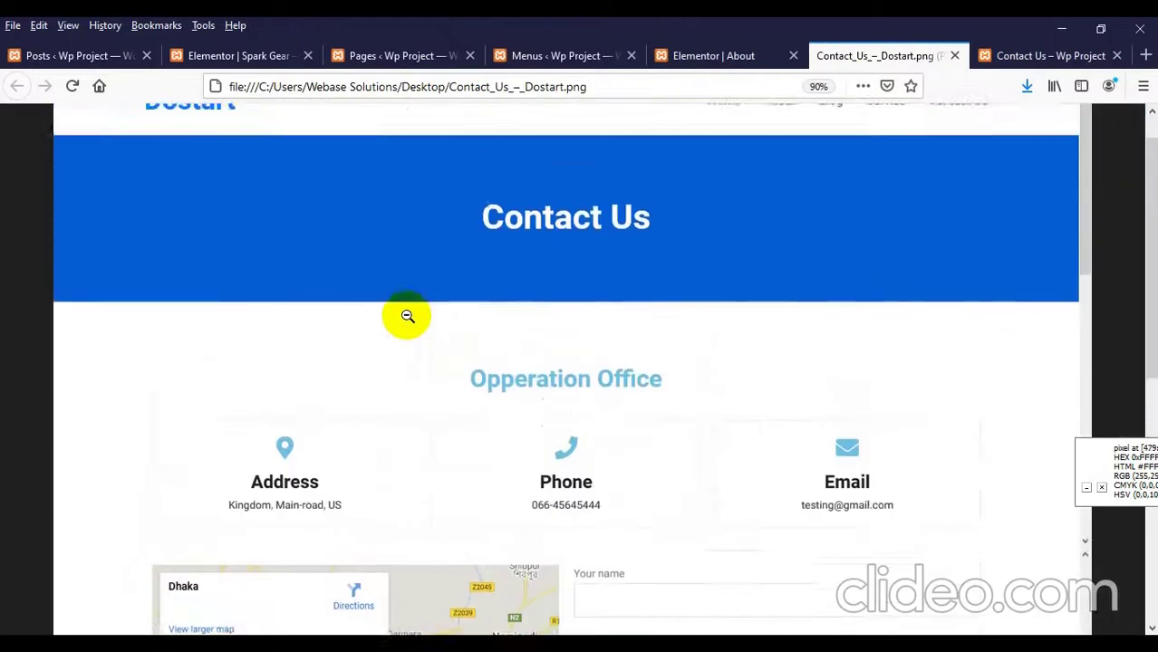
scroll(426, 326, down, 3)
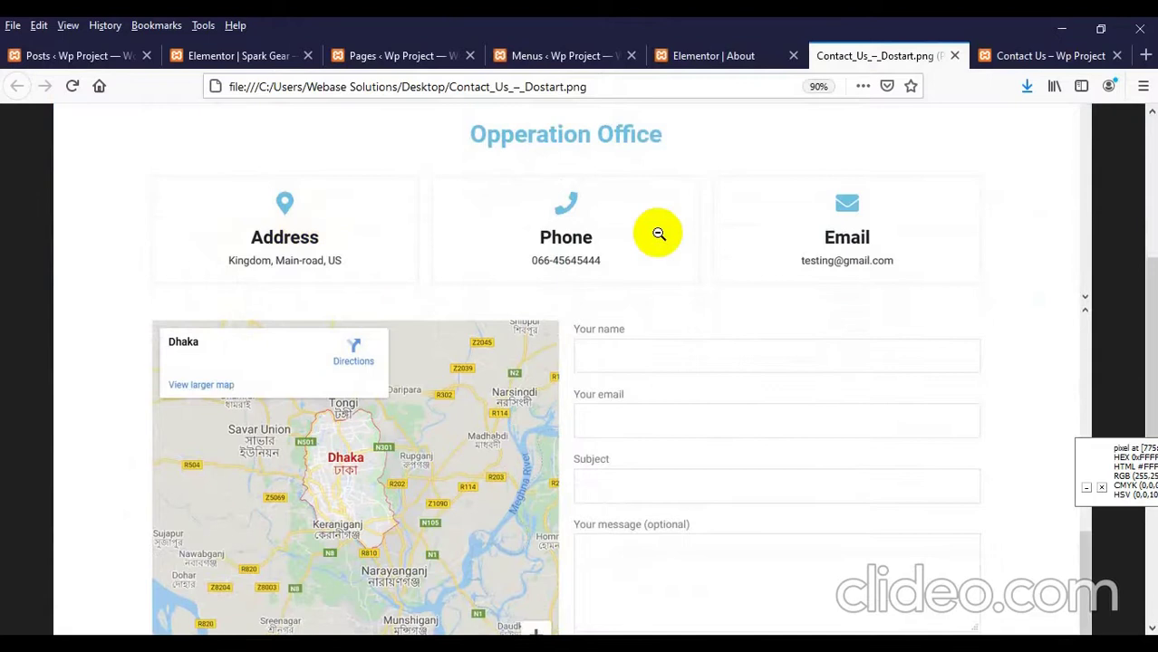
scroll(673, 227, down, 1)
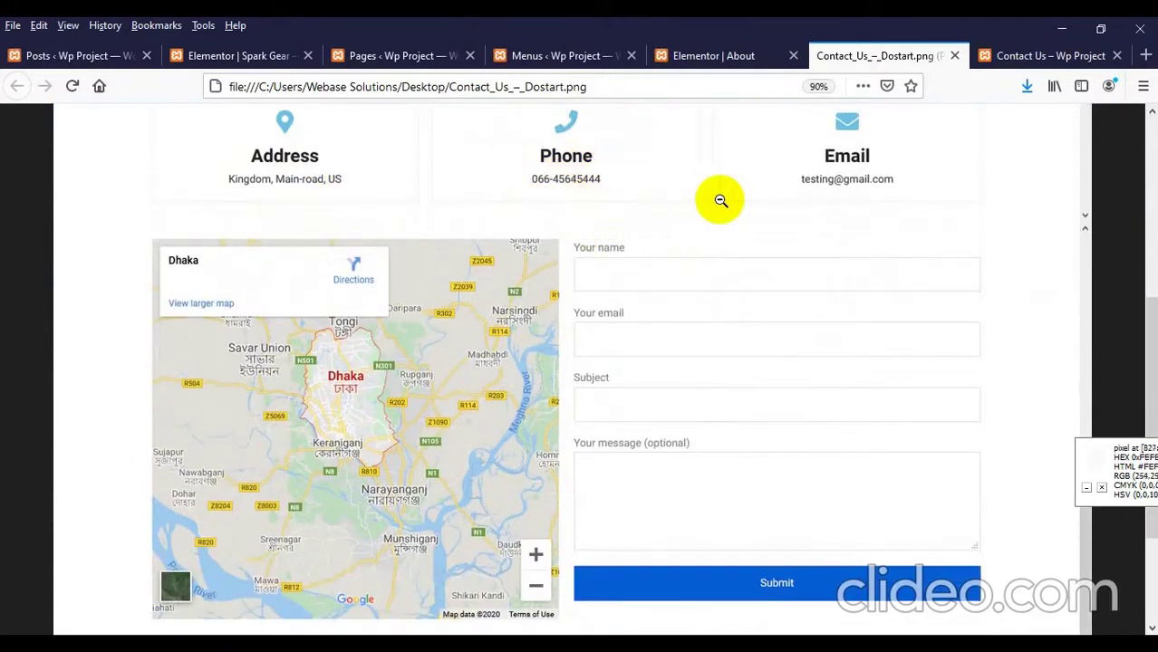
scroll(336, 251, down, 2)
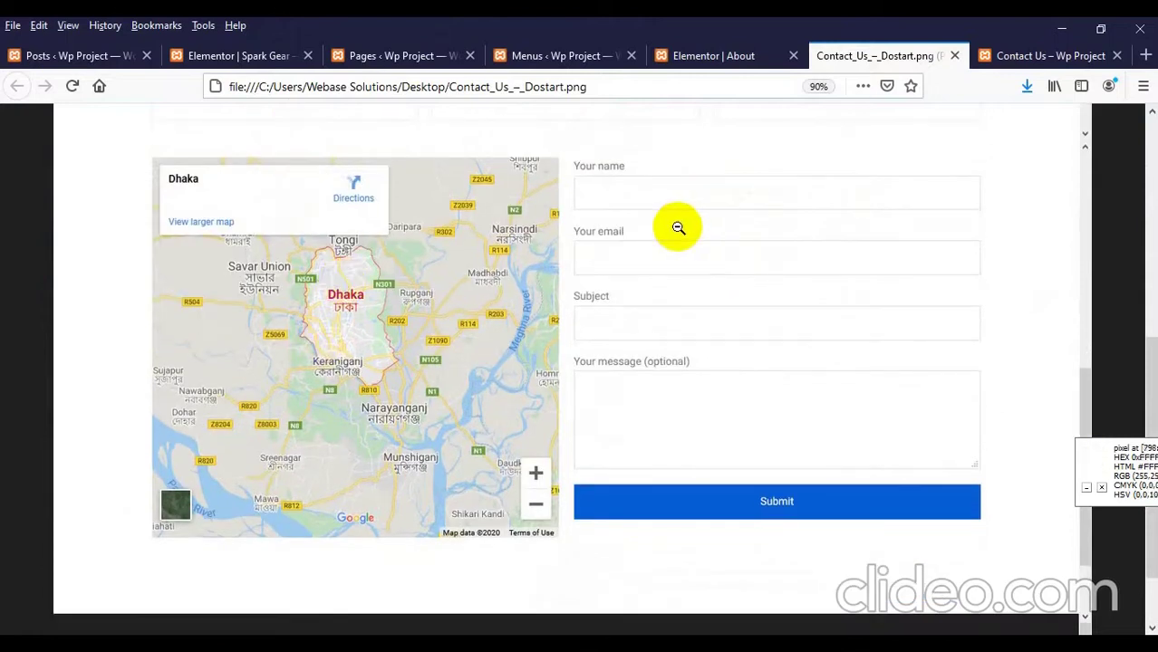
scroll(683, 240, down, 2)
scroll(688, 269, up, 2)
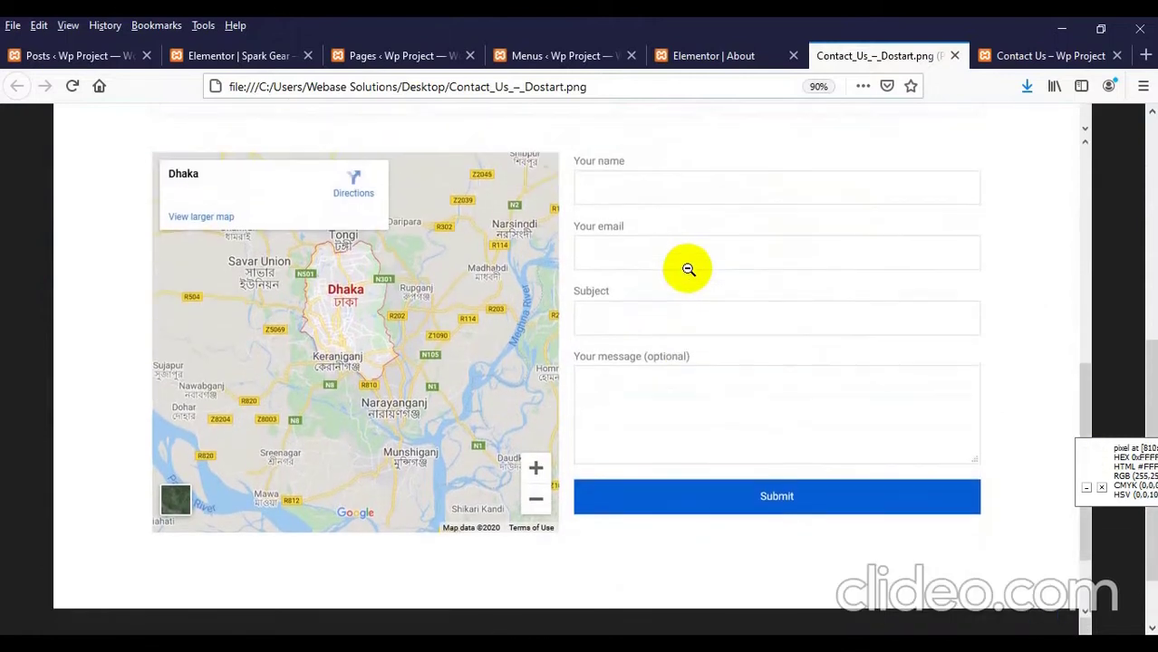
scroll(687, 264, up, 10)
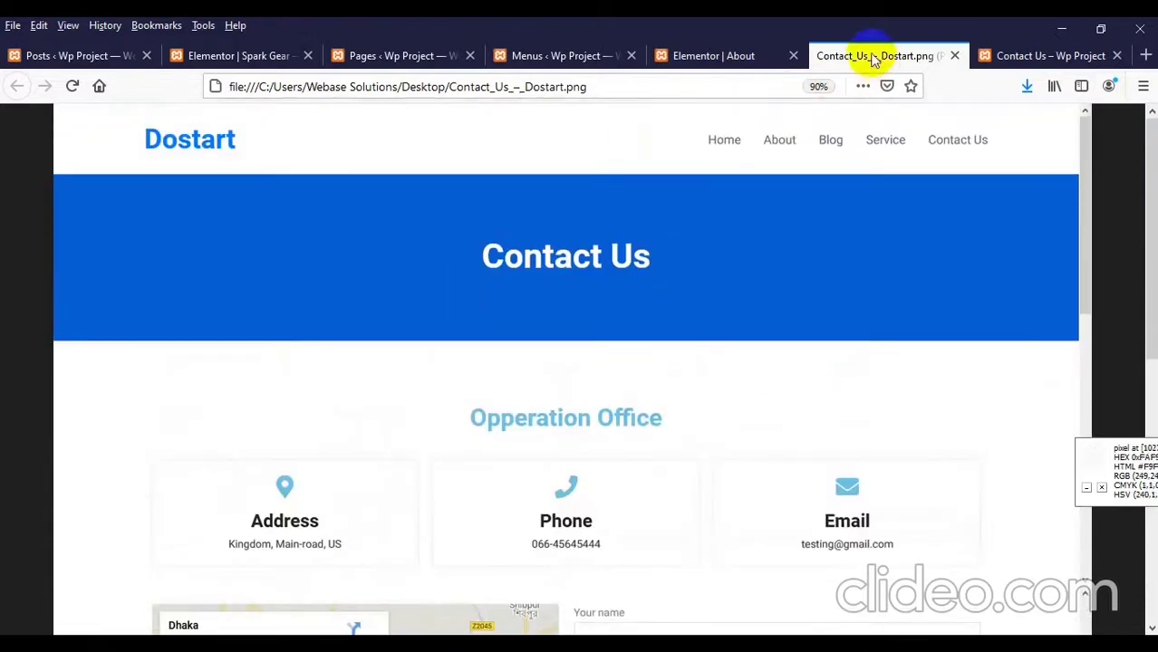
Step: Close the Elementor About editor tab and the duplicate Pages tab, keeping the Pages list open
click(711, 56)
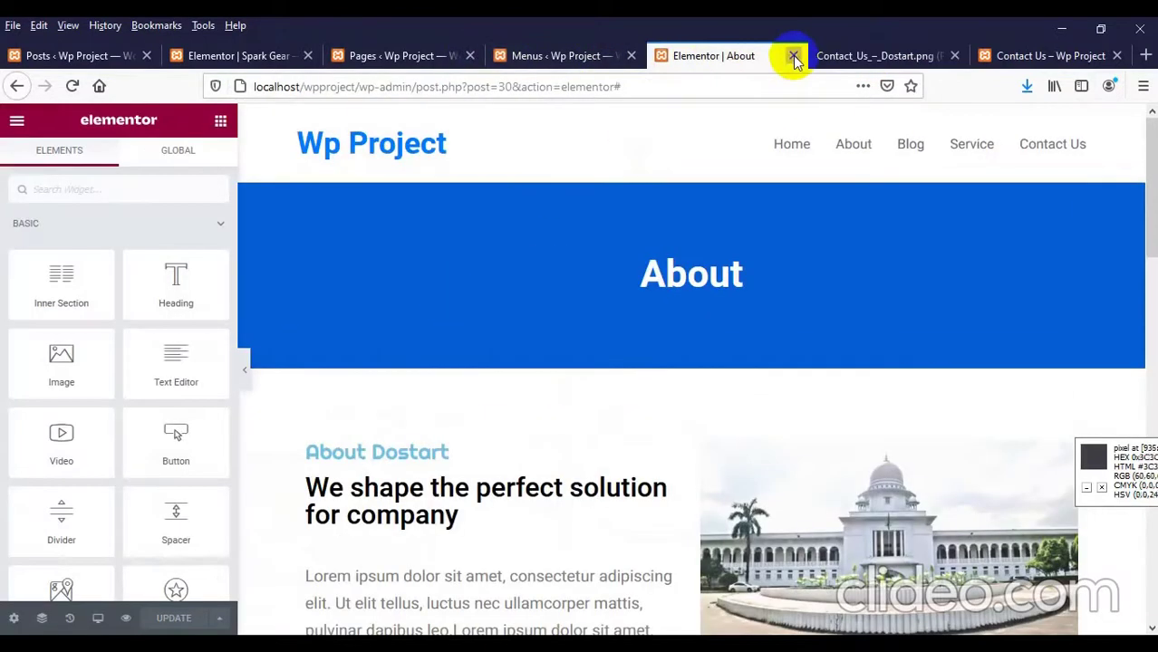
click(793, 57)
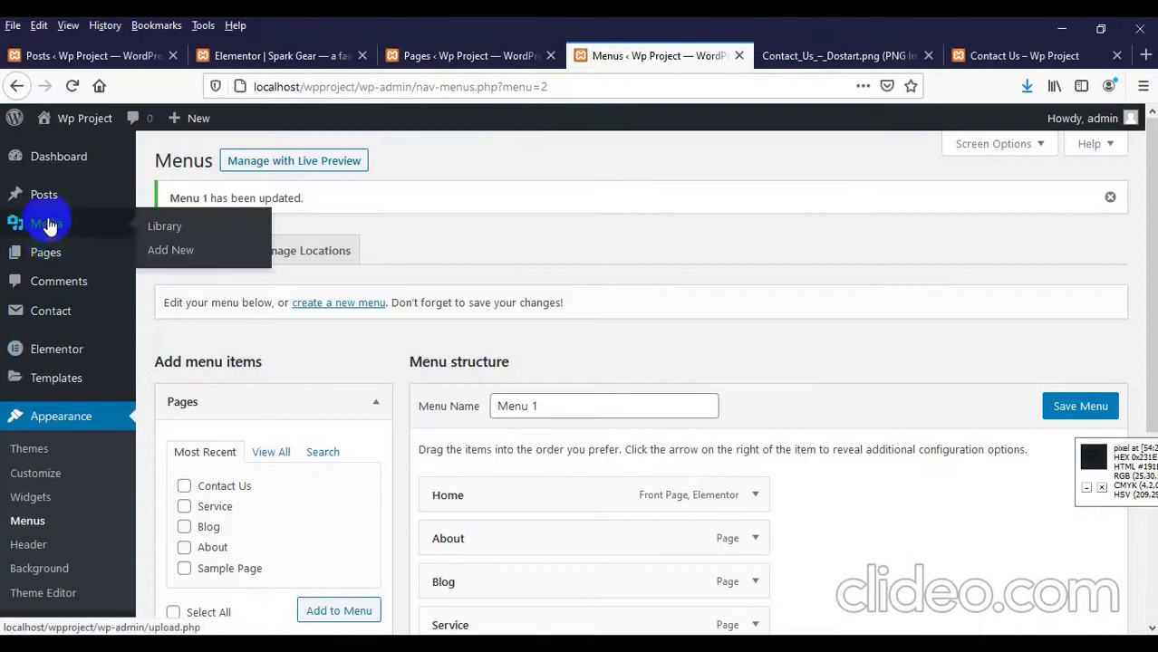
click(53, 256)
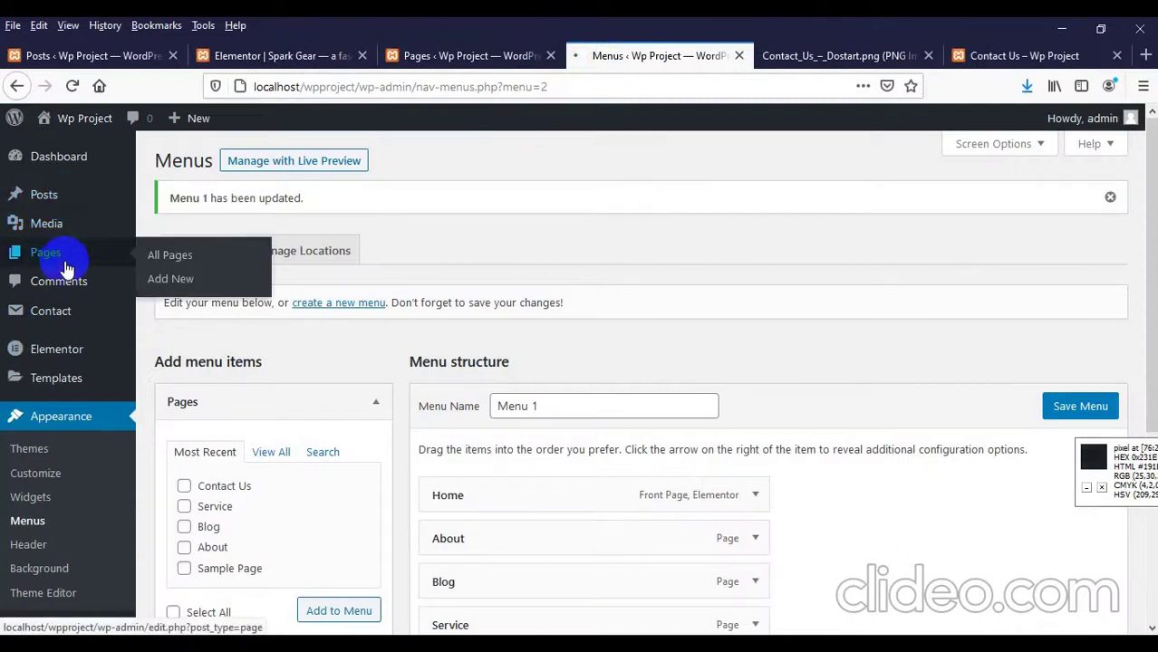
click(444, 56)
click(551, 57)
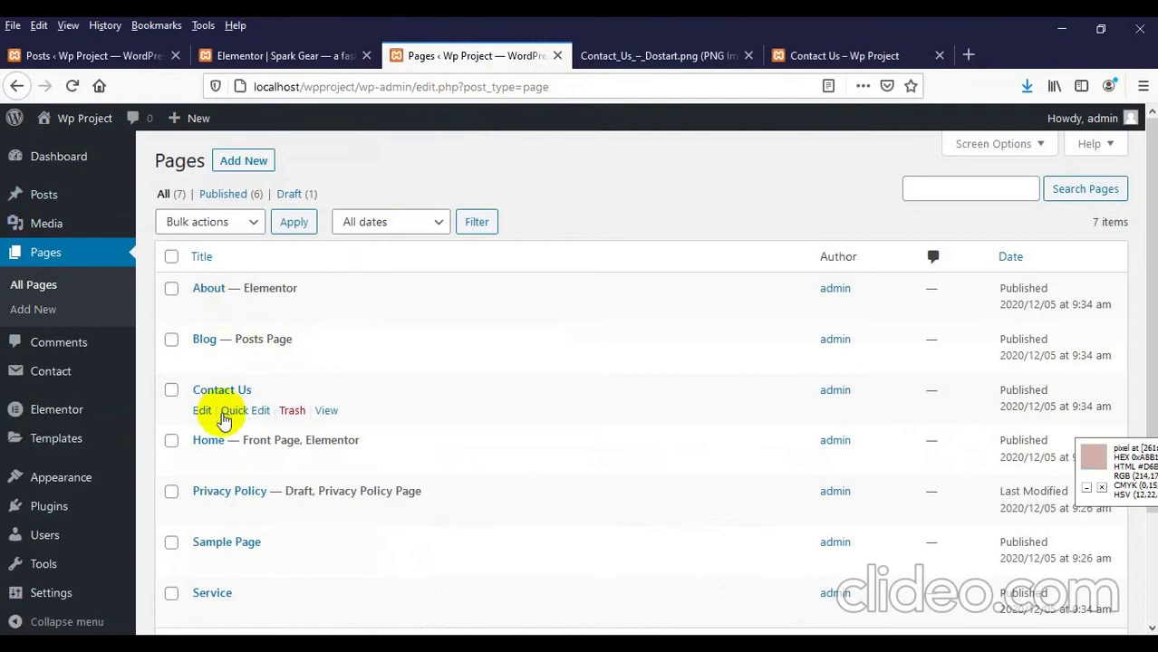
Step: Open the Contact Us page's editor in a new tab beside the mockup and launch Elementor
right_click(202, 414)
click(240, 429)
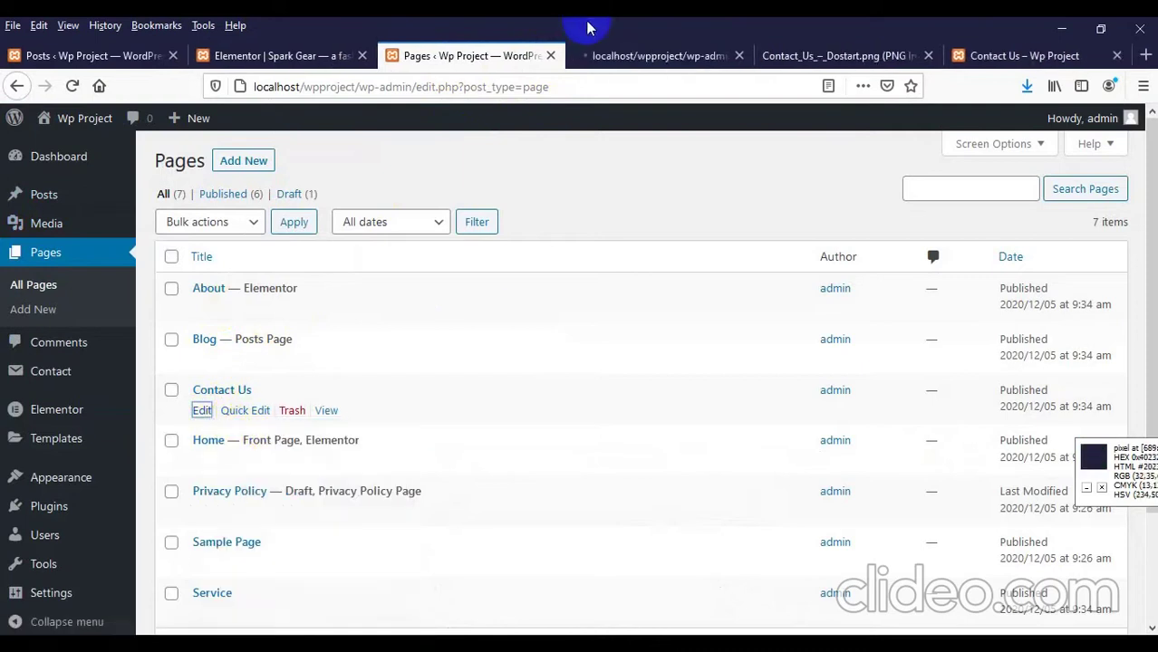
click(704, 63)
drag(705, 65, 797, 69)
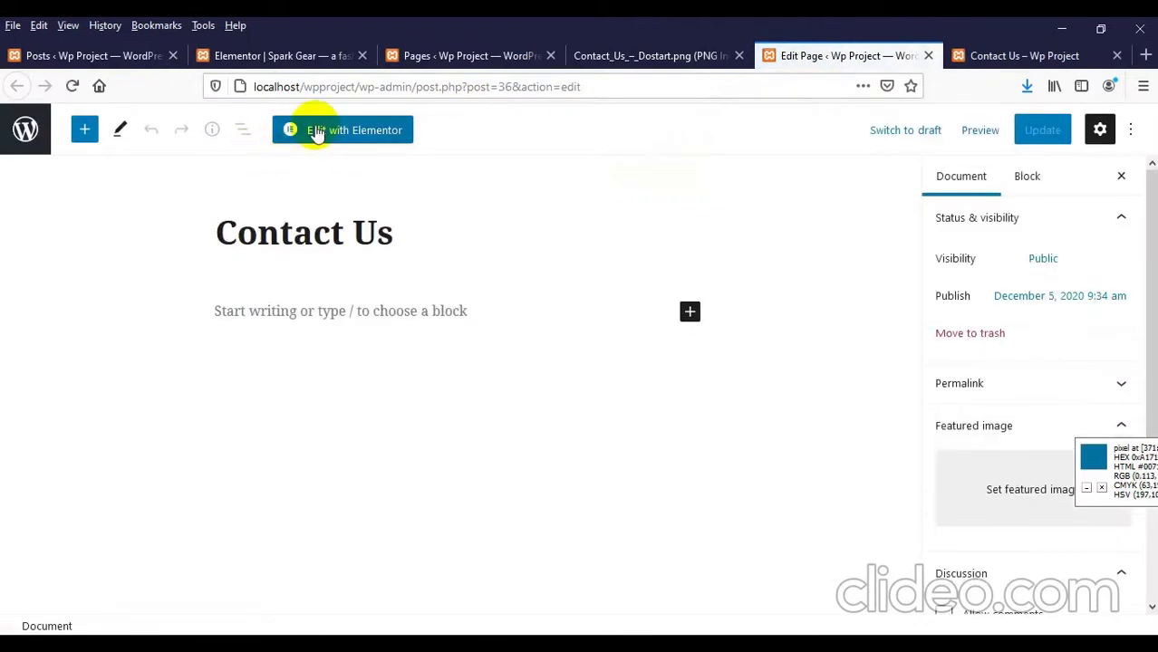
click(316, 131)
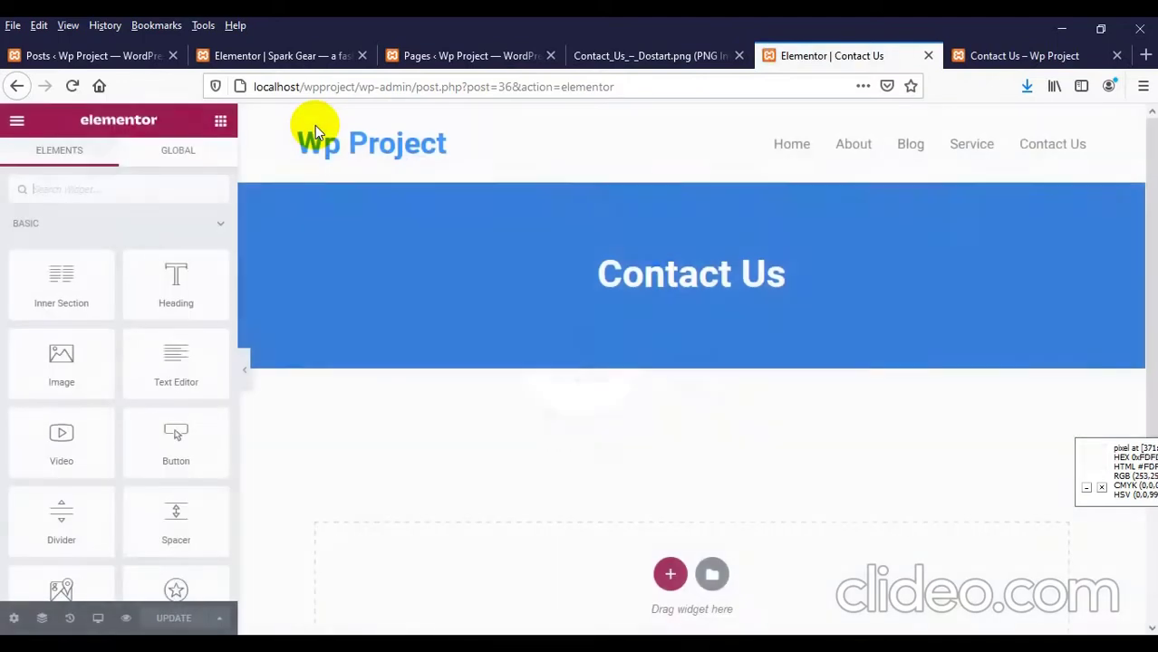
click(1002, 58)
Step: After checking the mockup, add a one-column section holding a Heading widget
click(600, 56)
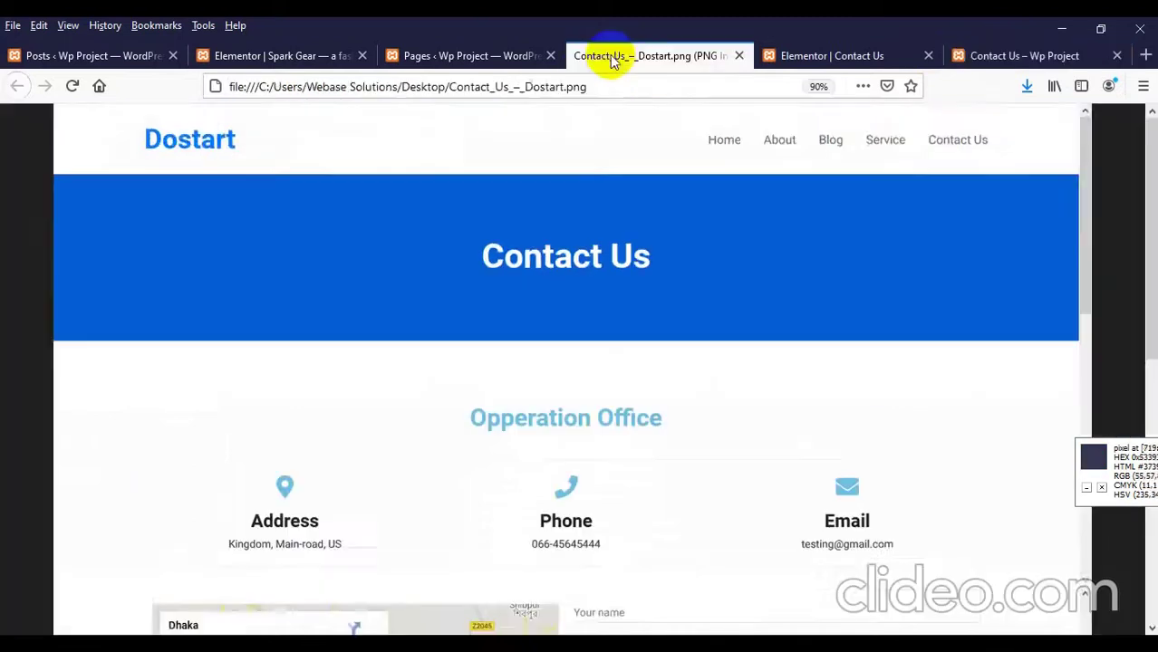
click(370, 419)
scroll(370, 419, down, 1)
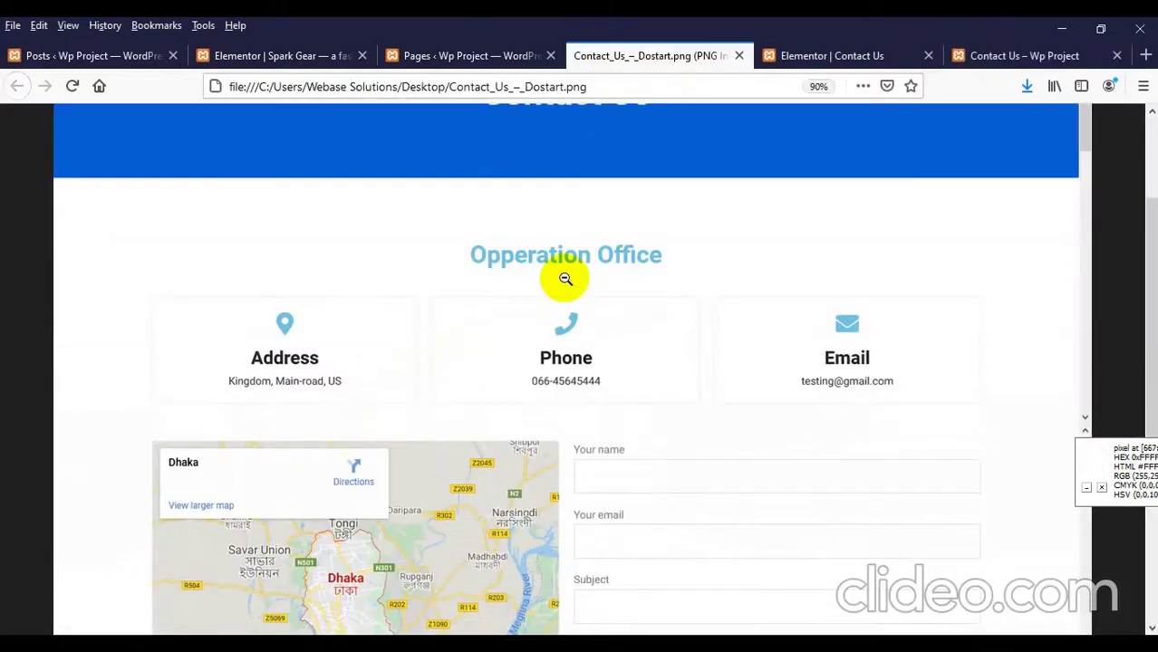
click(815, 56)
click(671, 399)
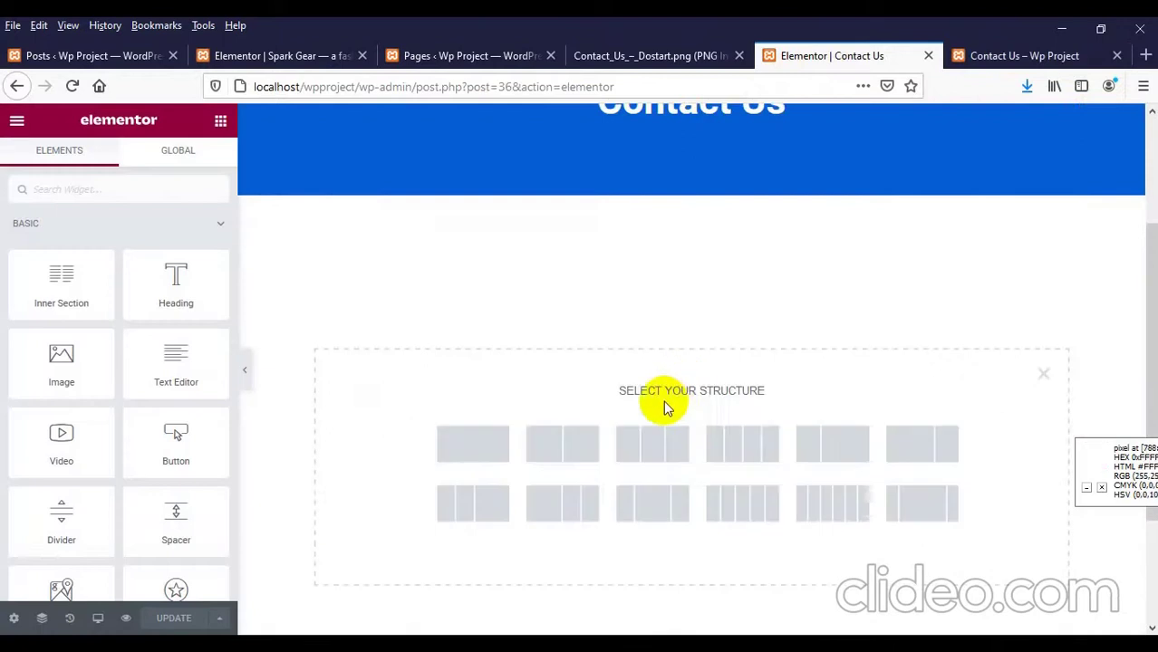
click(490, 457)
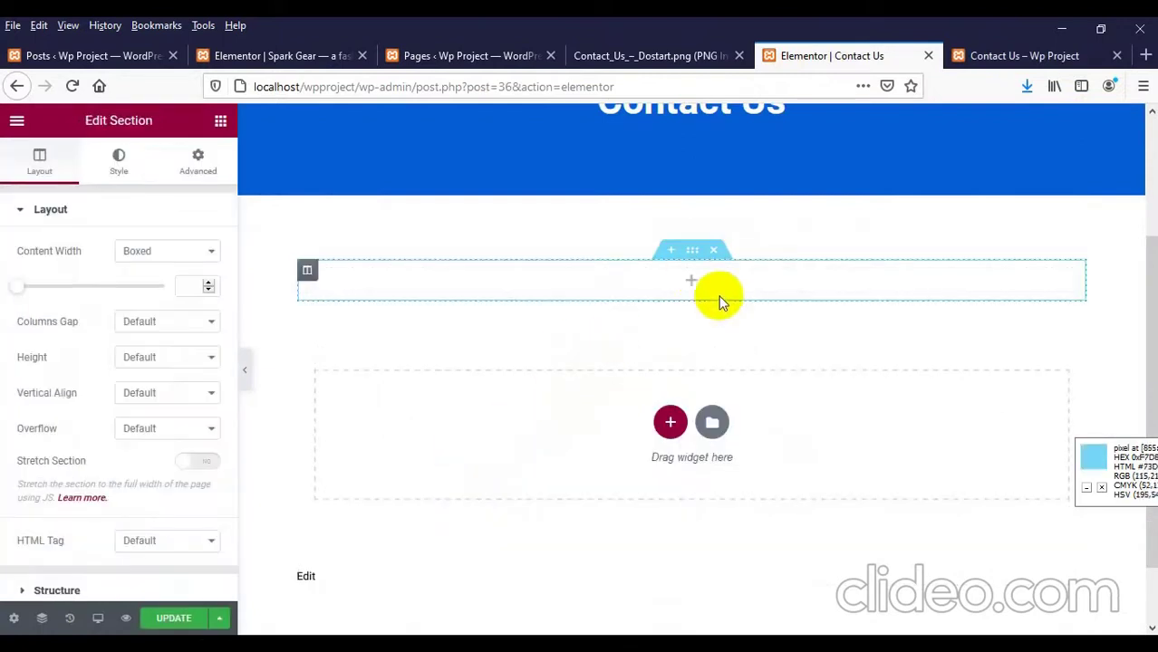
click(691, 280)
drag(175, 300, 608, 290)
Step: Make the heading read 'Operation Office', centred, with font size 25
click(95, 283)
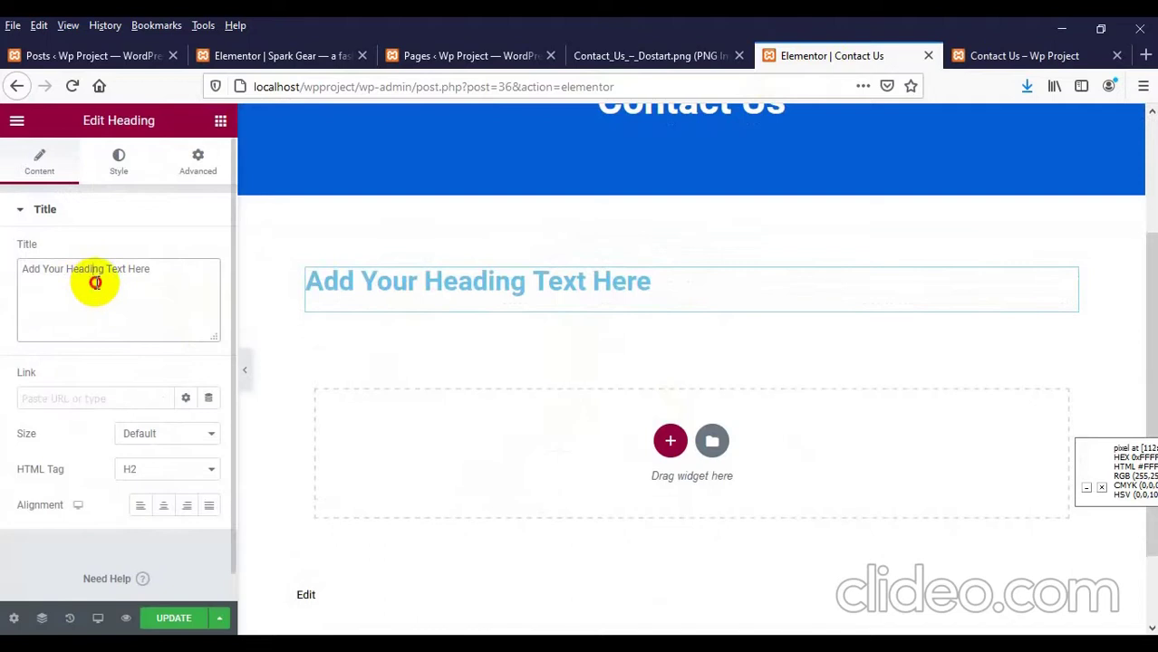
text(Operation Office)
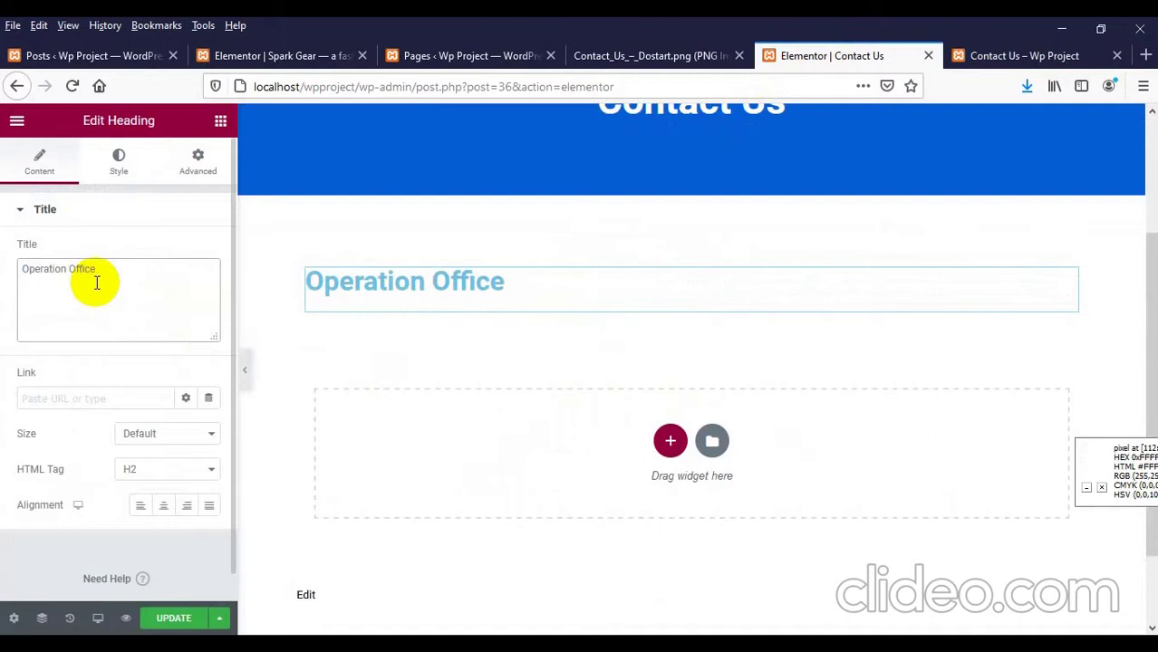
click(162, 509)
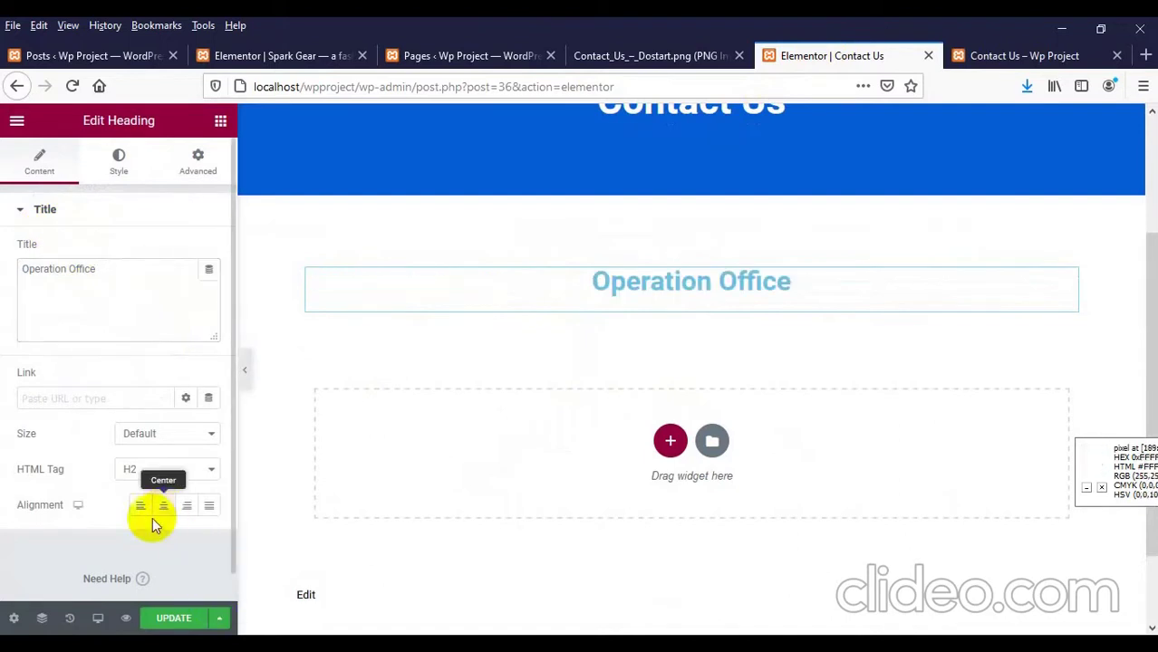
click(119, 162)
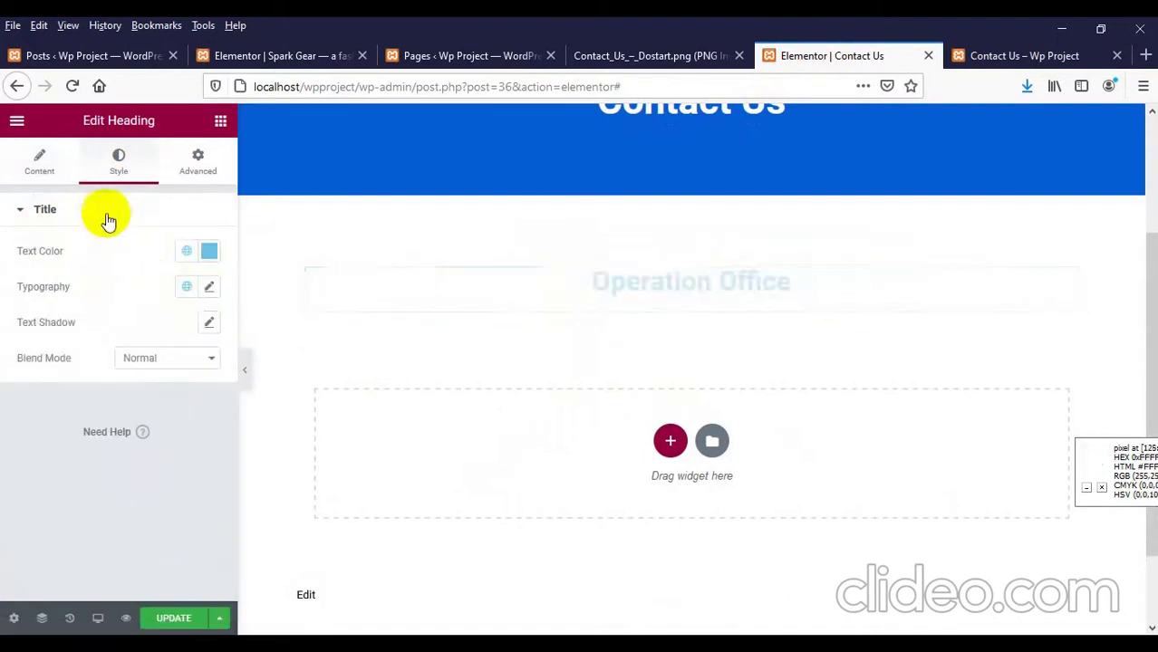
click(209, 288)
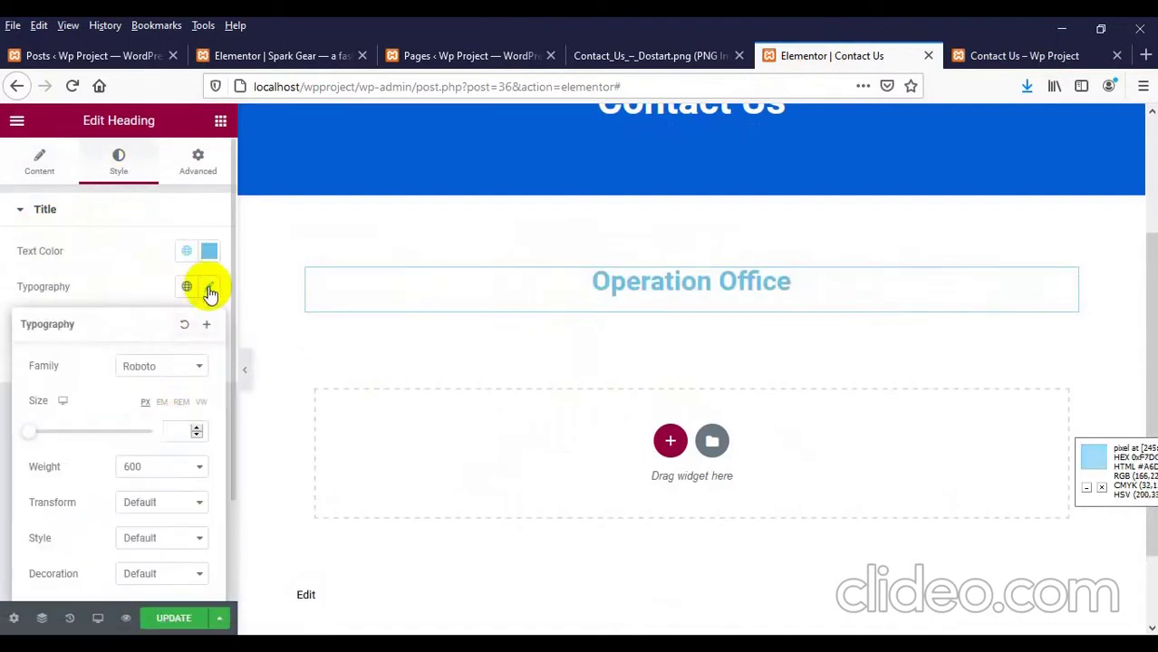
click(174, 429)
text(25)
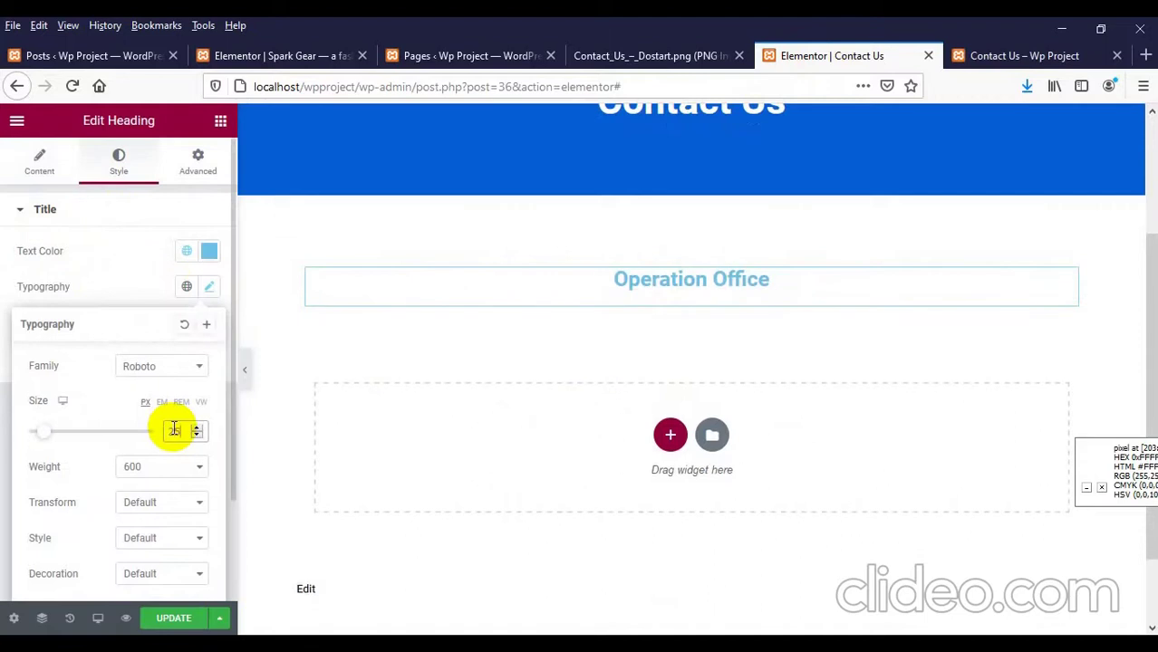
click(665, 435)
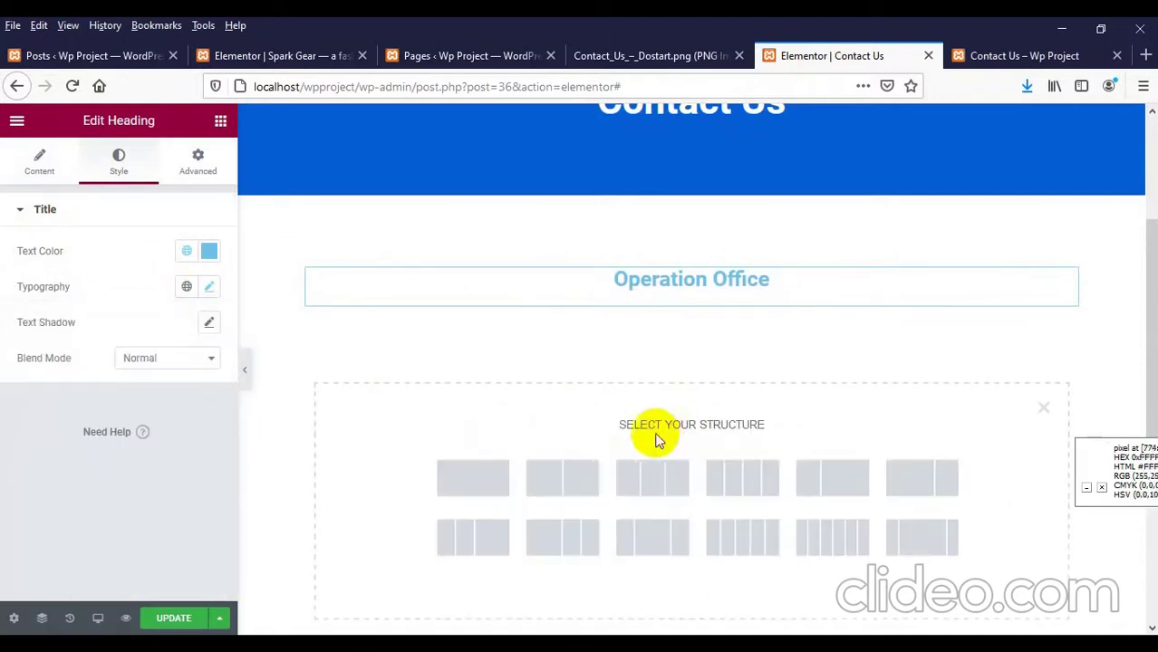
Step: Add a three-column section and drop a UTA Service Item card into its first column
click(653, 481)
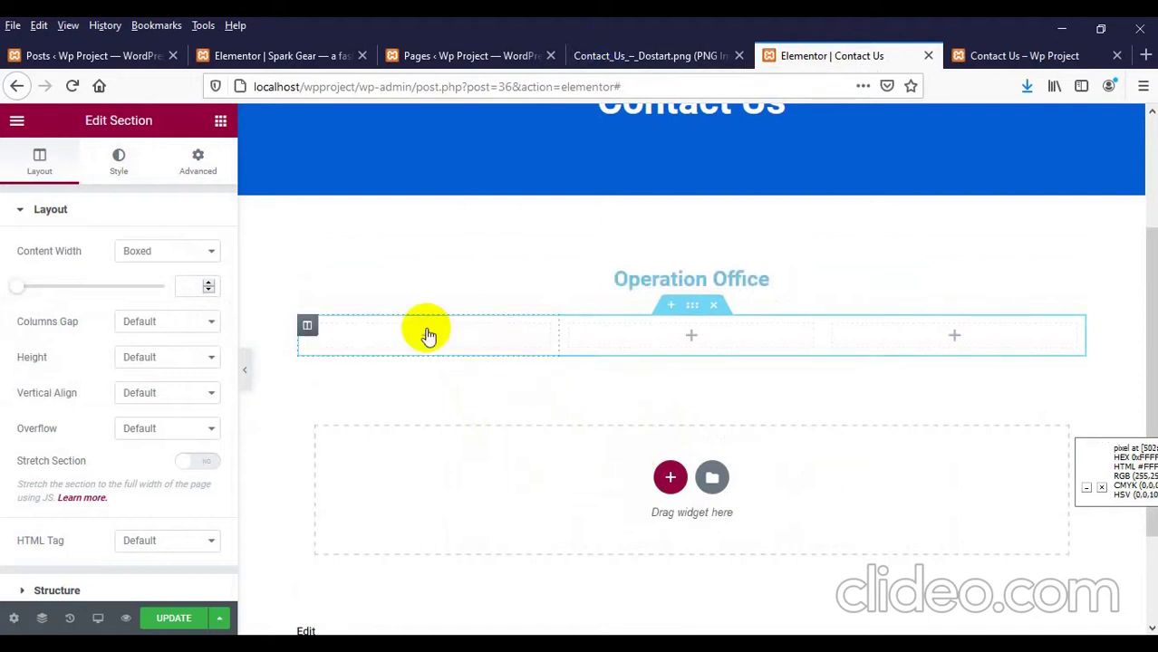
click(427, 335)
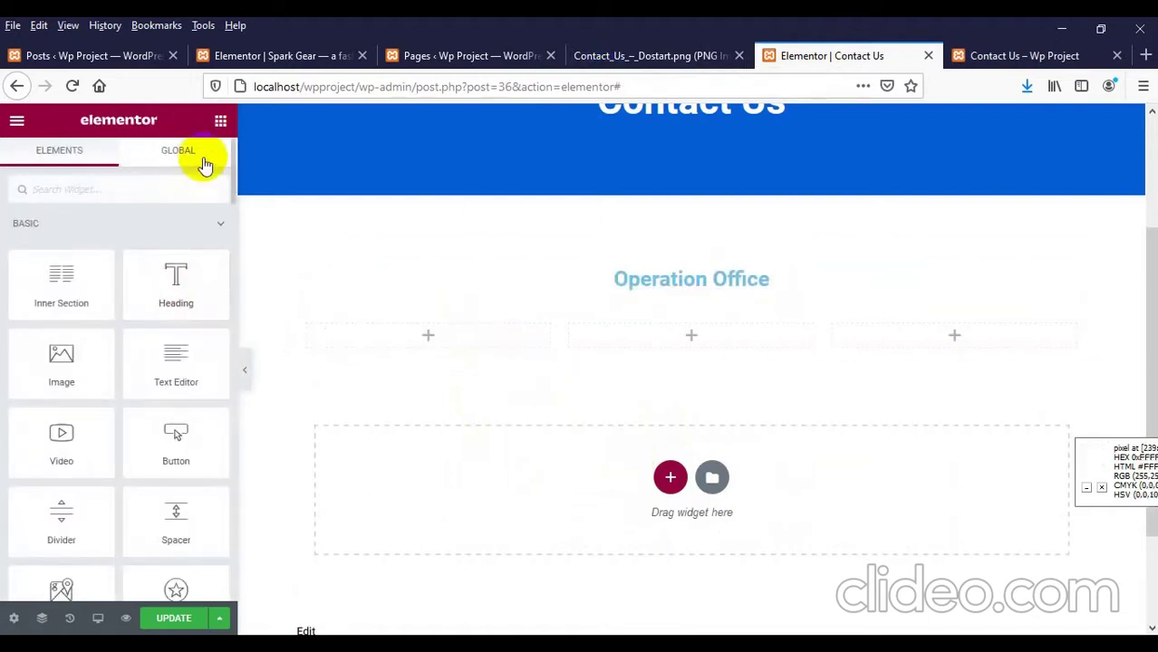
scroll(258, 473, down, 3)
scroll(103, 478, down, 5)
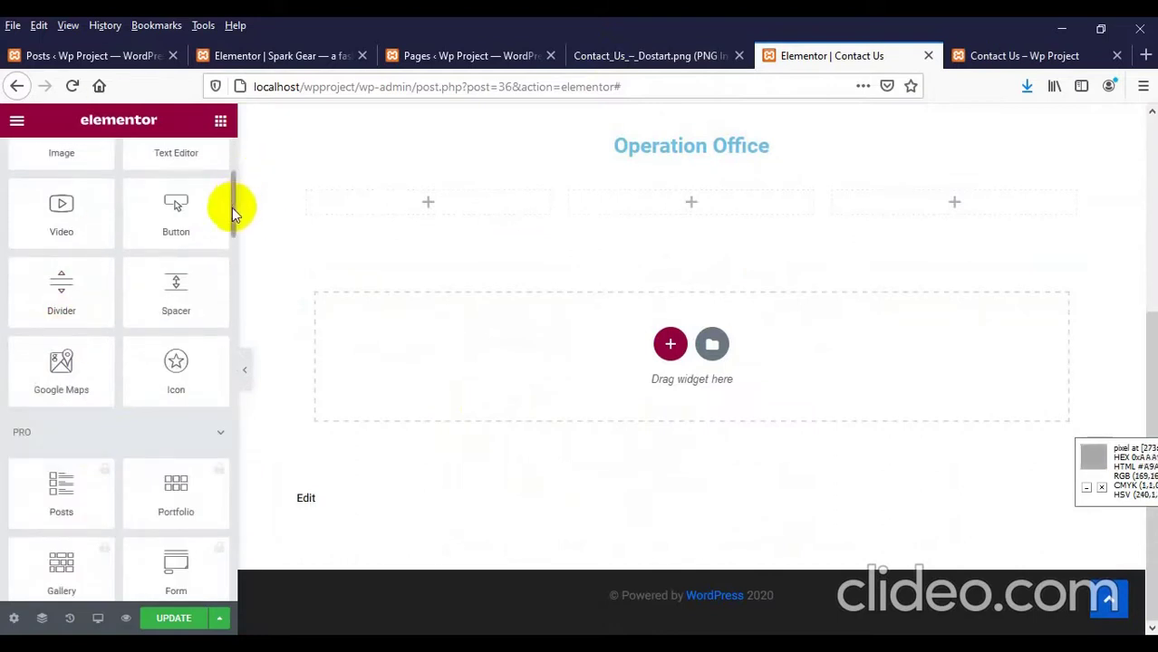
scroll(215, 445, down, 15)
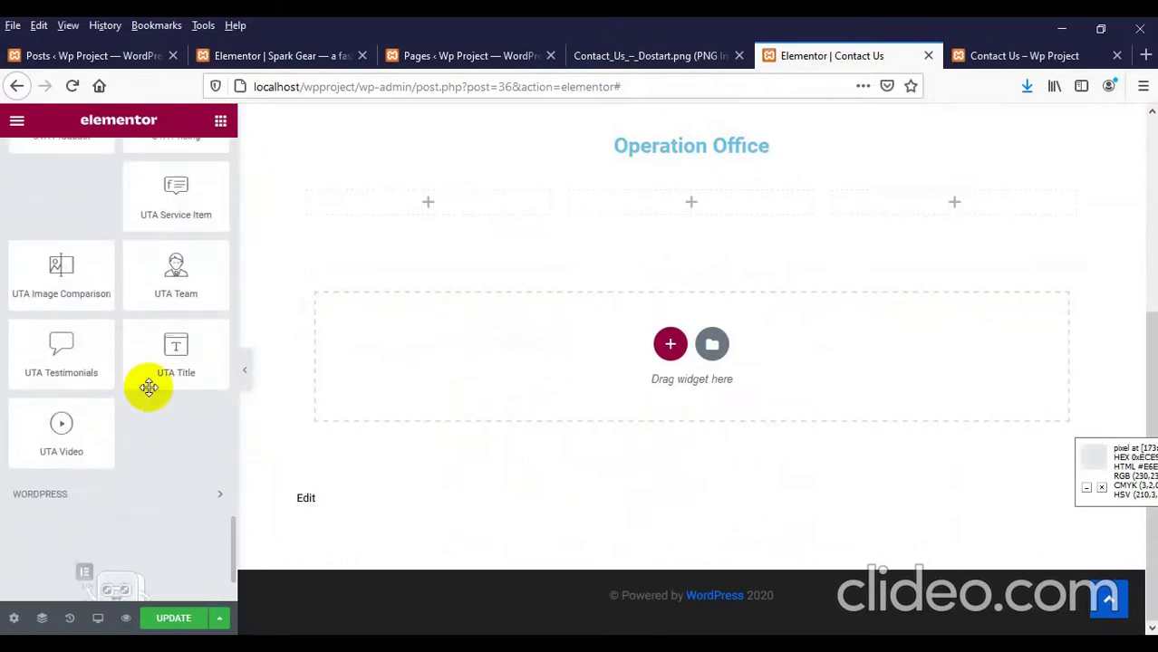
scroll(148, 387, up, 1)
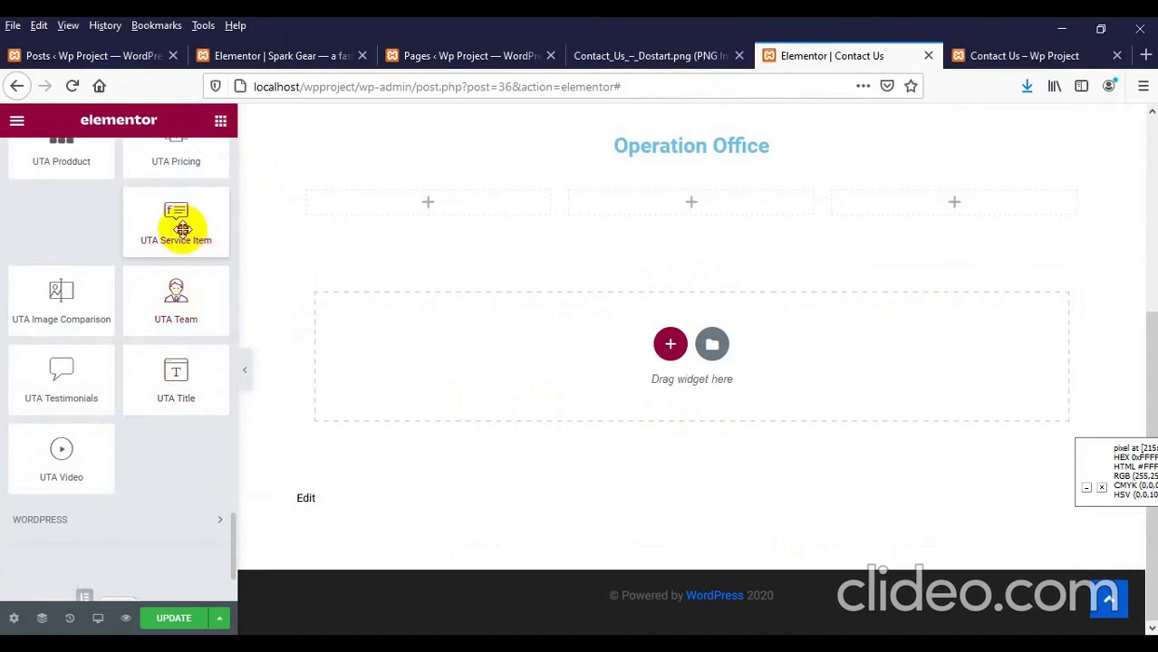
drag(176, 227, 473, 202)
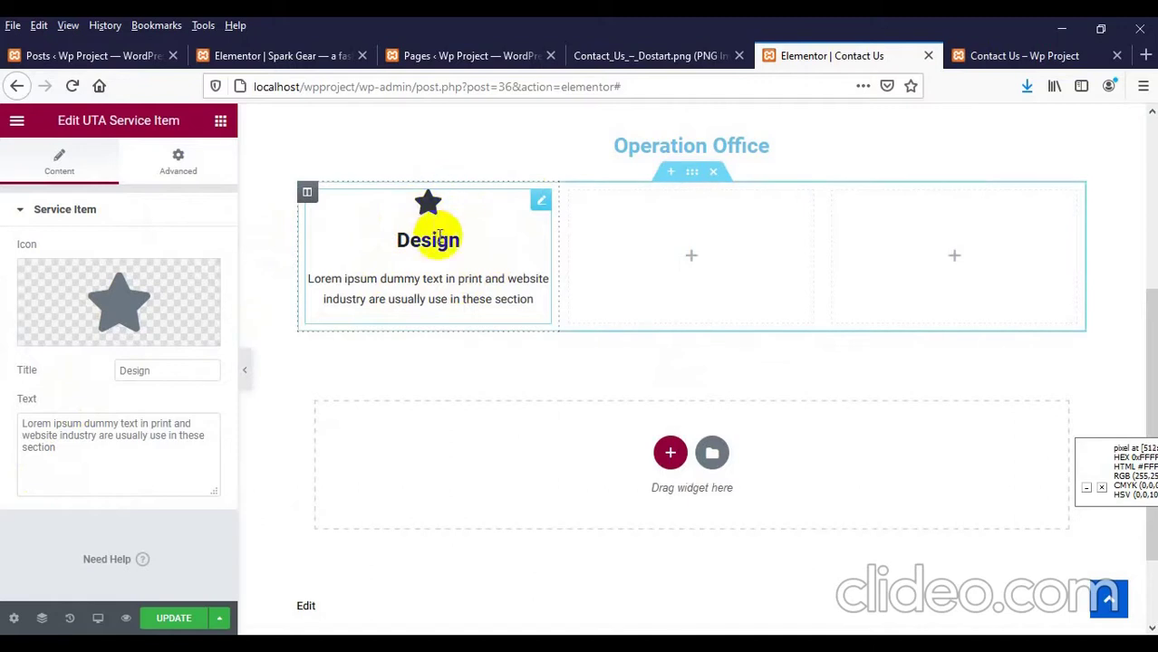
Step: Swap the first card's star icon for the map-marker icon found by searching 'map'
click(589, 55)
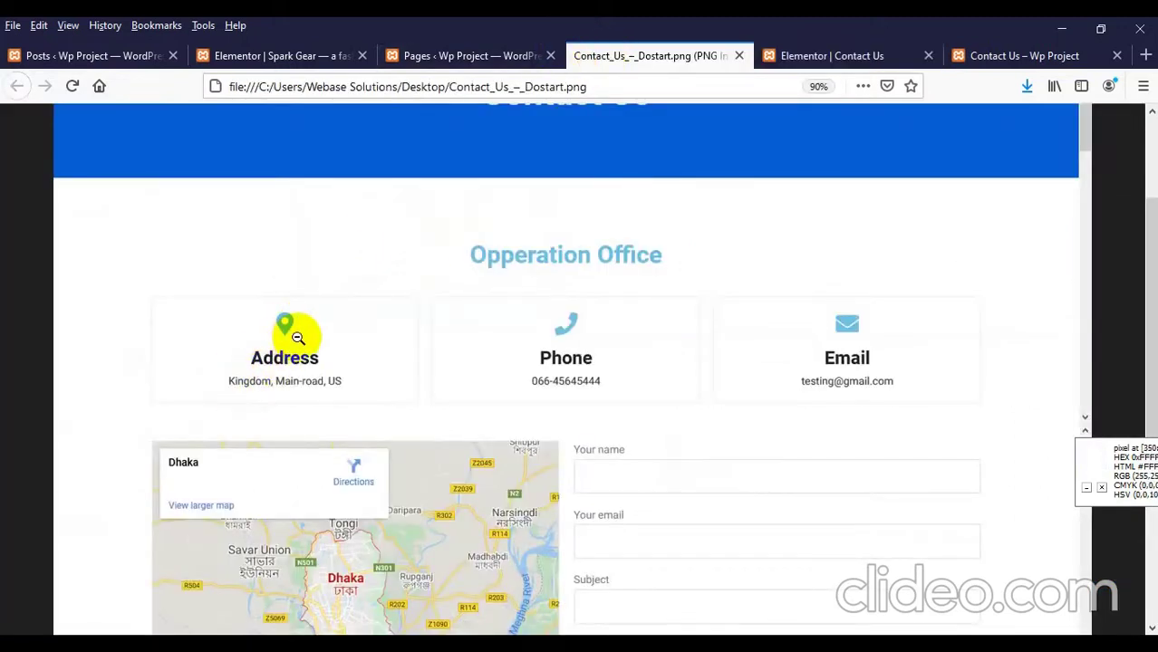
click(802, 55)
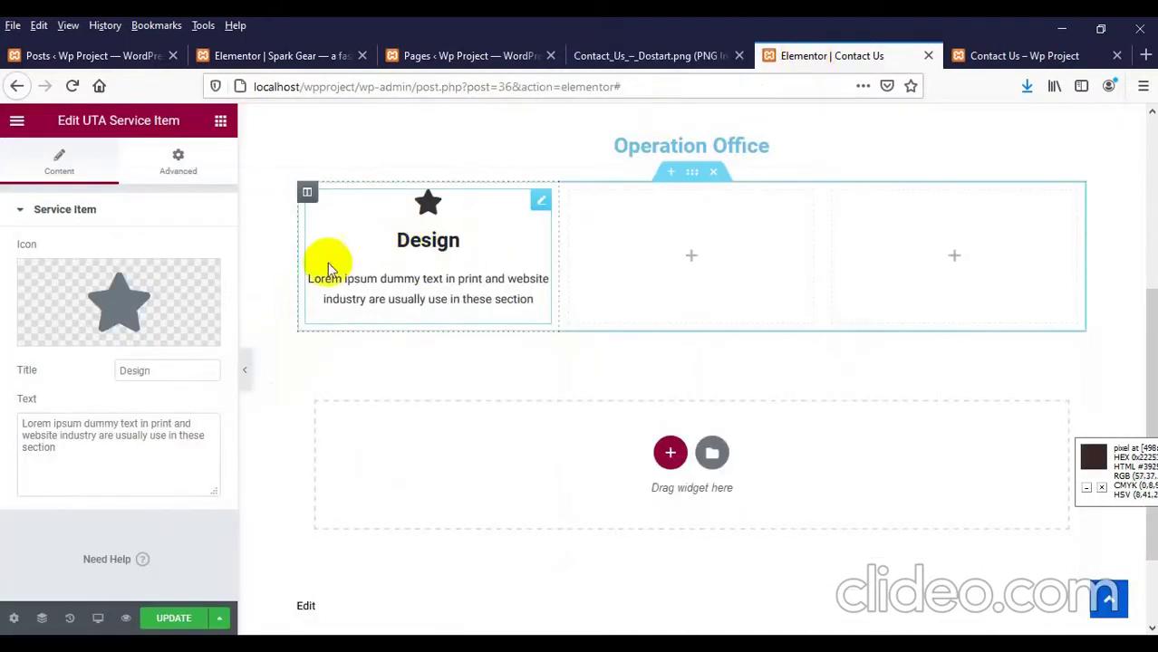
click(115, 297)
click(570, 182)
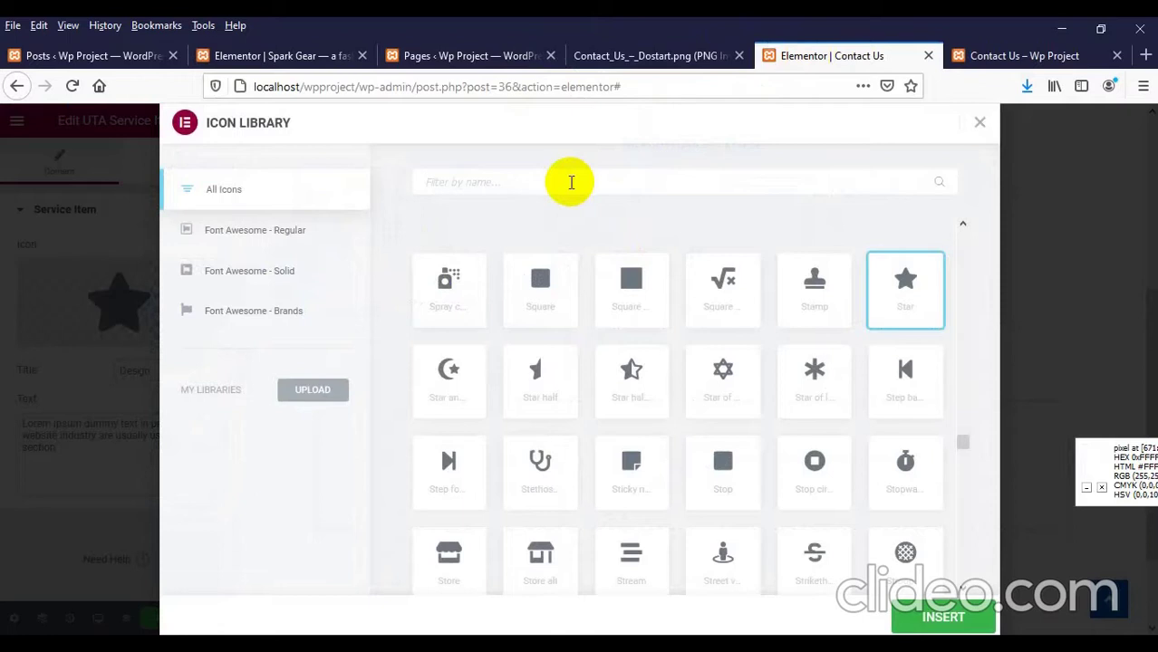
text(map)
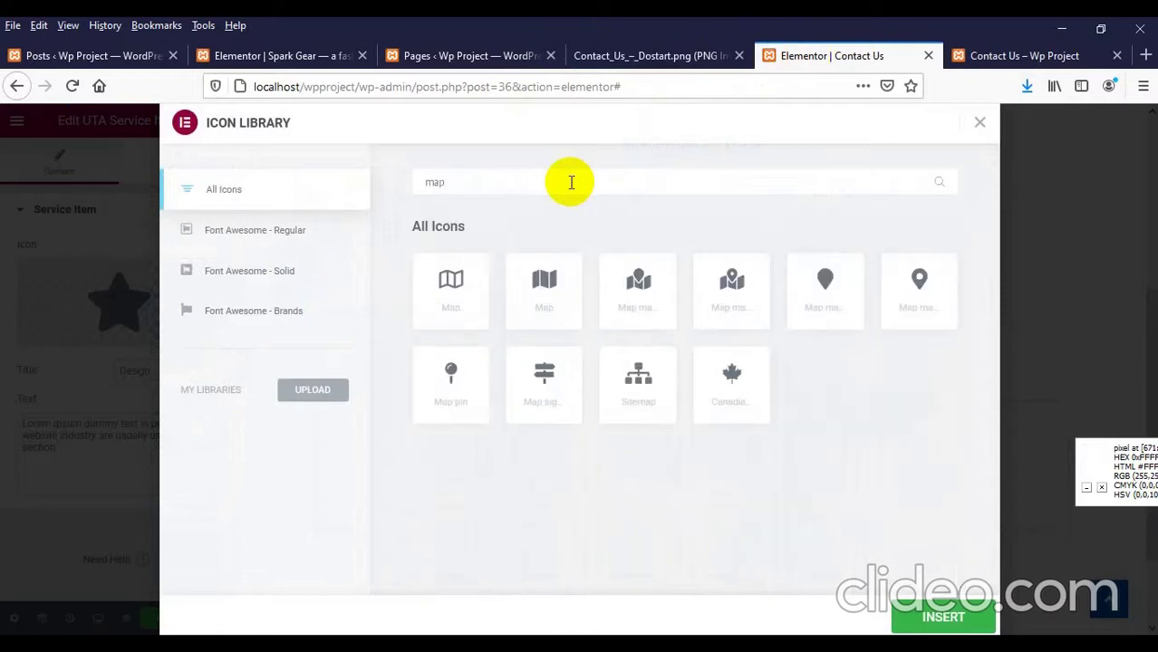
click(933, 328)
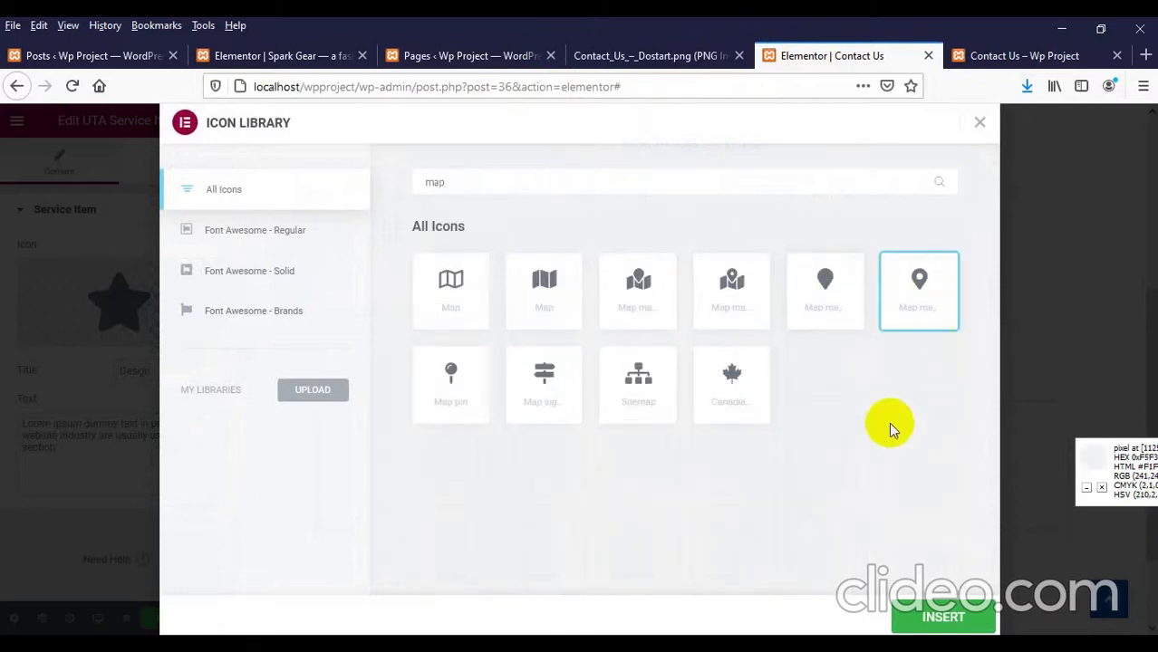
click(947, 614)
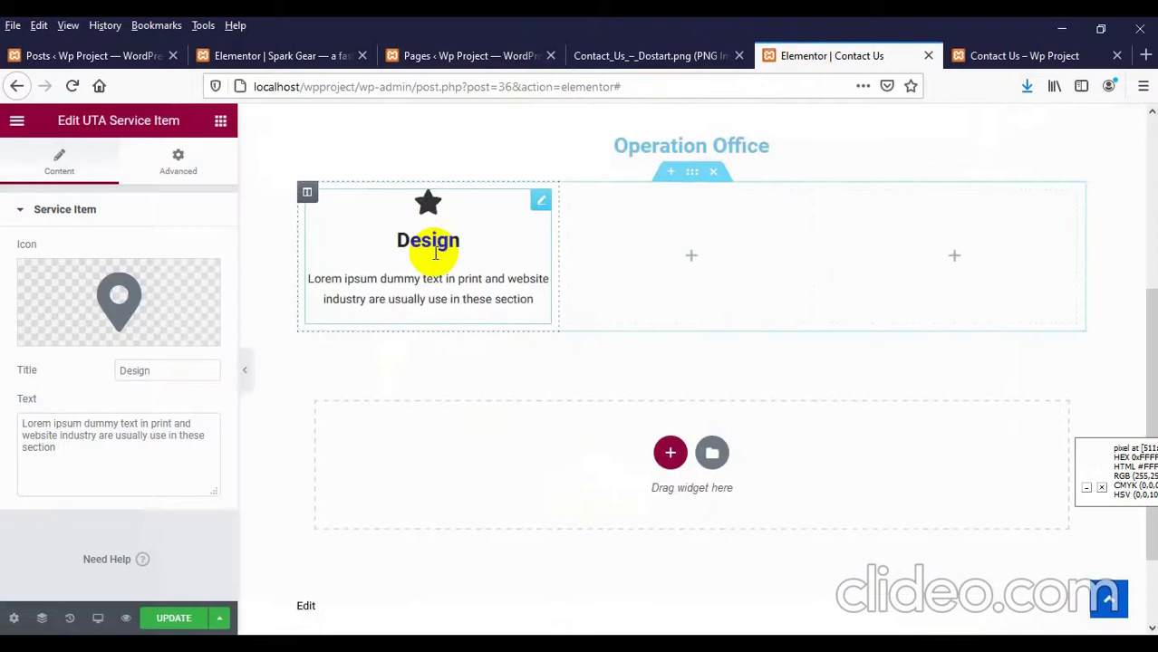
click(643, 55)
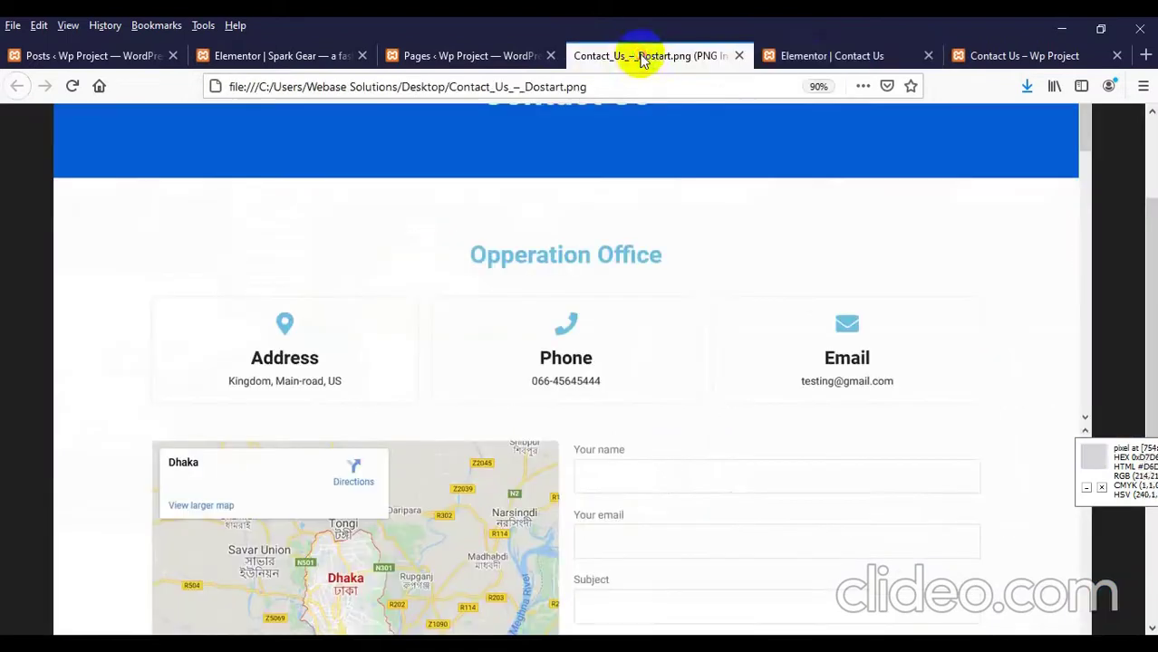
click(799, 54)
click(159, 367)
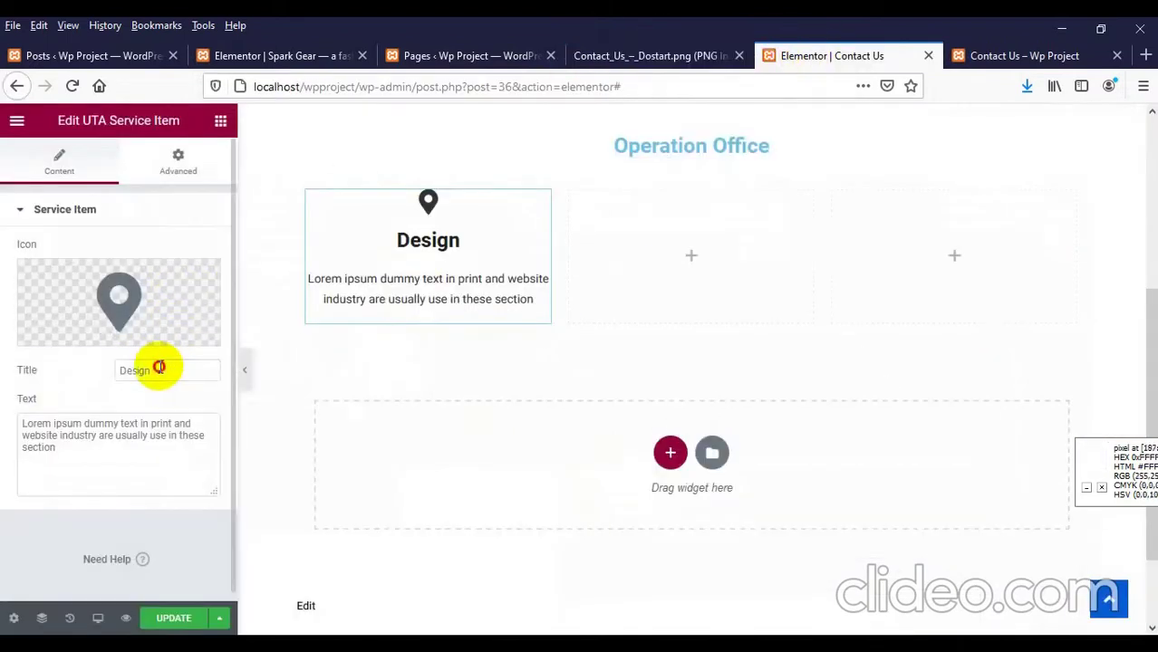
Step: Title the first card 'Address', change its text to 'Dhaka, Bangladesh', and save the page
text(Add)
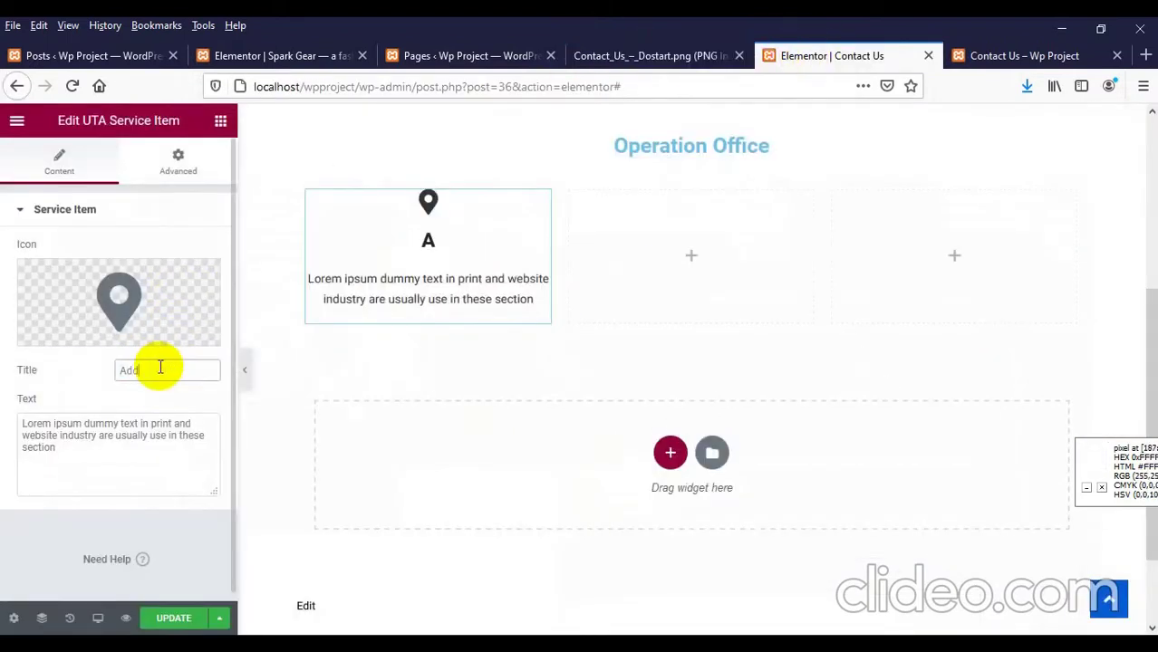
text(ress)
click(666, 58)
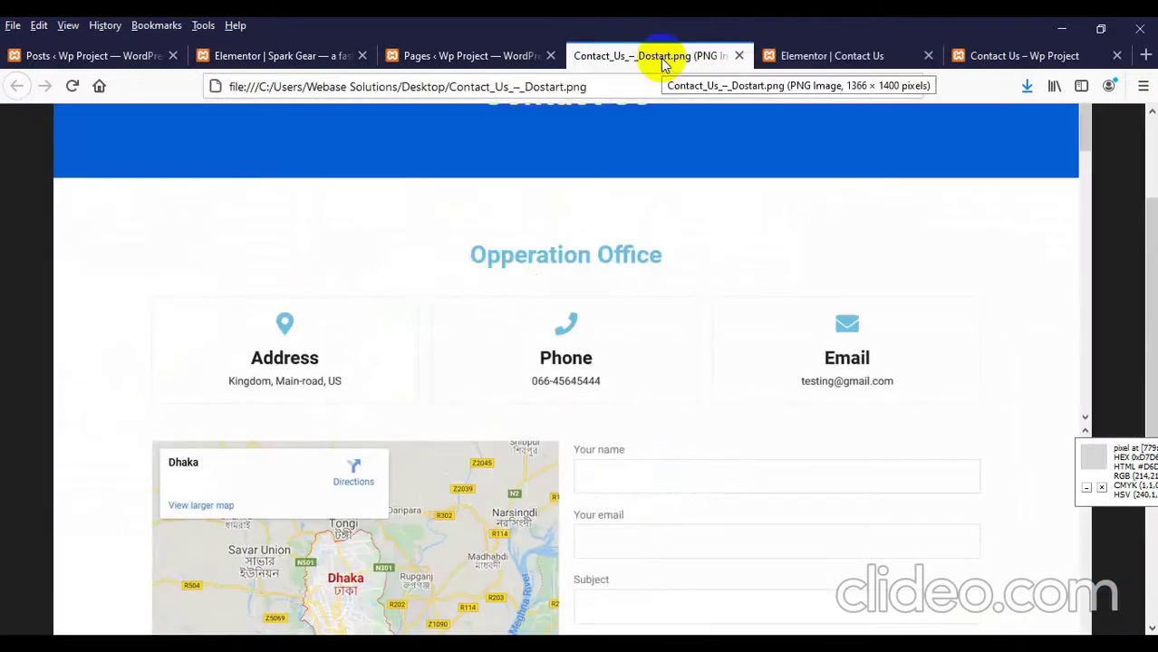
click(800, 54)
triple_click(80, 439)
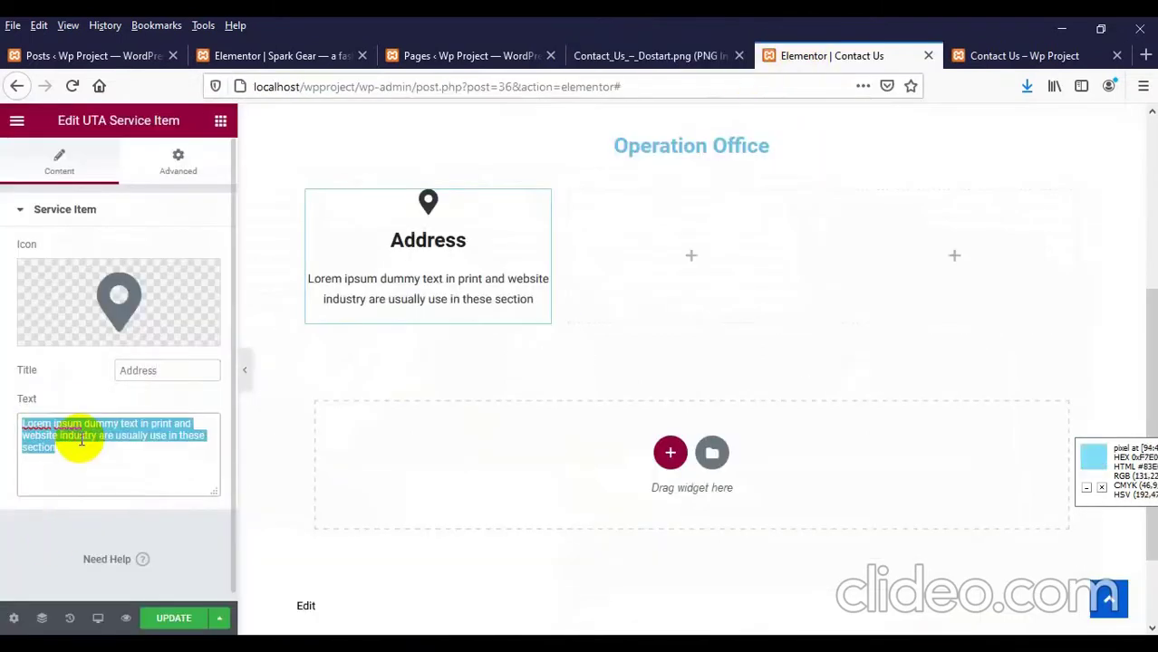
text(Dhaka)
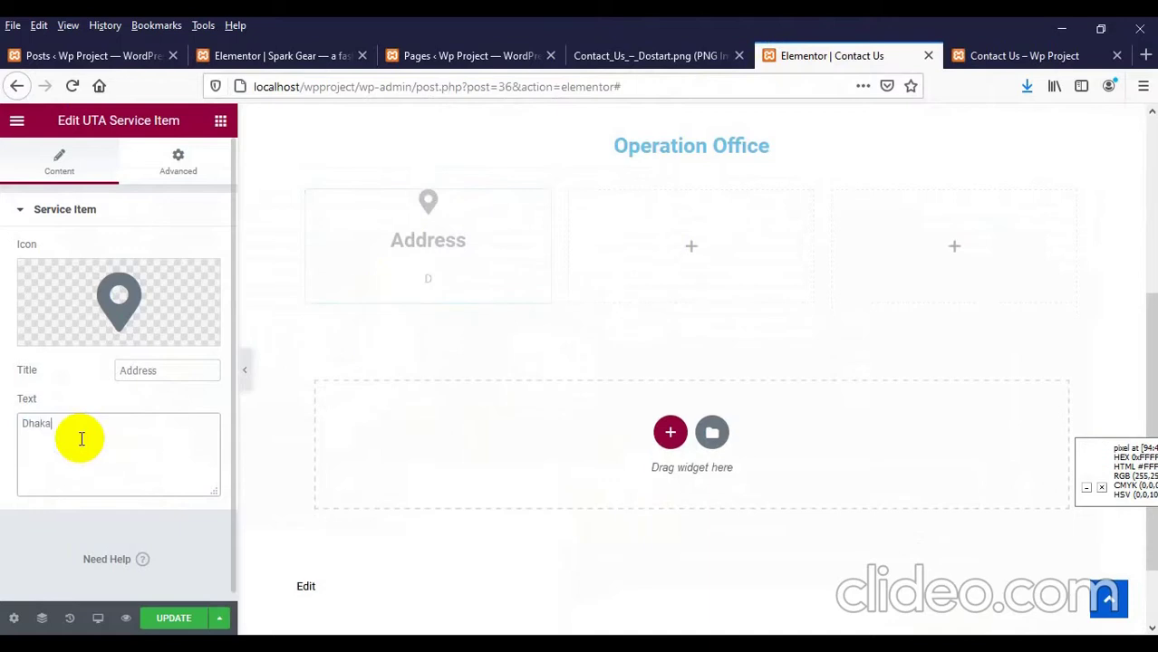
text(, Bangladesh)
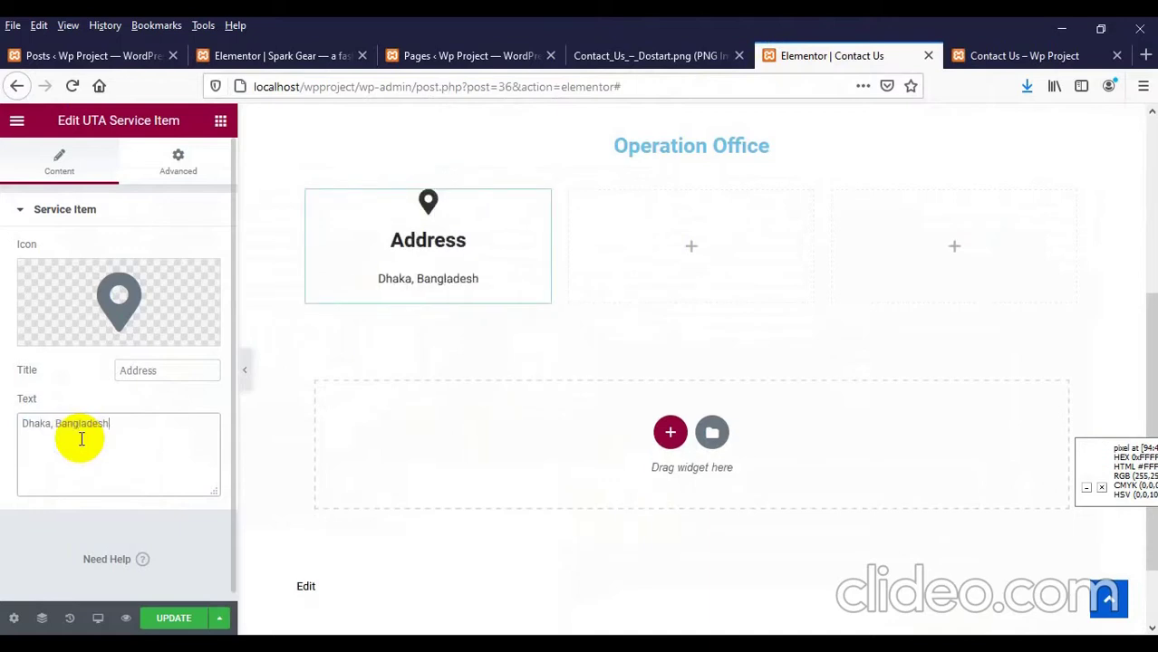
click(156, 623)
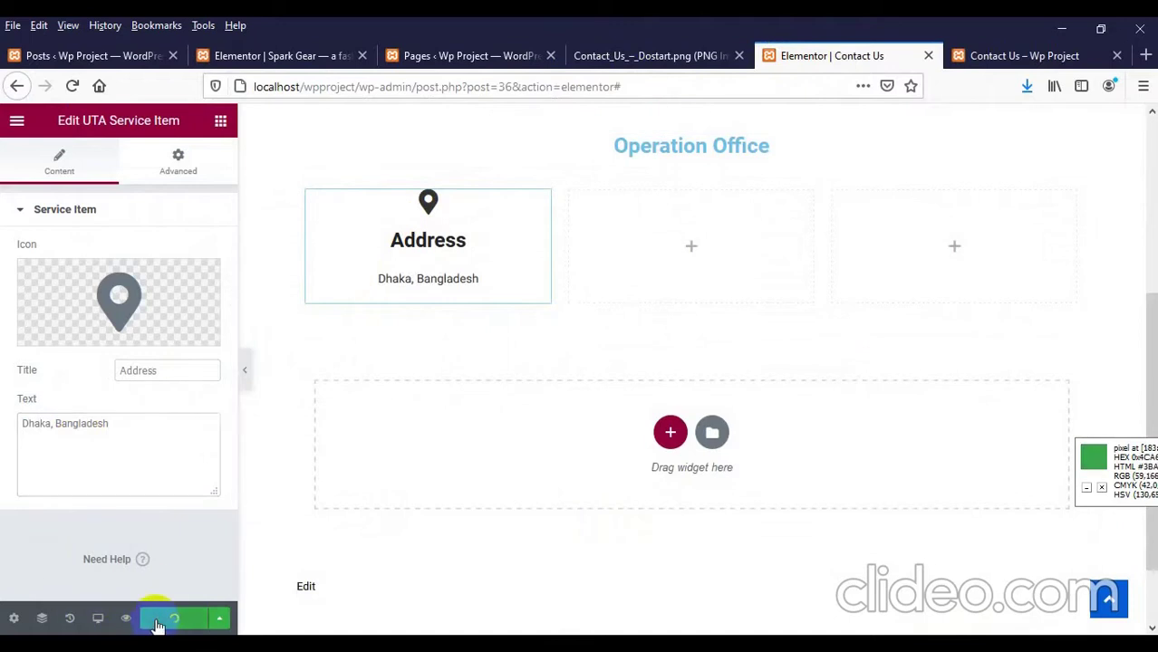
click(1000, 55)
right_click(424, 270)
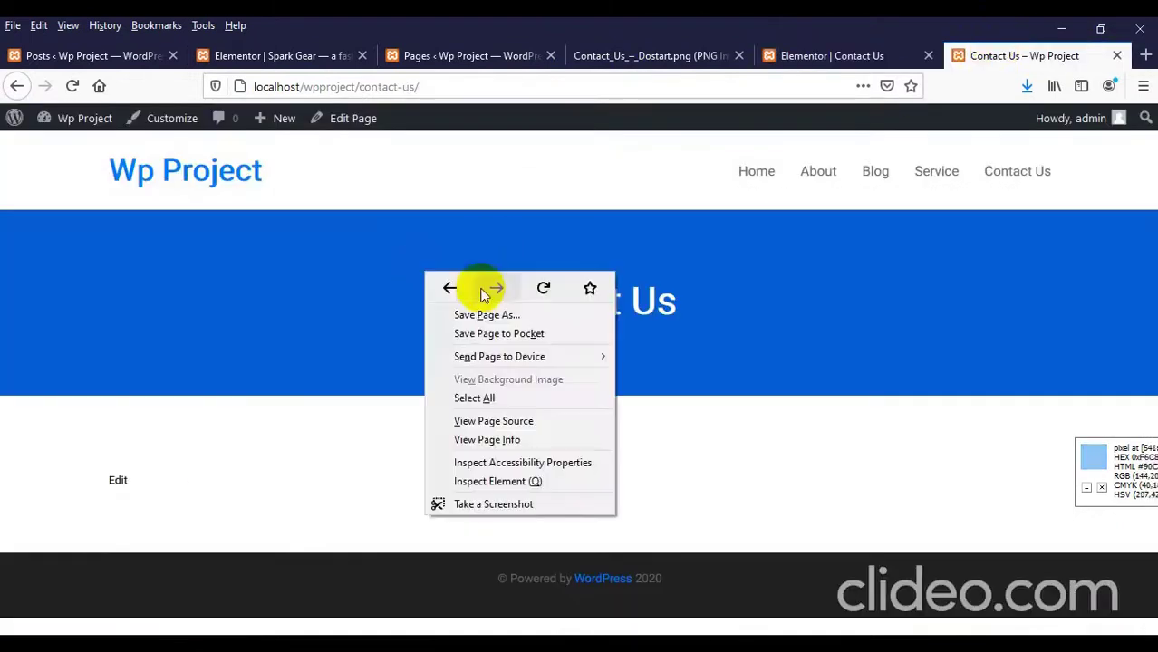
click(537, 288)
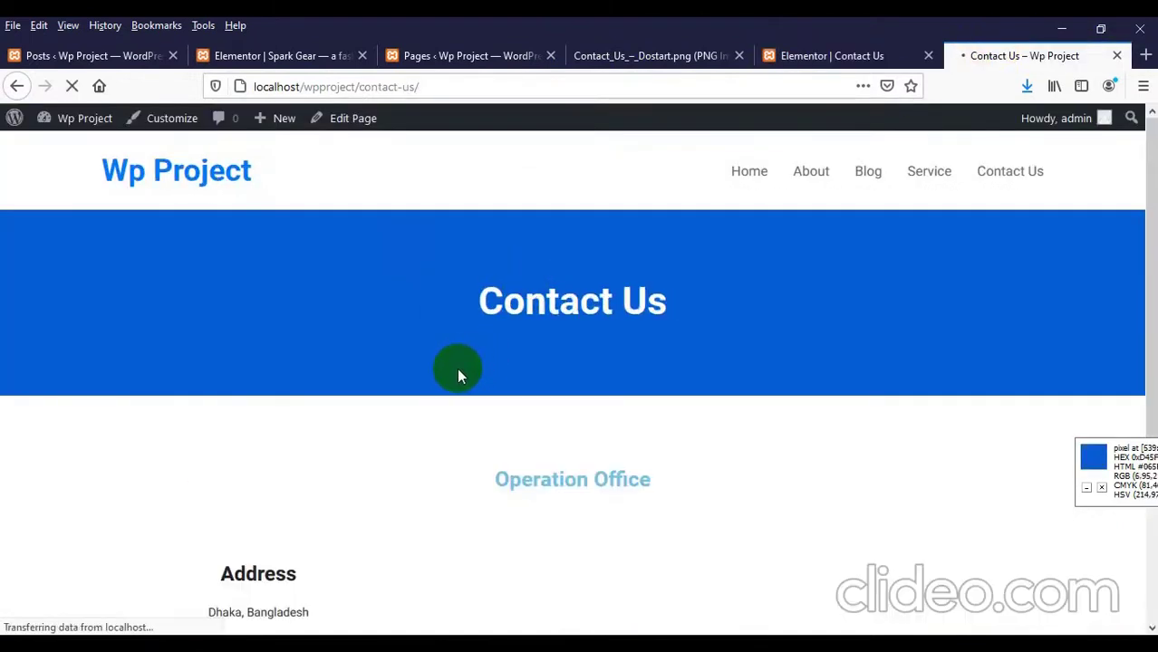
scroll(507, 362, down, 3)
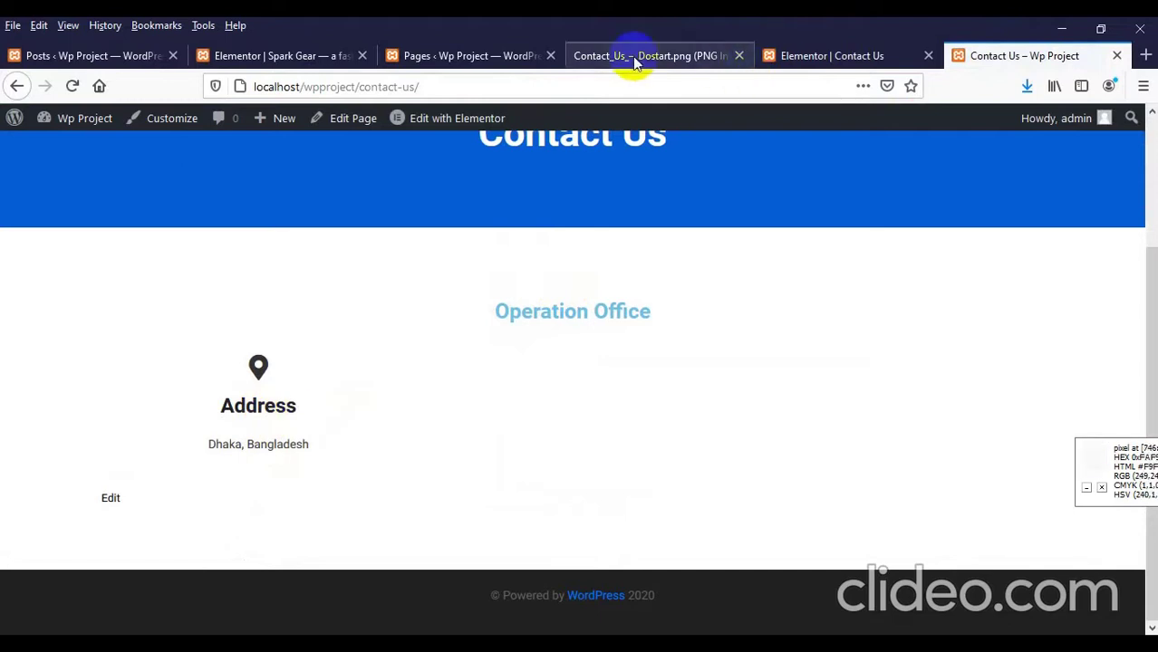
click(785, 57)
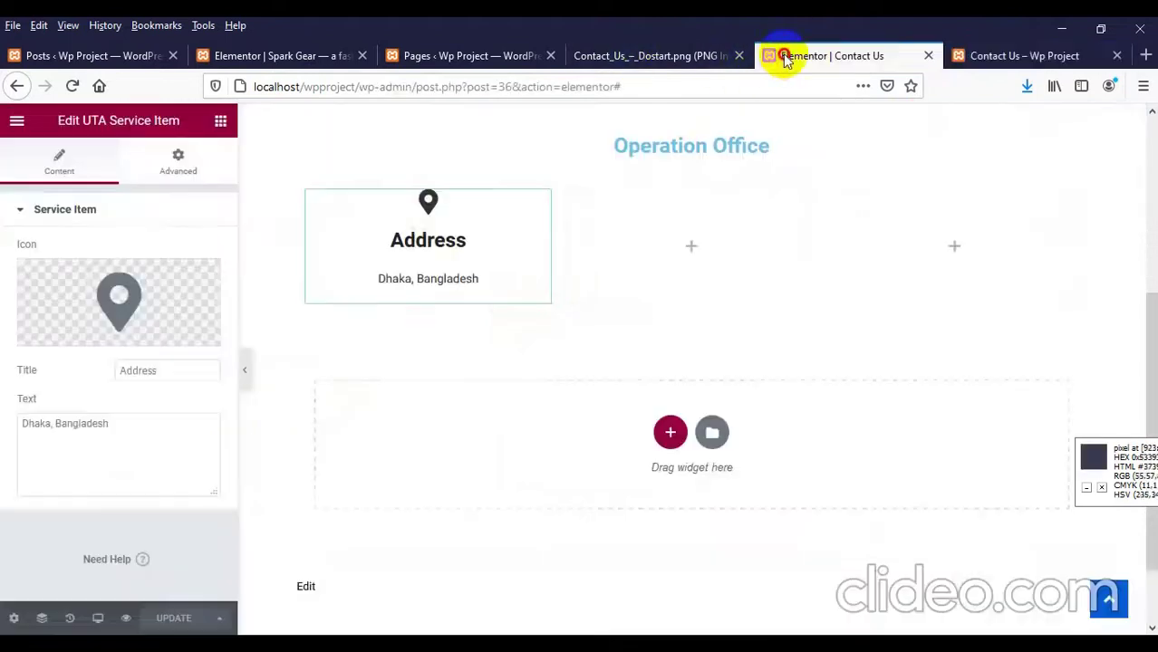
Step: Set the Address card's box shadow to colour #ddd with blur 5 and save
click(191, 168)
scroll(103, 403, down, 3)
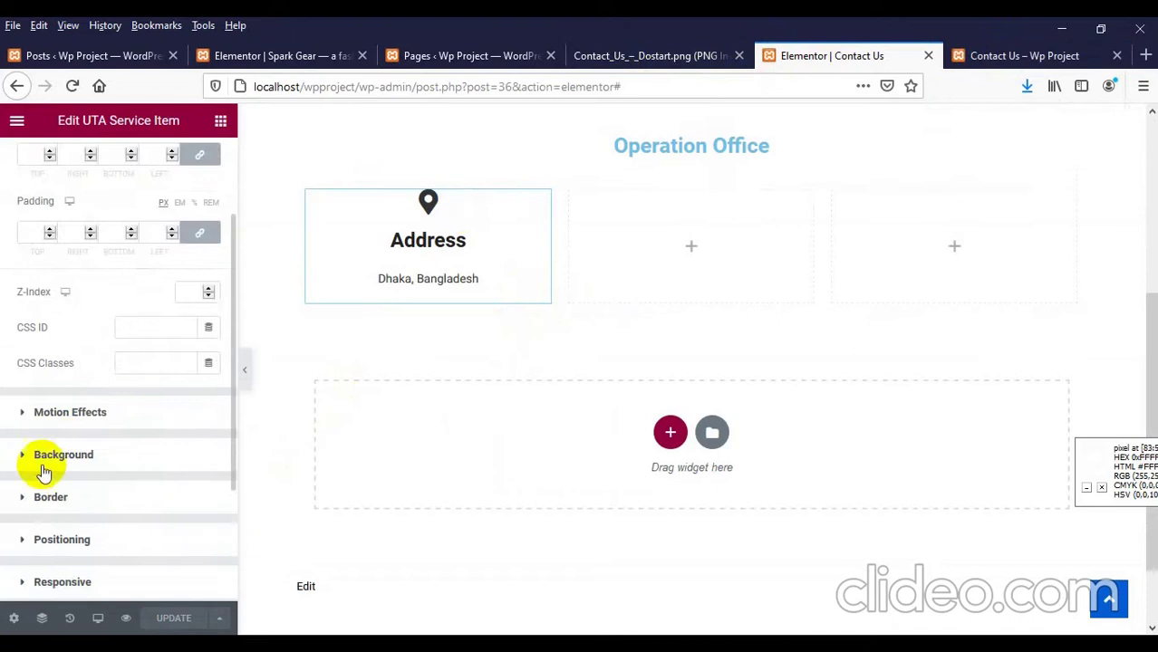
click(45, 498)
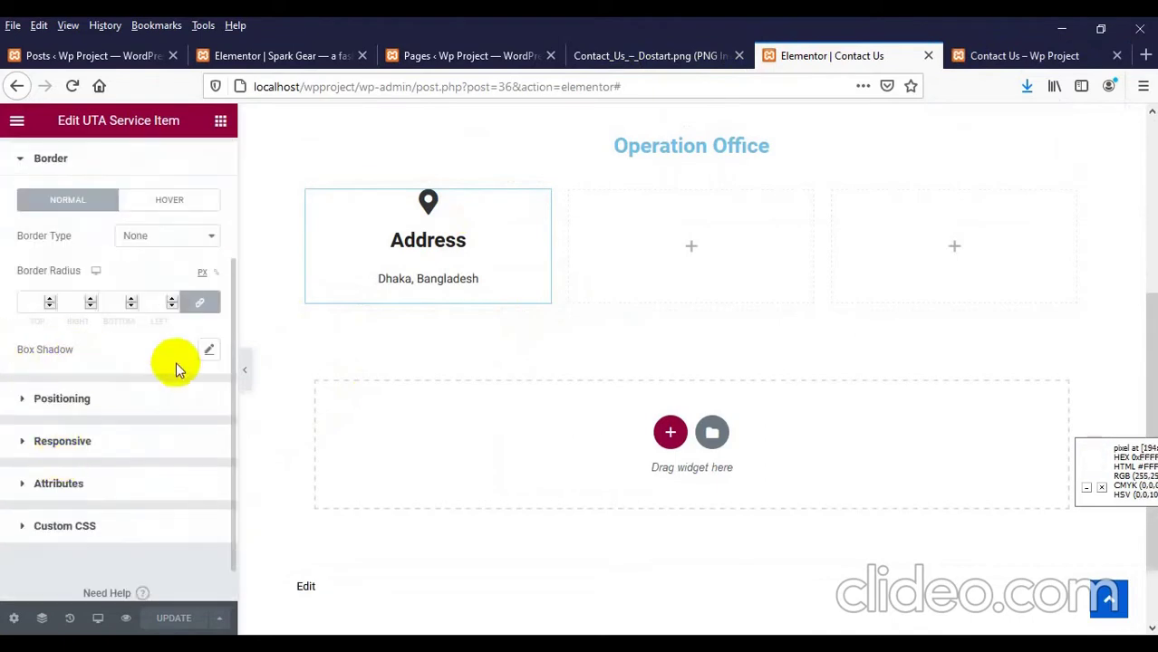
click(212, 352)
click(195, 394)
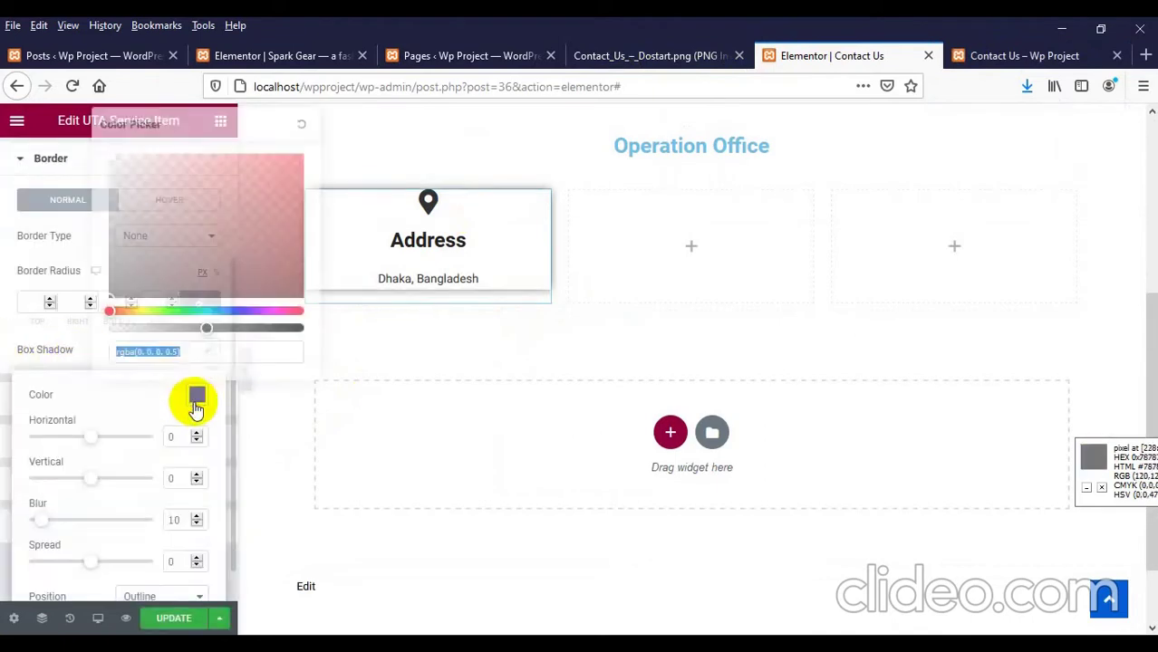
click(184, 352)
drag(173, 352, 2, 353)
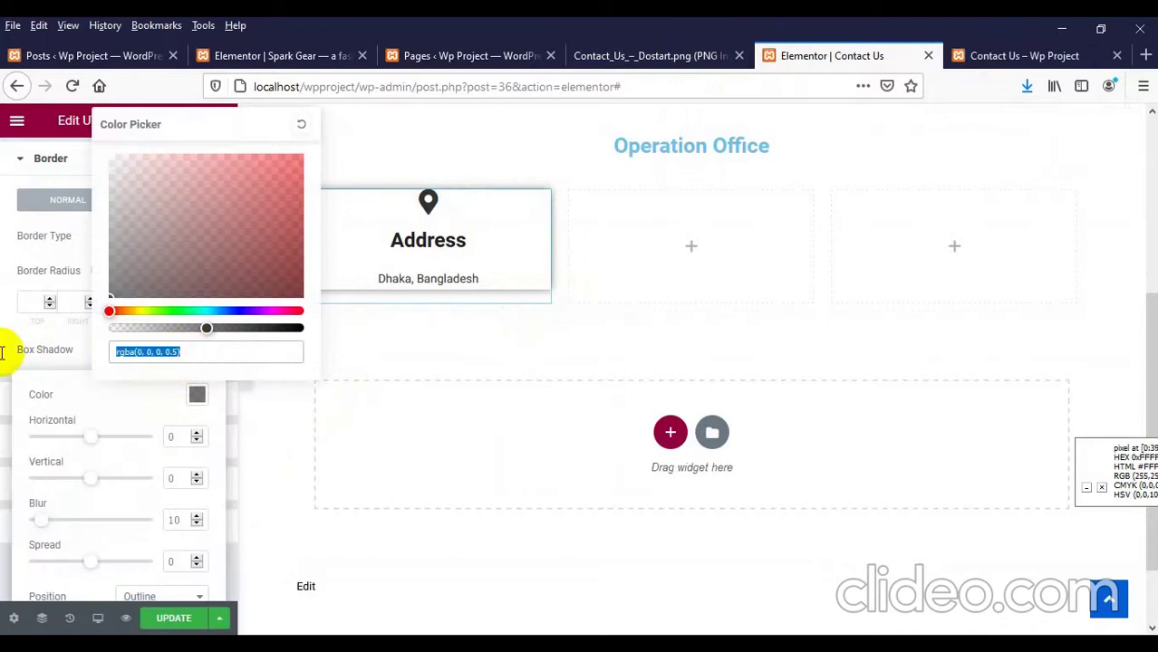
text(#ddd)
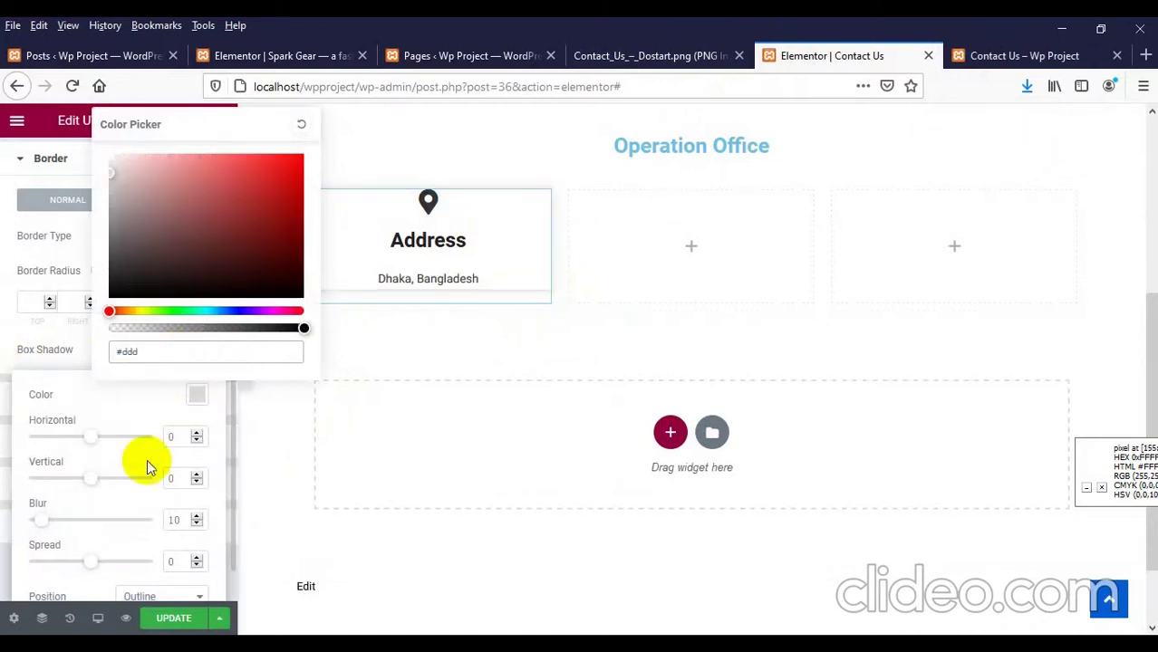
drag(178, 520, 142, 515)
text(5)
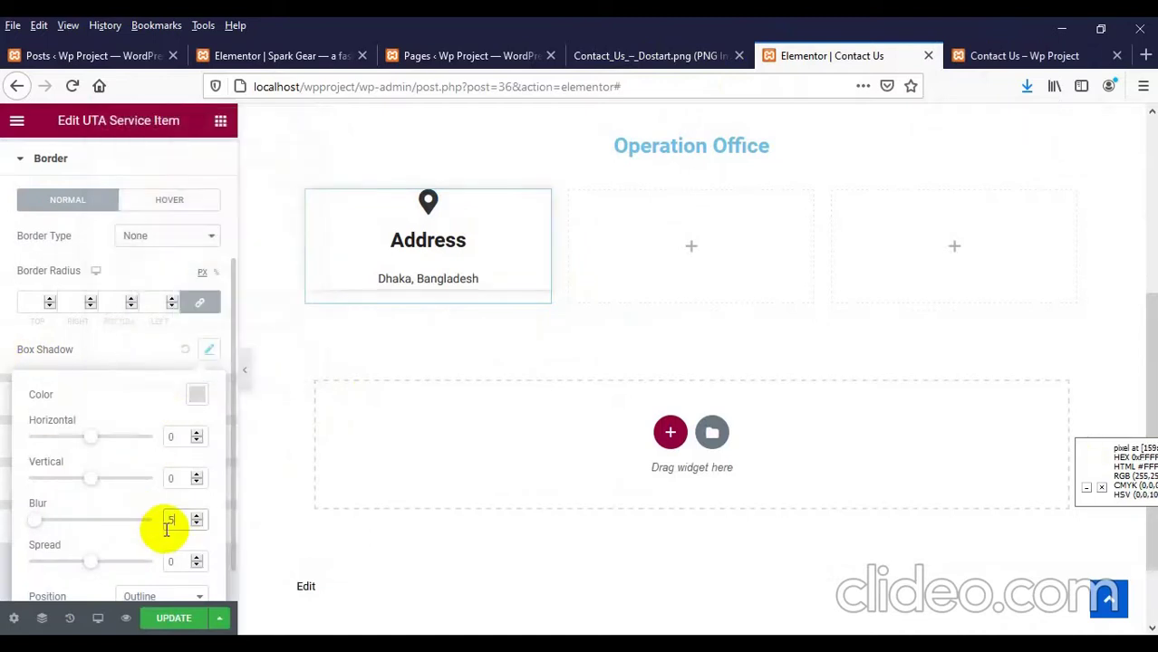
click(175, 619)
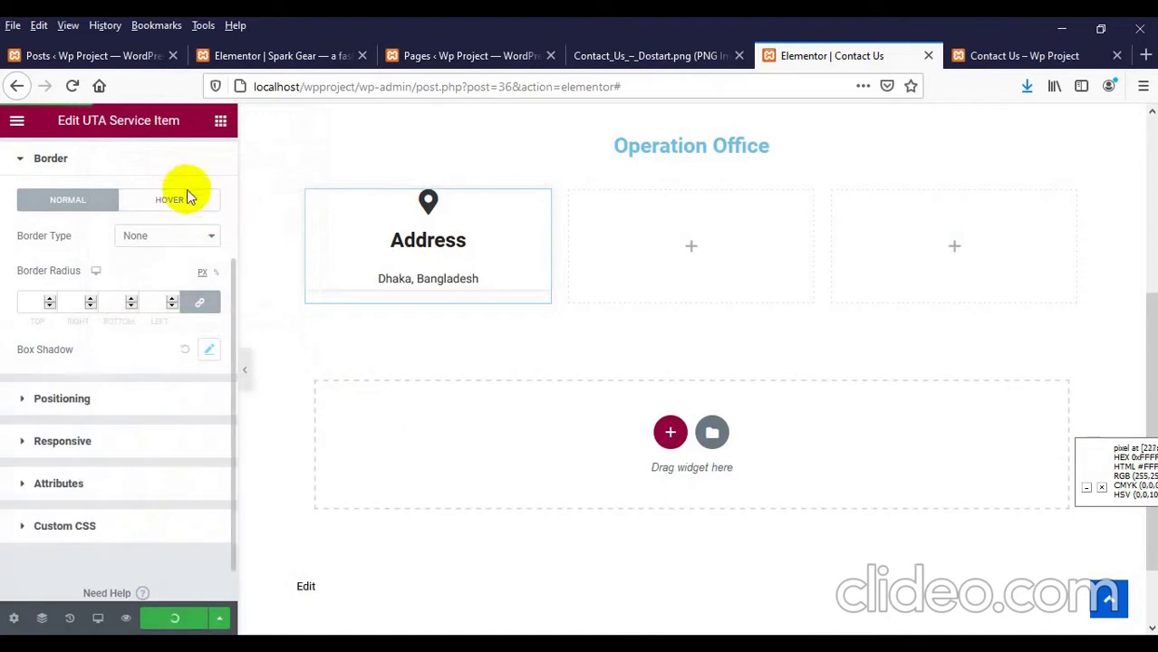
Step: Set the card's hover box shadow colour to #ddd, save, and view the live page
click(177, 201)
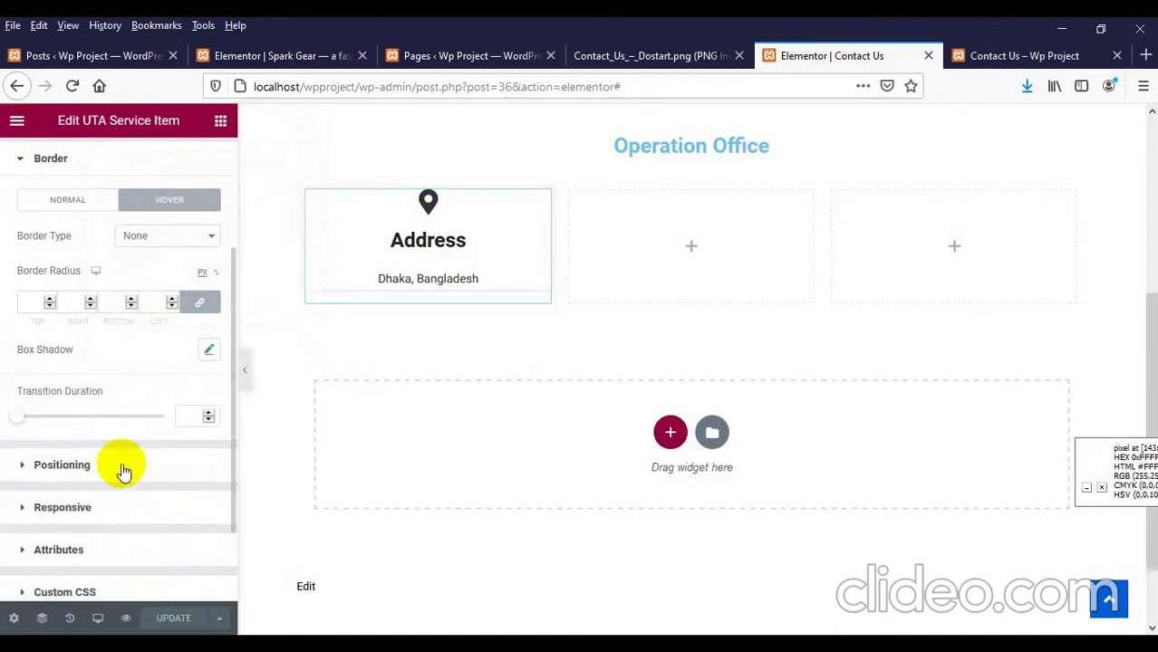
click(208, 350)
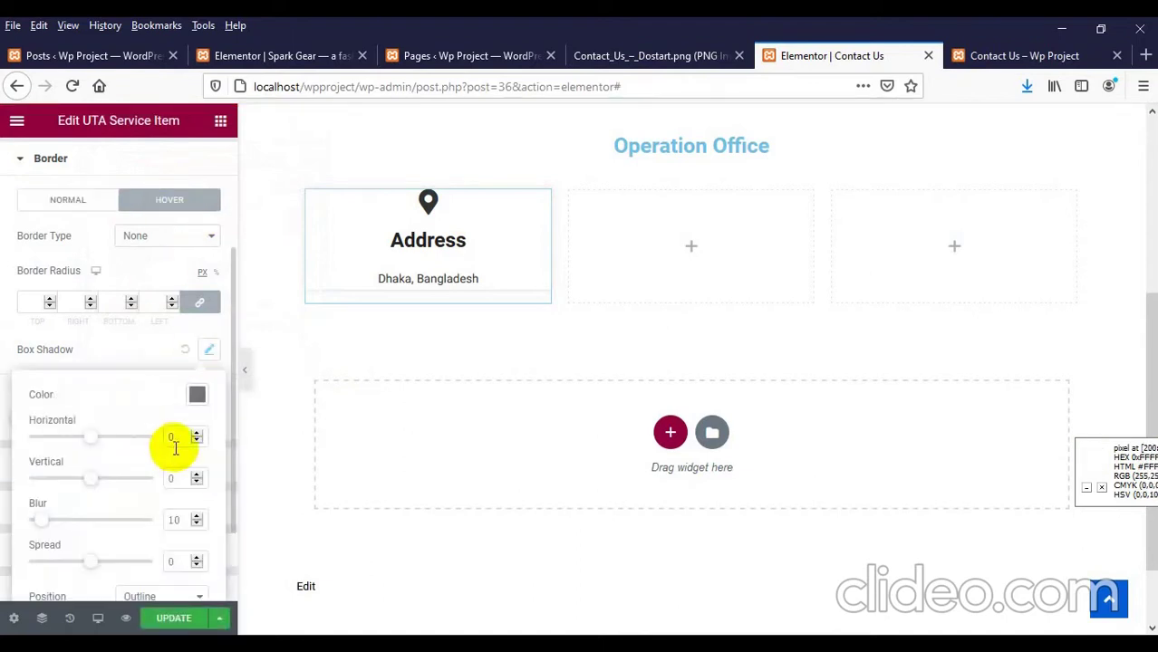
click(196, 395)
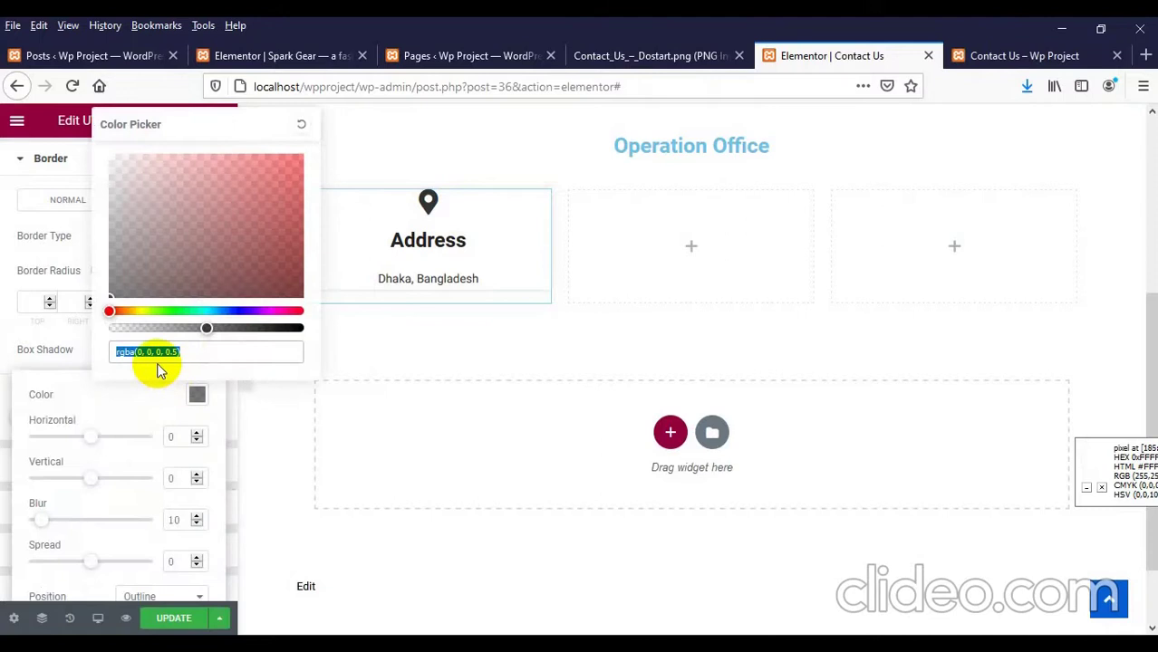
text(#dddd)
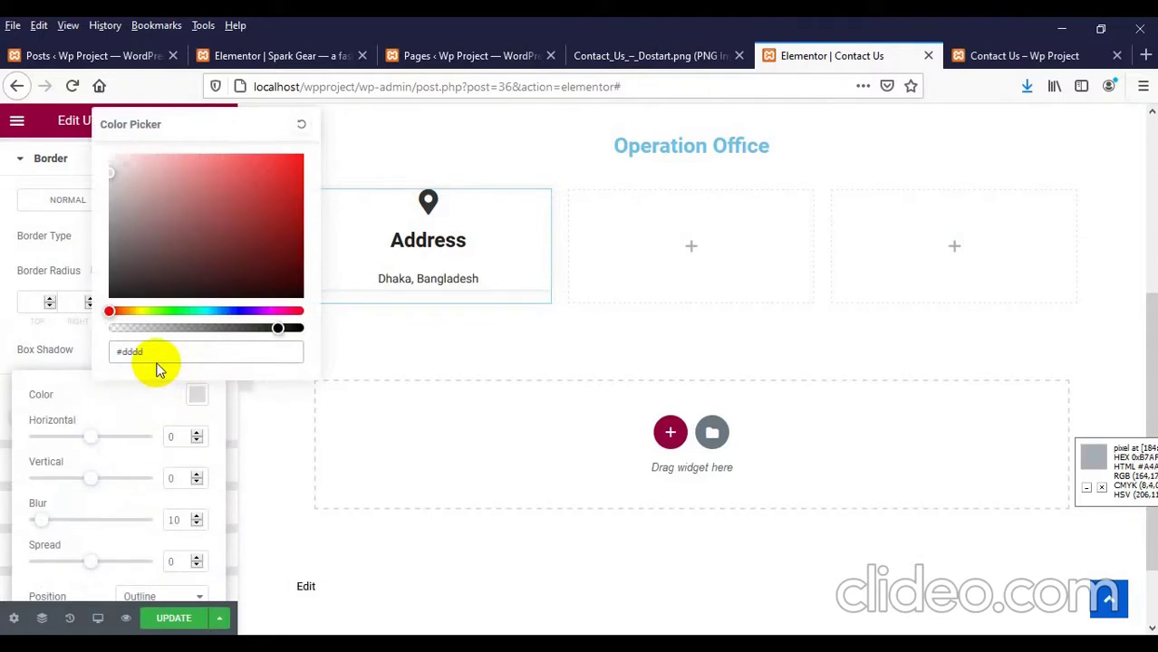
text(dd)
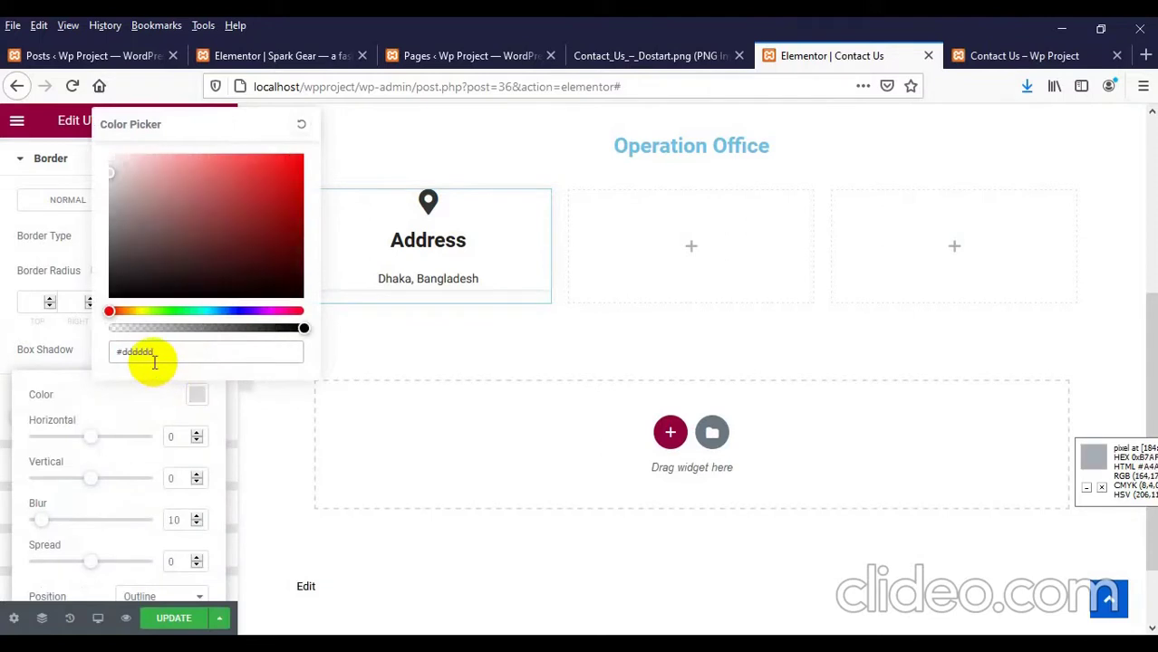
drag(158, 353, 98, 352)
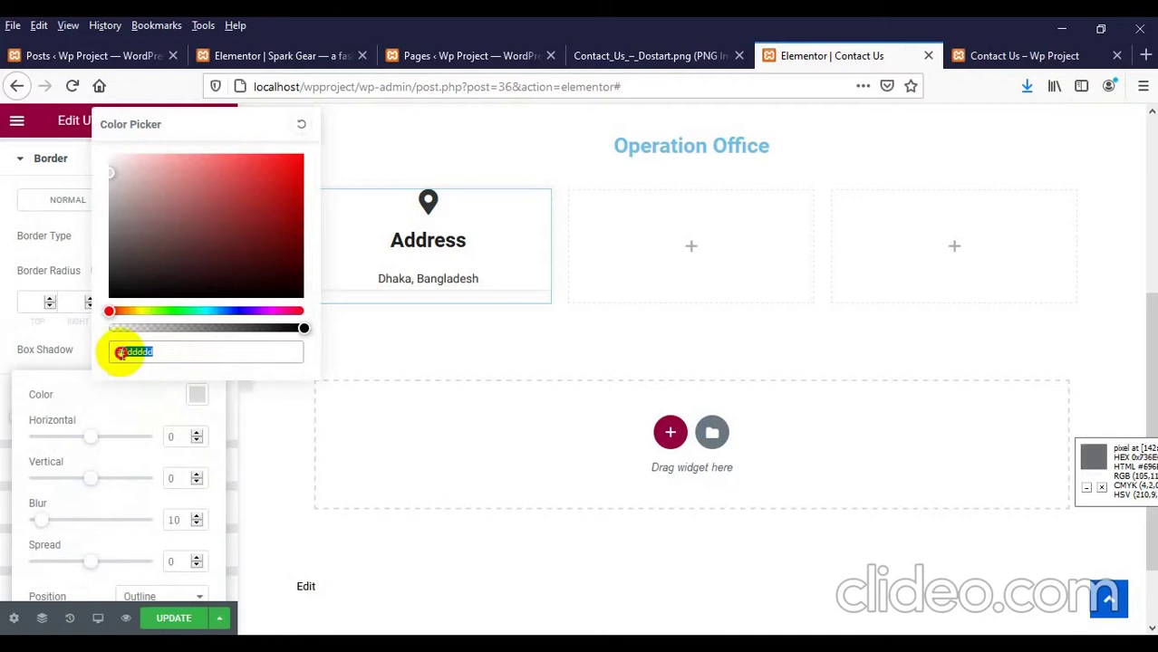
text(#ddd)
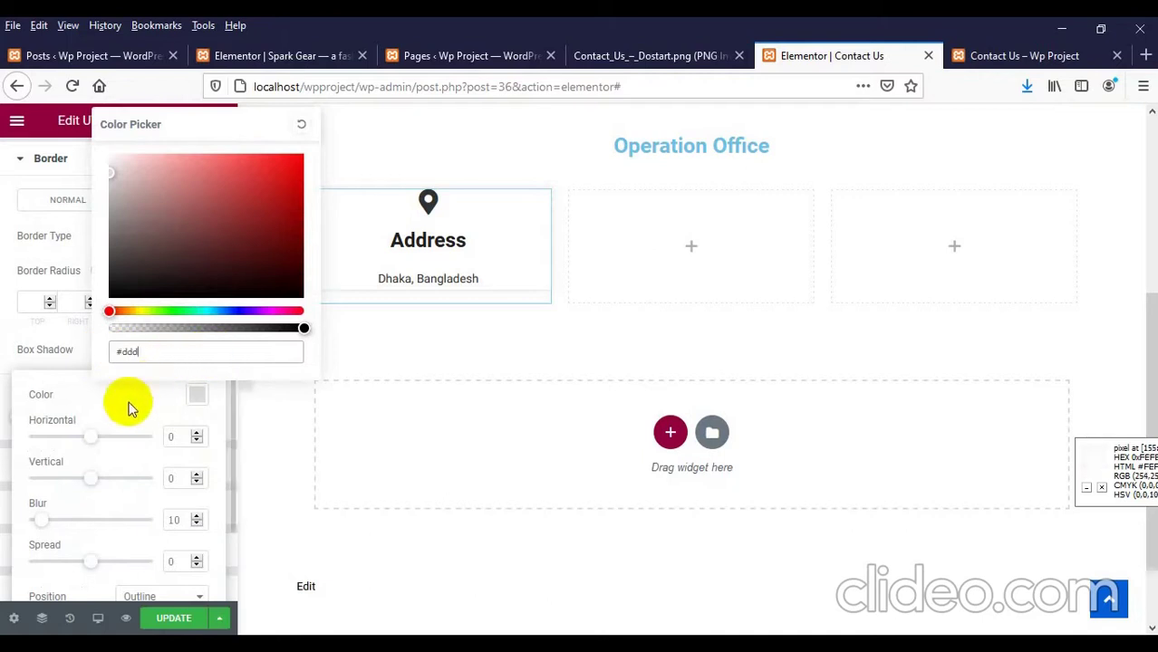
click(136, 375)
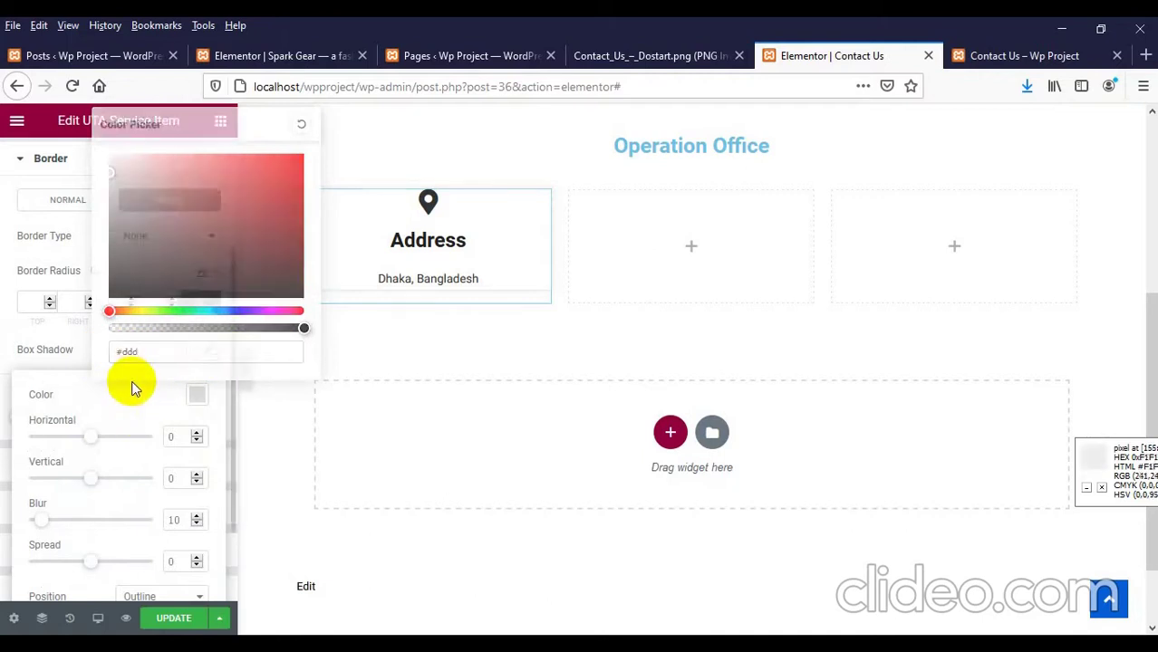
scroll(140, 417, down, 1)
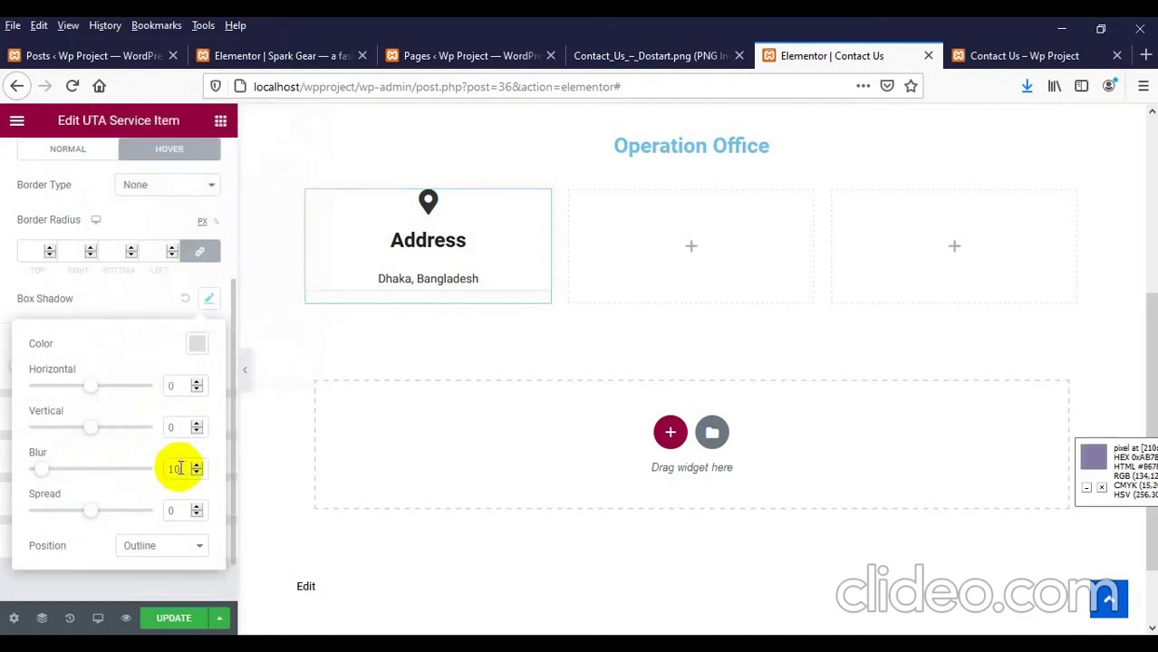
click(192, 619)
click(996, 55)
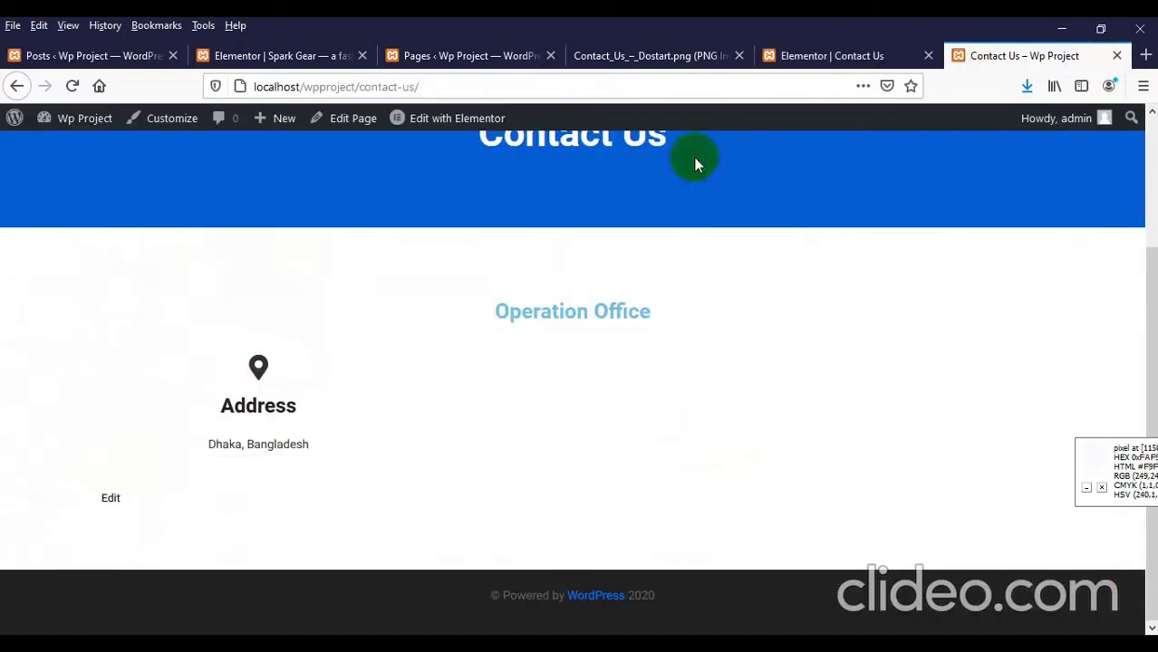
Step: Reload the live Contact Us page to check the Address card's grey shadow, then return to Elementor
right_click(199, 291)
click(310, 305)
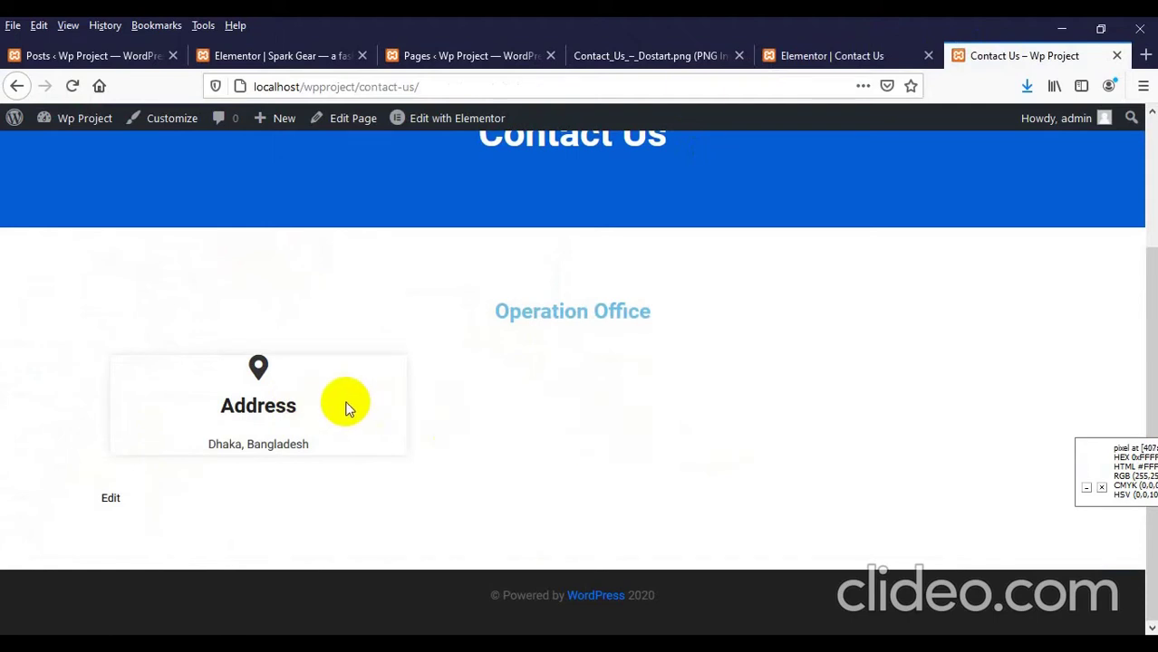
click(786, 54)
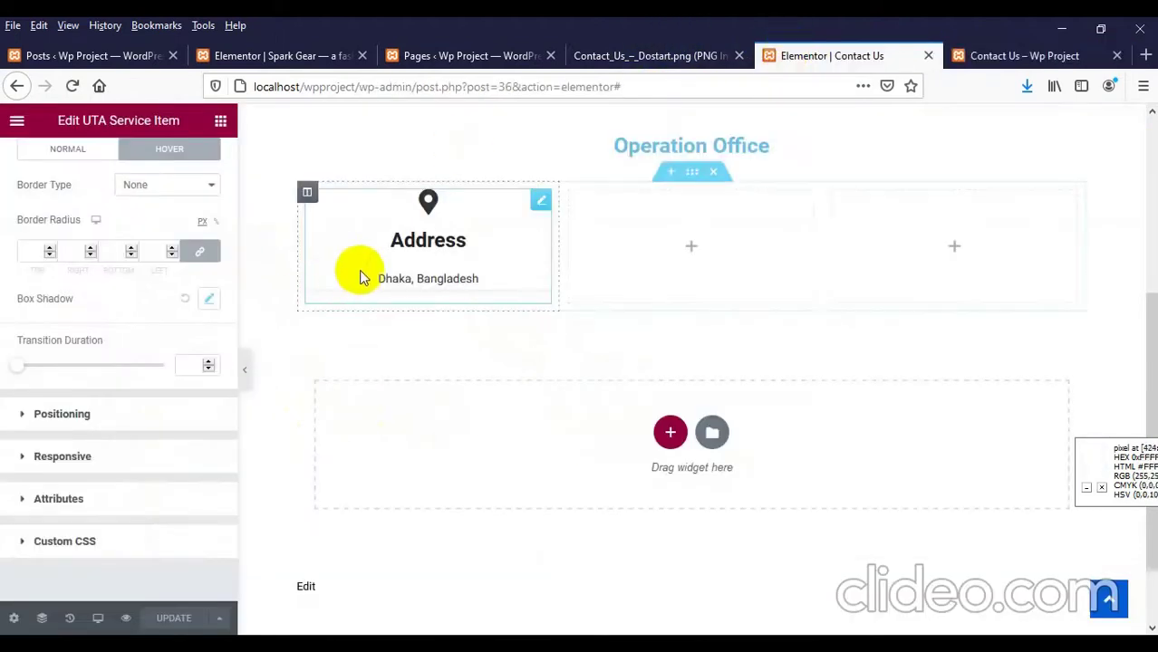
Step: Unlink the Address card's padding and set 15 top, 10 right, 5 bottom, 10 left, then save
scroll(134, 201, up, 5)
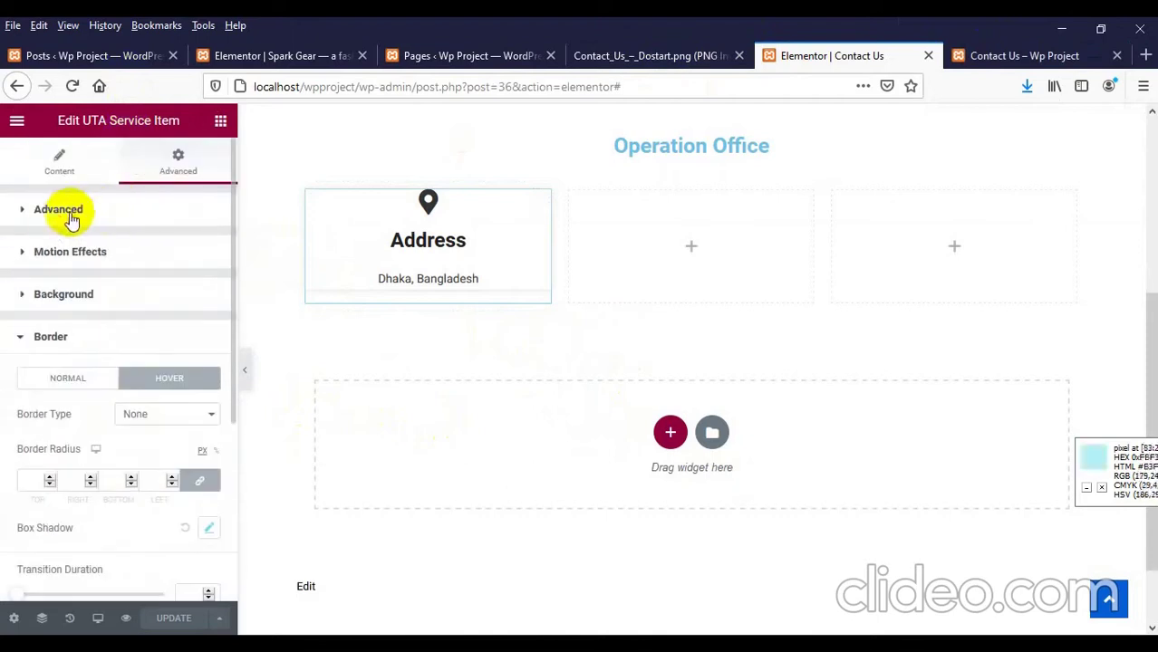
click(56, 223)
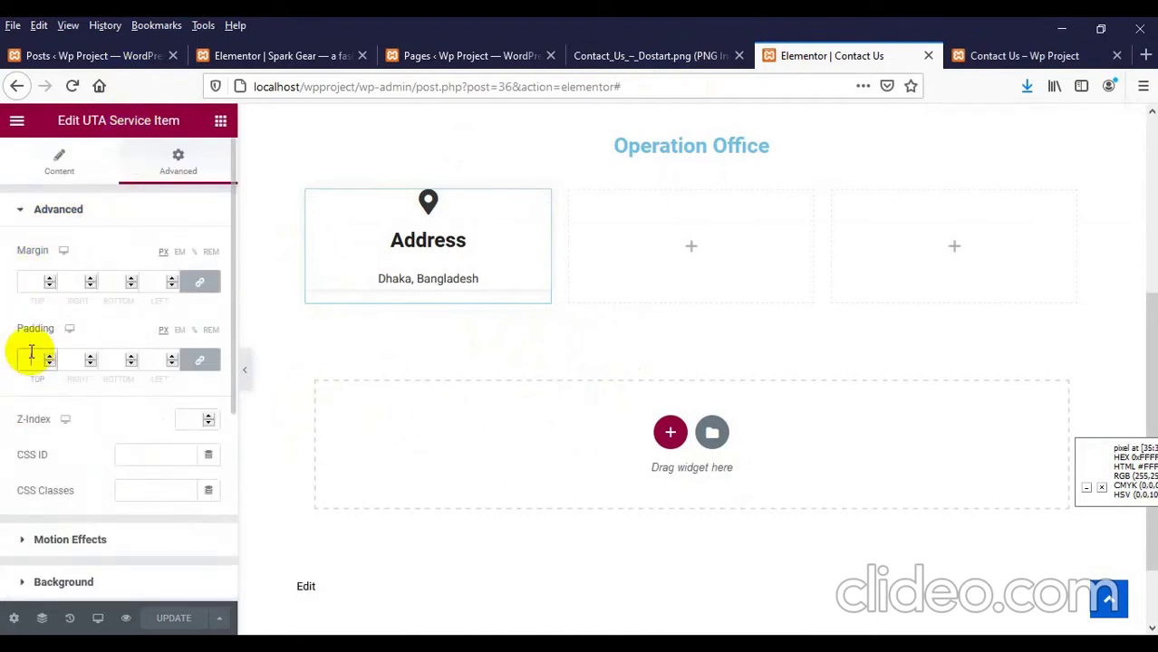
click(202, 359)
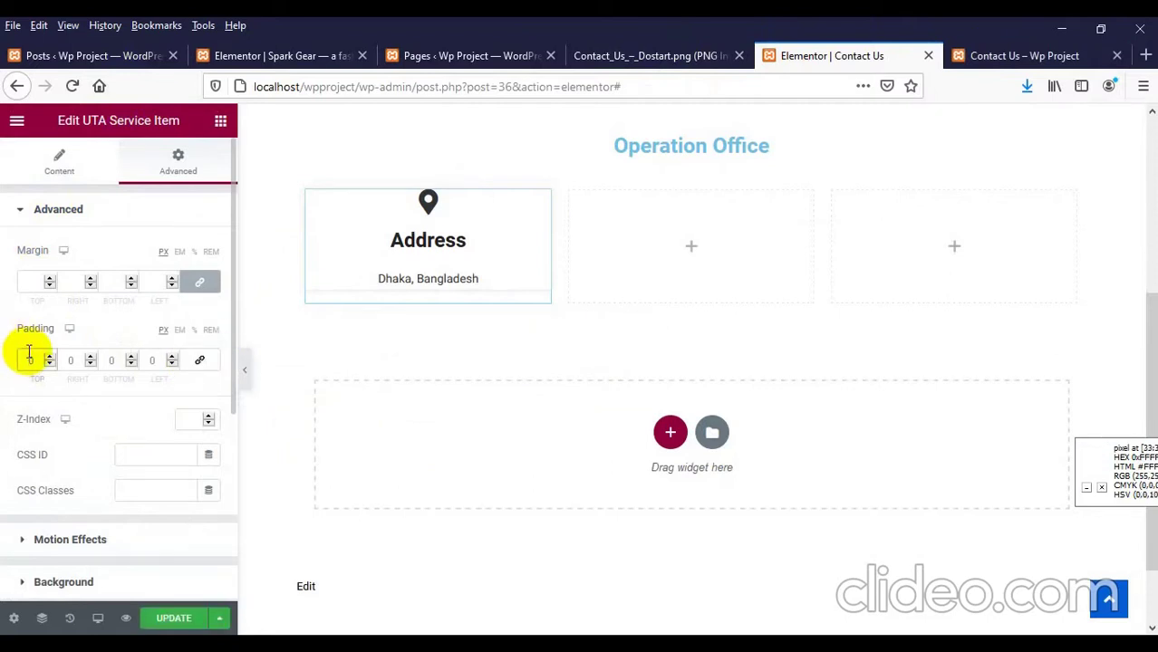
text(15)
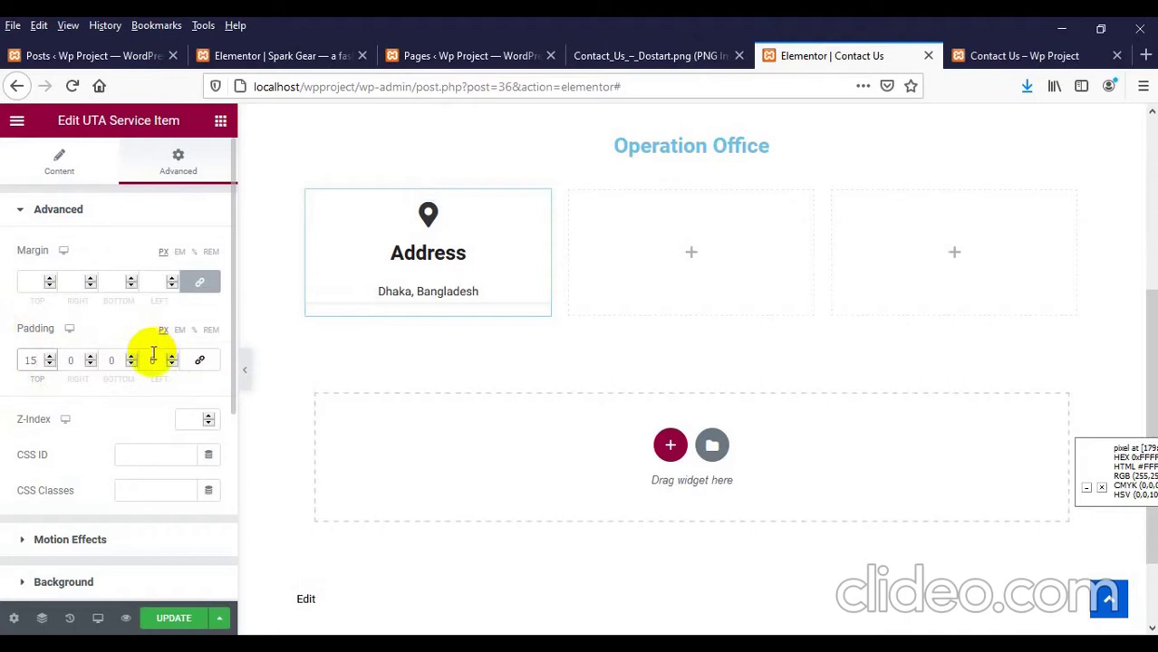
drag(107, 359, 152, 360)
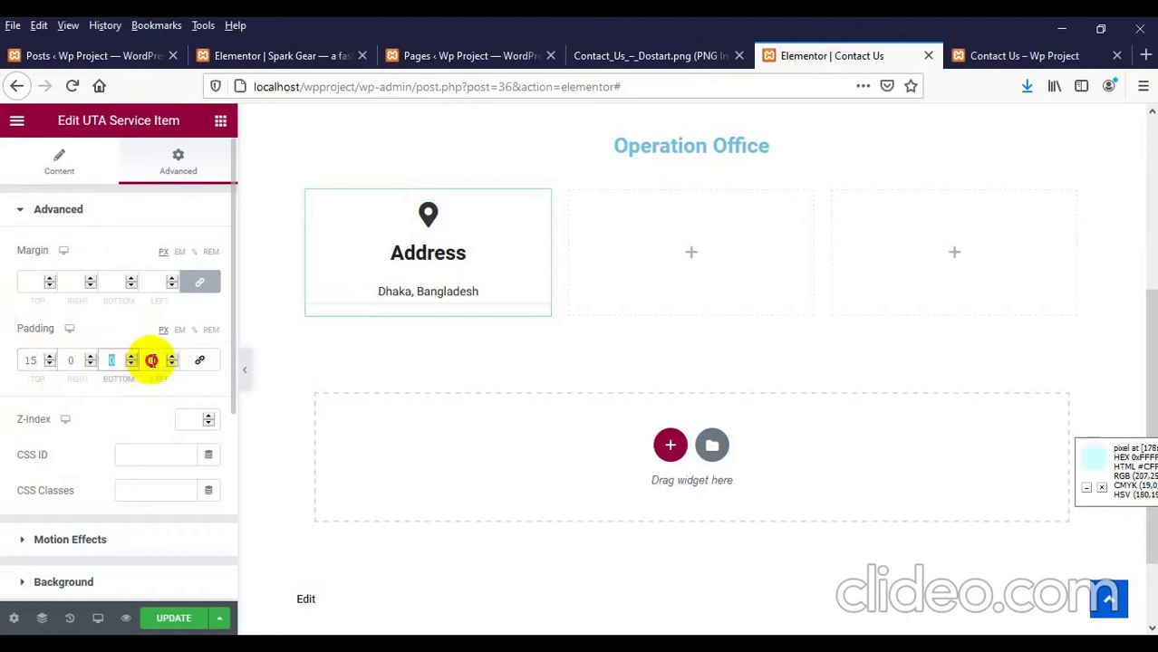
text(5)
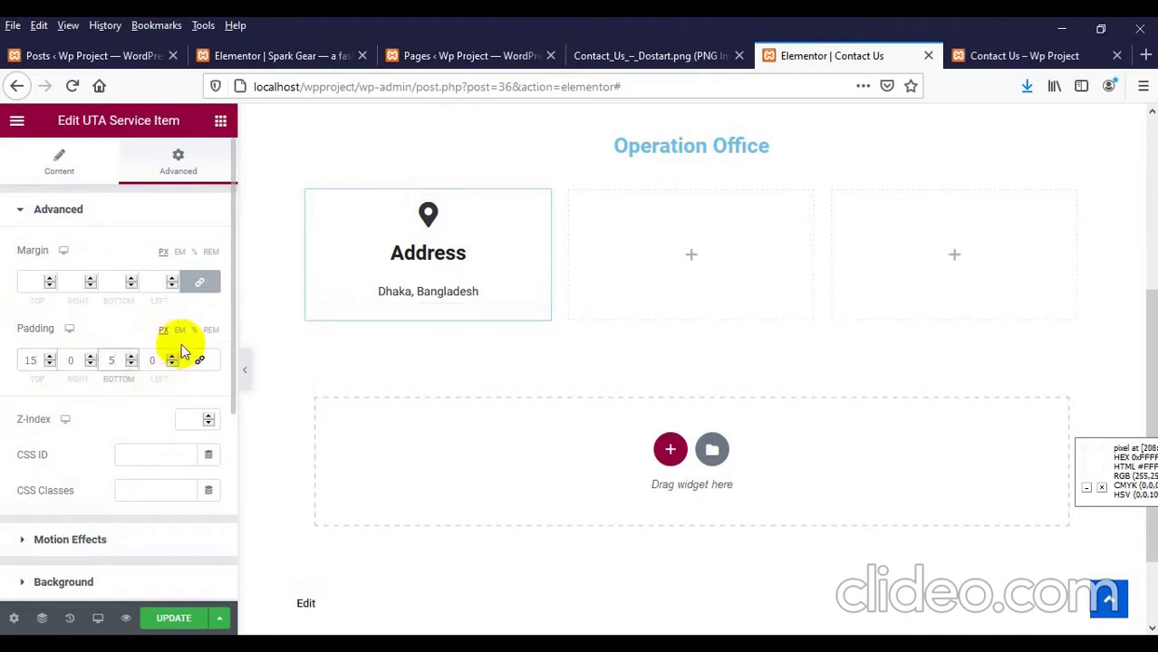
click(89, 362)
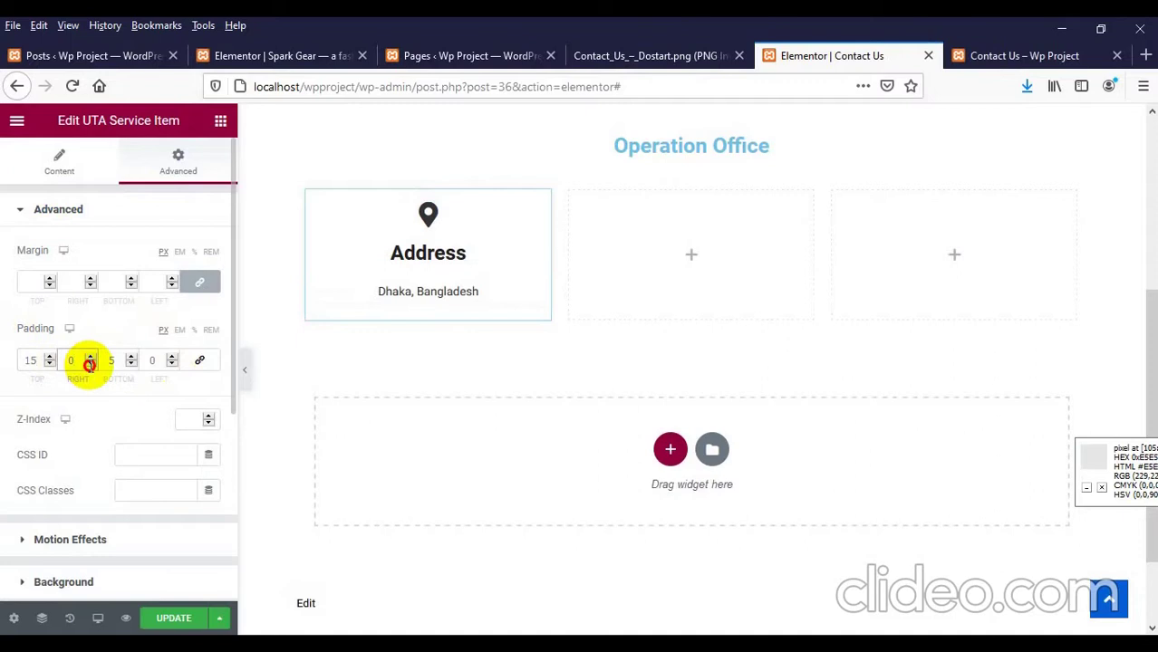
text(1)
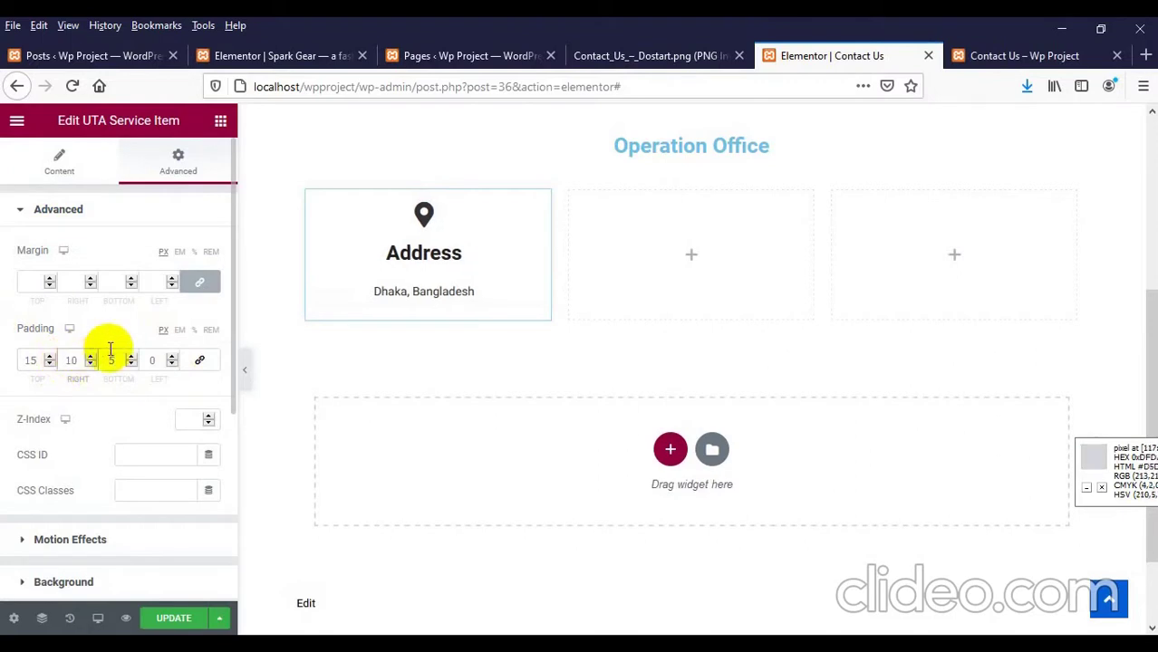
click(144, 362)
text(1)
click(172, 617)
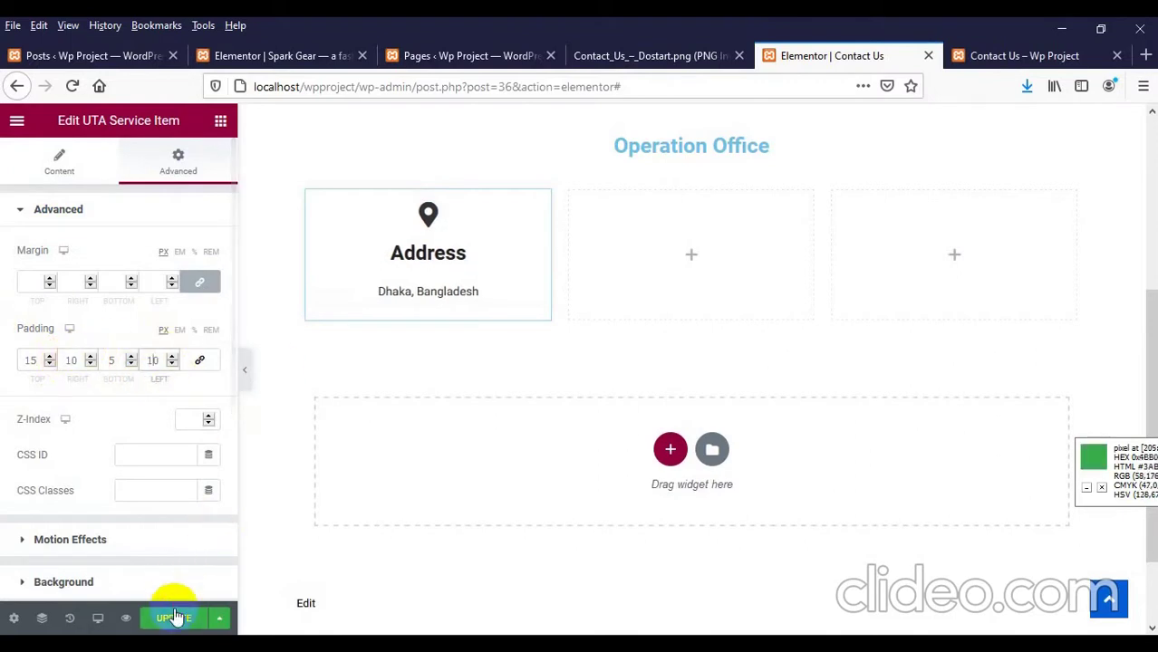
click(1021, 60)
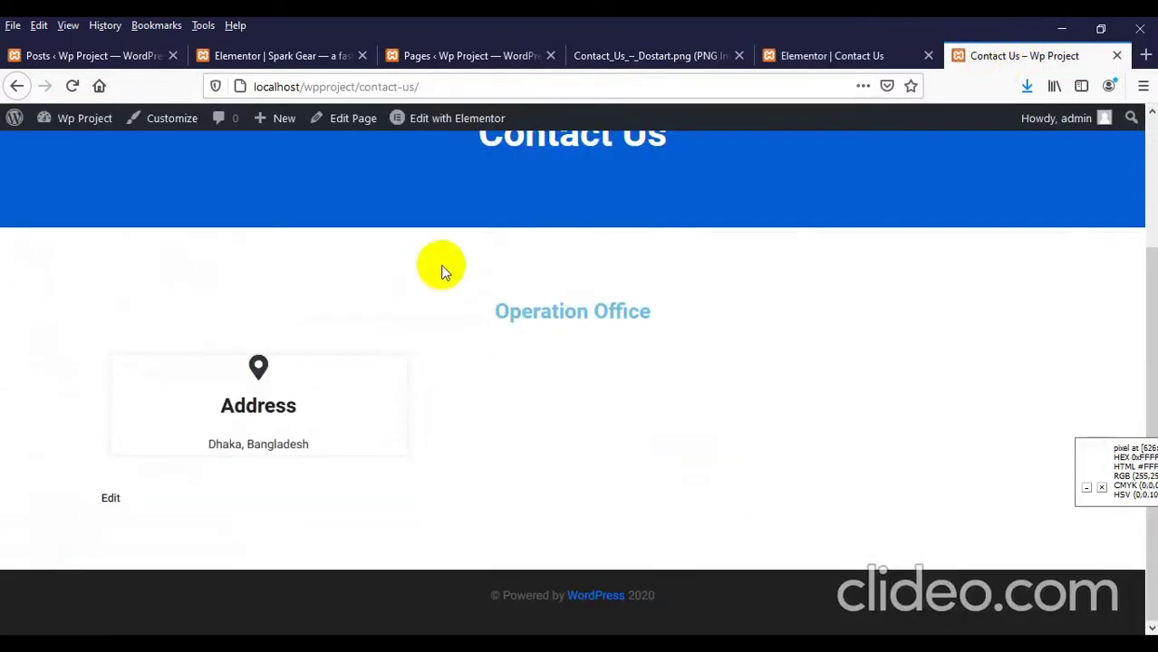
right_click(428, 265)
click(546, 281)
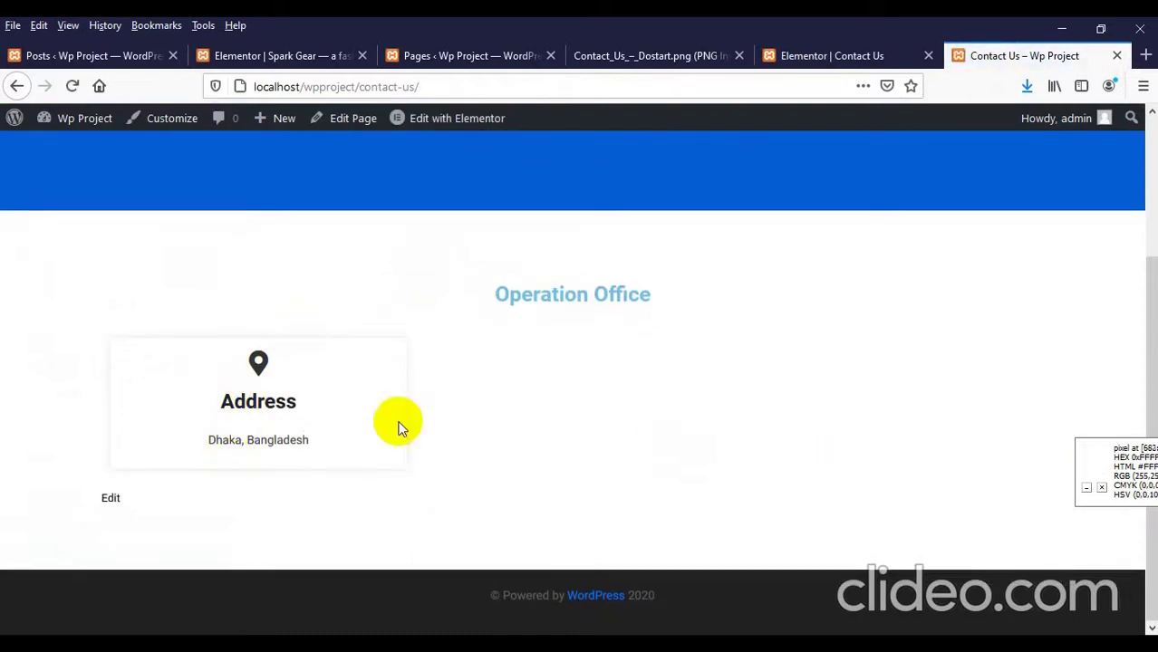
click(616, 56)
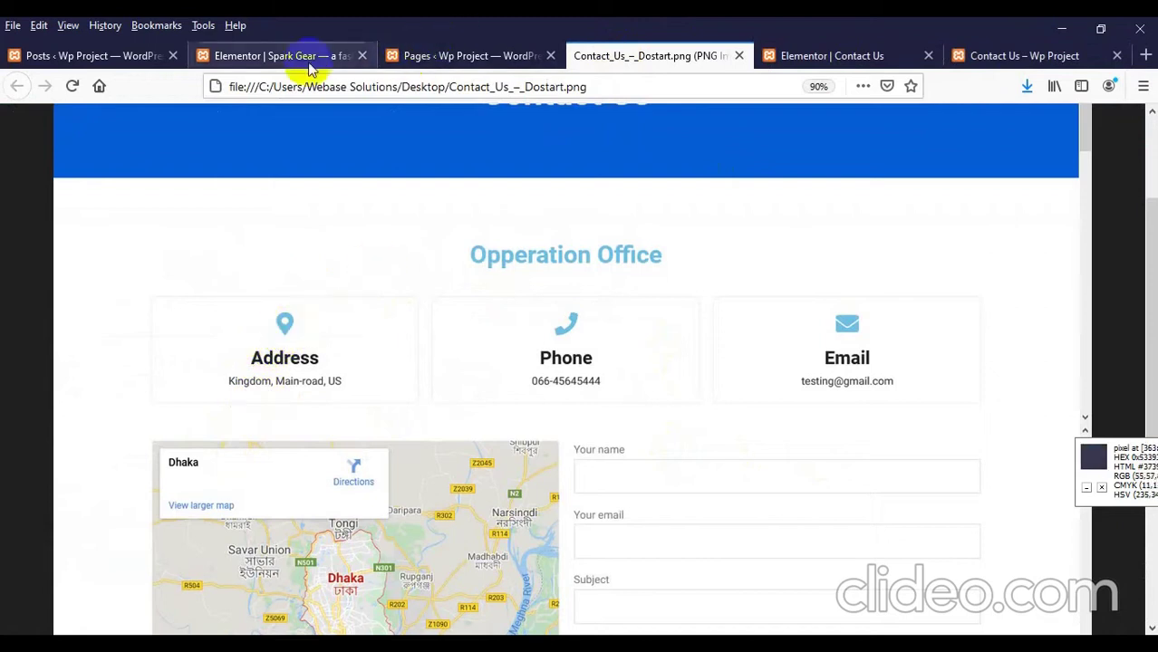
click(851, 56)
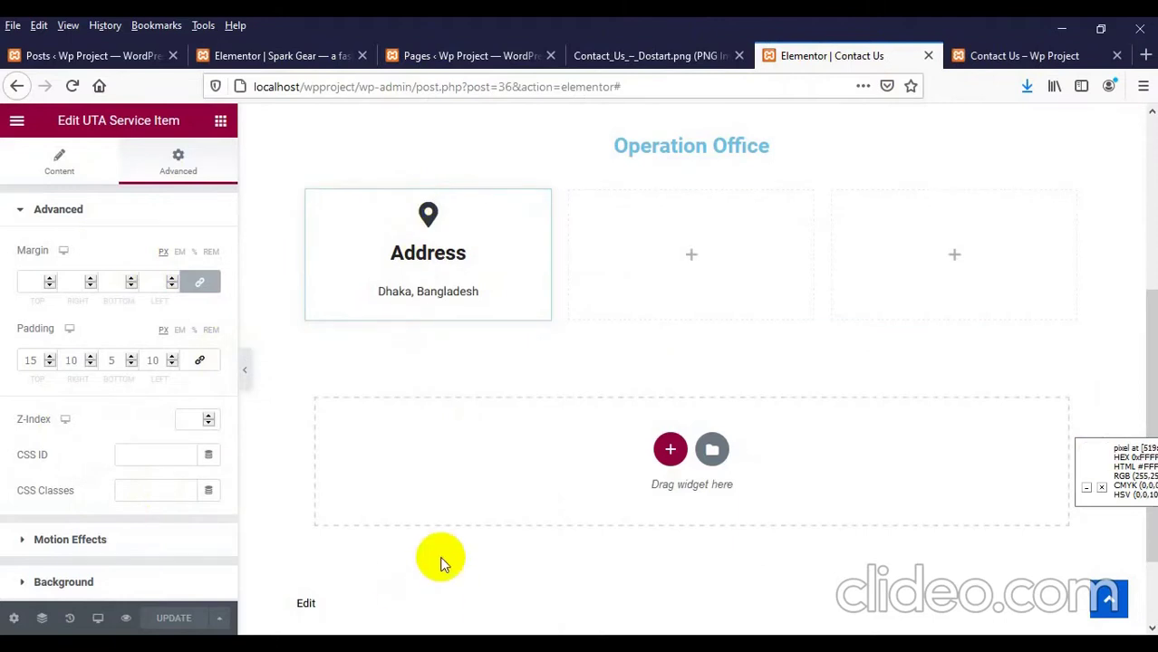
Step: Duplicate the Address card twice, placing the copies in the middle and third columns
right_click(483, 232)
click(513, 270)
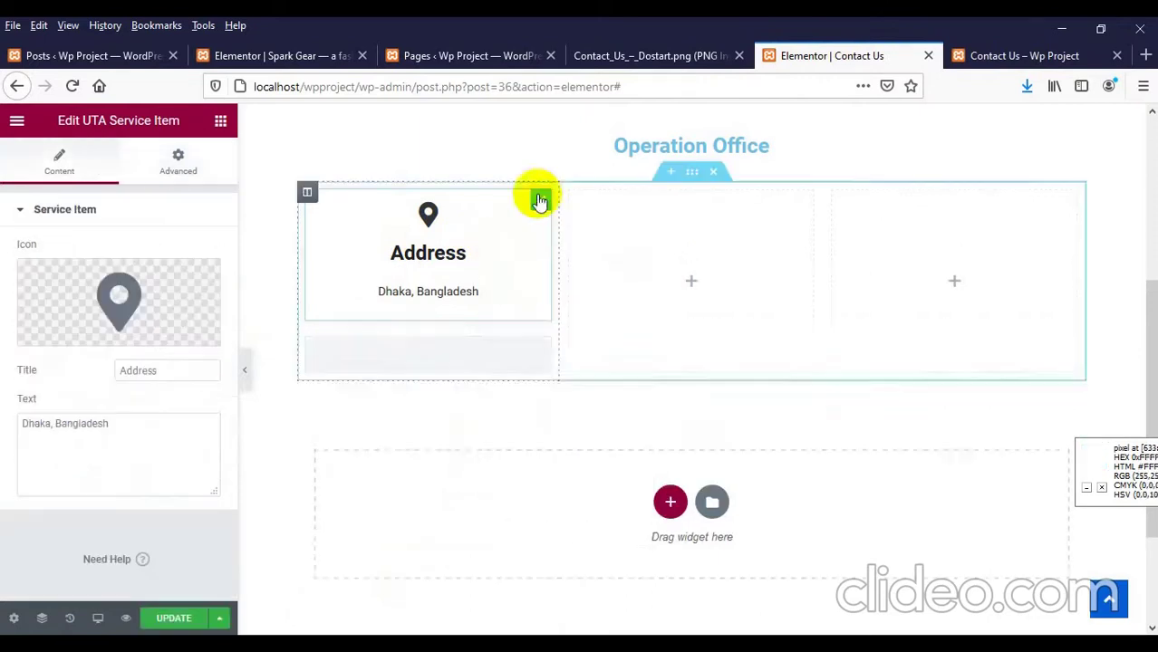
drag(539, 201, 662, 227)
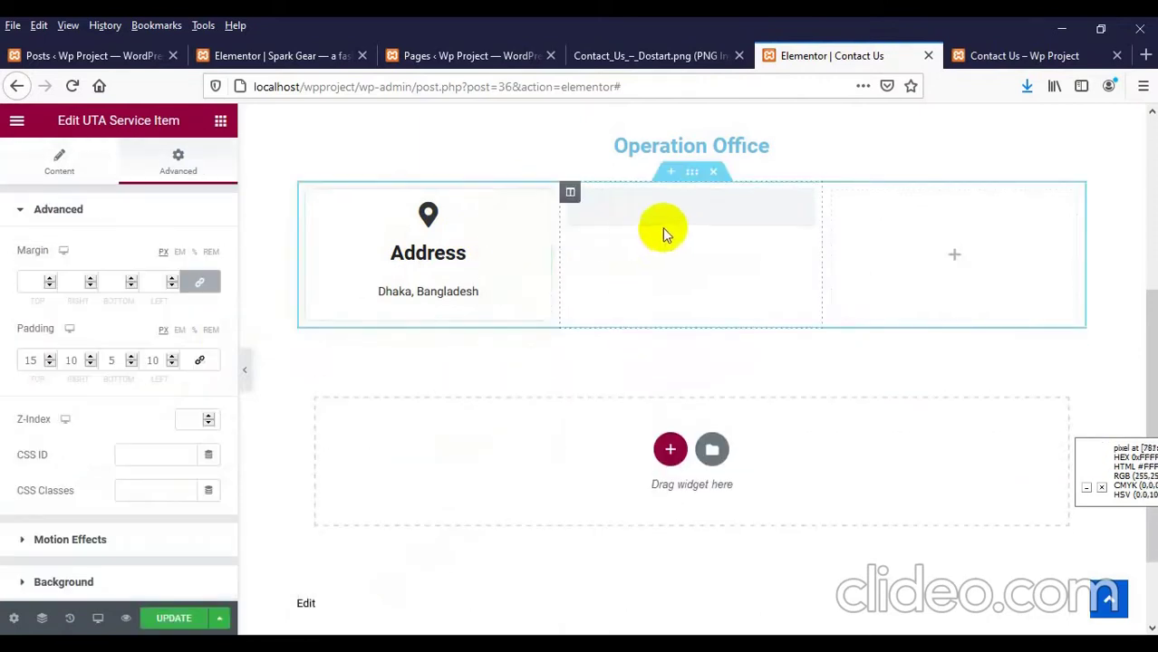
right_click(662, 228)
click(667, 257)
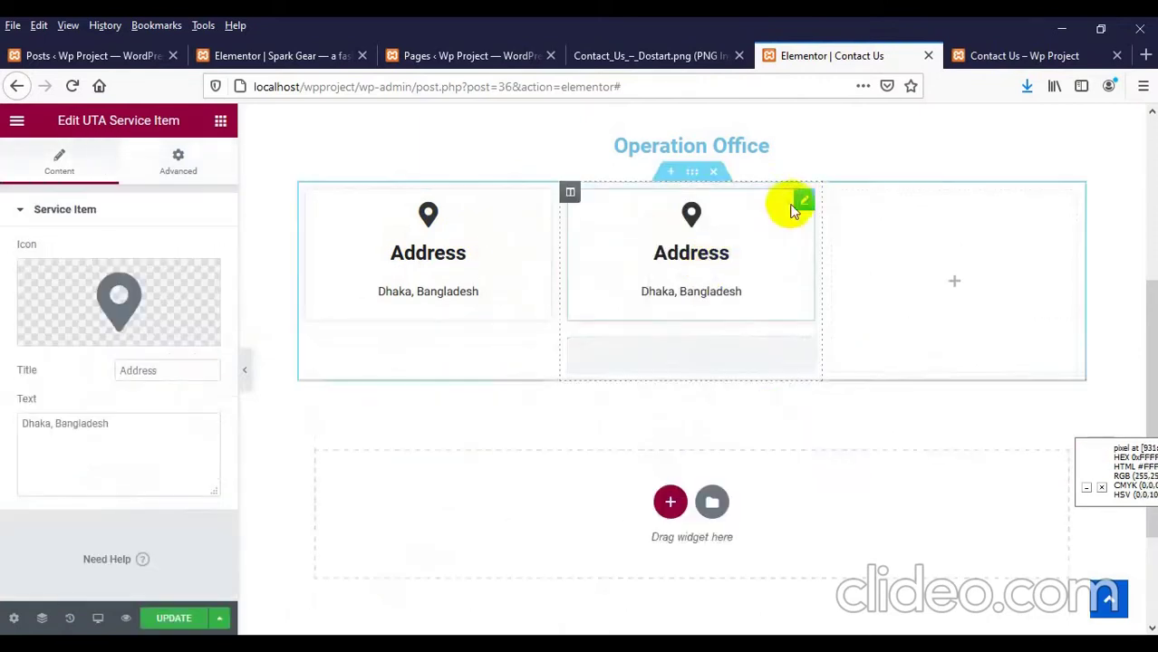
drag(801, 206, 953, 264)
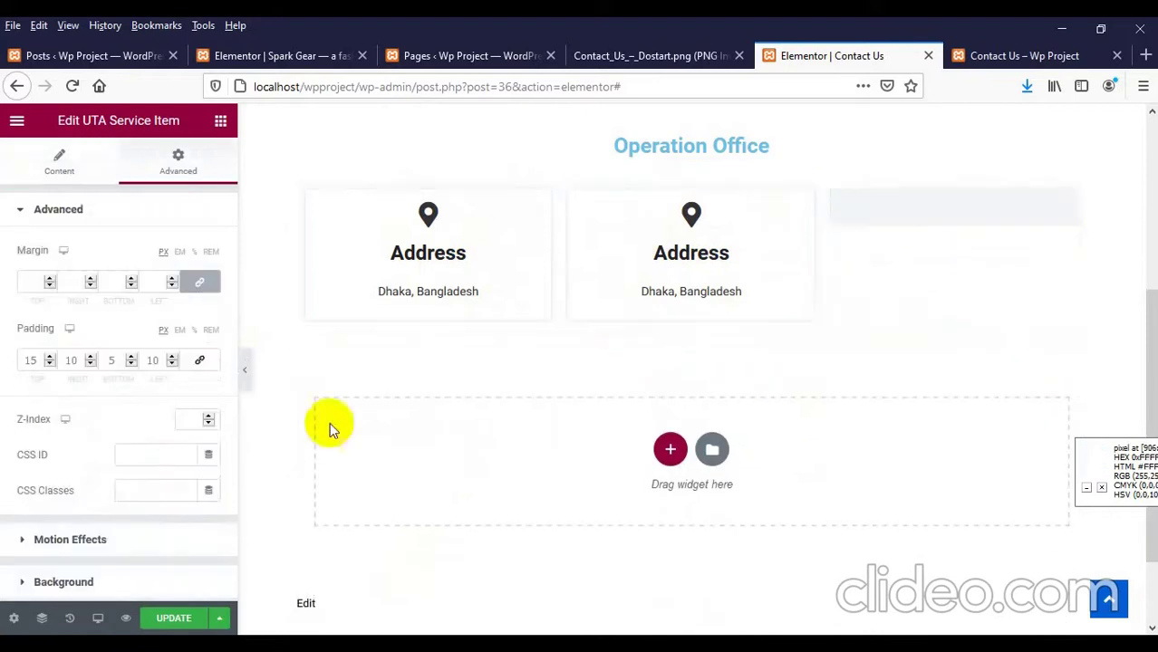
Step: Reload the live Contact Us page to see the three cards, then view the mockup
click(1004, 56)
right_click(556, 273)
click(676, 291)
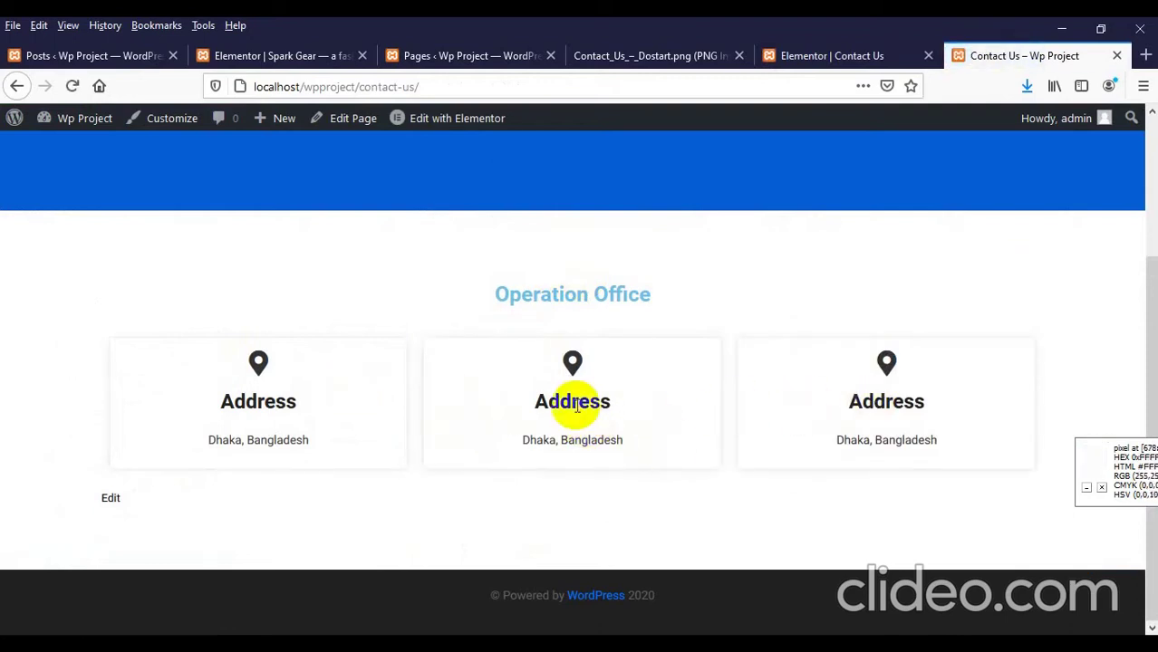
click(646, 56)
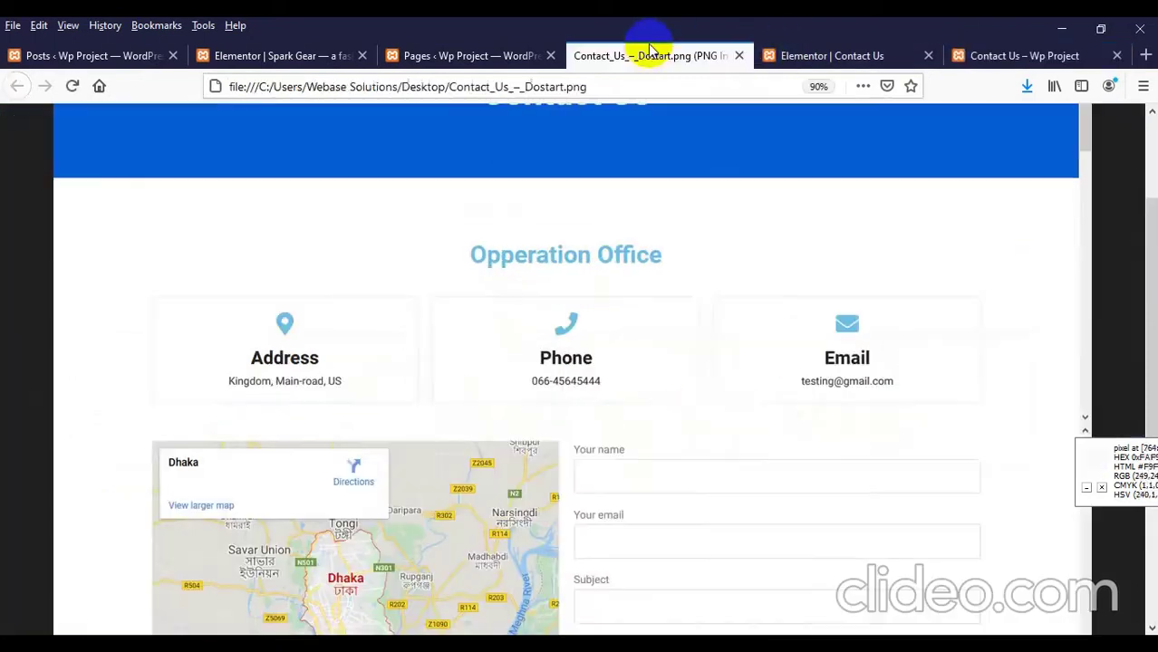
Step: Give the middle card the title 'Phone', the Phone alt icon and a sample phone number
click(792, 55)
click(670, 252)
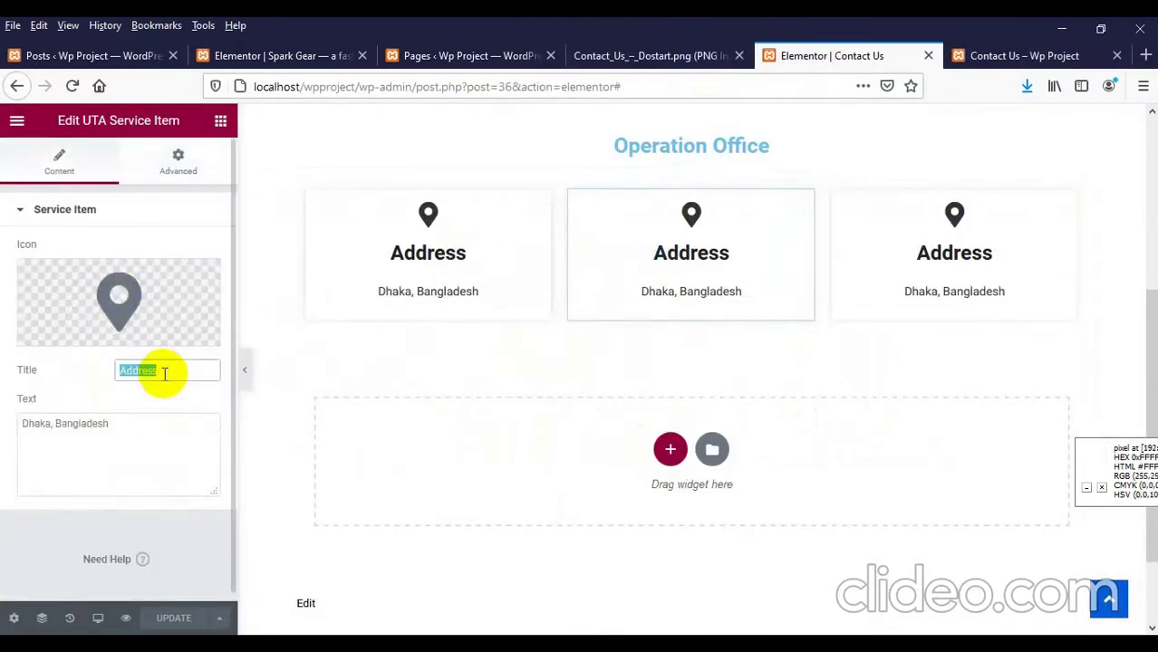
text(Phone)
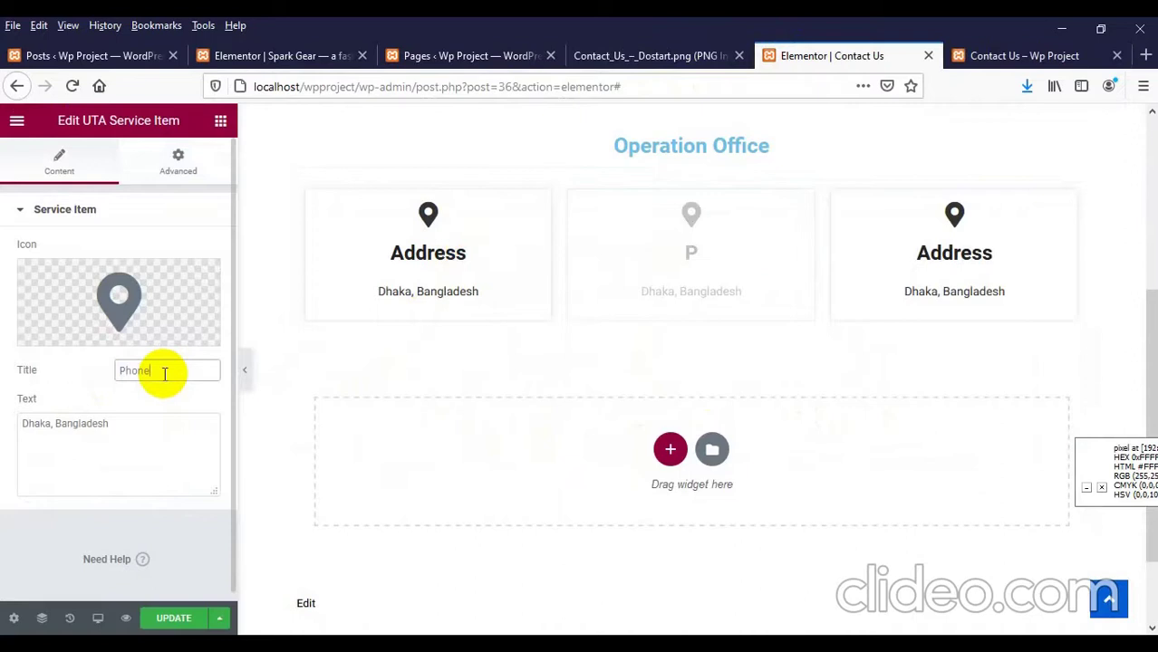
click(117, 302)
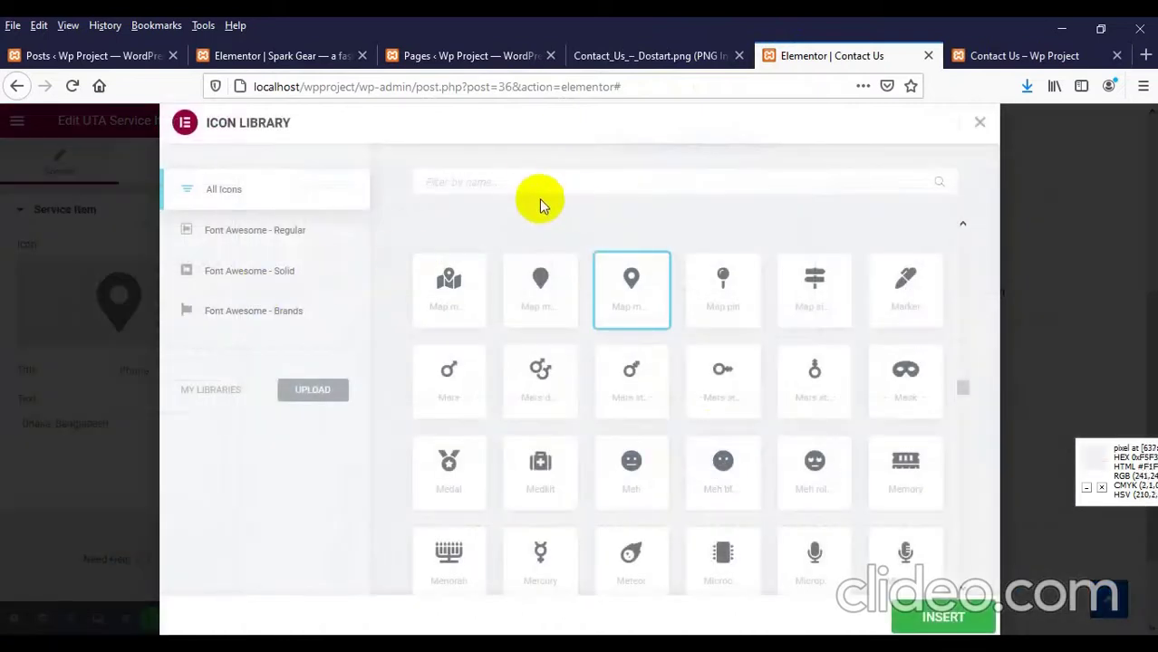
click(971, 123)
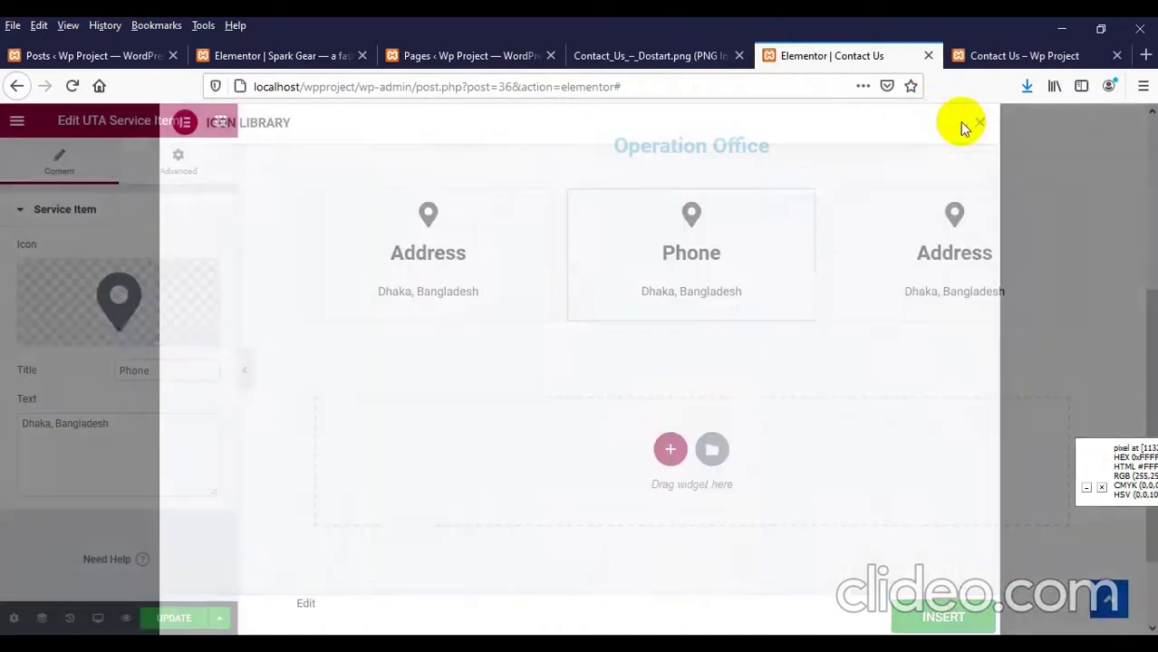
click(175, 300)
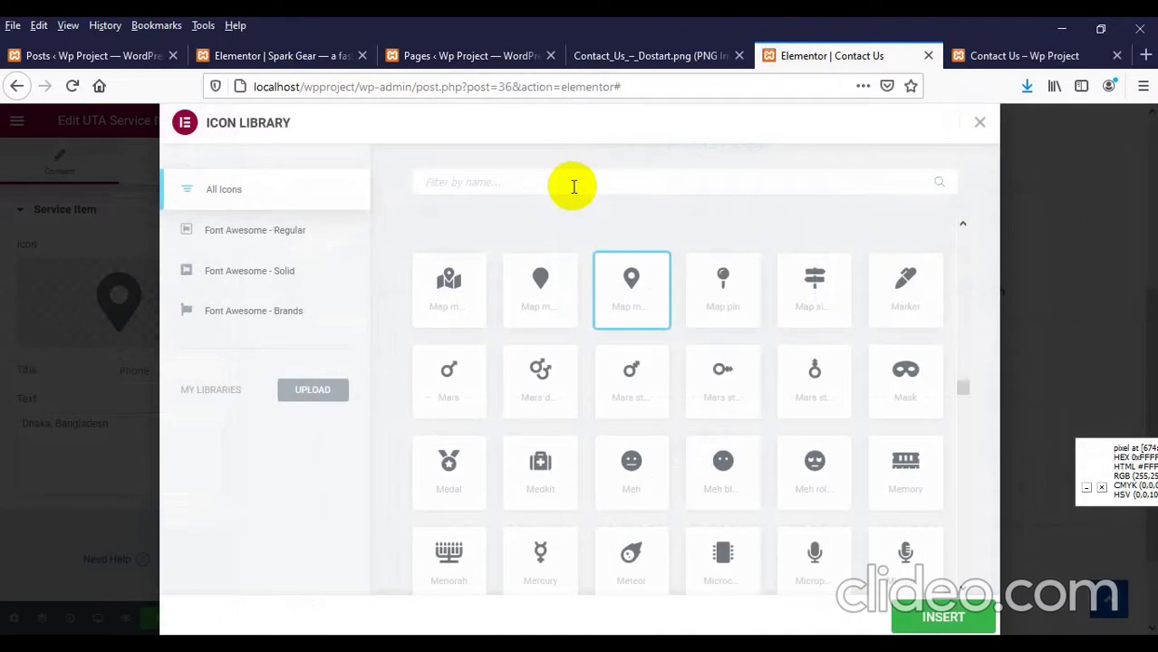
text(phone)
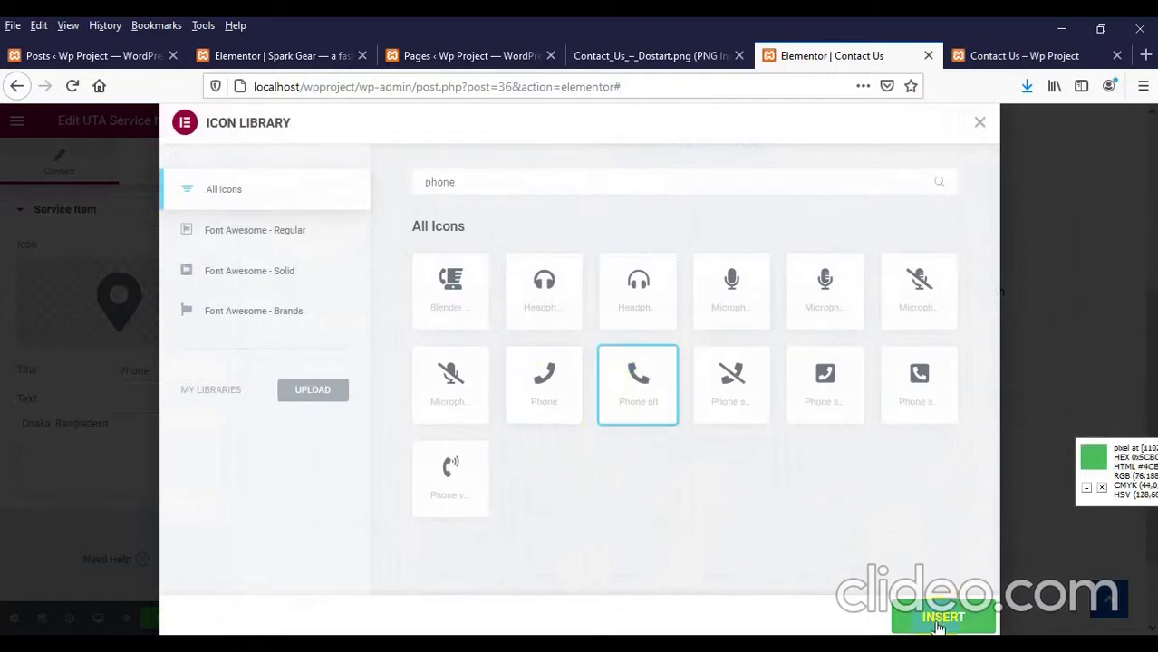
click(906, 609)
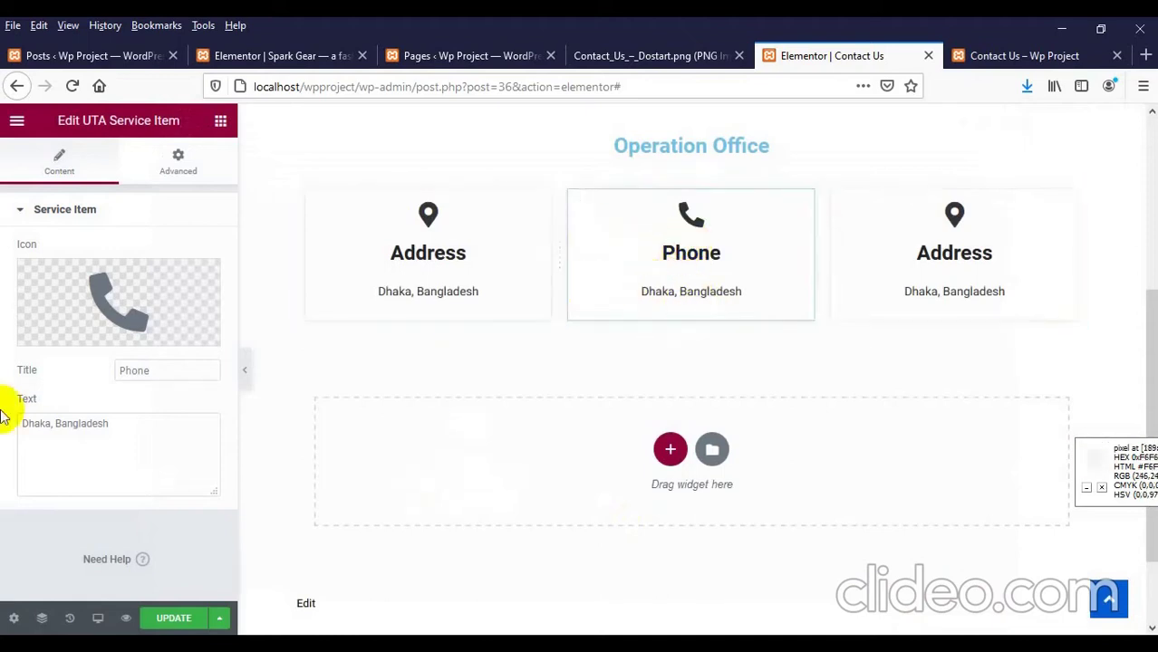
drag(115, 421, 3, 398)
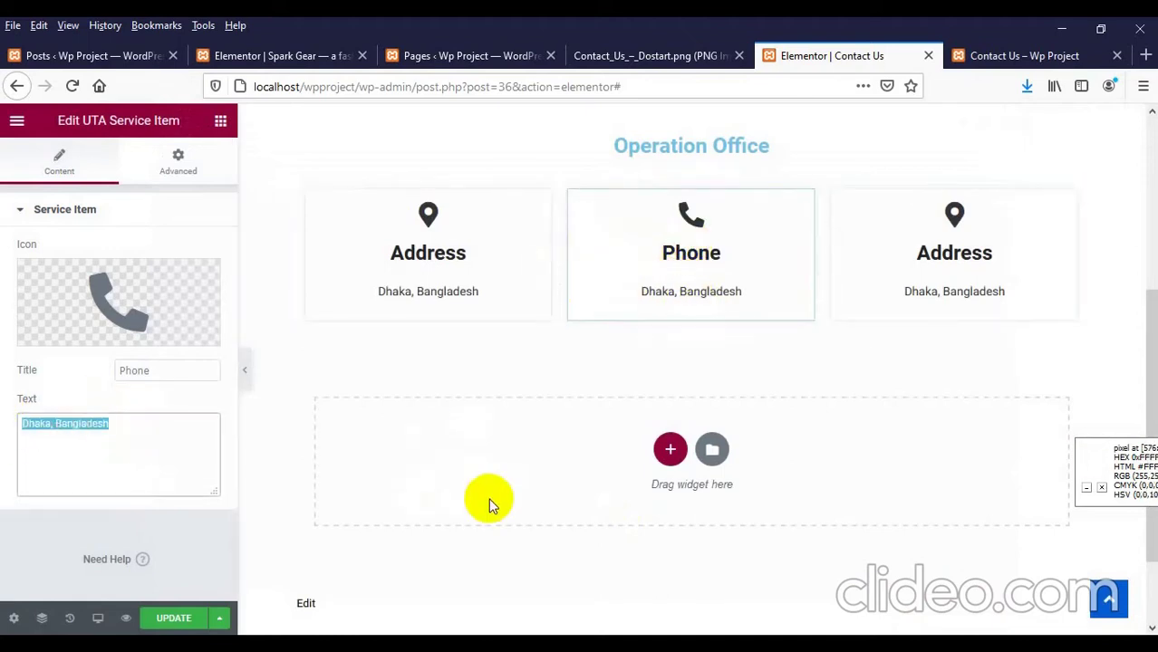
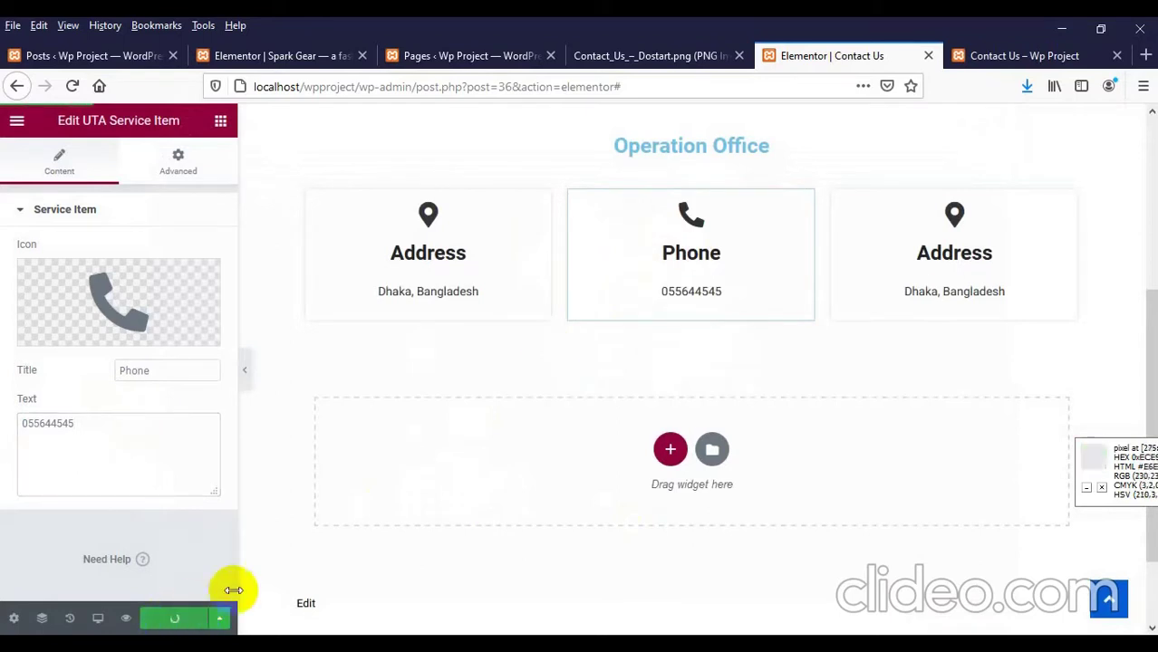
click(963, 56)
right_click(371, 288)
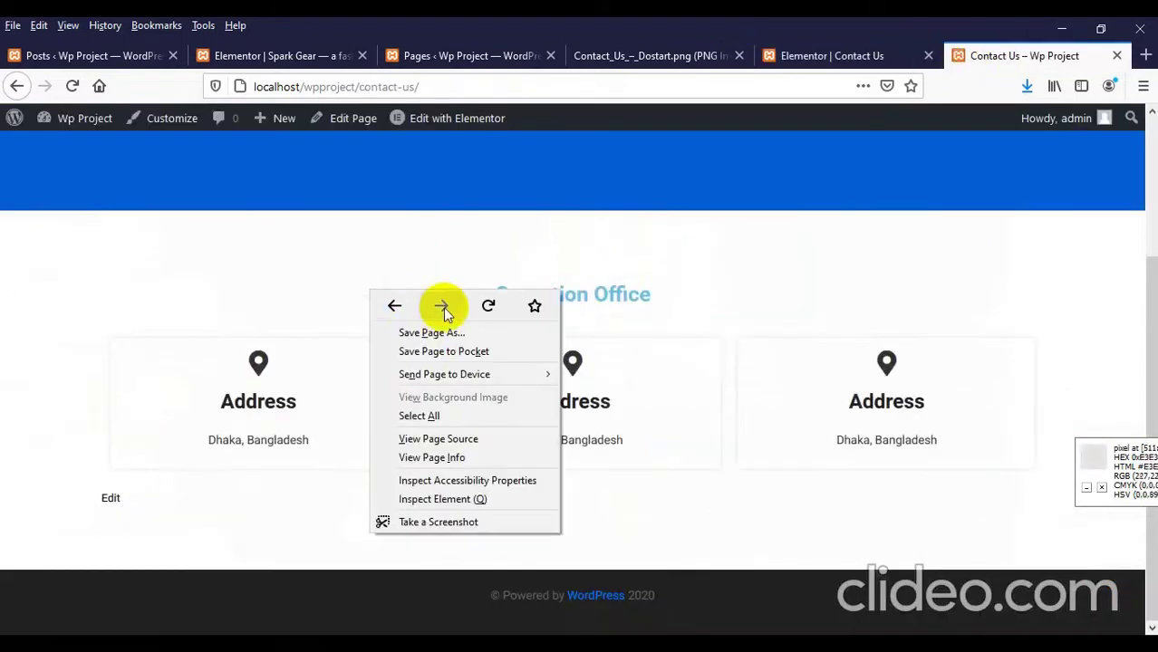
click(473, 302)
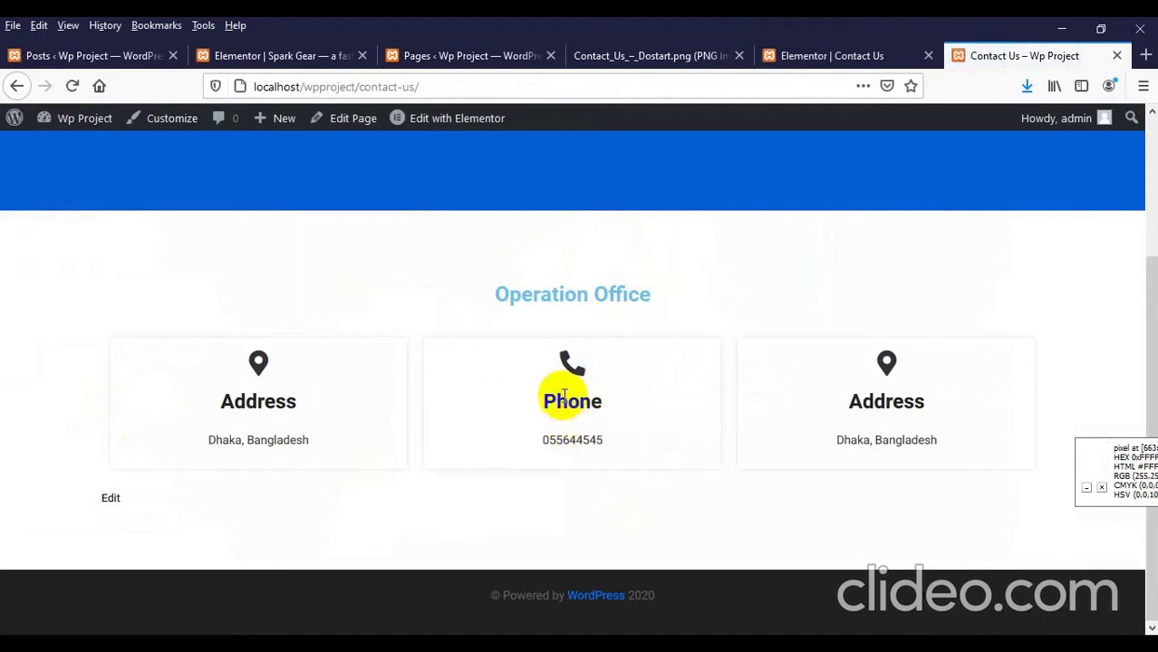
click(625, 55)
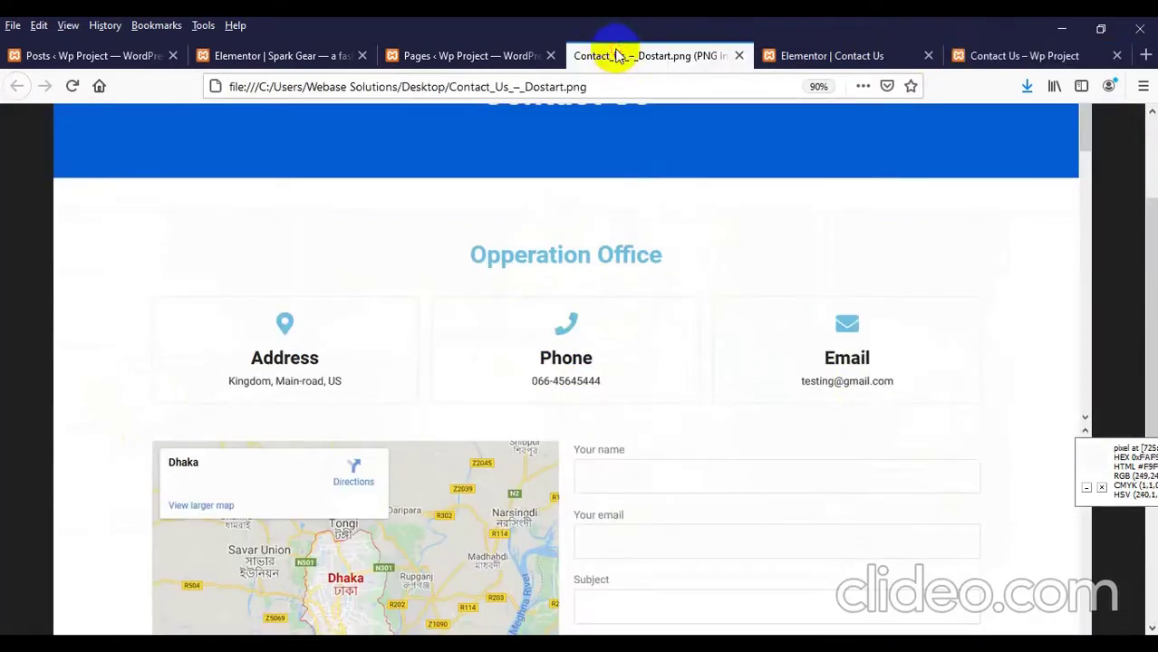
click(824, 56)
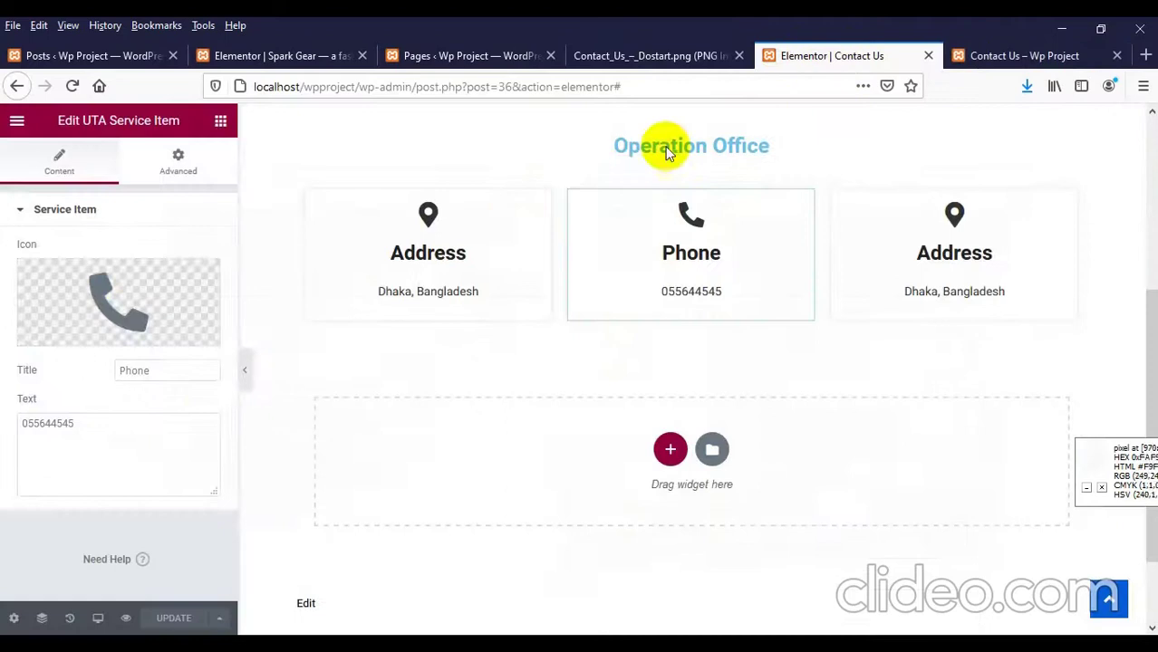
Step: Swap the middle card's icon for the solid envelope icon, matching the mockup
click(97, 295)
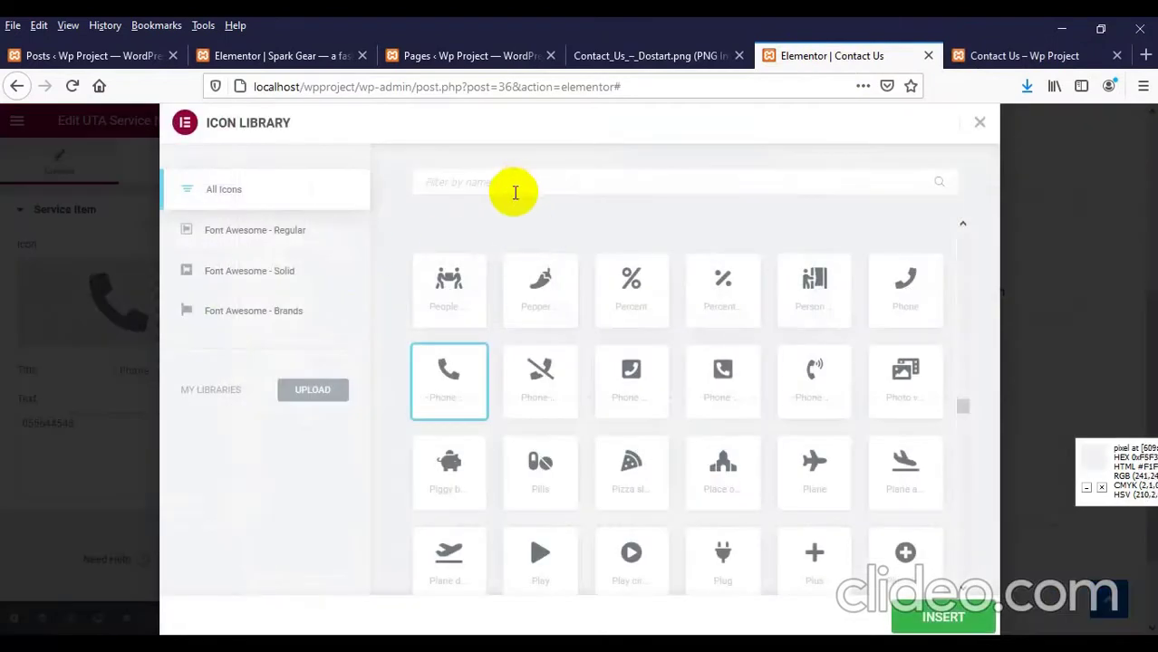
text(enve)
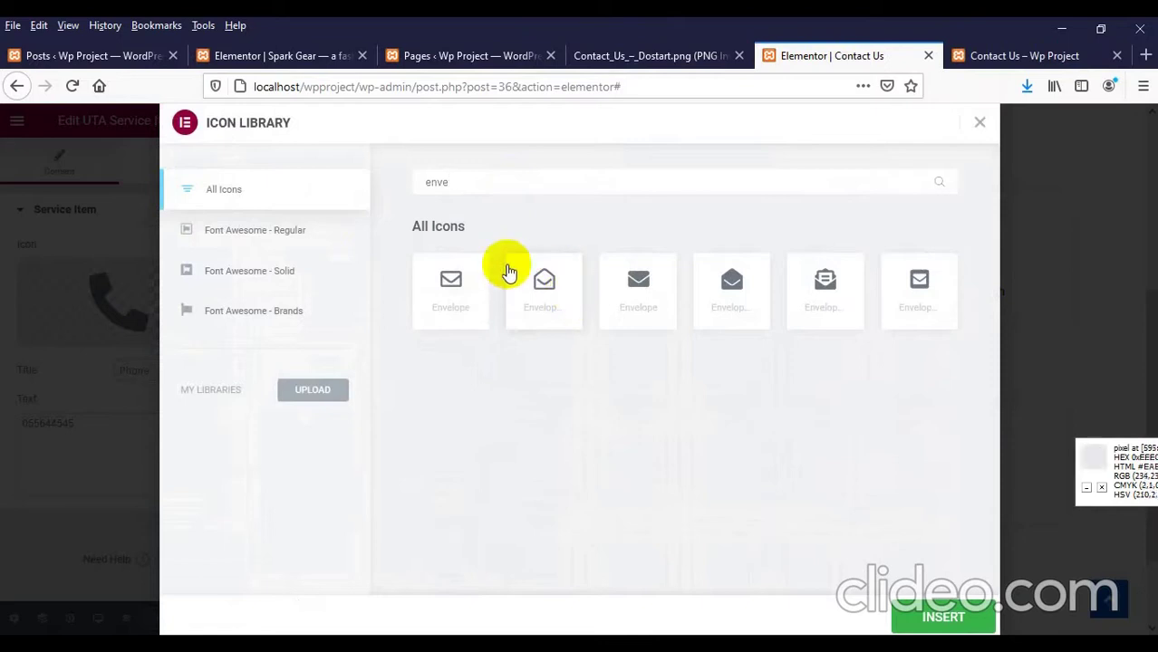
click(616, 57)
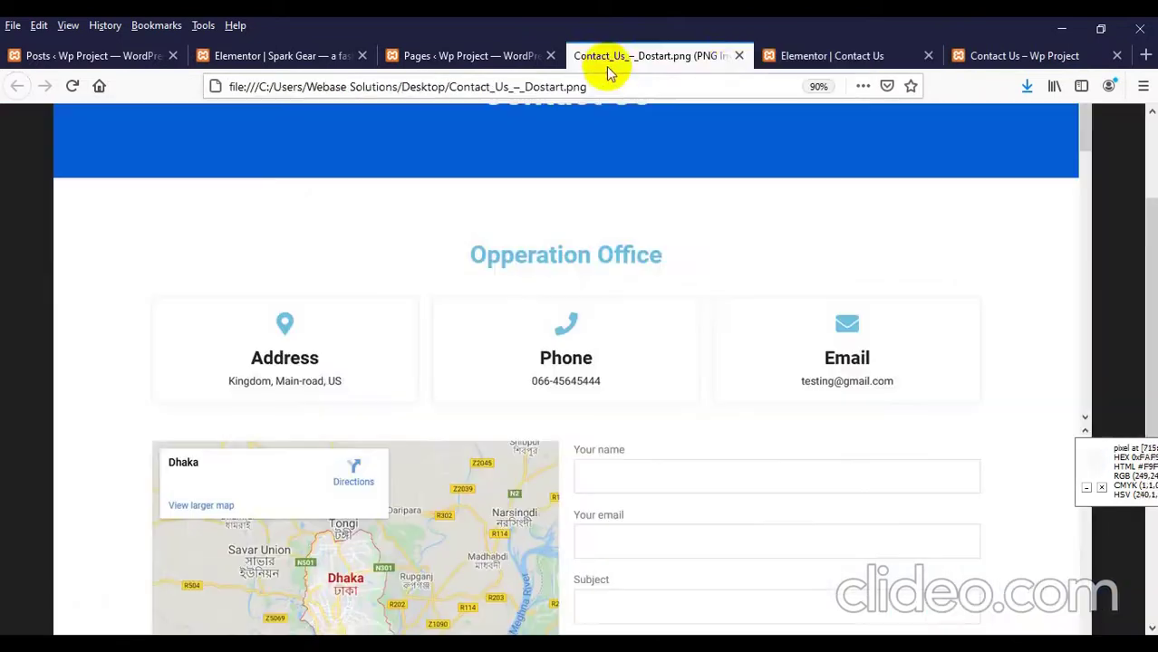
click(837, 53)
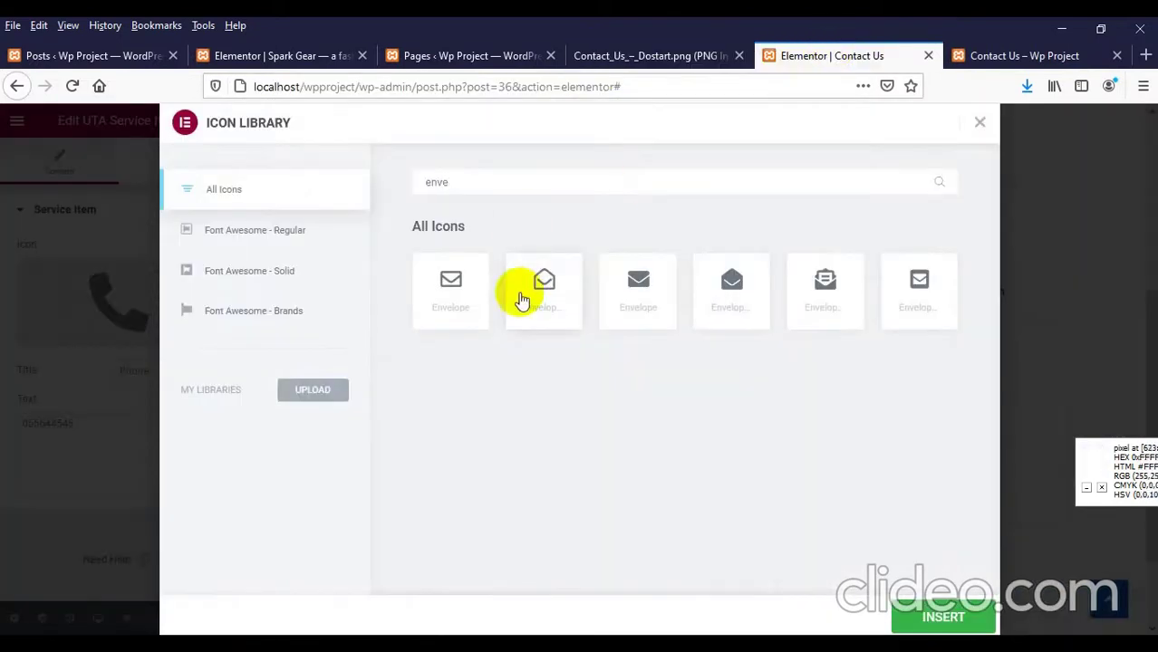
click(634, 299)
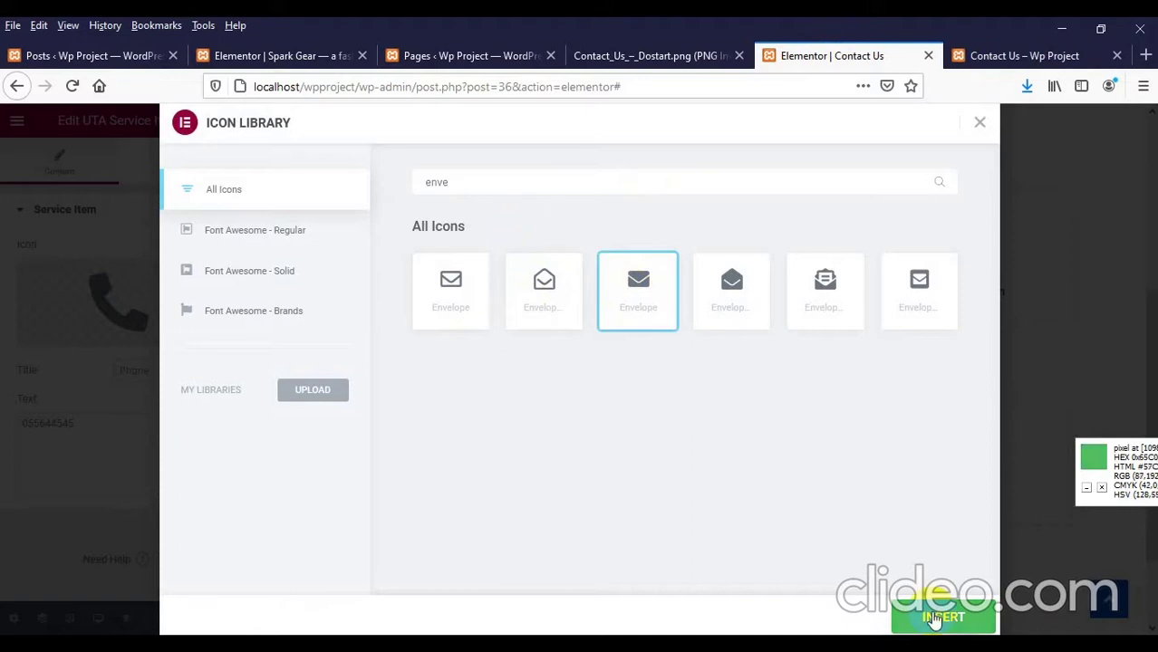
click(924, 616)
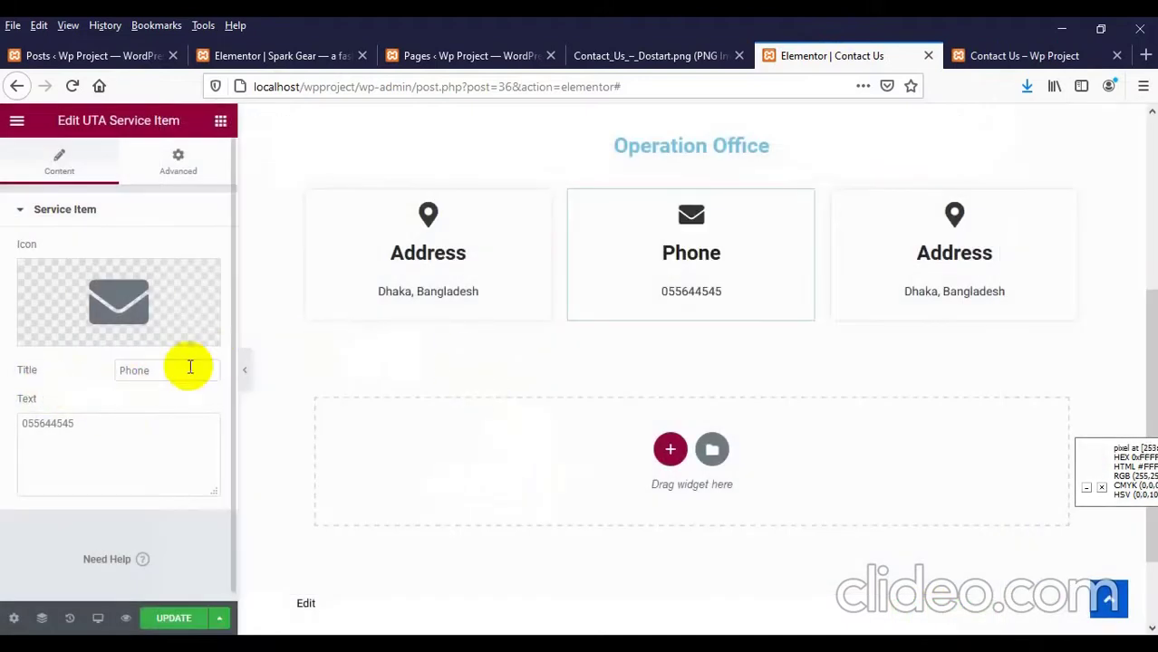
click(661, 59)
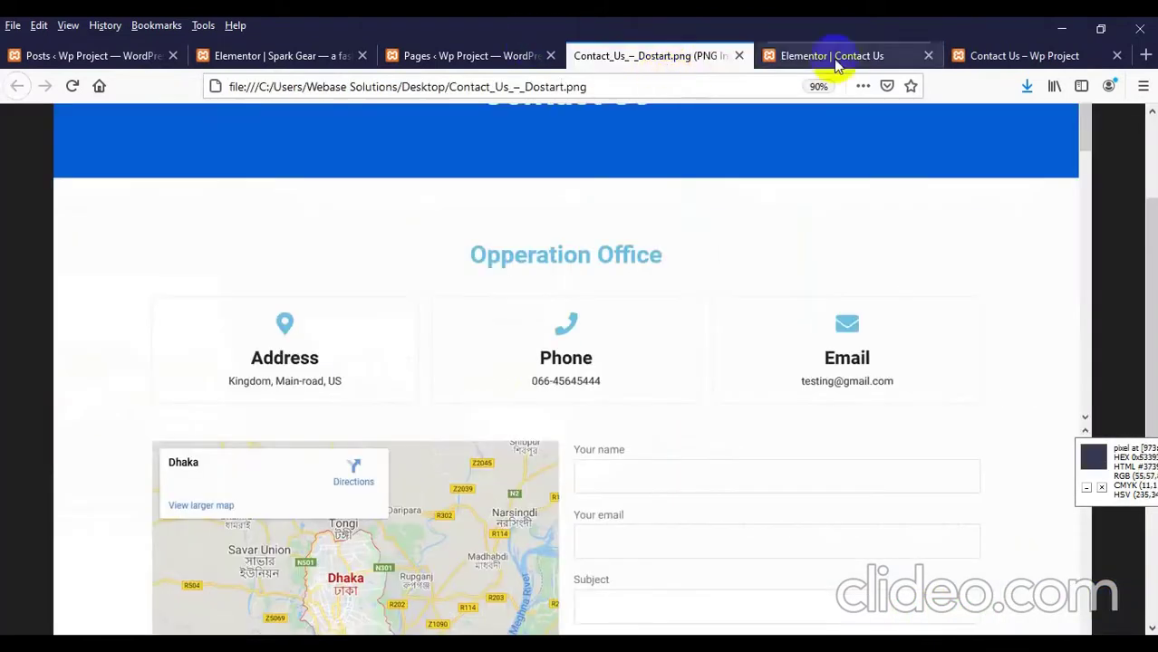
click(824, 56)
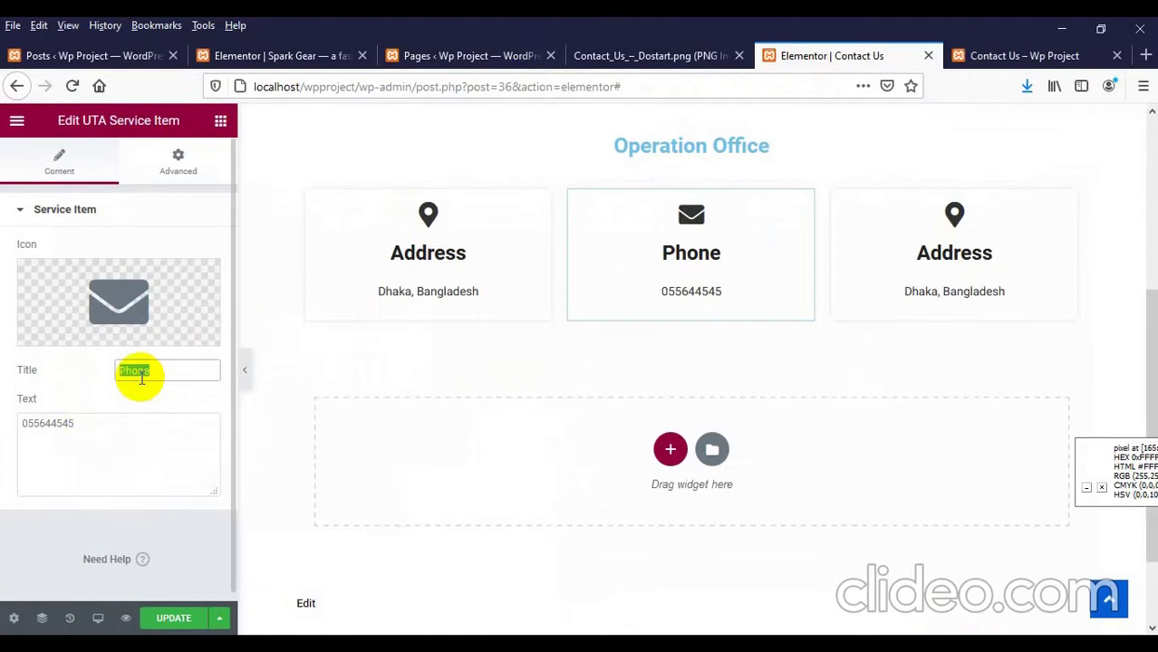
Step: Title the card 'Email', set its text to a sample Gmail address, and save the page
text(Email)
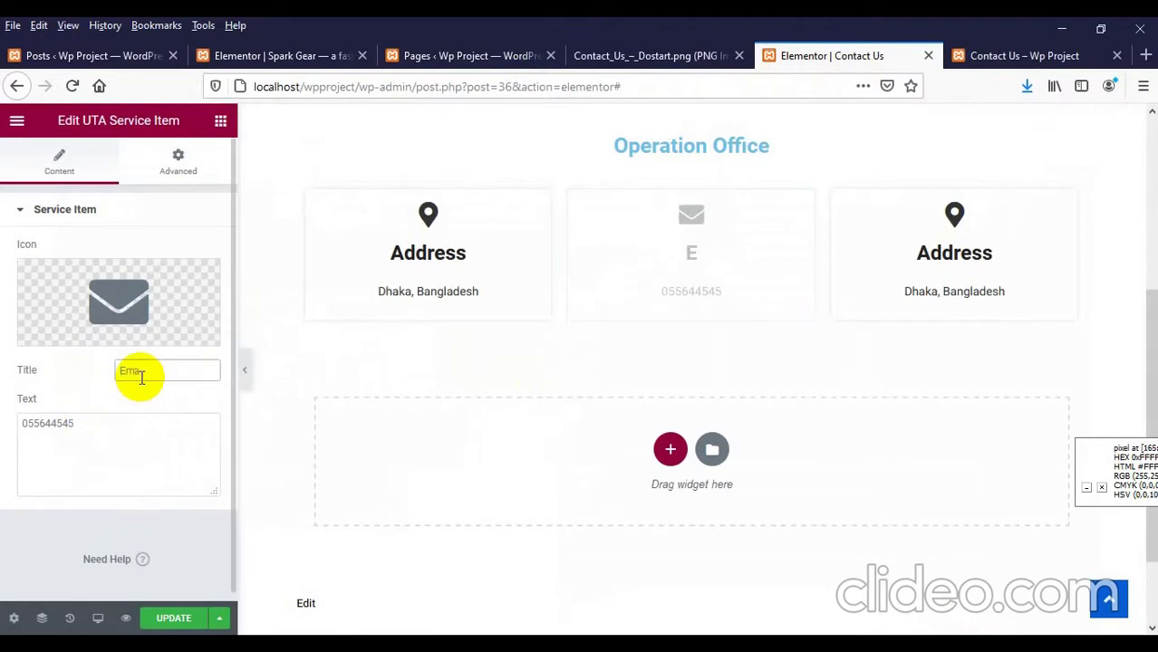
drag(74, 423, 10, 395)
text(testing)
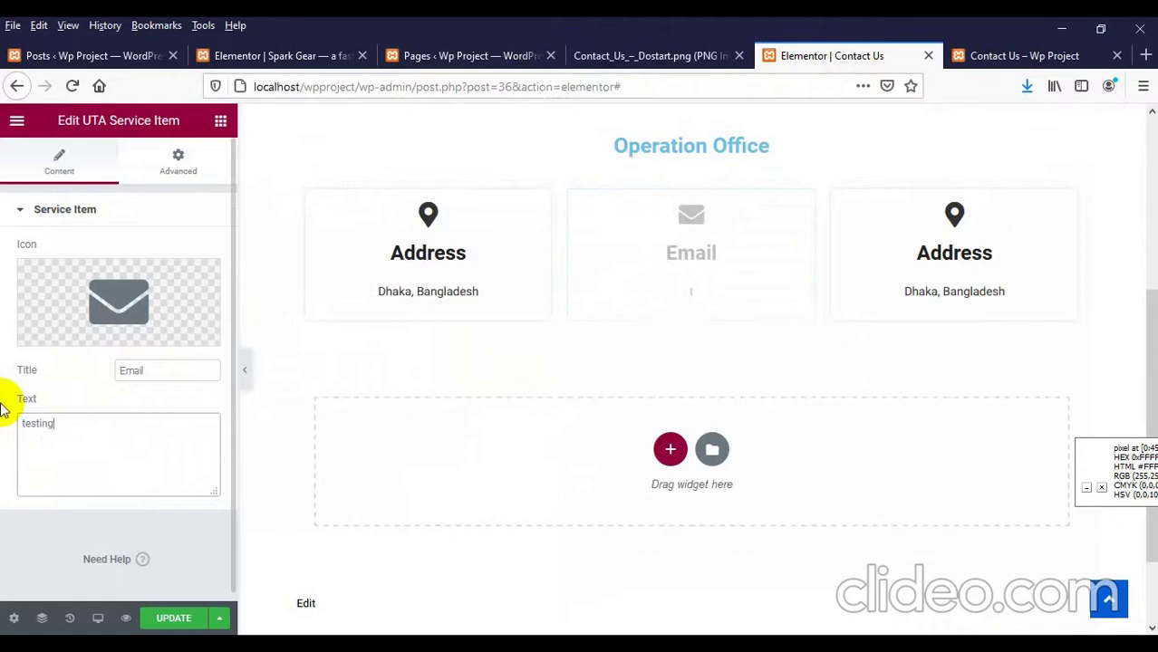
text(@gmail.com)
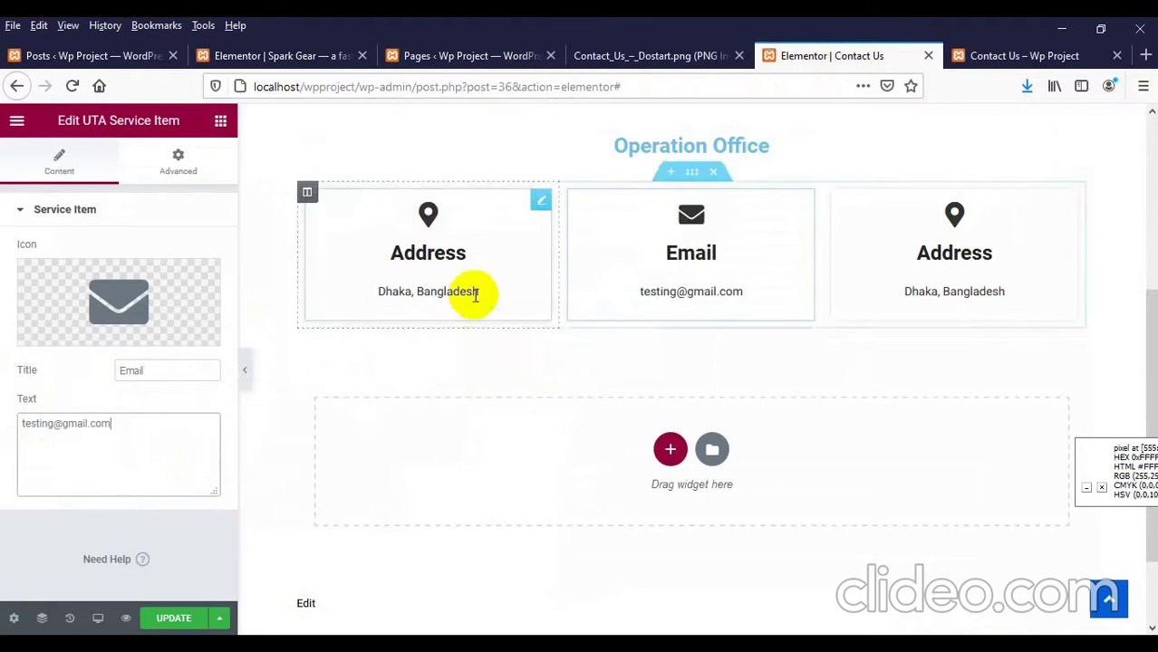
click(664, 55)
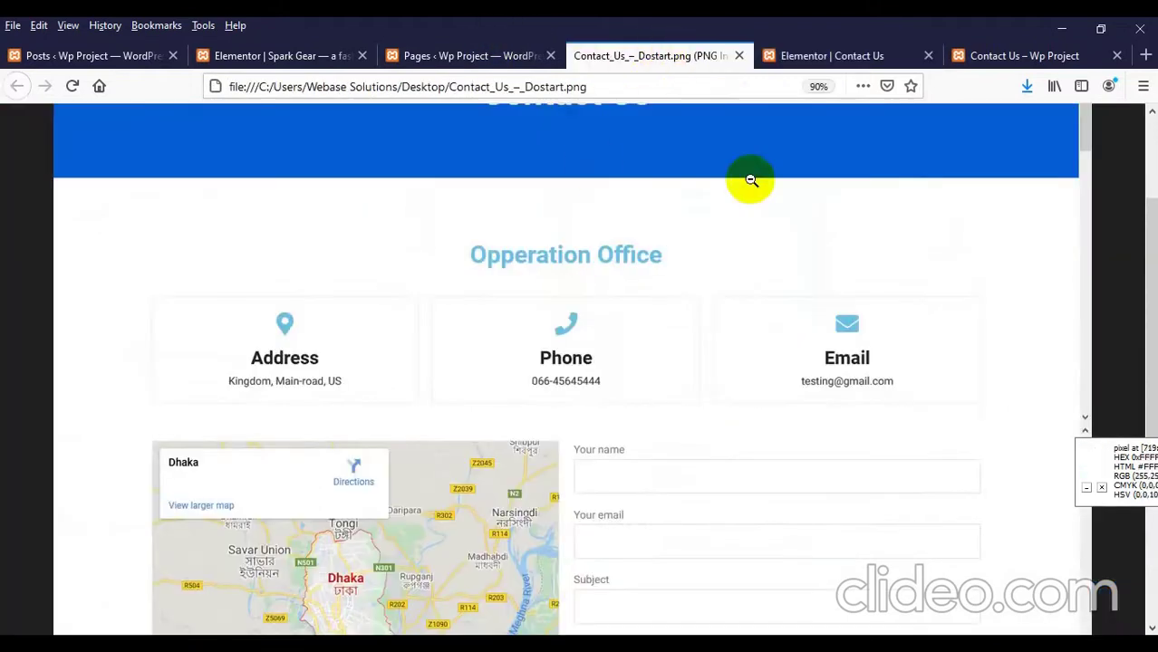
click(801, 56)
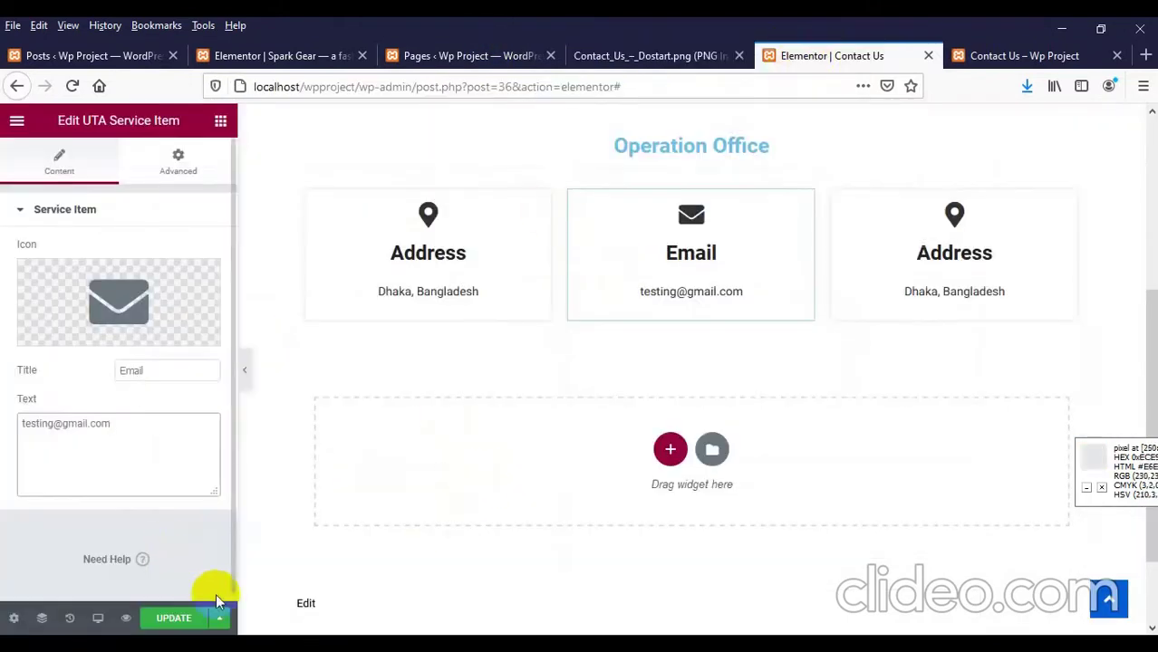
click(174, 617)
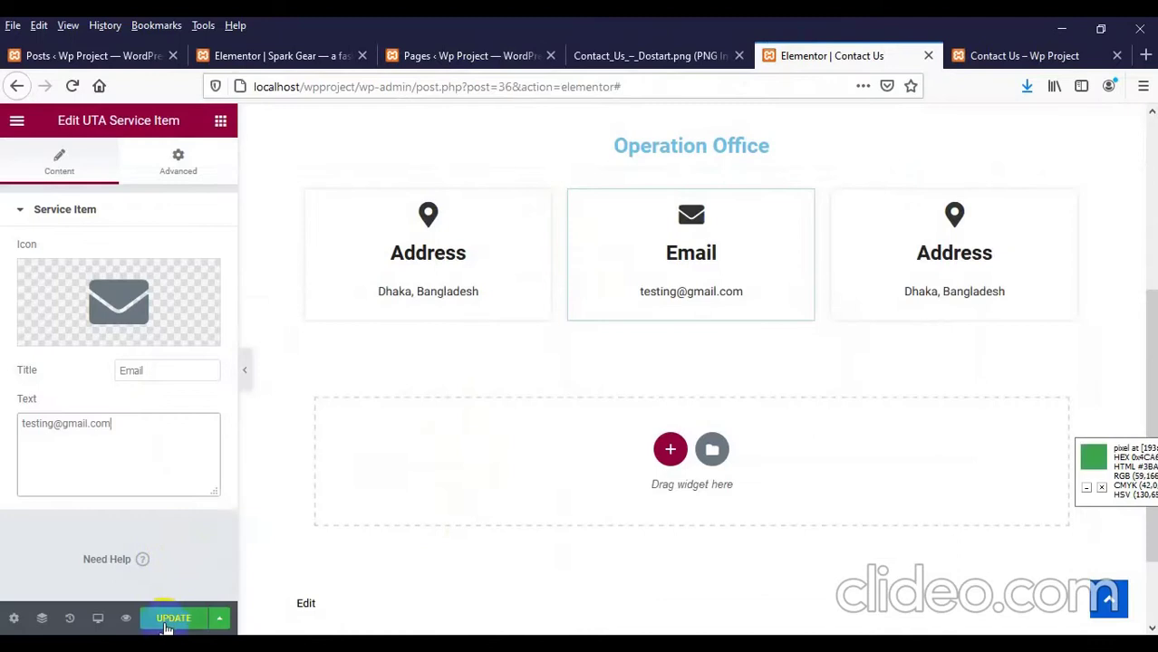
Step: Put a phone icon from the Icon Library on the third card
click(927, 254)
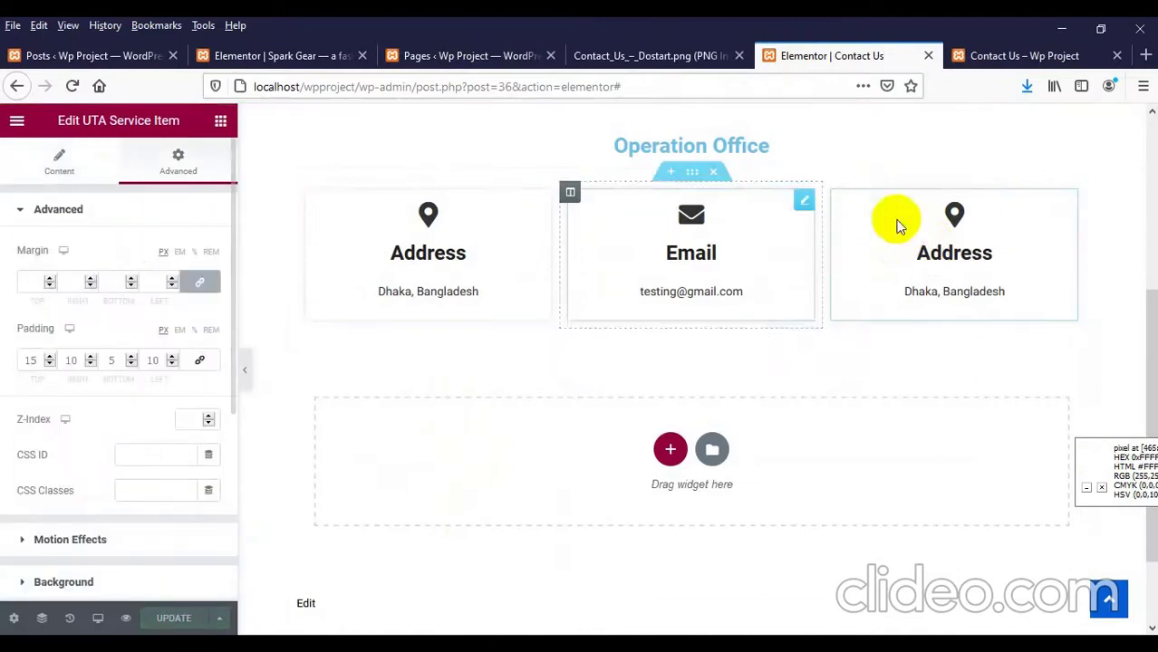
click(42, 176)
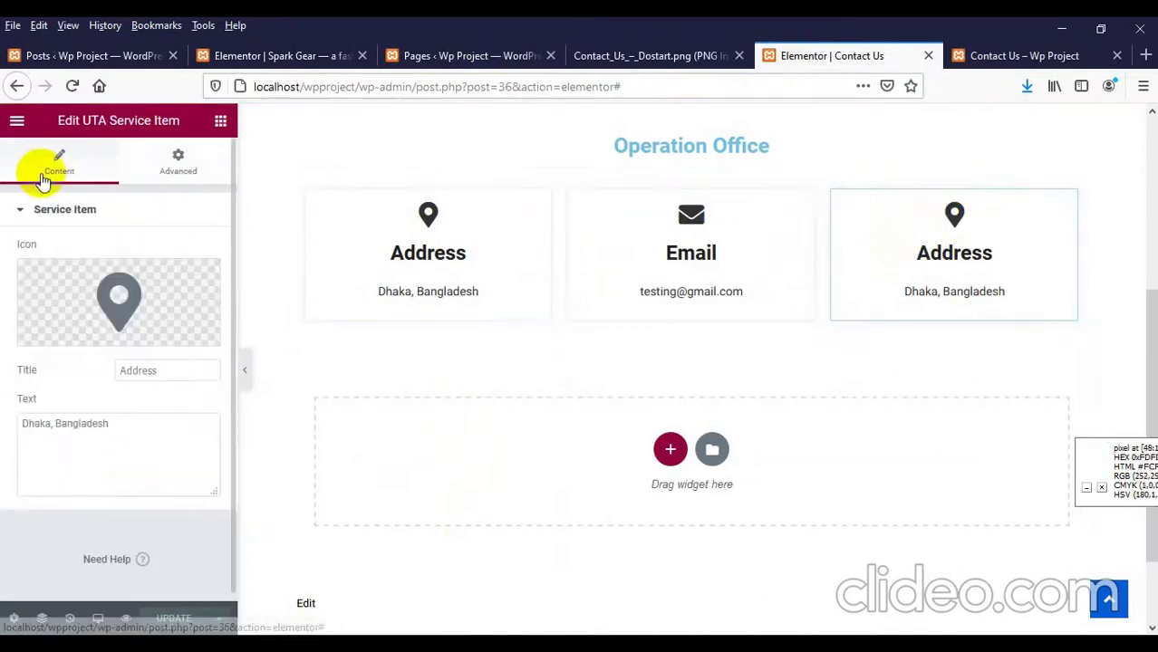
click(181, 168)
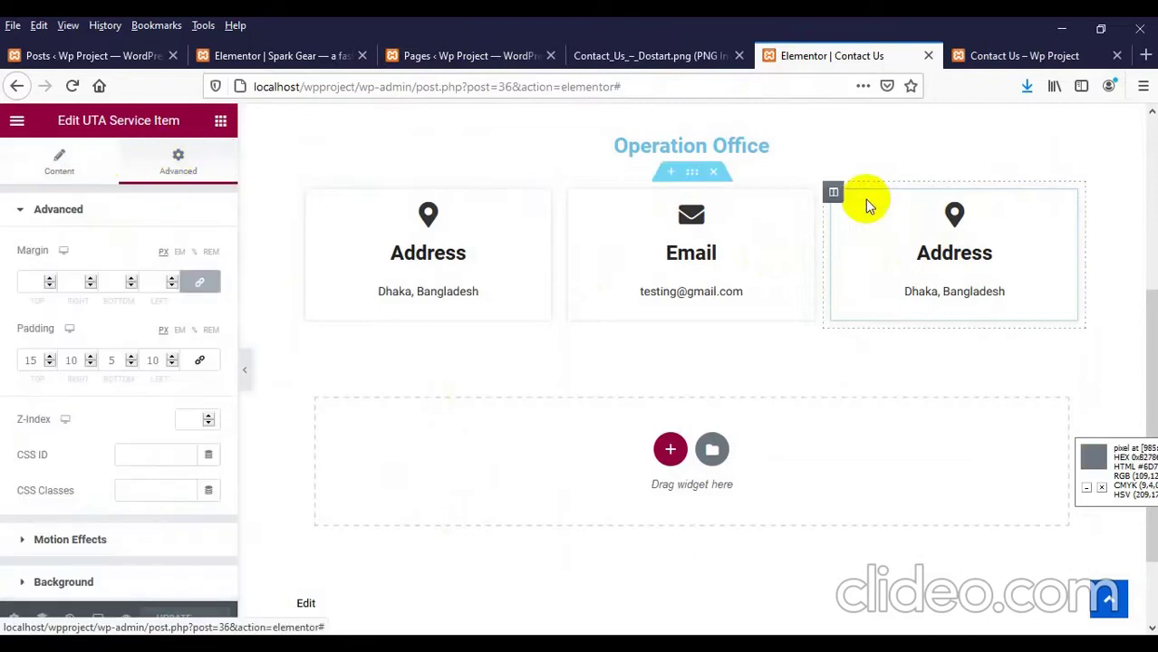
click(62, 172)
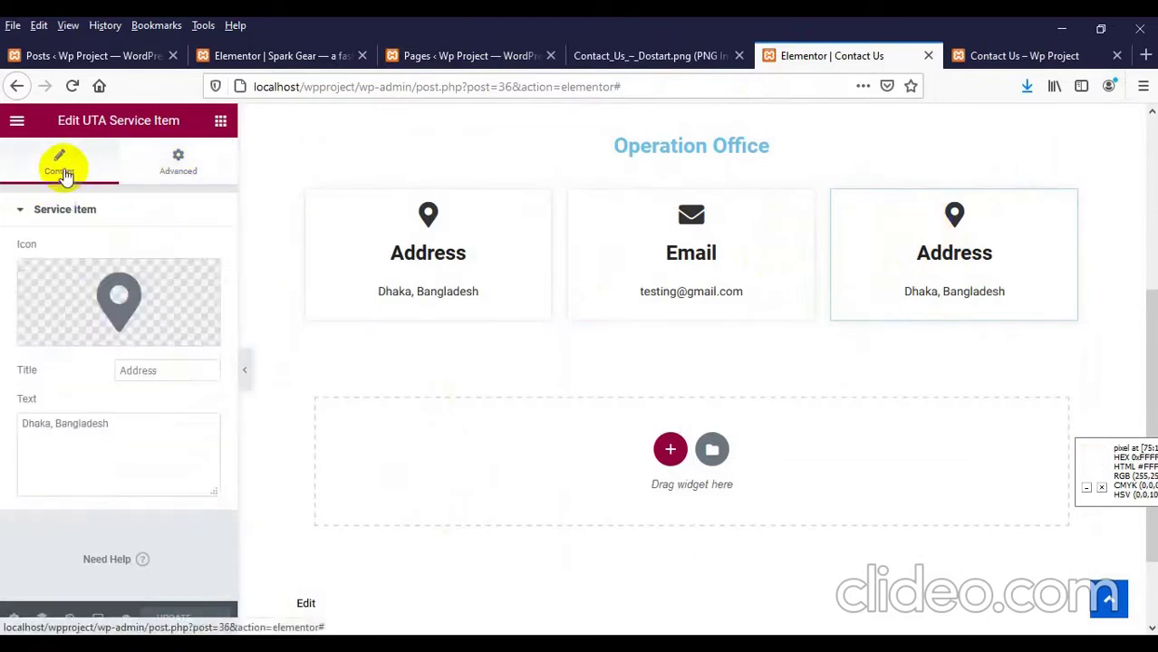
click(115, 308)
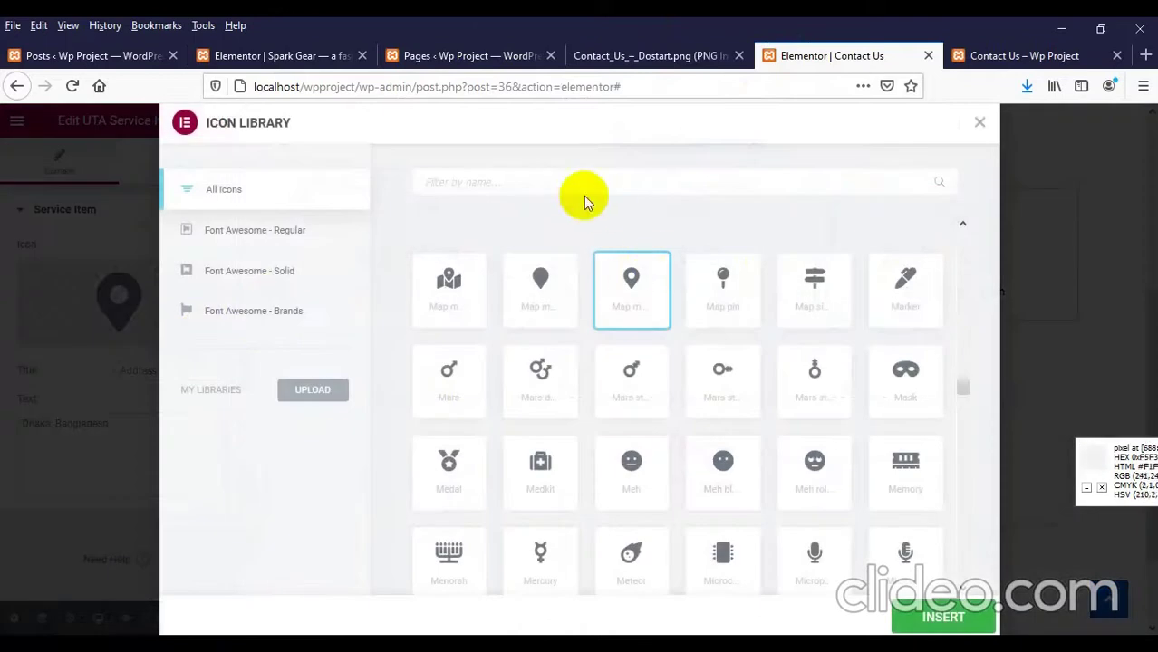
click(550, 181)
text(php)
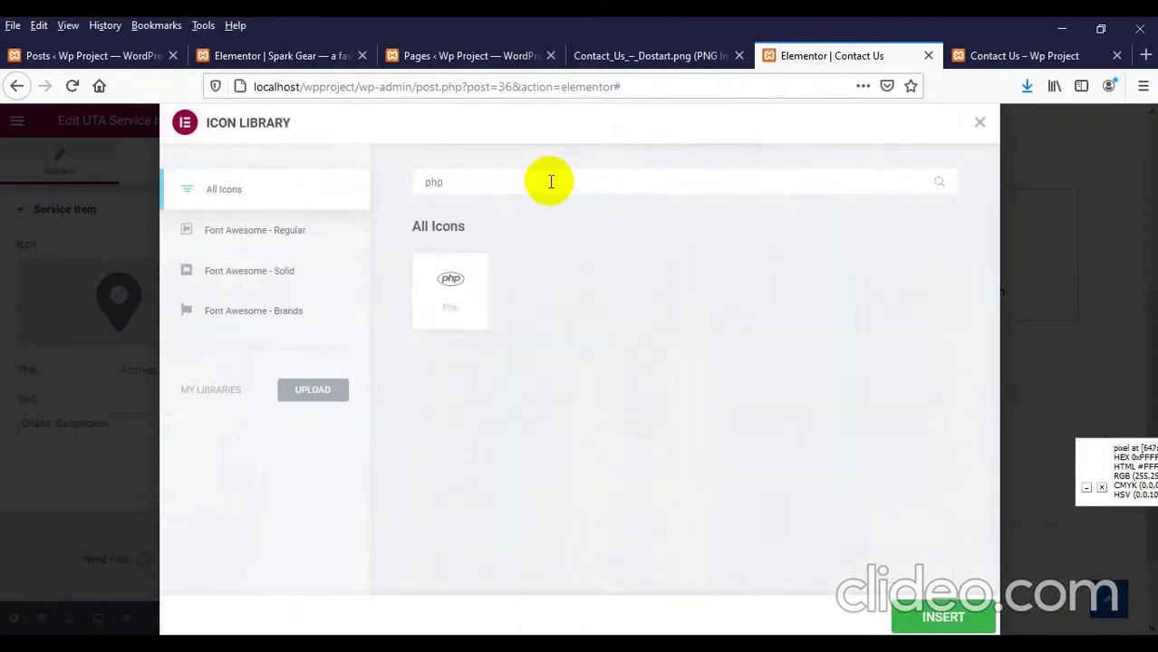
key(BackSpace)
text(one)
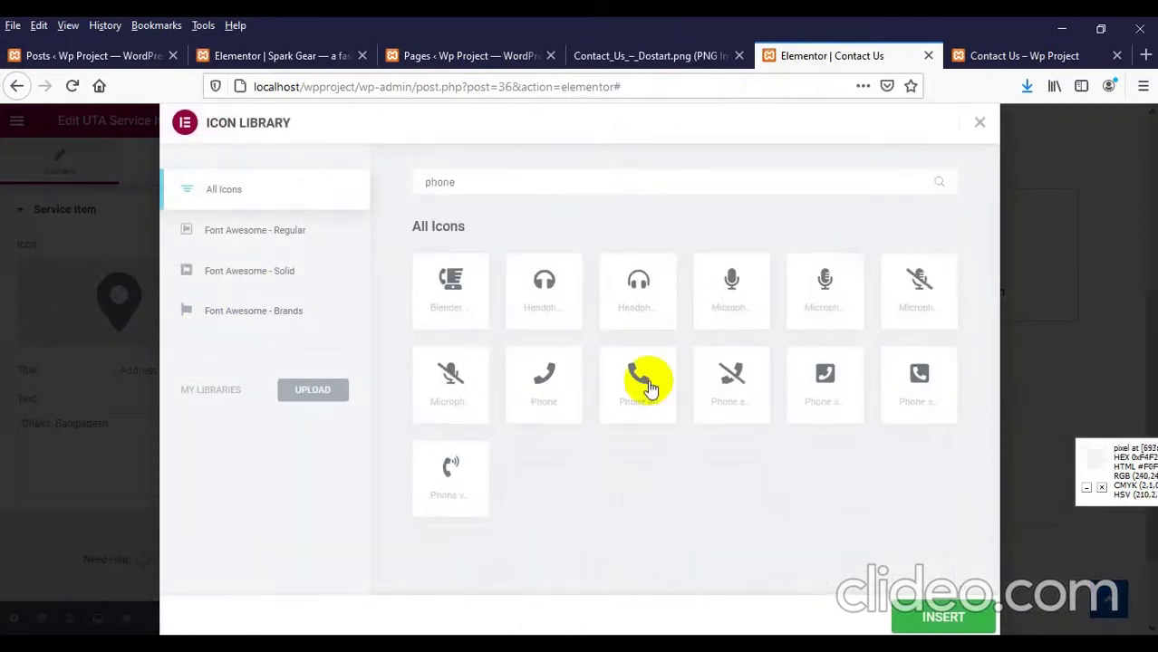
click(645, 380)
click(936, 625)
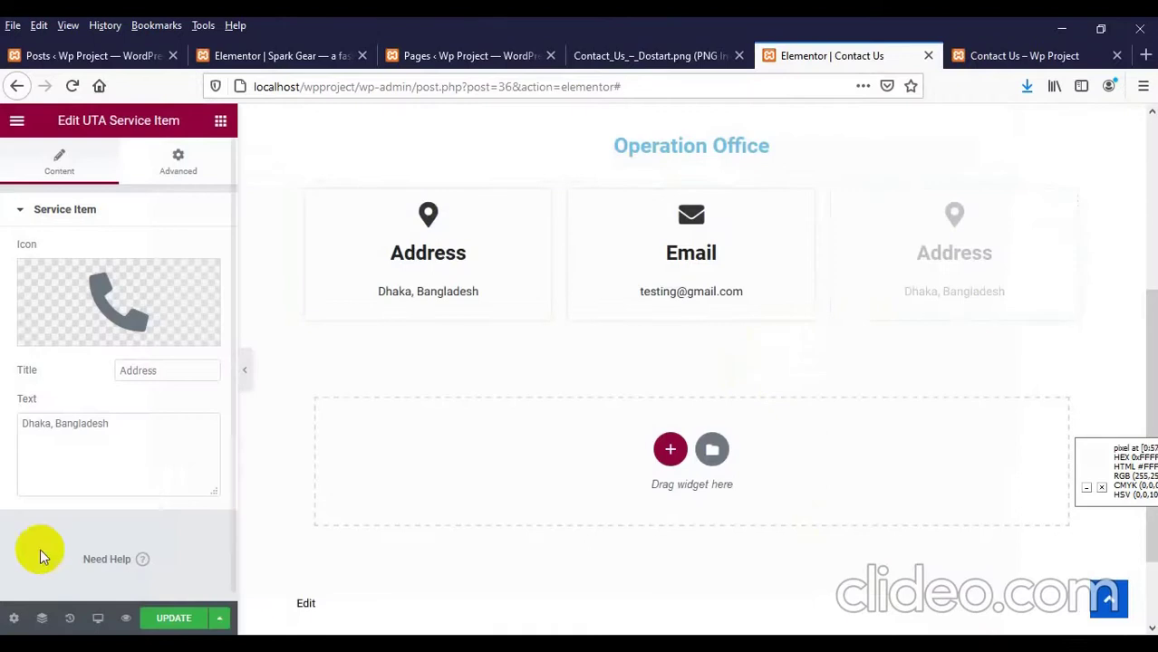
Step: Give it a sample phone number and the title Phone, then reorder cards to Address, Phone, Email
text(015465545)
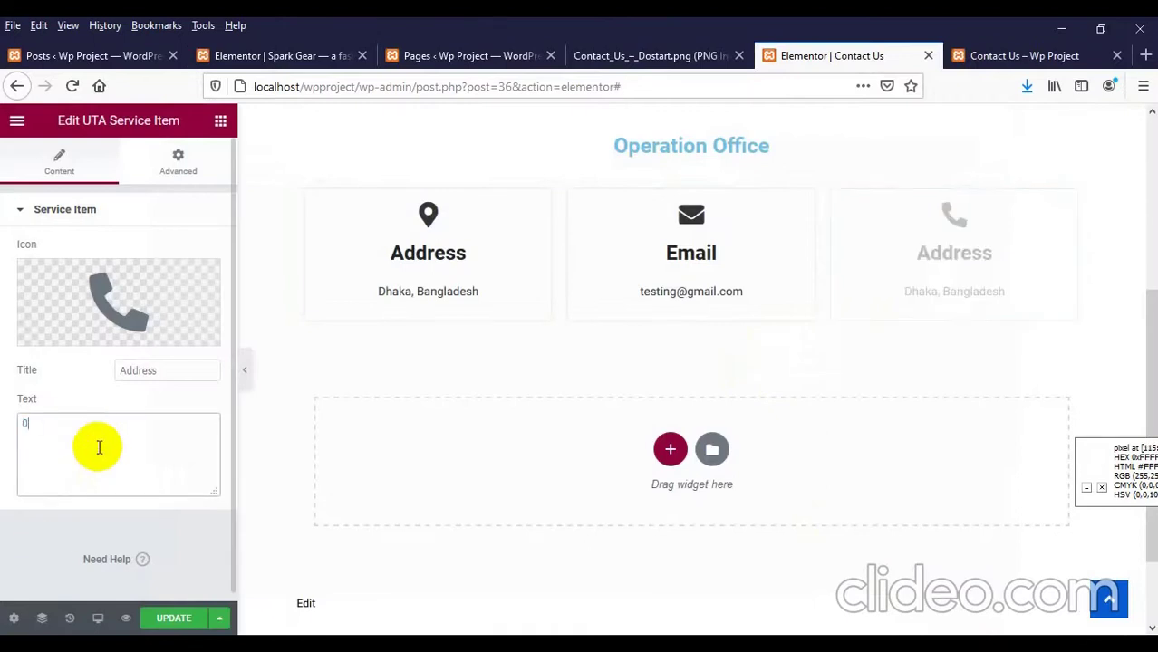
double_click(172, 372)
text(Phone)
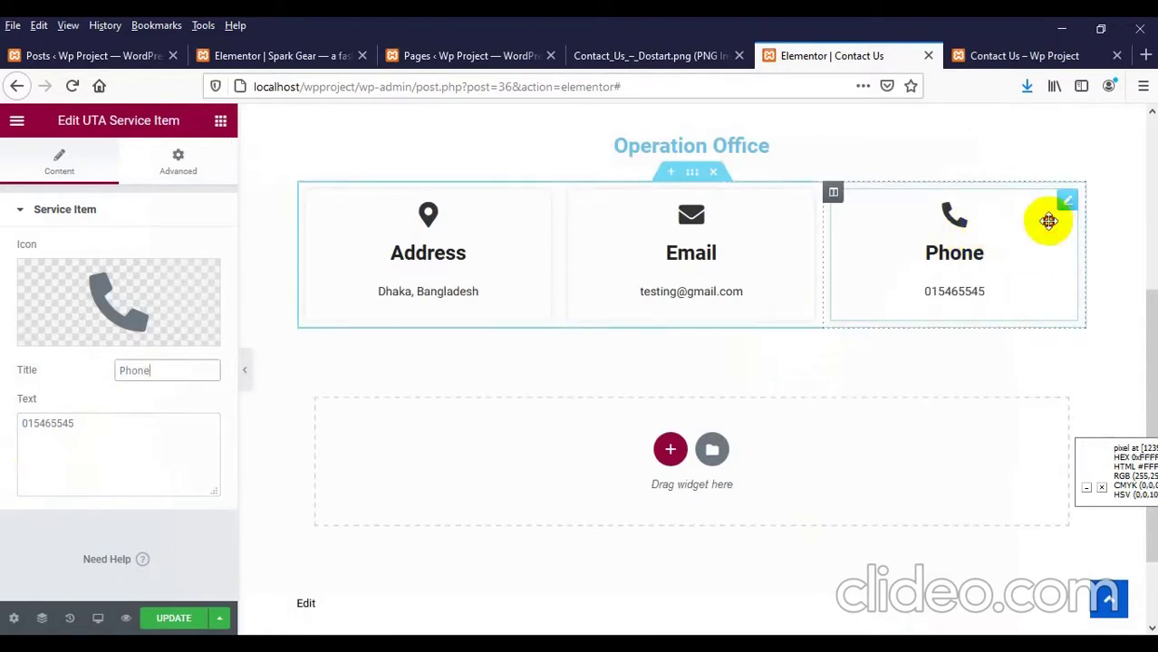
drag(1046, 219, 725, 271)
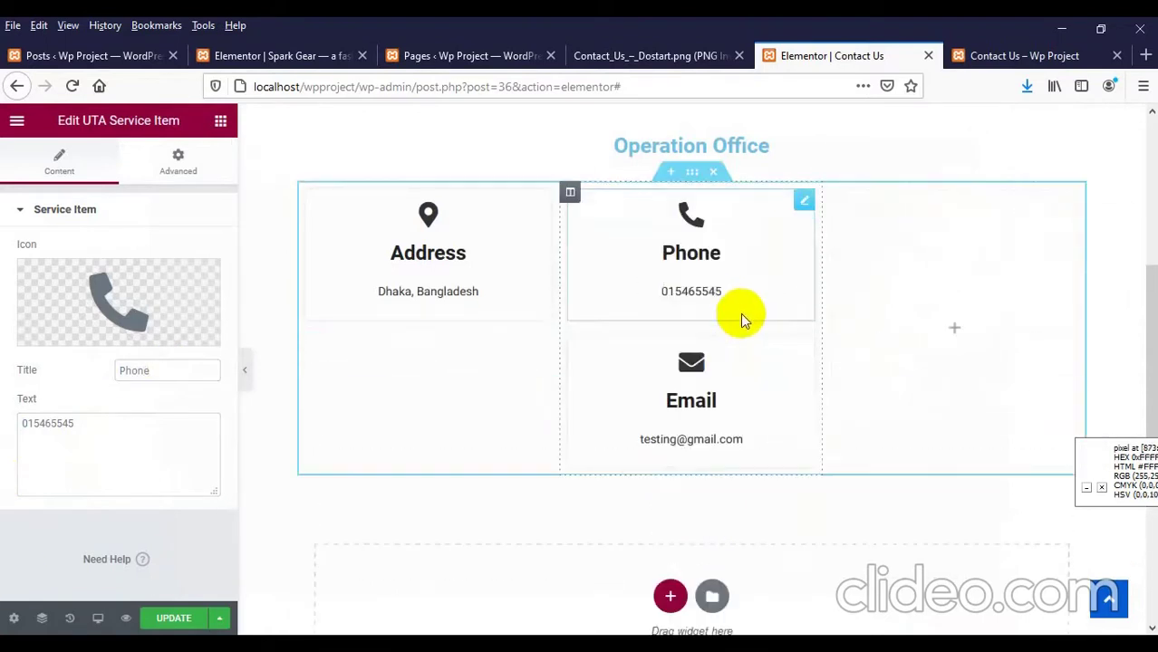
drag(722, 387, 962, 263)
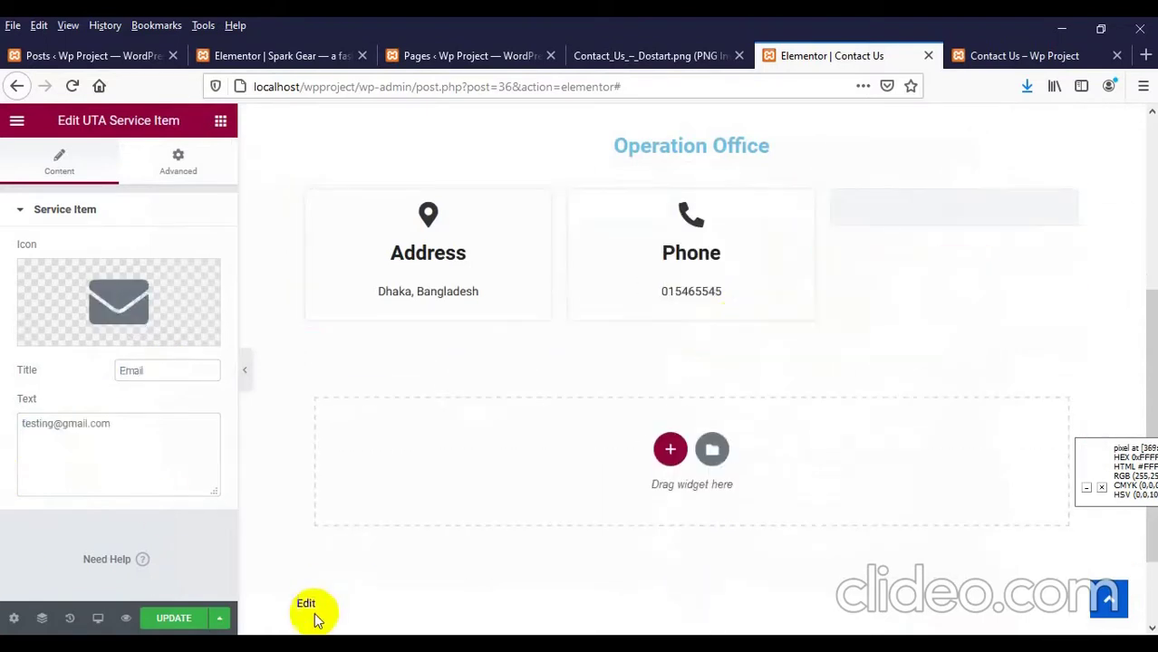
Step: Save the reordered cards and reload the live page to confirm Address, Phone, Email order
click(150, 617)
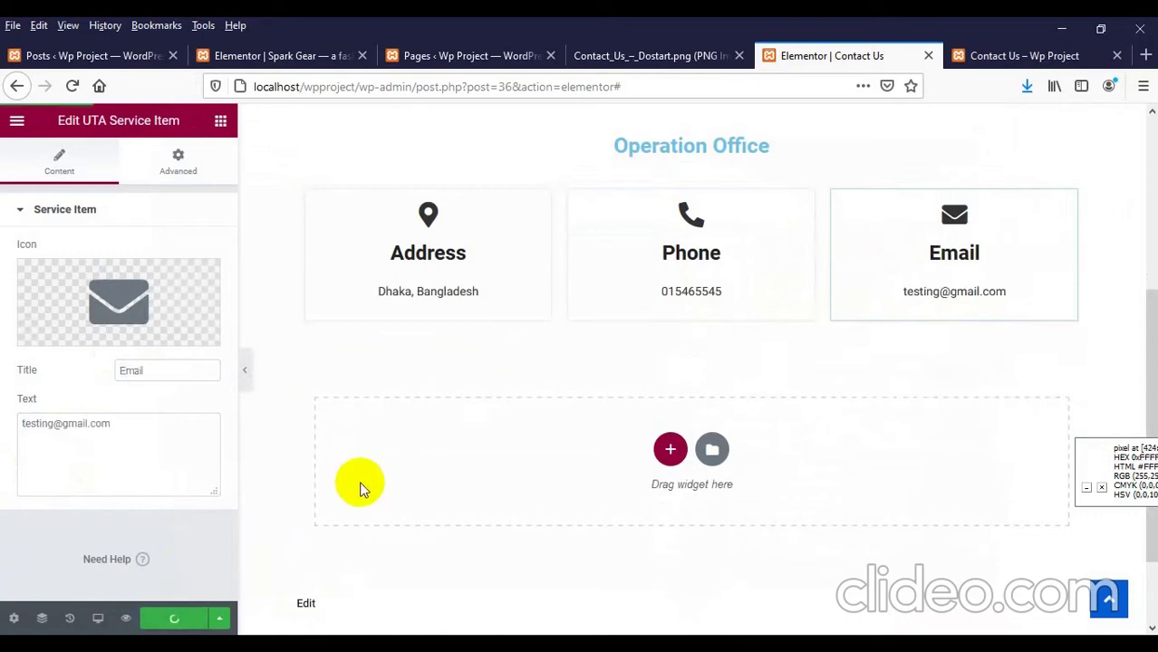
click(995, 53)
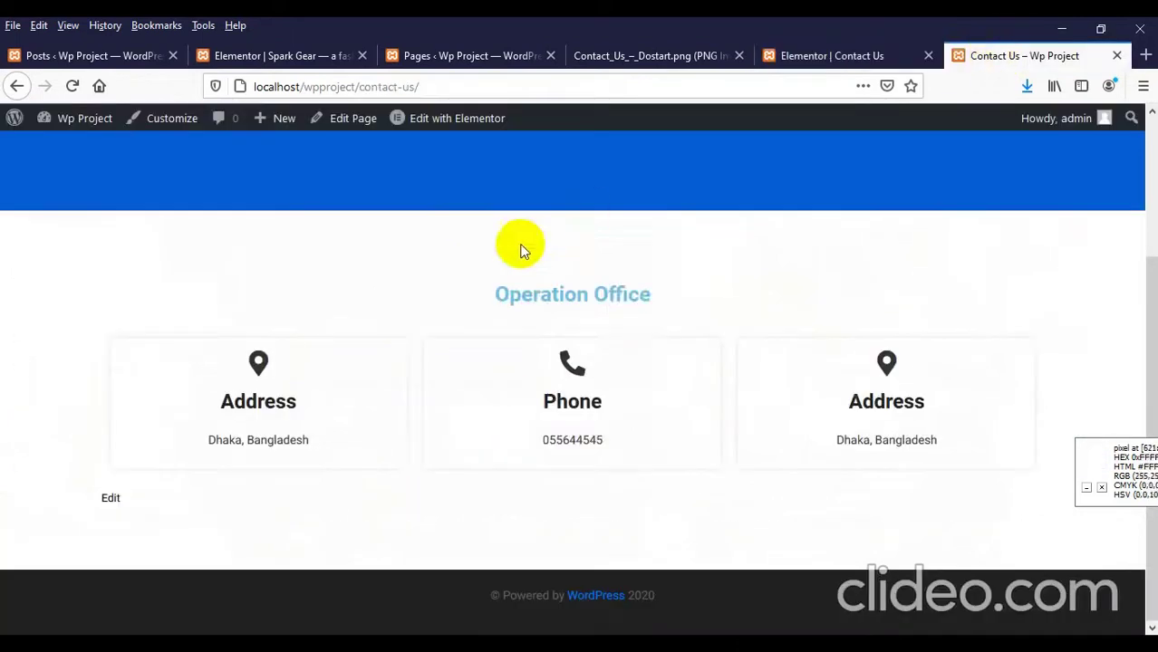
right_click(508, 247)
click(628, 267)
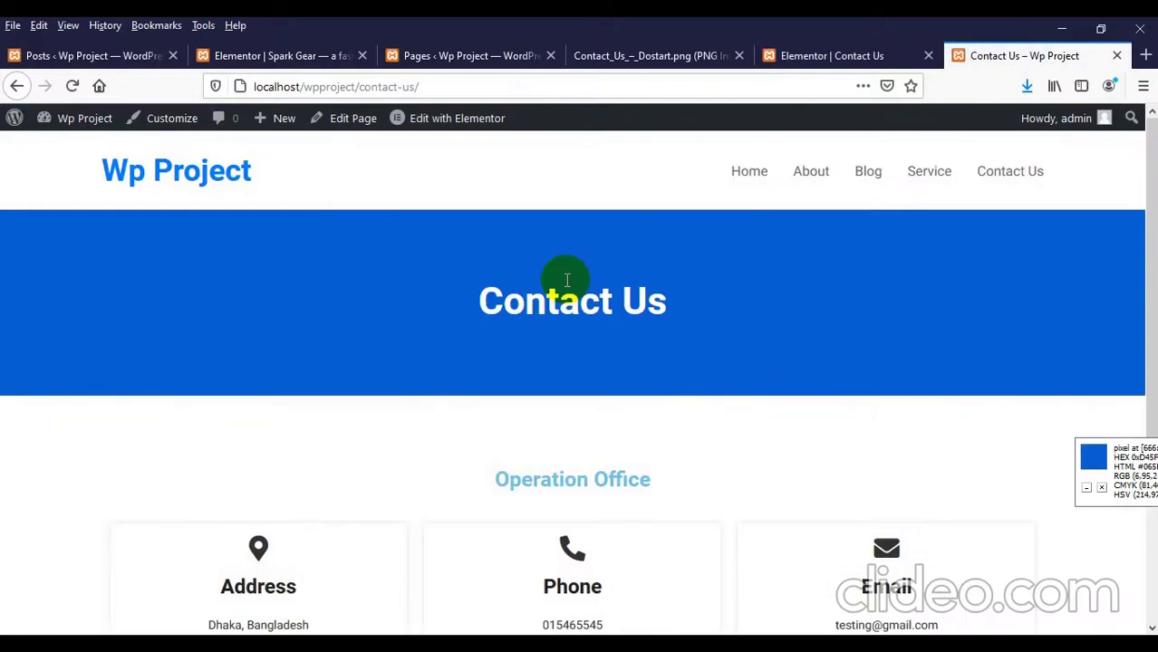
scroll(394, 425, down, 3)
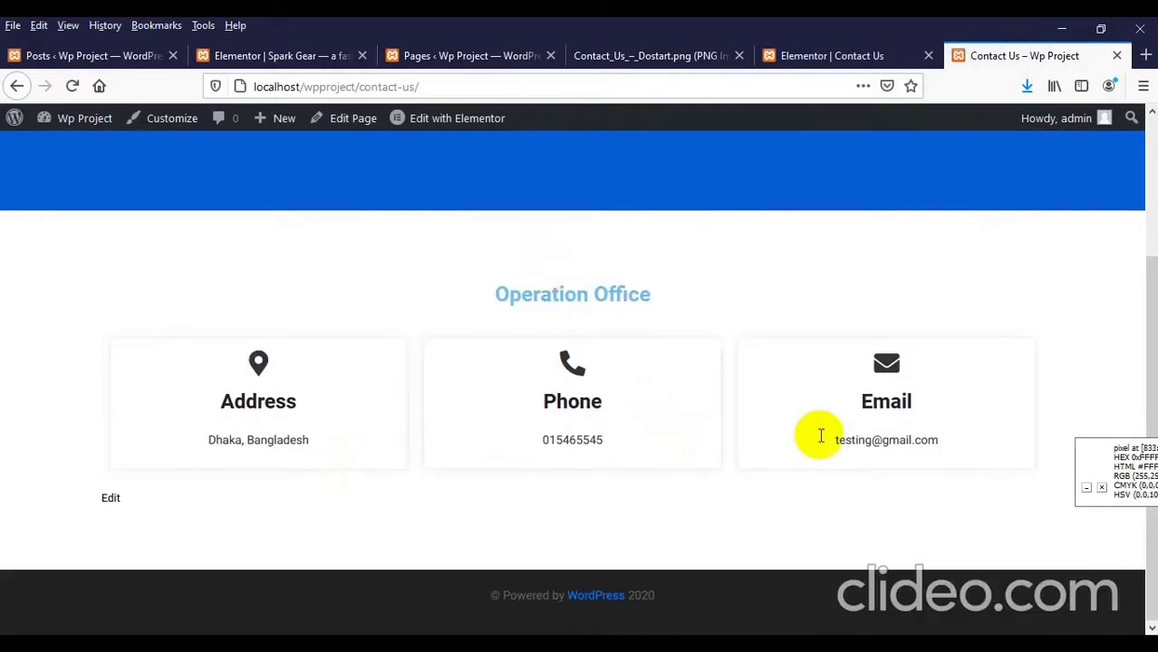
click(766, 64)
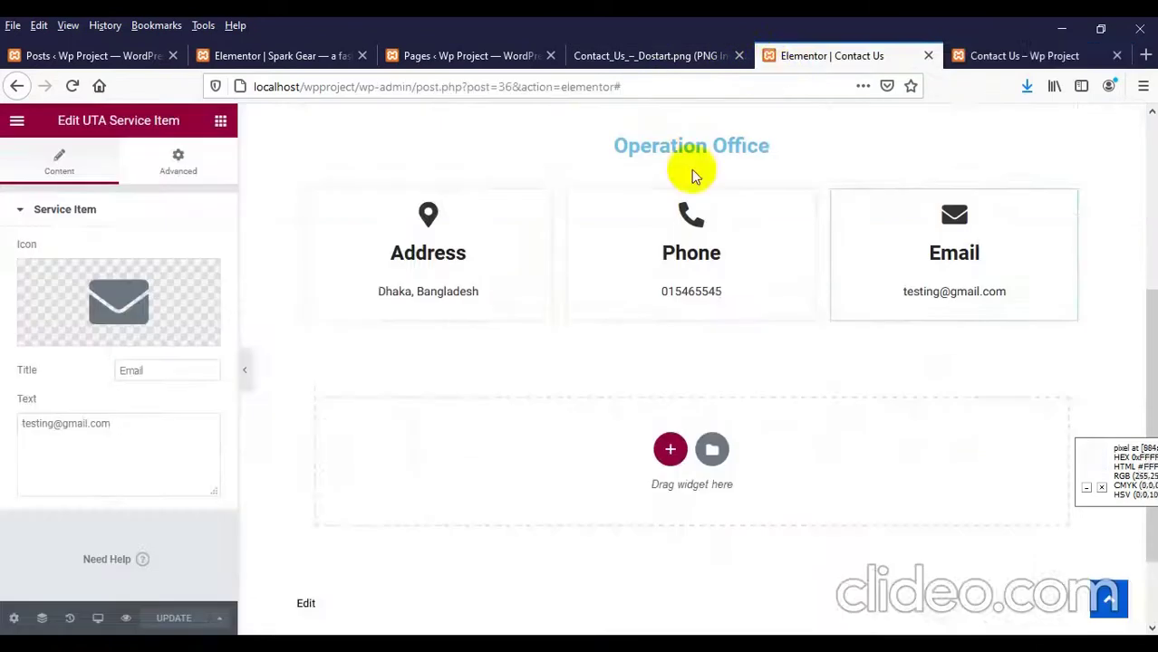
Step: Scroll the Contact_Us_-_Dostart.png mockup to its Dhaka map and contact form section
click(652, 54)
scroll(462, 385, down, 3)
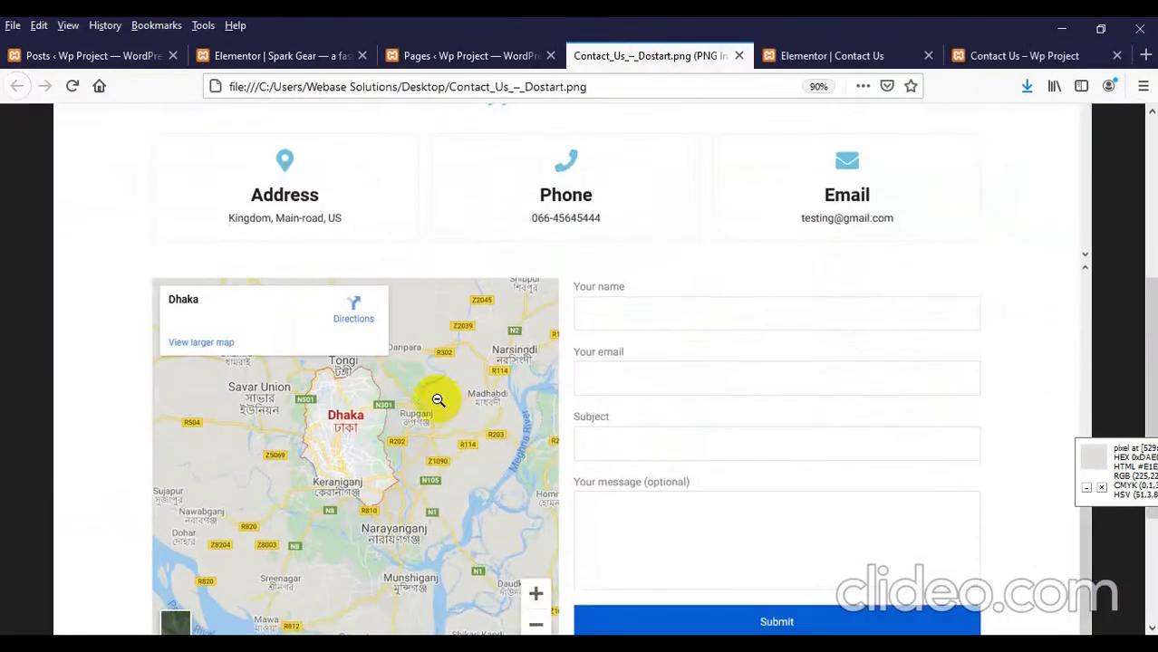
scroll(607, 354, down, 3)
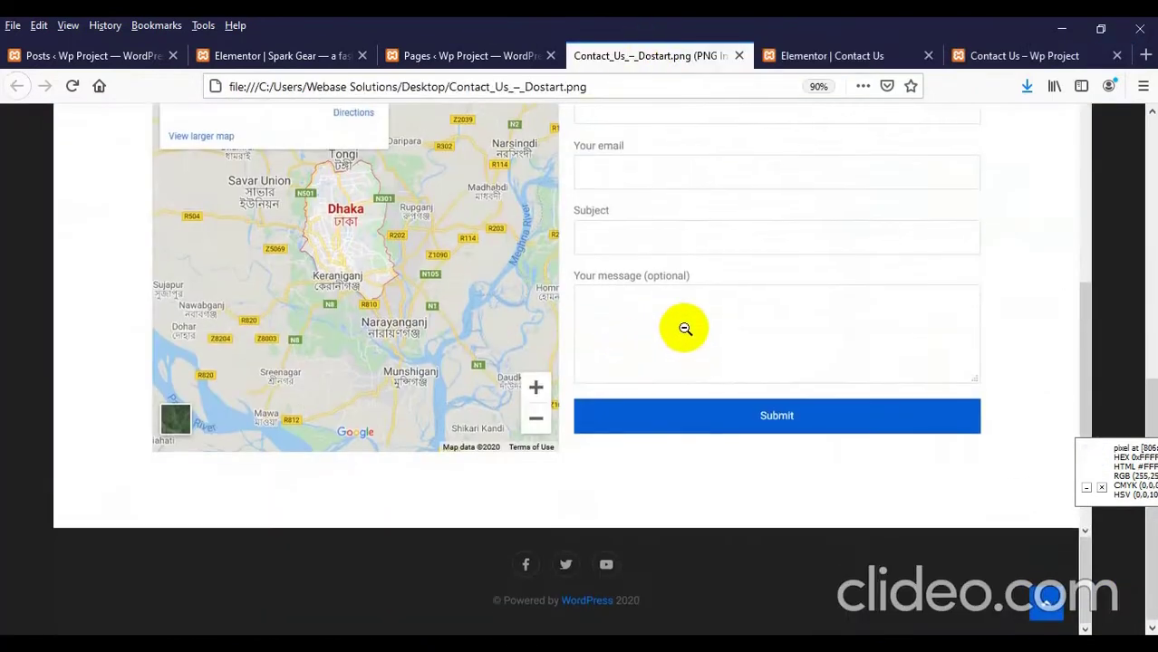
scroll(684, 326, up, 1)
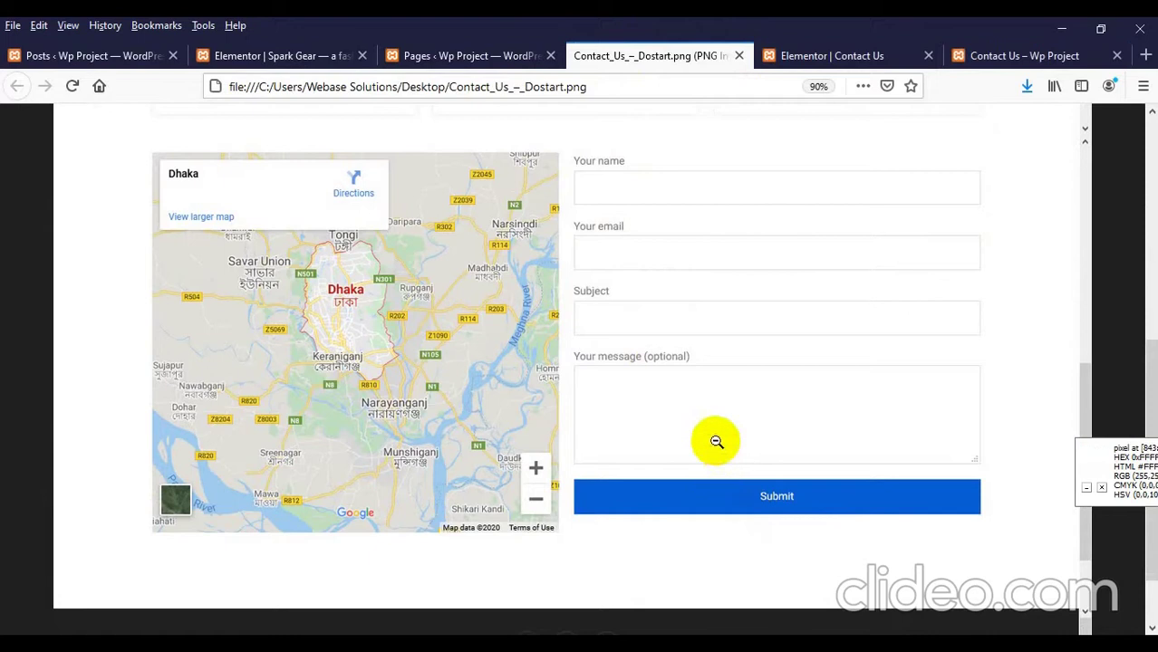
Step: Insert a two-column structure under the contact cards and drop Google Maps into its left column
click(808, 56)
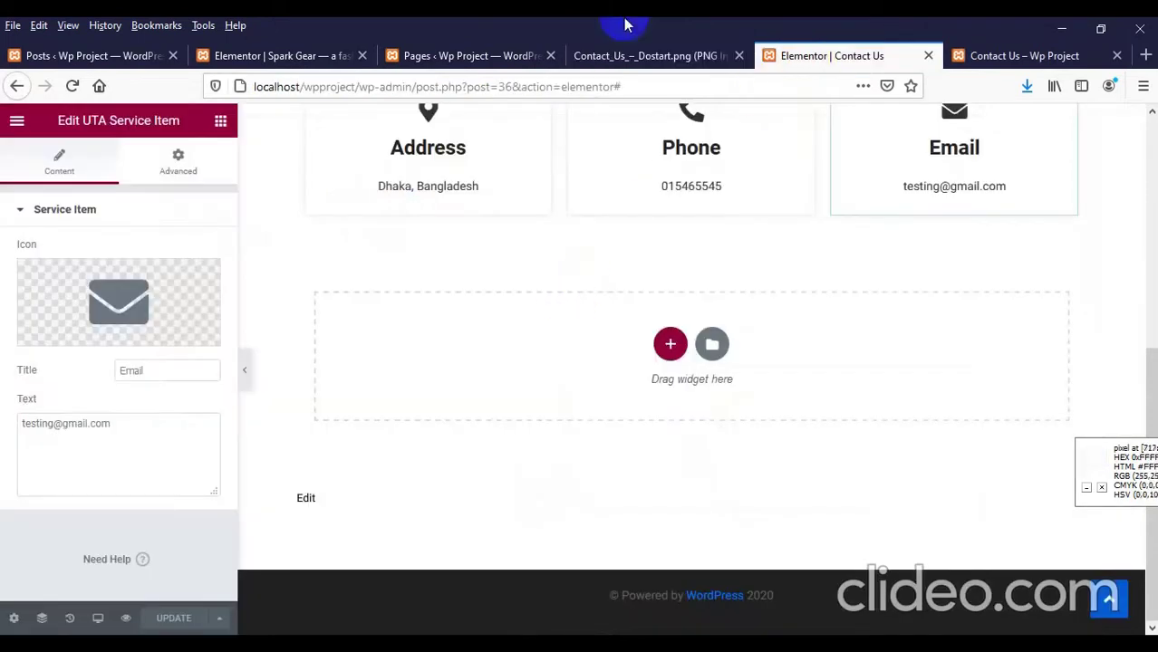
click(671, 343)
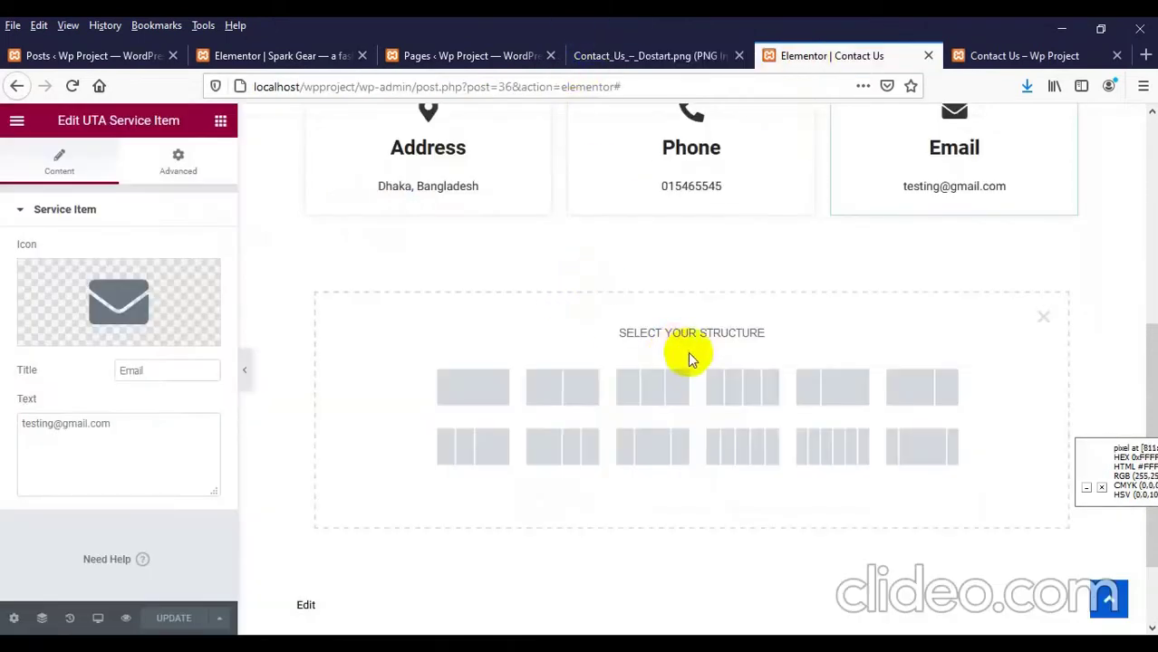
click(562, 389)
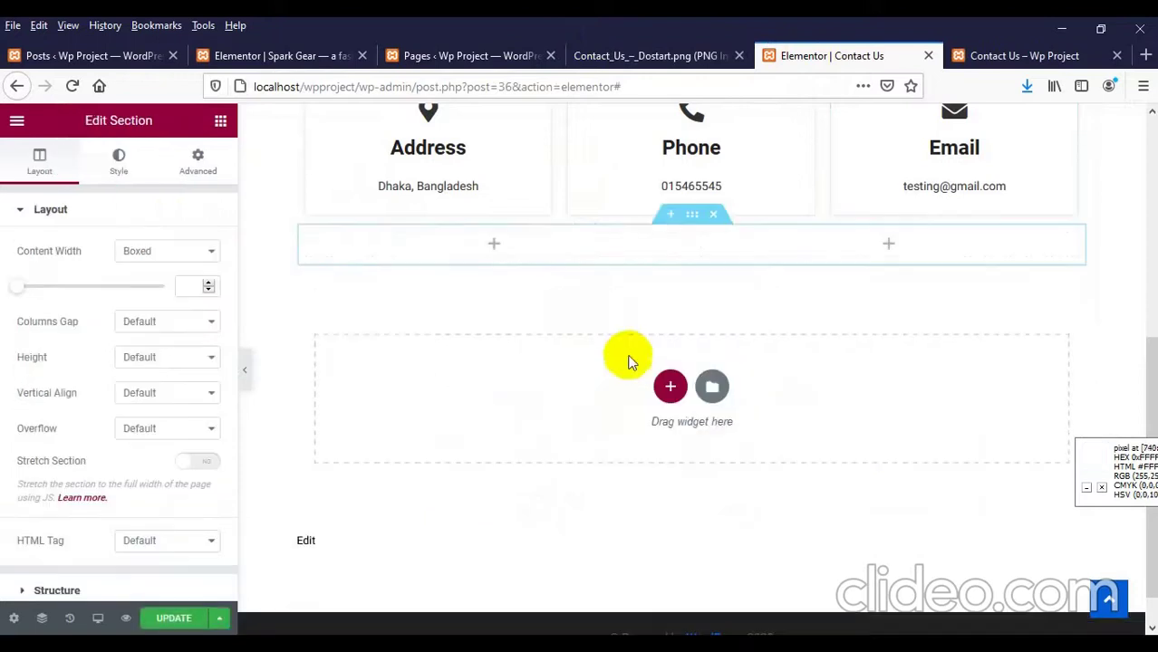
click(495, 244)
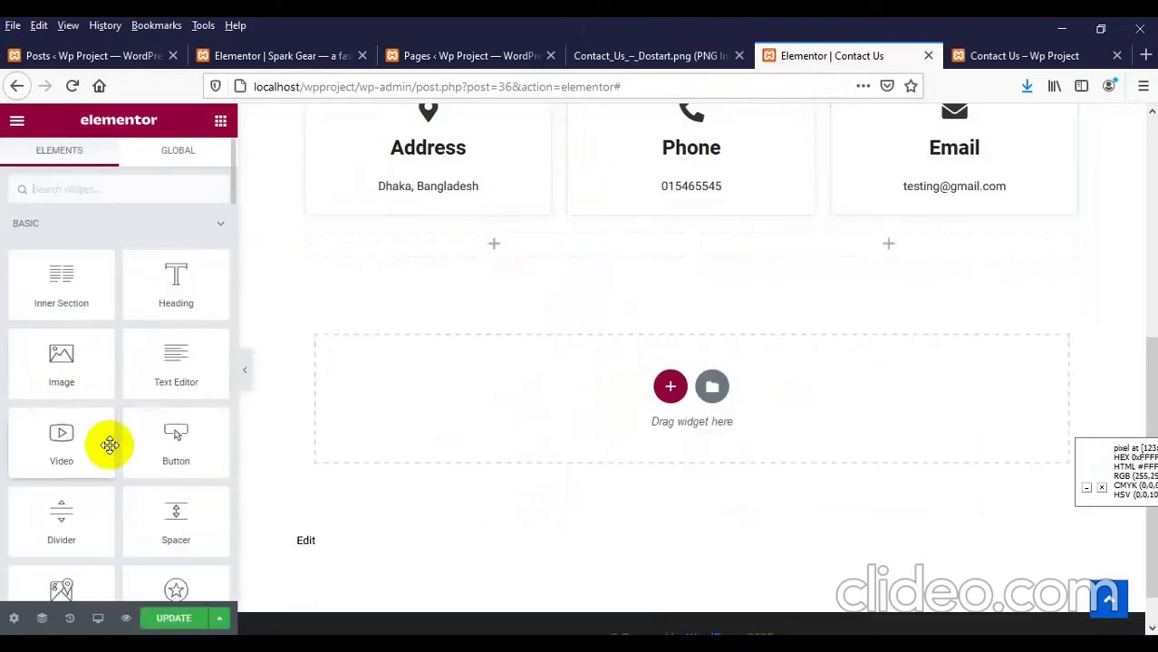
scroll(173, 419, down, 1)
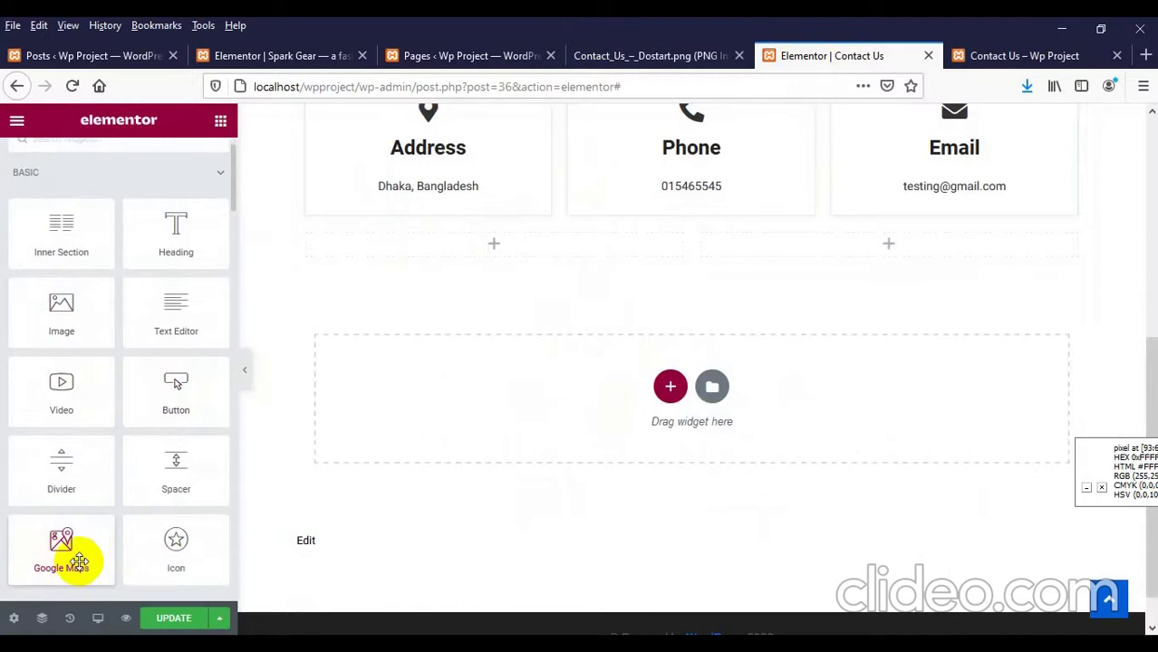
drag(71, 547, 479, 246)
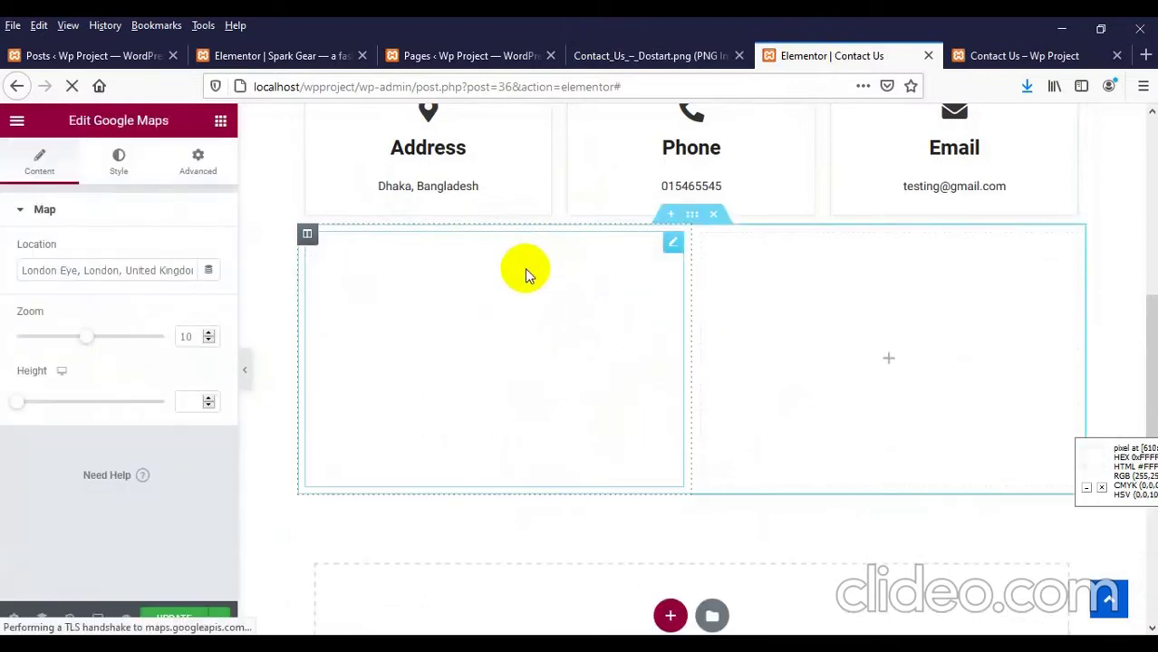
Step: Set the map location to 'Dhaka university' and raise the map height to 394
triple_click(100, 271)
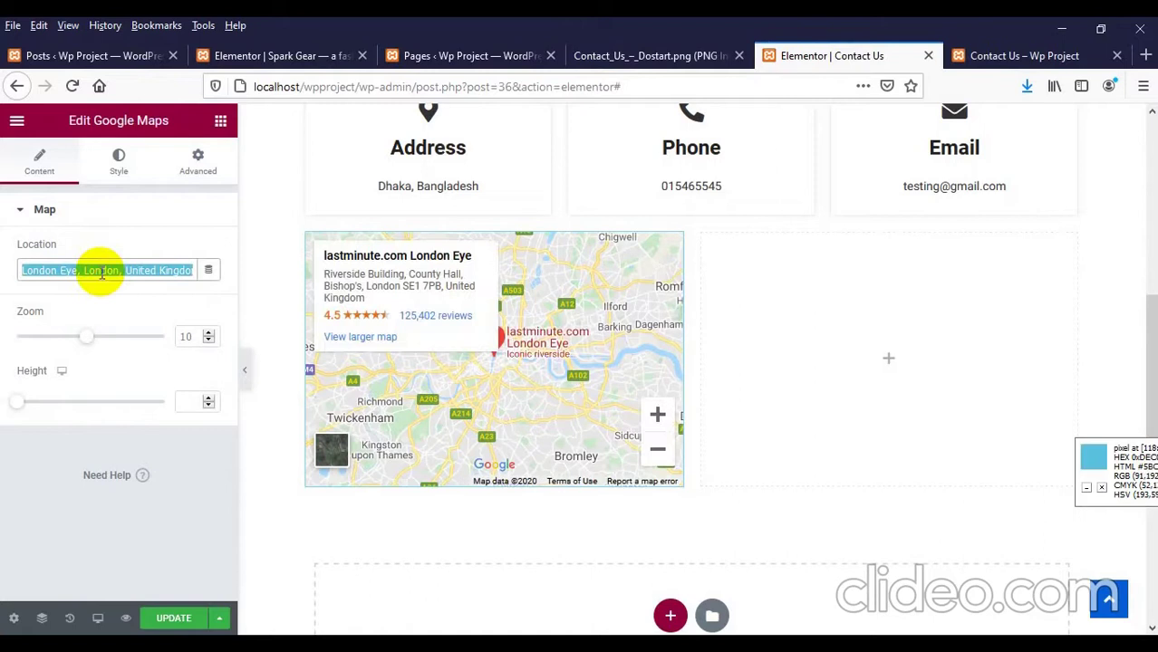
text(D)
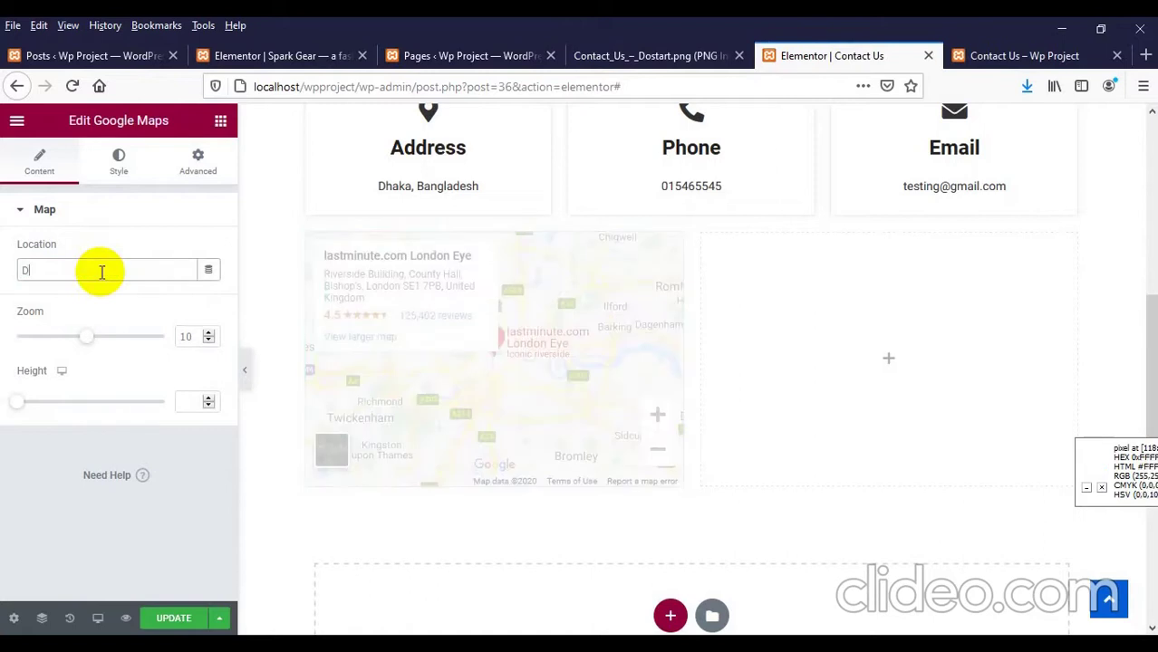
text(haka u)
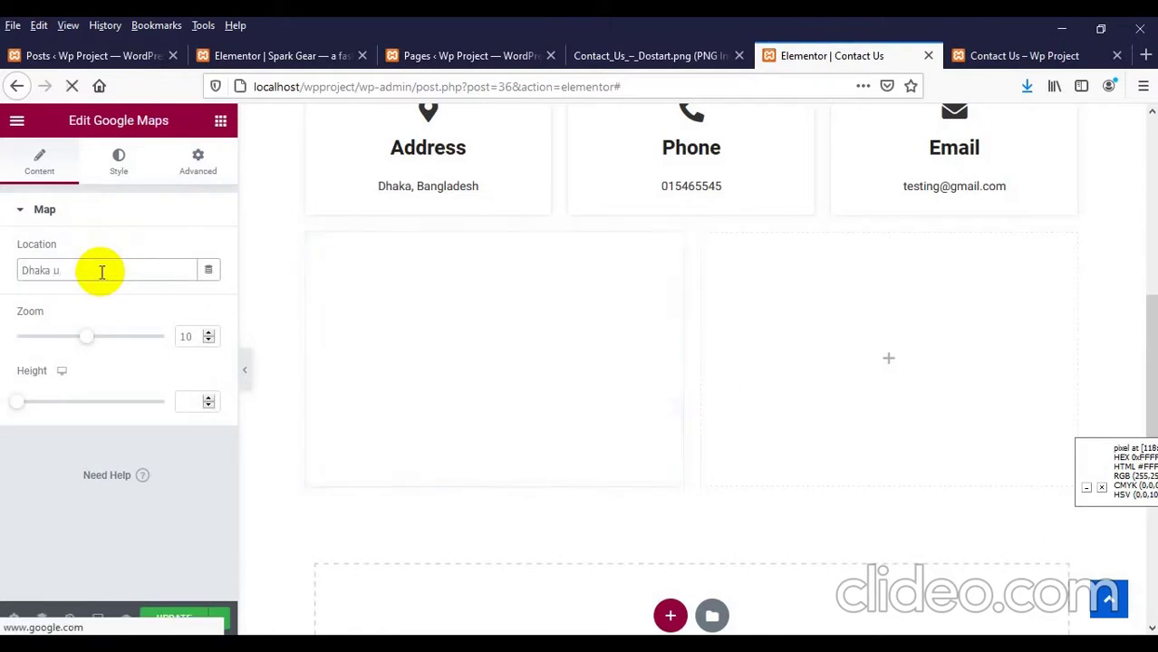
text(niver)
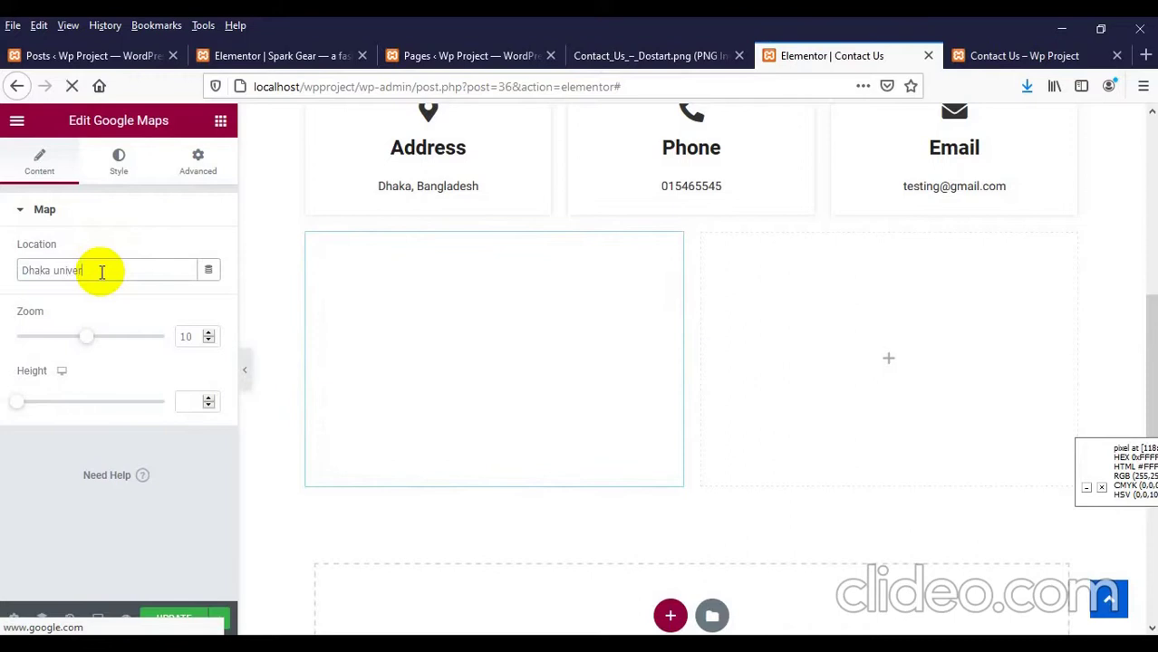
text(sity)
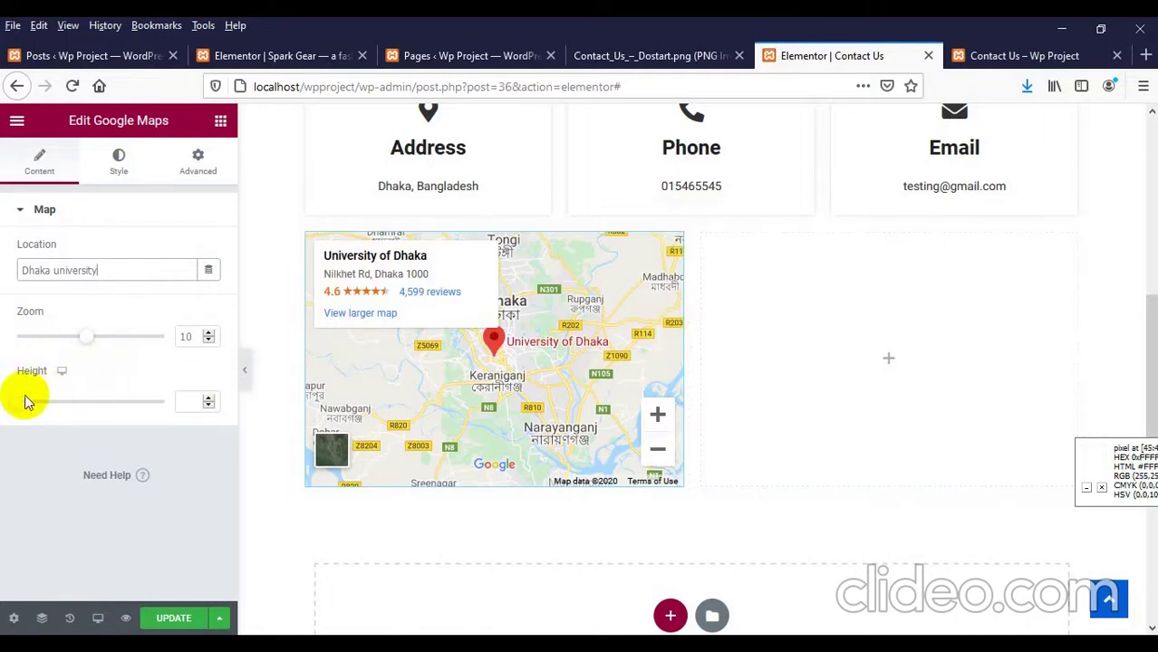
drag(16, 404, 56, 414)
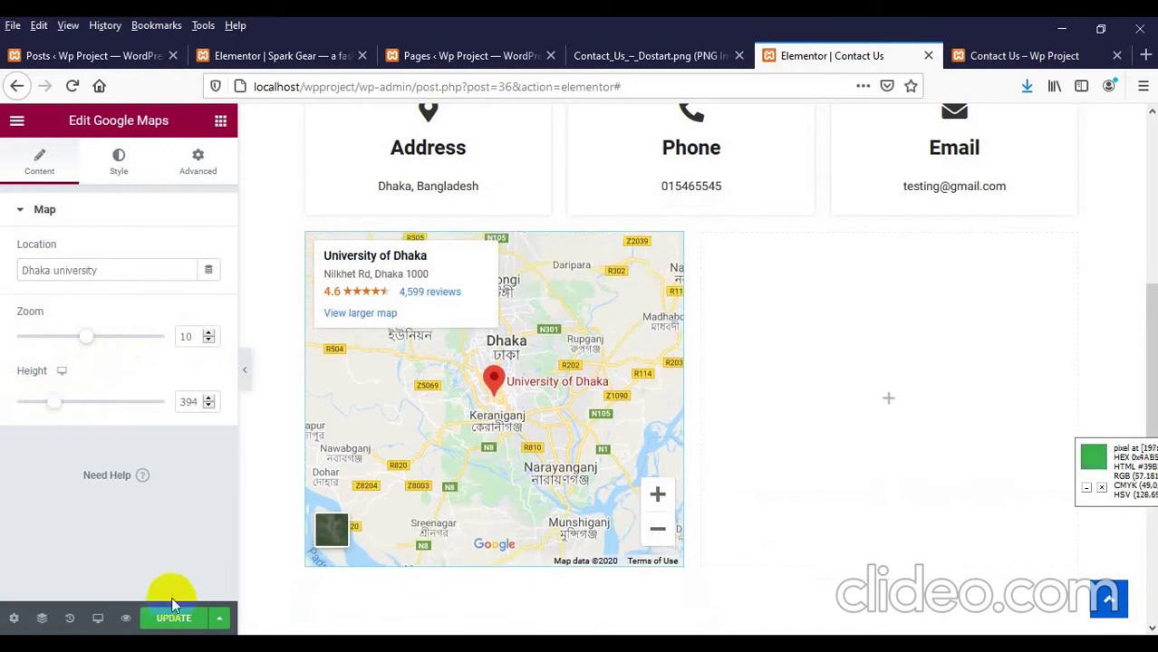
Step: Update the page, then reload the live Contact Us page to confirm the Dhaka map appears
click(179, 622)
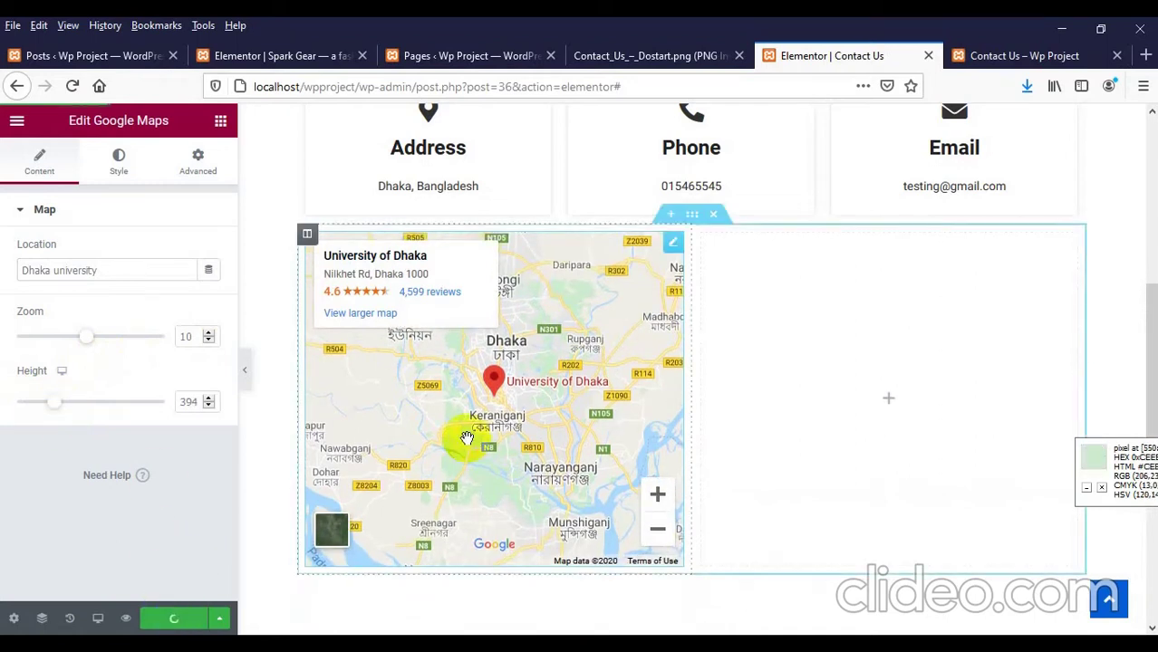
click(990, 54)
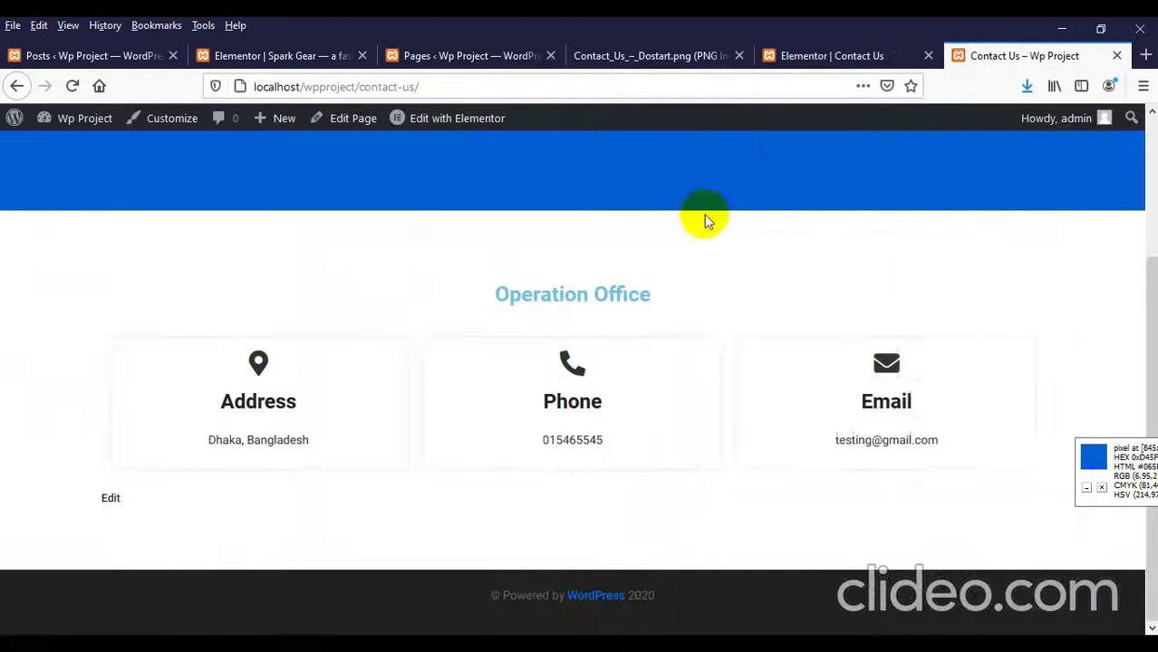
scroll(616, 244, up, 2)
right_click(464, 261)
click(567, 290)
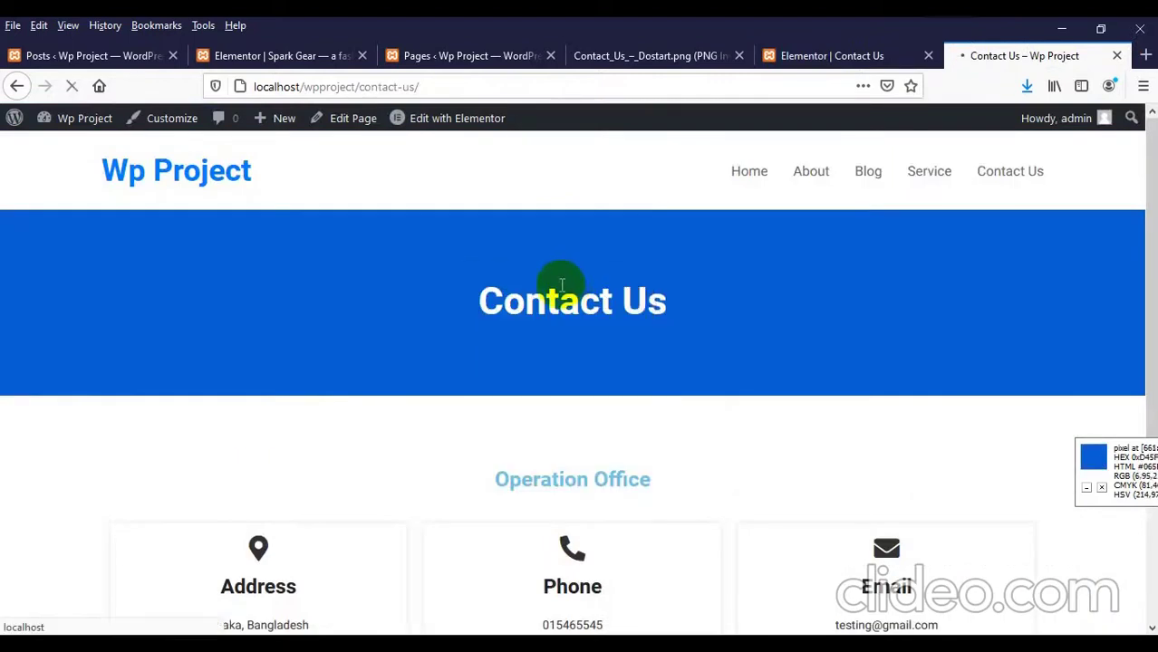
scroll(571, 278, down, 3)
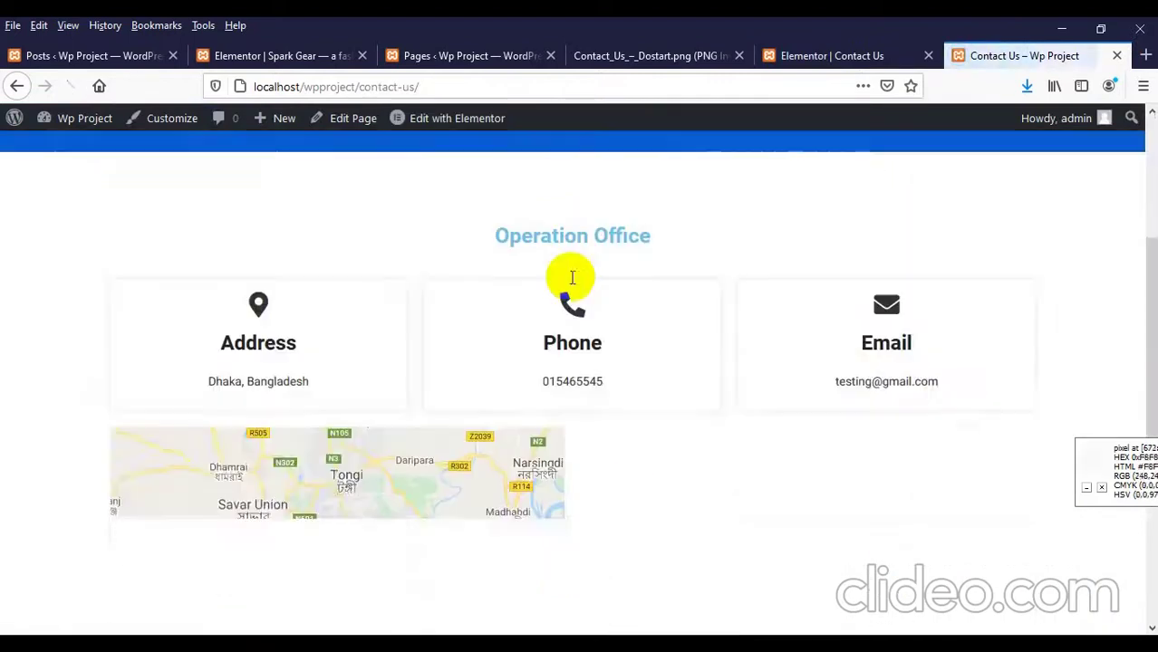
scroll(571, 278, down, 3)
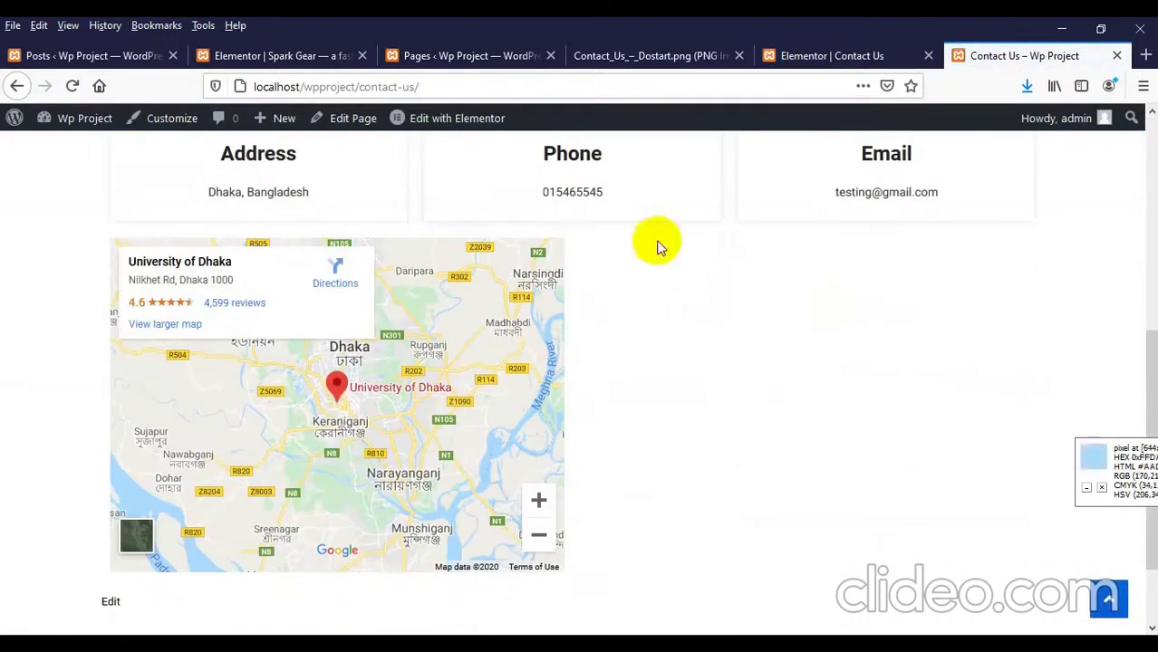
click(823, 56)
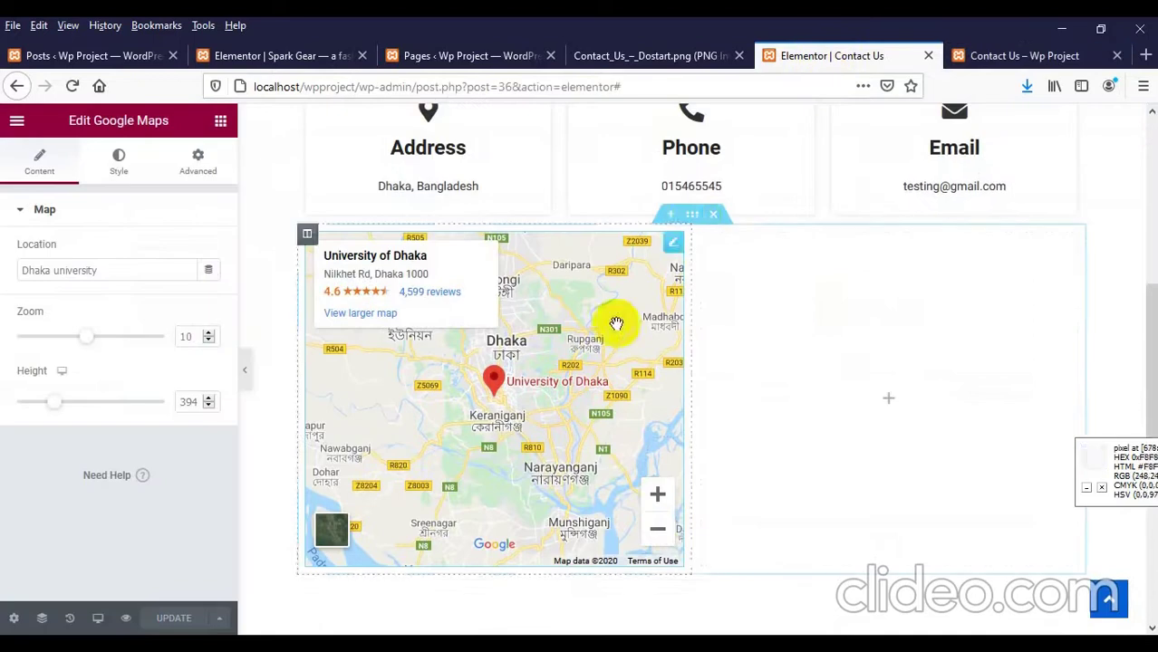
Step: Give the map section a top padding of 40 and save the page
click(691, 215)
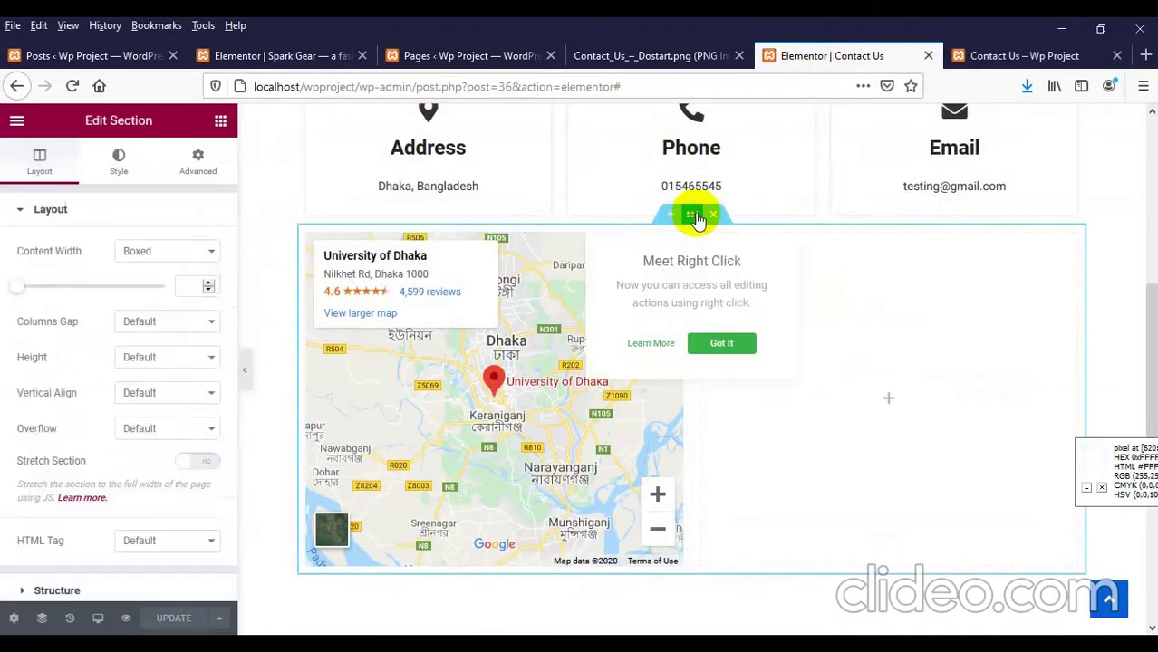
click(200, 160)
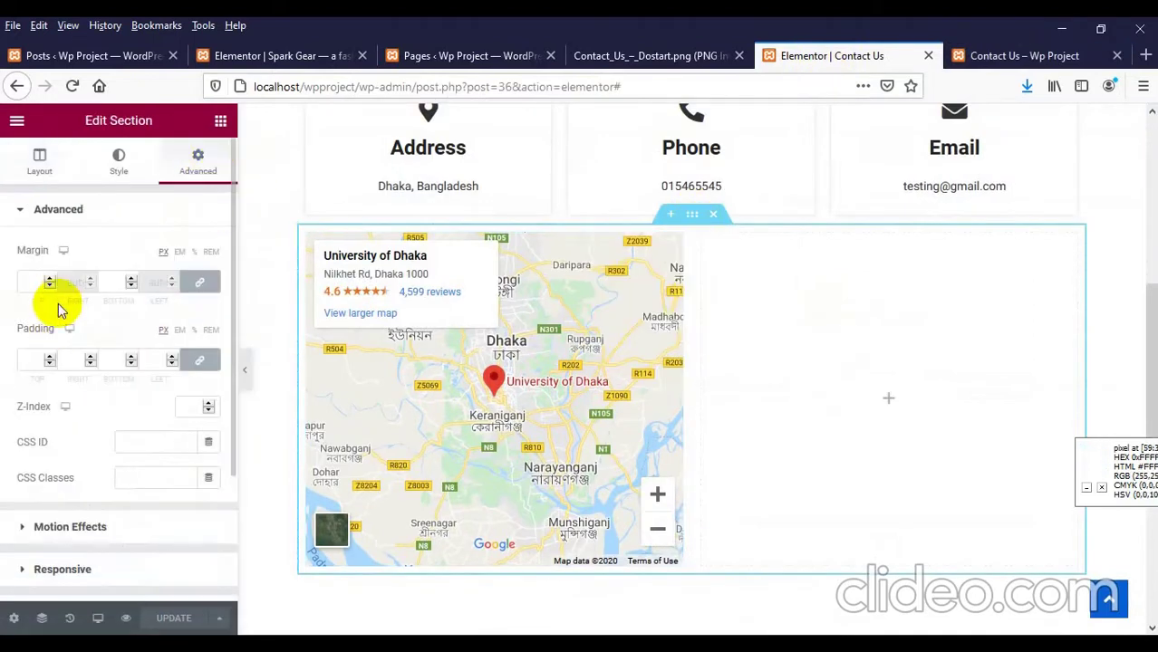
click(199, 360)
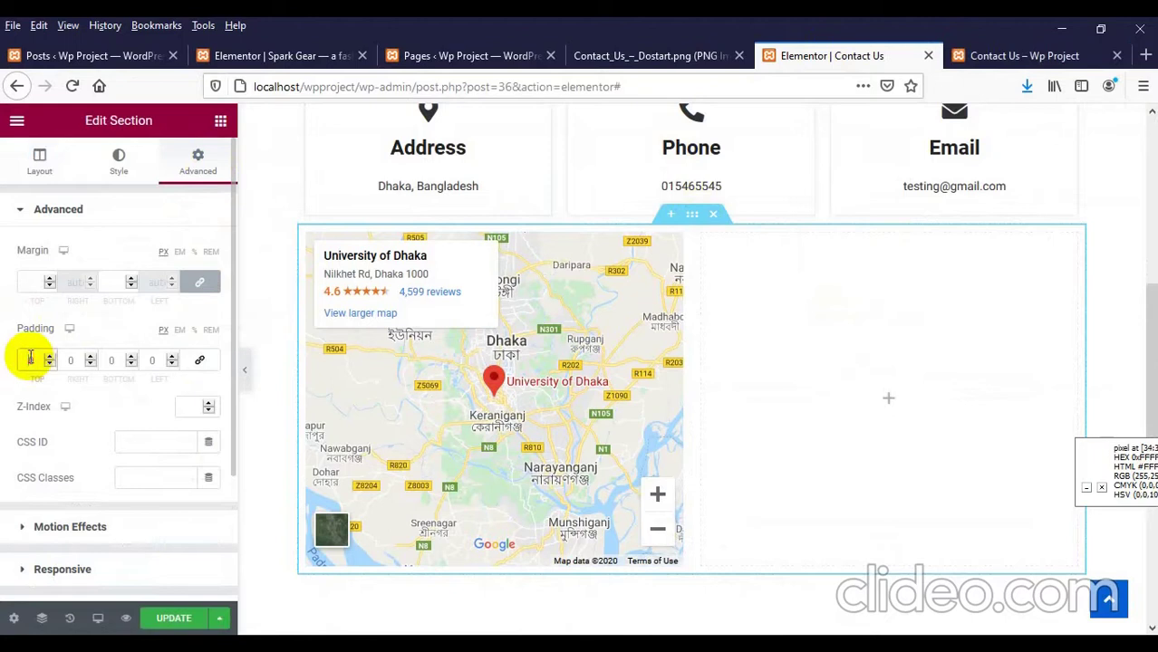
text(40)
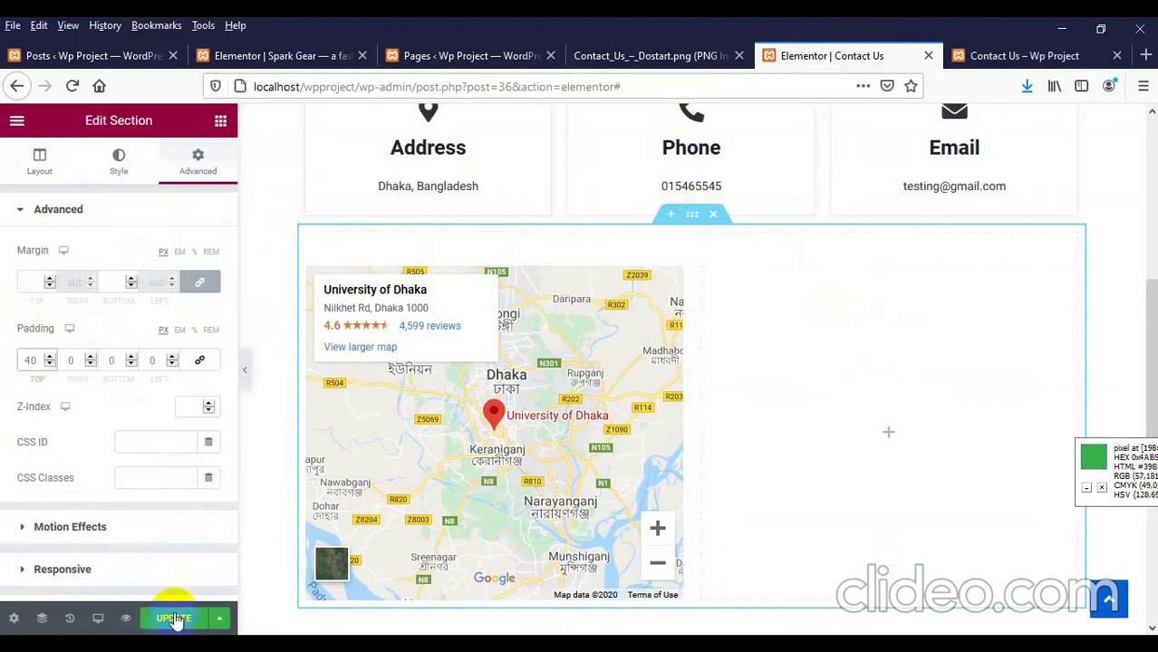
click(172, 618)
Step: Reload and scroll through the live Contact Us page, then go to the admin Posts list
click(1010, 55)
right_click(729, 184)
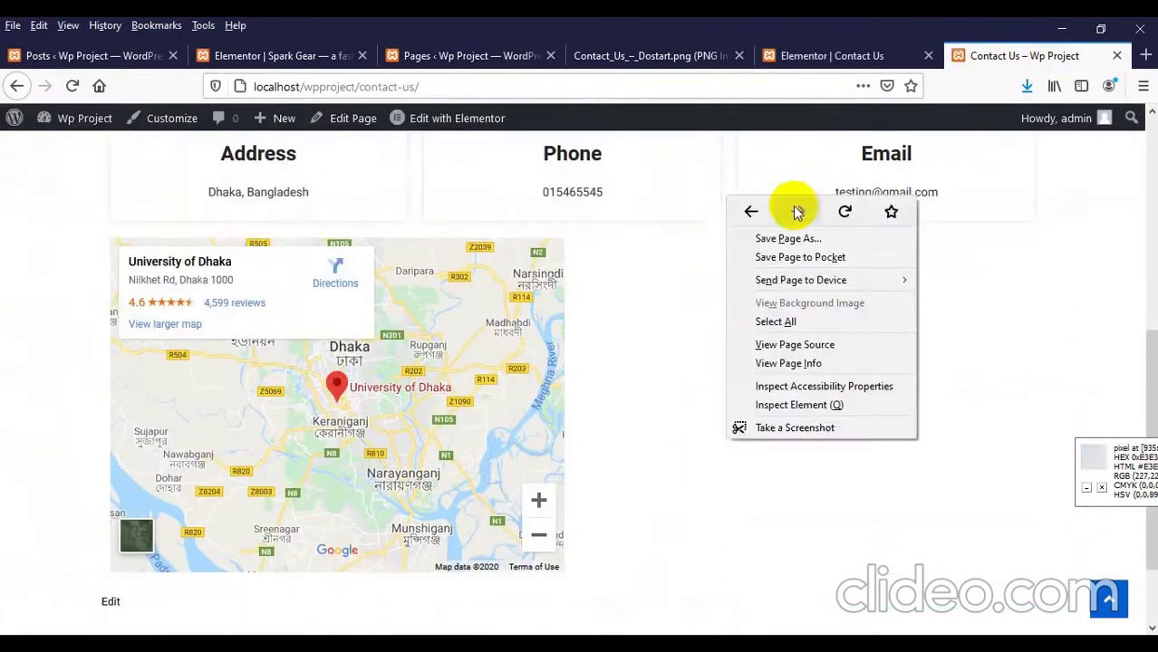
click(835, 213)
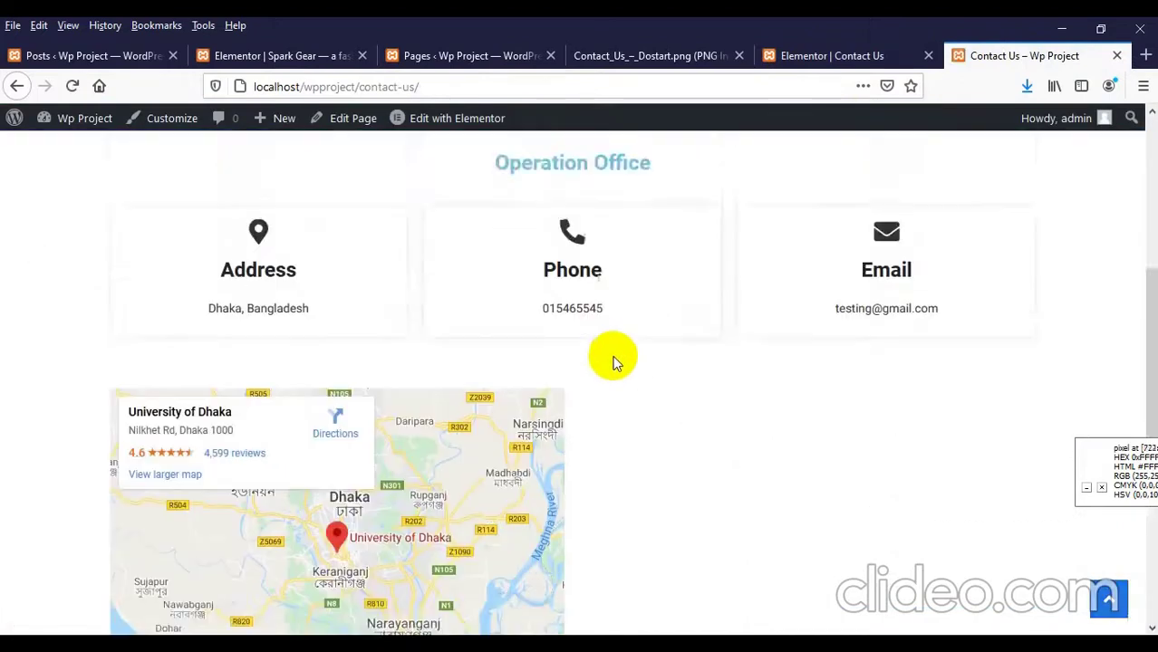
scroll(481, 402, down, 3)
scroll(838, 344, up, 2)
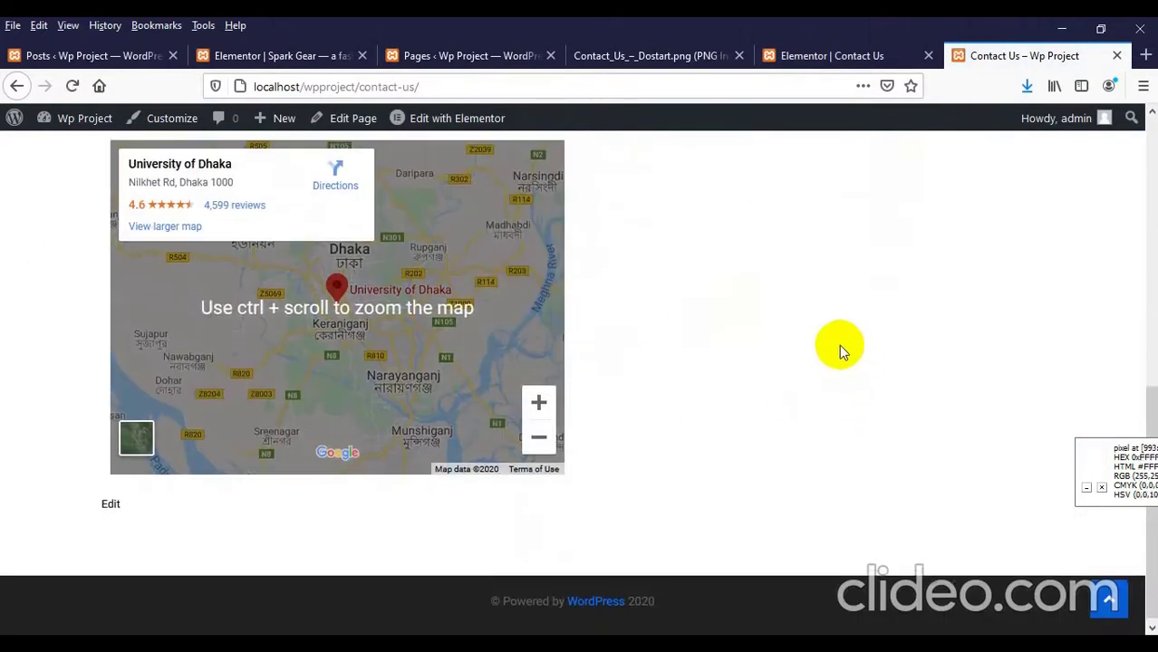
scroll(984, 256, up, 2)
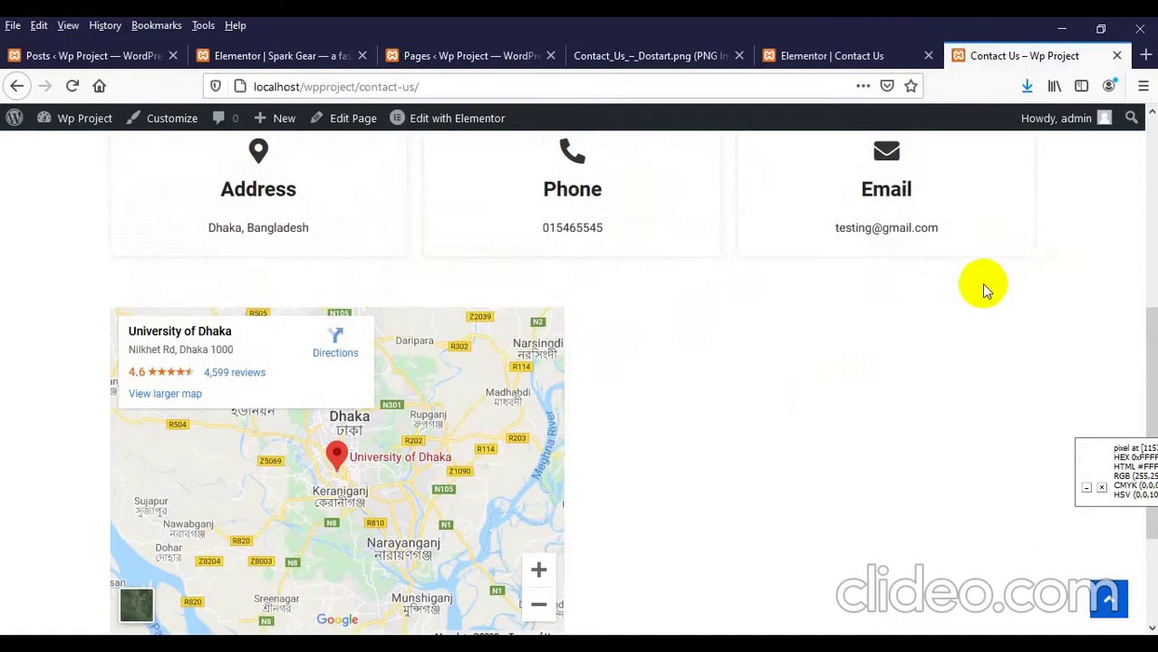
scroll(1018, 337, down, 3)
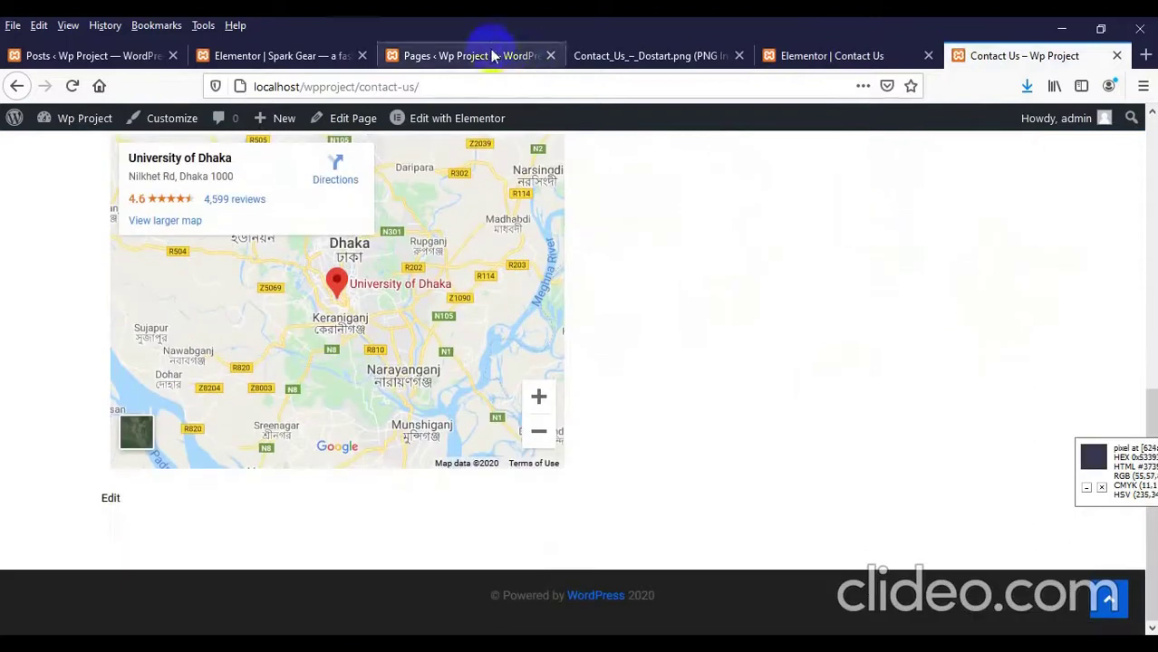
click(80, 57)
scroll(43, 326, up, 1)
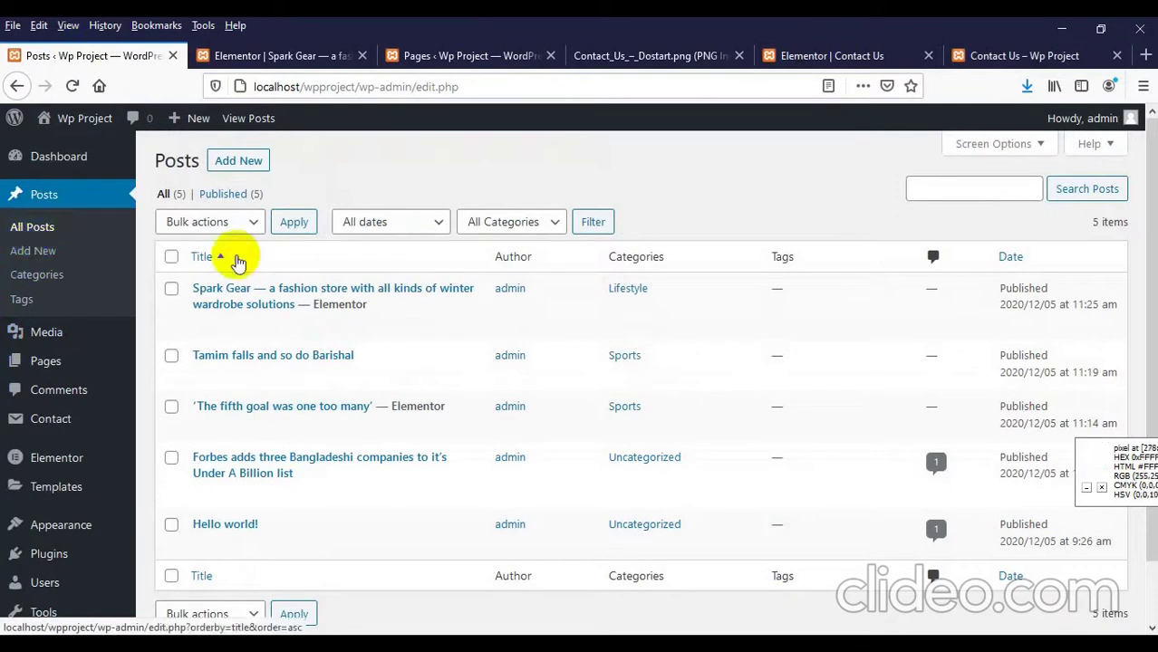
Step: Copy the Contact form 1 shortcode from the Contact Form 7 list and return to Elementor
mouse_move(64, 440)
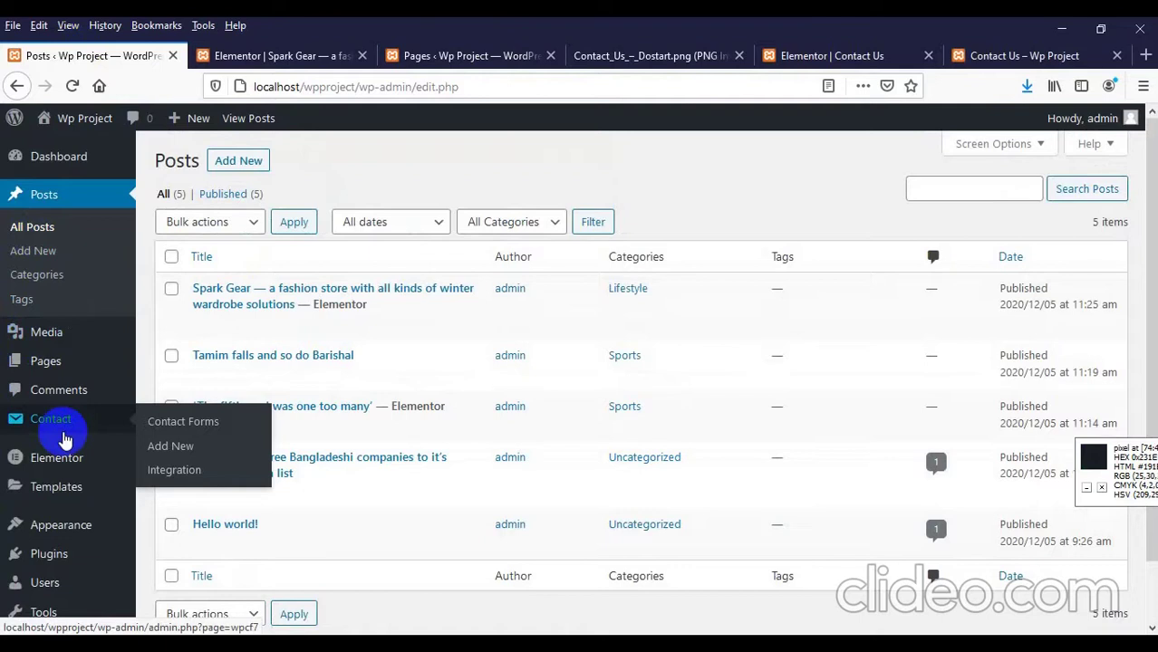
click(60, 433)
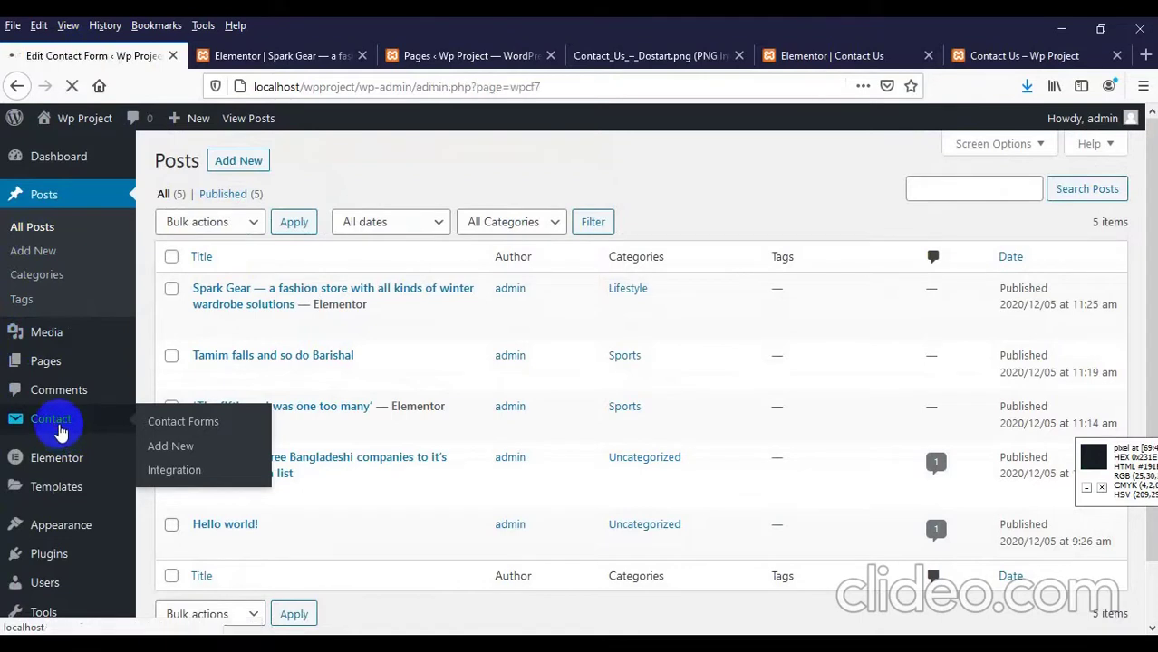
scroll(587, 422, down, 2)
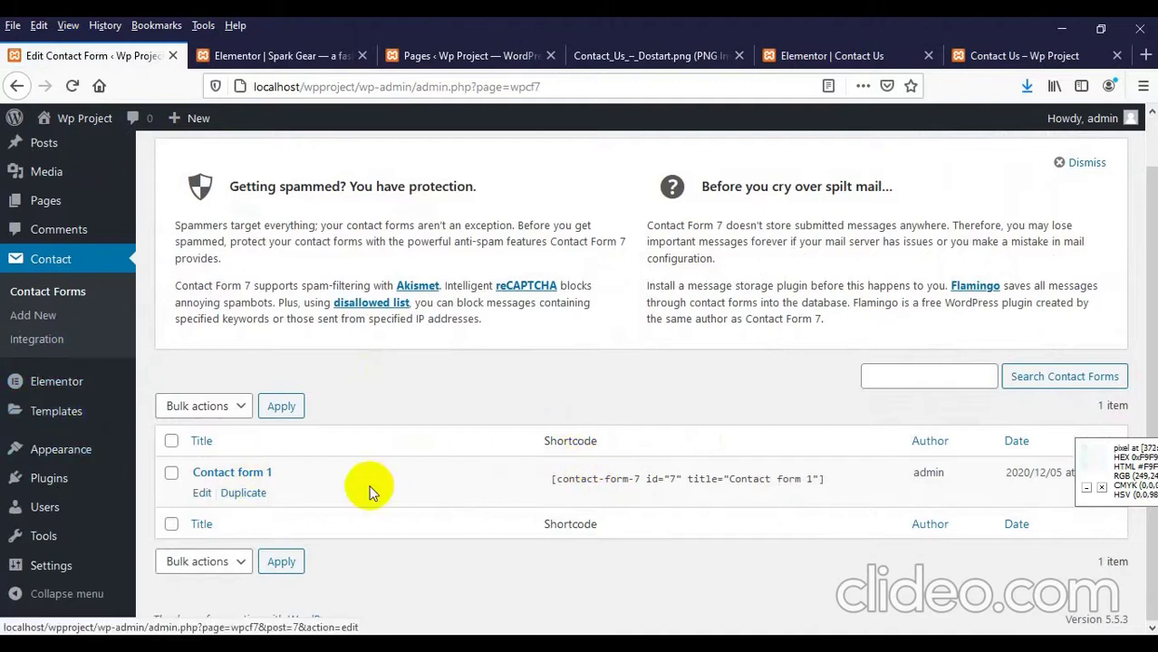
click(601, 477)
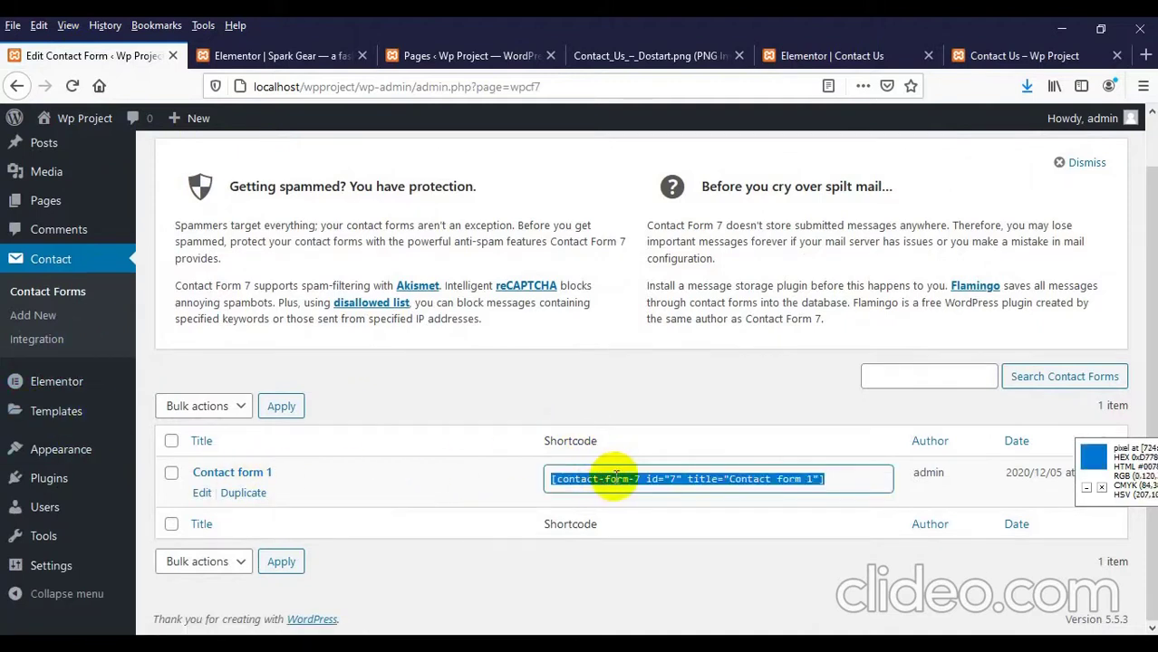
right_click(613, 482)
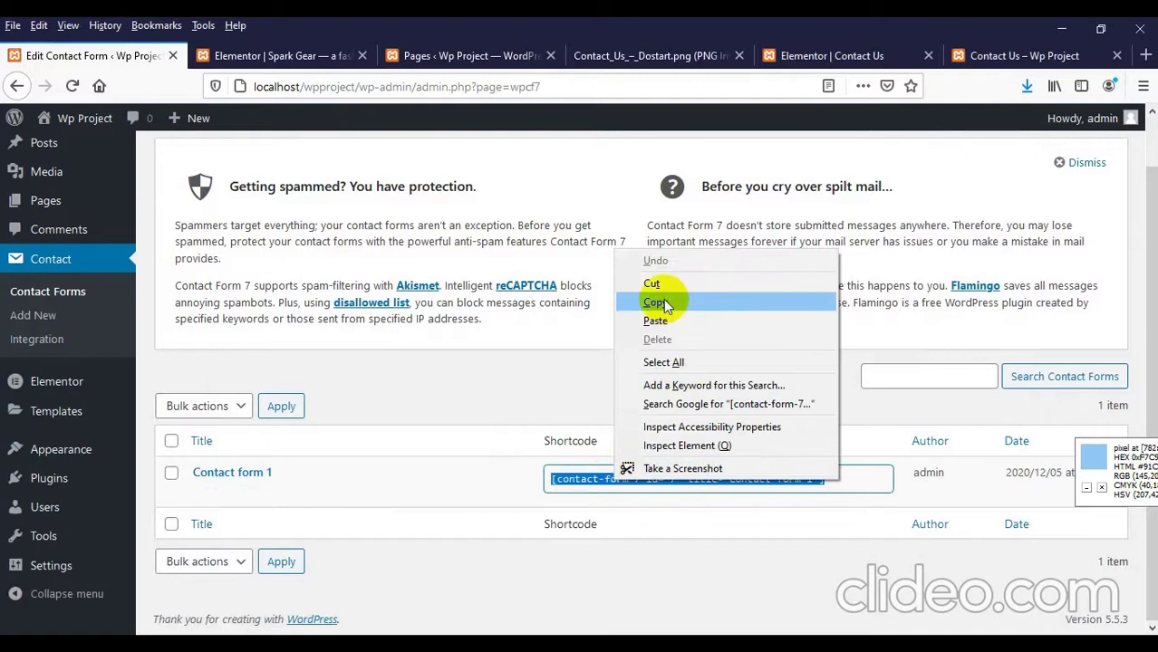
click(659, 303)
click(779, 55)
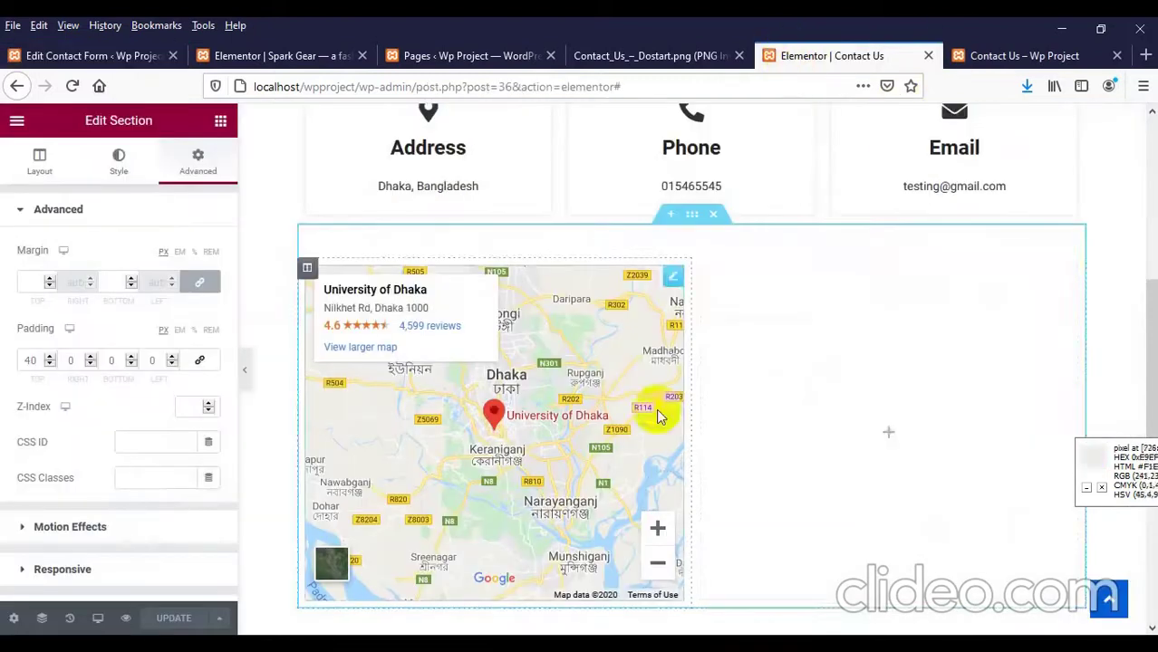
Step: Add a Text Editor widget beside the map, replace its Lorem ipsum with the shortcode, and update
click(887, 438)
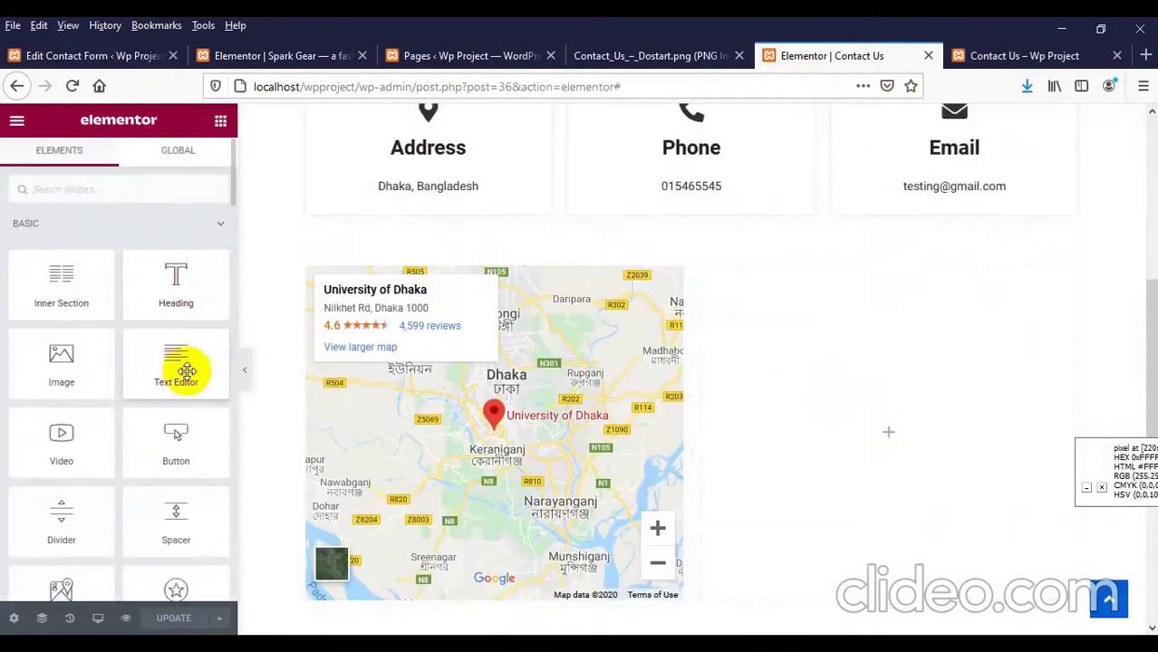
drag(229, 378, 847, 422)
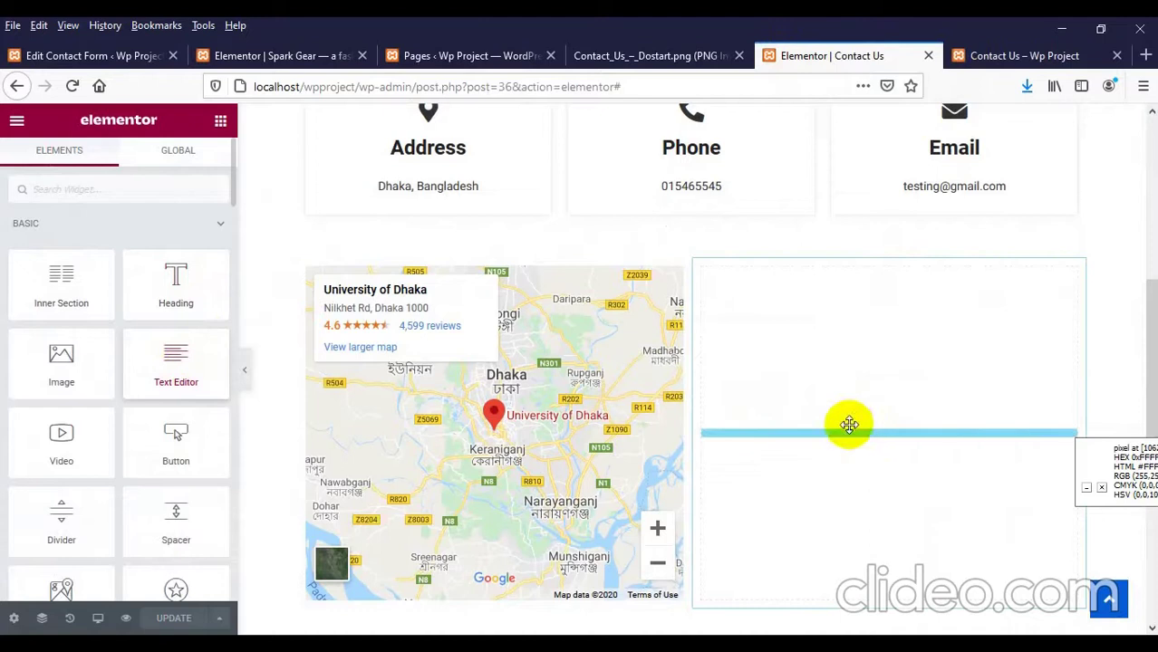
click(181, 260)
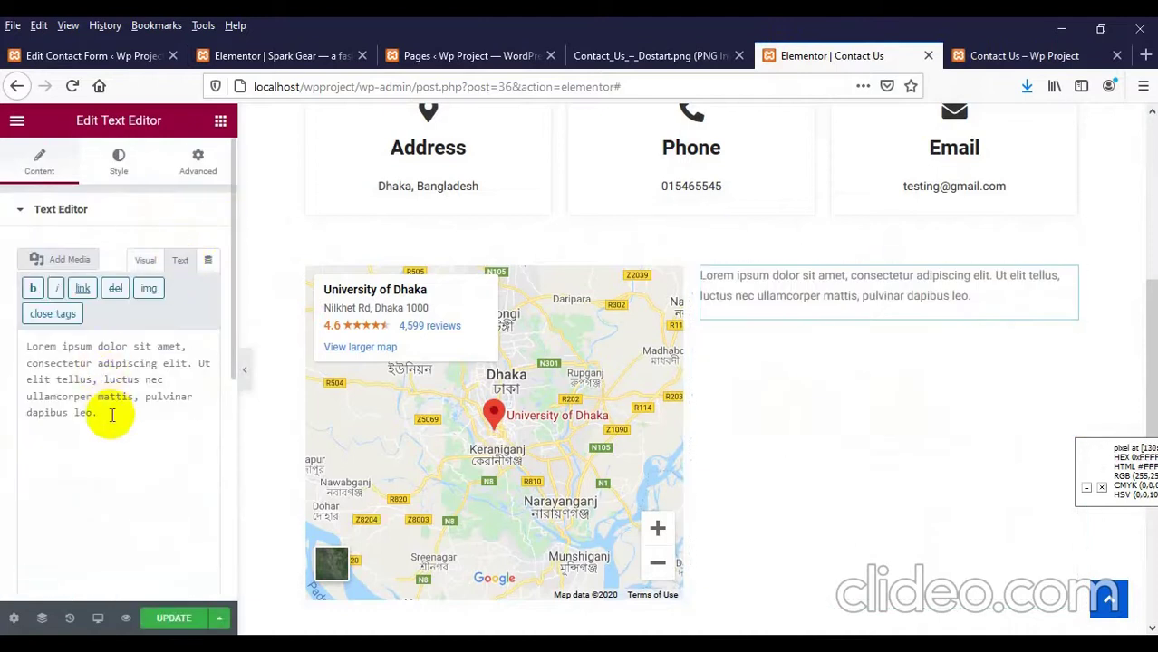
drag(108, 414, 3, 302)
key(ctrl+v)
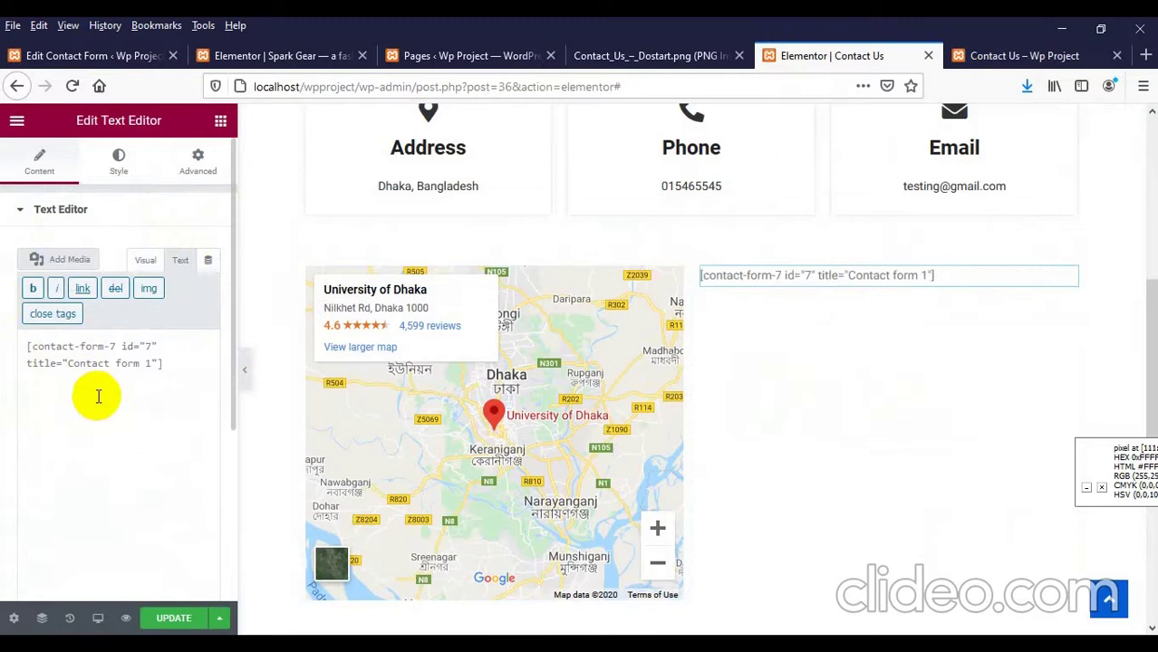
click(172, 617)
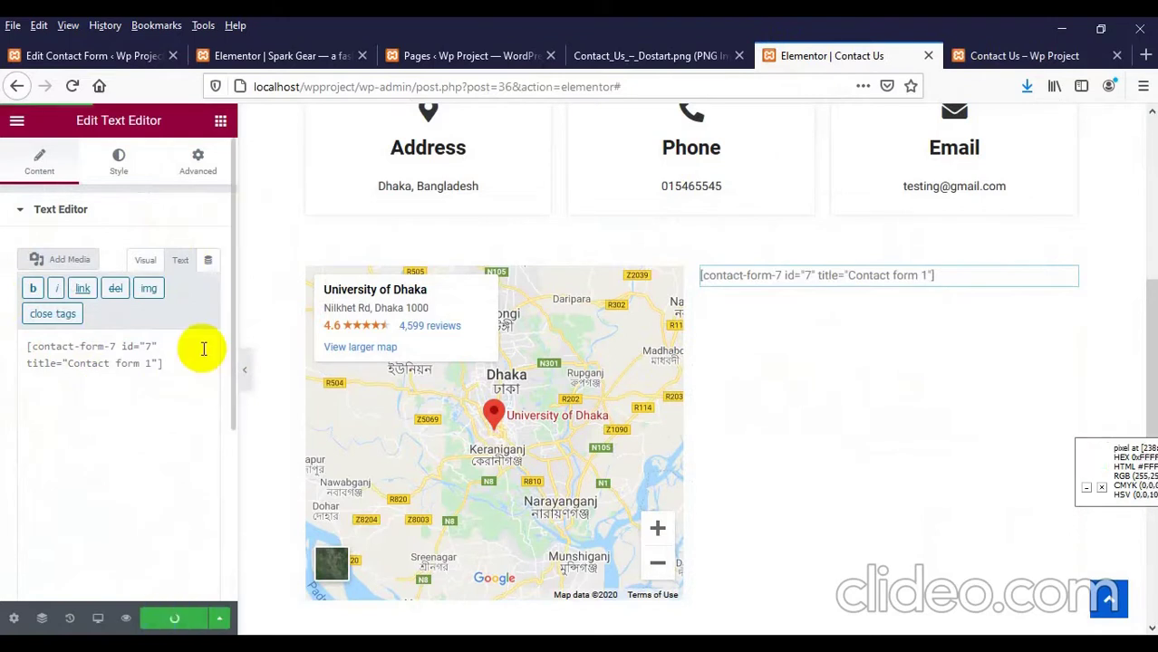
click(965, 58)
Step: Reload the live page, try the form fields, and inspect the Your name field's markup
right_click(702, 253)
click(820, 268)
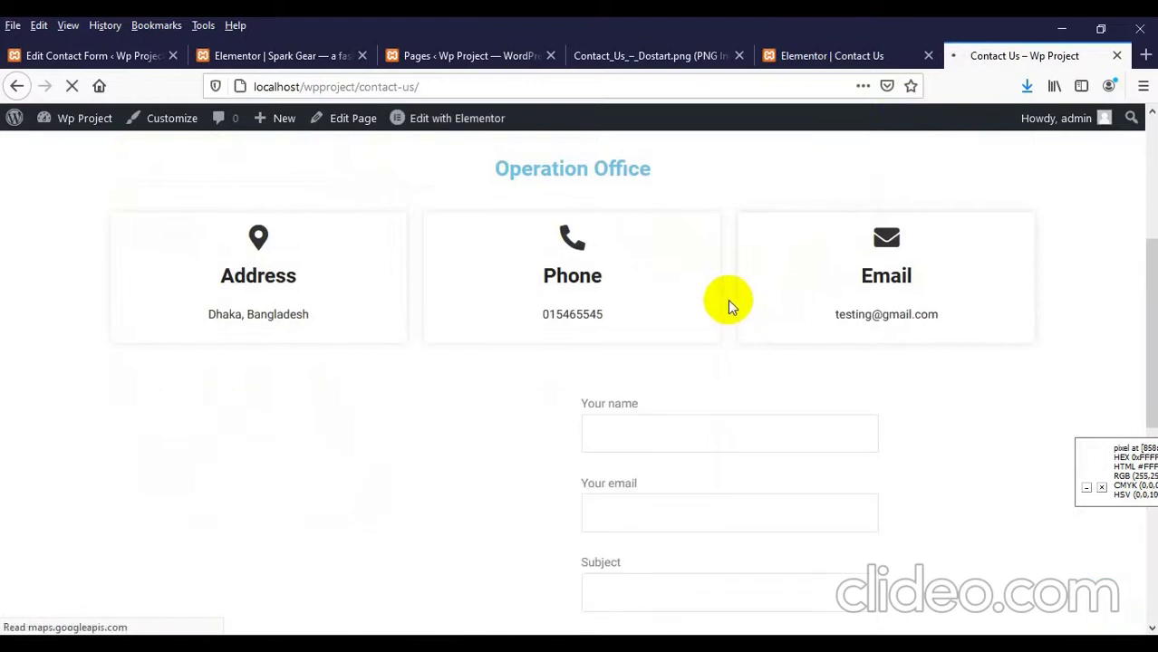
scroll(727, 299, down, 3)
scroll(639, 387, down, 2)
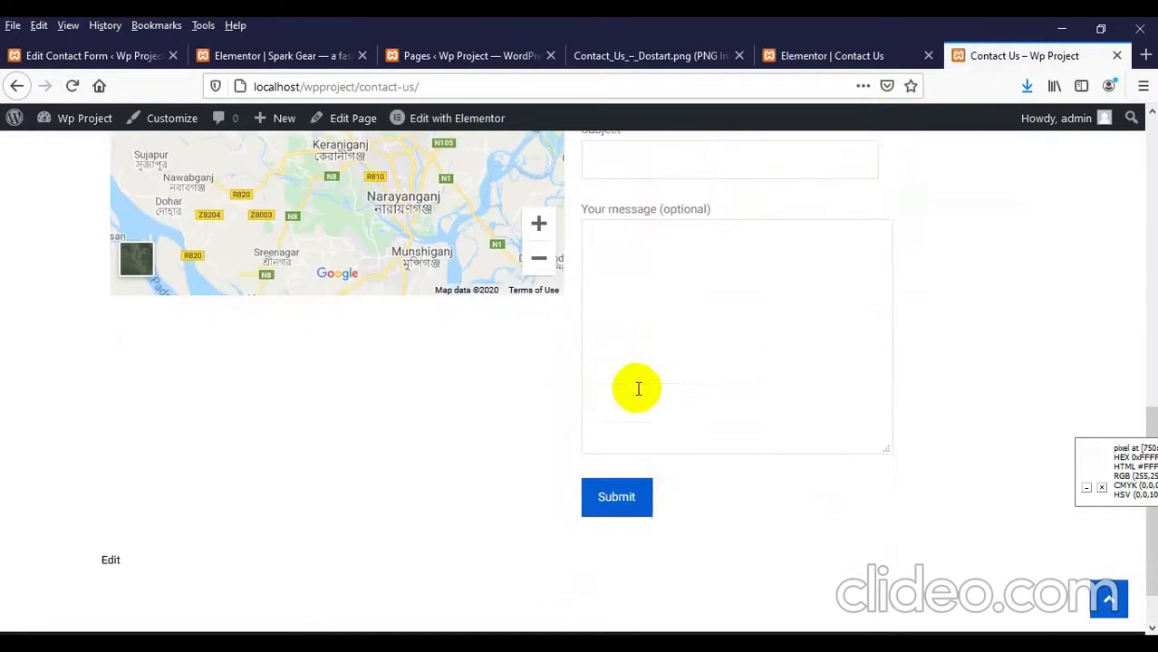
scroll(643, 364, up, 1)
click(660, 380)
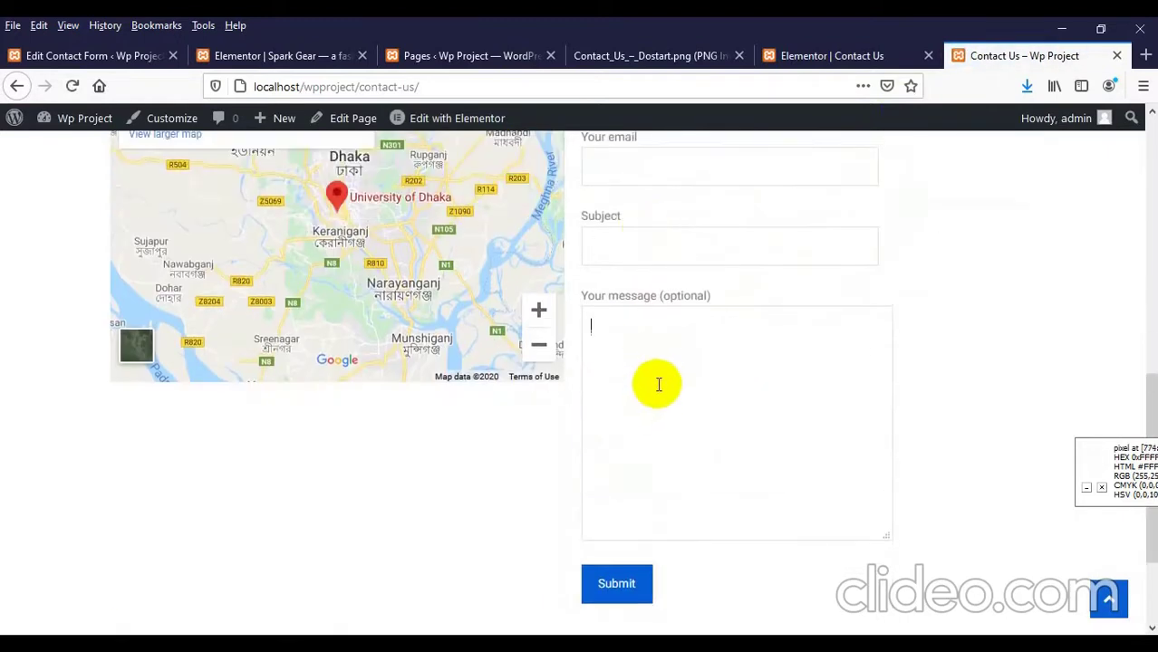
scroll(662, 380, up, 1)
scroll(663, 380, down, 1)
scroll(663, 381, up, 2)
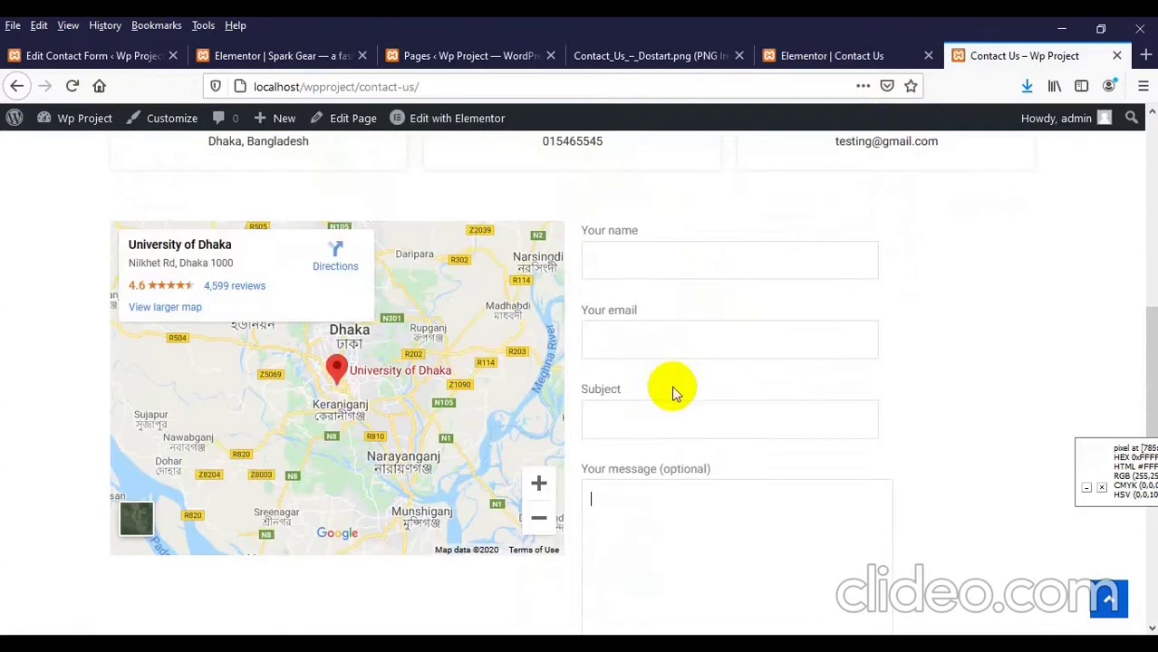
click(779, 269)
right_click(714, 267)
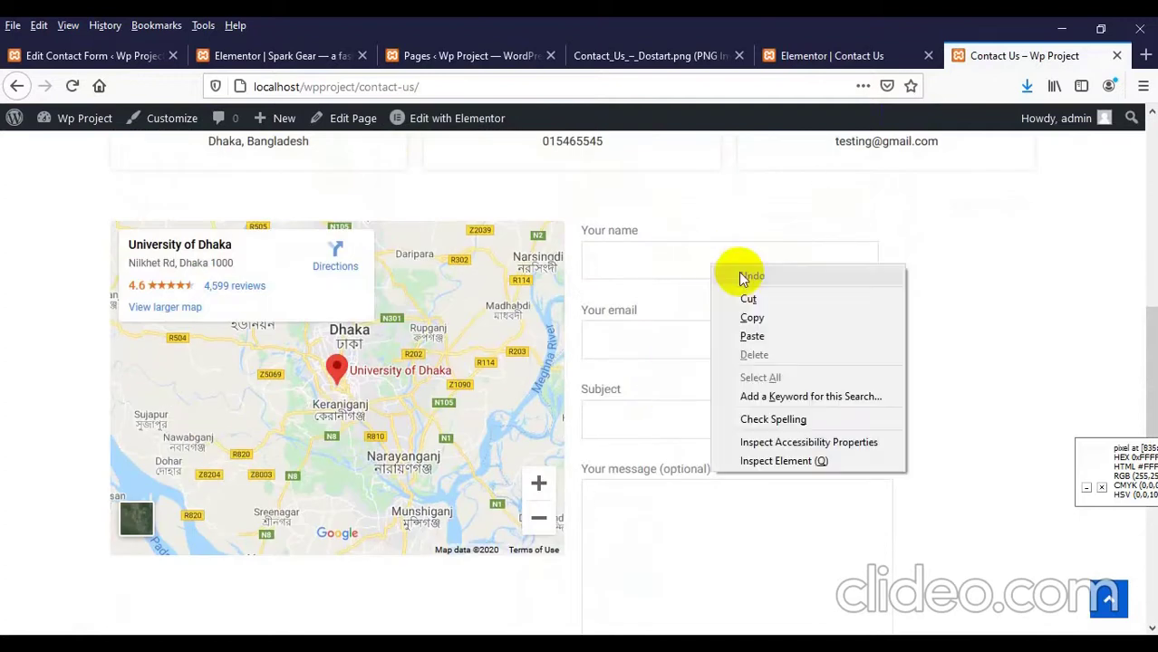
click(751, 461)
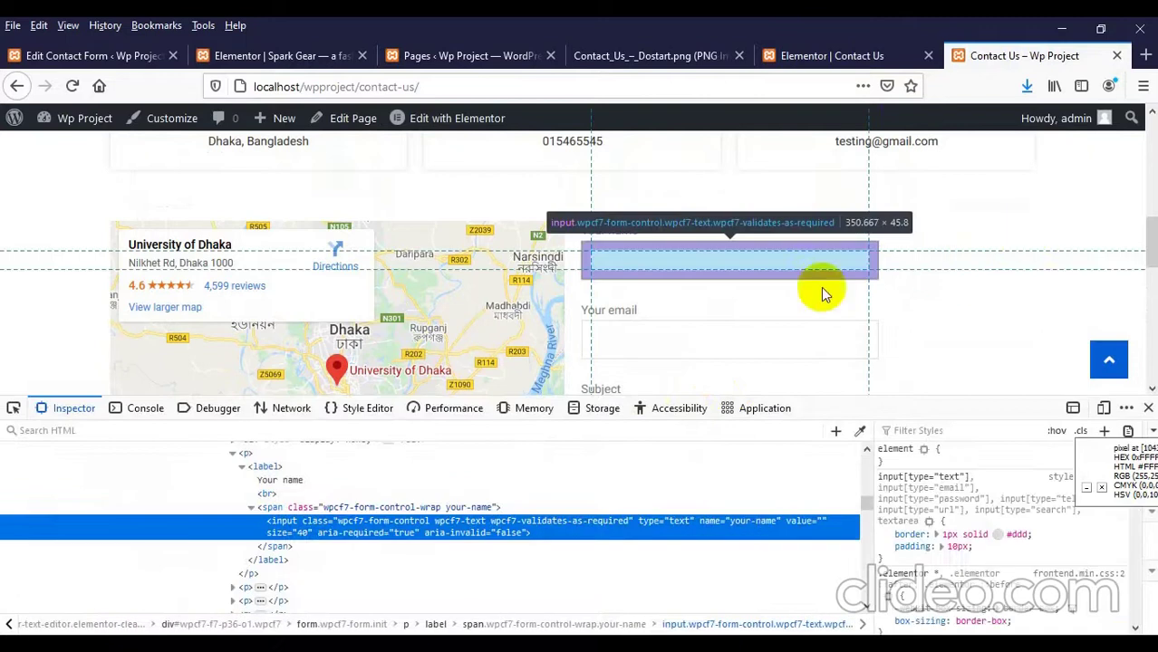
Step: Add 'width: 100%' to the name input's style rule in the Inspector
scroll(914, 534, down, 2)
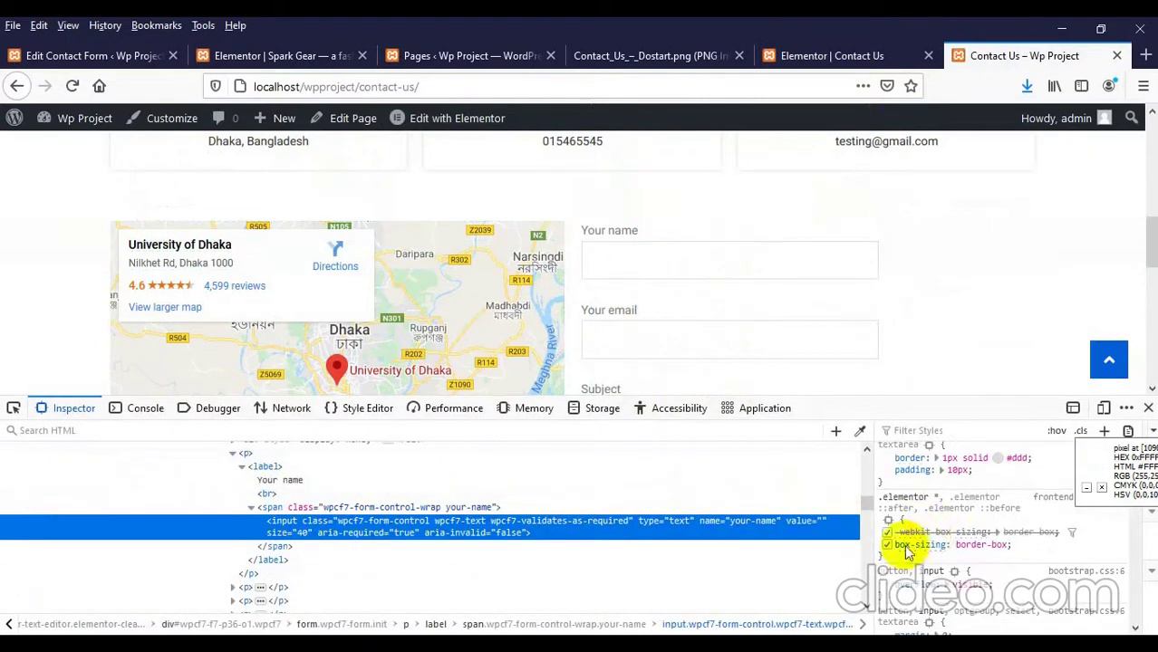
scroll(254, 562, up, 2)
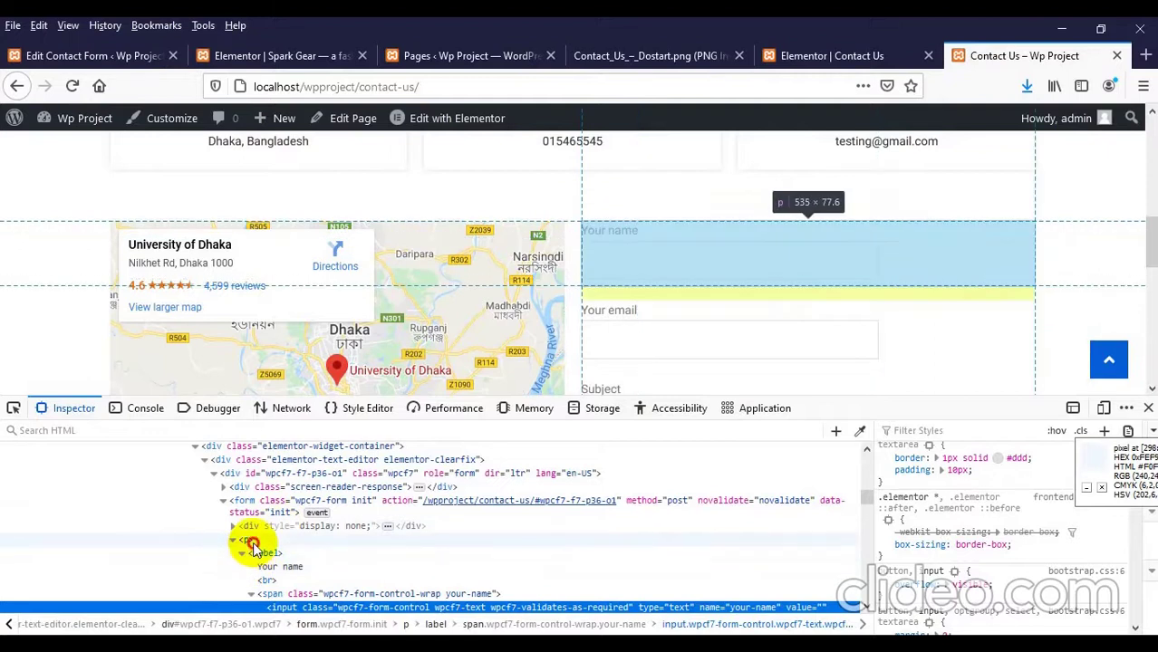
click(251, 542)
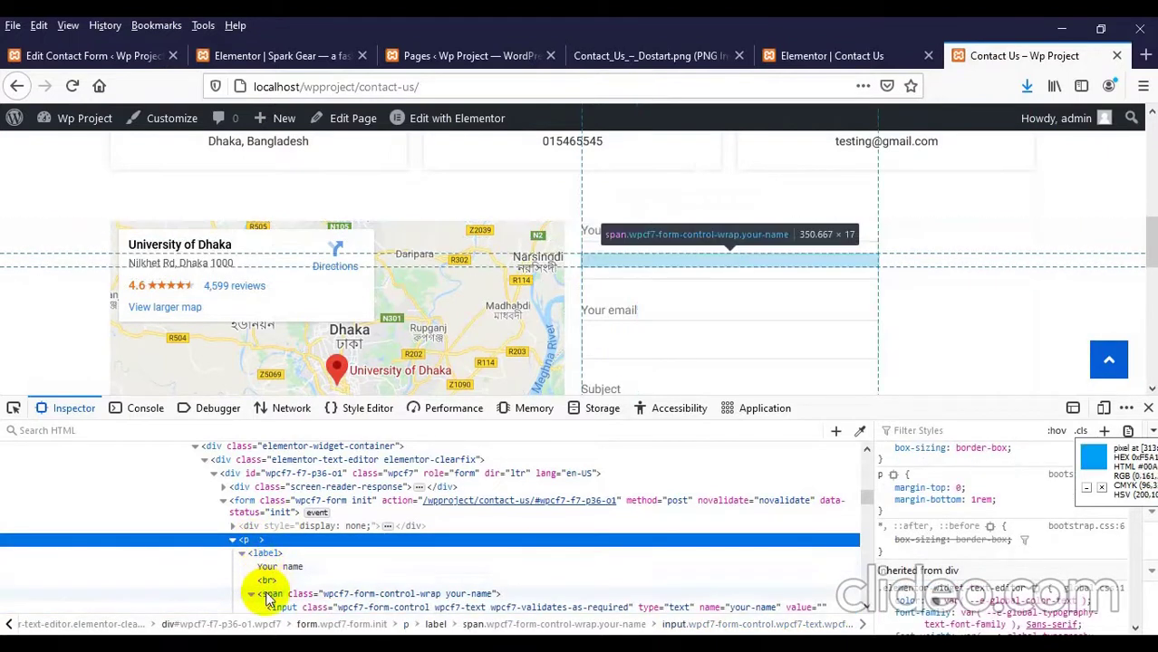
click(270, 594)
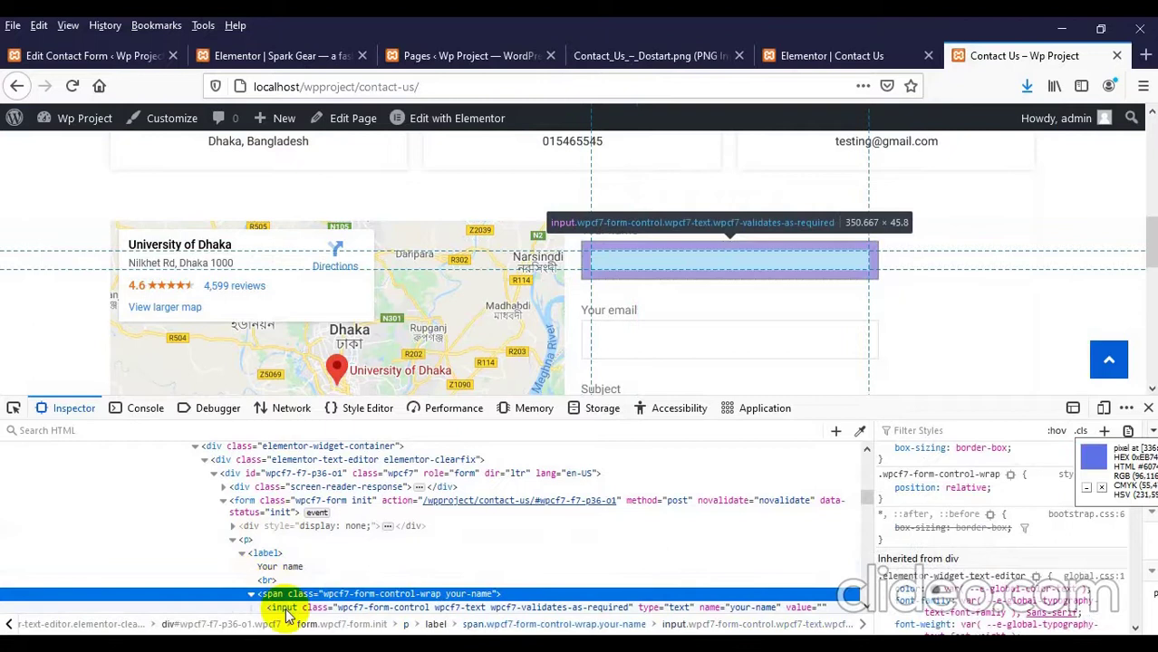
click(284, 608)
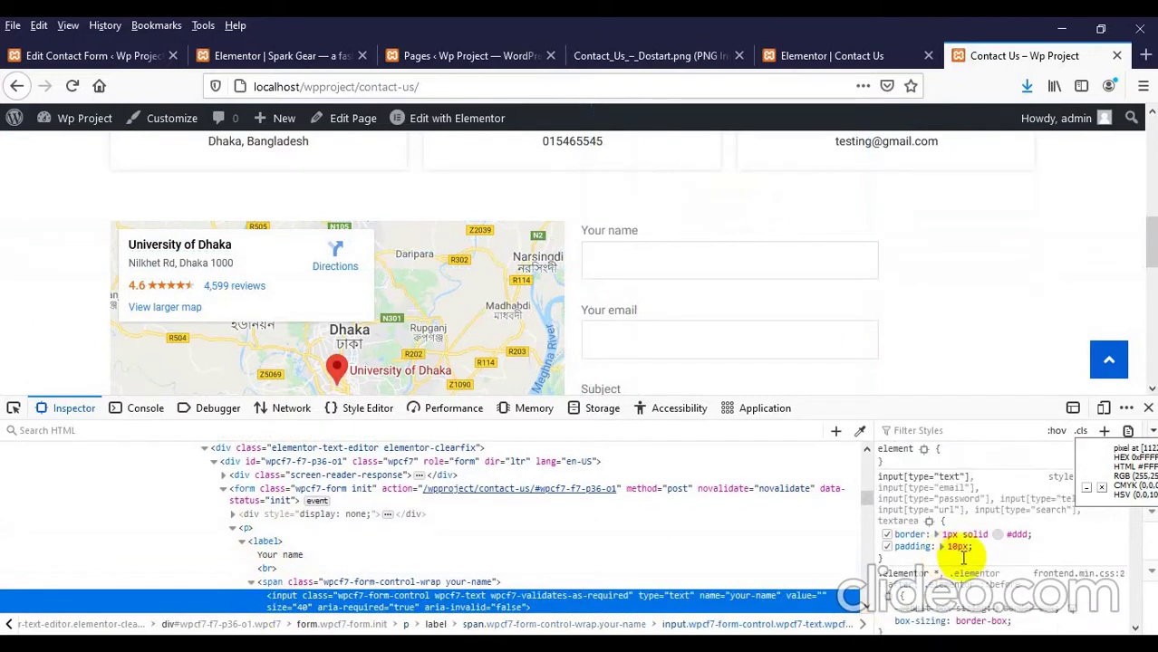
click(963, 557)
text(width: 1)
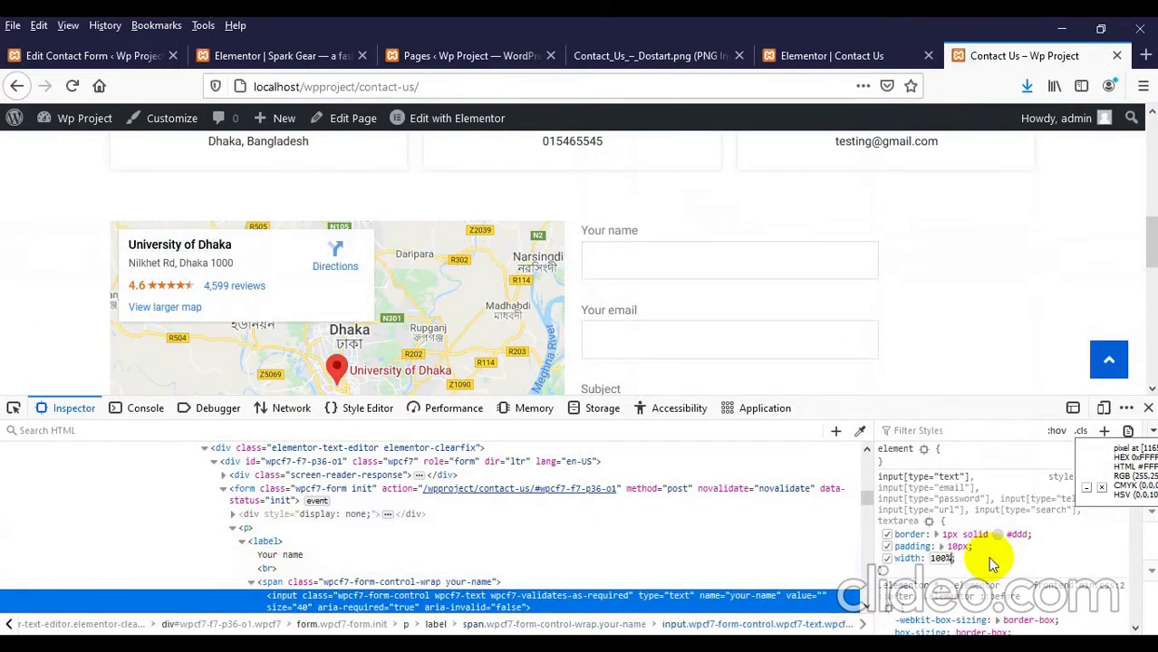
text(00%)
key(Return)
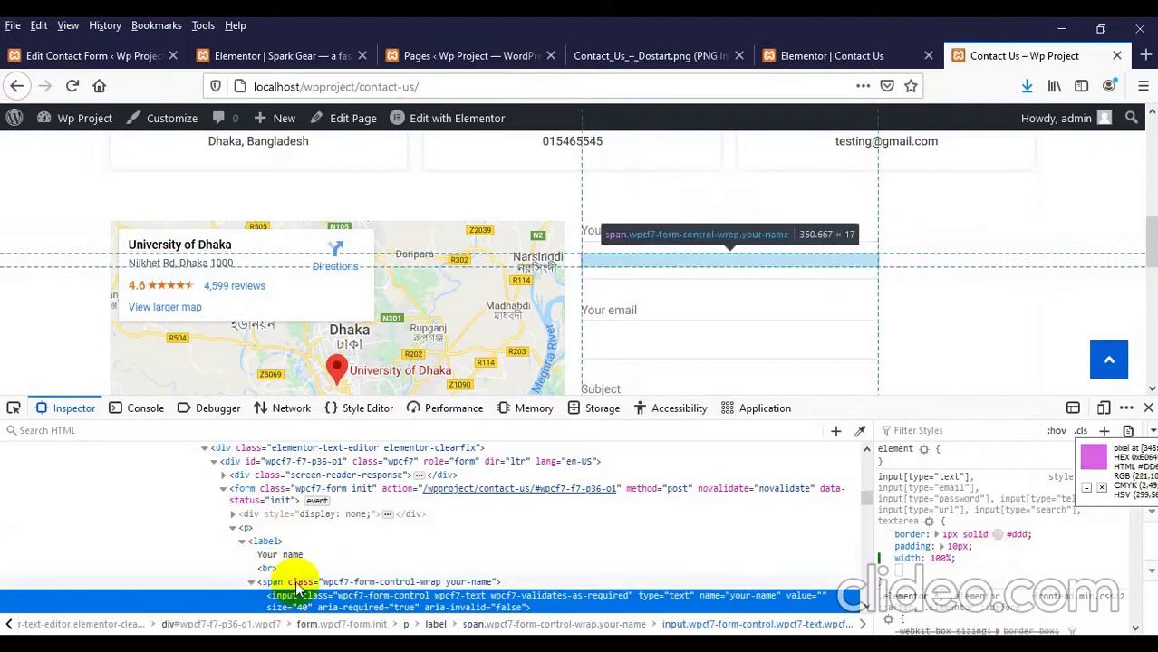
Step: Begin a width declaration in the wrapper's .elementor rule, then close the developer tools
click(297, 582)
scroll(1033, 552, down, 3)
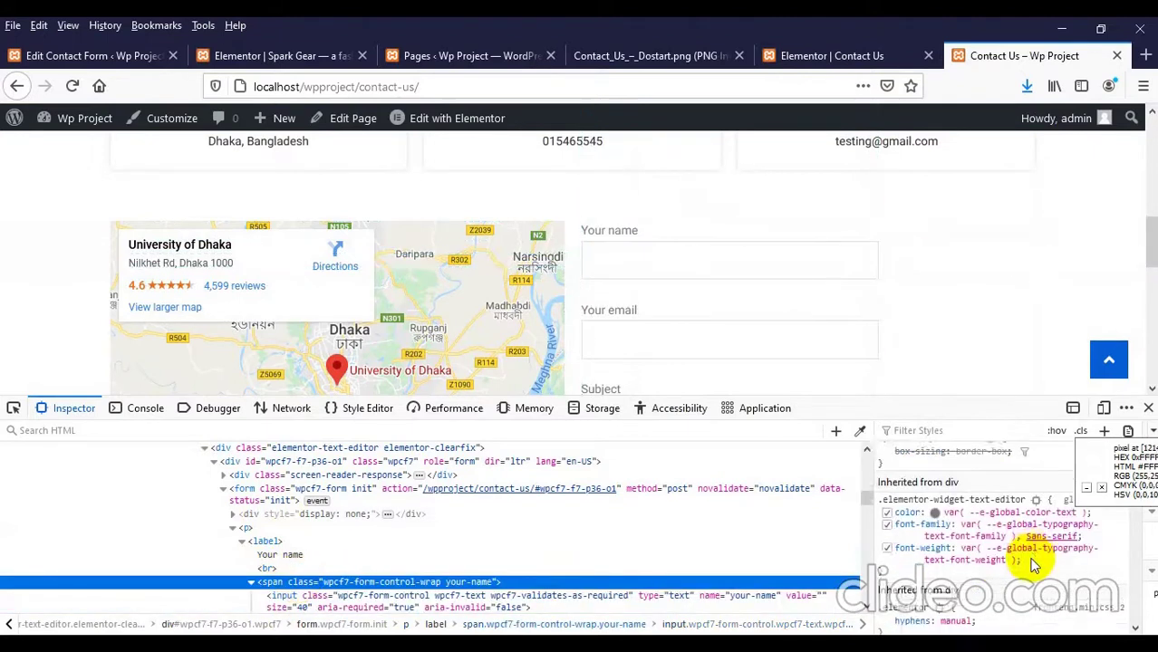
scroll(1028, 548, up, 3)
click(1021, 540)
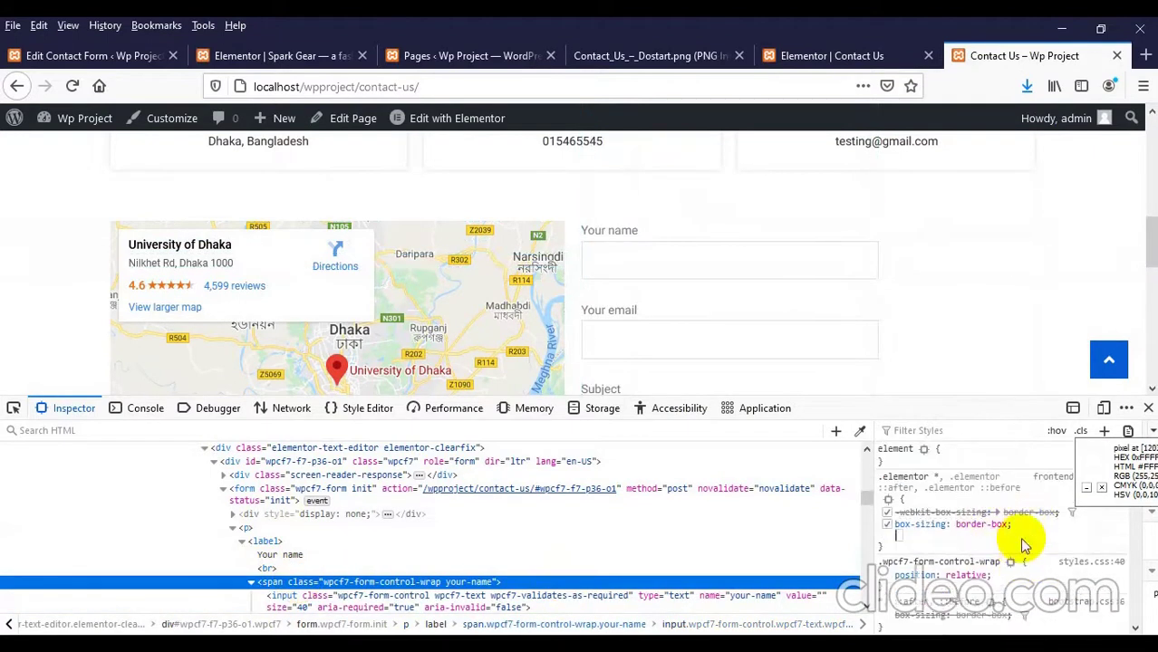
text(width: 100%;)
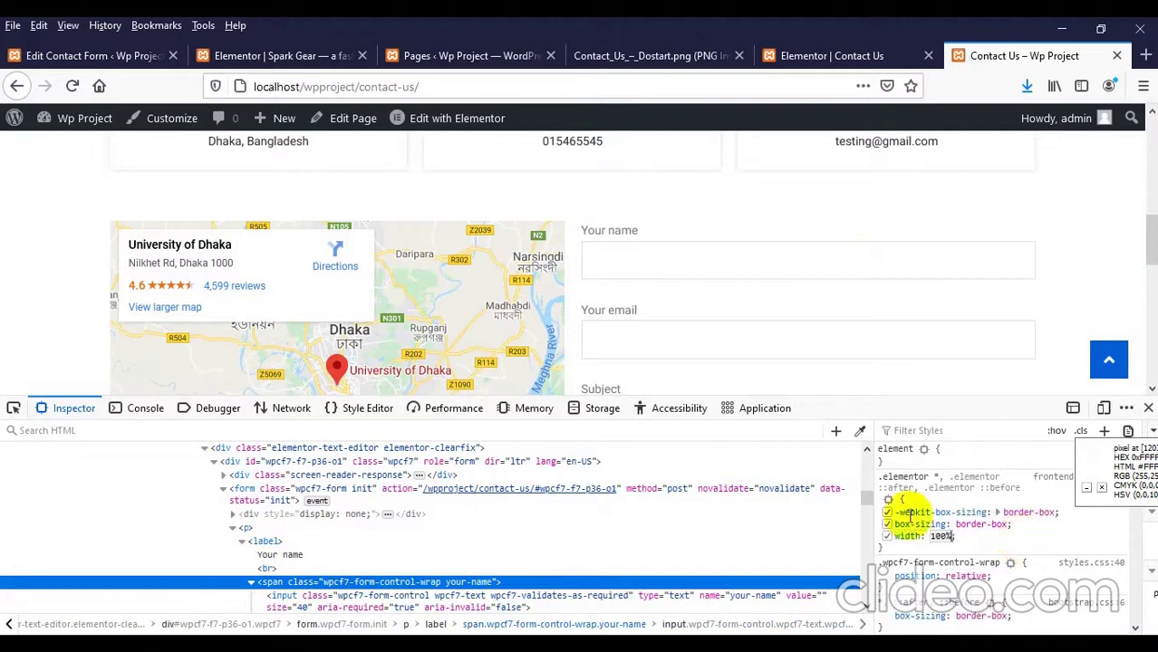
scroll(877, 281, down, 6)
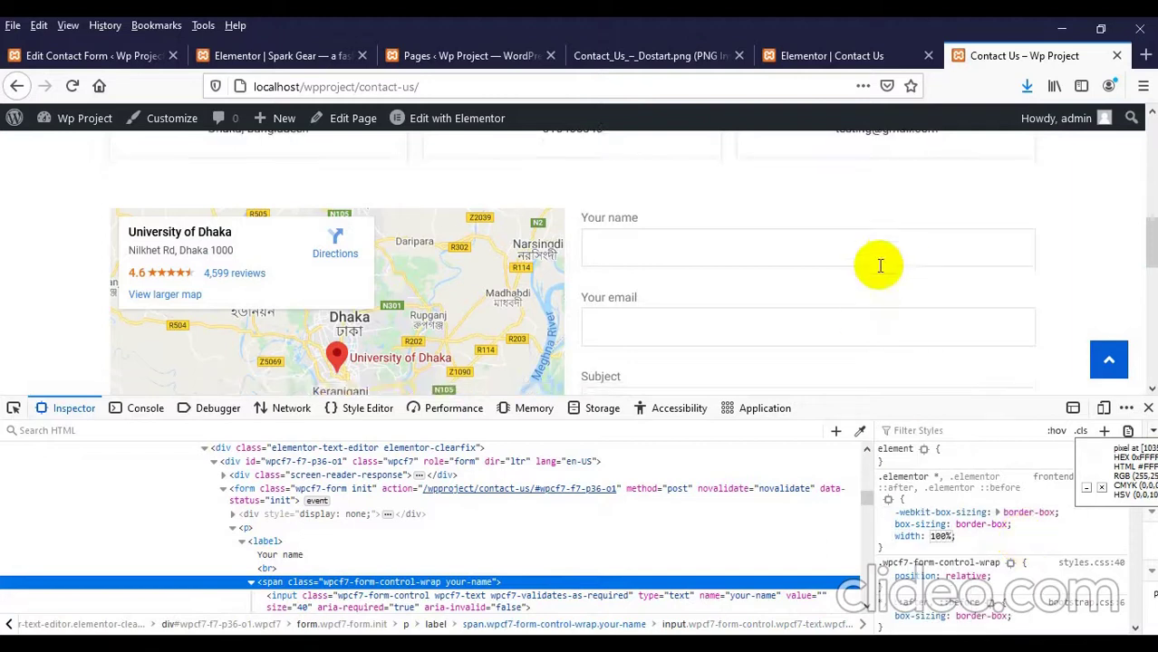
scroll(871, 293, down, 2)
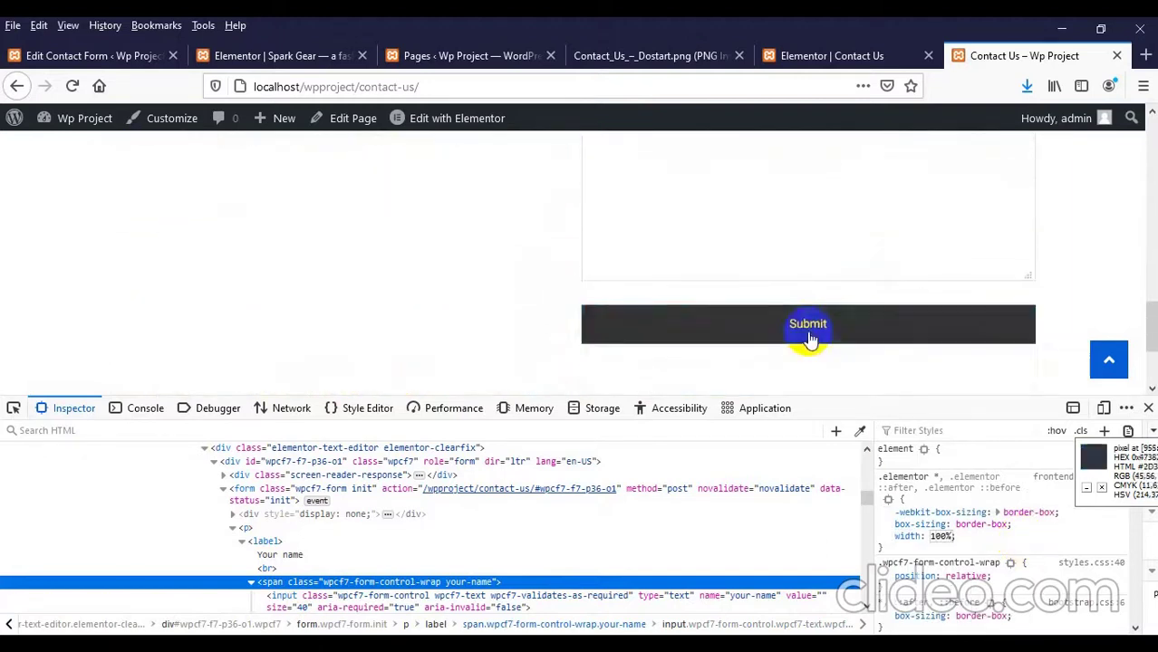
scroll(809, 333, up, 2)
scroll(770, 292, down, 1)
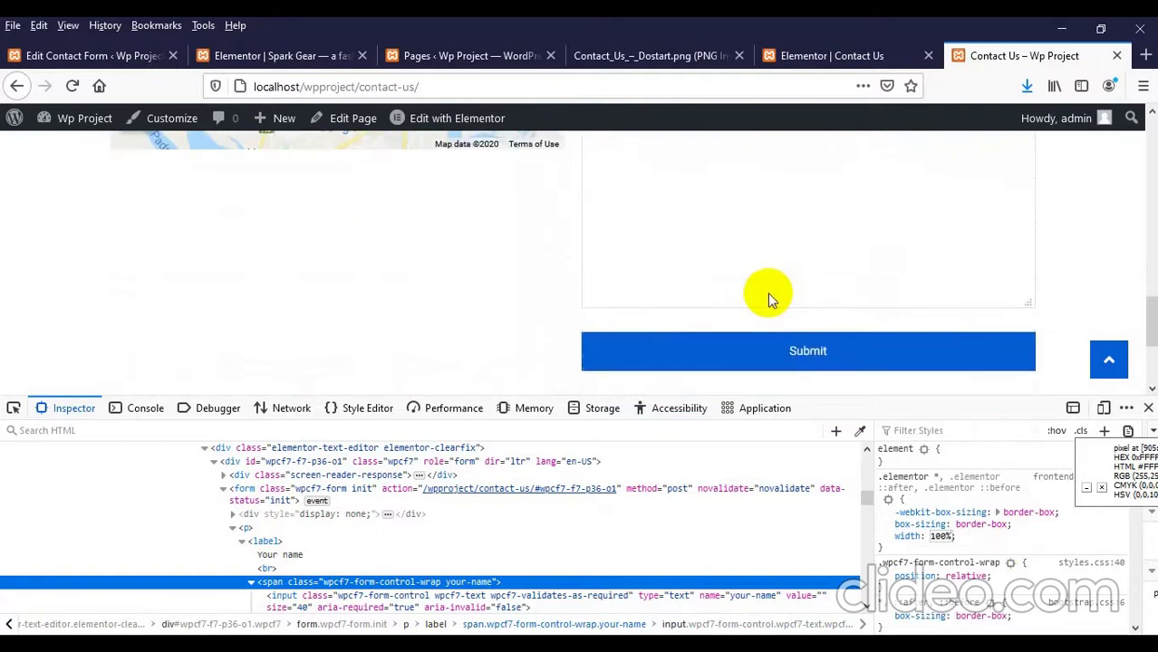
scroll(757, 294, up, 4)
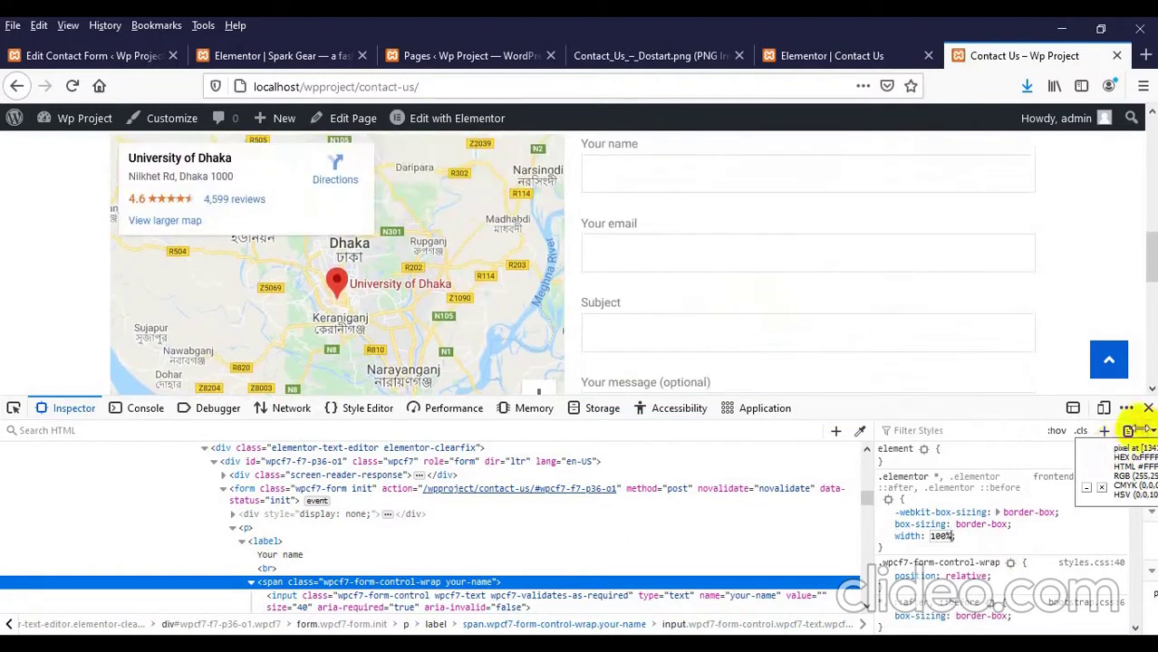
click(1148, 408)
right_click(7, 280)
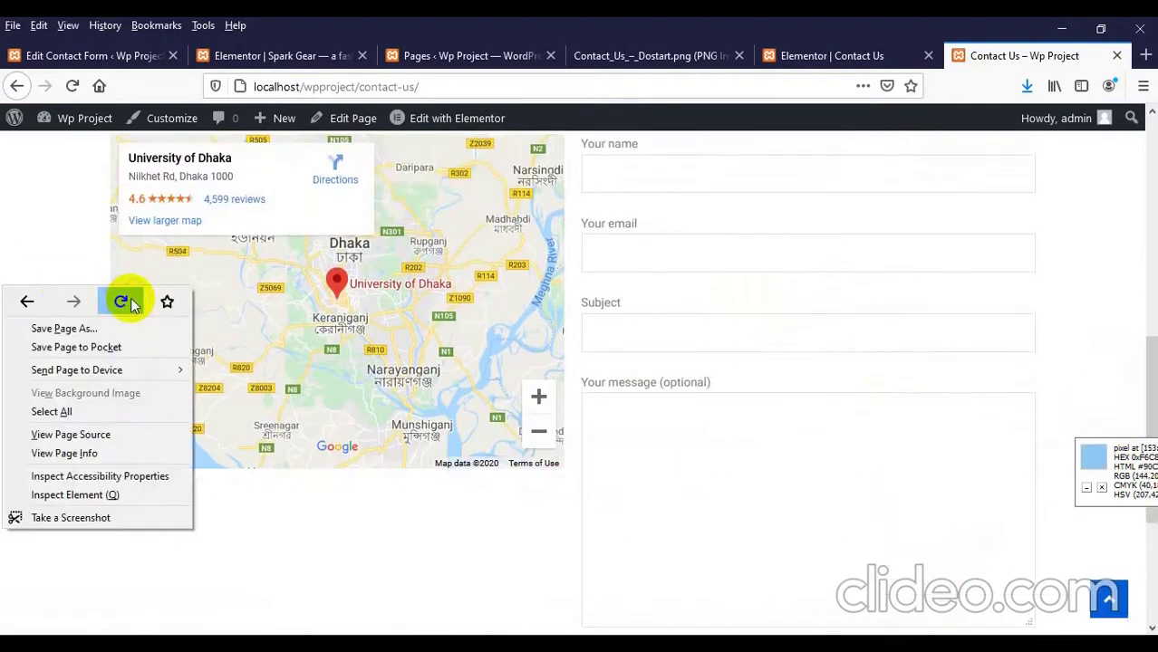
Step: Reload the Contact Us page and check the Your name field and form down to Submit
click(126, 301)
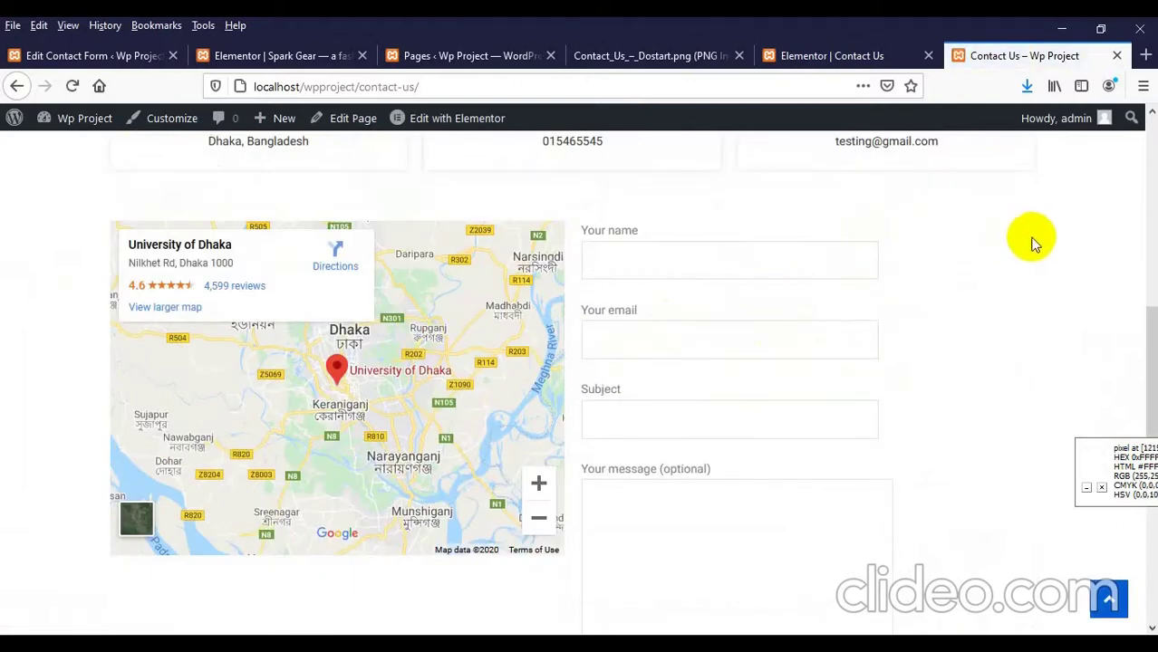
click(625, 256)
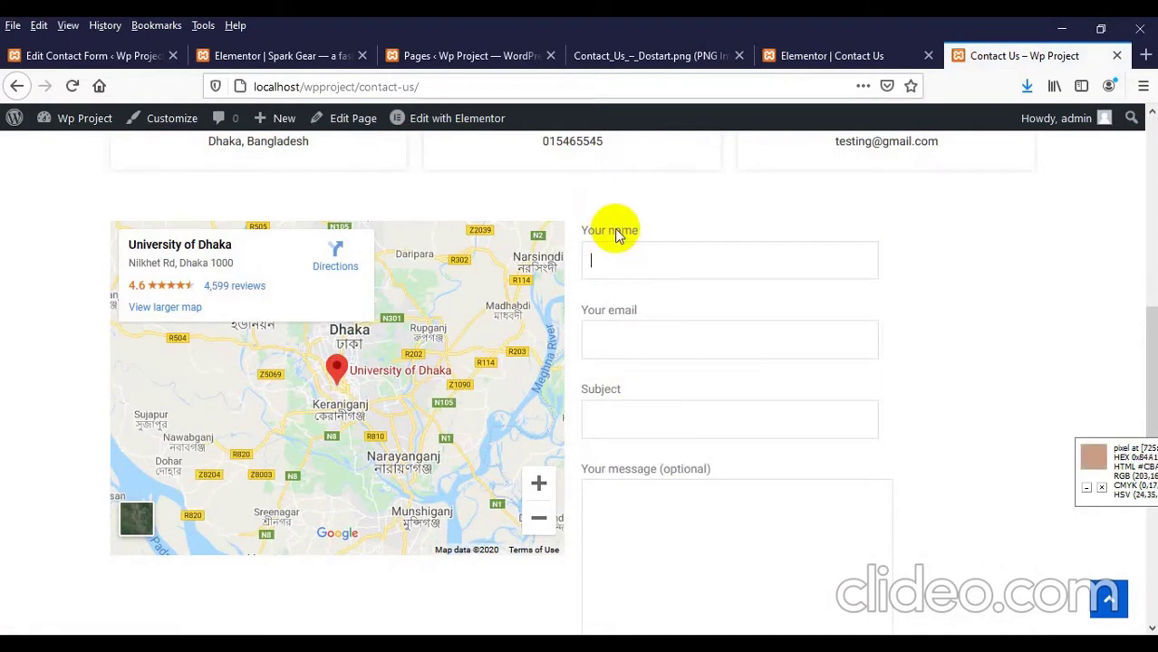
scroll(627, 292, down, 4)
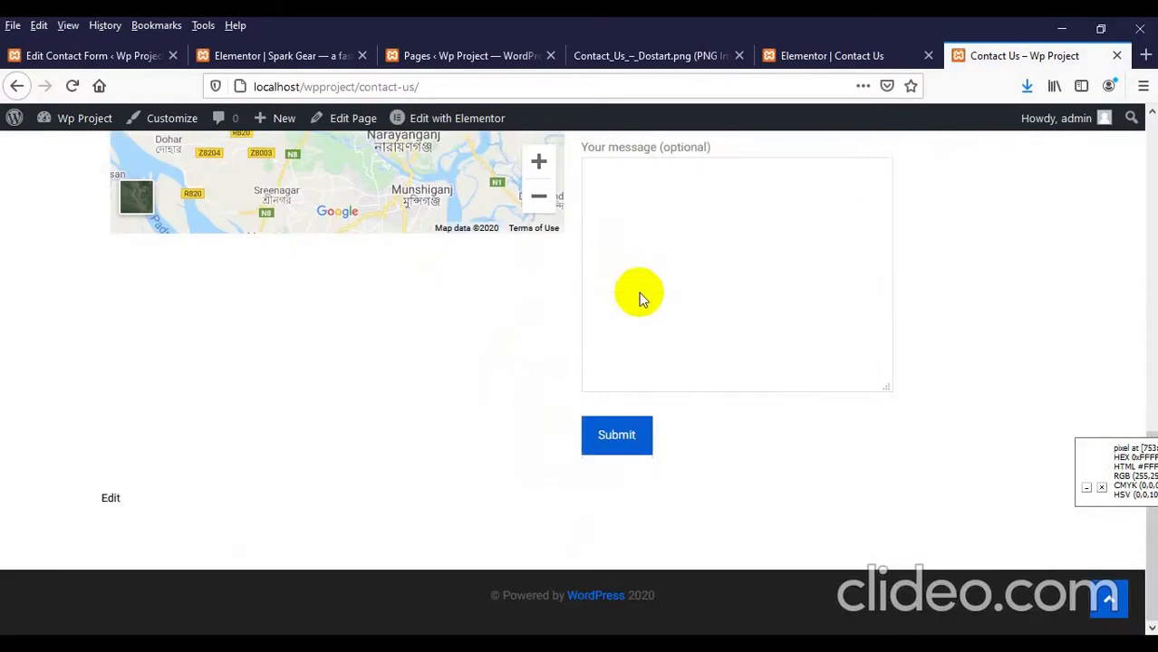
scroll(553, 357, up, 8)
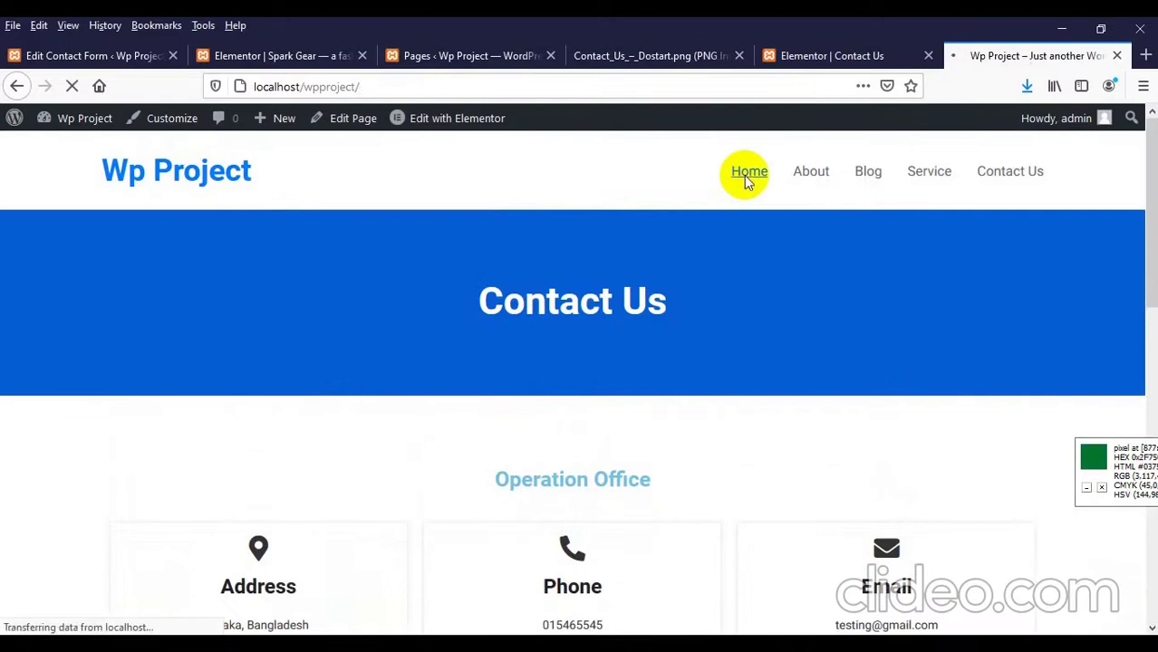
Step: Browse the About and Blog pages from the nav menu
scroll(249, 349, down, 3)
scroll(303, 364, up, 3)
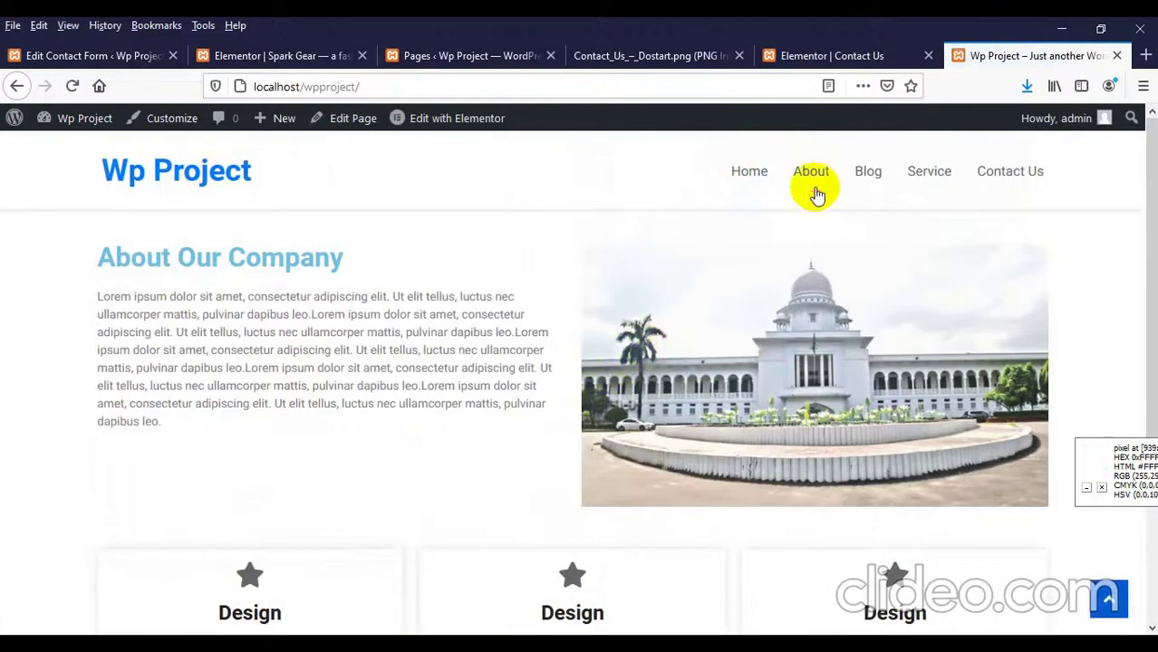
click(811, 181)
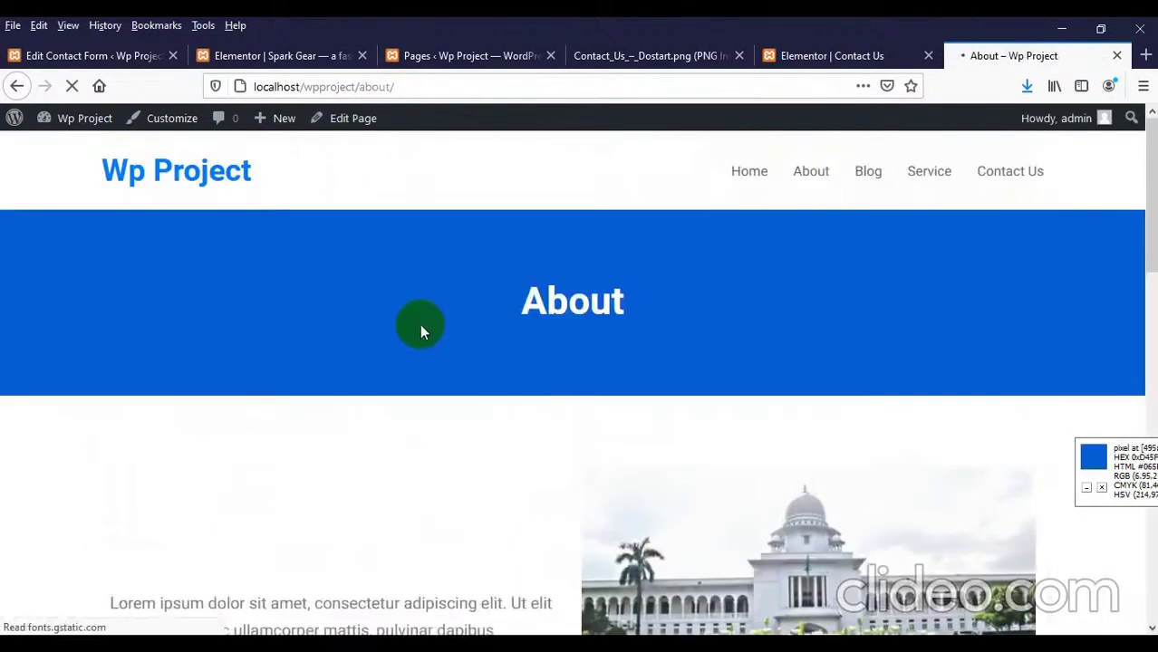
scroll(421, 323, down, 5)
scroll(447, 322, down, 5)
scroll(573, 387, up, 8)
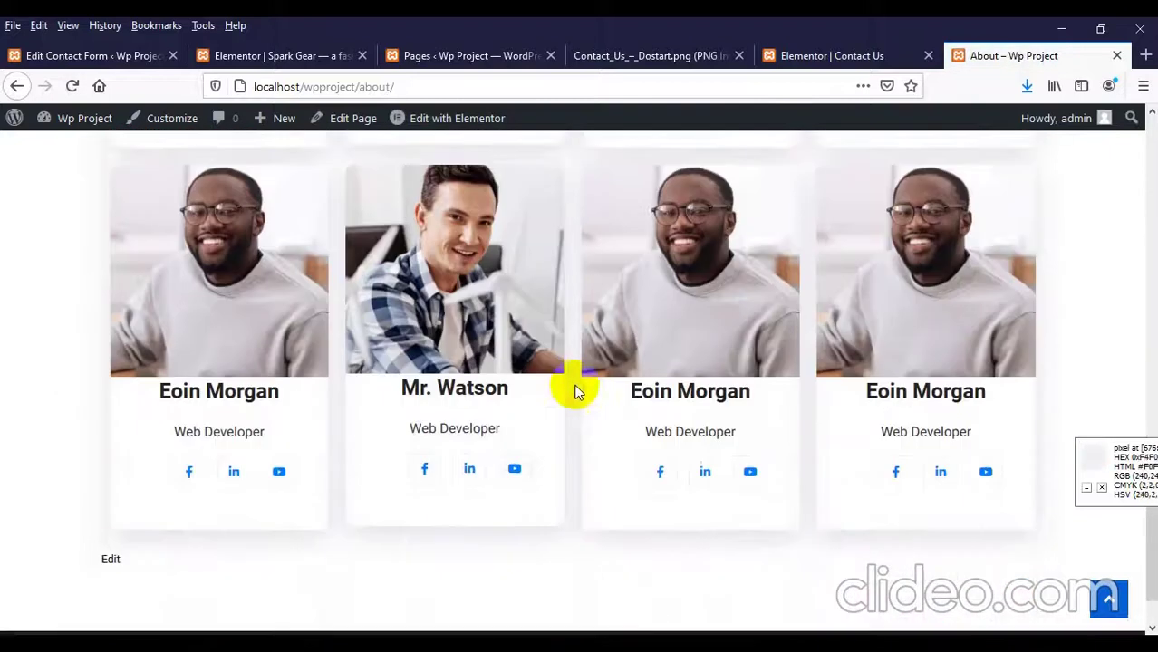
scroll(686, 218, up, 2)
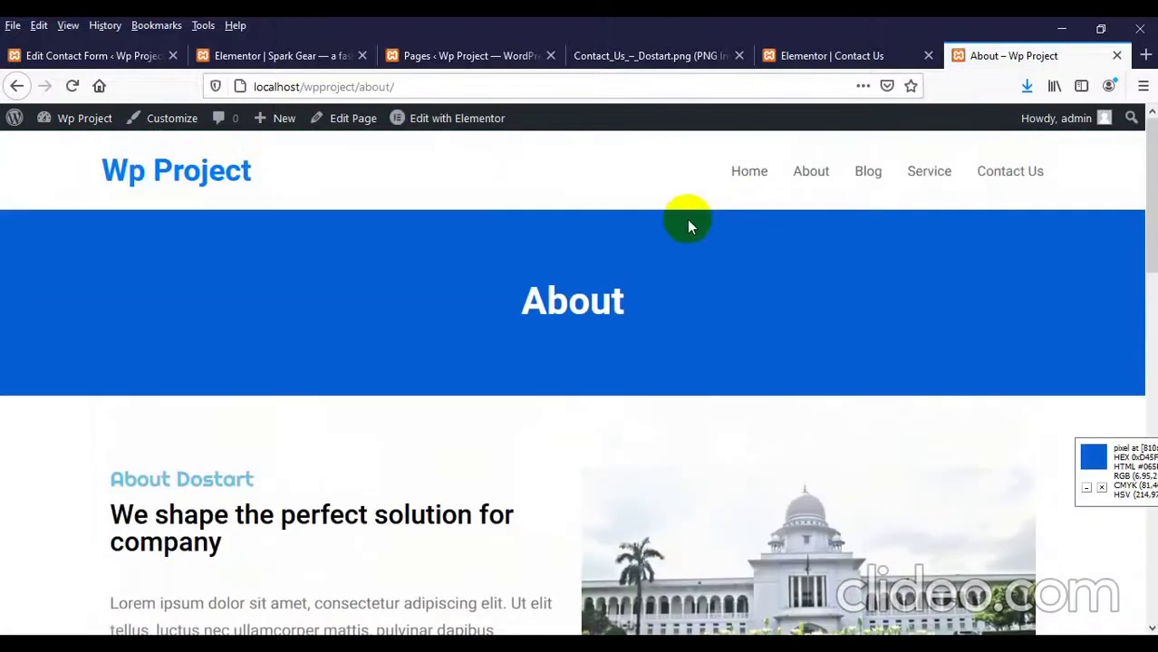
click(863, 173)
scroll(922, 233, down, 10)
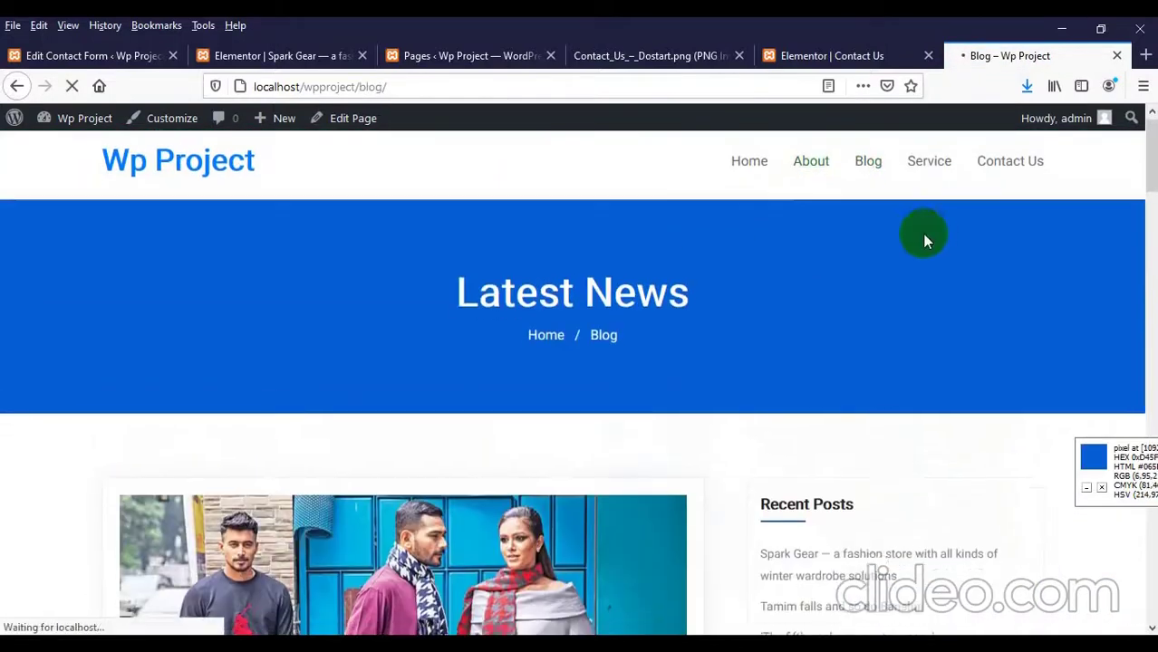
scroll(754, 323, down, 15)
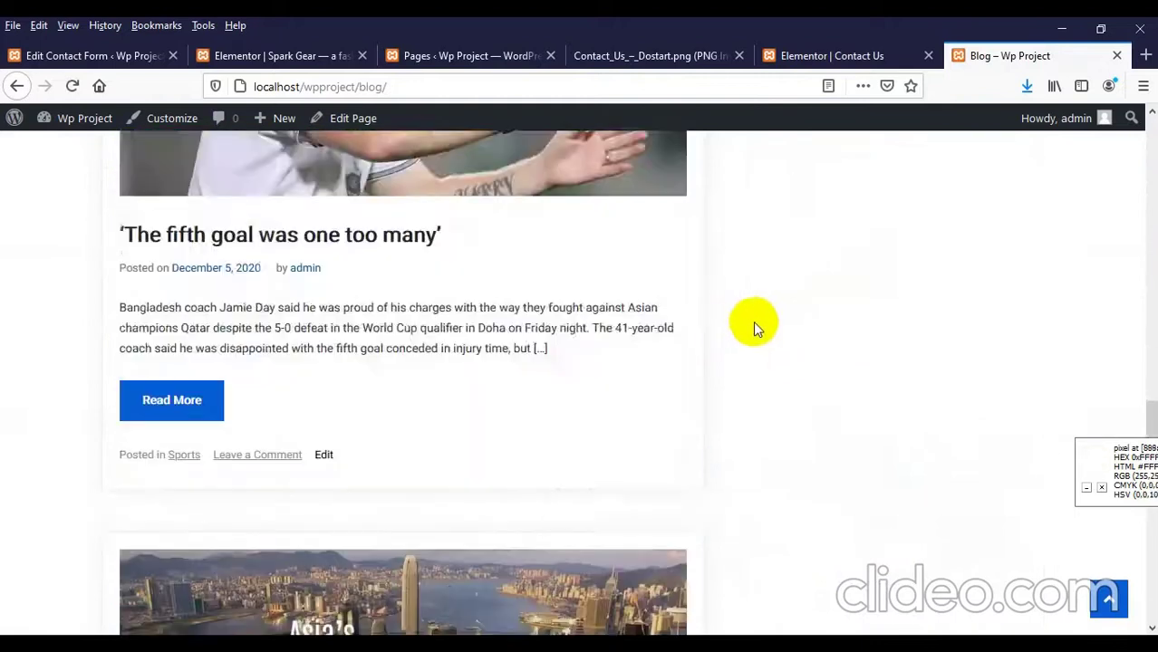
scroll(739, 323, up, 20)
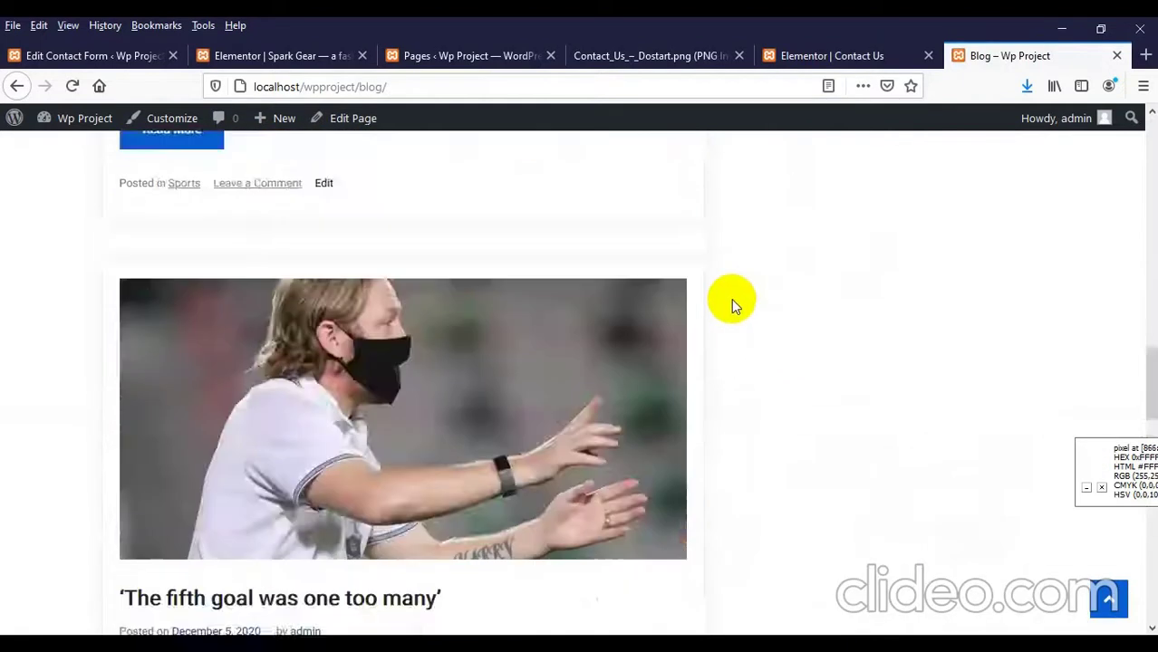
scroll(728, 295, up, 3)
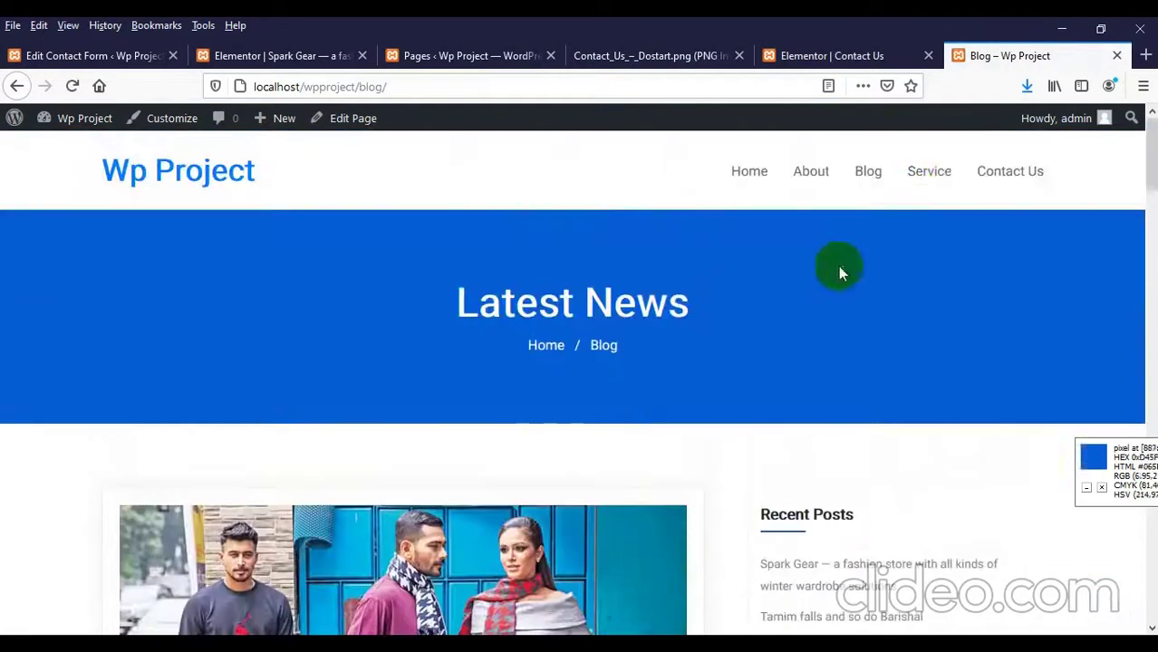
Step: Visit the Service page, then open Home in a new tab and scroll to its Design cards
click(929, 172)
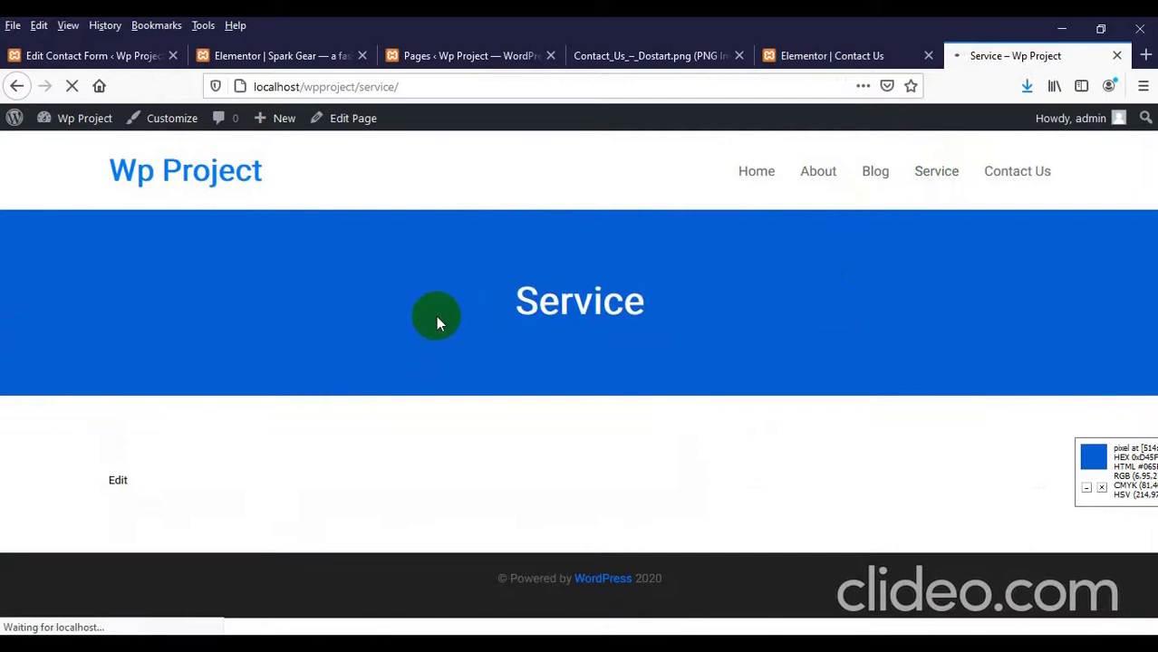
middle_click(756, 174)
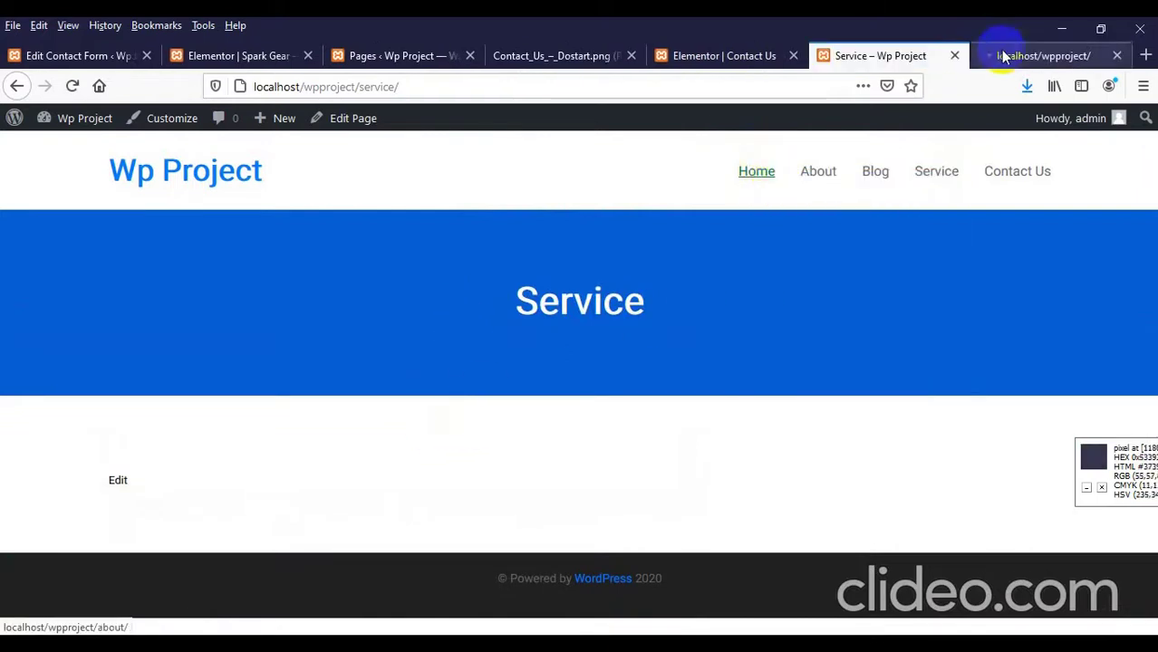
click(1002, 52)
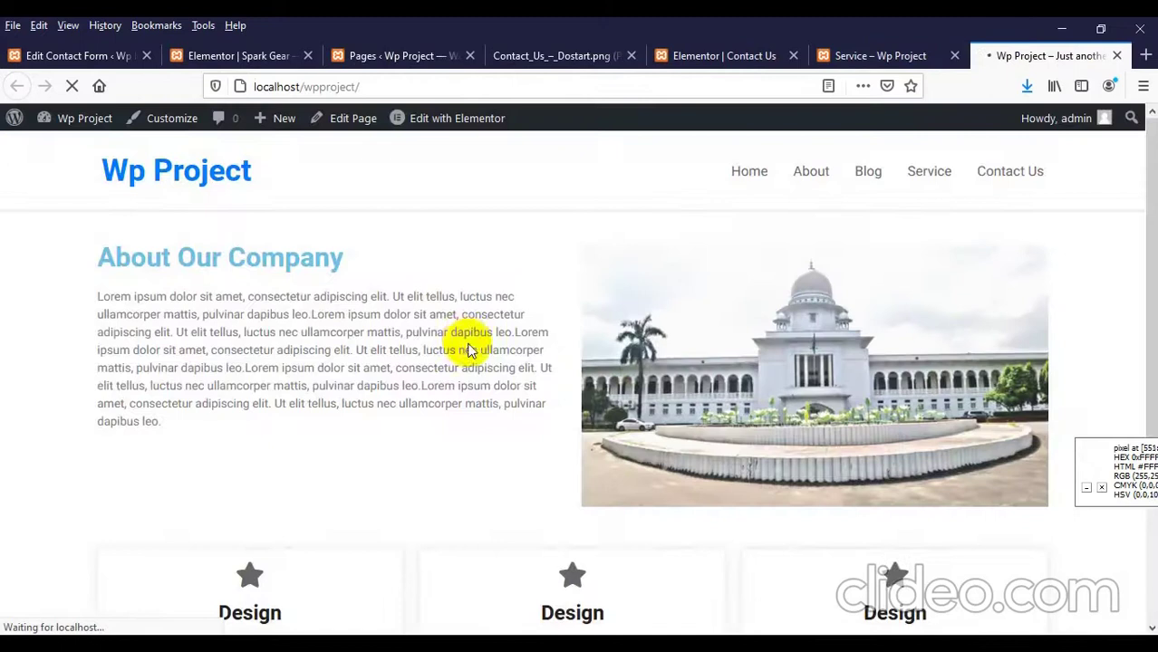
scroll(464, 337, down, 3)
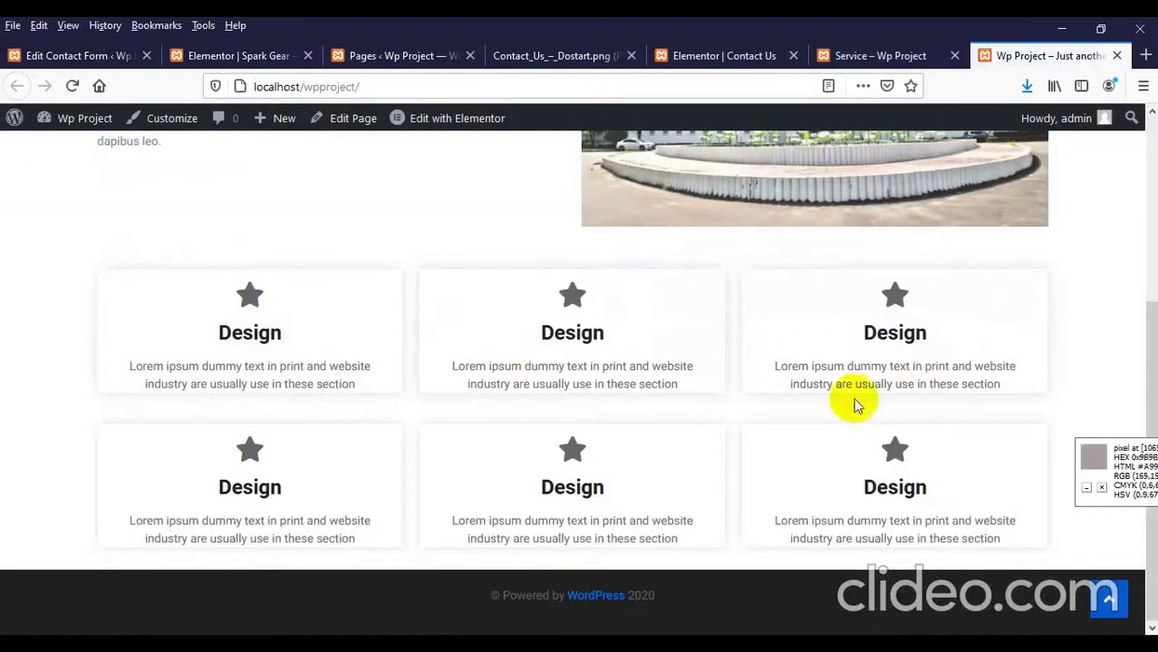
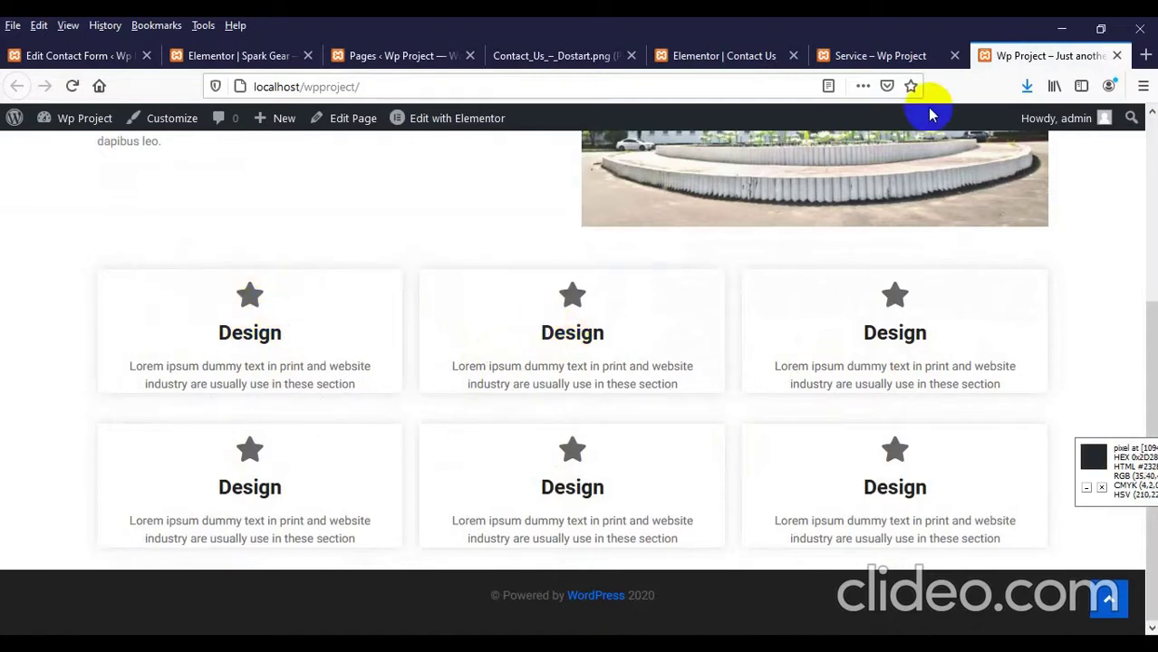
Step: Scroll through the live Contact Us page's office cards, map and contact form
scroll(779, 246, up, 3)
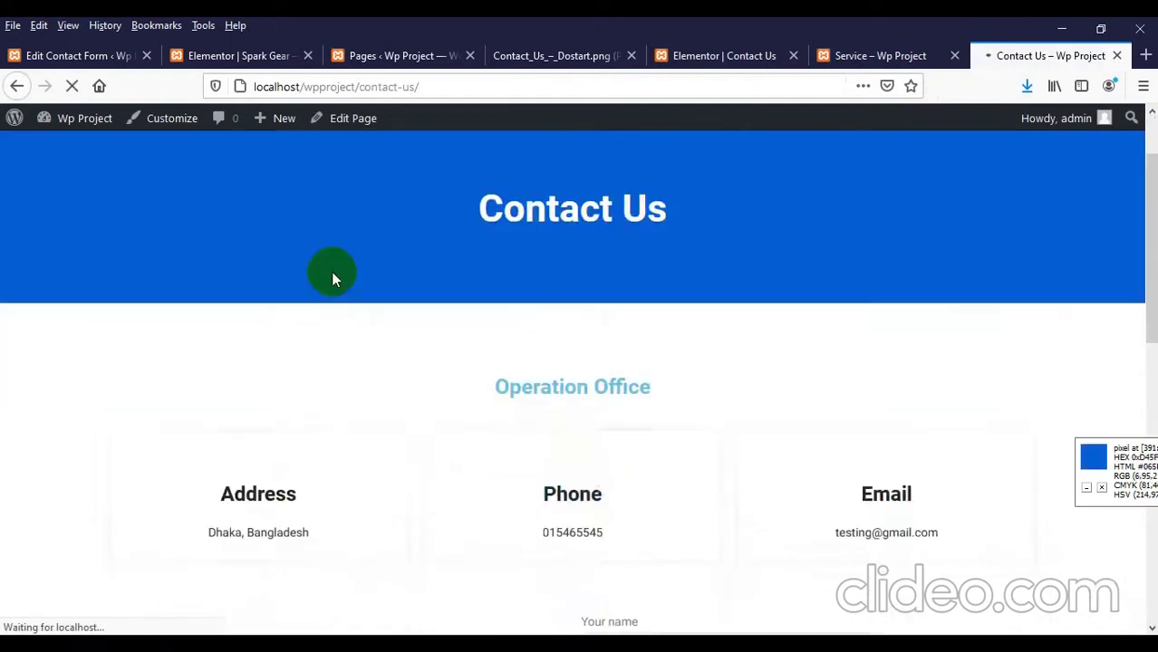
scroll(331, 271, down, 3)
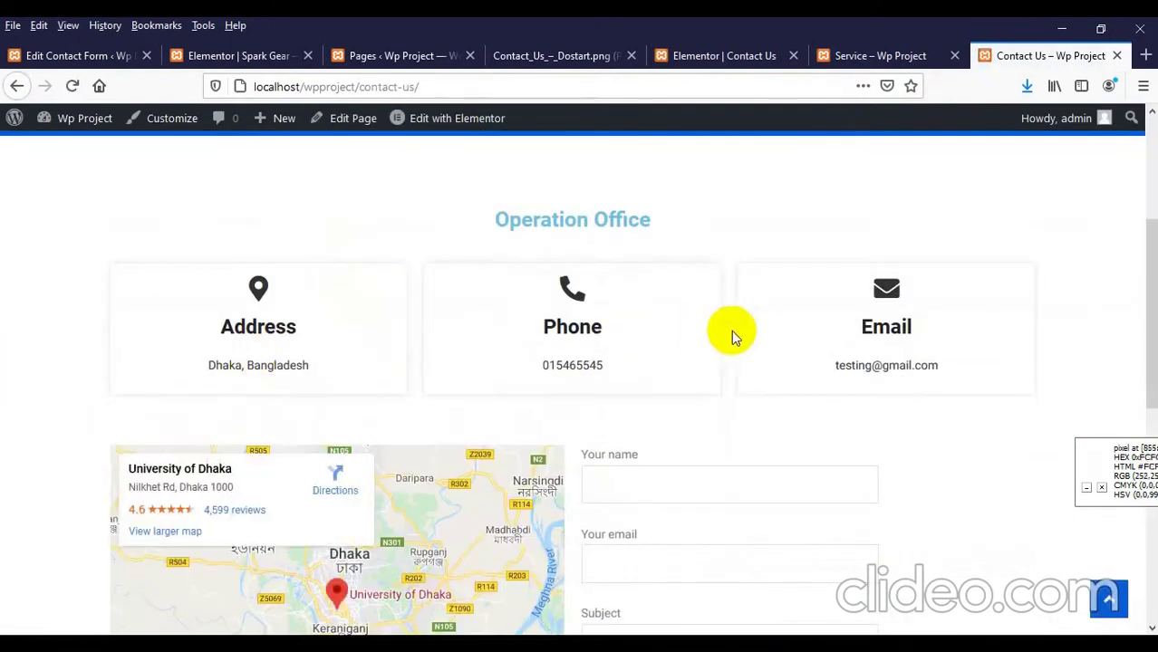
scroll(797, 335, down, 1)
scroll(677, 299, down, 5)
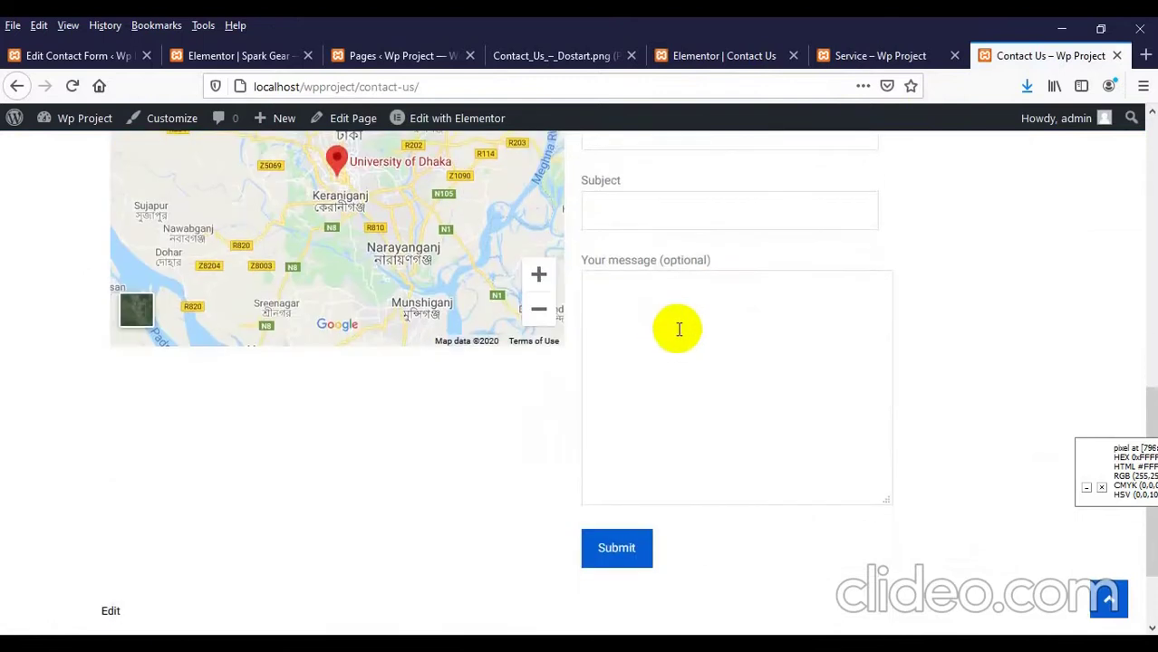
scroll(666, 348, up, 10)
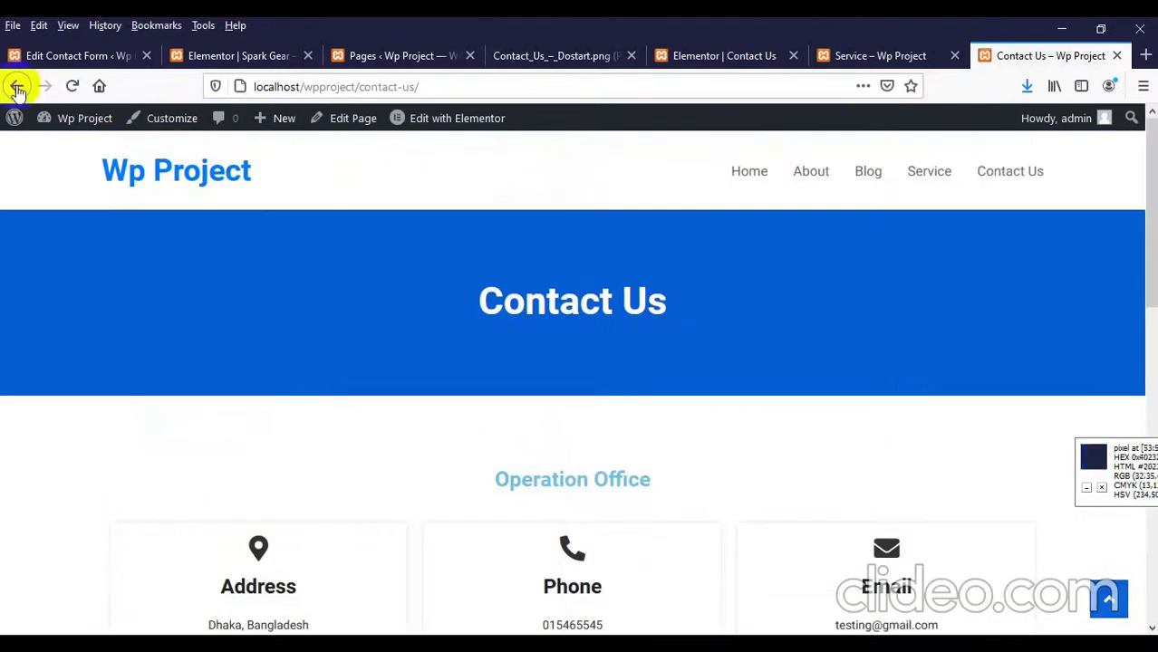
Step: Go back to the home page and minimize Firefox to reveal the desktop
click(192, 169)
scroll(360, 204, down, 2)
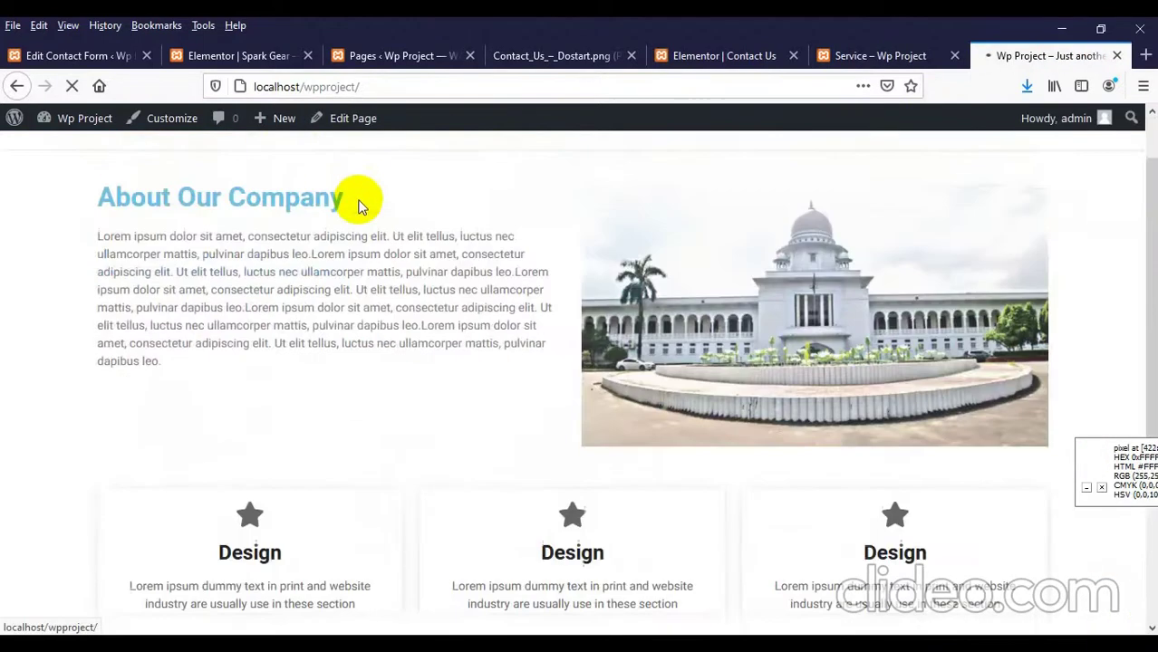
click(1068, 28)
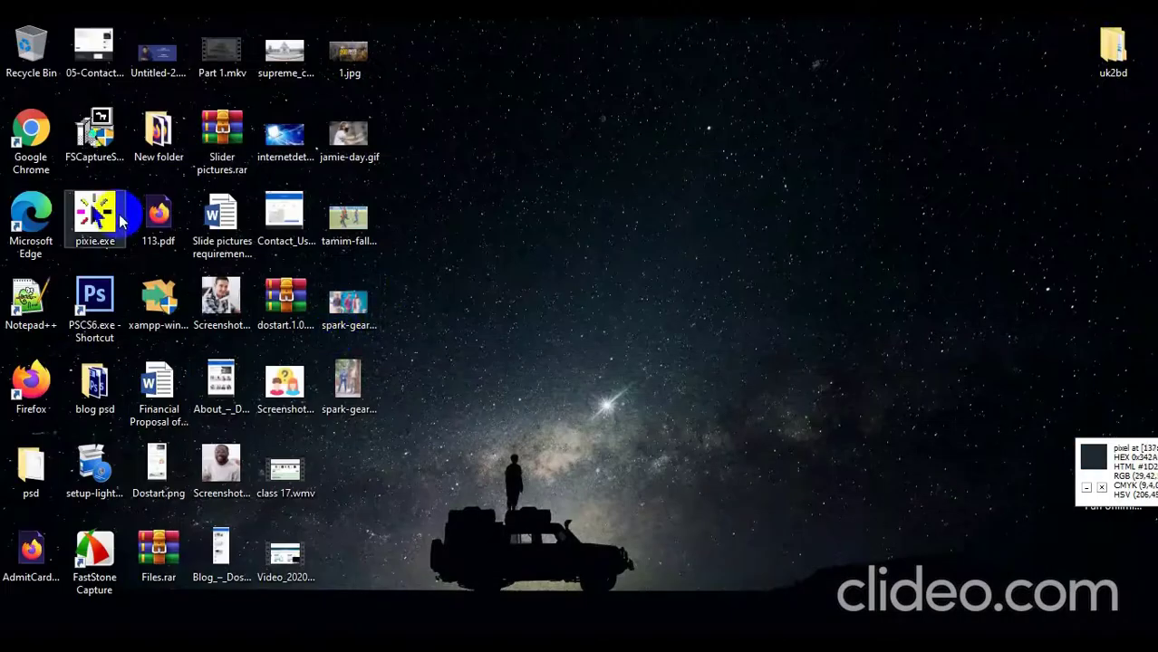
Step: Open the Dostart.png mockup in its own Firefox tab at full size
drag(163, 460, 1140, 54)
drag(1062, 60, 935, 58)
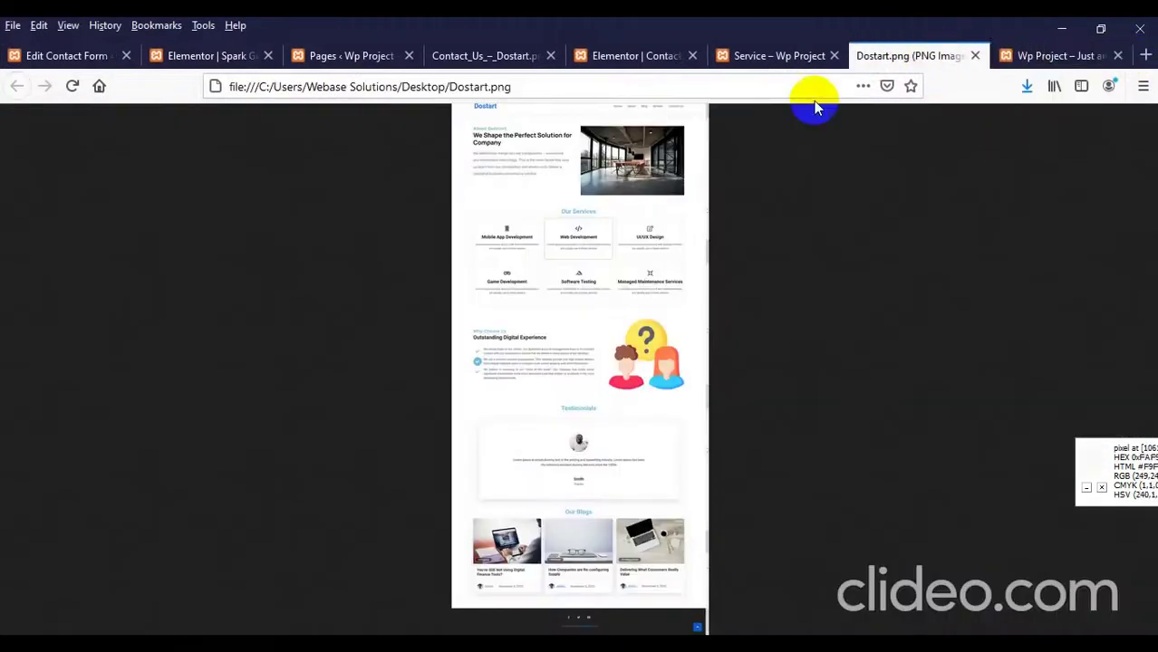
click(517, 274)
Step: Scroll through the mockup's services and testimonials sections, then return to the Wp Project home page
scroll(485, 340, up, 3)
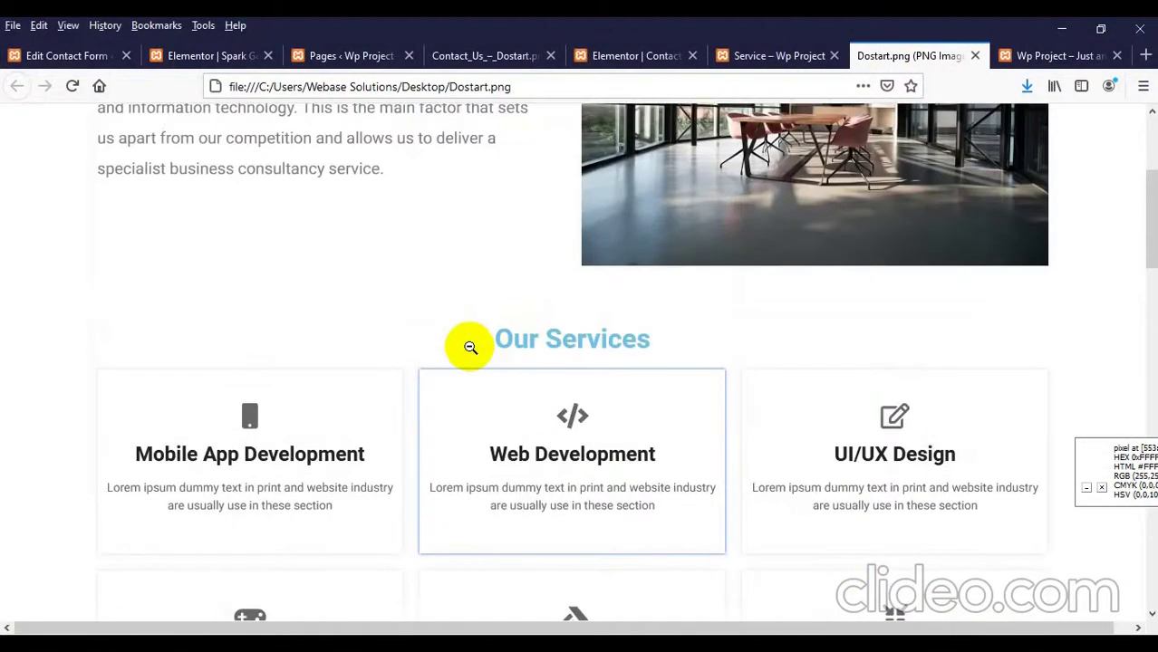
scroll(470, 347, down, 1)
scroll(544, 335, down, 2)
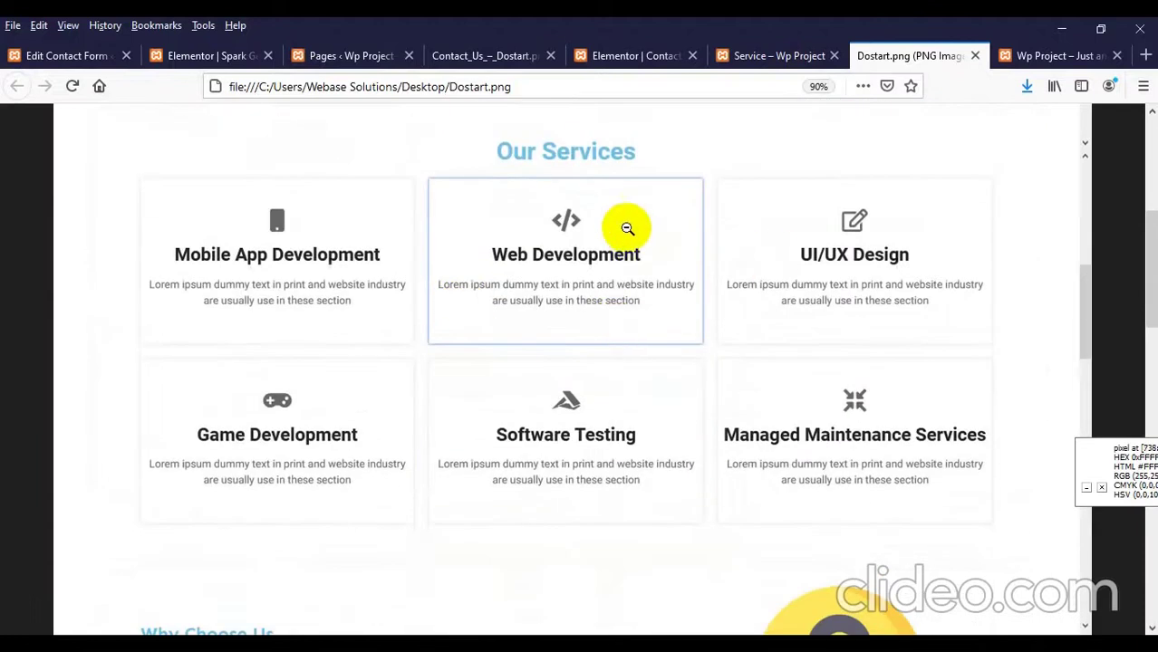
scroll(860, 289, down, 1)
scroll(390, 238, down, 4)
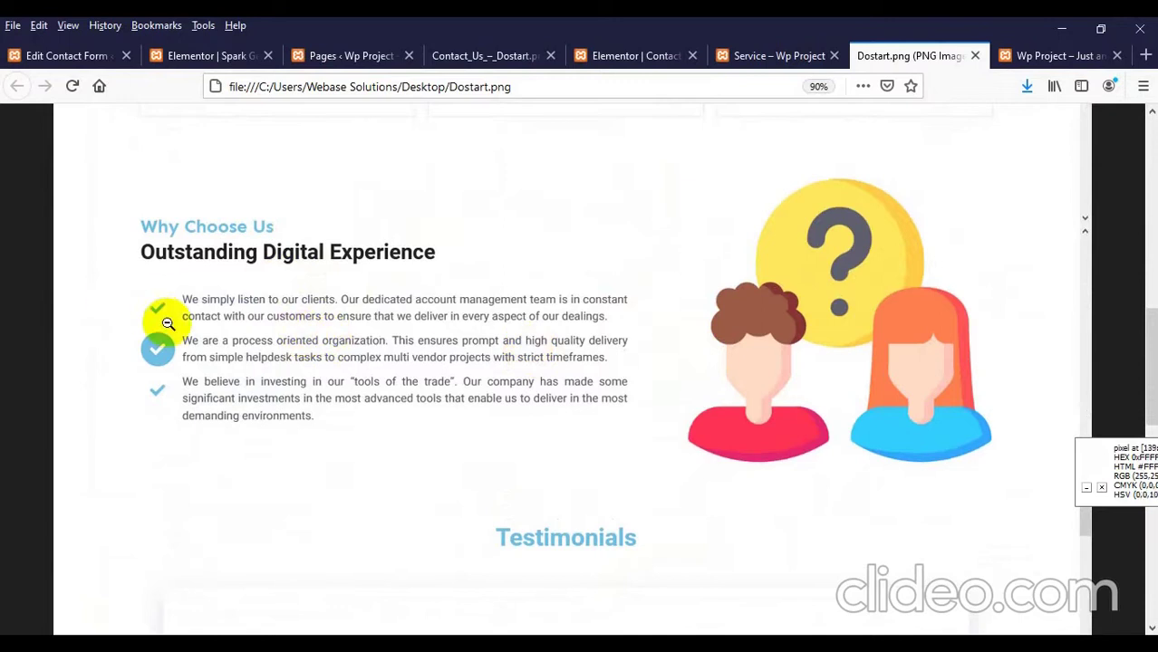
scroll(354, 339, down, 3)
scroll(370, 339, down, 2)
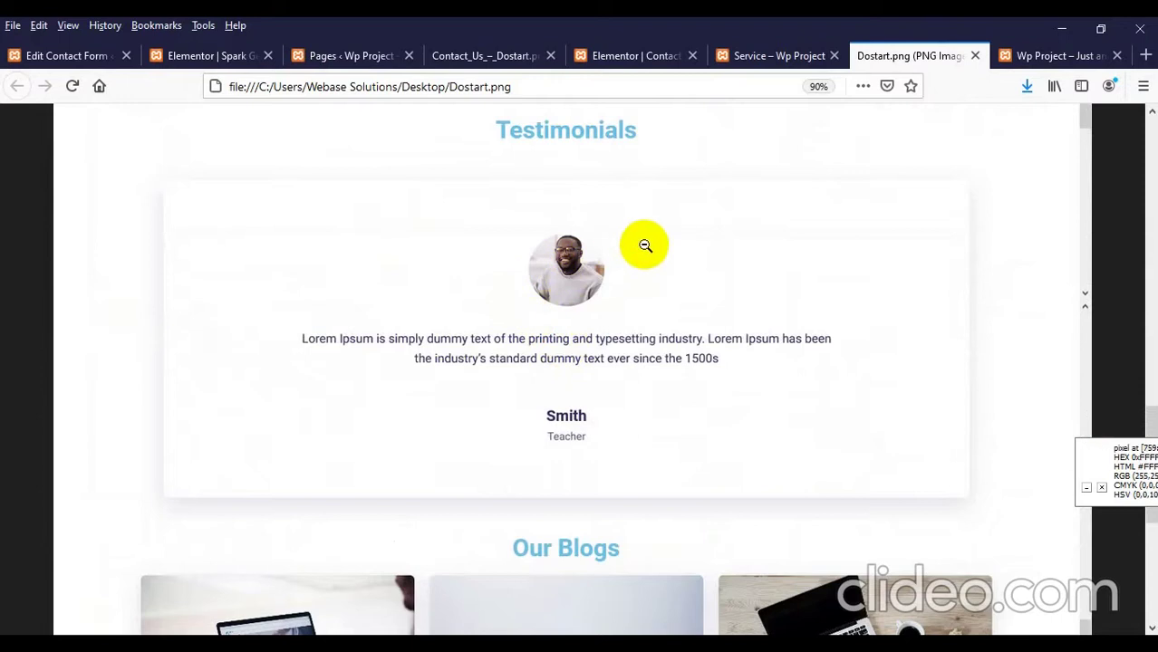
click(1021, 70)
scroll(551, 279, up, 3)
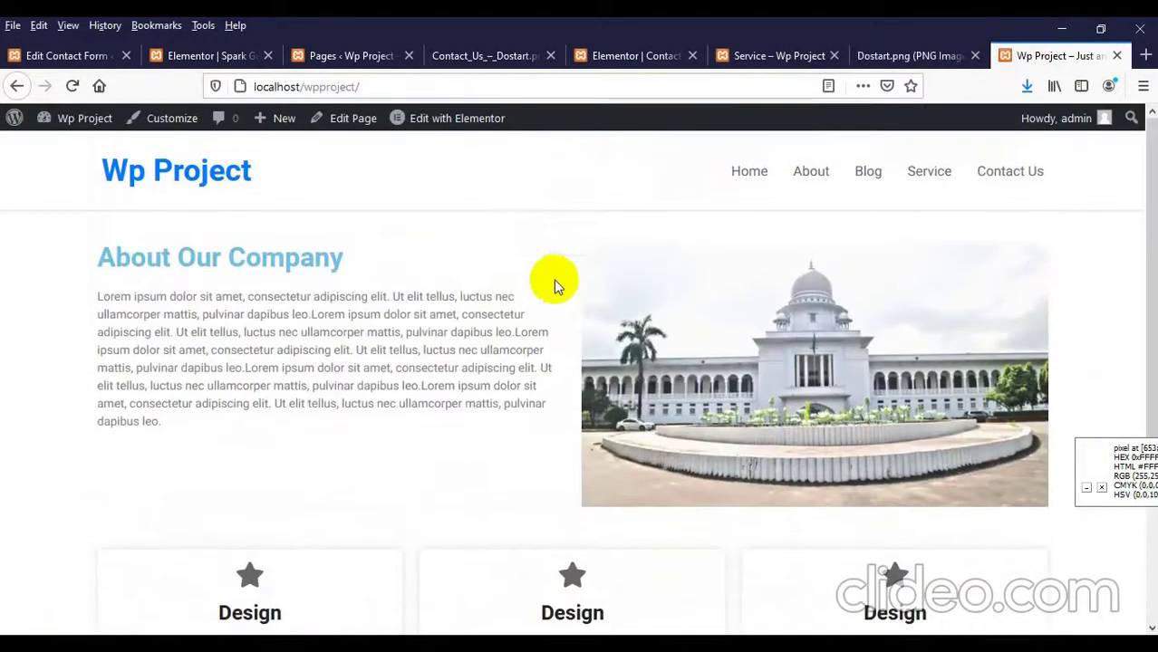
Step: Open the home page in the Elementor editor in a new tab
right_click(469, 120)
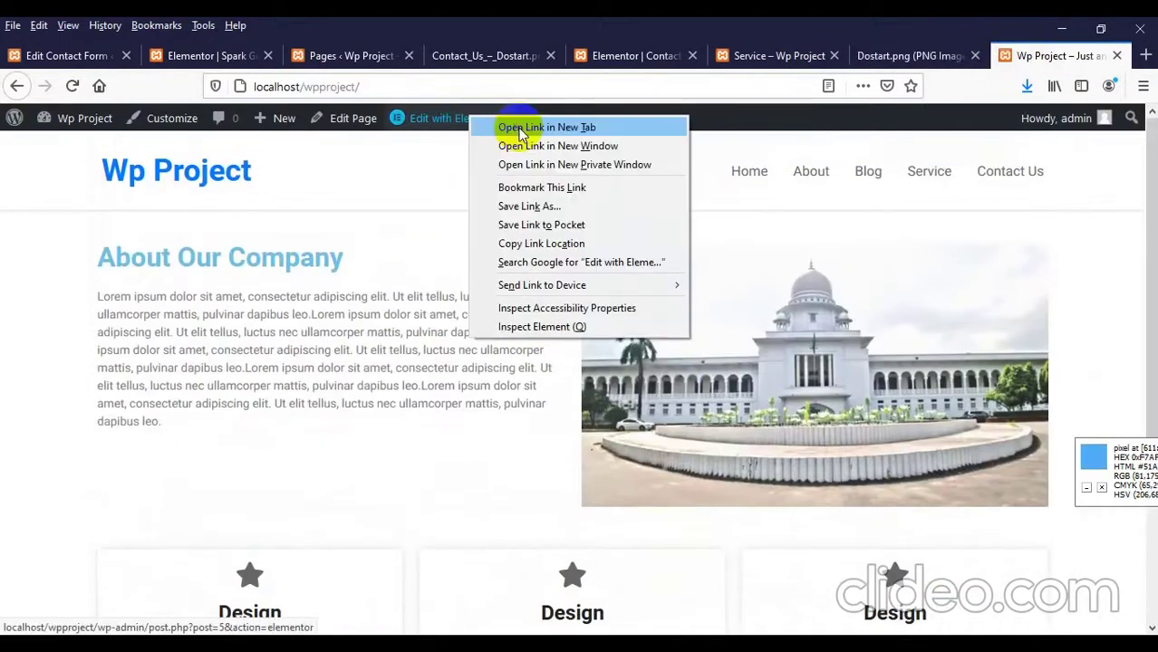
click(515, 125)
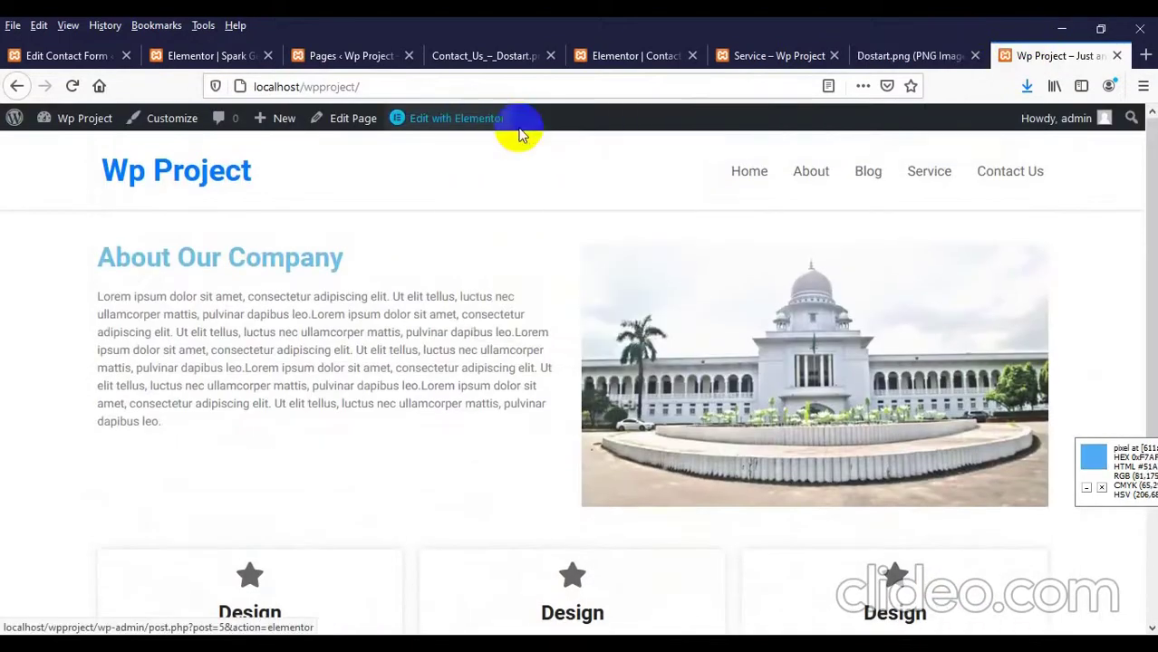
click(446, 117)
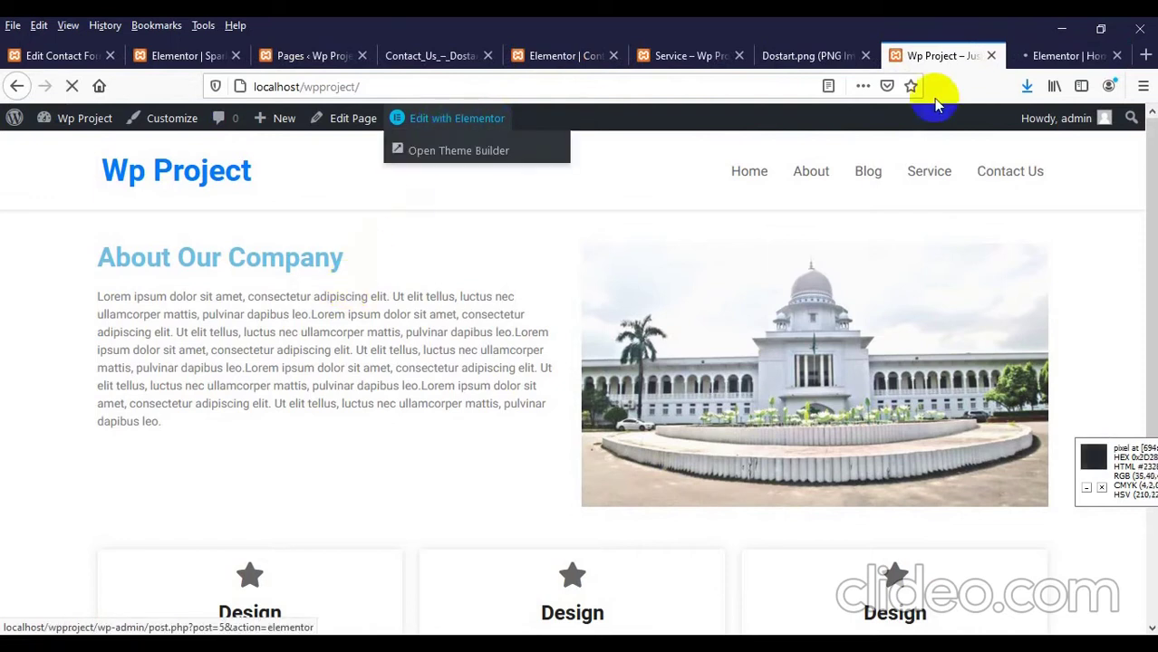
drag(1064, 56, 946, 53)
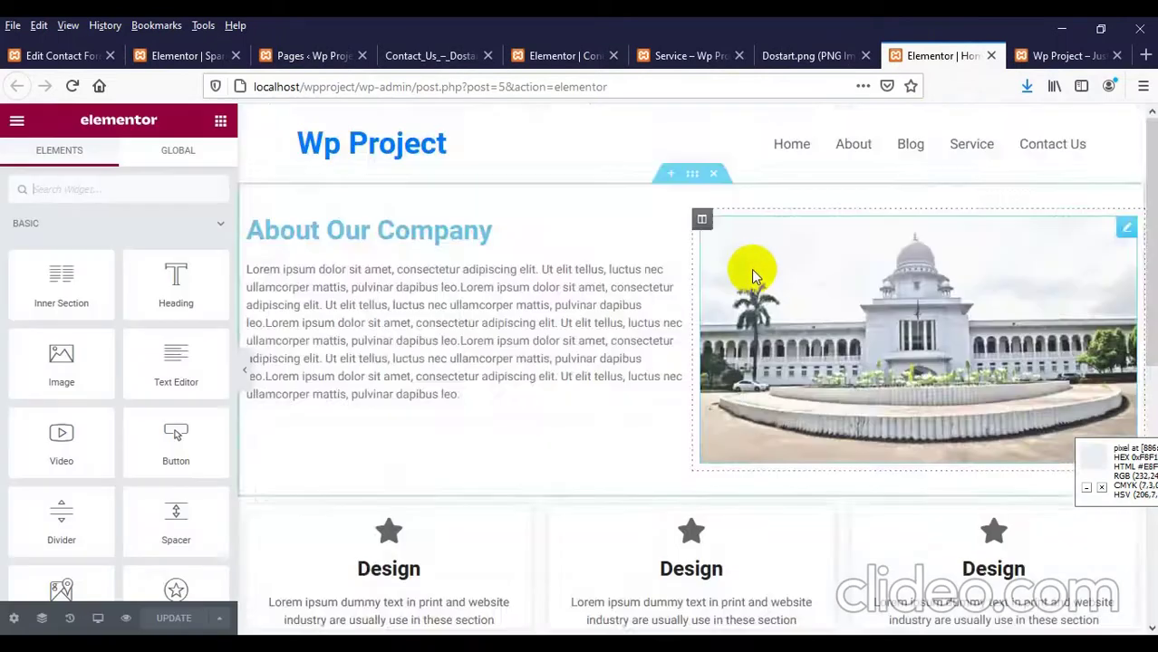
Step: Add a single-column section below the Design cards and drop a Heading widget into it
scroll(722, 304, down, 6)
click(671, 426)
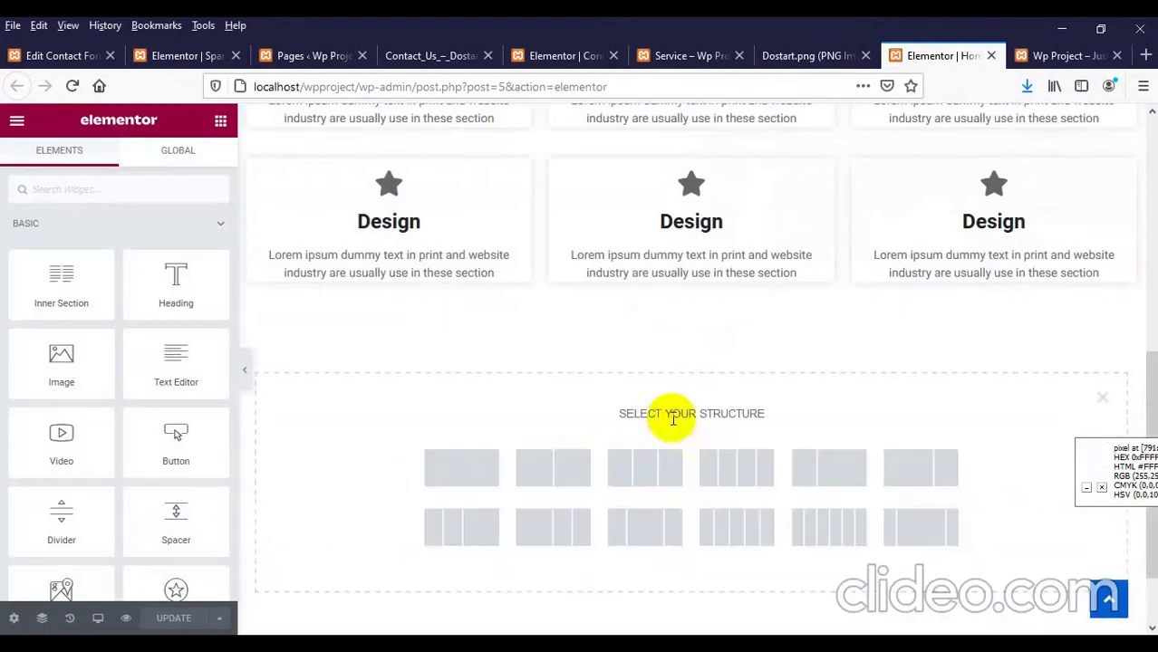
scroll(570, 375, up, 3)
scroll(572, 380, down, 5)
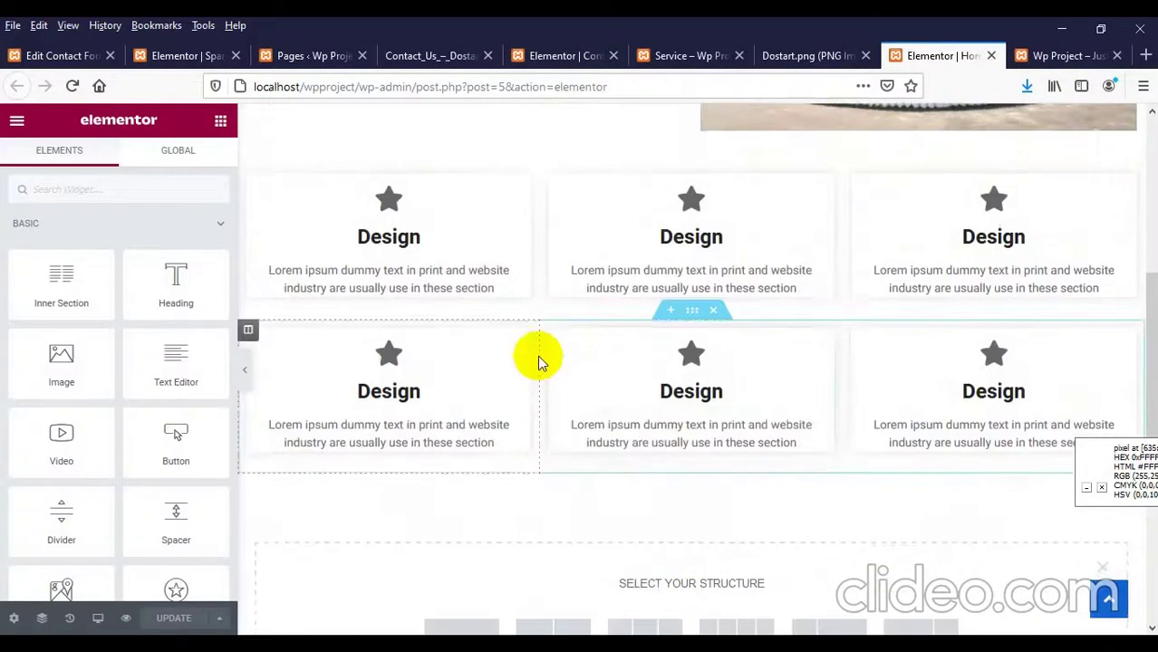
click(461, 467)
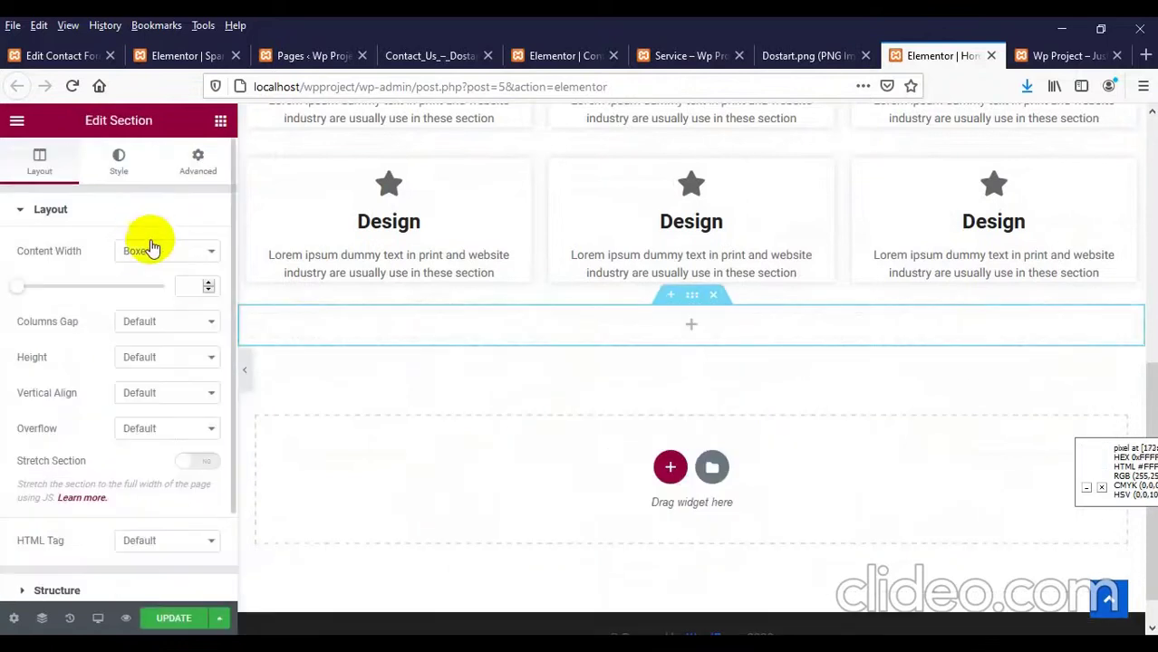
click(691, 330)
drag(176, 276, 681, 324)
Step: Change the heading text to 'Testimonial' and center it
click(103, 306)
key(ctrl+a)
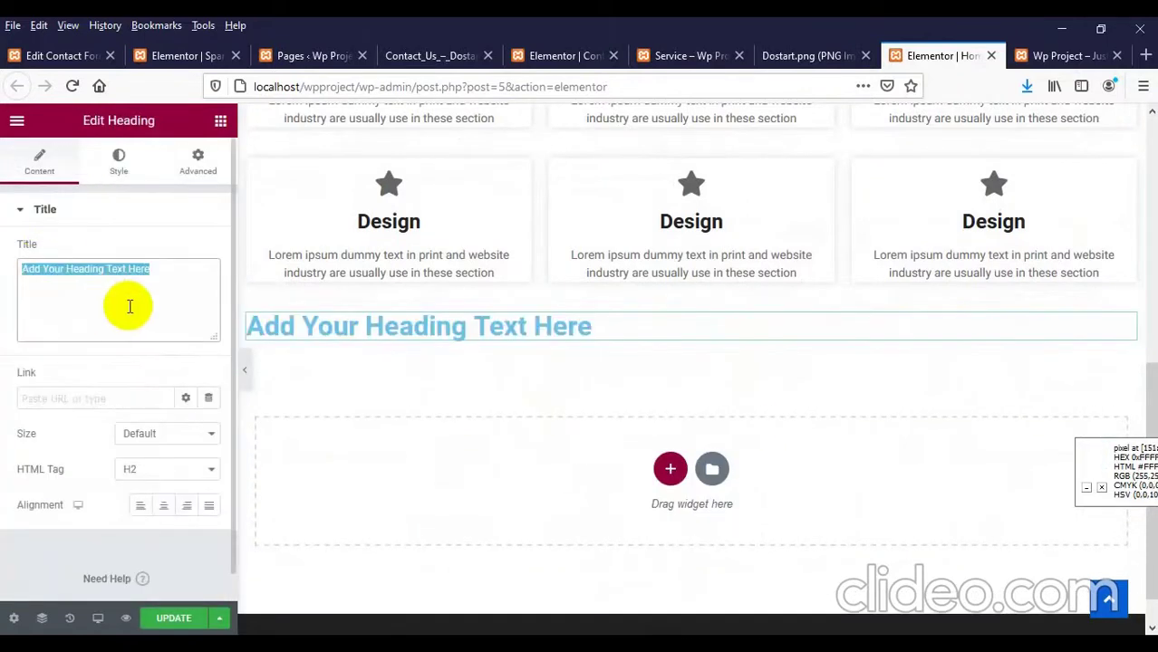
text(T)
key(BackSpace)
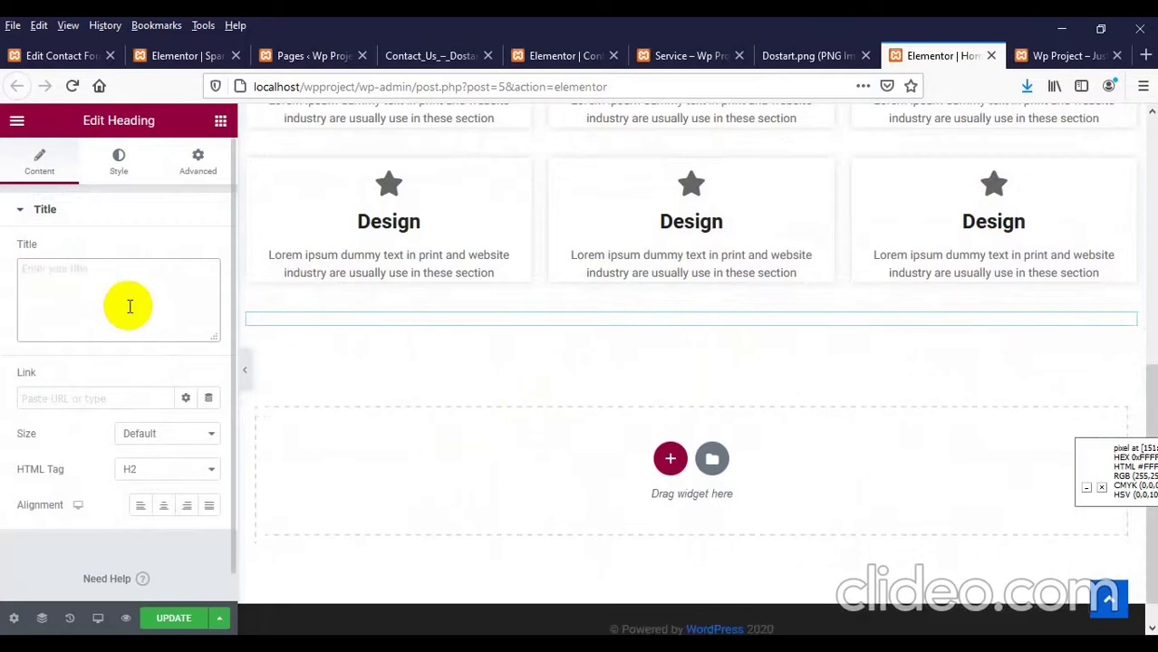
text(Testimonial)
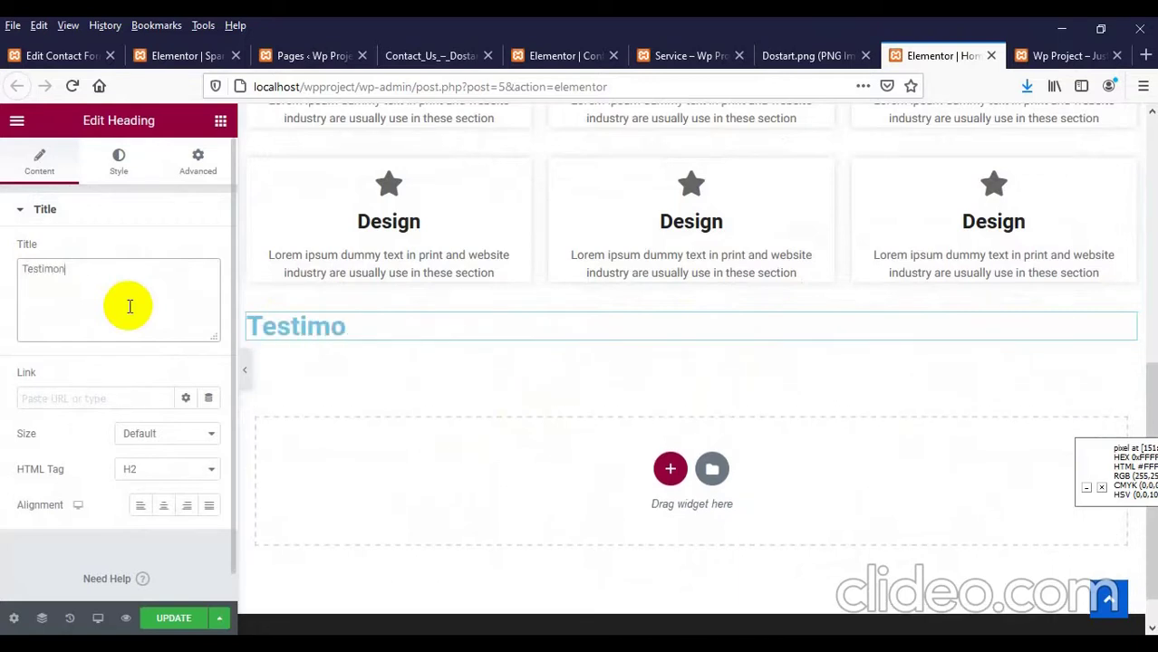
click(164, 505)
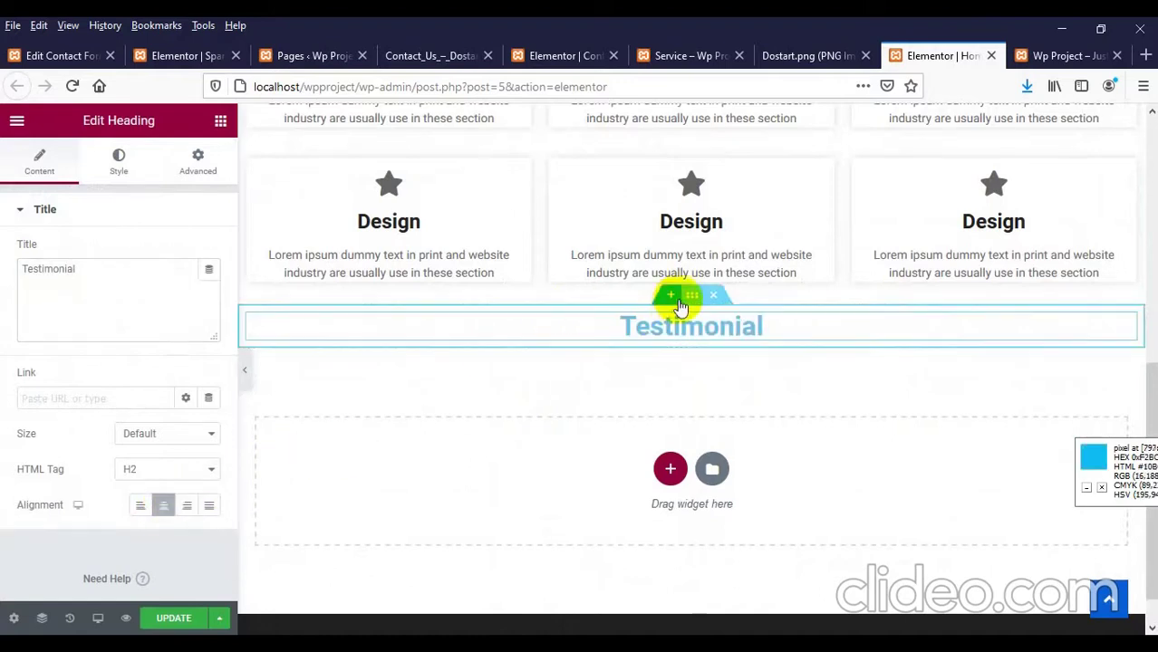
Step: Give the heading's section 30 px of top padding with sides unlinked
click(691, 297)
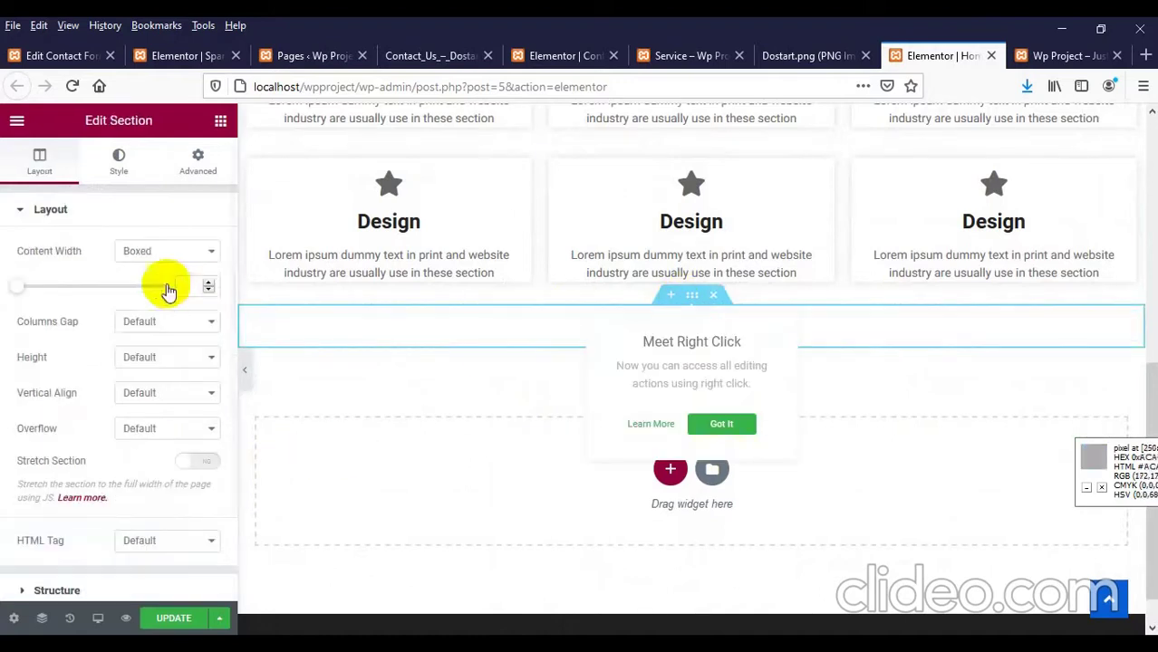
click(197, 162)
click(199, 359)
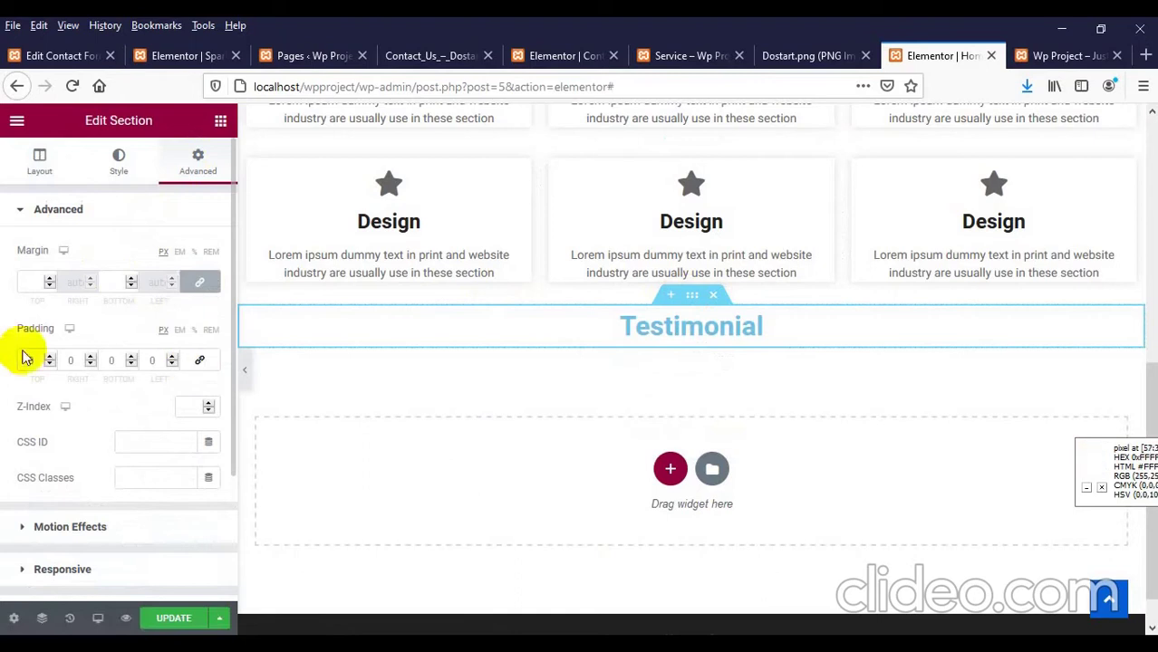
click(34, 360)
text(30)
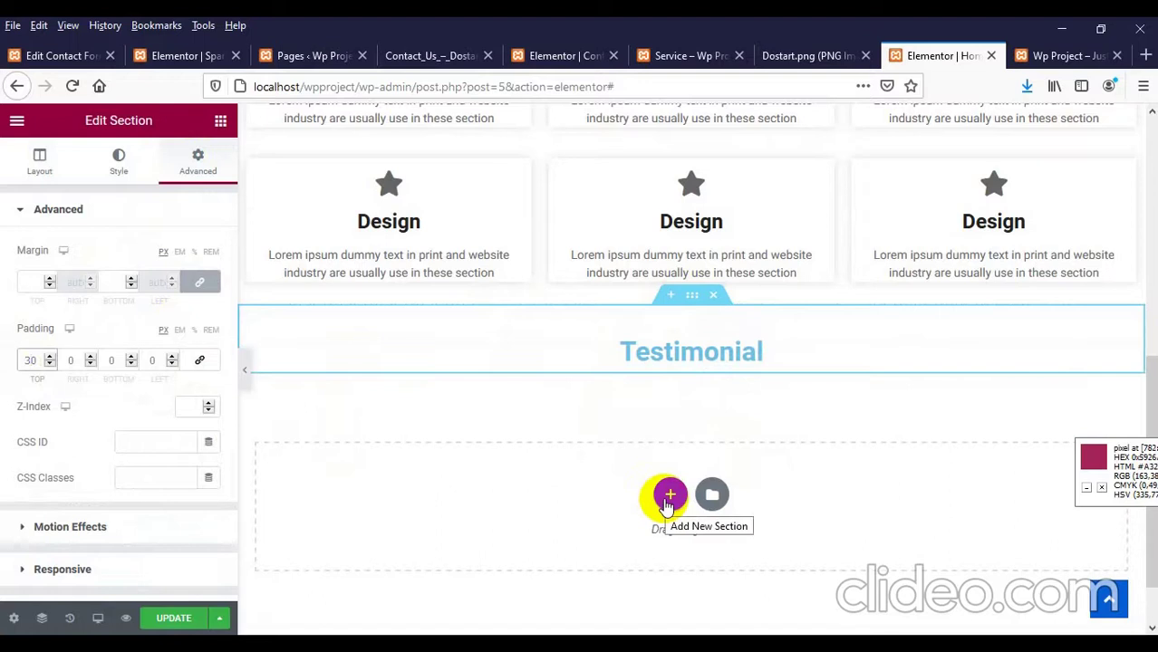
Step: Add a single-column section below the Testimonial heading holding the UTA Testimonials widget
click(669, 497)
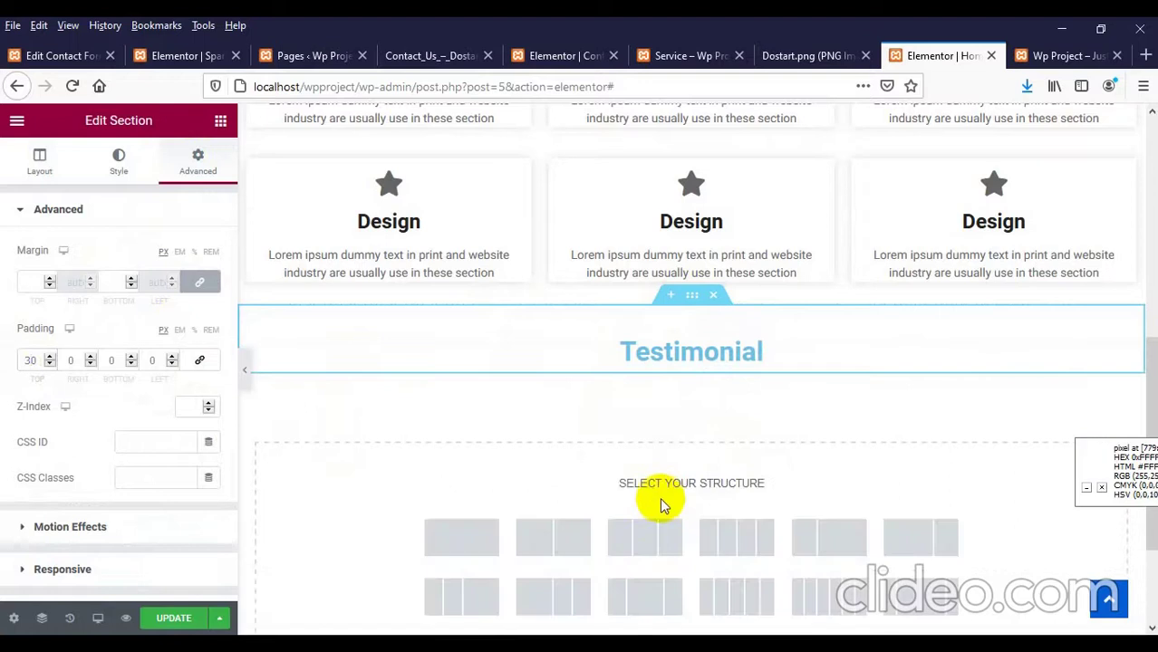
click(453, 533)
click(690, 398)
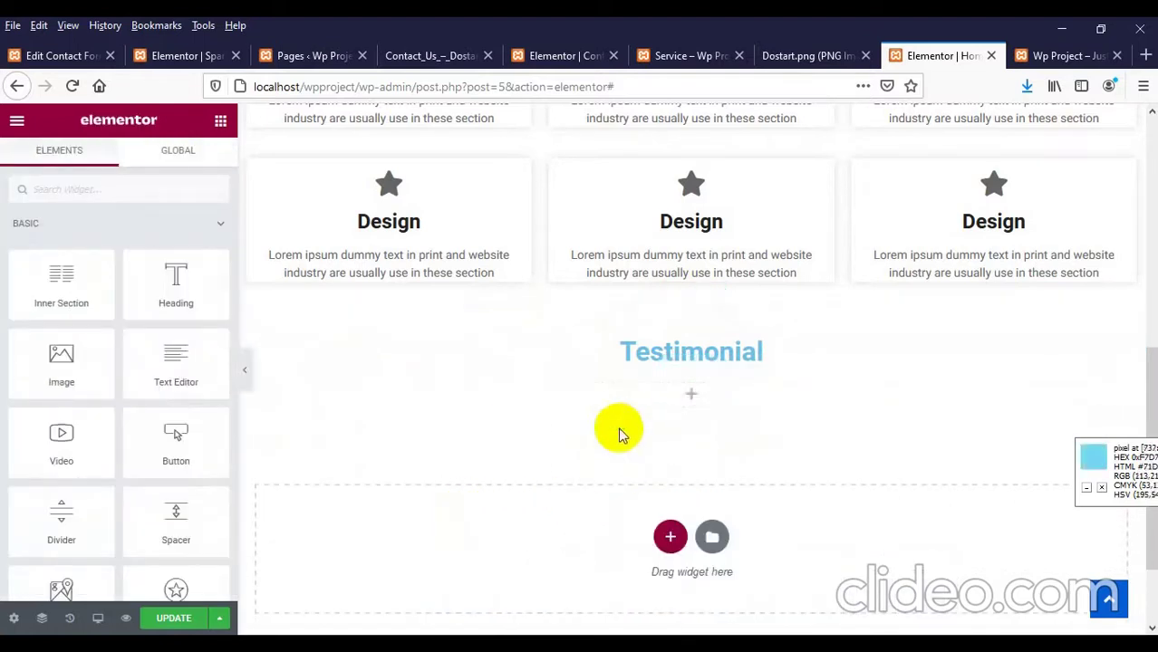
scroll(32, 340, down, 6)
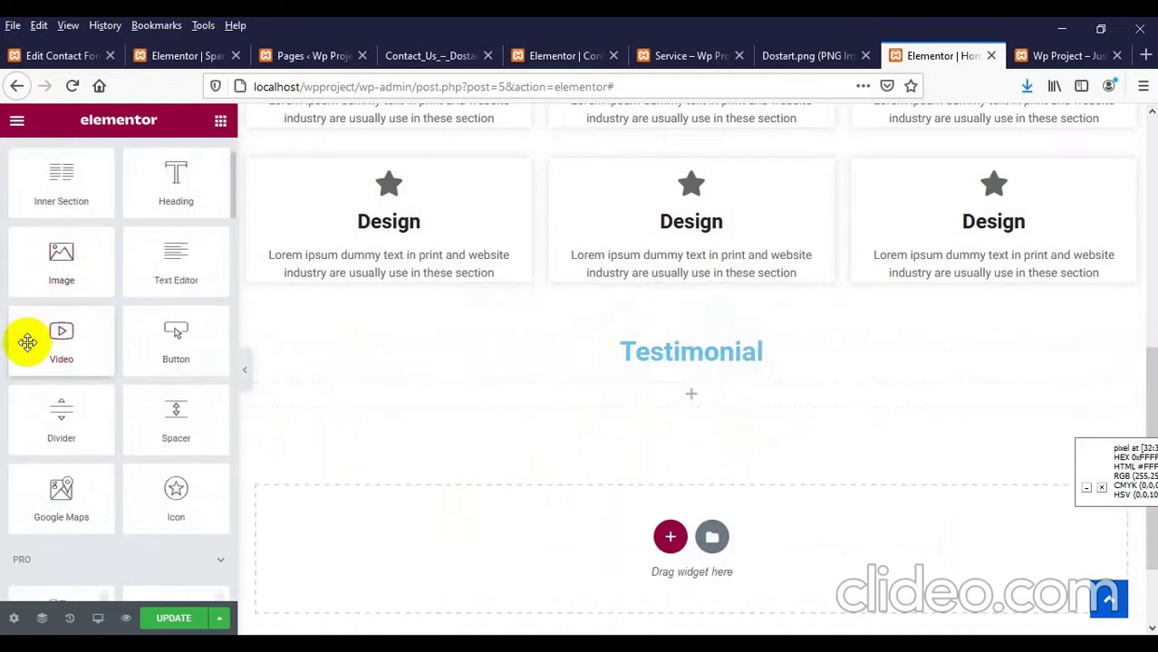
scroll(40, 342, down, 15)
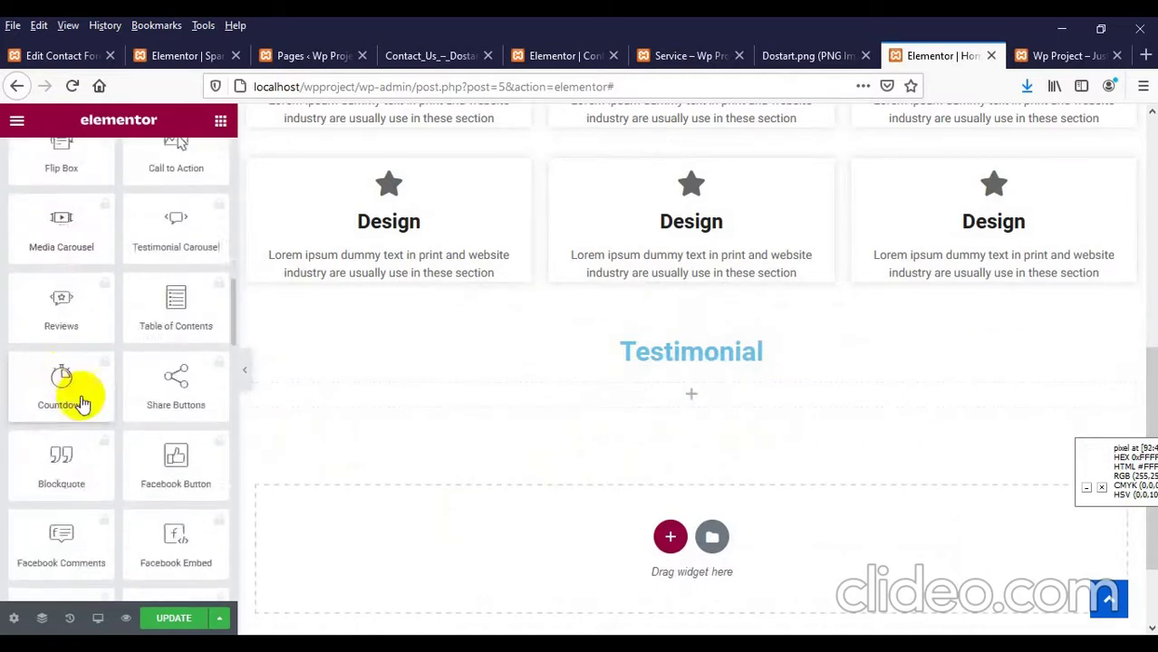
scroll(84, 412, down, 10)
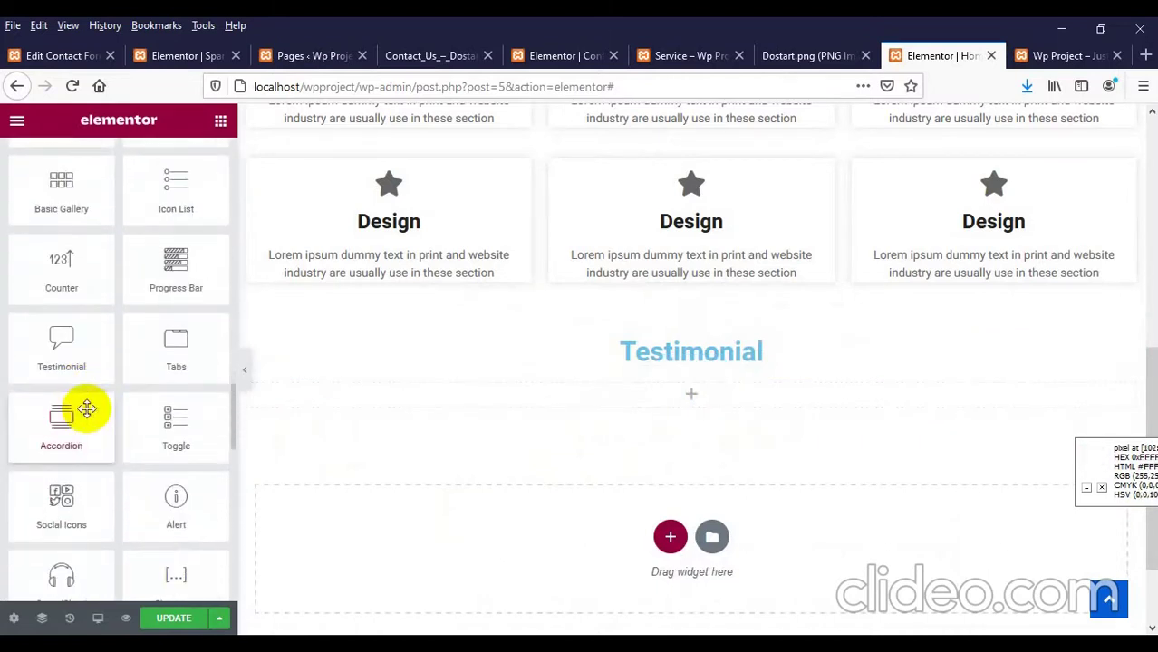
scroll(84, 405, down, 6)
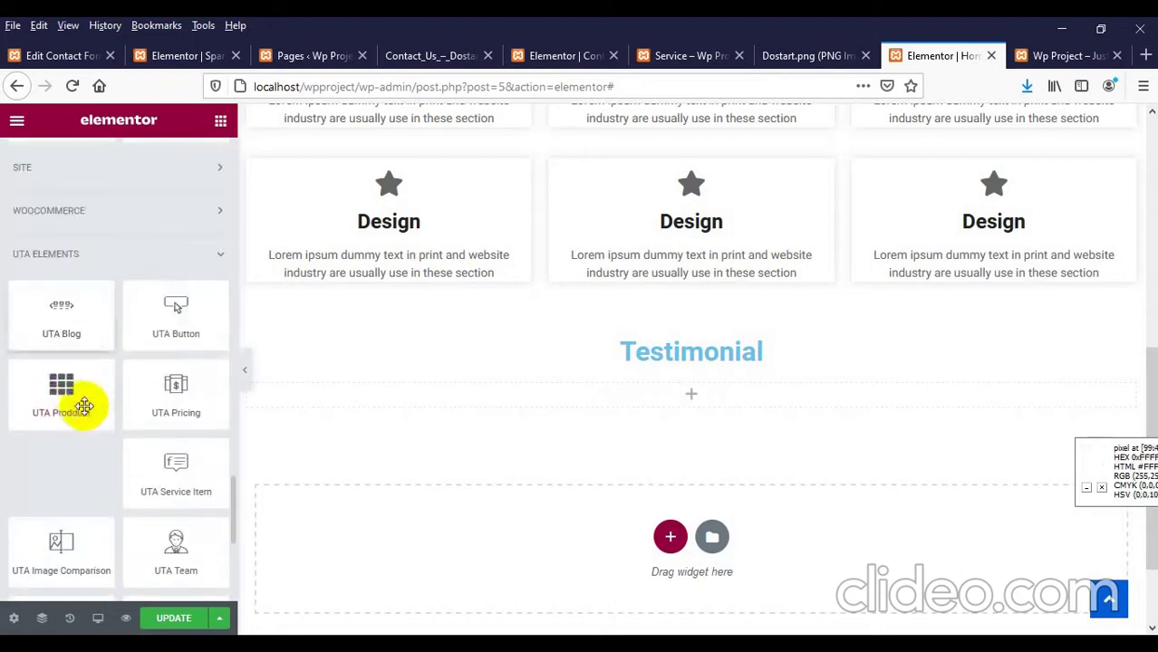
scroll(140, 312, down, 3)
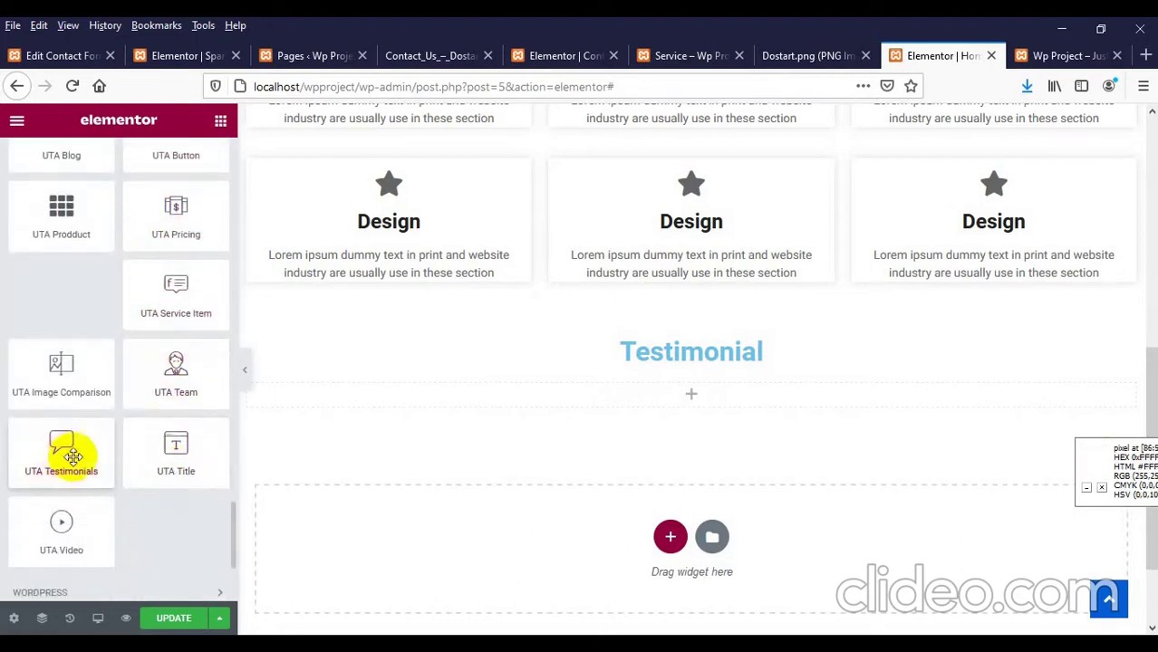
drag(63, 450, 666, 398)
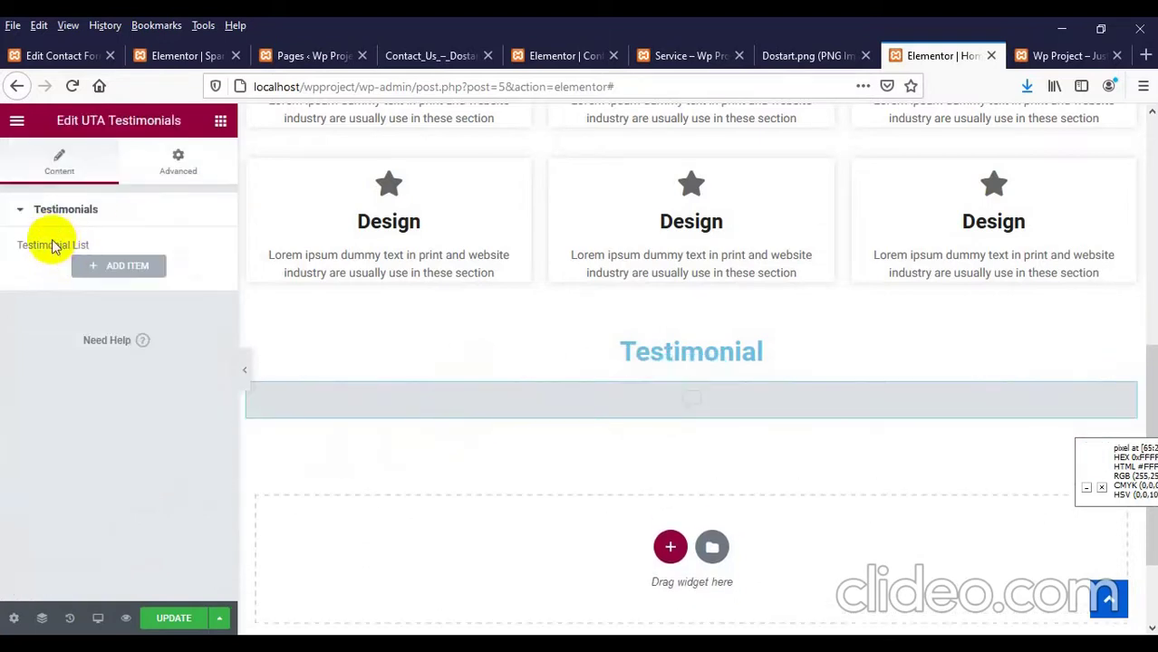
Step: Add a first testimonial with the smiling man's photo, a name and designation Teacher
click(115, 266)
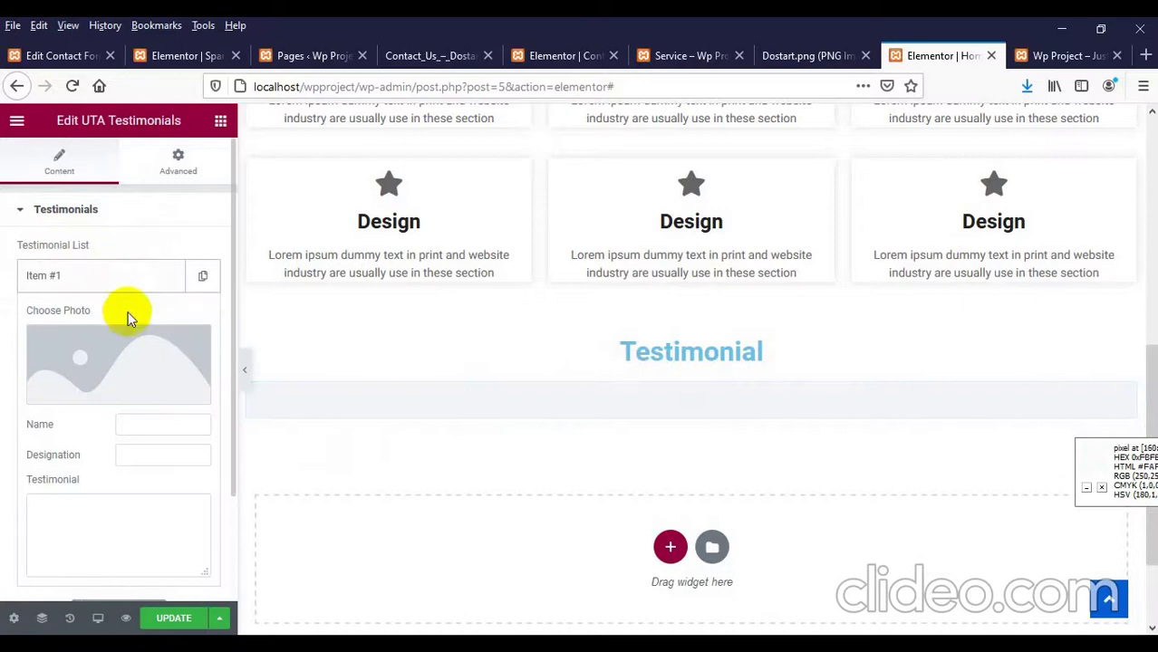
click(94, 346)
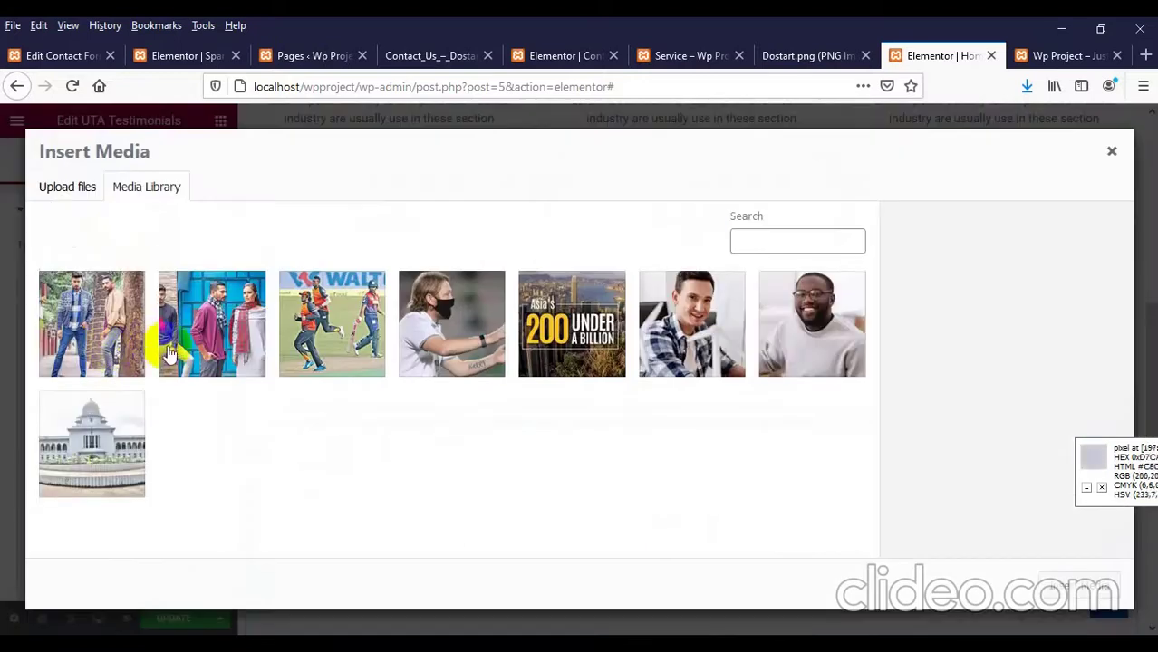
click(717, 319)
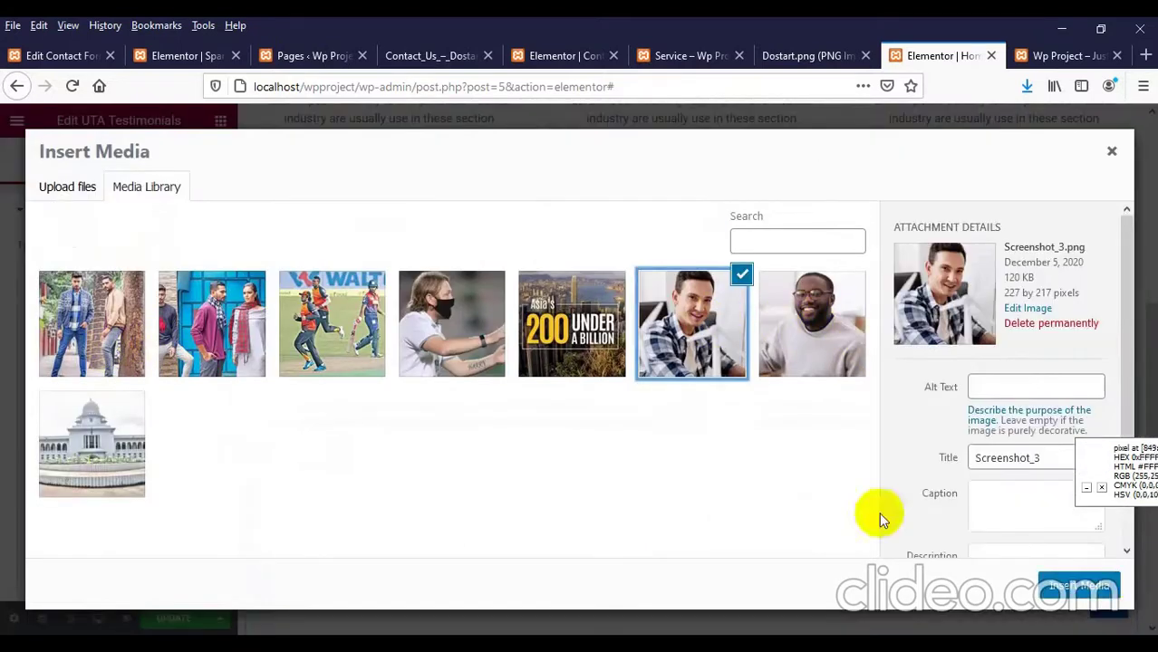
click(1080, 590)
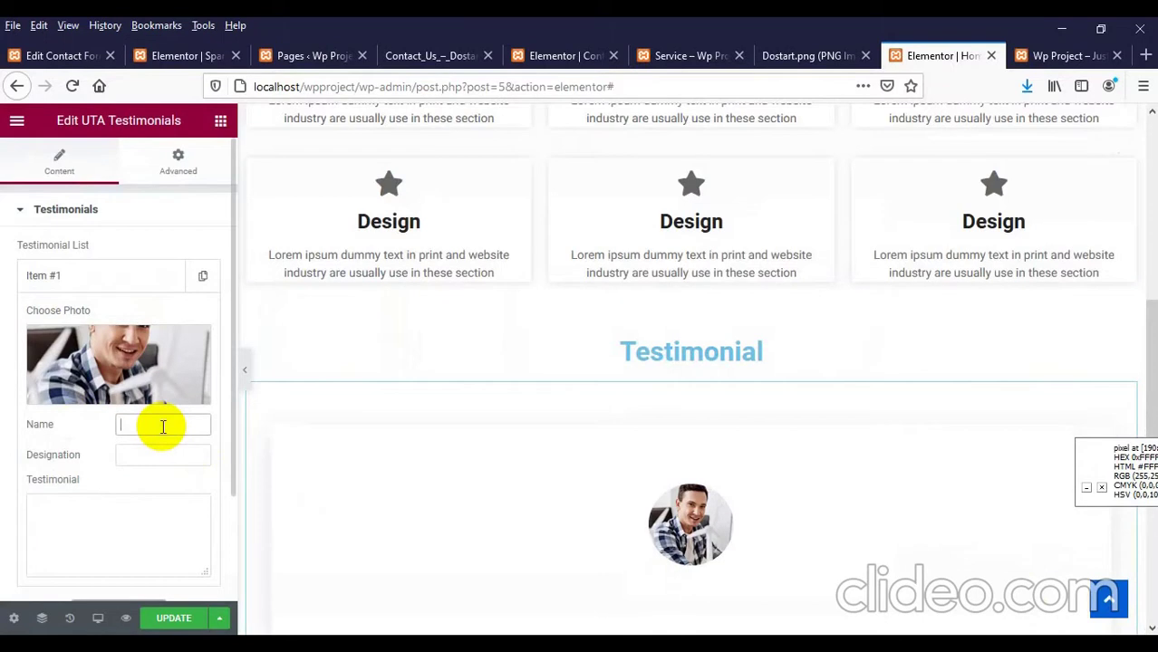
text(Sha)
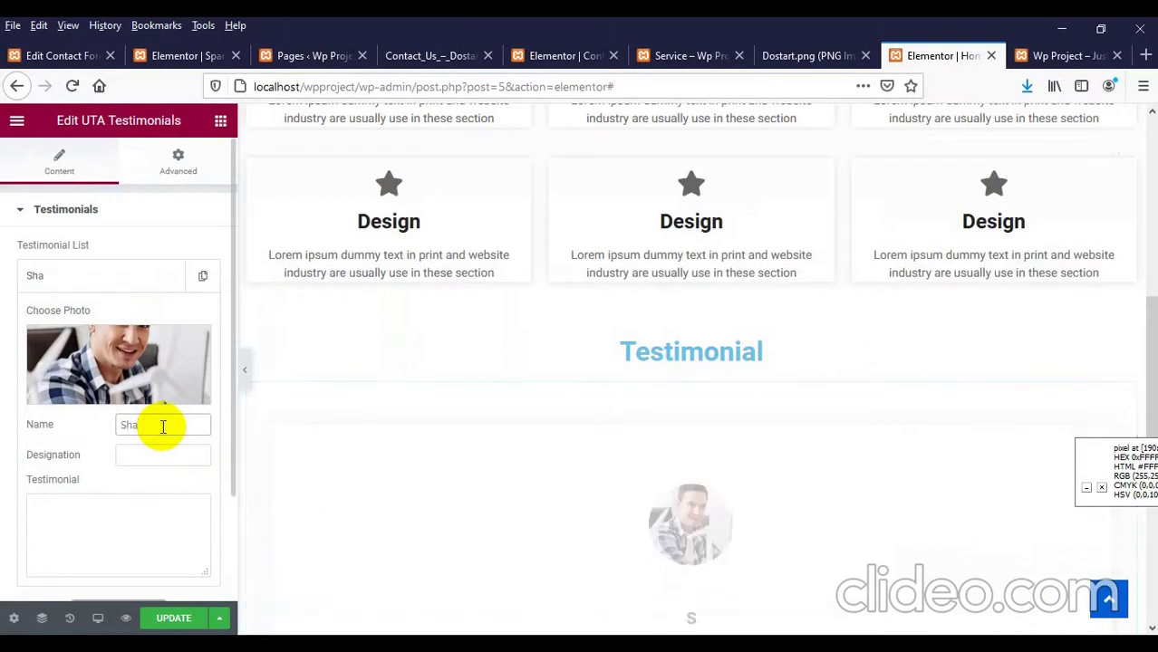
text(ne Watson)
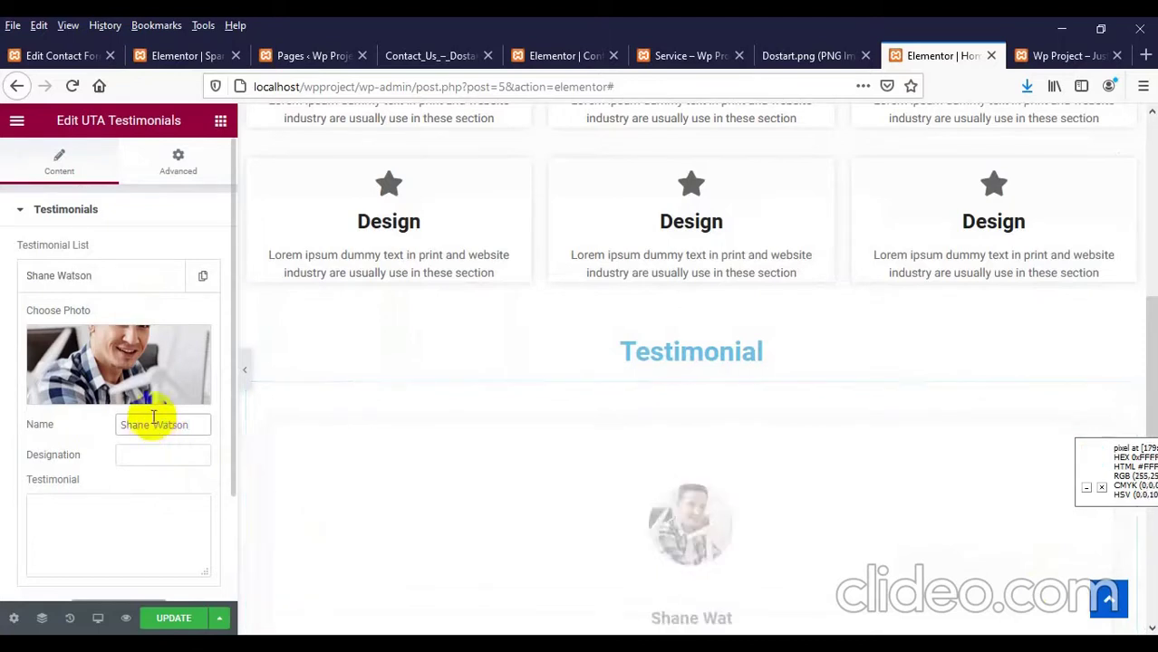
scroll(104, 365, down, 1)
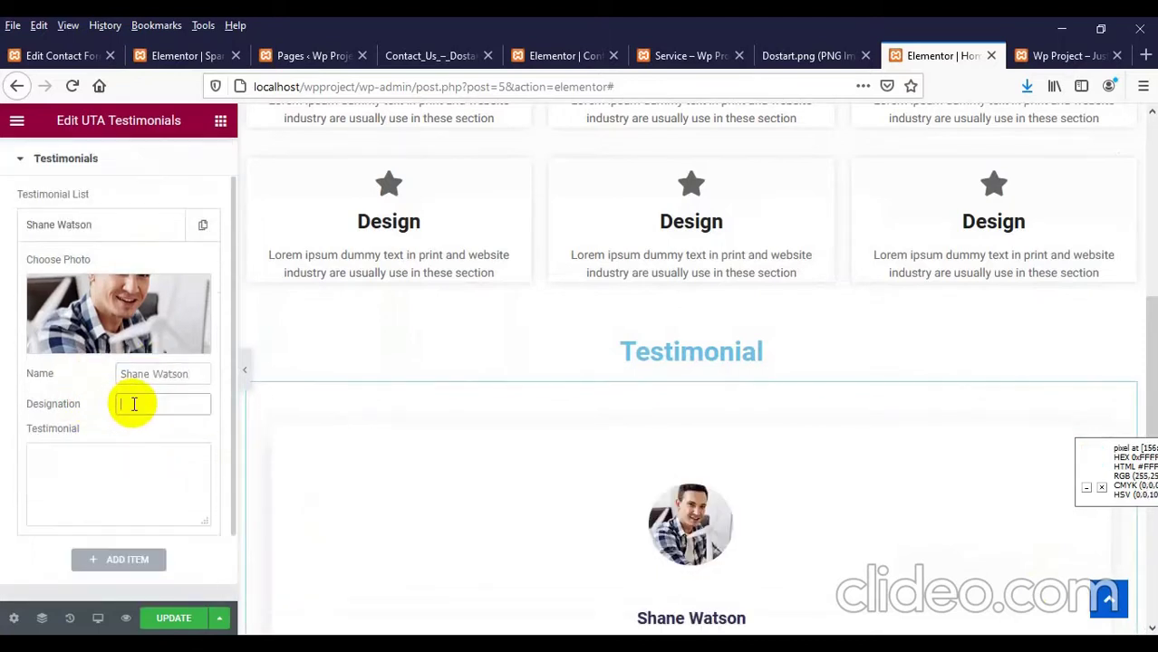
text(Teacher)
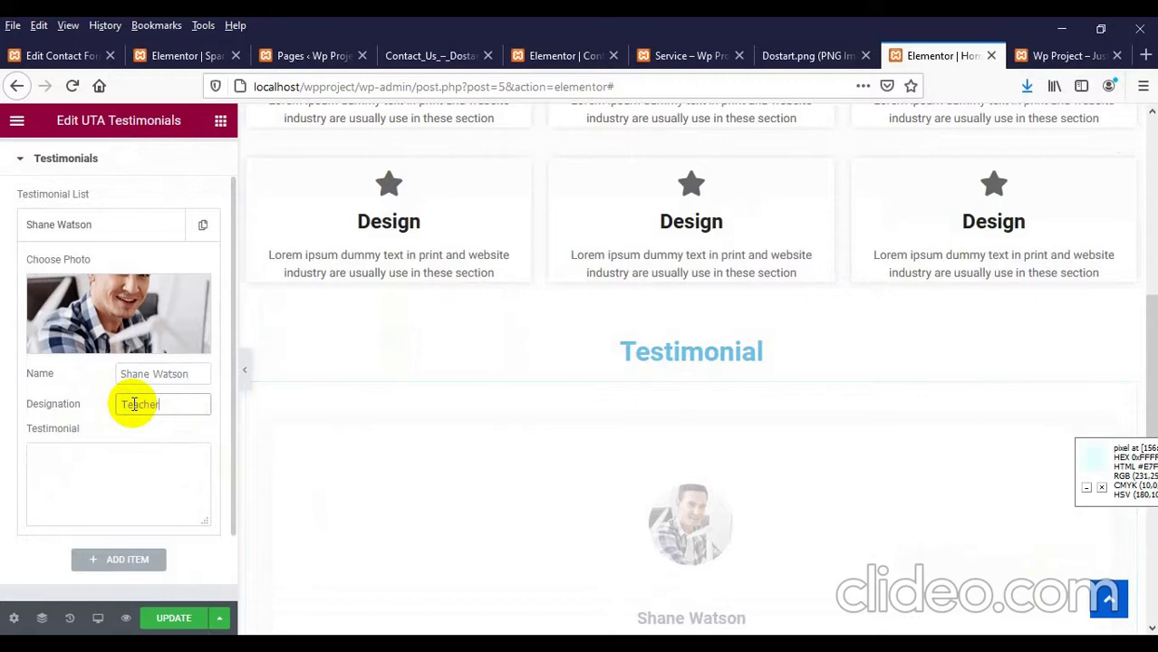
Step: Copy the About Our Company paragraph from the live site and paste it as the testimonial text
click(806, 55)
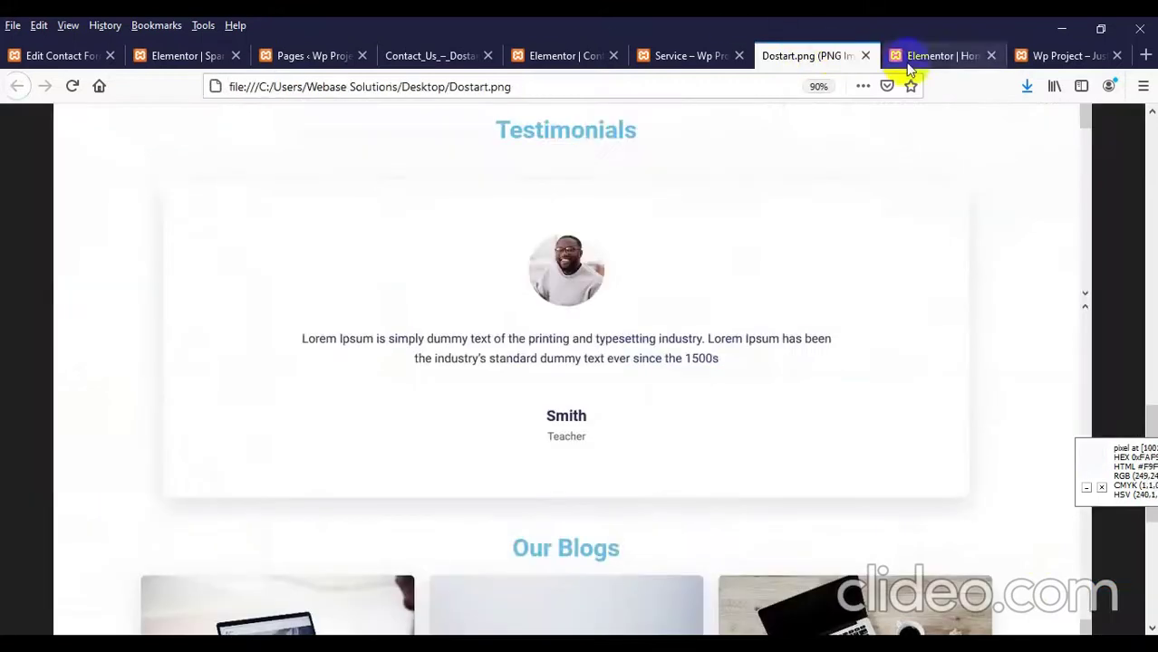
click(1059, 56)
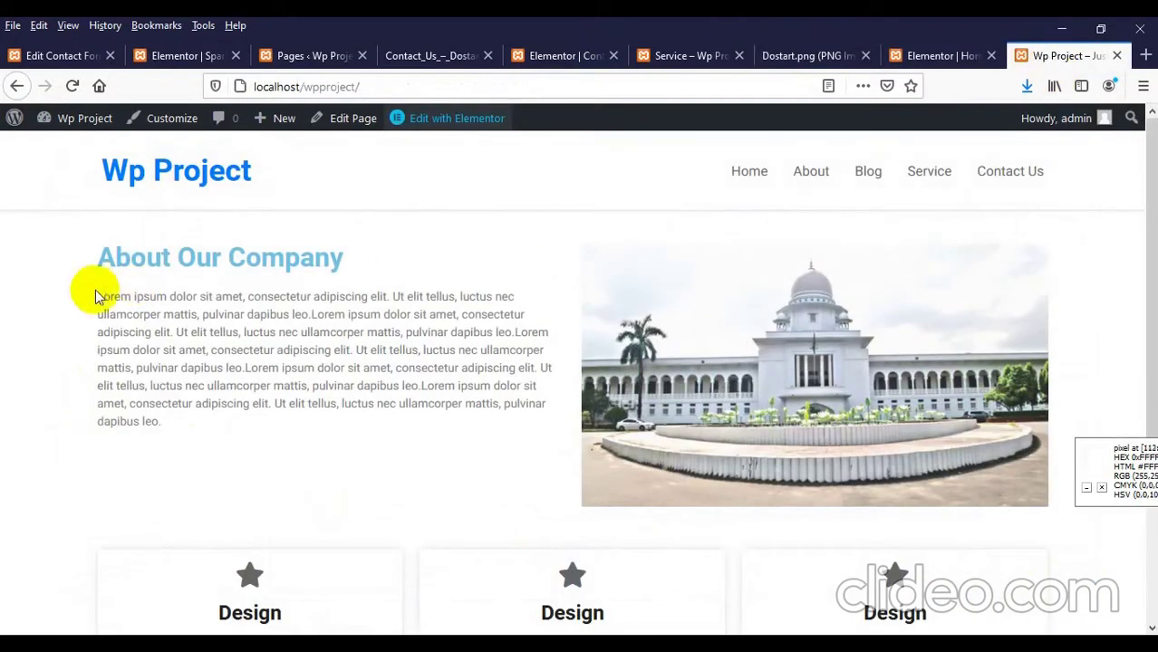
drag(95, 292, 235, 354)
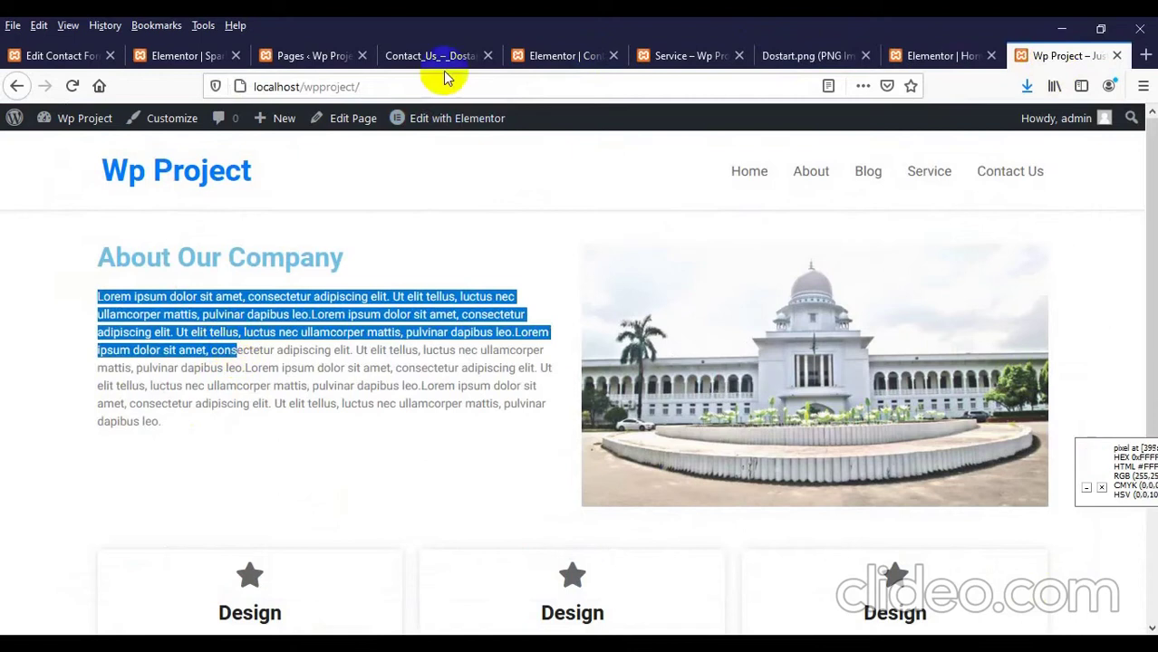
click(895, 55)
text(Lorem ipsum dolor sit amet, consectetur adipiscing elit. Ut elit tellus, luctus nec ullamcorper mattis, pulvinar dapibus leo.Lorem ipsum dolor sit amet, consectetur adipiscing elit. Ut elit tellus, luctus nec ullamcorper mattis, pulvinar dapibus leo Lorem ipsum dolor sit amet, cons)
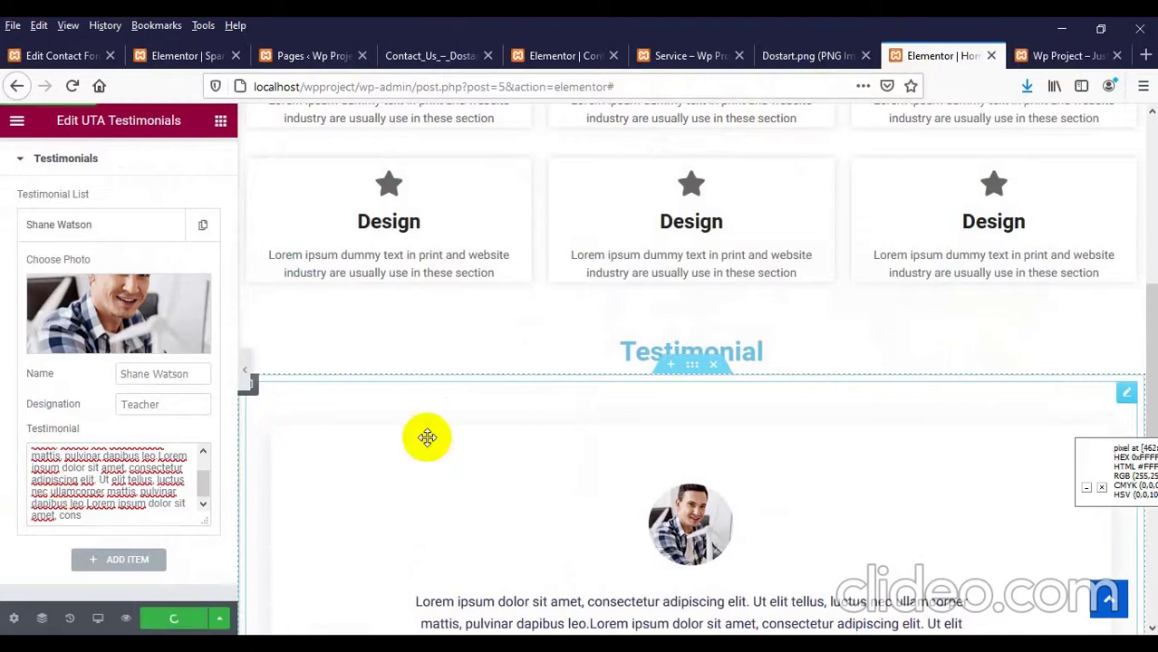
Step: Reload the live site to check the new testimonial, then switch to the Contact page editor
scroll(426, 437, down, 1)
click(1067, 55)
right_click(435, 231)
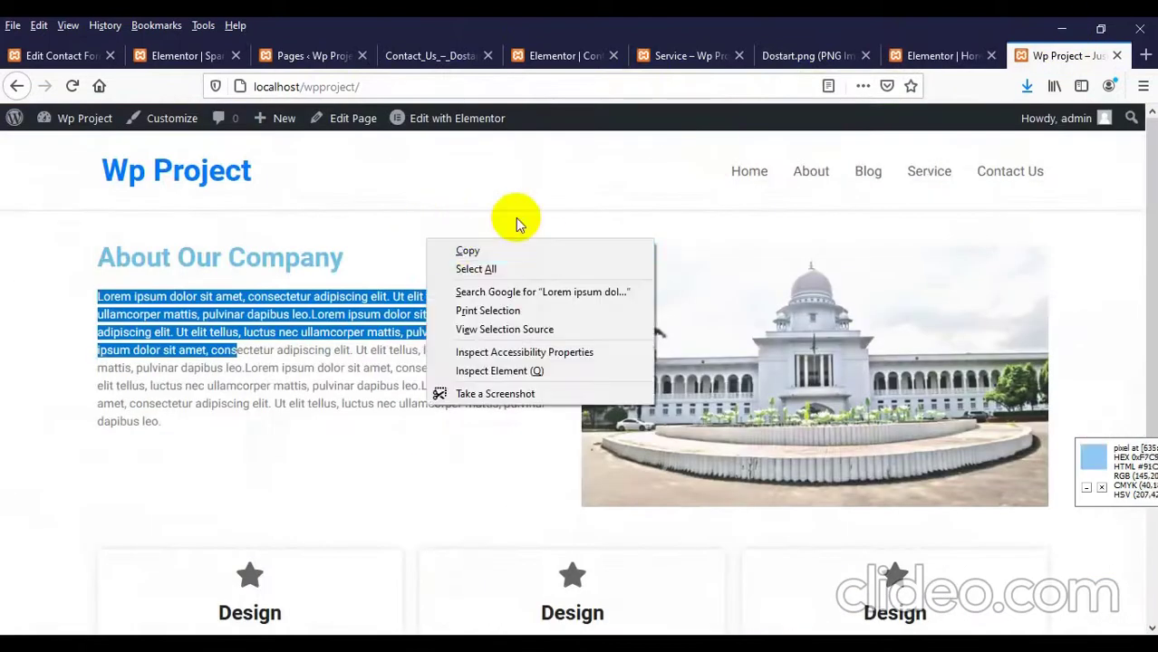
click(182, 184)
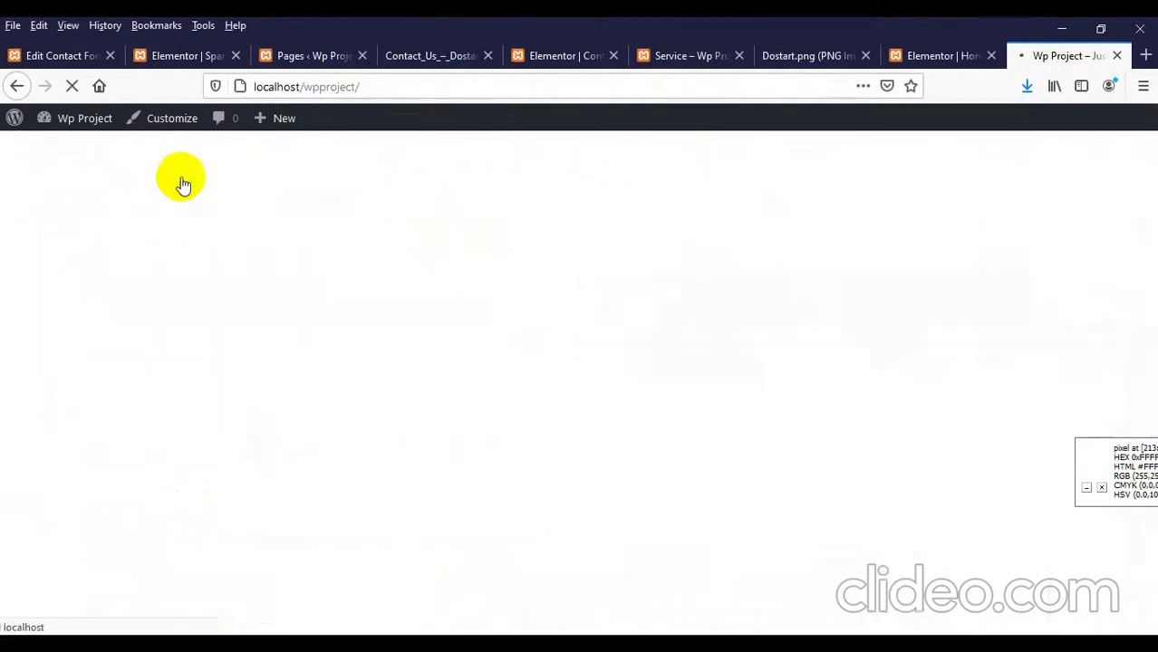
scroll(413, 418, down, 10)
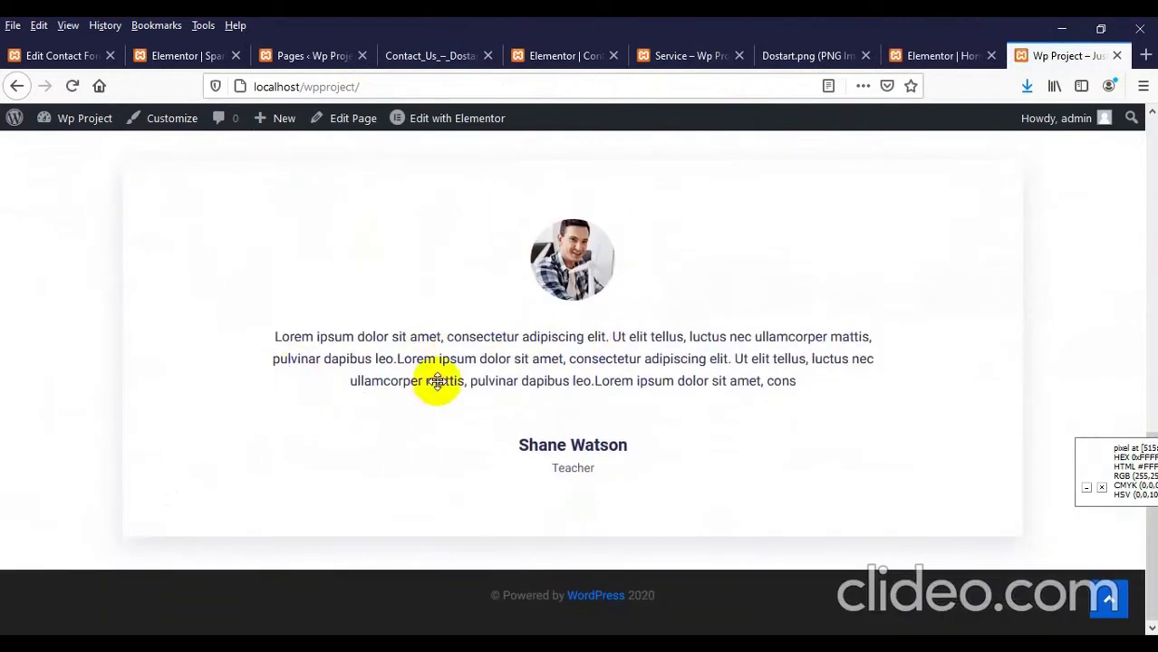
scroll(584, 444, up, 3)
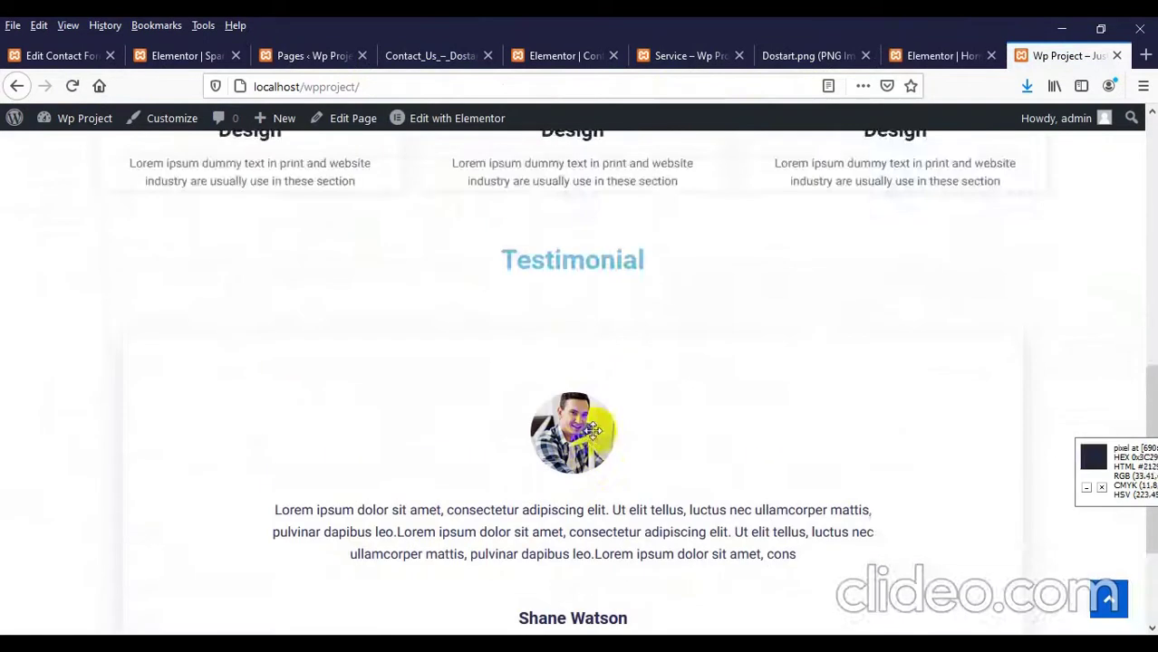
scroll(590, 425, down, 3)
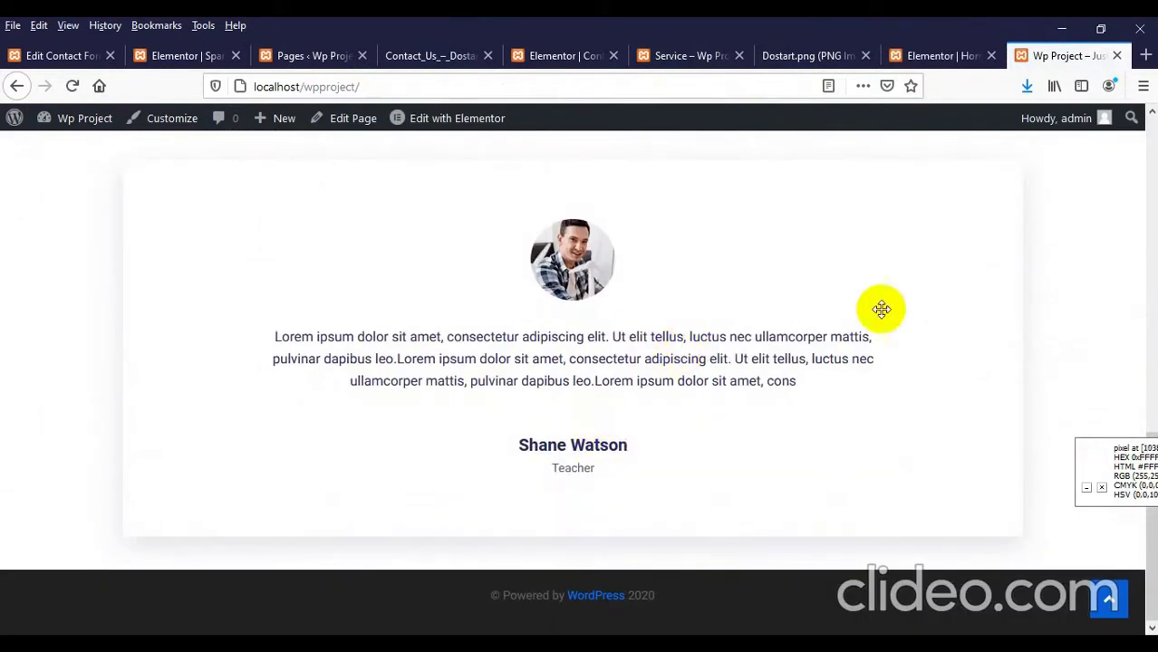
click(581, 55)
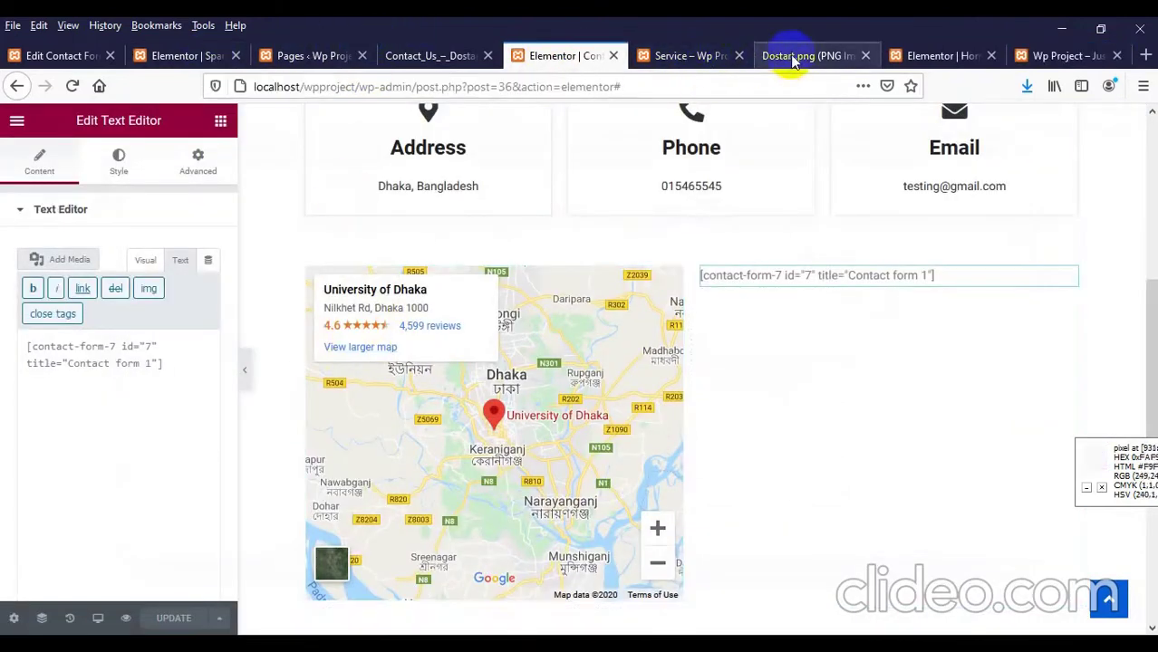
Step: Duplicate the first testimonial and give the copy a different person's name
click(915, 57)
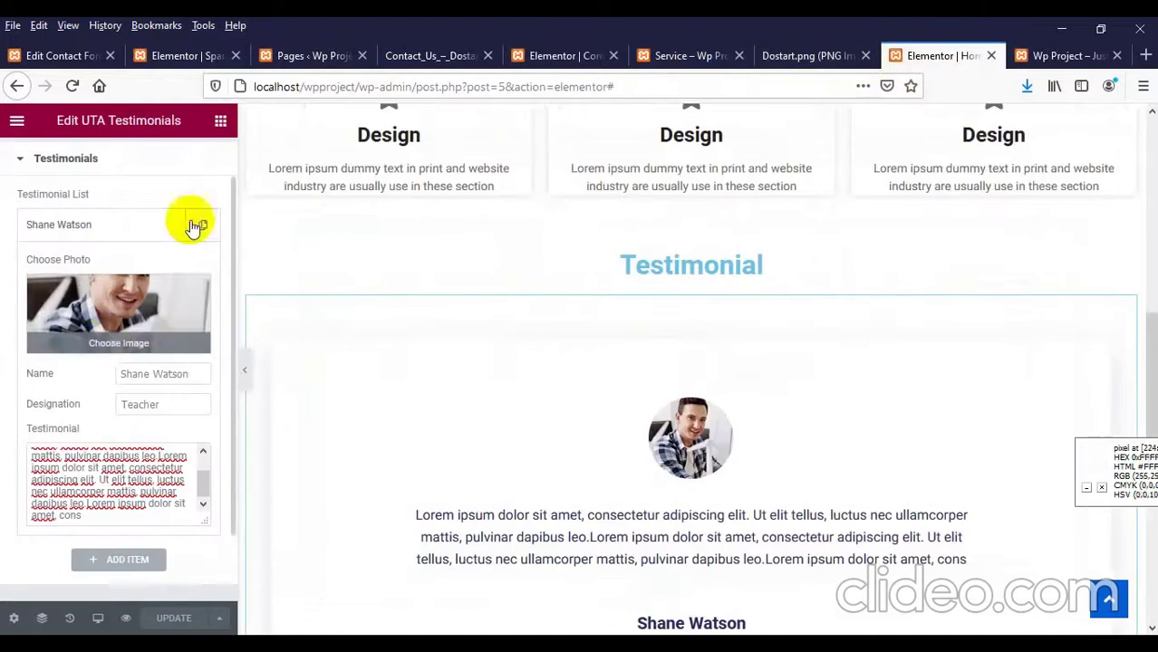
click(140, 225)
click(201, 225)
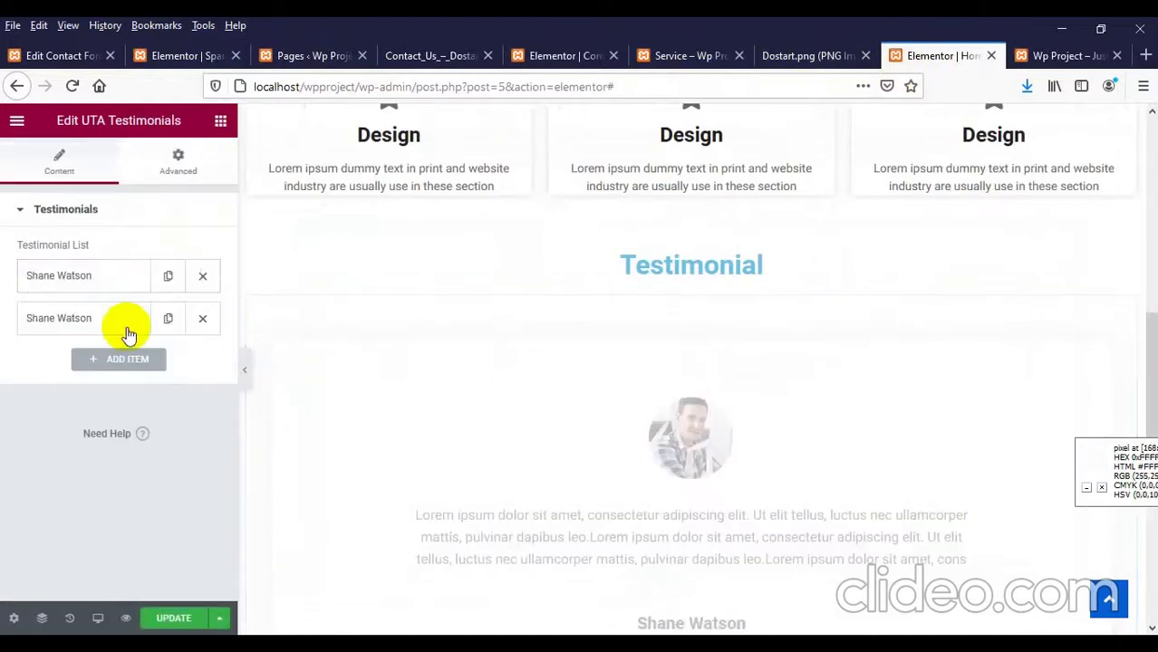
click(63, 330)
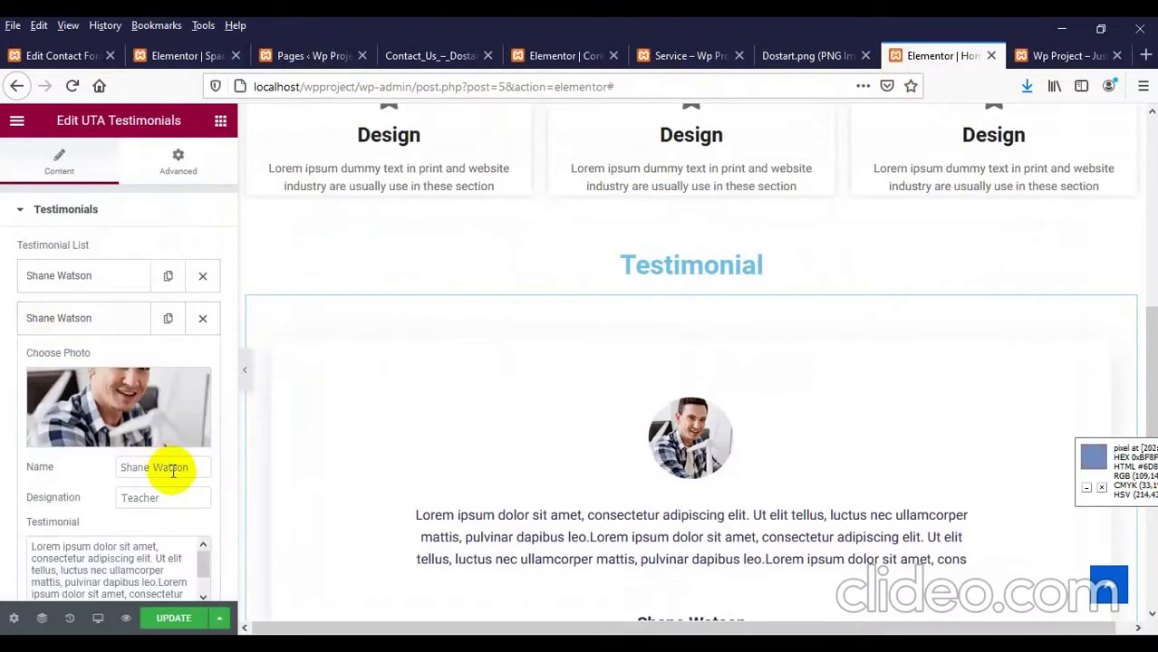
drag(200, 466, 39, 460)
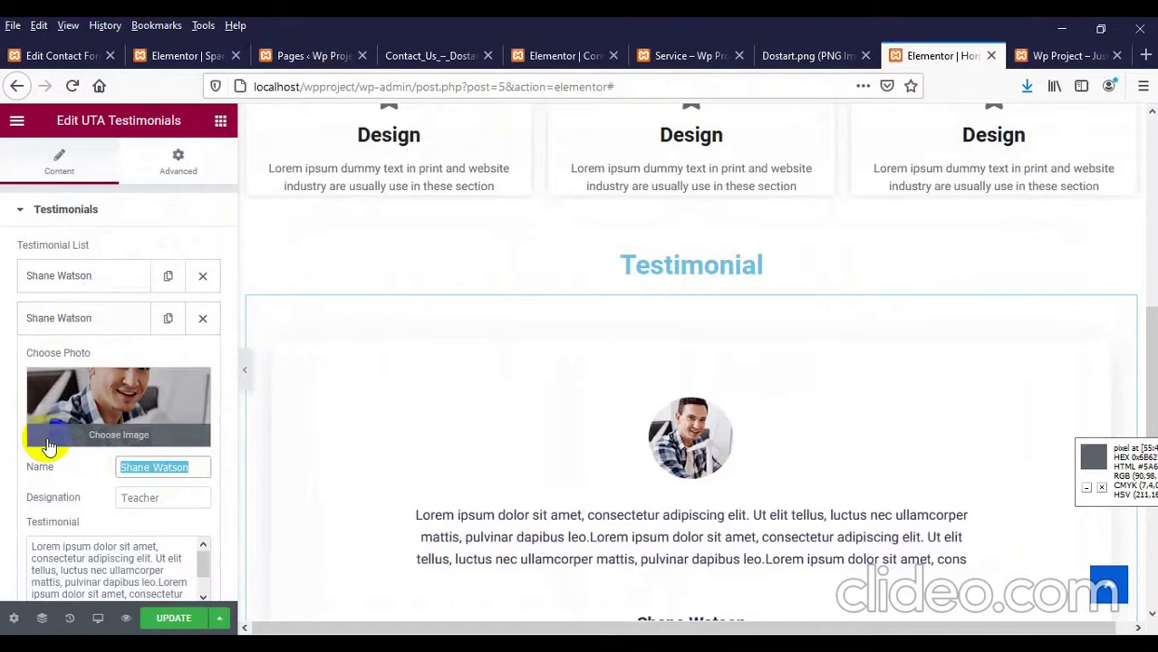
text(David Wa)
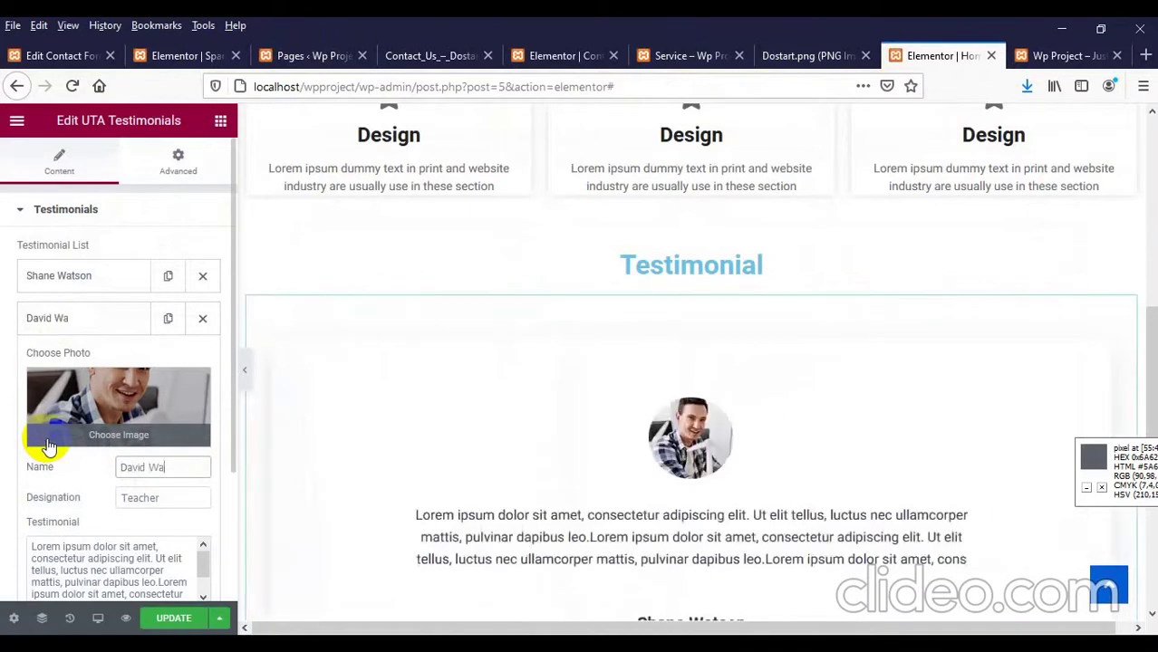
text(rner)
Step: Change the second testimonial's designation to Cricketer, save, and reload the live site
drag(176, 497, 78, 503)
text(Crickete)
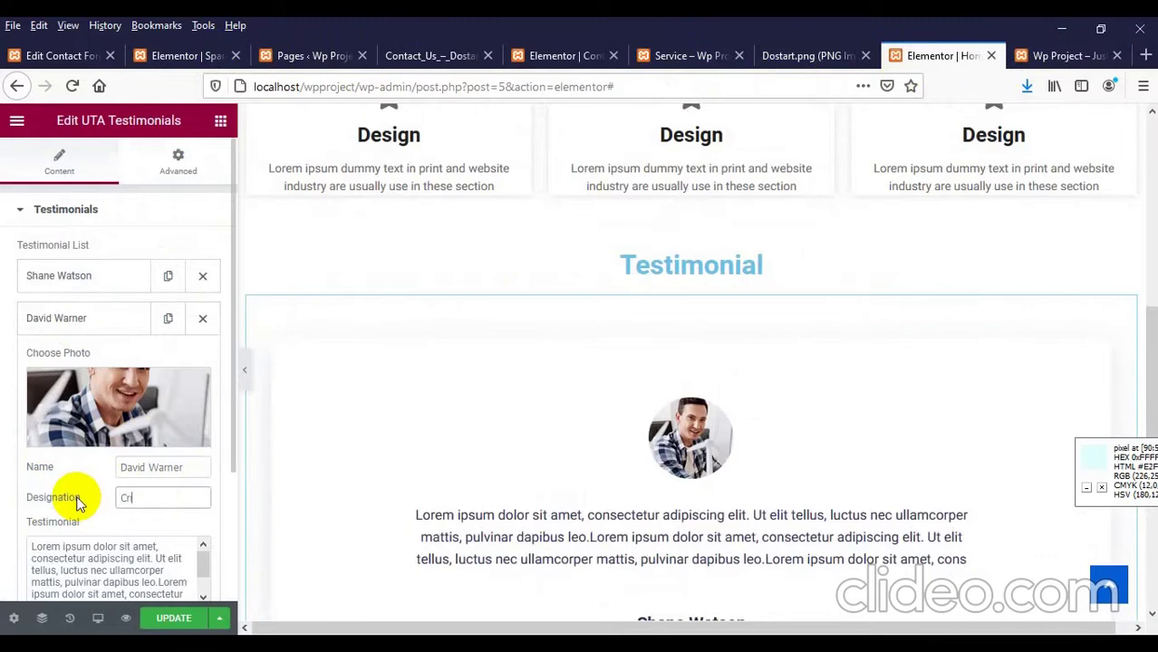
text(r)
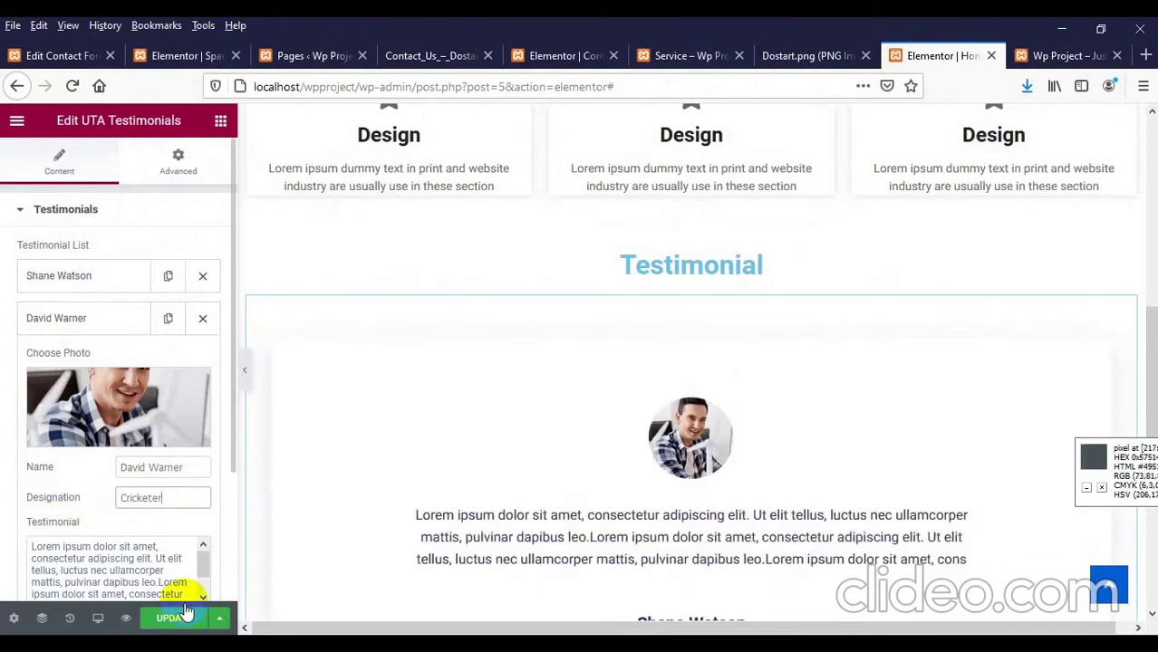
click(174, 618)
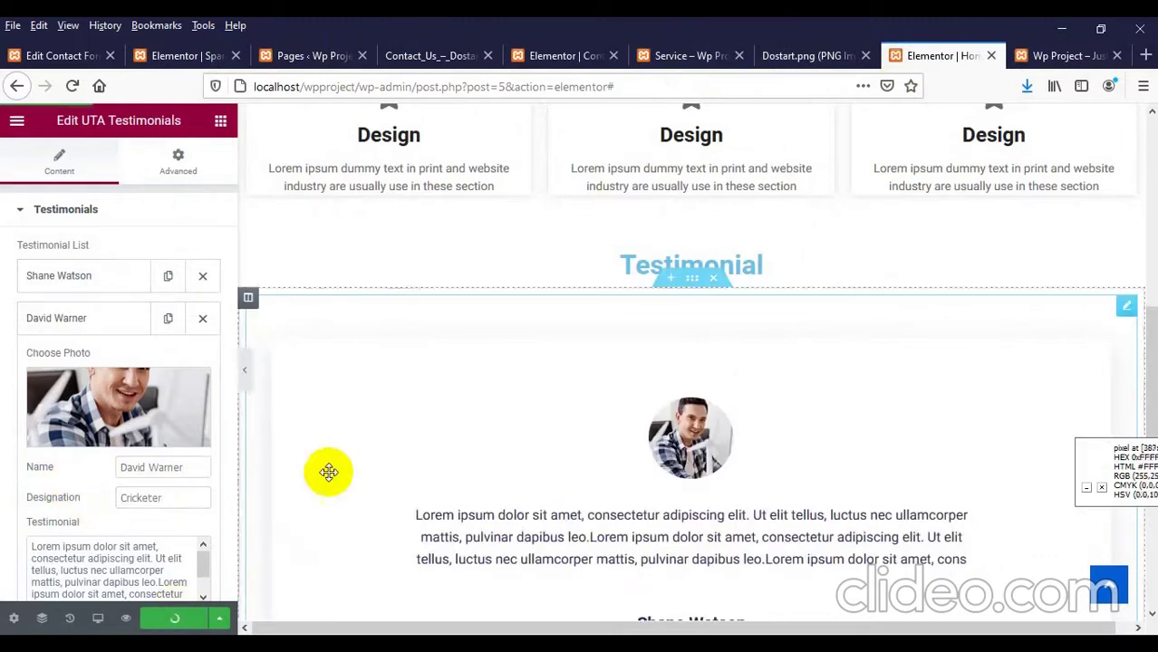
click(1056, 55)
right_click(403, 203)
click(523, 222)
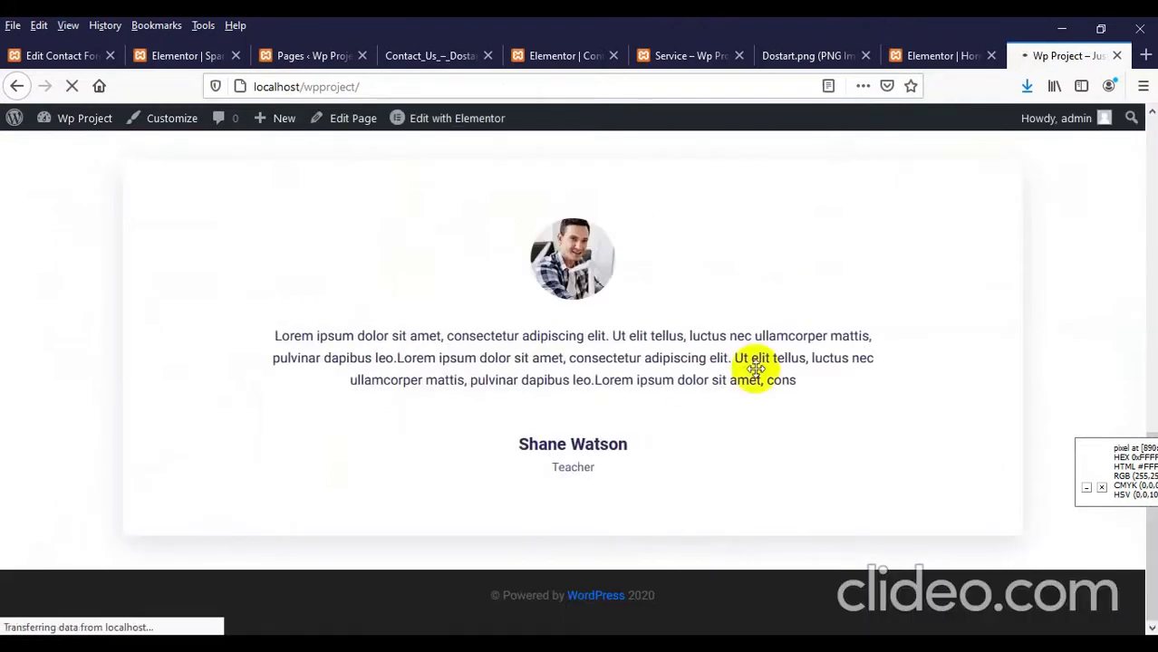
Step: Replace the second testimonial's photo with Screenshot_1 and reload the live site to check it
click(897, 56)
click(92, 398)
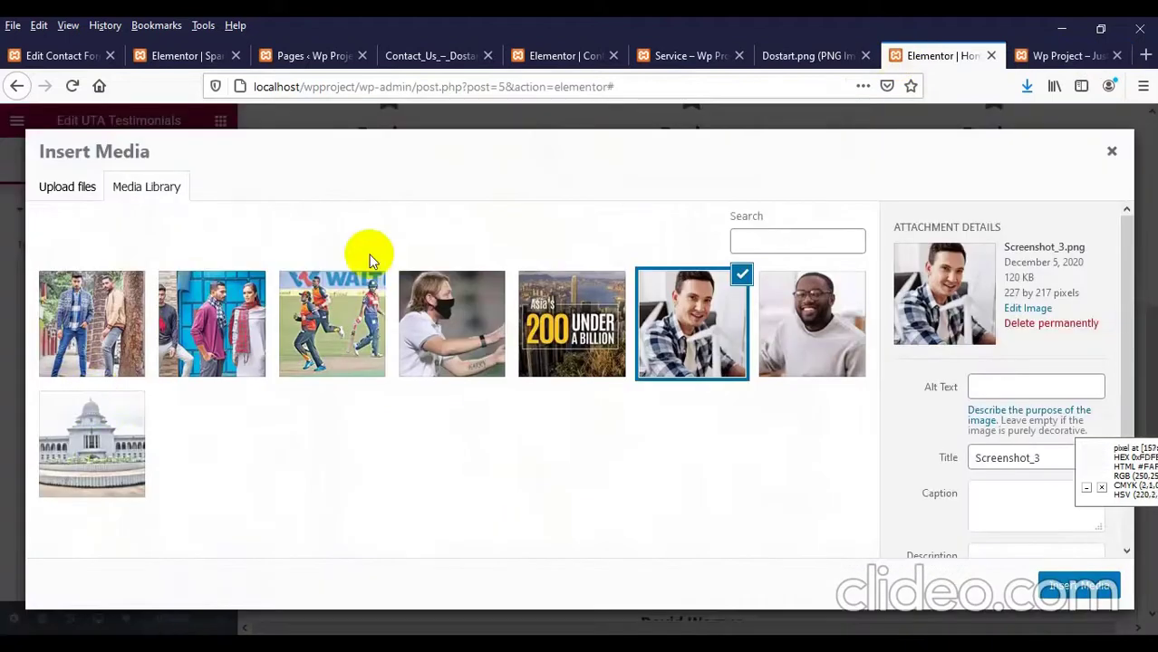
click(464, 333)
click(829, 328)
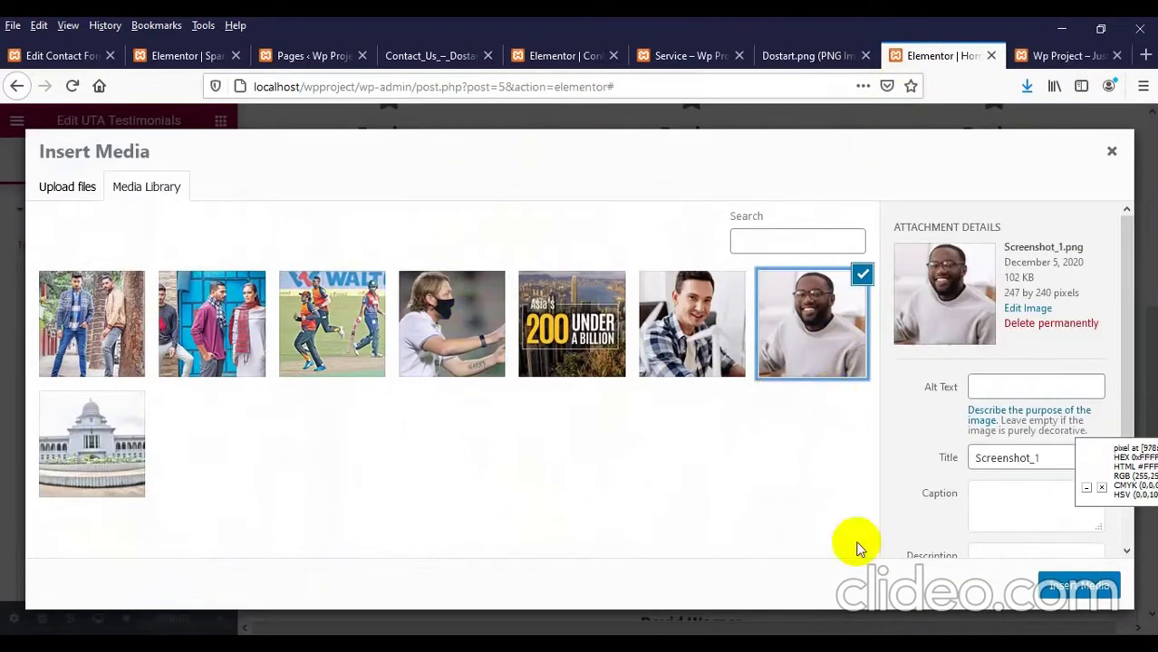
click(1072, 600)
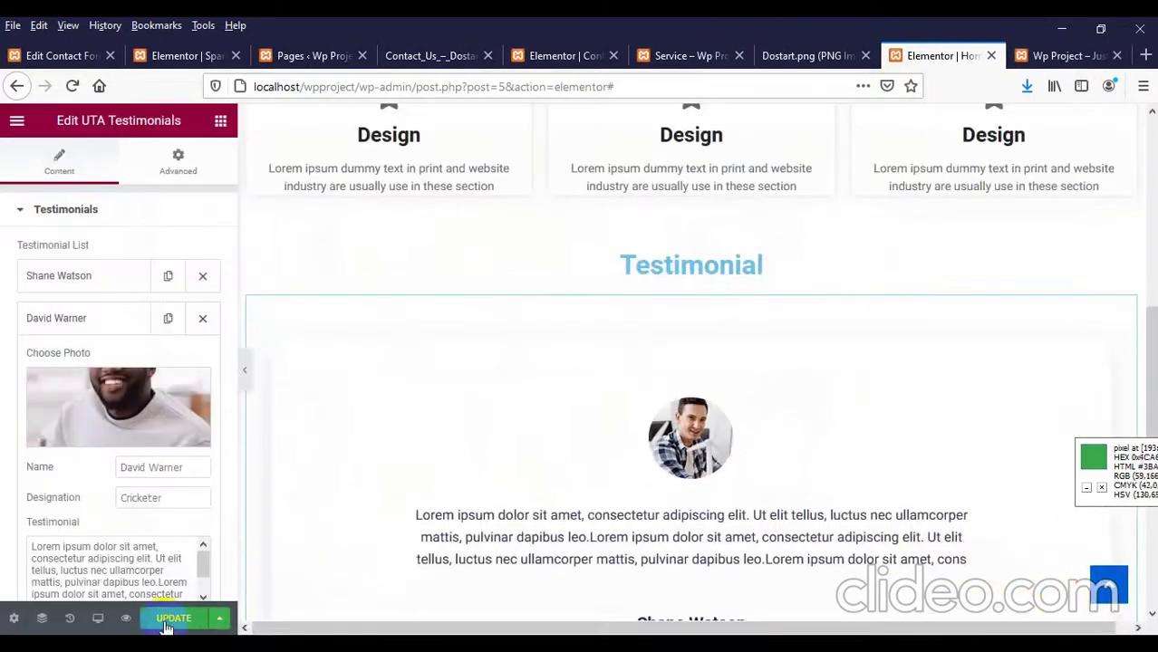
click(1067, 55)
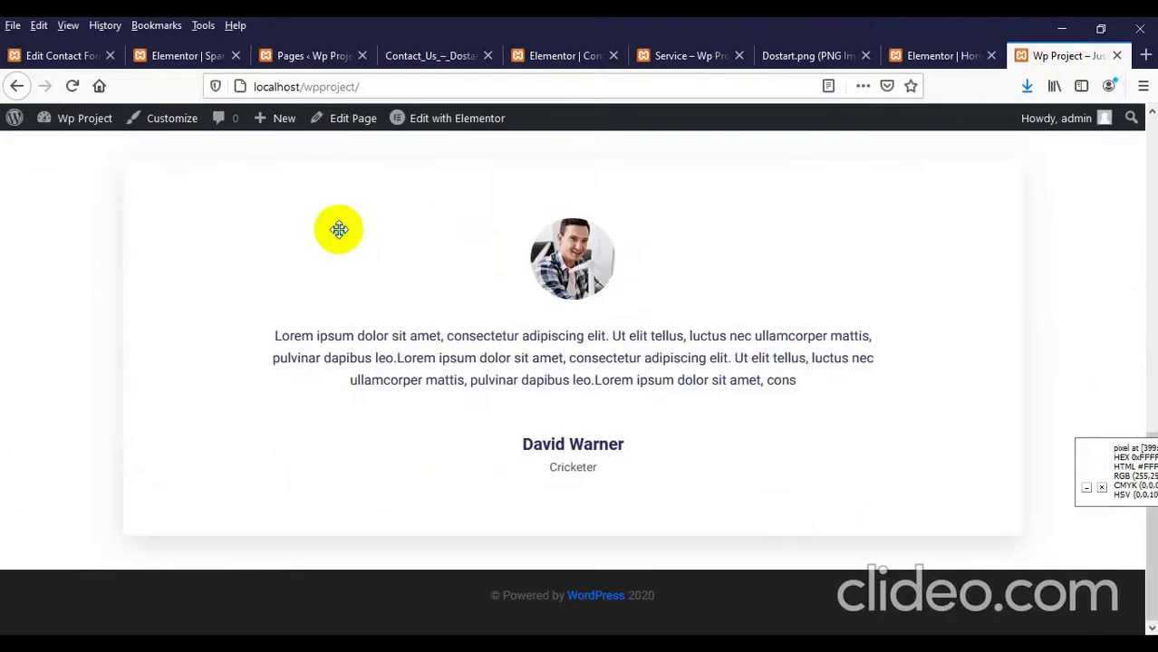
right_click(343, 234)
click(459, 250)
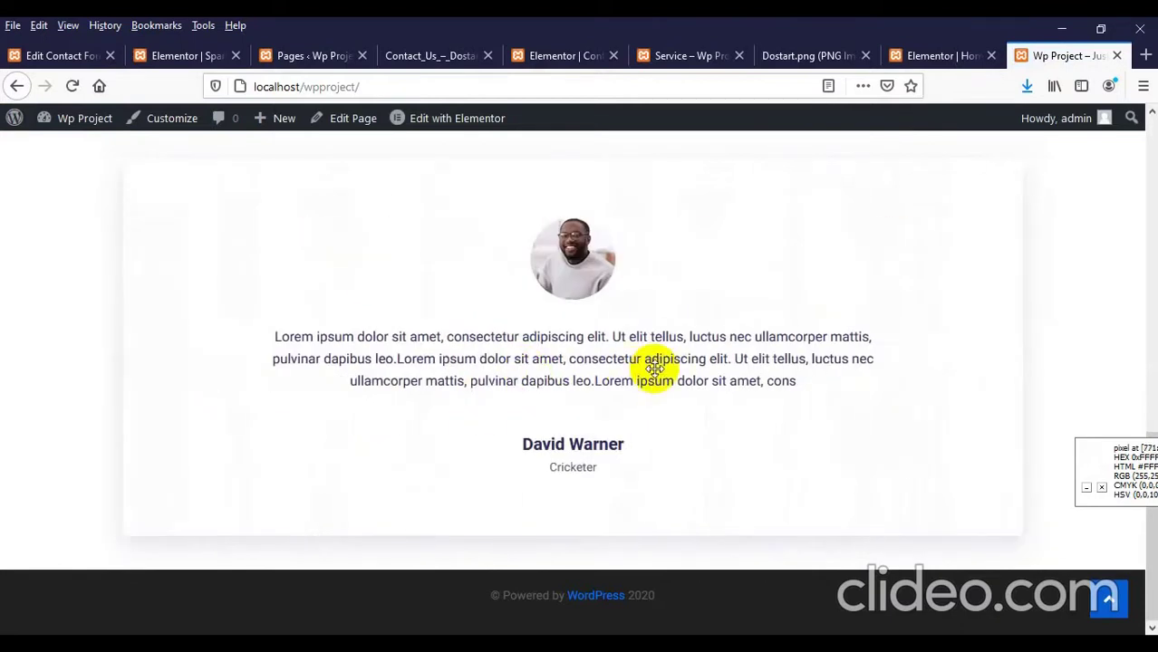
scroll(697, 388, up, 2)
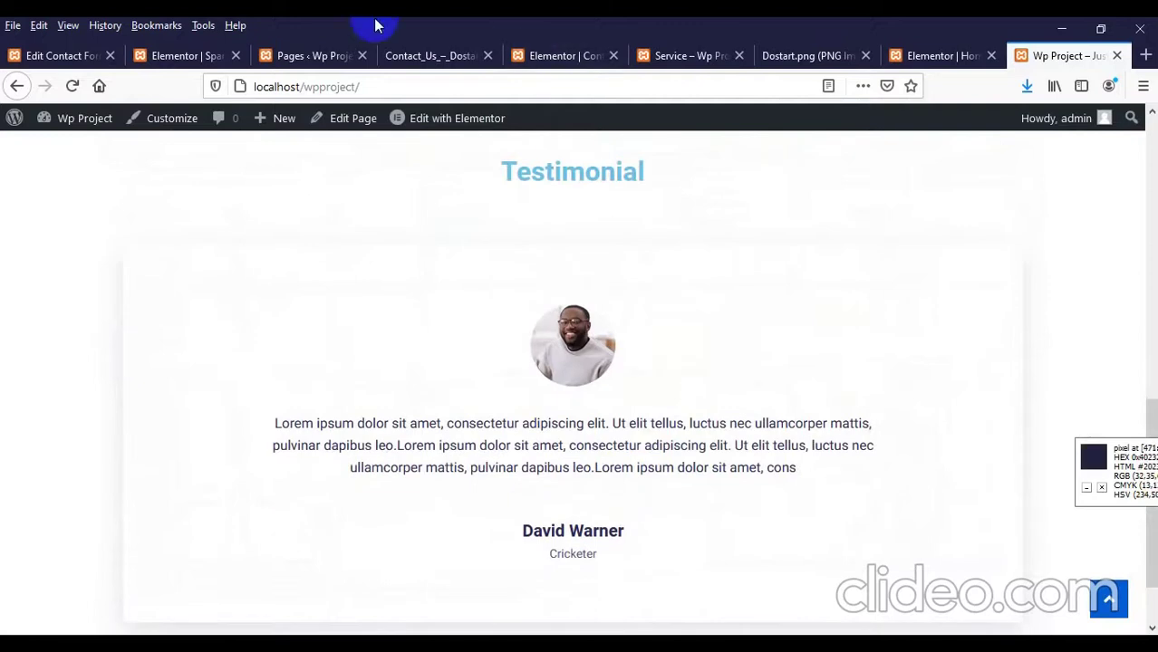
Step: Review the Contact Us and Dostart.png reference designs
click(419, 46)
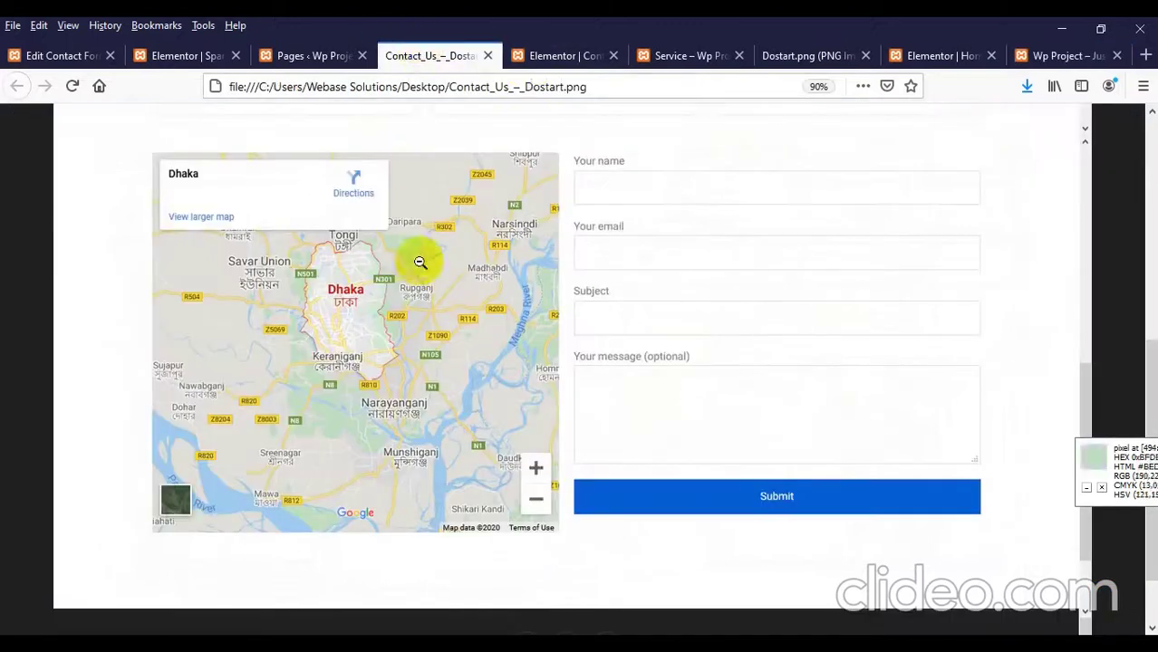
click(491, 56)
click(685, 55)
scroll(513, 328, down, 6)
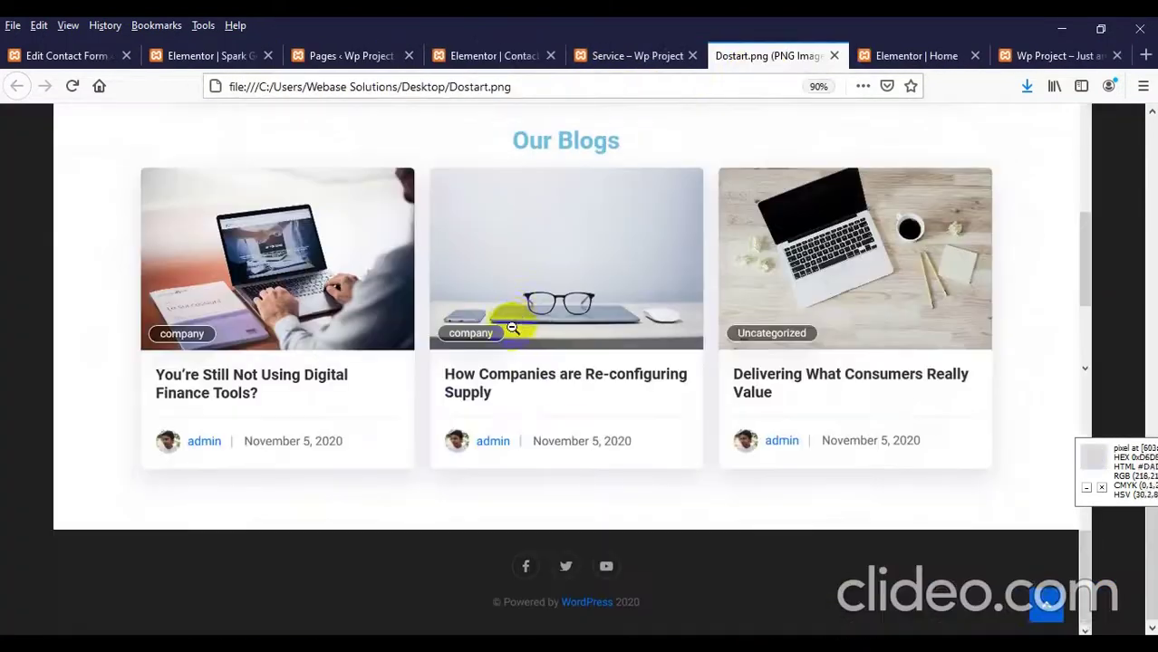
scroll(46, 362, up, 2)
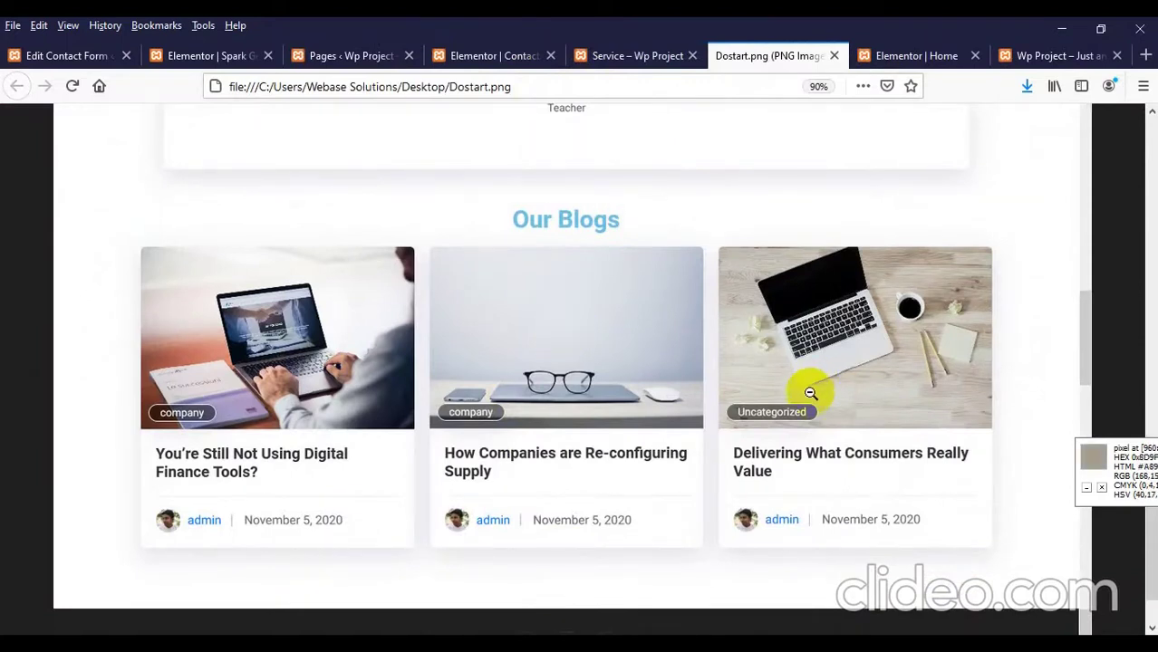
Step: Add a new single-column section at the bottom of the page in Elementor
click(883, 56)
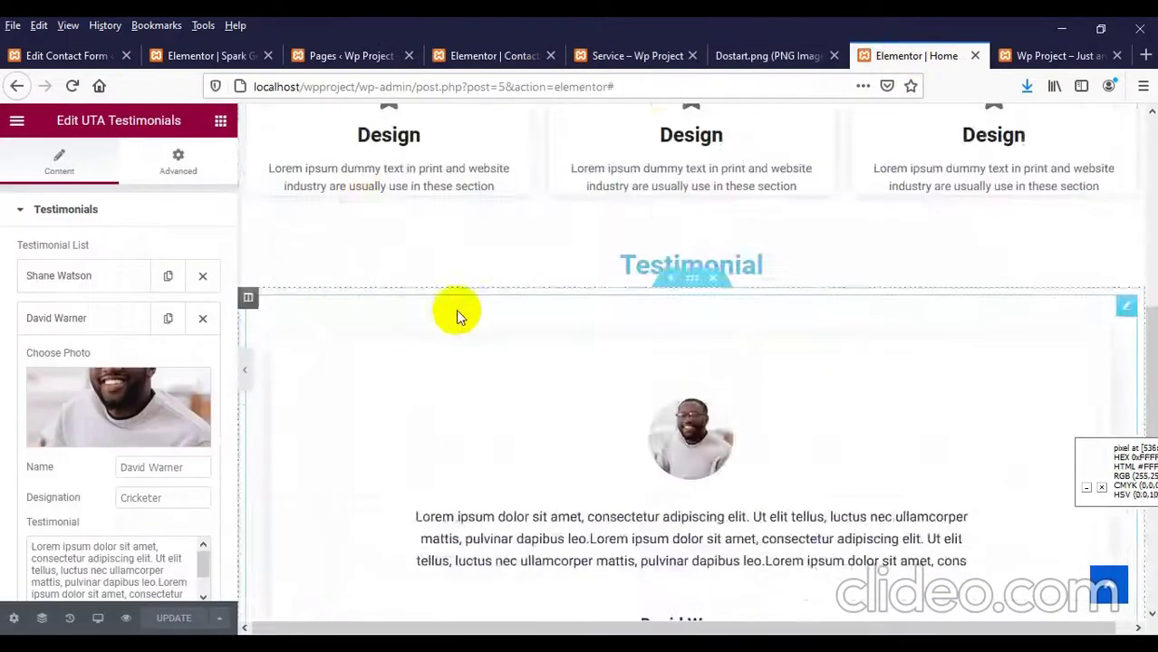
scroll(456, 309, down, 5)
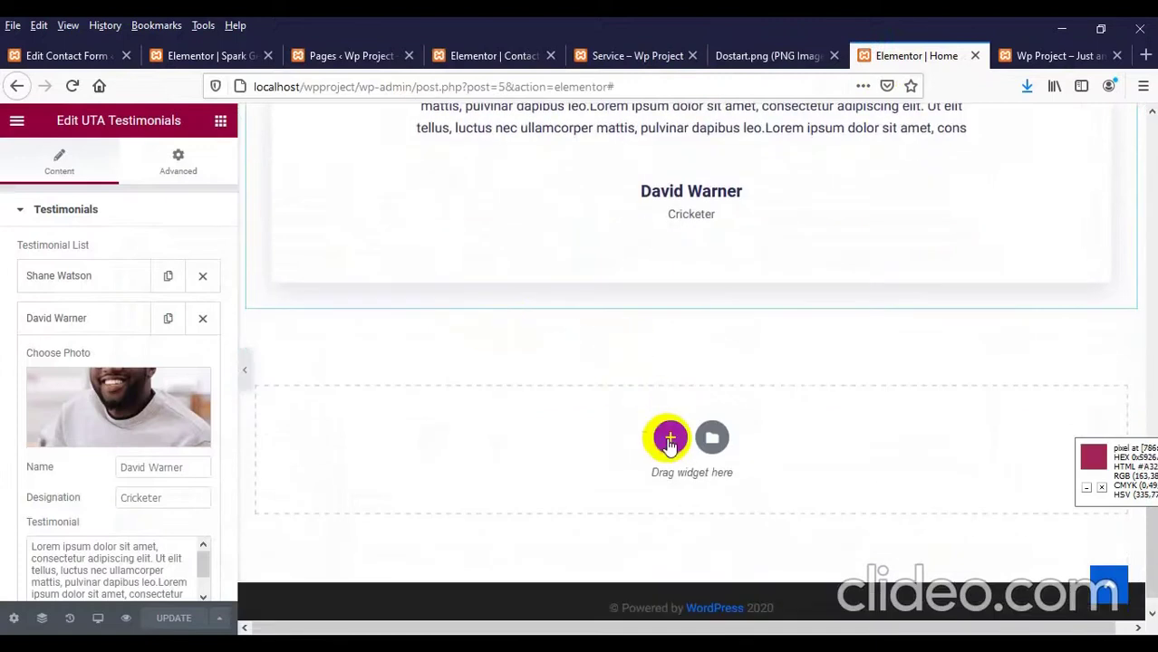
click(669, 441)
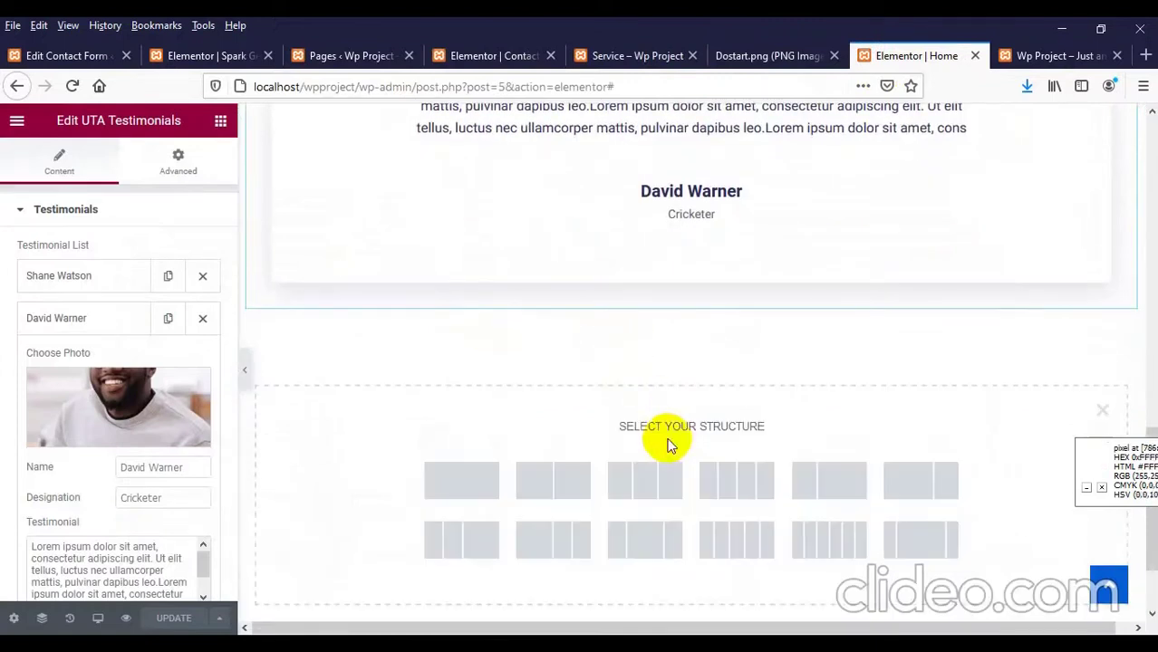
click(475, 481)
scroll(722, 272, up, 4)
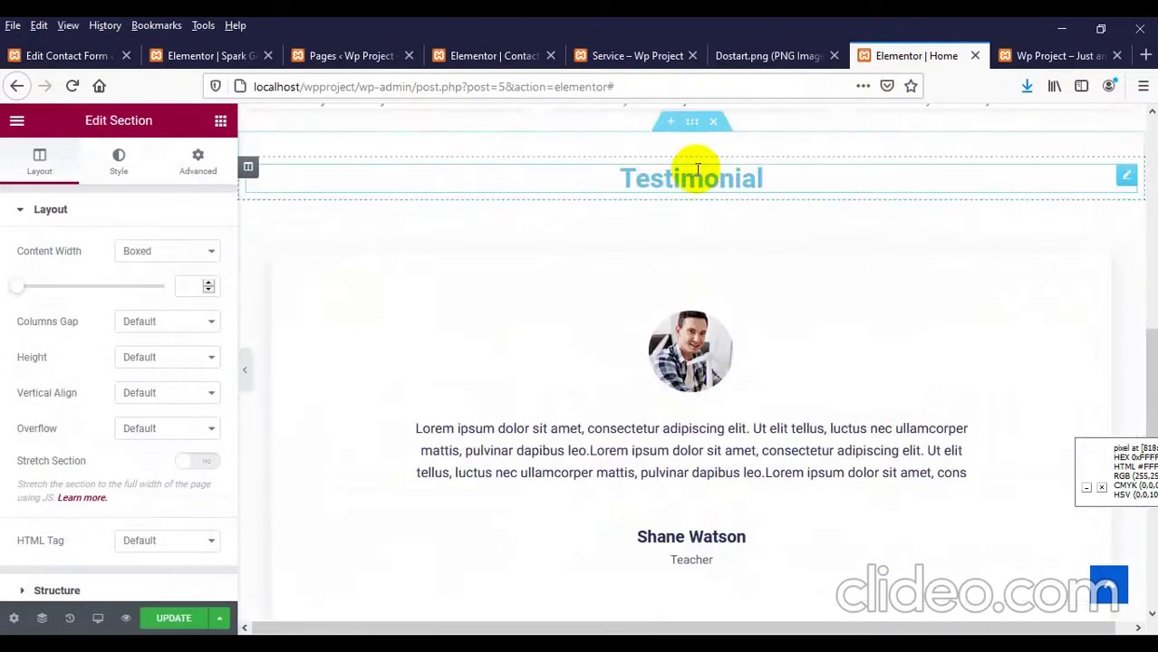
Step: Duplicate the Testimonial heading and move the copy below the testimonials
right_click(705, 174)
click(757, 214)
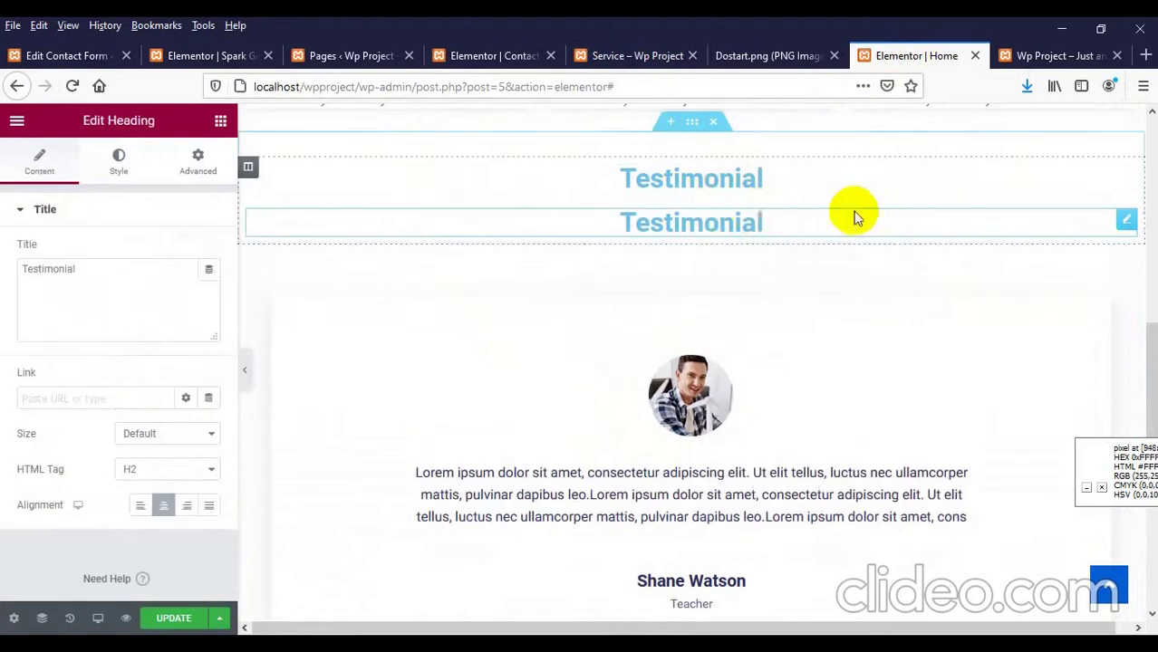
drag(1129, 220, 628, 359)
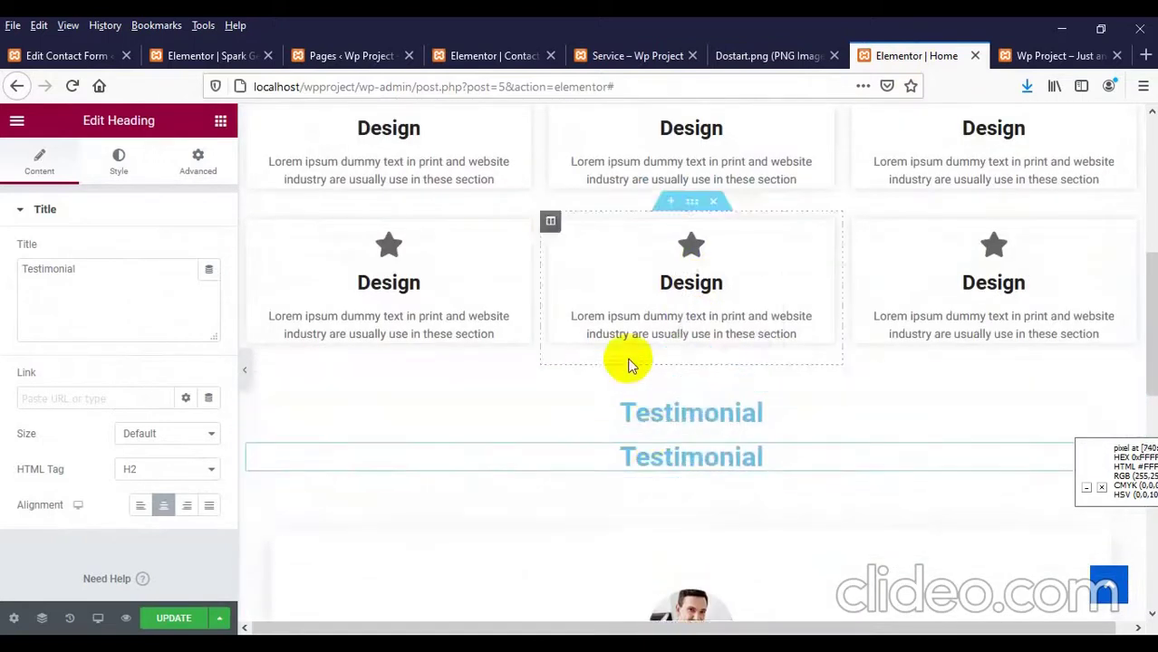
scroll(624, 374, down, 5)
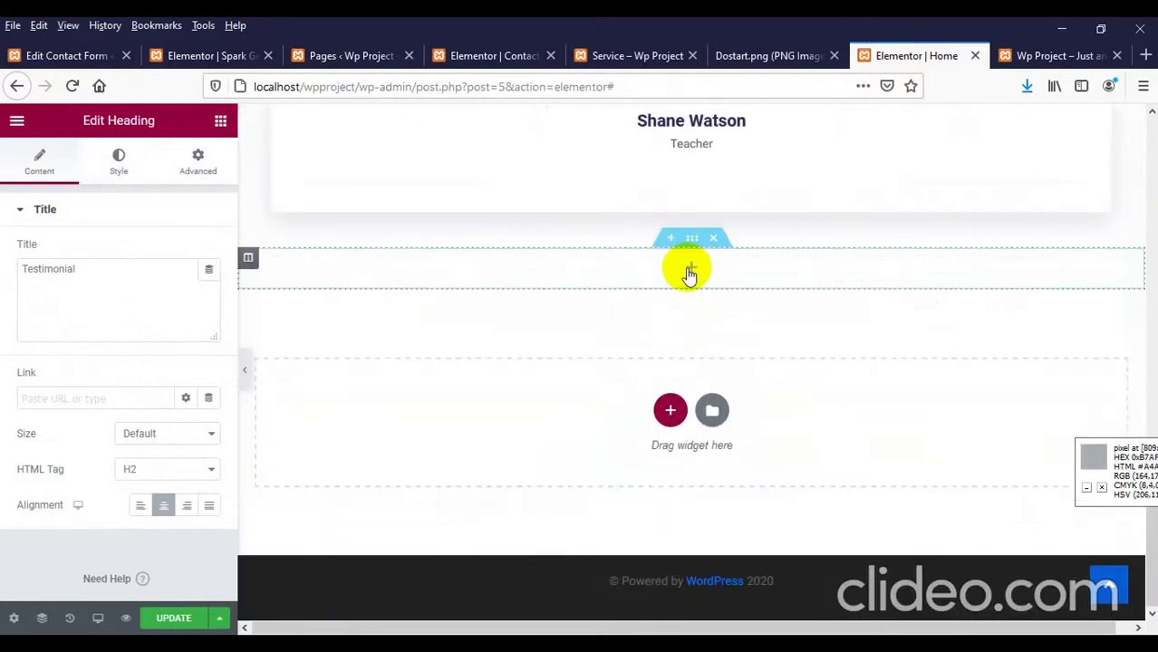
scroll(688, 261, up, 10)
scroll(702, 326, down, 2)
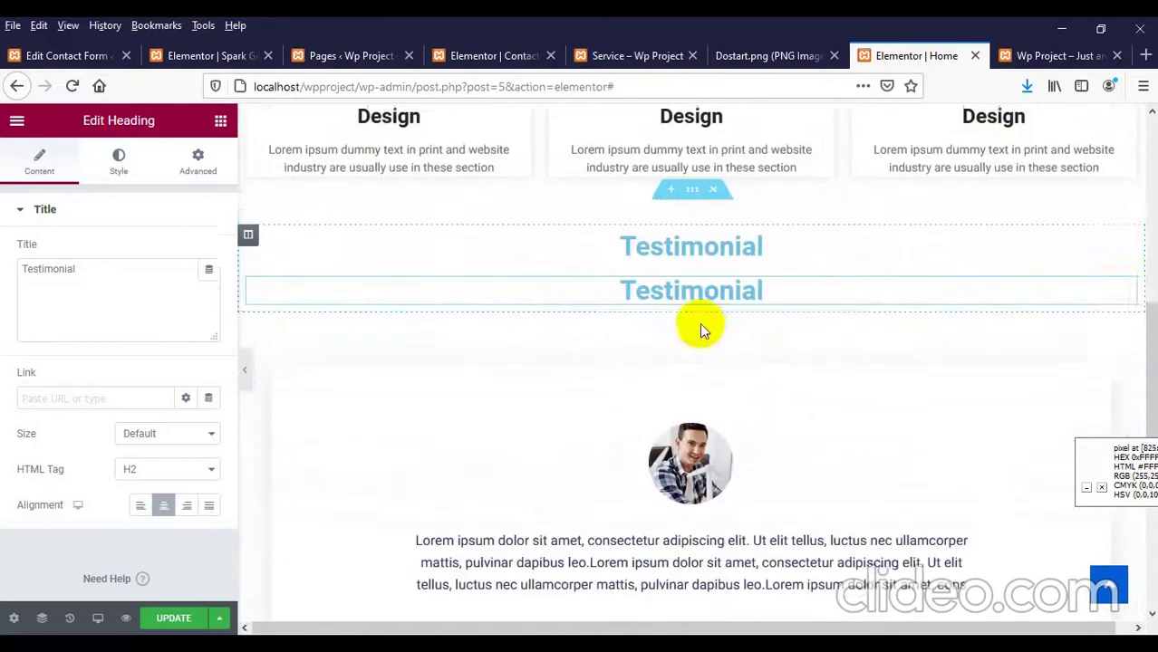
drag(1127, 278, 668, 456)
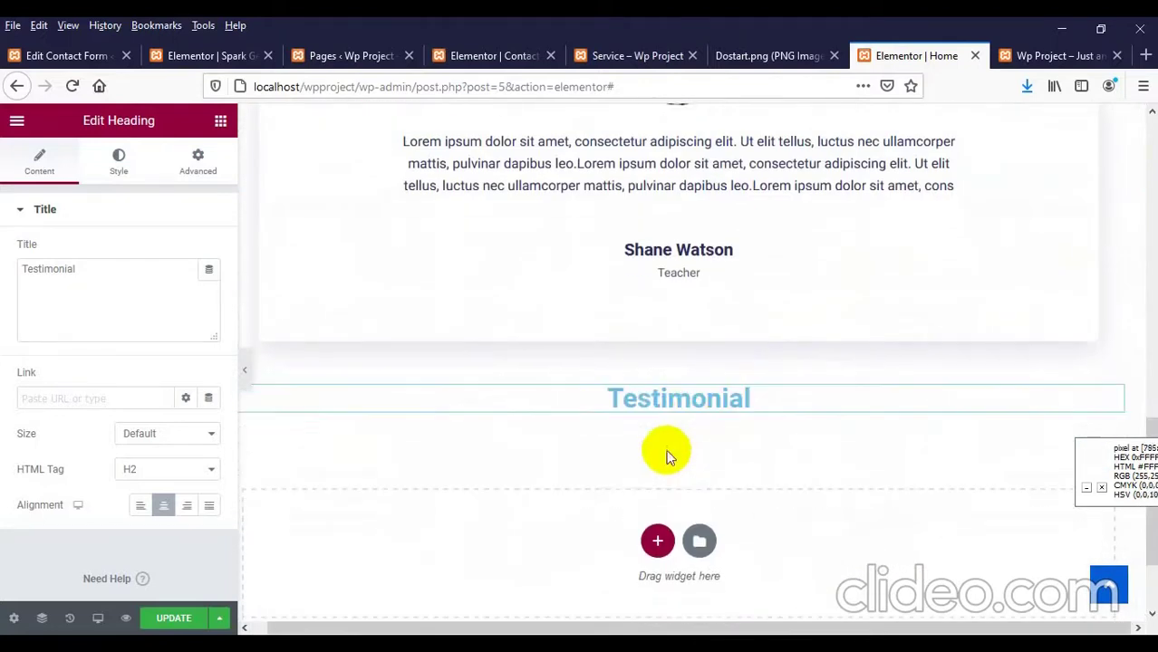
Step: Rename the duplicated heading to 'Blogs' and save the page
double_click(666, 396)
triple_click(122, 289)
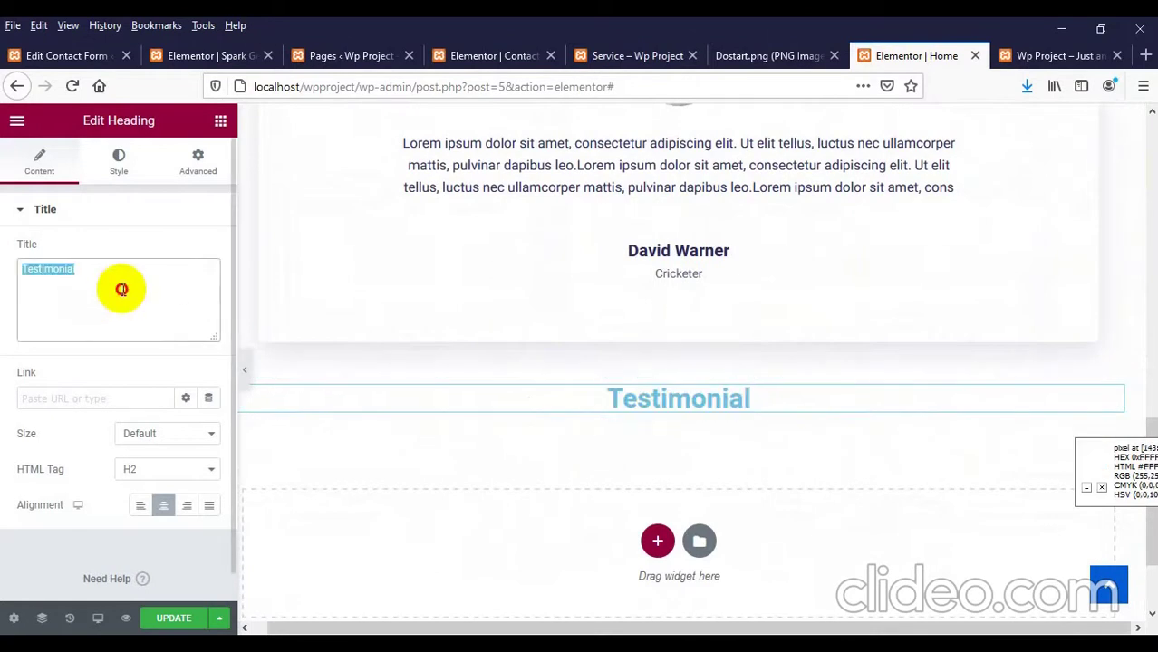
text(Bl)
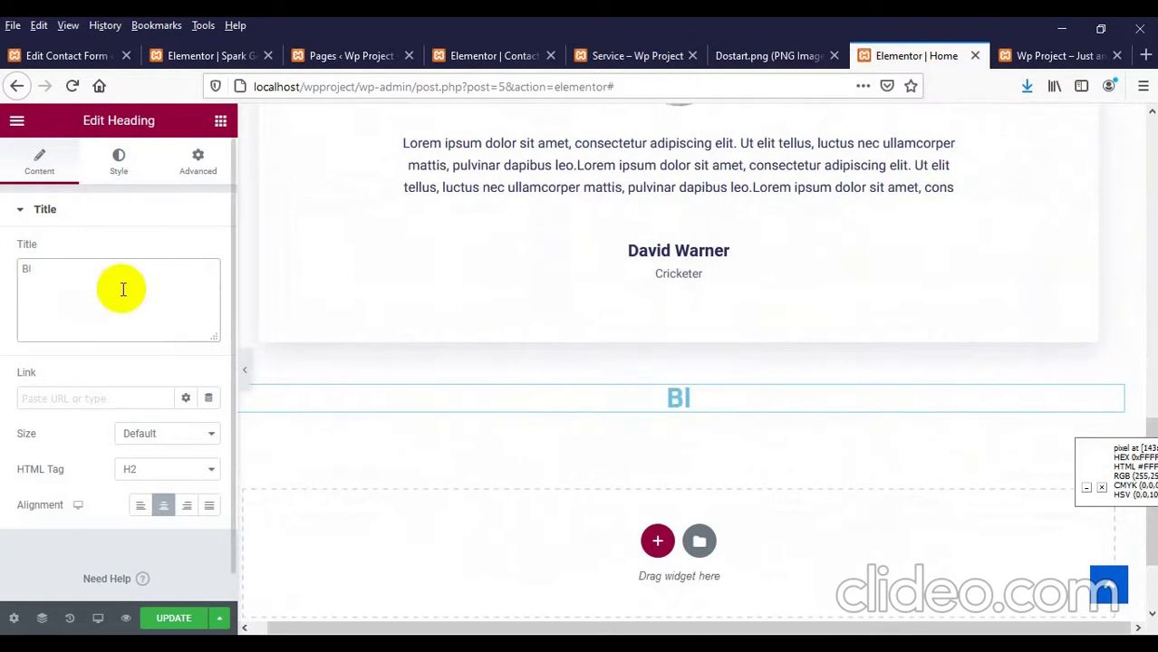
text(ogs)
click(174, 618)
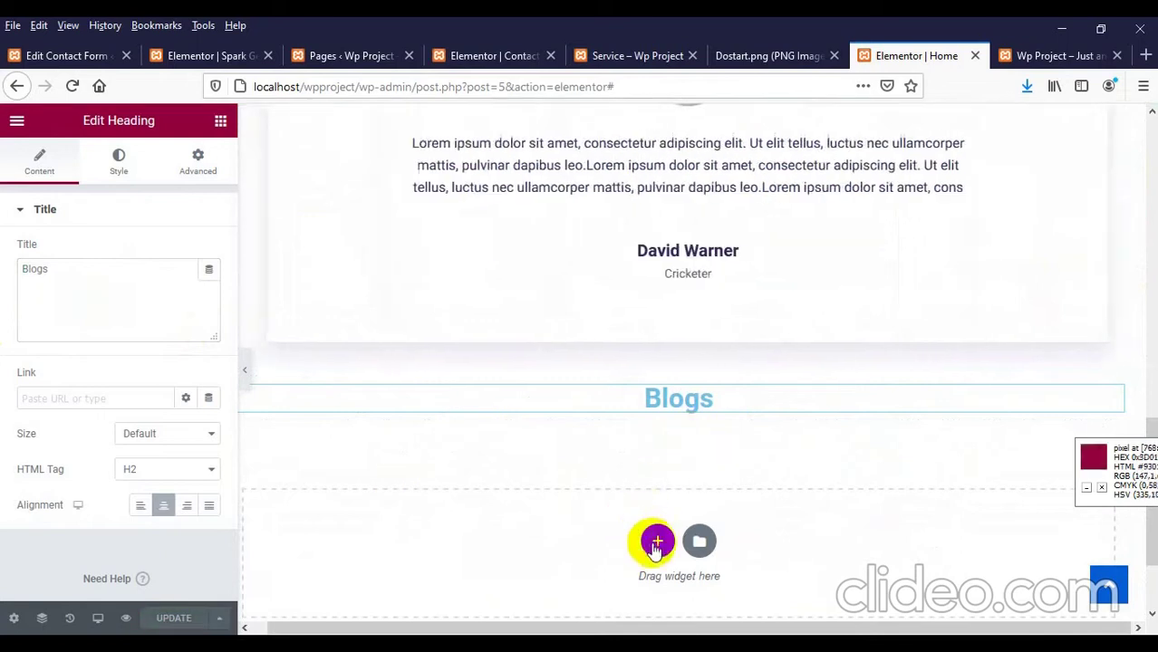
Step: Add a single-column section under Blogs and scroll the widgets panel to UTA ELEMENTS
click(655, 542)
scroll(460, 517, down, 2)
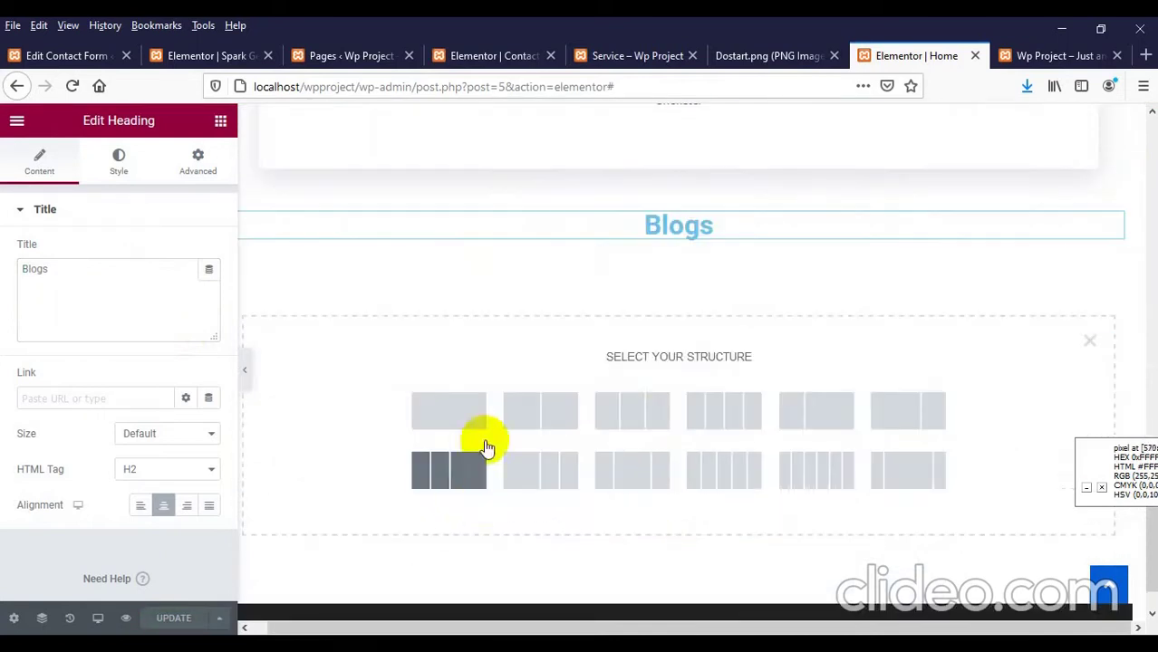
click(448, 410)
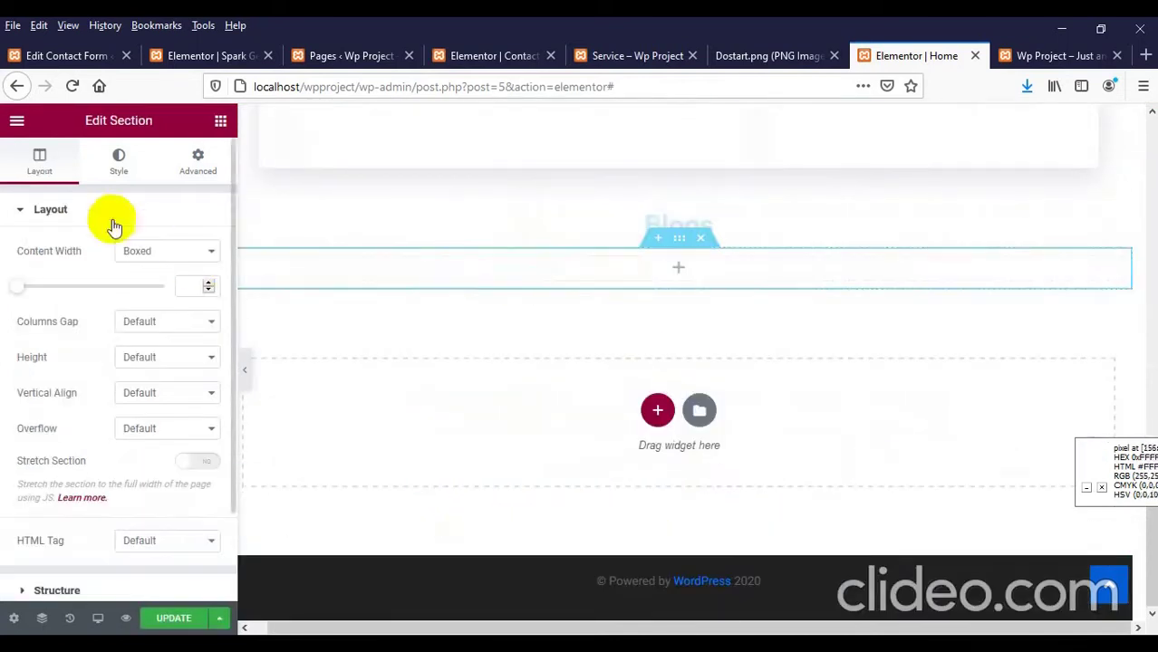
click(220, 121)
scroll(228, 204, down, 3)
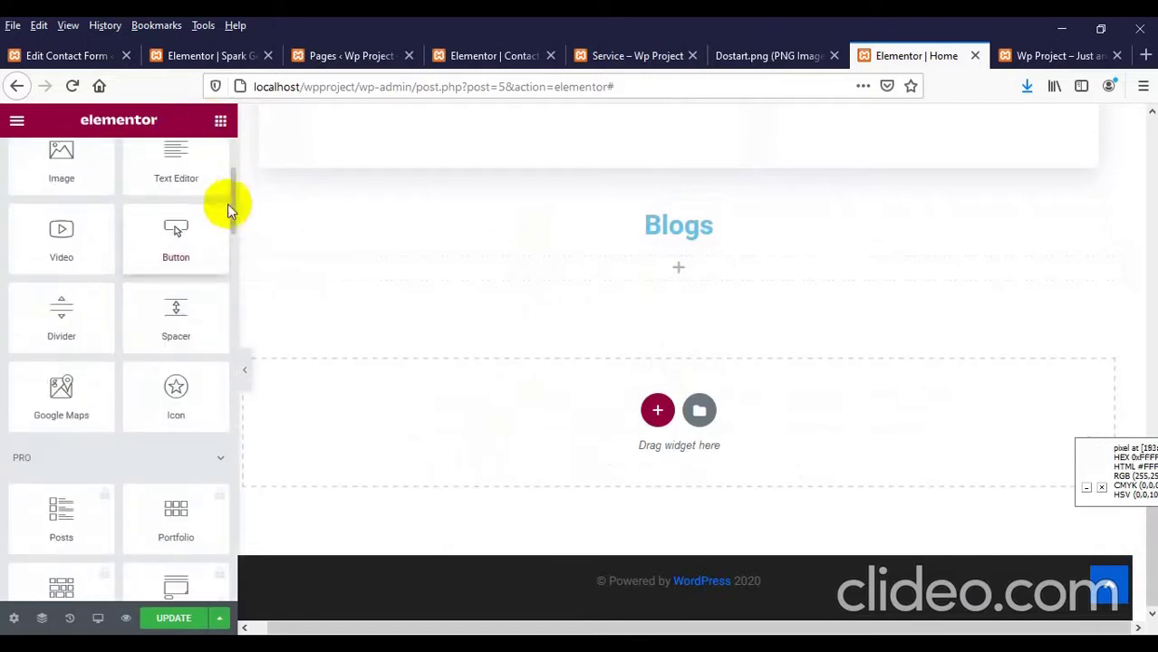
drag(231, 214, 228, 600)
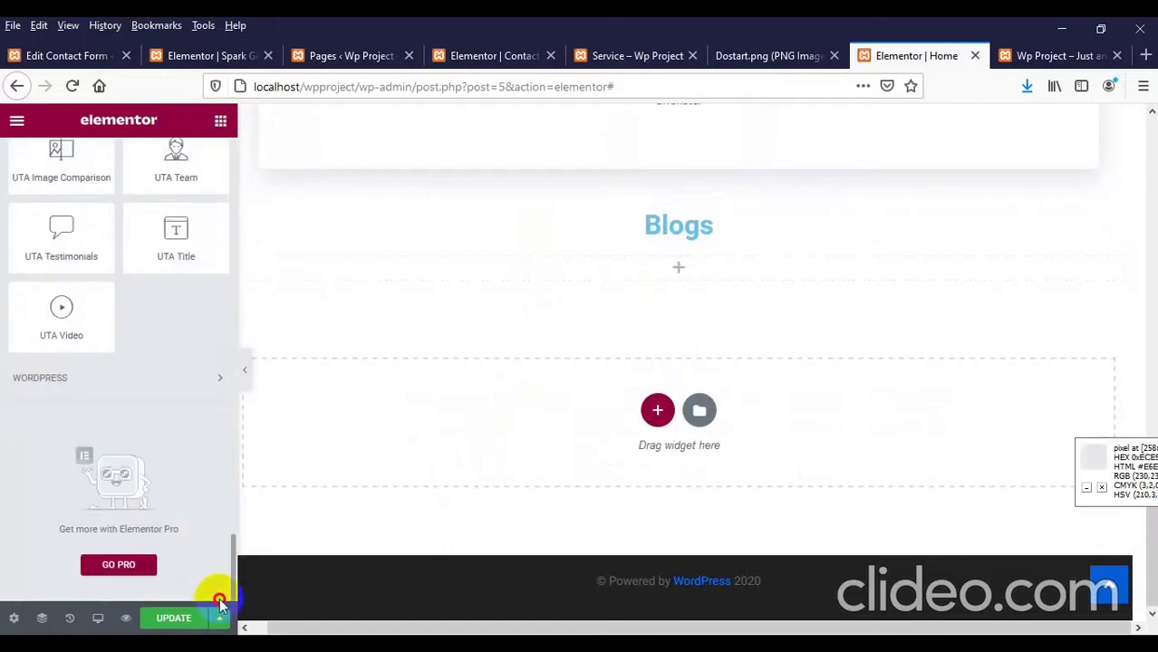
scroll(64, 353, up, 5)
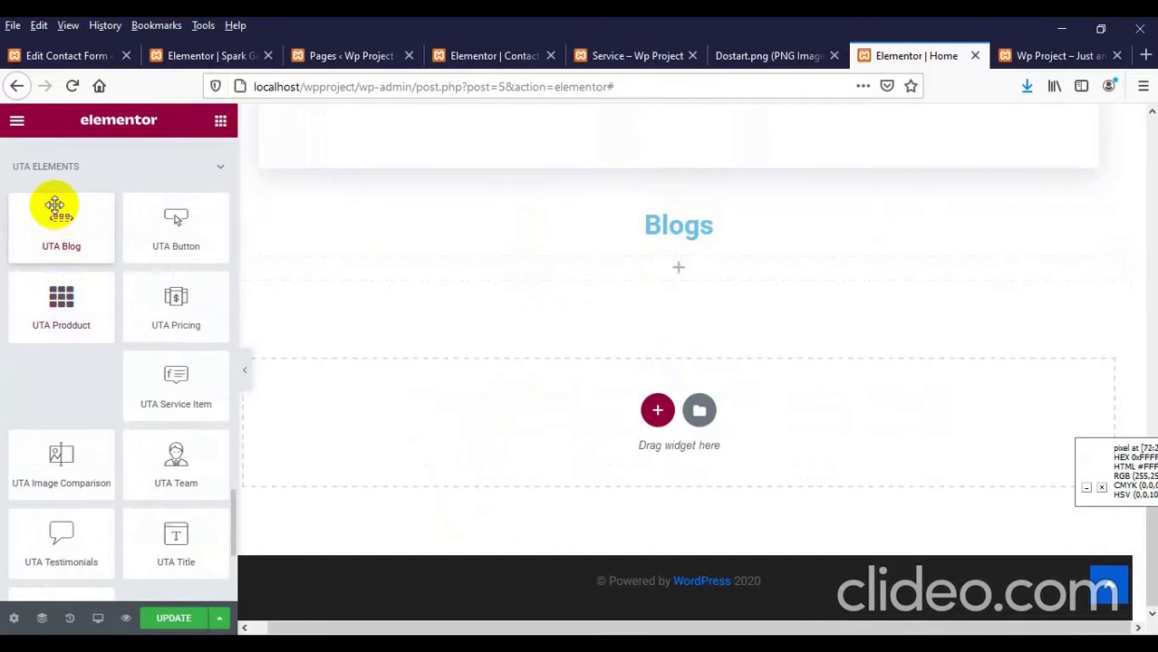
Step: Place the UTA Blog widget in the section under the Blogs heading
scroll(85, 233, up, 7)
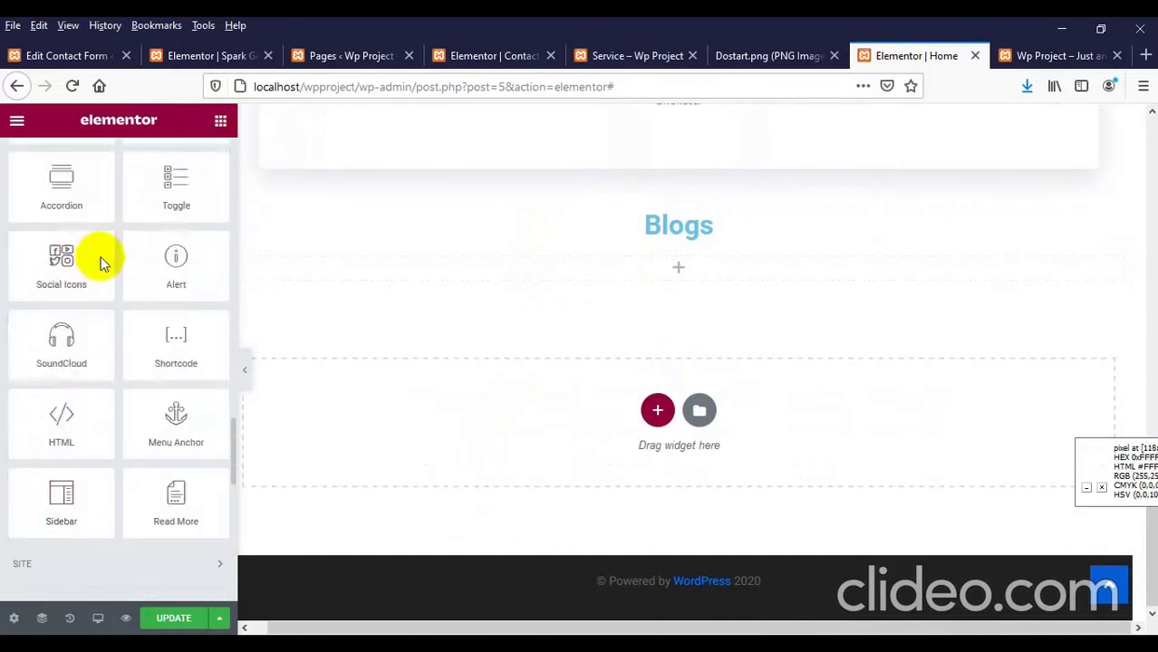
scroll(104, 272, down, 3)
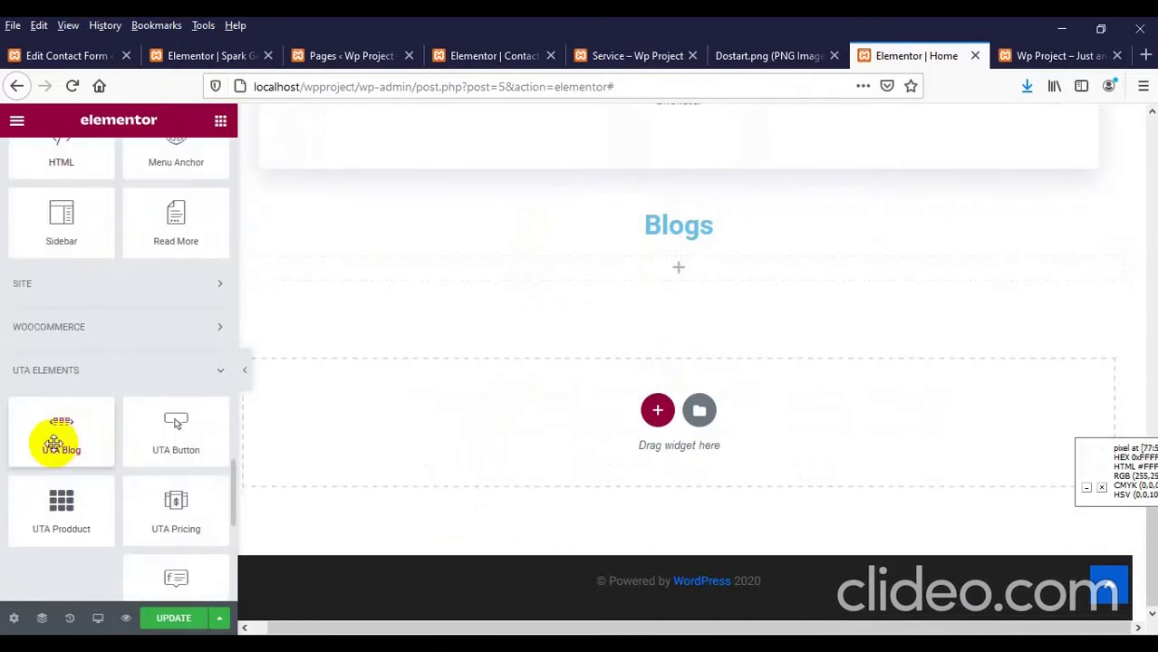
drag(78, 434, 633, 272)
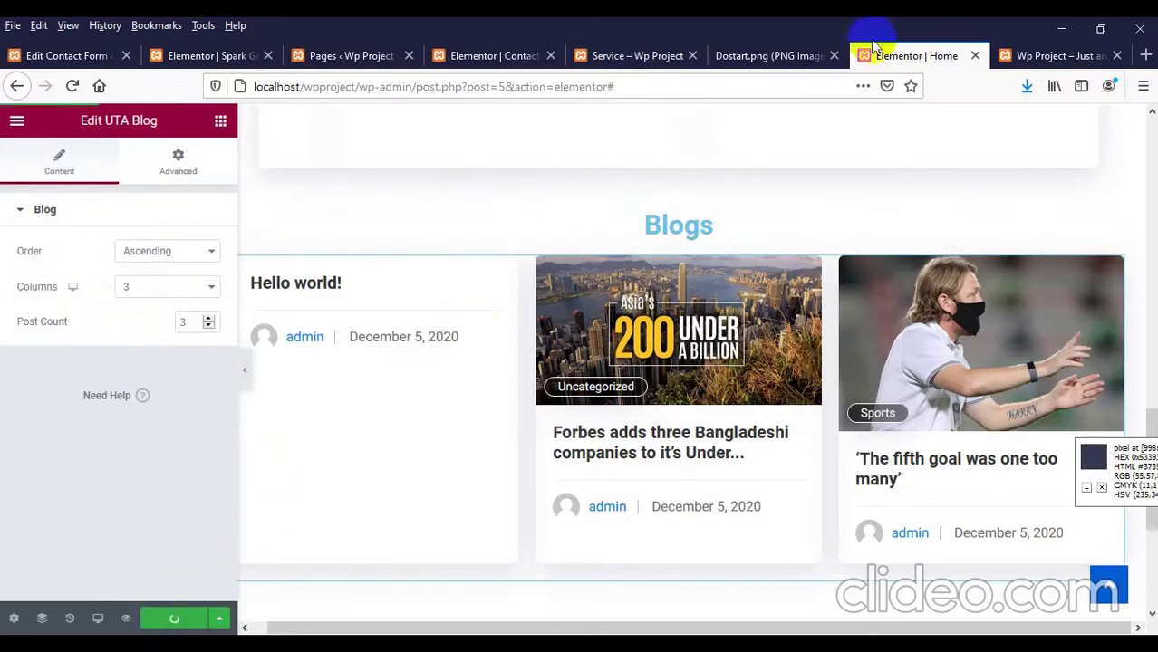
Step: Reload the live home page to check the three-column blog grid, then return to Elementor
click(1005, 56)
right_click(367, 213)
click(399, 215)
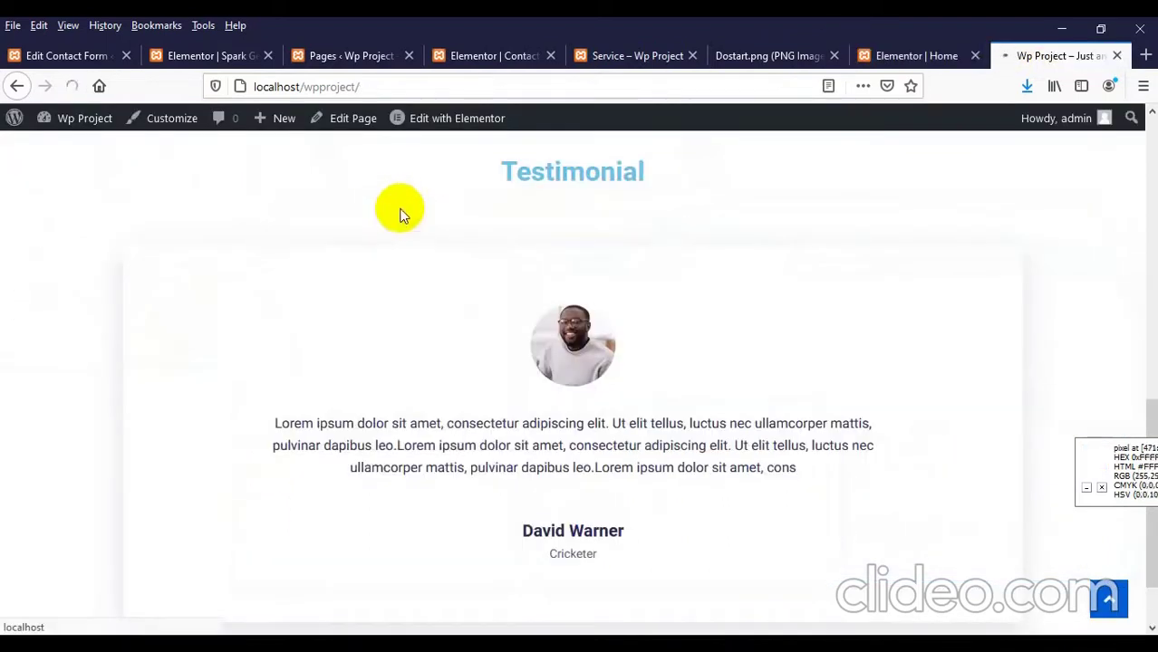
scroll(449, 243, down, 5)
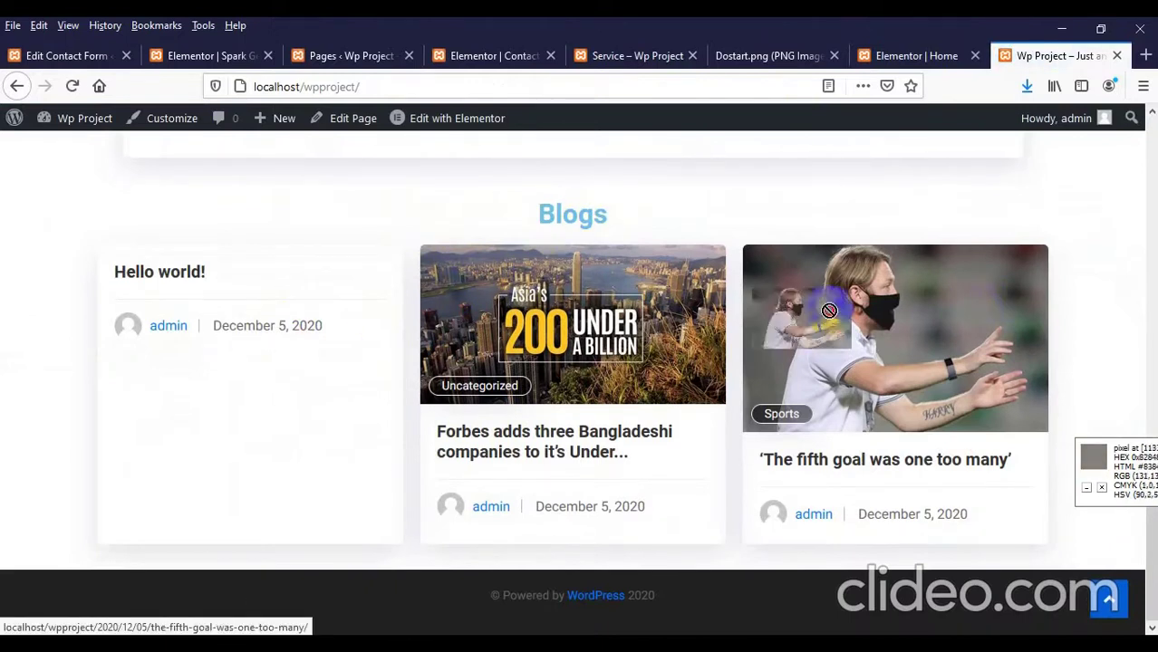
click(158, 332)
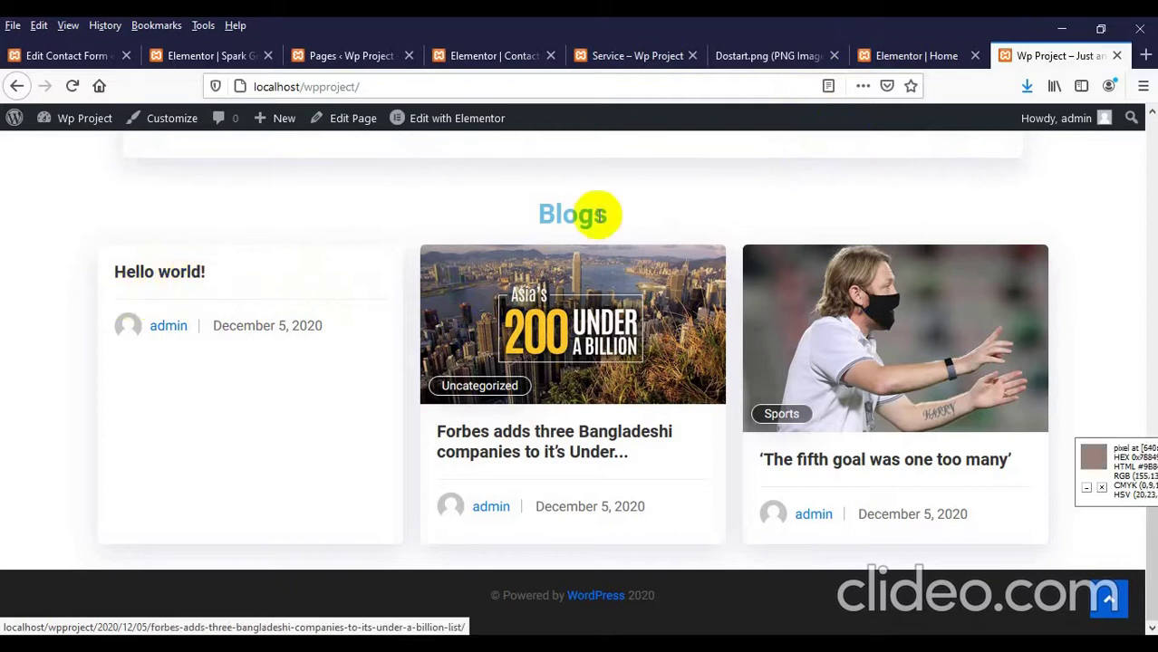
click(876, 59)
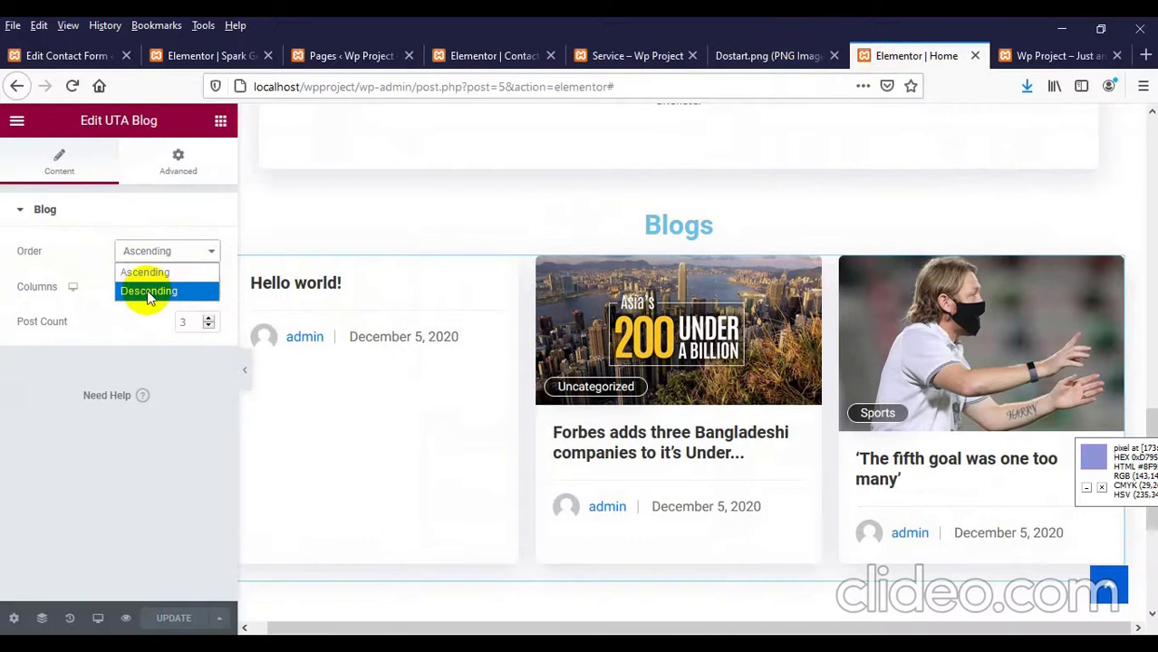
Step: Set the UTA Blog widget's order to Descending and verify the post order on the live page
click(150, 293)
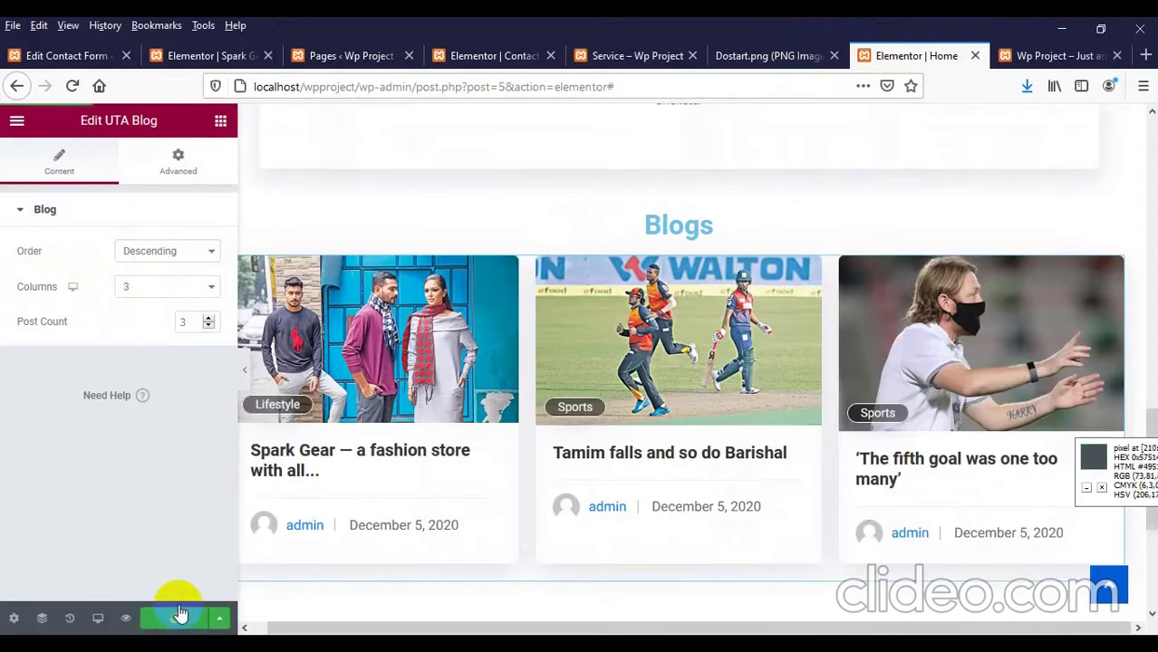
click(1003, 55)
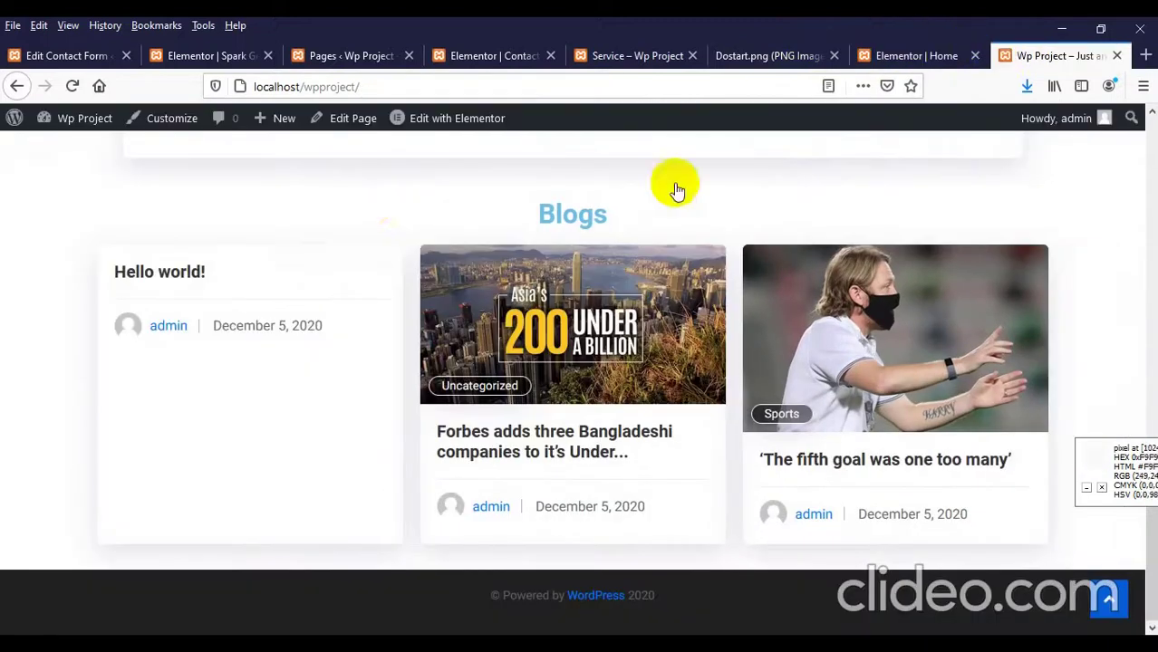
right_click(381, 207)
click(486, 225)
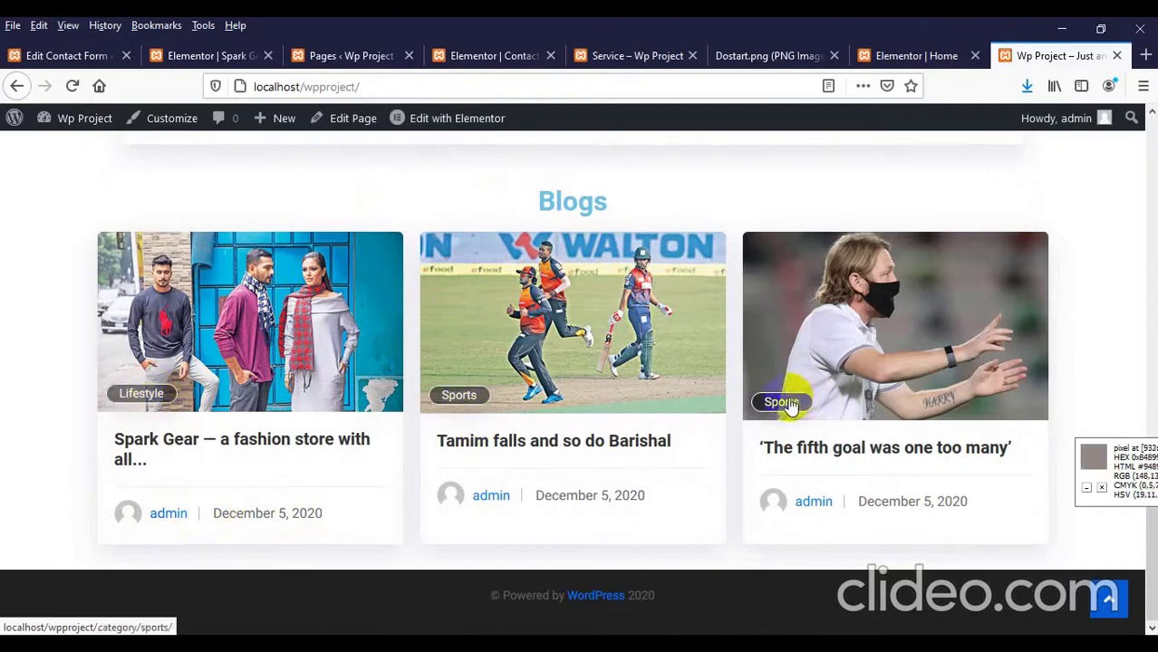
scroll(504, 413, up, 2)
scroll(543, 407, down, 2)
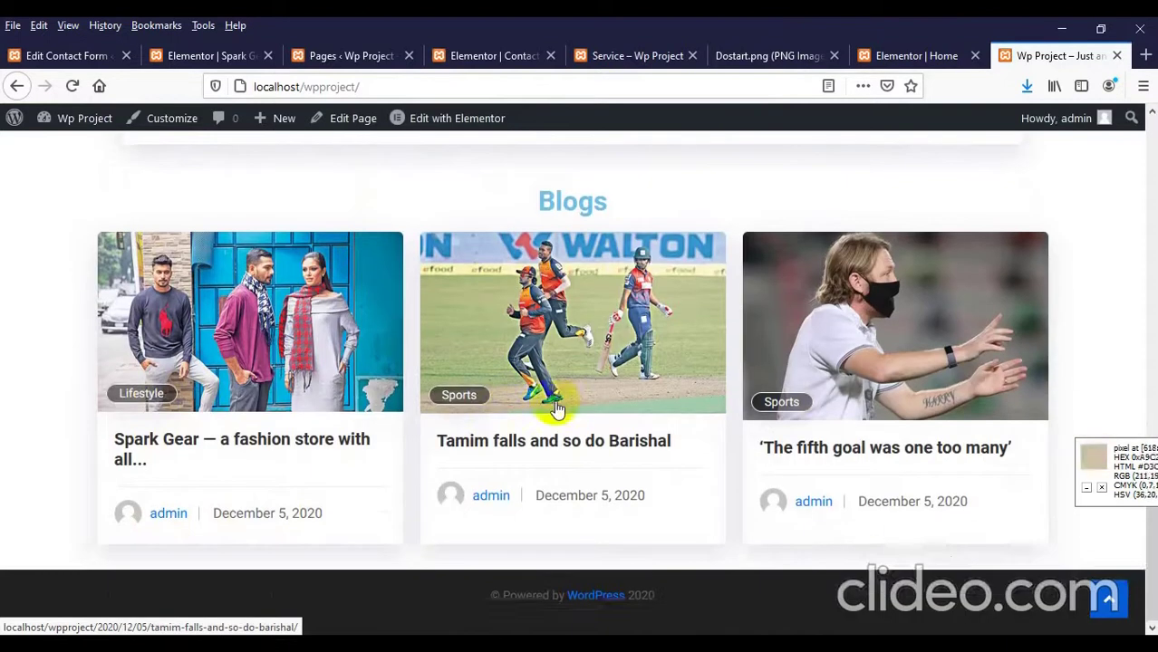
scroll(362, 434, up, 1)
scroll(835, 426, down, 1)
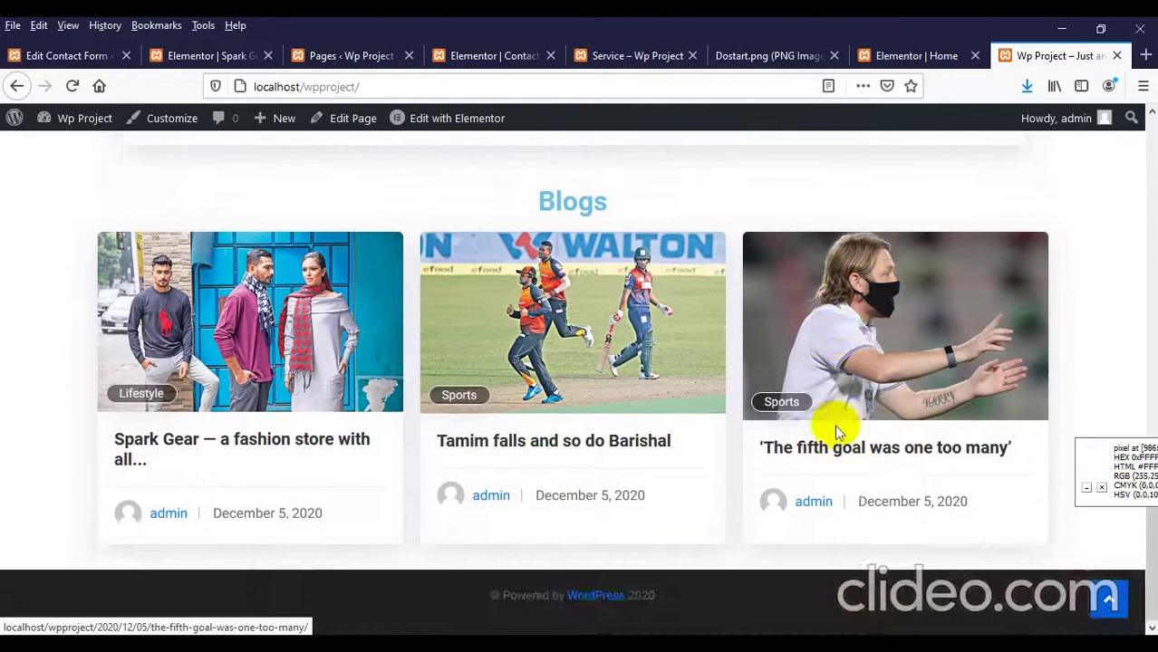
scroll(838, 417, up, 4)
click(883, 57)
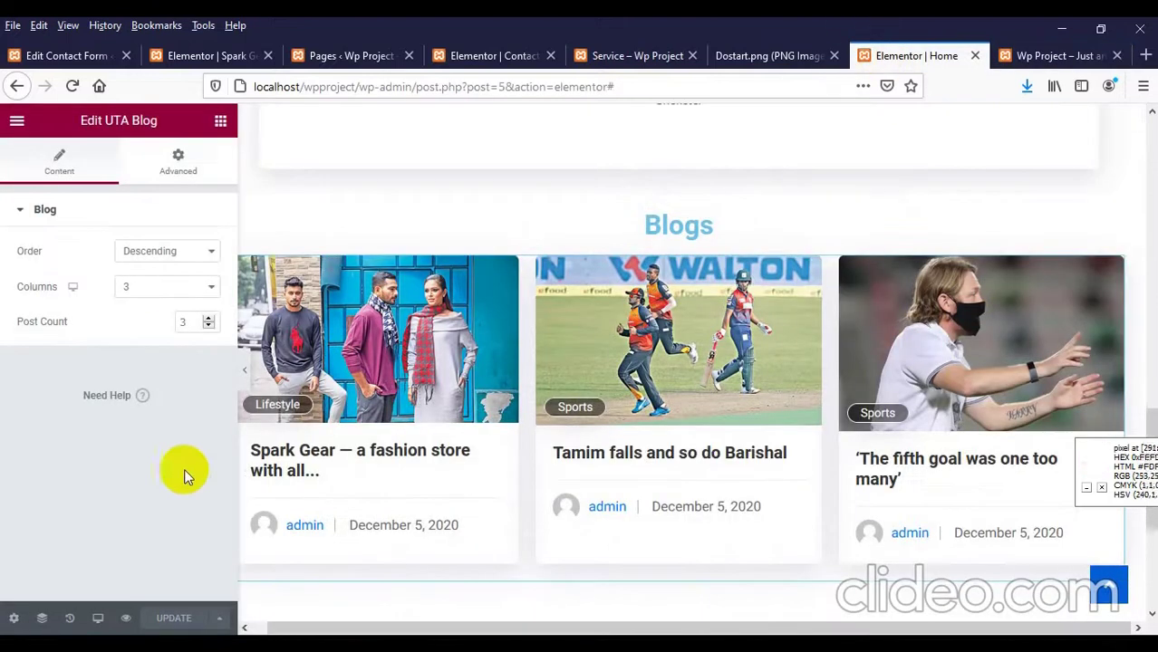
Step: Lay the blog posts out in 4 columns and raise the post count to 5
click(165, 290)
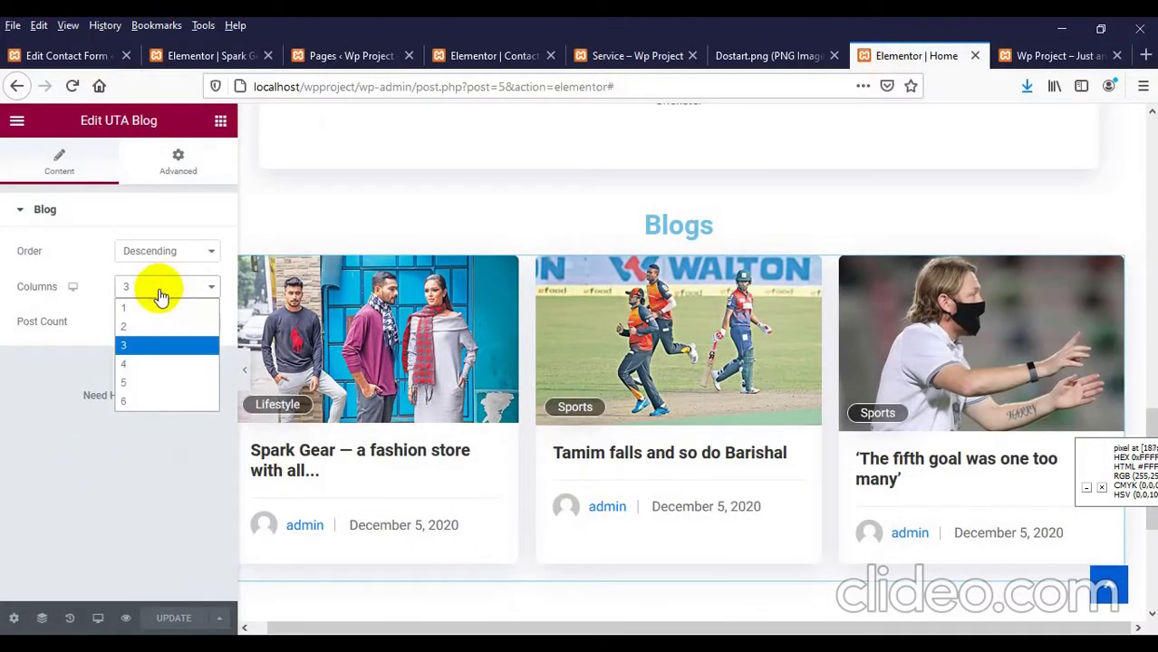
click(138, 363)
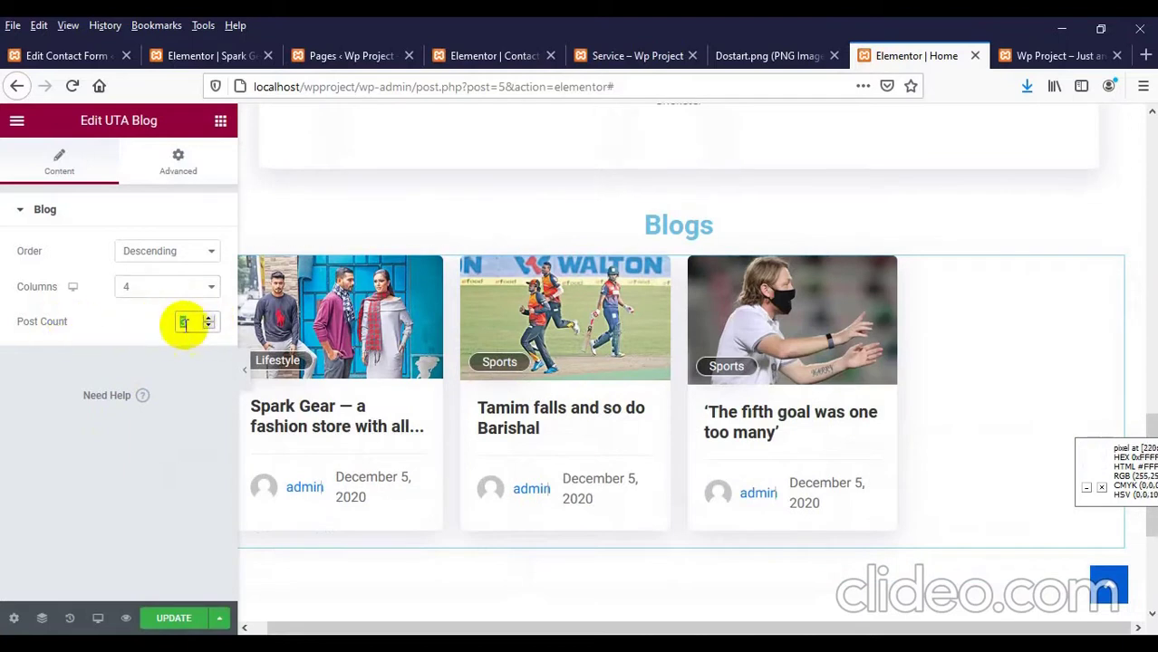
click(213, 320)
click(211, 319)
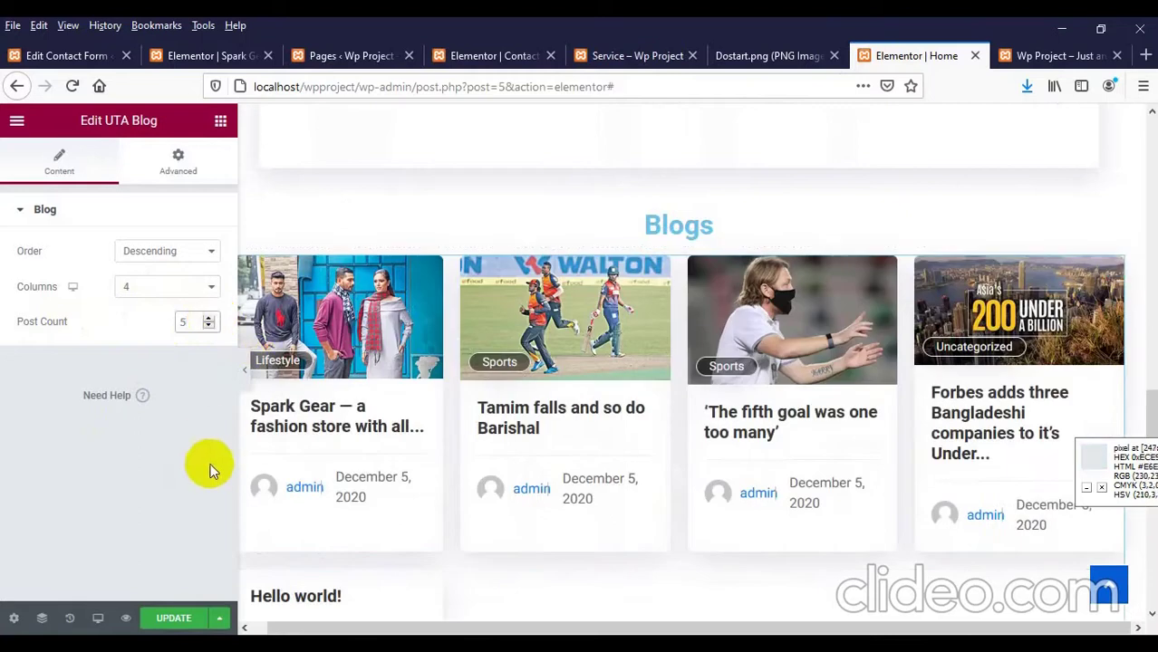
scroll(698, 473, down, 3)
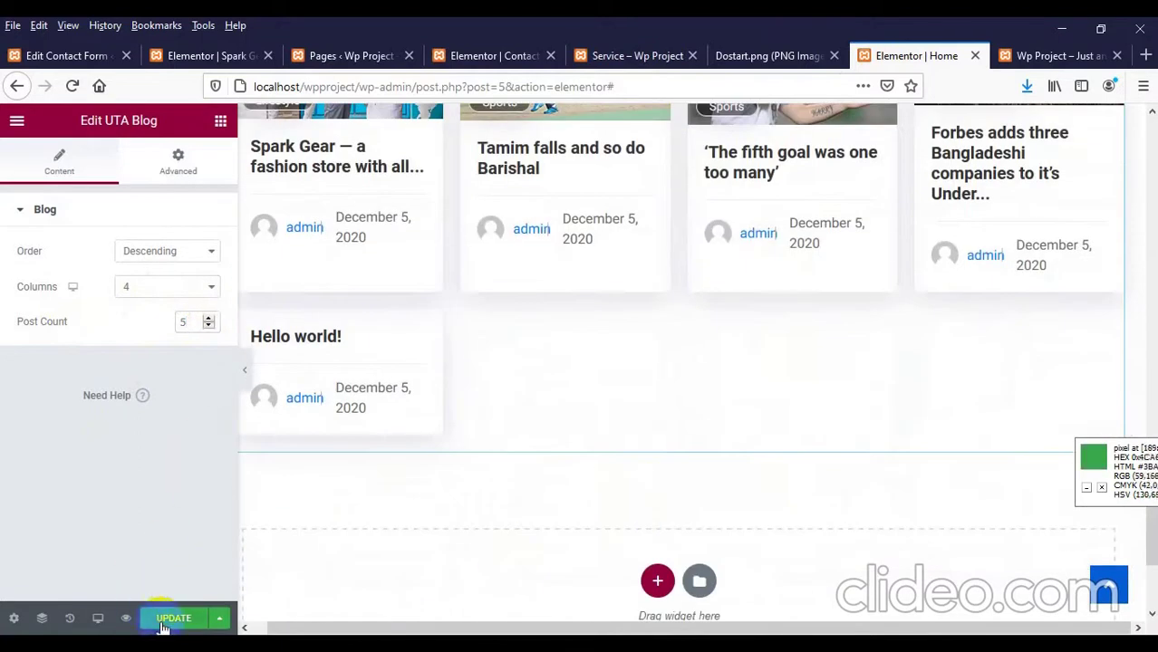
Step: Reload the live site page to check the four-column blog grid
click(1032, 55)
right_click(144, 297)
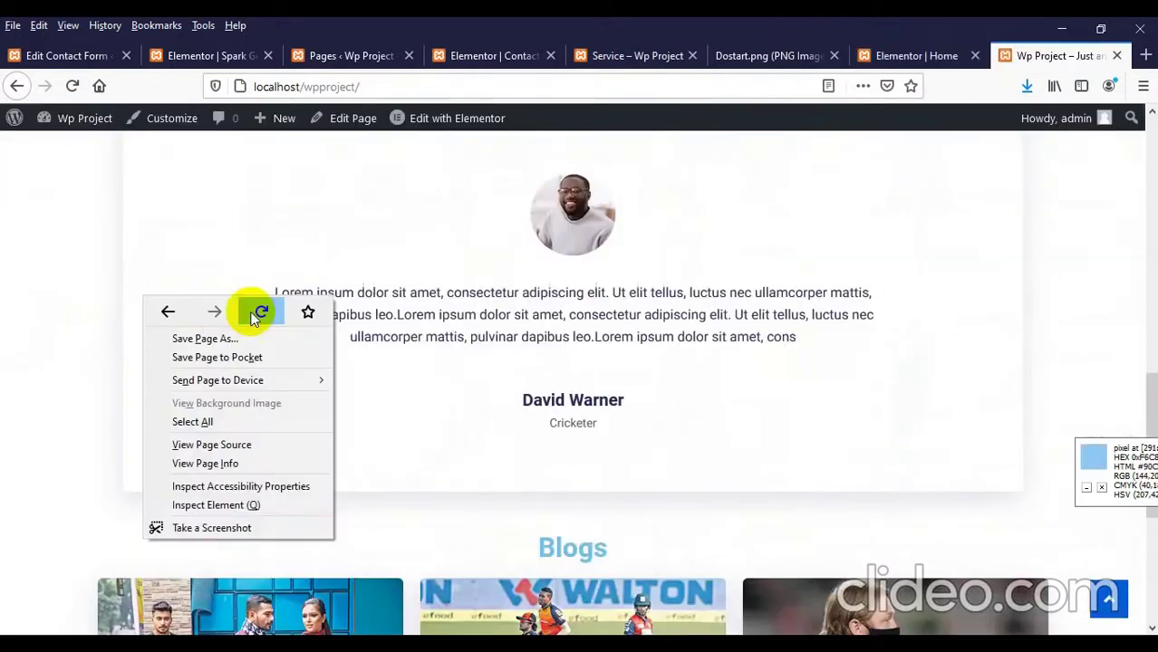
click(258, 313)
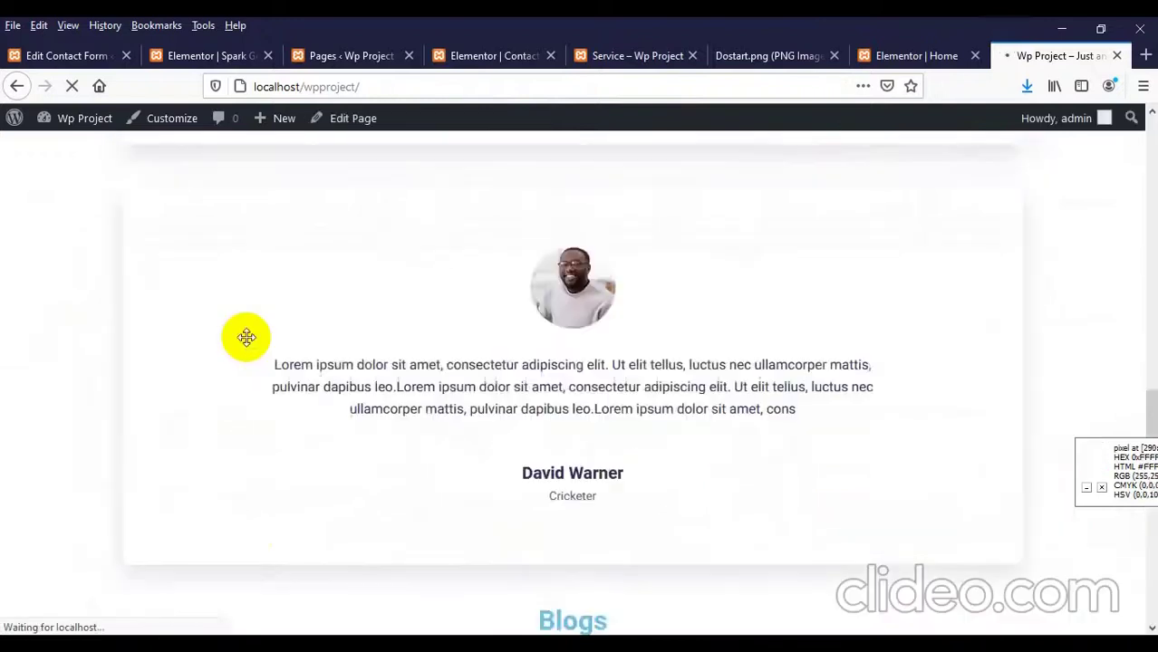
scroll(247, 337, down, 7)
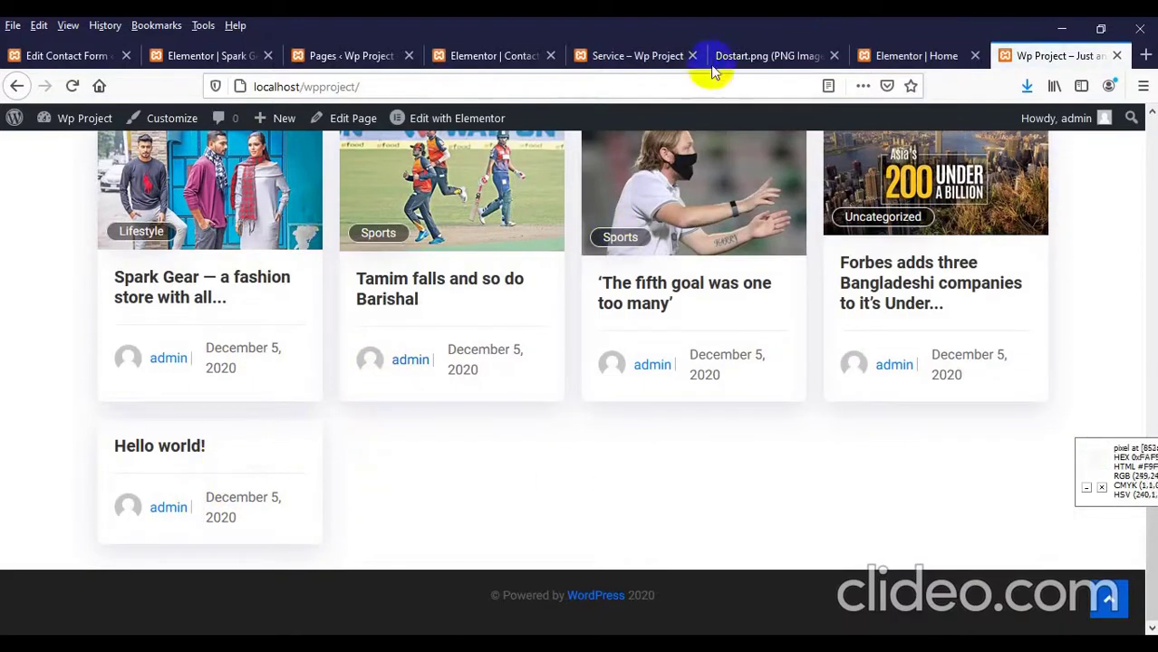
Step: Change the post count to 4 and reload the live page to see four posts
click(872, 56)
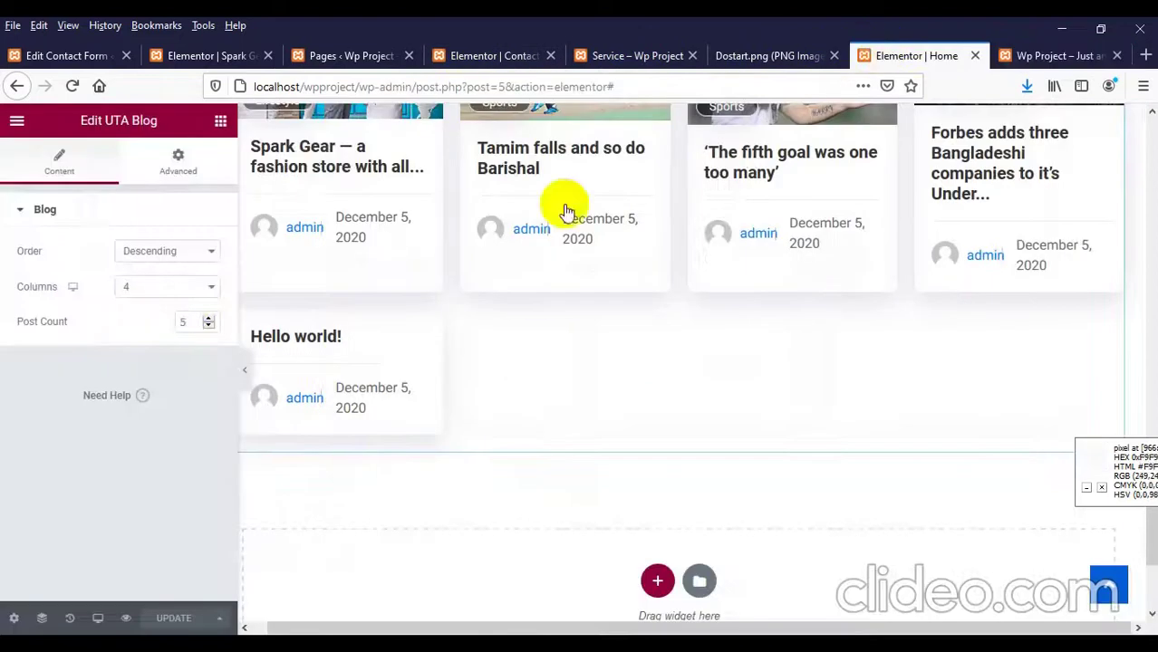
double_click(197, 321)
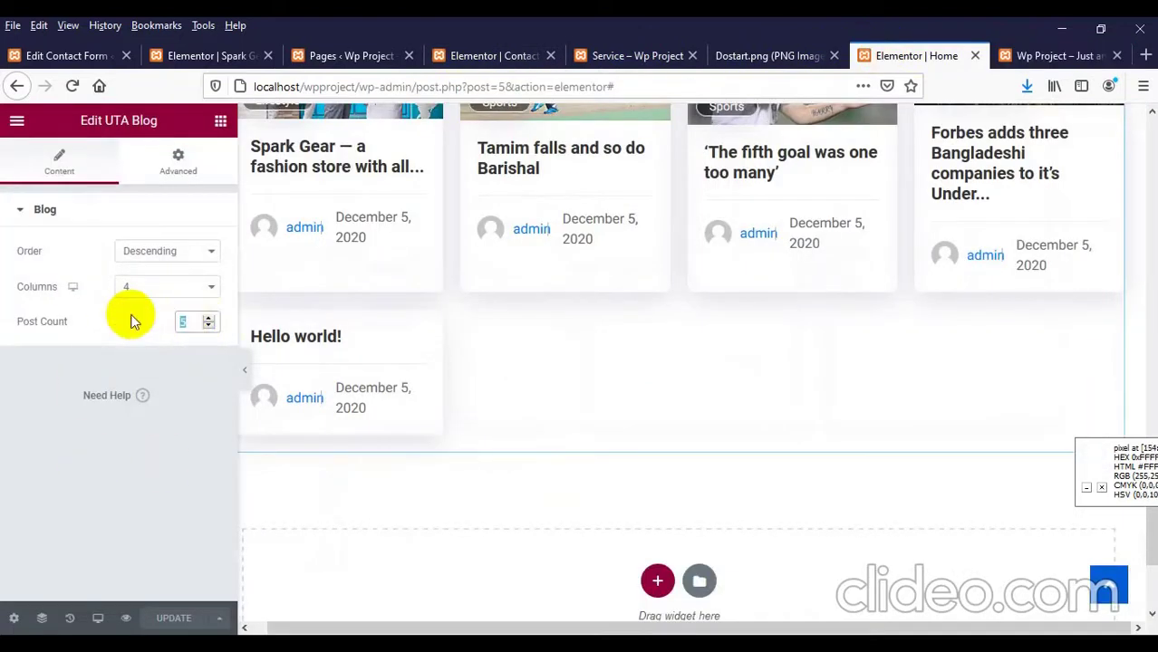
text(4)
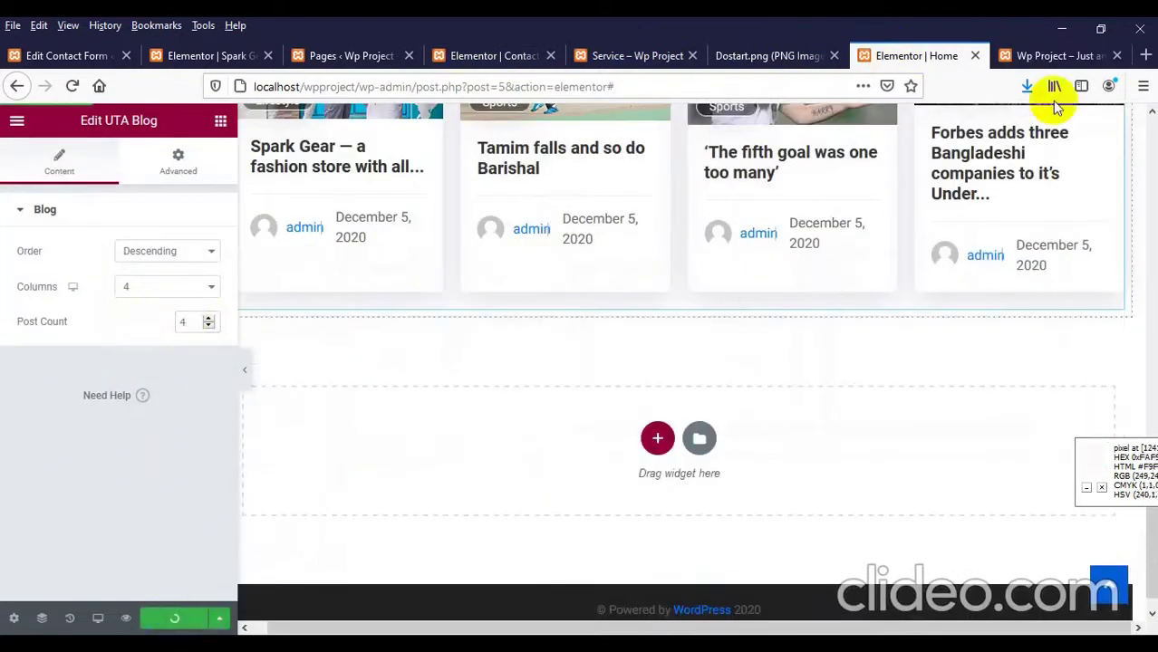
click(1033, 55)
scroll(3, 313, up, 1)
right_click(2, 310)
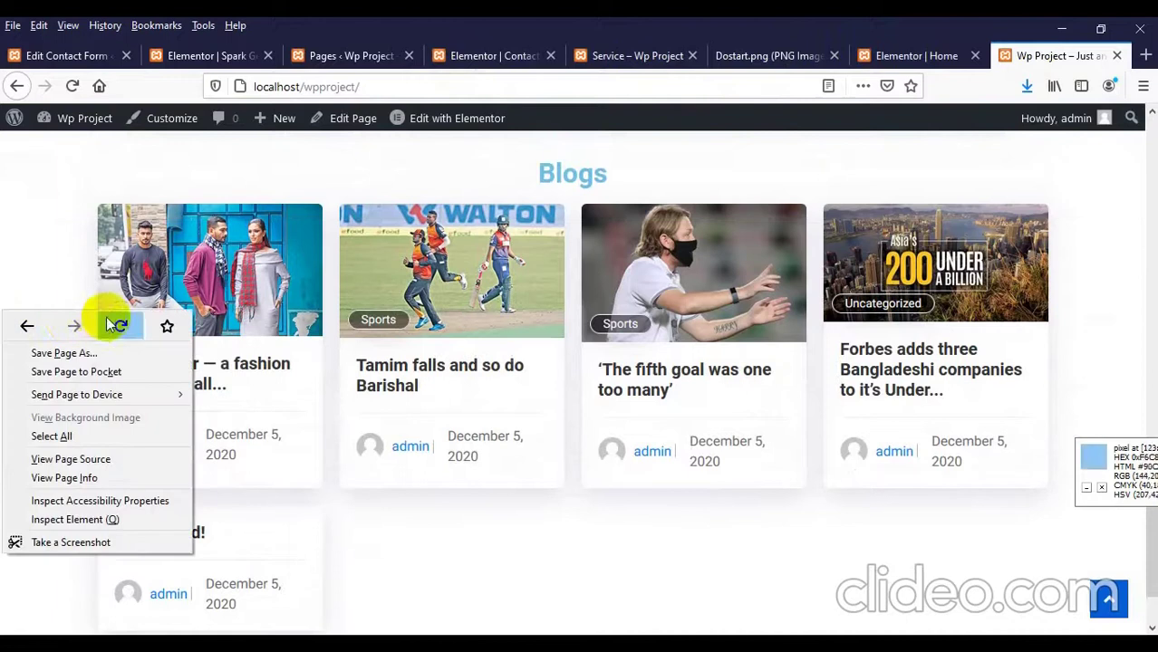
click(113, 322)
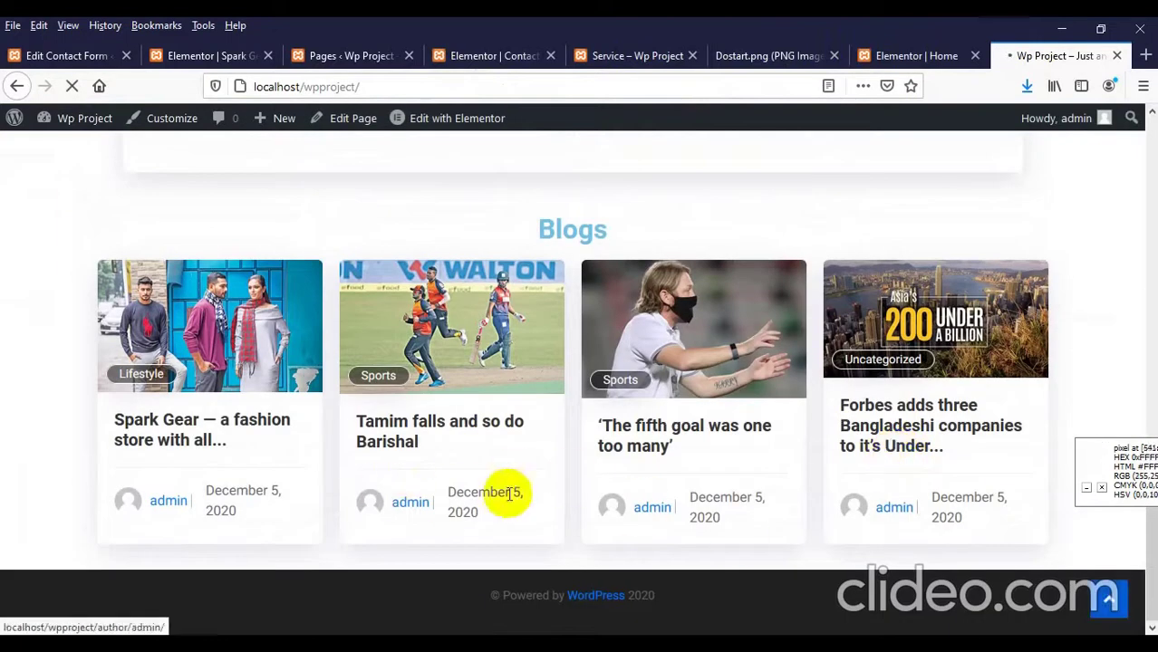
Step: Return the blog grid to 3 columns with a post count of 3
key(ctrl+Page_Up)
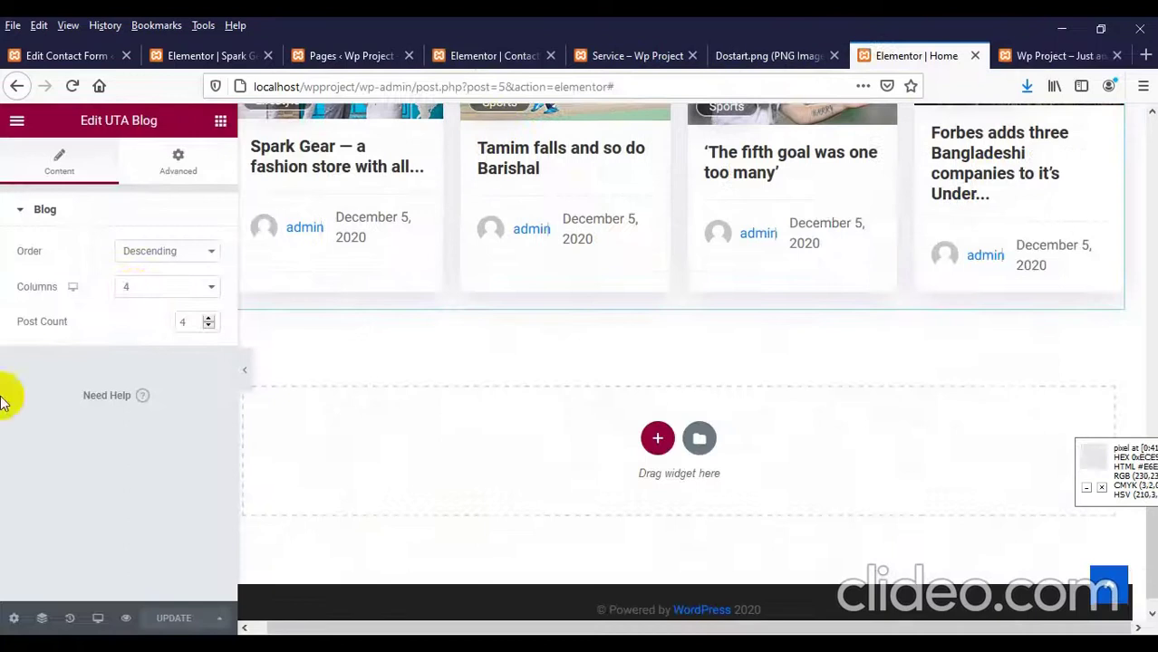
click(133, 289)
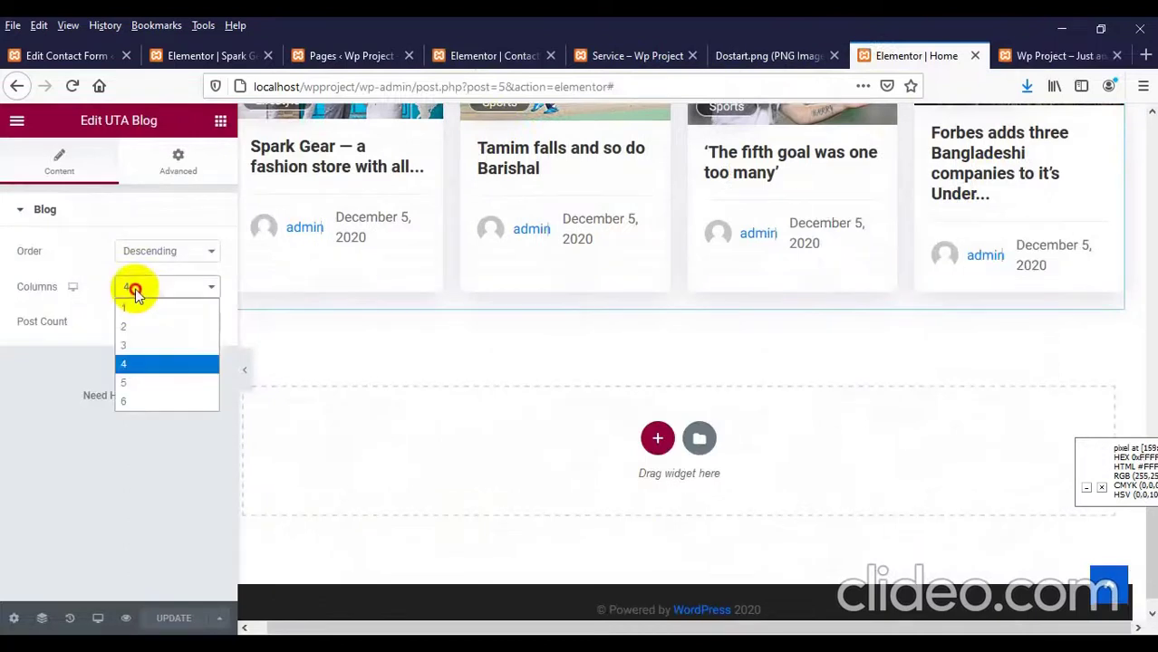
click(133, 351)
text(3)
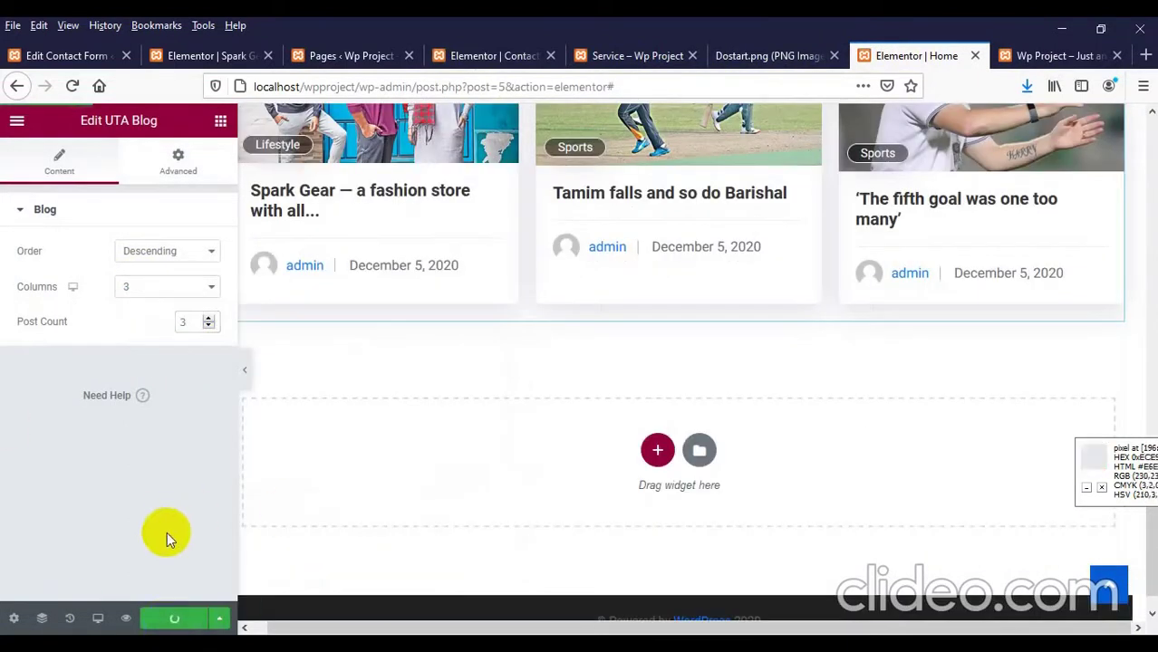
Step: Reload the live page to confirm the three-column blog layout
click(1055, 56)
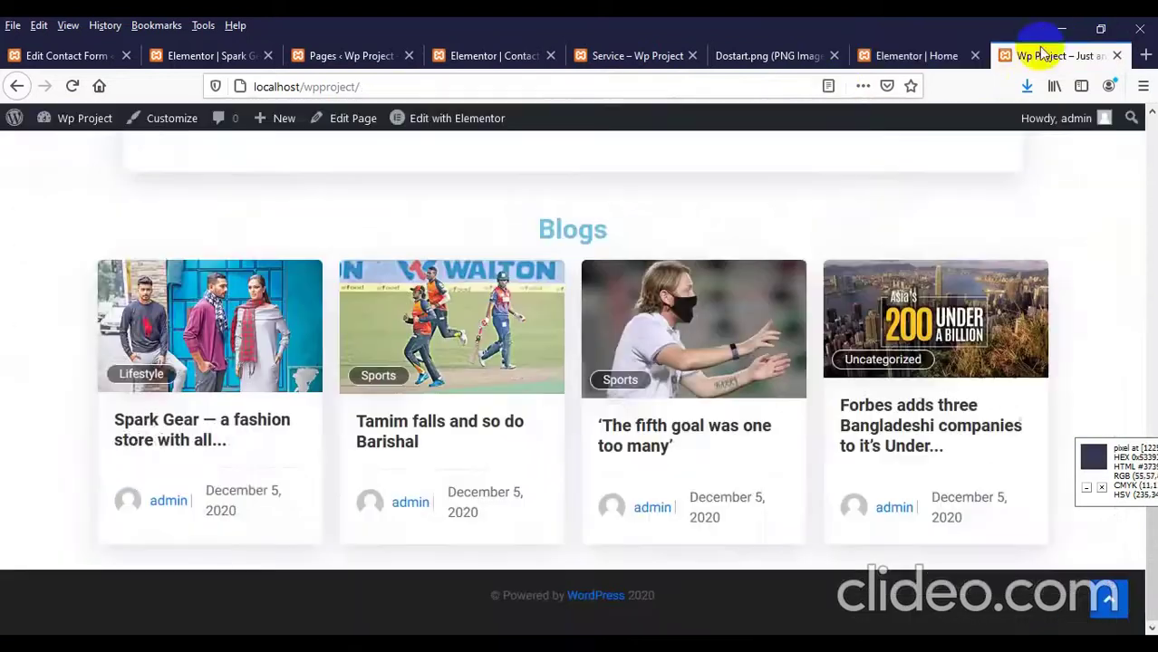
right_click(4, 236)
click(109, 238)
right_click(79, 225)
click(182, 236)
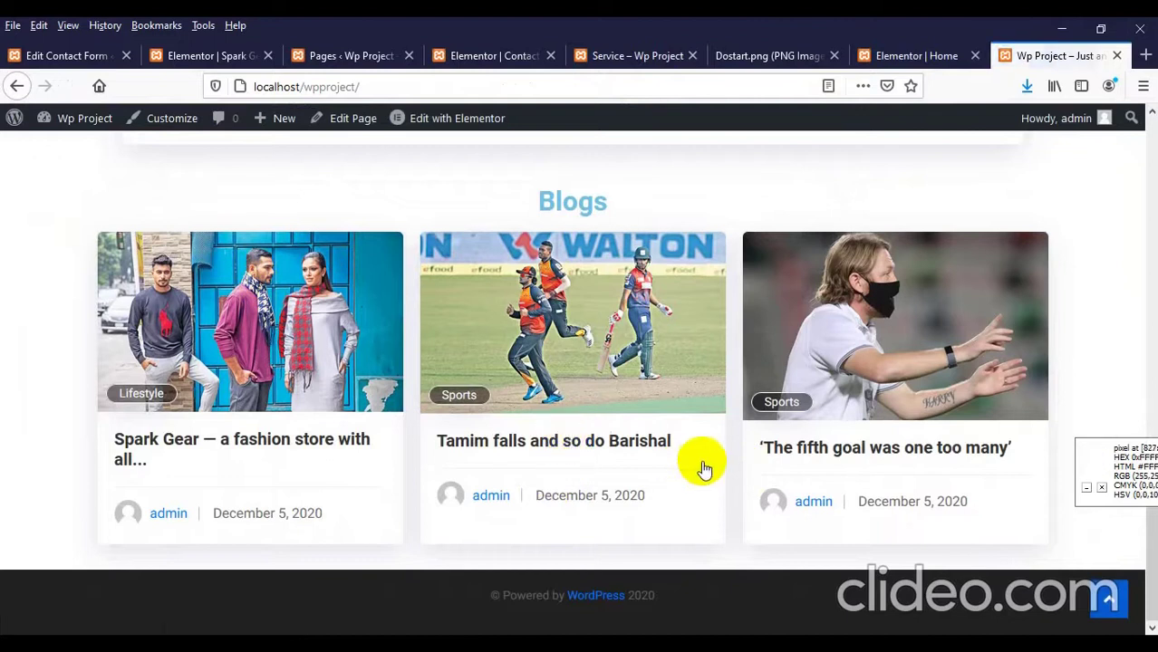
scroll(453, 362, up, 15)
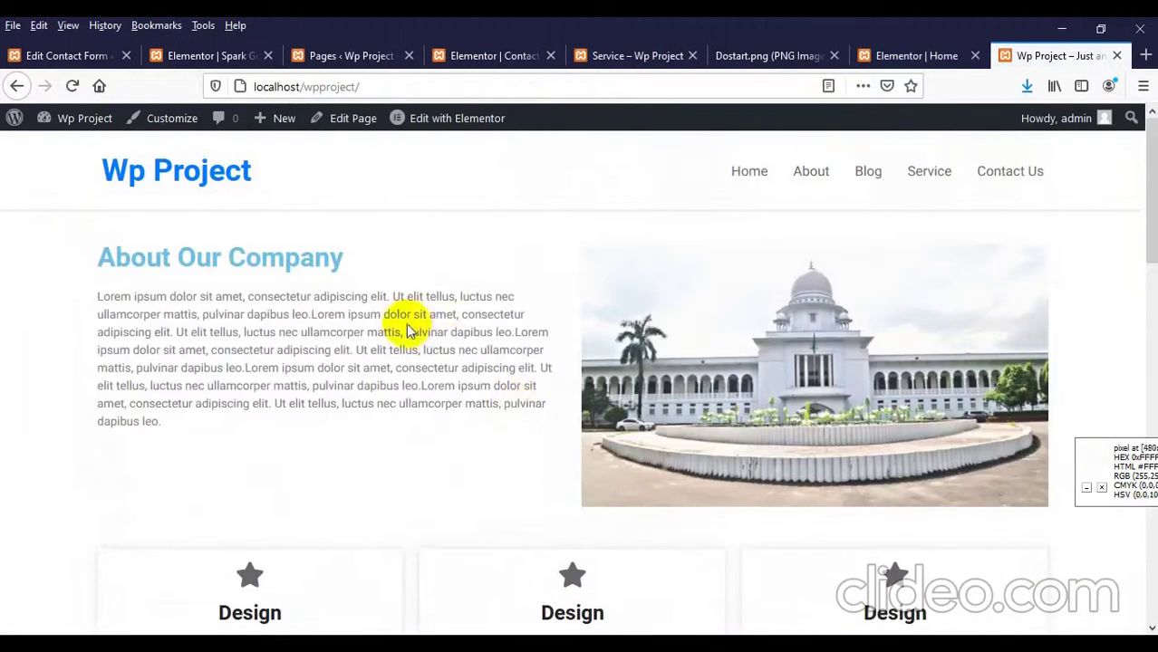
drag(352, 314, 501, 345)
scroll(499, 351, down, 3)
scroll(427, 413, up, 3)
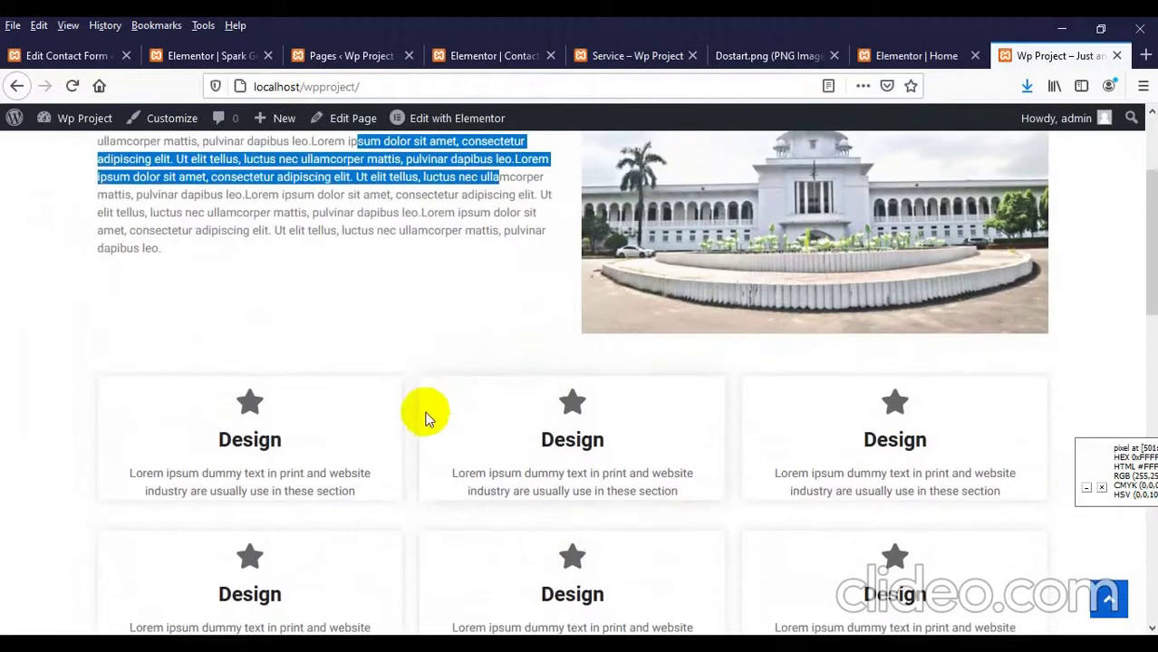
click(360, 387)
scroll(354, 388, down, 4)
scroll(390, 397, down, 2)
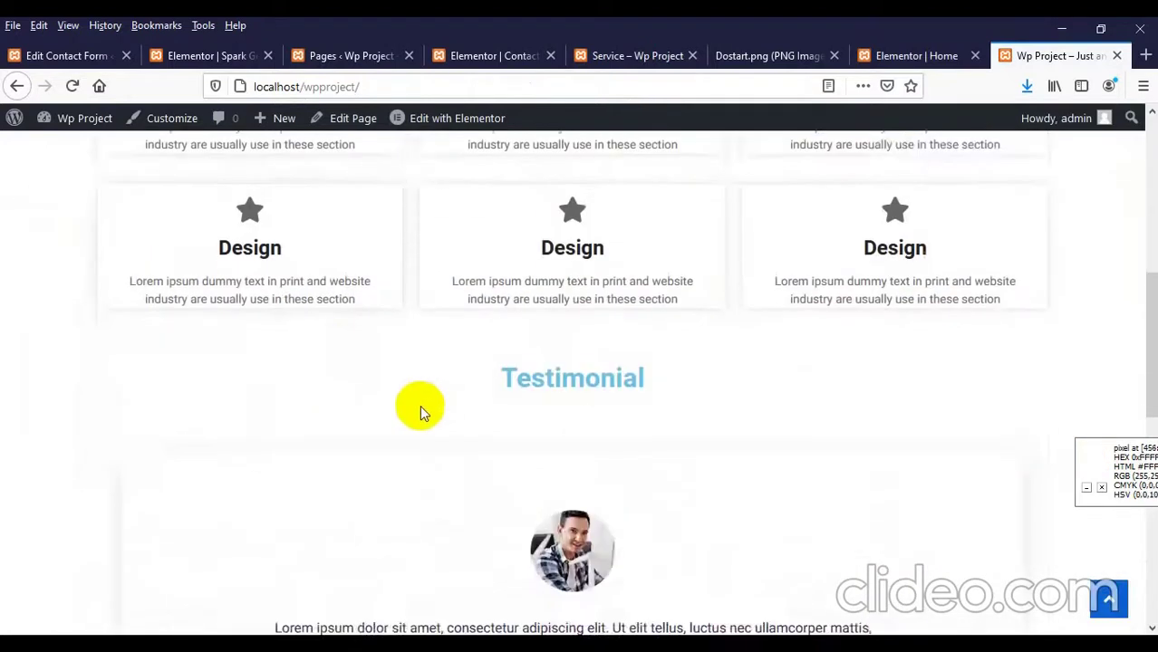
scroll(543, 369, up, 4)
scroll(543, 425, down, 7)
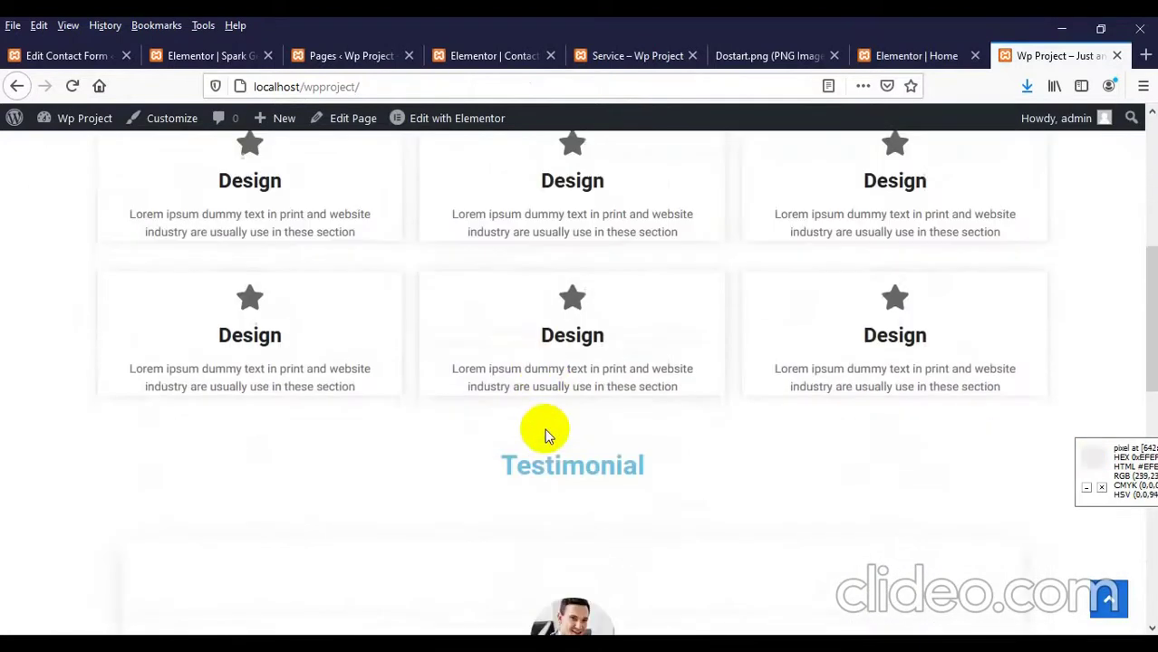
scroll(343, 389, down, 3)
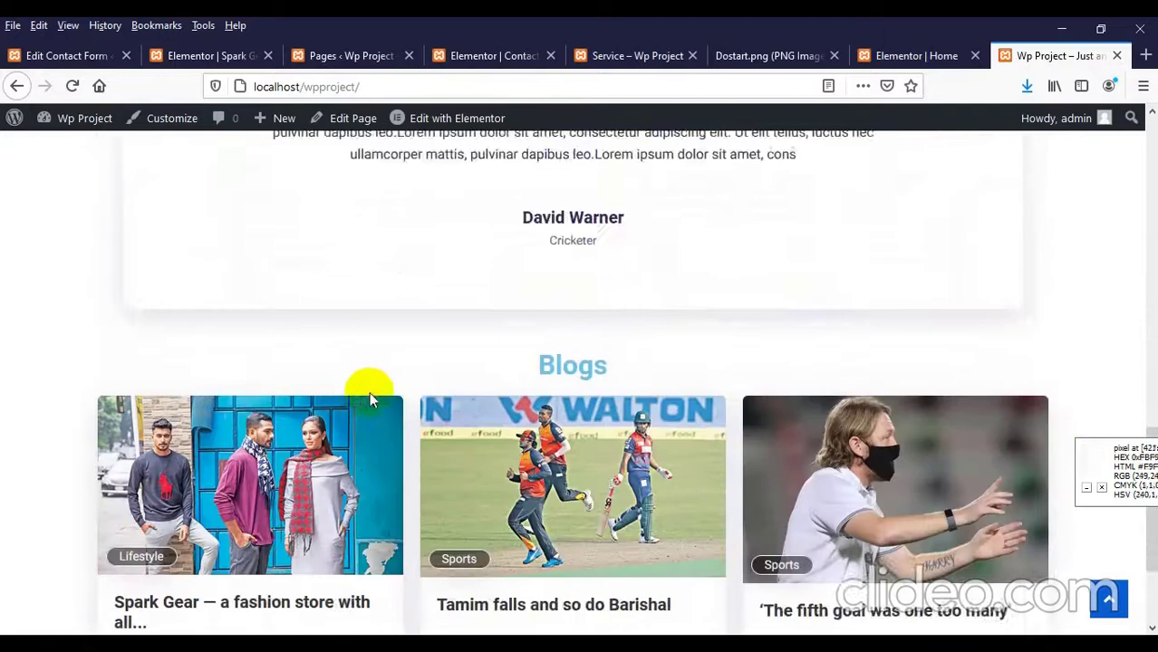
scroll(617, 478, down, 2)
scroll(595, 468, up, 14)
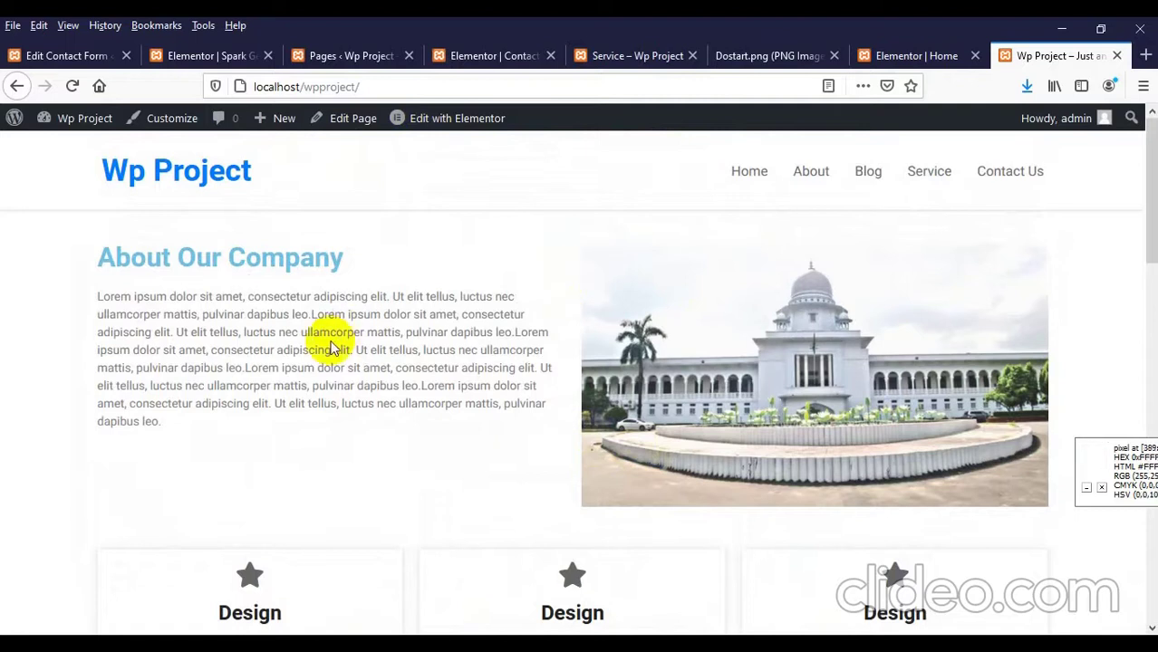
click(749, 172)
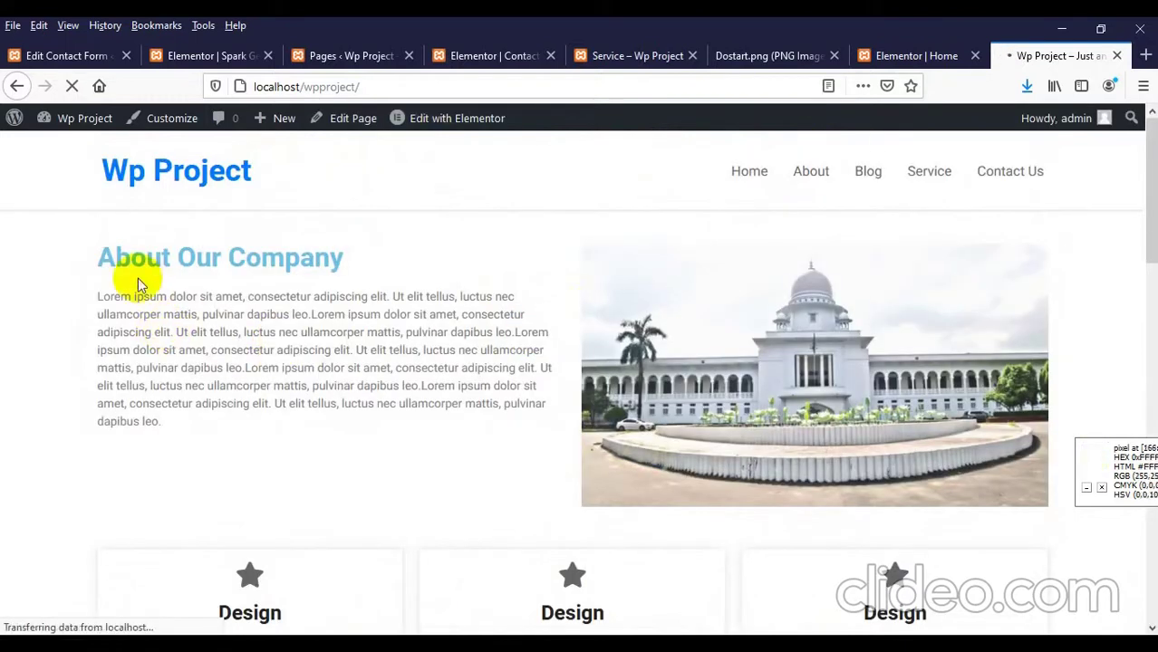
drag(138, 284, 267, 369)
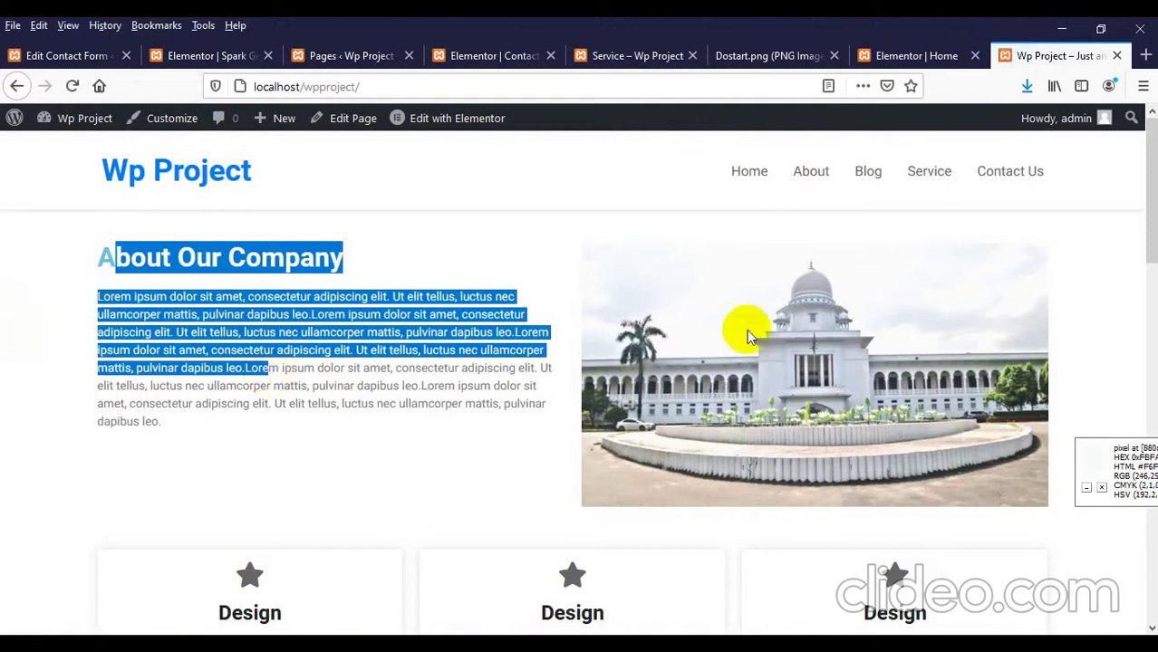
click(445, 362)
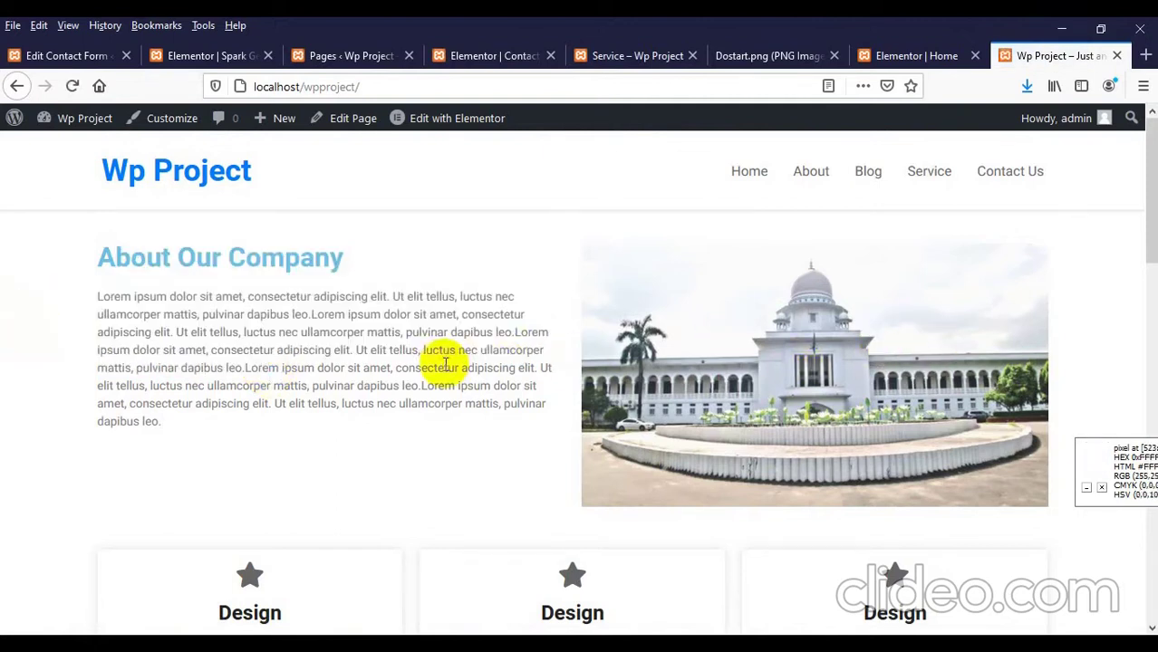
Step: Give the About text column a Fade In Left entrance animation and save the page
click(897, 55)
scroll(416, 308, up, 15)
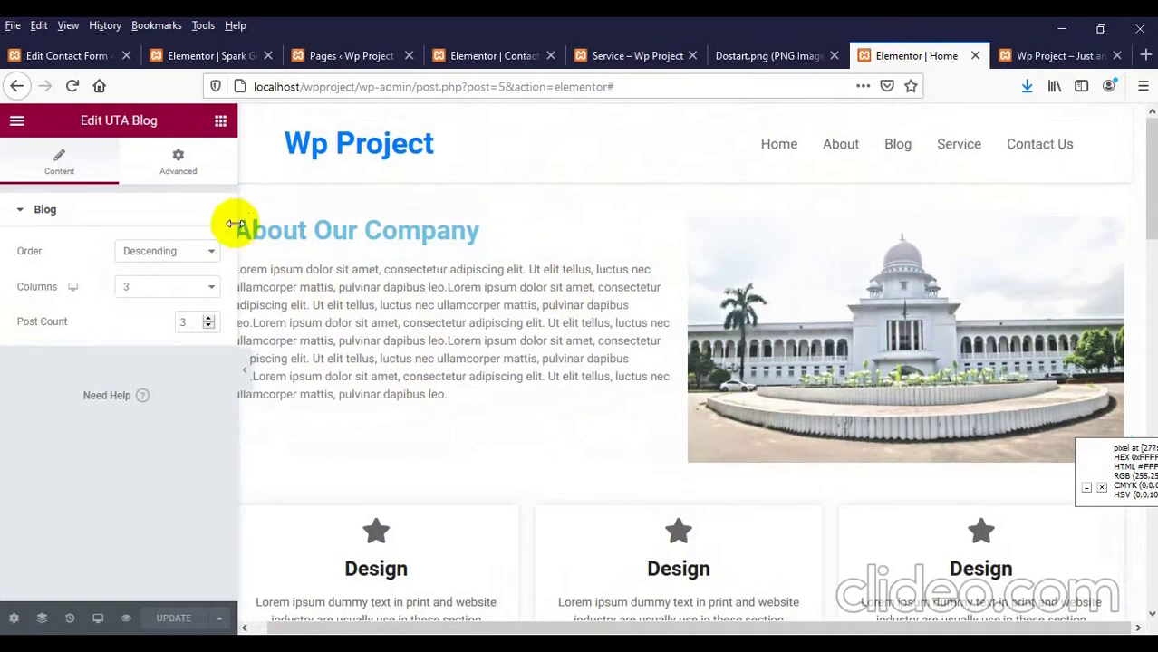
drag(238, 228, 203, 227)
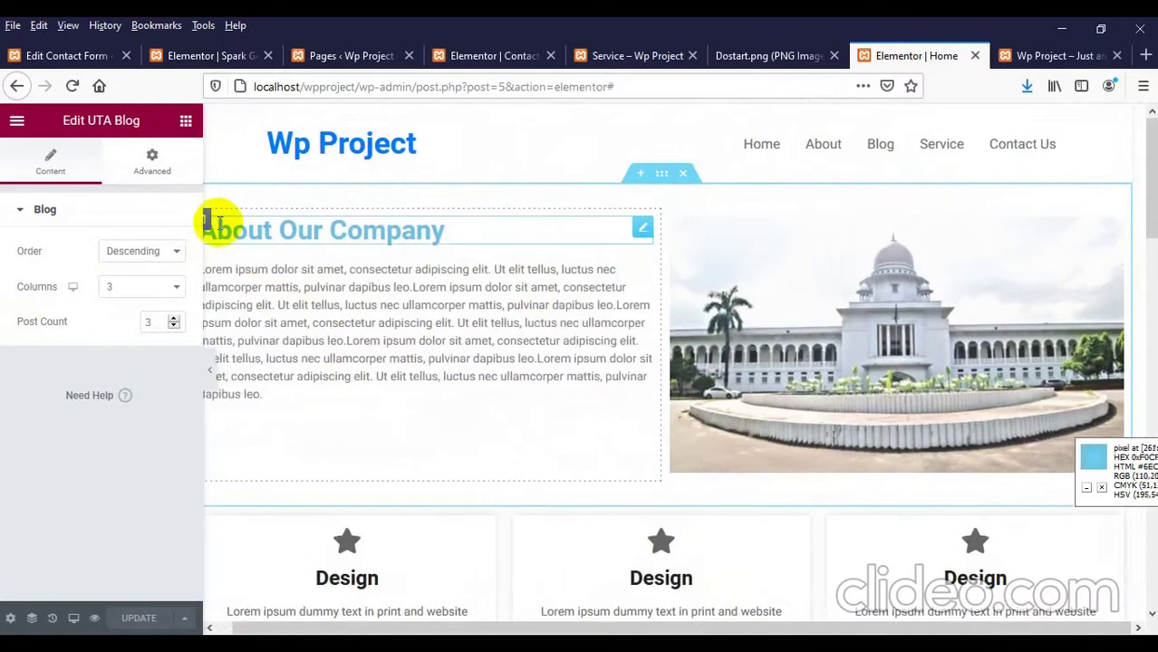
click(208, 222)
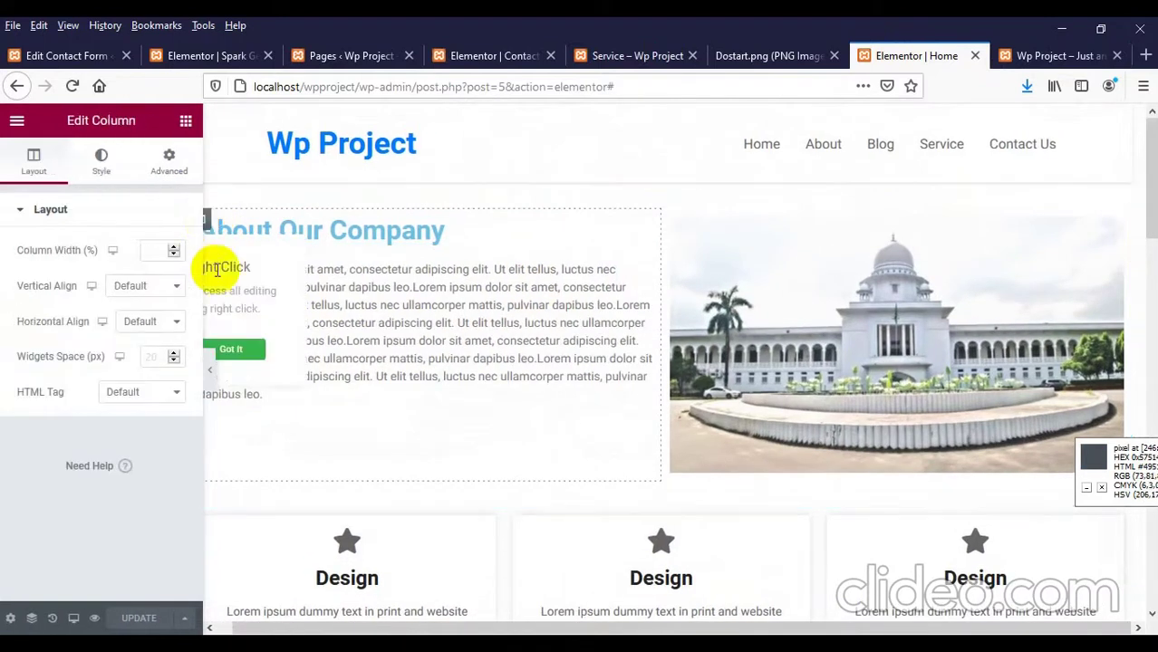
click(172, 163)
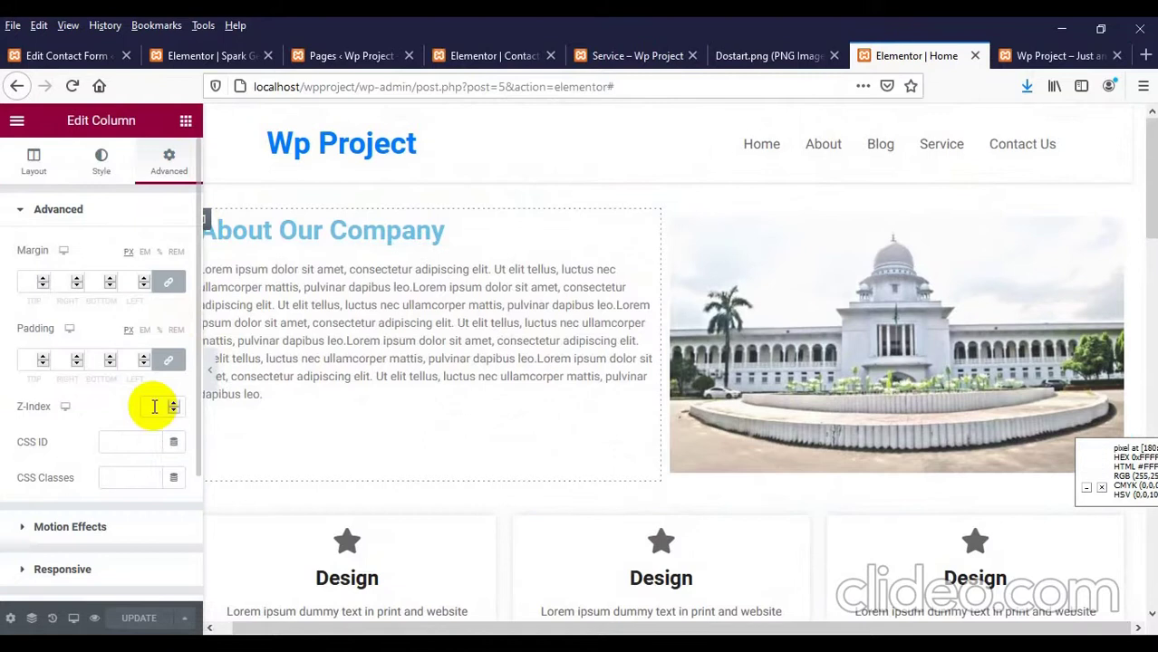
scroll(136, 416, down, 1)
click(57, 457)
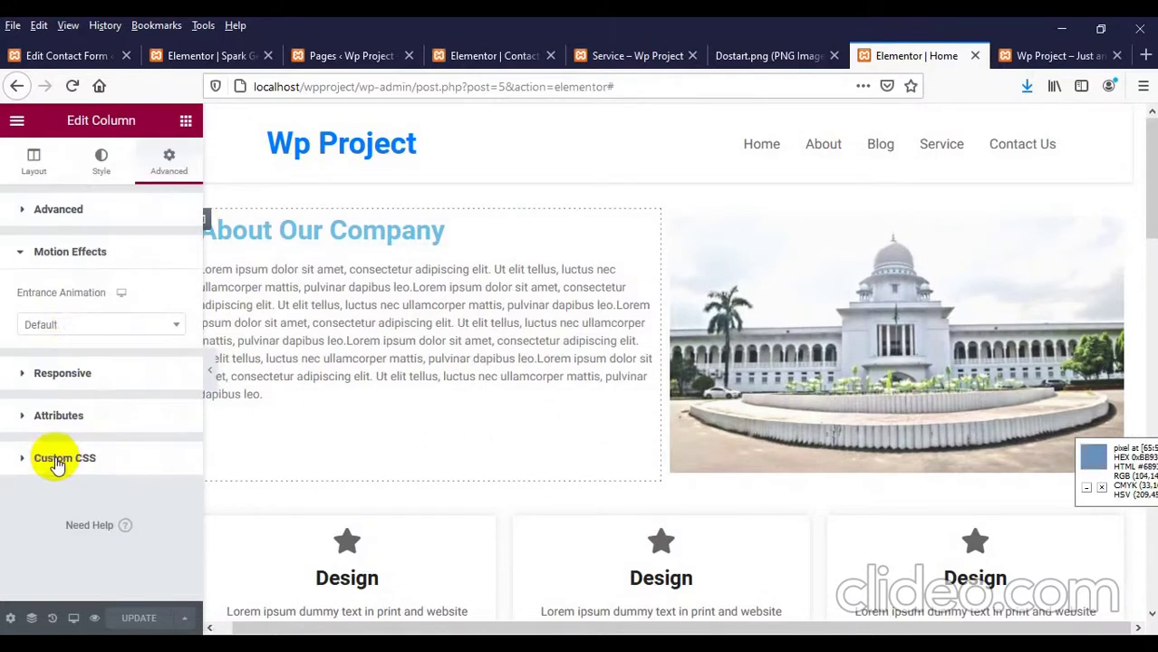
click(77, 322)
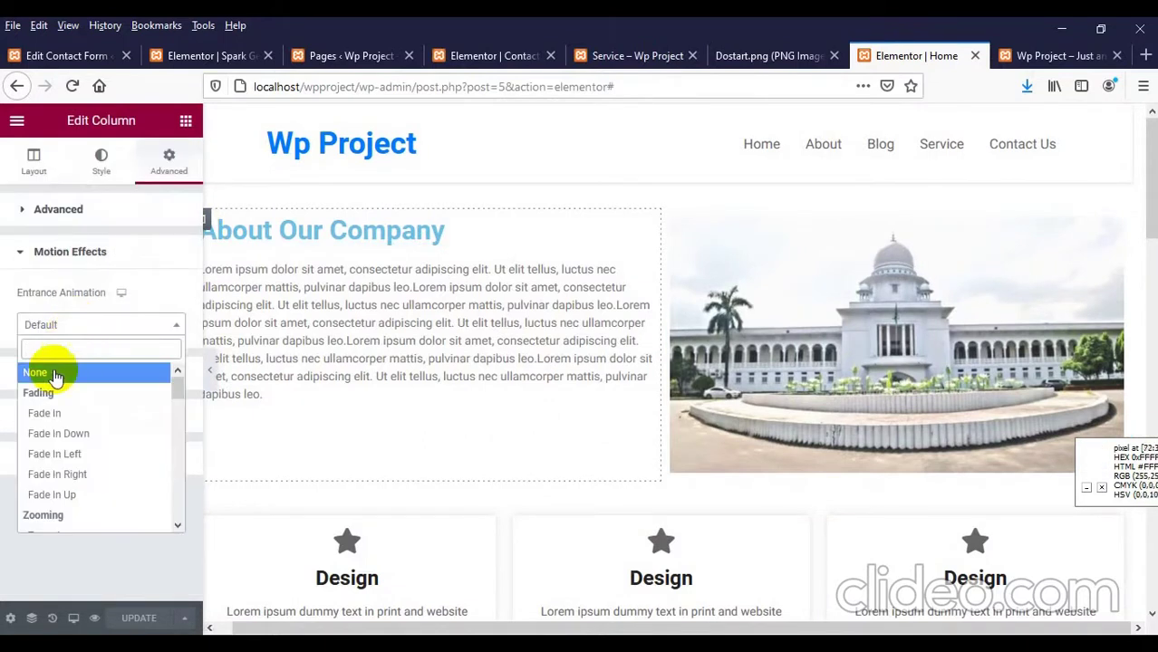
click(40, 454)
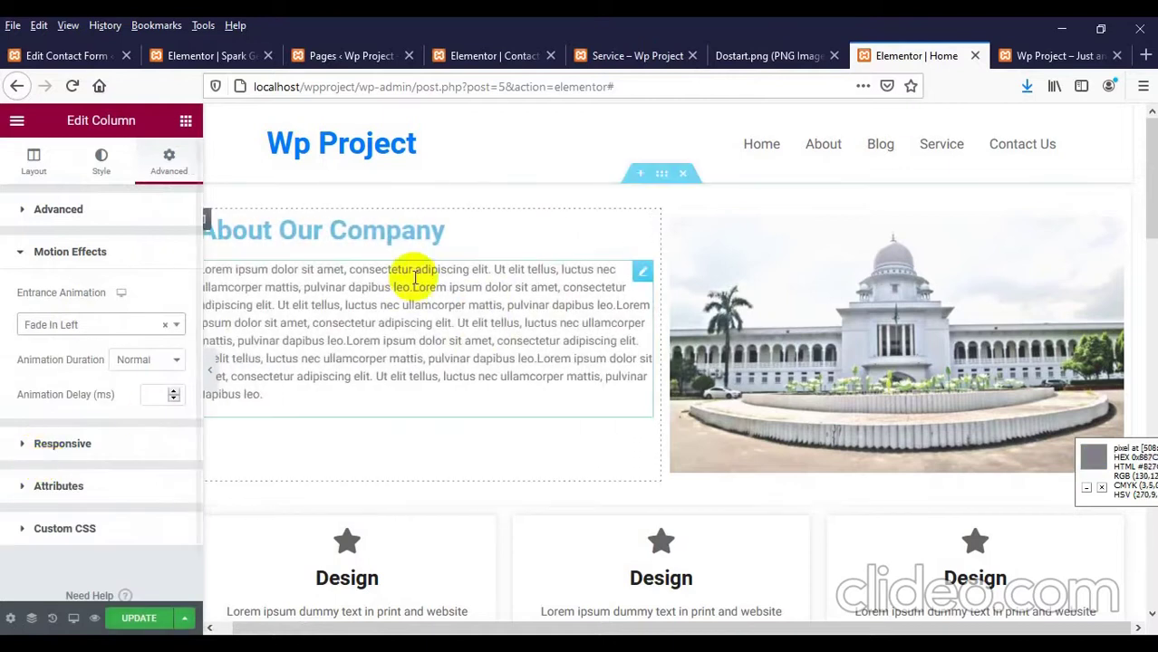
click(145, 618)
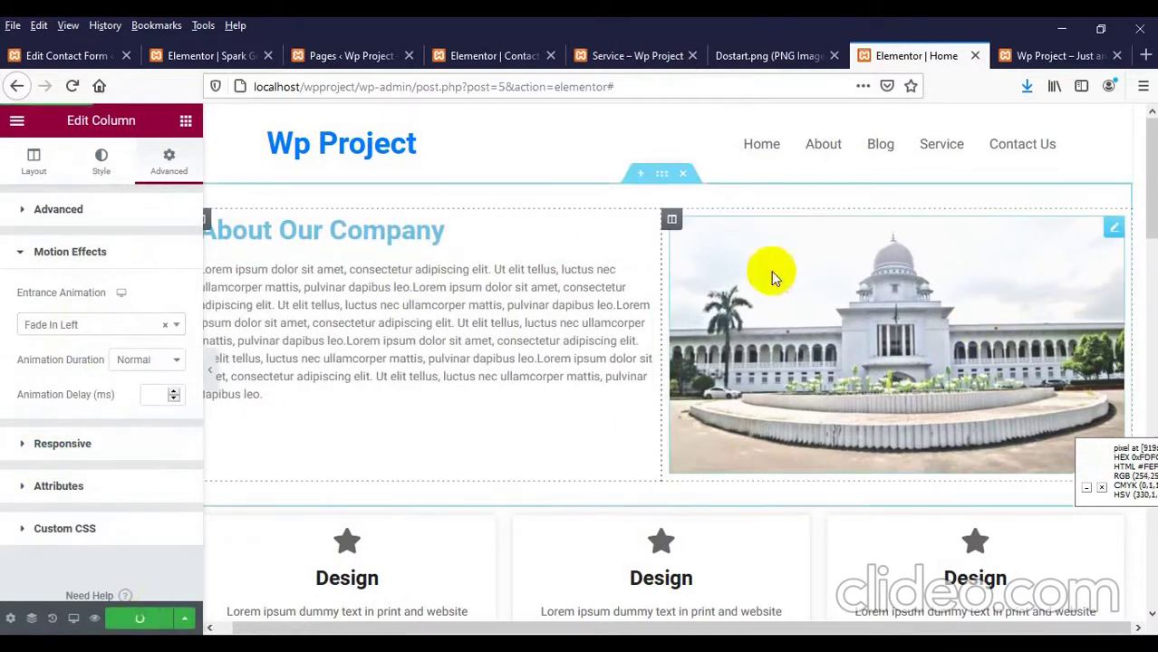
Step: Give the building image column a Fade In Right entrance animation
click(671, 224)
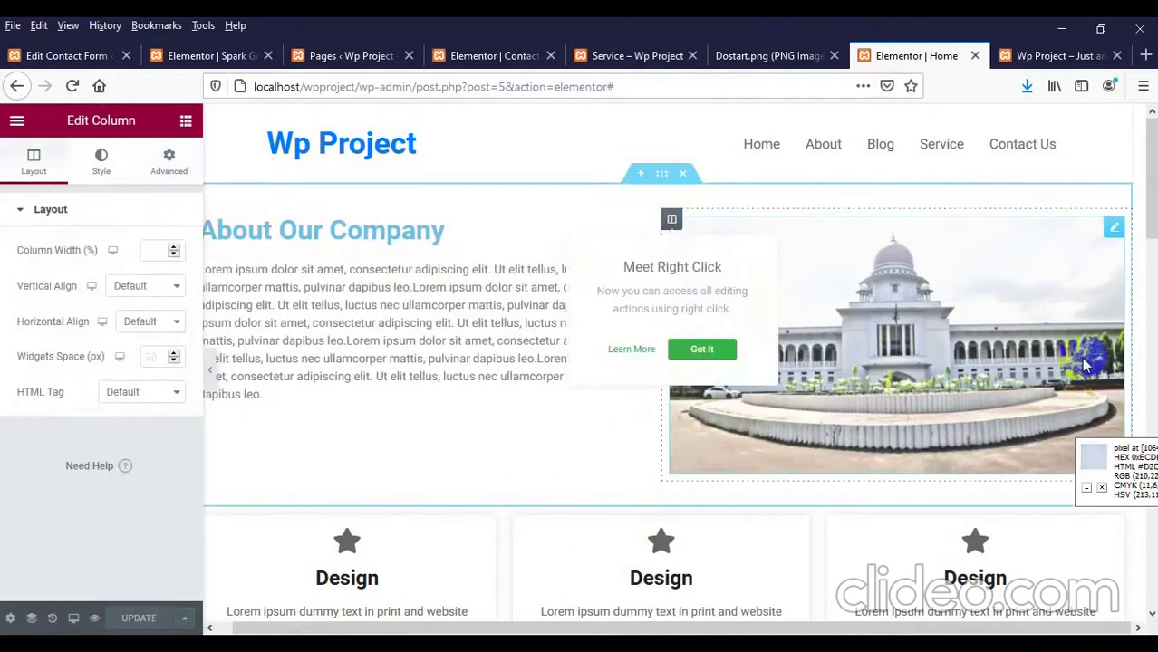
click(169, 161)
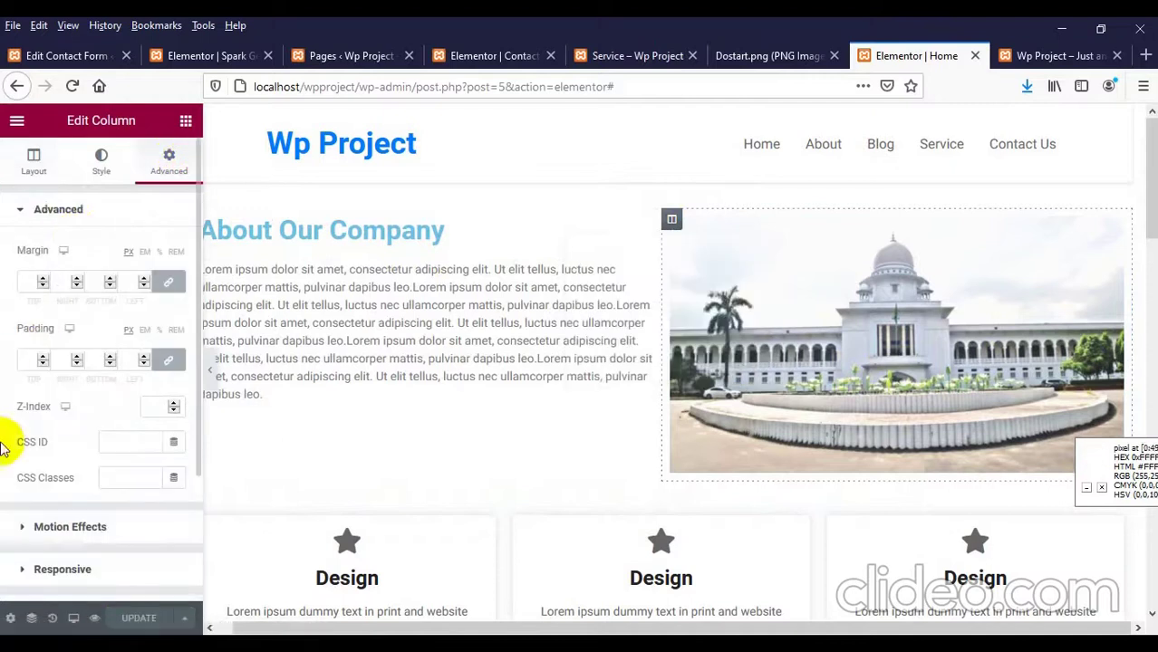
scroll(25, 453, down, 1)
click(104, 478)
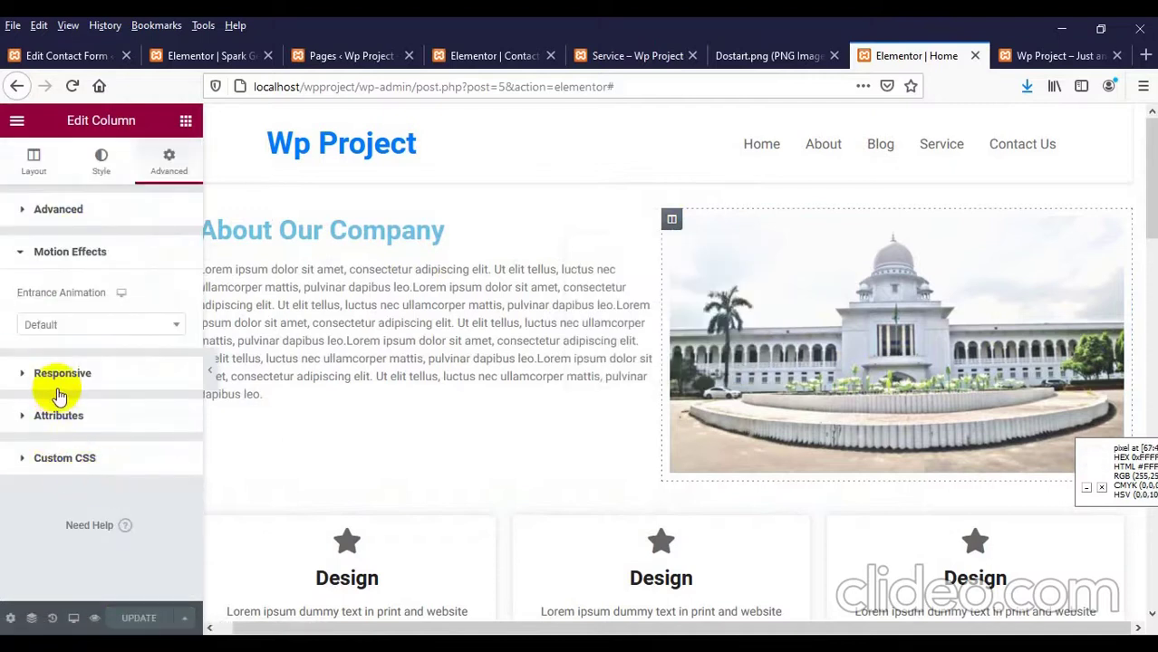
click(73, 327)
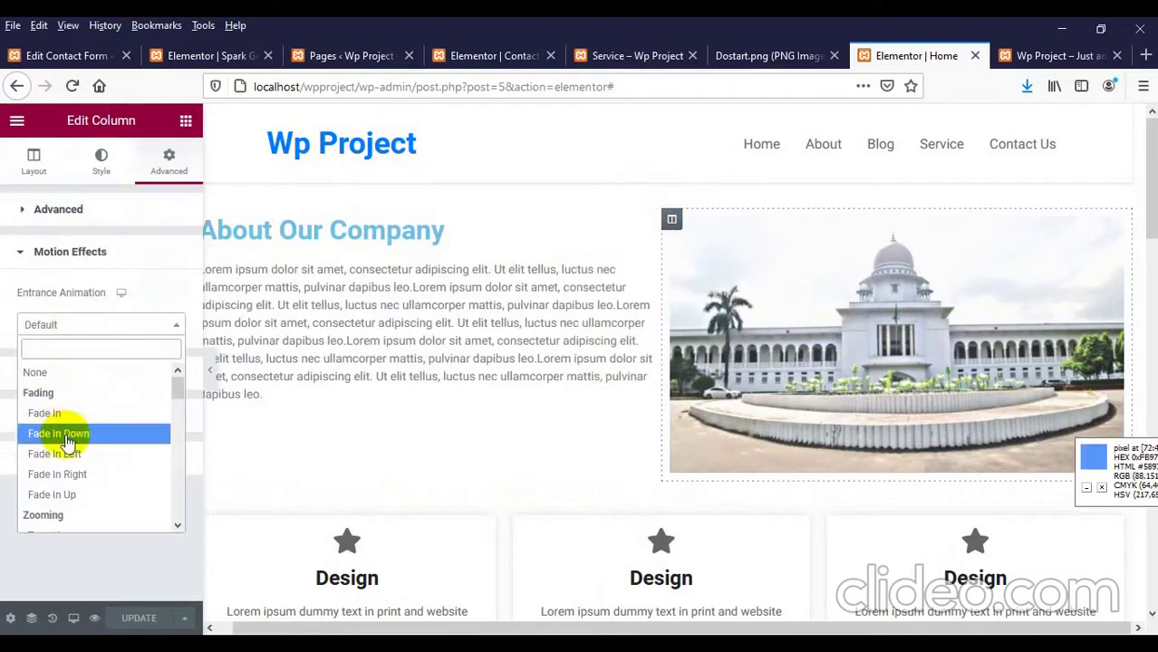
click(67, 473)
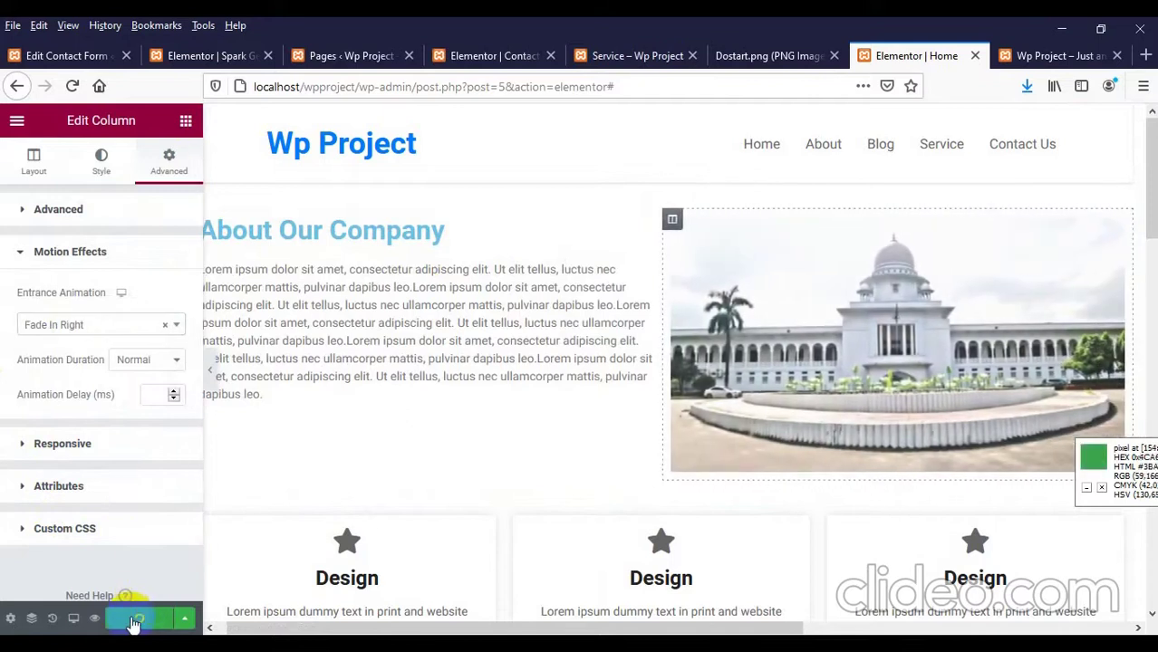
click(1033, 55)
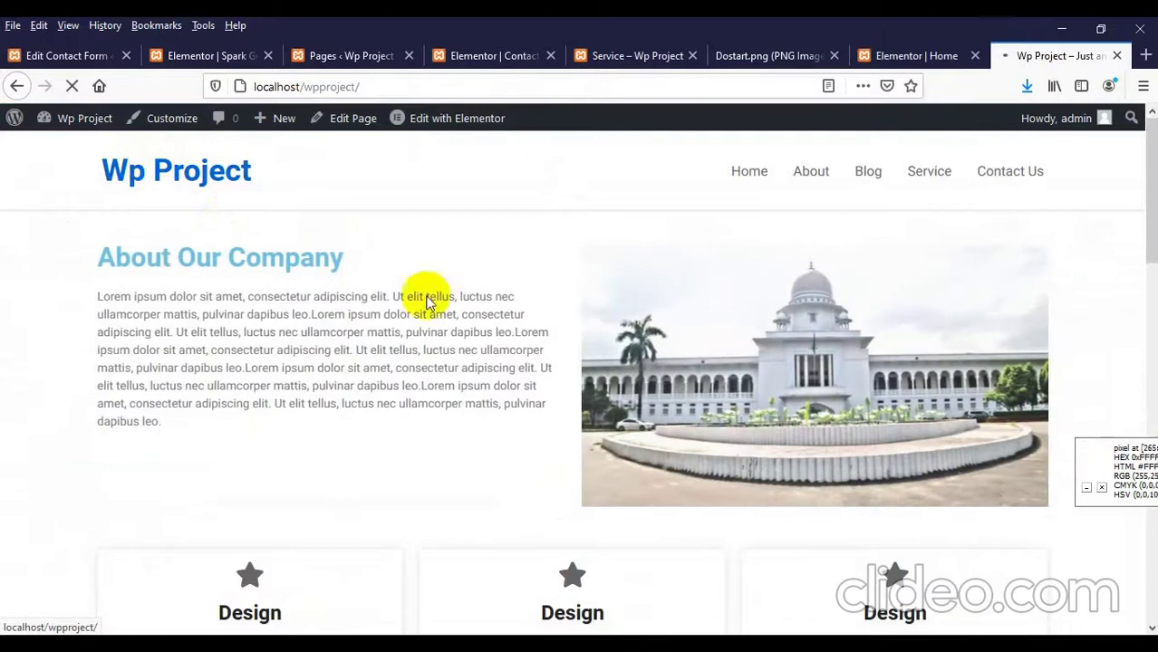
Step: Confirm the image column's entrance animation stays Fade In Right, closing the list unchanged
scroll(805, 366, down, 4)
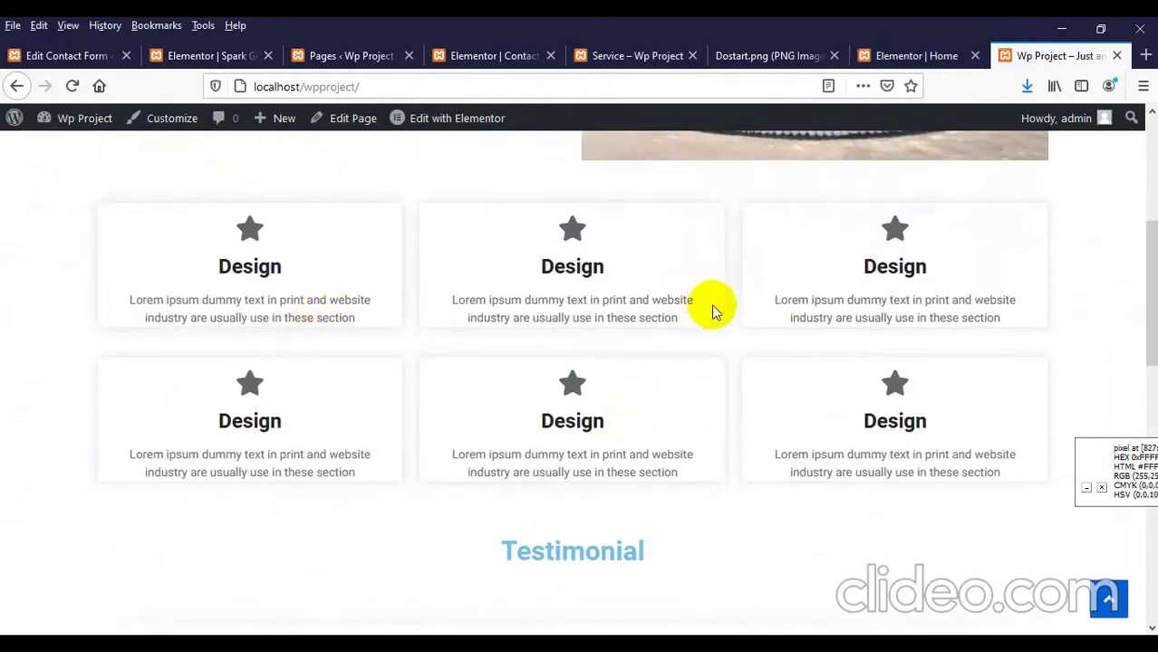
scroll(620, 390, down, 5)
scroll(620, 389, down, 4)
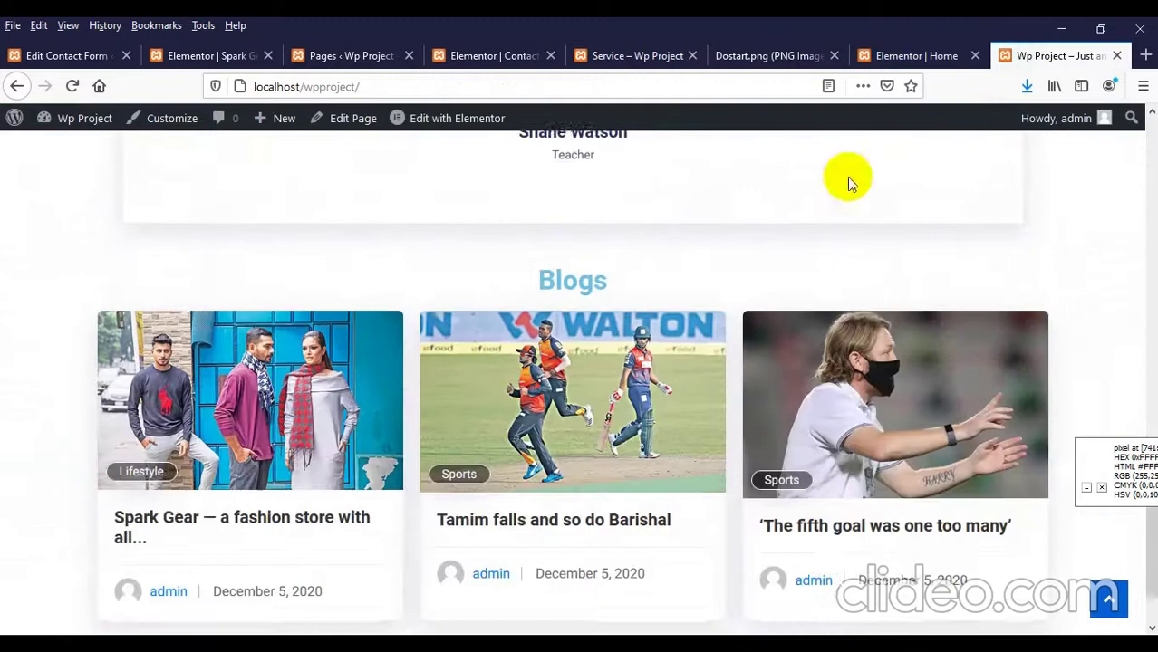
click(883, 57)
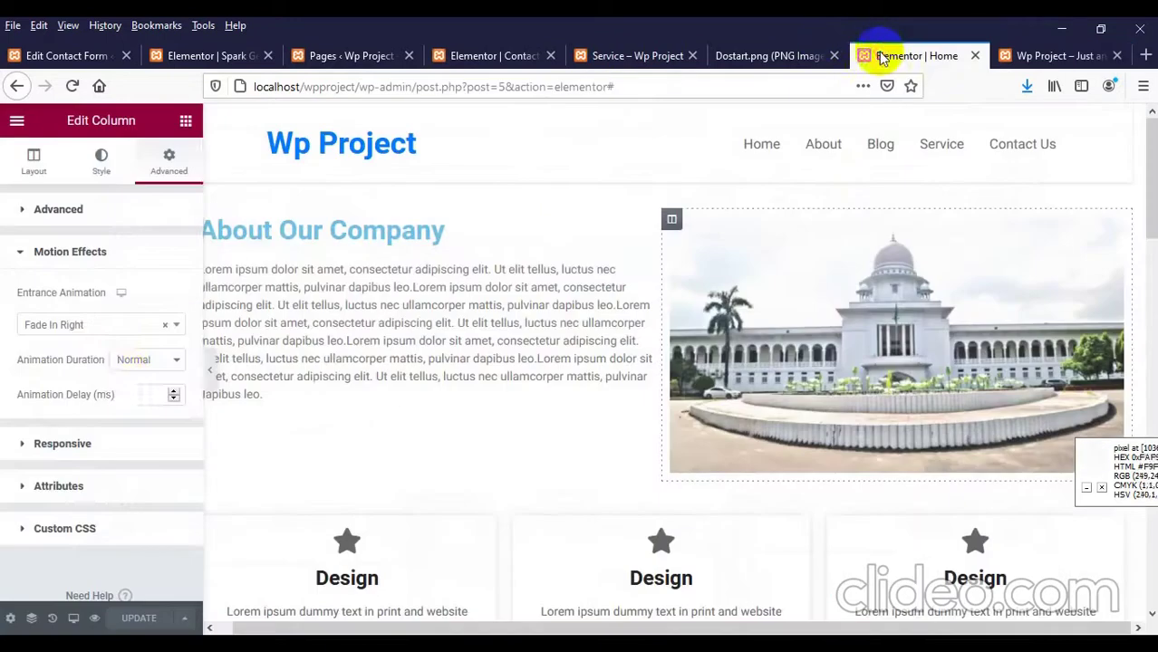
click(83, 324)
scroll(85, 409, down, 12)
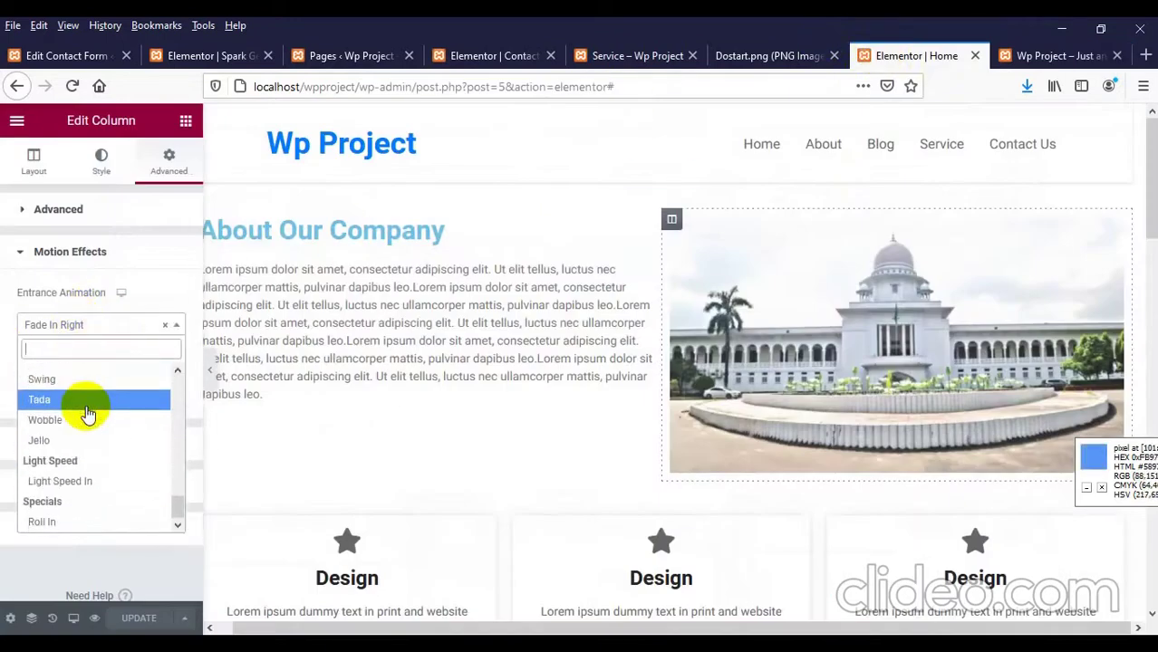
scroll(80, 435, up, 10)
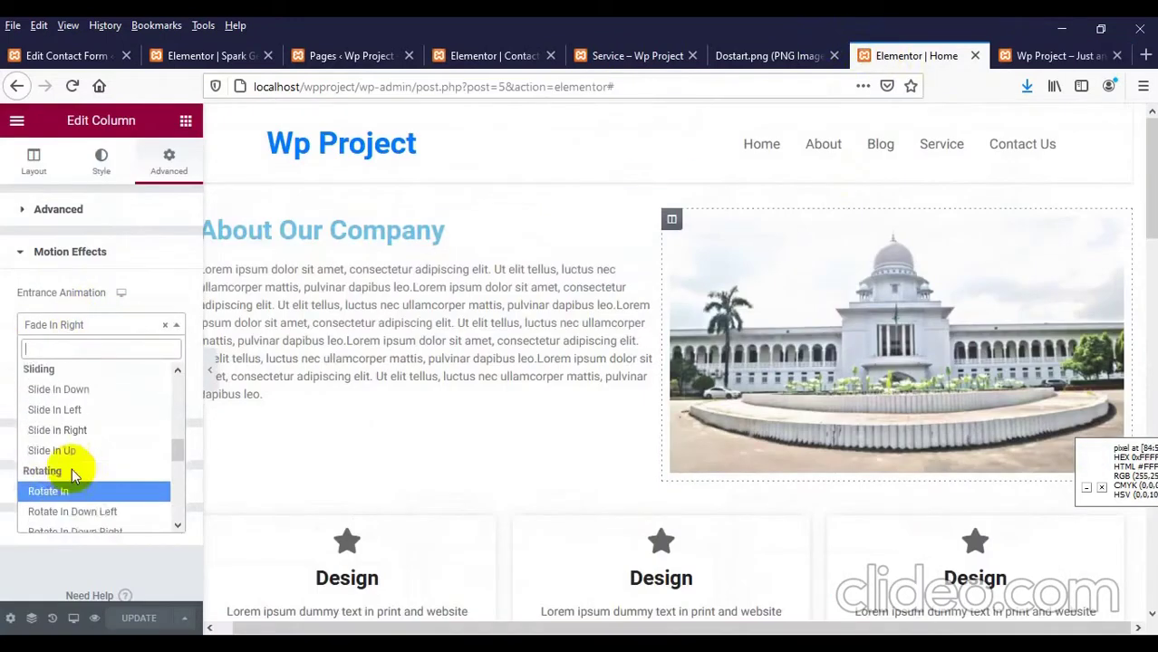
click(4, 380)
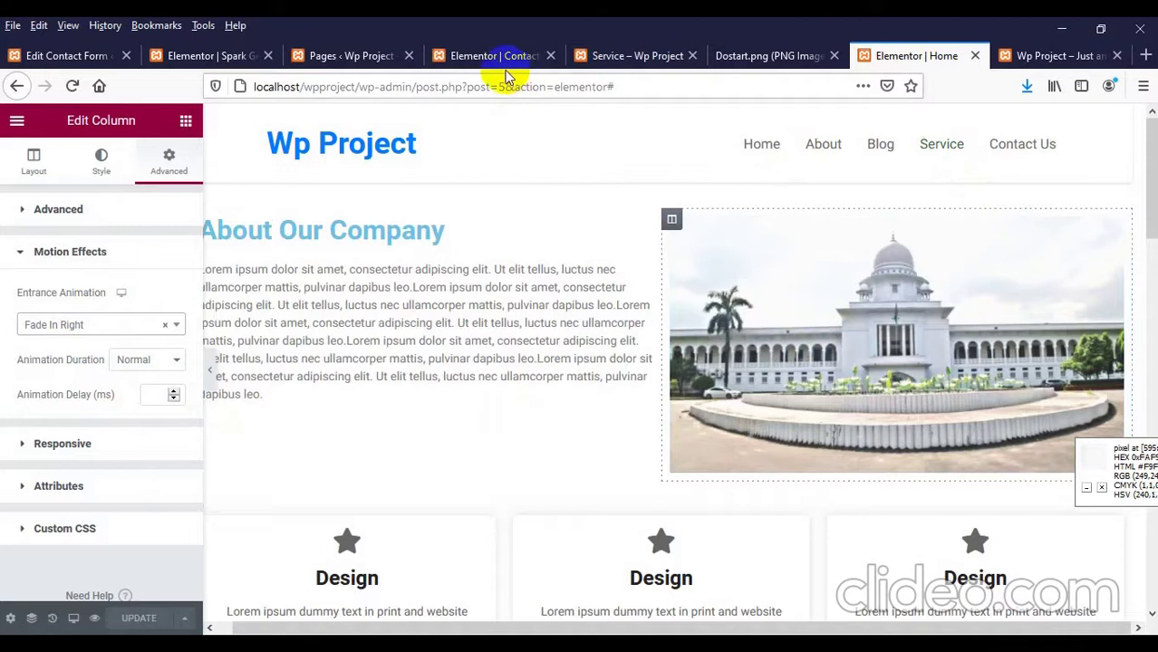
Step: Browse the Popular themes under Appearance > Themes > Add New
click(36, 56)
scroll(376, 317, up, 1)
scroll(27, 380, down, 1)
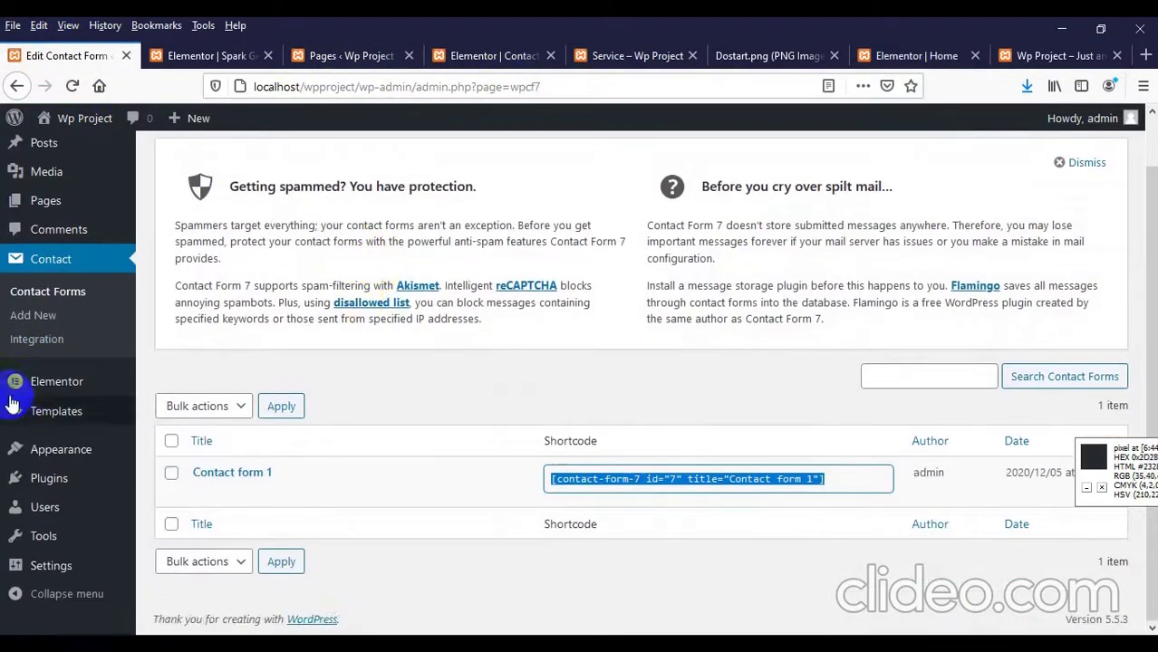
mouse_move(123, 460)
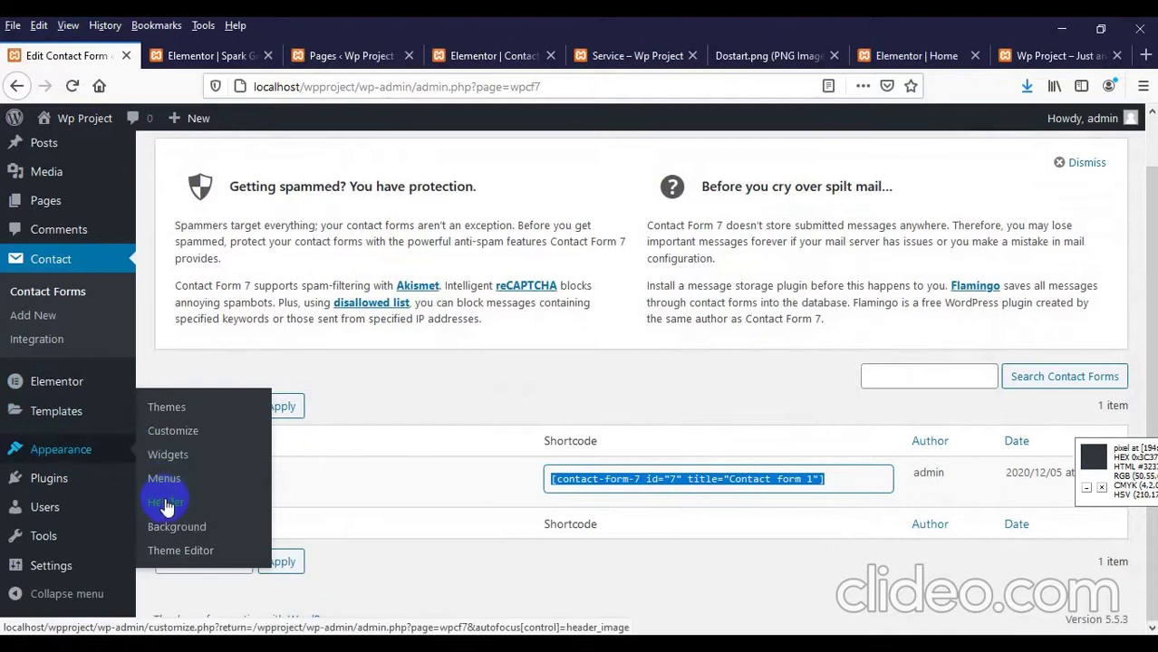
click(178, 413)
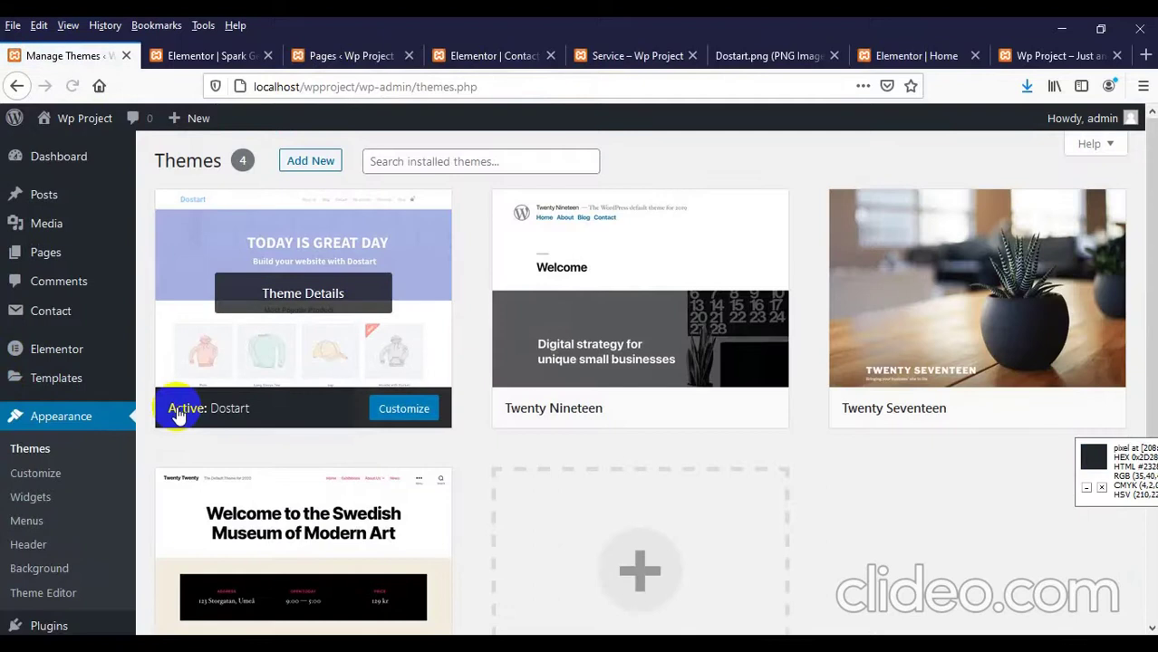
click(315, 164)
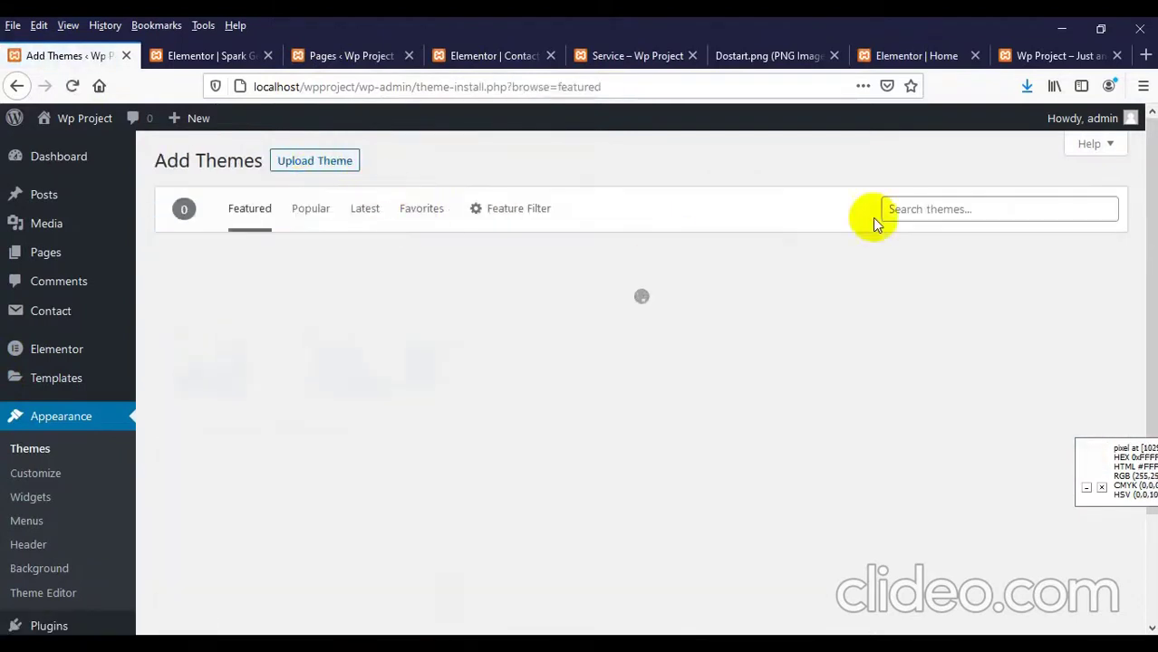
click(933, 210)
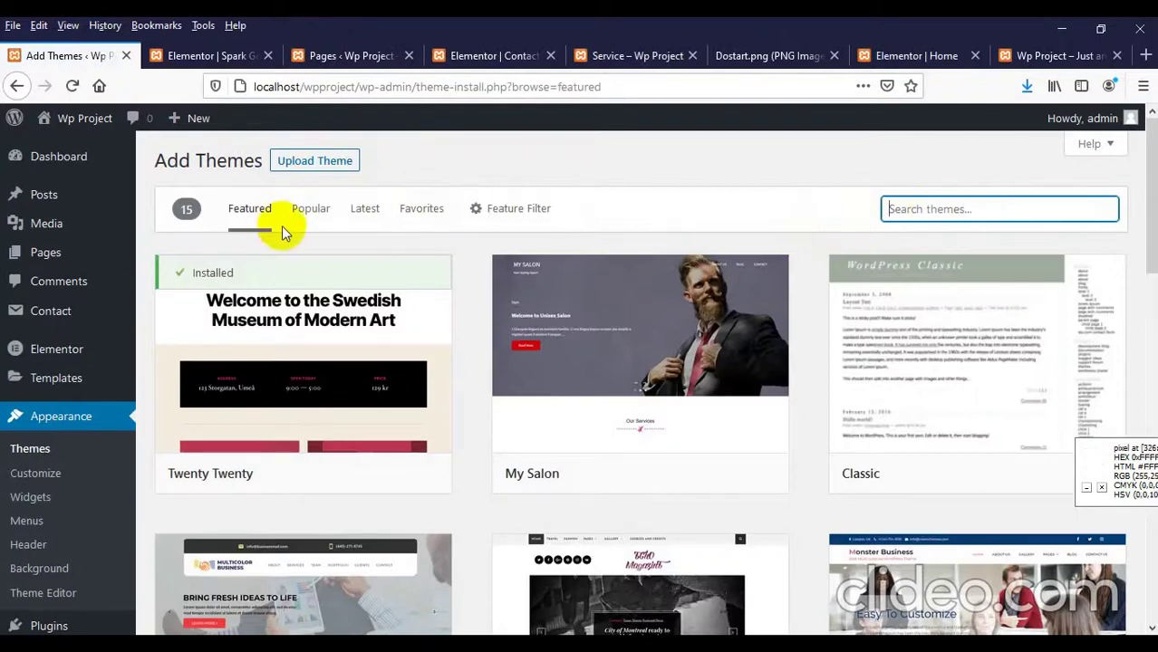
click(308, 210)
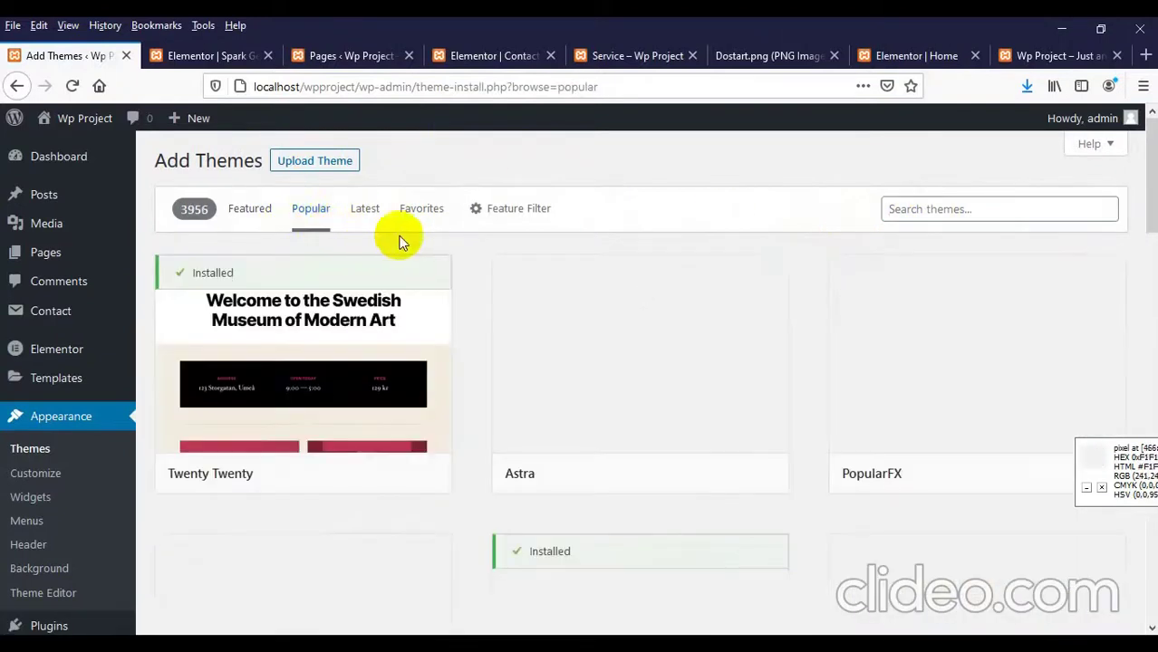
scroll(400, 247, down, 2)
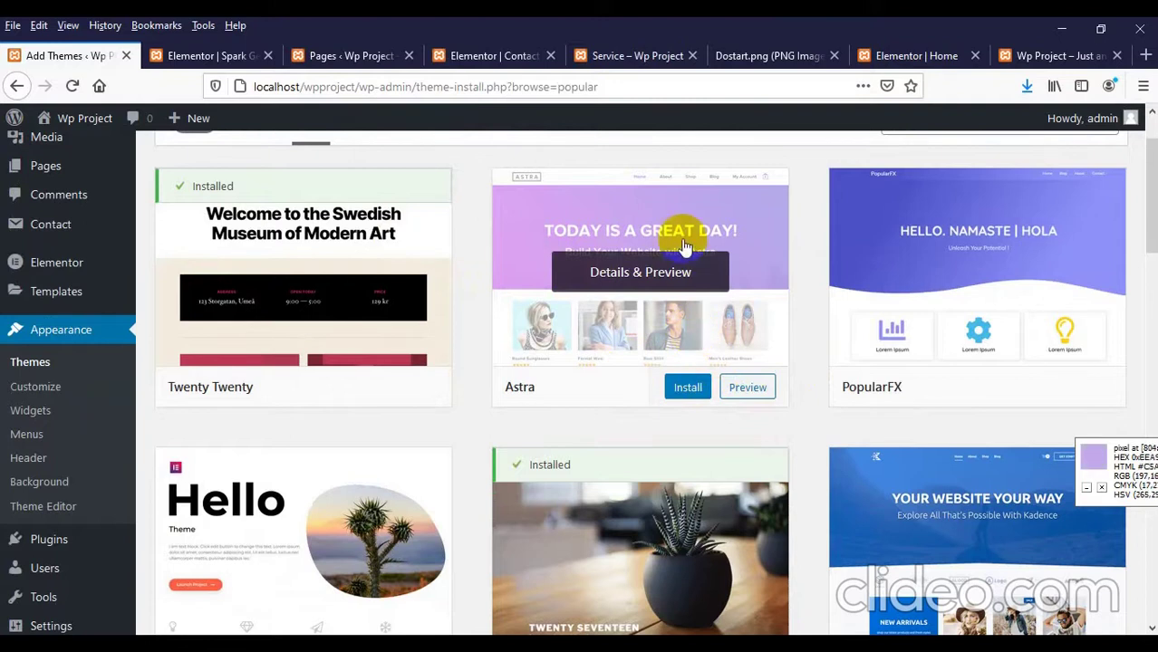
scroll(688, 262, down, 2)
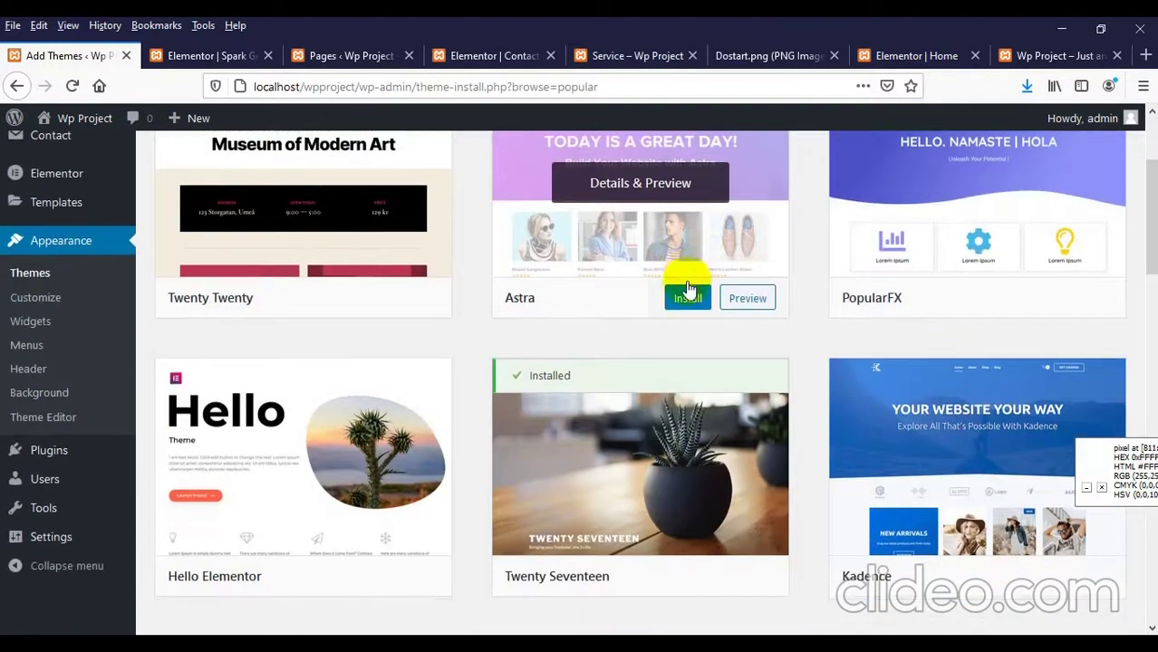
scroll(683, 286, down, 2)
scroll(684, 304, up, 6)
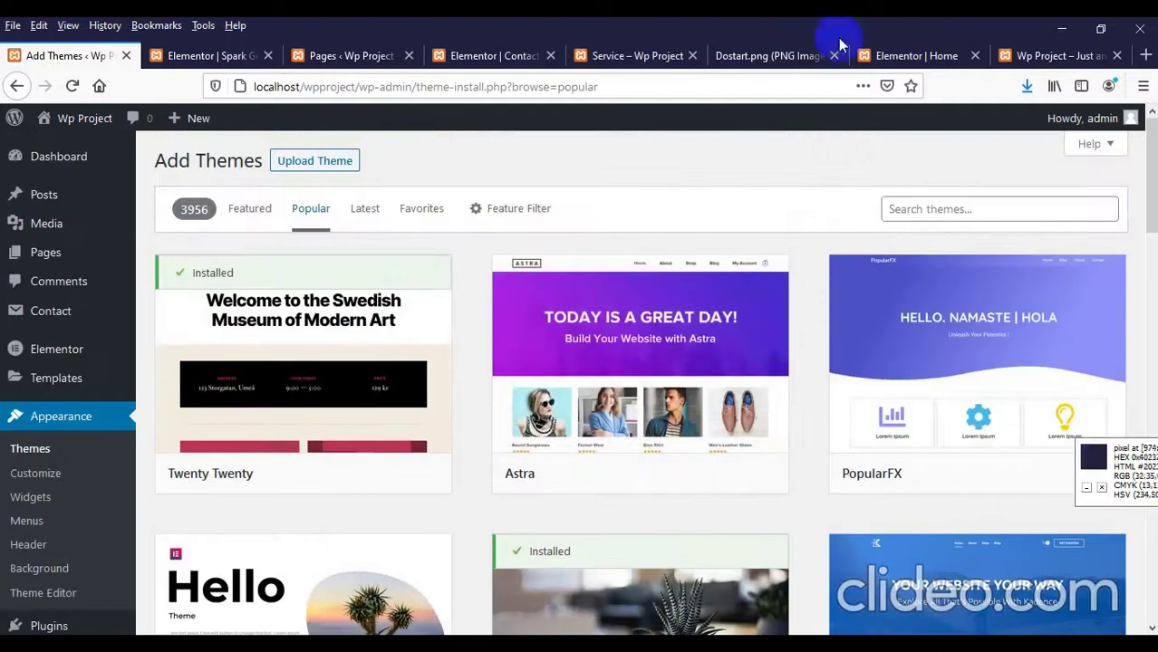
Step: Glance at the live front page, then return to the Add Themes page
click(1006, 57)
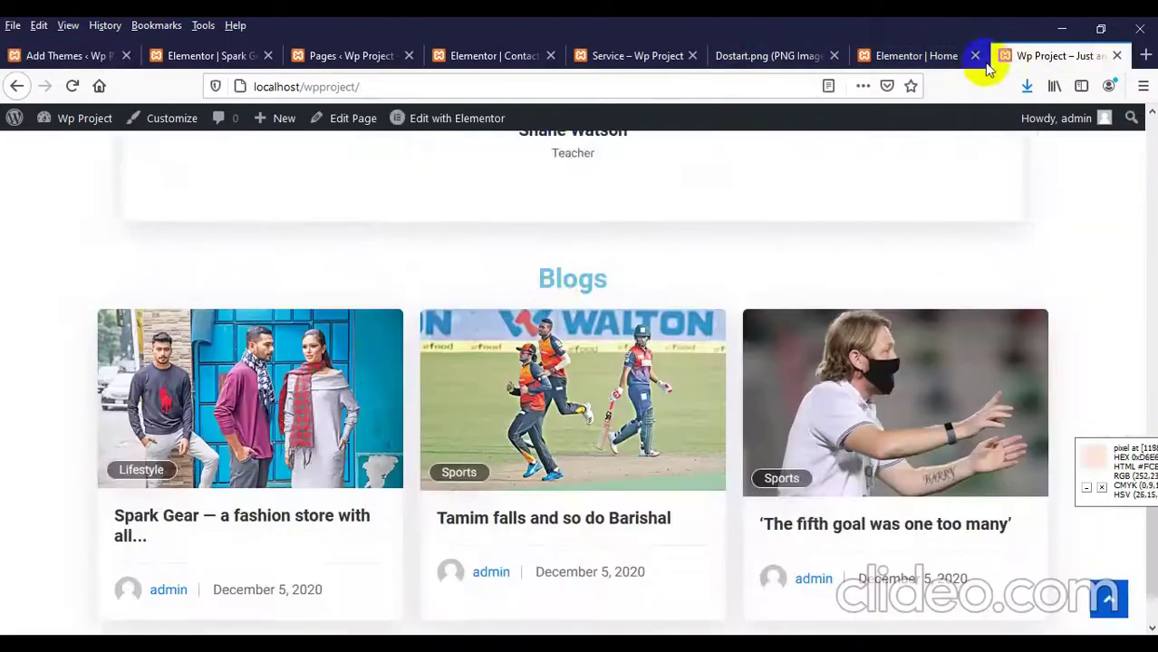
scroll(551, 317, up, 10)
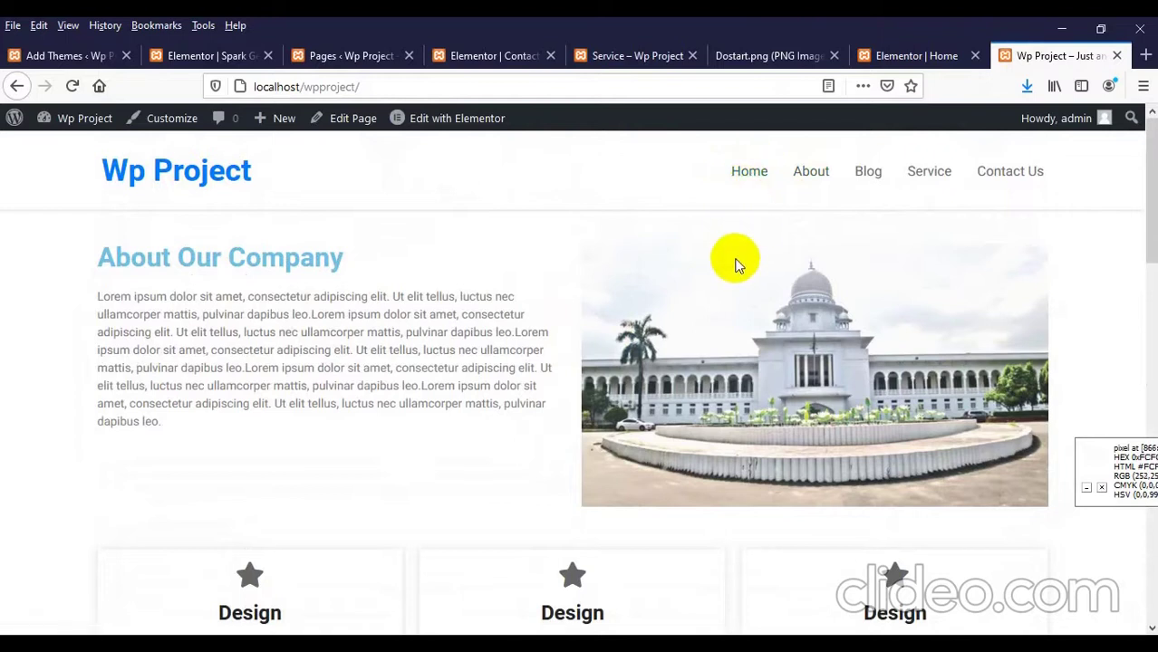
click(47, 55)
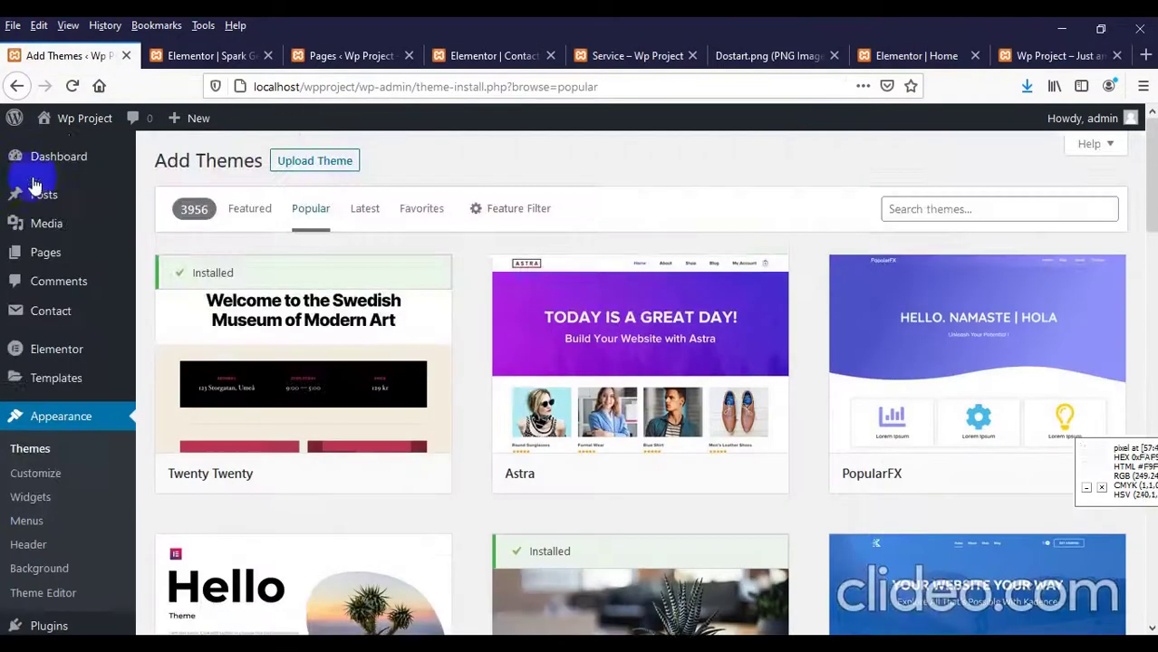
scroll(23, 417, down, 3)
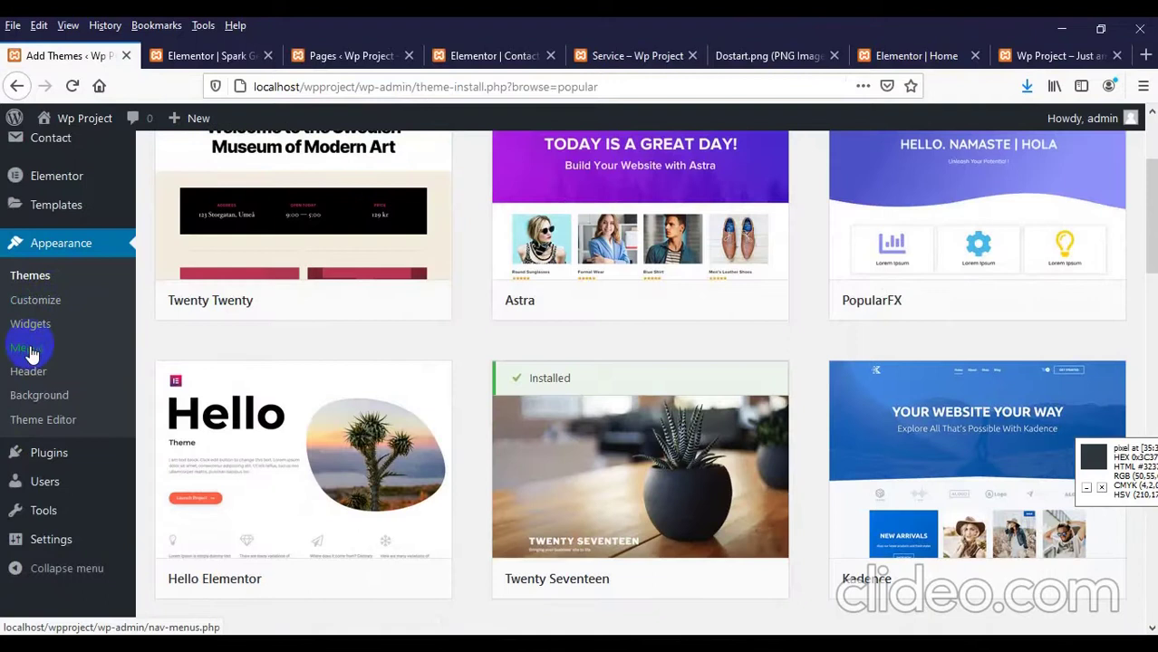
scroll(761, 412, up, 2)
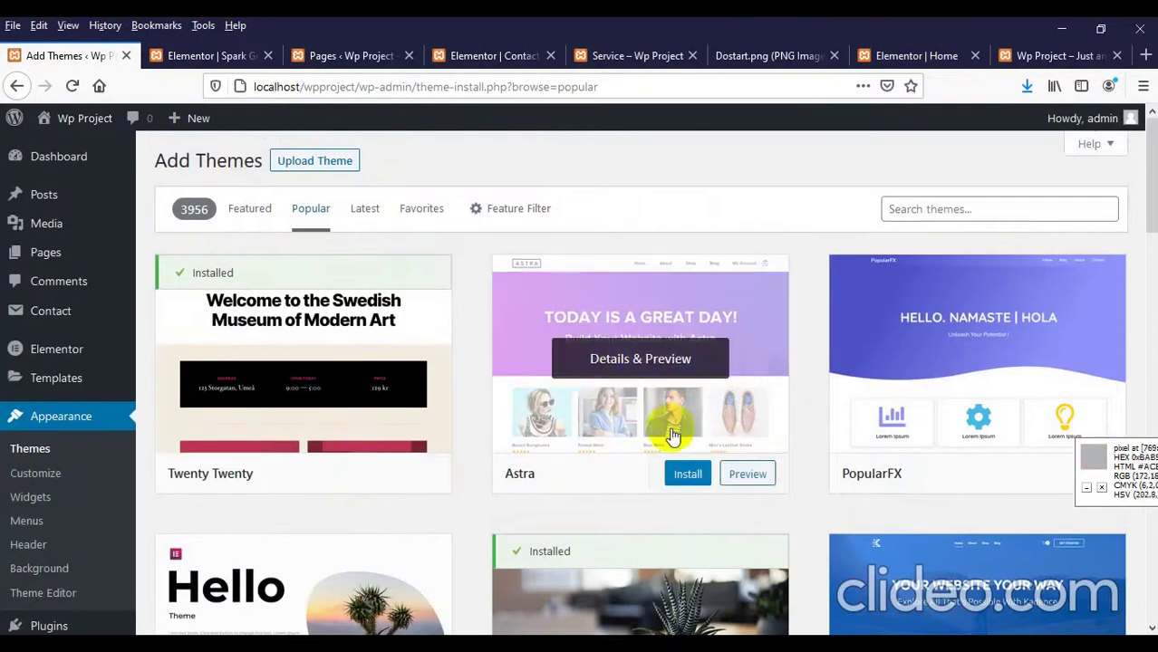
scroll(45, 453, down, 3)
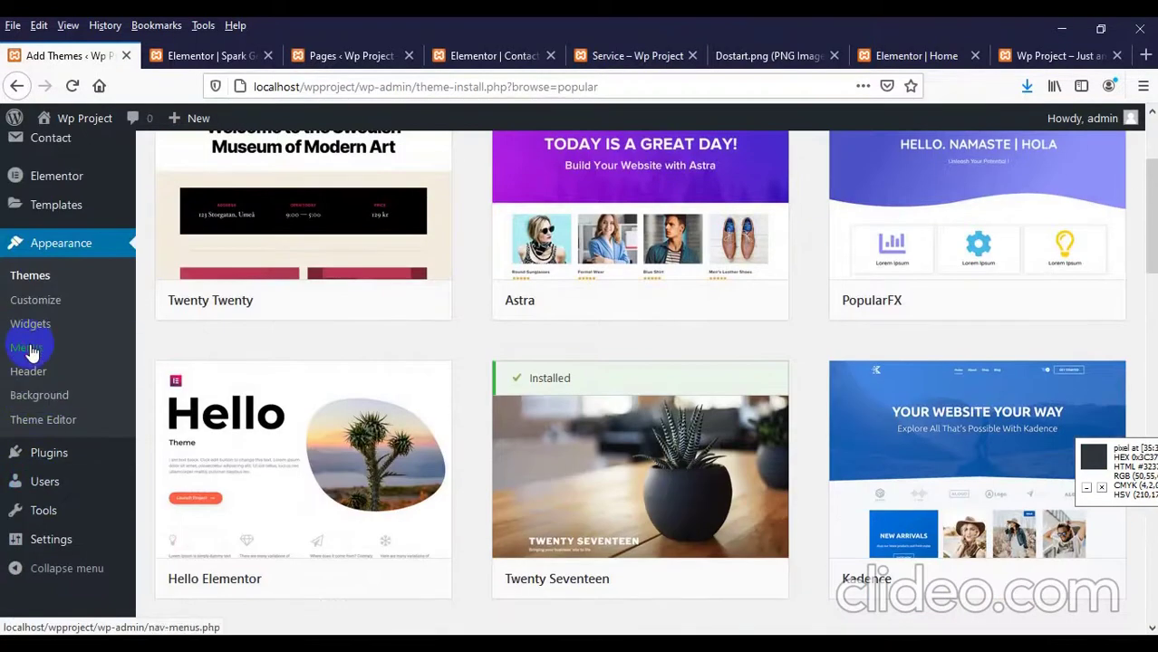
scroll(553, 354, down, 4)
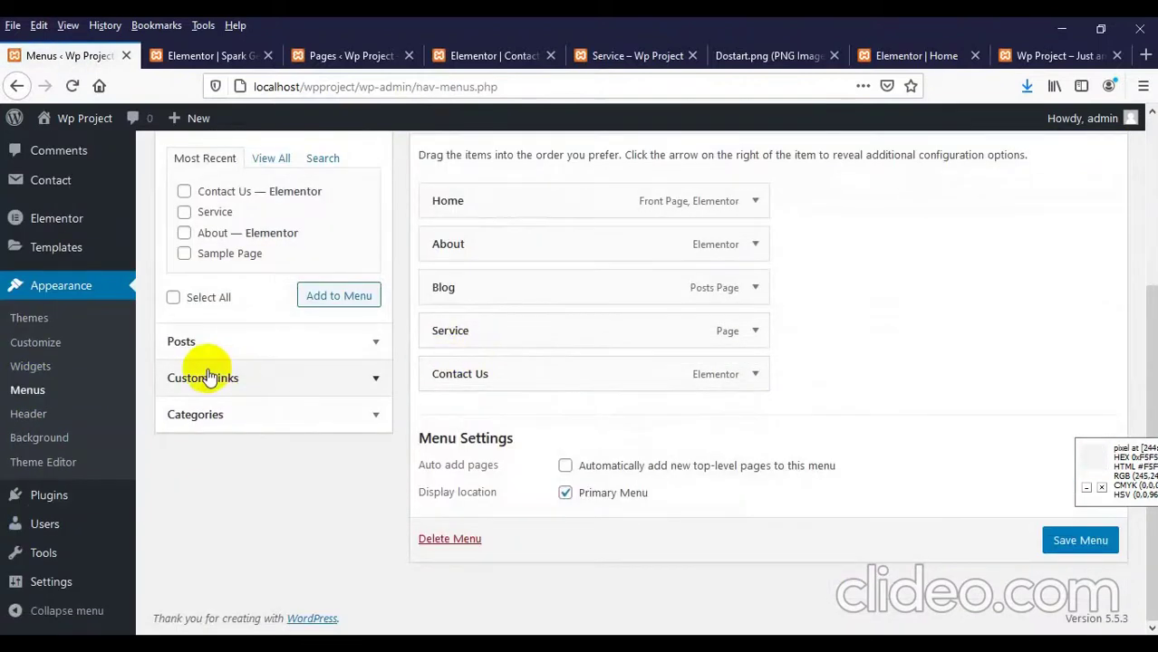
Step: Add two '#' custom links labelled Home 1 and Home 2 to Menu 1
scroll(220, 403, up, 3)
scroll(219, 439, down, 3)
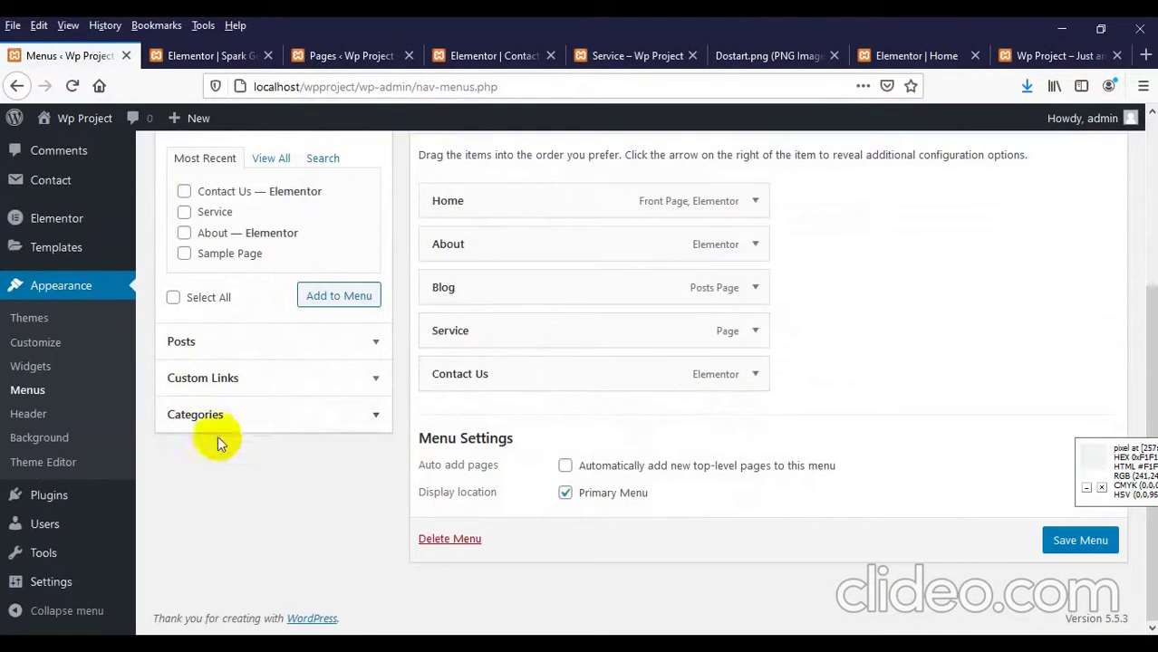
click(218, 380)
scroll(272, 357, up, 2)
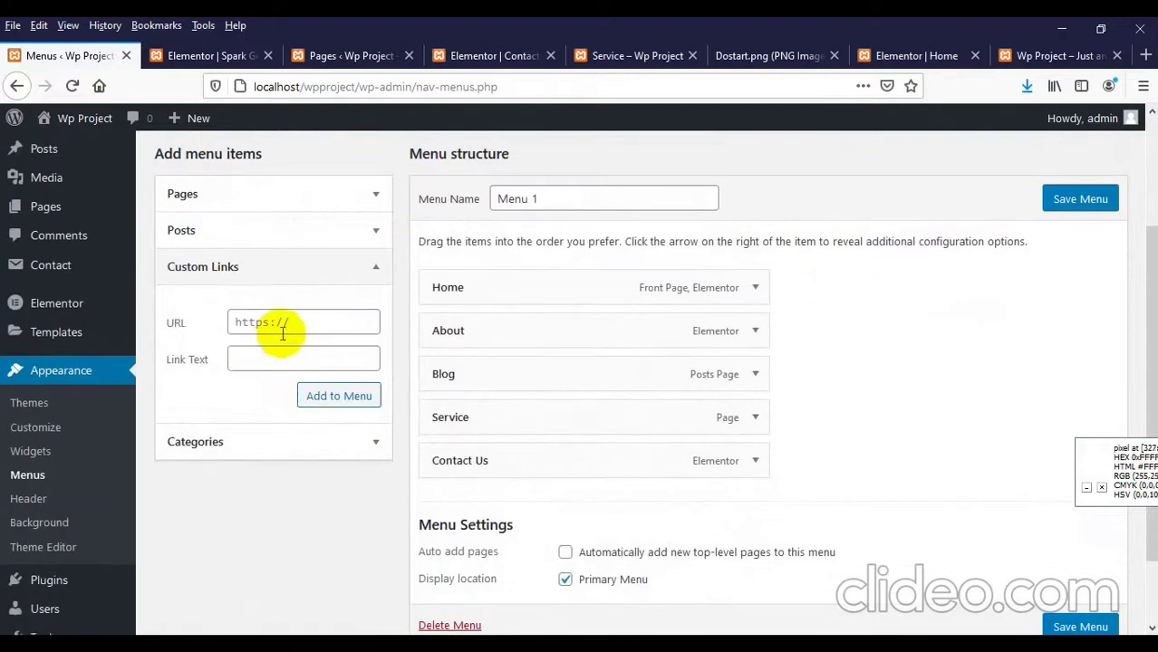
text(#)
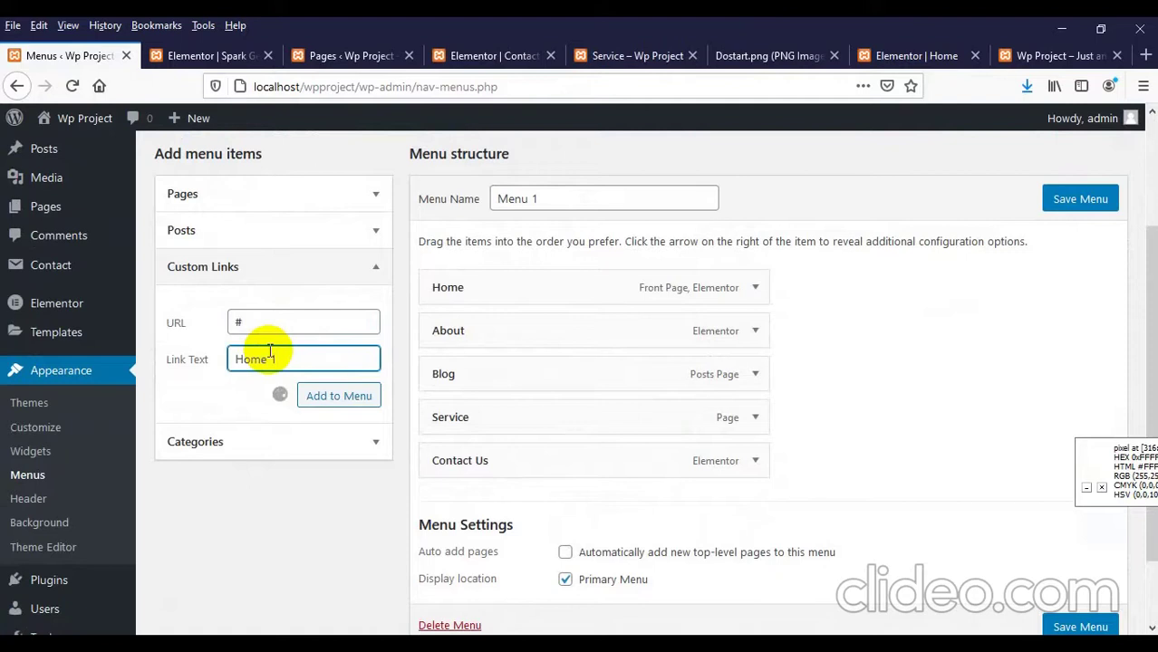
click(287, 319)
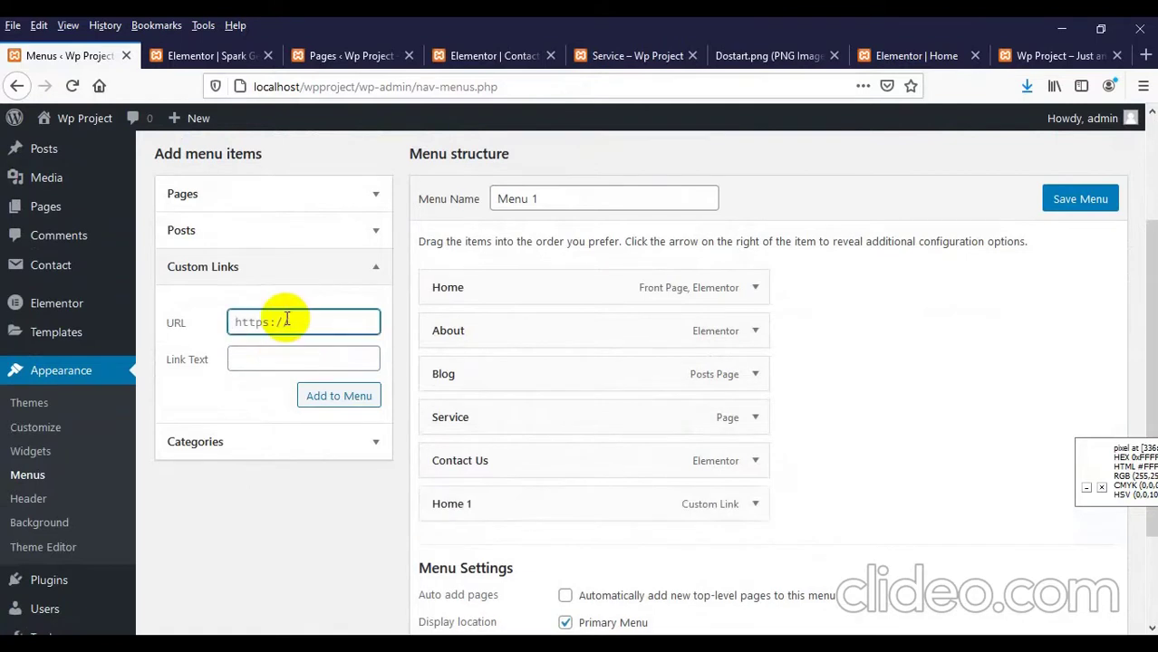
text(#)
click(255, 367)
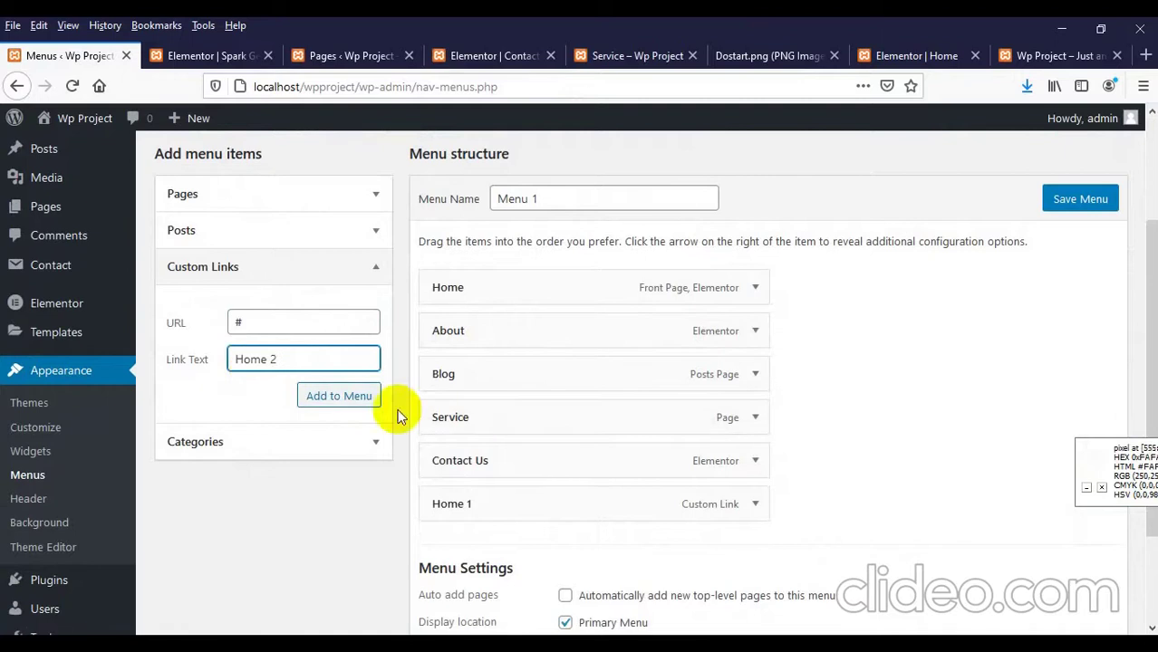
click(309, 394)
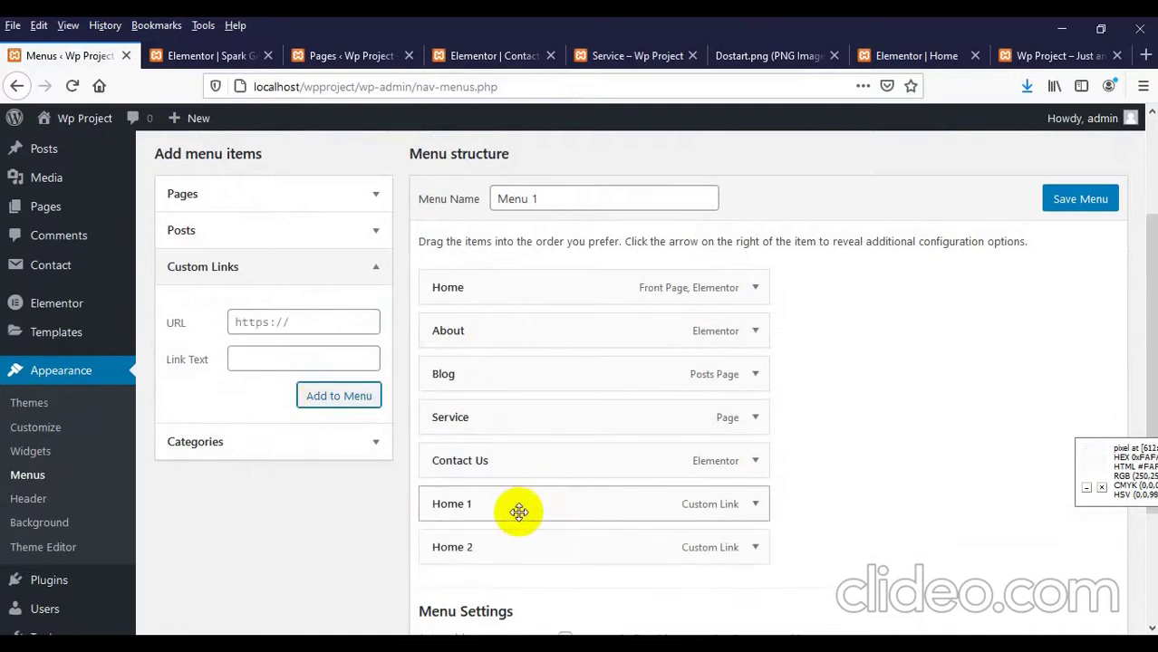
Step: Nest Home 1 and Home 2 as sub-items under Home and save the menu
drag(517, 509, 556, 321)
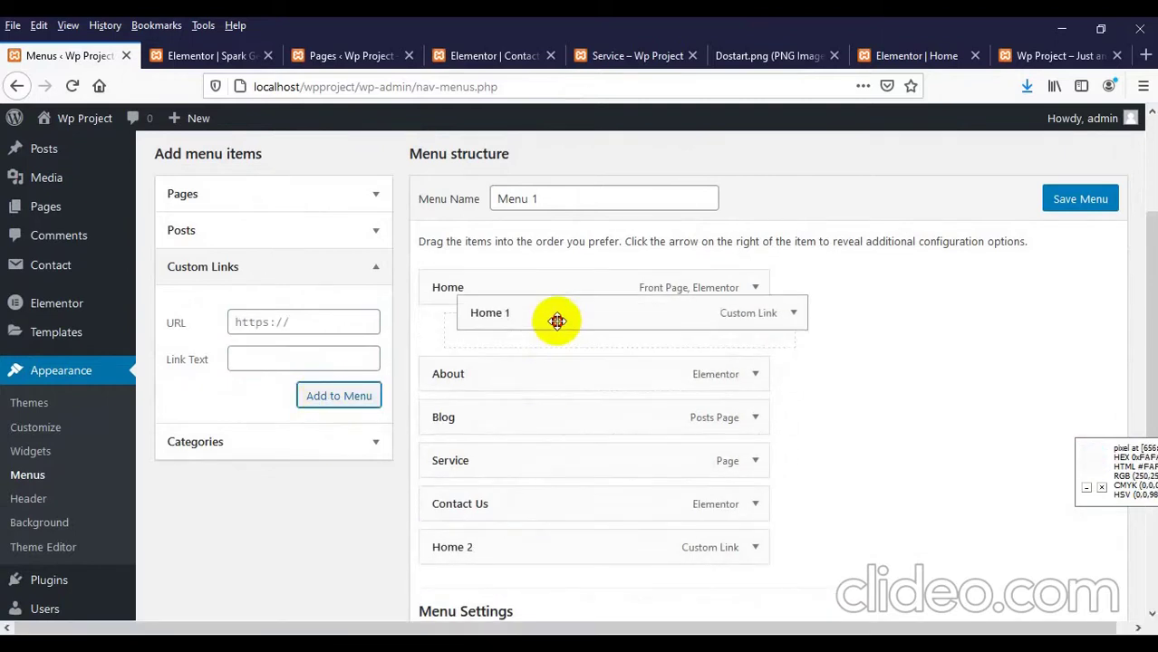
mouse_move(556, 320)
mouse_down()
mouse_move(522, 336)
mouse_move(563, 341)
mouse_up()
scroll(507, 490, down, 3)
scroll(471, 465, up, 2)
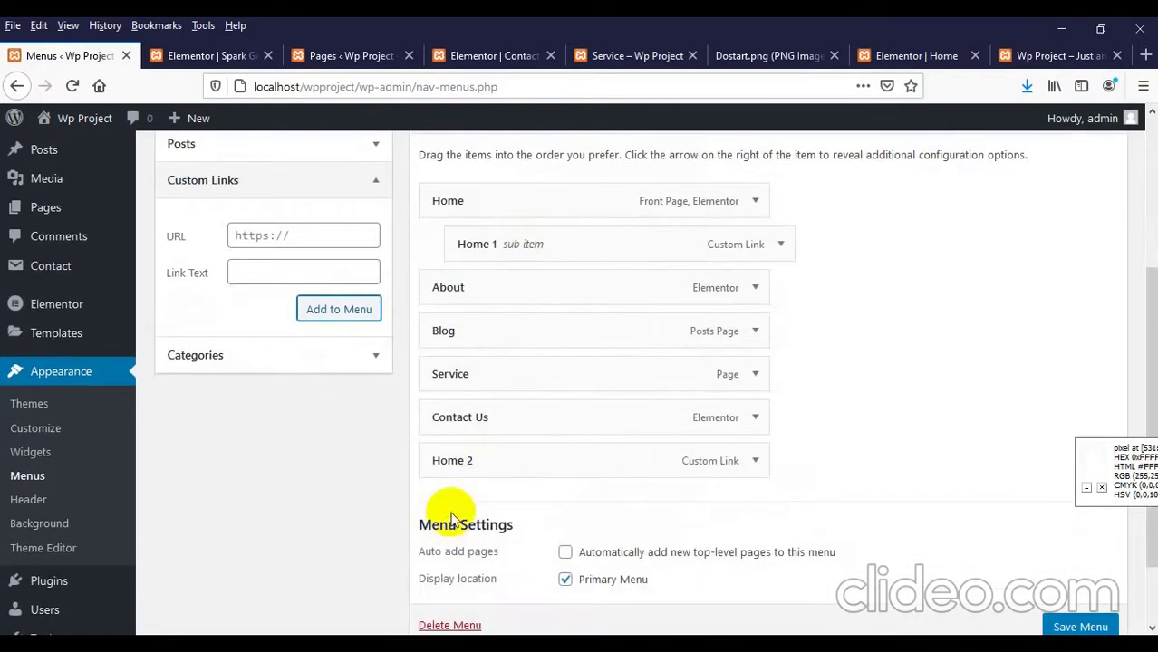
drag(454, 461, 506, 284)
scroll(1060, 473, down, 2)
click(1051, 540)
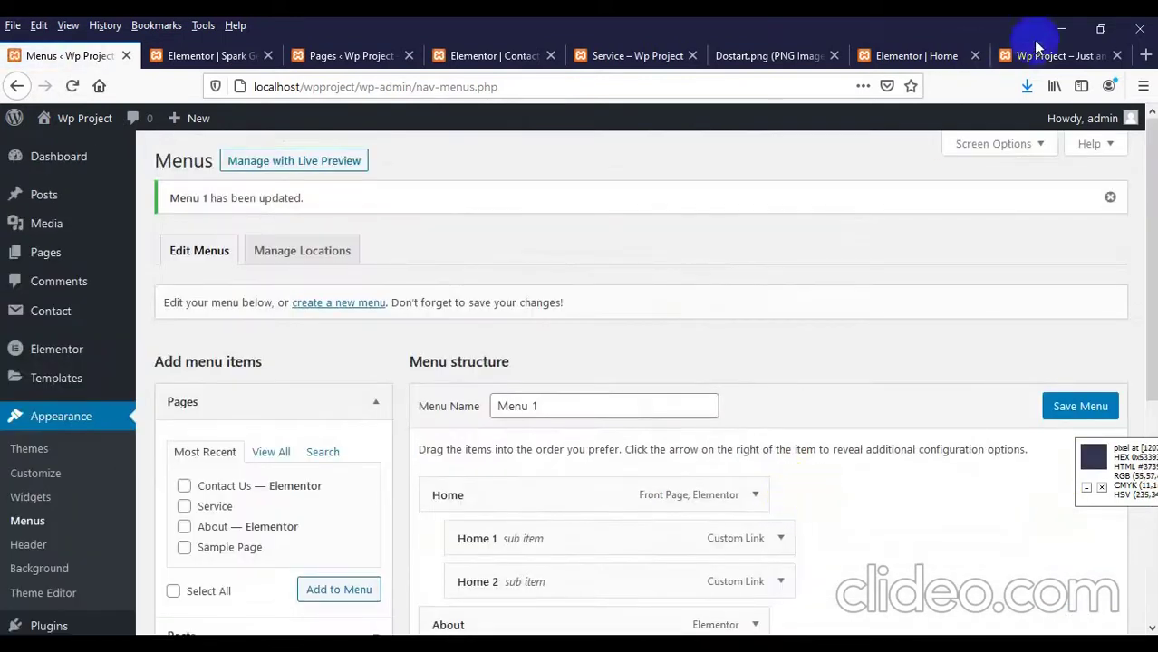
click(1033, 55)
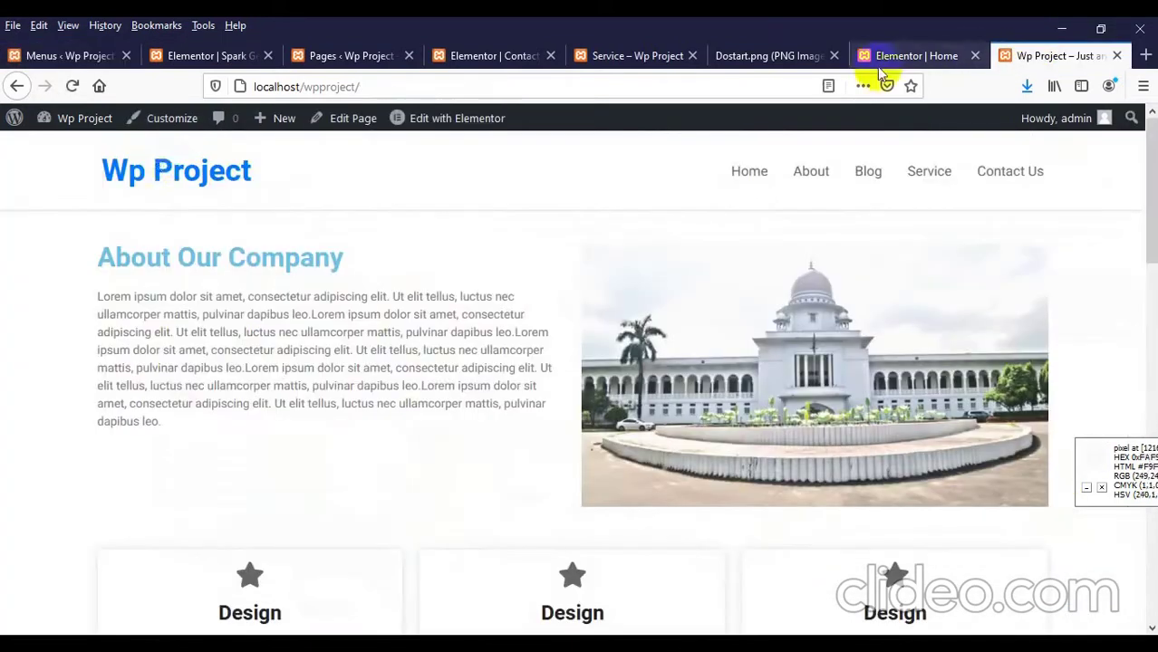
click(170, 176)
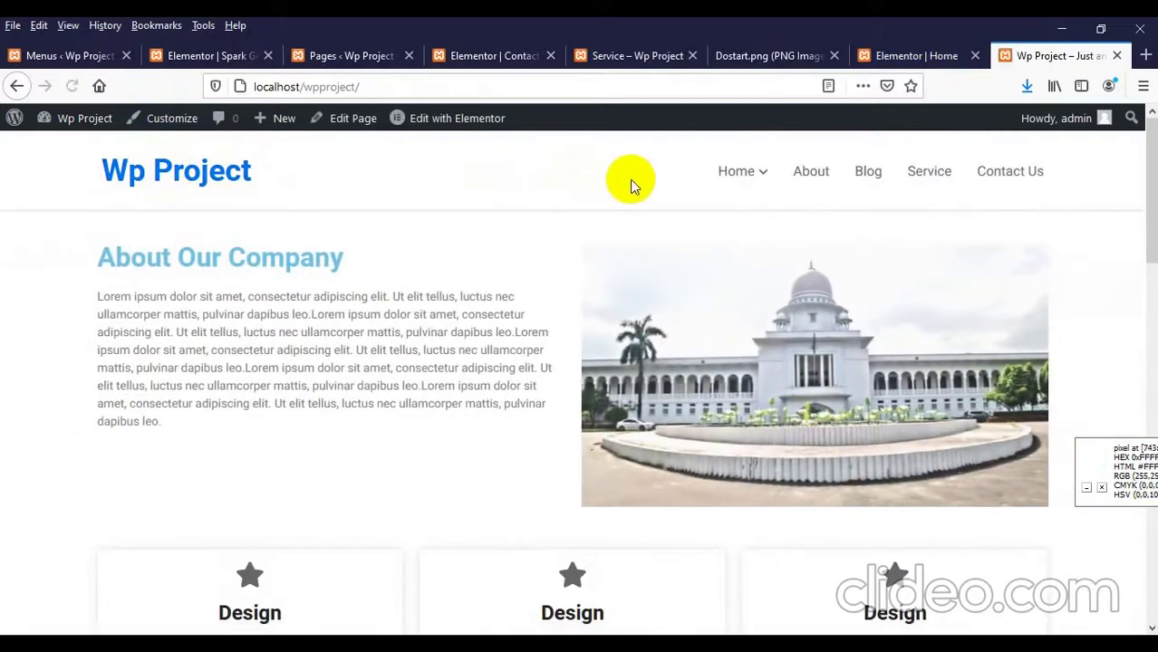
mouse_move(737, 192)
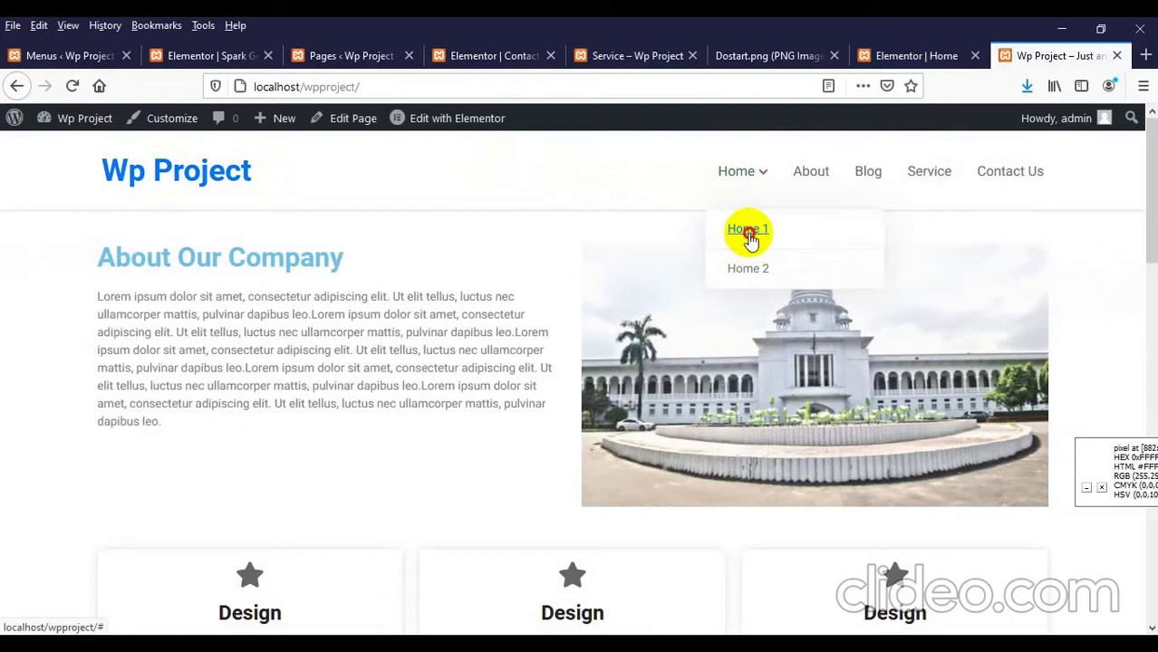
click(748, 234)
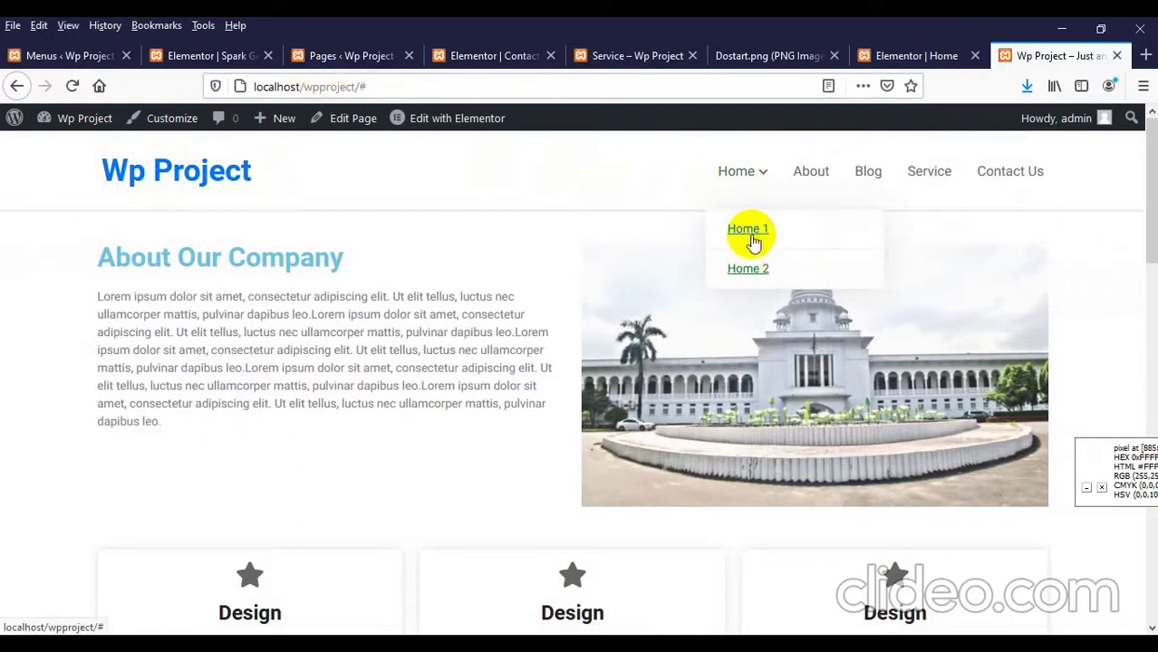
scroll(464, 400, down, 10)
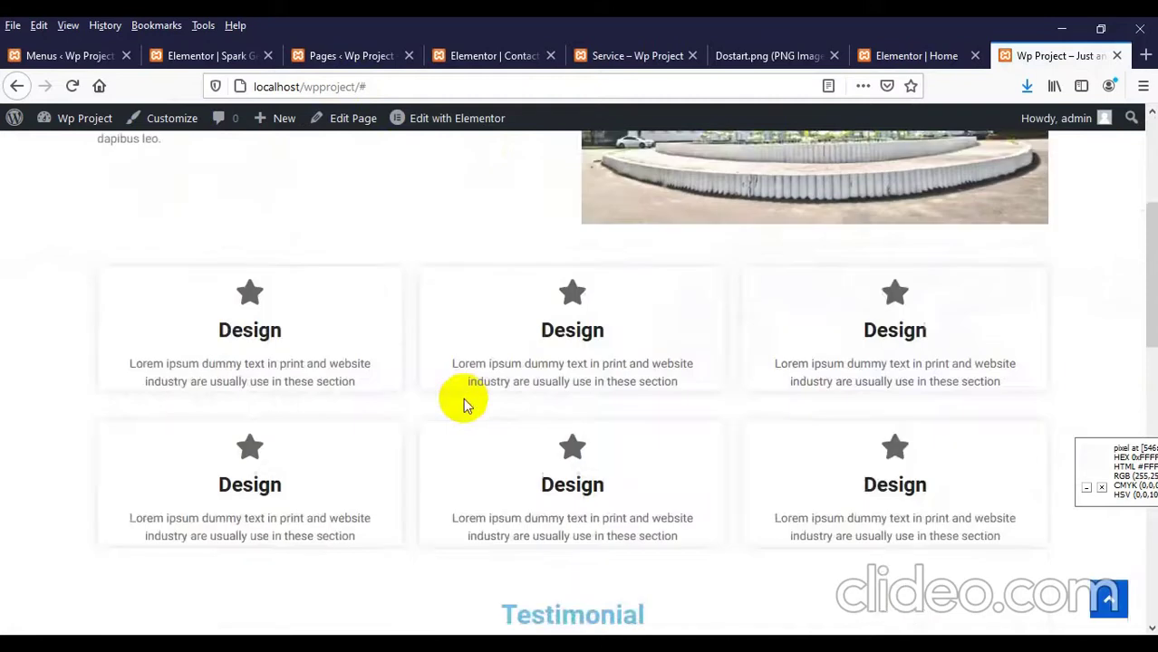
scroll(472, 414, down, 3)
scroll(507, 417, up, 15)
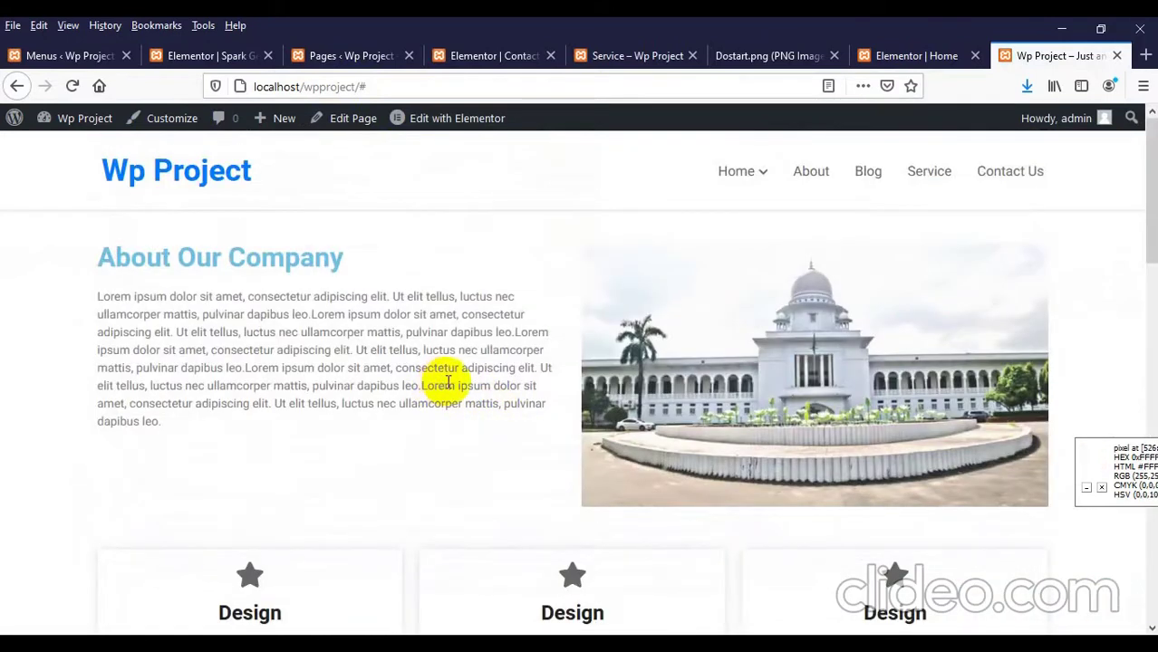
Step: Preview the live site in Responsive Design Mode at 991 pixels wide and reload it
key(ctrl+shift+m)
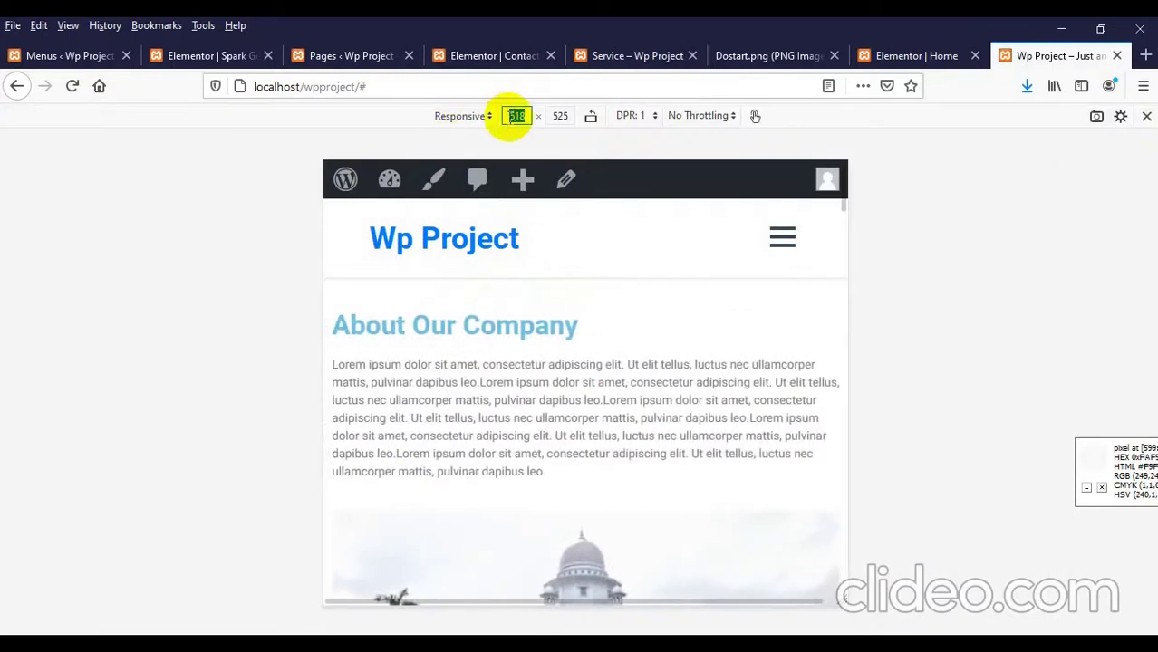
key(Return)
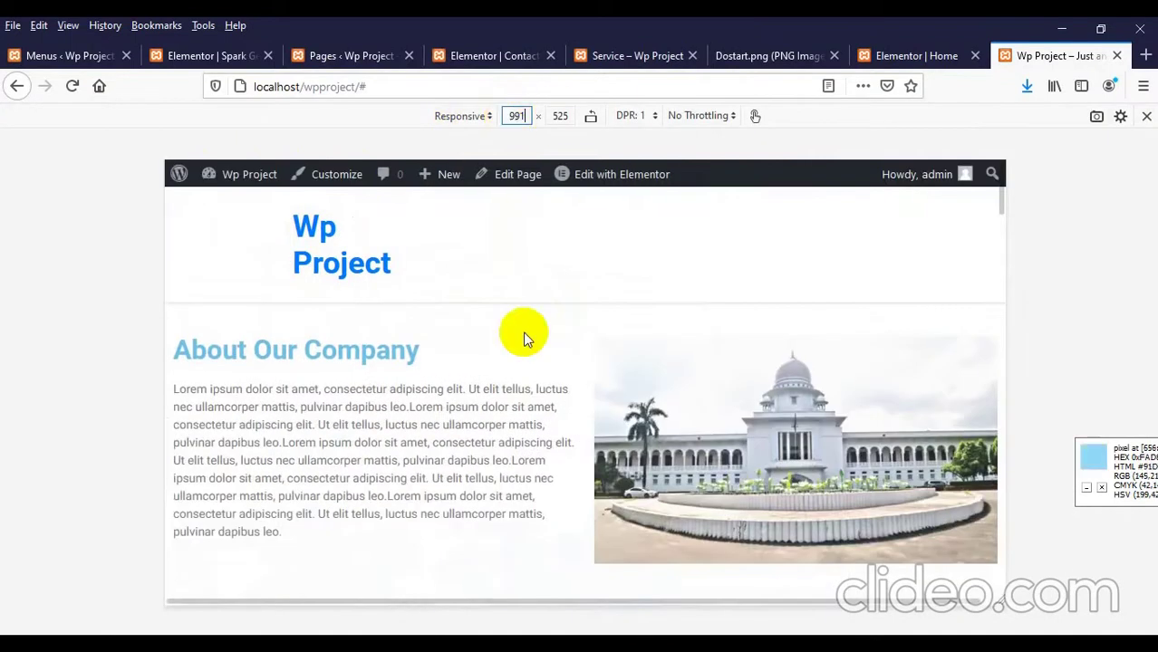
scroll(489, 381, down, 2)
scroll(426, 364, up, 2)
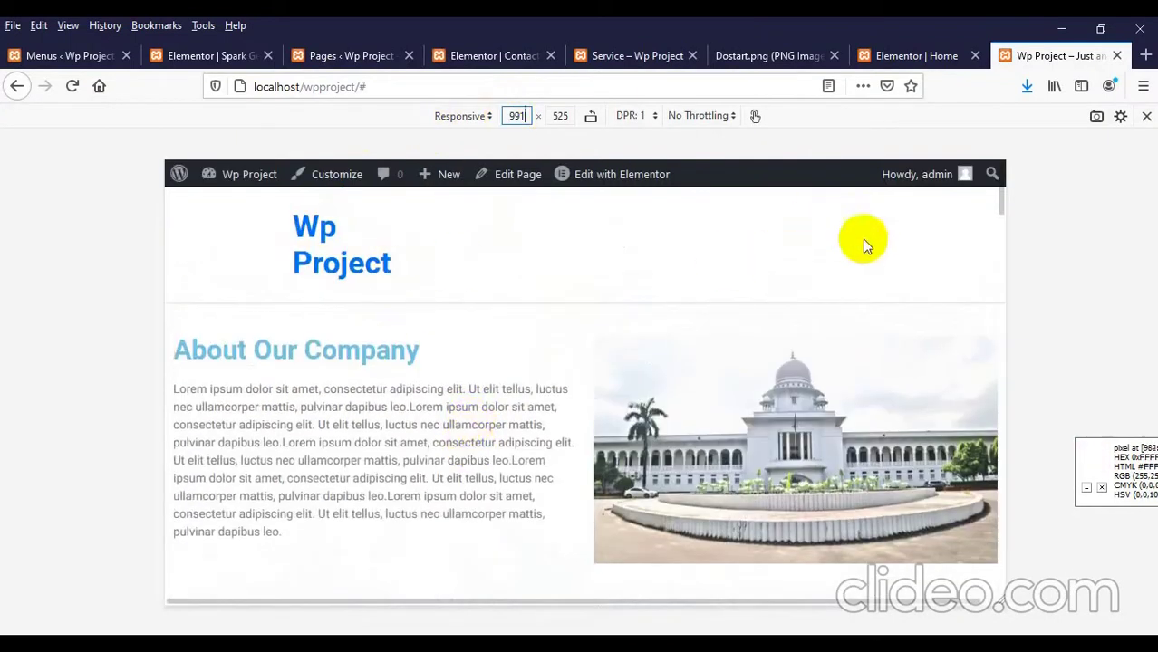
right_click(724, 265)
click(823, 277)
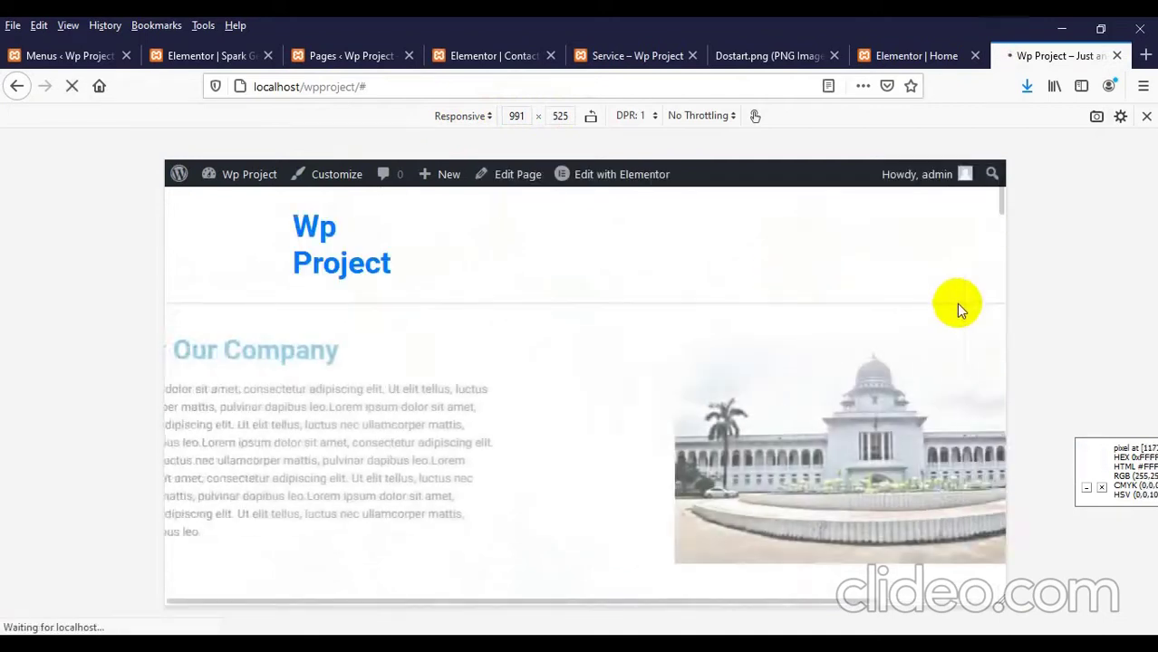
scroll(759, 318, down, 4)
scroll(757, 316, down, 5)
scroll(749, 310, up, 10)
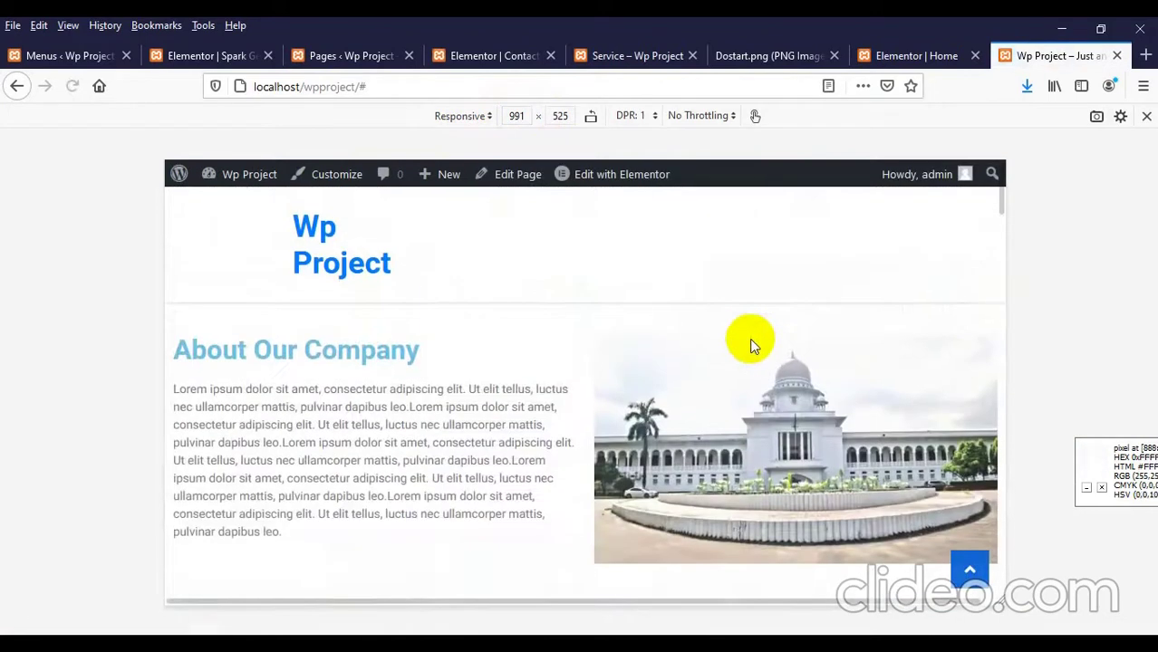
scroll(748, 341, down, 3)
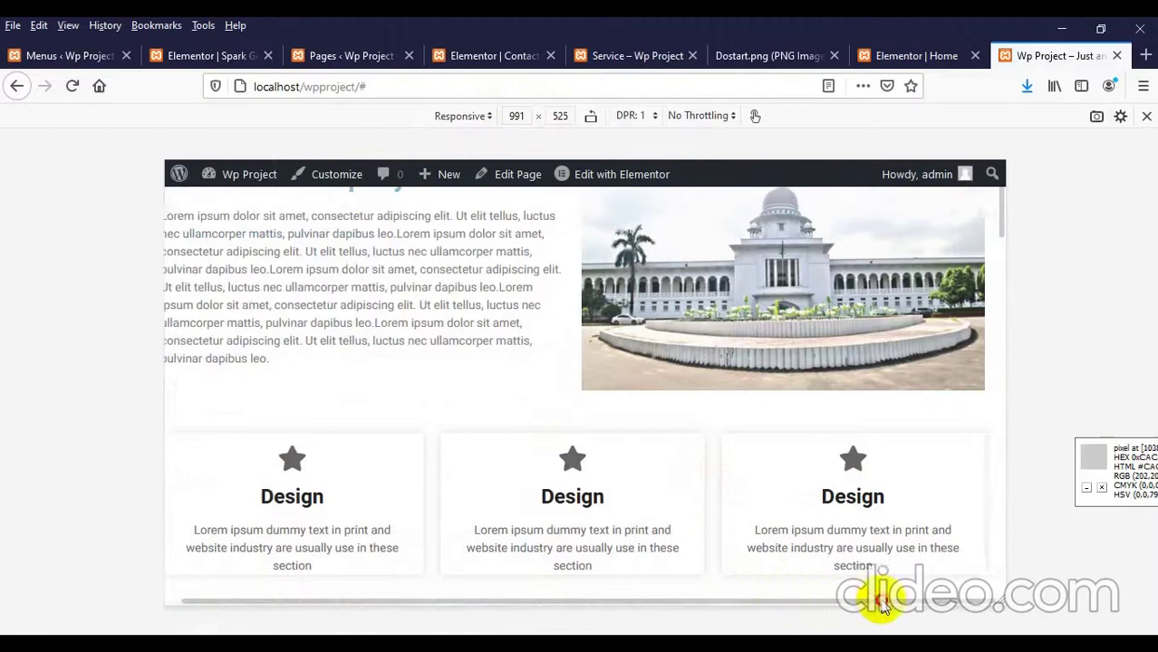
scroll(805, 400, up, 3)
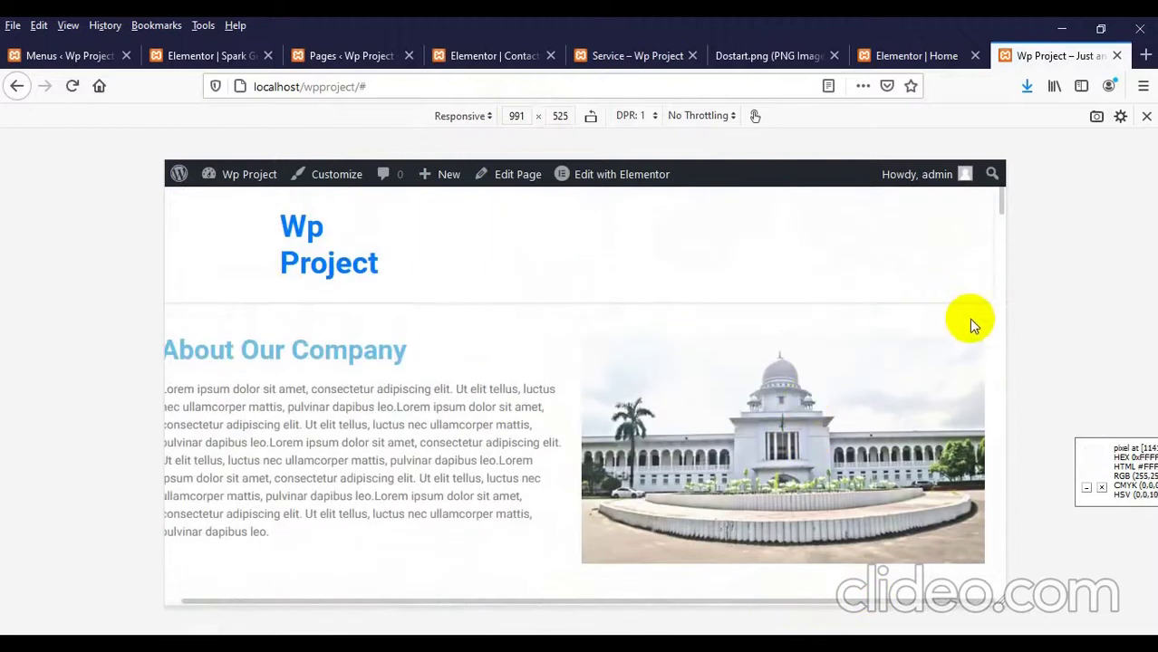
Step: Narrow the preview to about 967 pixels and check the hamburger menu's Home submenu
drag(1005, 318, 996, 315)
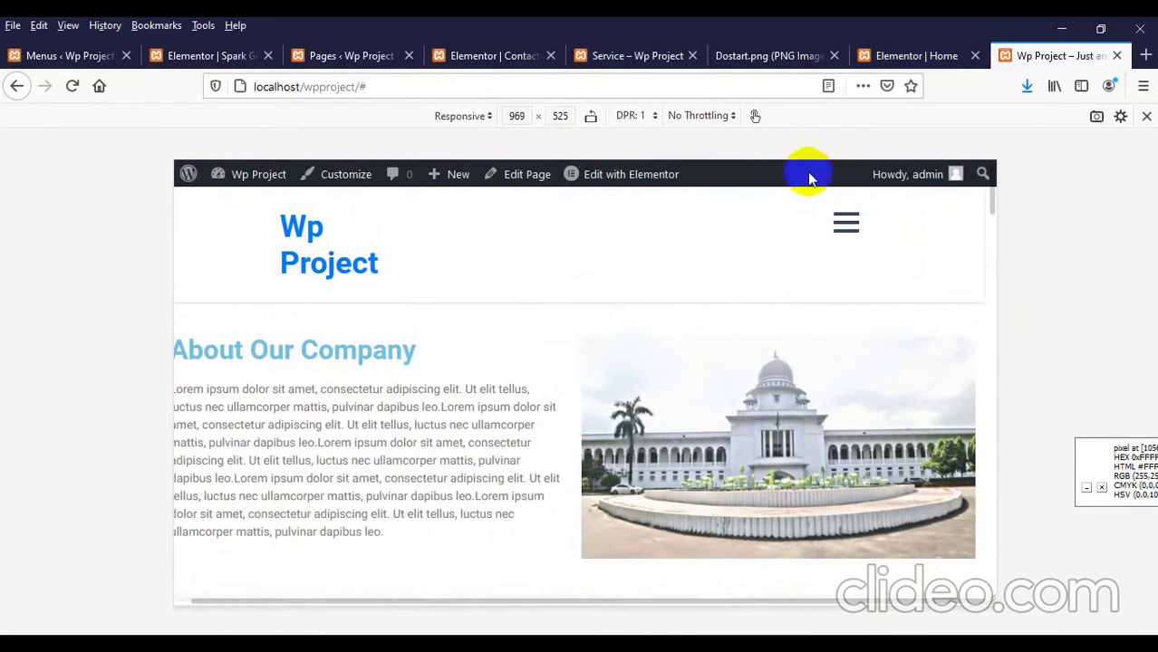
click(845, 223)
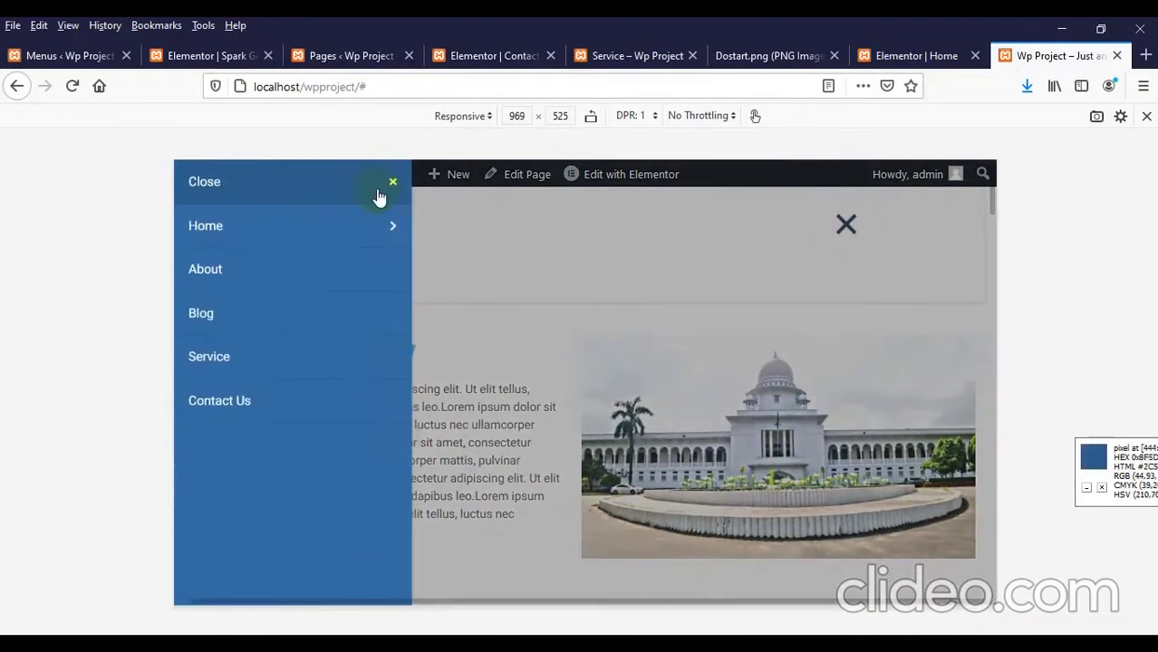
click(386, 232)
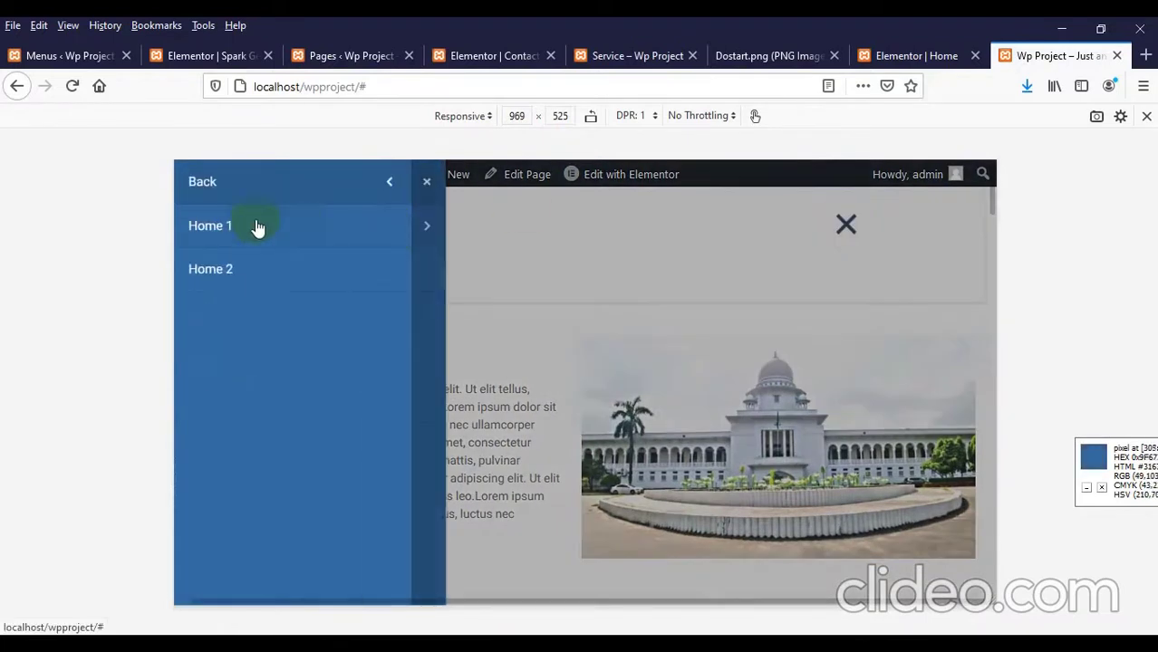
click(431, 182)
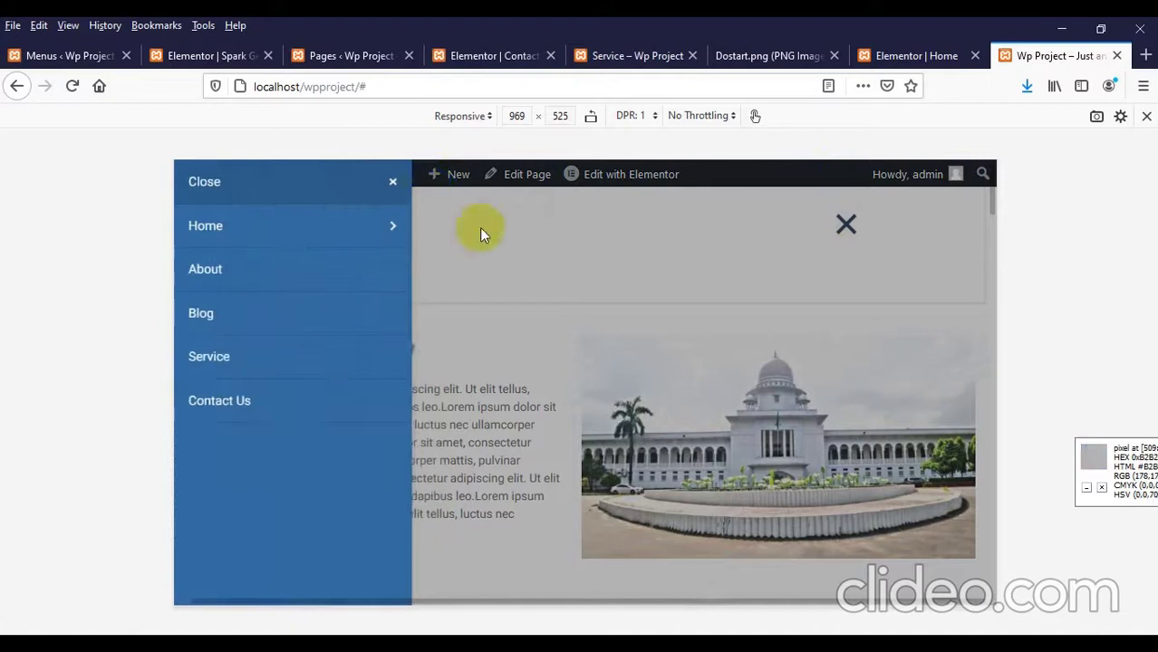
scroll(722, 333, down, 10)
scroll(723, 333, up, 2)
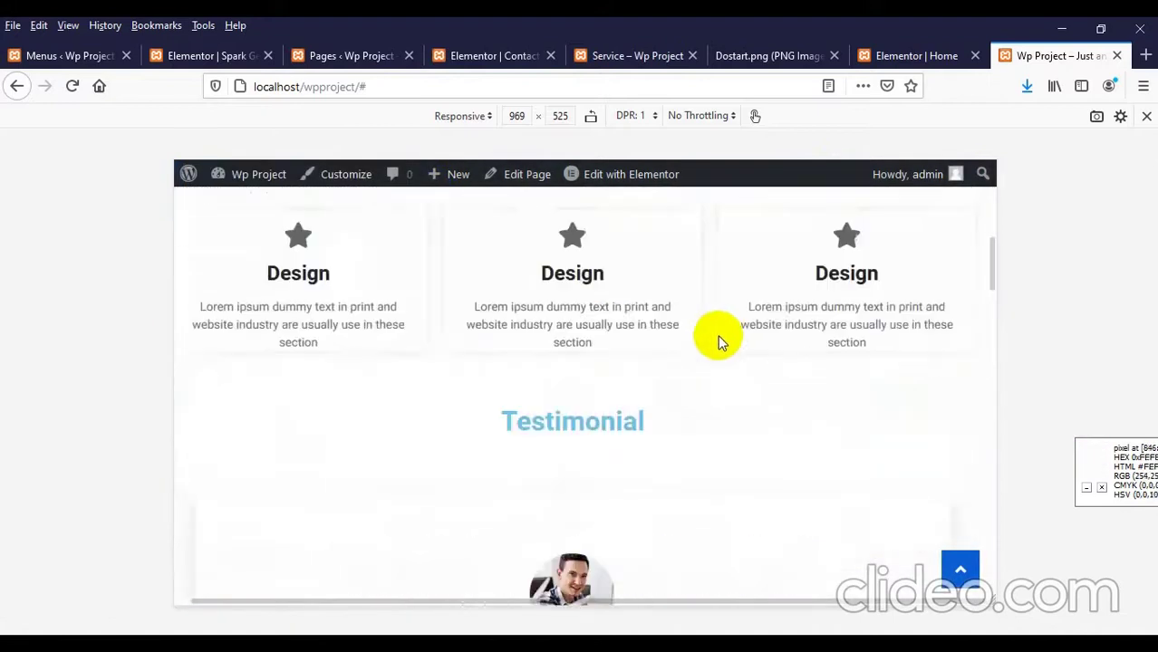
scroll(570, 323, up, 2)
scroll(570, 322, down, 5)
scroll(572, 322, down, 10)
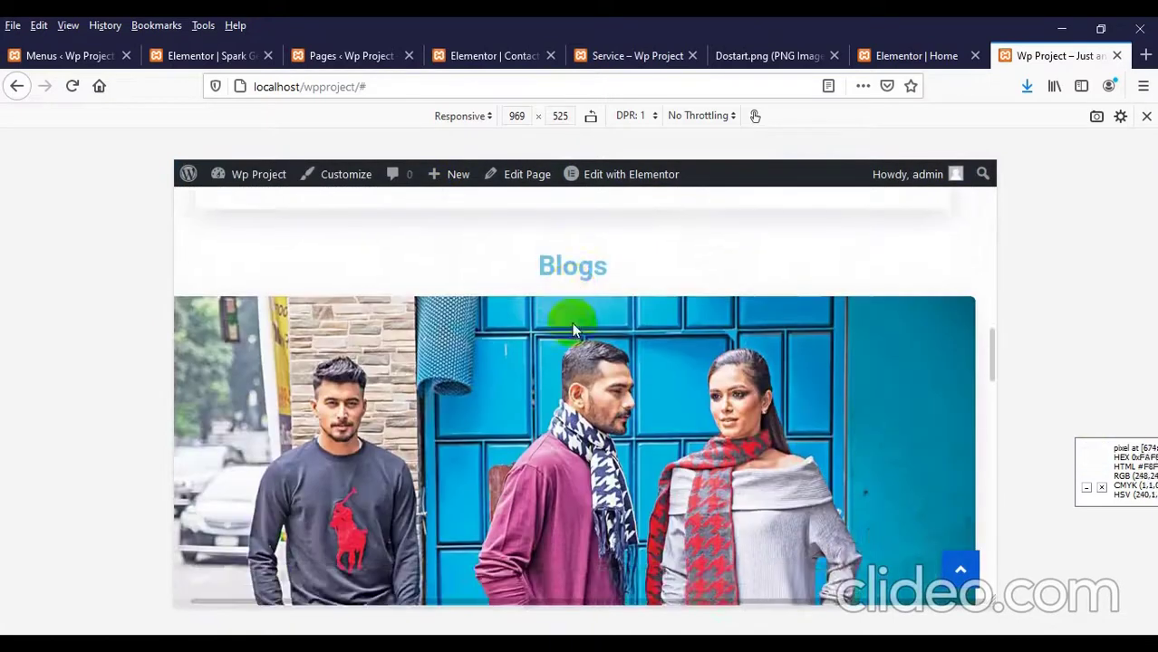
scroll(573, 332, down, 10)
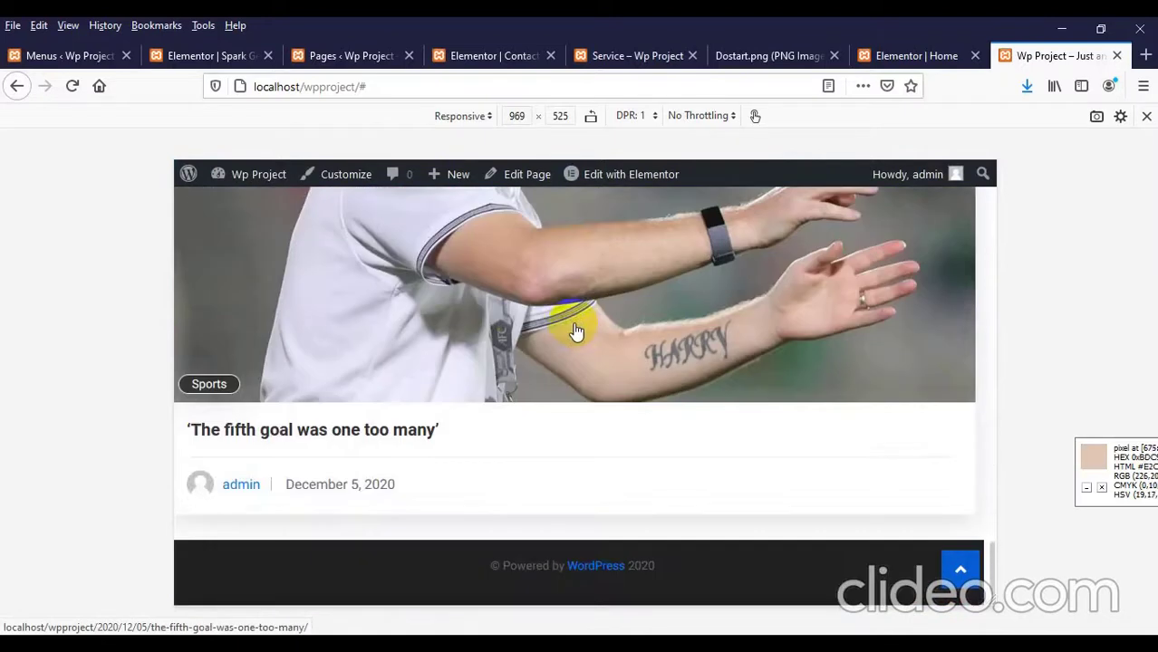
scroll(576, 332, up, 8)
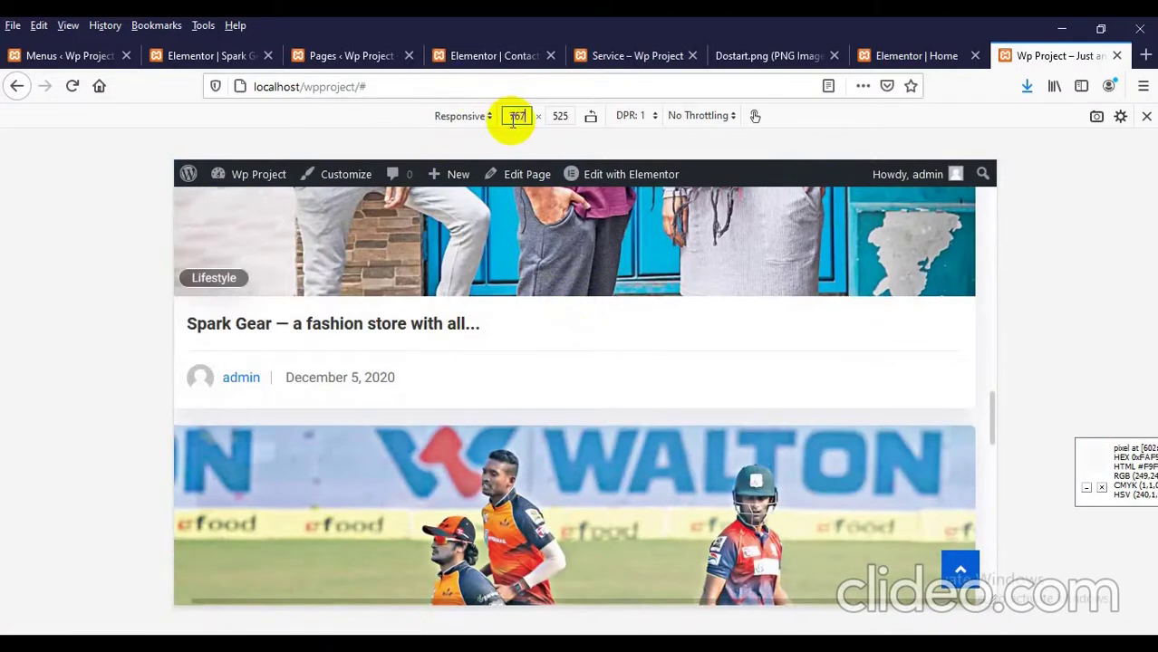
Step: Set the responsive preview width to 767 pixels
text(767)
key(Return)
scroll(629, 400, up, 8)
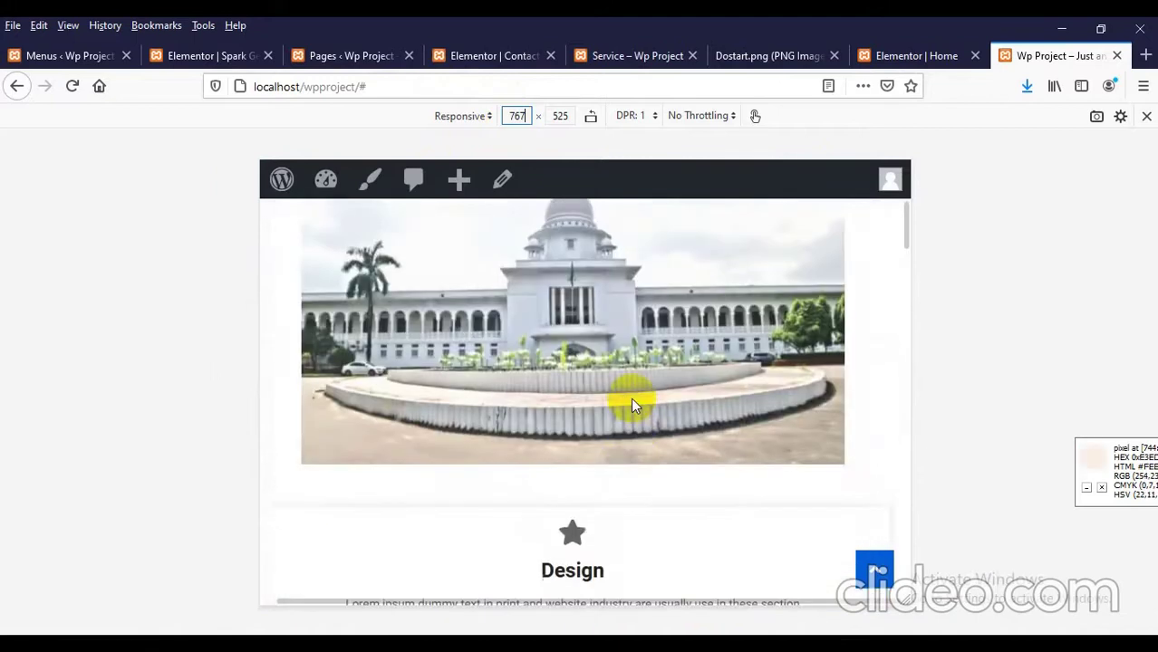
scroll(631, 404, up, 5)
scroll(562, 380, down, 4)
scroll(495, 363, up, 4)
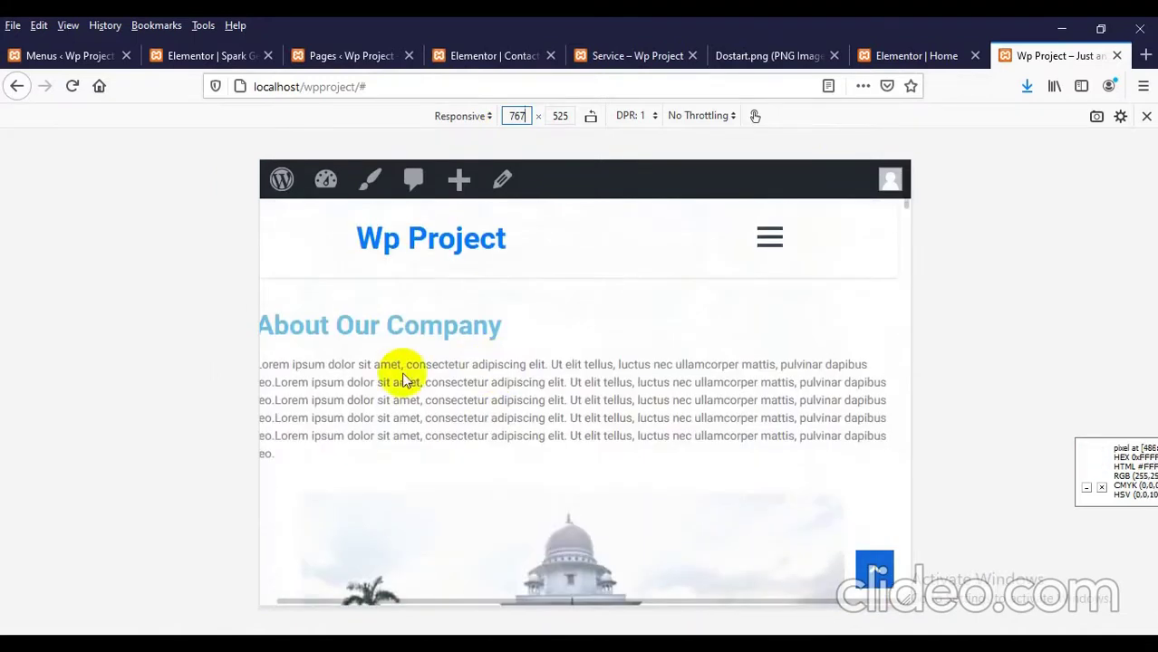
Step: Scroll through the stacked 767-pixel layout, then open the Blog page from the mobile menu
triple_click(353, 388)
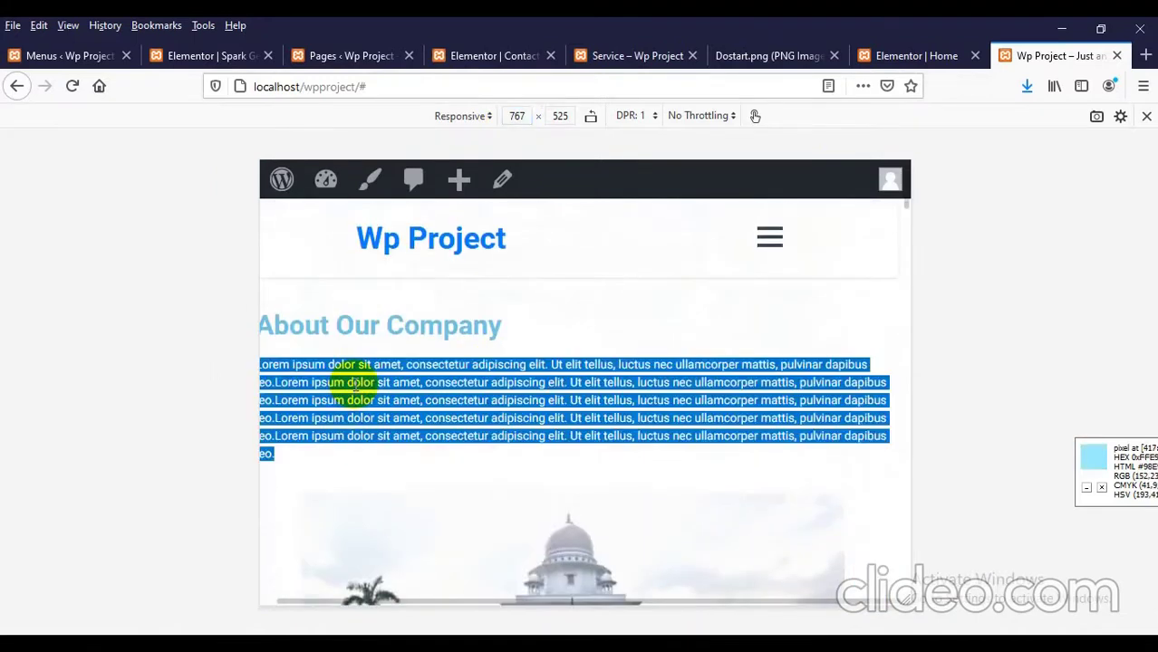
click(314, 346)
scroll(467, 360, down, 10)
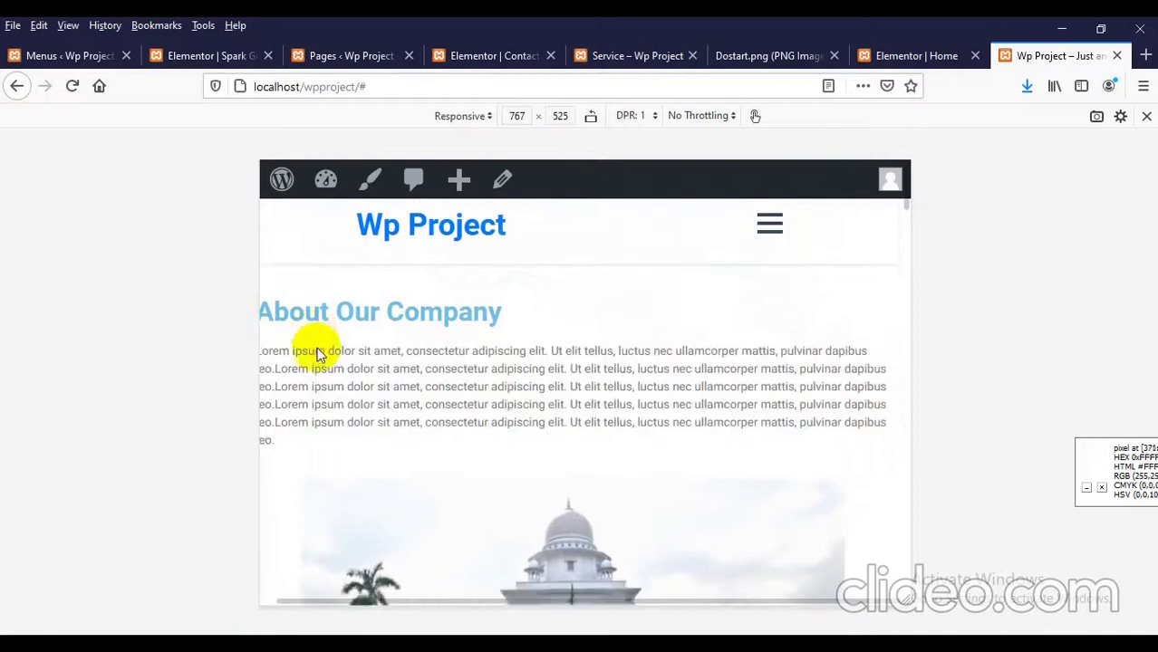
scroll(466, 361, down, 15)
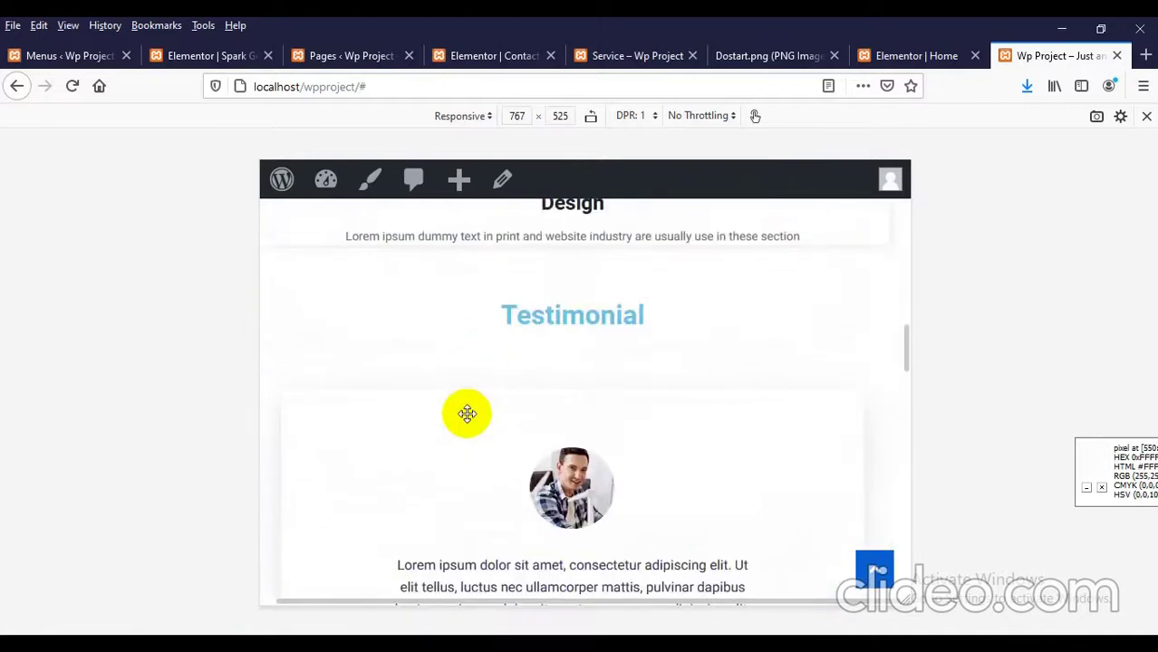
scroll(467, 425, down, 10)
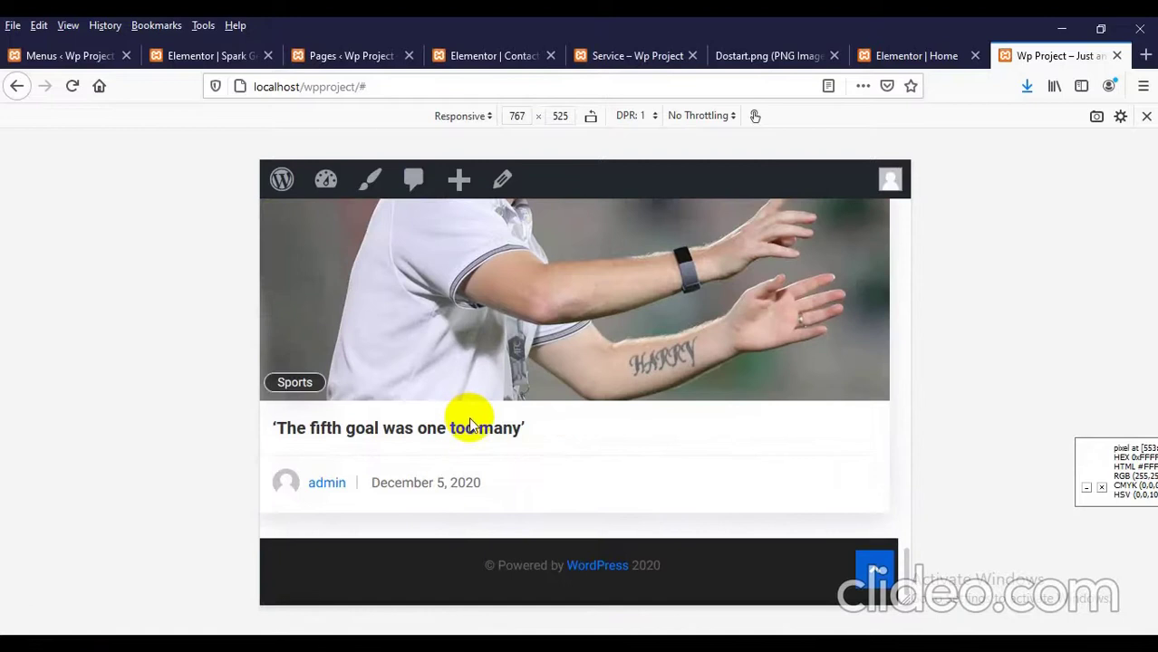
scroll(595, 437, up, 15)
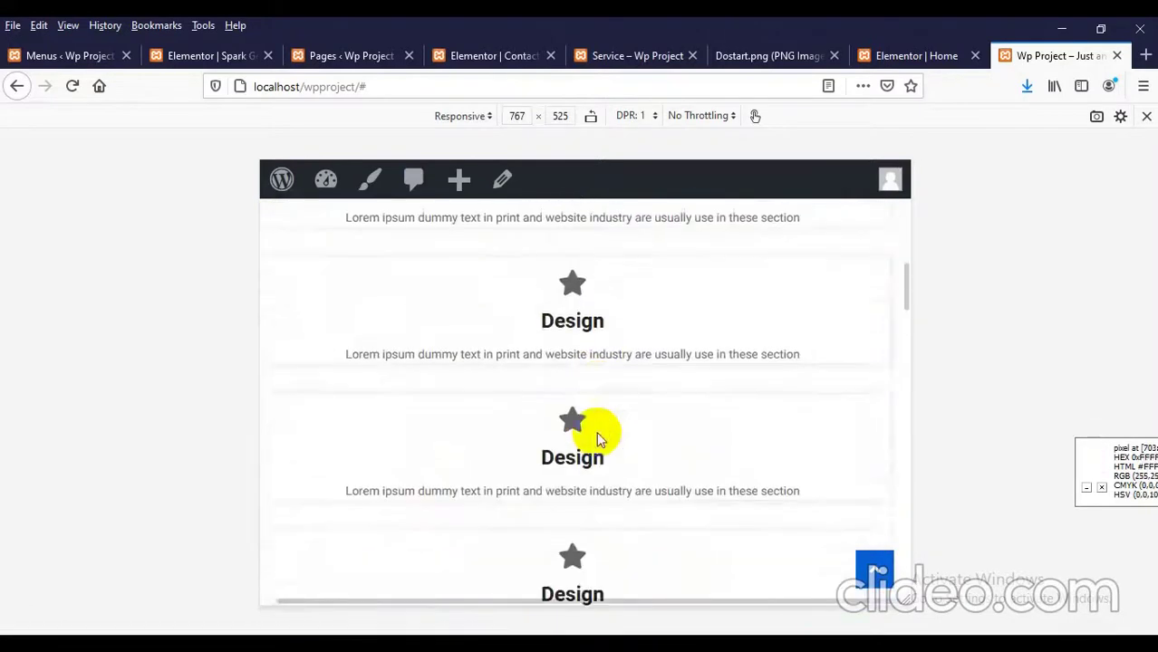
scroll(596, 432, up, 10)
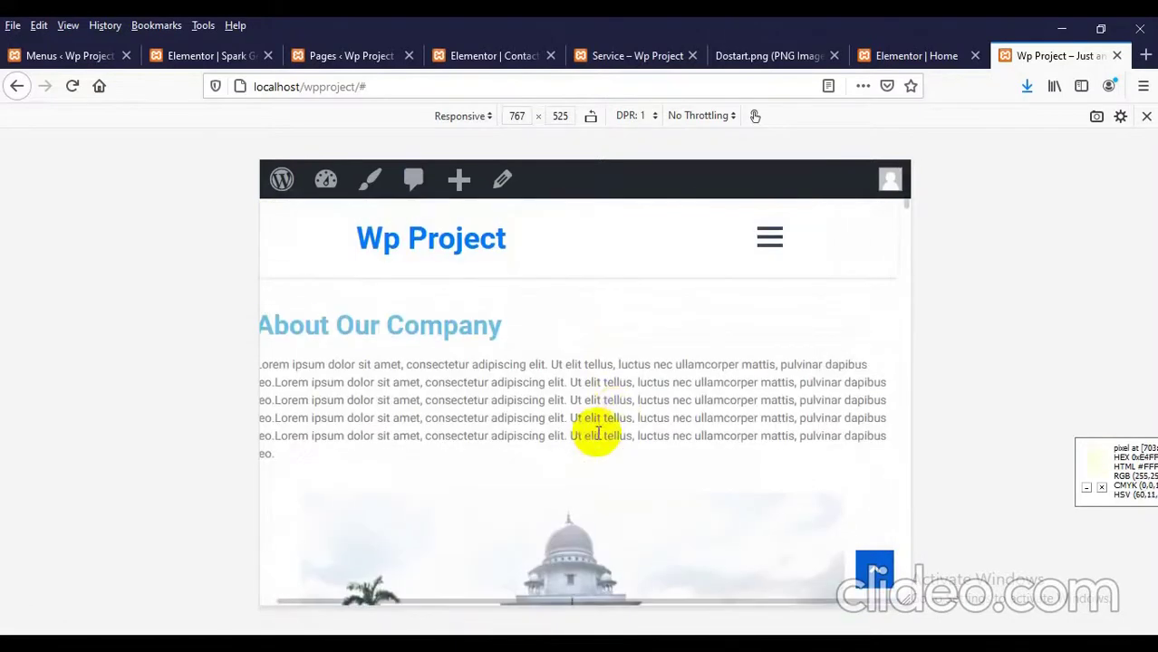
click(771, 244)
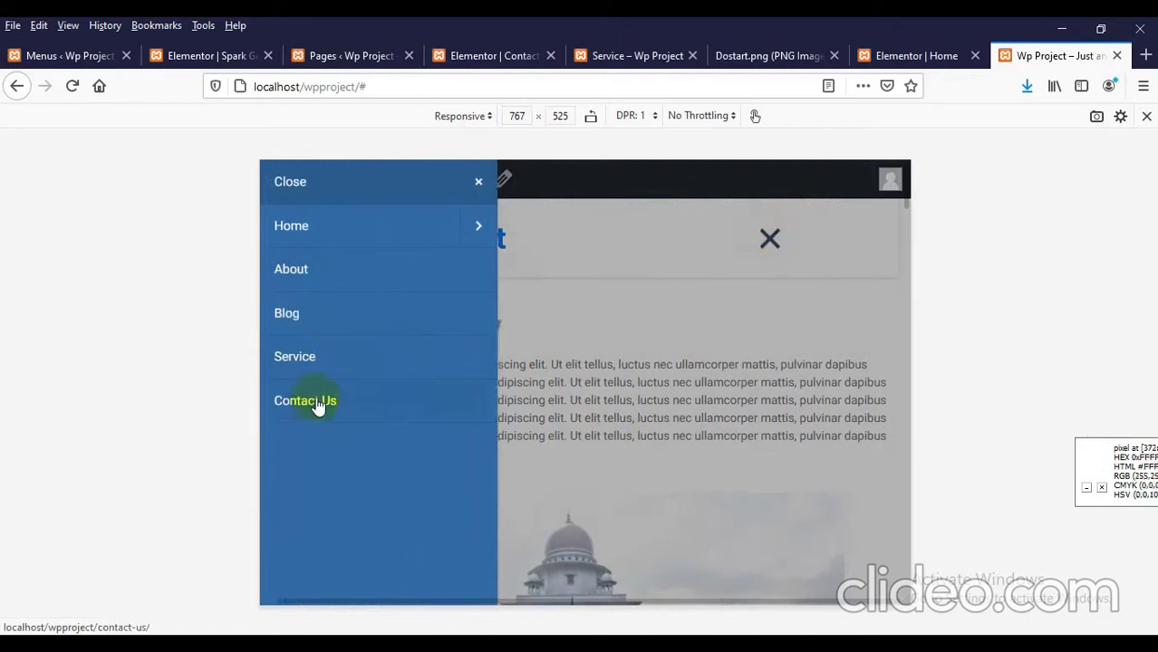
click(287, 314)
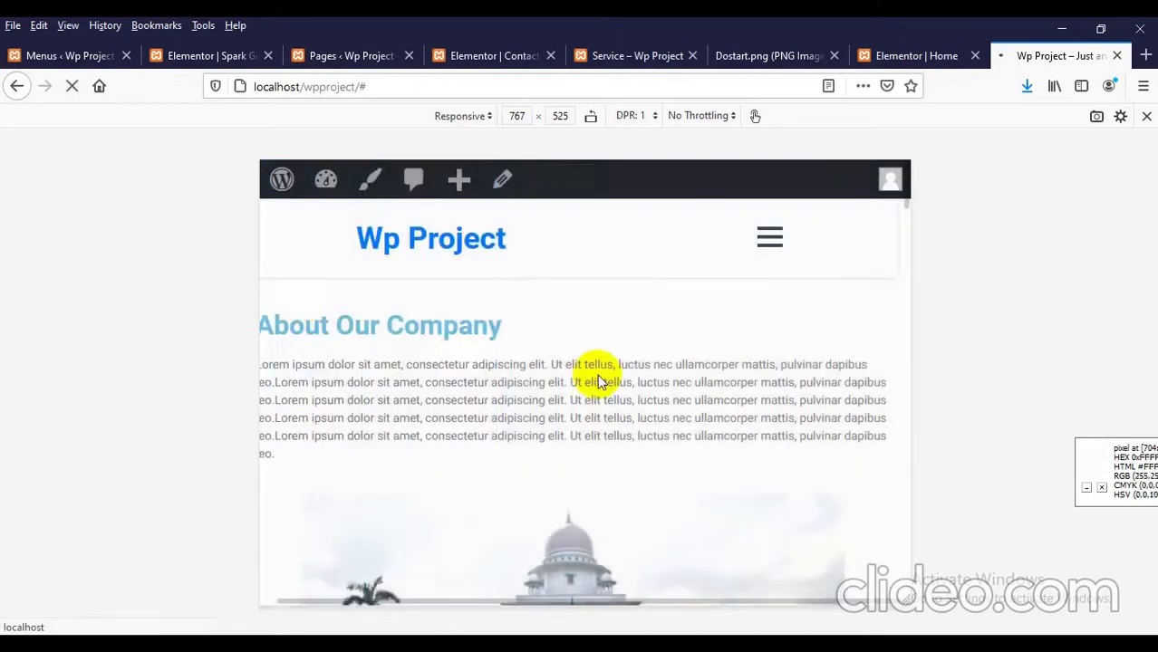
Step: Go from the Blog page to About via the mobile menu and scroll through the stacked team cards
scroll(597, 390, down, 10)
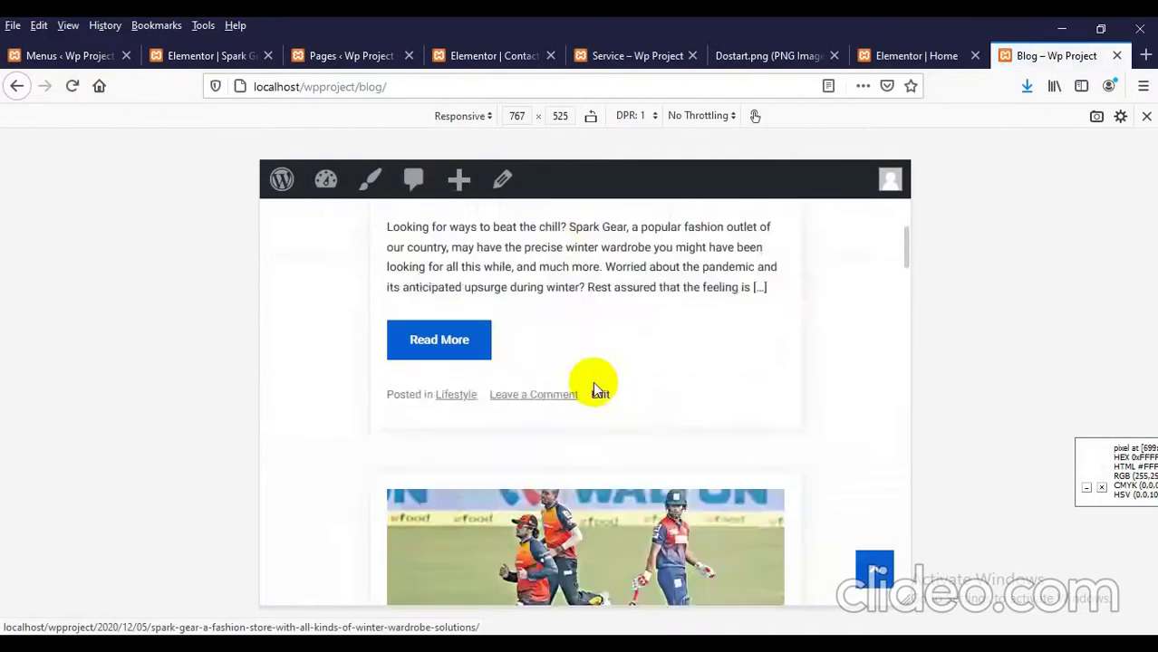
scroll(595, 401, down, 15)
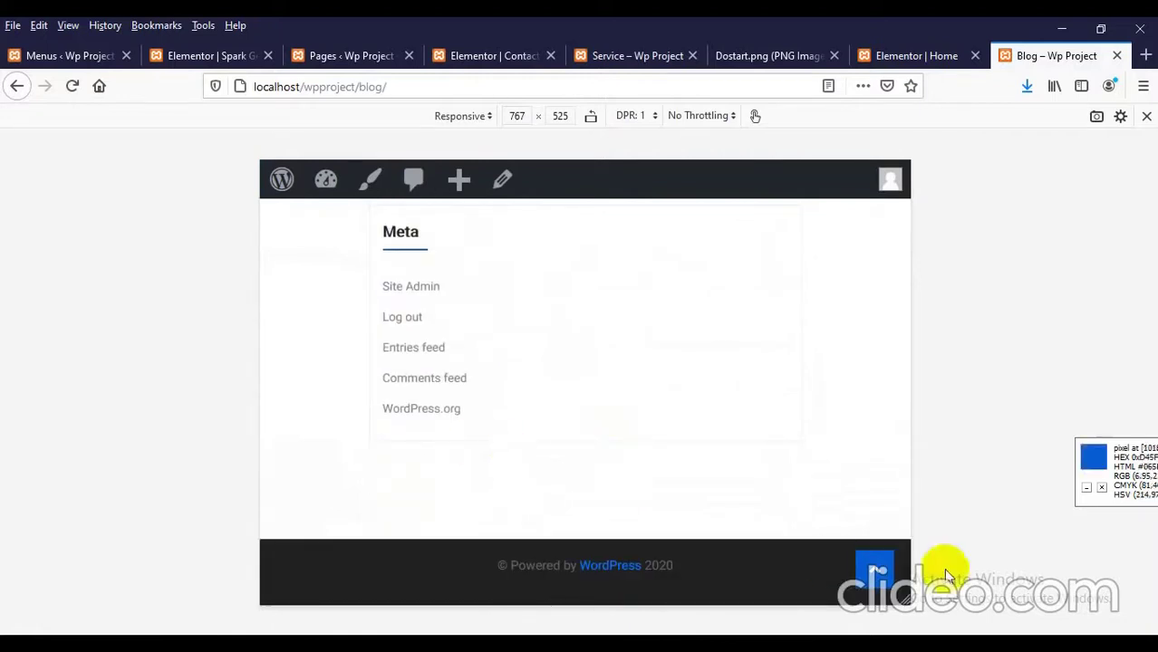
click(867, 571)
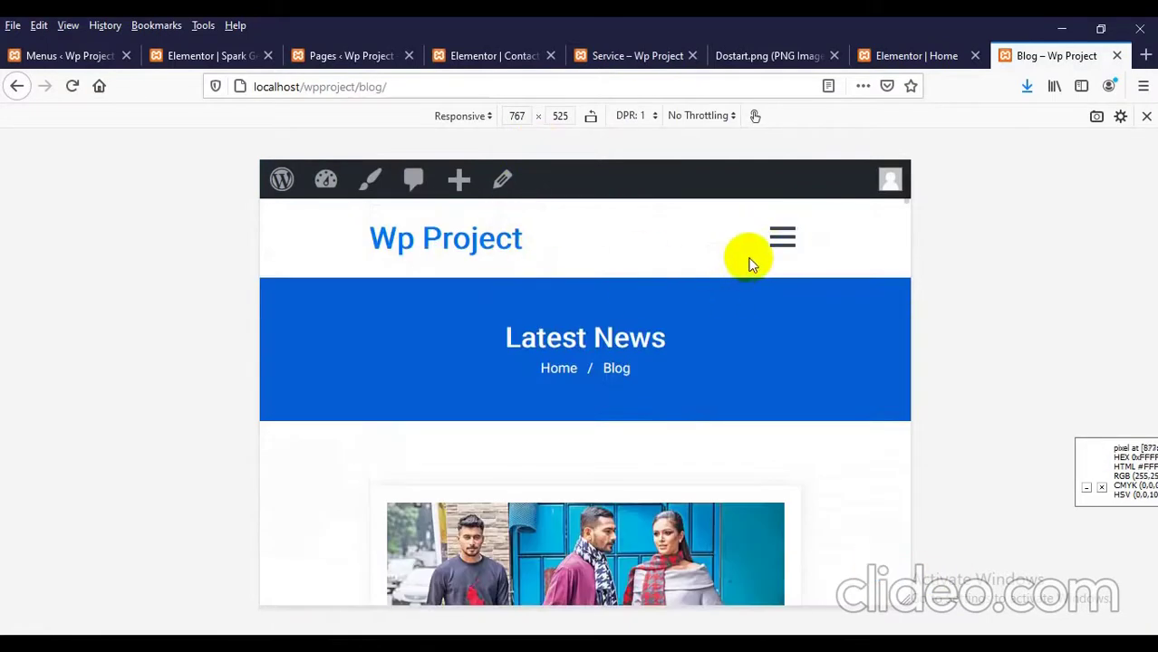
click(772, 249)
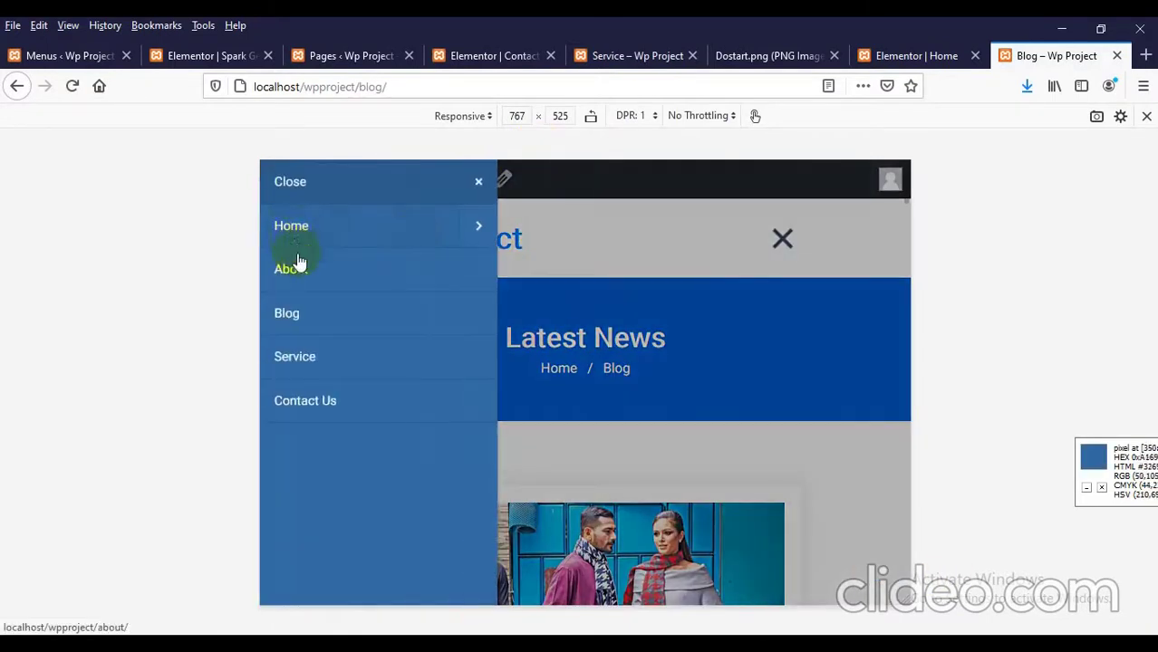
click(299, 262)
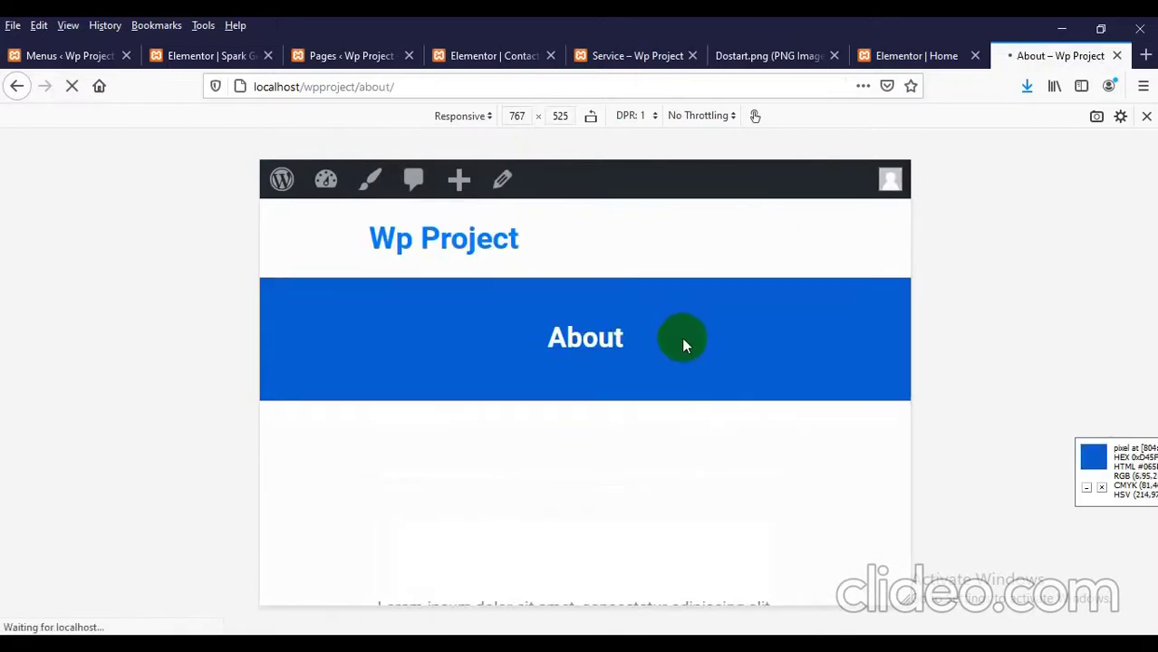
scroll(681, 344, down, 10)
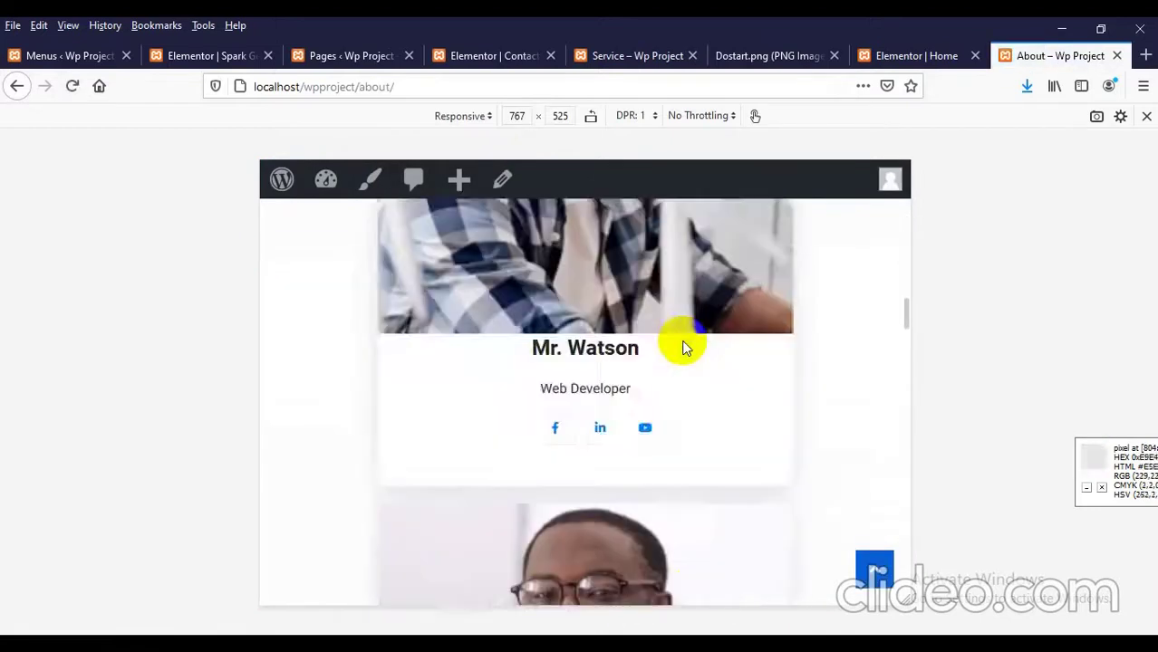
scroll(683, 347, down, 8)
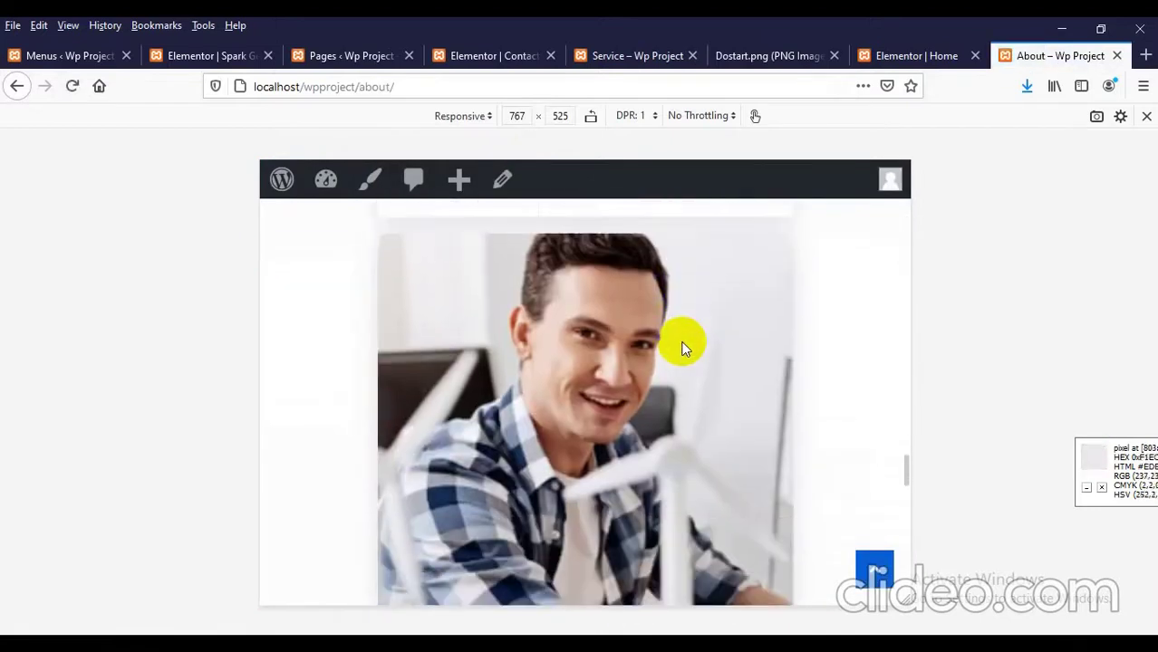
scroll(683, 347, down, 4)
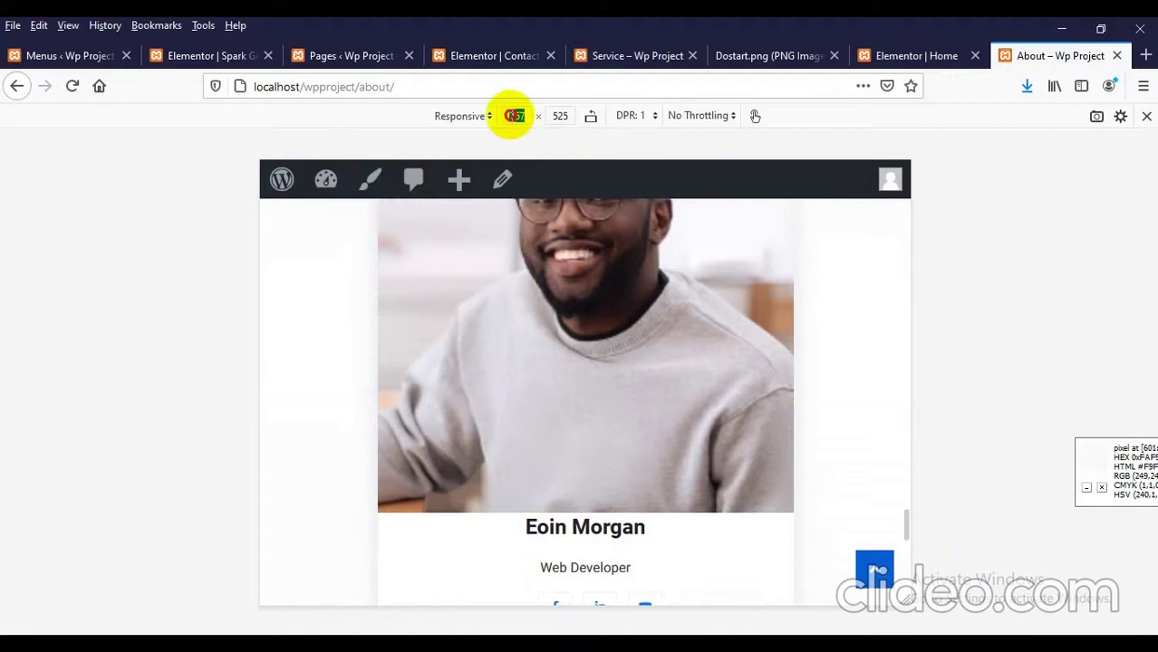
Step: Set the responsive preview width to 991 px and scroll to the team cards
text(991)
key(Return)
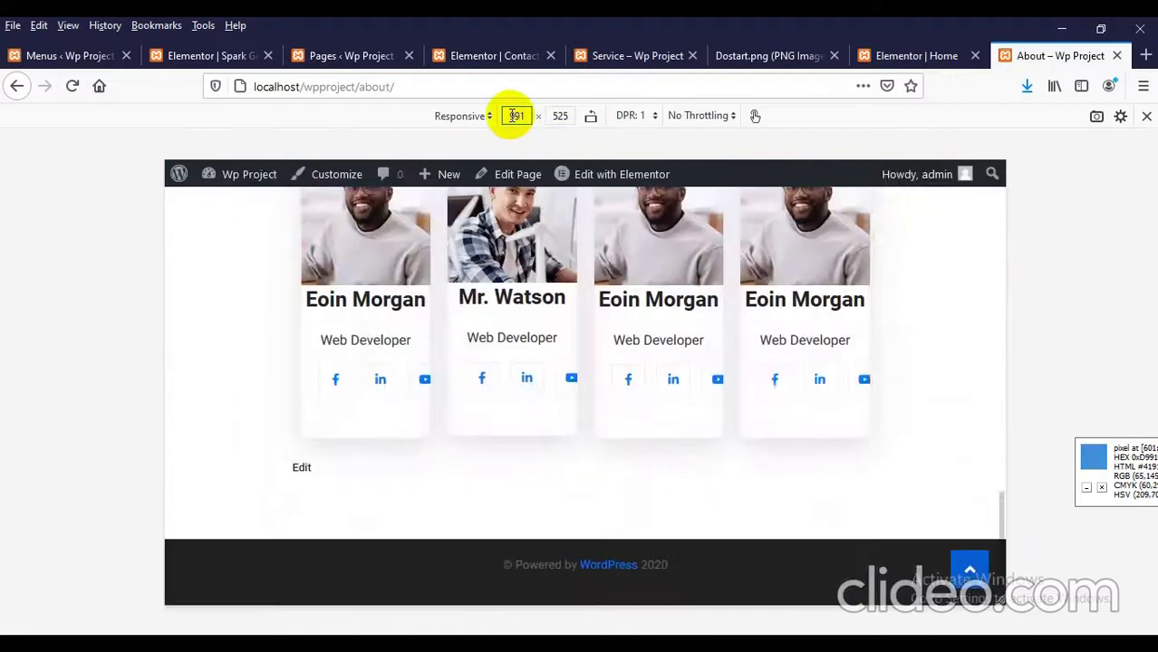
scroll(563, 420, up, 15)
scroll(568, 399, up, 4)
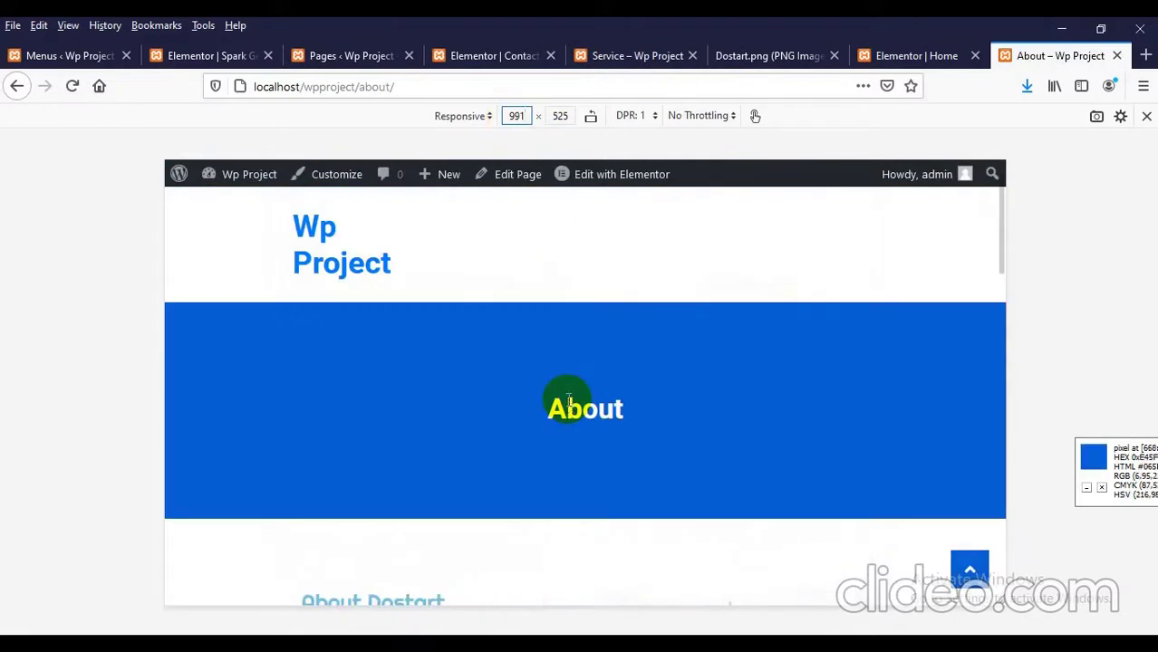
Step: Bookmark the About page, review the four-per-row team cards, then leave Responsive Design Mode
right_click(432, 371)
click(562, 383)
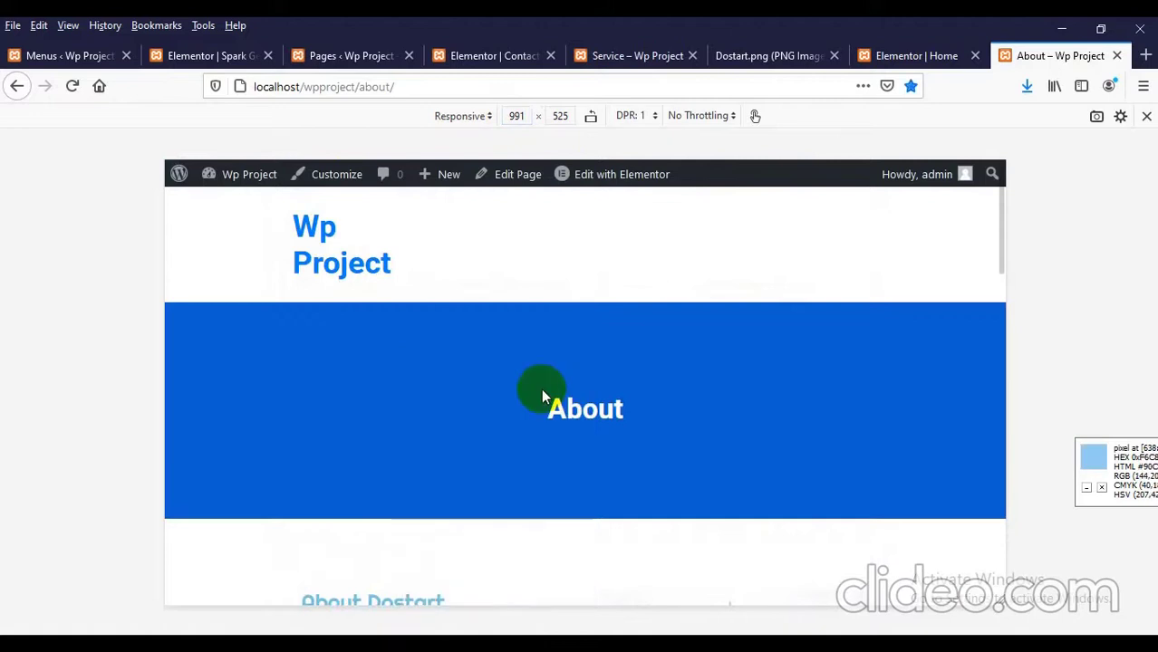
scroll(453, 373, down, 10)
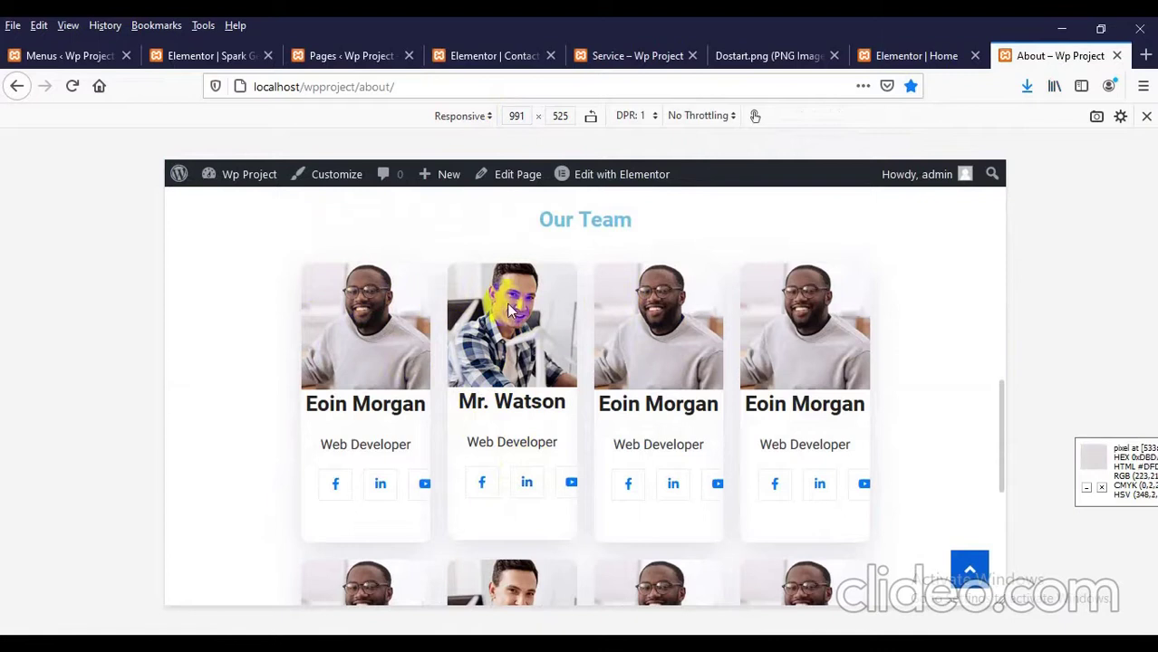
scroll(593, 332, down, 5)
scroll(586, 374, up, 3)
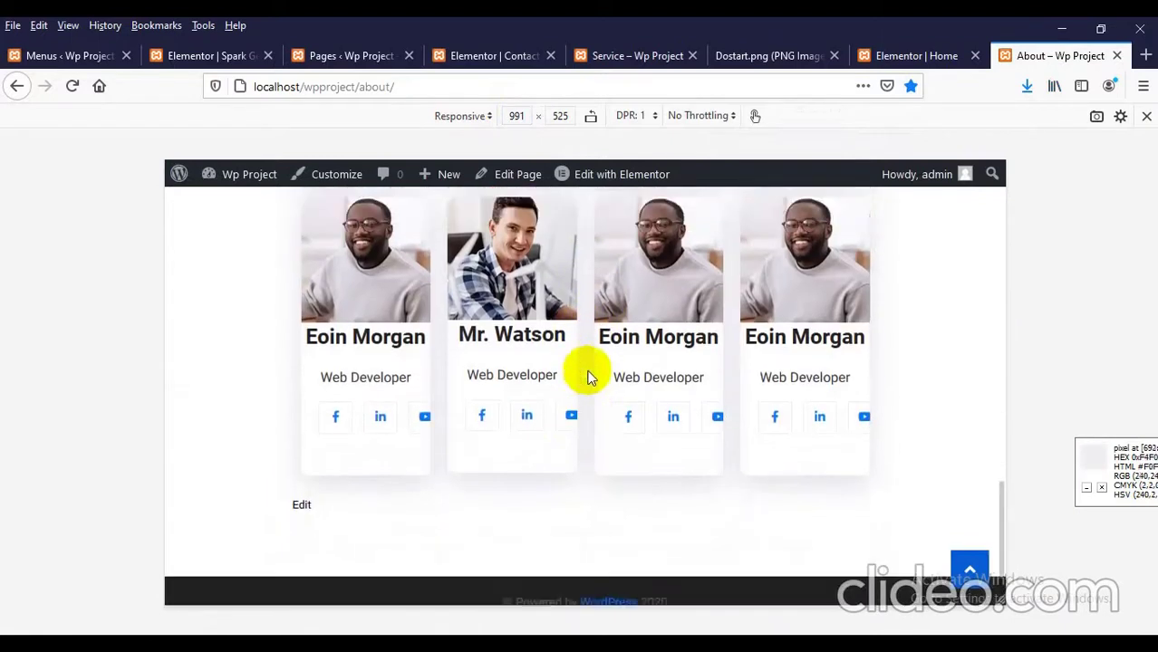
click(1143, 122)
scroll(381, 199, up, 5)
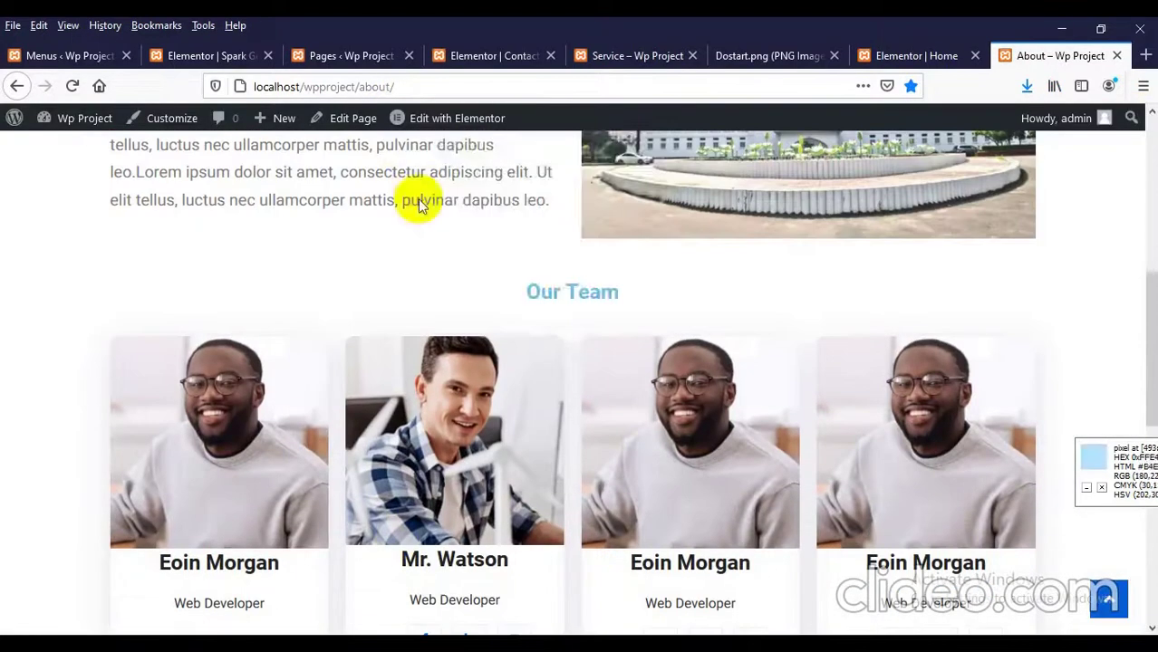
Step: Open 'Edit with Elementor' in a new tab placed before the About tab
right_click(439, 116)
click(472, 126)
drag(1056, 55, 967, 65)
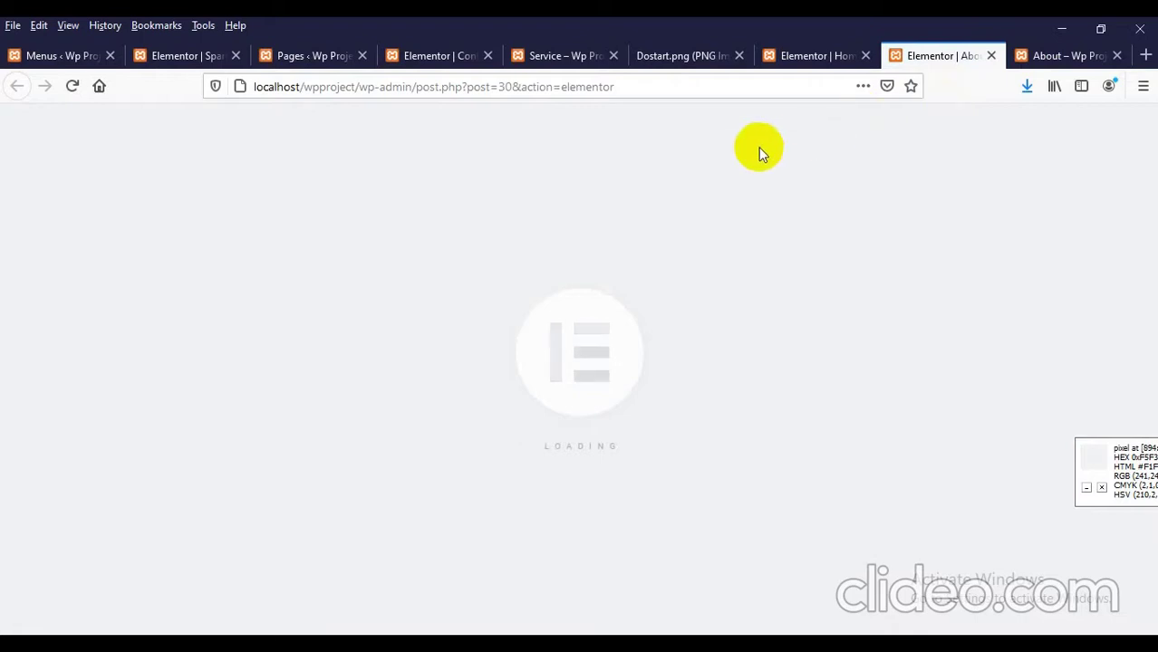
scroll(382, 299, down, 8)
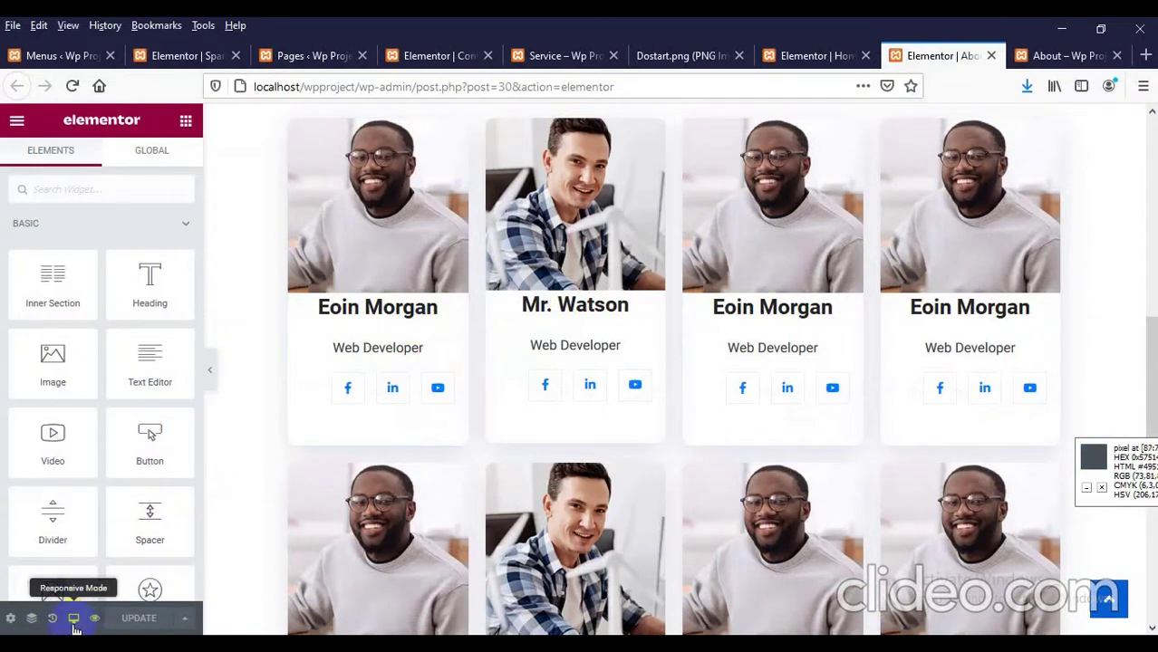
Step: Start a screen capture of an area, then dismiss the capture tool
key(Print)
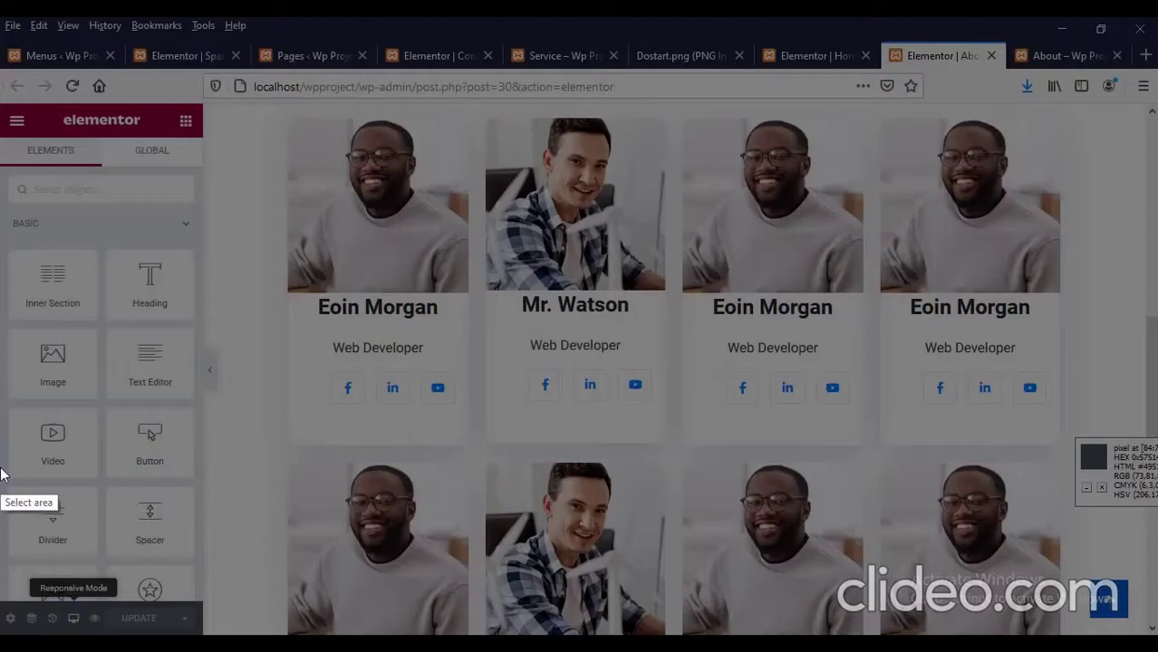
drag(2, 468, 187, 634)
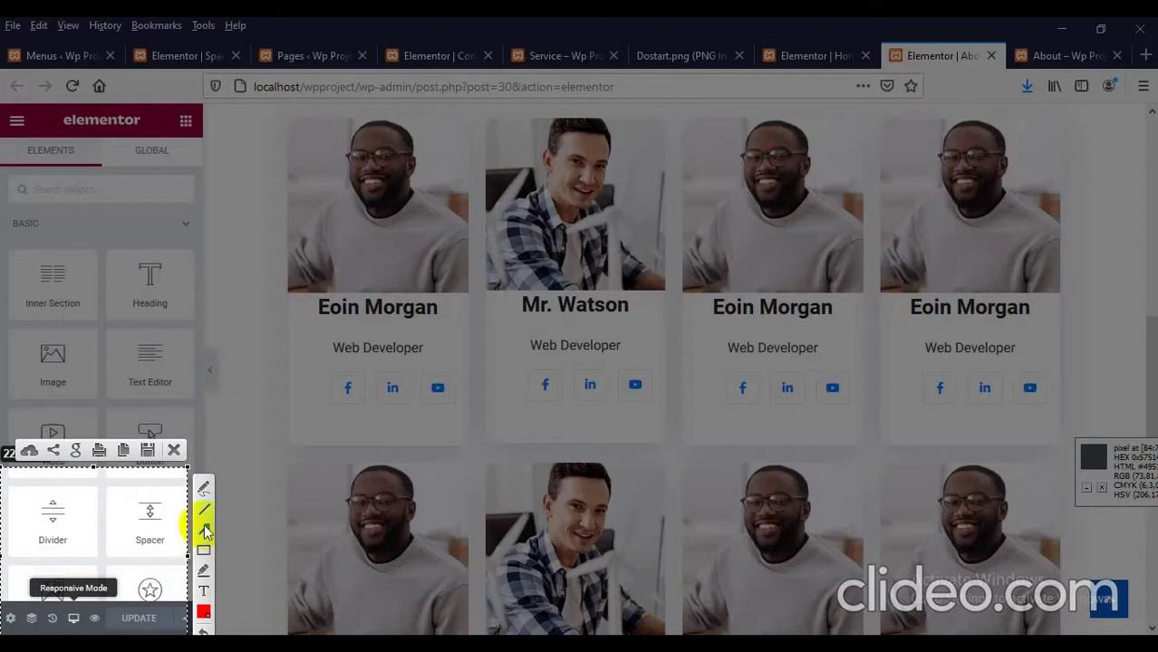
click(175, 451)
Step: Switch the Elementor preview to Tablet (768 px) and scroll through the Our Team cards
click(73, 618)
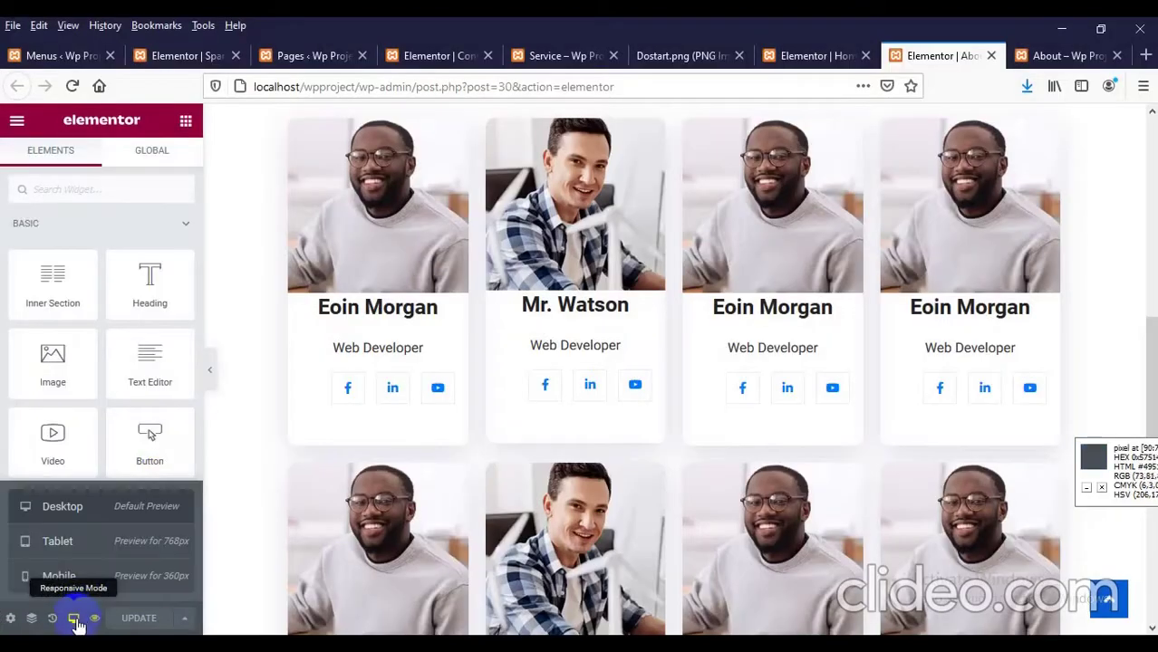
click(66, 549)
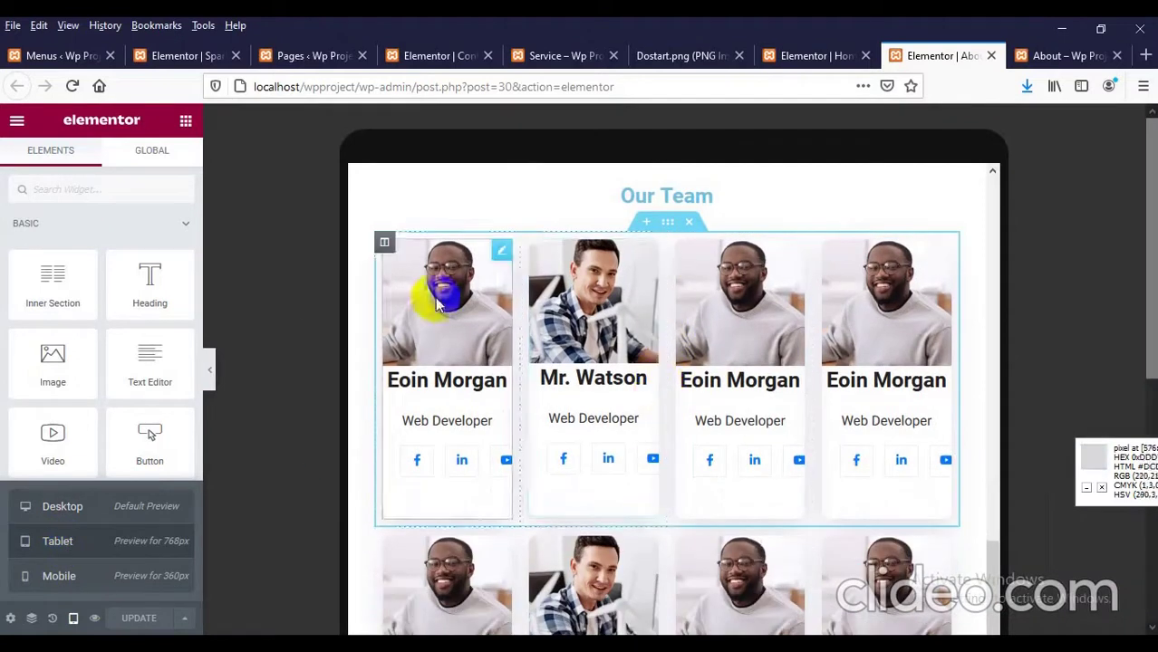
scroll(533, 324, down, 2)
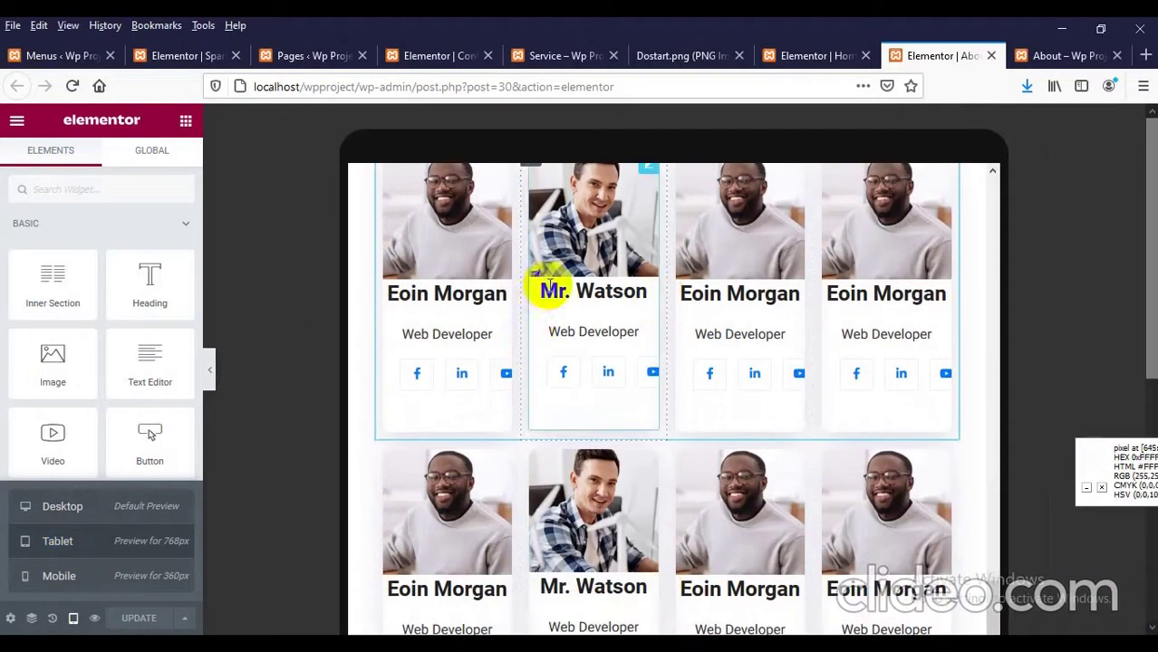
scroll(542, 285, up, 2)
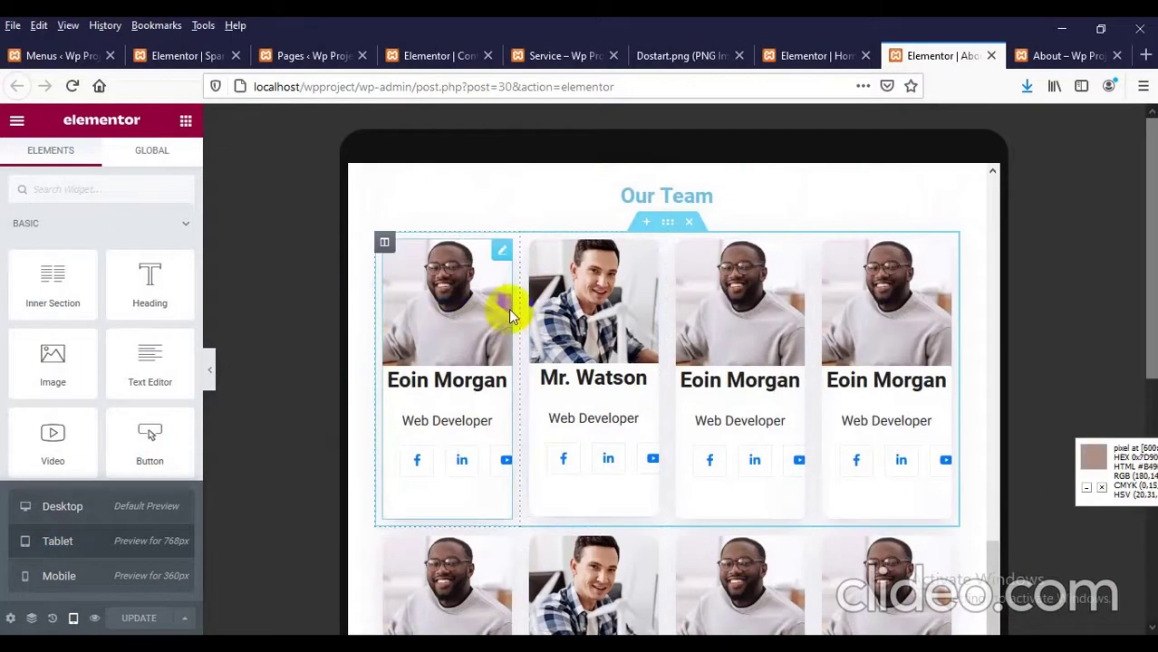
scroll(739, 305, down, 2)
scroll(733, 308, up, 2)
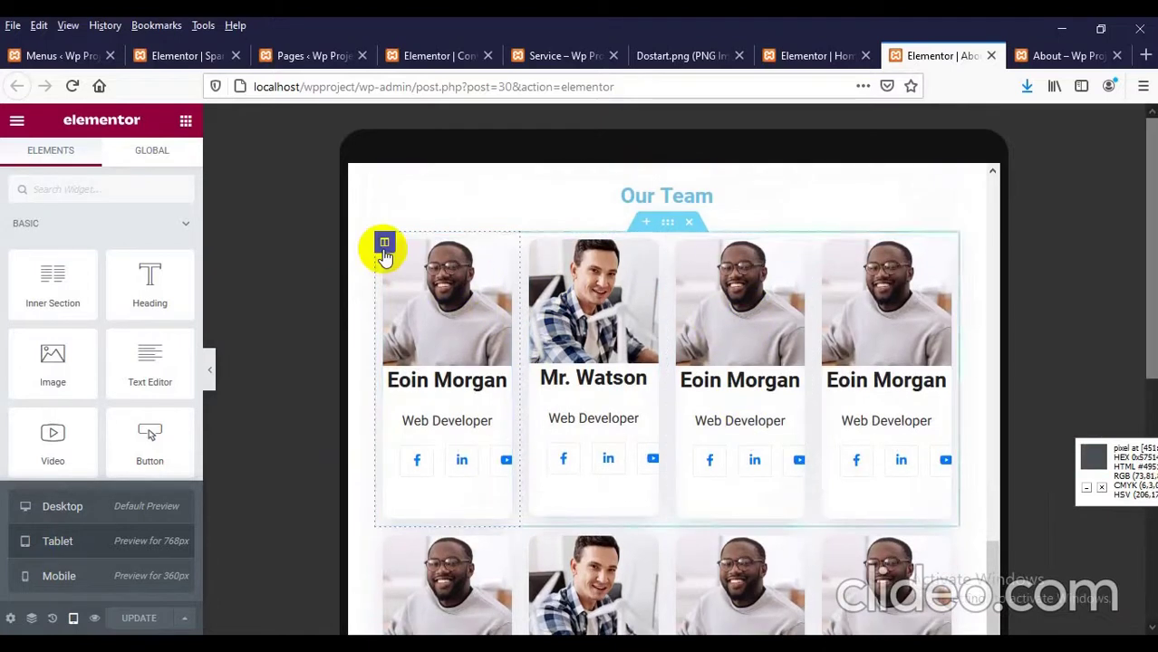
Step: Set the first two team columns, including Mr. Watson's, to 50% column width
click(384, 245)
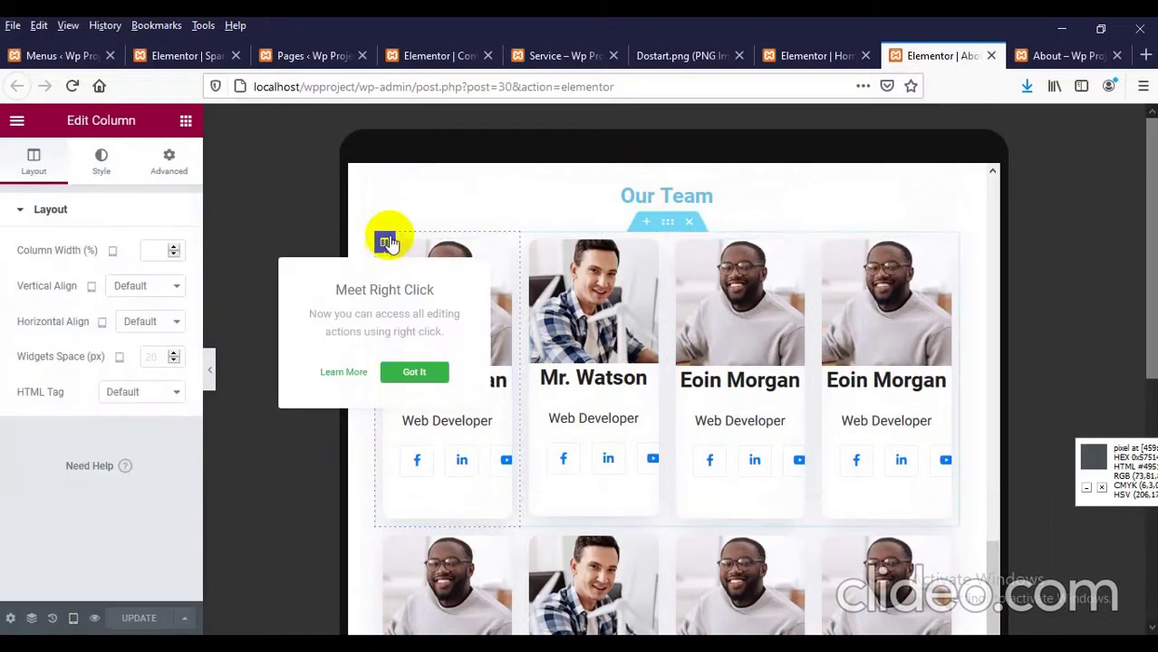
click(152, 253)
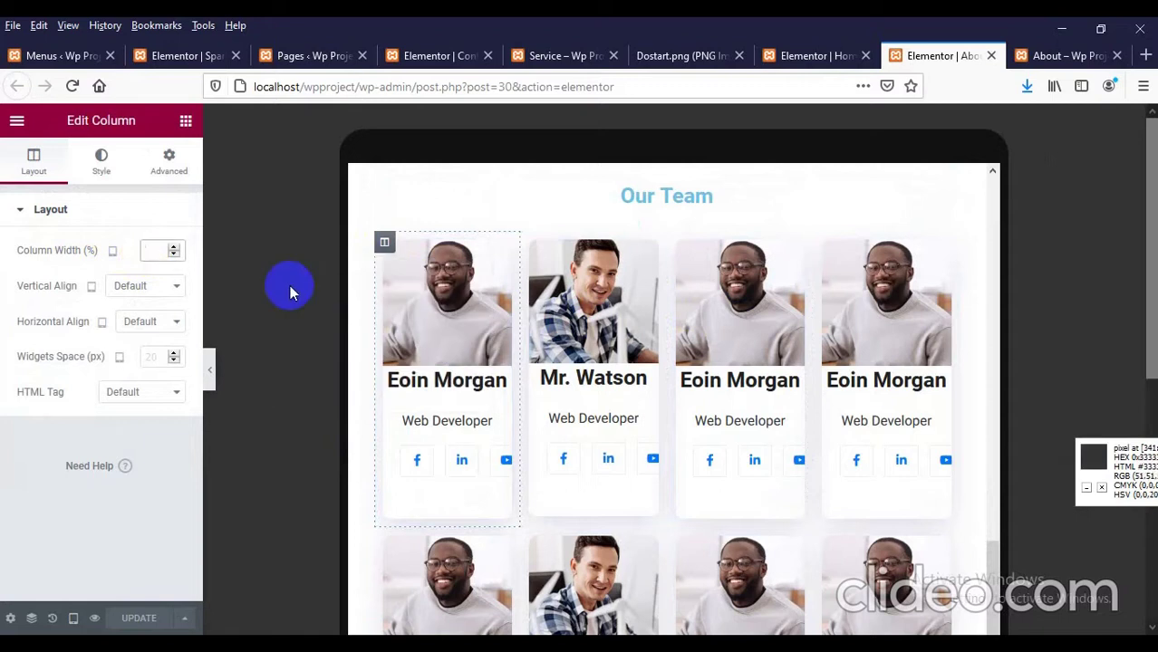
text(50)
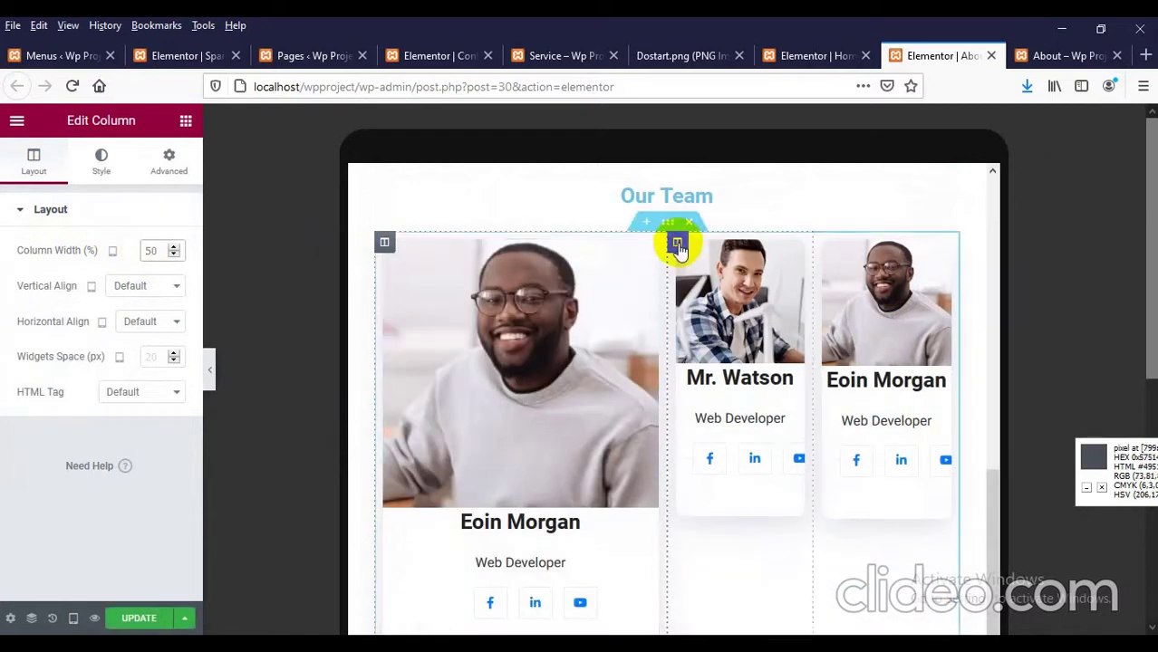
click(676, 241)
click(143, 247)
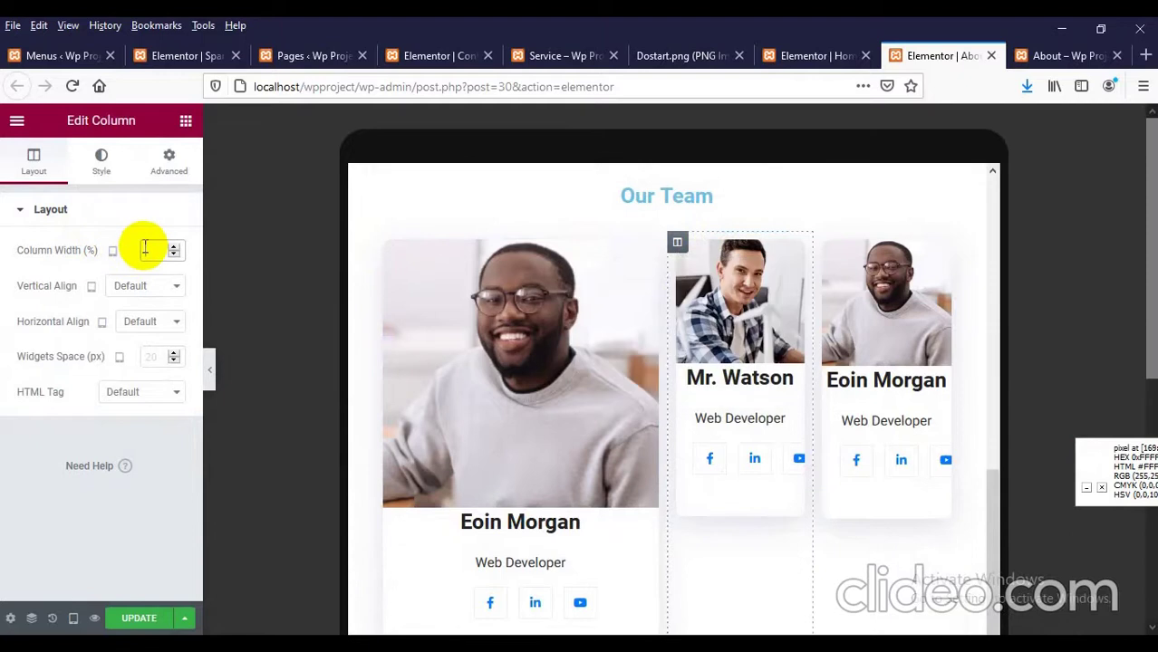
text(50)
Step: Set the lower two team columns to 50% width, save with UPDATE, and return to the About tab
scroll(375, 337, down, 4)
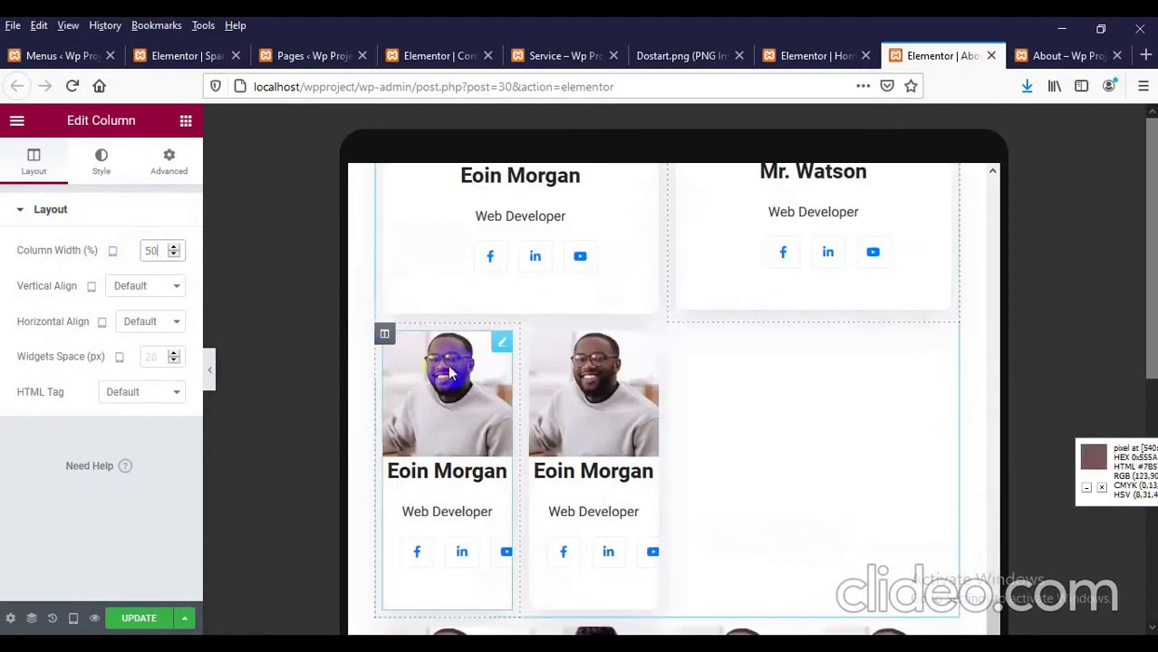
click(385, 335)
click(143, 250)
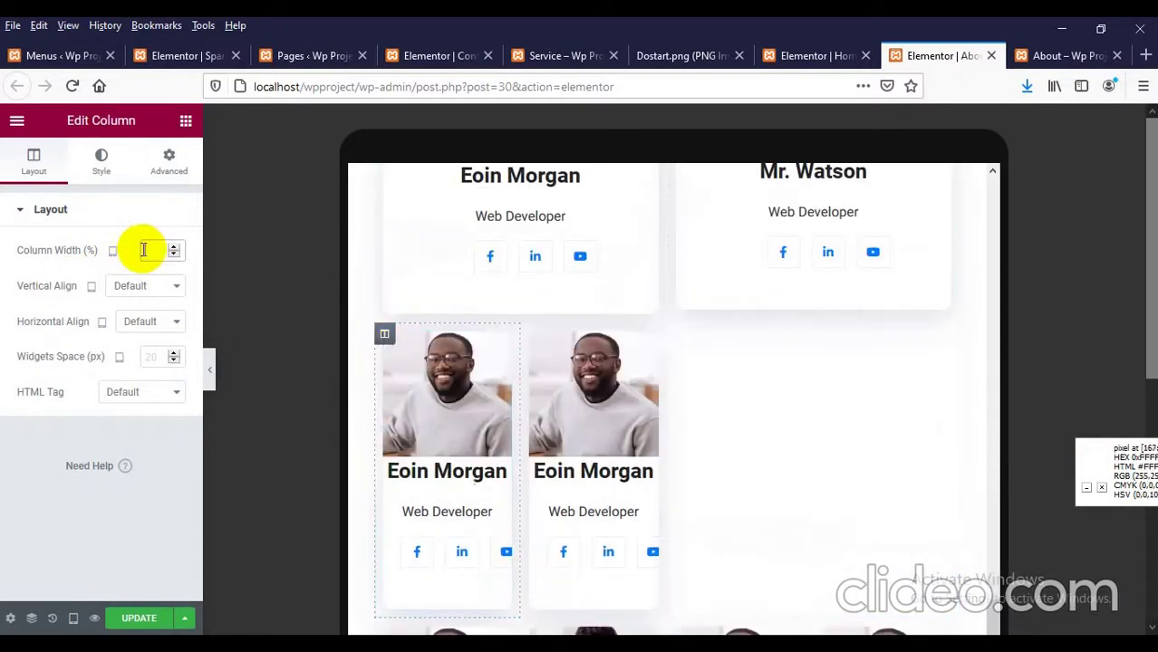
text(50)
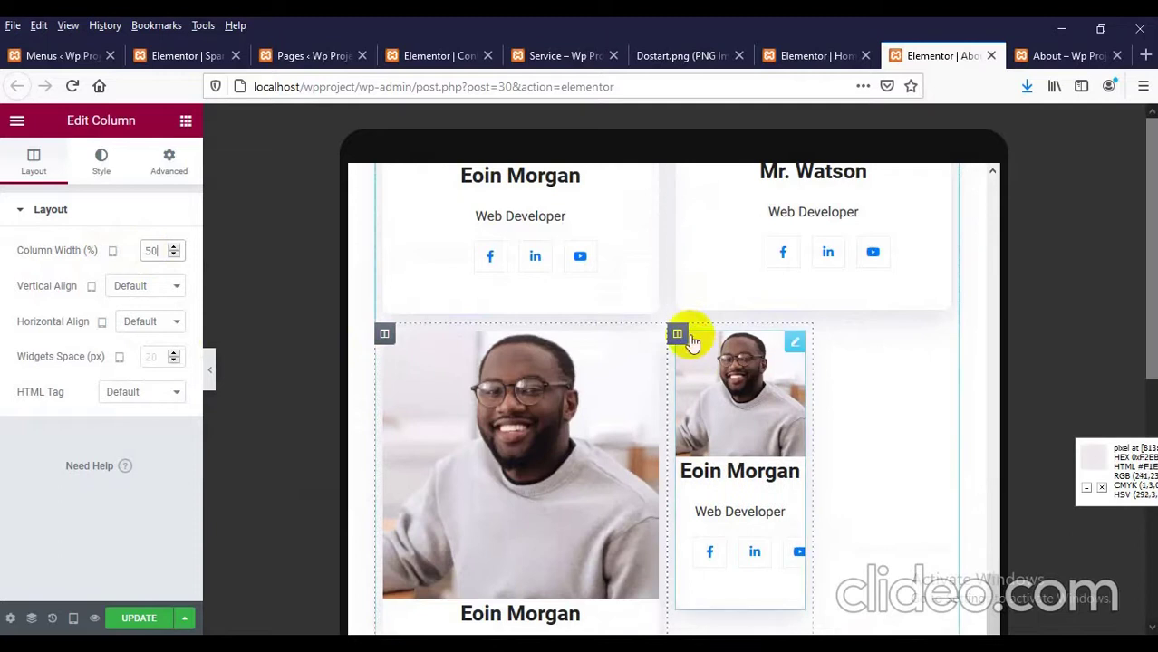
click(676, 333)
click(159, 257)
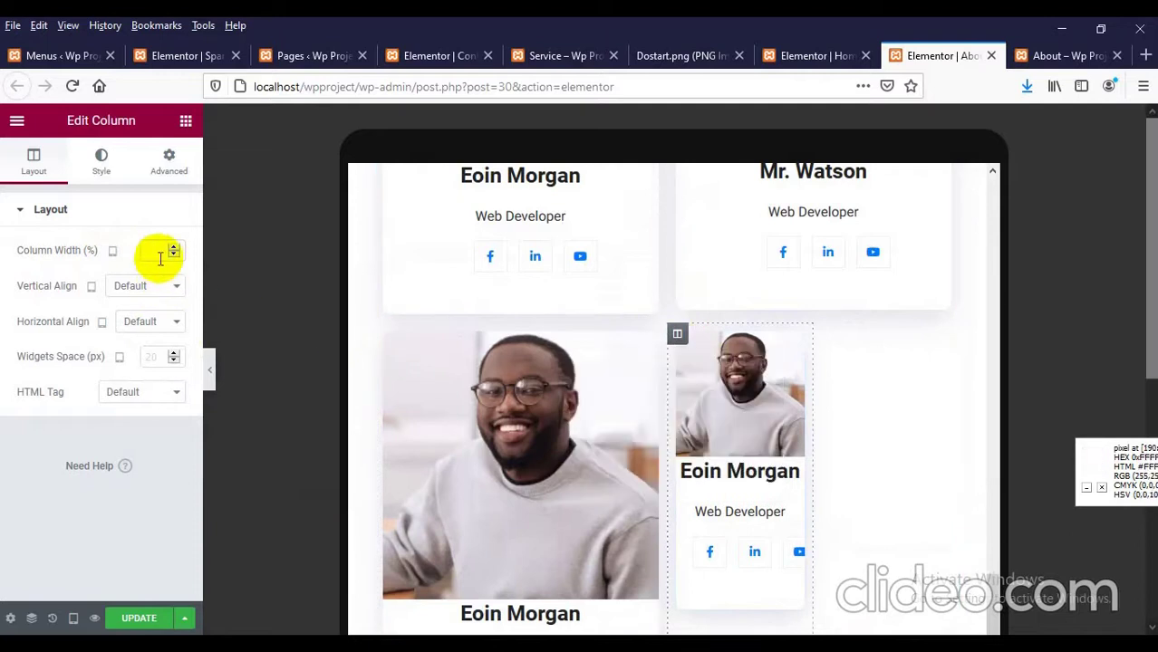
text(50)
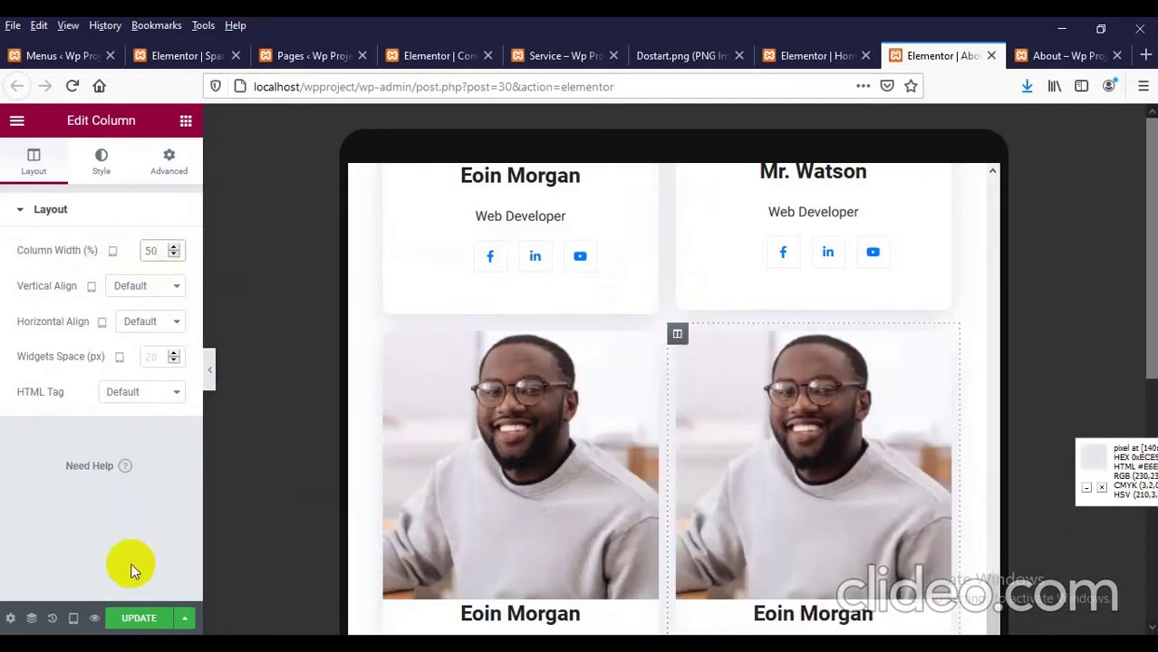
click(136, 618)
click(1051, 55)
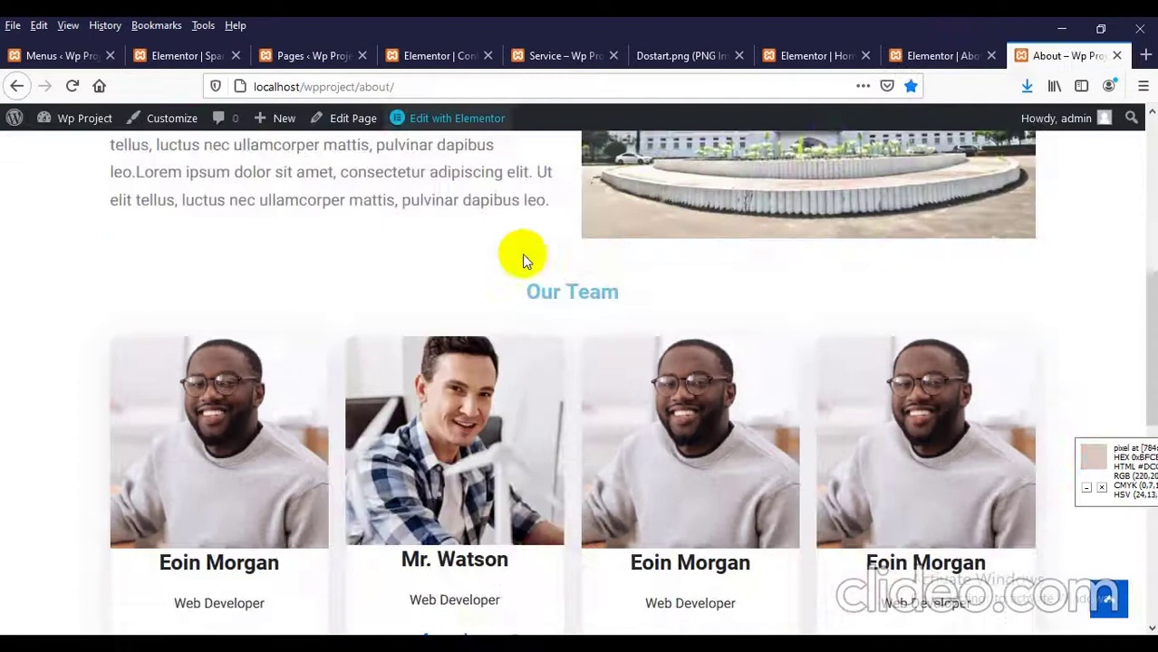
Step: Reload the live About page from its context menu
scroll(522, 258, up, 2)
right_click(348, 269)
click(464, 279)
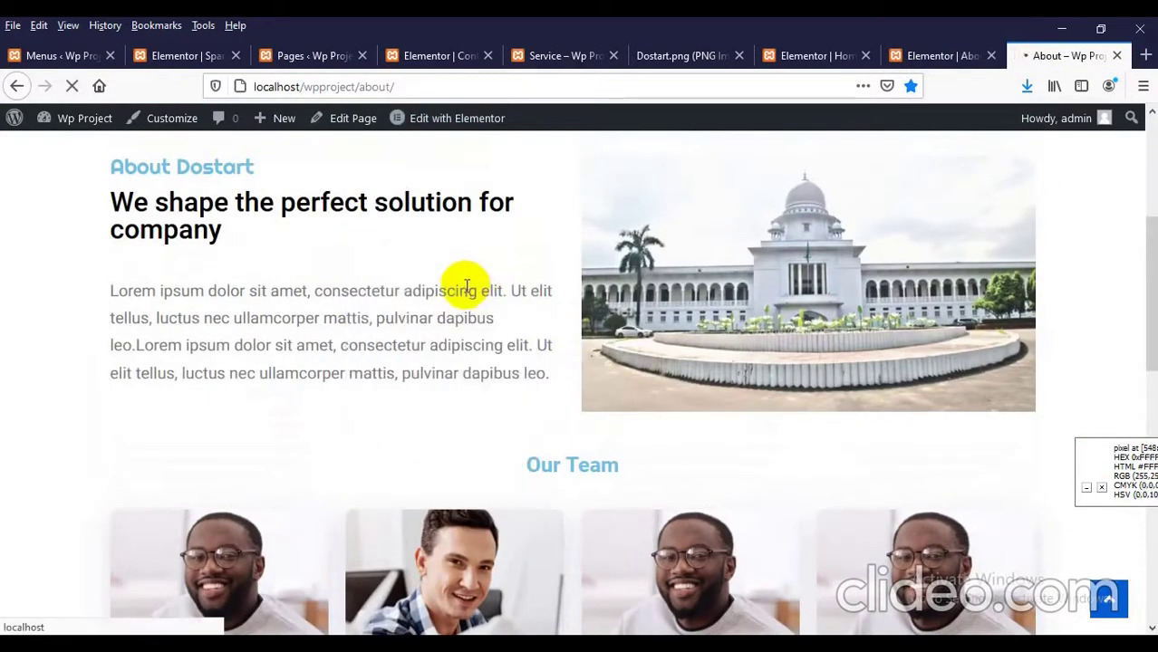
scroll(173, 312, up, 4)
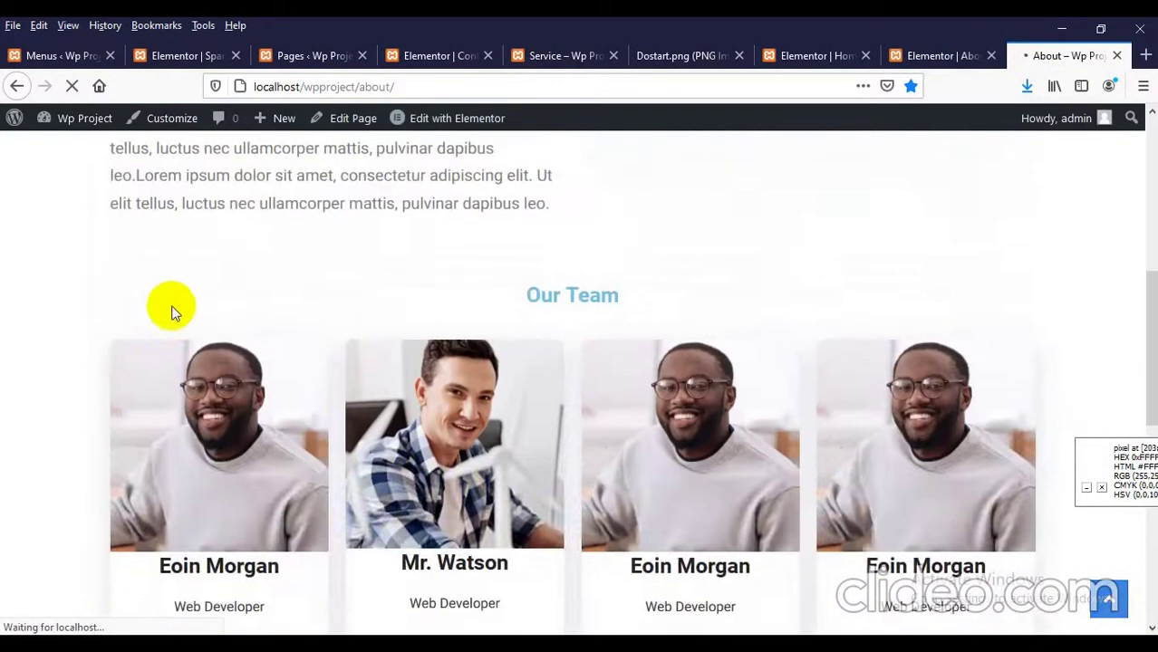
scroll(169, 317, down, 2)
Step: Preview the page at 991×525 in Responsive Design Mode (Ctrl+Shift+M) and scroll through the team cards
key(ctrl+shift+m)
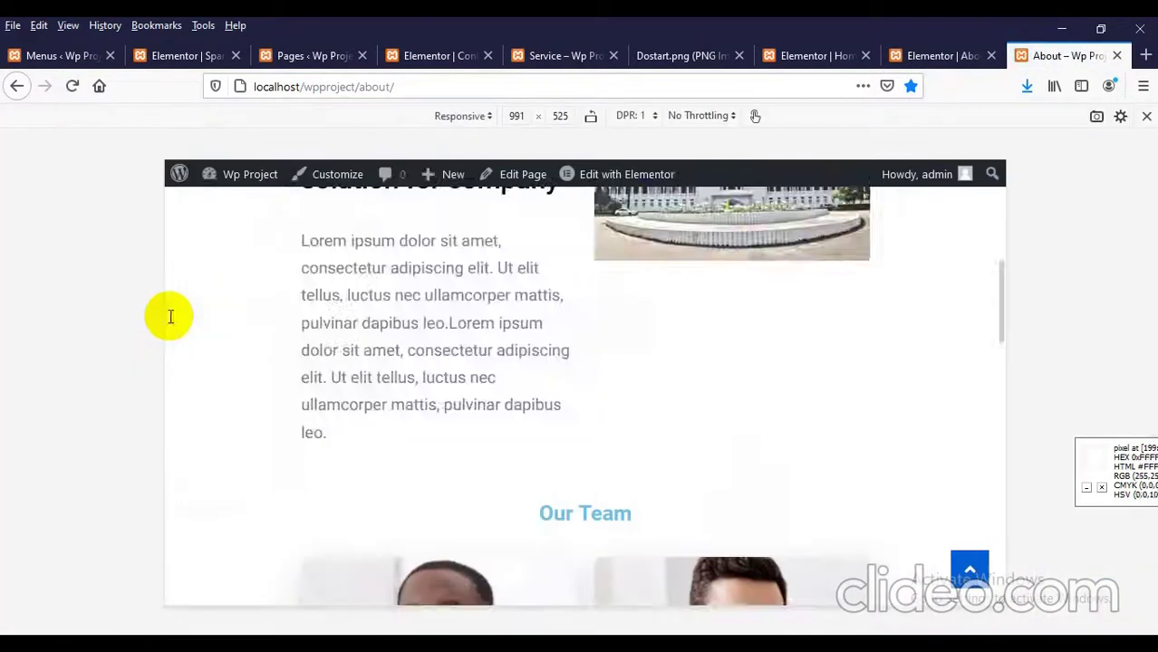
scroll(258, 321, down, 5)
scroll(478, 309, up, 3)
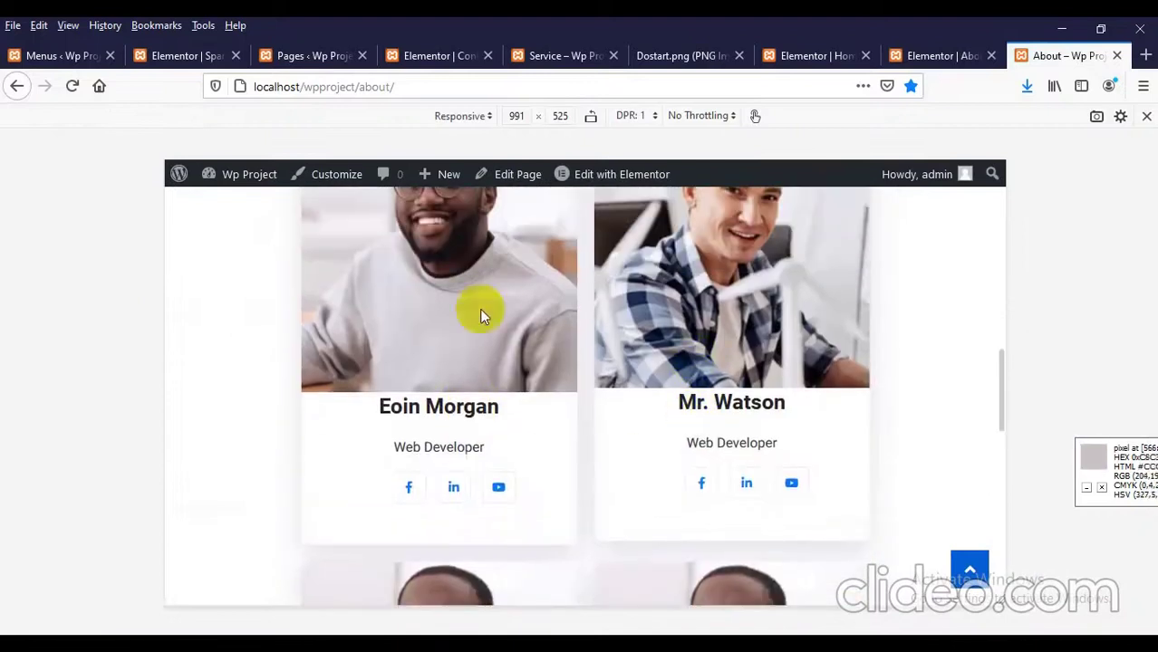
scroll(731, 328, down, 5)
scroll(729, 337, down, 4)
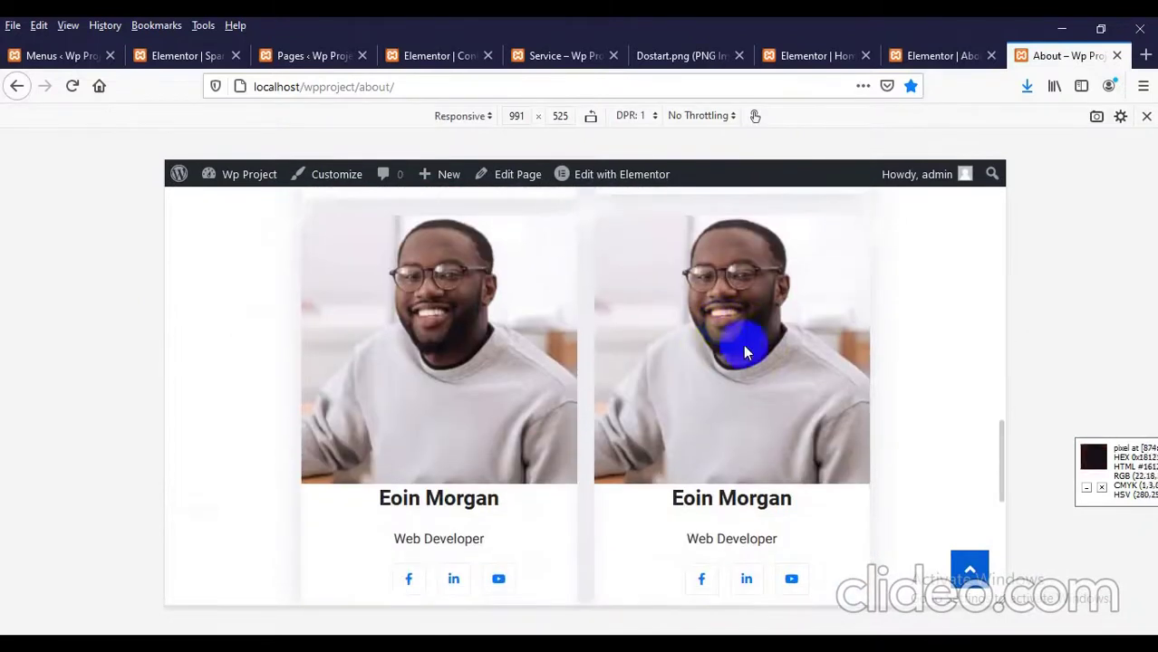
scroll(546, 300, down, 3)
scroll(561, 312, down, 2)
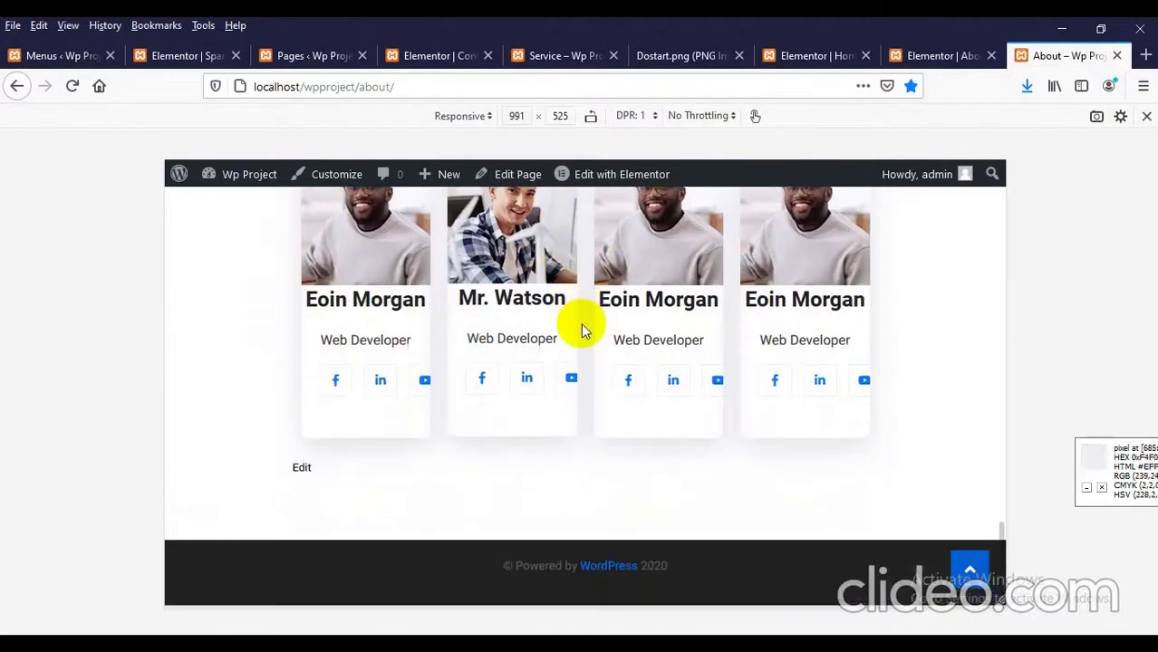
scroll(634, 330, up, 2)
scroll(662, 340, down, 2)
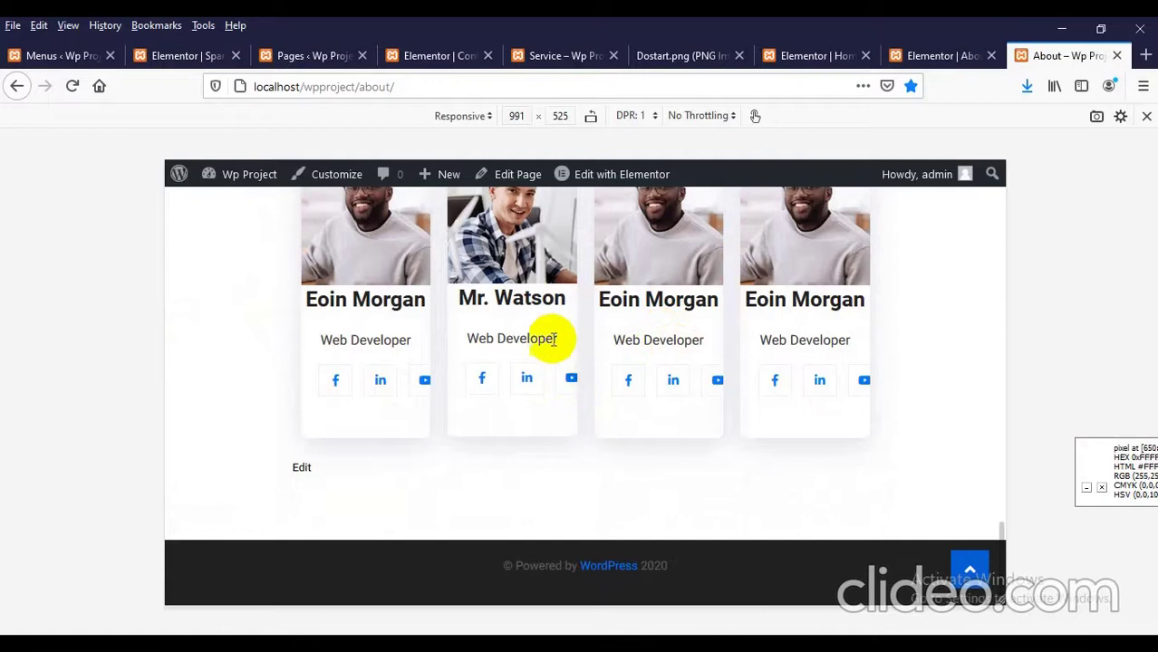
scroll(554, 332, up, 15)
scroll(557, 339, up, 1)
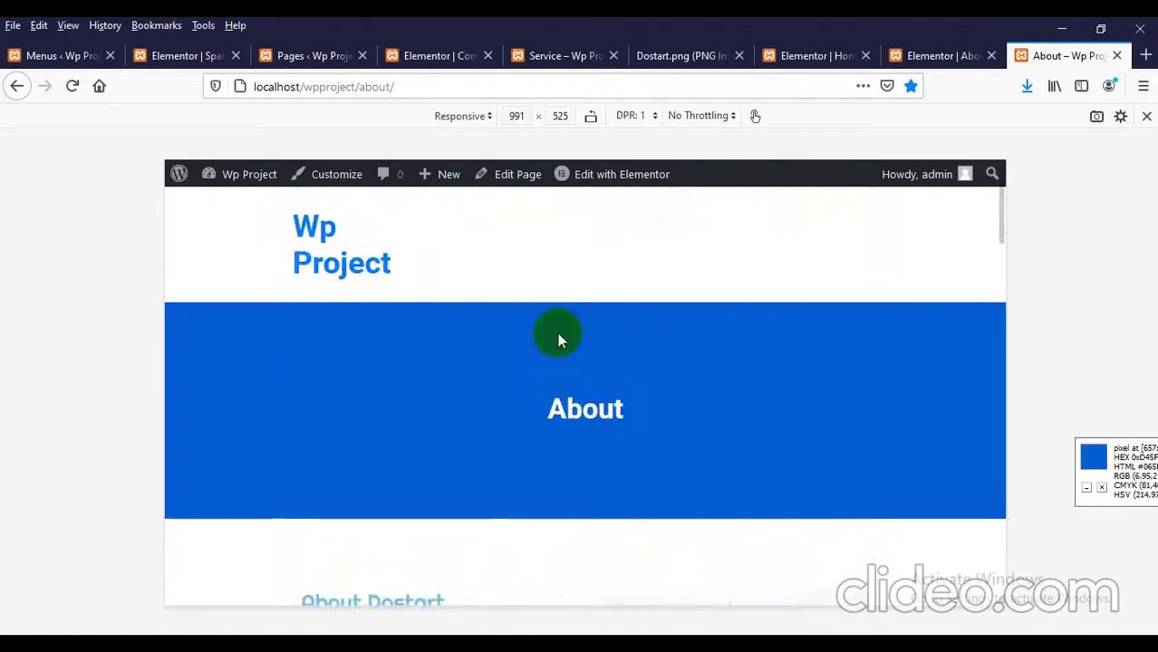
Step: Reload, narrow the preview until the mobile menu appears, and inspect the hamburger toggle's link element
right_click(589, 243)
click(705, 256)
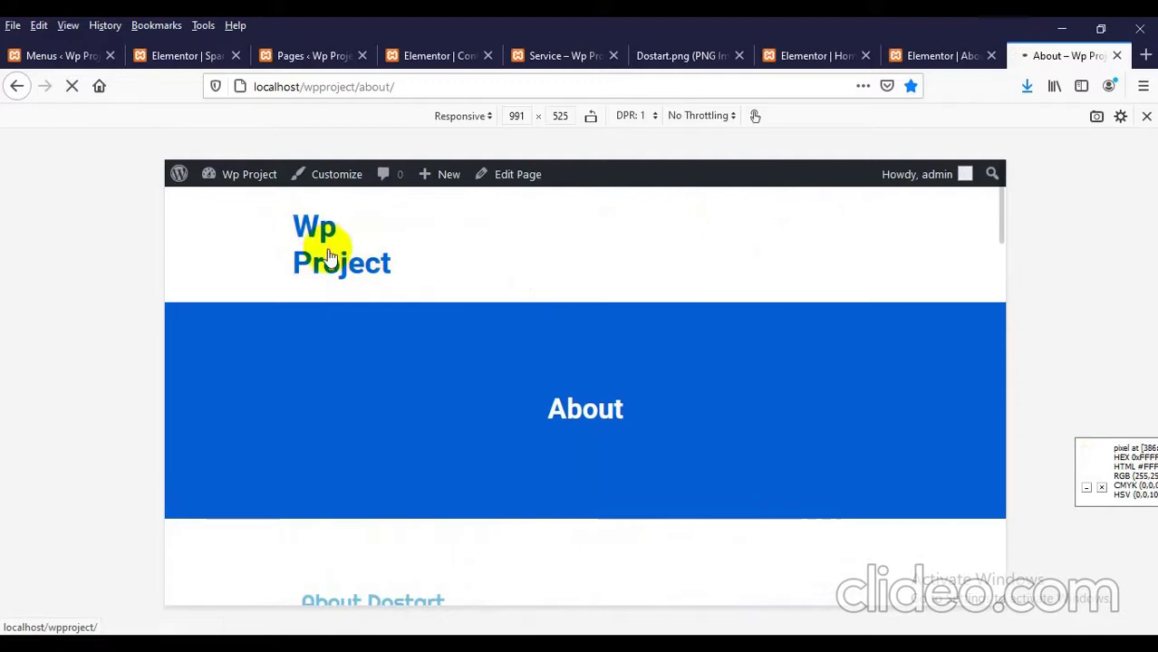
drag(1007, 279, 1003, 281)
right_click(859, 226)
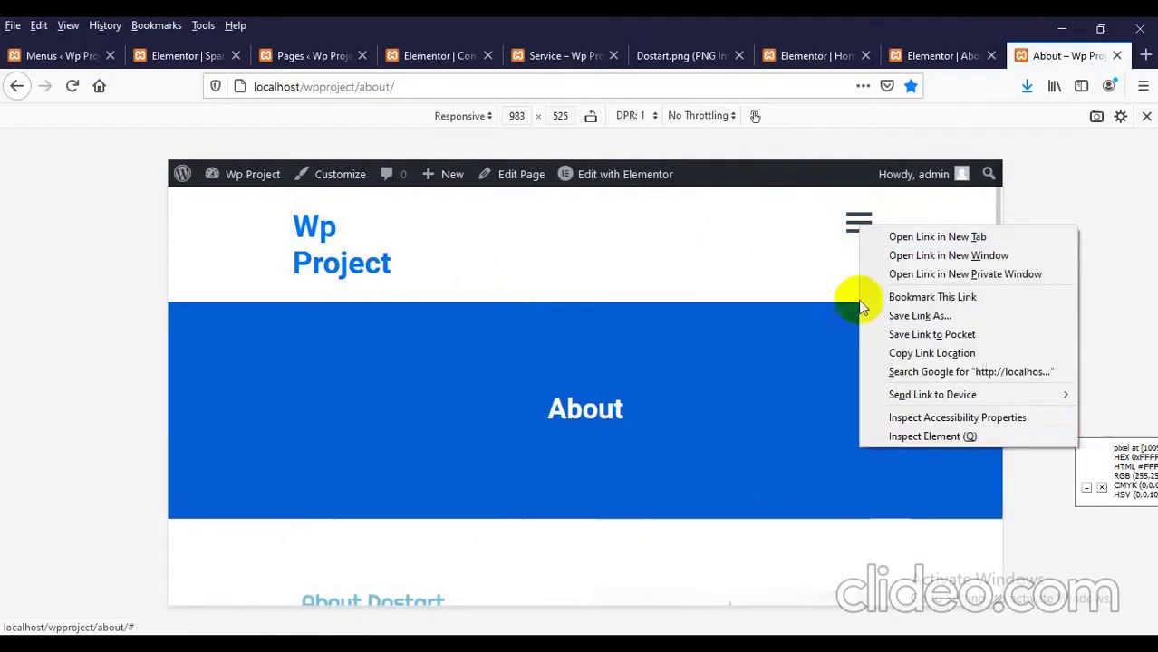
click(902, 436)
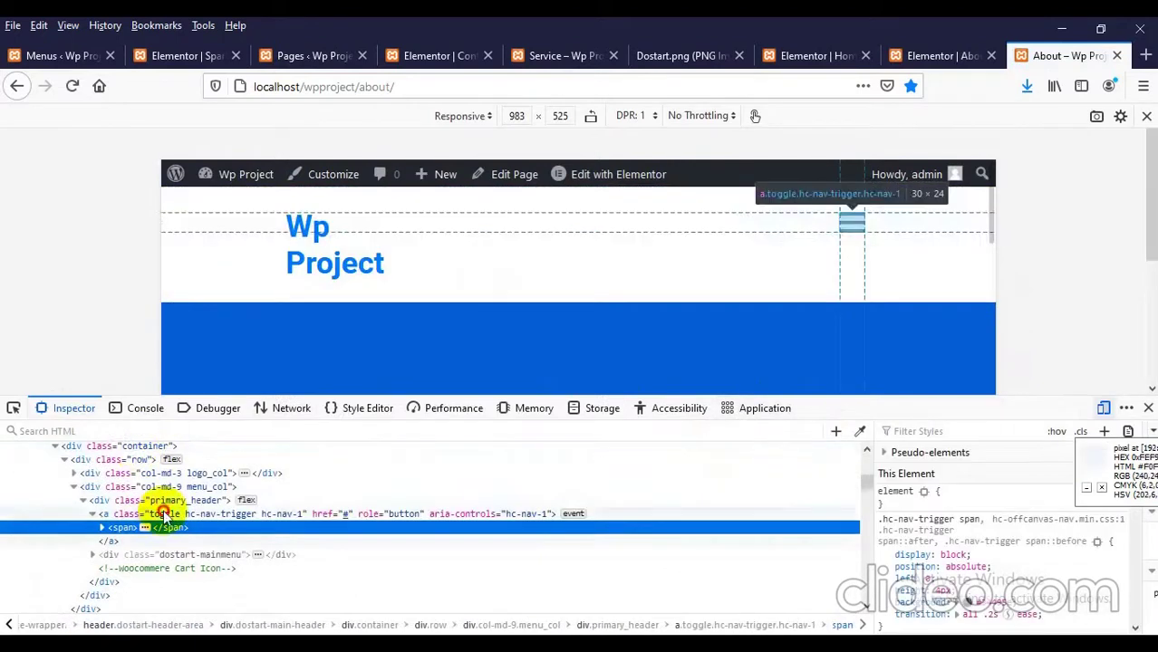
click(163, 512)
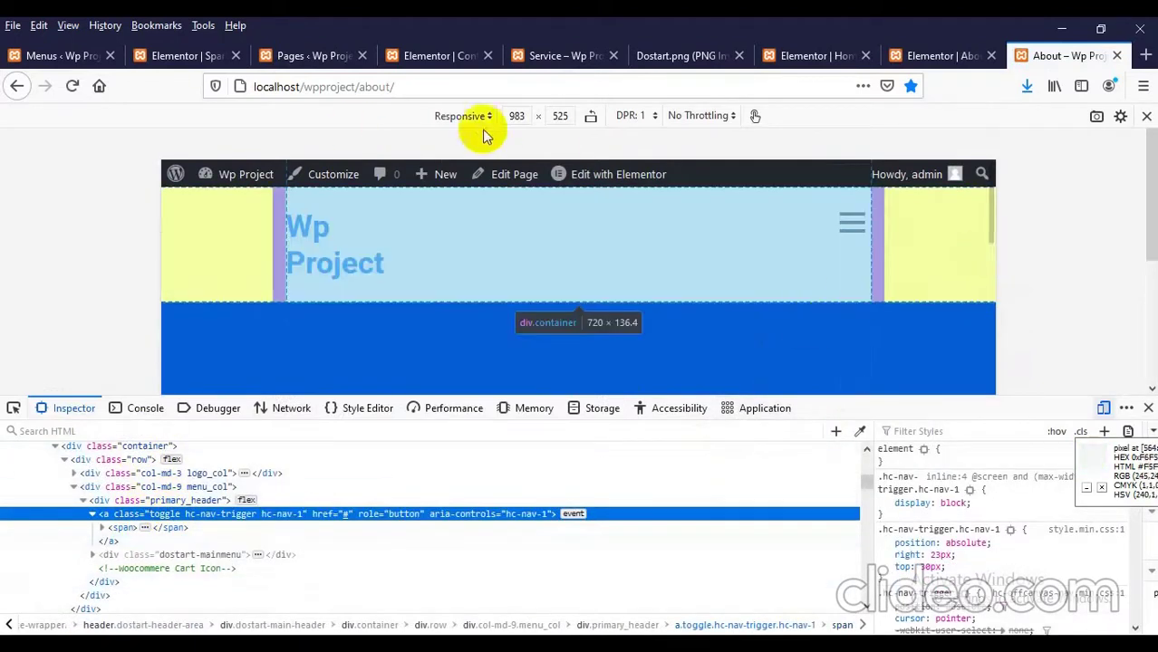
Step: Set the preview width to 984 and copy the .hc-nav-trigger.hc-nav-1 rule selector
double_click(515, 115)
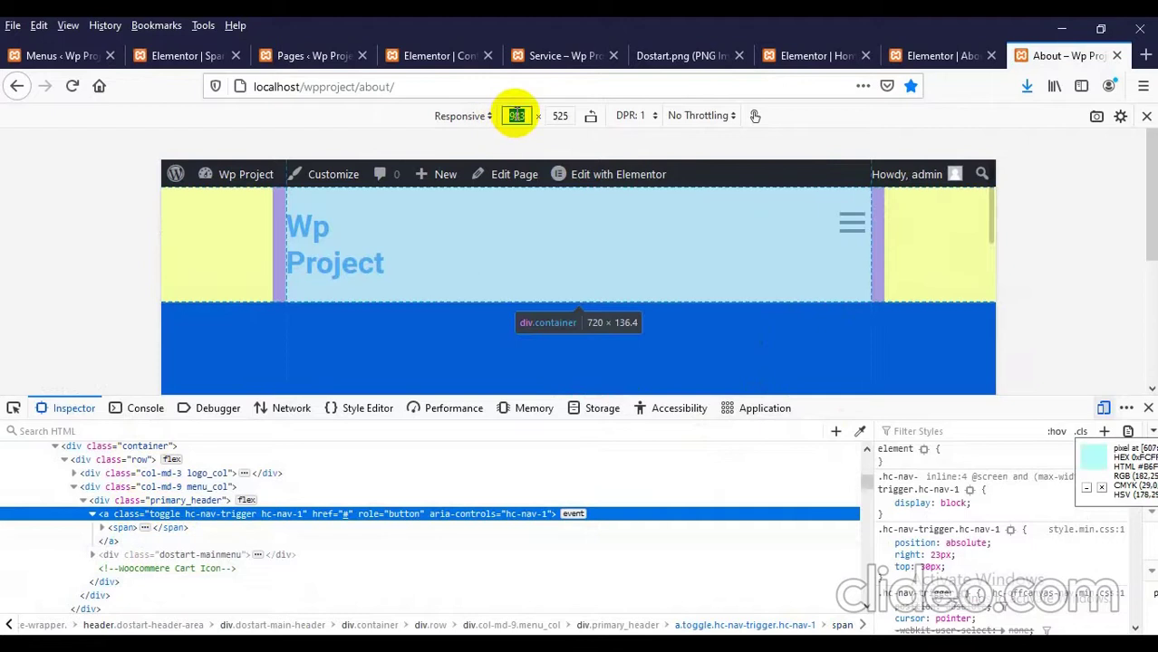
key(Up)
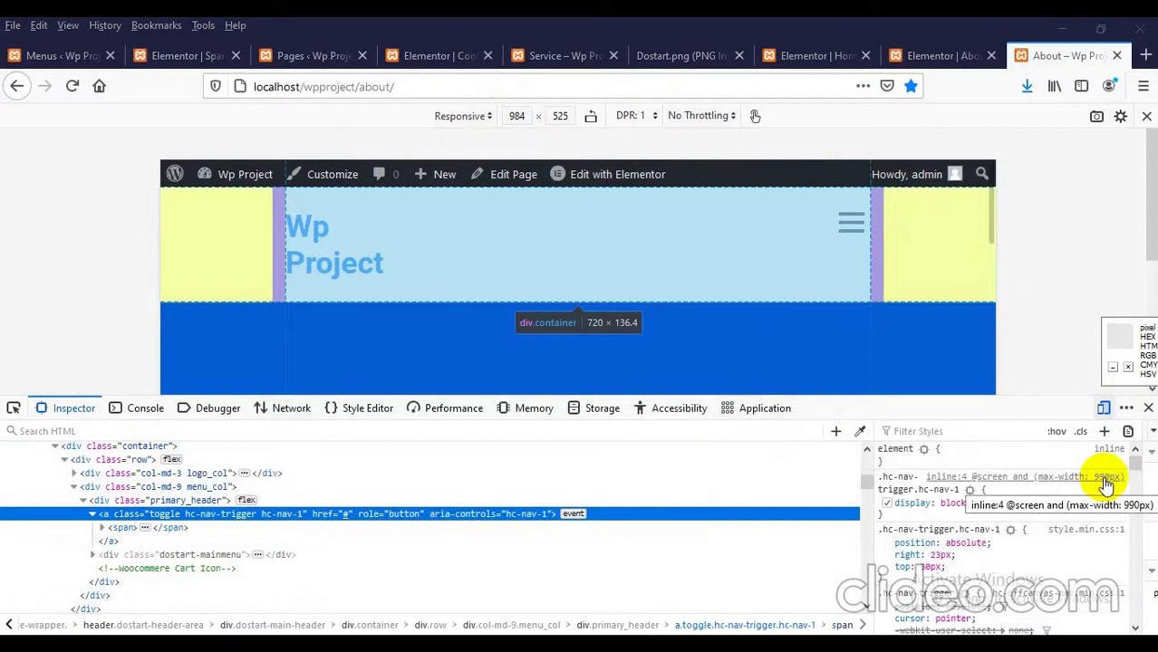
click(897, 489)
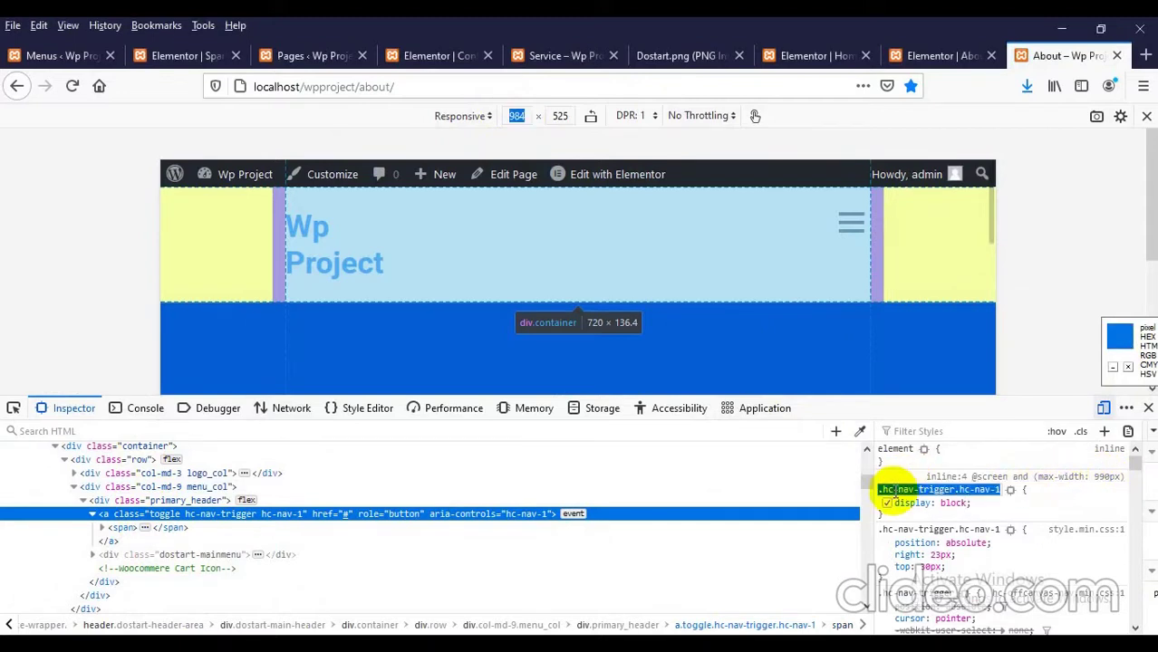
right_click(895, 490)
click(924, 544)
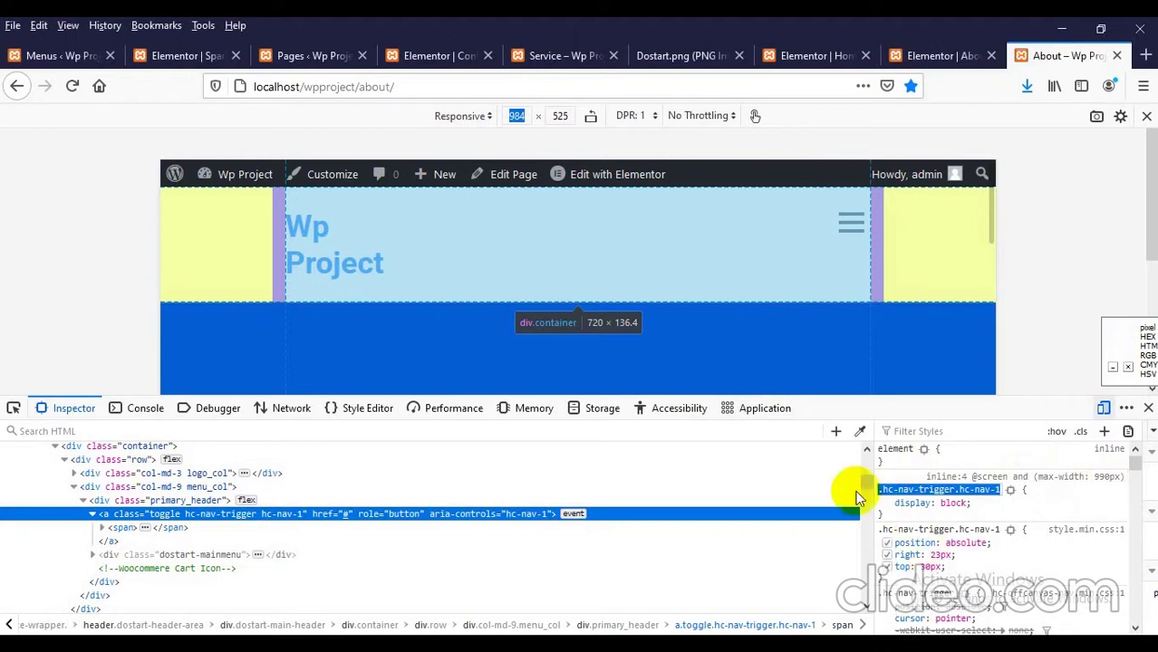
Step: Go from the Menus admin screen to Plugins > Add New
click(23, 55)
mouse_move(41, 311)
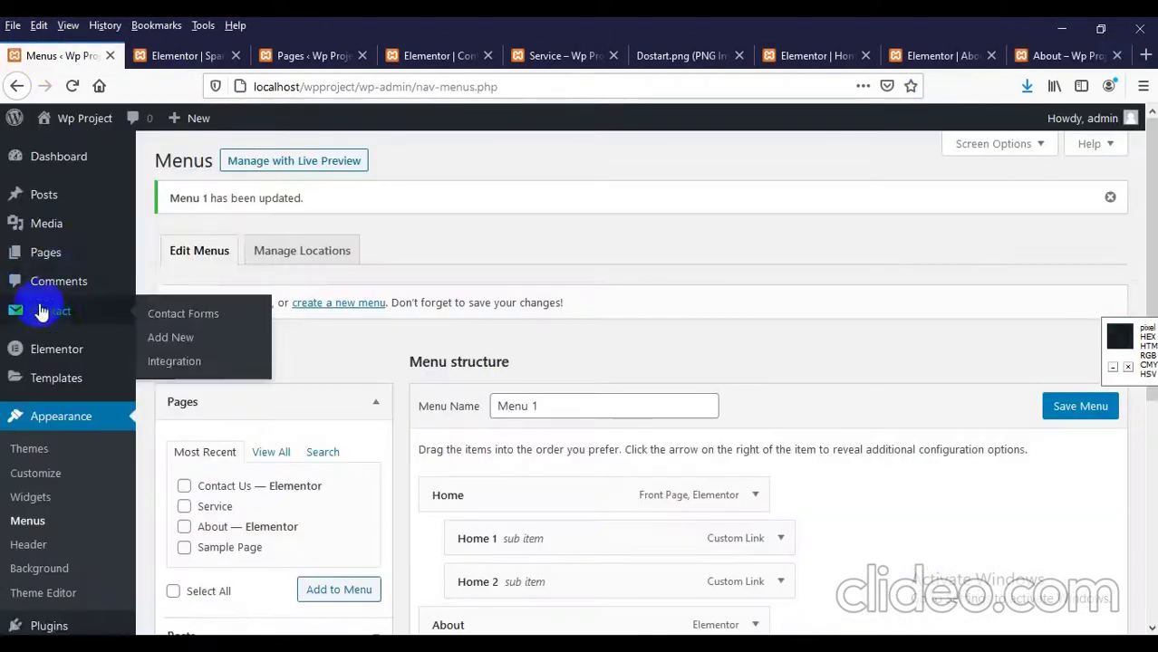
scroll(55, 271, down, 3)
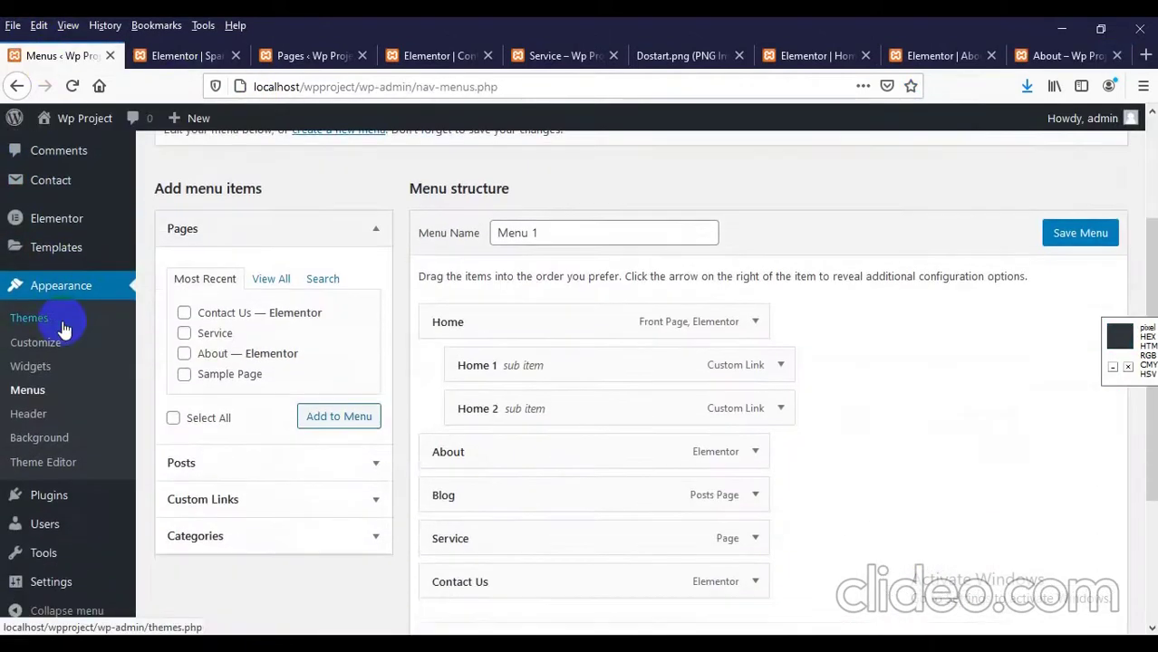
scroll(62, 324, down, 3)
scroll(62, 324, up, 6)
mouse_move(47, 245)
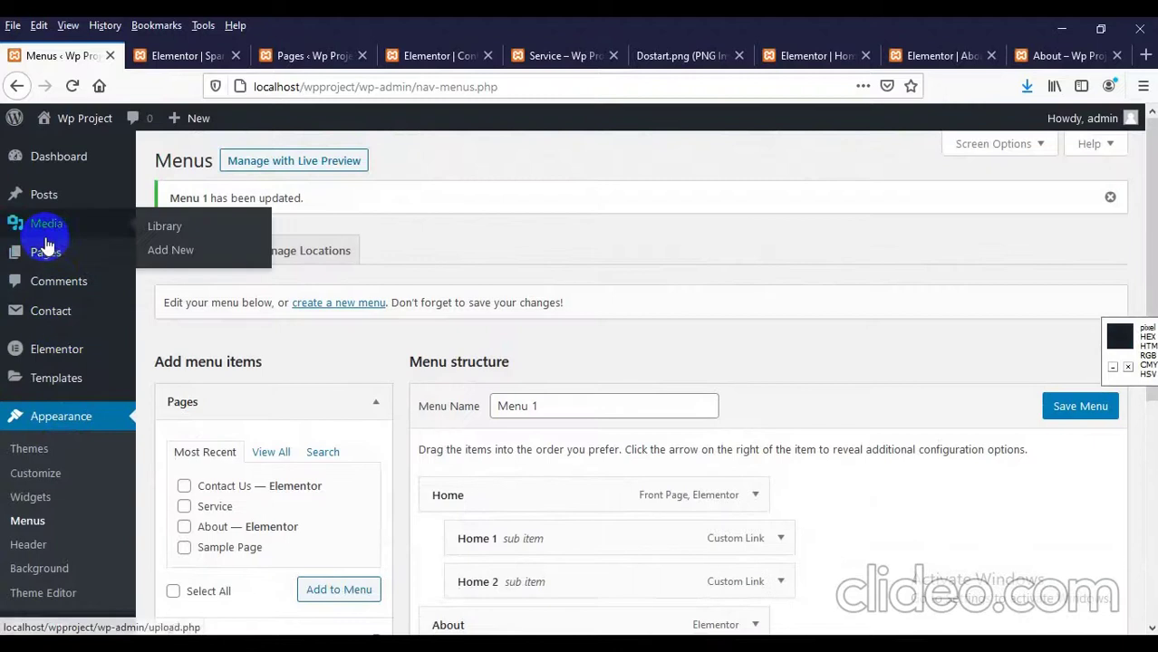
scroll(49, 279, down, 6)
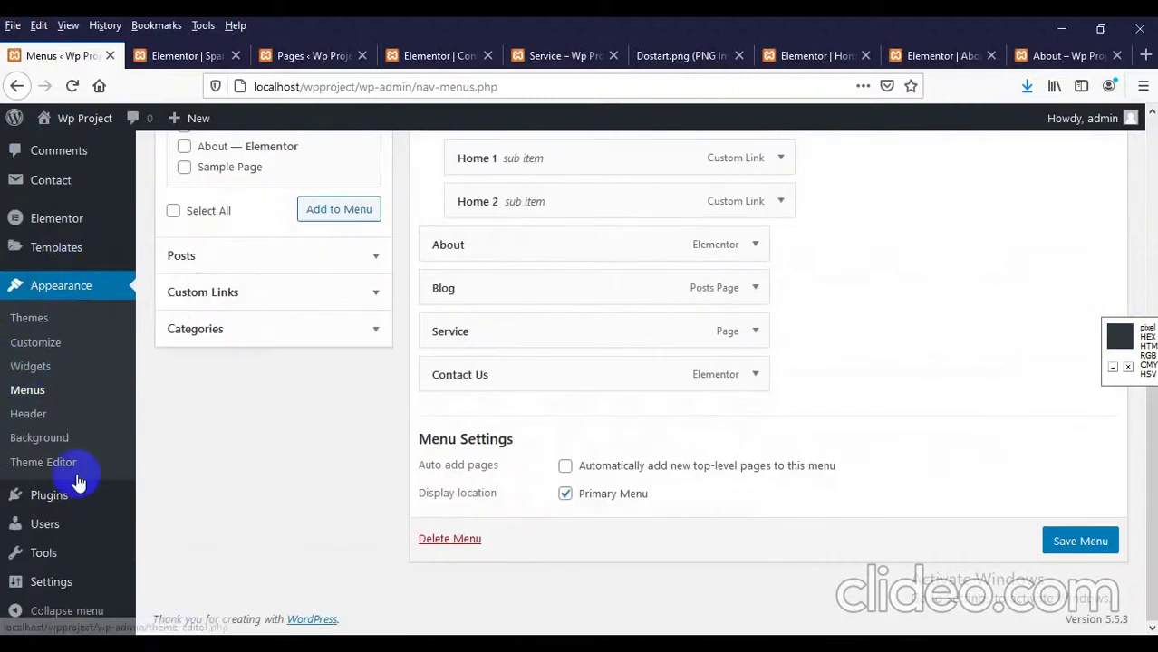
mouse_move(70, 496)
click(164, 523)
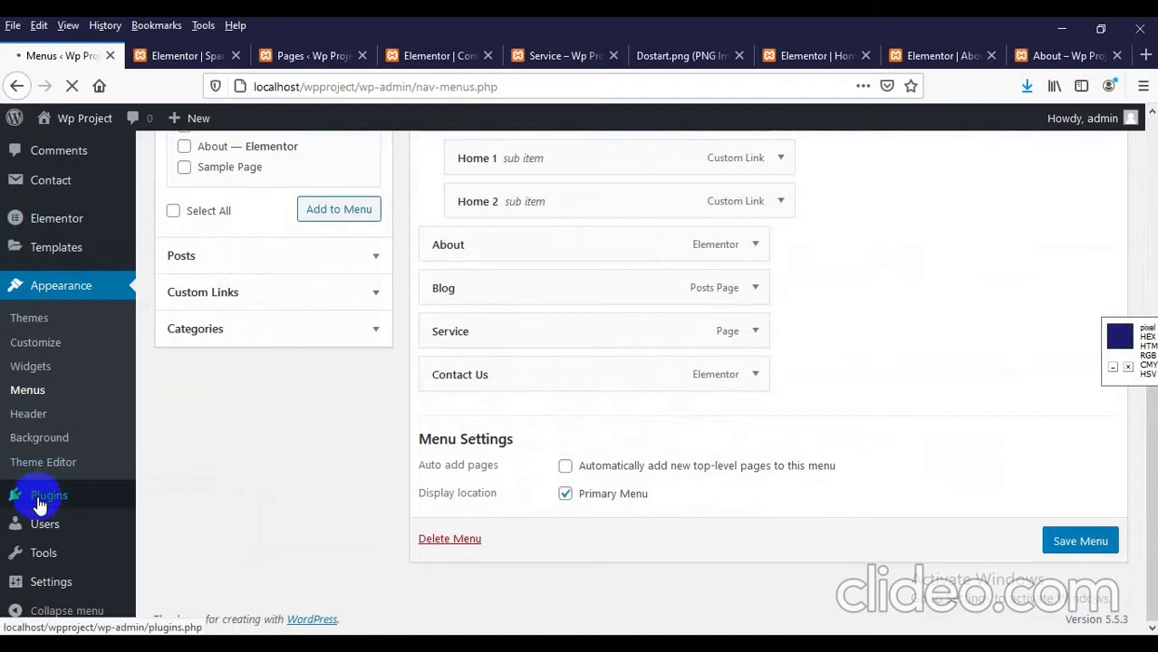
mouse_move(57, 498)
click(185, 523)
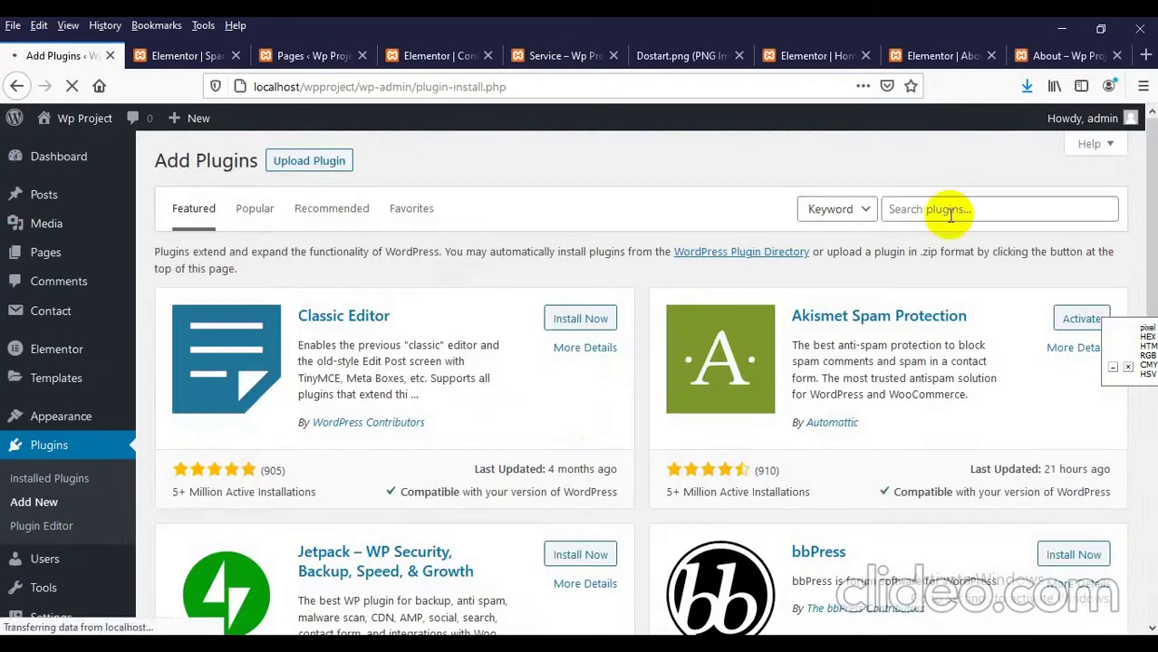
Step: Search the plugin directory for 'custom', starting to extend it to 'custom css'
click(949, 212)
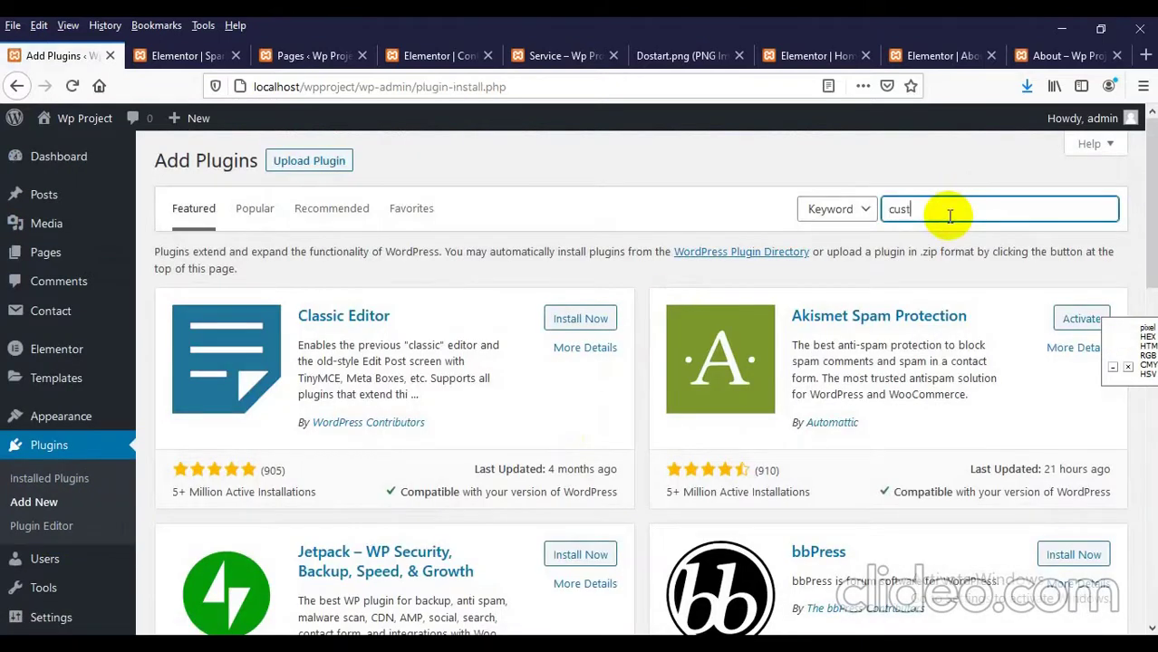
text(custom)
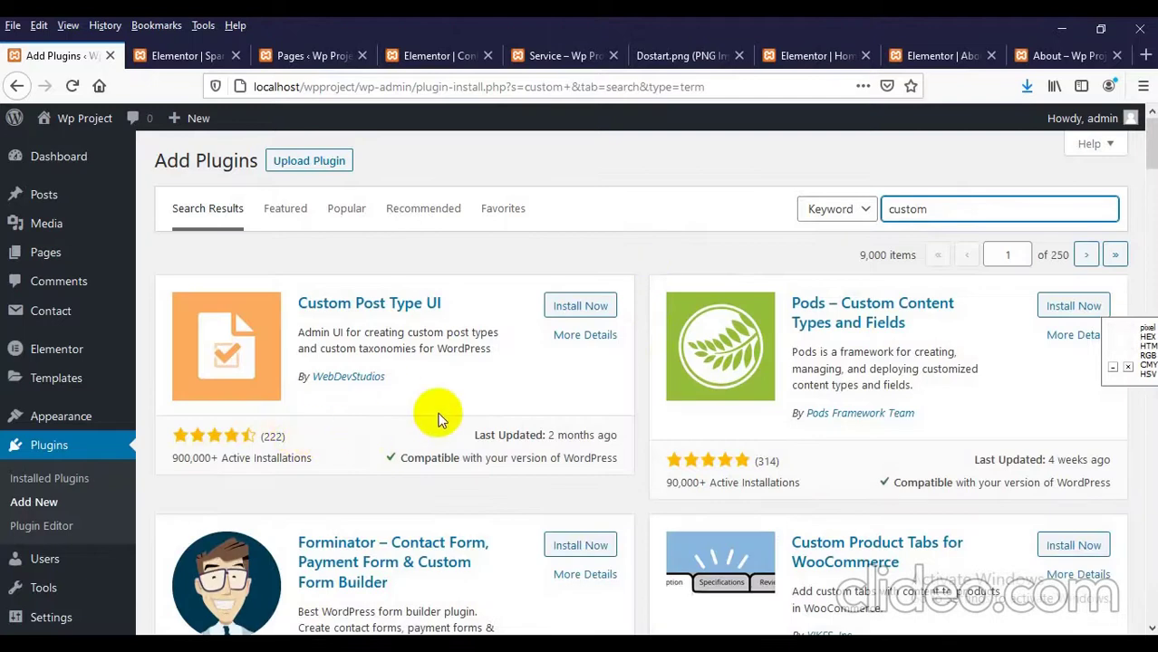
text(css)
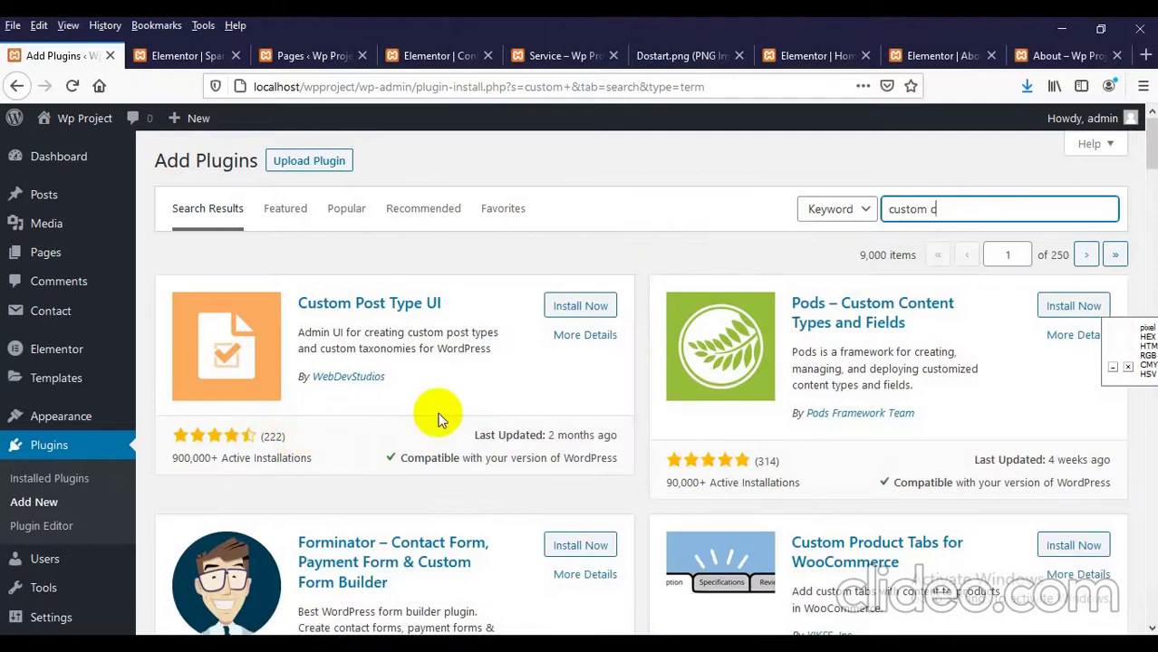
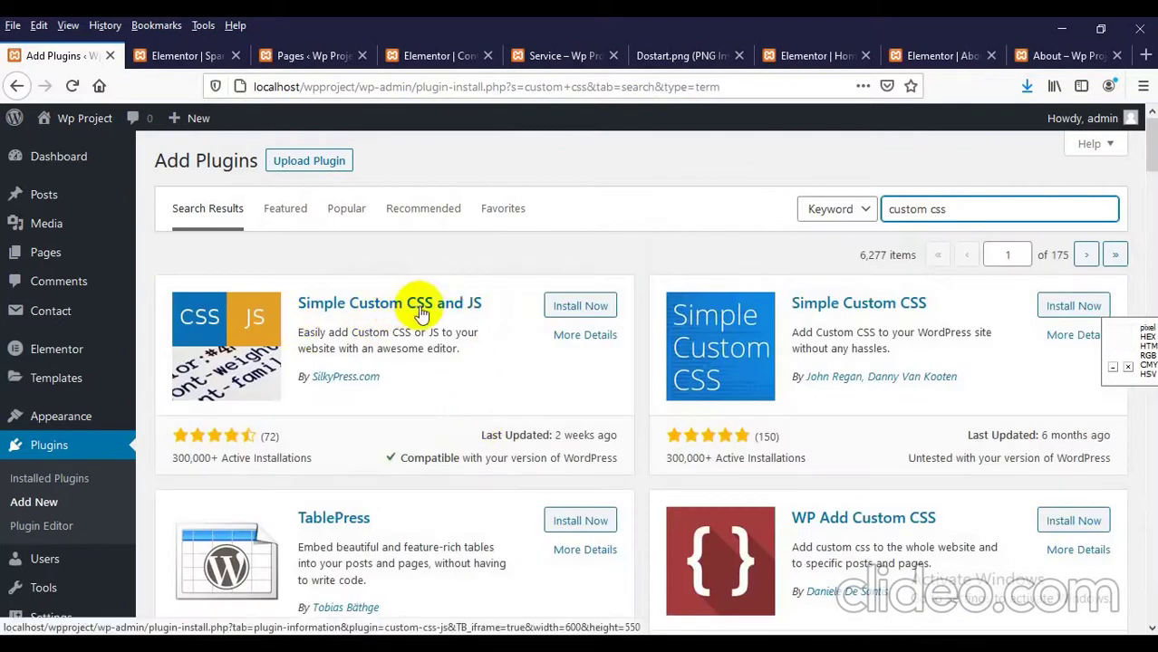
Step: Install the Simple Custom CSS and JS plugin from the 'custom css' results and activate it
click(580, 307)
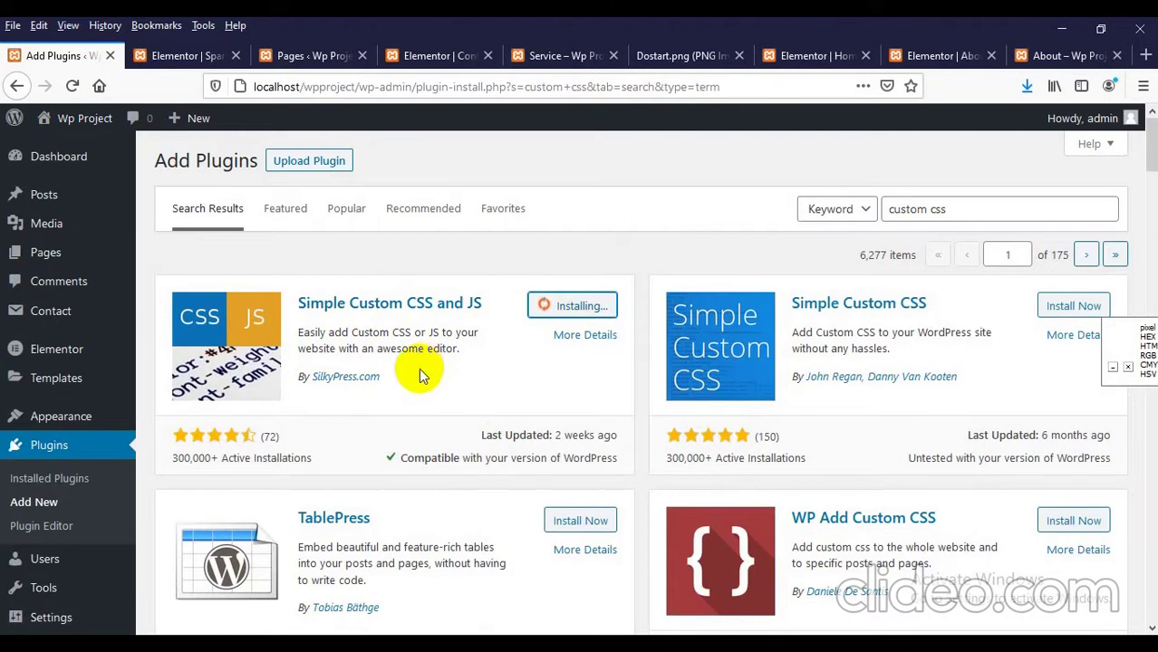
scroll(418, 368, down, 2)
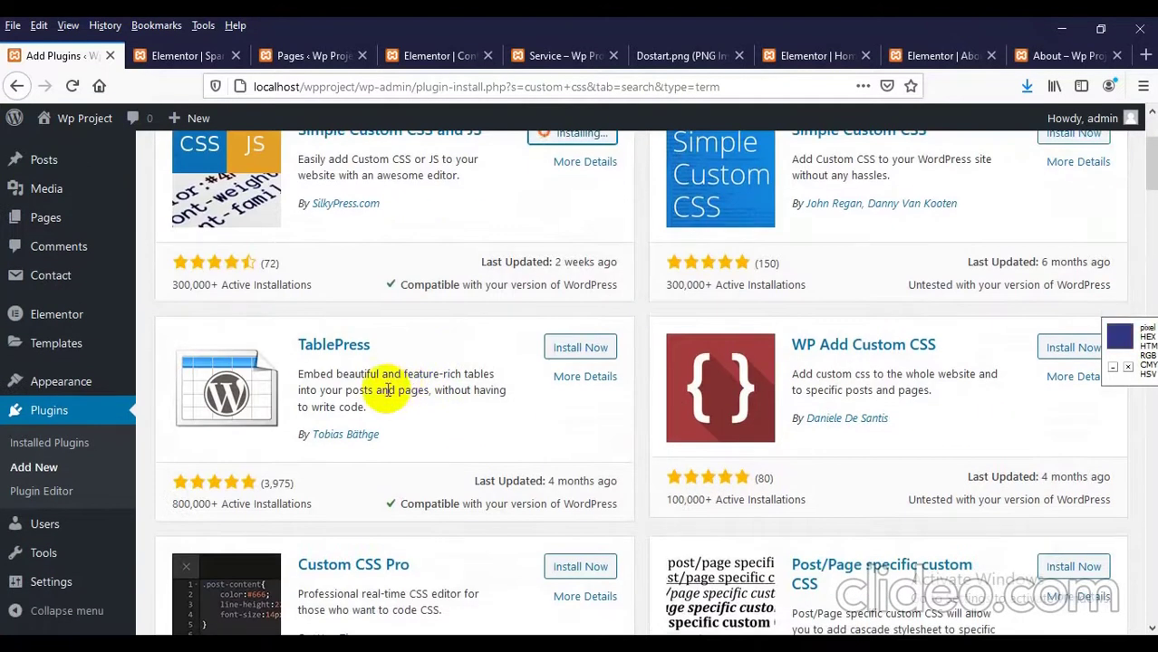
scroll(375, 406, down, 1)
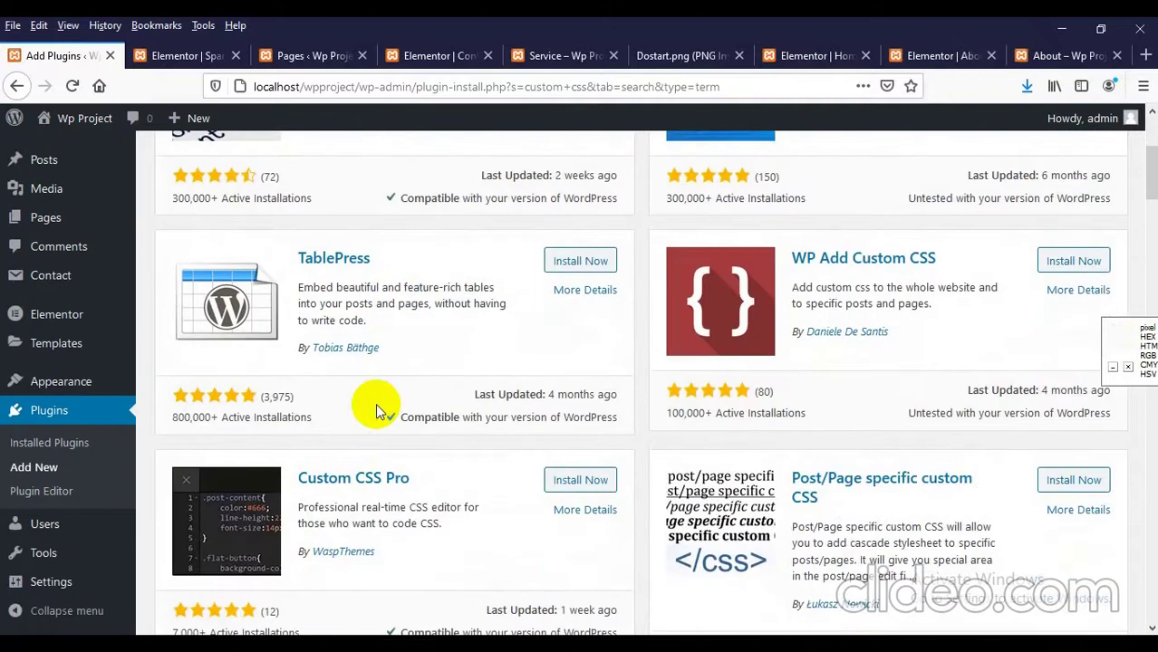
scroll(373, 405, down, 1)
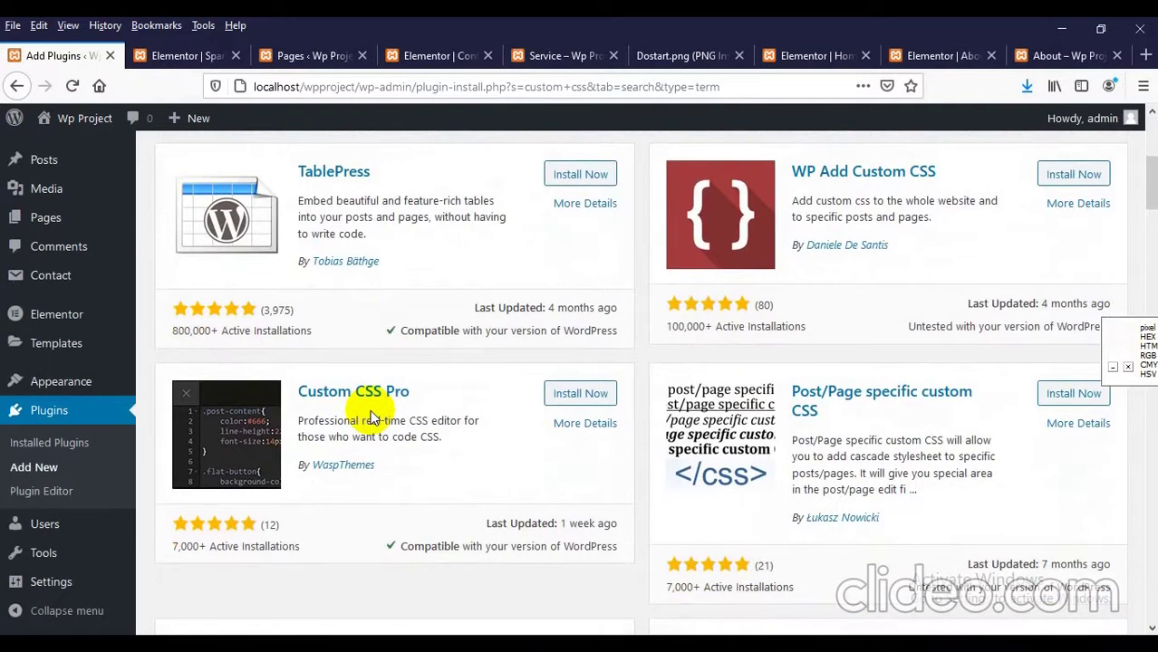
scroll(369, 412, up, 4)
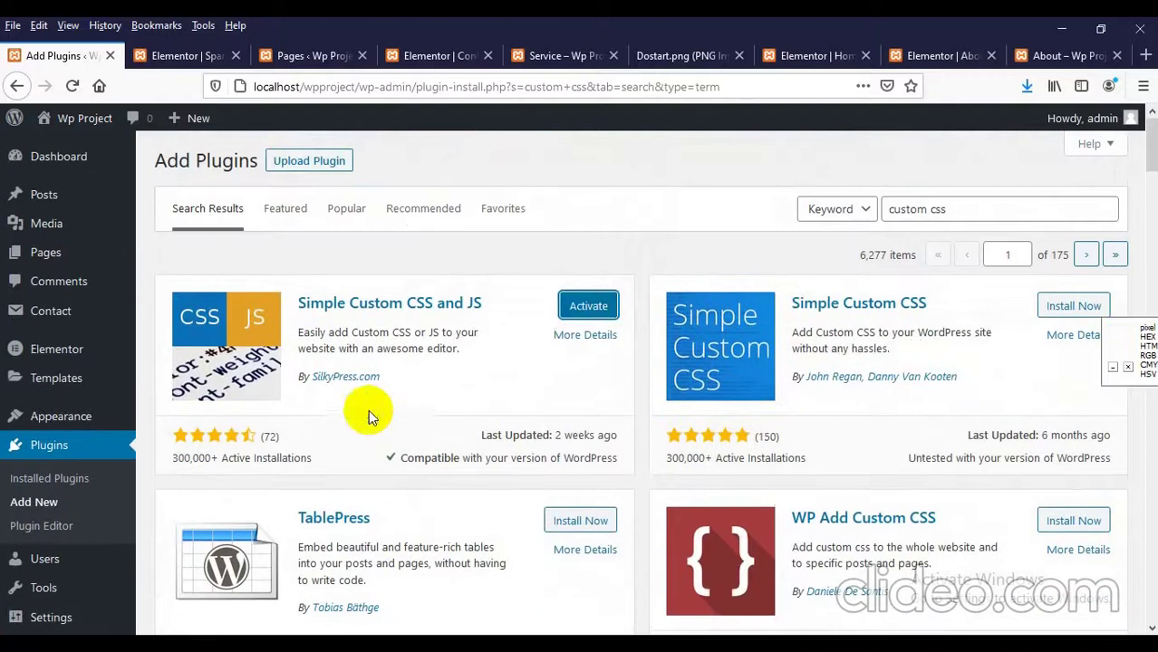
click(590, 314)
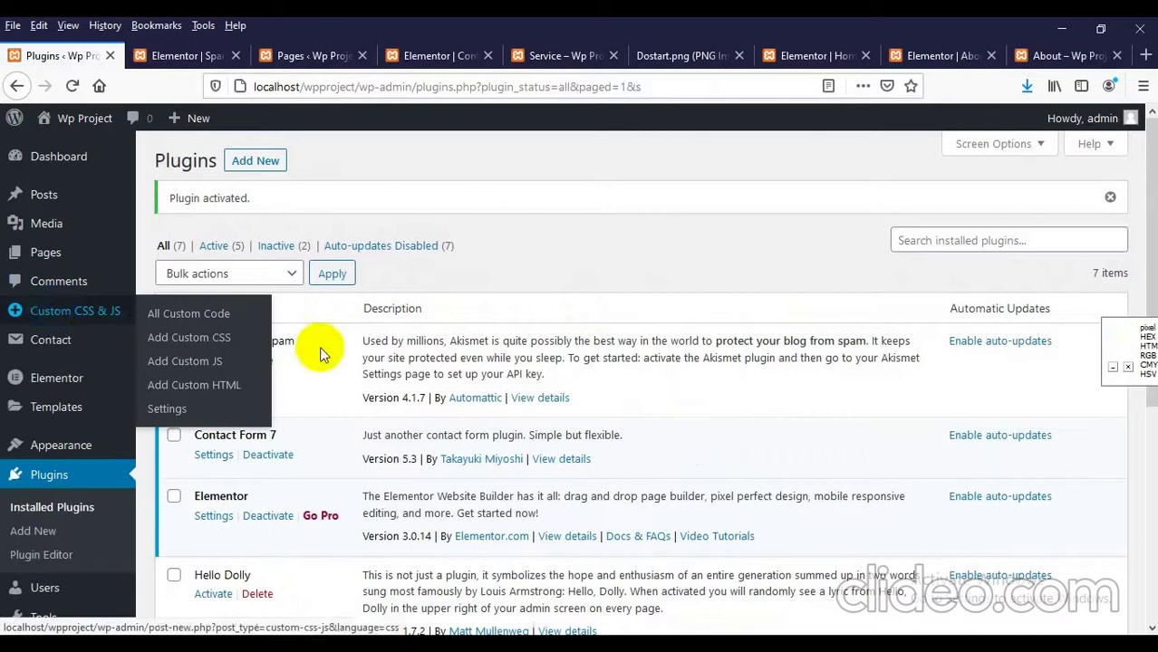
Step: From the plugin's Settings link, add a new CSS code entry titled 'custom css'
scroll(319, 346, down, 5)
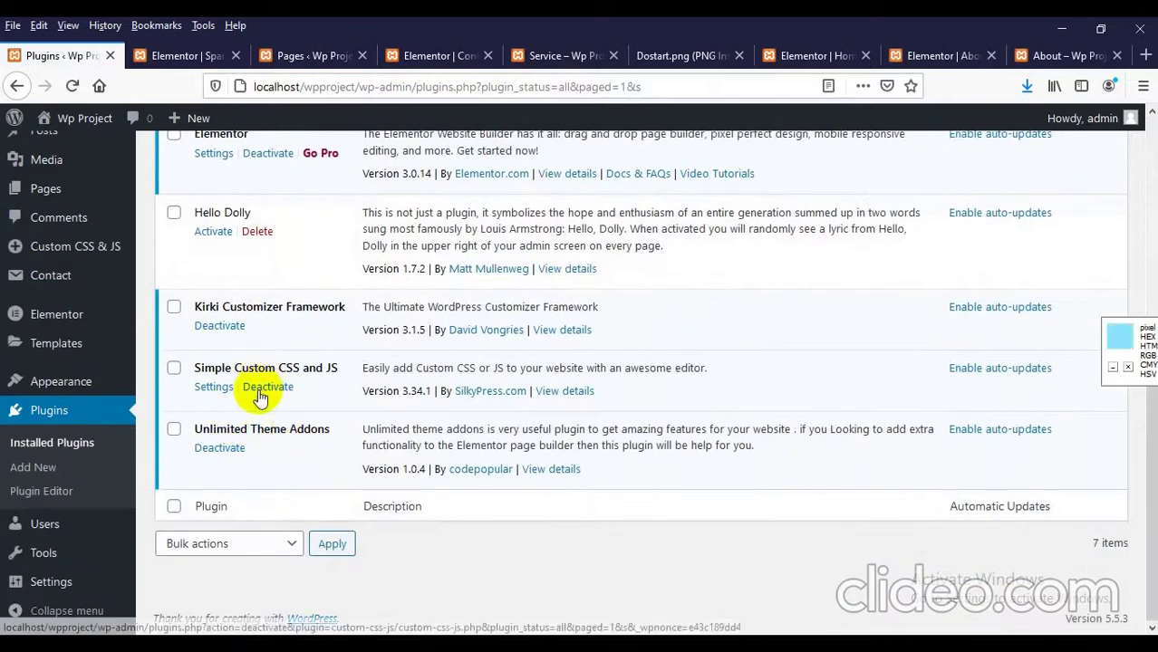
click(215, 387)
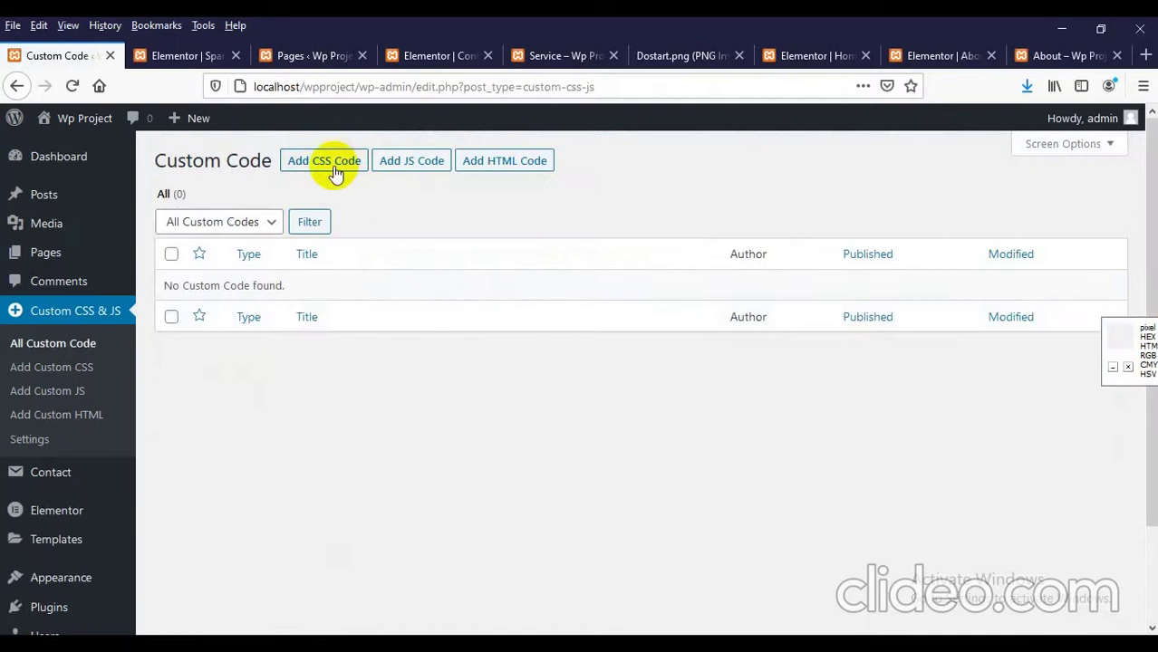
click(326, 161)
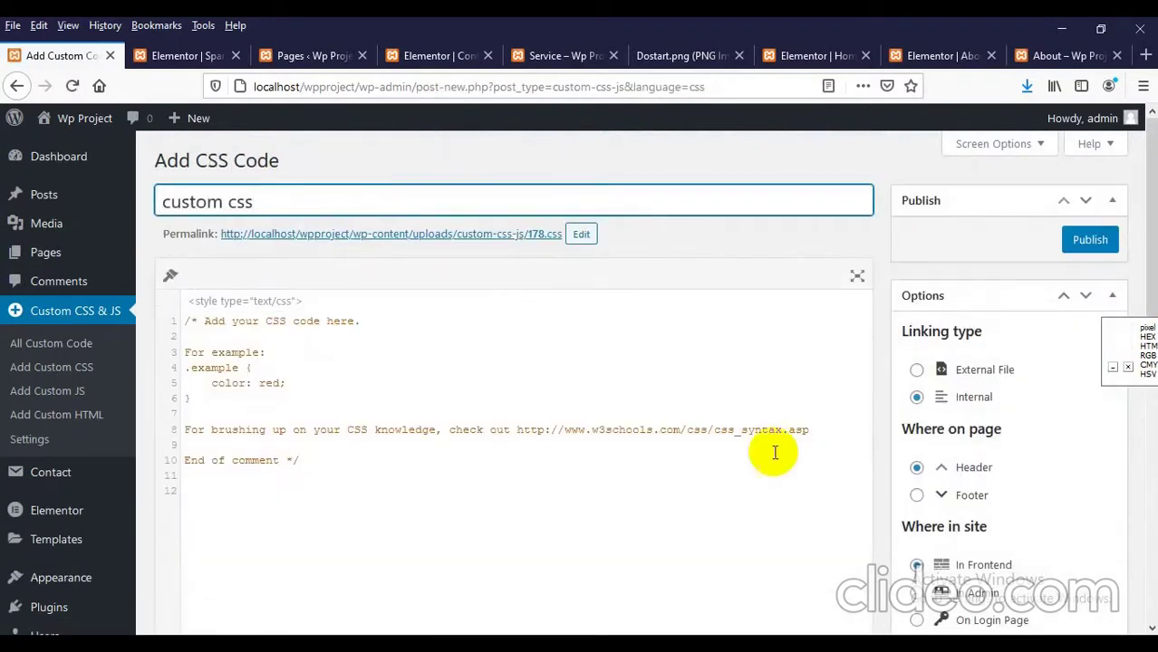
Step: Replace the sample comment with a max-width 991px rule giving .hc-nav-trigger.hc-nav-1 display: block, and publish
triple_click(377, 461)
key(ctrl+a)
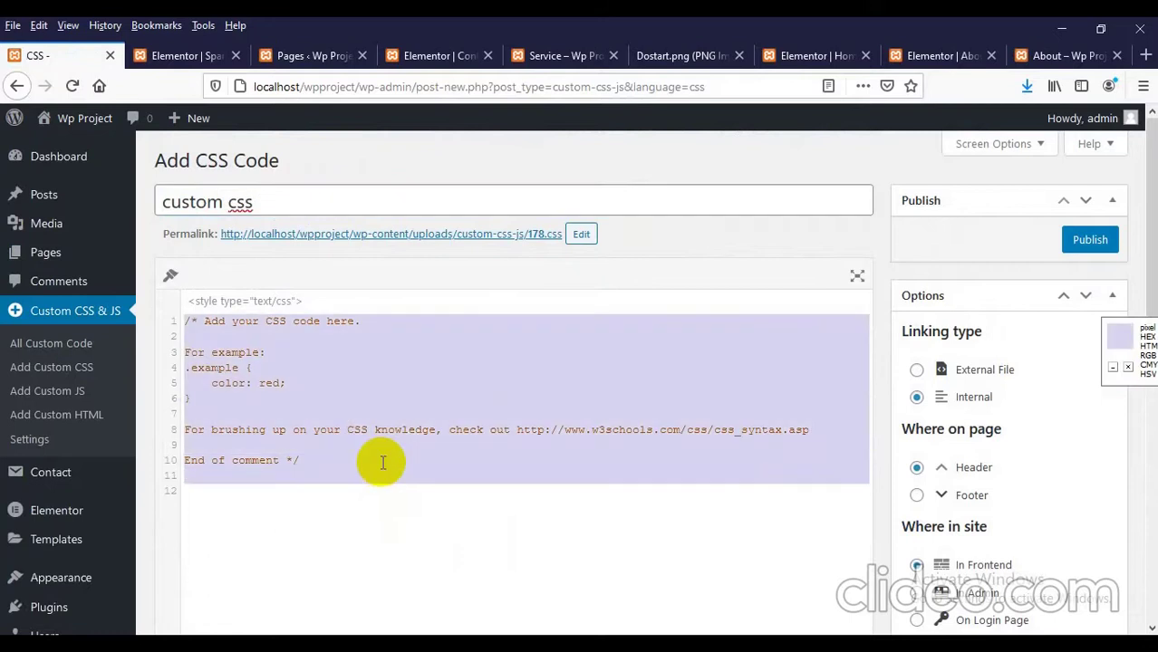
text(.)
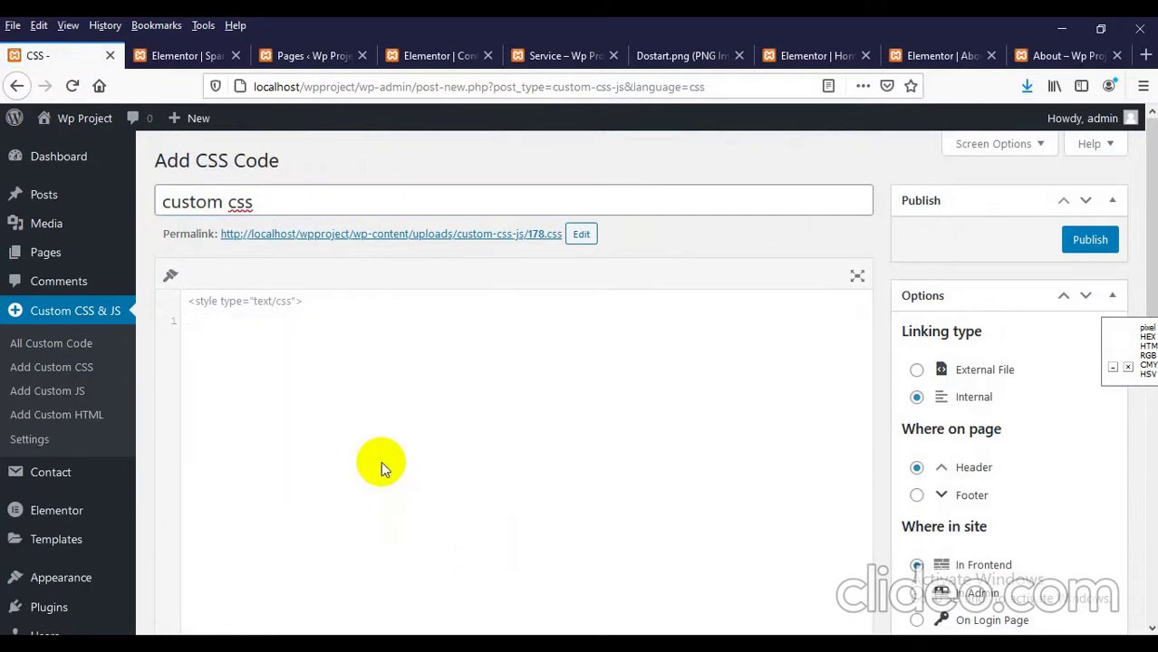
text(me)
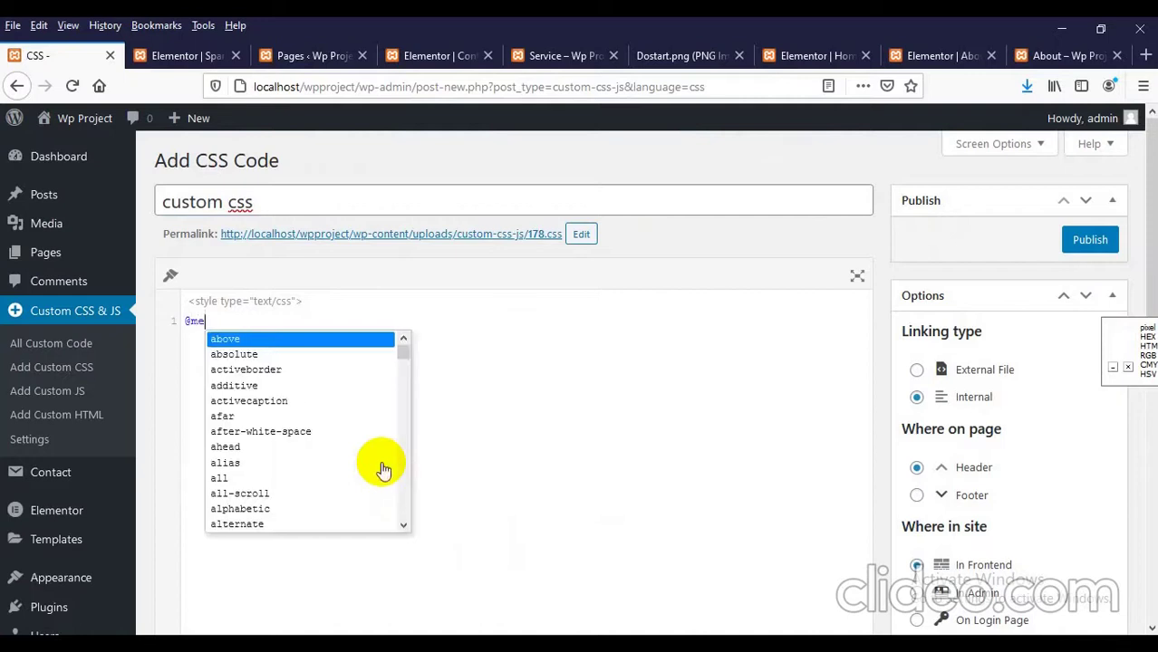
text(dia ()
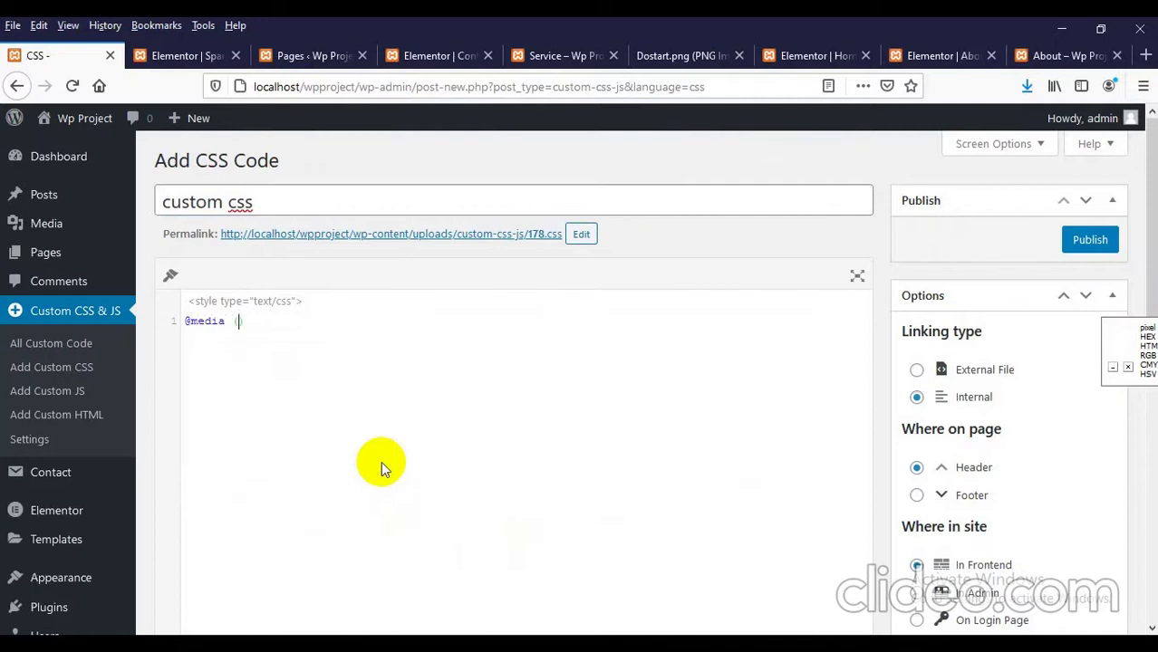
text(max-width: 991px))
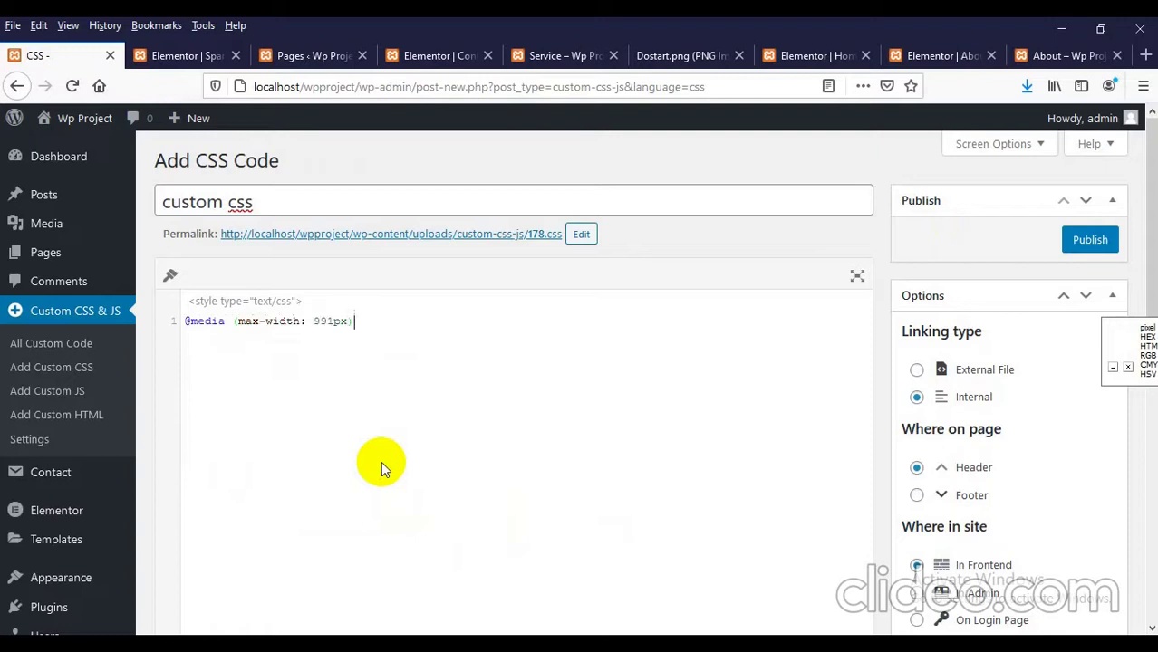
text({)
key(Return)
text(.hc-nav-trigger.hc-nav-1)
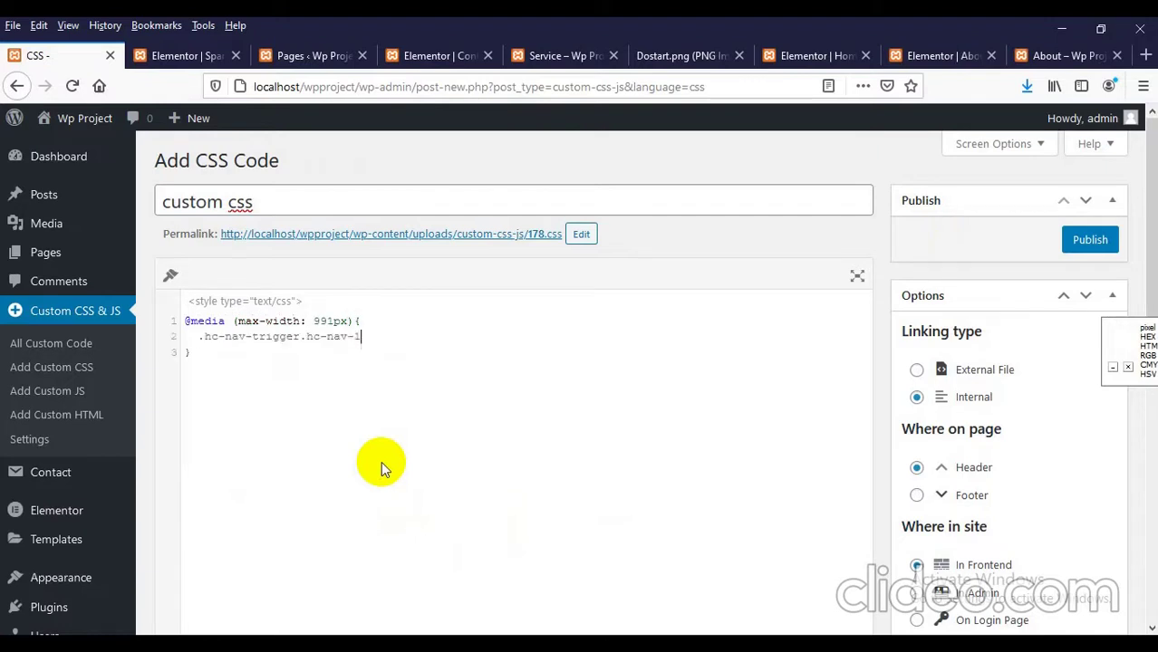
text({)
key(Return)
text(display: bl)
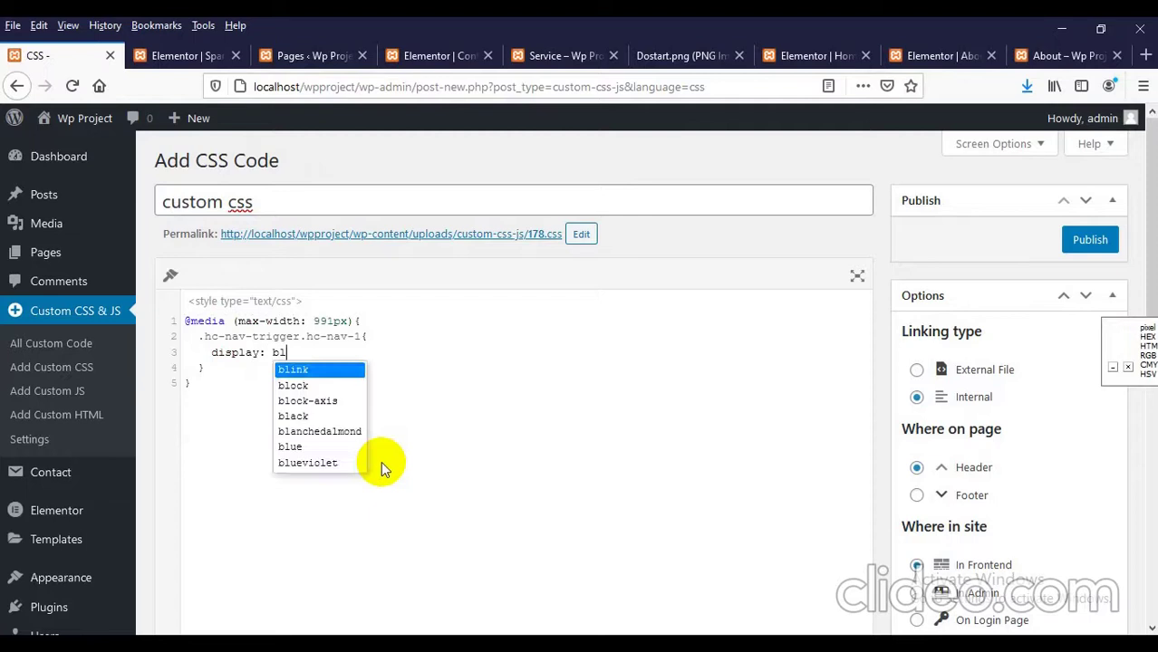
text(ock;)
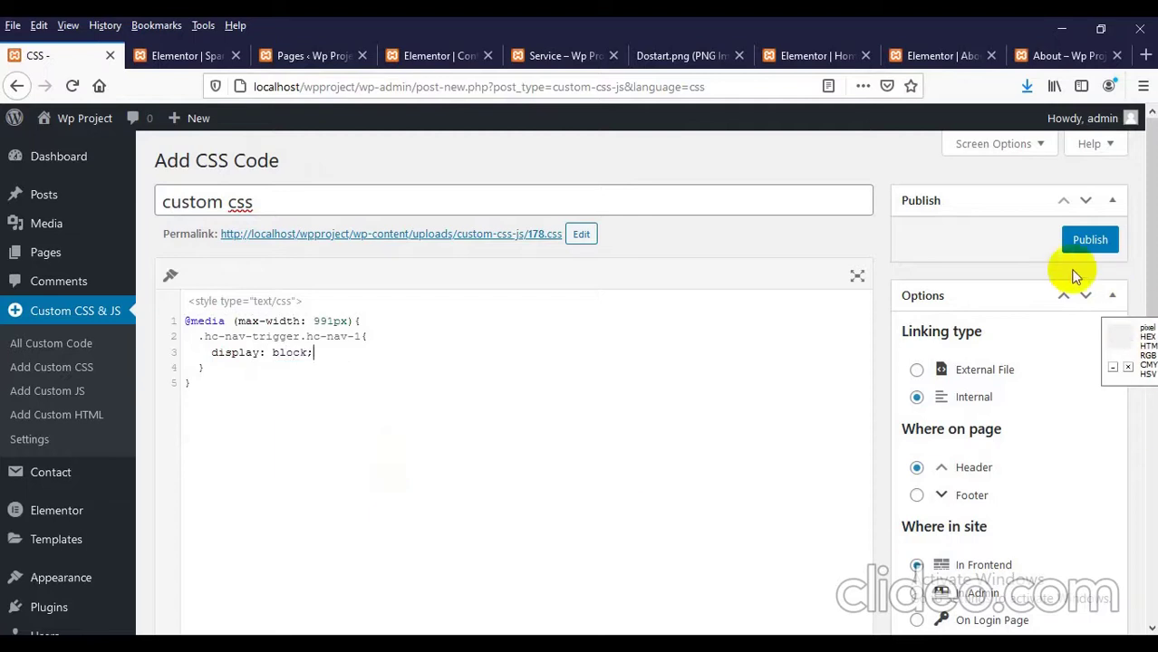
click(1065, 247)
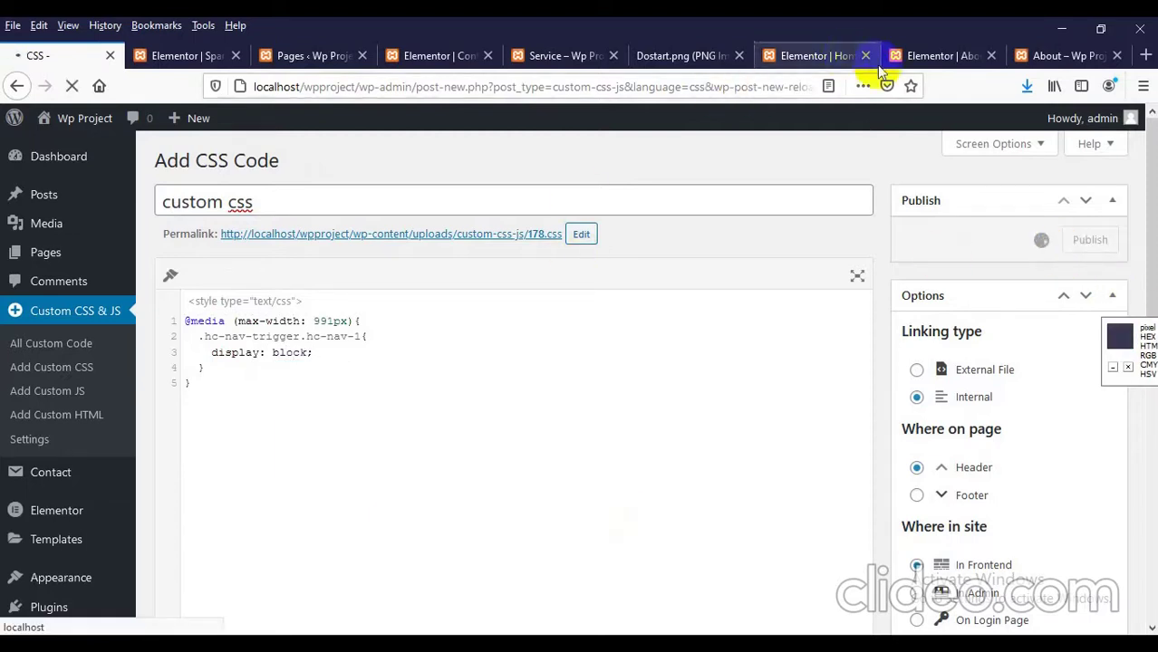
click(1042, 54)
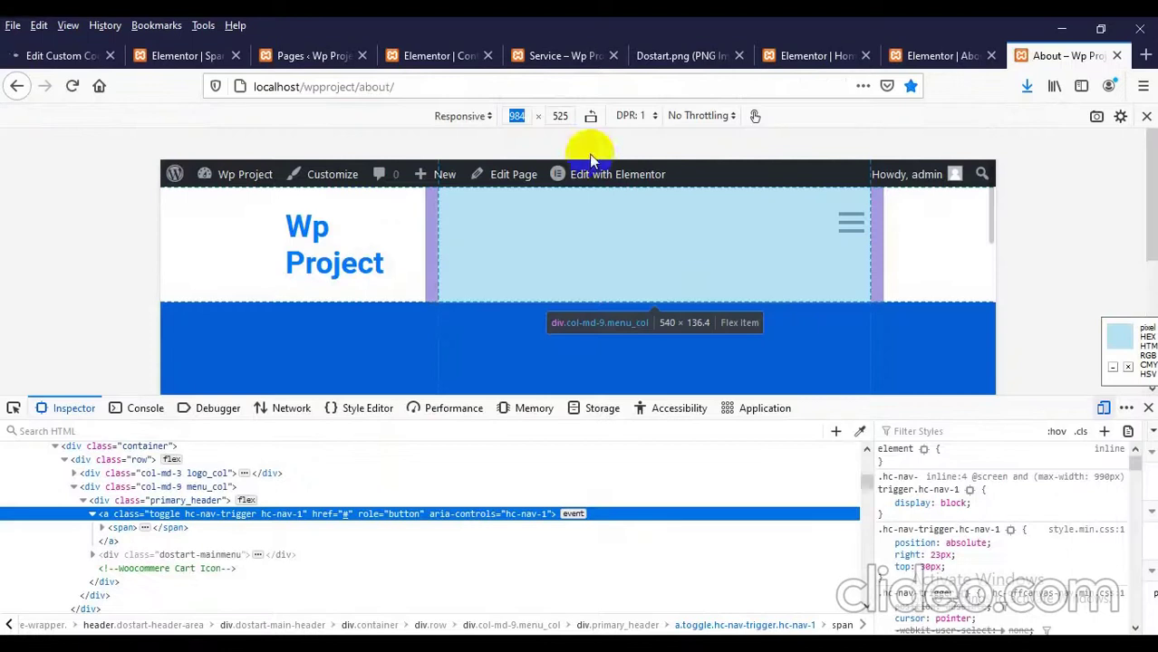
Step: Set the responsive width to 990–991 px, load the home page, and close the Inspector
text(980)
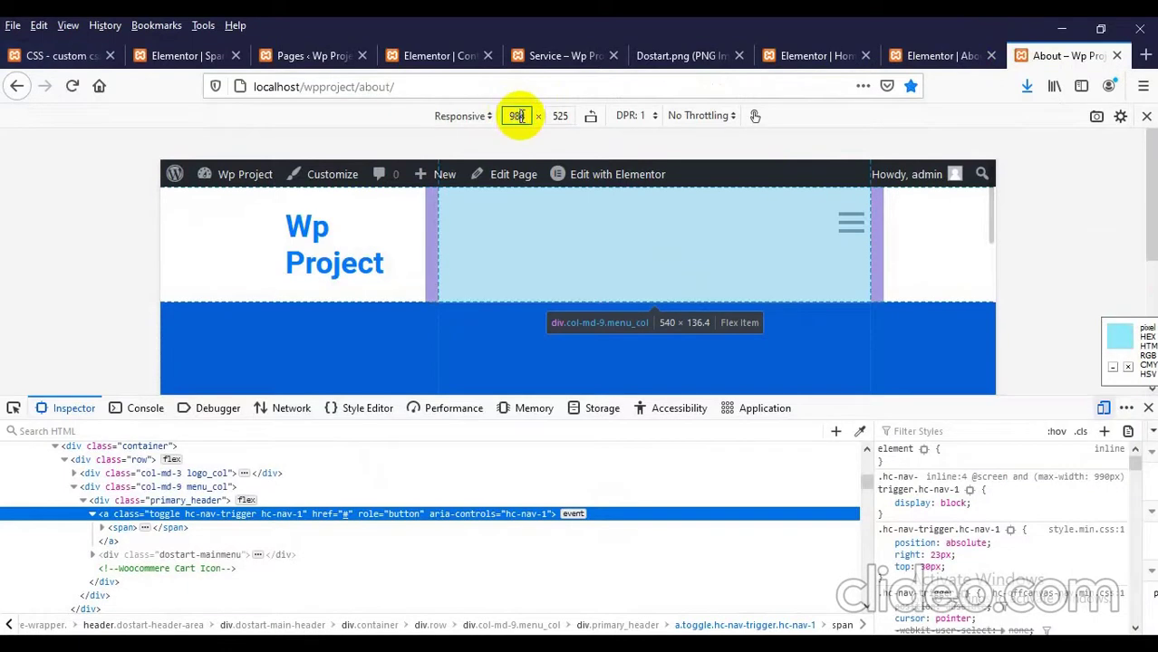
double_click(517, 115)
text(9)
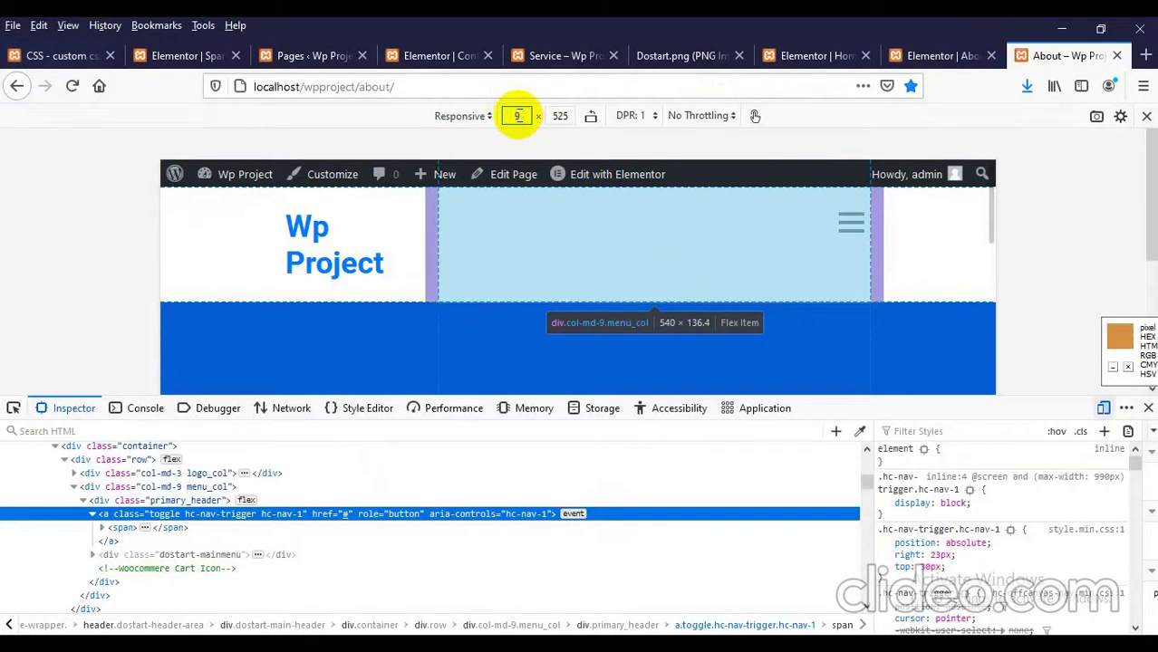
text(90)
key(Return)
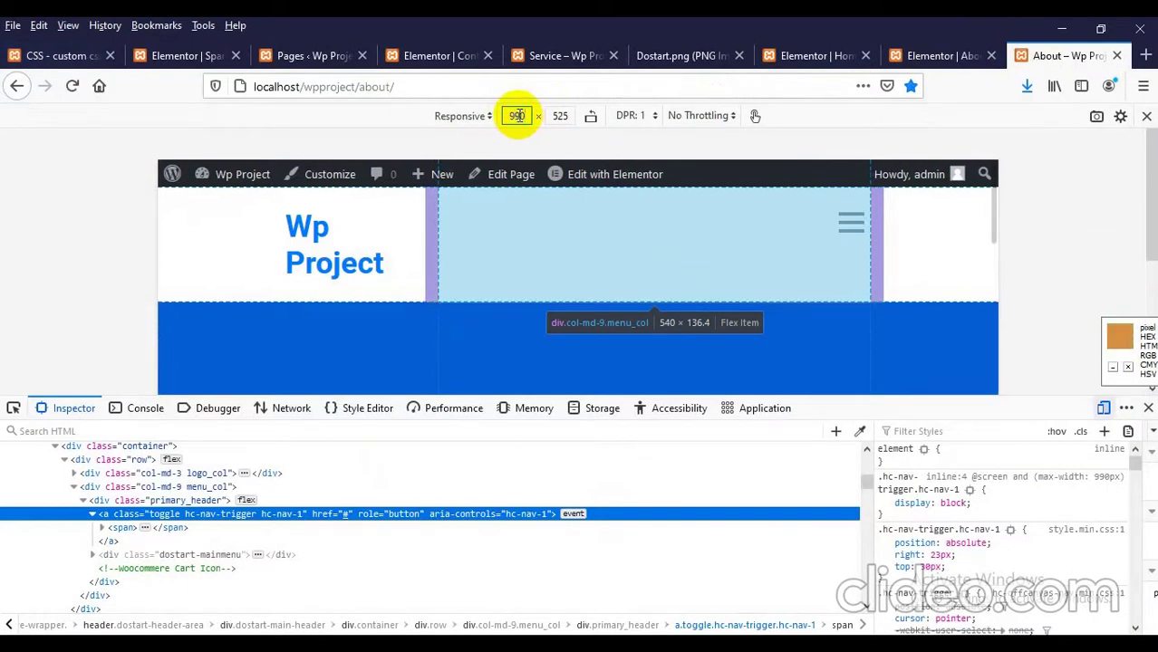
key(Up)
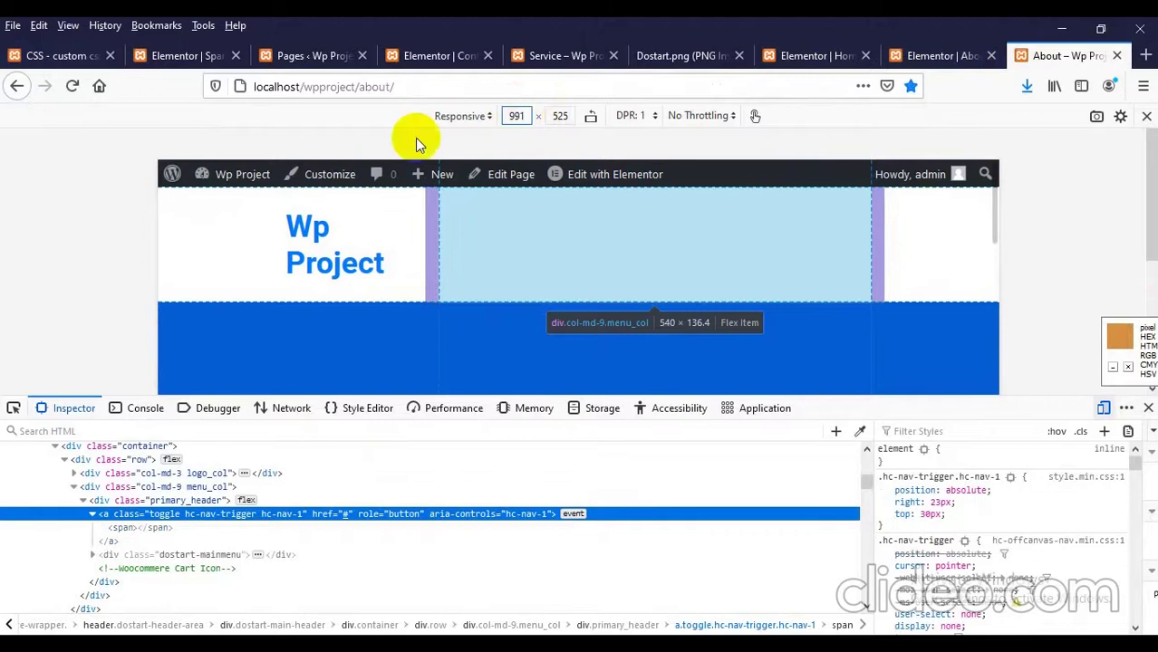
click(305, 249)
click(1147, 410)
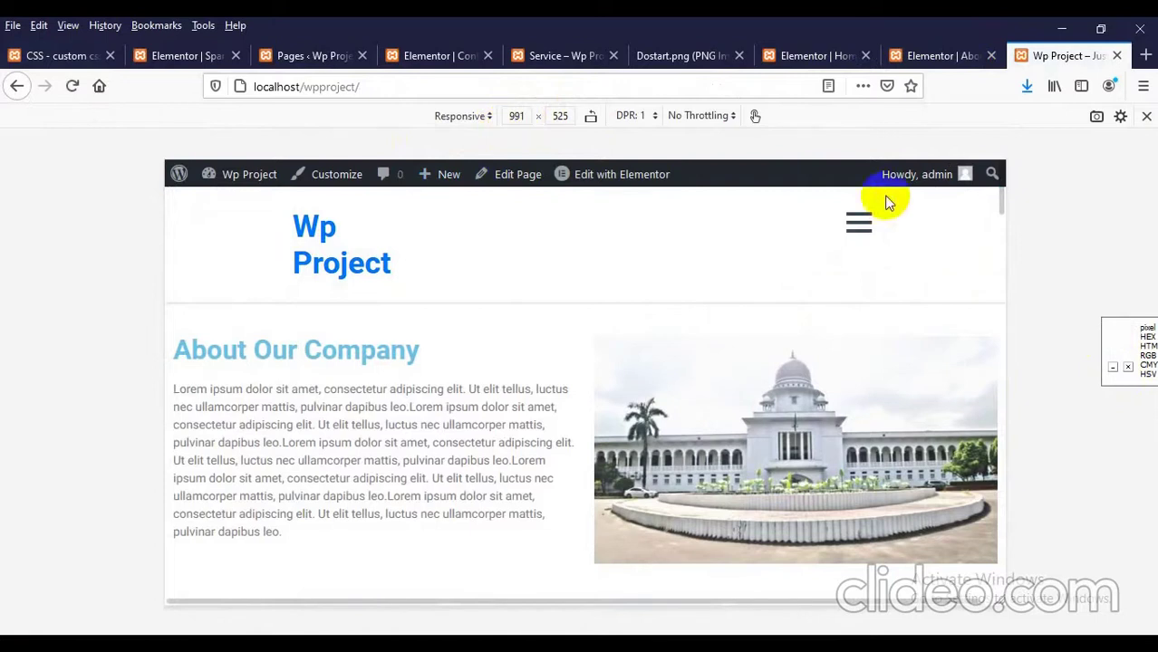
Step: Open and close the hamburger menu repeatedly to confirm the slide-out menu works
click(859, 224)
scroll(710, 318, down, 3)
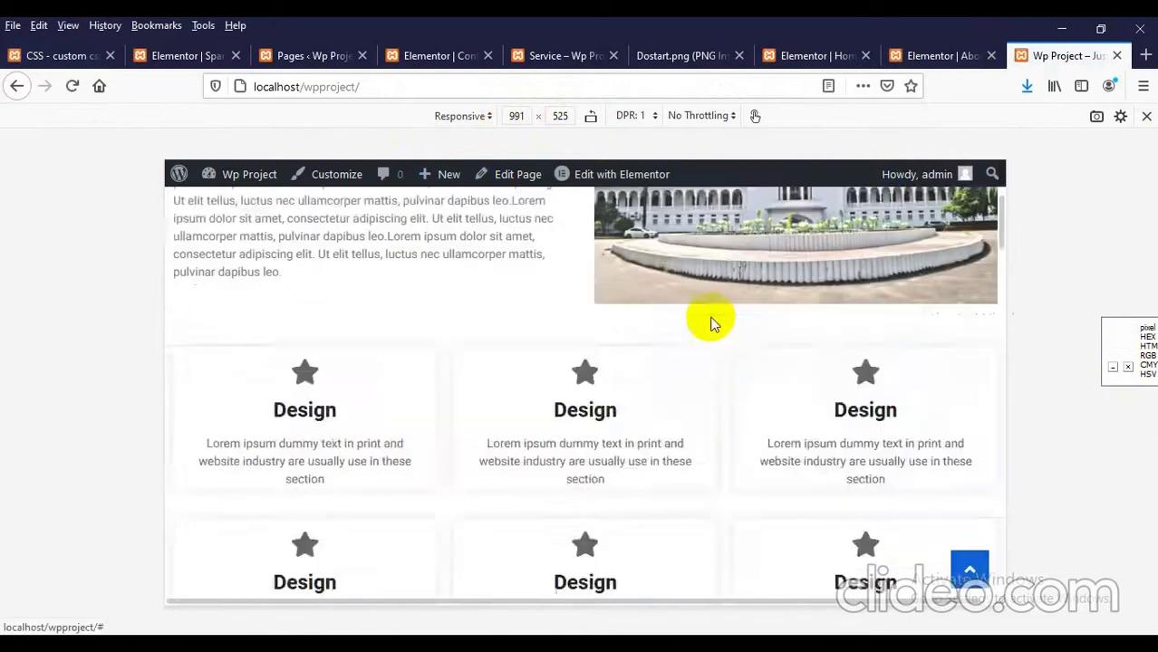
scroll(633, 380, up, 3)
click(861, 226)
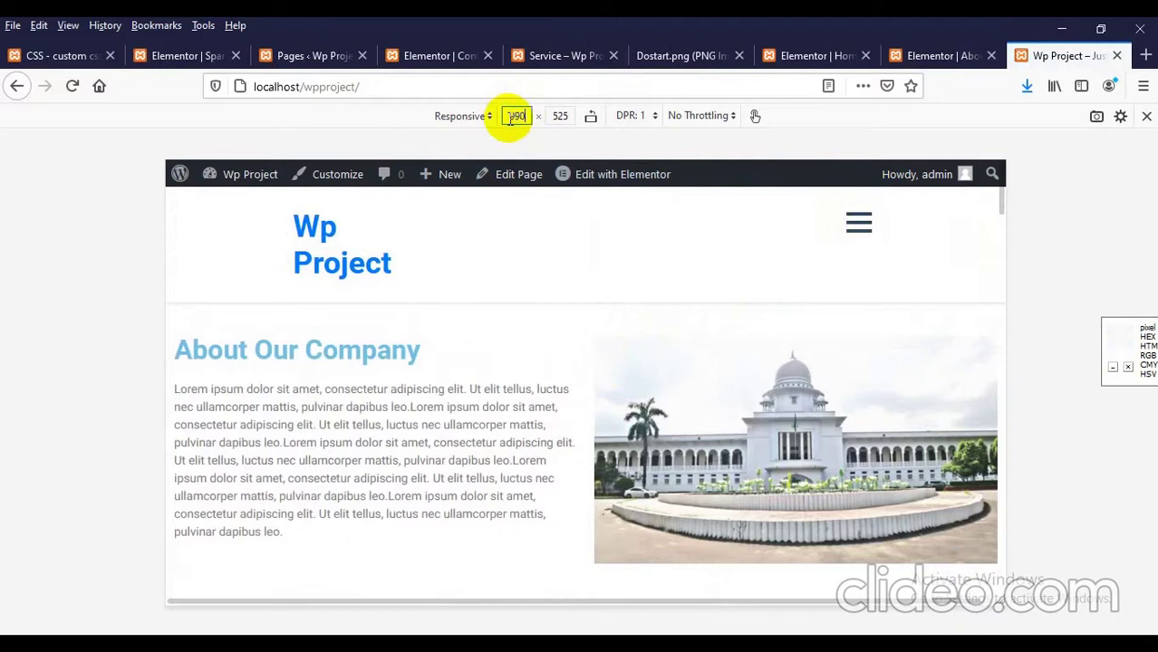
click(858, 224)
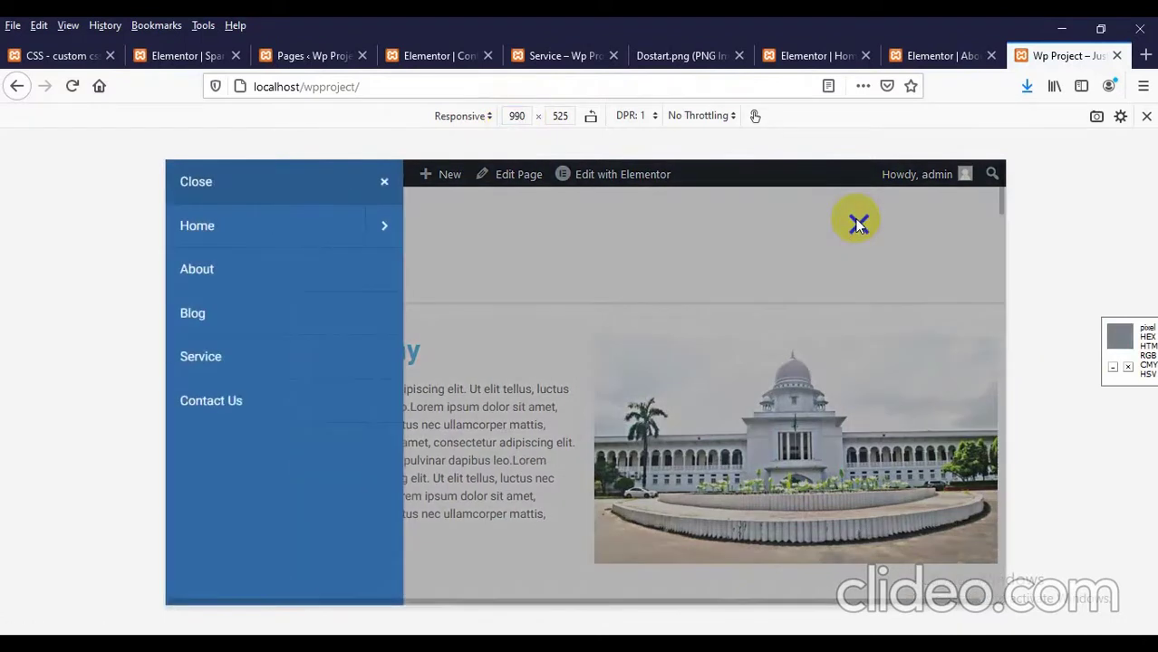
click(857, 224)
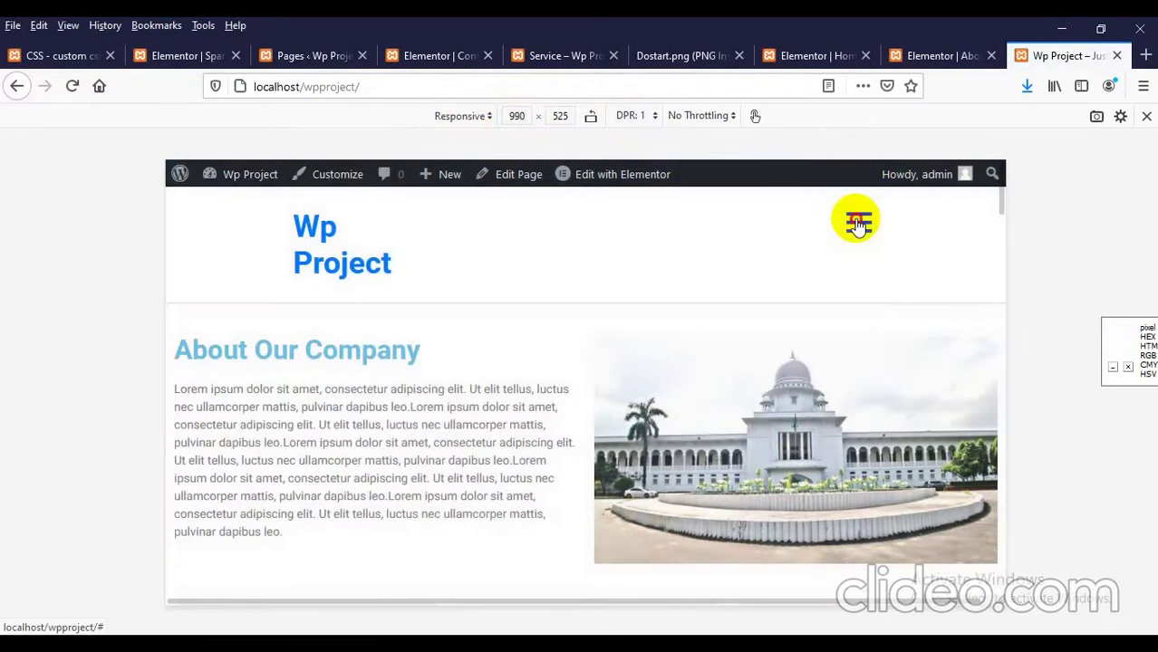
click(857, 224)
Step: Inspect the menu's Close item, walk up to the off-canvas nav, and toggle its visibility style
right_click(267, 184)
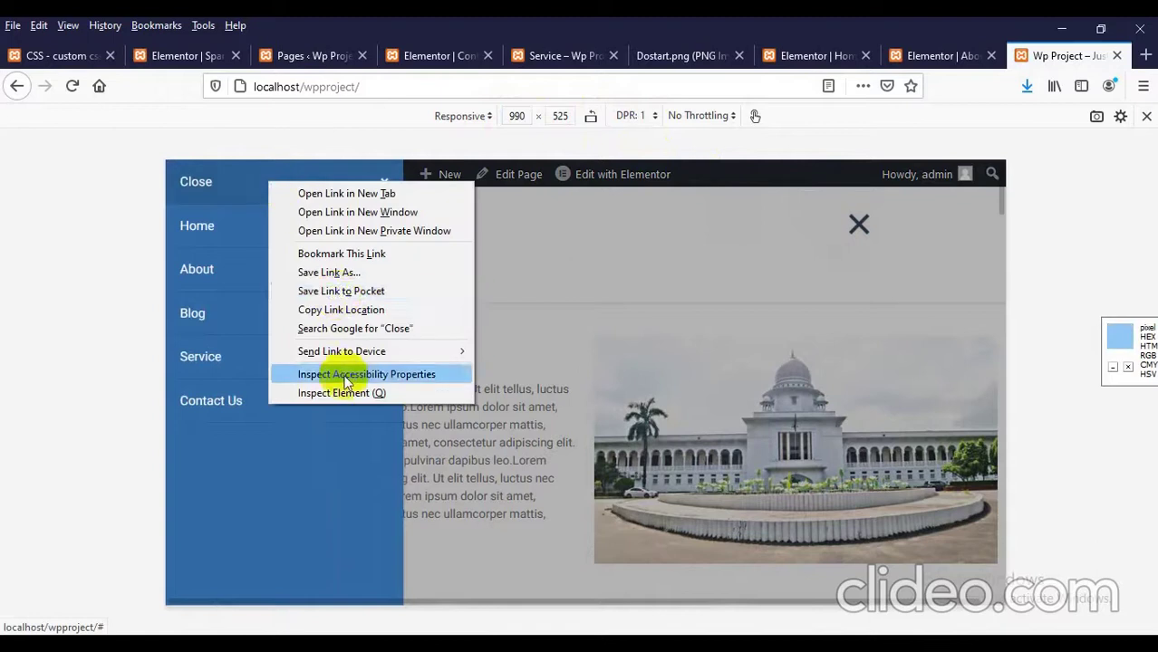
click(336, 391)
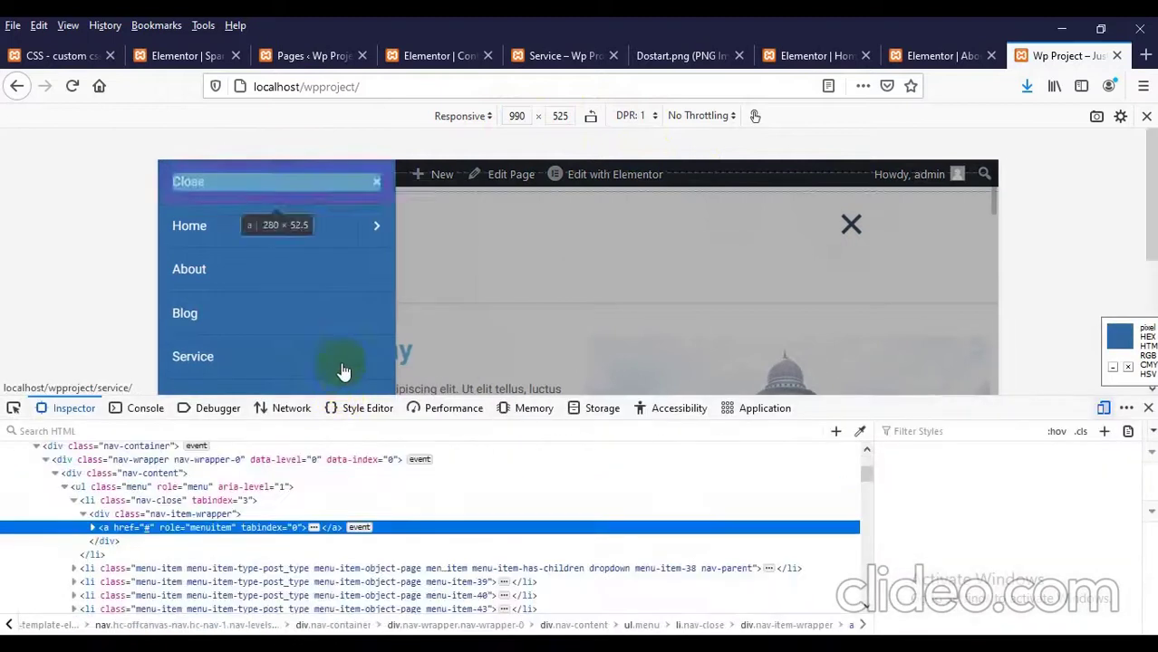
click(159, 489)
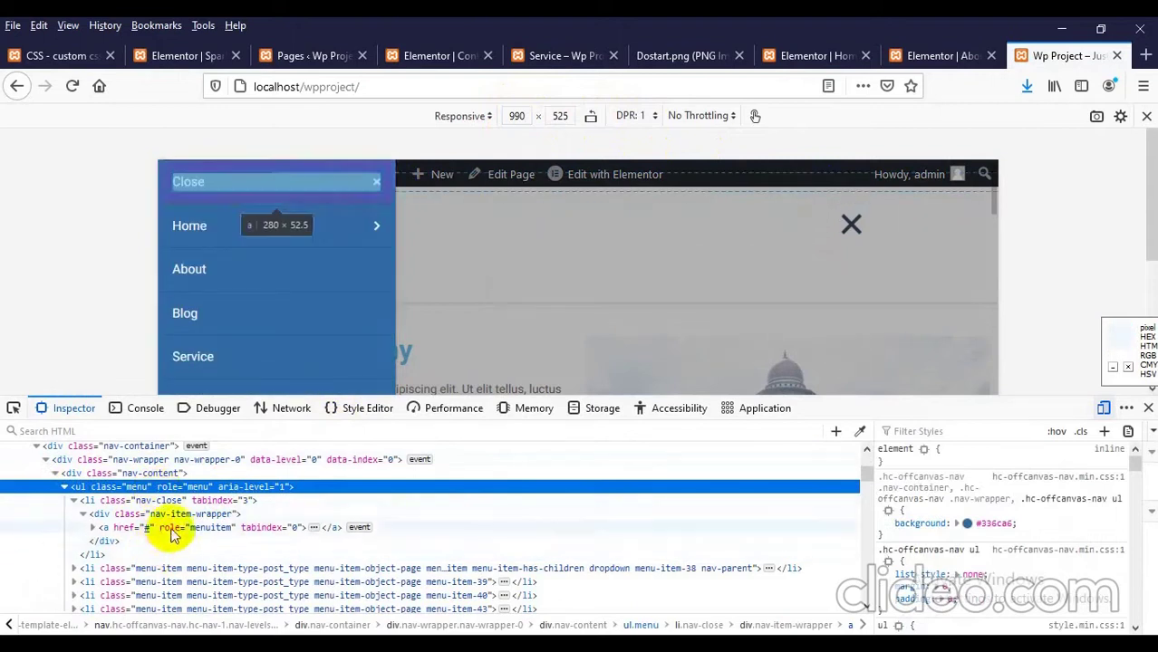
click(142, 473)
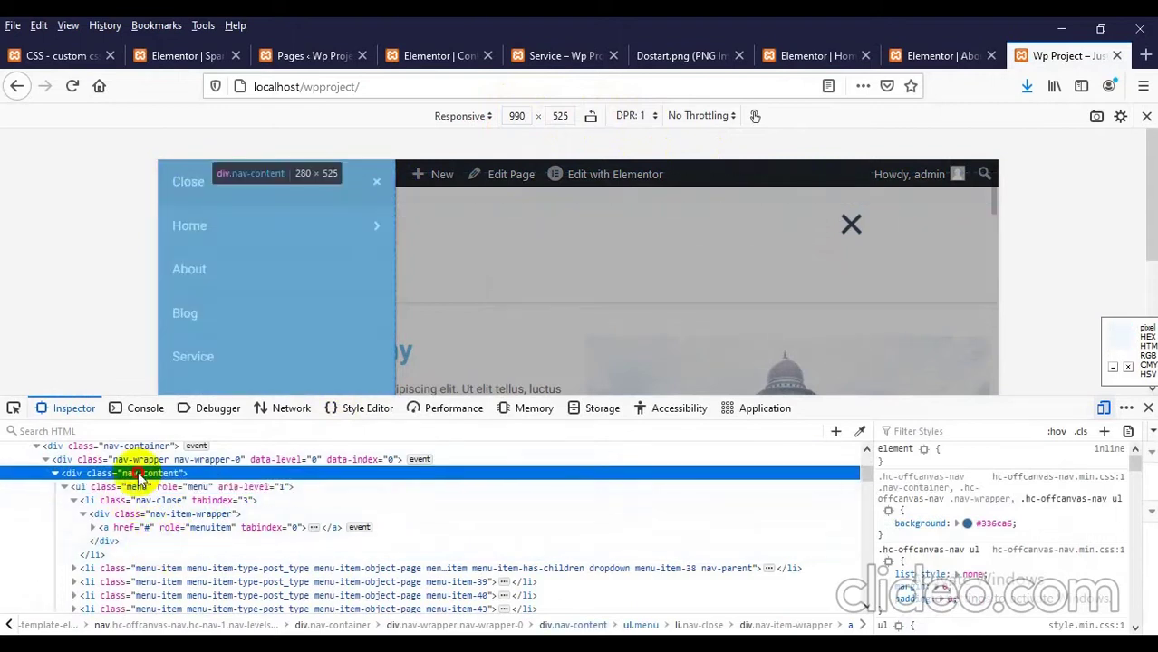
click(145, 462)
scroll(140, 507, up, 2)
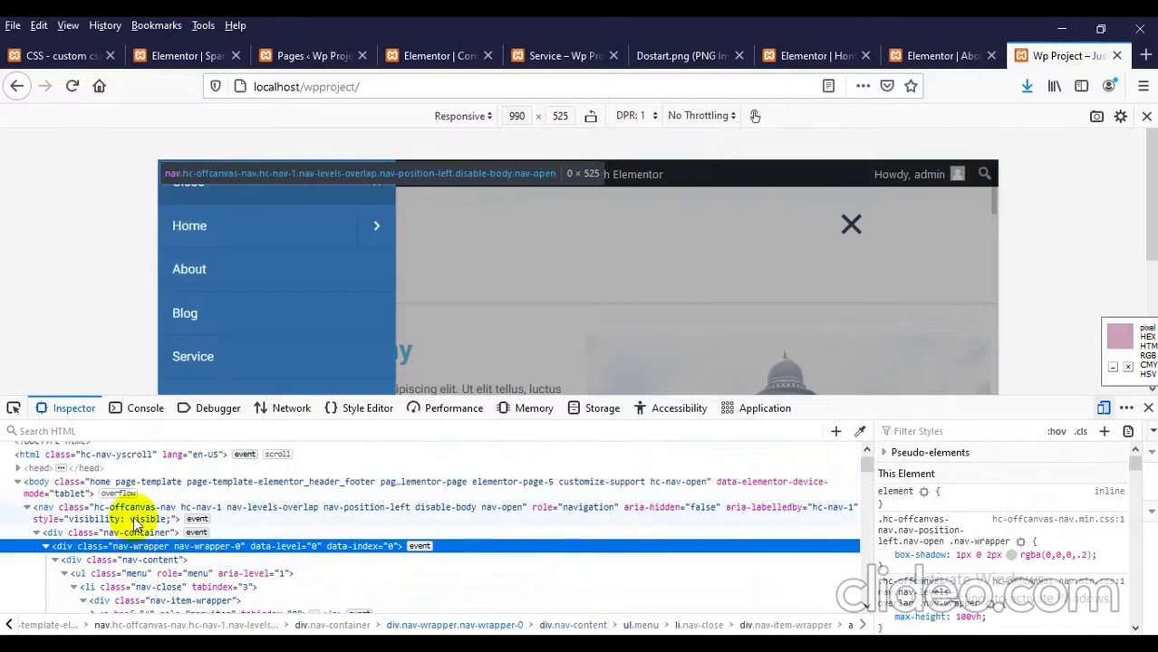
click(135, 520)
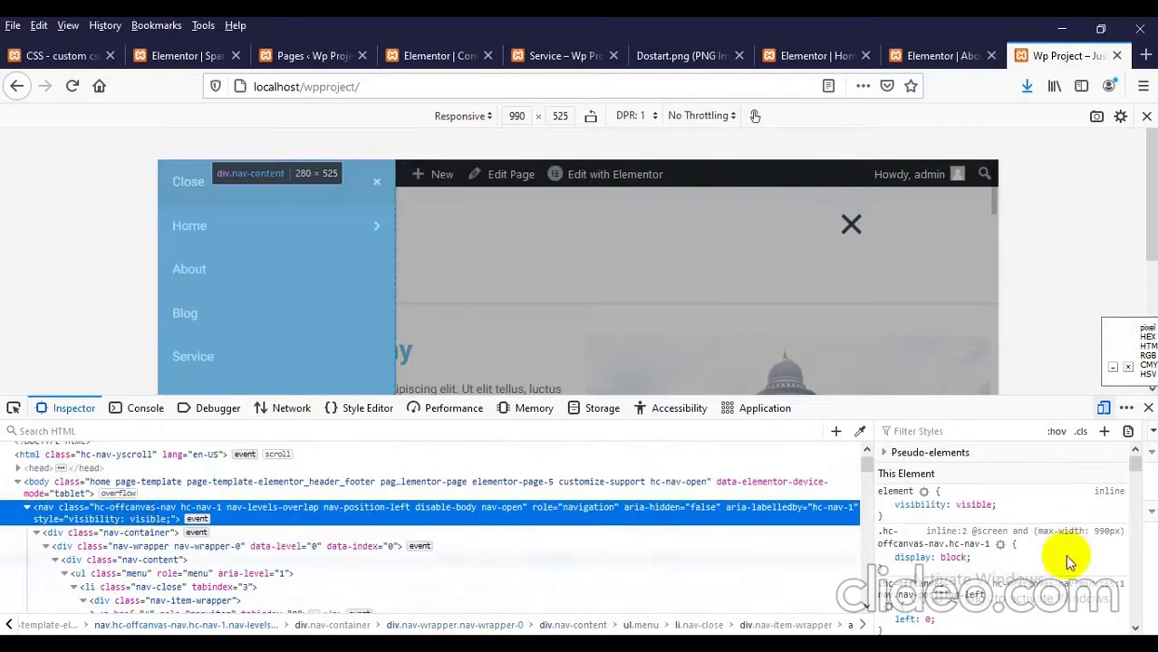
click(886, 505)
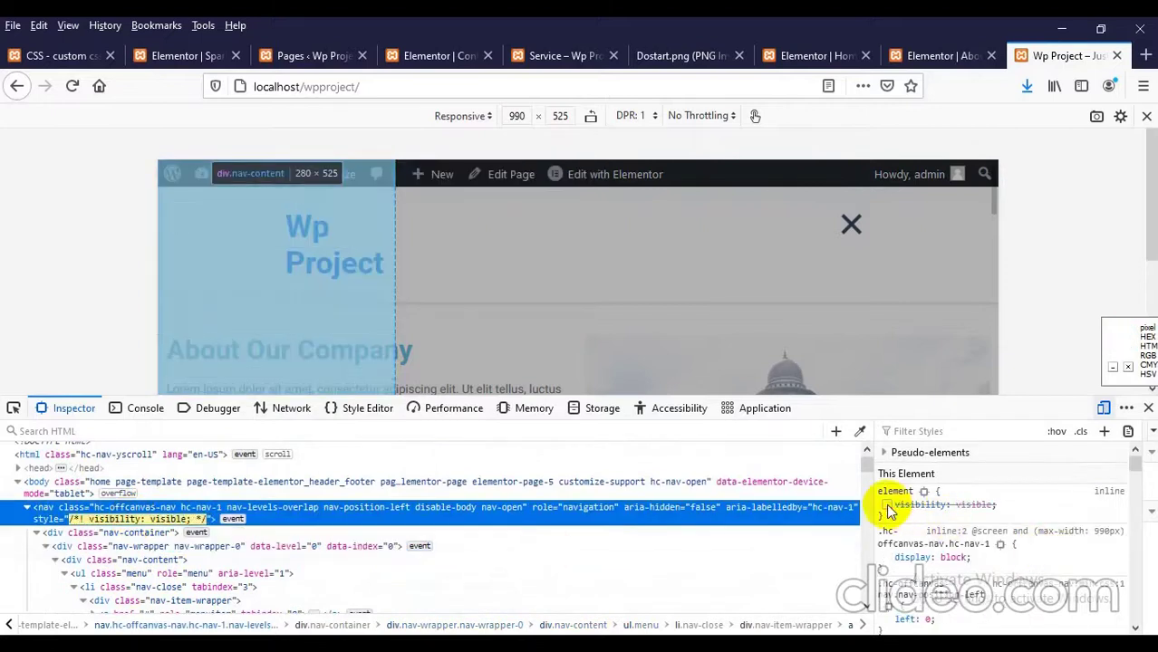
click(886, 506)
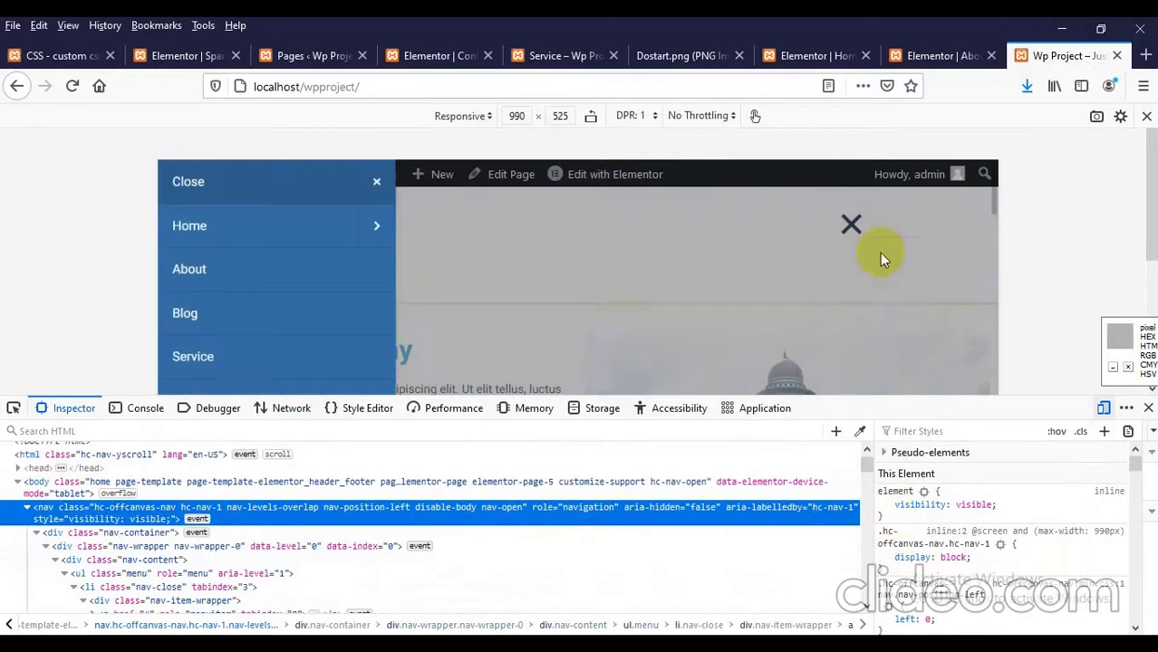
Step: Close the menu, set the viewport width to 991 px, and reopen the menu
click(850, 232)
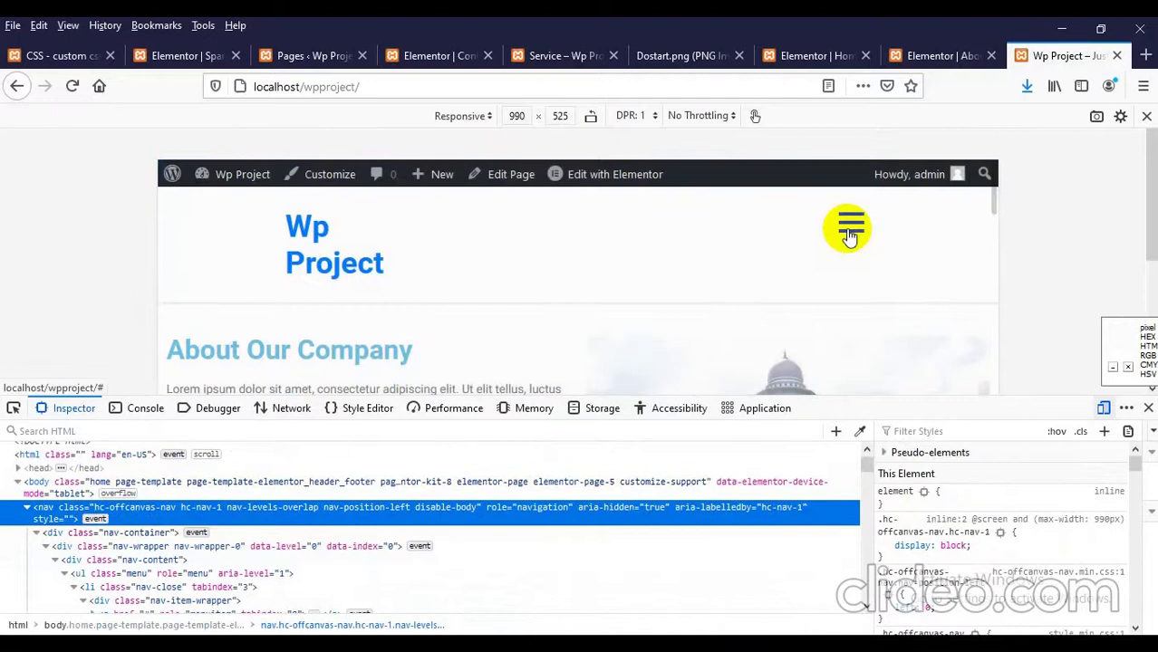
click(517, 116)
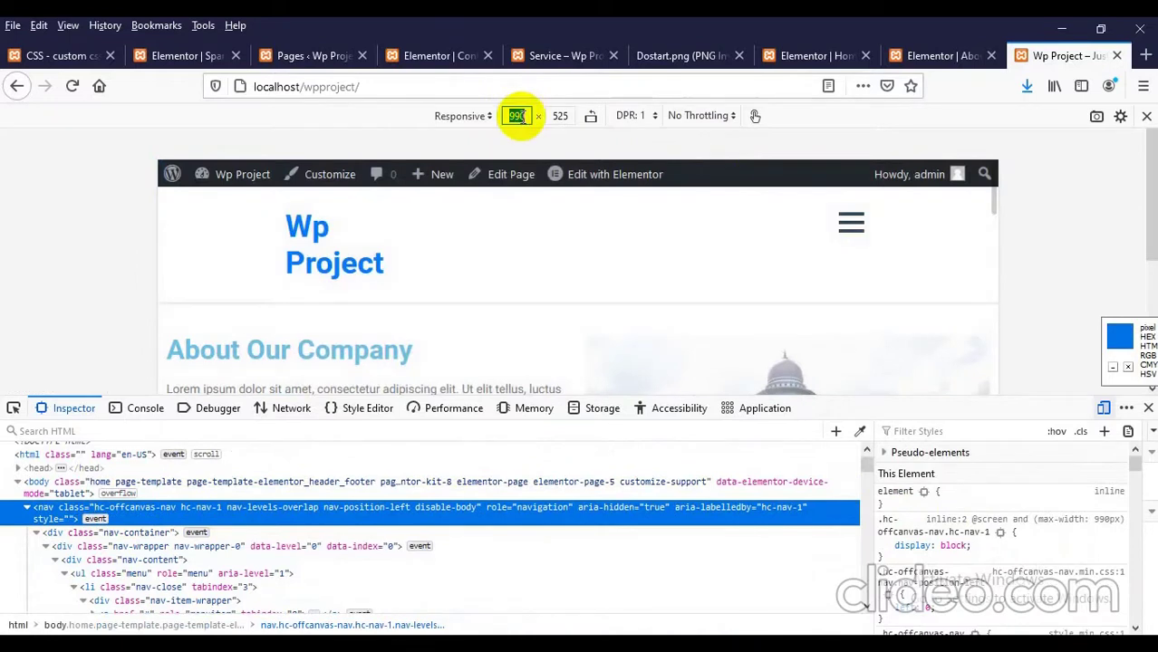
key(Up)
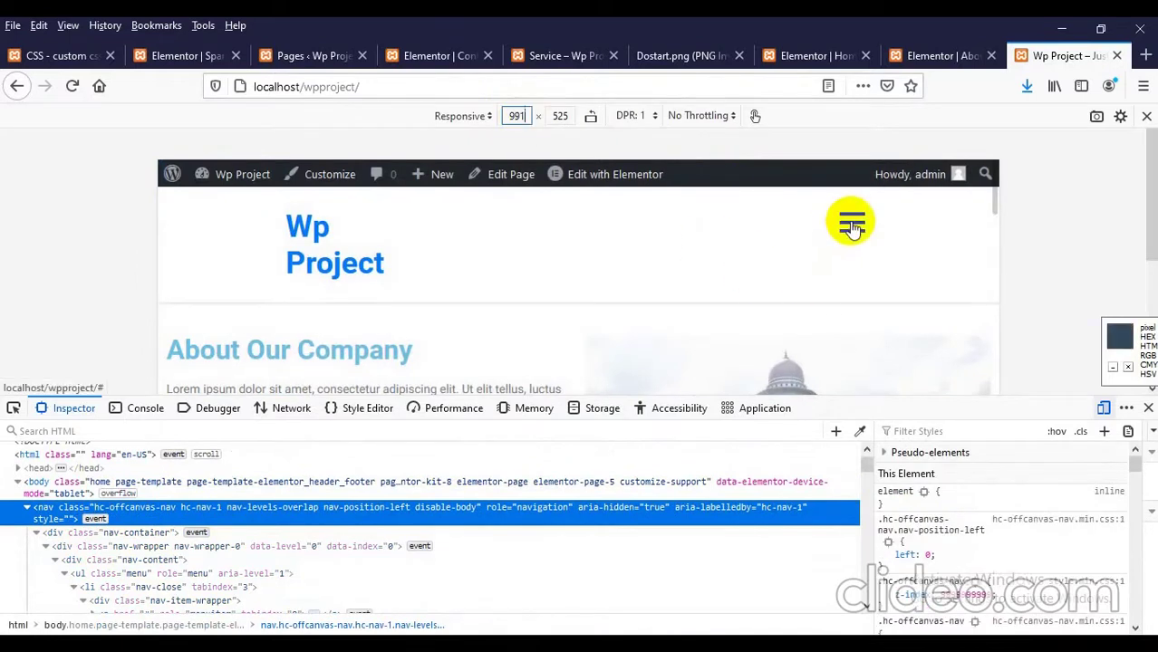
click(851, 225)
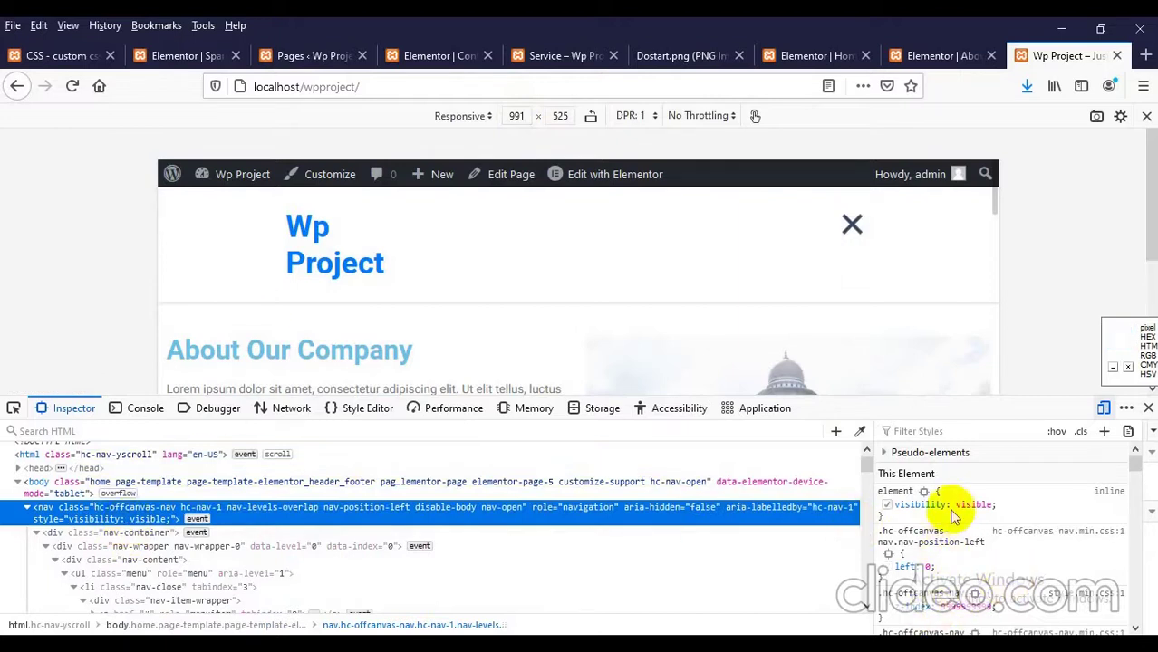
Step: Close the developer tools and leave responsive design mode to view the full-width page
click(1148, 408)
scroll(375, 427, down, 10)
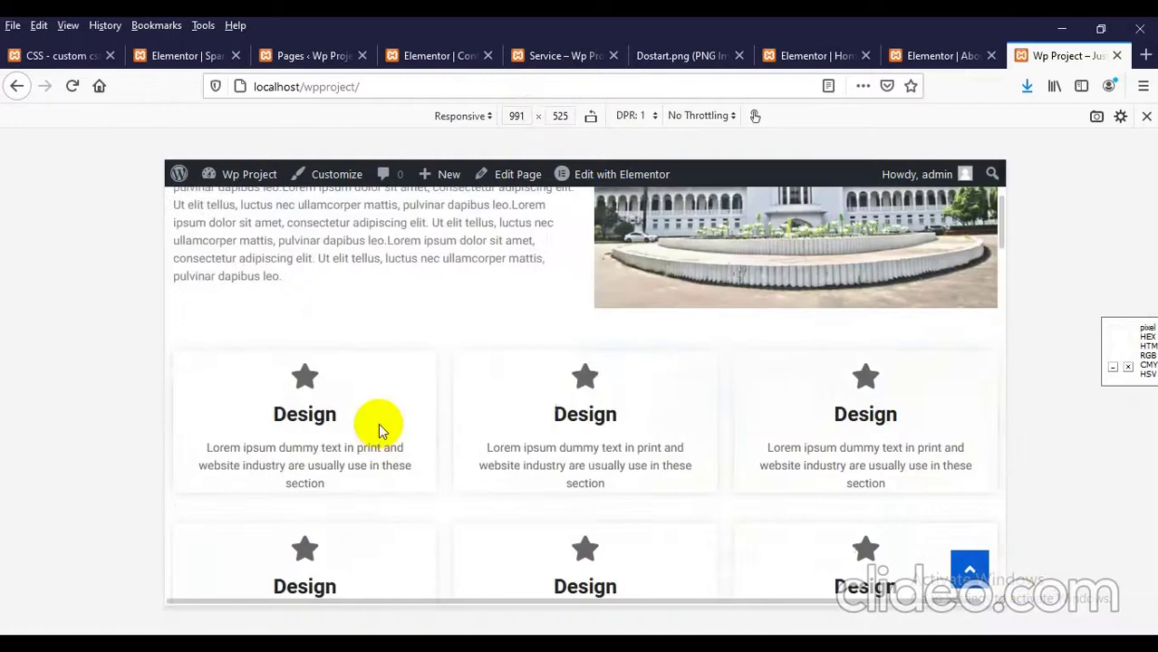
scroll(482, 509, down, 15)
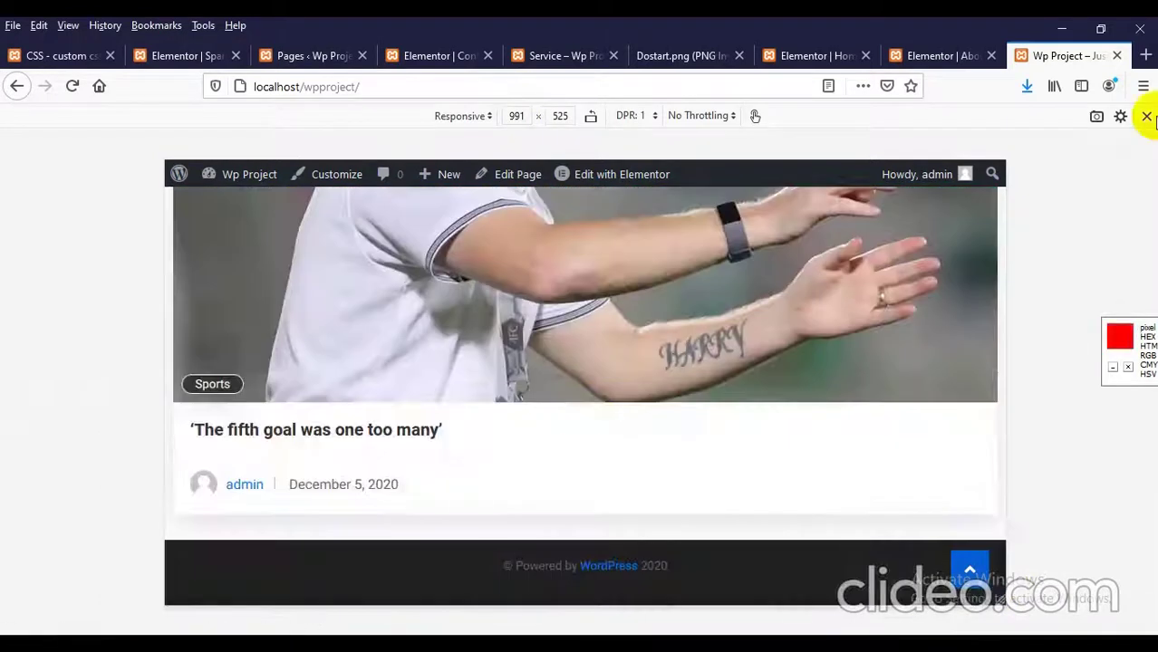
click(1146, 116)
scroll(628, 305, up, 15)
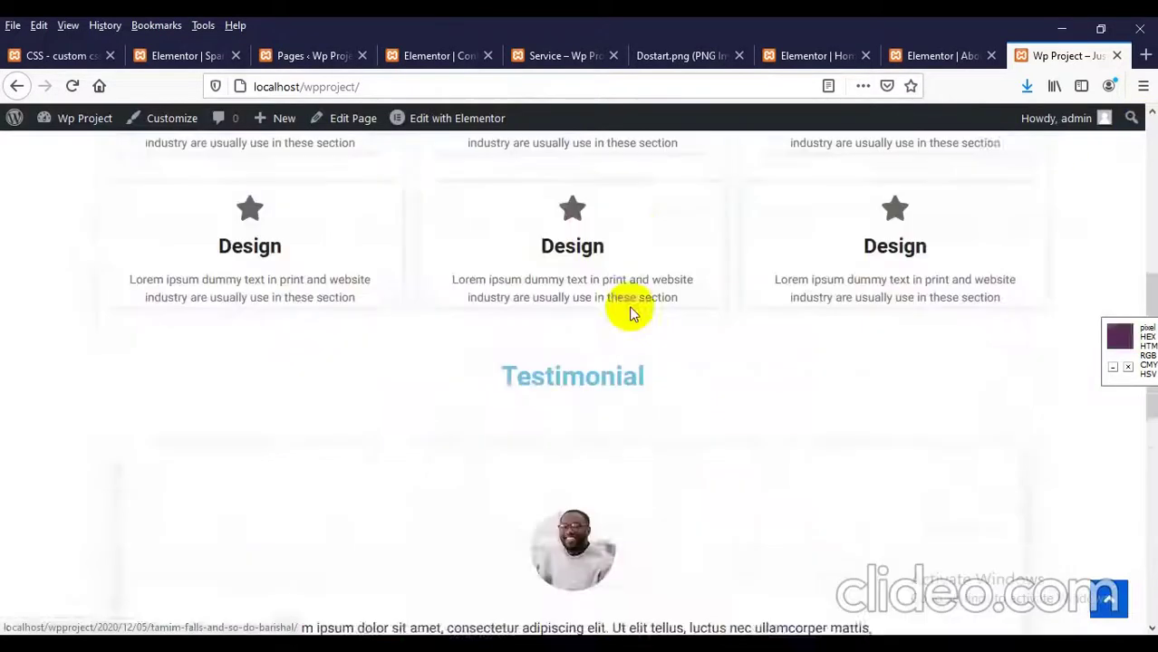